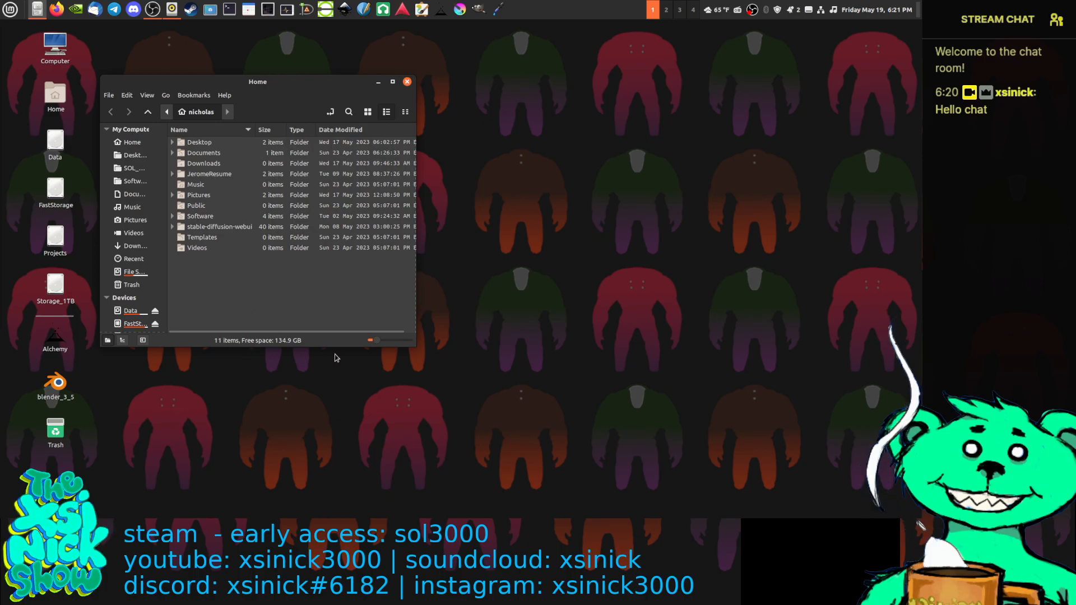
Enlarge the file window and browse the Data drive through 0_GameStudio, SOL_3000, 1_Concept_Art and Character_Design to the Enemies folder.
{"action": "left_click_drag", "start_coordinate": [416, 346], "coordinate": [415, 399]}
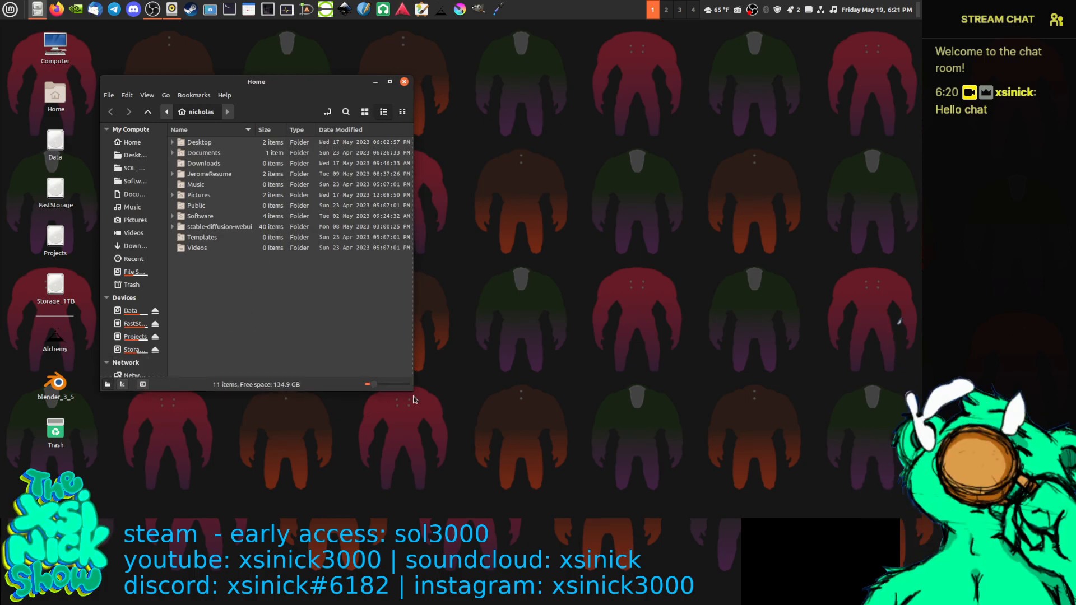
{"action": "left_click", "coordinate": [130, 310]}
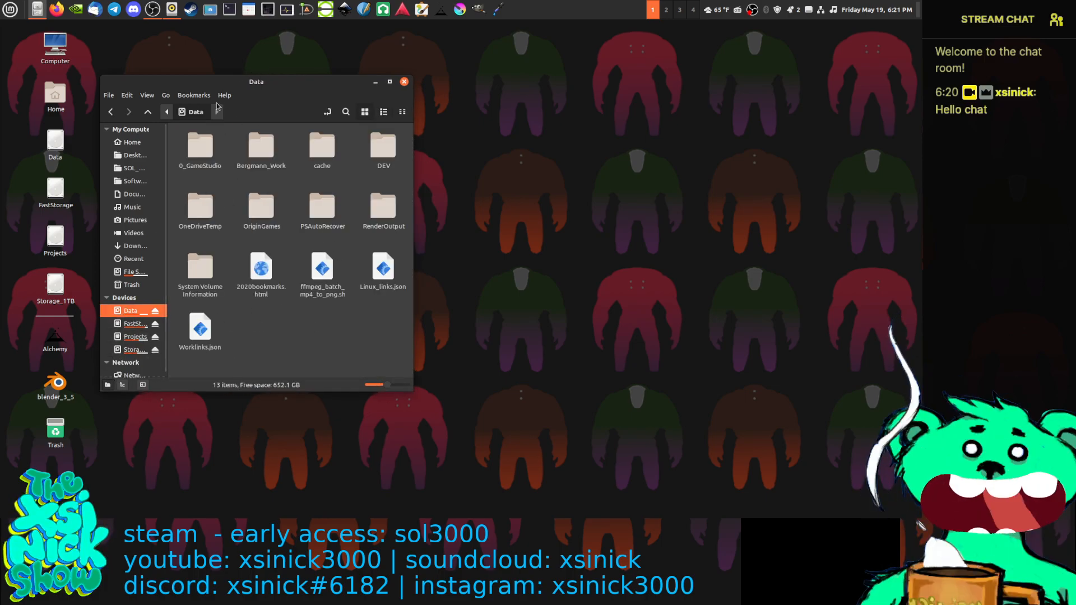
{"action": "double_click", "coordinate": [200, 147]}
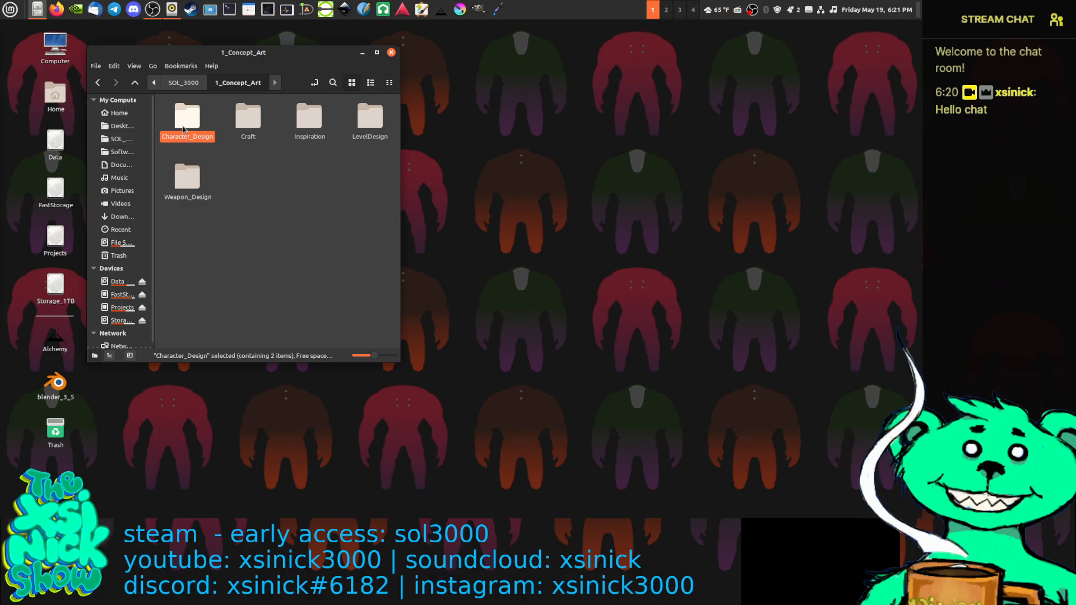
{"action": "double_click", "coordinate": [189, 119]}
{"action": "double_click", "coordinate": [191, 117]}
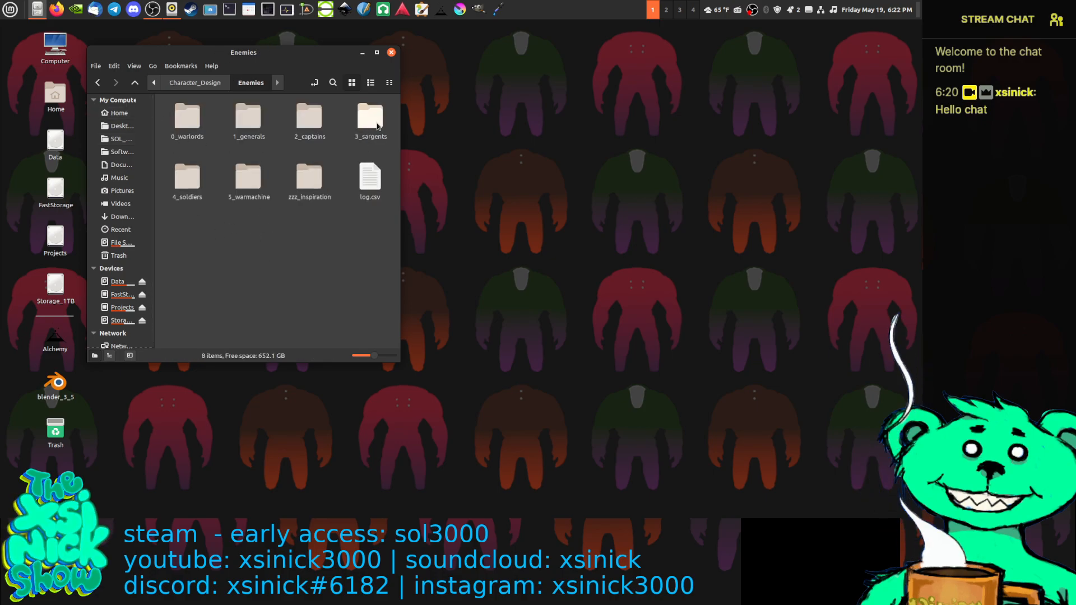
Go into 4_soldiers, expand the B folder and its final subfolder, and view E2B_1.png.
{"action": "left_click", "coordinate": [379, 126]}
{"action": "left_click", "coordinate": [187, 120]}
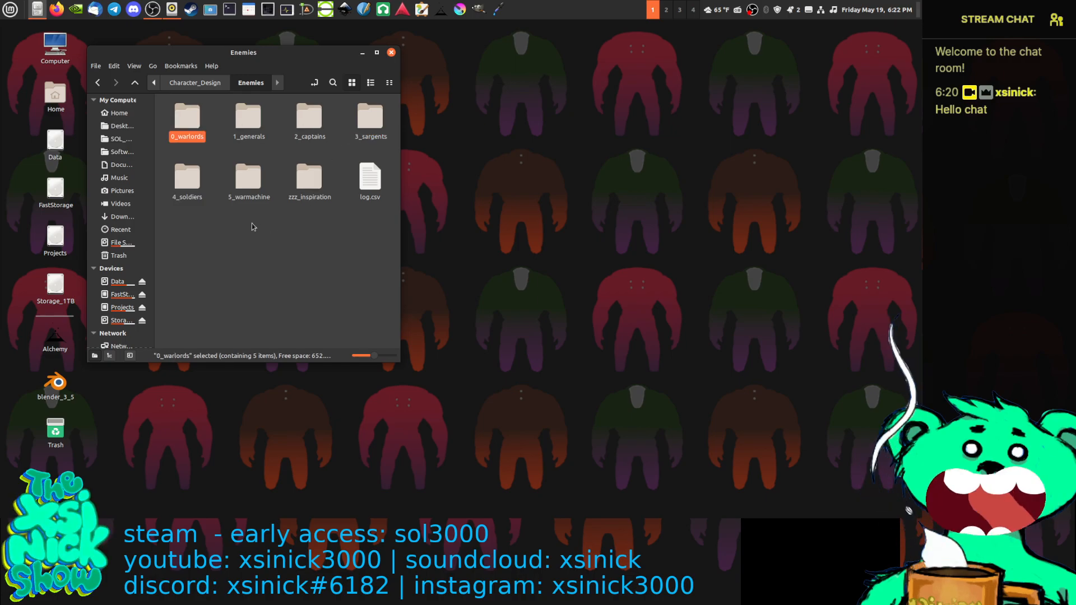
{"action": "double_click", "coordinate": [188, 178]}
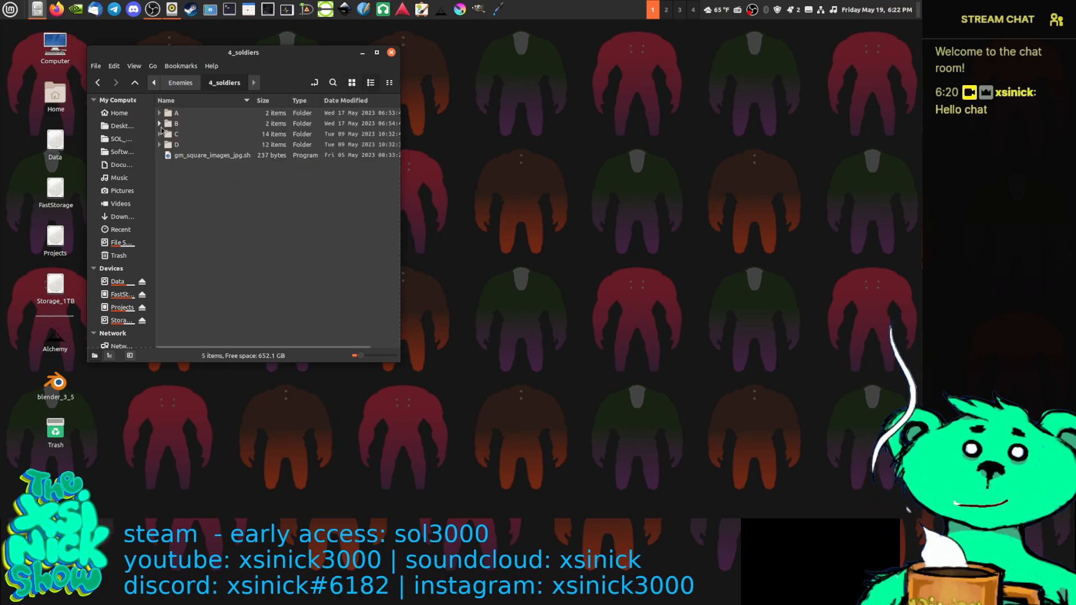
{"action": "left_click", "coordinate": [160, 123]}
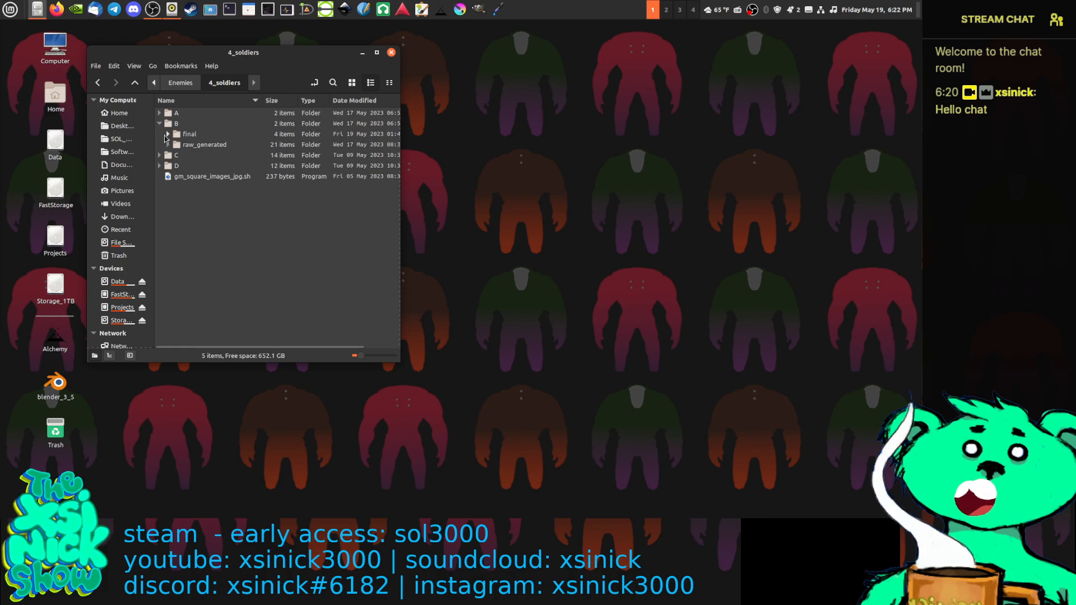
{"action": "left_click", "coordinate": [169, 134]}
{"action": "double_click", "coordinate": [200, 157]}
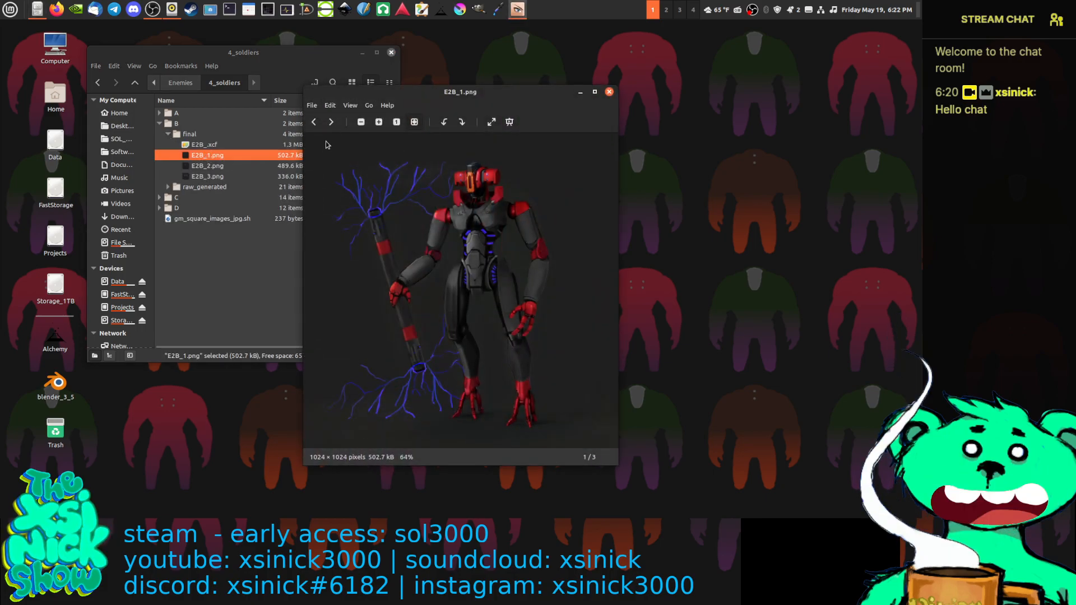
Examine the soldier concept images E2B_1.png to E2B_3.png, then close the image viewer.
{"action": "key", "text": "Left"}
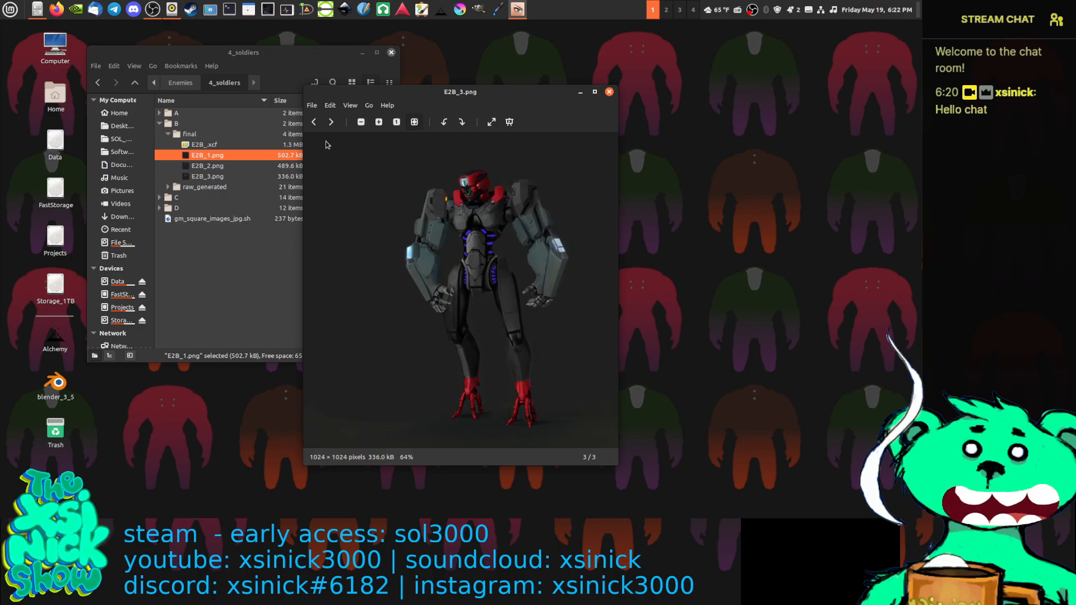
{"action": "key", "text": "Right"}
{"action": "key", "text": "Right"}
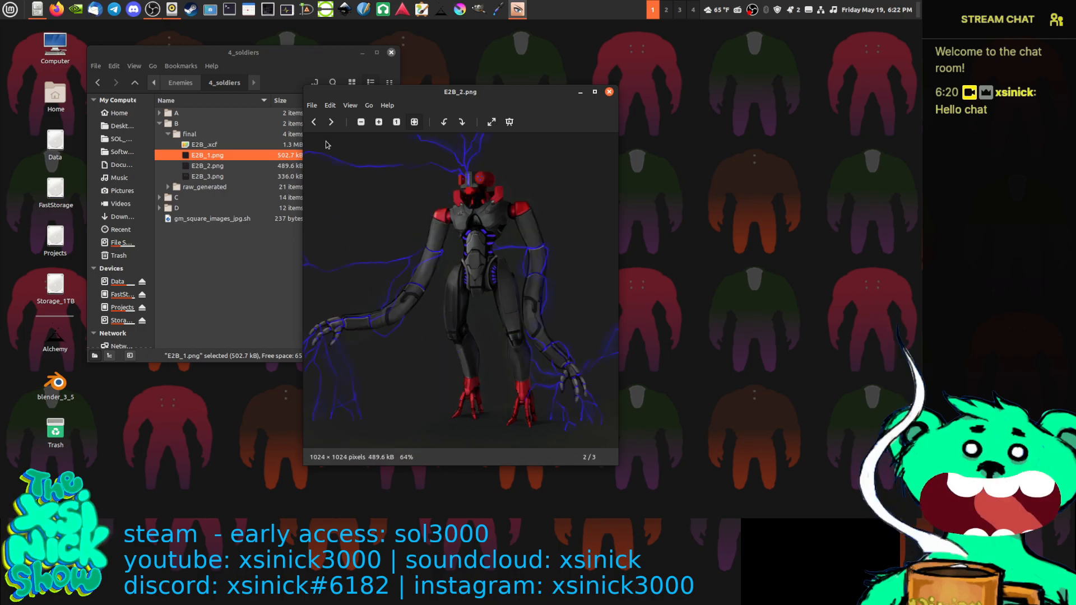
{"action": "key", "text": "Right"}
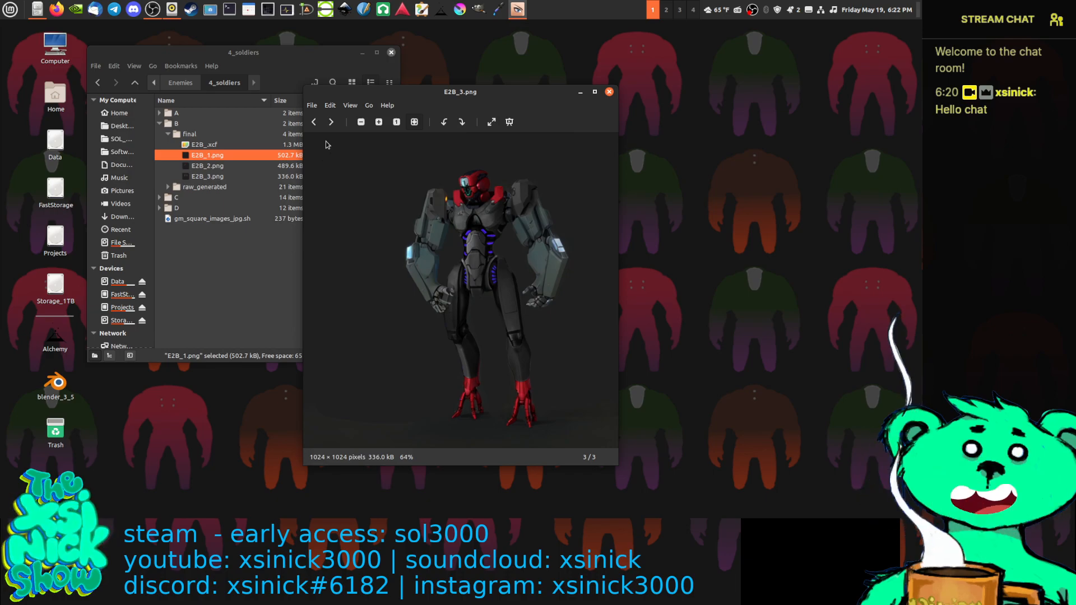
{"action": "left_click", "coordinate": [609, 91]}
Open the layered E2B_.xcf file from the final folder in GIMP.
{"action": "right_click", "coordinate": [216, 178]}
{"action": "mouse_move", "coordinate": [263, 202]}
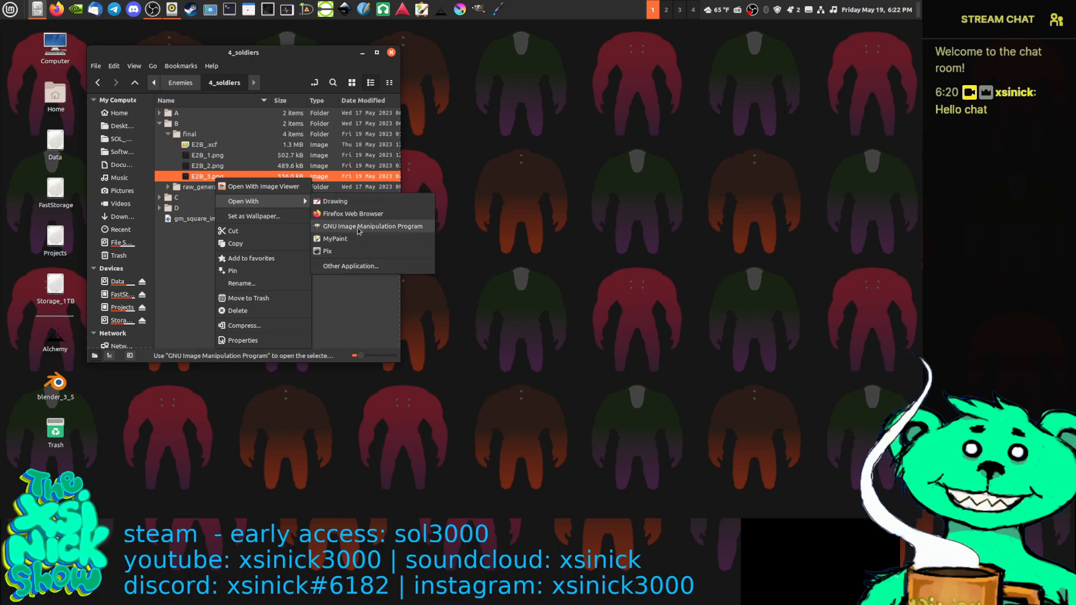
{"action": "left_click", "coordinate": [212, 147]}
{"action": "double_click", "coordinate": [212, 147]}
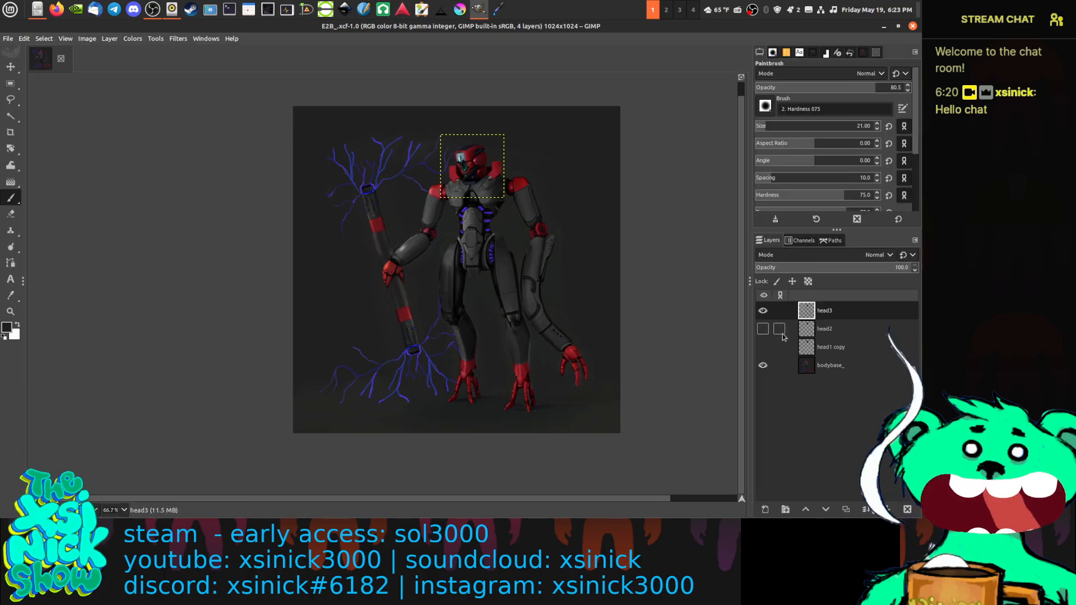
Open E2B_3.png from the final folder as a separate image and close the E2B_.xcf image.
{"action": "left_click", "coordinate": [8, 38]}
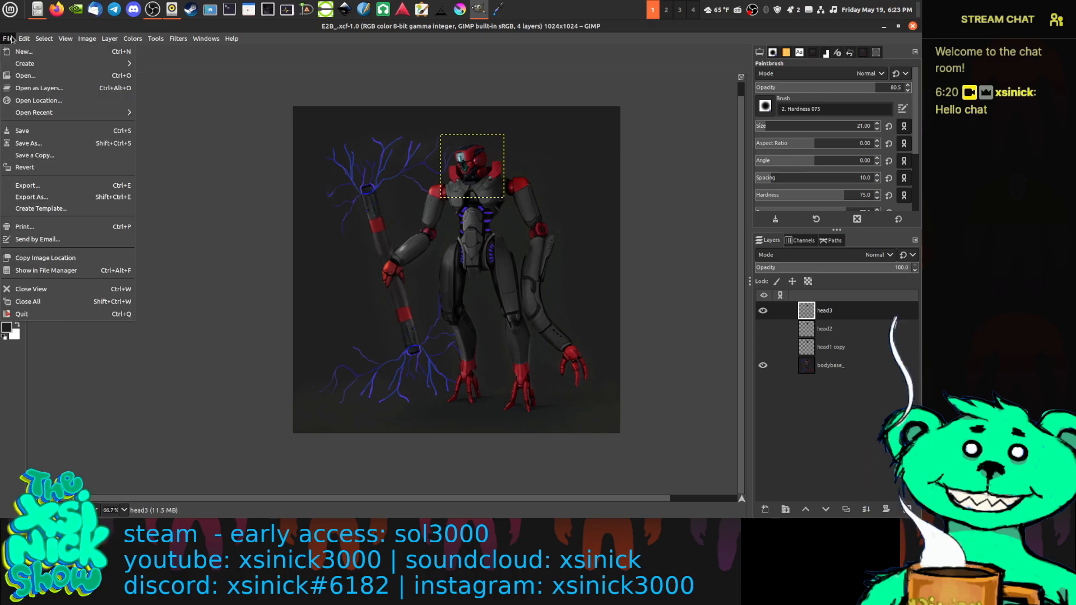
{"action": "left_click", "coordinate": [25, 75]}
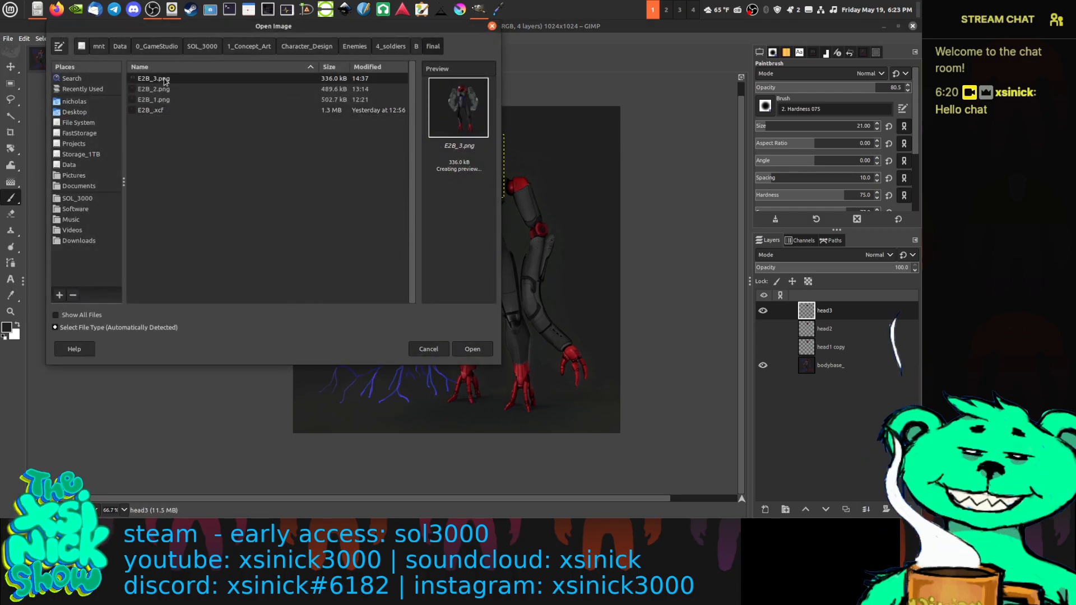
{"action": "left_click", "coordinate": [474, 349]}
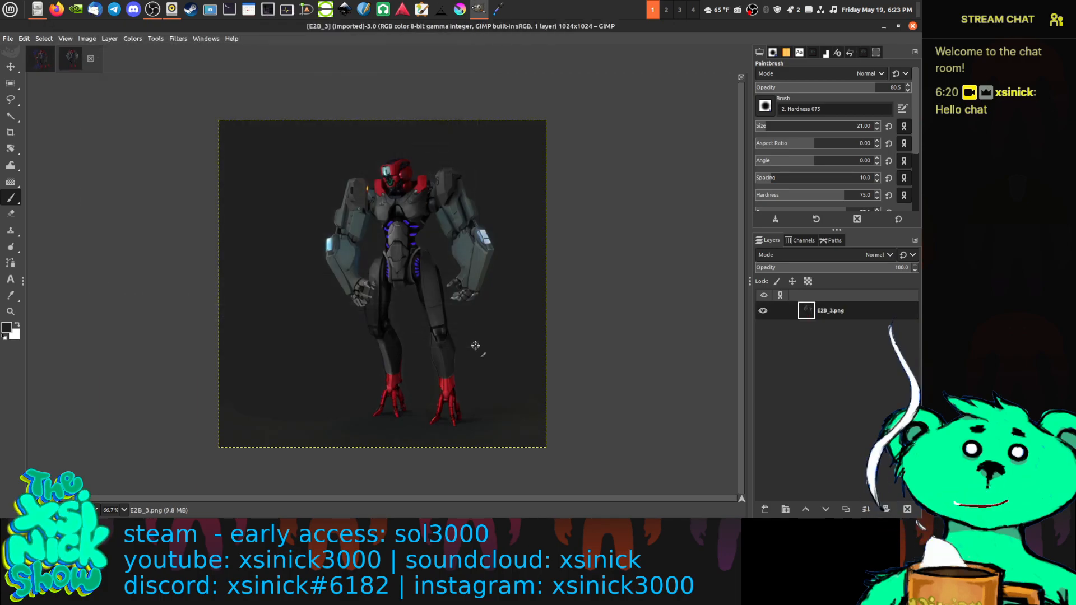
{"action": "scroll", "coordinate": [375, 237], "scroll_direction": "up", "scroll_amount": 2}
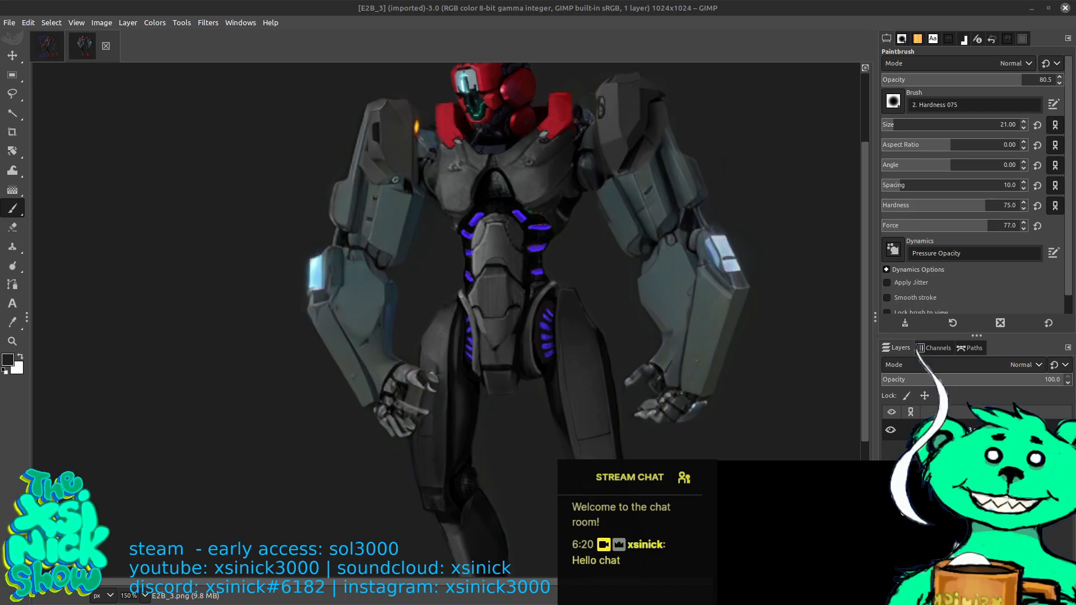
{"action": "key", "text": "ctrl+w"}
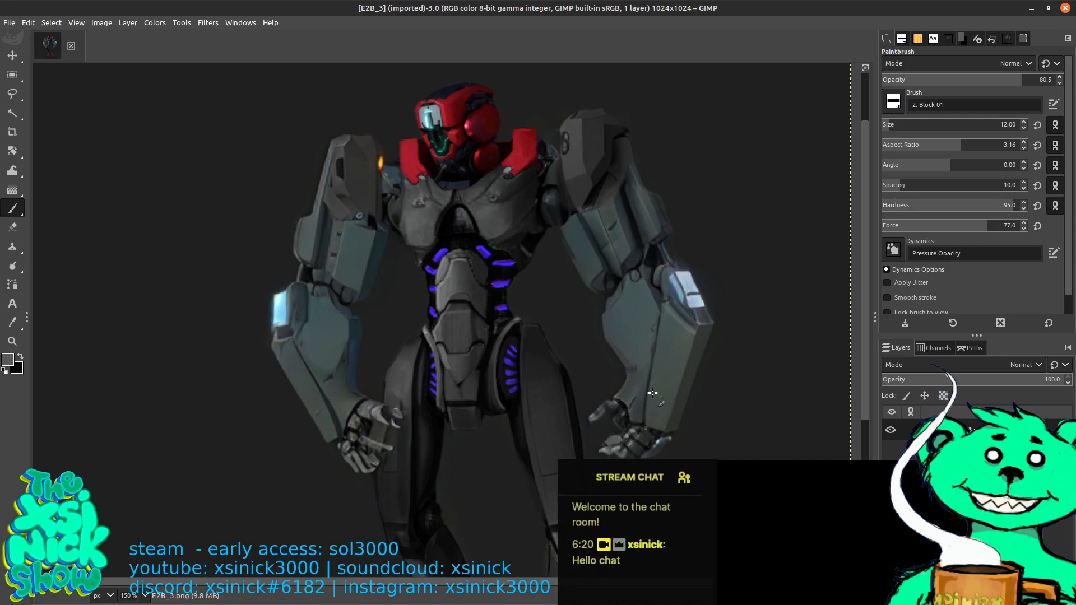
Show the brush presets and sample a dark grey from the artwork as the foreground colour.
{"action": "left_click", "coordinate": [902, 38]}
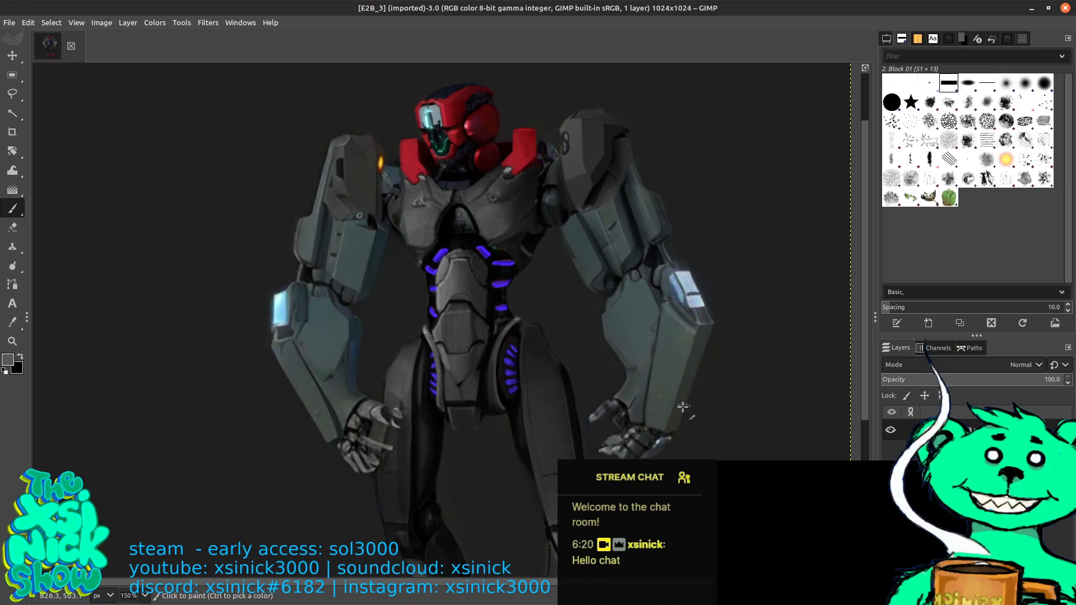
{"action": "key", "text": "ctrl"}
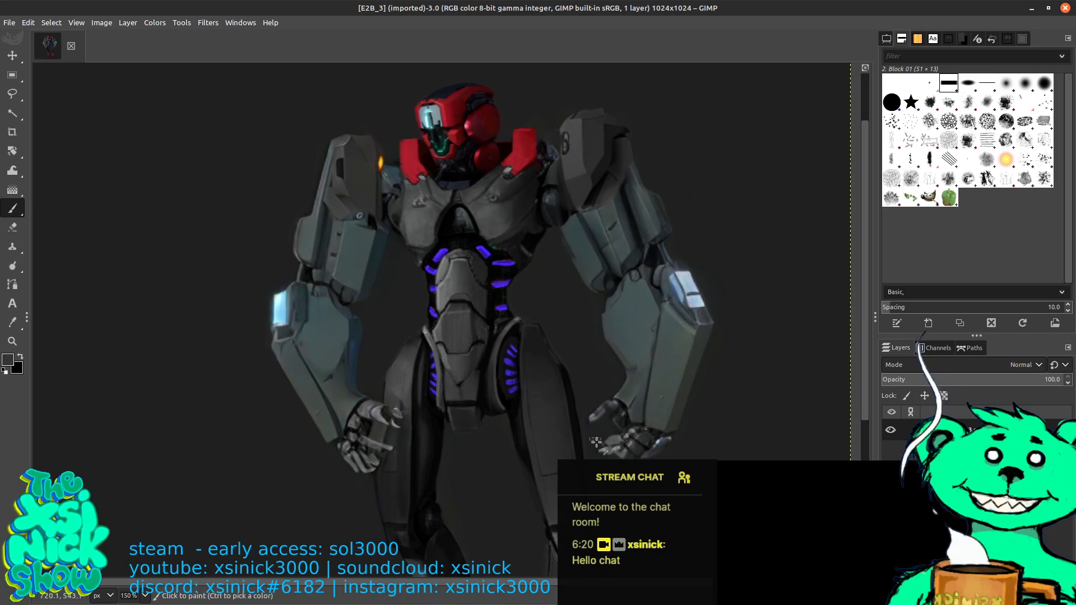
{"action": "left_click", "coordinate": [1069, 39]}
{"action": "mouse_move", "coordinate": [1031, 56]}
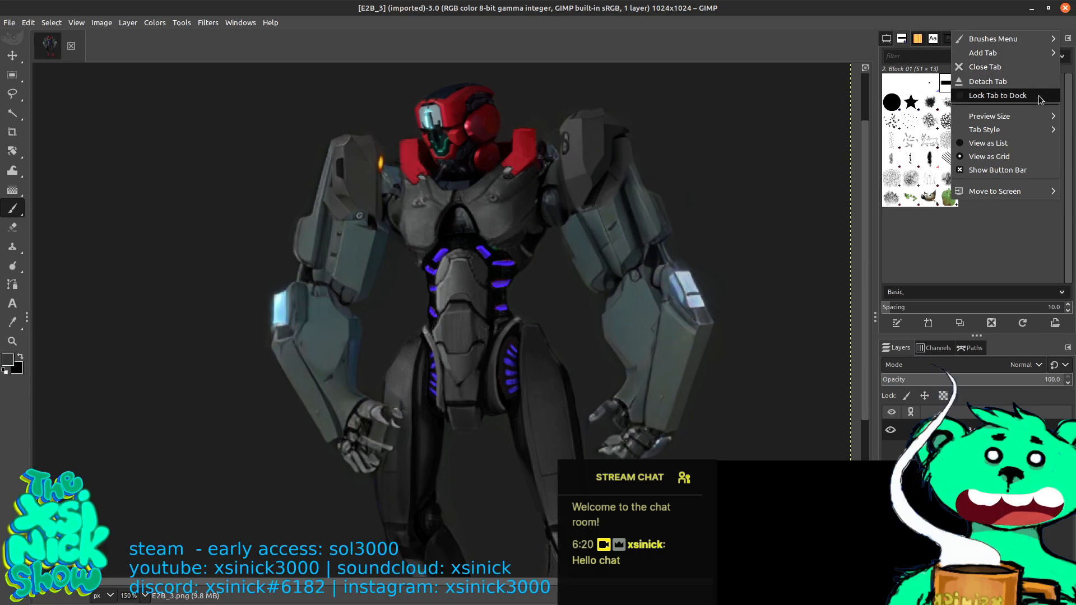
{"action": "mouse_move", "coordinate": [1054, 41]}
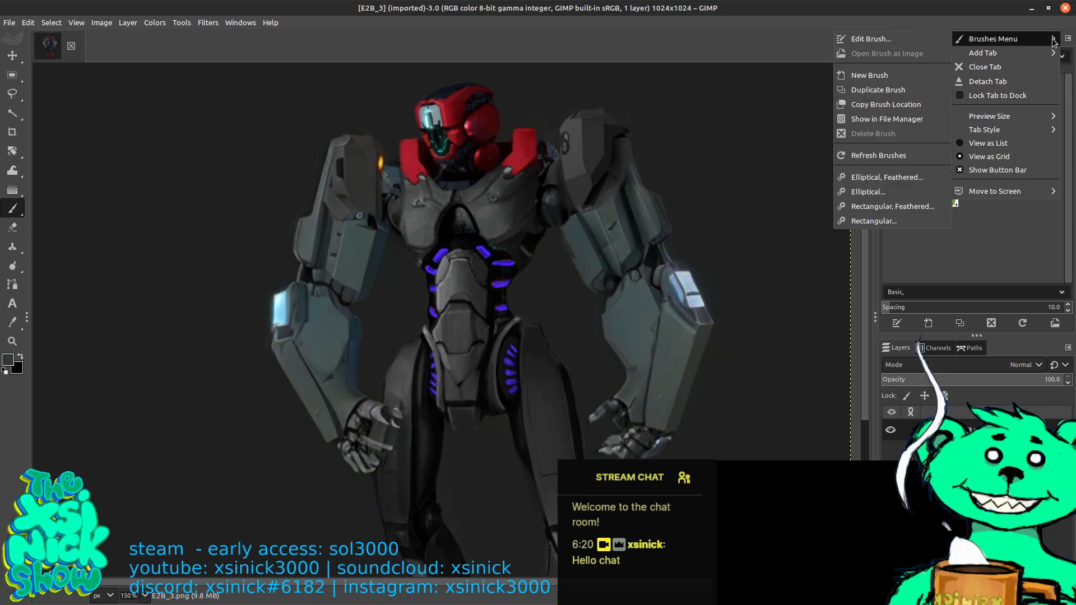
{"action": "left_click", "coordinate": [979, 254]}
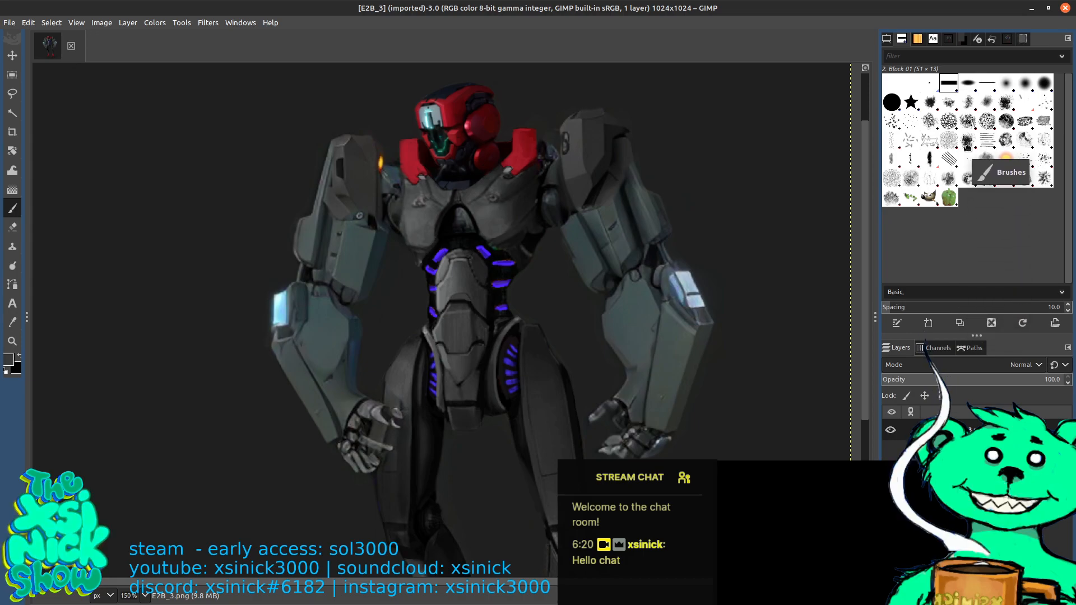
Dock the Brushes dialog in its own section above the other dialogs and show the Paintbrush tool options below it.
{"action": "left_click", "coordinate": [976, 37]}
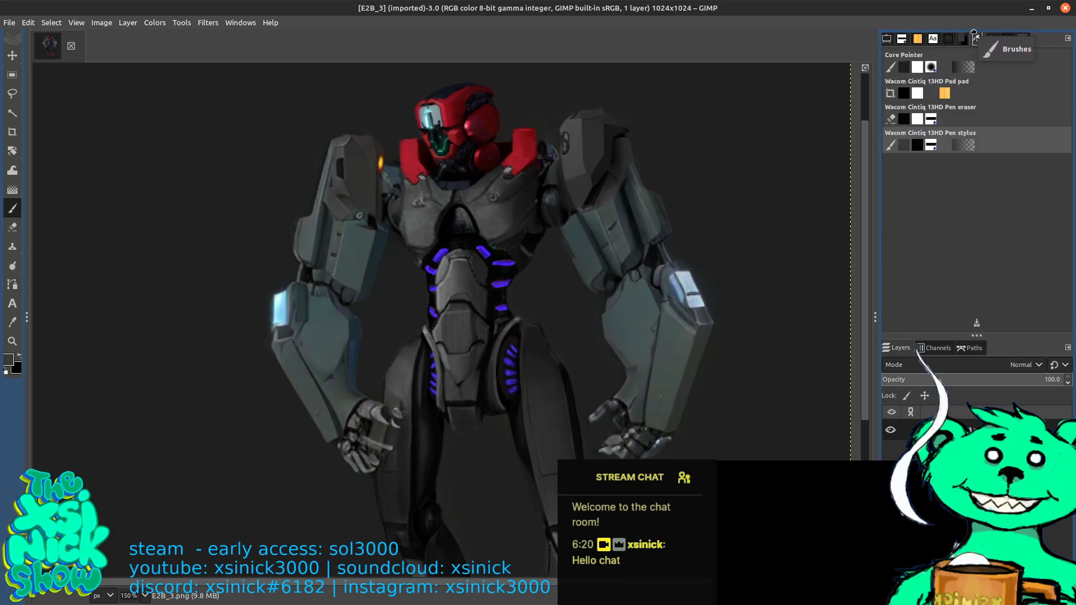
{"action": "left_click_drag", "start_coordinate": [976, 32], "coordinate": [981, 34]}
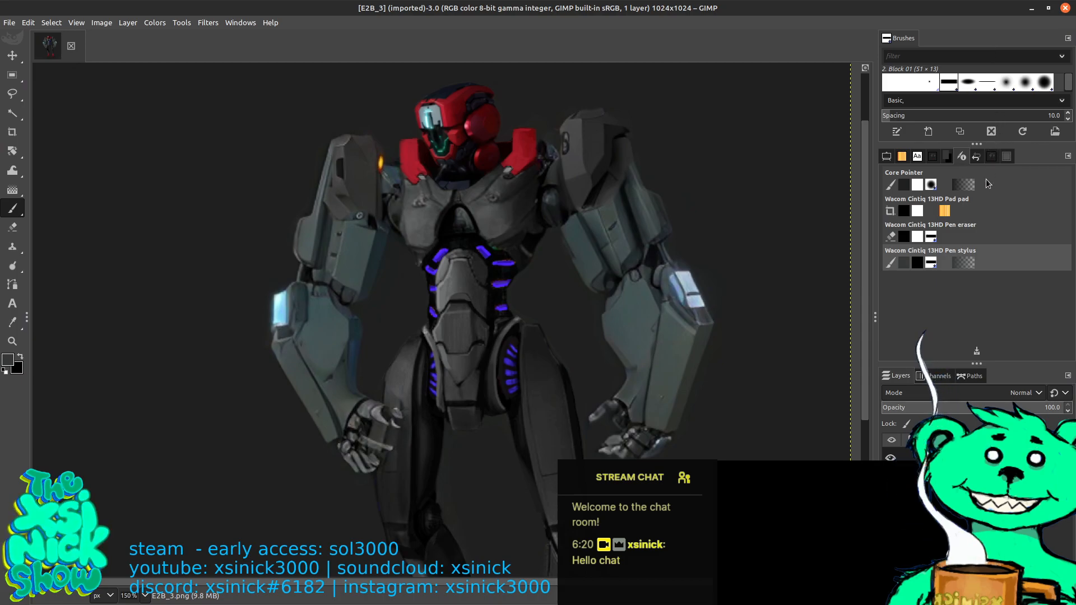
{"action": "left_click", "coordinate": [902, 156]}
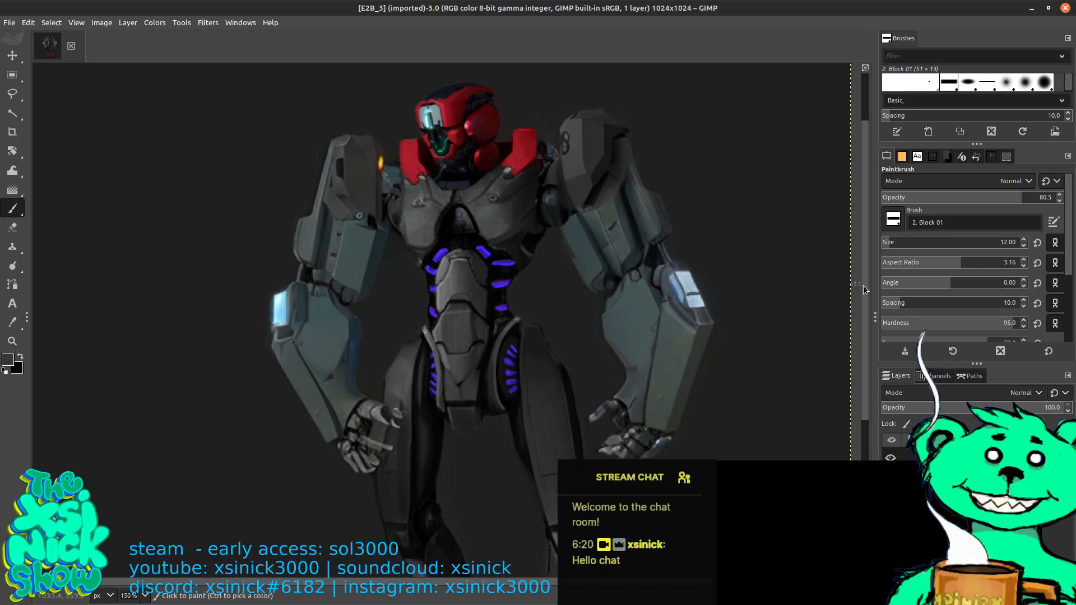
Widen the dialog dock beside the canvas and make its Brushes section slightly taller.
{"action": "left_click_drag", "start_coordinate": [875, 317], "coordinate": [836, 317]}
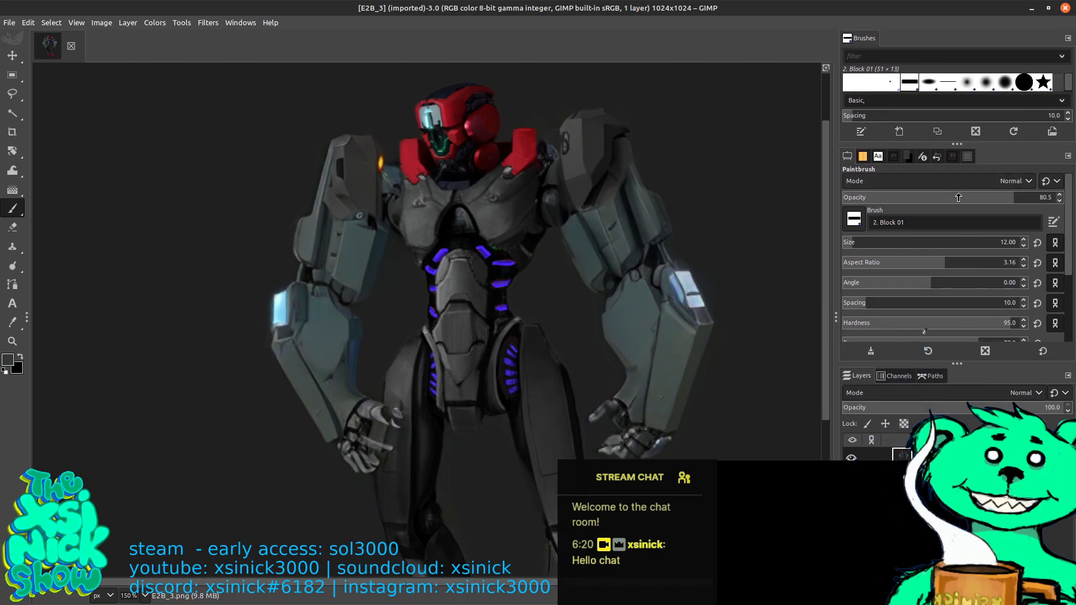
{"action": "scroll", "coordinate": [482, 275], "scroll_direction": "right", "scroll_amount": 3}
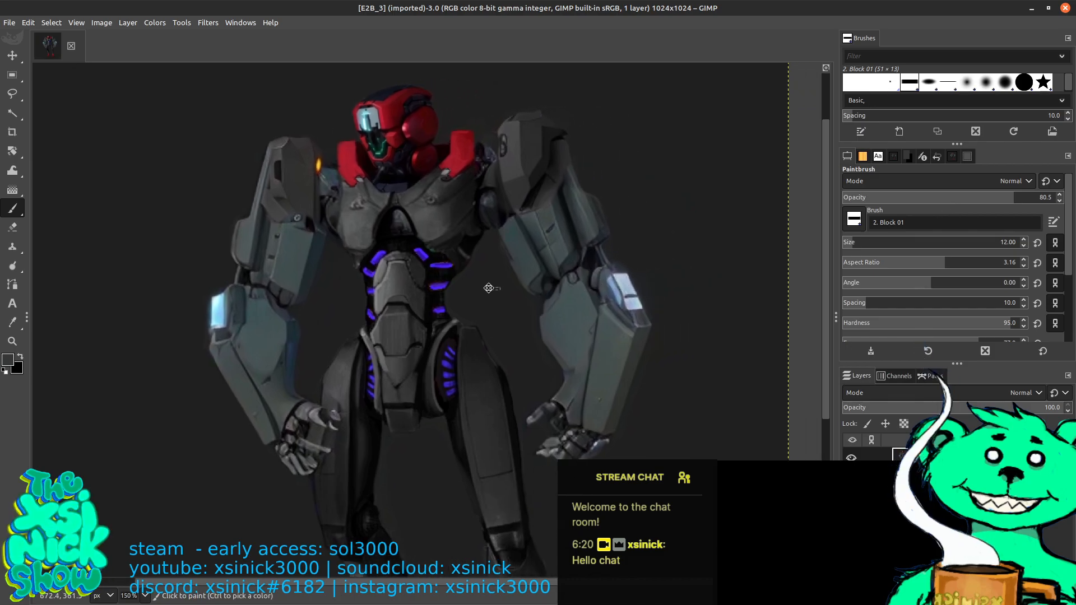
{"action": "scroll", "coordinate": [712, 231], "scroll_direction": "left", "scroll_amount": 3}
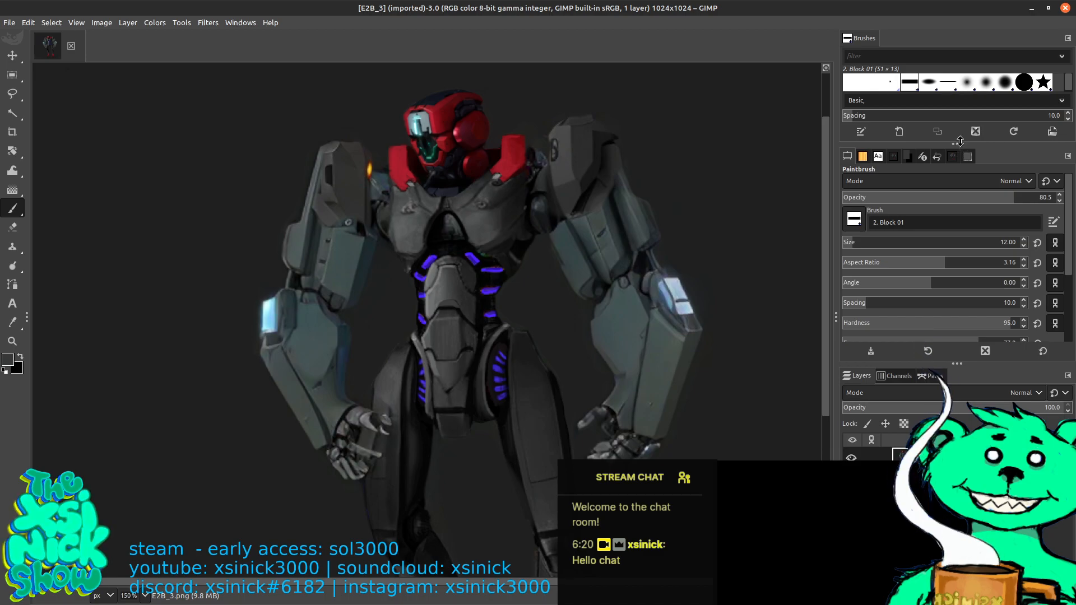
{"action": "left_click_drag", "start_coordinate": [979, 365], "coordinate": [979, 379]}
{"action": "left_click_drag", "start_coordinate": [953, 144], "coordinate": [956, 161]}
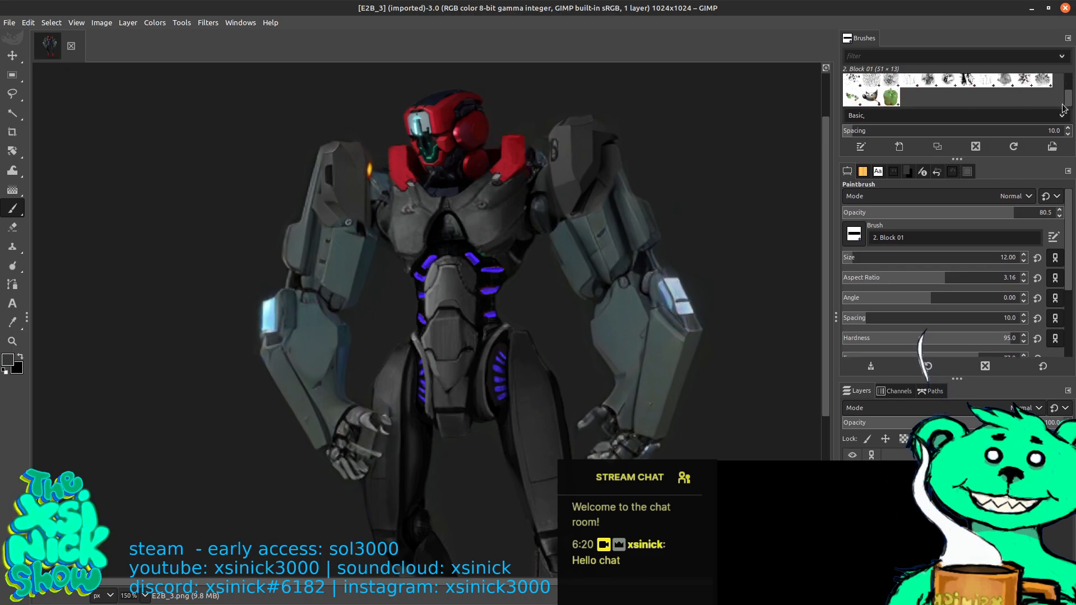
Select the 2. Block 01 brush and open it in the Brush Editor.
{"action": "left_click", "coordinate": [891, 83]}
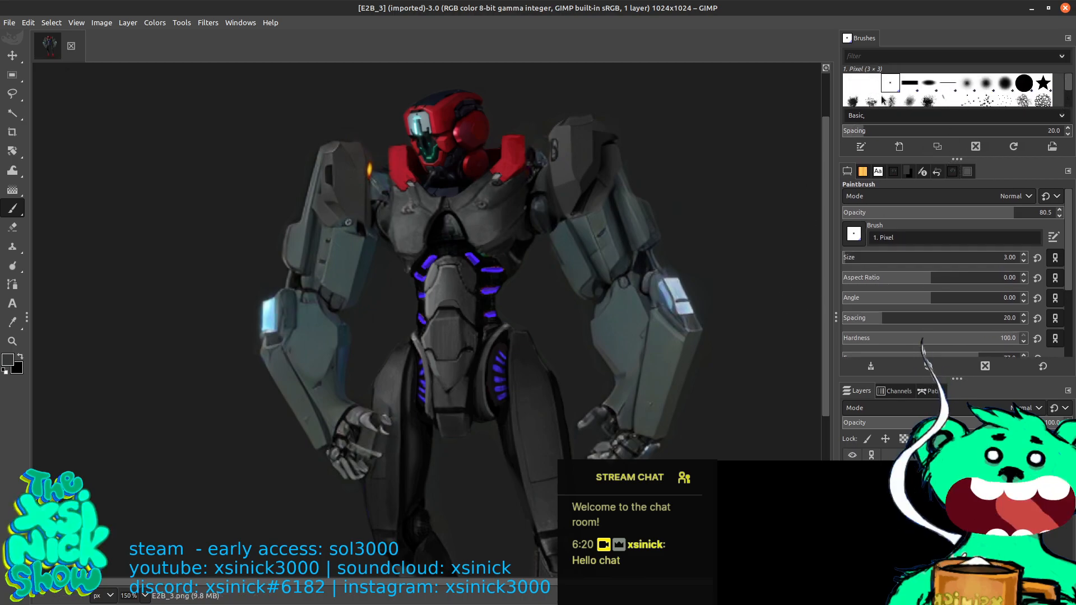
{"action": "left_click", "coordinate": [910, 83]}
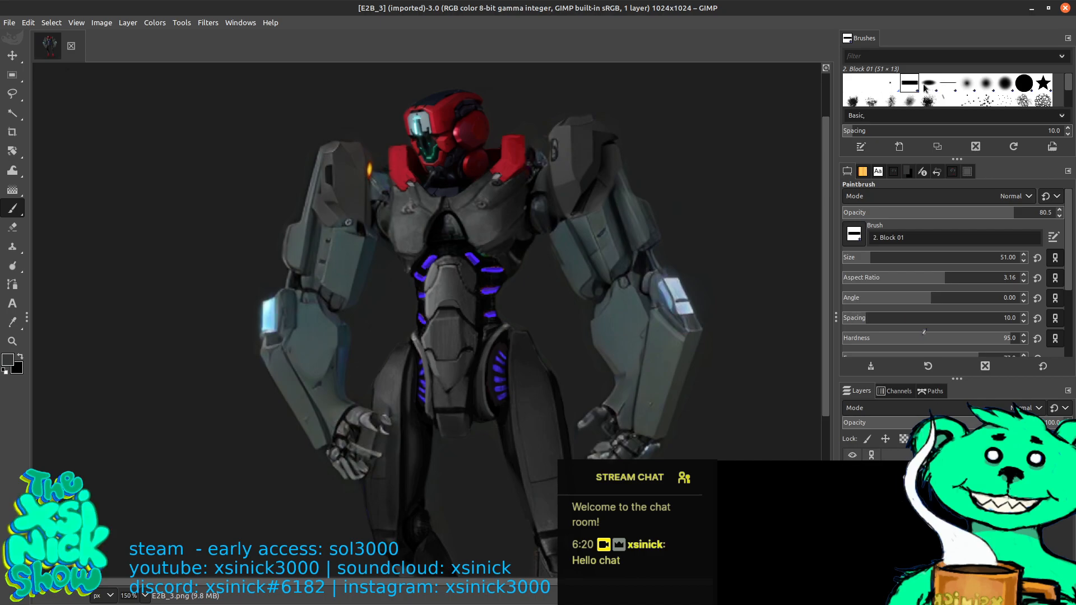
{"action": "right_click", "coordinate": [914, 86]}
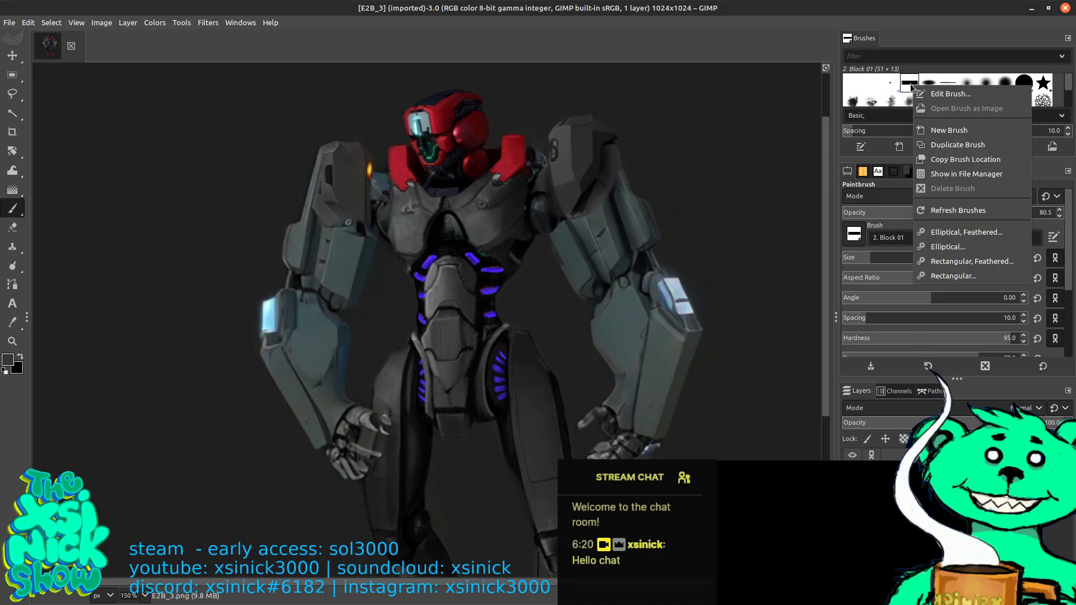
{"action": "left_click", "coordinate": [911, 84]}
{"action": "right_click", "coordinate": [910, 83]}
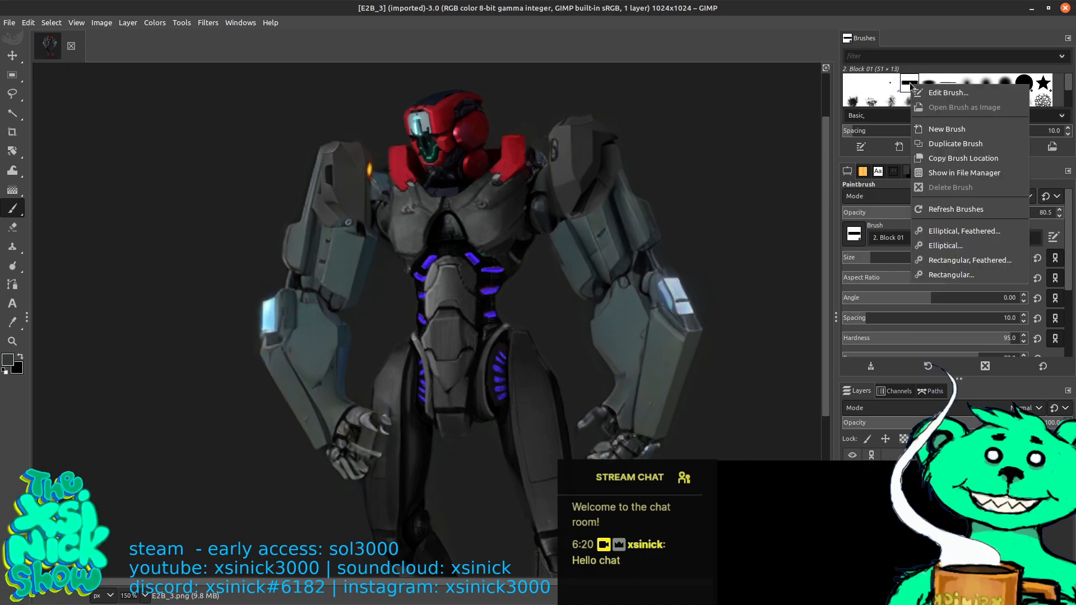
{"action": "left_click", "coordinate": [961, 94]}
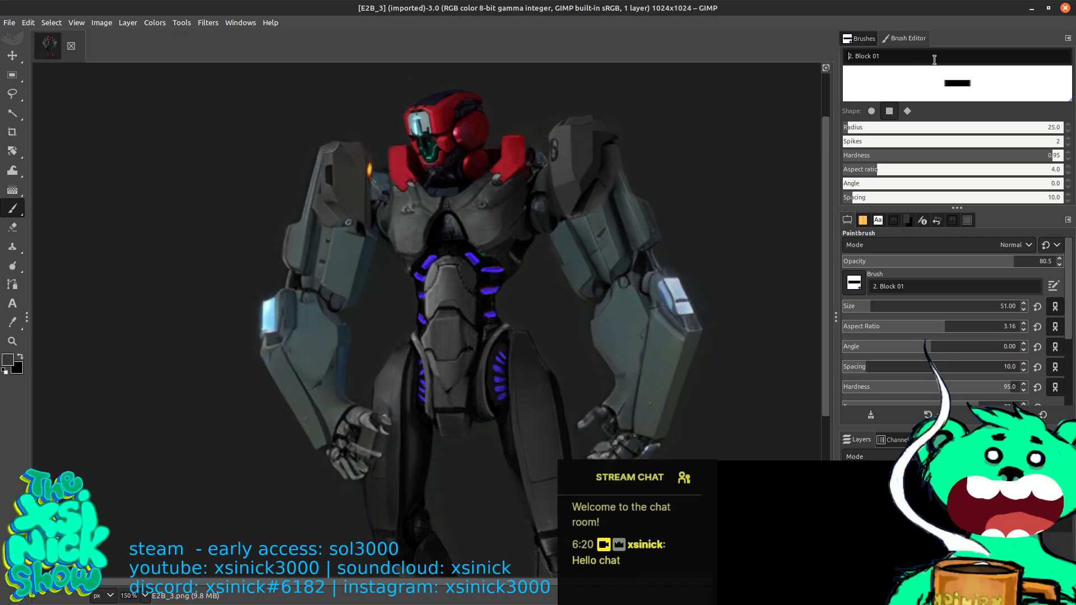
Return from the Brush Editor to the brush presets.
{"action": "left_click", "coordinate": [1068, 38]}
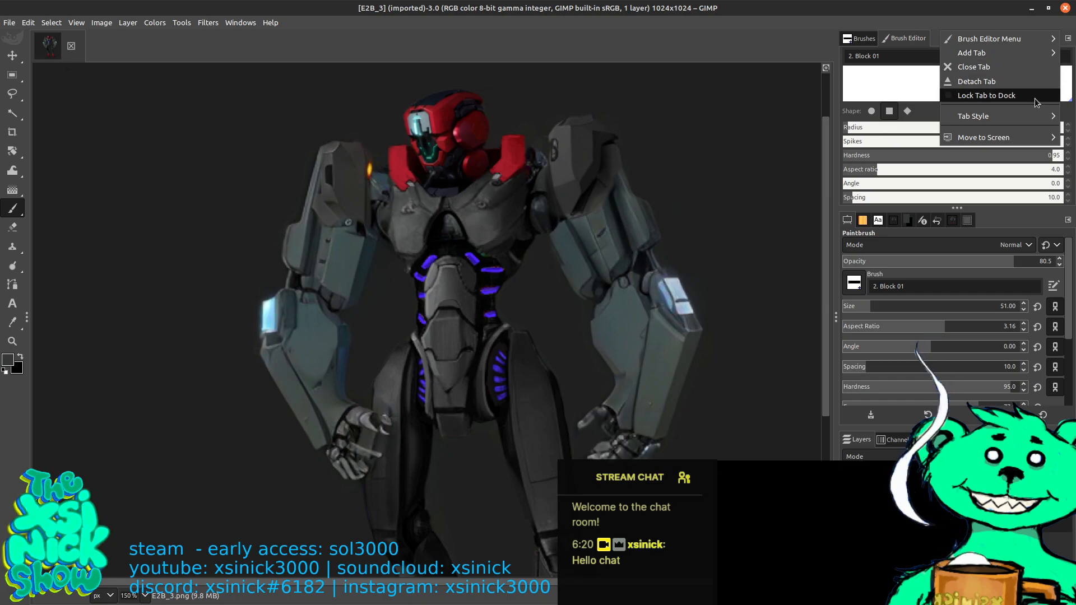
{"action": "left_click", "coordinate": [856, 40]}
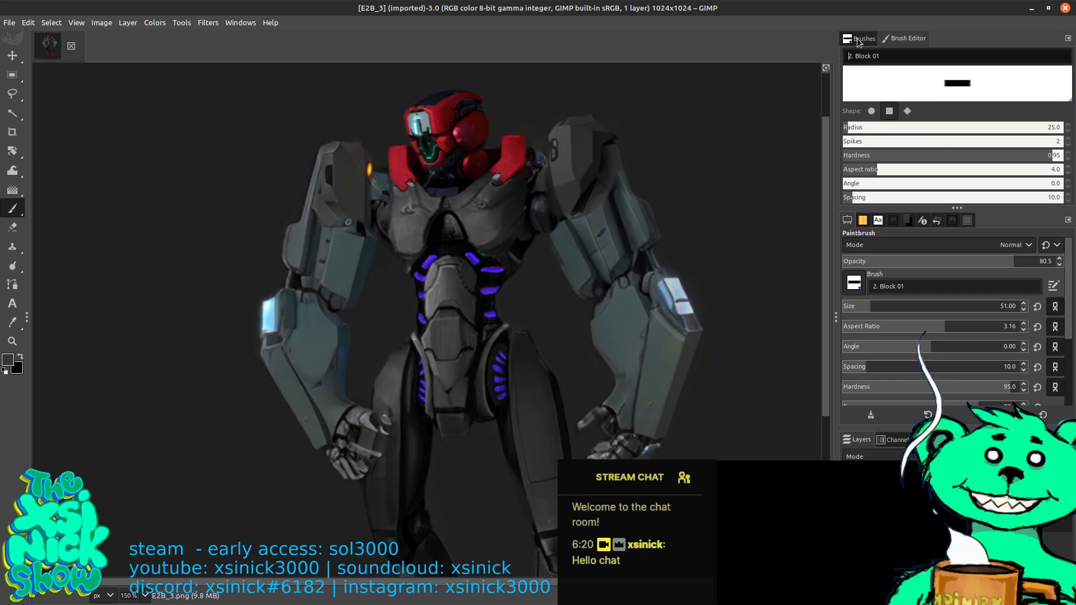
{"action": "left_click", "coordinate": [858, 39]}
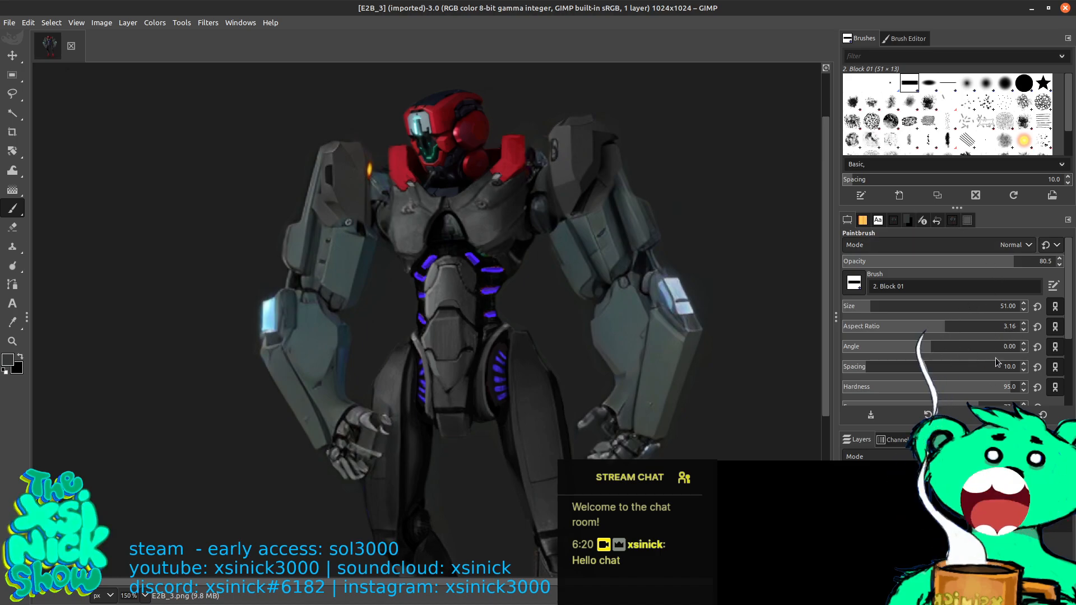
Set the 2. Block 01 brush's angle to 24 and its size to 10.
{"action": "scroll", "coordinate": [986, 336], "scroll_direction": "down", "scroll_amount": 2}
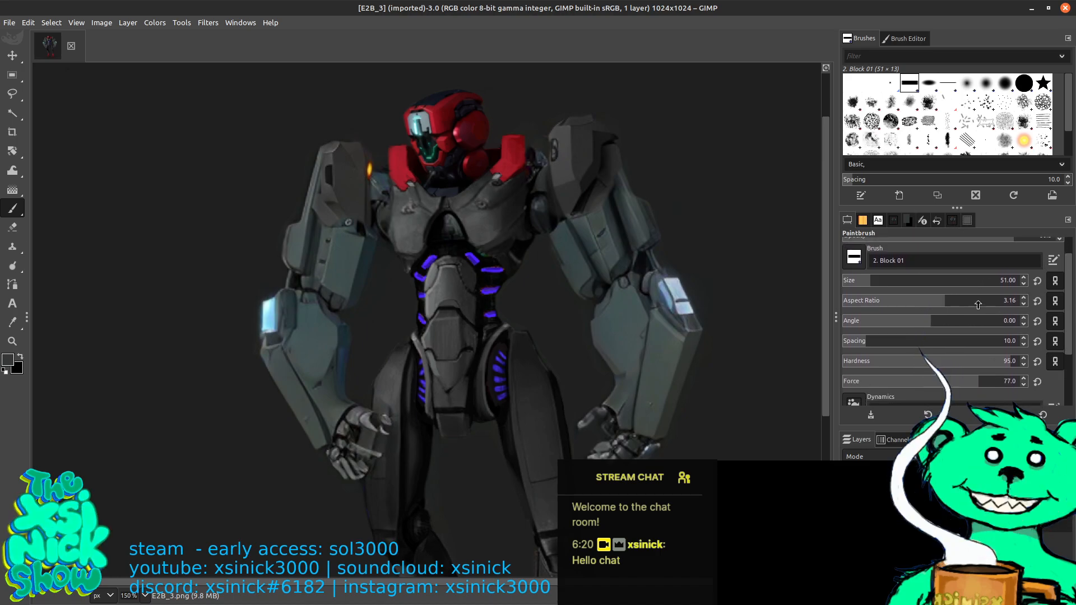
{"action": "left_click", "coordinate": [907, 323]}
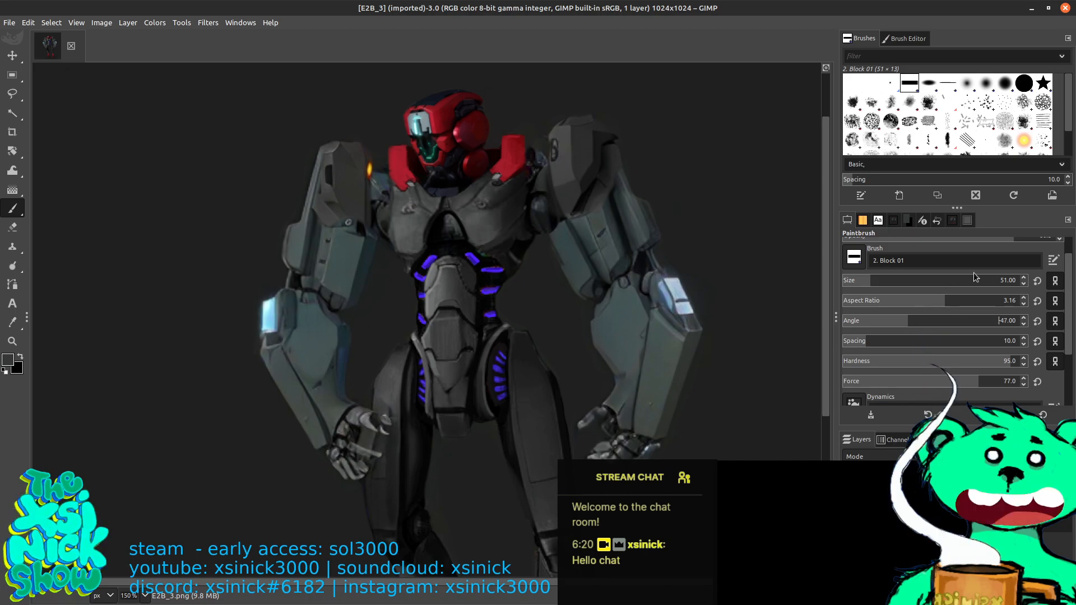
{"action": "left_click", "coordinate": [932, 320]}
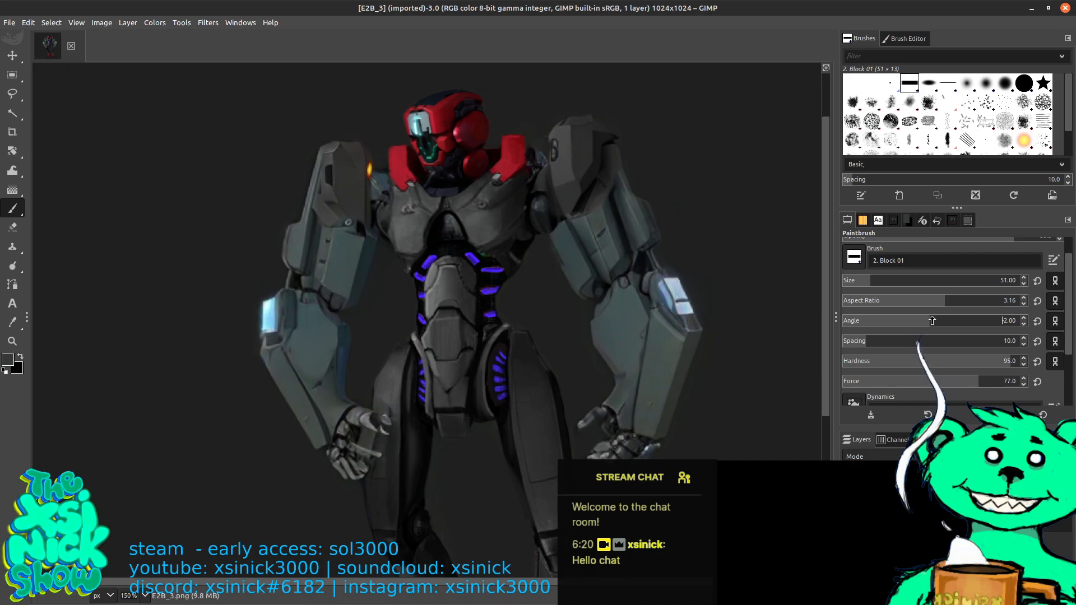
{"action": "left_click", "coordinate": [947, 321]}
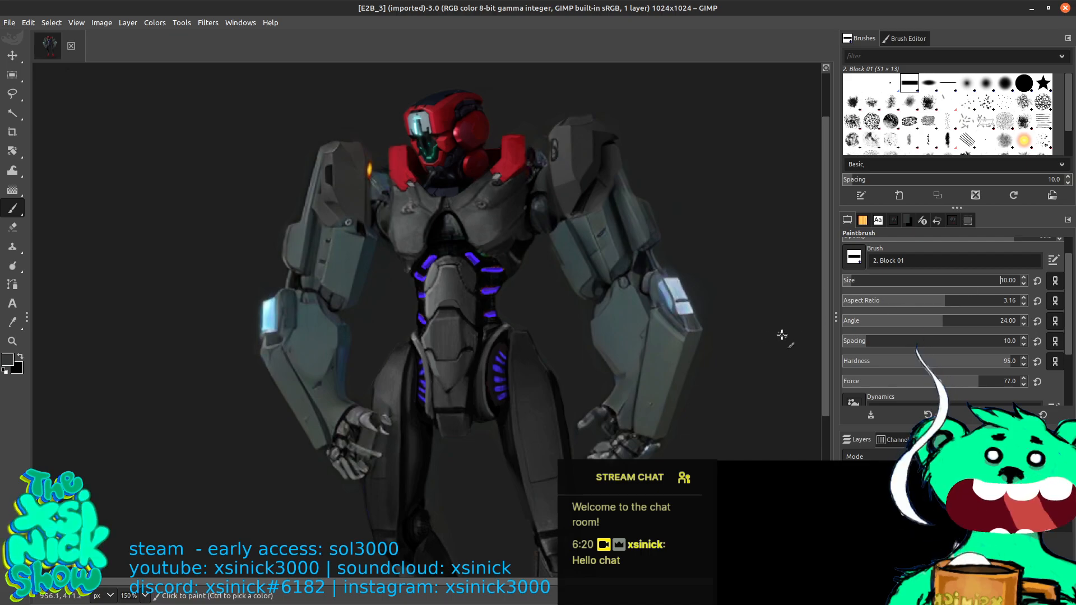
Set the Paintbrush opacity to 100 and its hardness to 90.
{"action": "left_click_drag", "start_coordinate": [1068, 124], "coordinate": [1067, 159]}
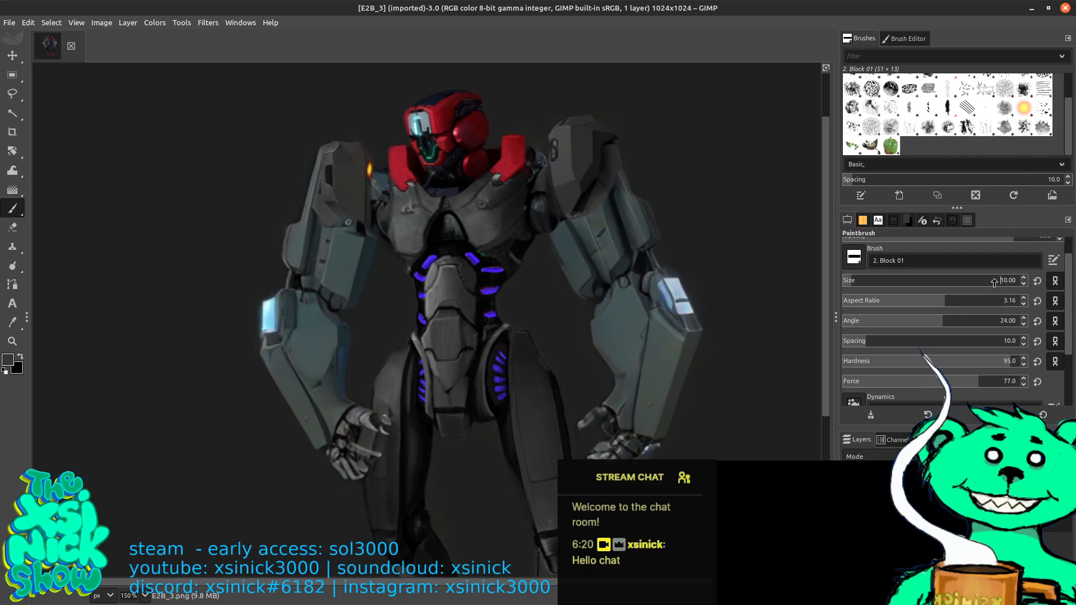
{"action": "scroll", "coordinate": [1057, 283], "scroll_direction": "up", "scroll_amount": 1}
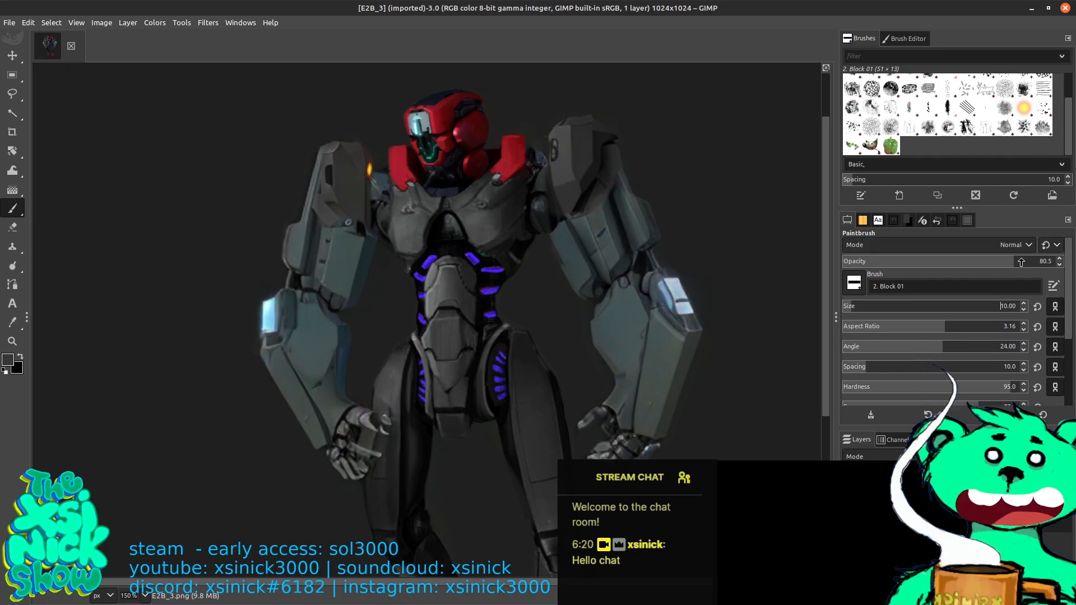
{"action": "left_click_drag", "start_coordinate": [1048, 263], "coordinate": [1063, 280]}
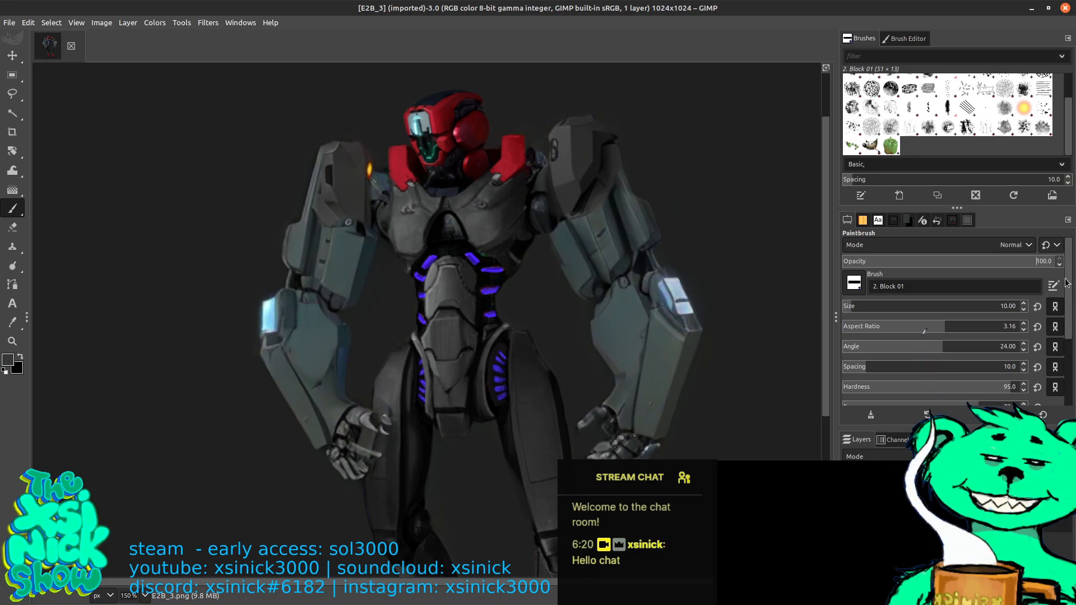
{"action": "scroll", "coordinate": [1067, 284], "scroll_direction": "down", "scroll_amount": 2}
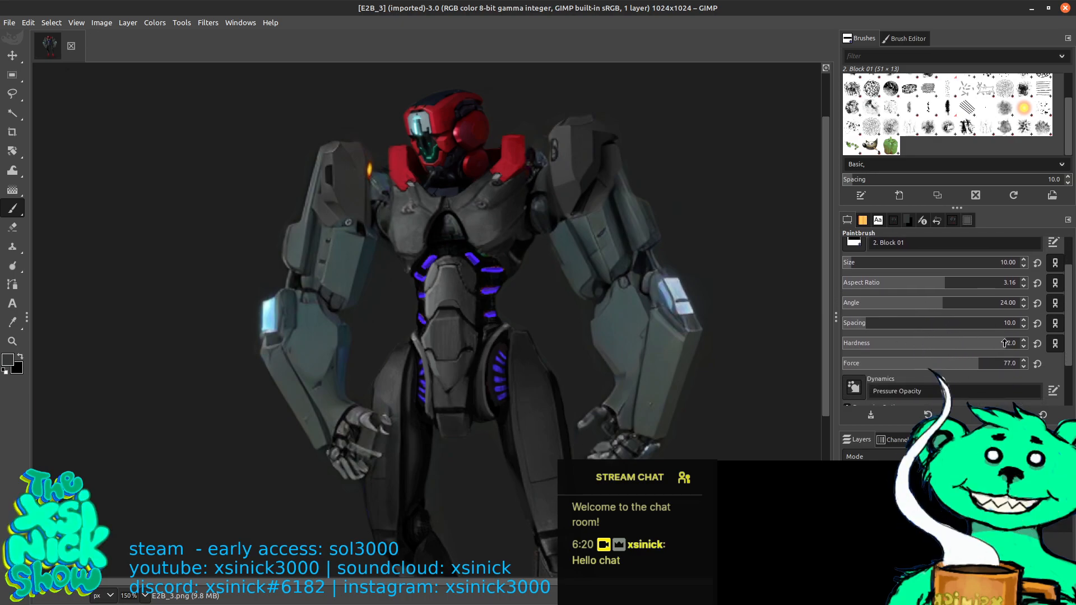
{"action": "left_click", "coordinate": [1002, 340]}
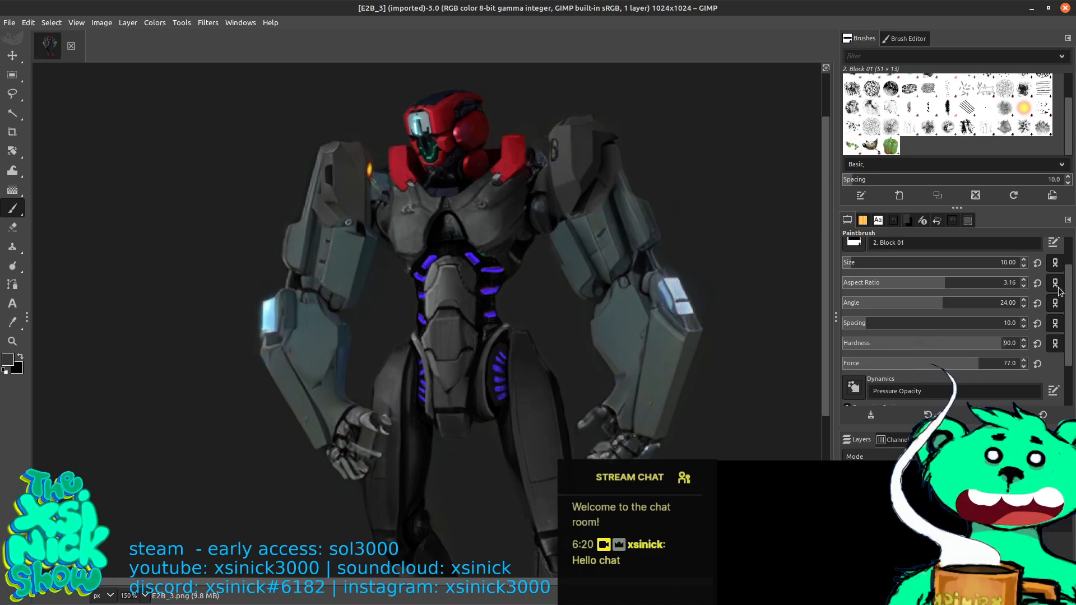
Create a new brush from the Brushes dialog.
{"action": "left_click", "coordinate": [1068, 38]}
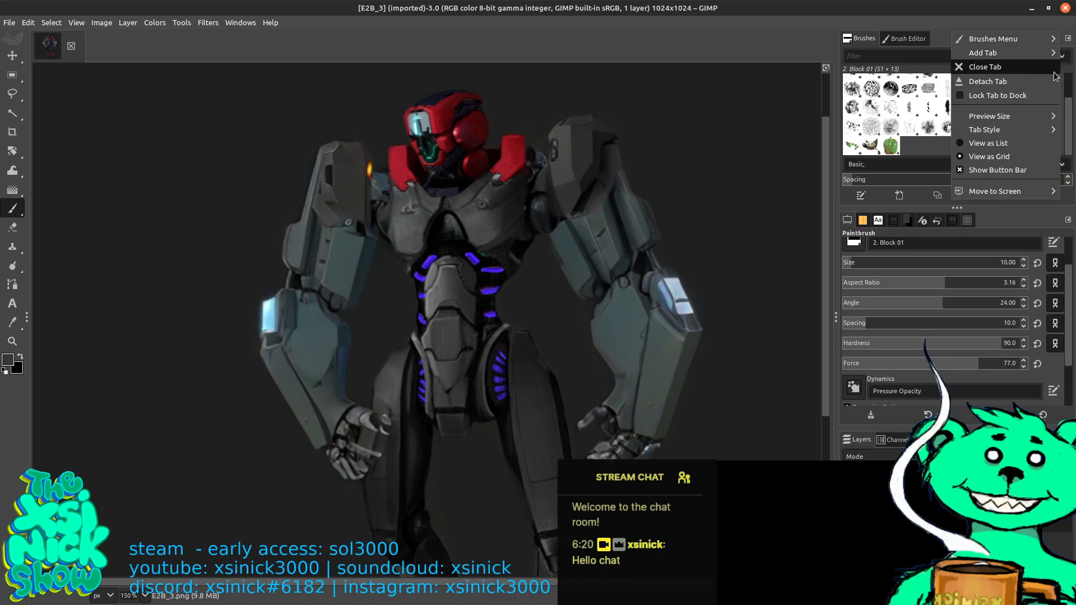
{"action": "mouse_move", "coordinate": [1051, 43]}
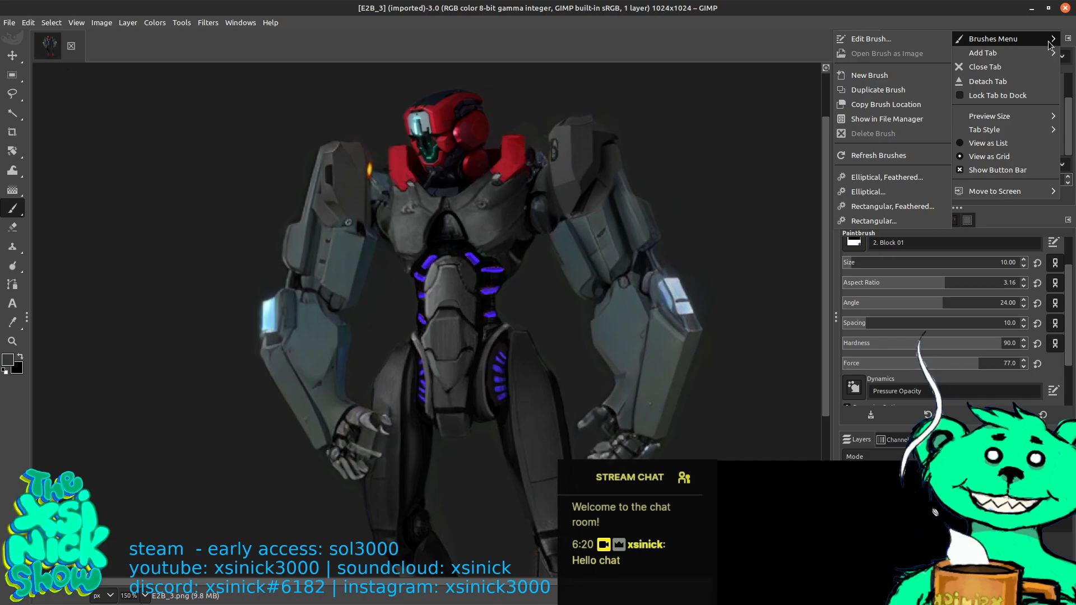
{"action": "left_click", "coordinate": [916, 74]}
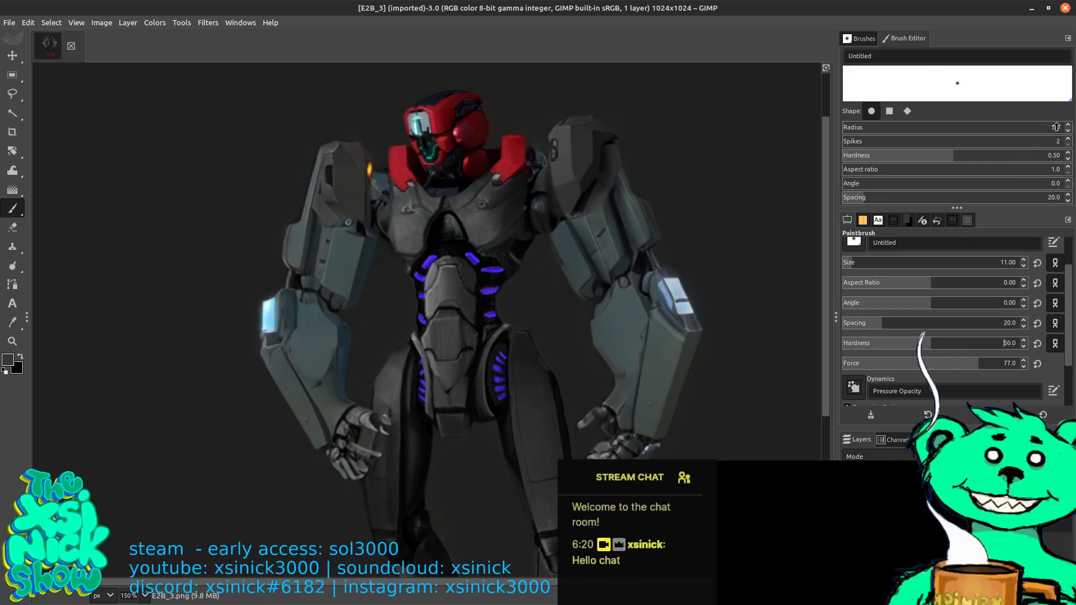
Delete the newly created brush from the brush presets.
{"action": "left_click", "coordinate": [870, 41]}
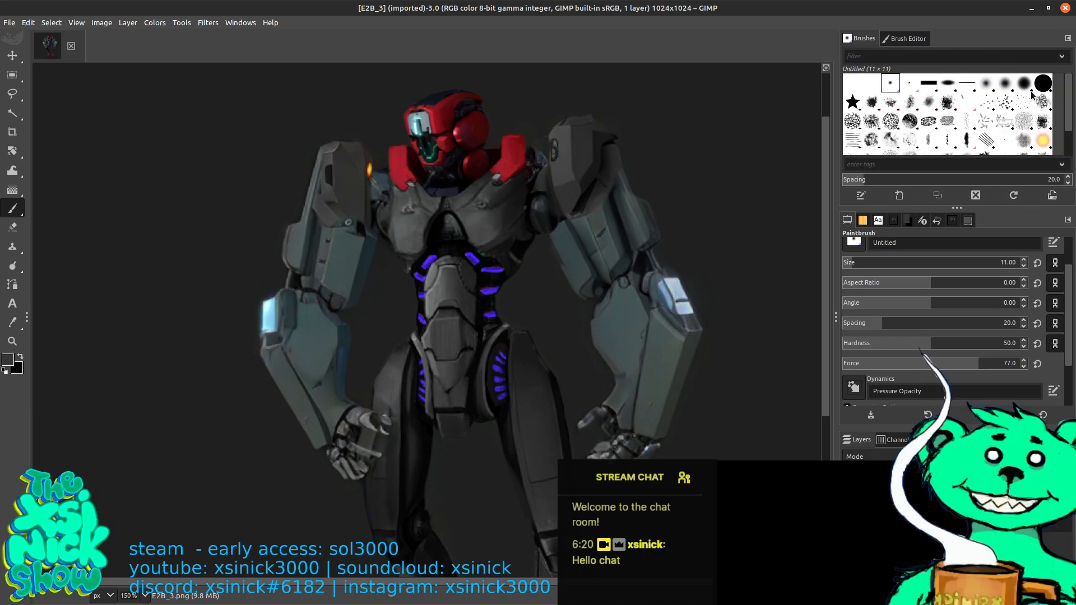
{"action": "right_click", "coordinate": [893, 84]}
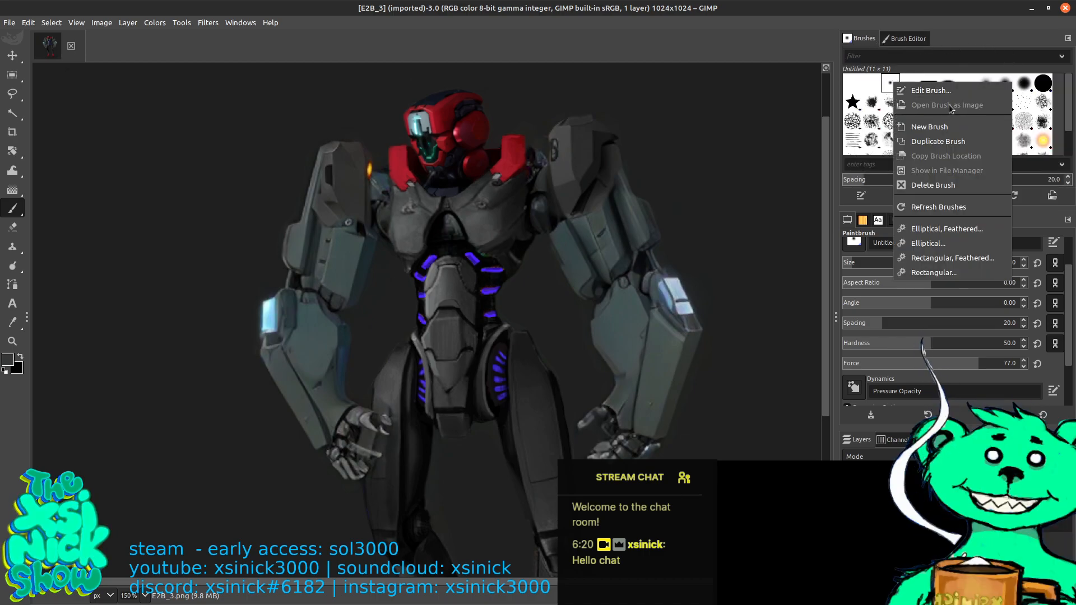
{"action": "left_click", "coordinate": [930, 185]}
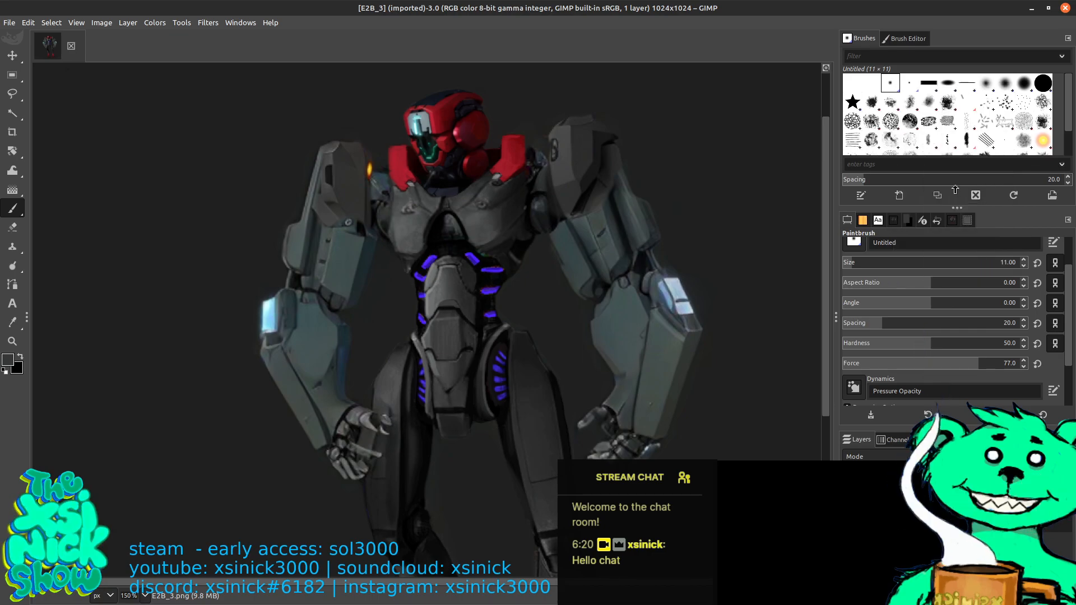
{"action": "left_click", "coordinate": [611, 351]}
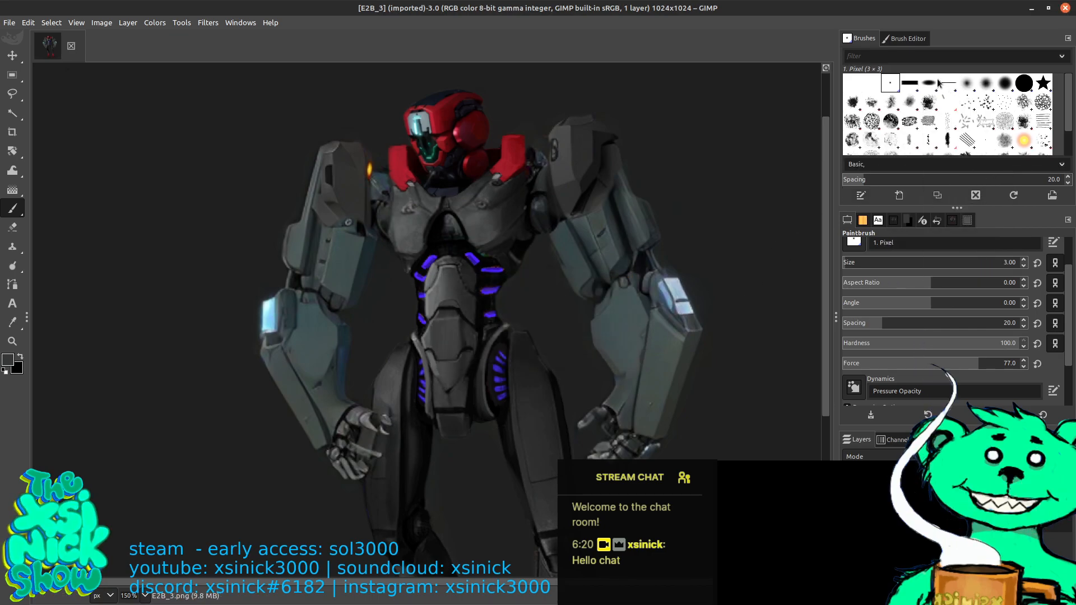
Select the 2. Block 01 brush and set its size to 10 and its angle to 25.
{"action": "left_click", "coordinate": [917, 84]}
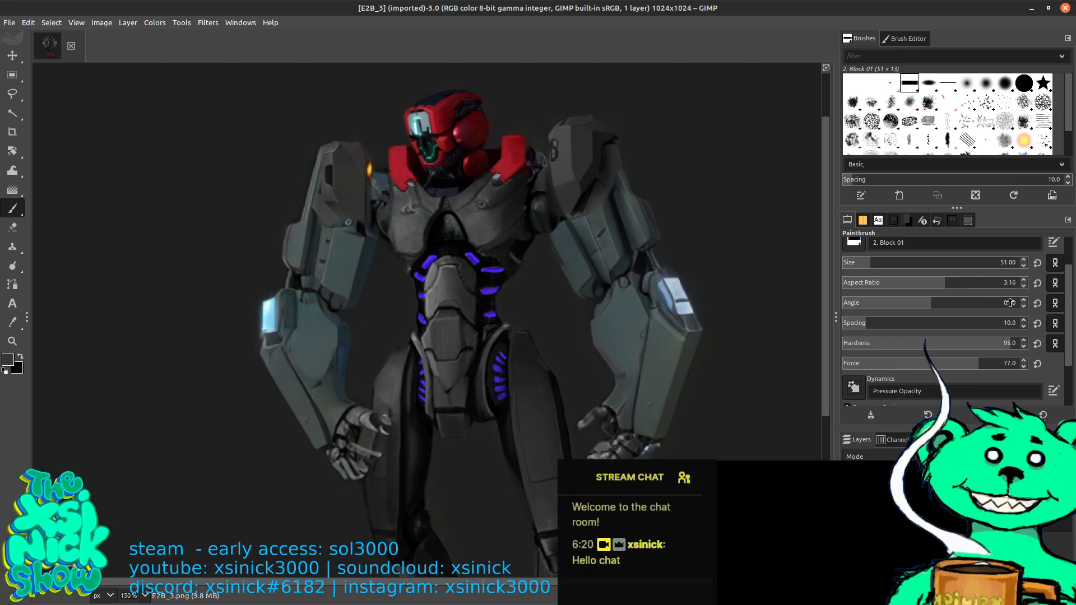
{"action": "left_click", "coordinate": [1068, 222]}
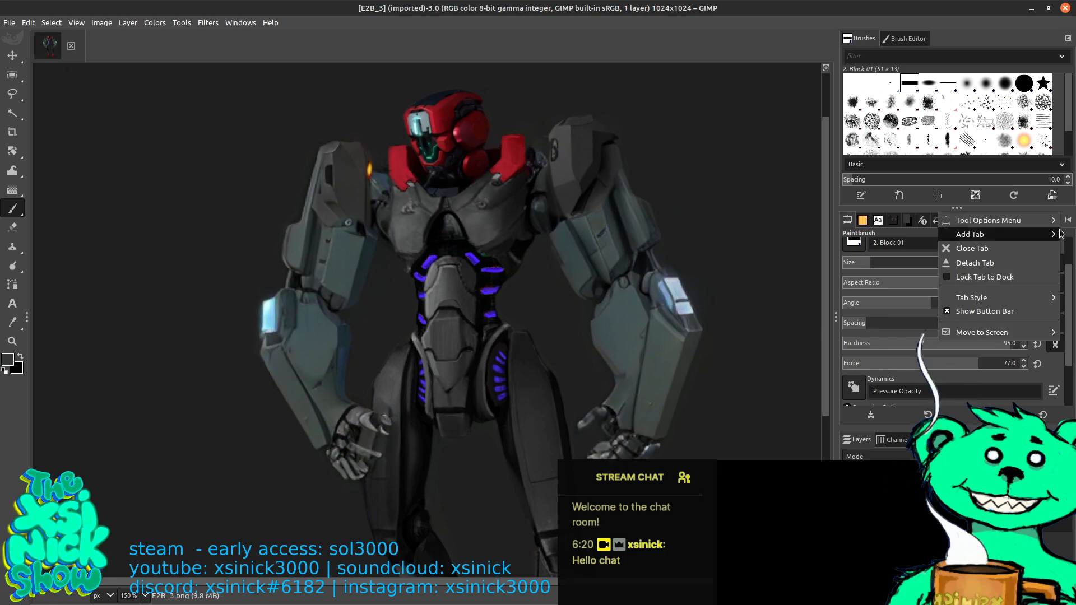
{"action": "mouse_move", "coordinate": [1056, 224]}
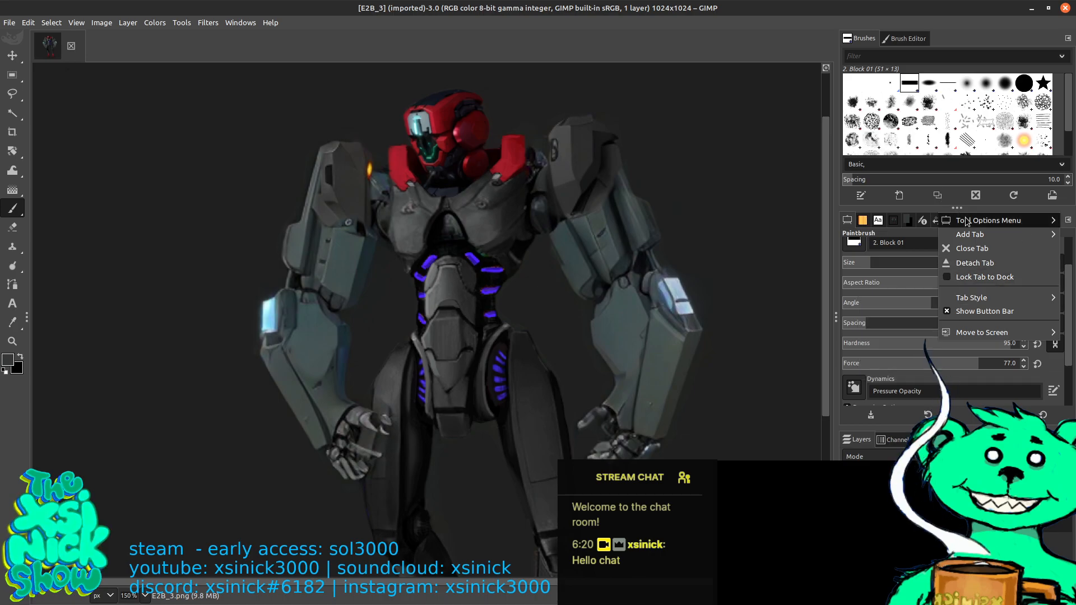
{"action": "left_click", "coordinate": [1064, 215]}
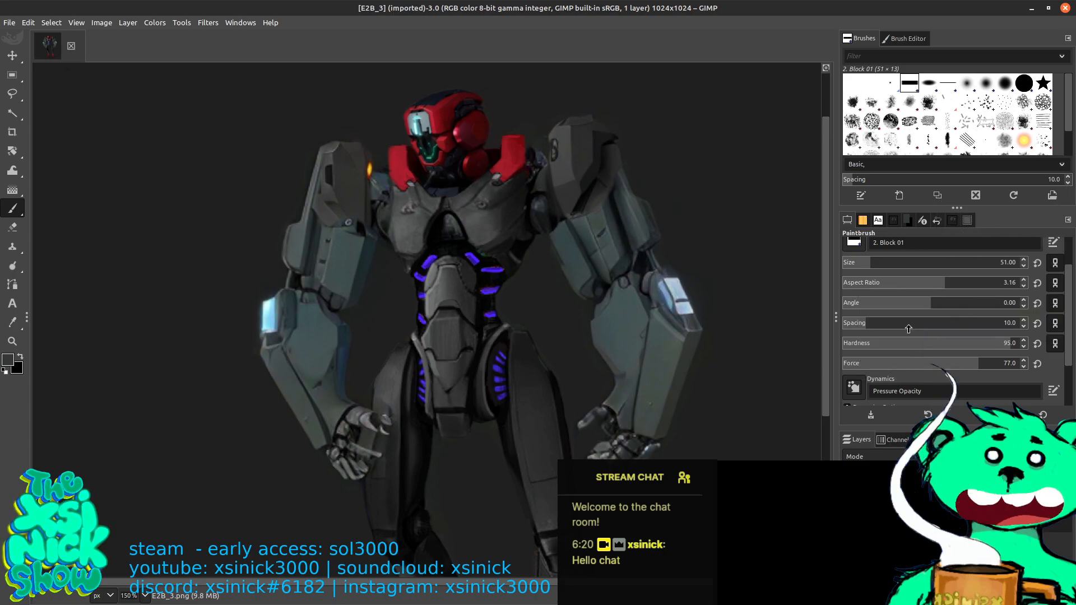
{"action": "scroll", "coordinate": [860, 306], "scroll_direction": "up", "scroll_amount": 5}
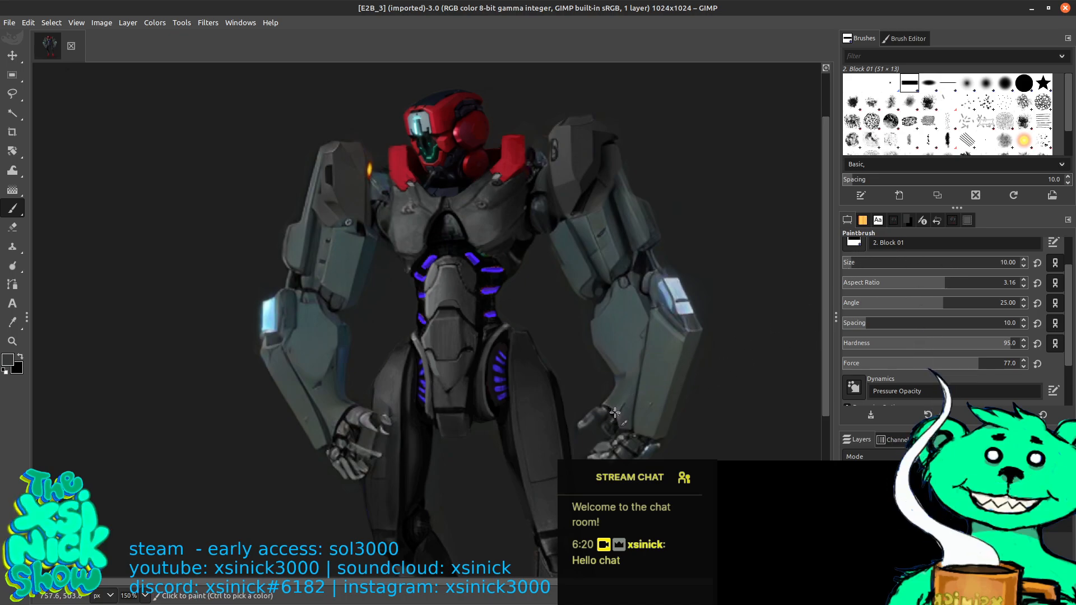
Hide the toolbox and docks and show the canvas in full screen.
{"action": "scroll", "coordinate": [618, 388], "scroll_direction": "down", "scroll_amount": 2}
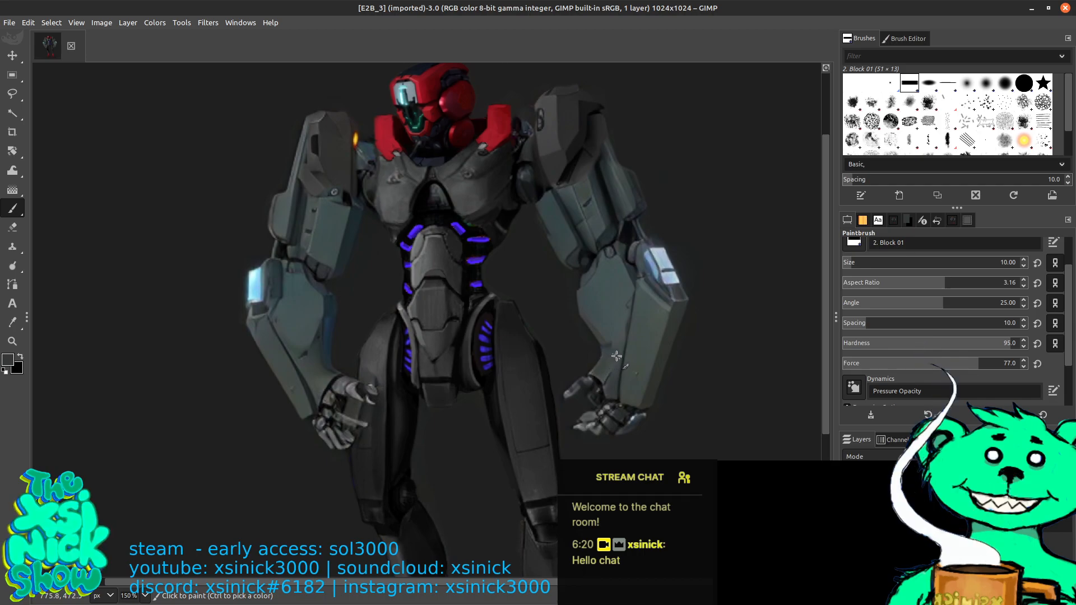
{"action": "key", "text": "Tab"}
{"action": "left_click_drag", "start_coordinate": [654, 302], "coordinate": [726, 299]}
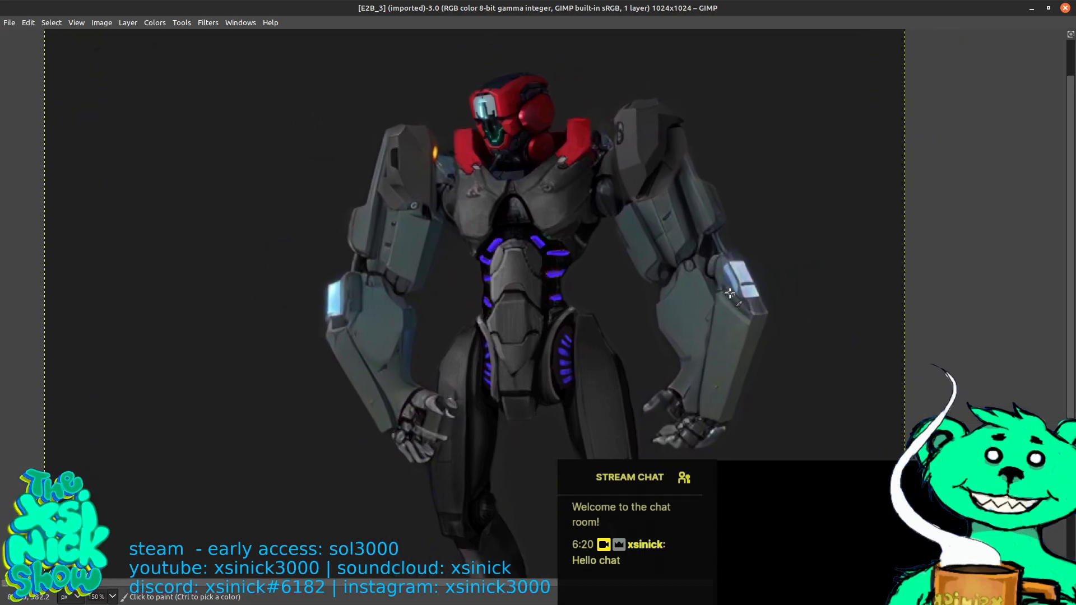
{"action": "key", "text": "F11"}
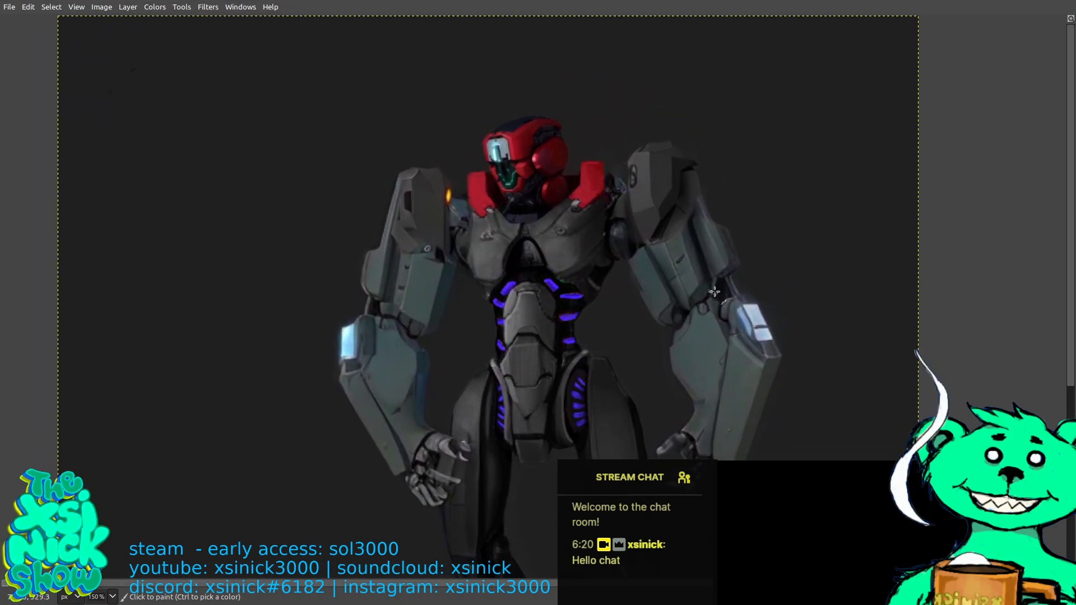
Paint over the thumb of the hand on the image's left side with flat light grey.
{"action": "scroll", "coordinate": [715, 291], "scroll_direction": "up", "scroll_amount": 1}
{"action": "scroll", "coordinate": [684, 302], "scroll_direction": "down", "scroll_amount": 3}
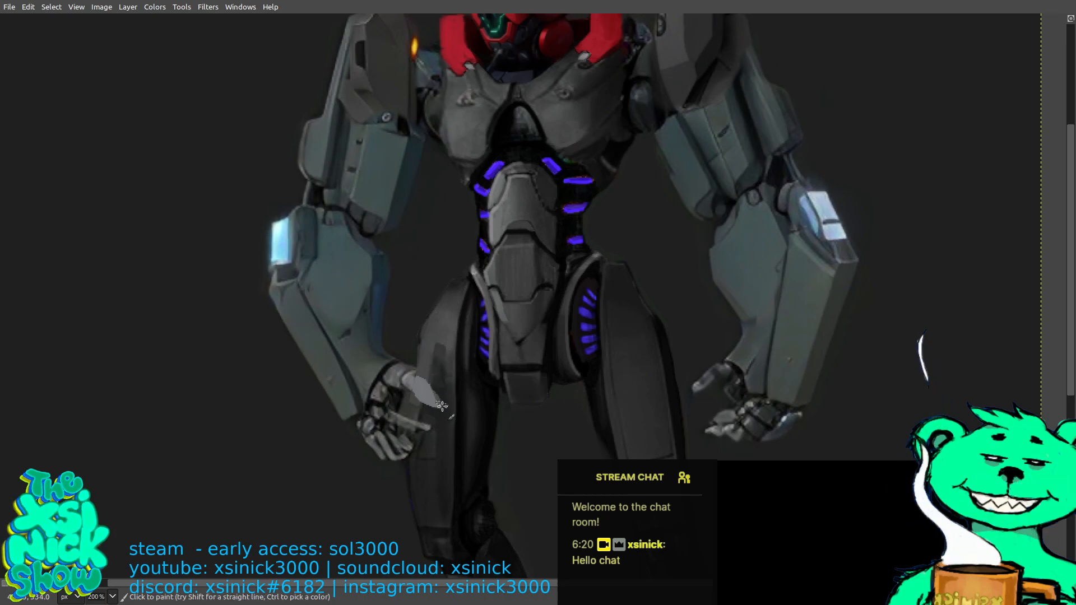
{"action": "key", "text": "ctrl"}
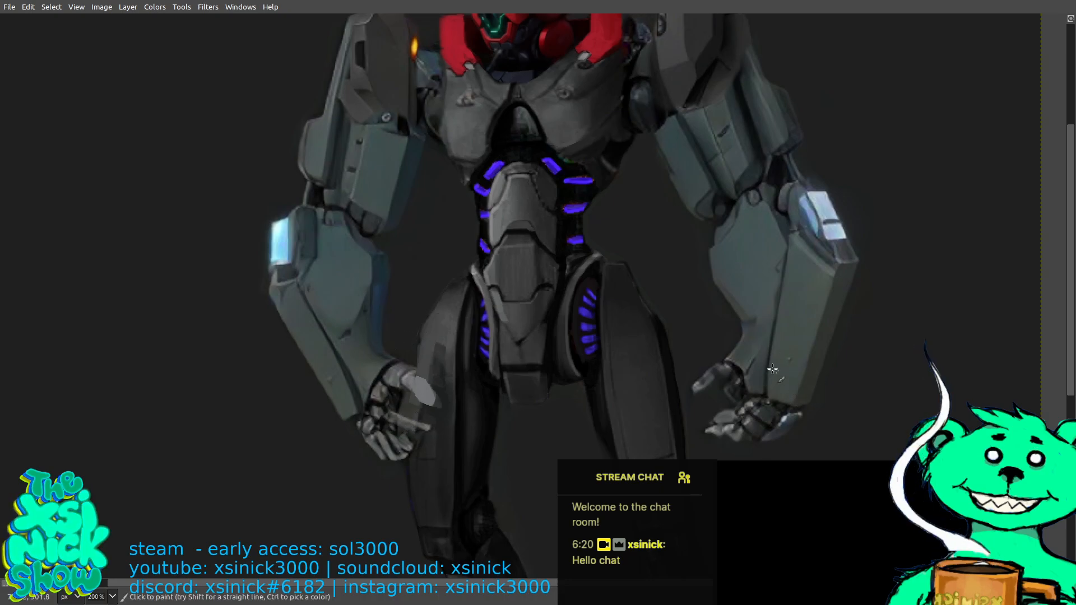
Block in the thumb, palm and fingers of the hand on the image's right side with greys sampled from the artwork.
{"action": "key", "text": "ctrl"}
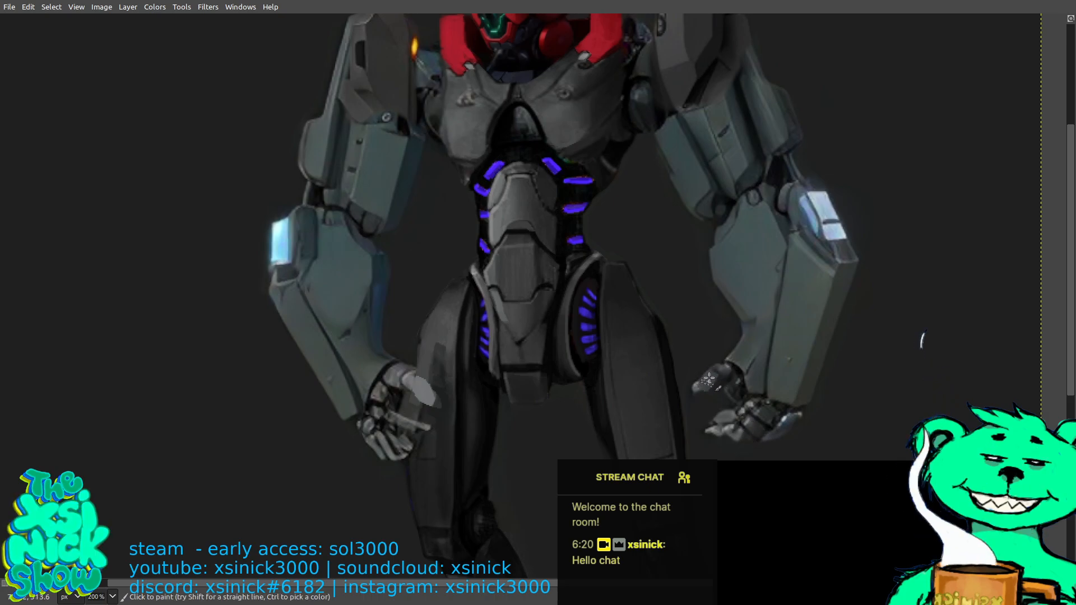
{"action": "key", "text": "ctrl"}
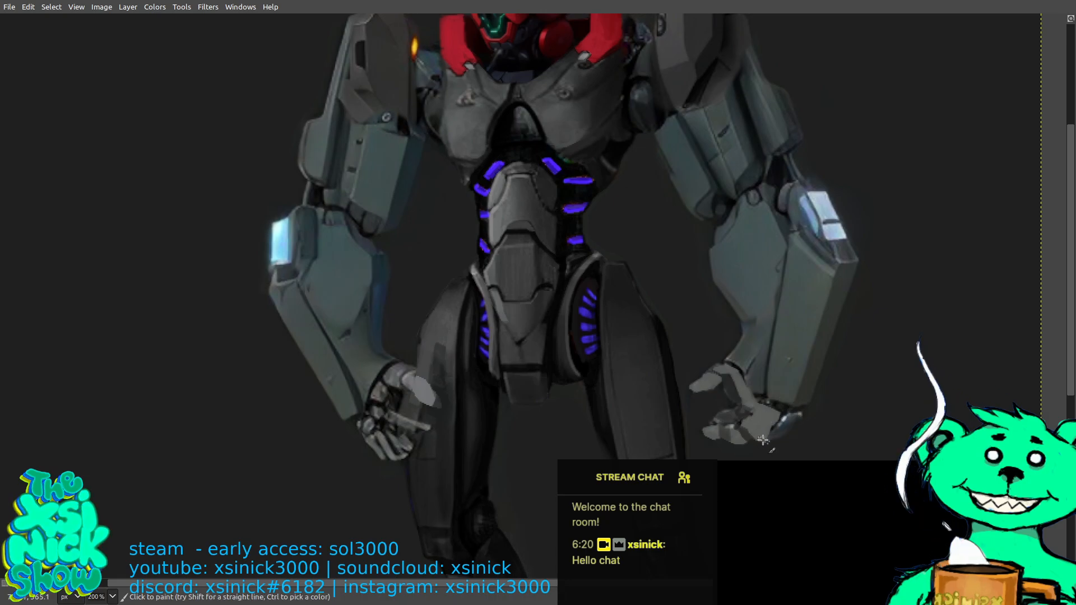
{"action": "key", "text": "ctrl"}
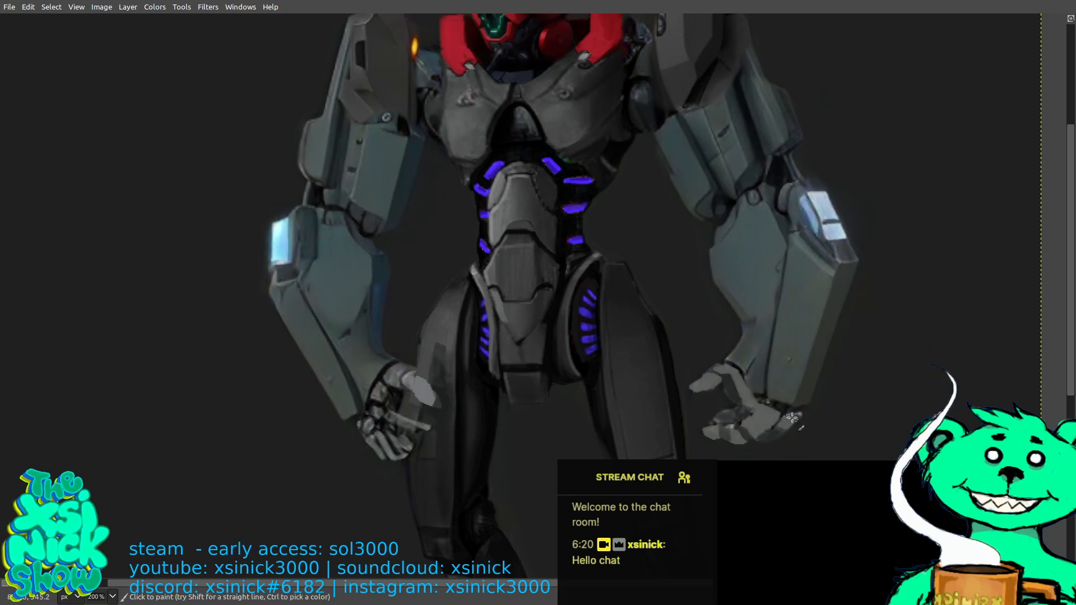
Paint the outer fingers of the right-side hand grey and separate its thumb, palm and fingers with darker sampled tones.
{"action": "mouse_move", "coordinate": [793, 418]}
{"action": "left_mouse_down"}
{"action": "mouse_move", "coordinate": [776, 434]}
{"action": "mouse_move", "coordinate": [786, 412]}
{"action": "left_mouse_up"}
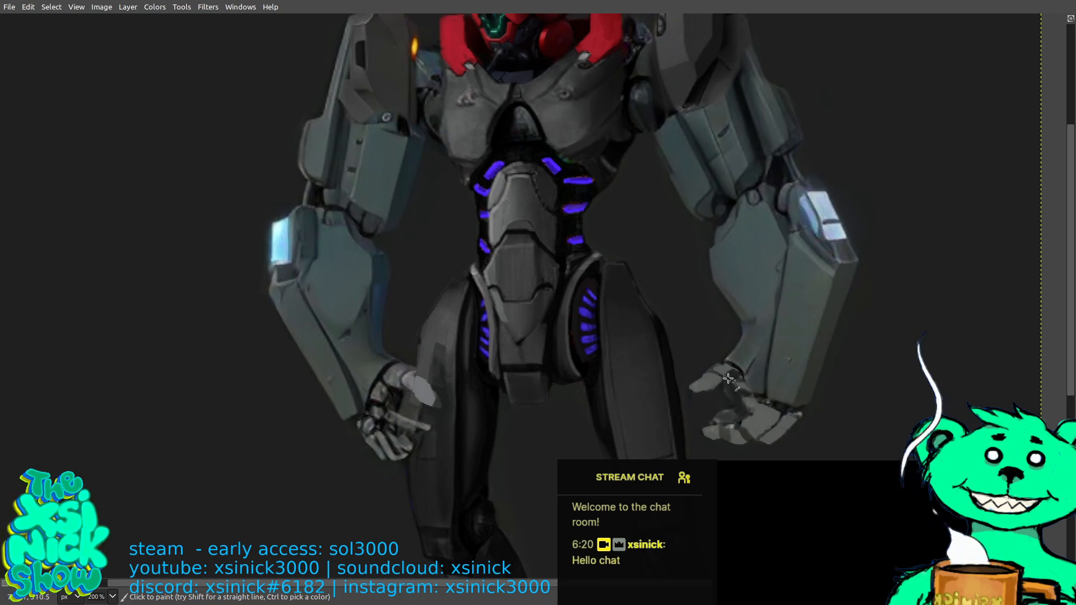
{"action": "key", "text": "ctrl"}
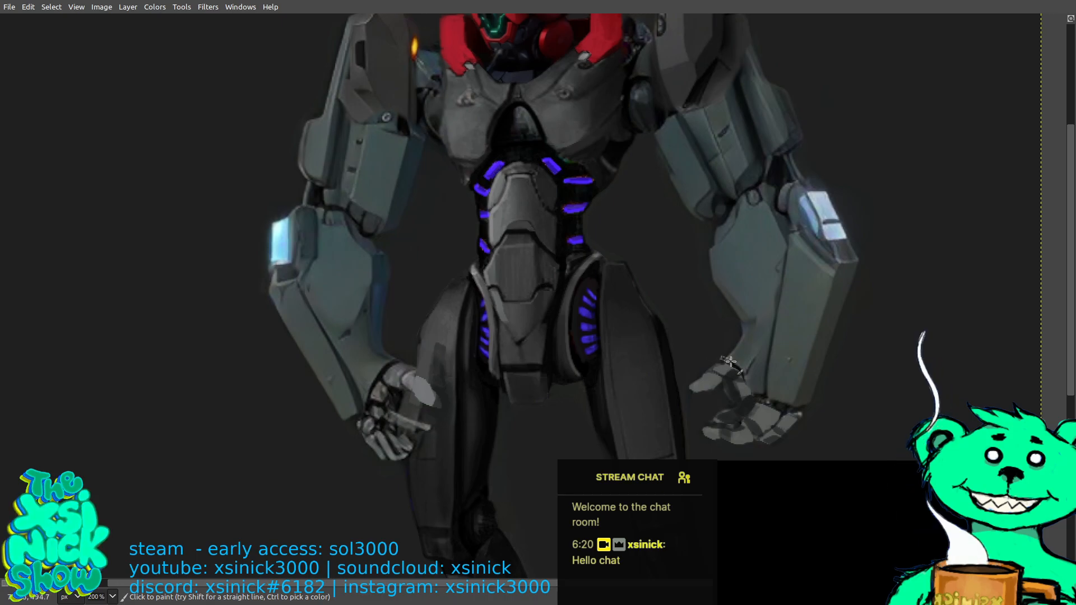
{"action": "key", "text": "ctrl"}
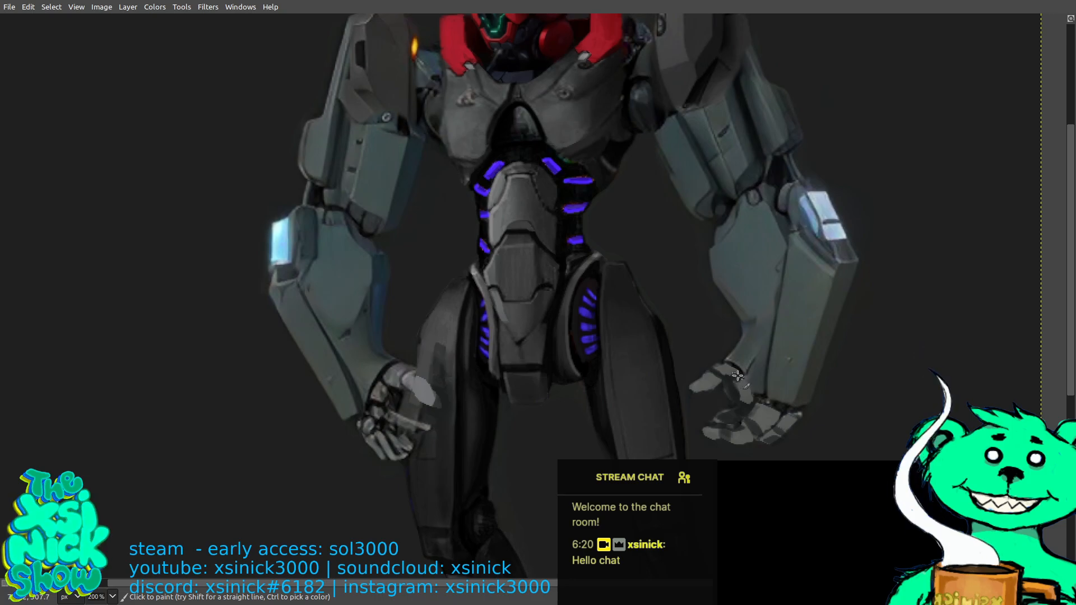
Repaint the thumb and fingers of the hand on the image's left side with greys sampled from the artwork.
{"action": "key", "text": "ctrl"}
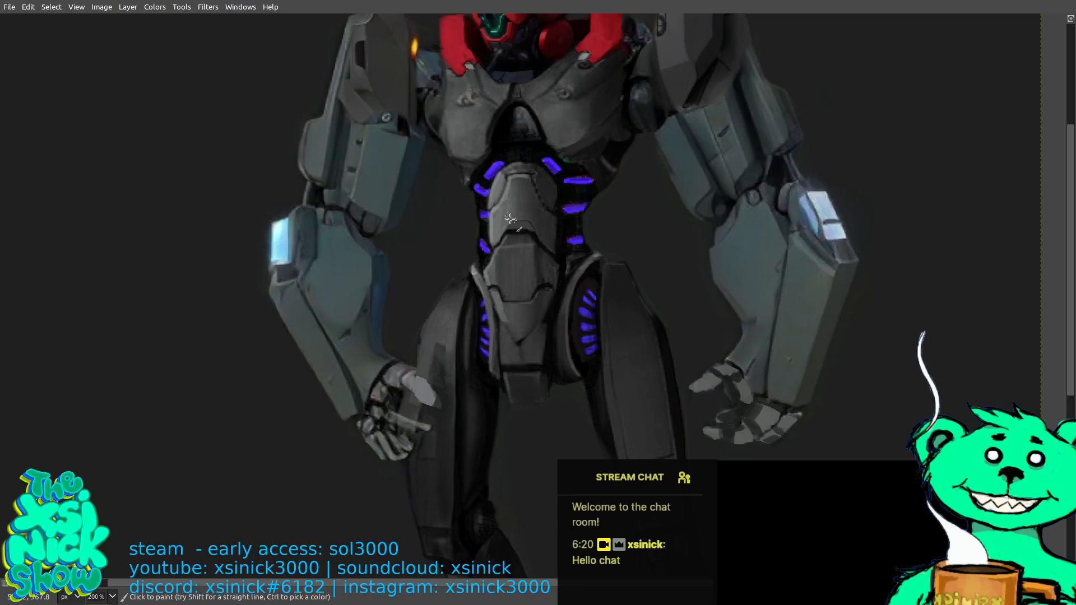
{"action": "key", "text": "ctrl"}
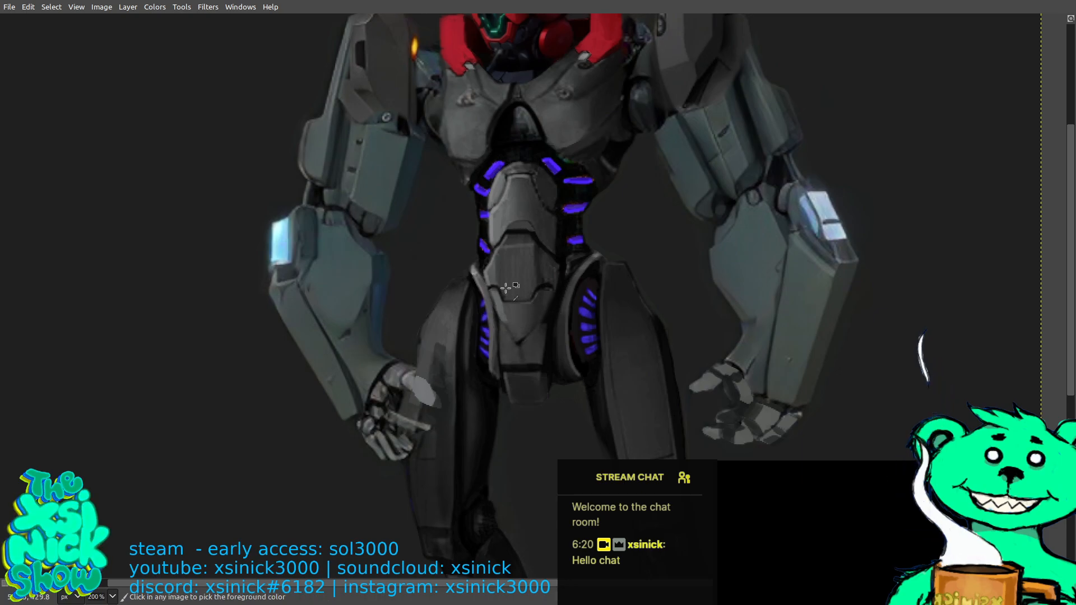
{"action": "left_click", "coordinate": [505, 288], "text": "ctrl"}
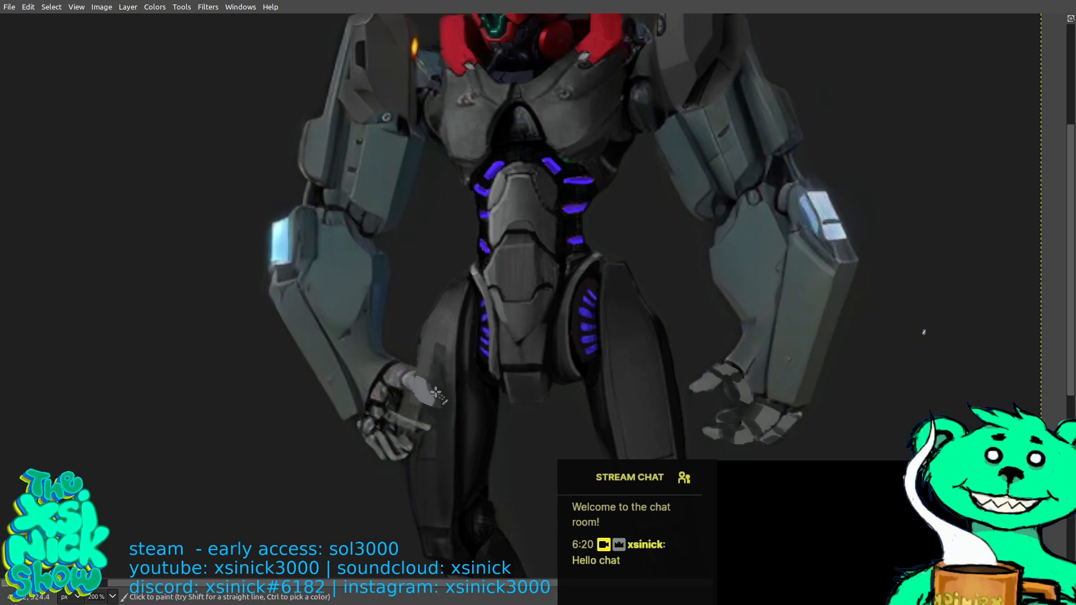
{"action": "left_click", "coordinate": [443, 399], "text": "ctrl"}
{"action": "left_click_drag", "start_coordinate": [440, 397], "coordinate": [431, 400]}
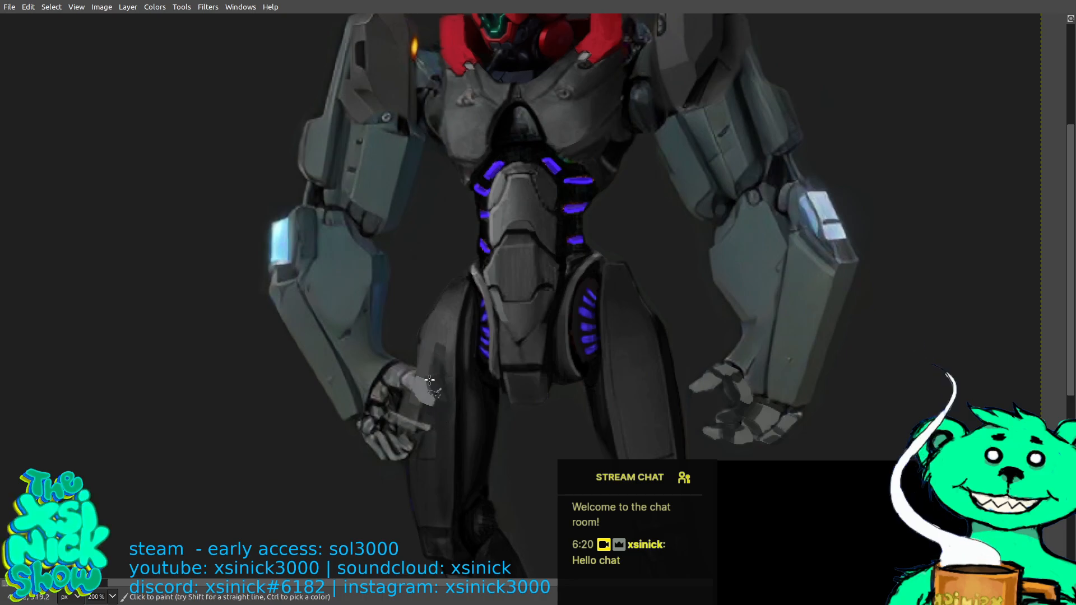
{"action": "key", "text": "ctrl"}
{"action": "left_click", "coordinate": [407, 379], "text": "ctrl"}
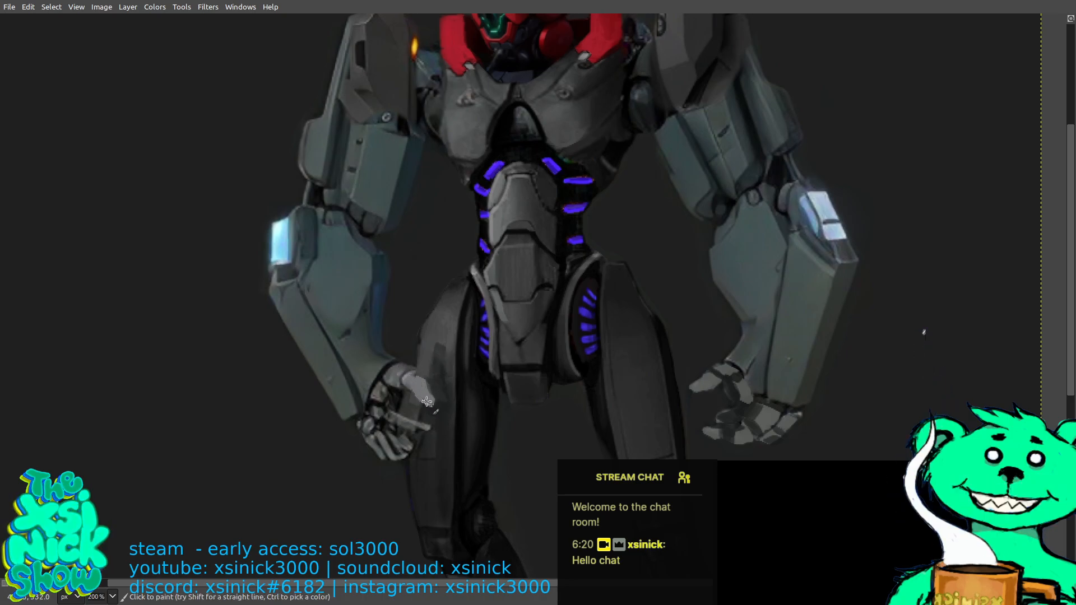
{"action": "left_click_drag", "start_coordinate": [418, 380], "coordinate": [420, 355]}
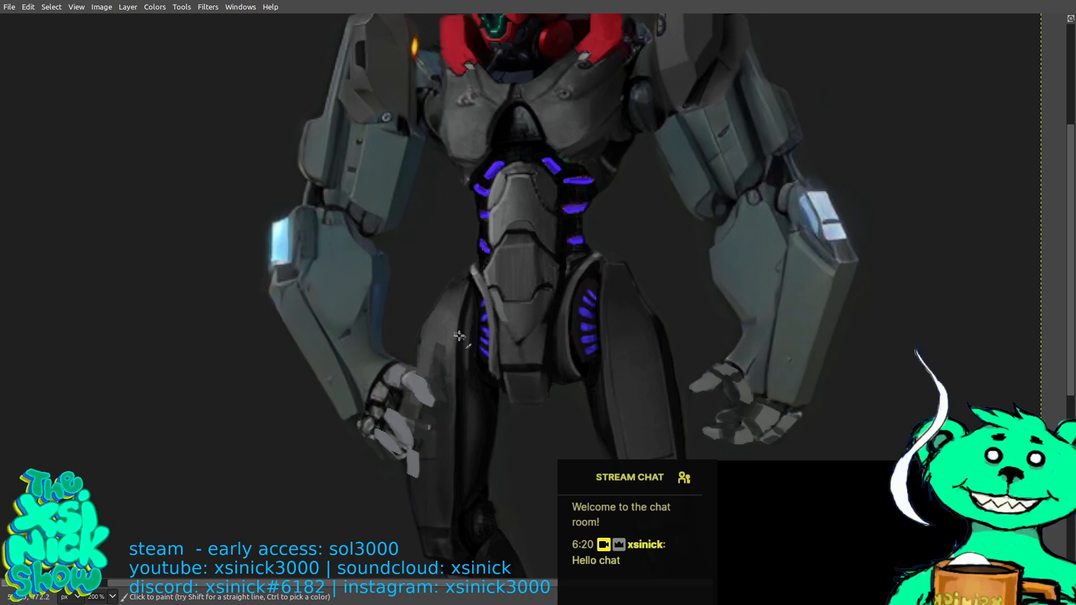
Divide the left-side hand into finger segments using a size 6 brush, and outline both hands' segments in near-black.
{"action": "key", "text": "ctrl"}
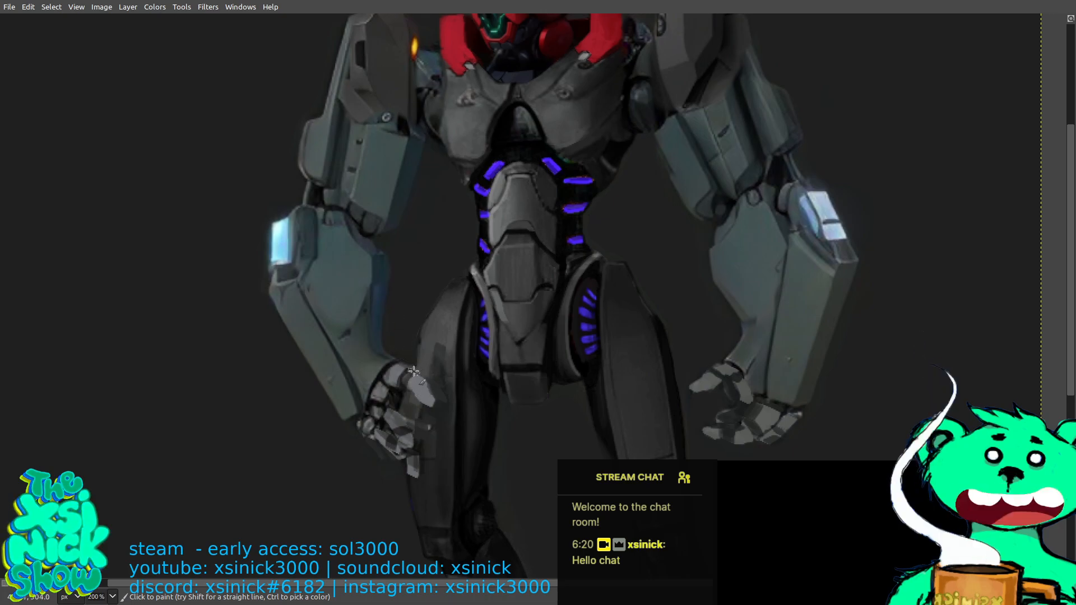
{"action": "key", "text": "bracketleft"}
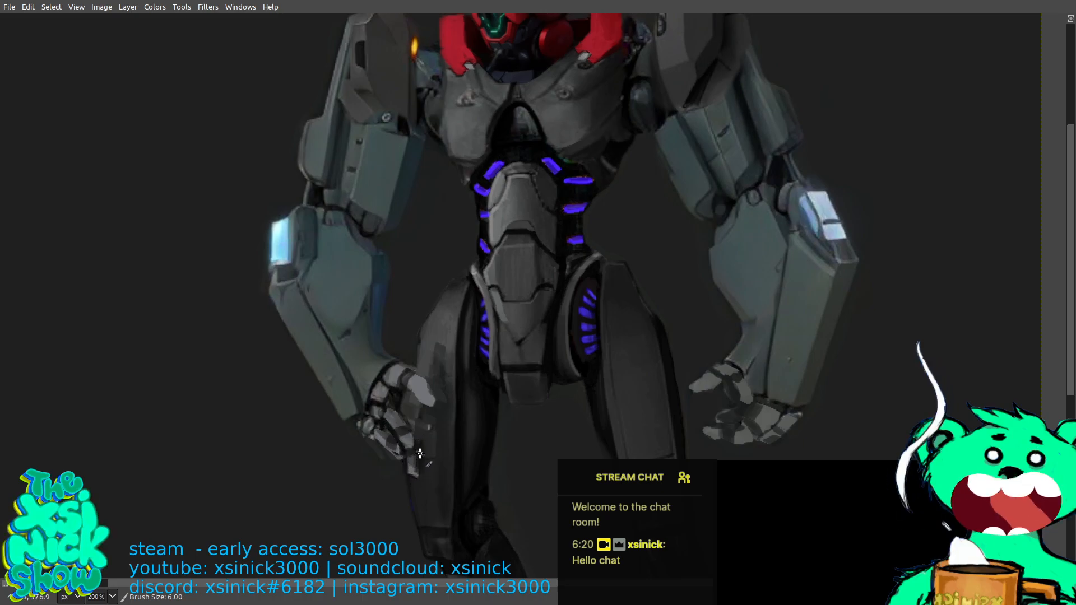
{"action": "mouse_move", "coordinate": [396, 436]}
{"action": "left_mouse_down"}
{"action": "mouse_move", "coordinate": [414, 444]}
{"action": "mouse_move", "coordinate": [386, 407]}
{"action": "left_mouse_up"}
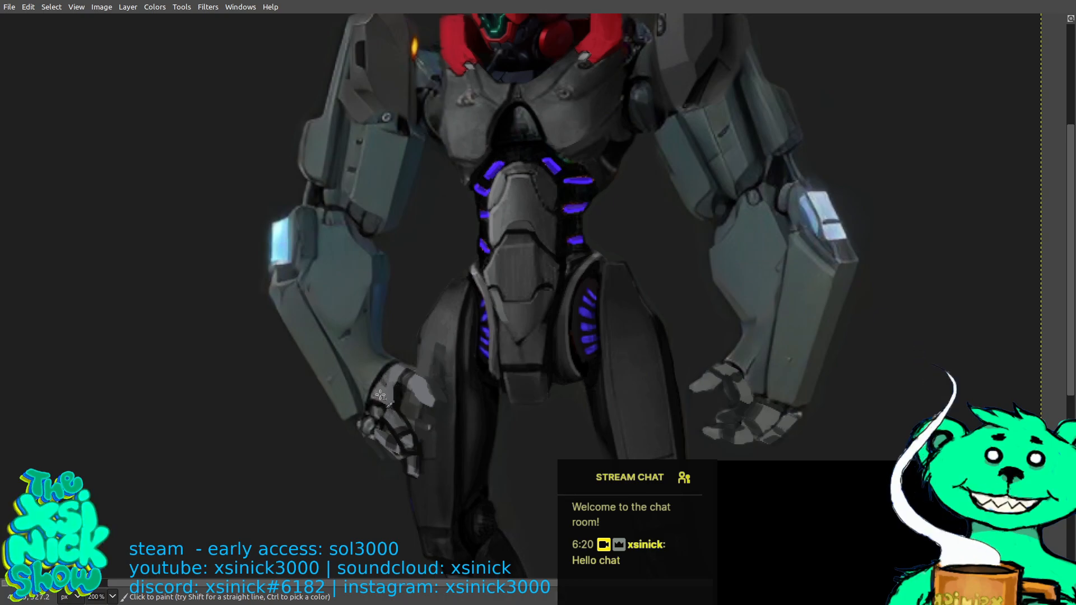
{"action": "key", "text": "ctrl"}
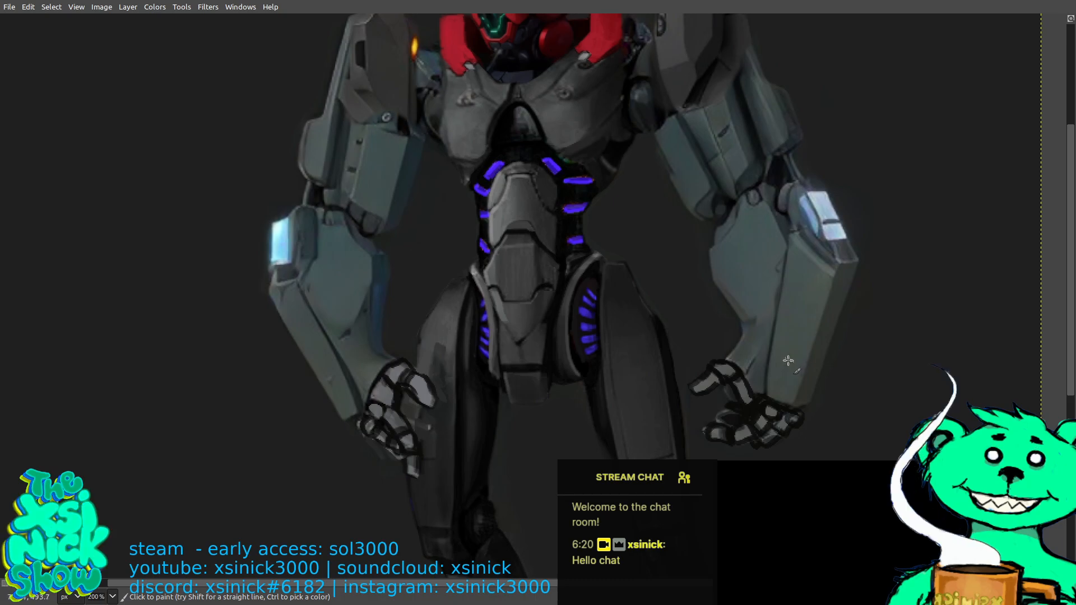
{"action": "key", "text": "ctrl"}
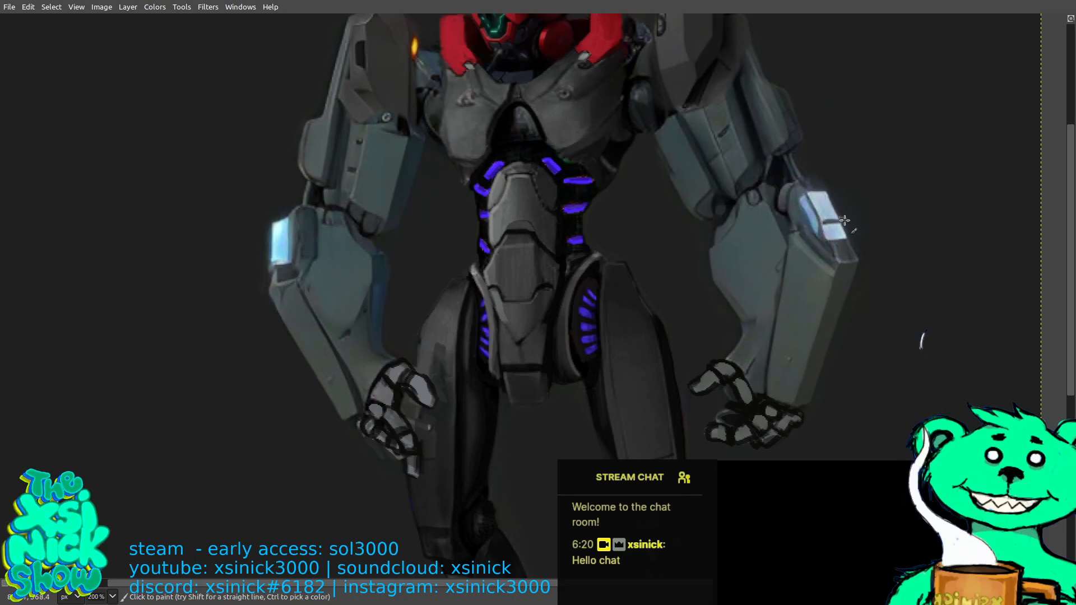
Paint over the glowing forearm panel on the image's right side with sampled blue-greys and clean the glow from around the arm.
{"action": "left_click_drag", "start_coordinate": [849, 108], "coordinate": [766, 250]}
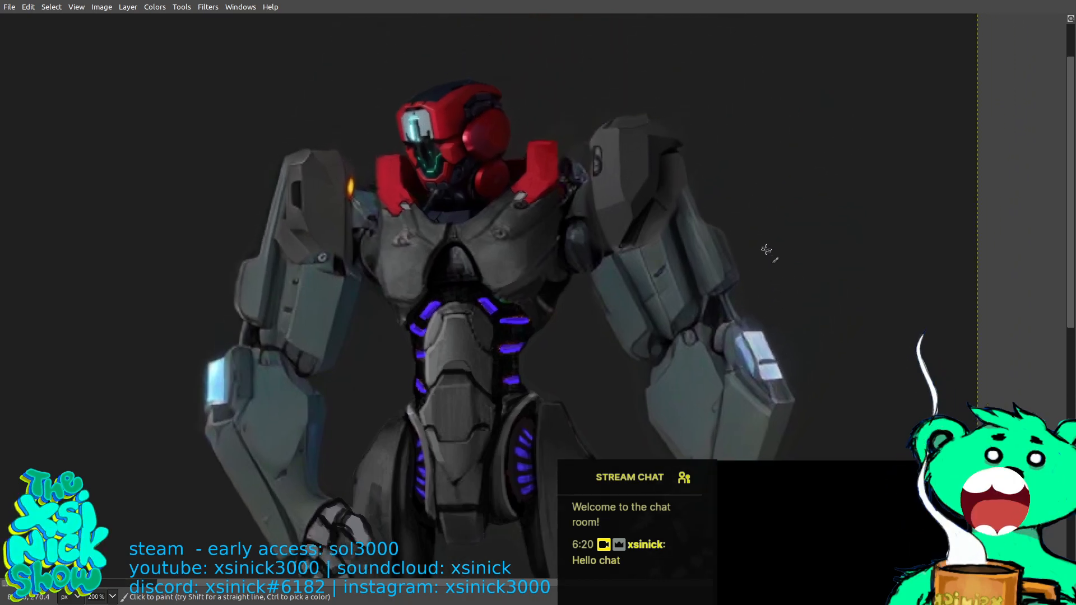
{"action": "left_click", "coordinate": [774, 372]}
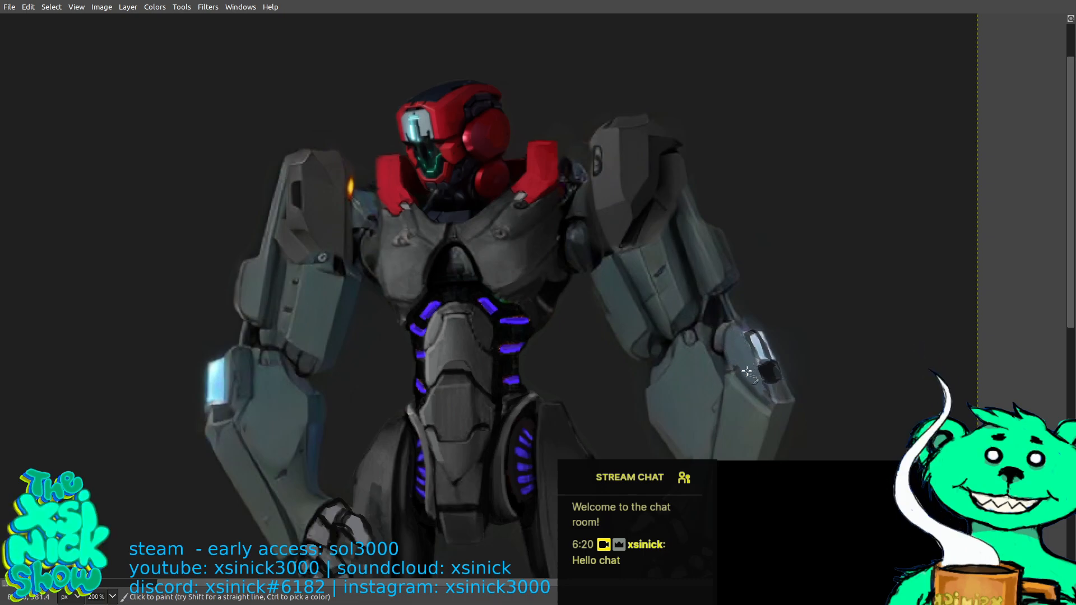
{"action": "key", "text": "ctrl"}
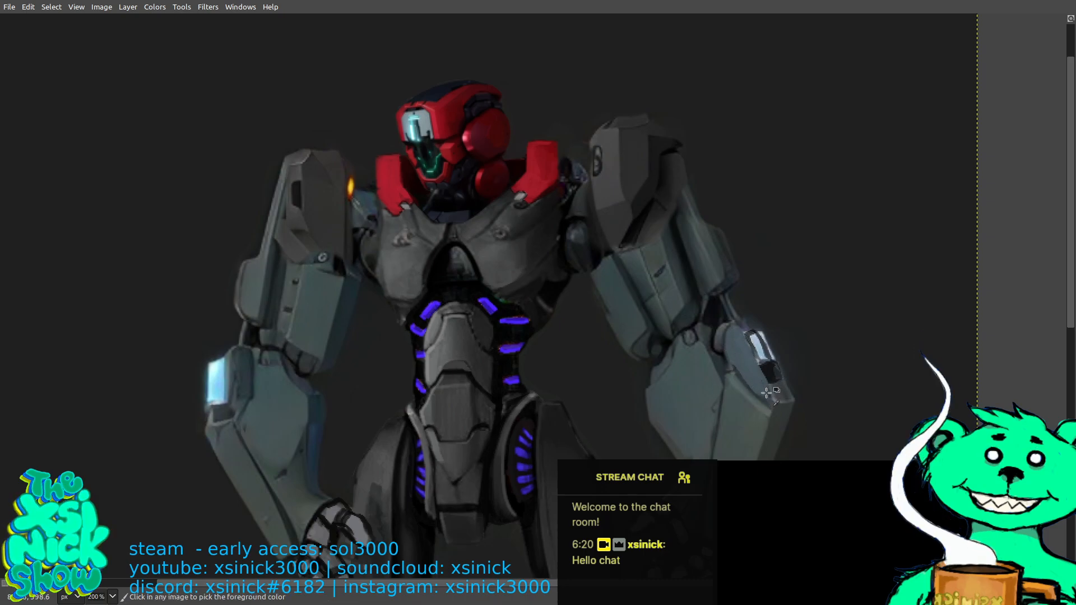
{"action": "left_click", "coordinate": [755, 386], "text": "ctrl"}
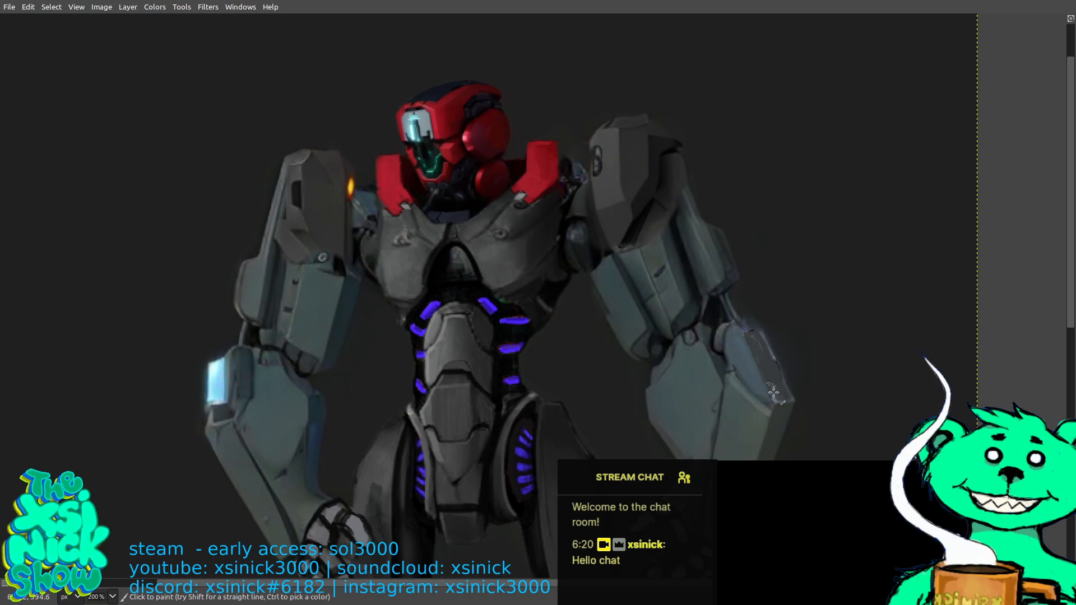
{"action": "key", "text": "ctrl"}
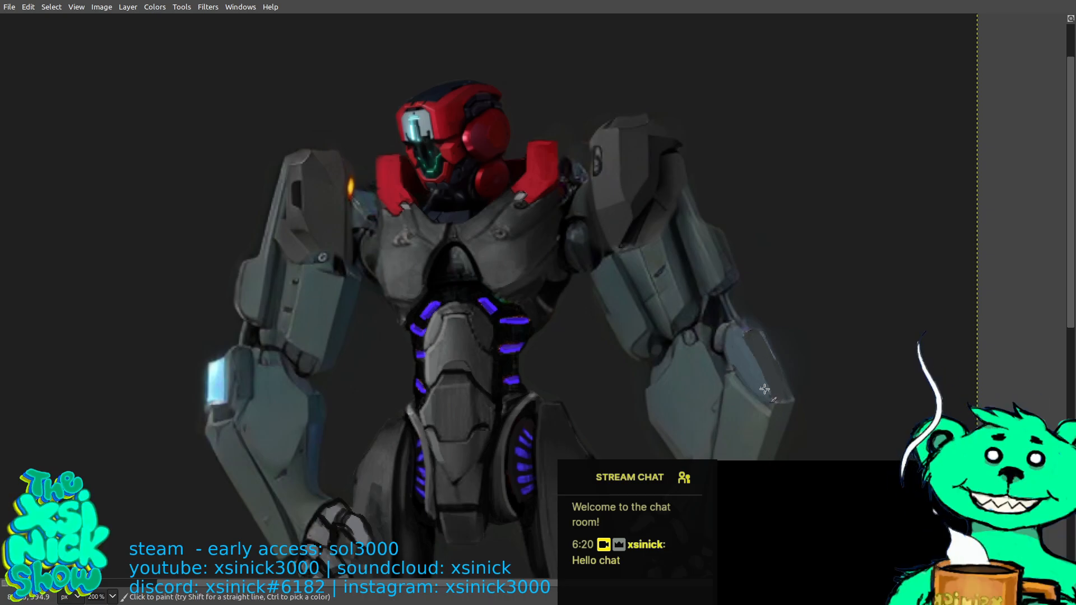
{"action": "key", "text": "ctrl"}
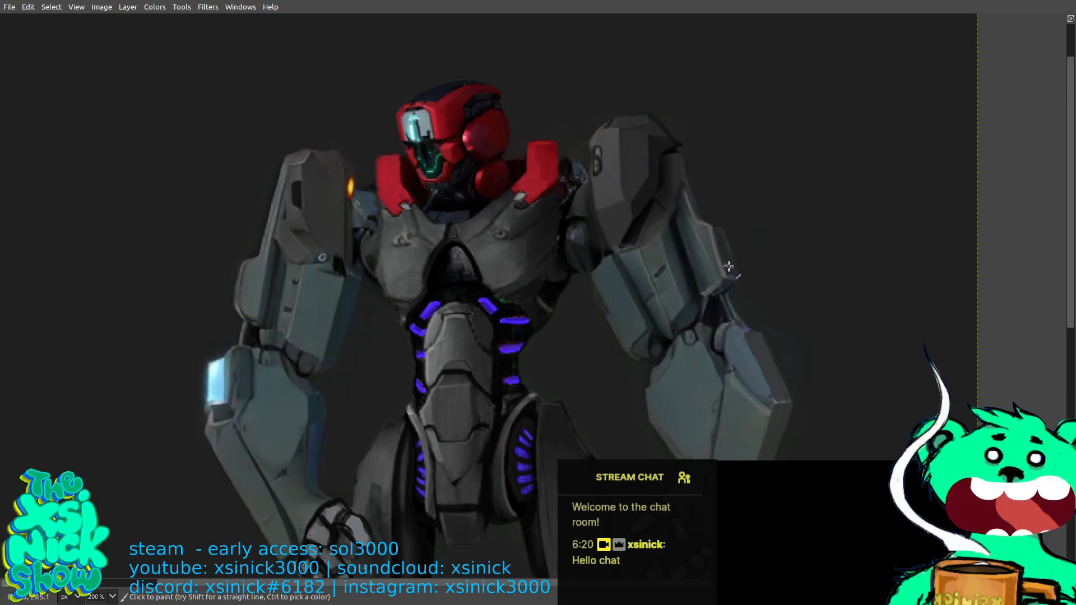
{"action": "key", "text": "ctrl"}
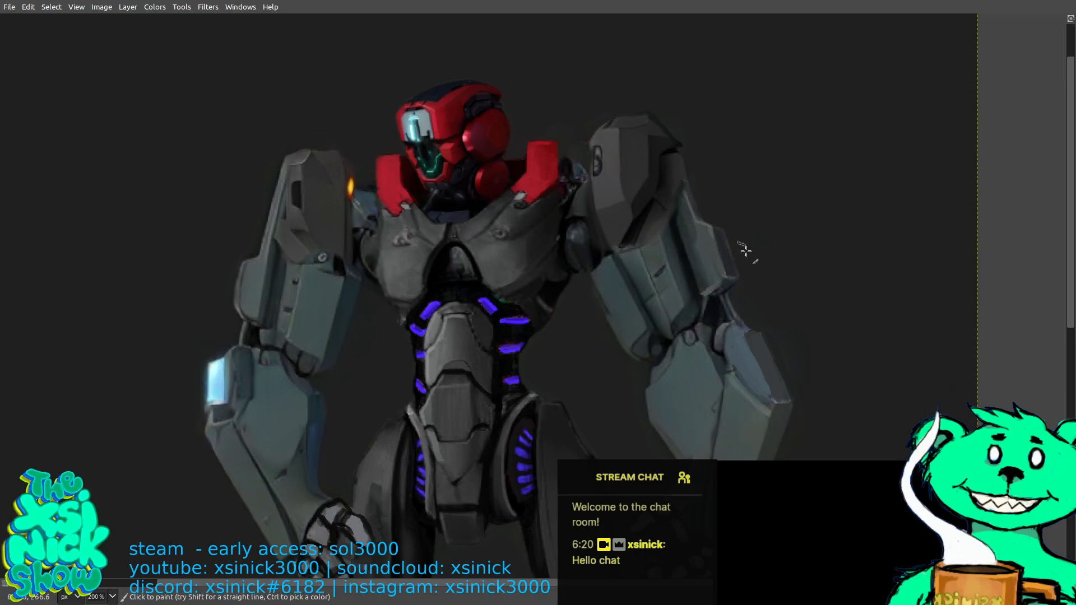
Paint over the glowing blue forearm panel on the image's left side with sampled blue-greys, adding a dark recess at its lower end.
{"action": "scroll", "coordinate": [752, 280], "scroll_direction": "down", "scroll_amount": 3}
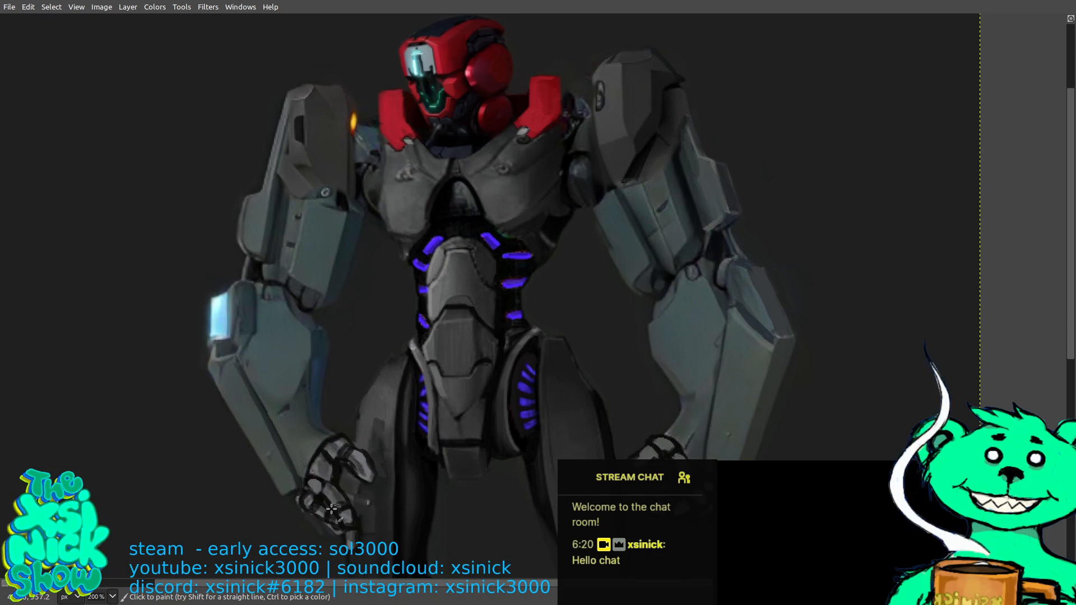
{"action": "key", "text": "ctrl"}
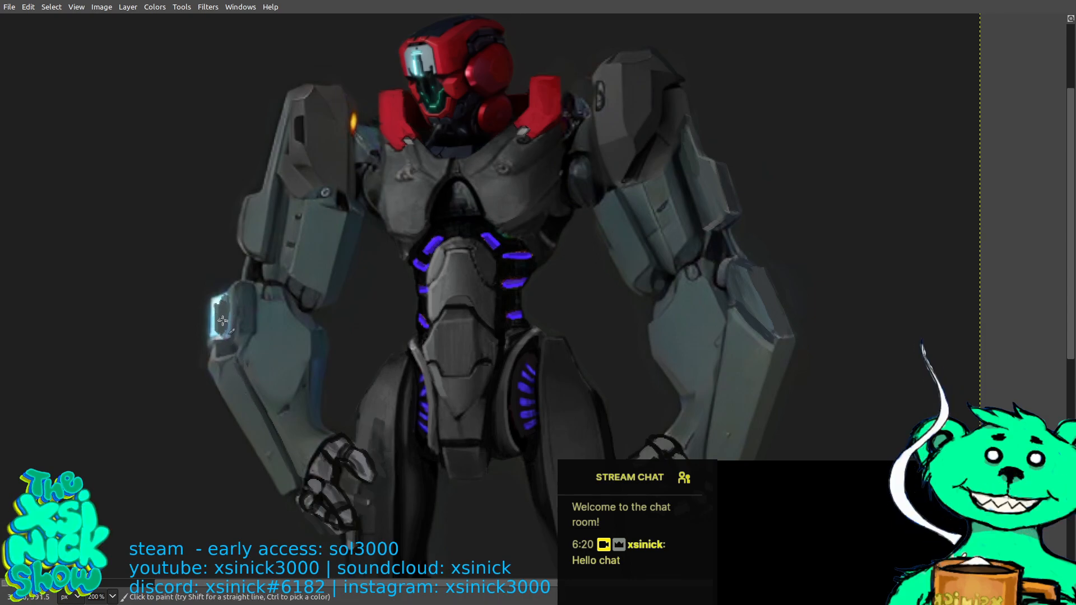
{"action": "mouse_move", "coordinate": [222, 302]}
{"action": "left_mouse_down"}
{"action": "mouse_move", "coordinate": [211, 339]}
{"action": "mouse_move", "coordinate": [224, 333]}
{"action": "mouse_move", "coordinate": [217, 300]}
{"action": "left_mouse_up"}
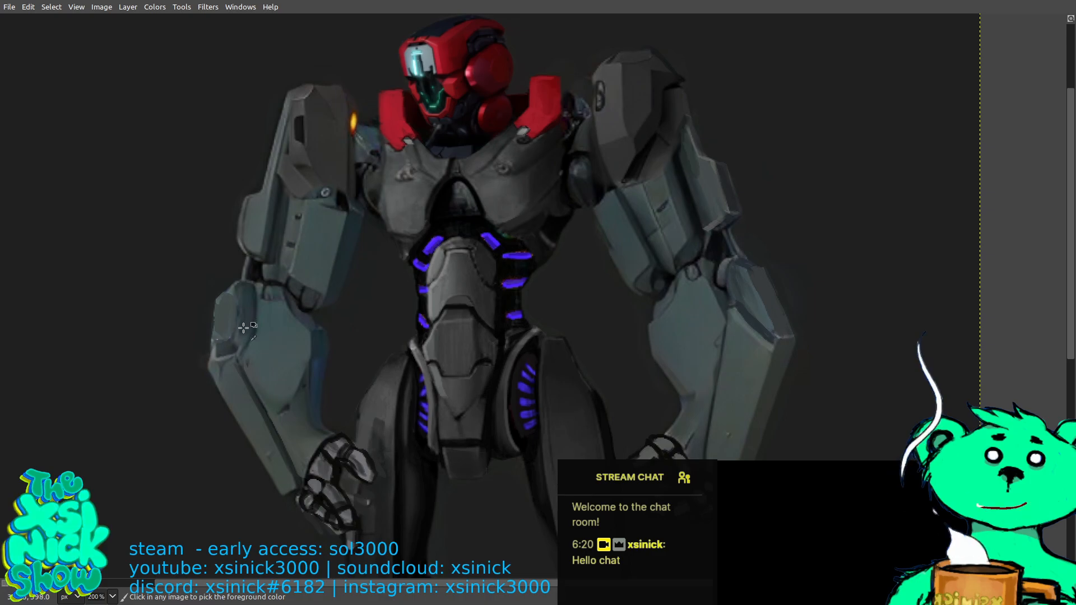
{"action": "key", "text": "ctrl"}
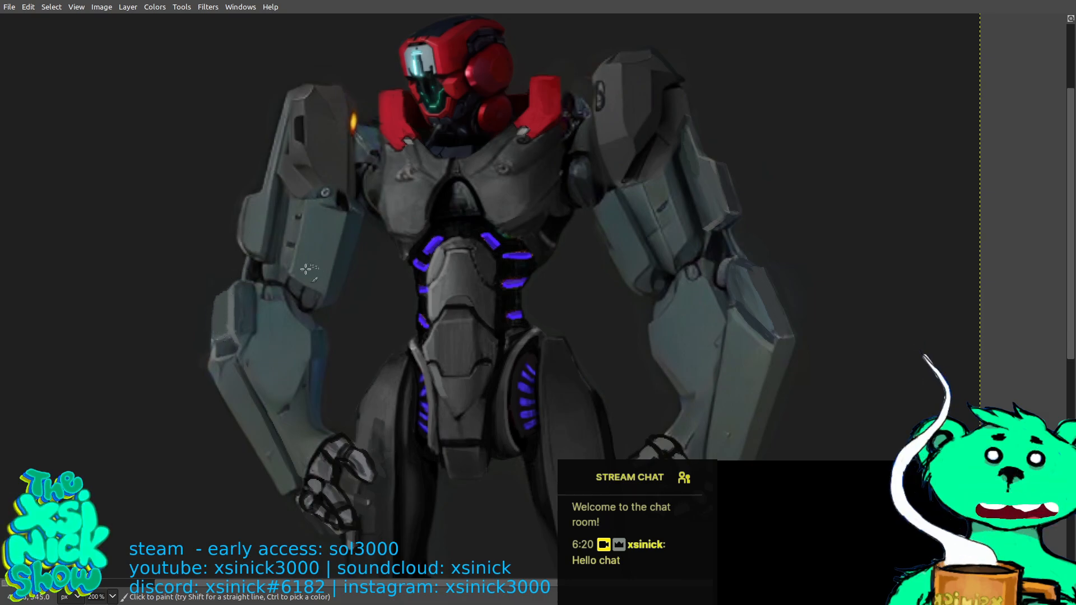
{"action": "key", "text": "ctrl"}
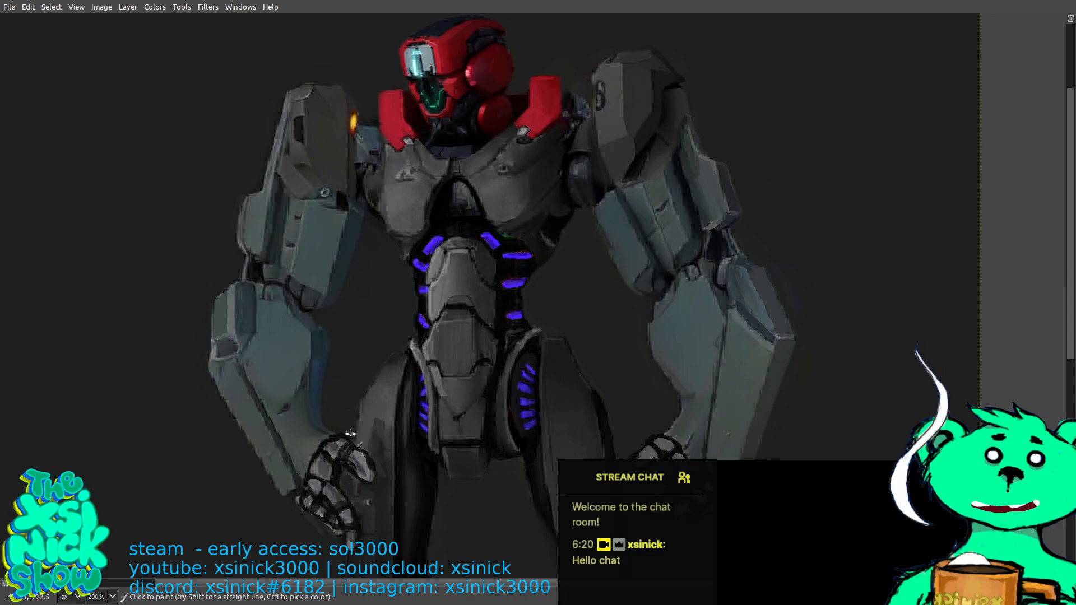
Touch up the fingers of the left-side hand and the outer edges of both forearms with sampled tones.
{"action": "scroll", "coordinate": [375, 317], "scroll_direction": "down", "scroll_amount": 4}
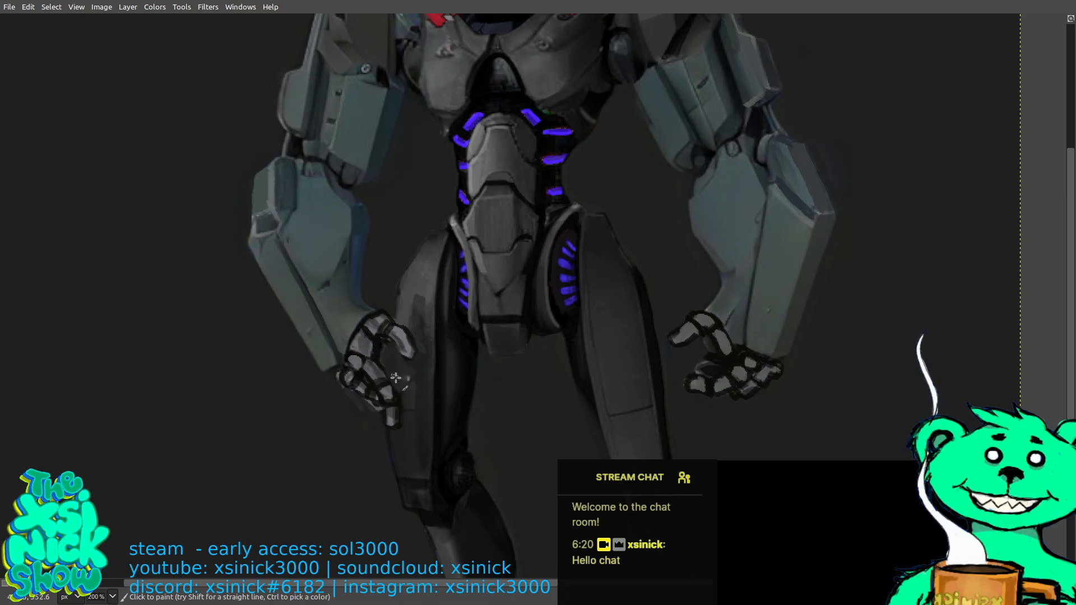
{"action": "key", "text": "ctrl"}
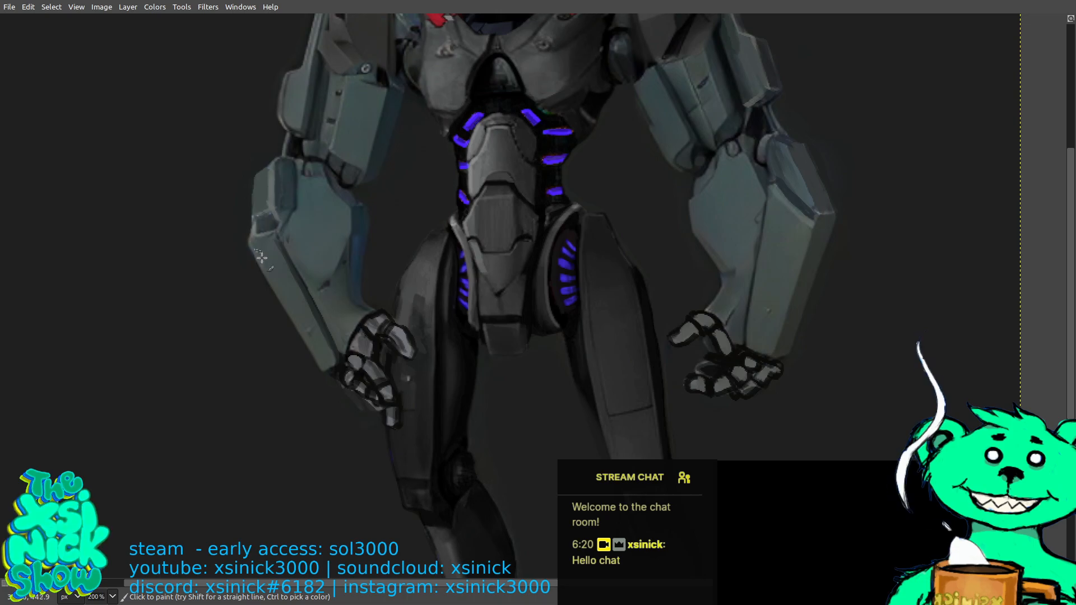
{"action": "scroll", "coordinate": [547, 153], "scroll_direction": "up", "scroll_amount": 3}
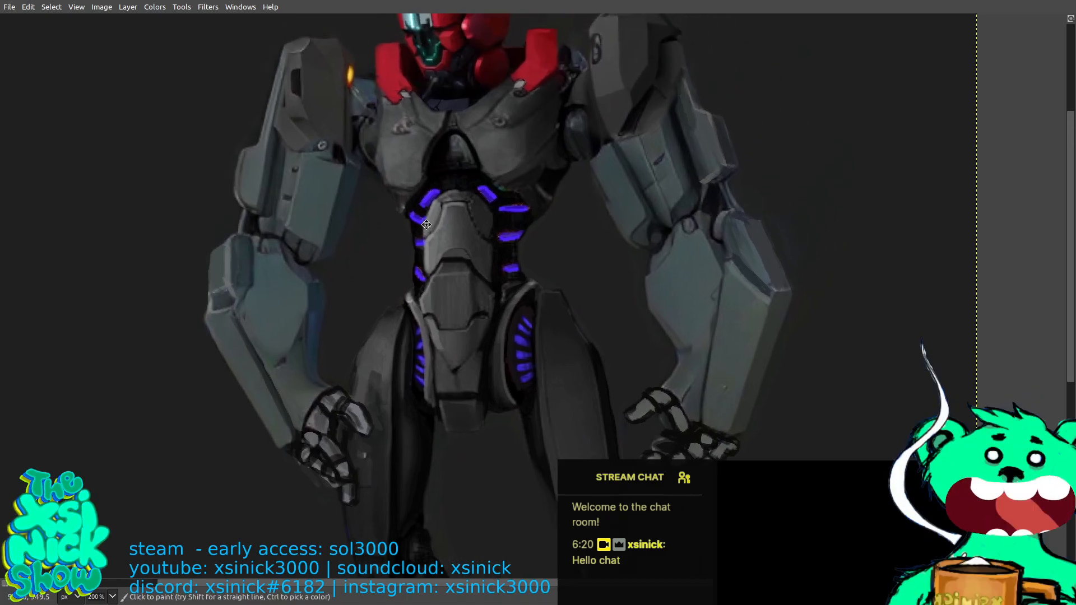
{"action": "scroll", "coordinate": [547, 153], "scroll_direction": "right", "scroll_amount": 2}
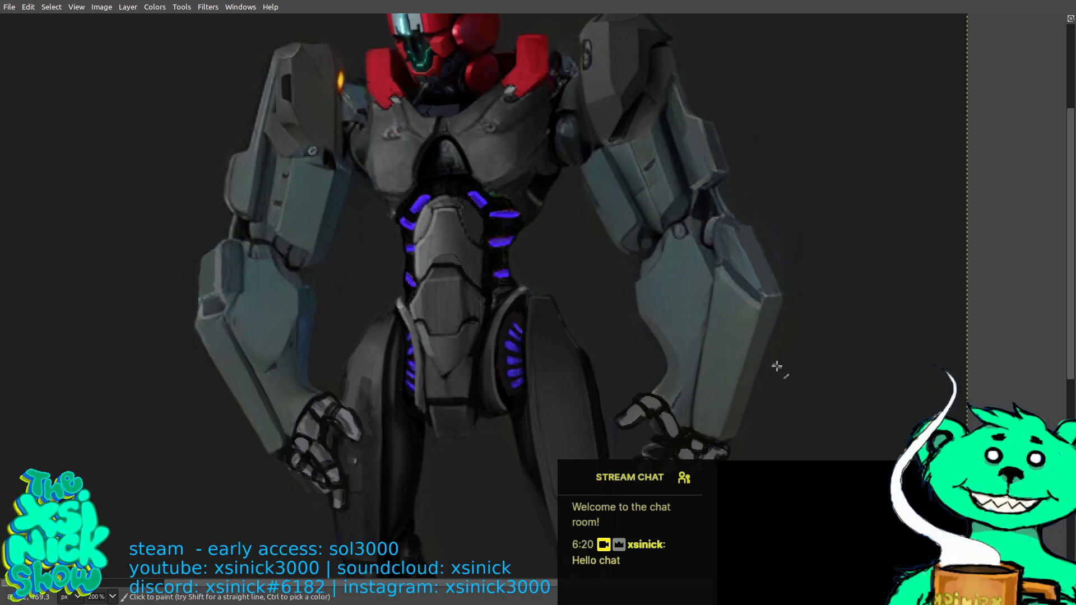
{"action": "key", "text": "ctrl"}
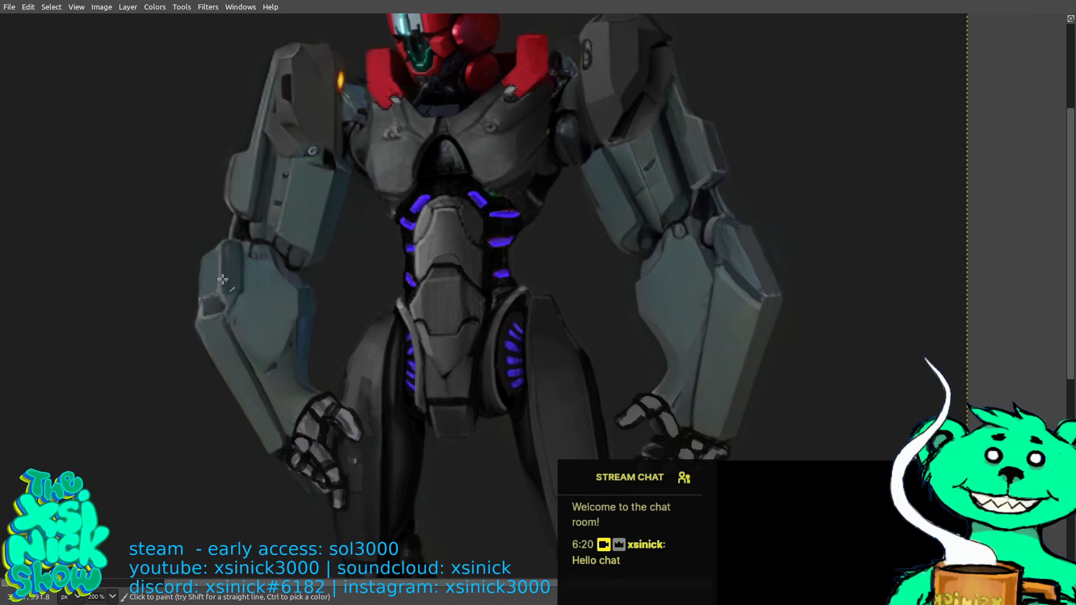
Reduce the brush to size 3 and trace thin light edge highlights along the shoulder armour on the image's right side.
{"action": "scroll", "coordinate": [222, 278], "scroll_direction": "up", "scroll_amount": 4}
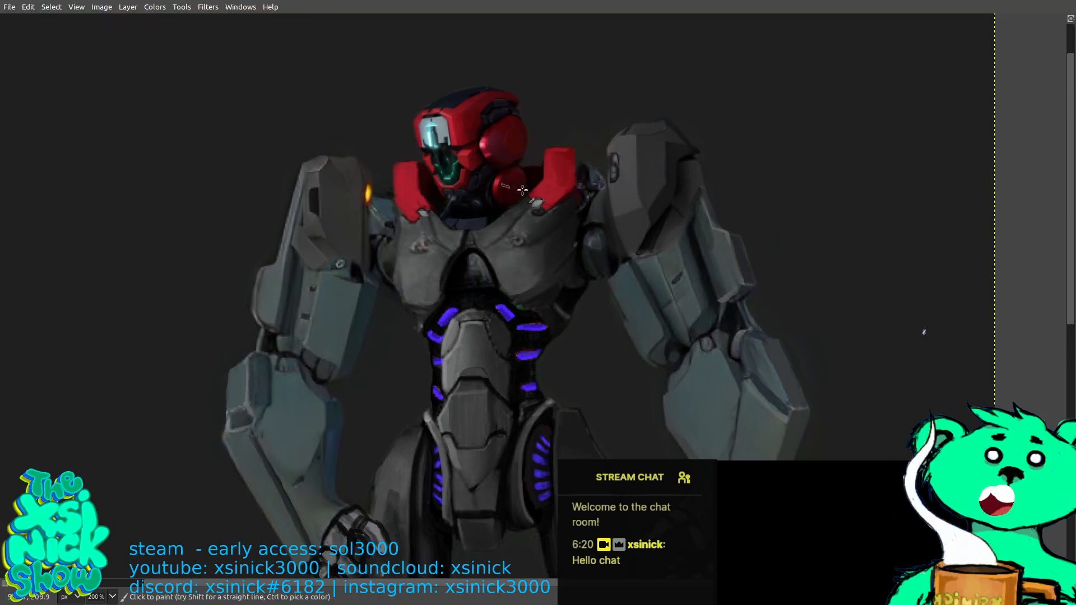
{"action": "key", "text": "ctrl"}
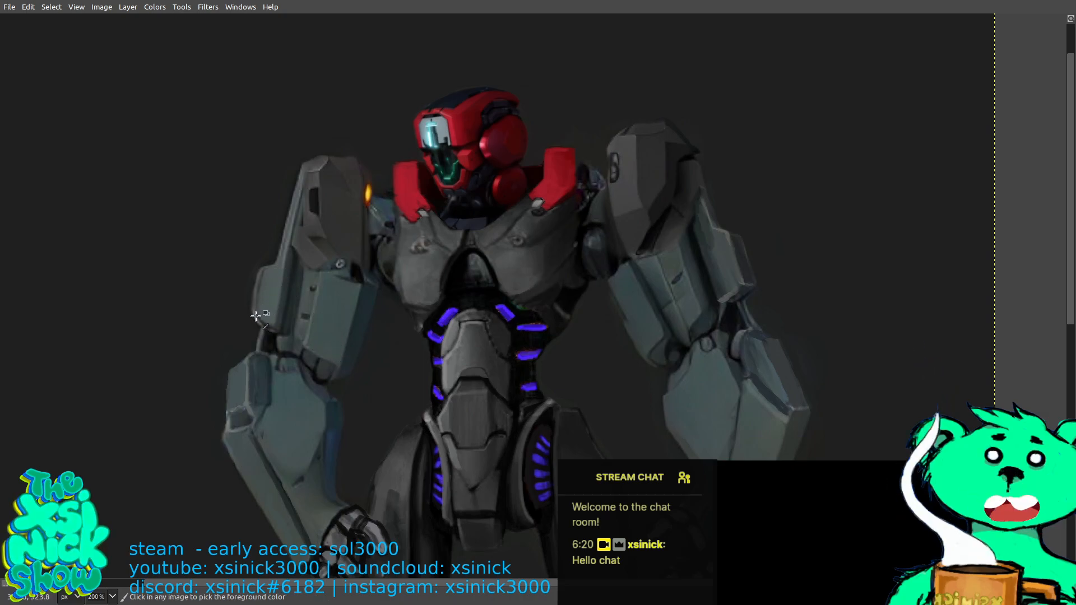
{"action": "key", "text": "bracketleft"}
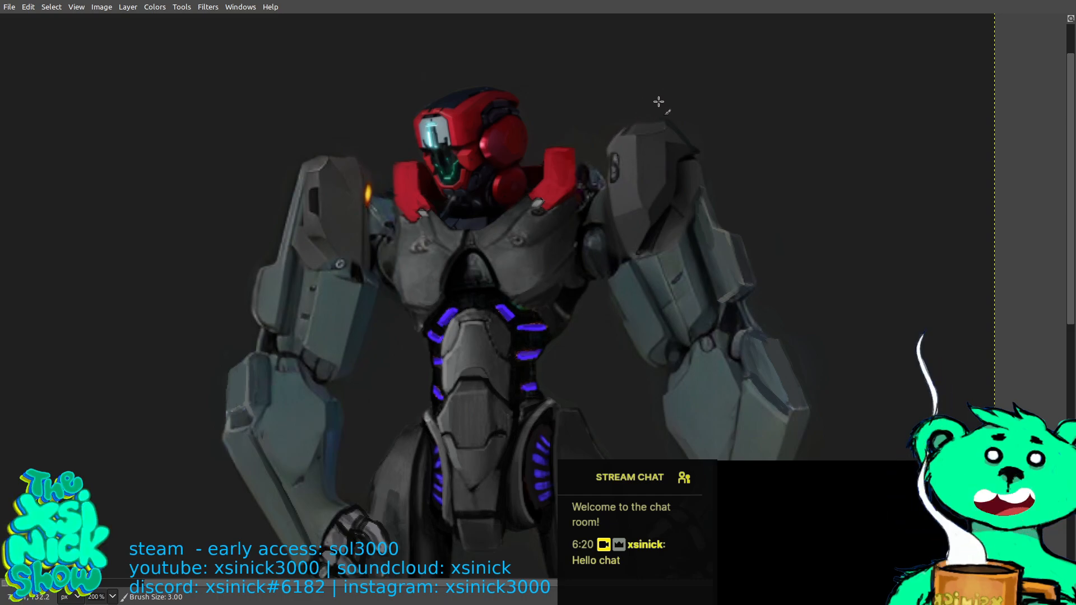
{"action": "scroll", "coordinate": [675, 95], "scroll_direction": "up", "scroll_amount": 2}
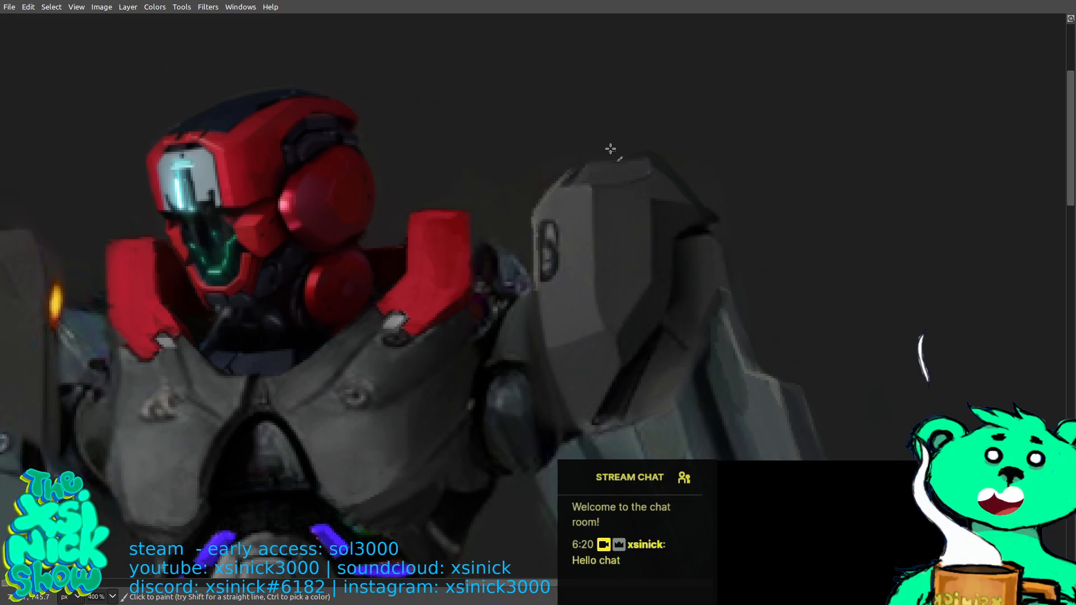
{"action": "left_click_drag", "start_coordinate": [574, 169], "coordinate": [651, 157]}
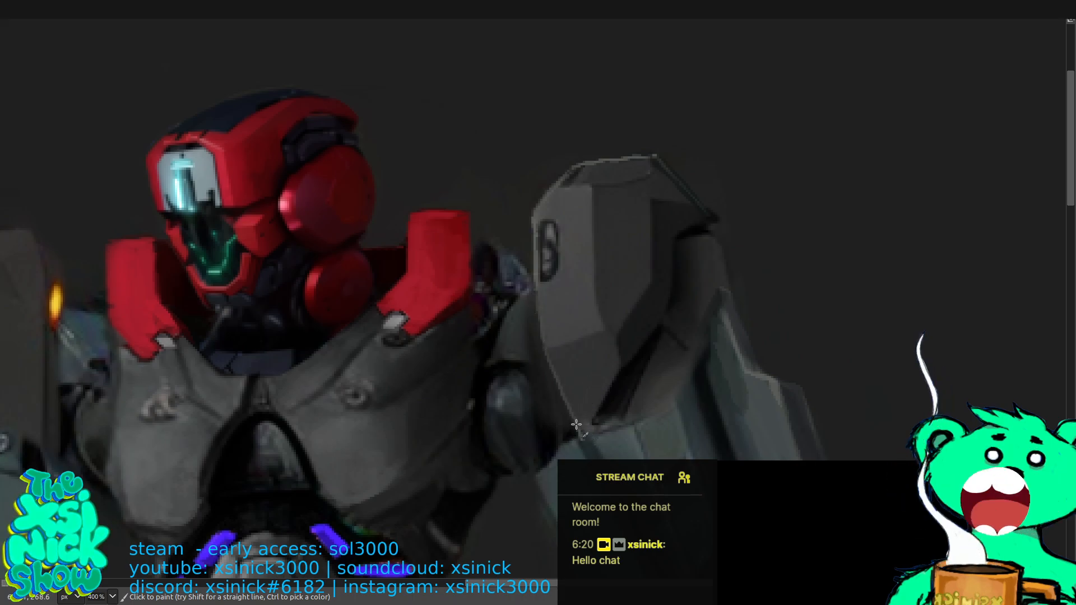
Sharpen the edges of the upper-arm plates below the shoulder armour on the image's right side.
{"action": "scroll", "coordinate": [570, 393], "scroll_direction": "down", "scroll_amount": 5}
{"action": "left_click_drag", "start_coordinate": [629, 148], "coordinate": [629, 198]}
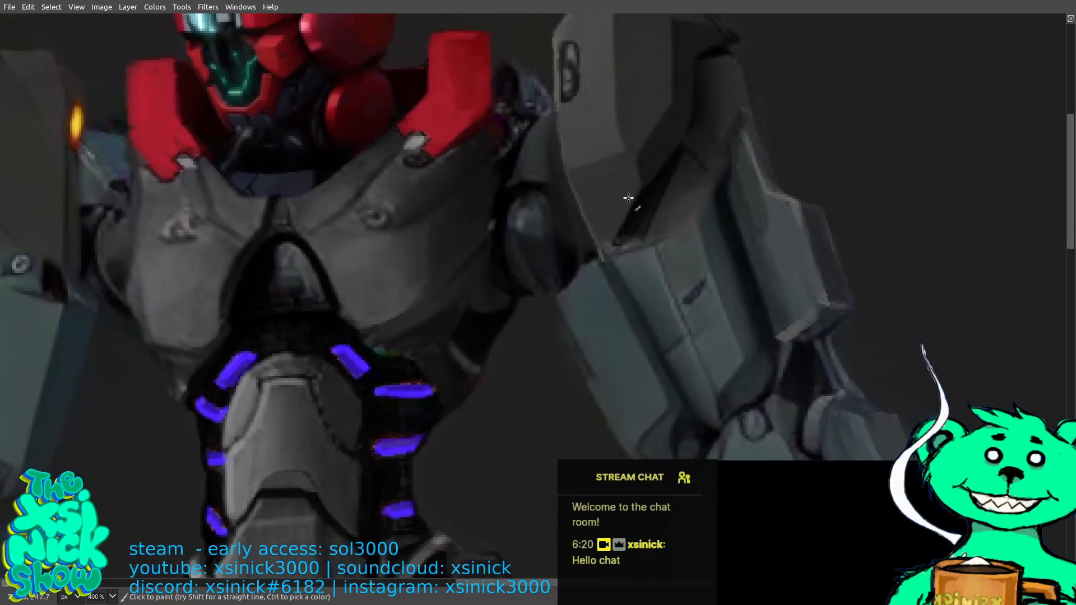
{"action": "left_click_drag", "start_coordinate": [583, 121], "coordinate": [712, 147]}
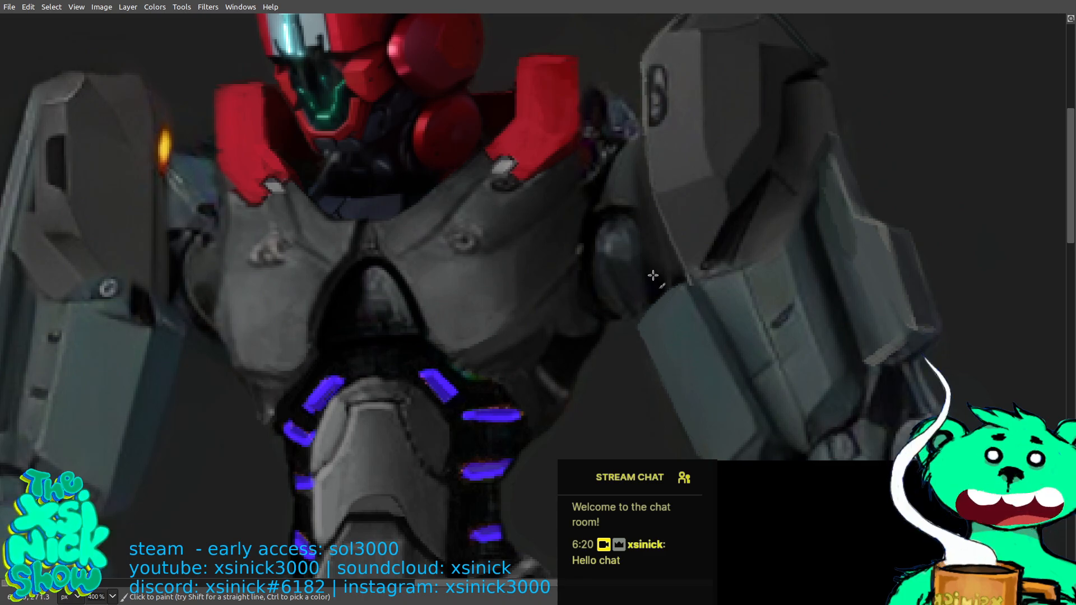
Repaint the lower inner edge of the shoulder armour on the image's right side and mark a thin dark diagonal line down it.
{"action": "left_click_drag", "start_coordinate": [653, 275], "coordinate": [592, 259]}
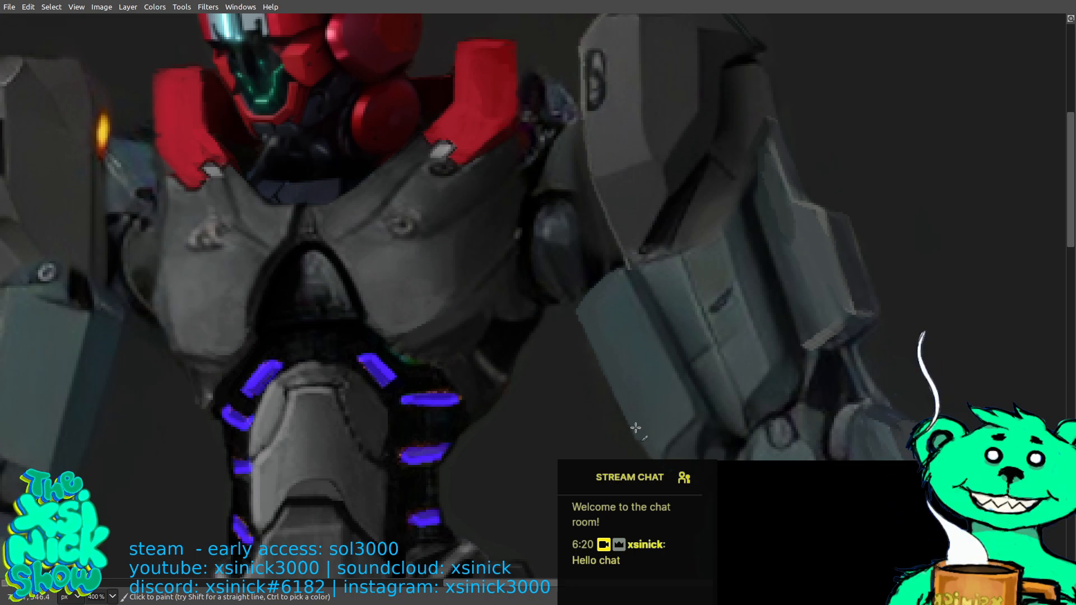
{"action": "scroll", "coordinate": [644, 204], "scroll_direction": "up", "scroll_amount": 3}
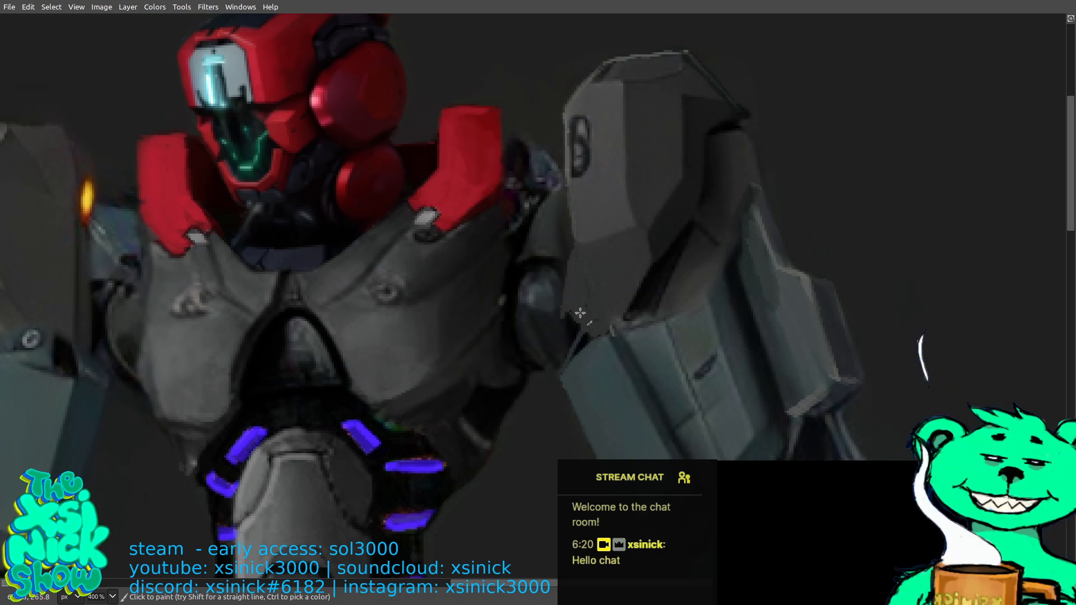
{"action": "key", "text": "ctrl"}
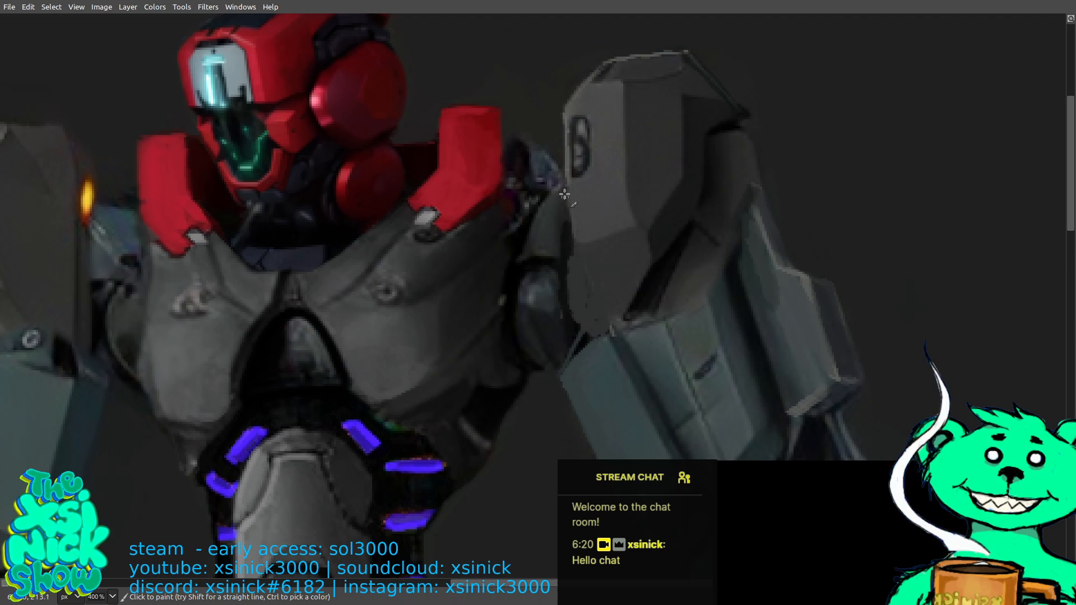
{"action": "left_click", "coordinate": [567, 223], "text": "shift"}
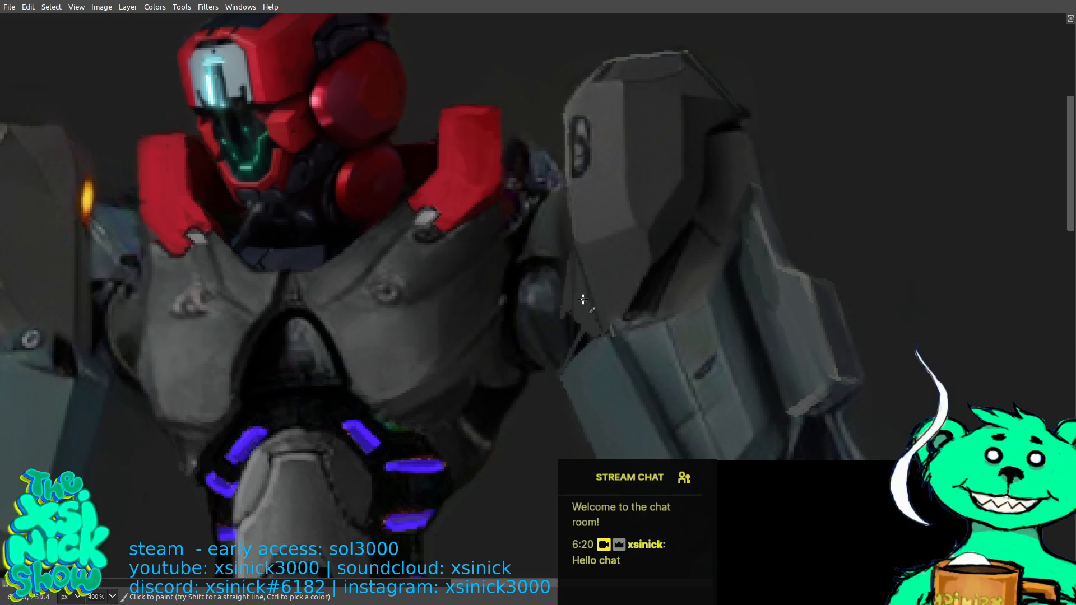
{"action": "key", "text": "ctrl"}
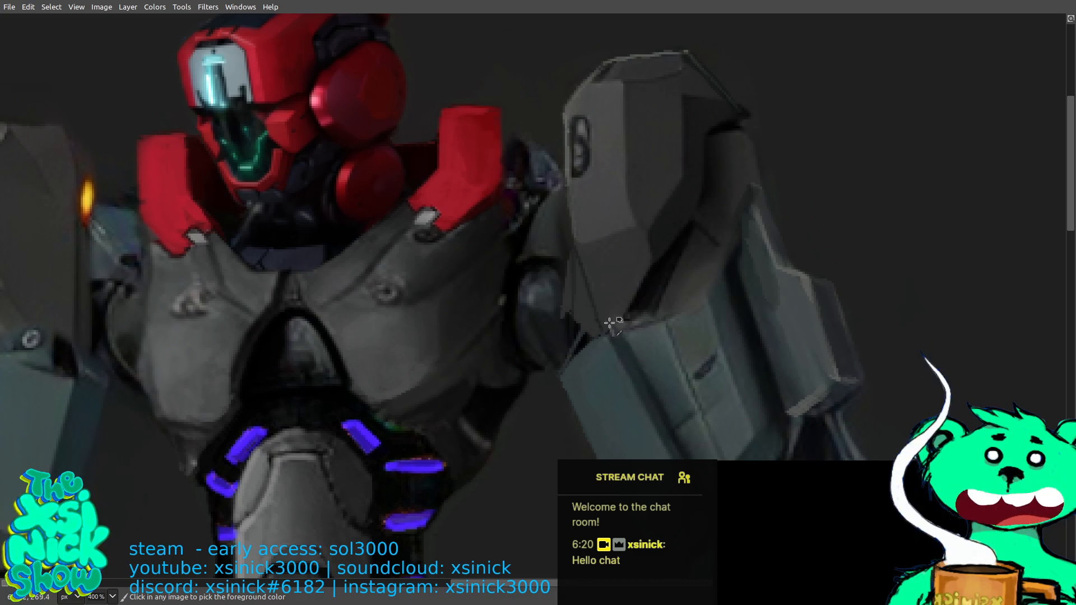
Extend the blue-grey upper-arm plate up beside the shoulder armour on the image's right side with sampled tones, and reduce the brush to size 1.
{"action": "mouse_move", "coordinate": [567, 375]}
{"action": "left_mouse_down"}
{"action": "mouse_move", "coordinate": [574, 253]}
{"action": "mouse_move", "coordinate": [602, 332]}
{"action": "mouse_move", "coordinate": [572, 246]}
{"action": "mouse_move", "coordinate": [597, 342]}
{"action": "mouse_move", "coordinate": [573, 270]}
{"action": "mouse_move", "coordinate": [570, 349]}
{"action": "left_mouse_up"}
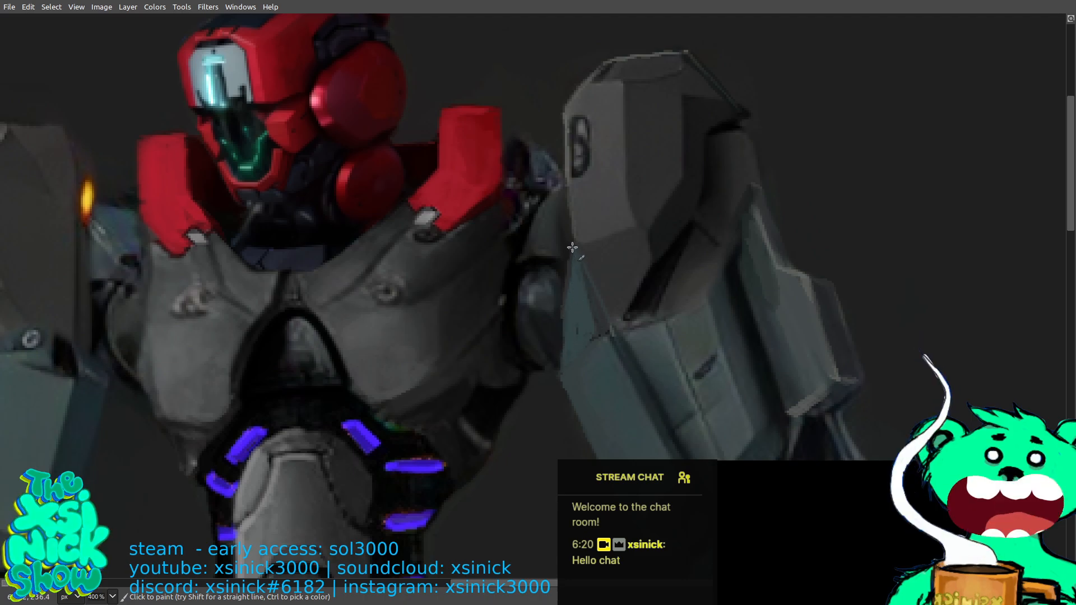
{"action": "key", "text": "ctrl"}
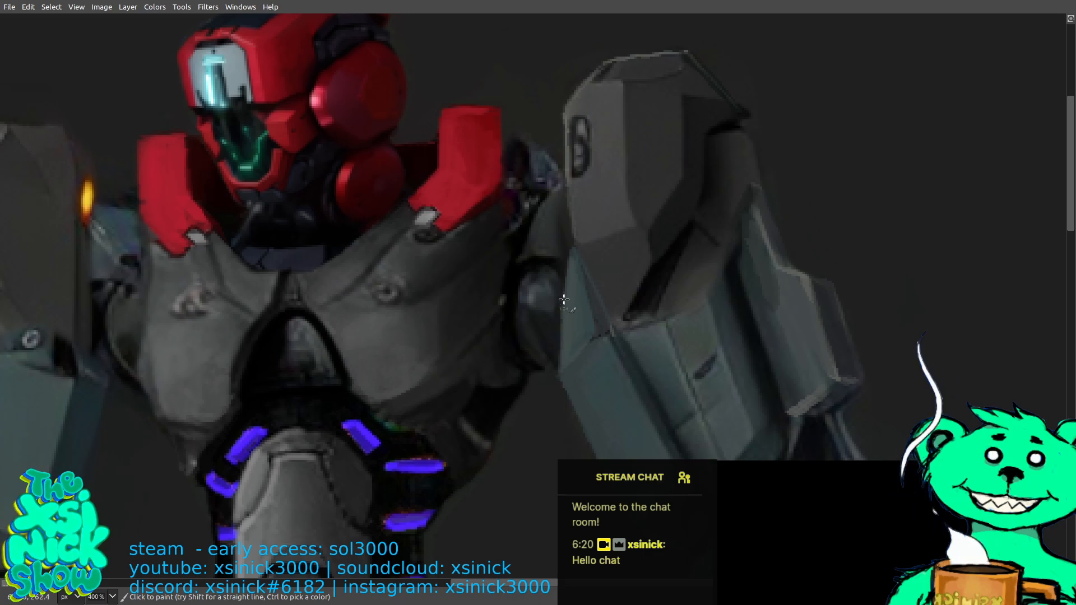
{"action": "key", "text": "ctrl"}
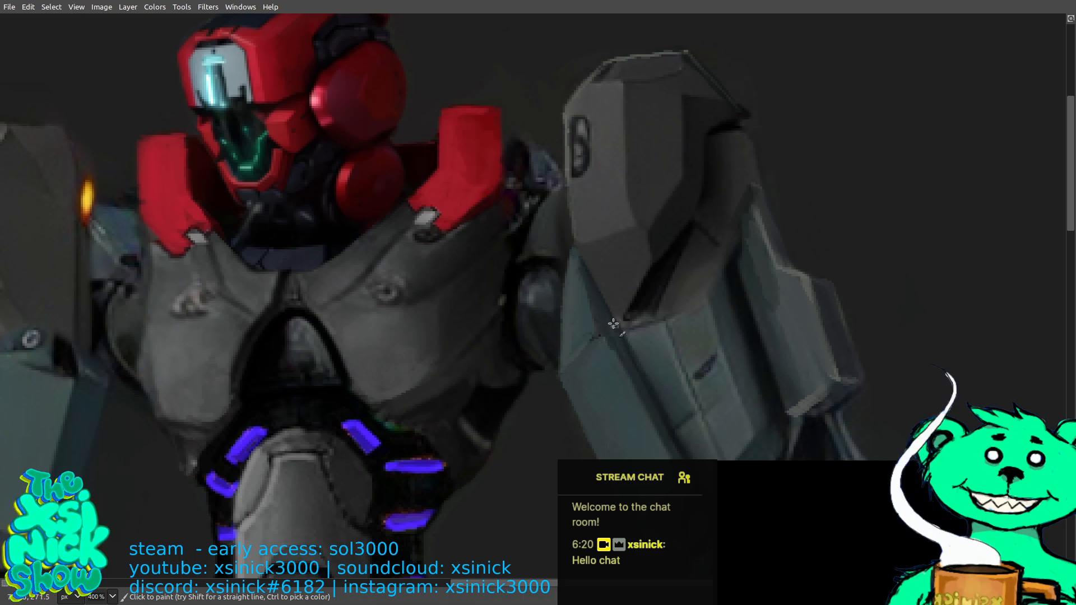
{"action": "key", "text": "ctrl"}
{"action": "left_click_drag", "start_coordinate": [671, 147], "coordinate": [770, 101]}
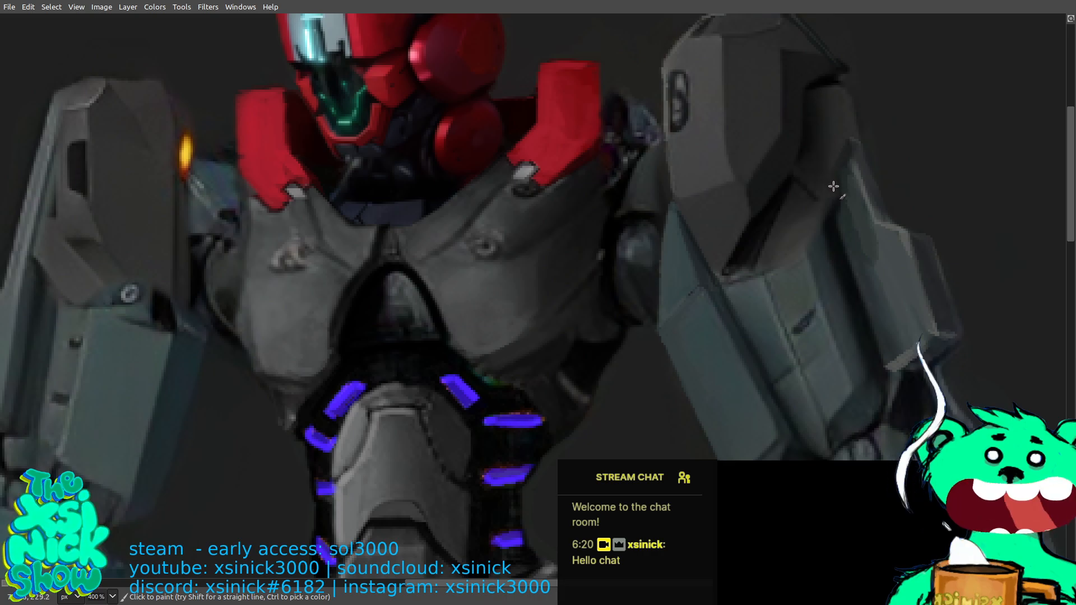
{"action": "key", "text": "bracketleft"}
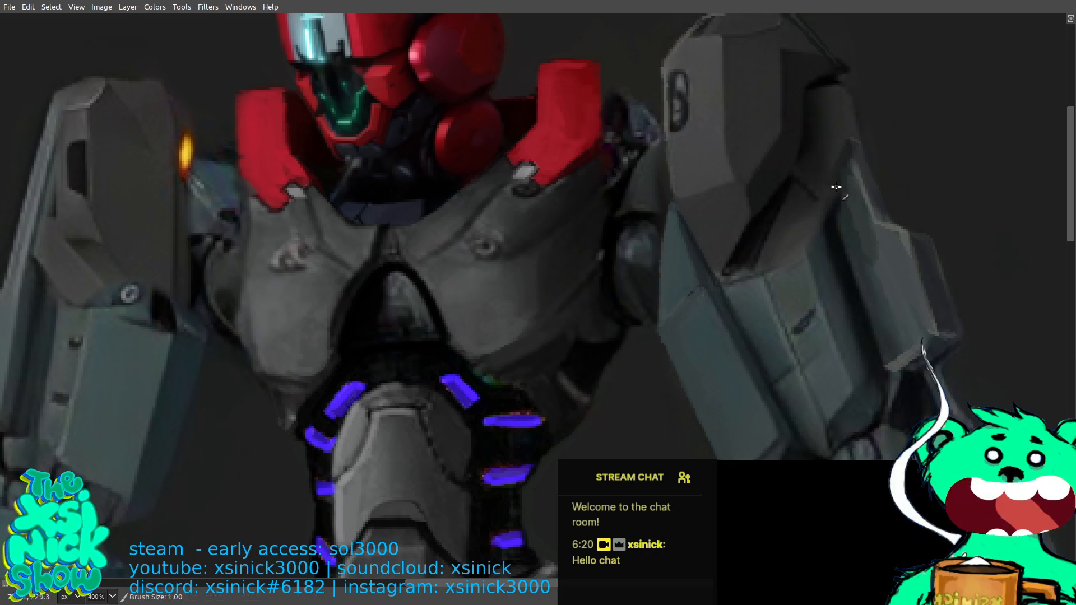
{"action": "scroll", "coordinate": [836, 187], "scroll_direction": "down", "scroll_amount": 3}
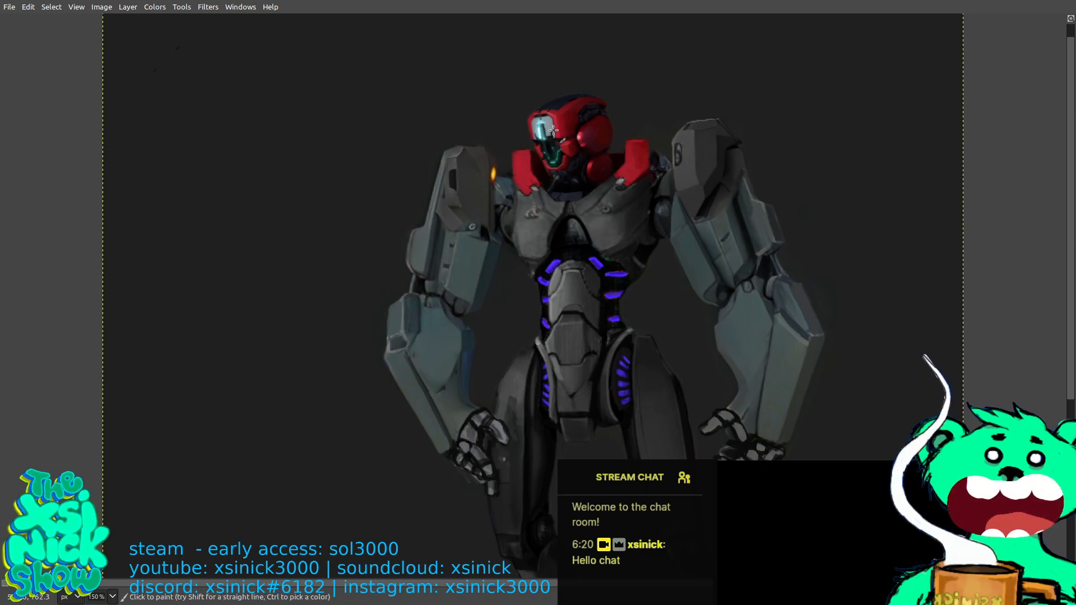
Paint out the orange light beside the shoulder armour on the image's left side and clean up the blue-grey joint behind it.
{"action": "scroll", "coordinate": [554, 131], "scroll_direction": "up", "scroll_amount": 2, "text": "ctrl"}
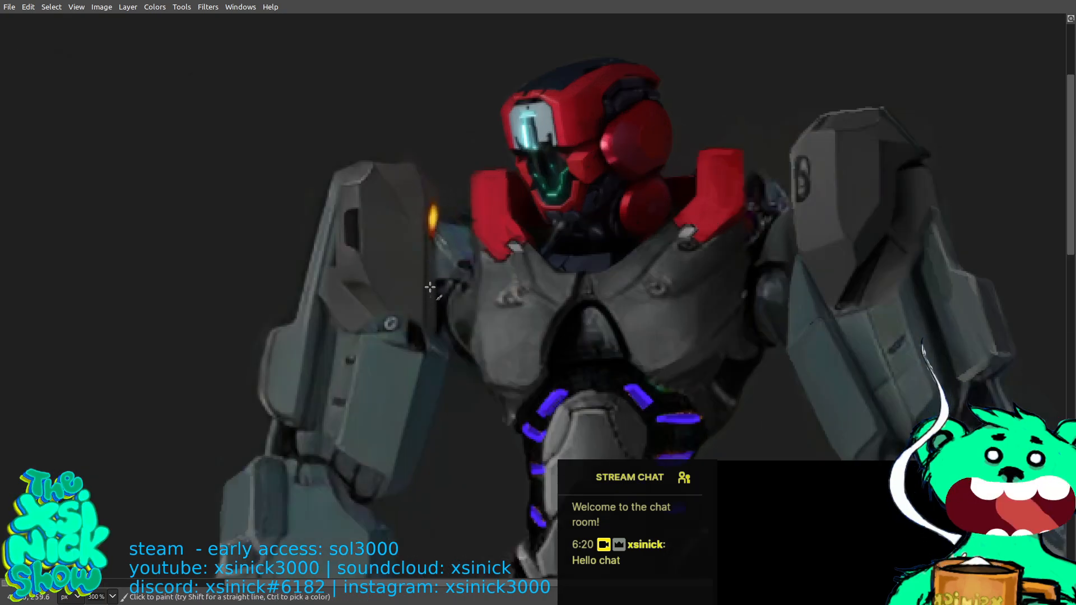
{"action": "left_click_drag", "start_coordinate": [430, 262], "coordinate": [435, 200]}
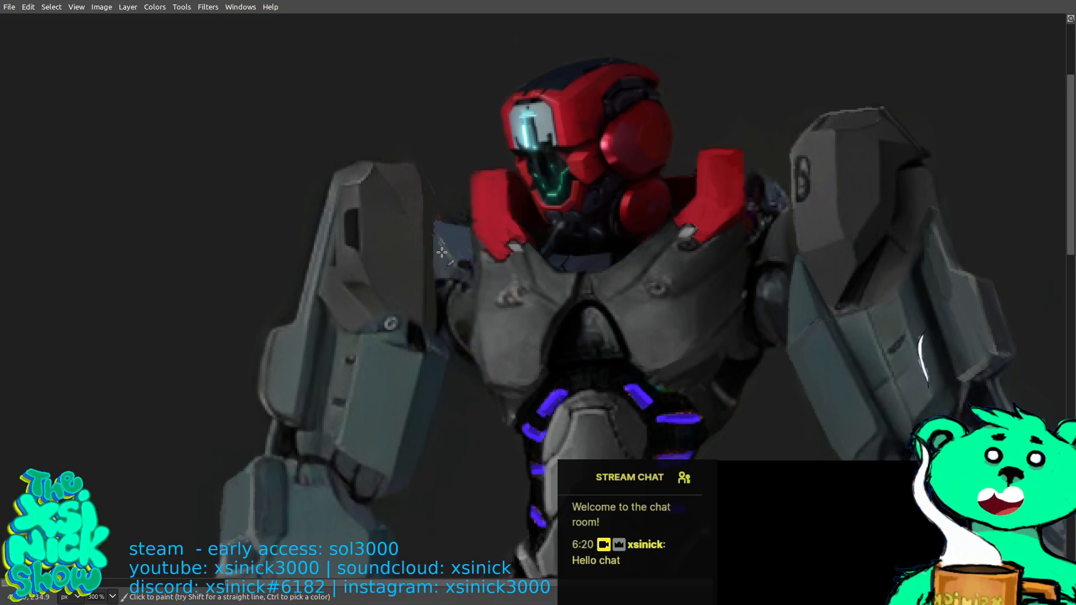
{"action": "key", "text": "bracketleft"}
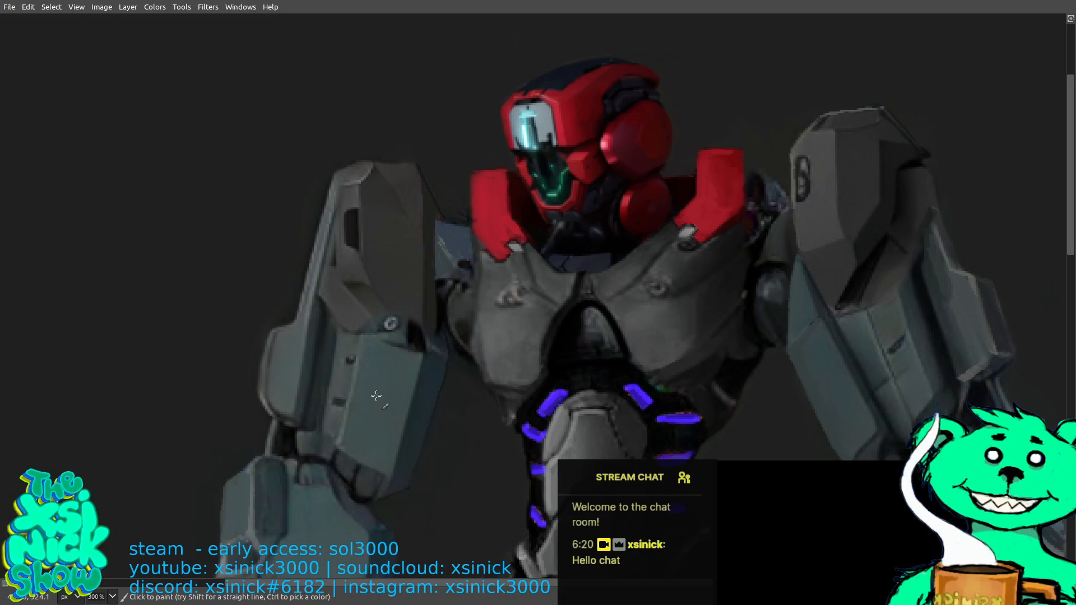
Trace a thin light edge highlight along the top of the shoulder armour on the image's left side using sampled tones.
{"action": "scroll", "coordinate": [295, 463], "scroll_direction": "down", "scroll_amount": 2}
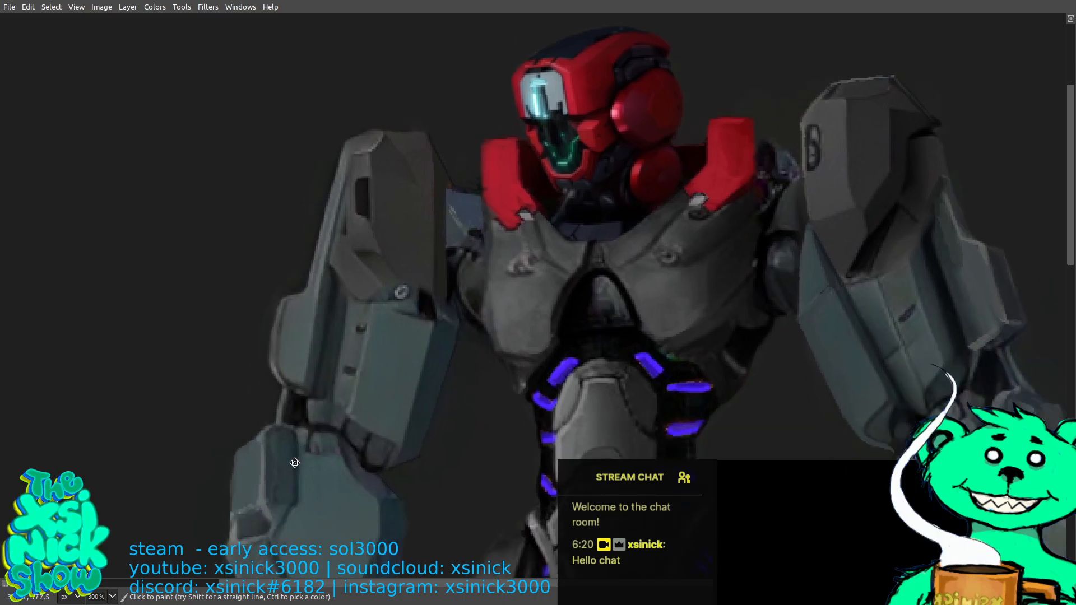
{"action": "scroll", "coordinate": [453, 369], "scroll_direction": "down", "scroll_amount": 4}
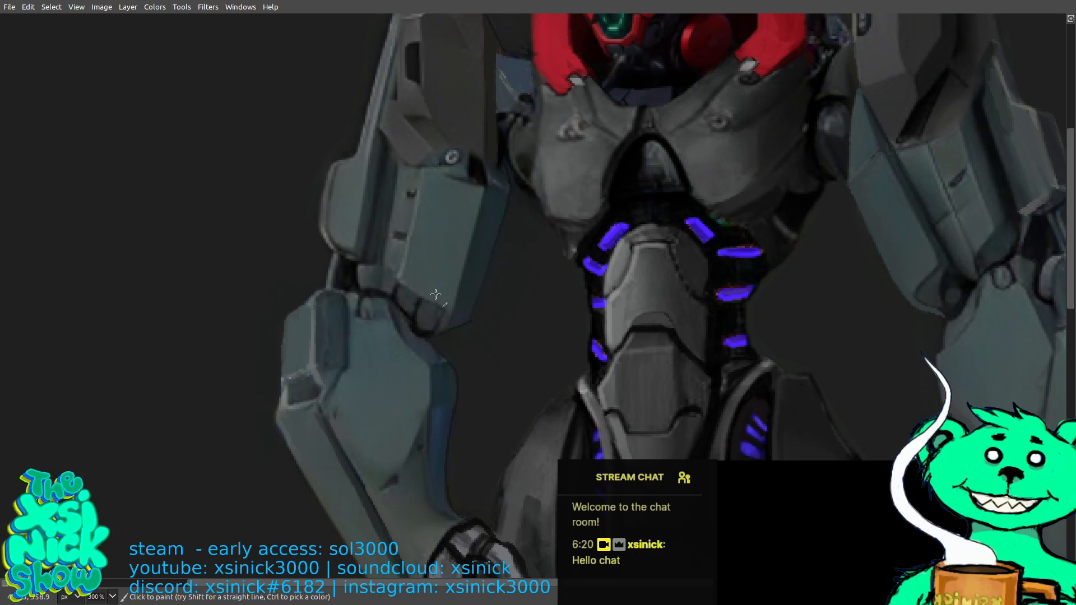
{"action": "scroll", "coordinate": [435, 298], "scroll_direction": "up", "scroll_amount": 4}
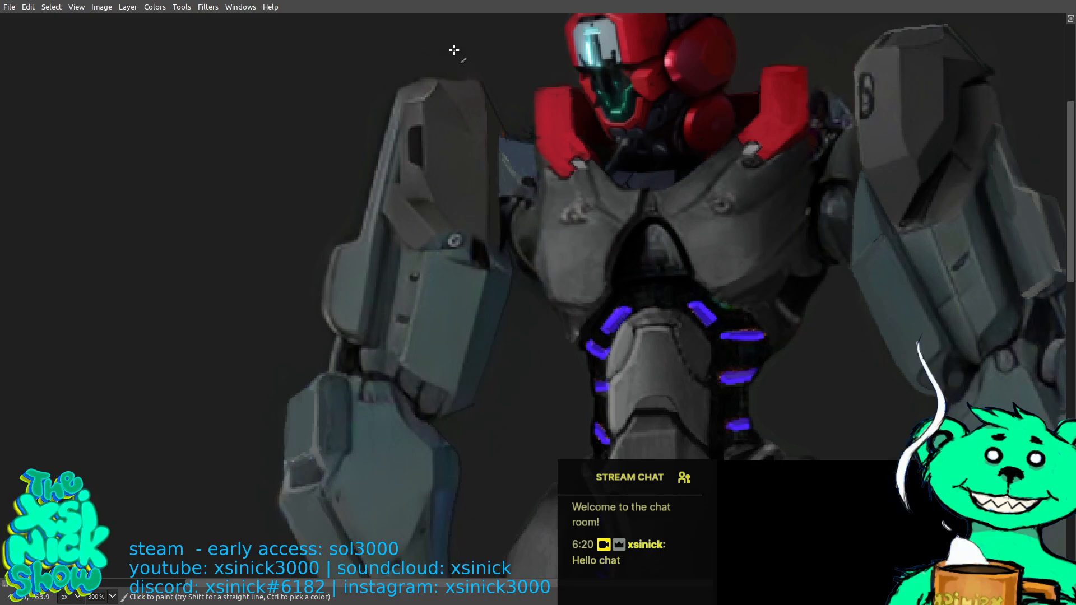
{"action": "scroll", "coordinate": [549, 233], "scroll_direction": "up", "scroll_amount": 7}
{"action": "scroll", "coordinate": [408, 243], "scroll_direction": "right", "scroll_amount": 8}
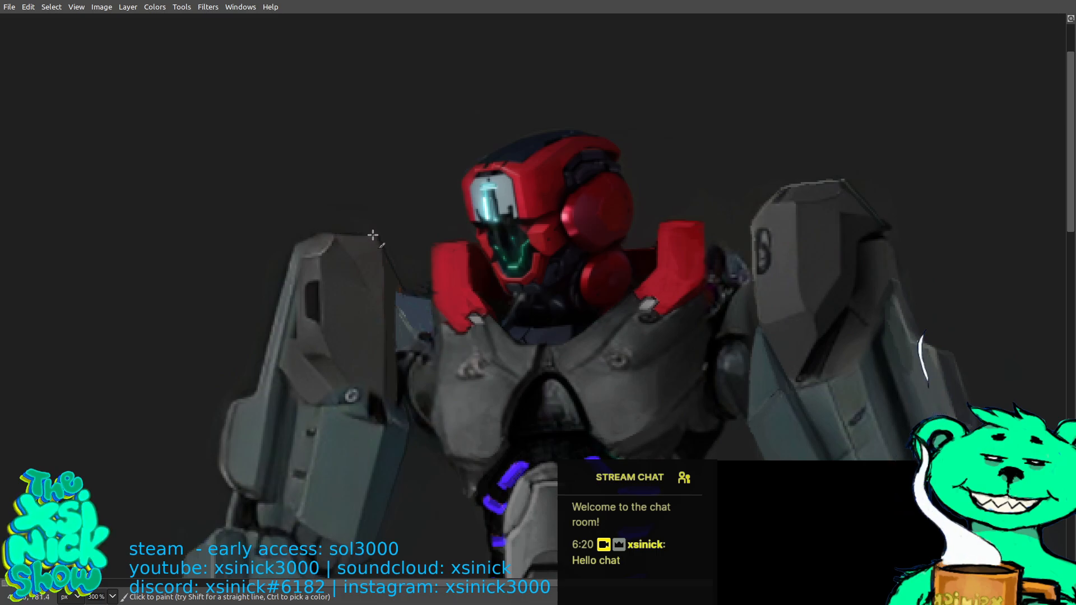
{"action": "key", "text": "ctrl"}
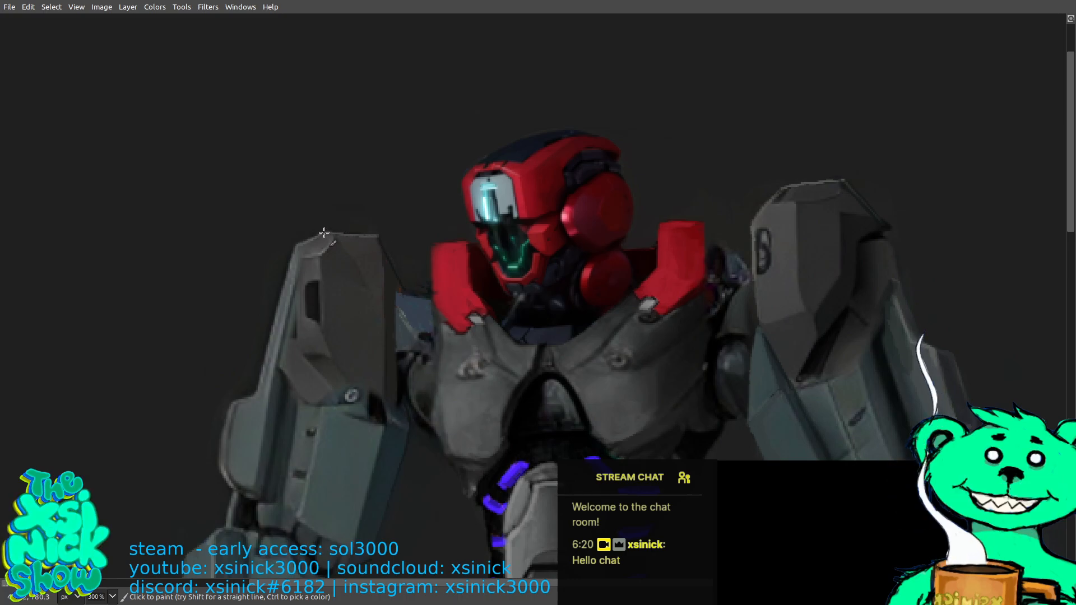
{"action": "key", "text": "ctrl"}
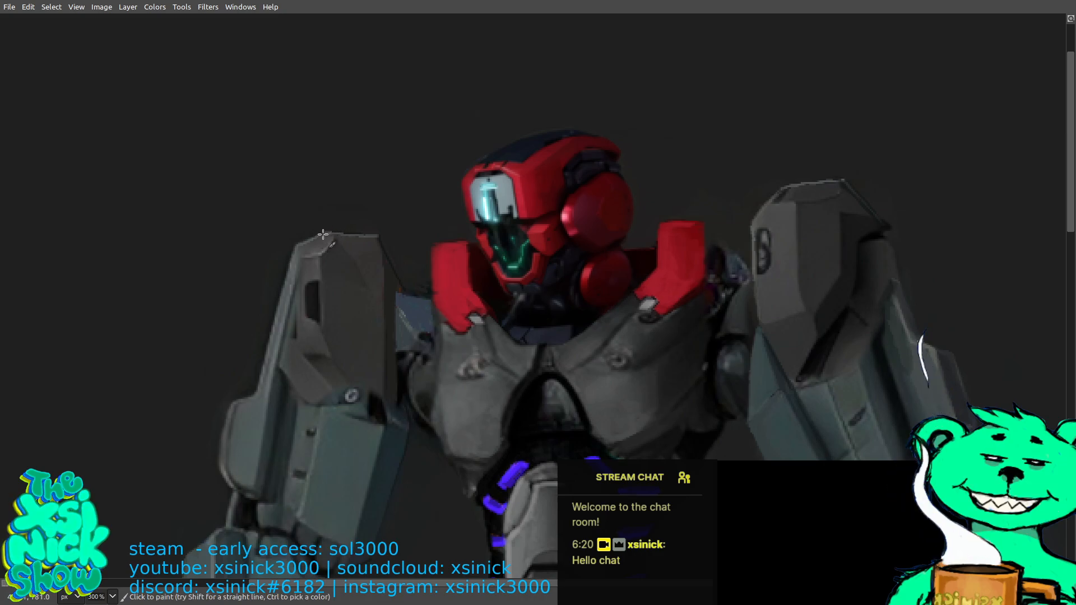
{"action": "scroll", "coordinate": [573, 172], "scroll_direction": "down", "scroll_amount": 2}
{"action": "scroll", "coordinate": [572, 171], "scroll_direction": "left", "scroll_amount": 2}
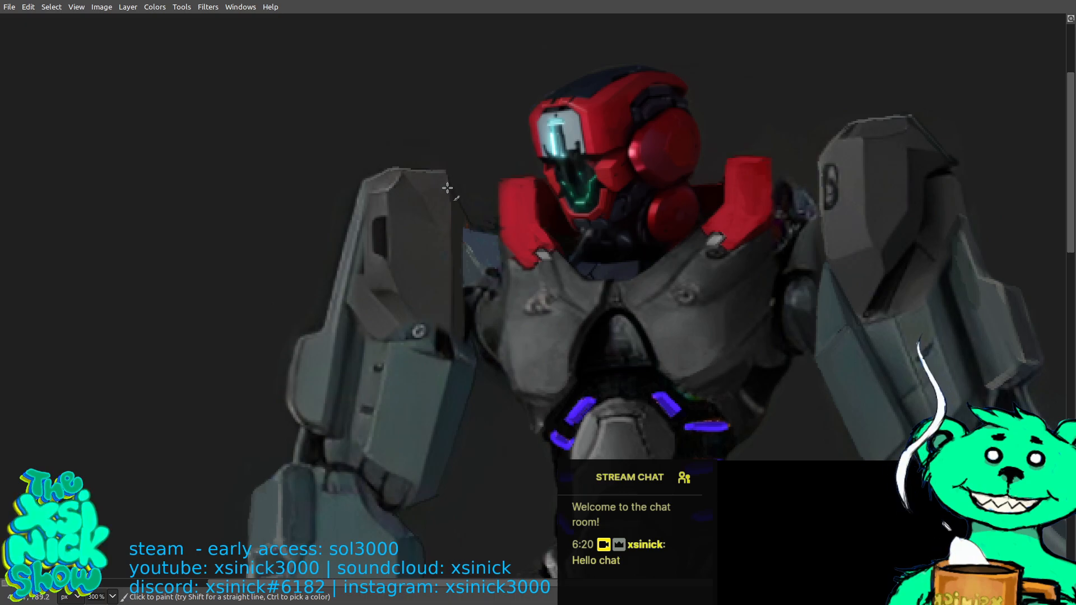
Continue the thin light edge highlights down the outer contour of the upper arm and forearm on the image's left side.
{"action": "scroll", "coordinate": [449, 237], "scroll_direction": "down", "scroll_amount": 4}
{"action": "scroll", "coordinate": [449, 237], "scroll_direction": "left", "scroll_amount": 1}
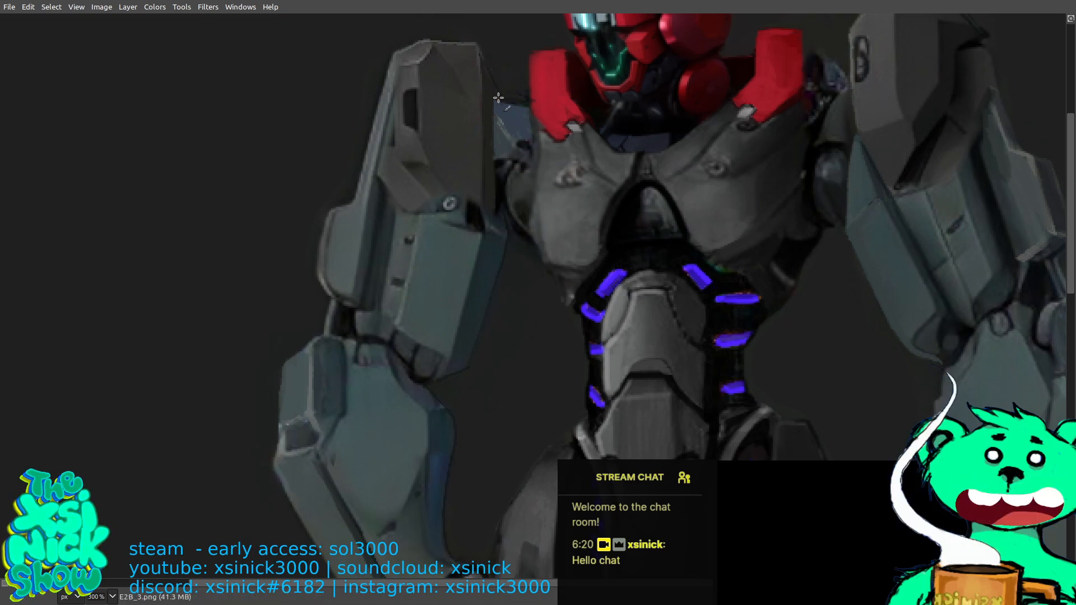
{"action": "scroll", "coordinate": [499, 98], "scroll_direction": "up", "scroll_amount": 1}
{"action": "scroll", "coordinate": [499, 98], "scroll_direction": "left", "scroll_amount": 1}
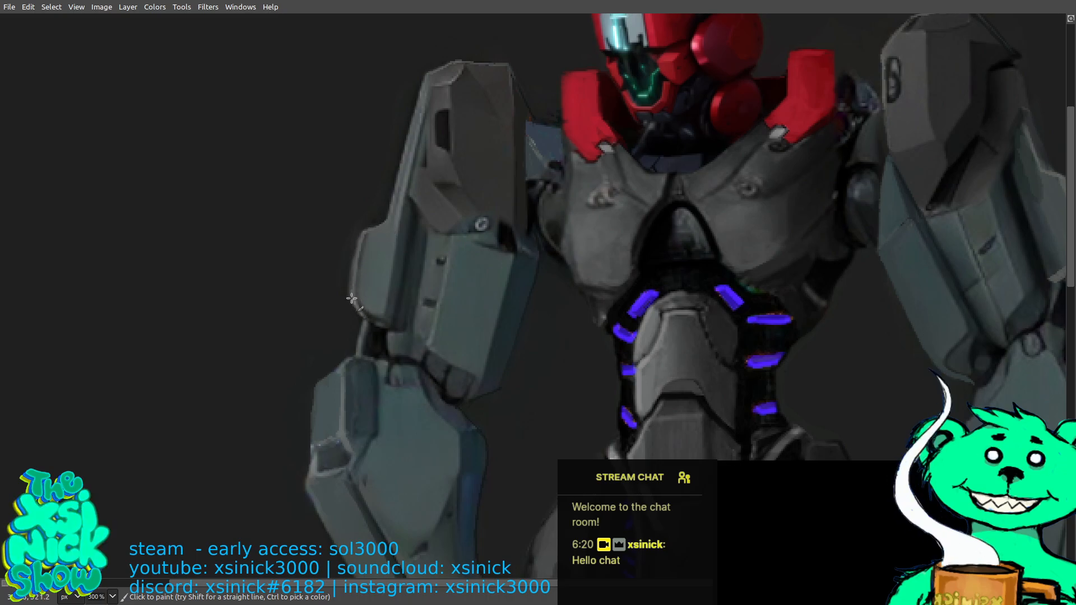
{"action": "scroll", "coordinate": [357, 353], "scroll_direction": "down", "scroll_amount": 3}
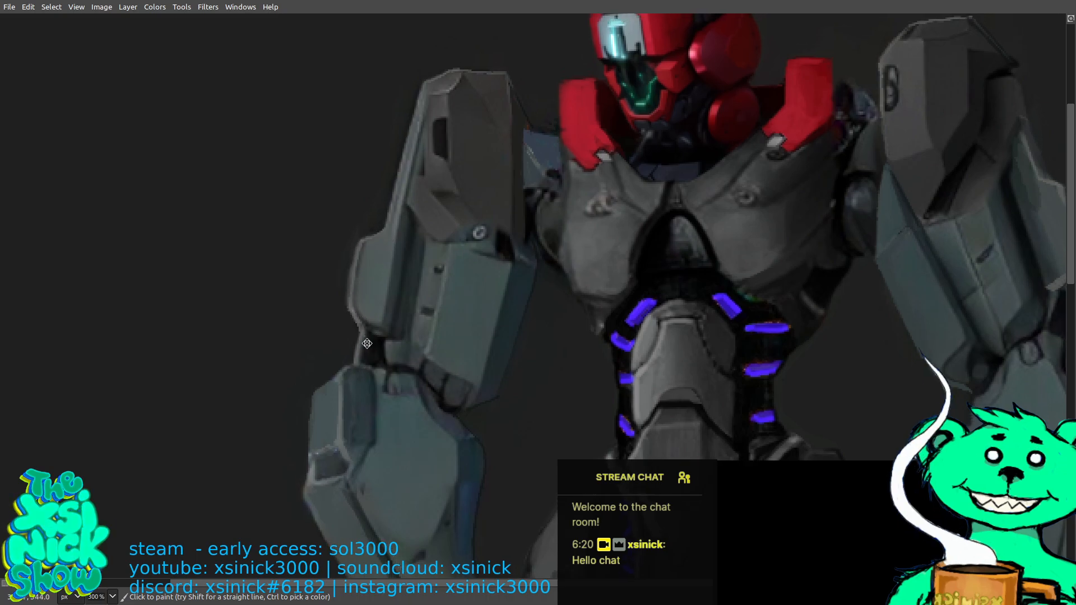
{"action": "scroll", "coordinate": [337, 337], "scroll_direction": "right", "scroll_amount": 2}
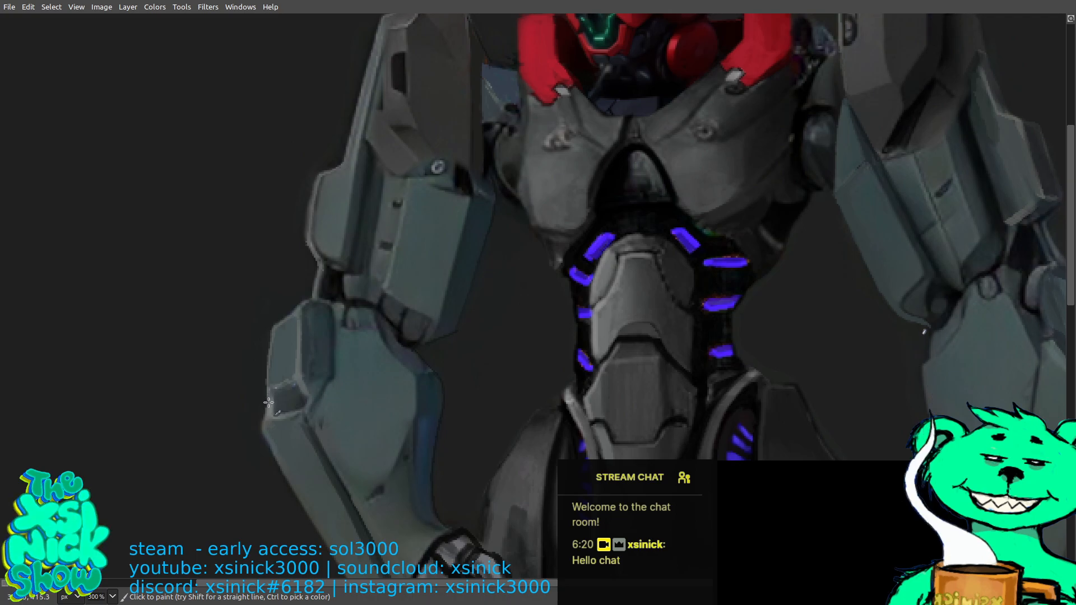
{"action": "scroll", "coordinate": [329, 231], "scroll_direction": "down", "scroll_amount": 5}
{"action": "scroll", "coordinate": [329, 231], "scroll_direction": "left", "scroll_amount": 2}
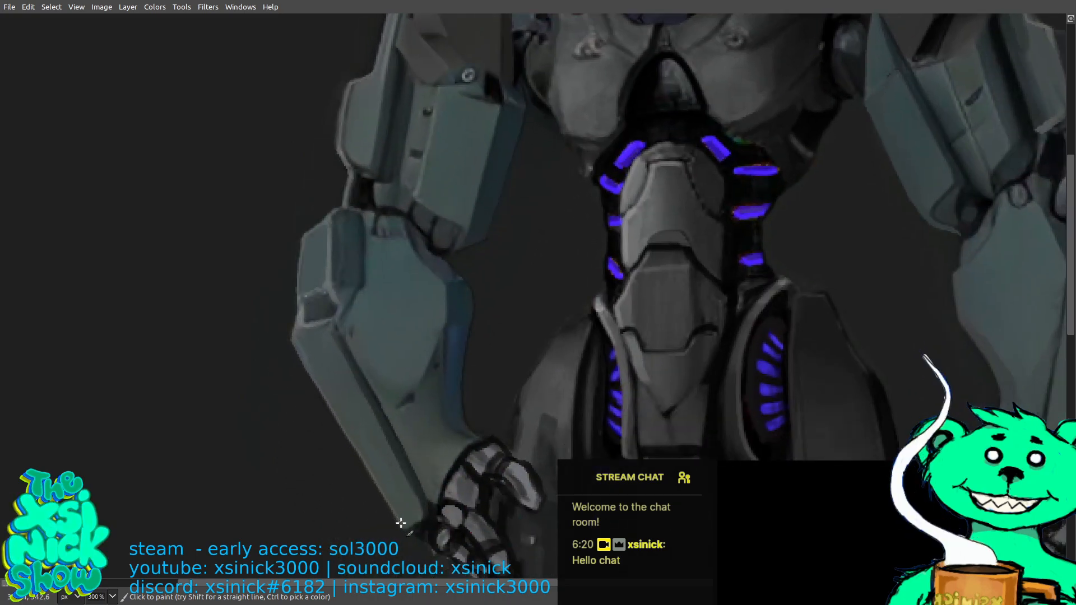
{"action": "scroll", "coordinate": [433, 461], "scroll_direction": "down", "scroll_amount": 4}
{"action": "scroll", "coordinate": [433, 461], "scroll_direction": "right", "scroll_amount": 4}
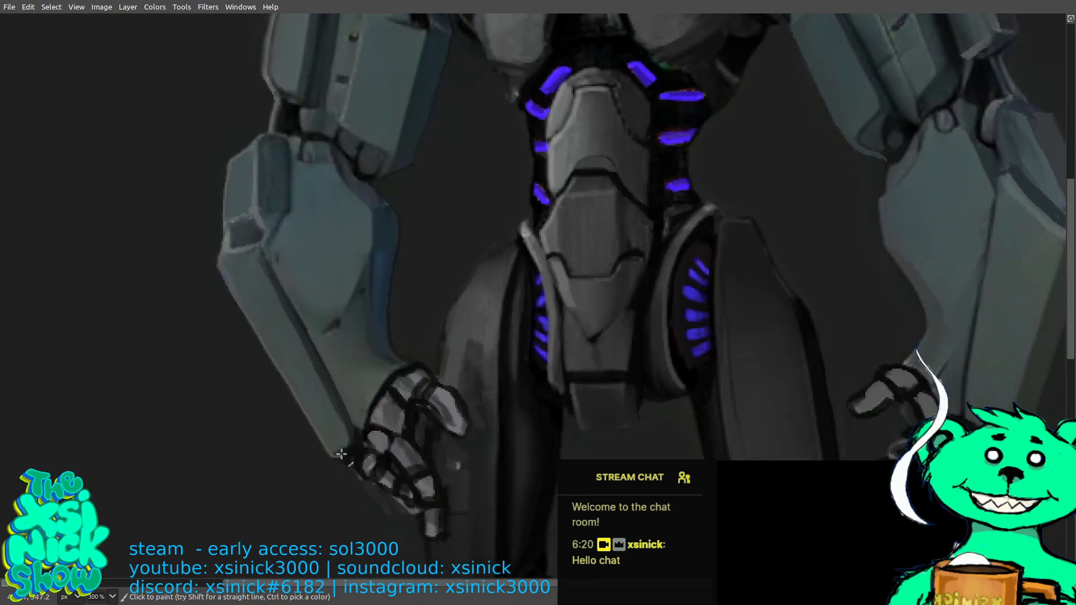
Add thin light edge highlights to the thumb and finger segments of both hands.
{"action": "scroll", "coordinate": [345, 453], "scroll_direction": "down", "scroll_amount": 4}
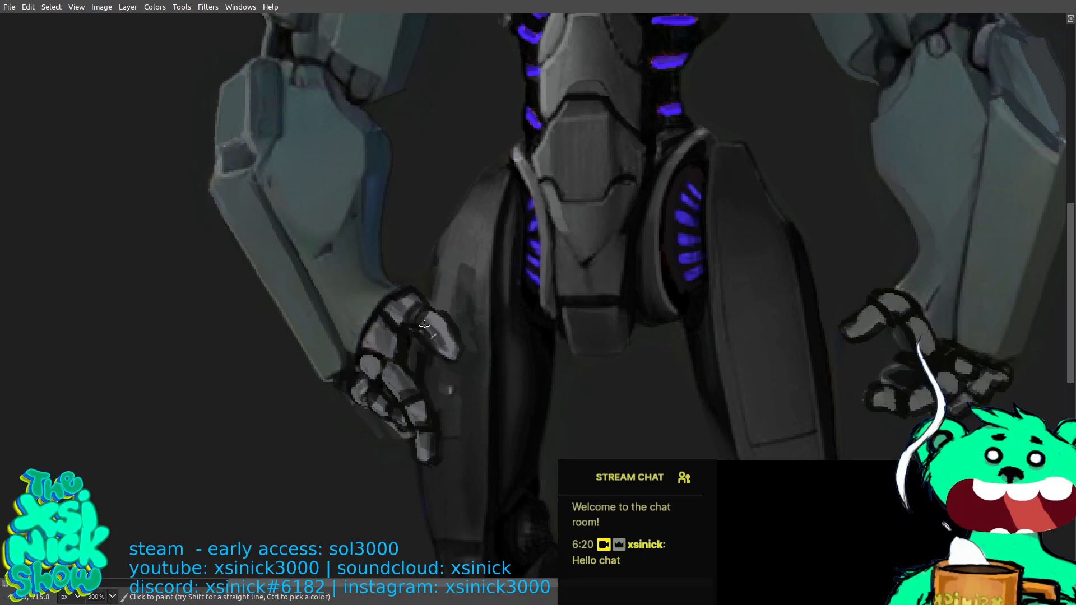
{"action": "left_click_drag", "start_coordinate": [426, 333], "coordinate": [457, 355]}
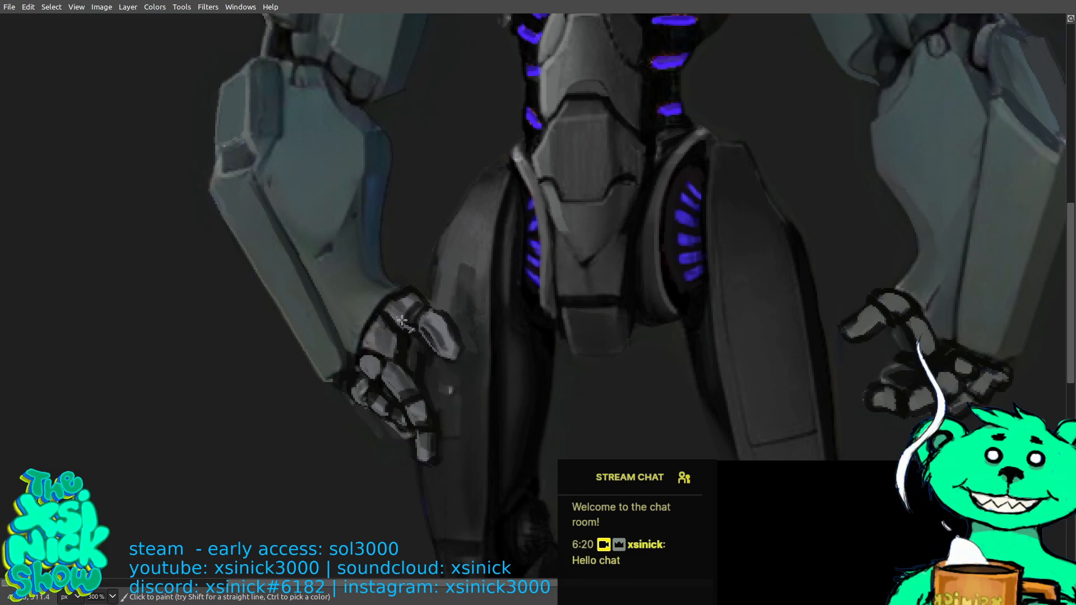
{"action": "left_click_drag", "start_coordinate": [497, 144], "coordinate": [161, 249]}
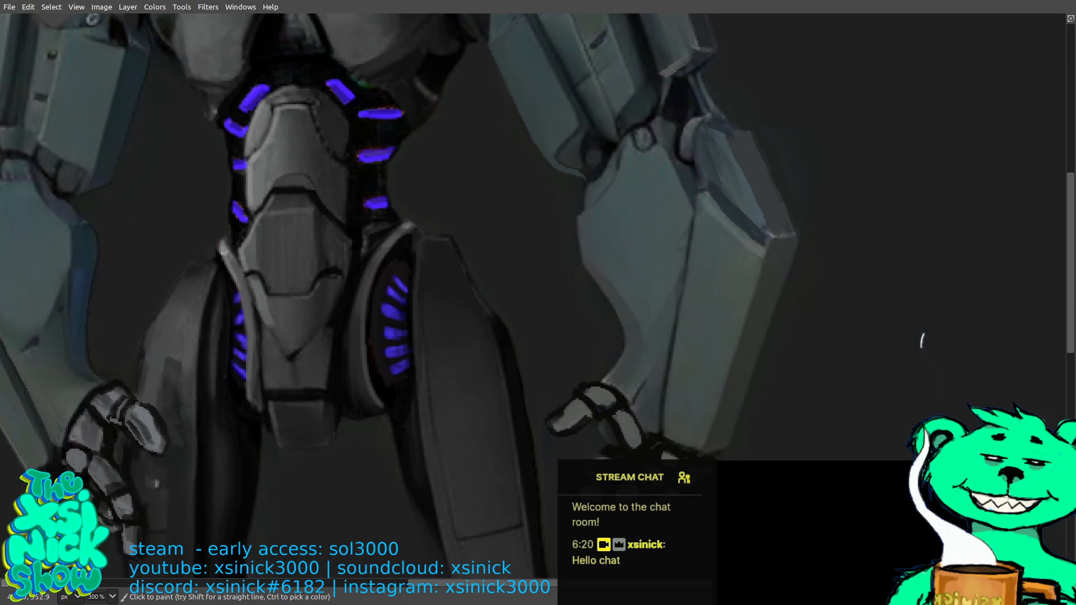
{"action": "left_click_drag", "start_coordinate": [545, 273], "coordinate": [347, 201]}
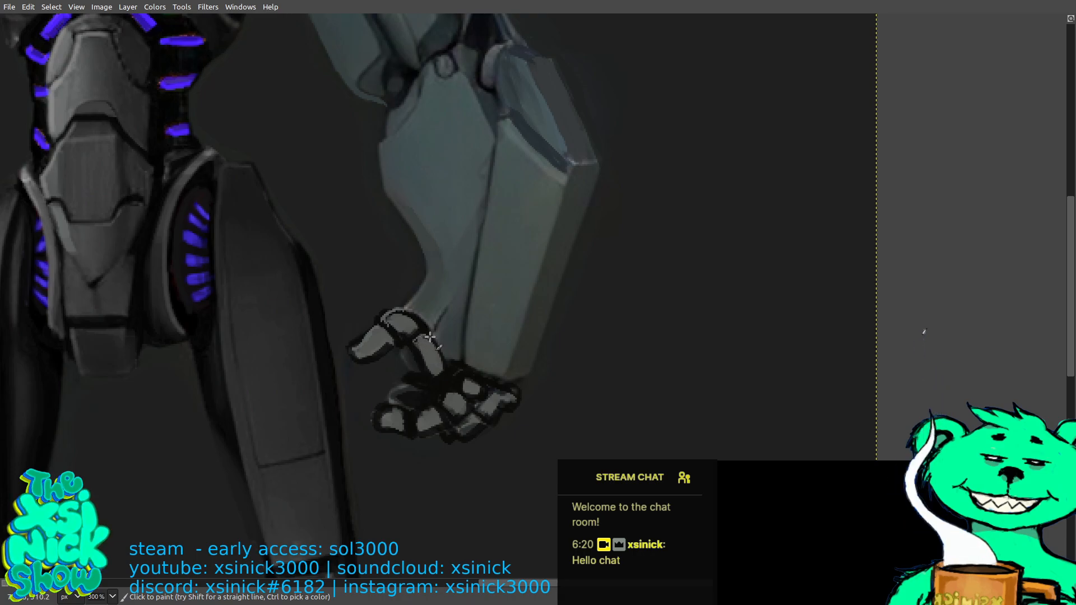
{"action": "left_click_drag", "start_coordinate": [432, 340], "coordinate": [459, 370]}
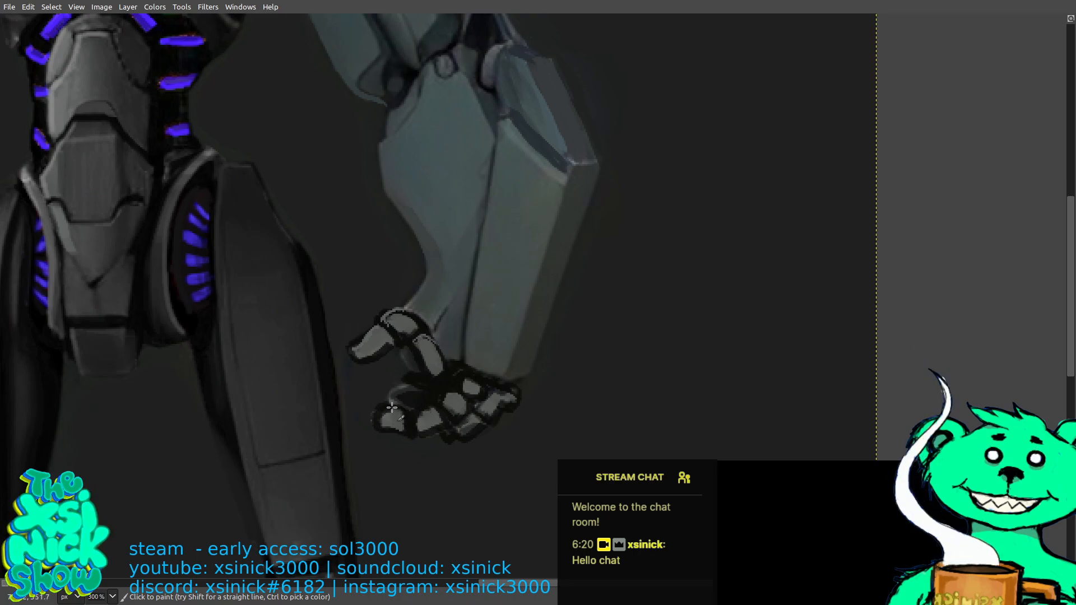
{"action": "left_click_drag", "start_coordinate": [393, 419], "coordinate": [402, 409]}
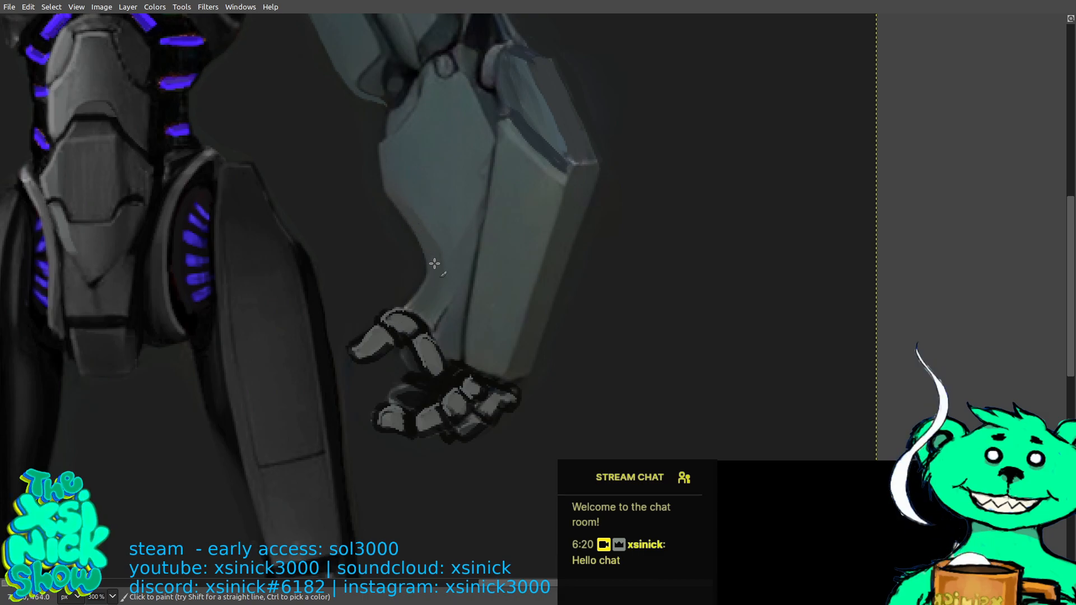
Trace a thin light highlight along the inner edge of the forearm on the image's right side, from the wrist up to the elbow.
{"action": "scroll", "coordinate": [435, 263], "scroll_direction": "up", "scroll_amount": 2}
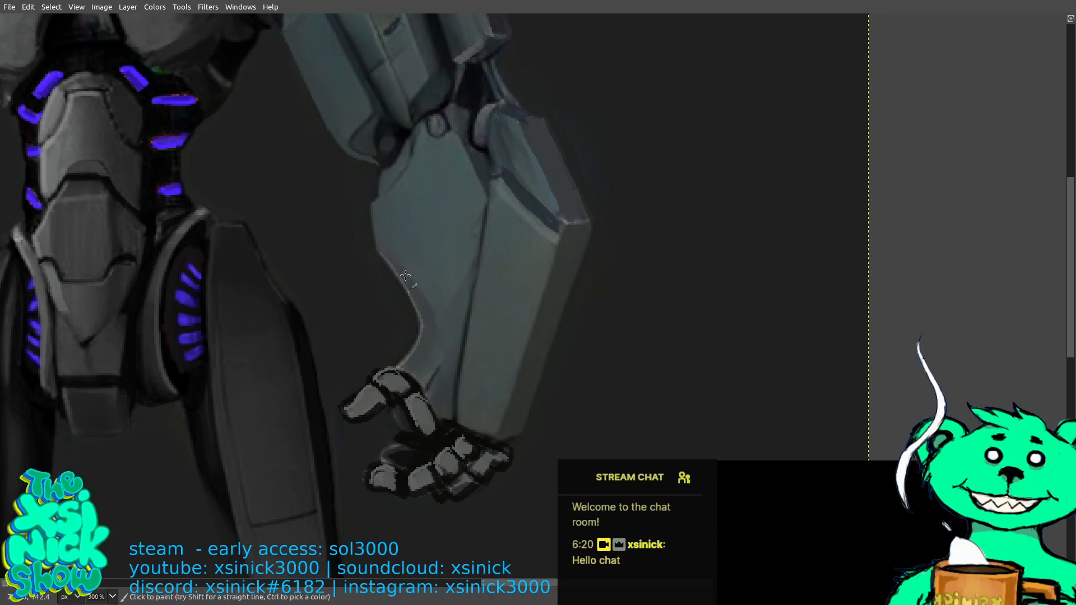
{"action": "scroll", "coordinate": [392, 269], "scroll_direction": "up", "scroll_amount": 2}
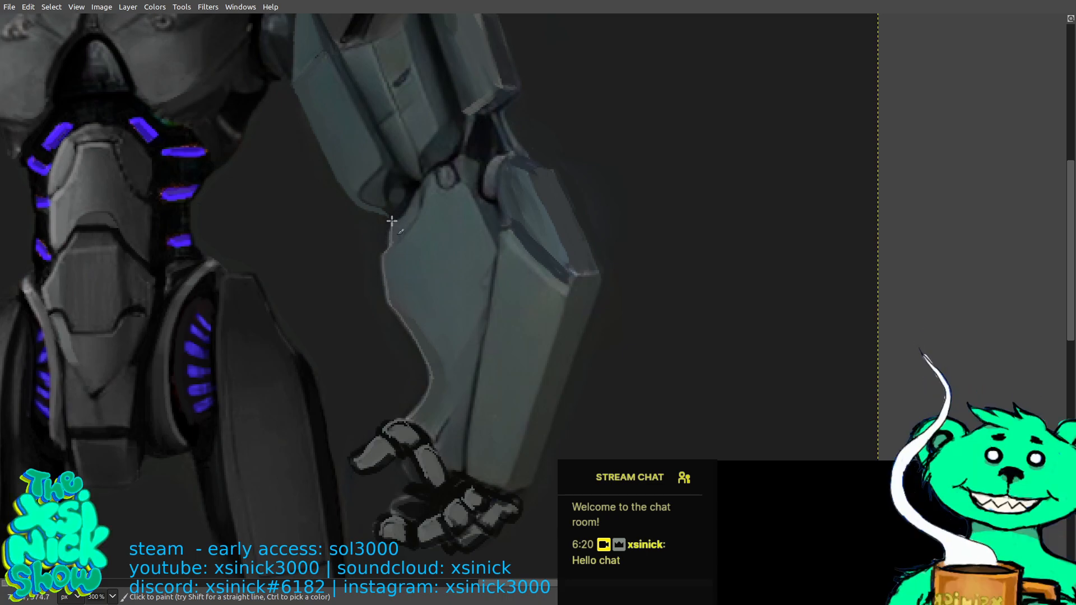
Extend the thin light edge highlights from the elbow up the inner edges of the upper arm armour on the image's right side.
{"action": "left_click_drag", "start_coordinate": [410, 187], "coordinate": [421, 230]}
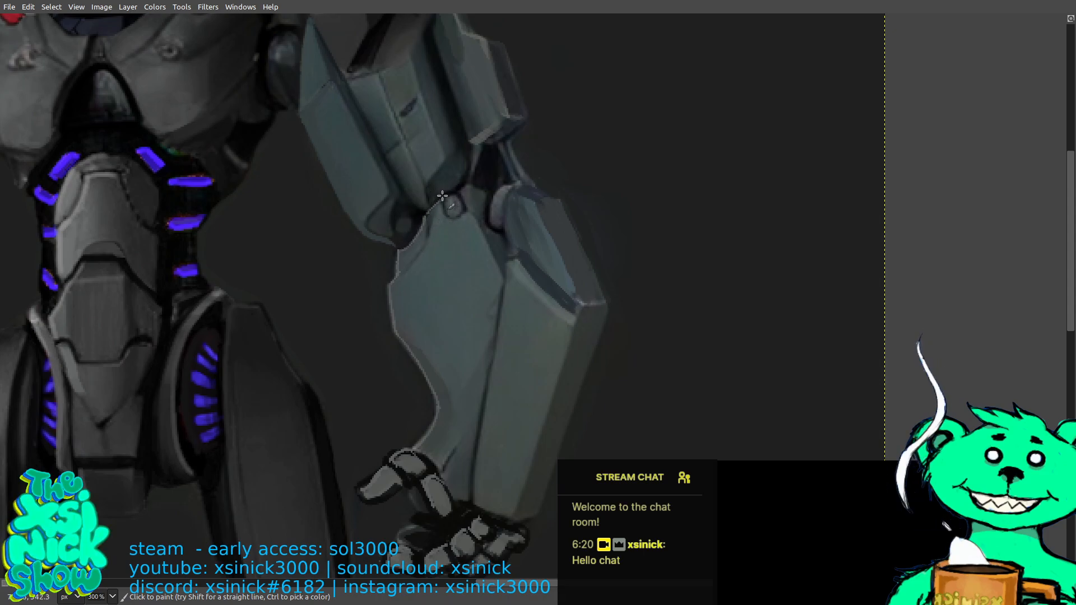
{"action": "scroll", "coordinate": [443, 201], "scroll_direction": "up", "scroll_amount": 5}
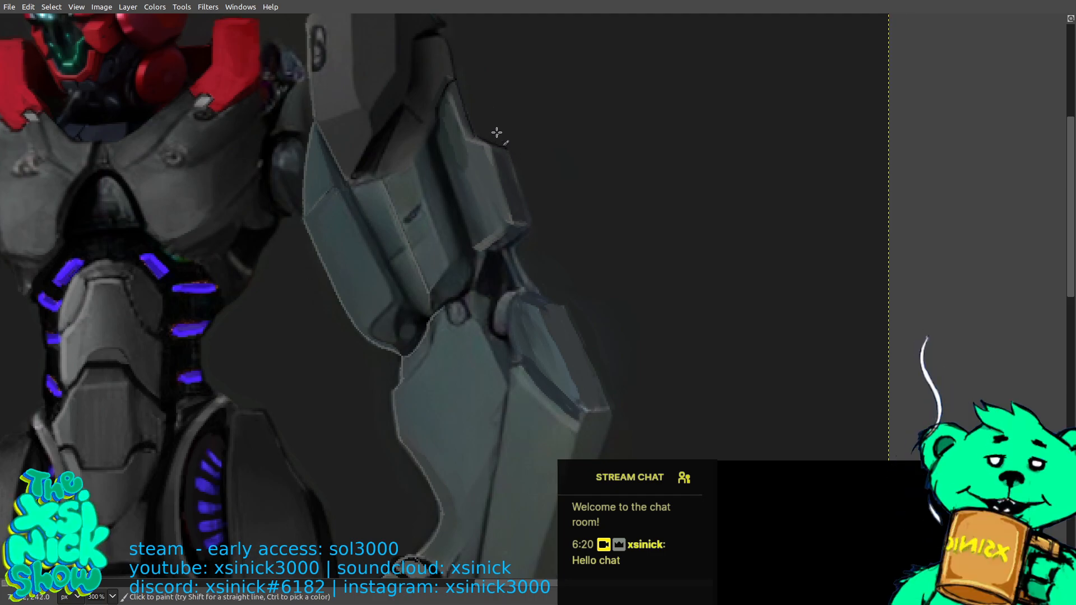
Draw thin dark straight outlines along the outer and lower edges of the upper arm armour block on the image's right side.
{"action": "key", "text": "ctrl"}
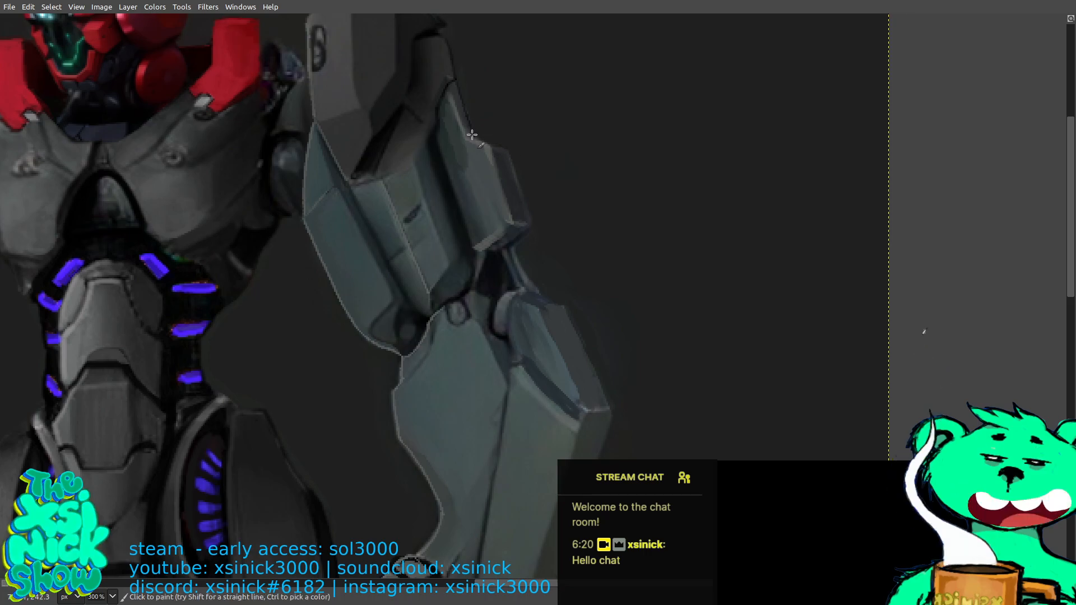
{"action": "key", "text": "shift"}
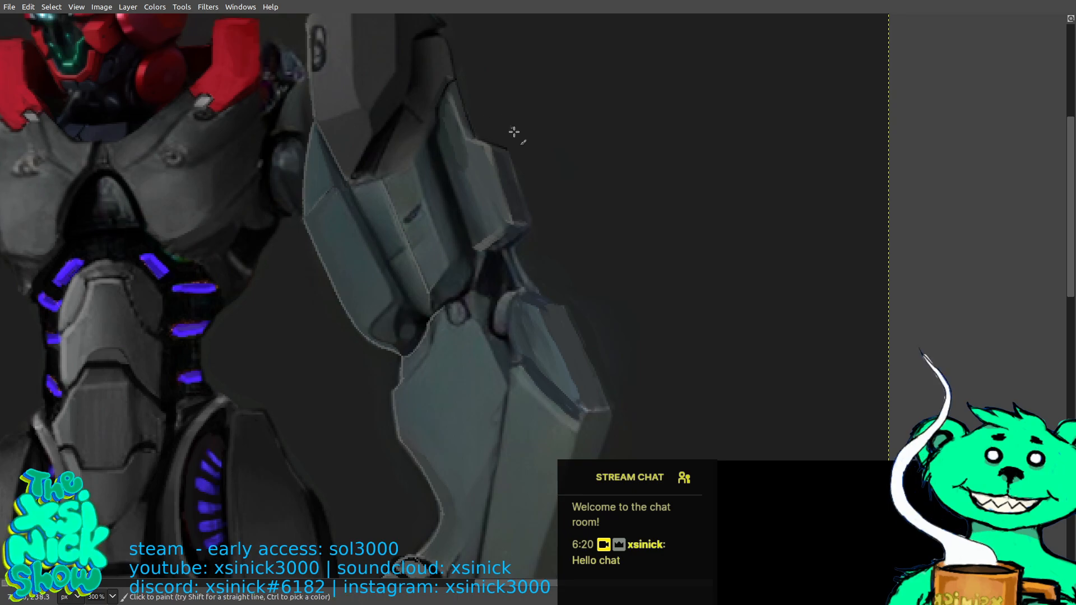
{"action": "left_click", "coordinate": [531, 225], "text": "shift"}
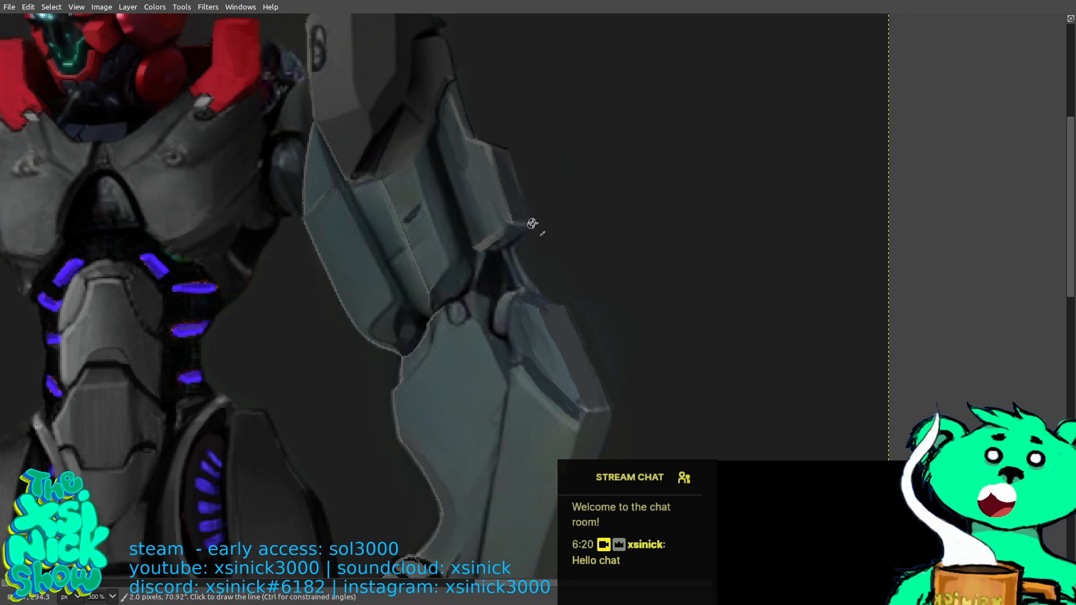
{"action": "key", "text": "shift"}
{"action": "left_click", "coordinate": [508, 149], "text": "shift"}
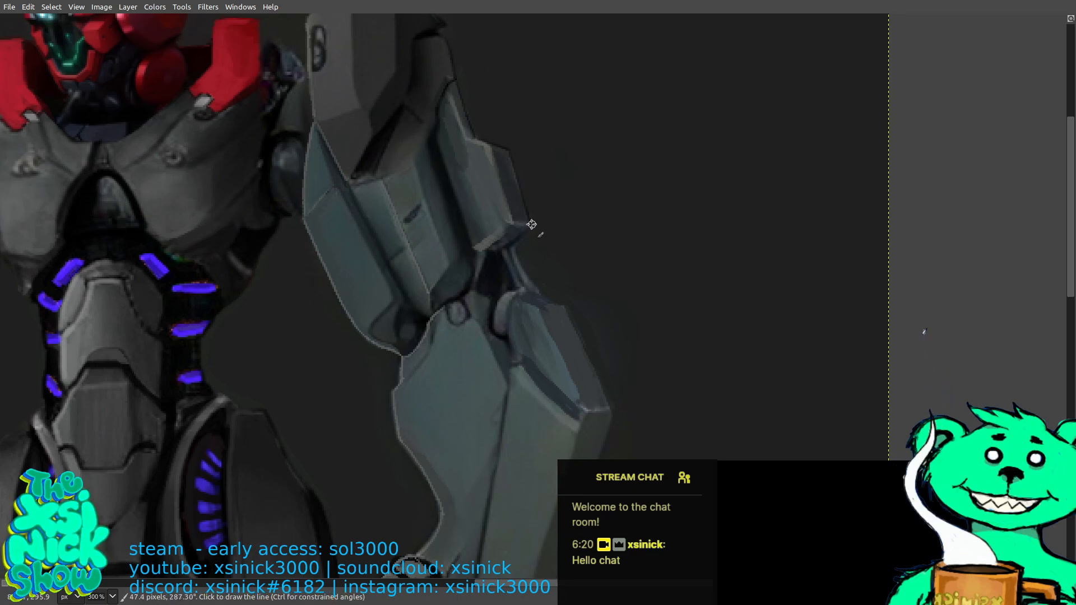
{"action": "left_click", "coordinate": [532, 225], "text": "shift"}
{"action": "left_click", "coordinate": [507, 250], "text": "shift"}
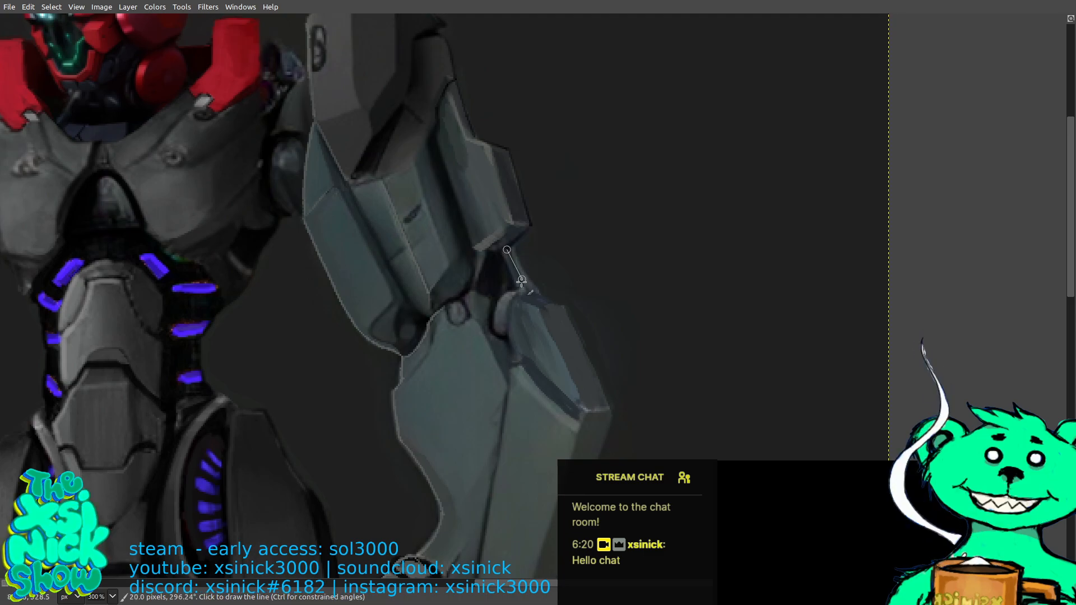
Continue the dark outline along the elbow connector and the elbow plate's outer edge down to the forearm's outer corner.
{"action": "left_click_drag", "start_coordinate": [505, 248], "coordinate": [527, 287]}
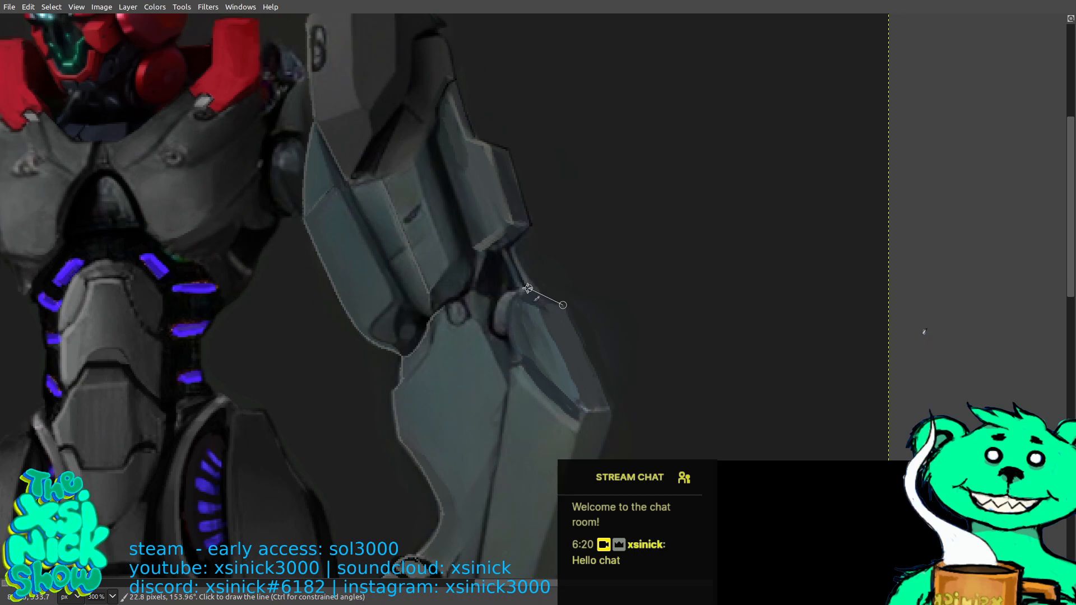
{"action": "left_click", "coordinate": [563, 306], "text": "shift"}
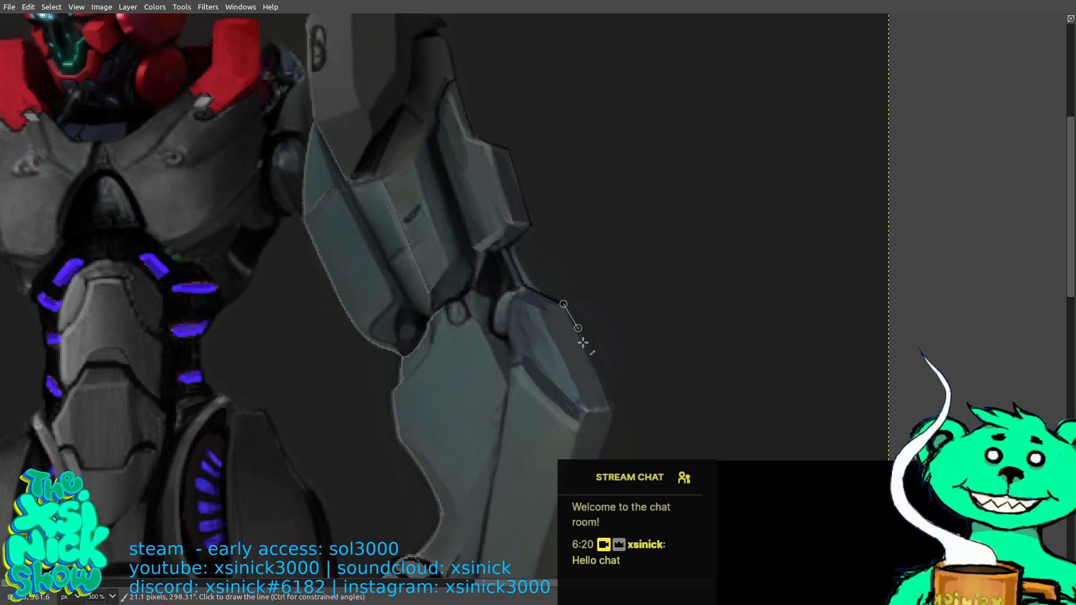
{"action": "left_click", "coordinate": [611, 411], "text": "shift"}
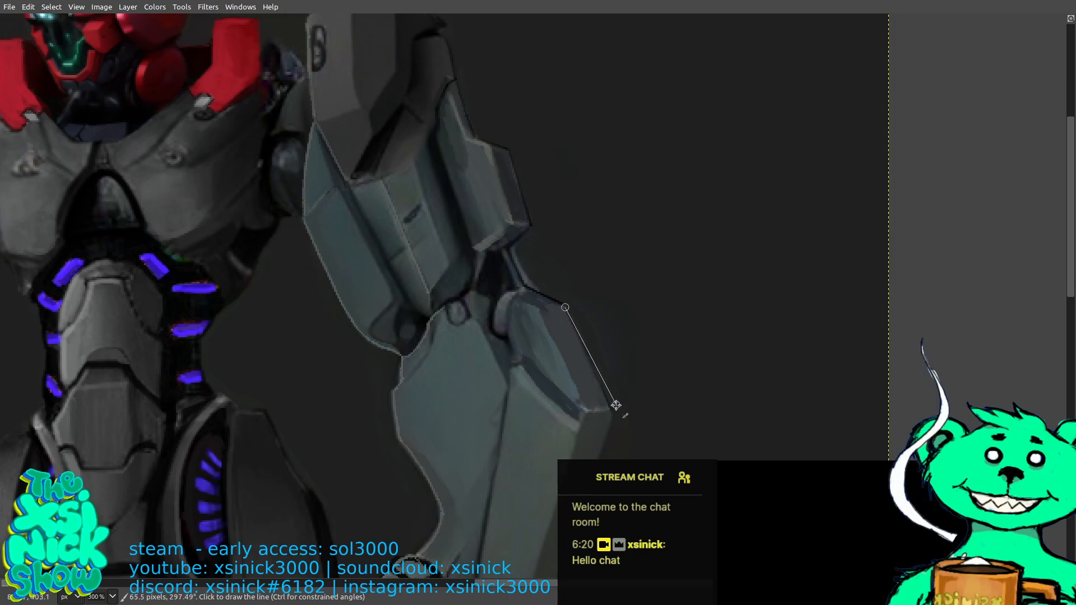
Outline the forearm's outer edge down to the wrist in dark, and thin the arm's dark outline with a smaller brush.
{"action": "scroll", "coordinate": [619, 68], "scroll_direction": "down", "scroll_amount": 5}
{"action": "scroll", "coordinate": [632, 294], "scroll_direction": "up", "scroll_amount": 2}
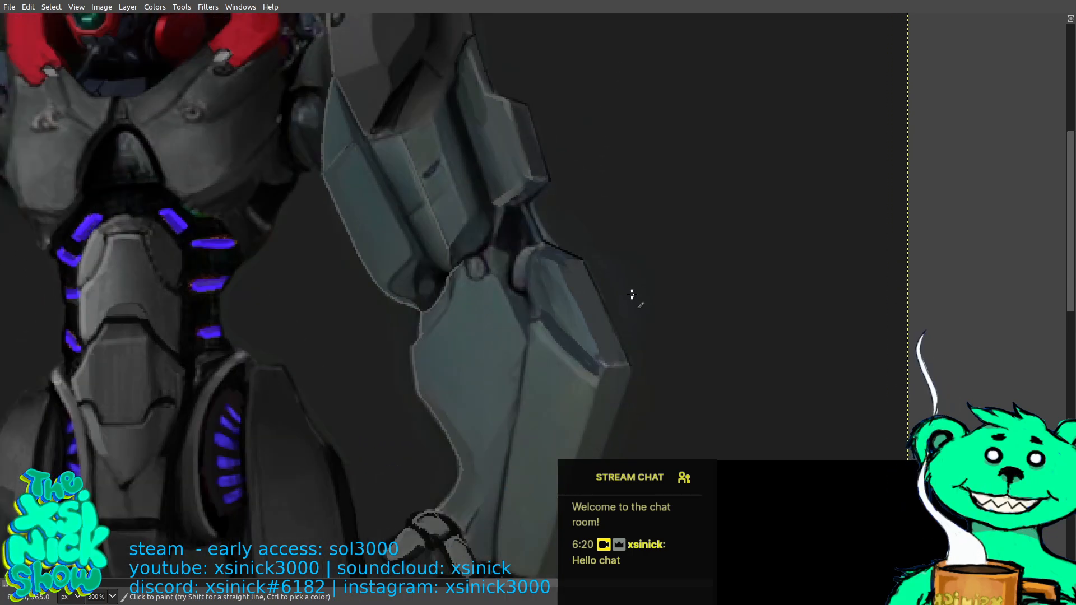
{"action": "scroll", "coordinate": [644, 147], "scroll_direction": "down", "scroll_amount": 2}
{"action": "scroll", "coordinate": [644, 147], "scroll_direction": "left", "scroll_amount": 1}
{"action": "scroll", "coordinate": [644, 147], "scroll_direction": "down", "scroll_amount": 1}
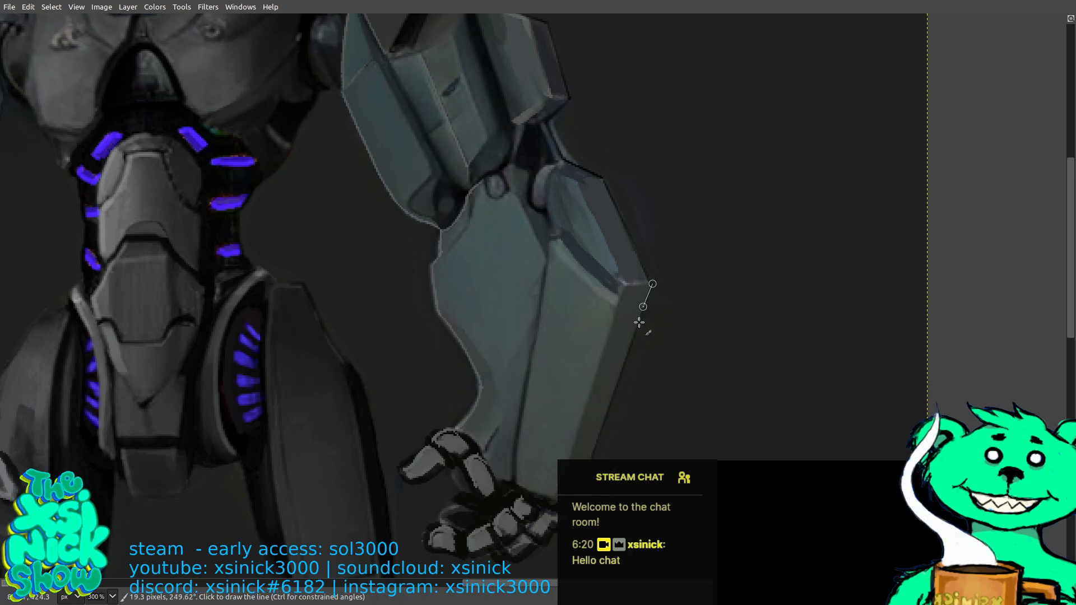
{"action": "left_click", "coordinate": [584, 484], "text": "shift"}
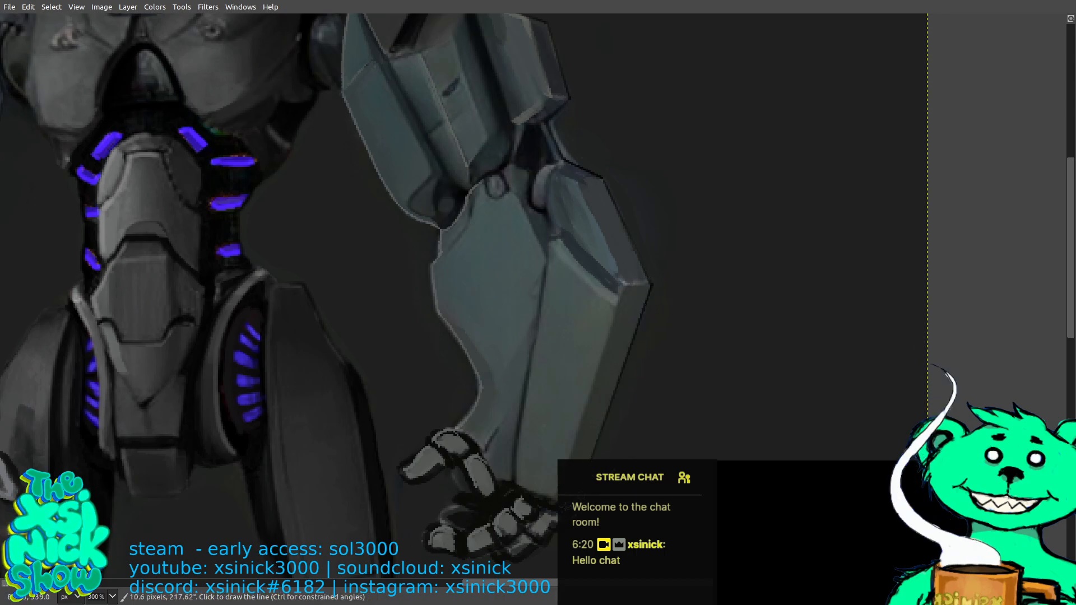
{"action": "left_click", "coordinate": [554, 513], "text": "shift"}
{"action": "scroll", "coordinate": [646, 161], "scroll_direction": "up", "scroll_amount": 4}
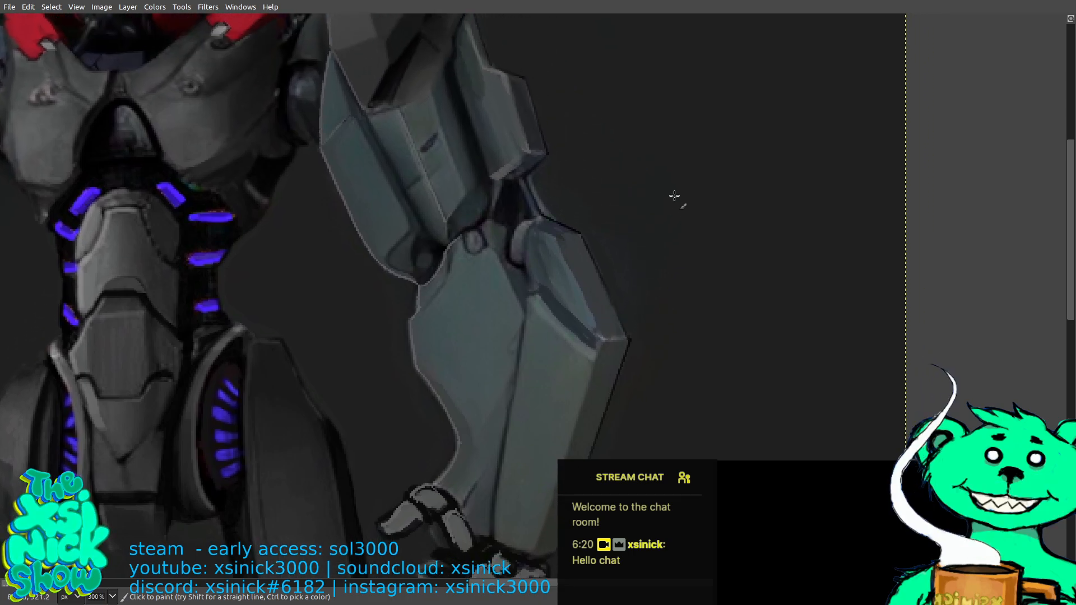
{"action": "key", "text": "bracketleft"}
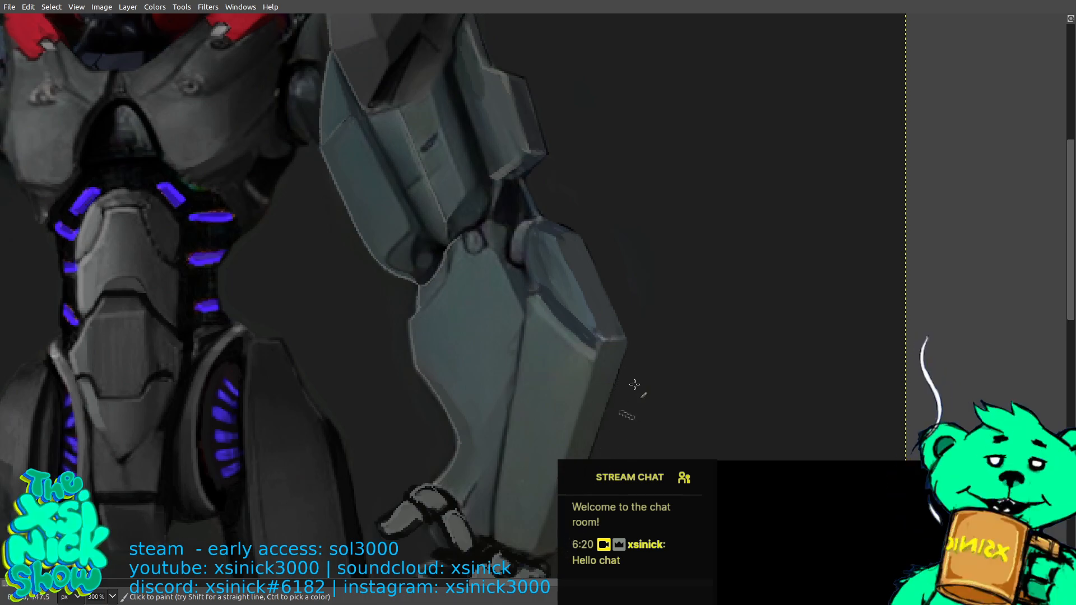
Paint out the stray light patches on the thigh beside the hand on the image's left side.
{"action": "scroll", "coordinate": [641, 305], "scroll_direction": "up", "scroll_amount": 5}
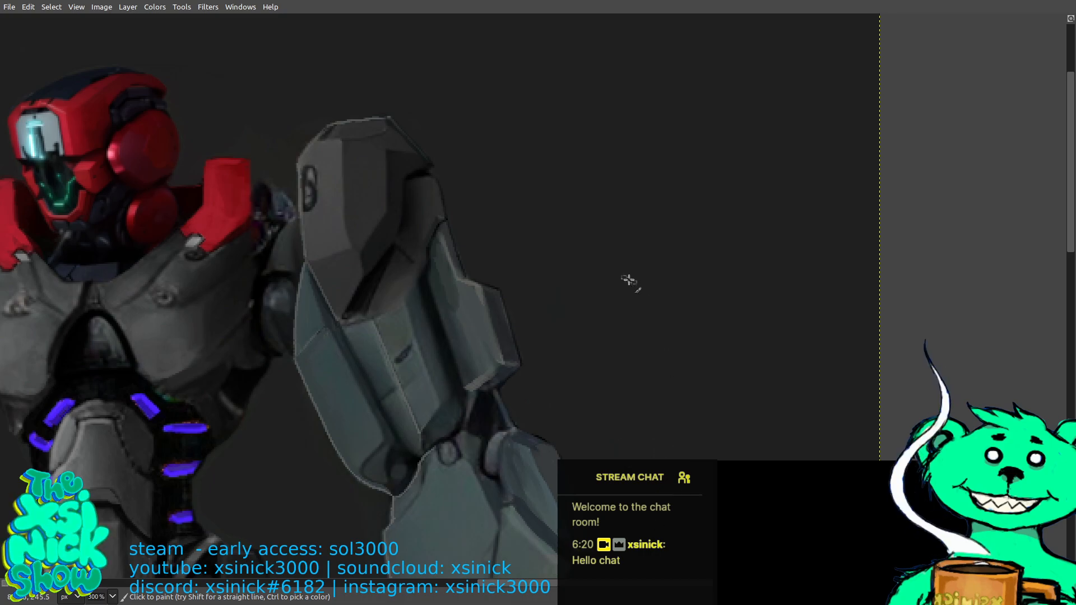
{"action": "scroll", "coordinate": [276, 139], "scroll_direction": "left", "scroll_amount": 5}
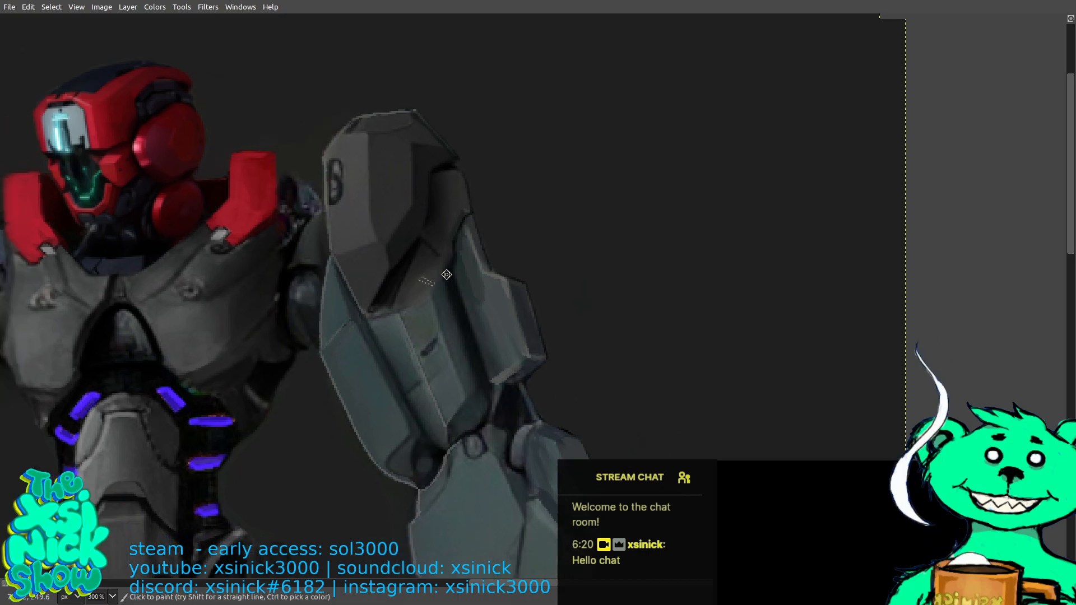
{"action": "scroll", "coordinate": [675, 279], "scroll_direction": "down", "scroll_amount": 5}
{"action": "scroll", "coordinate": [676, 278], "scroll_direction": "down", "scroll_amount": 5}
{"action": "scroll", "coordinate": [676, 279], "scroll_direction": "right", "scroll_amount": 4}
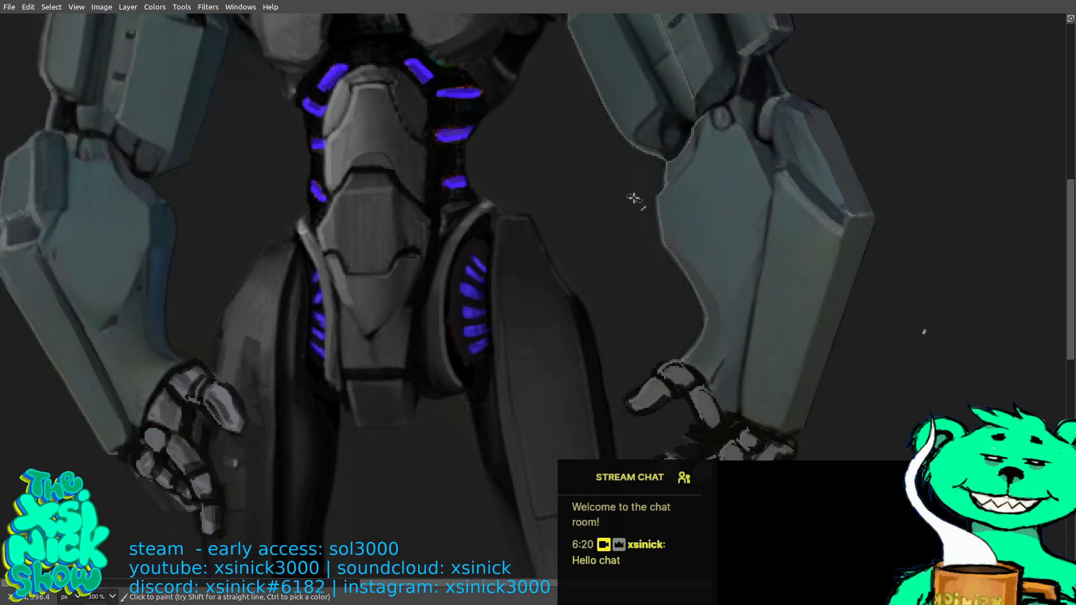
{"action": "scroll", "coordinate": [483, 286], "scroll_direction": "down", "scroll_amount": 2}
{"action": "scroll", "coordinate": [482, 286], "scroll_direction": "down", "scroll_amount": 2}
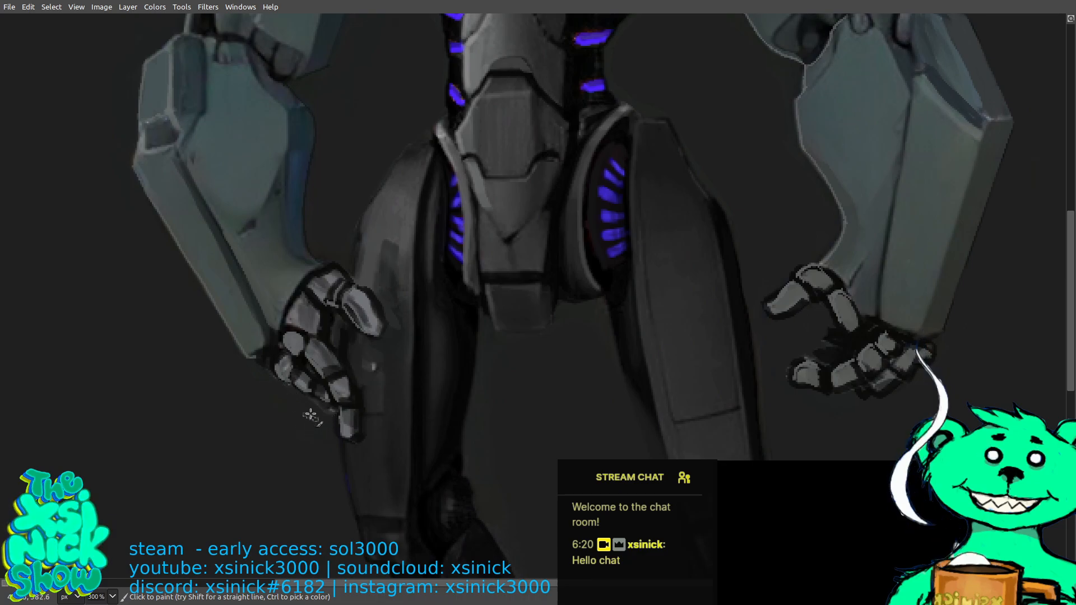
{"action": "scroll", "coordinate": [315, 404], "scroll_direction": "up", "scroll_amount": 3}
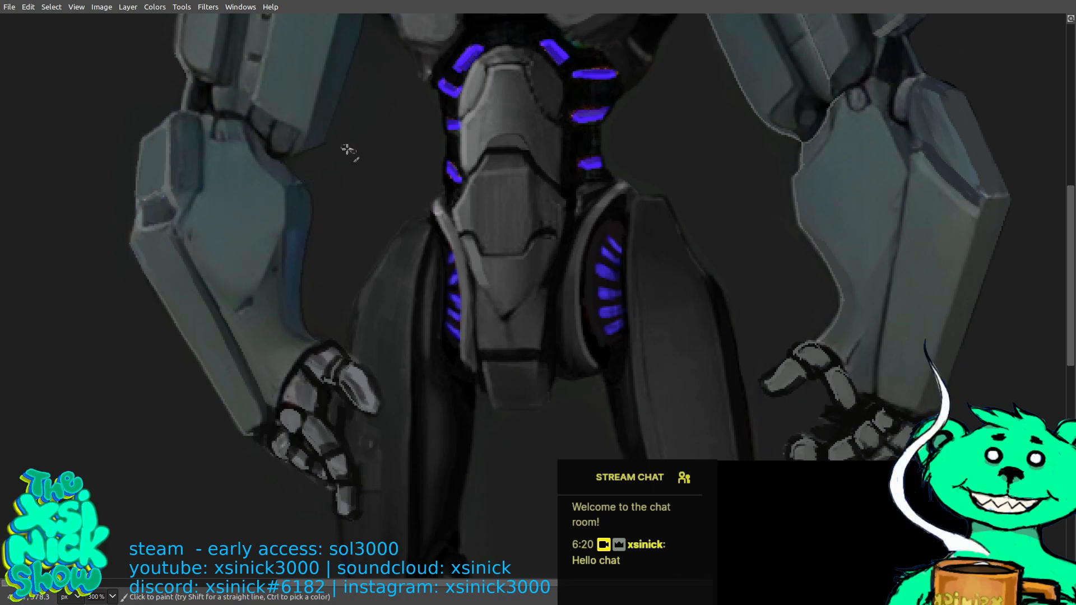
{"action": "scroll", "coordinate": [382, 135], "scroll_direction": "up", "scroll_amount": 3}
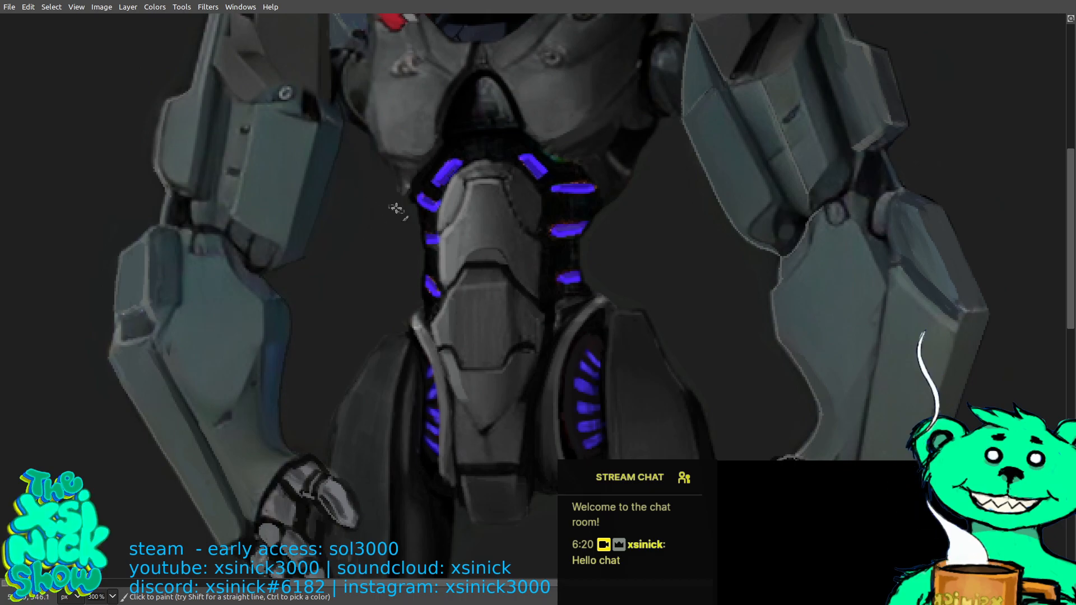
{"action": "scroll", "coordinate": [393, 315], "scroll_direction": "down", "scroll_amount": 5}
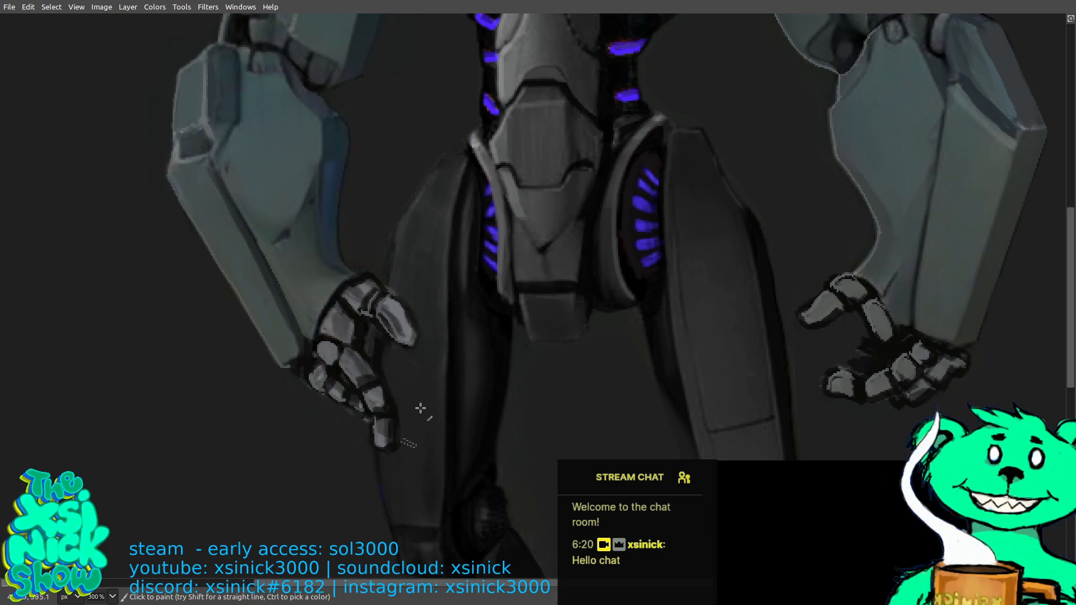
{"action": "left_click_drag", "start_coordinate": [559, 133], "coordinate": [548, 131]}
Export the image as E2B_3.png in the final folder, replacing the existing file and keeping the PNG options as set.
{"action": "scroll", "coordinate": [661, 337], "scroll_direction": "up", "scroll_amount": 5}
{"action": "scroll", "coordinate": [661, 337], "scroll_direction": "right", "scroll_amount": 4}
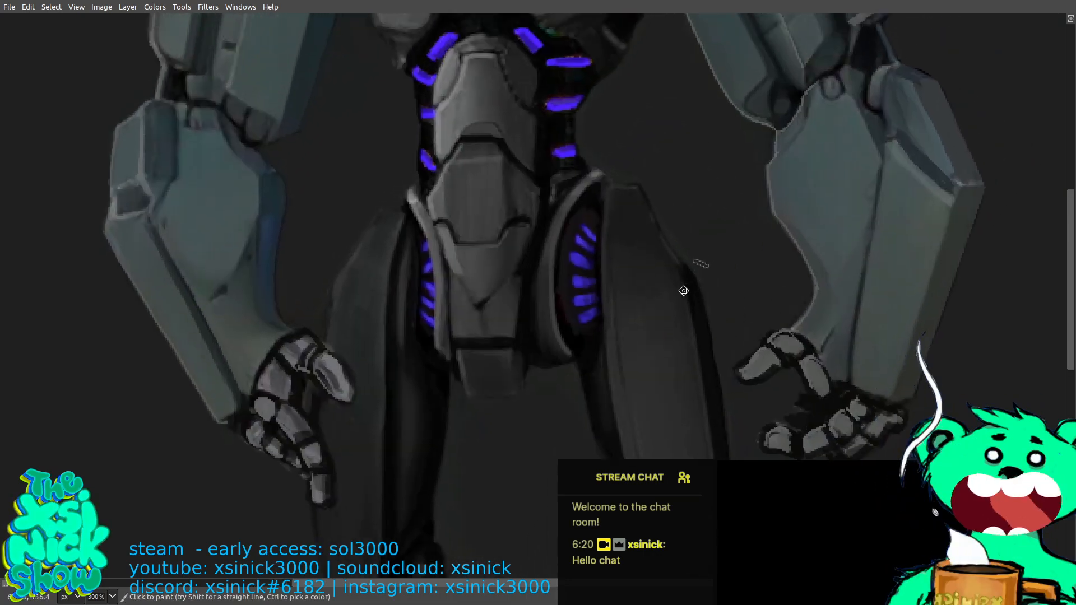
{"action": "scroll", "coordinate": [763, 240], "scroll_direction": "down", "scroll_amount": 3}
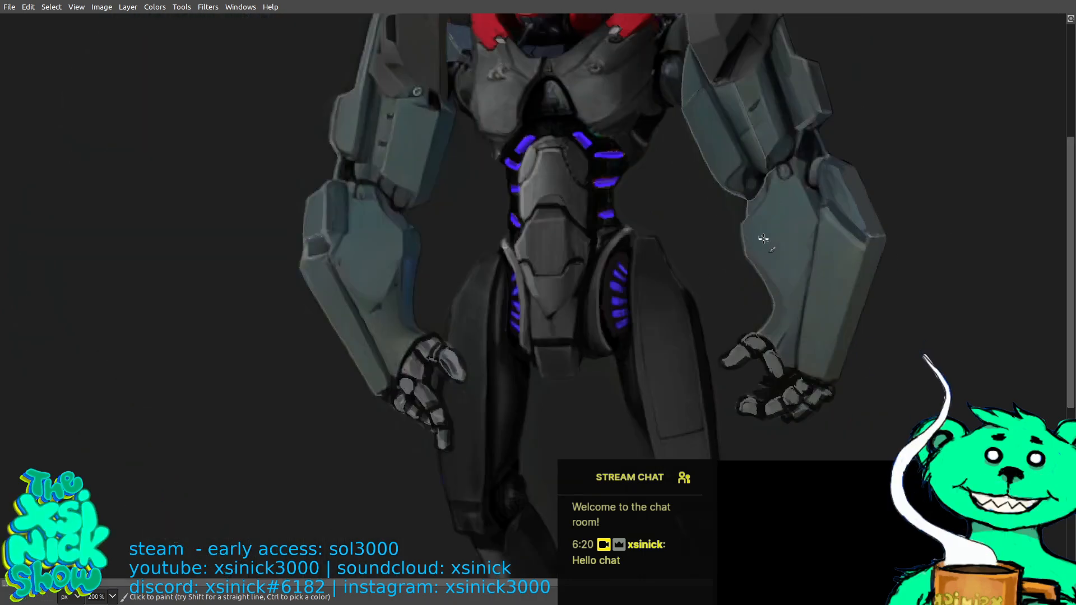
{"action": "scroll", "coordinate": [763, 240], "scroll_direction": "right", "scroll_amount": 3}
{"action": "scroll", "coordinate": [763, 239], "scroll_direction": "up", "scroll_amount": 2}
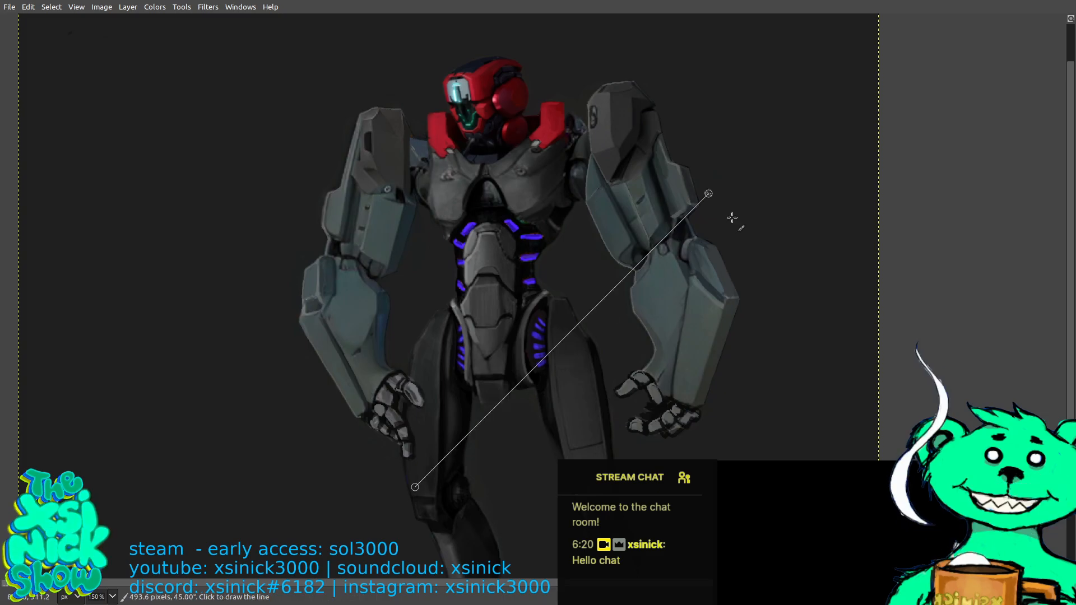
{"action": "key", "text": "ctrl+shift+e"}
{"action": "key", "text": "Return"}
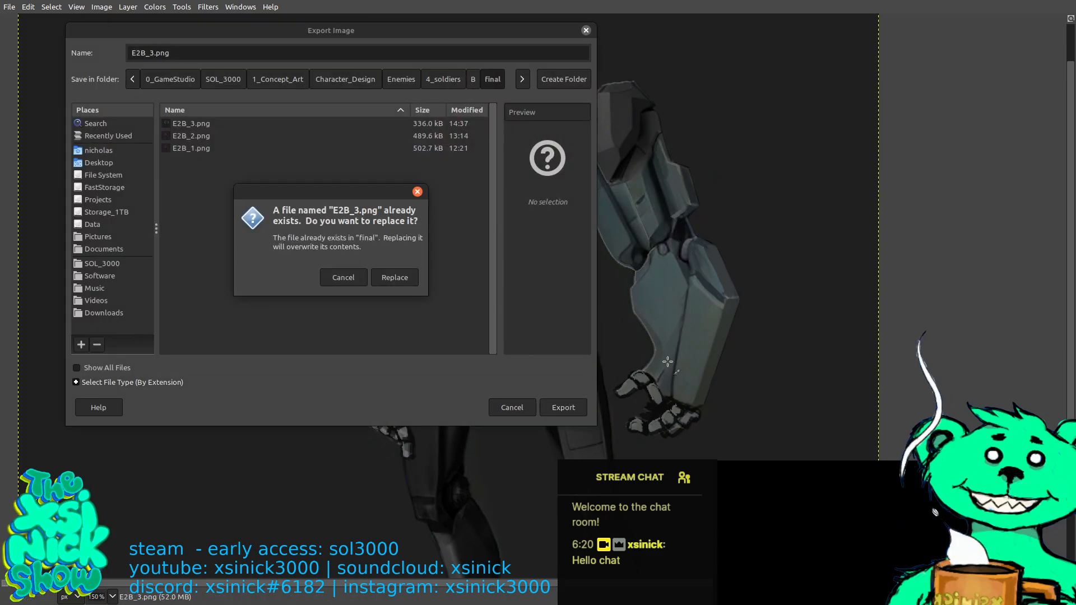
{"action": "left_click", "coordinate": [395, 278]}
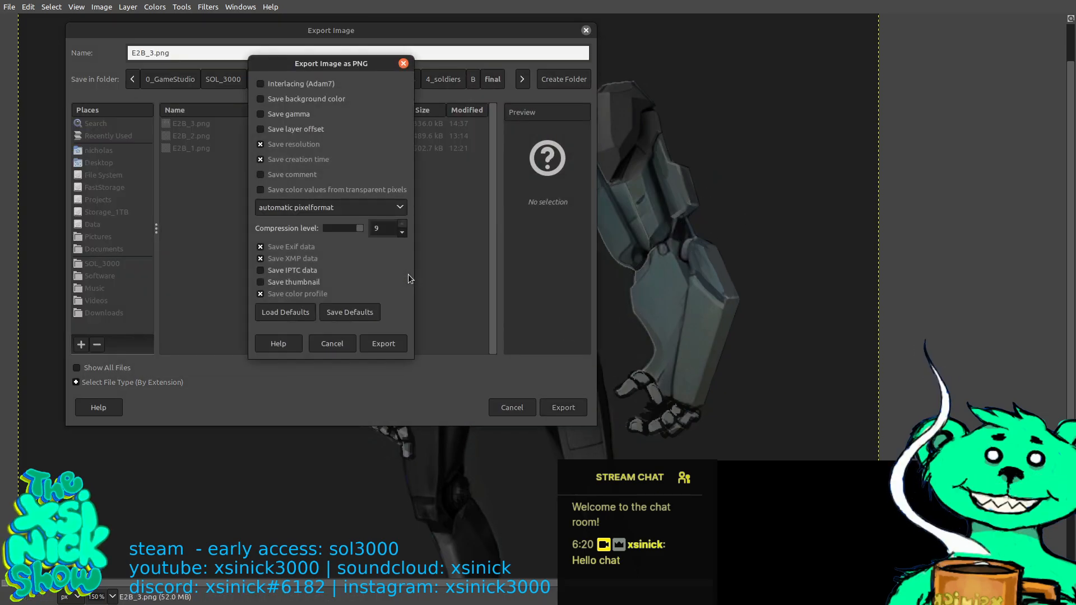
{"action": "left_click", "coordinate": [383, 343]}
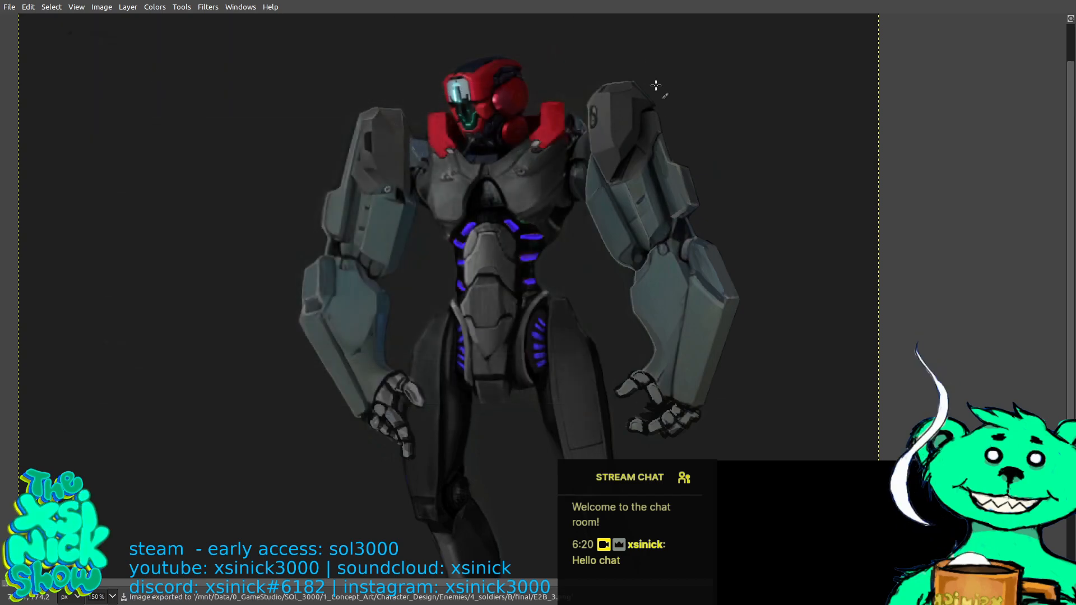
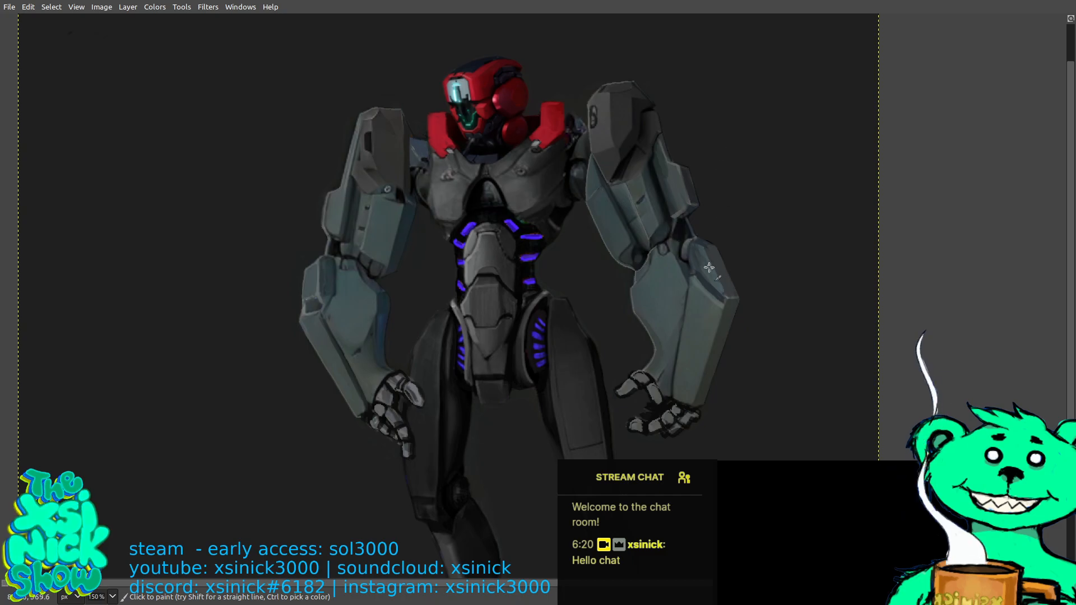
Set the brush size to 5 and fill the slot on the image's right shoulder armour as a plain dark recess.
{"action": "scroll", "coordinate": [709, 268], "scroll_direction": "up", "scroll_amount": 2}
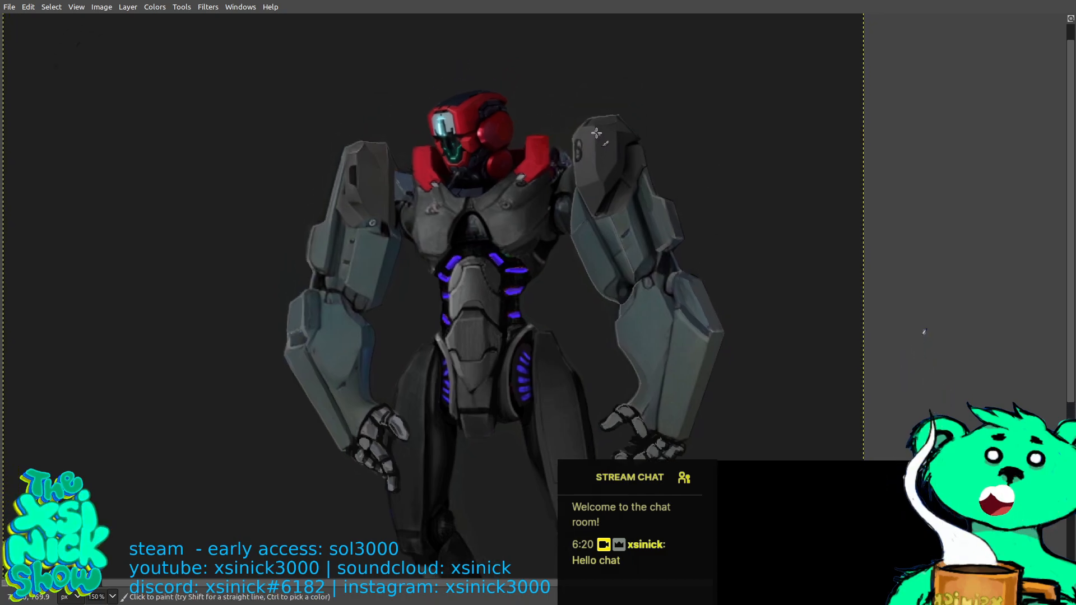
{"action": "key", "text": "shift"}
{"action": "scroll", "coordinate": [600, 132], "scroll_direction": "up", "scroll_amount": 2, "text": "ctrl"}
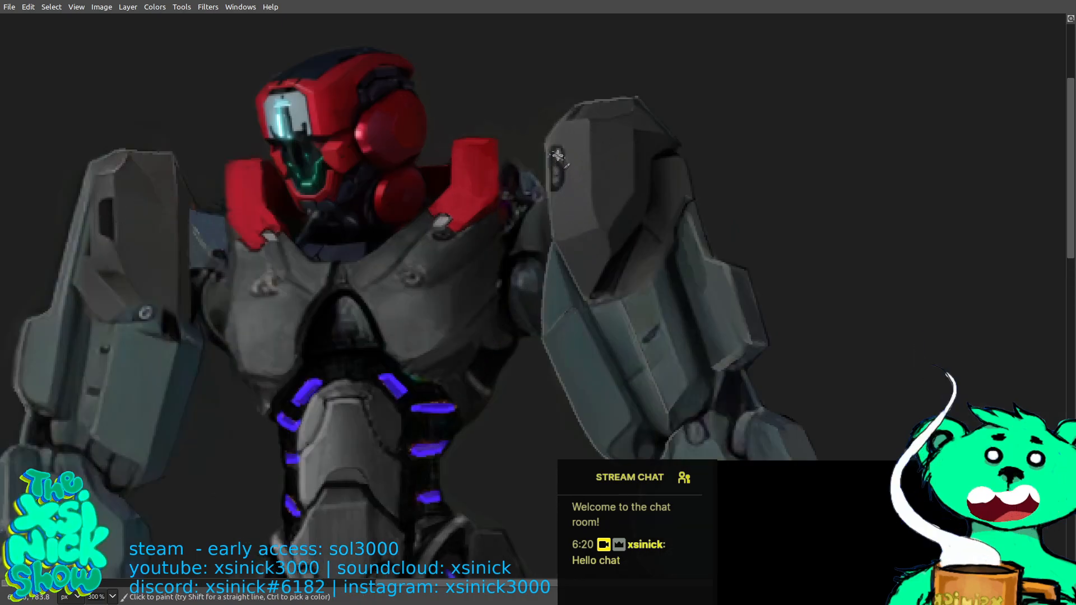
{"action": "key", "text": "bracketright"}
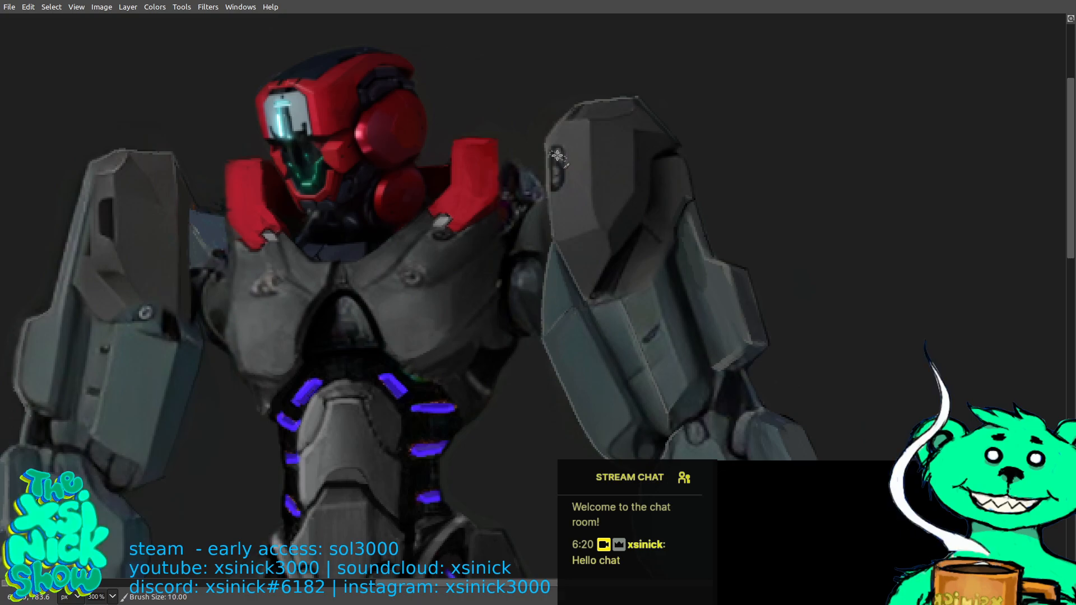
{"action": "key", "text": "bracketleft"}
{"action": "key", "text": "bracketleft"}
{"action": "key", "text": "bracketleft"}
{"action": "key", "text": "bracketleft"}
{"action": "key", "text": "bracketleft"}
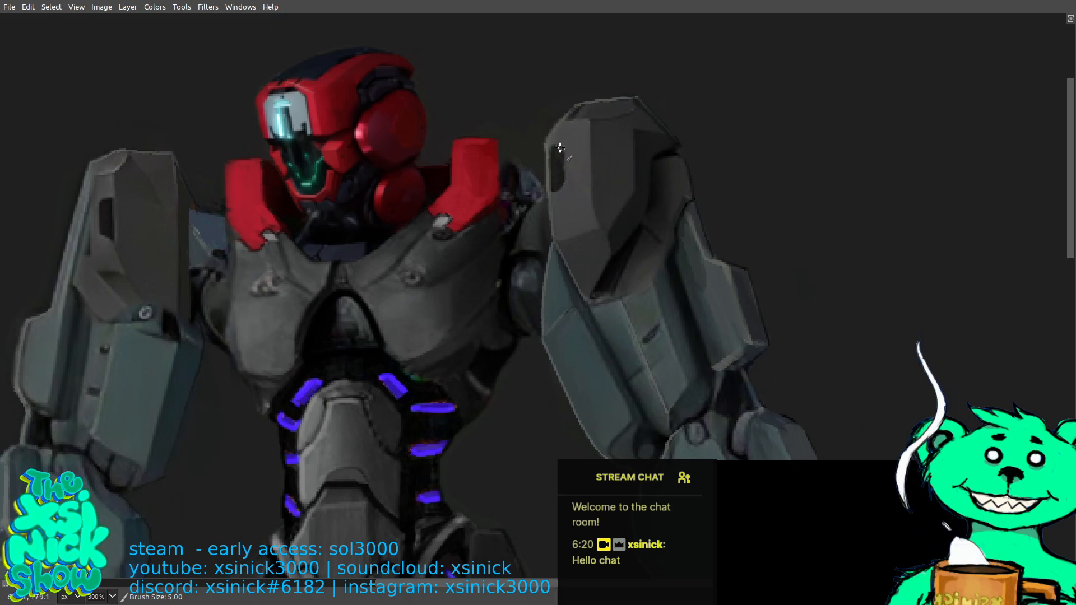
{"action": "left_click_drag", "start_coordinate": [635, 156], "coordinate": [655, 154]}
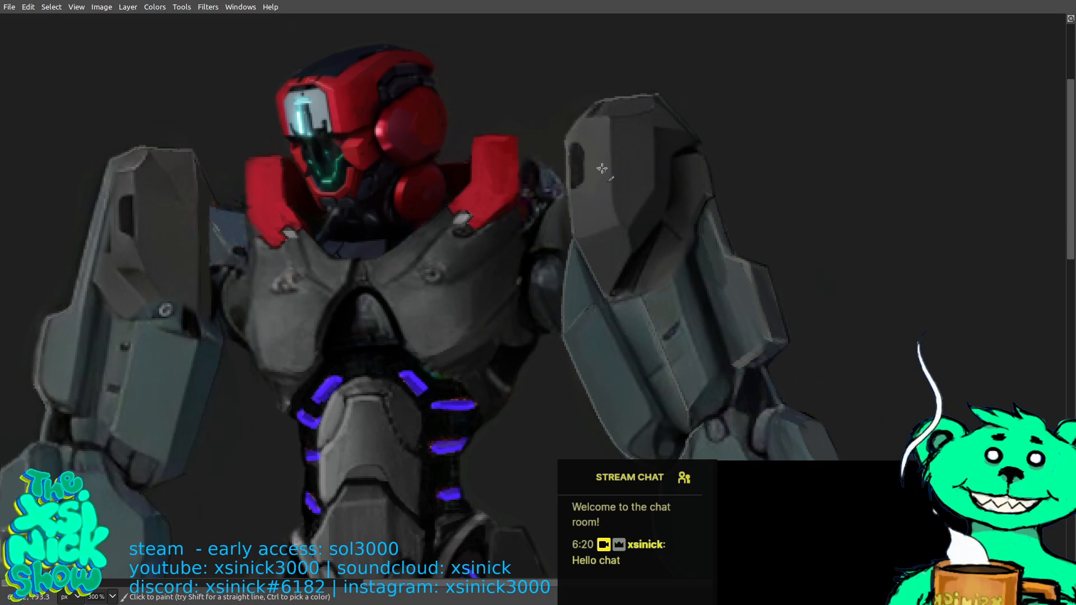
Paint out the round bolt at the lower corner of the shoulder armour on the image's left side.
{"action": "left_click_drag", "start_coordinate": [605, 166], "coordinate": [684, 134]}
{"action": "left_click_drag", "start_coordinate": [798, 322], "coordinate": [815, 261]}
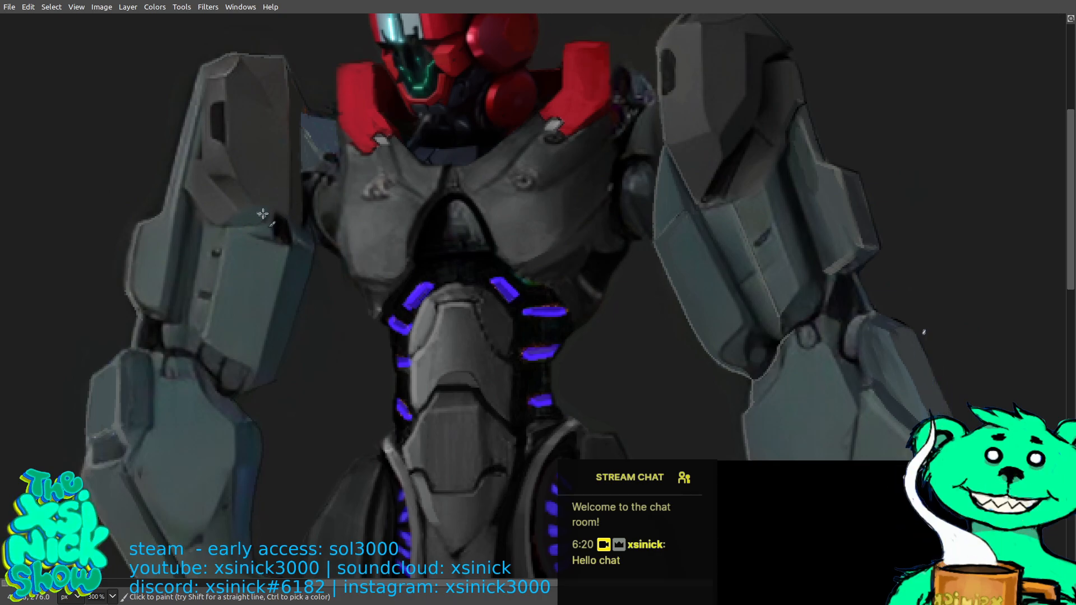
{"action": "left_click_drag", "start_coordinate": [267, 204], "coordinate": [339, 239]}
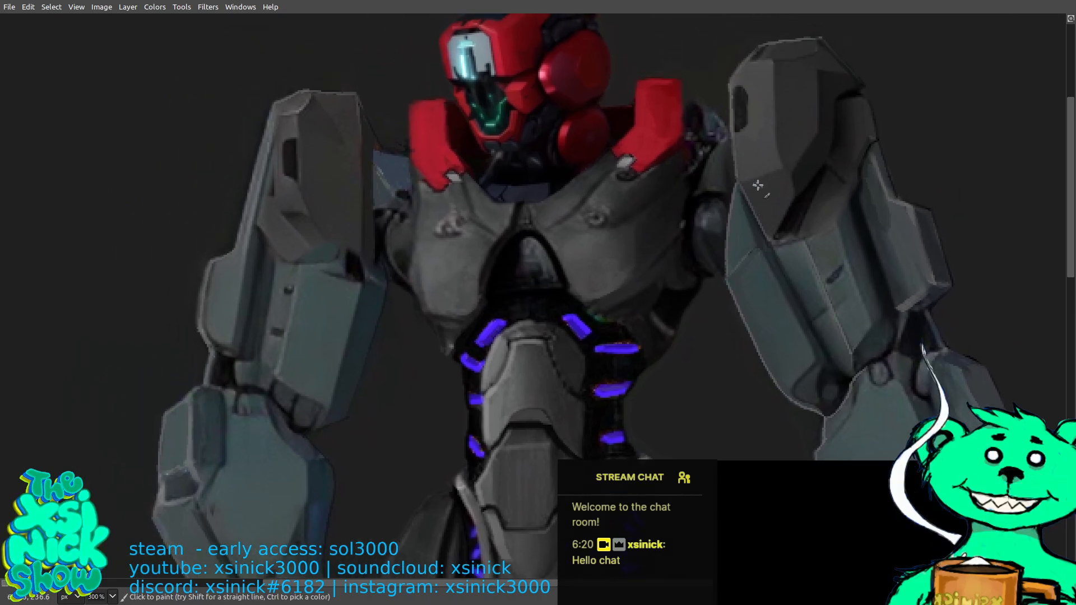
{"action": "key", "text": "ctrl"}
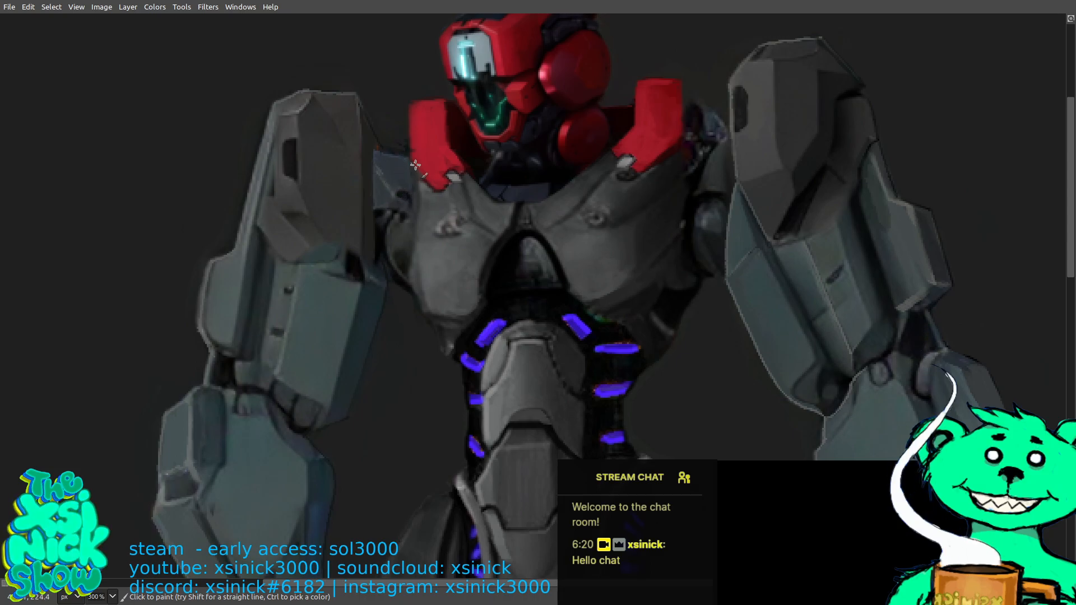
{"action": "scroll", "coordinate": [718, 208], "scroll_direction": "up", "scroll_amount": 1}
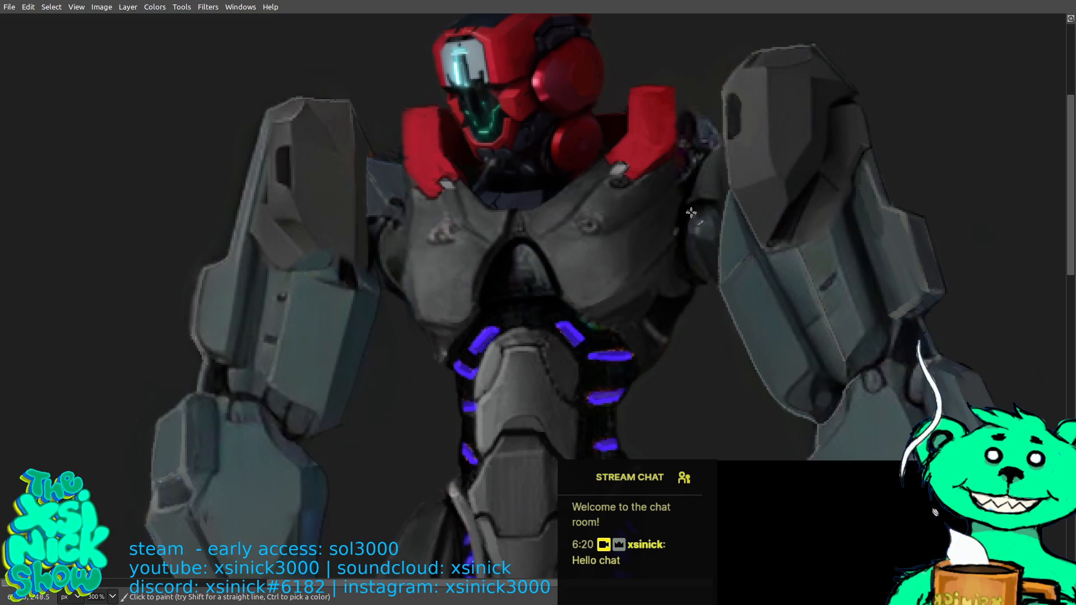
{"action": "scroll", "coordinate": [691, 213], "scroll_direction": "right", "scroll_amount": 5}
{"action": "scroll", "coordinate": [691, 212], "scroll_direction": "up", "scroll_amount": 1}
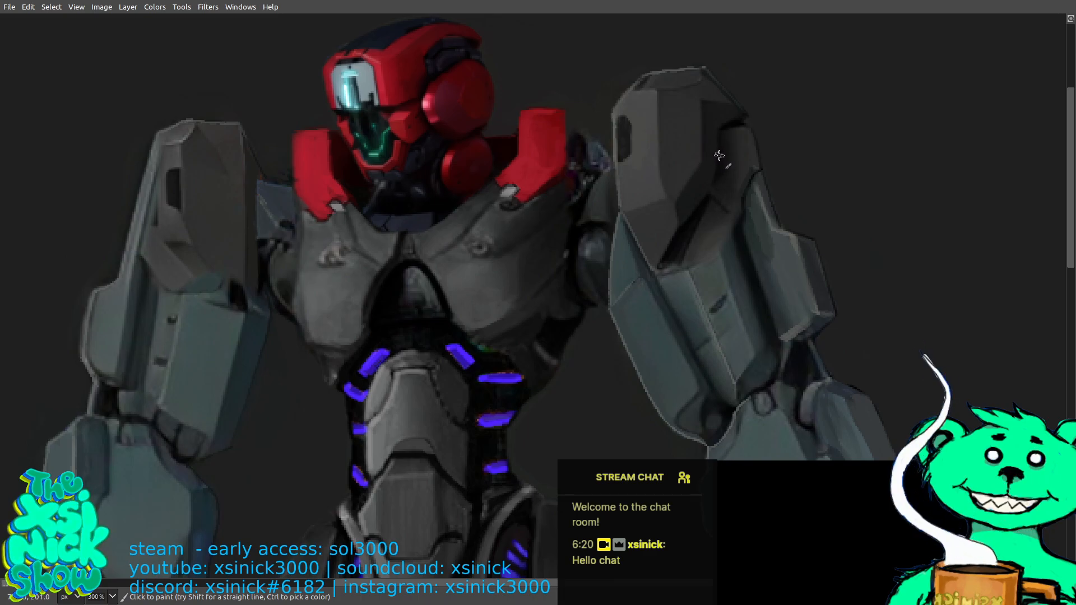
Start a Free Select outline at the wrist of the arm on the image's right and trace up the forearm's outer edge to its widest corner.
{"action": "key", "text": "Tab"}
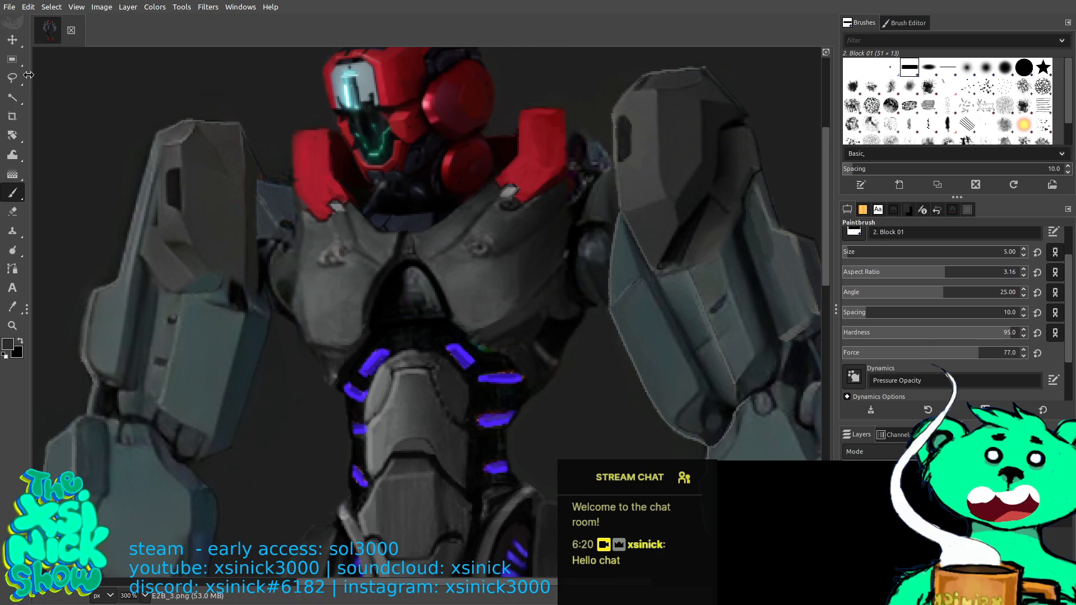
{"action": "key", "text": "f"}
{"action": "key", "text": "Tab"}
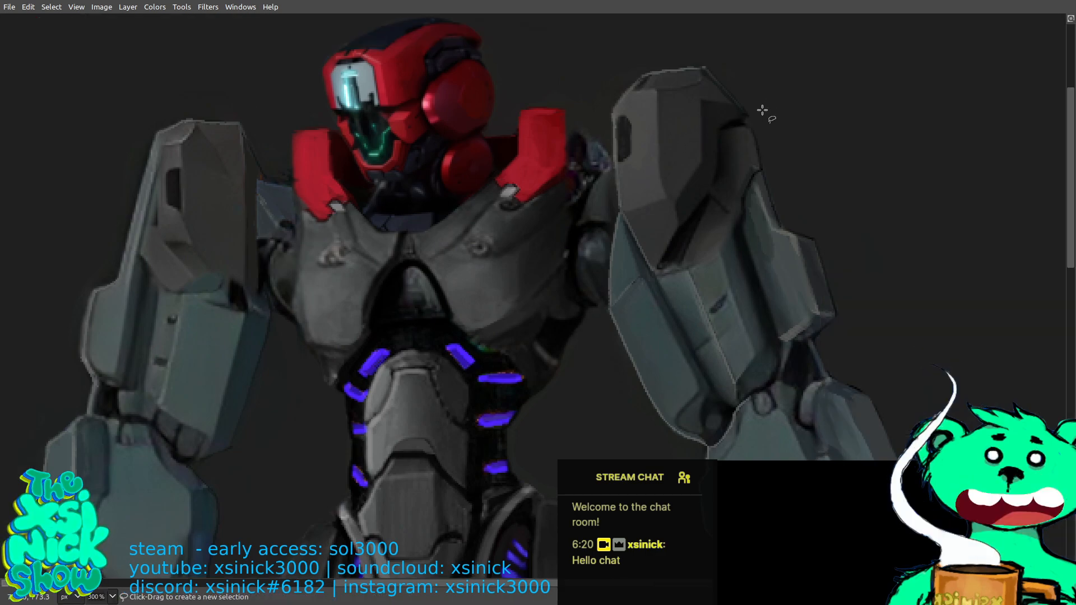
{"action": "left_click_drag", "start_coordinate": [774, 102], "coordinate": [749, 129]}
{"action": "scroll", "coordinate": [749, 129], "scroll_direction": "down", "scroll_amount": 10}
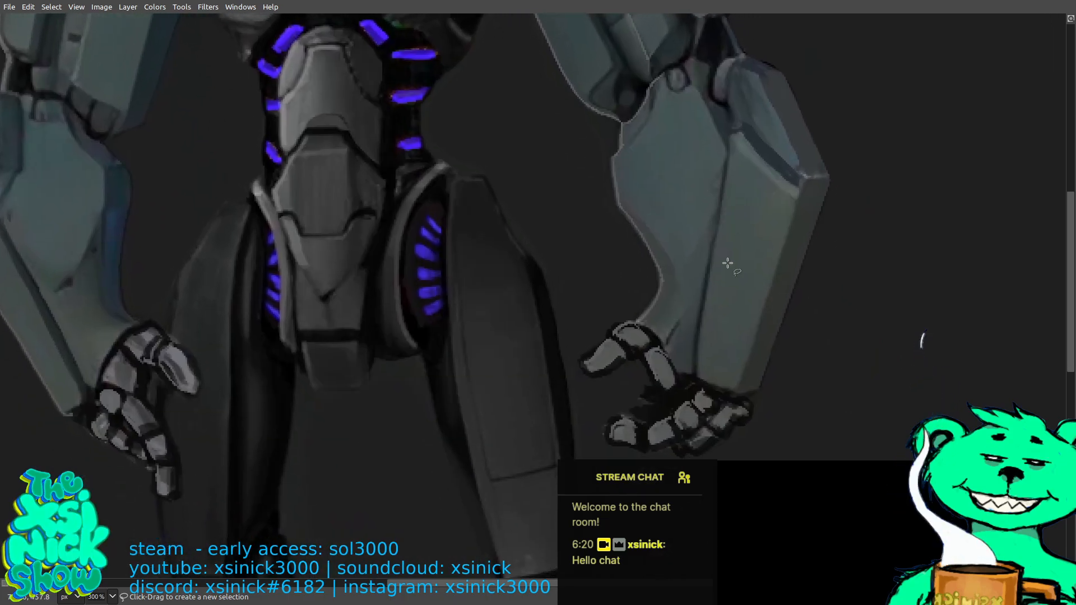
{"action": "scroll", "coordinate": [746, 364], "scroll_direction": "right", "scroll_amount": 2}
{"action": "scroll", "coordinate": [734, 343], "scroll_direction": "up", "scroll_amount": 1}
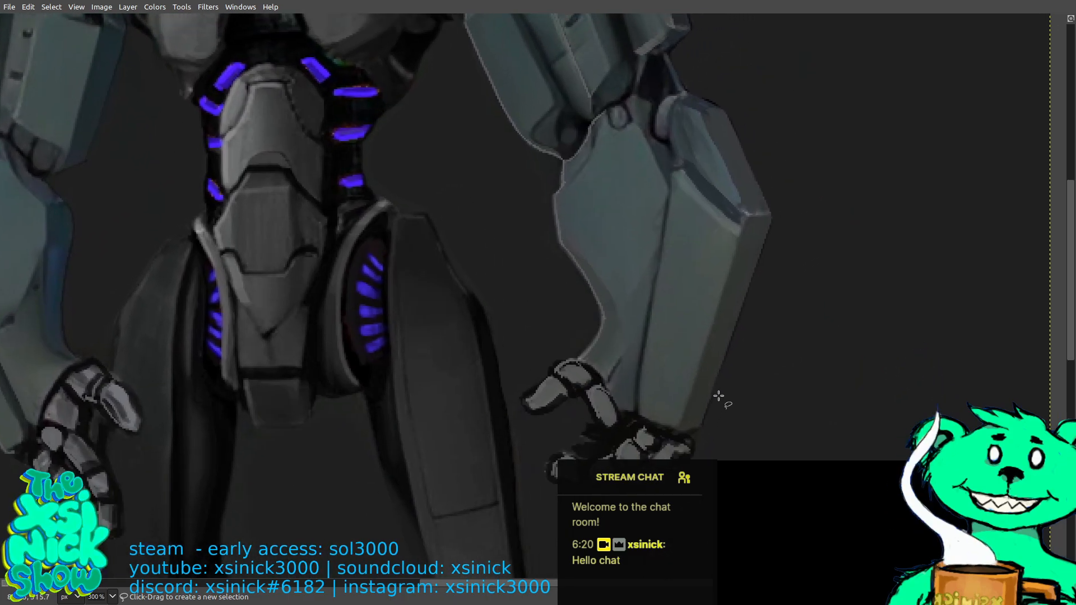
{"action": "key", "text": "plus"}
{"action": "key", "text": "plus"}
{"action": "scroll", "coordinate": [735, 378], "scroll_direction": "right", "scroll_amount": 2}
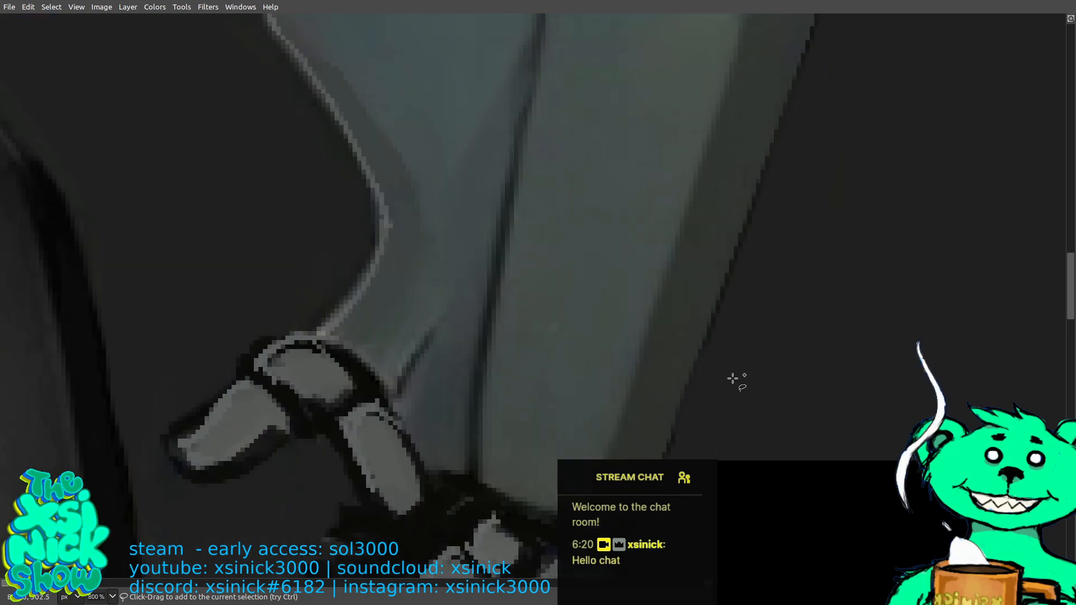
{"action": "key", "text": "plus"}
{"action": "left_click", "coordinate": [611, 376]}
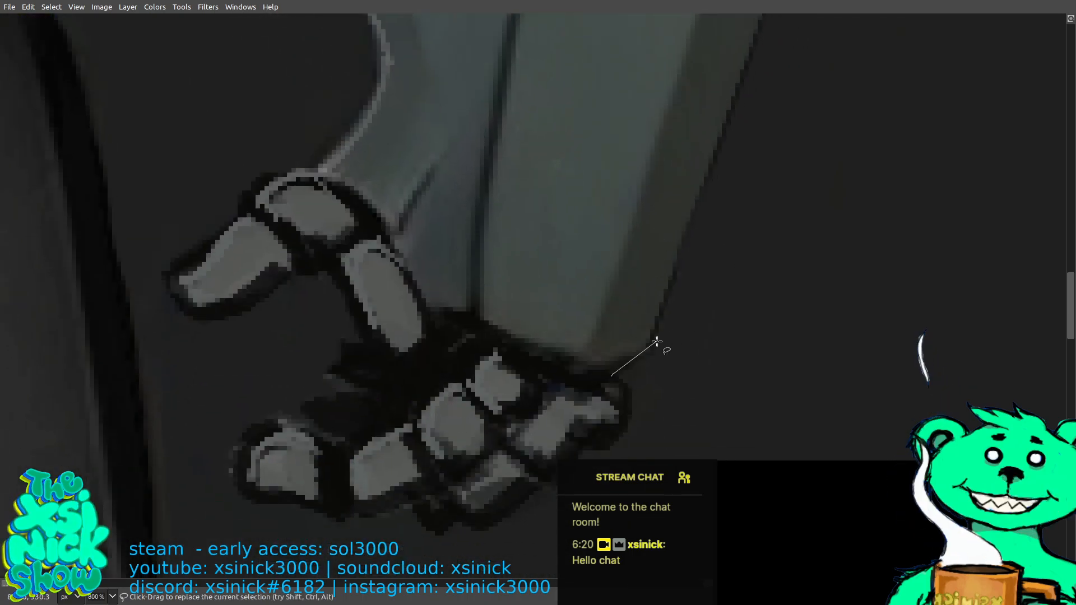
{"action": "left_click", "coordinate": [653, 347]}
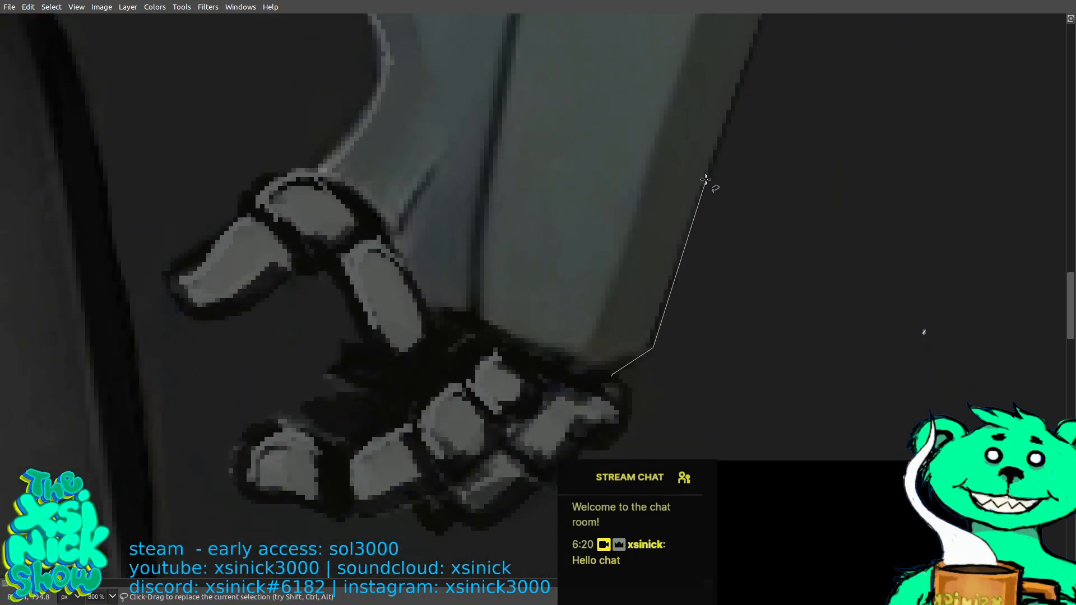
{"action": "scroll", "coordinate": [703, 185], "scroll_direction": "up", "scroll_amount": 5}
{"action": "scroll", "coordinate": [703, 185], "scroll_direction": "right", "scroll_amount": 2}
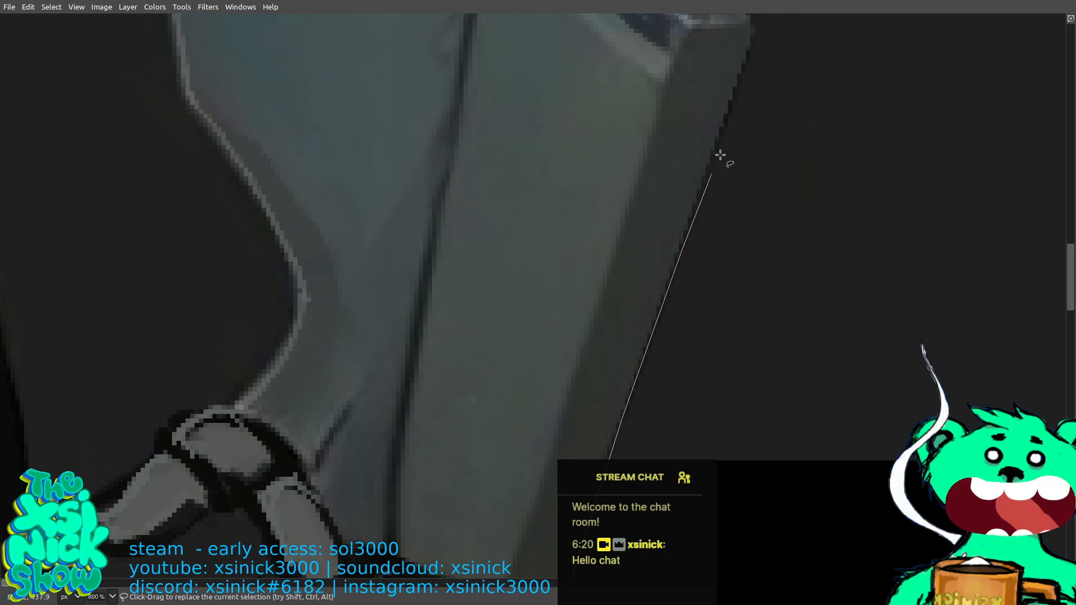
{"action": "scroll", "coordinate": [720, 158], "scroll_direction": "up", "scroll_amount": 4}
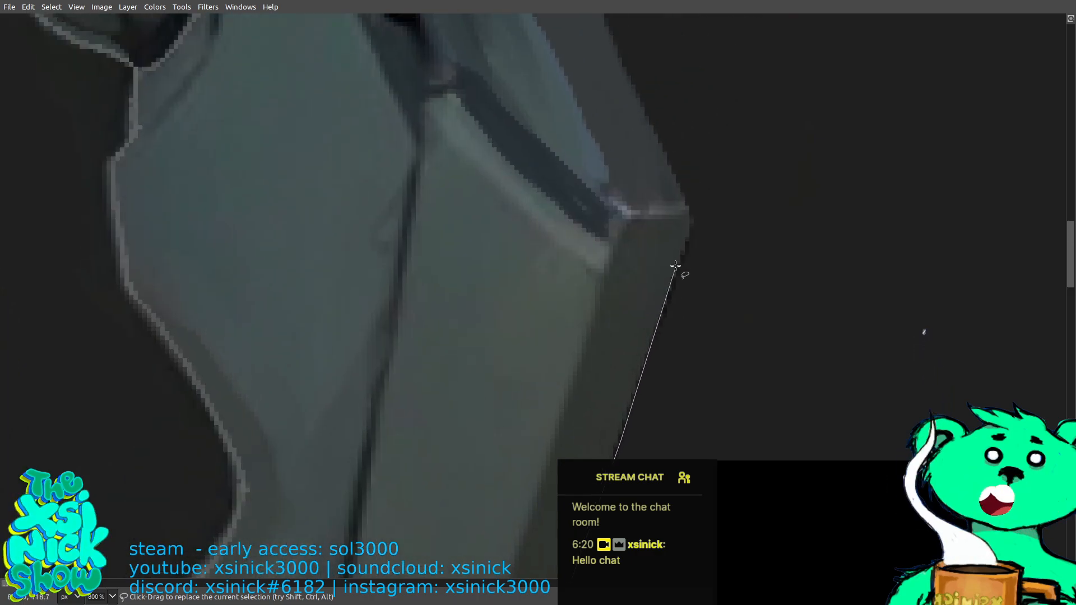
{"action": "left_click", "coordinate": [696, 218]}
Continue the selection outline over the top of the forearm and around the elbow joint to the upper-arm plate's lower outer corner.
{"action": "scroll", "coordinate": [695, 280], "scroll_direction": "up", "scroll_amount": 5}
{"action": "scroll", "coordinate": [695, 281], "scroll_direction": "left", "scroll_amount": 1}
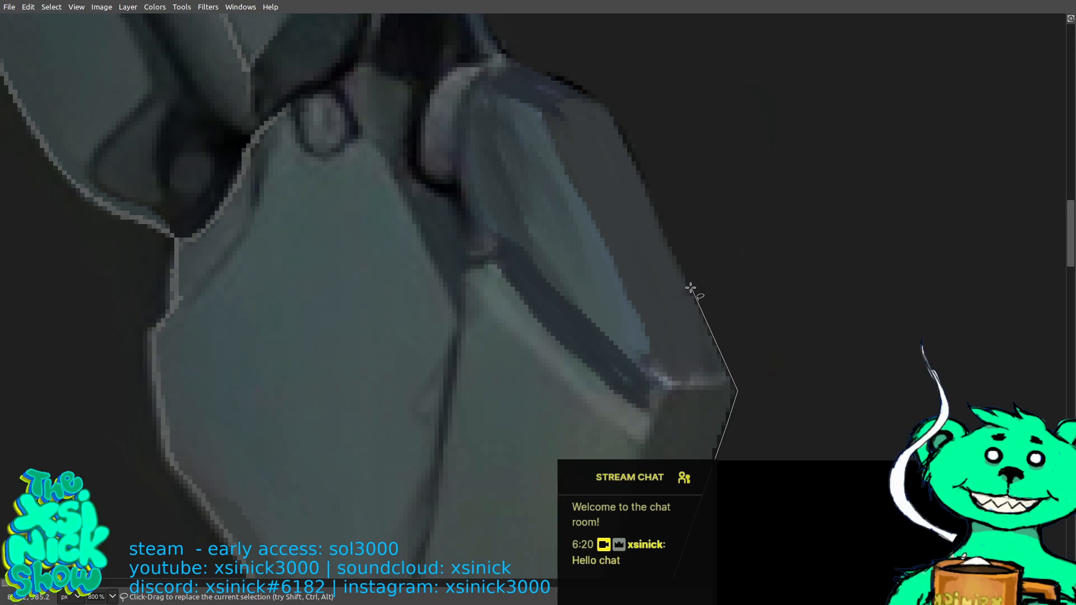
{"action": "left_click", "coordinate": [608, 104]}
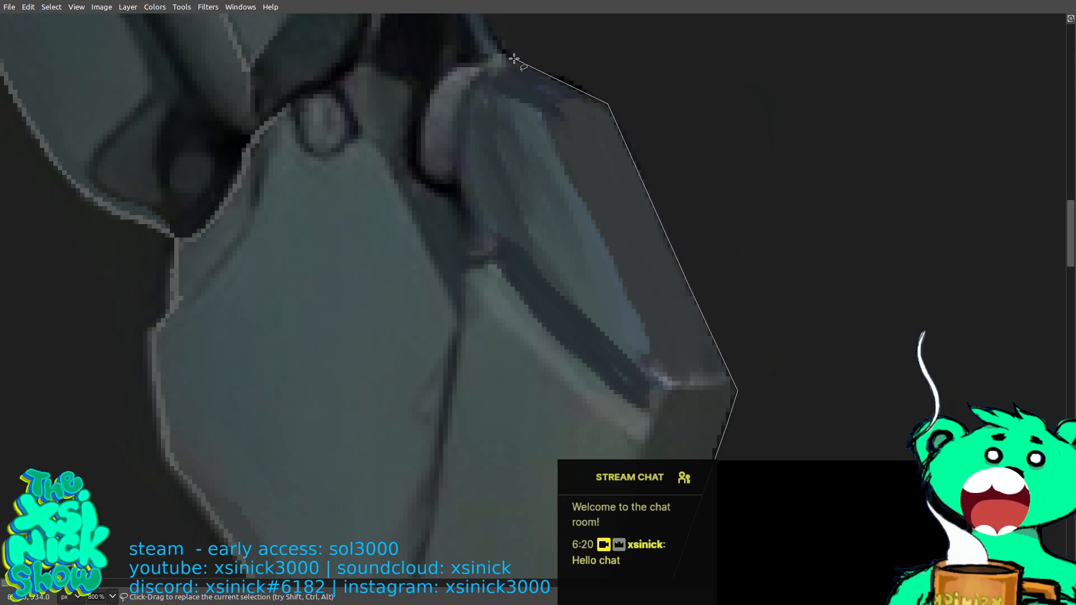
{"action": "scroll", "coordinate": [532, 73], "scroll_direction": "up", "scroll_amount": 3}
{"action": "scroll", "coordinate": [532, 74], "scroll_direction": "left", "scroll_amount": 2}
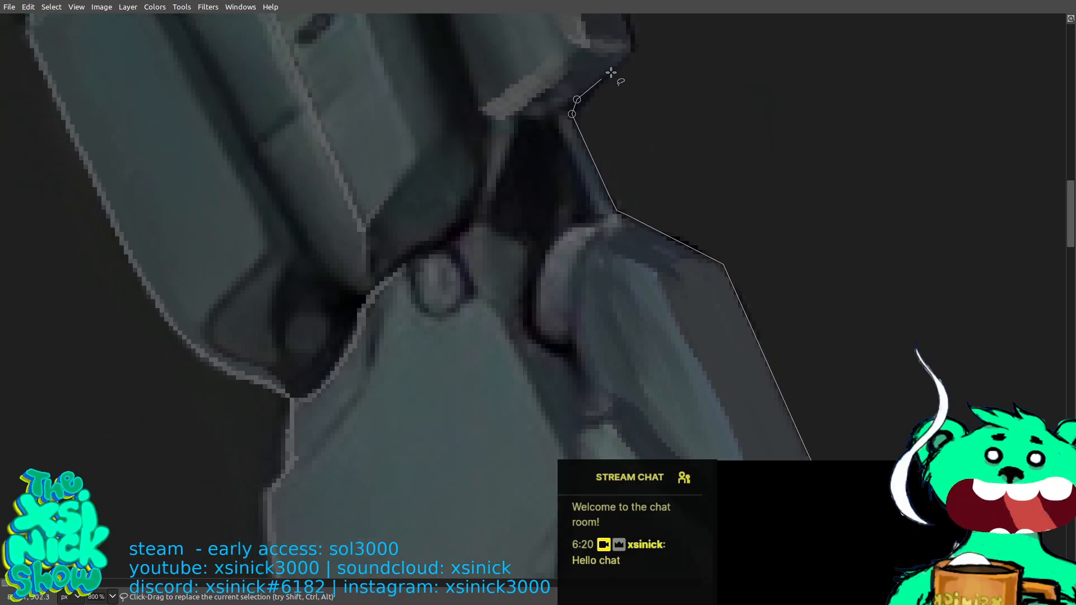
{"action": "left_click", "coordinate": [637, 50]}
Trace the selection outline up the outer edge of the upper-arm plates to the base of the shoulder armour.
{"action": "scroll", "coordinate": [636, 50], "scroll_direction": "up", "scroll_amount": 4}
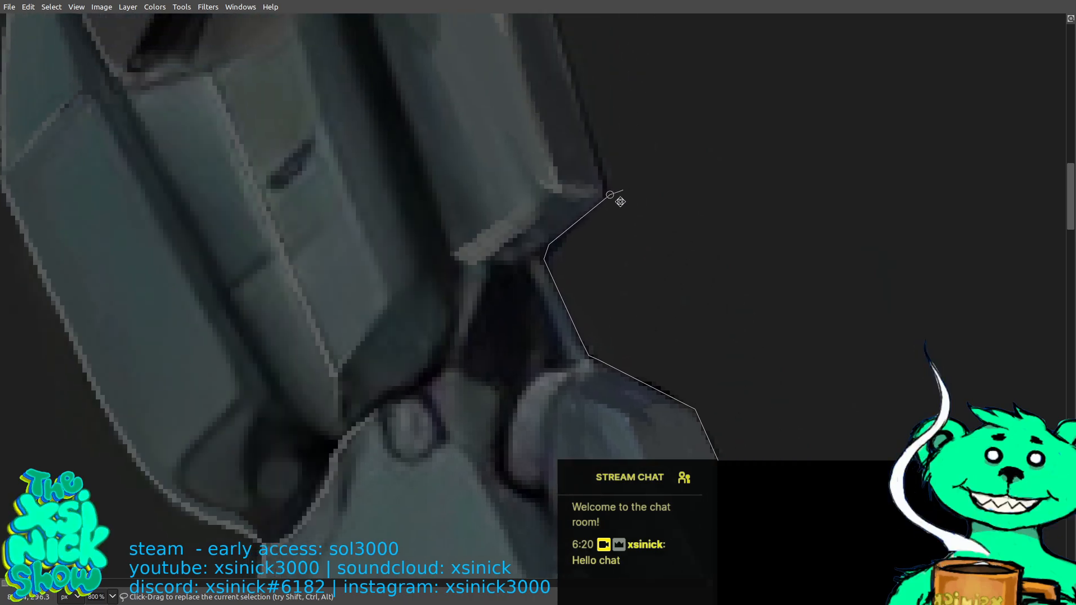
{"action": "scroll", "coordinate": [637, 50], "scroll_direction": "right", "scroll_amount": 1}
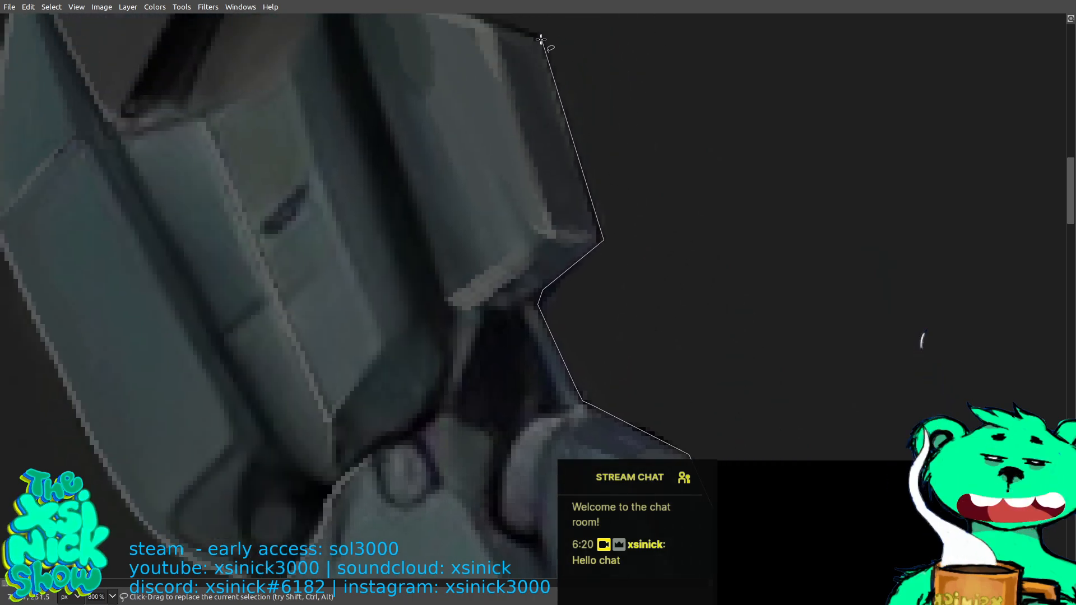
{"action": "left_click", "coordinate": [541, 37]}
{"action": "scroll", "coordinate": [541, 37], "scroll_direction": "up", "scroll_amount": 4}
{"action": "scroll", "coordinate": [540, 37], "scroll_direction": "left", "scroll_amount": 3}
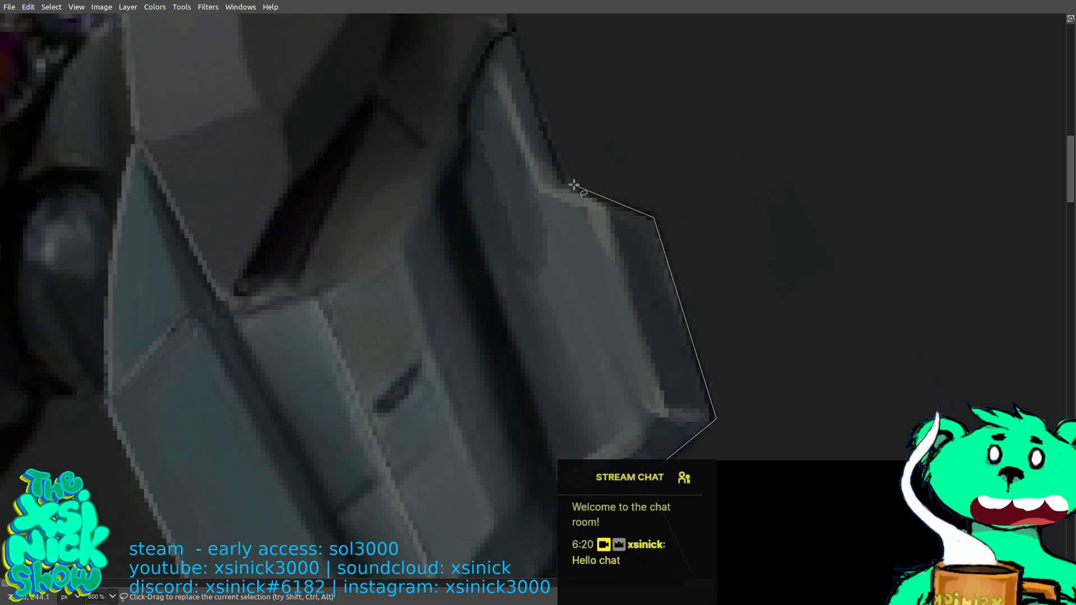
{"action": "left_click", "coordinate": [567, 184]}
{"action": "scroll", "coordinate": [567, 184], "scroll_direction": "up", "scroll_amount": 4}
{"action": "scroll", "coordinate": [566, 224], "scroll_direction": "left", "scroll_amount": 1}
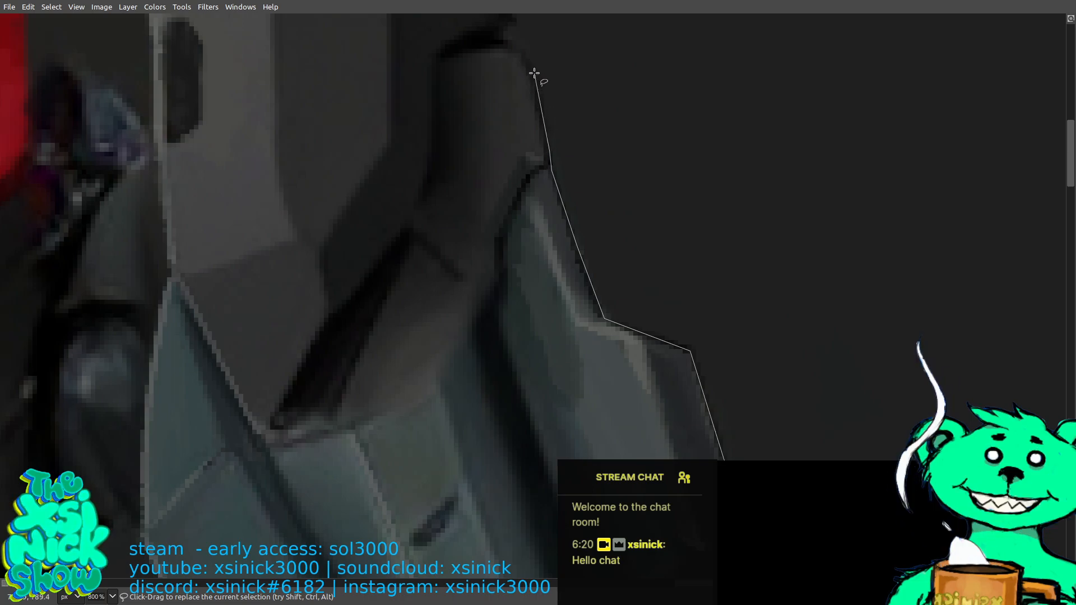
Carry the selection outline around the notch and over the top of the shoulder armour to its inner edge, replacing the misplaced point at the upper bevel.
{"action": "scroll", "coordinate": [534, 57], "scroll_direction": "up", "scroll_amount": 4}
{"action": "scroll", "coordinate": [533, 58], "scroll_direction": "left", "scroll_amount": 1}
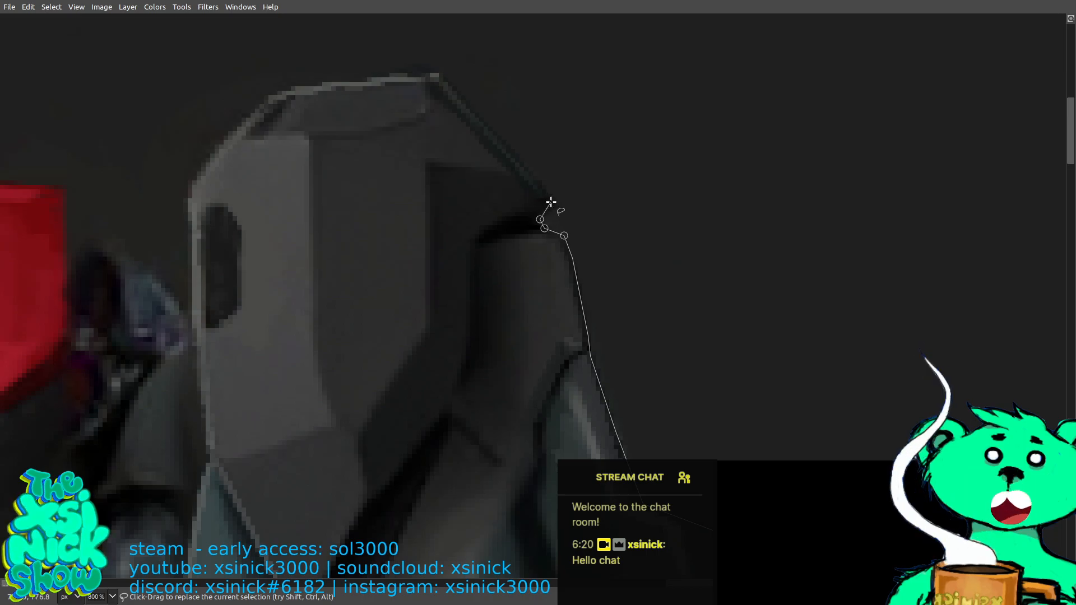
{"action": "left_click", "coordinate": [435, 76]}
{"action": "scroll", "coordinate": [540, 123], "scroll_direction": "left", "scroll_amount": 2}
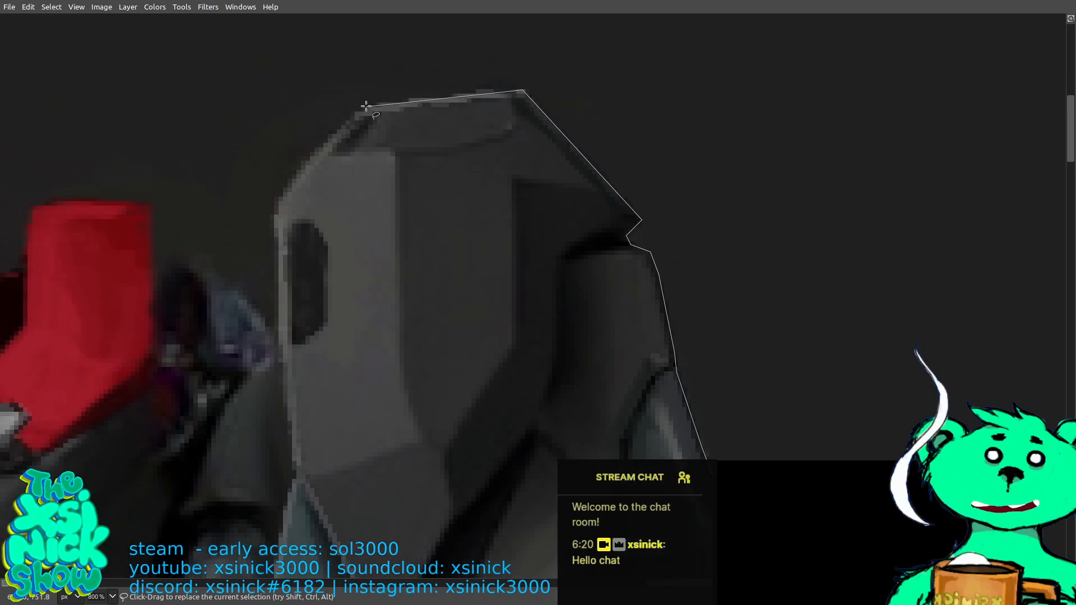
{"action": "scroll", "coordinate": [386, 94], "scroll_direction": "left", "scroll_amount": 5}
{"action": "scroll", "coordinate": [448, 123], "scroll_direction": "down", "scroll_amount": 1}
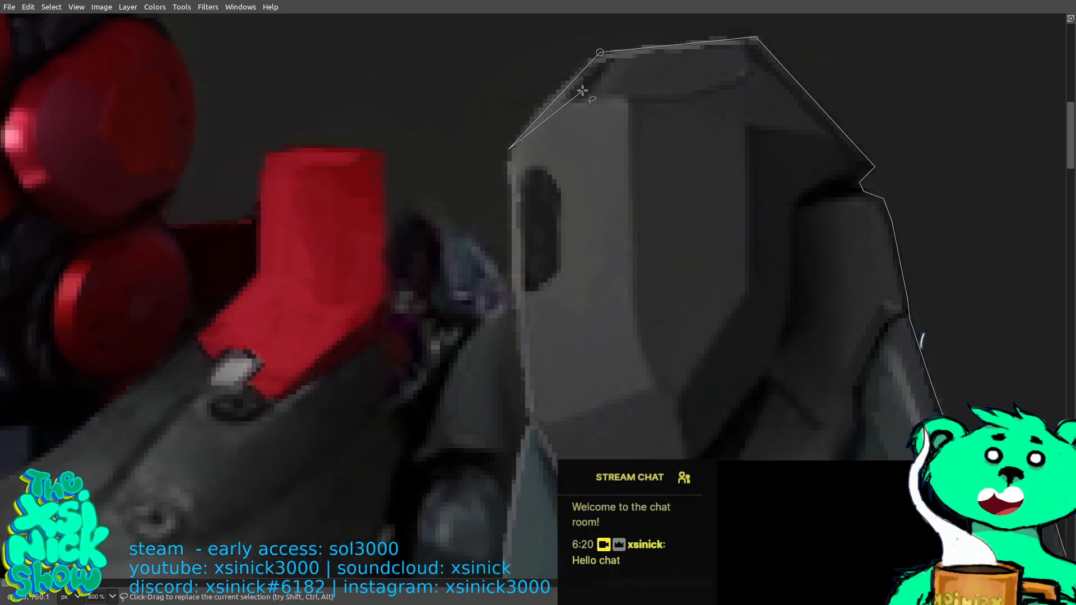
{"action": "key", "text": "BackSpace"}
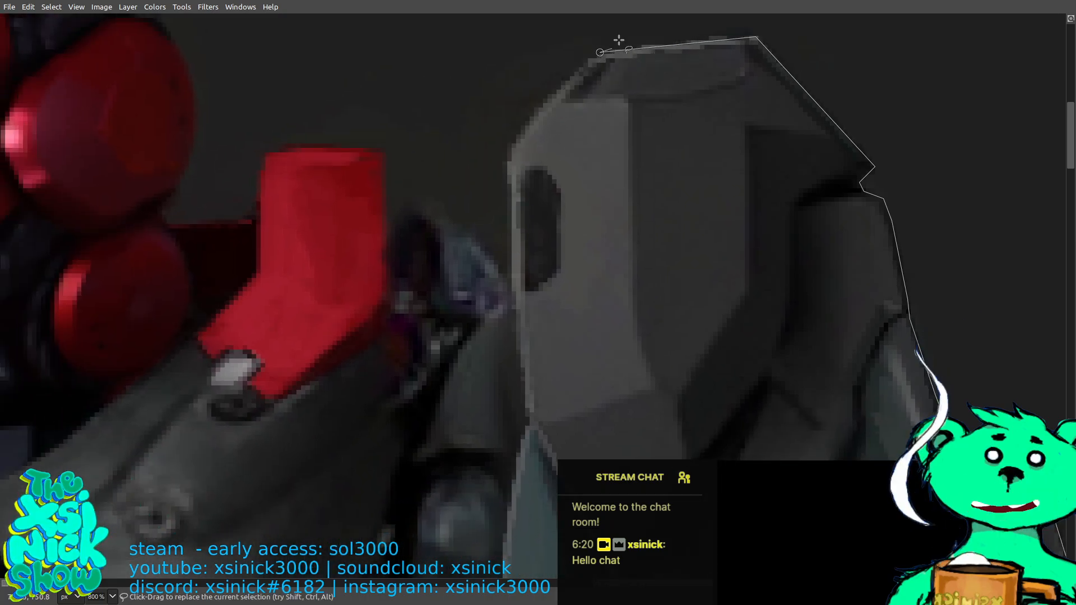
{"action": "left_click", "coordinate": [575, 73]}
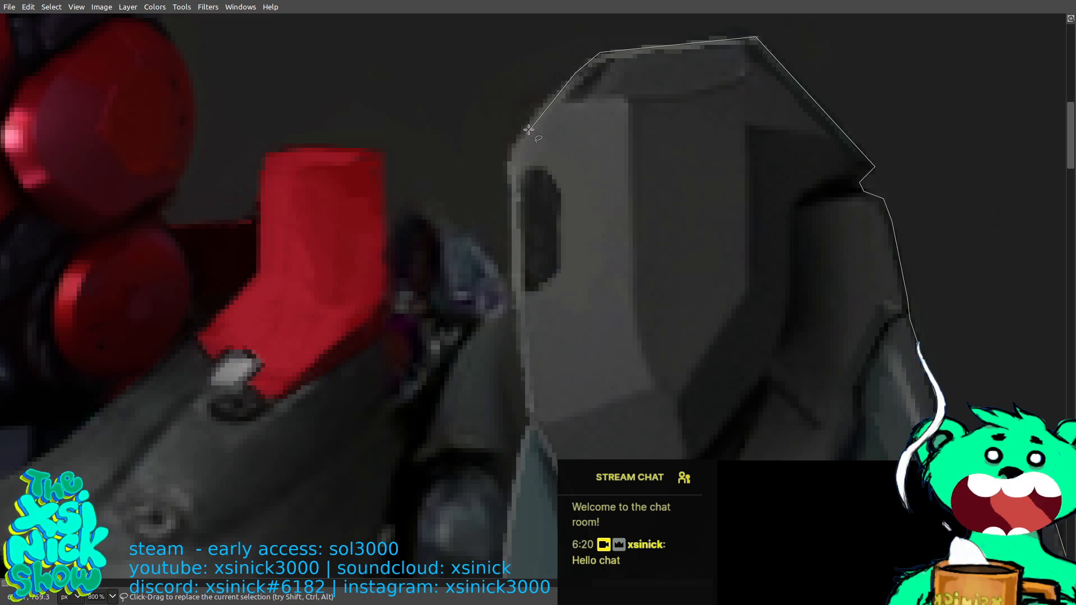
{"action": "left_click", "coordinate": [506, 158]}
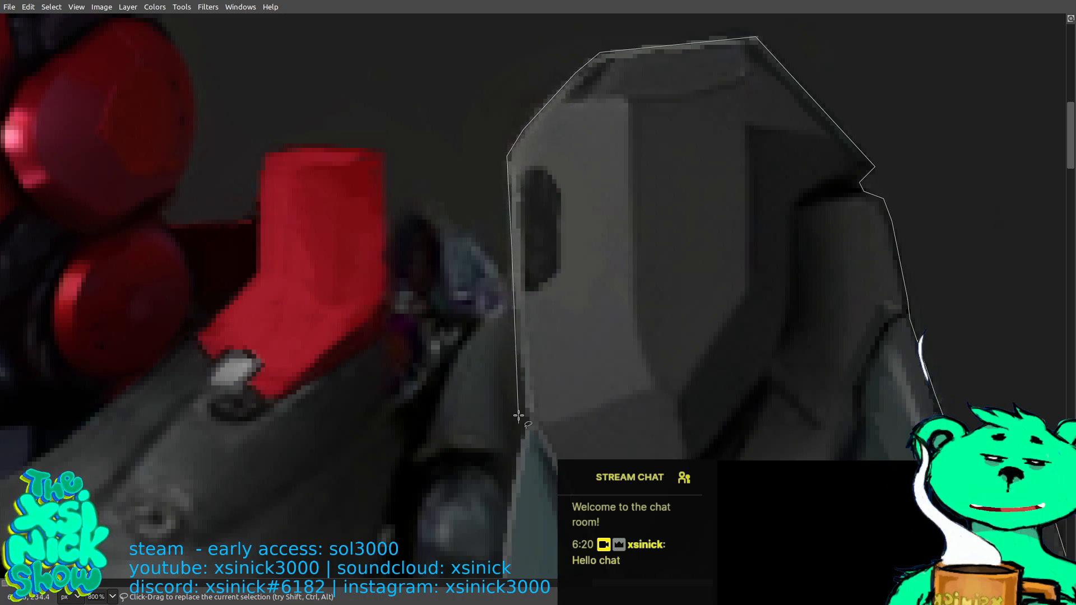
Trace the selection outline down the inner edge of the shoulder and upper arm to the elbow.
{"action": "scroll", "coordinate": [515, 303], "scroll_direction": "down", "scroll_amount": 2}
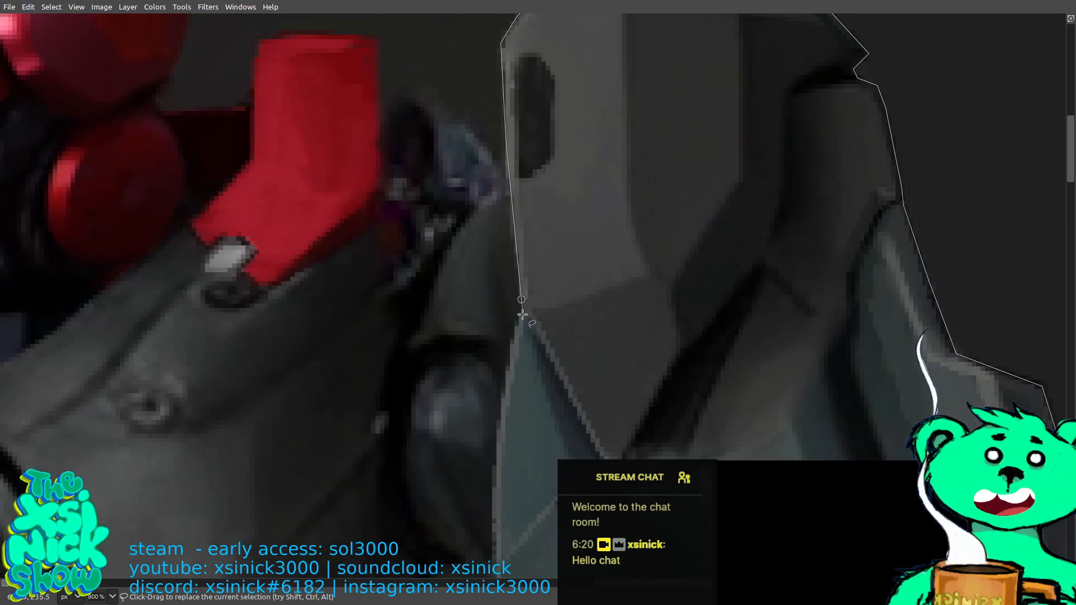
{"action": "left_click", "coordinate": [505, 377]}
{"action": "scroll", "coordinate": [505, 377], "scroll_direction": "down", "scroll_amount": 3}
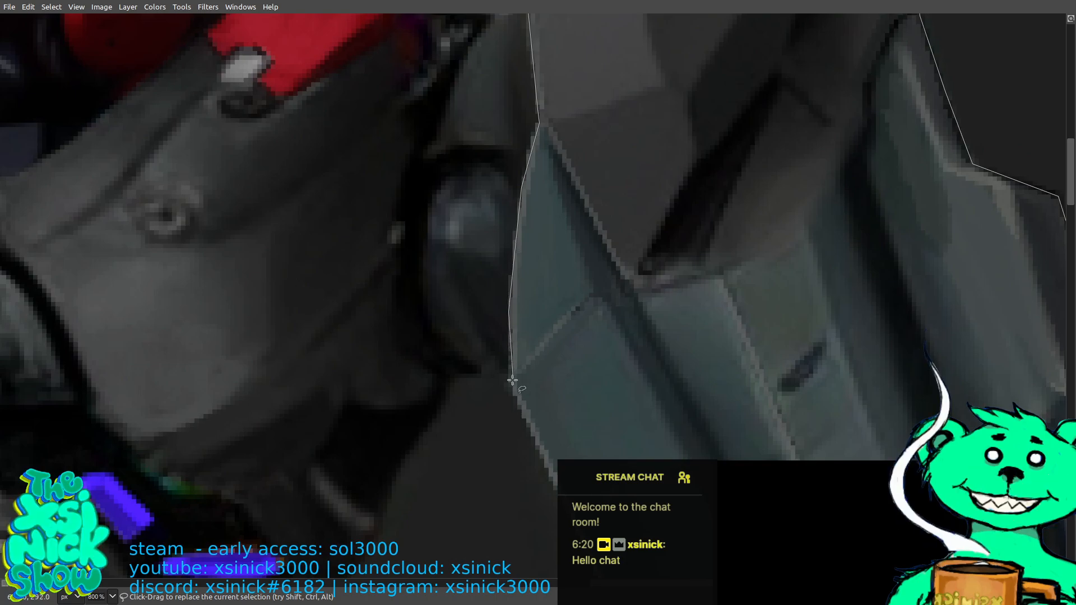
{"action": "left_click", "coordinate": [512, 380]}
{"action": "scroll", "coordinate": [510, 347], "scroll_direction": "down", "scroll_amount": 3}
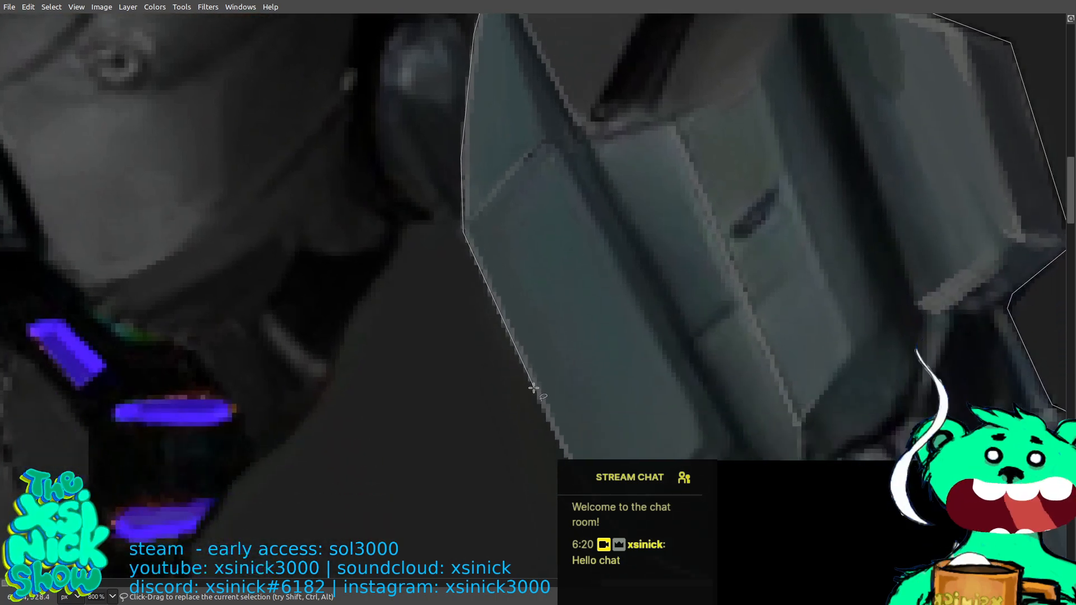
{"action": "scroll", "coordinate": [557, 415], "scroll_direction": "down", "scroll_amount": 2}
{"action": "scroll", "coordinate": [557, 414], "scroll_direction": "right", "scroll_amount": 1}
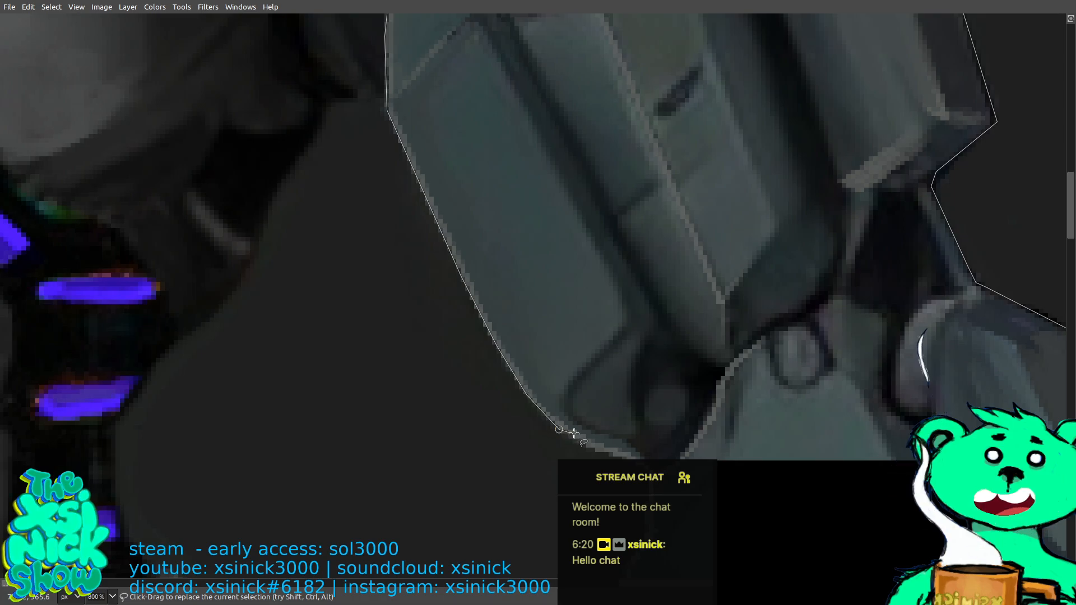
{"action": "scroll", "coordinate": [586, 345], "scroll_direction": "down", "scroll_amount": 2}
{"action": "scroll", "coordinate": [586, 345], "scroll_direction": "right", "scroll_amount": 1}
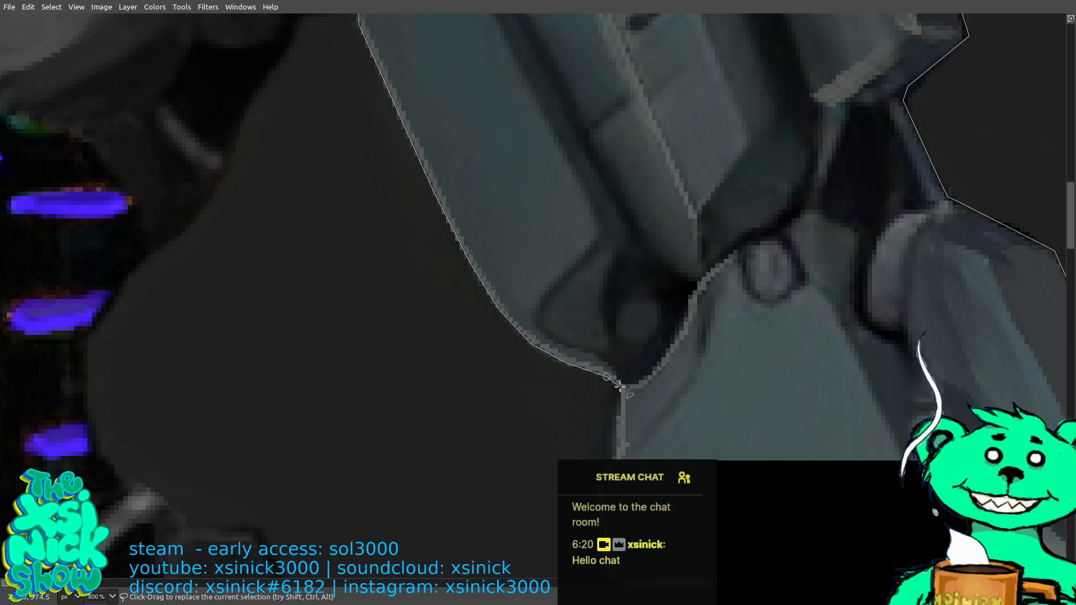
Continue the selection outline from the elbow down the inner edge of the forearm to the base of the thumb.
{"action": "scroll", "coordinate": [614, 437], "scroll_direction": "down", "scroll_amount": 3}
{"action": "scroll", "coordinate": [614, 437], "scroll_direction": "left", "scroll_amount": 2}
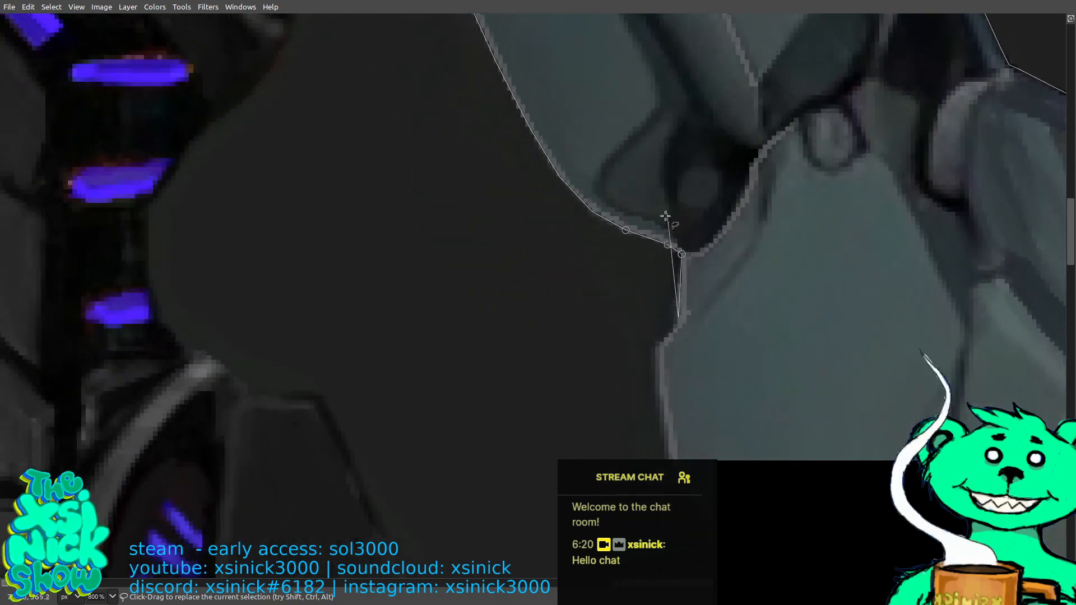
{"action": "left_click", "coordinate": [656, 345]}
{"action": "scroll", "coordinate": [601, 286], "scroll_direction": "down", "scroll_amount": 3}
{"action": "scroll", "coordinate": [601, 286], "scroll_direction": "right", "scroll_amount": 1}
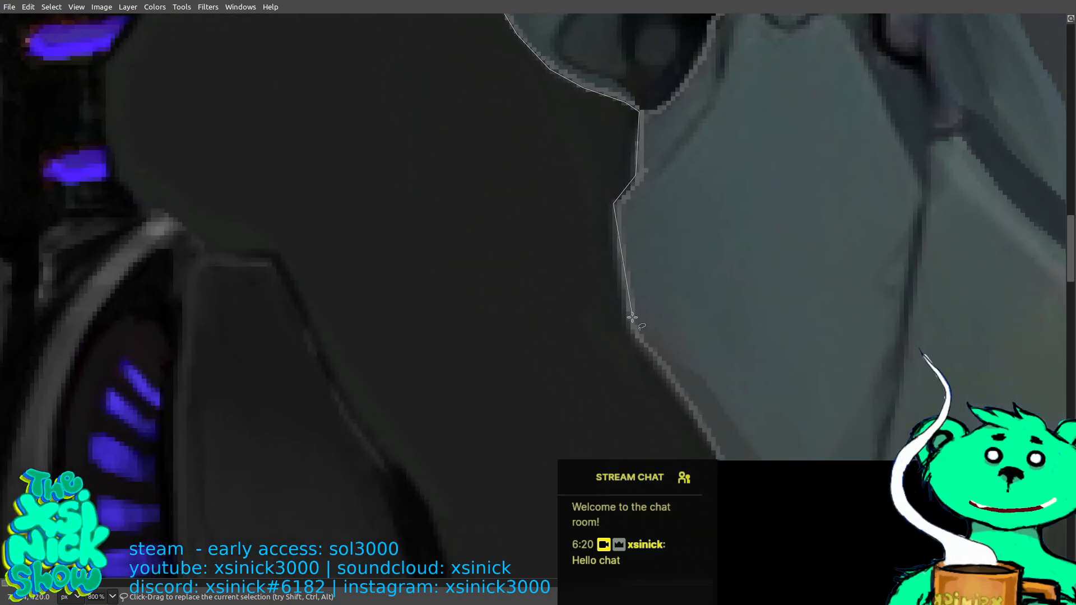
{"action": "scroll", "coordinate": [642, 289], "scroll_direction": "down", "scroll_amount": 3}
{"action": "scroll", "coordinate": [642, 289], "scroll_direction": "right", "scroll_amount": 1}
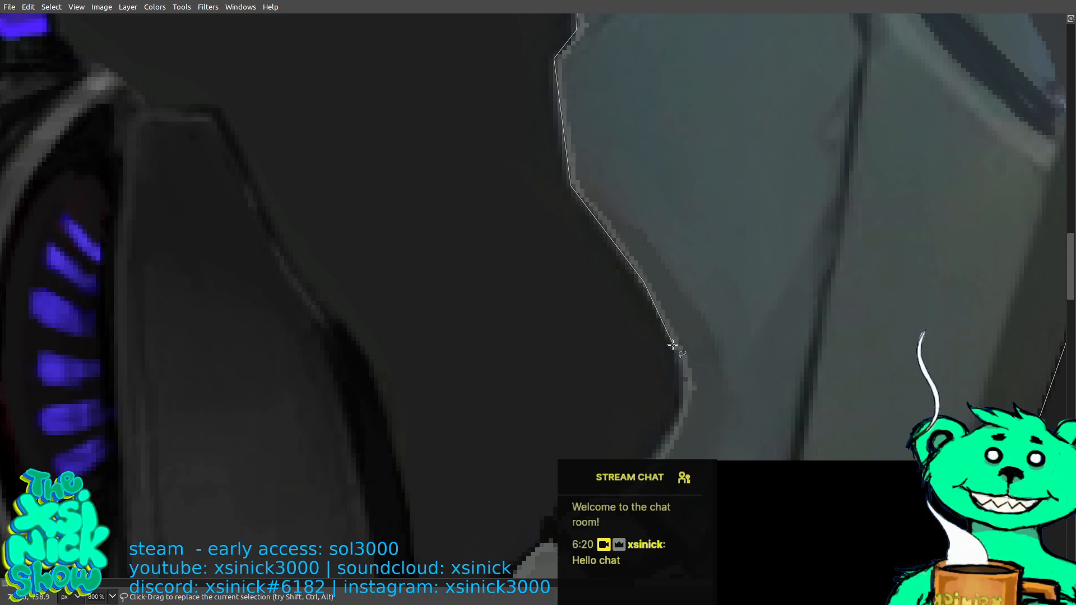
{"action": "left_click", "coordinate": [682, 386]}
{"action": "scroll", "coordinate": [682, 387], "scroll_direction": "down", "scroll_amount": 2}
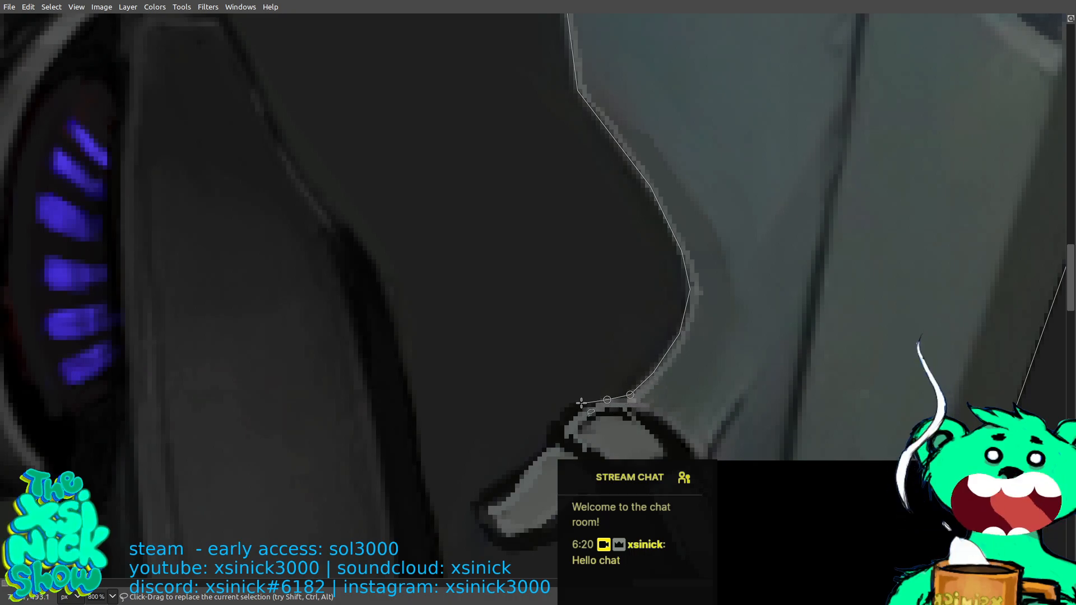
Trace the selection outline over the top of the thumb, around its tip and back along its underside.
{"action": "left_click", "coordinate": [562, 421]}
{"action": "scroll", "coordinate": [583, 290], "scroll_direction": "down", "scroll_amount": 3}
{"action": "scroll", "coordinate": [583, 290], "scroll_direction": "left", "scroll_amount": 1}
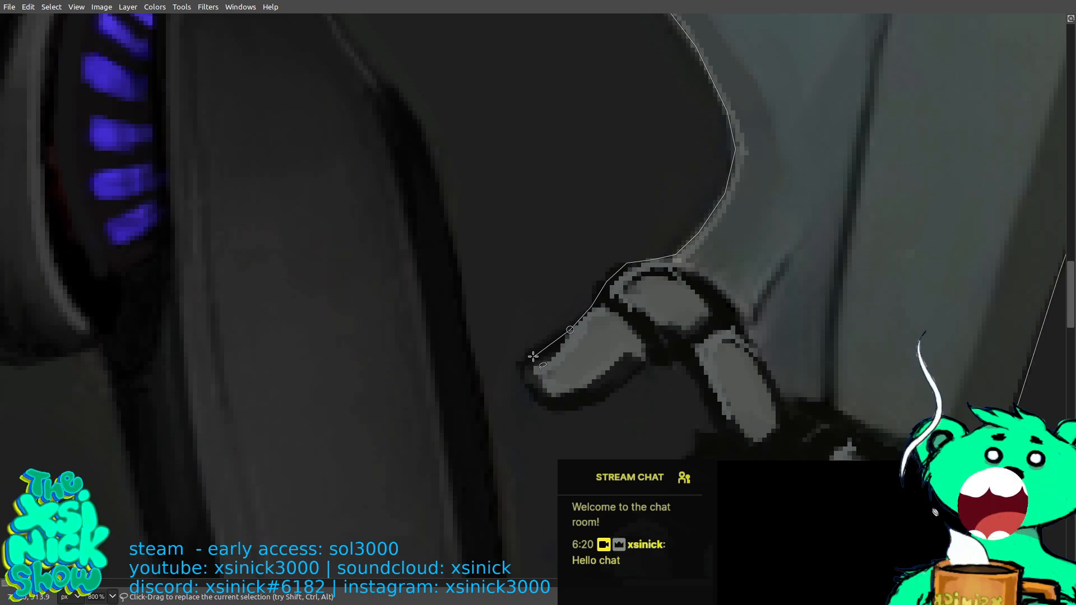
{"action": "left_click", "coordinate": [536, 396]}
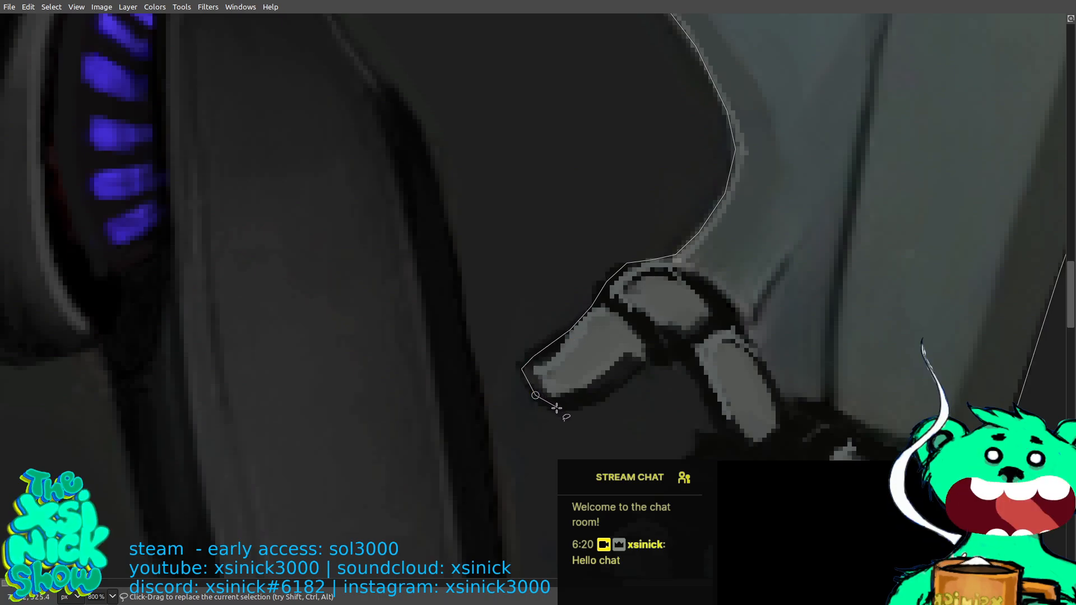
{"action": "left_click", "coordinate": [596, 402]}
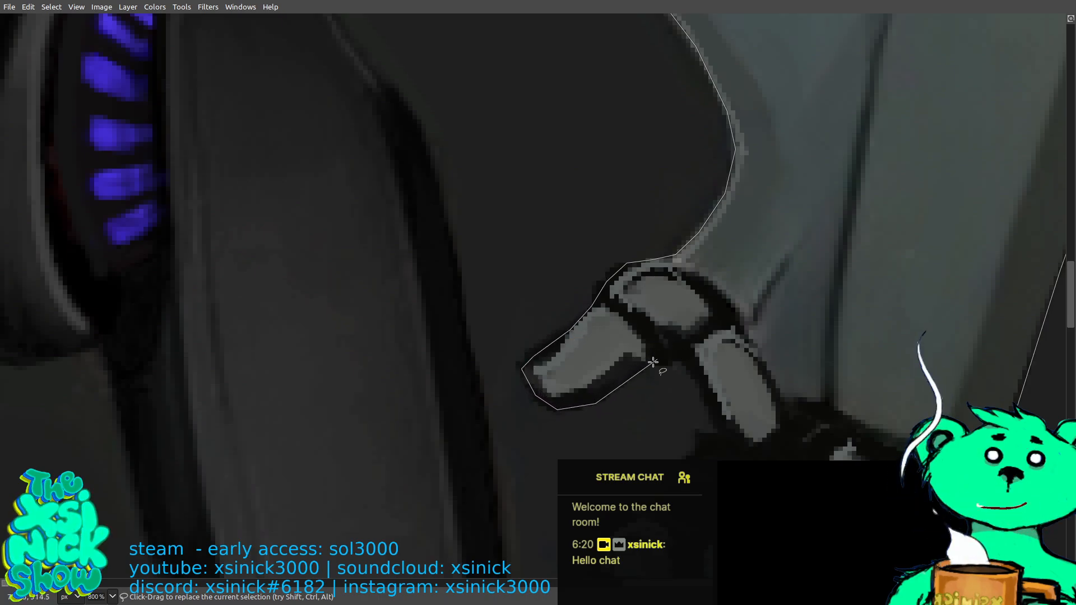
{"action": "scroll", "coordinate": [665, 305], "scroll_direction": "down", "scroll_amount": 1}
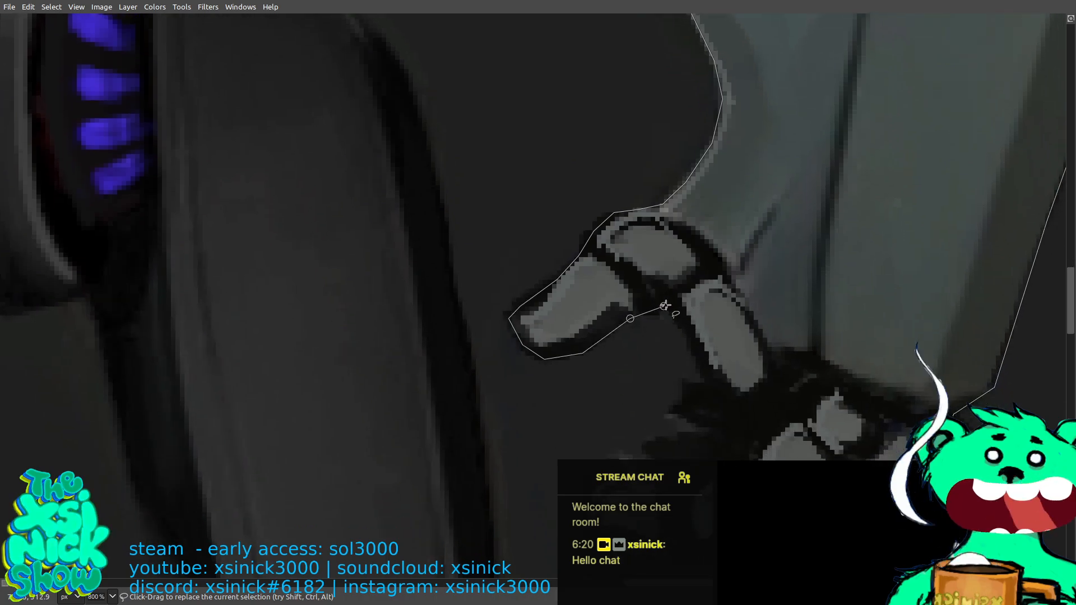
Trace the selection outline down the thumb's inner segment and around the jagged dark edge of the palm.
{"action": "left_click", "coordinate": [711, 383]}
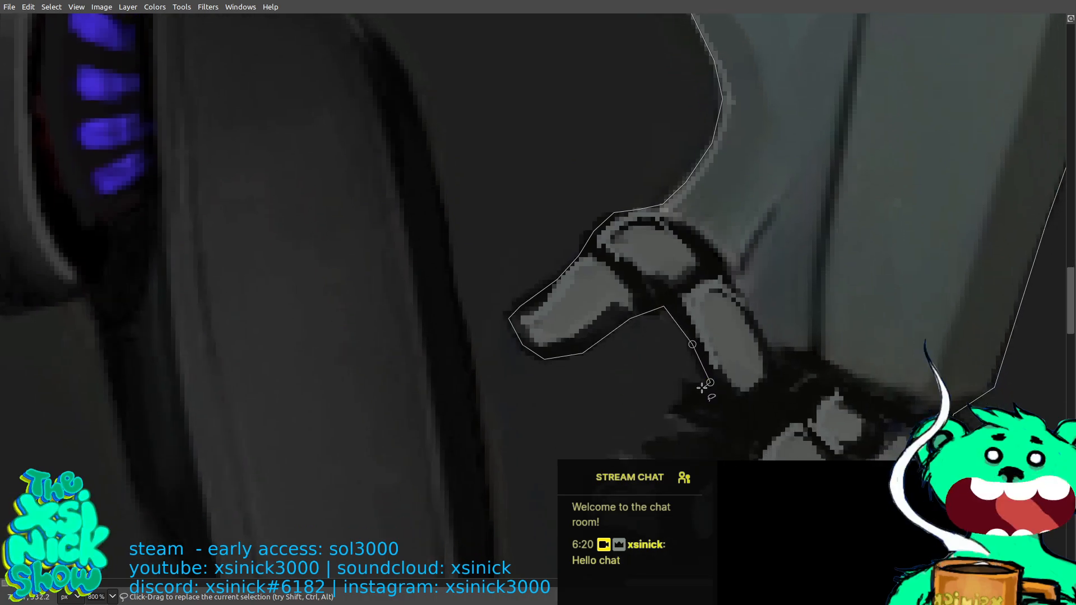
{"action": "left_click", "coordinate": [698, 387]}
{"action": "left_click", "coordinate": [686, 397]}
{"action": "left_click", "coordinate": [686, 409]}
{"action": "left_click", "coordinate": [716, 429]}
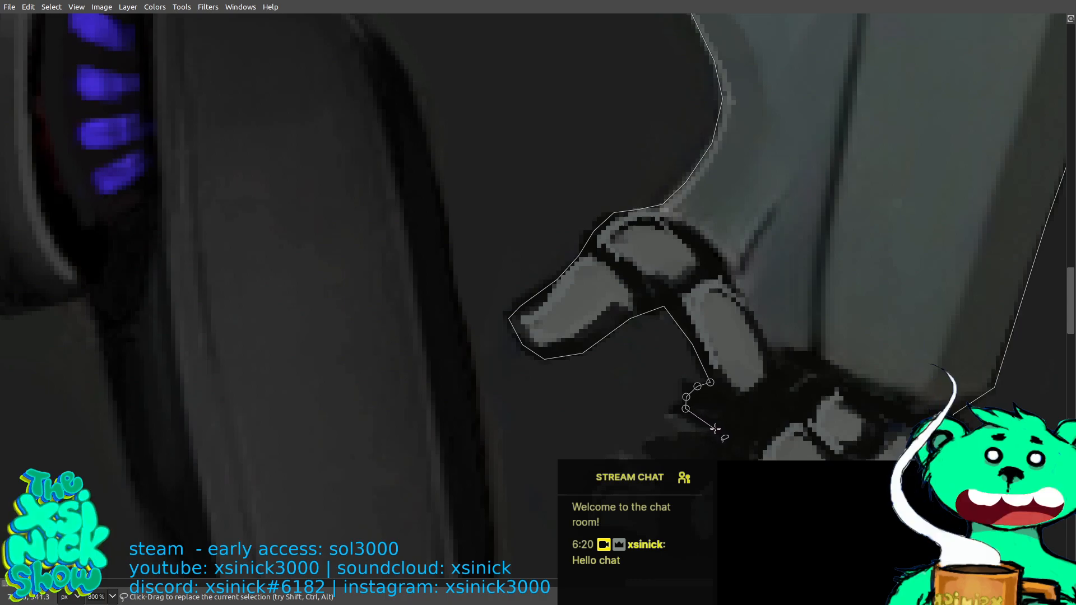
{"action": "left_click", "coordinate": [710, 437]}
{"action": "left_click", "coordinate": [674, 438]}
{"action": "left_click", "coordinate": [650, 444]}
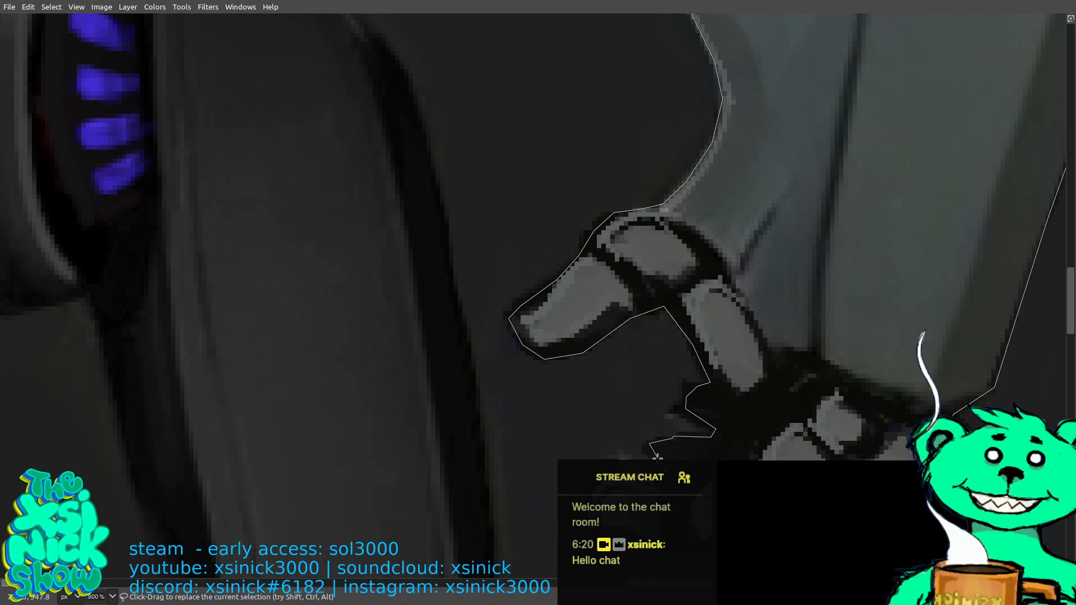
{"action": "left_click", "coordinate": [658, 458]}
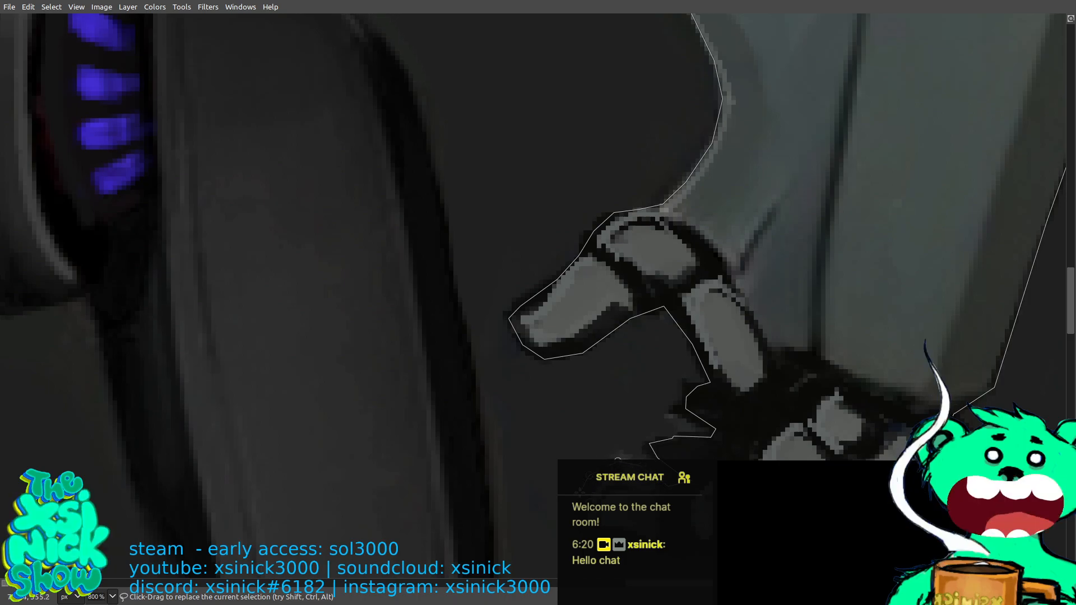
Carry the selection outline around the tip of the extended finger and along the underside of the neighbouring finger segments.
{"action": "left_click_drag", "start_coordinate": [614, 423], "coordinate": [495, 301]}
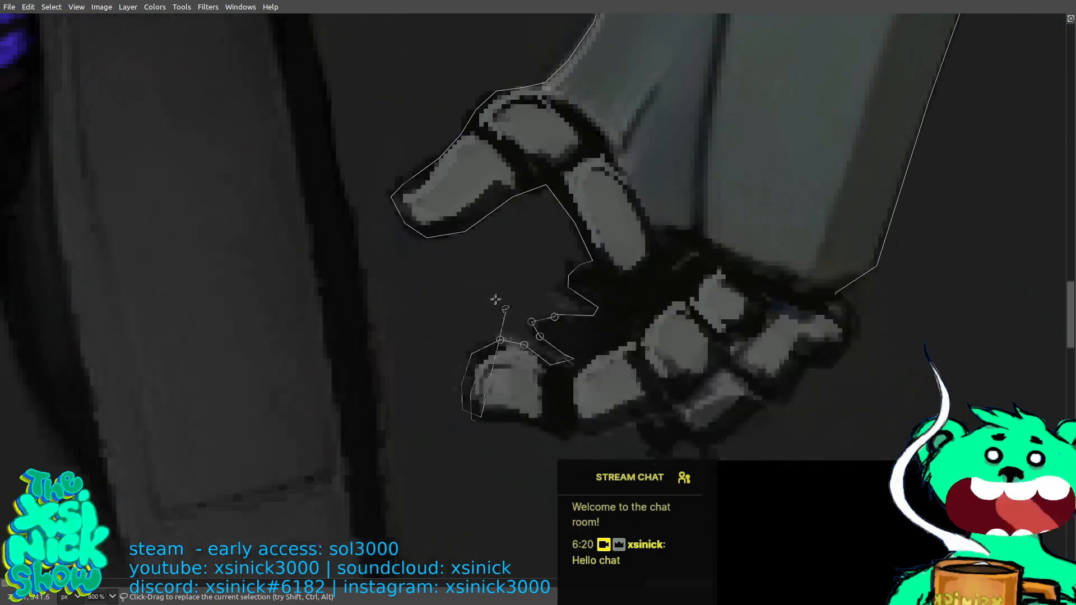
{"action": "left_click", "coordinate": [528, 423]}
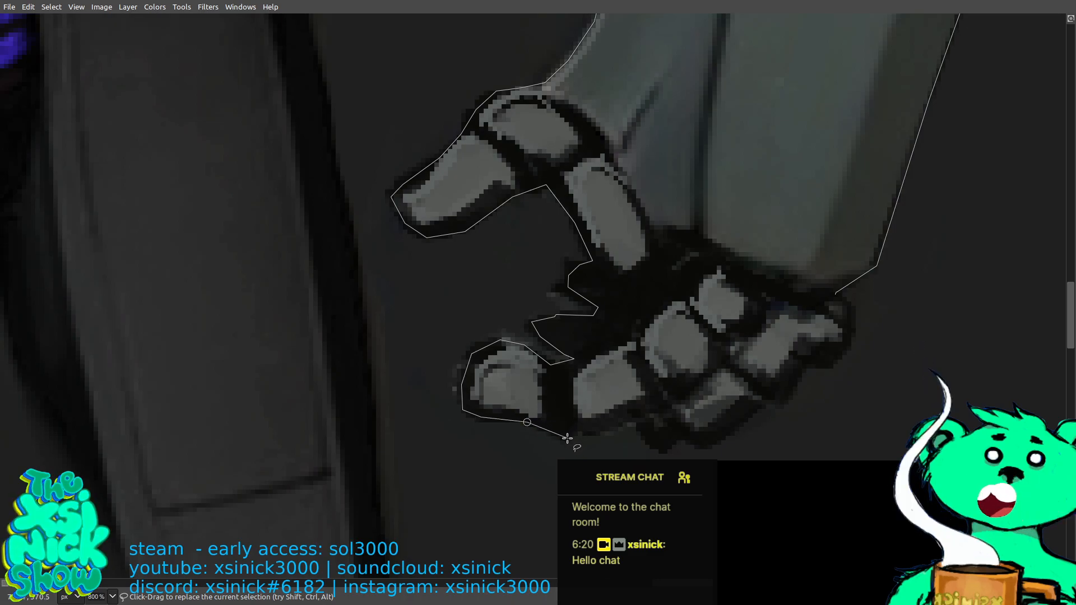
{"action": "left_click", "coordinate": [567, 438]}
{"action": "left_click", "coordinate": [633, 420]}
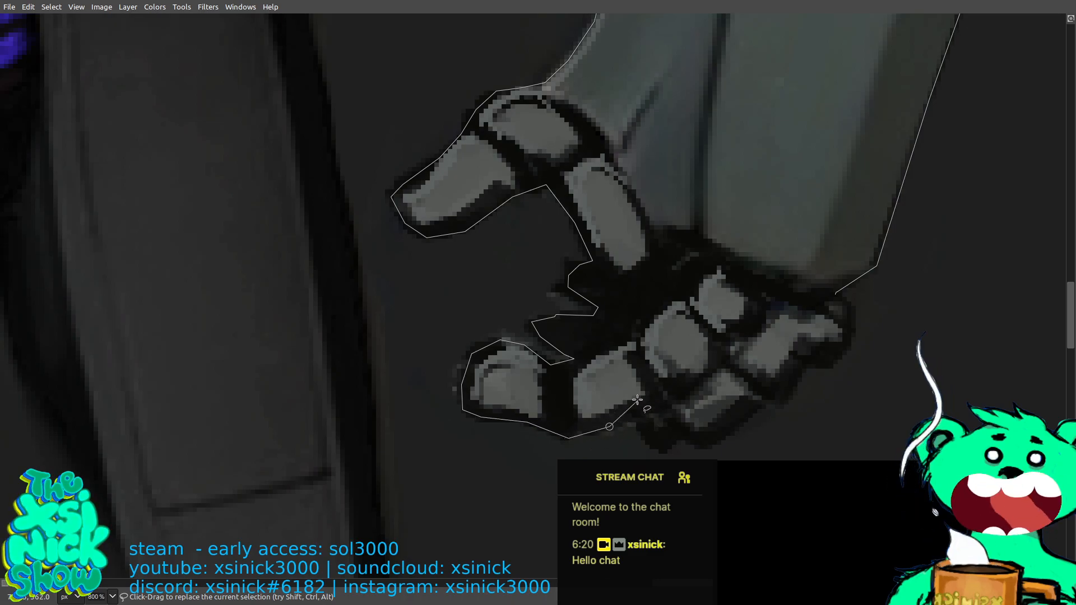
{"action": "left_click", "coordinate": [653, 446]}
{"action": "left_click", "coordinate": [673, 445]}
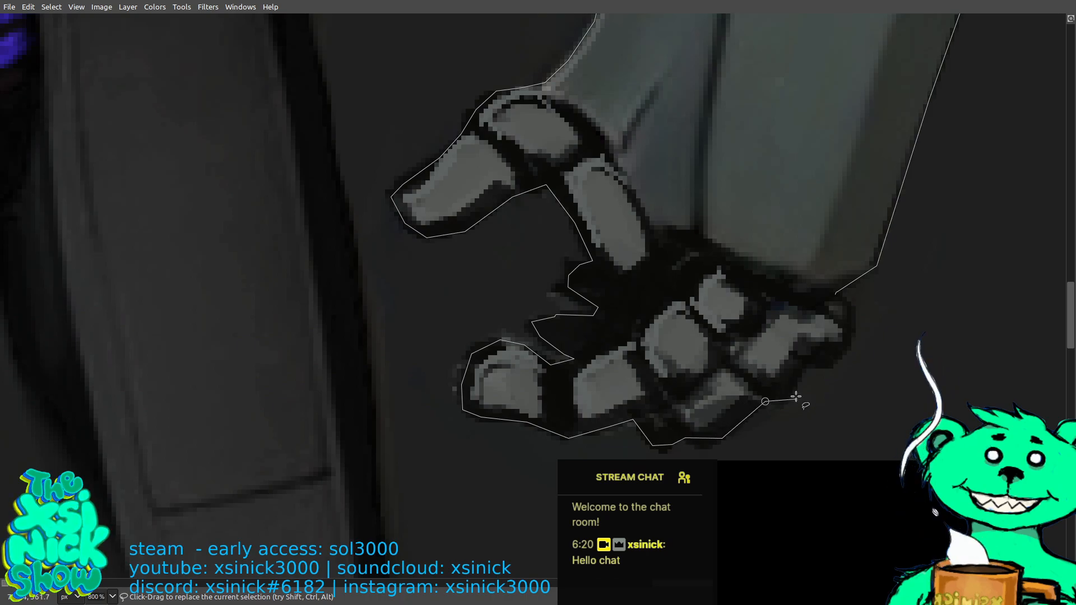
Trace the outline around the remaining curled fingers to the wrist and close it at its starting point as a selection.
{"action": "left_click", "coordinate": [765, 401]}
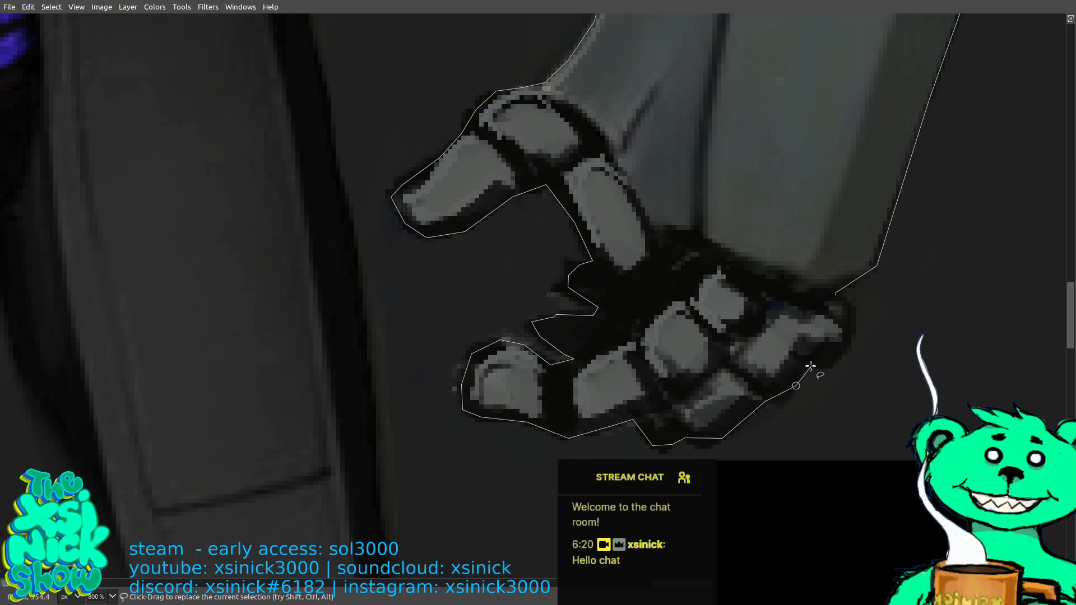
{"action": "left_click", "coordinate": [841, 359]}
{"action": "left_click", "coordinate": [856, 330]}
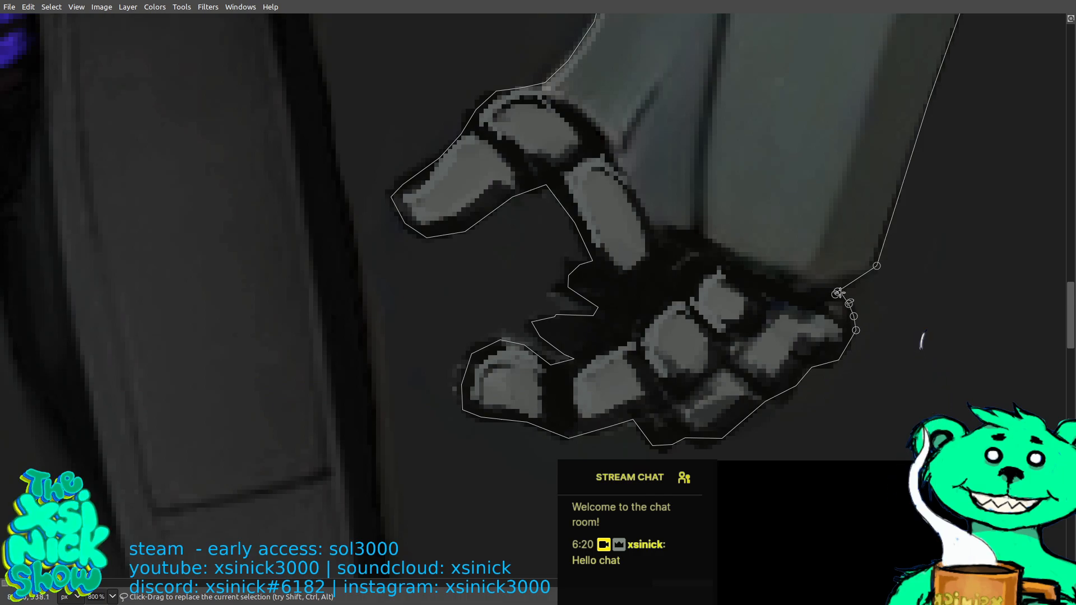
{"action": "double_click", "coordinate": [835, 294]}
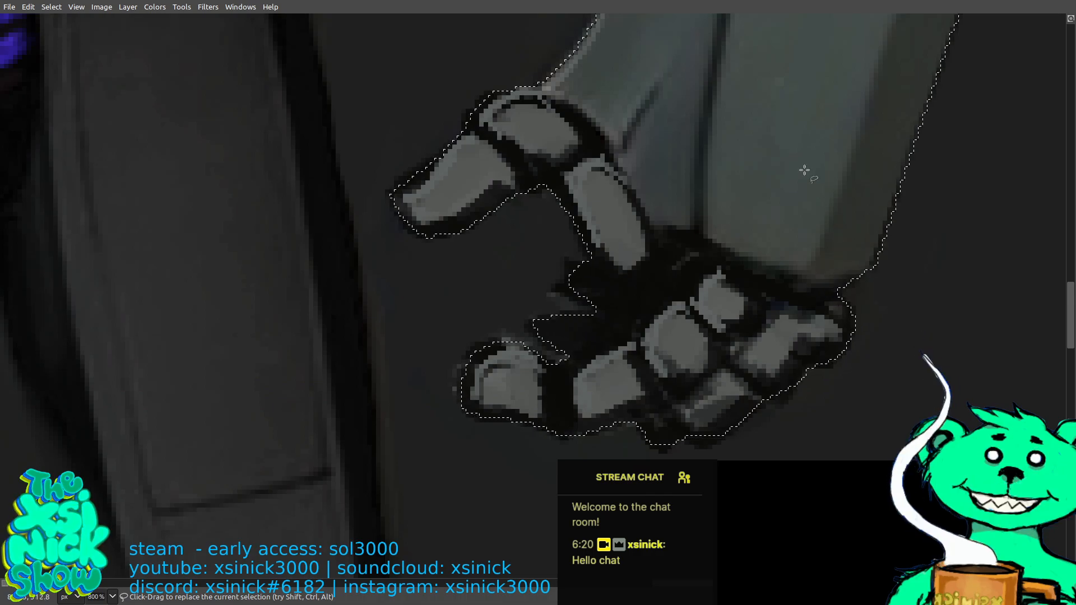
{"action": "left_click_drag", "start_coordinate": [445, 175], "coordinate": [852, 470]}
{"action": "left_click_drag", "start_coordinate": [237, 264], "coordinate": [868, 327]}
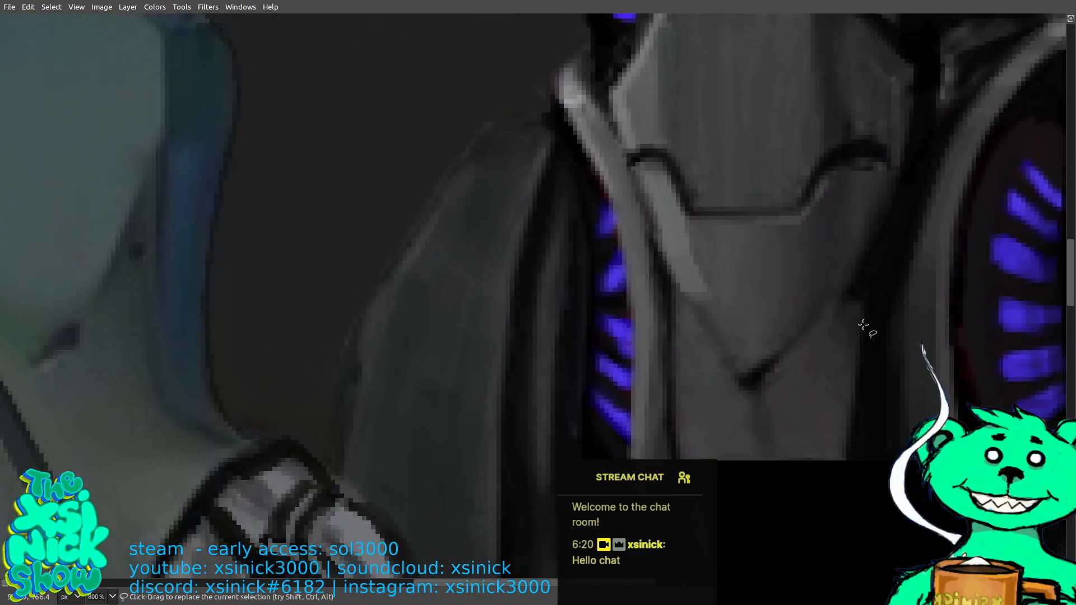
{"action": "left_click_drag", "start_coordinate": [357, 257], "coordinate": [605, 248]}
{"action": "scroll", "coordinate": [691, 209], "scroll_direction": "up", "scroll_amount": 3}
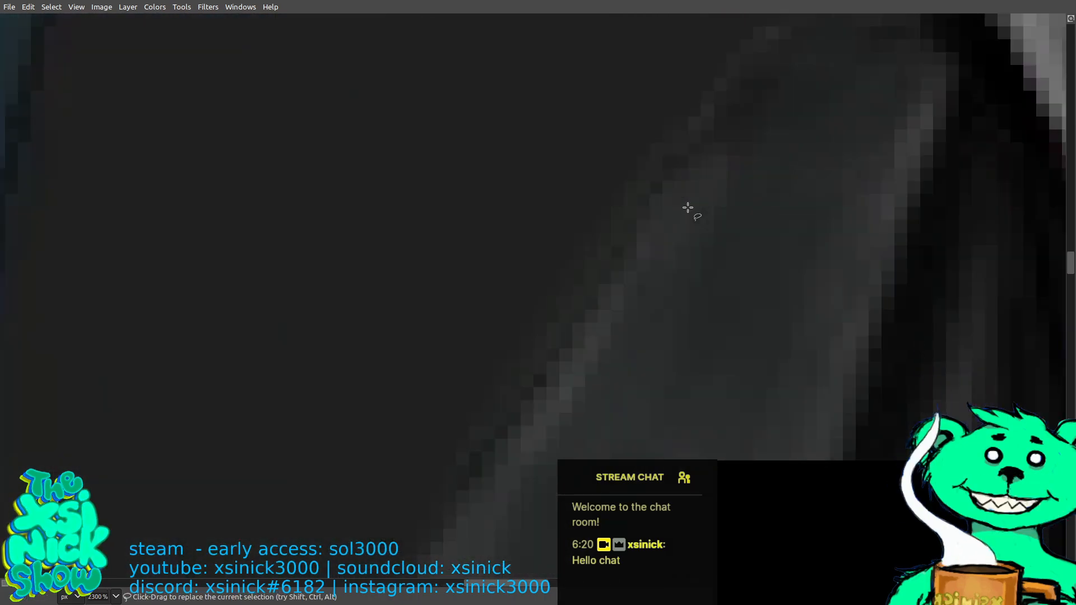
{"action": "scroll", "coordinate": [688, 208], "scroll_direction": "down", "scroll_amount": 1}
{"action": "scroll", "coordinate": [689, 208], "scroll_direction": "down", "scroll_amount": 6}
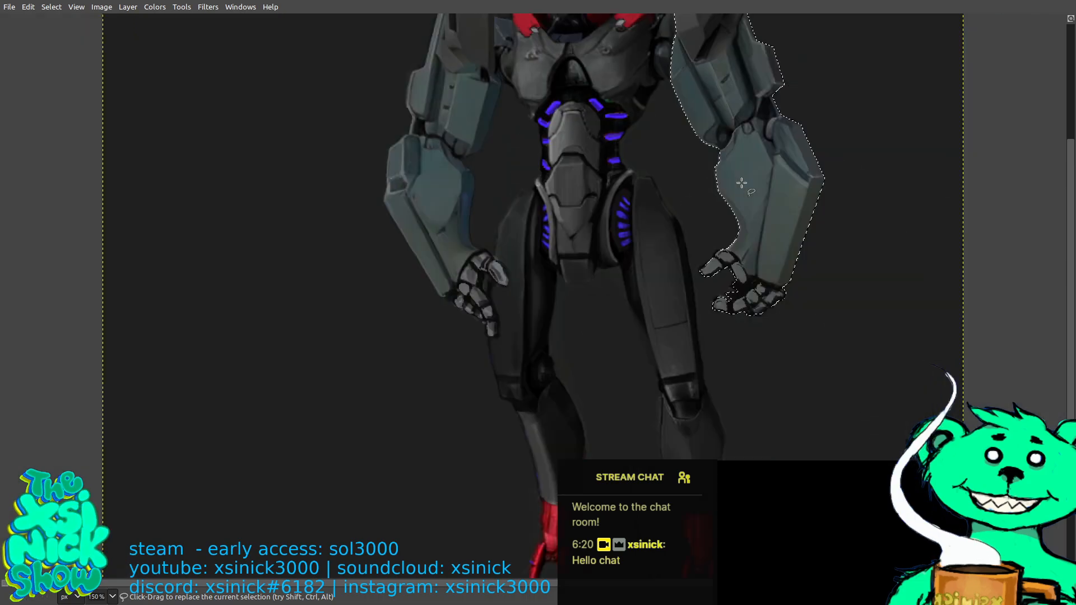
Start outlining the other arm as an addition to the selection, from the shoulder joint over the top of the shoulder armour.
{"action": "left_click_drag", "start_coordinate": [757, 155], "coordinate": [809, 343]}
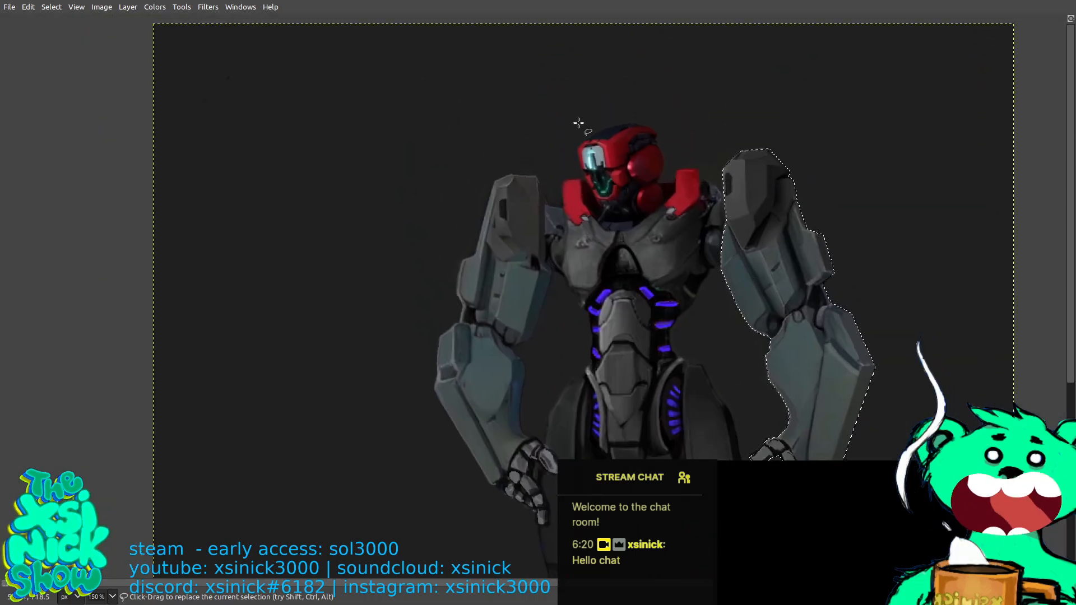
{"action": "left_click_drag", "start_coordinate": [579, 123], "coordinate": [660, 137]}
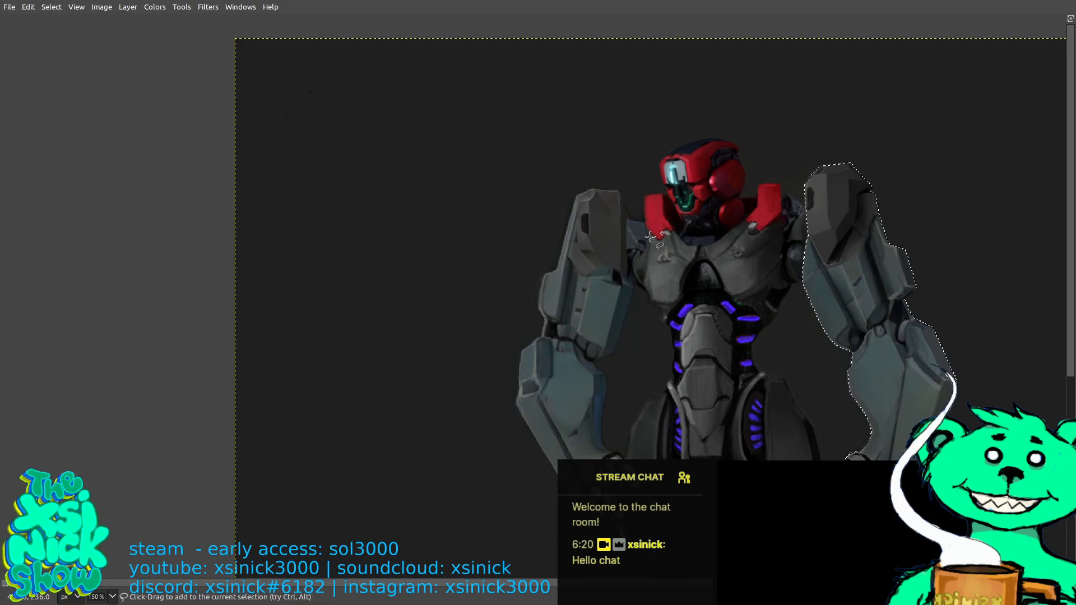
{"action": "left_click_drag", "start_coordinate": [632, 196], "coordinate": [659, 215]}
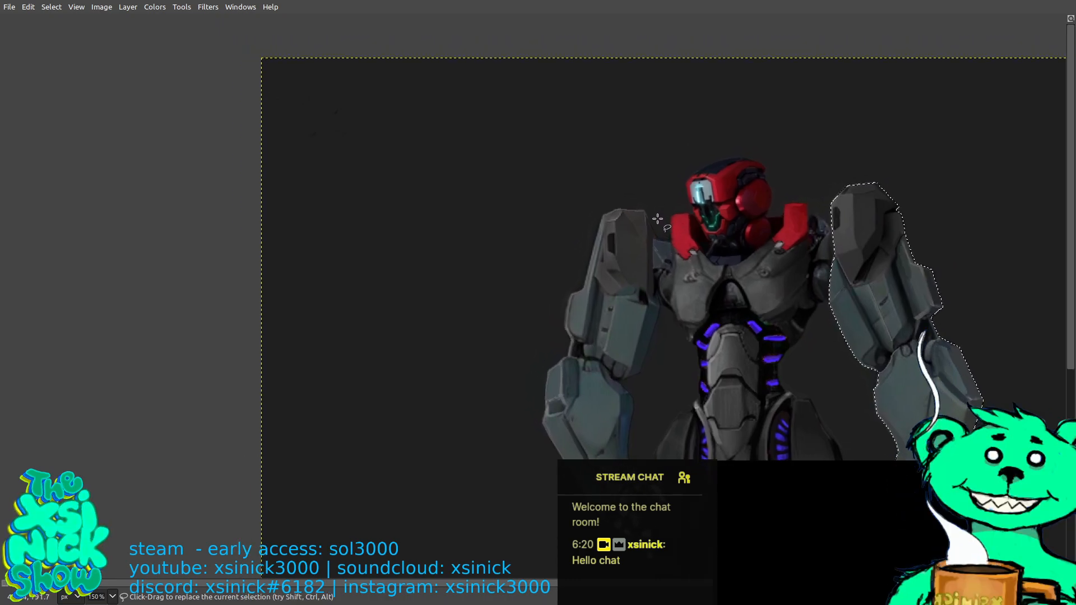
{"action": "key", "text": "plus"}
{"action": "key", "text": "plus"}
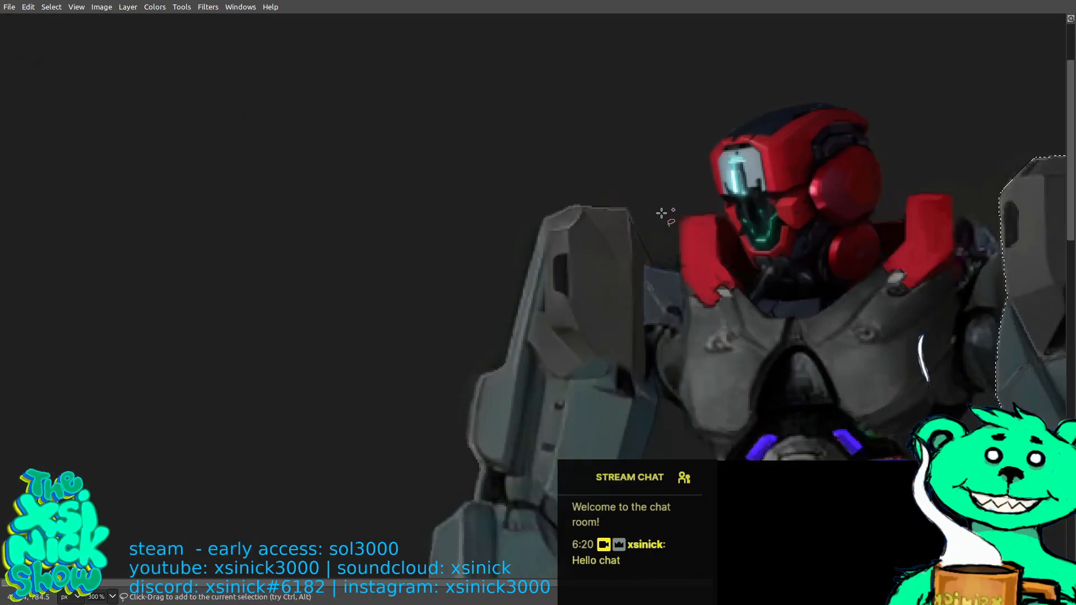
{"action": "key", "text": "plus"}
{"action": "key", "text": "plus"}
{"action": "key", "text": "plus"}
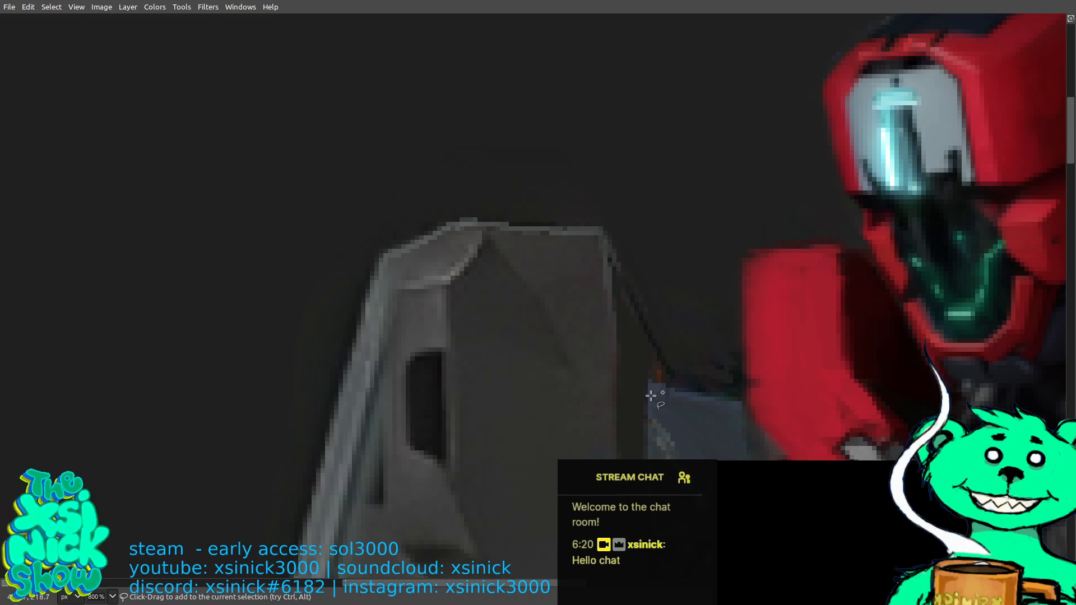
{"action": "left_click", "coordinate": [671, 380], "text": "shift"}
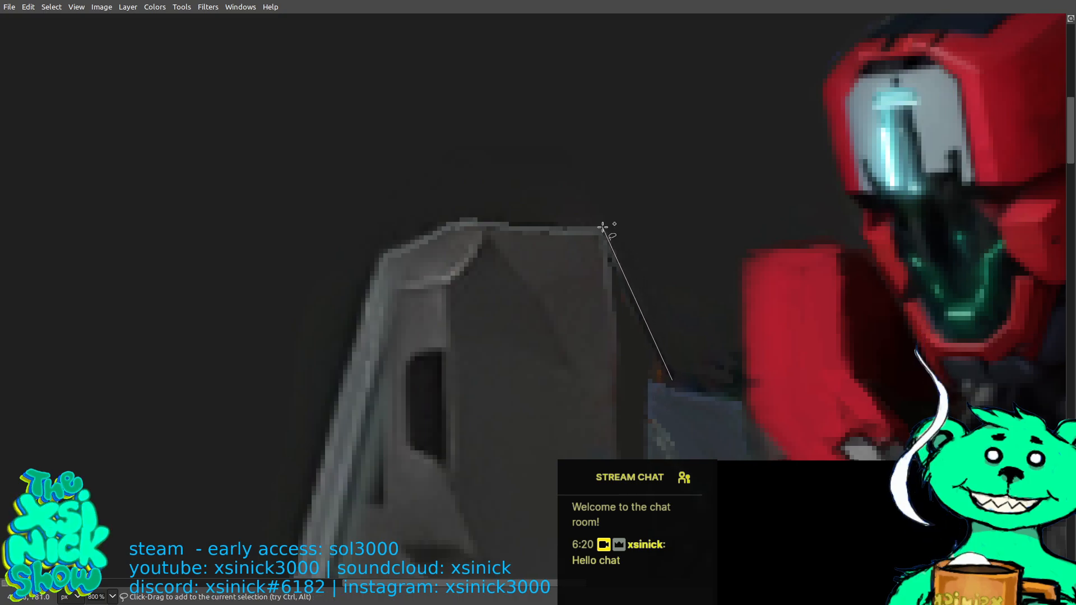
{"action": "left_click", "coordinate": [603, 227], "text": "shift"}
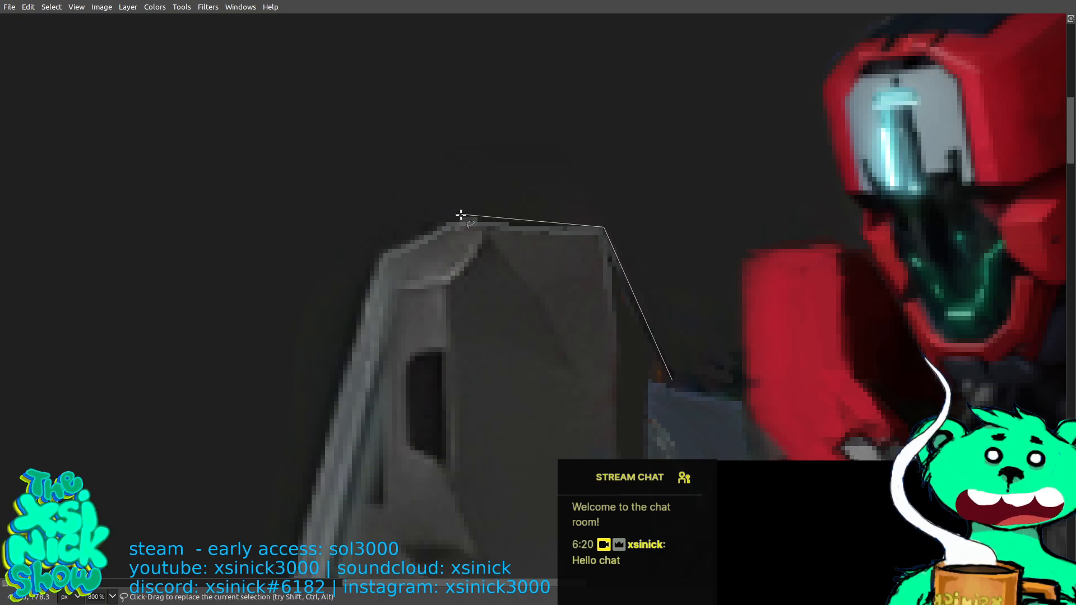
{"action": "left_click", "coordinate": [382, 257]}
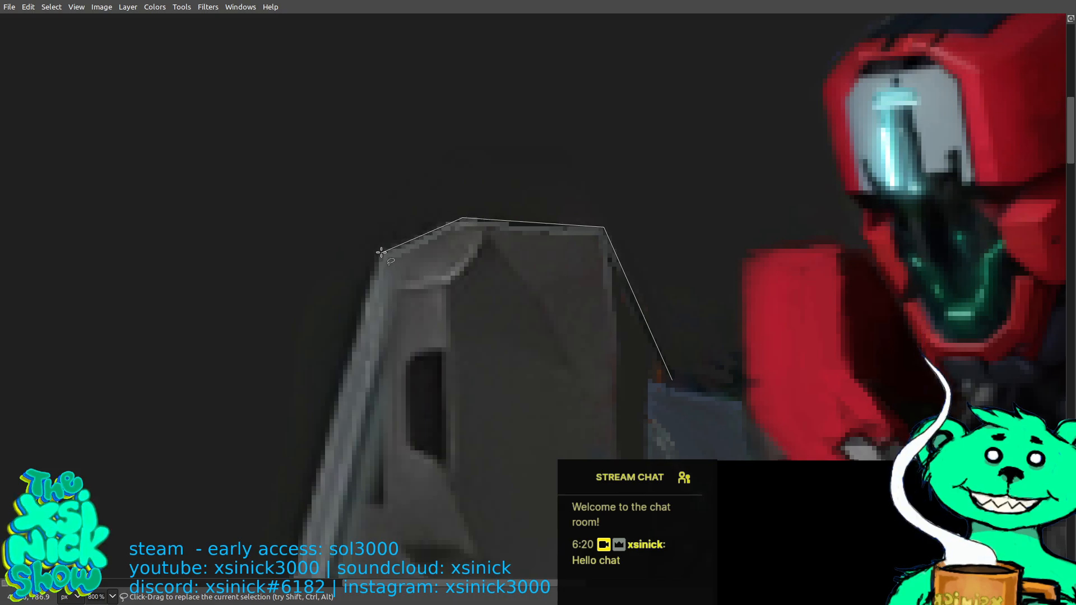
Carry the selection outline down the shoulder armour's outer edge to the notch above the rounded upper-arm plate.
{"action": "scroll", "coordinate": [386, 224], "scroll_direction": "down", "scroll_amount": 5}
{"action": "scroll", "coordinate": [387, 224], "scroll_direction": "left", "scroll_amount": 2}
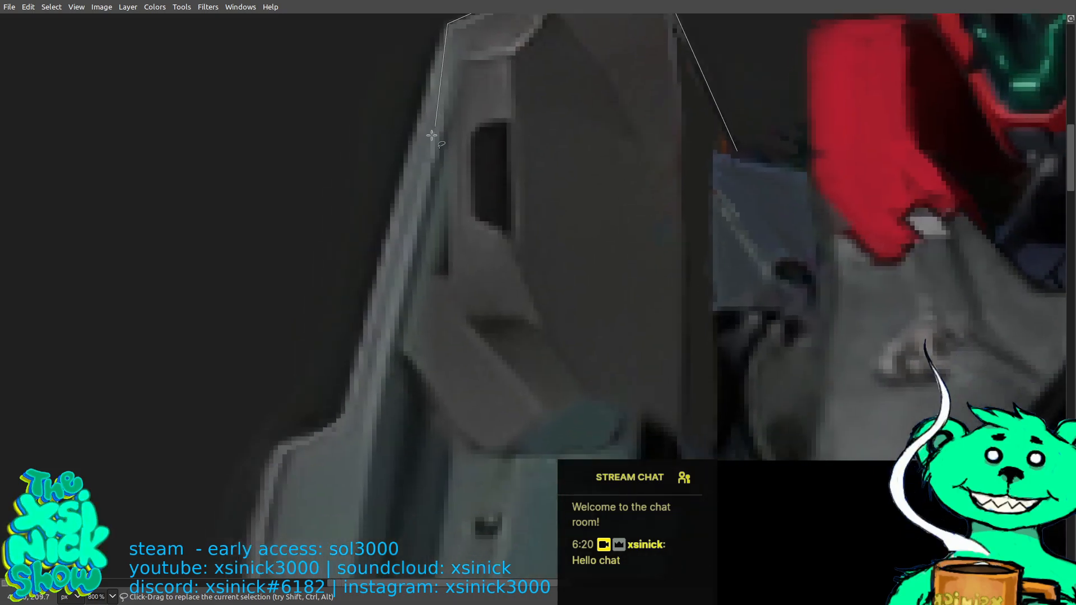
{"action": "left_click", "coordinate": [385, 236]}
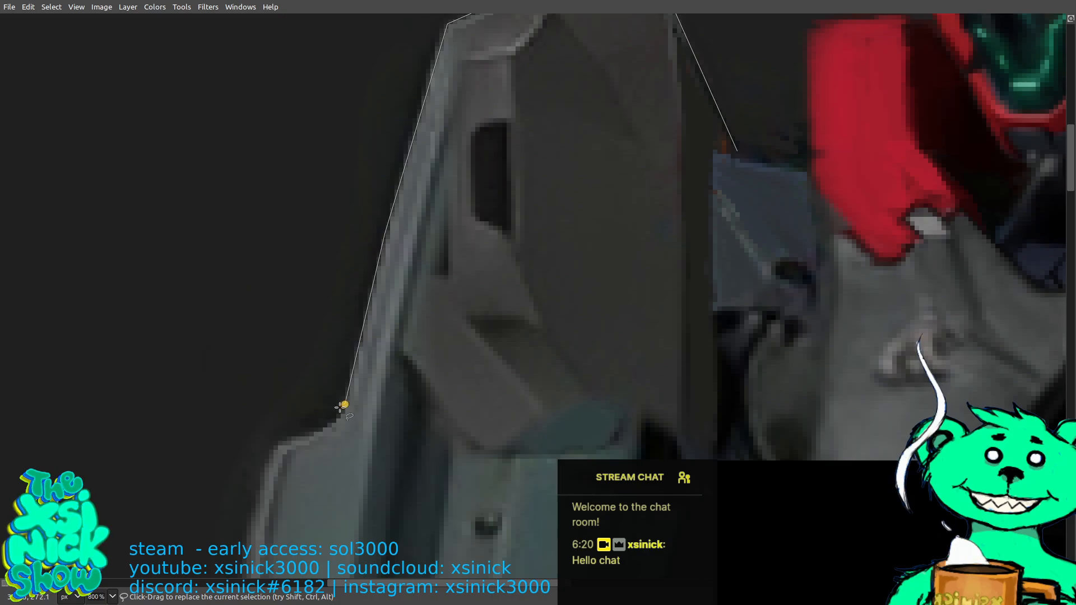
{"action": "scroll", "coordinate": [340, 407], "scroll_direction": "down", "scroll_amount": 8}
{"action": "scroll", "coordinate": [341, 407], "scroll_direction": "left", "scroll_amount": 6}
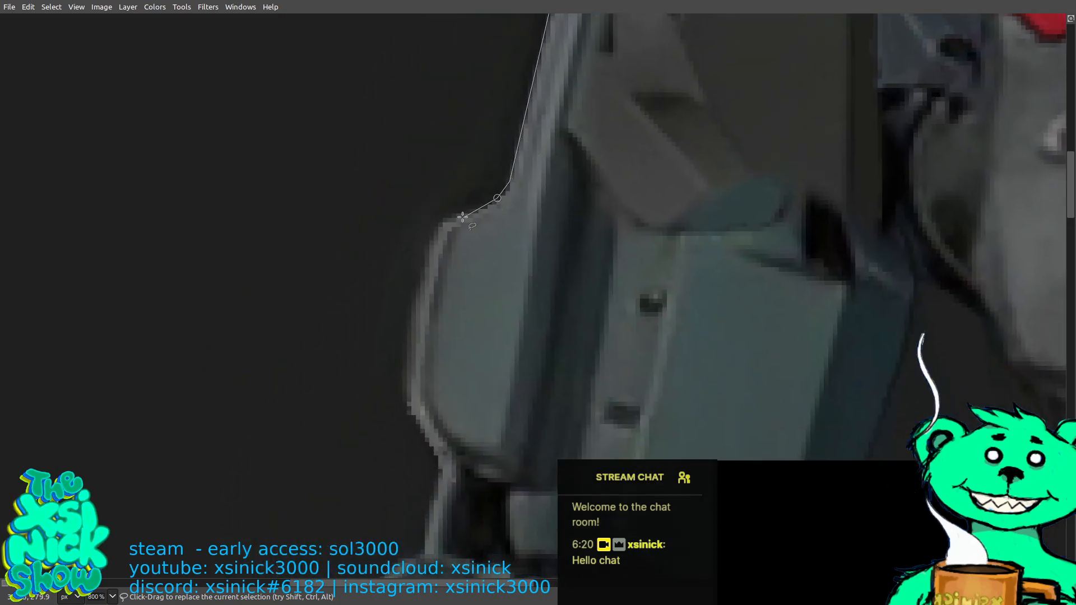
Trace the outline around the rounded outer plate of the upper arm to its lower end above the elbow gap.
{"action": "left_click", "coordinate": [463, 217]}
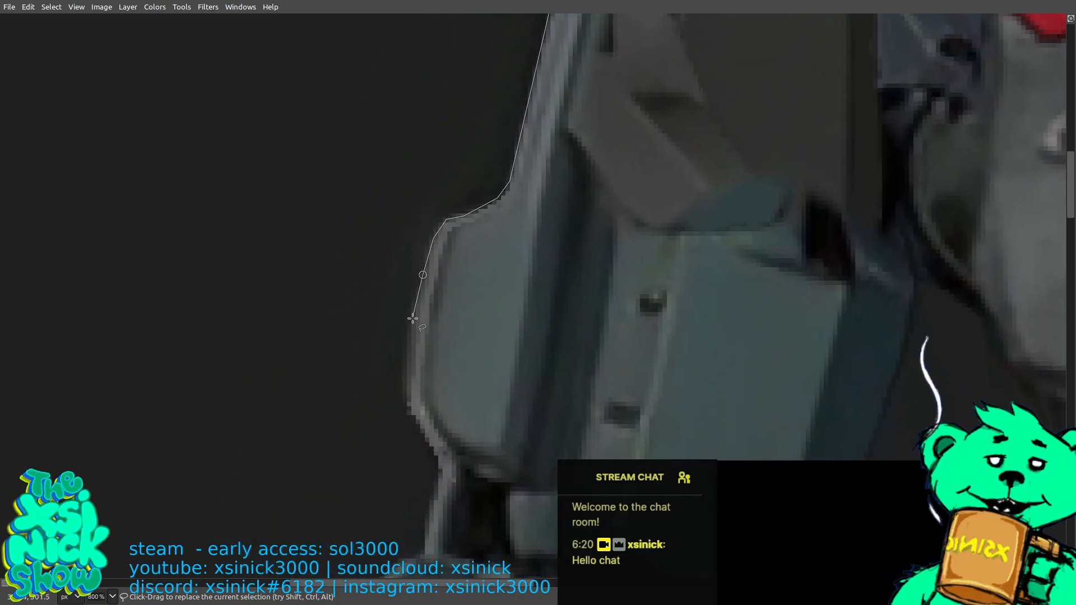
{"action": "left_click", "coordinate": [410, 340]}
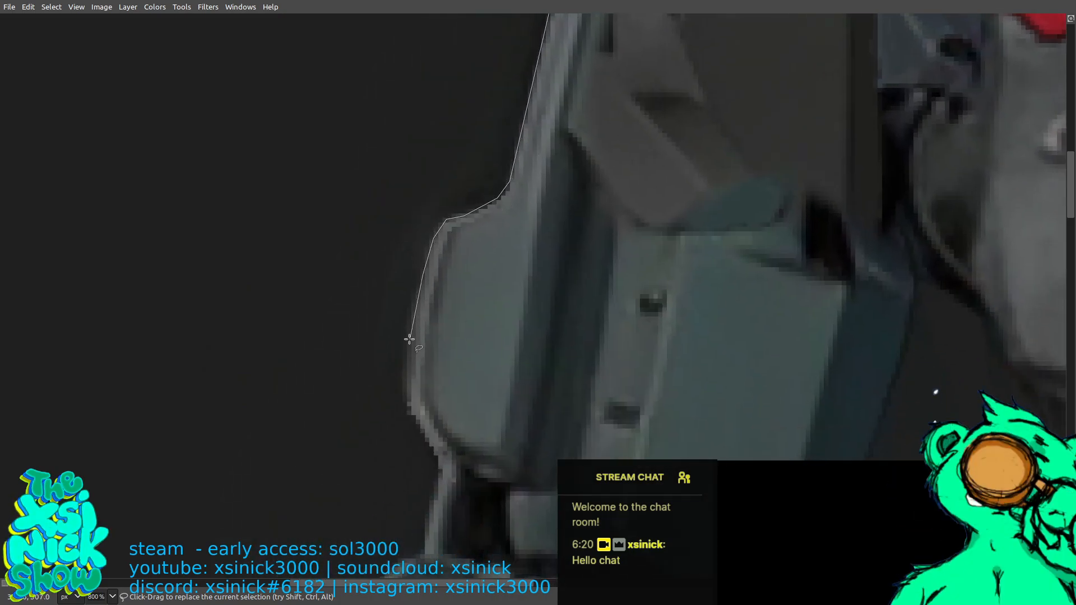
{"action": "left_click", "coordinate": [408, 407]}
{"action": "left_click", "coordinate": [420, 430]}
{"action": "scroll", "coordinate": [435, 436], "scroll_direction": "down", "scroll_amount": 5}
{"action": "scroll", "coordinate": [435, 436], "scroll_direction": "left", "scroll_amount": 2}
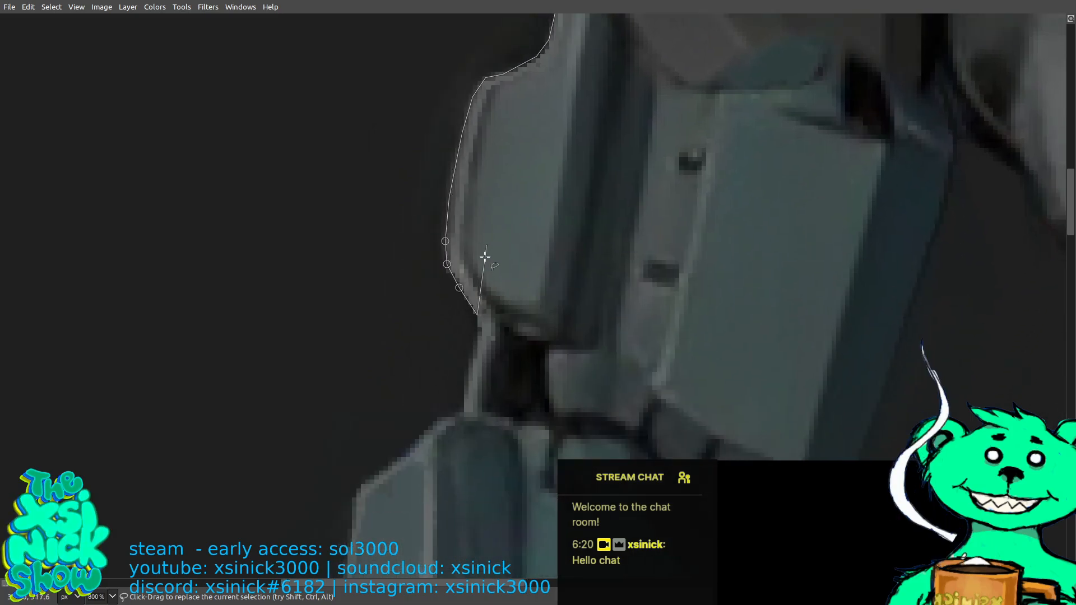
Continue the outline past the dark elbow gap and along the forearm armour's sloped top to its outer corner.
{"action": "left_click", "coordinate": [477, 343]}
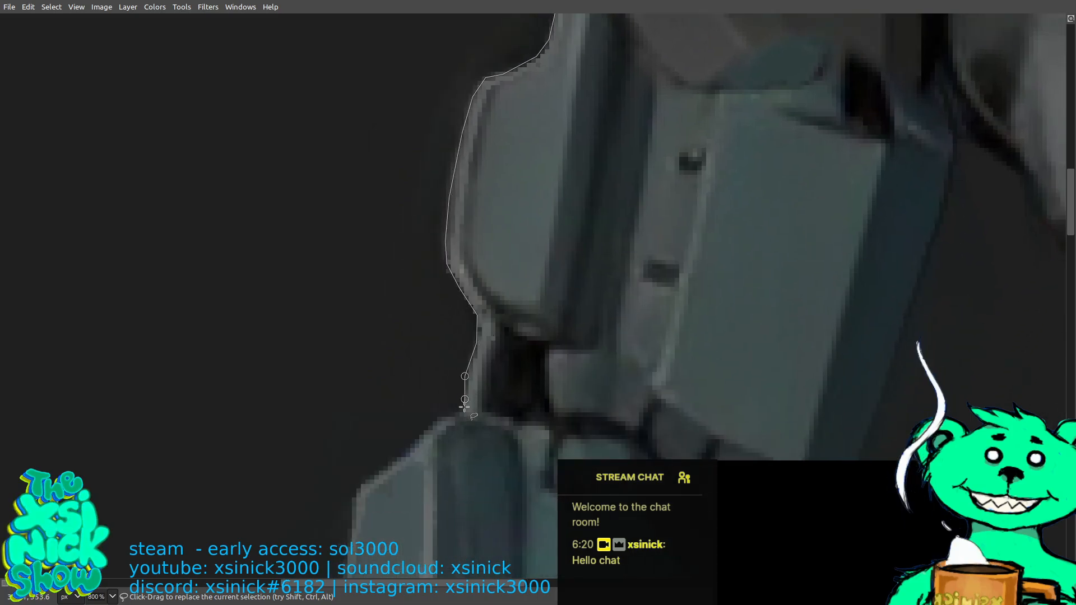
{"action": "scroll", "coordinate": [432, 426], "scroll_direction": "down", "scroll_amount": 2}
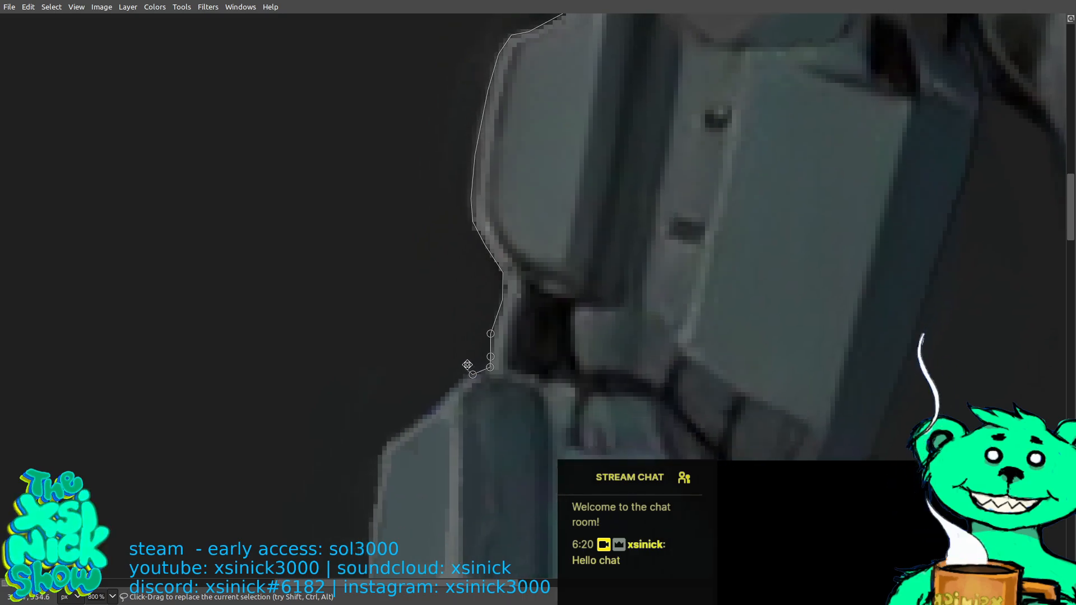
{"action": "scroll", "coordinate": [441, 405], "scroll_direction": "left", "scroll_amount": 1}
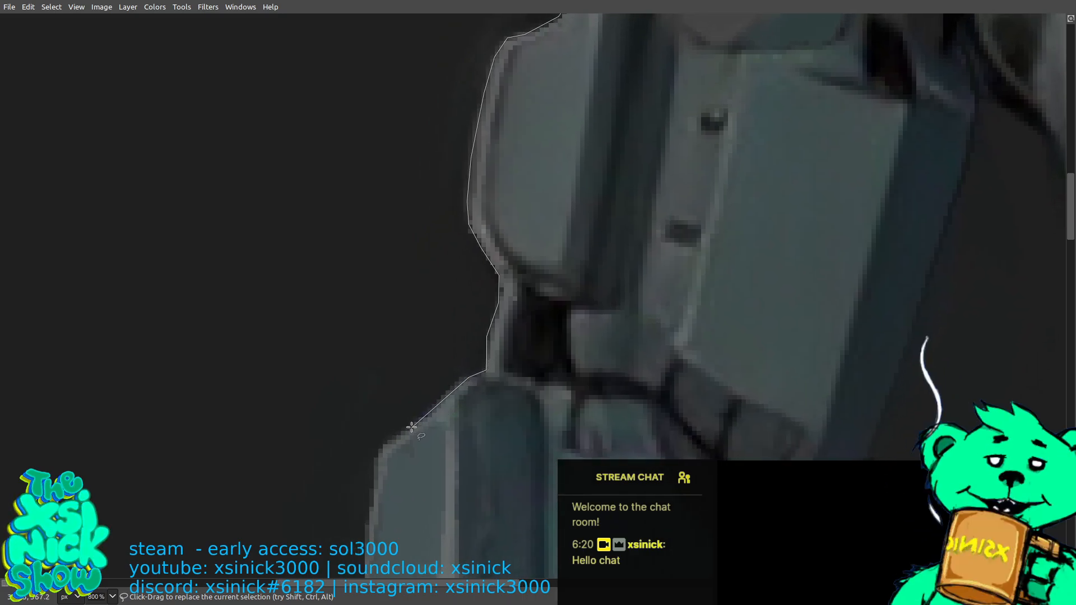
{"action": "left_click", "coordinate": [382, 452]}
{"action": "scroll", "coordinate": [460, 171], "scroll_direction": "down", "scroll_amount": 7}
{"action": "scroll", "coordinate": [461, 171], "scroll_direction": "left", "scroll_amount": 2}
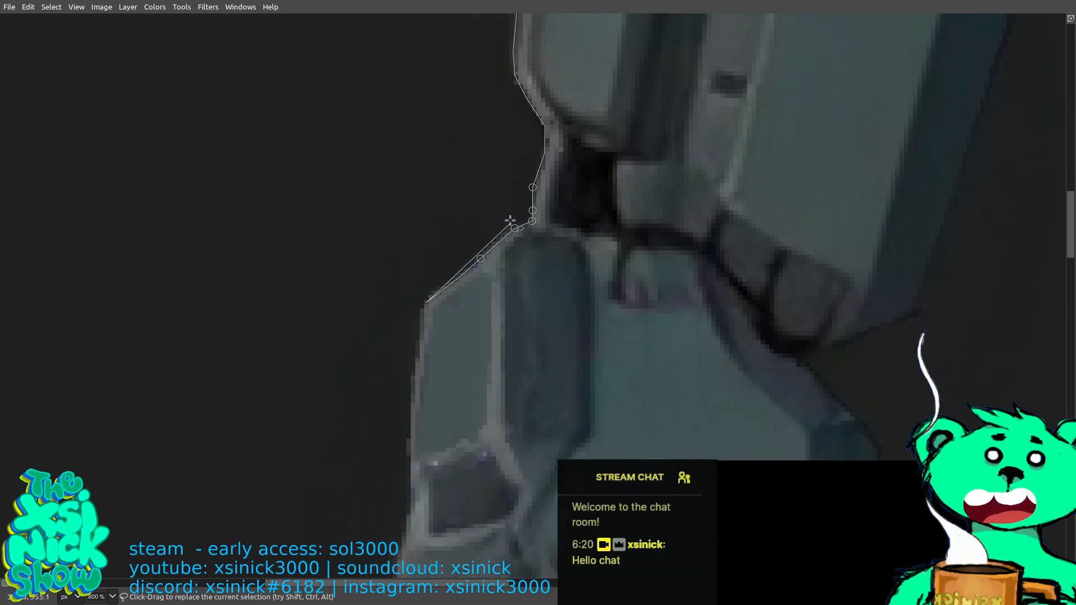
{"action": "mouse_move", "coordinate": [512, 228]}
{"action": "left_mouse_down"}
{"action": "mouse_move", "coordinate": [503, 199]}
{"action": "mouse_move", "coordinate": [473, 197]}
{"action": "mouse_move", "coordinate": [503, 168]}
{"action": "mouse_move", "coordinate": [520, 180]}
{"action": "mouse_move", "coordinate": [478, 137]}
{"action": "mouse_move", "coordinate": [507, 227]}
{"action": "left_mouse_up"}
Trace the outline down the long outer edge of the forearm armour to its lower tip at the wrist.
{"action": "key", "text": "space"}
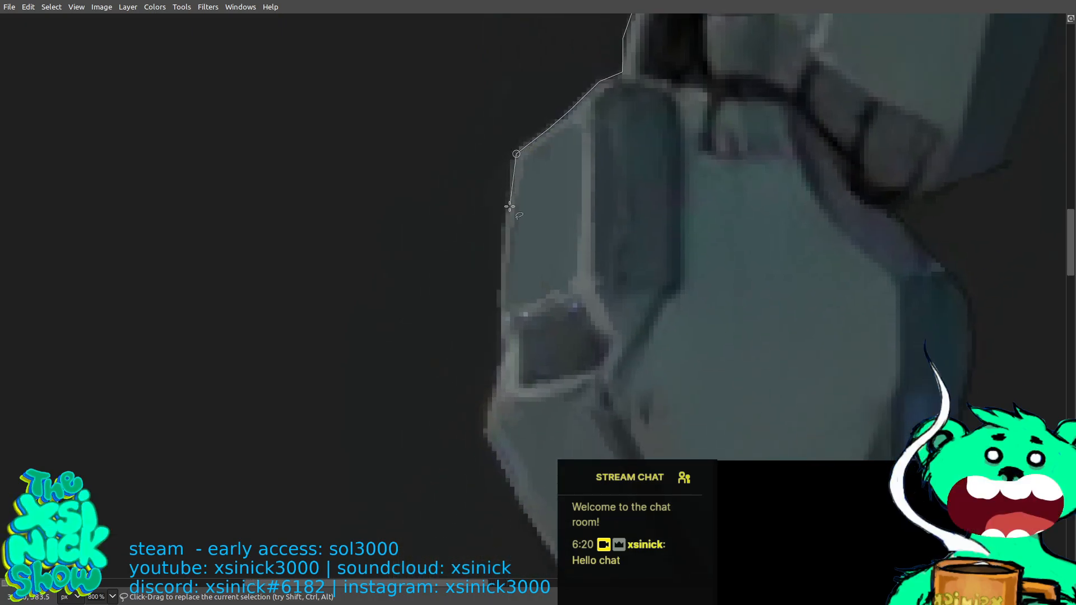
{"action": "key", "text": "space"}
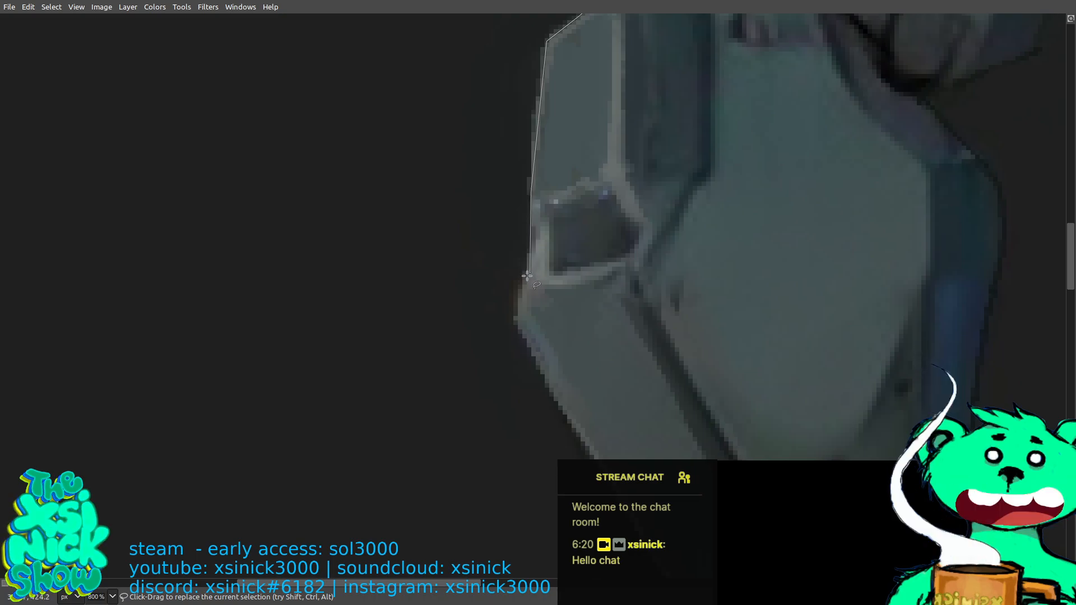
{"action": "key", "text": "space"}
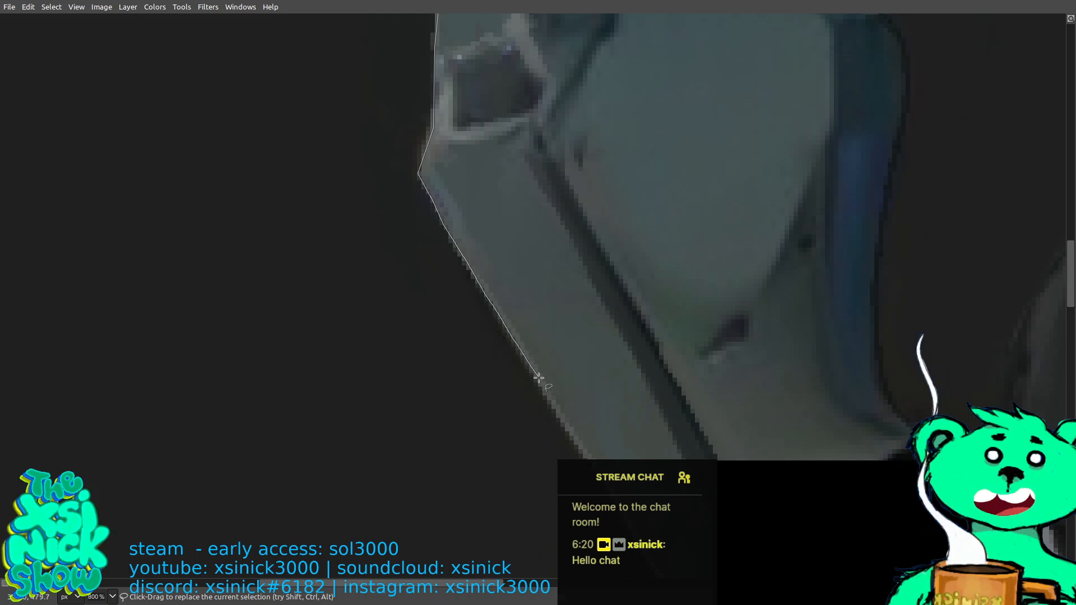
{"action": "key", "text": "space"}
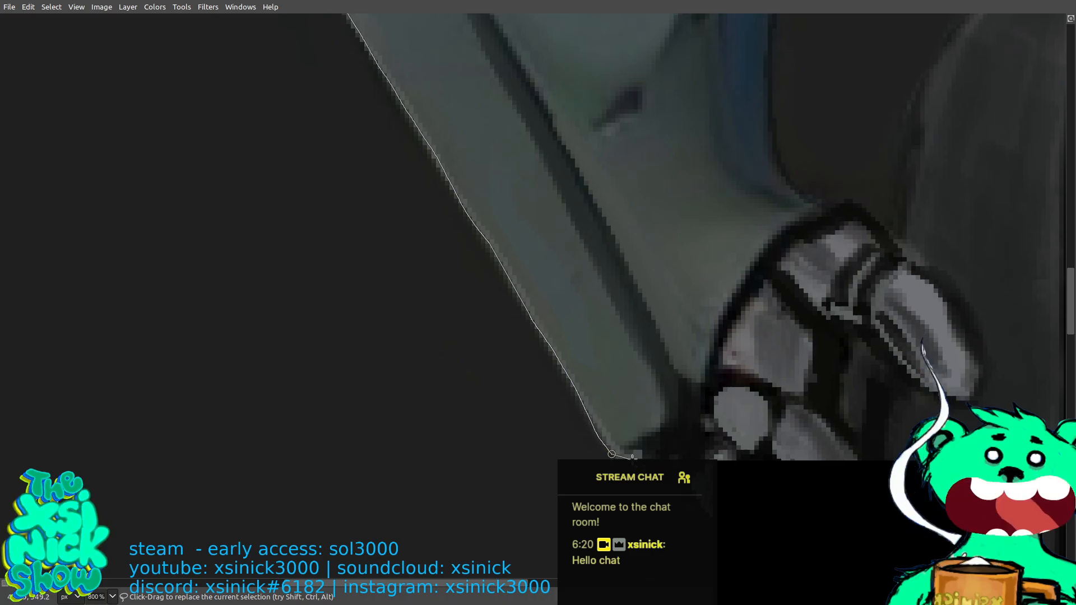
Carry the outline along the outer side of the curled fingers and back up their inner edge to the palm.
{"action": "key", "text": "space"}
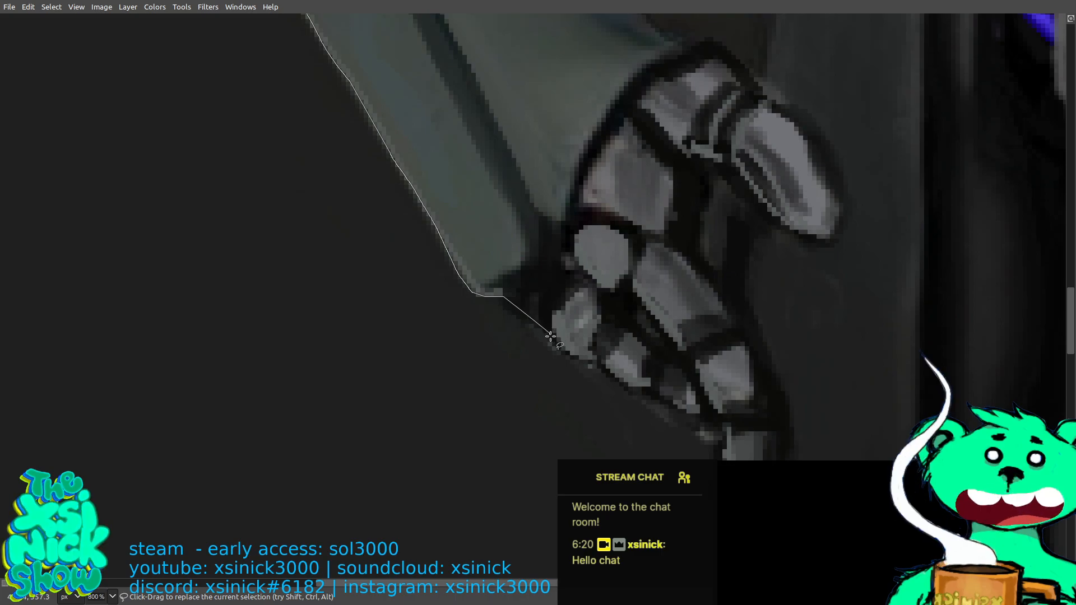
{"action": "left_click", "coordinate": [565, 351]}
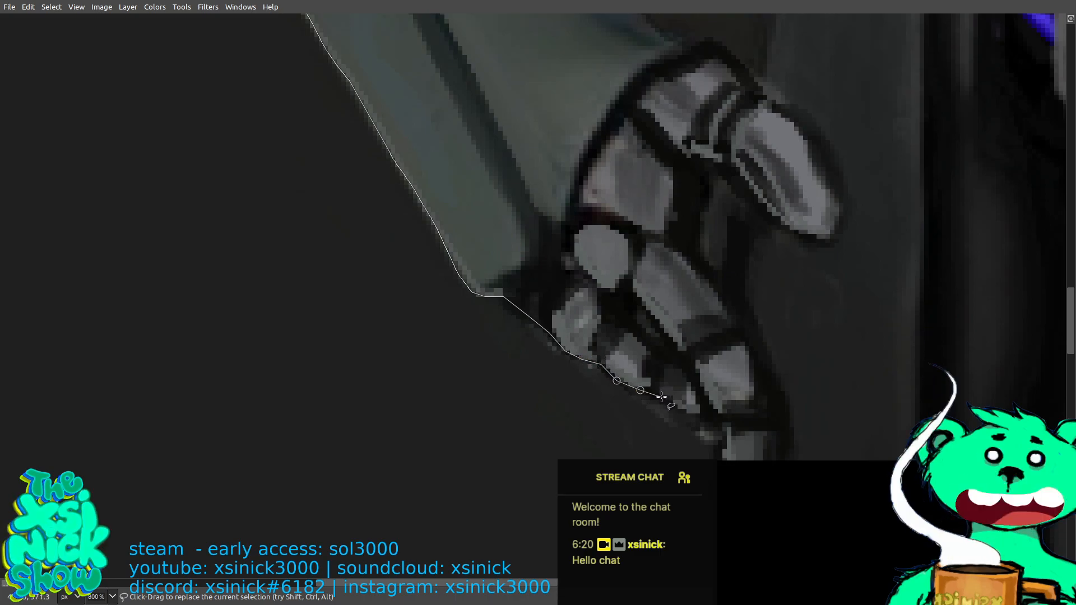
{"action": "left_click", "coordinate": [708, 416]}
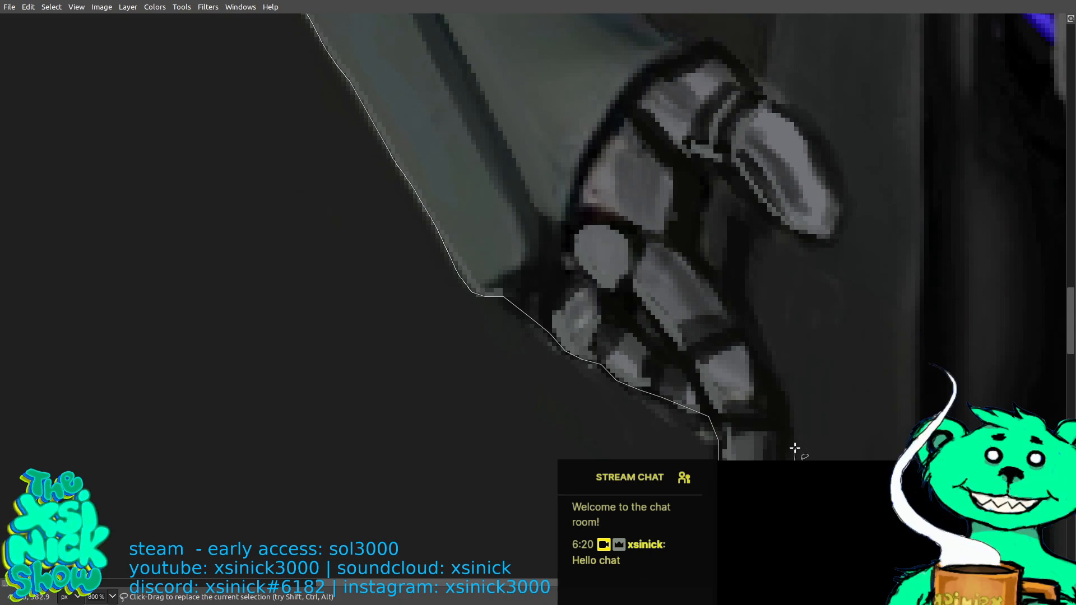
{"action": "left_click_drag", "start_coordinate": [771, 351], "coordinate": [761, 339]}
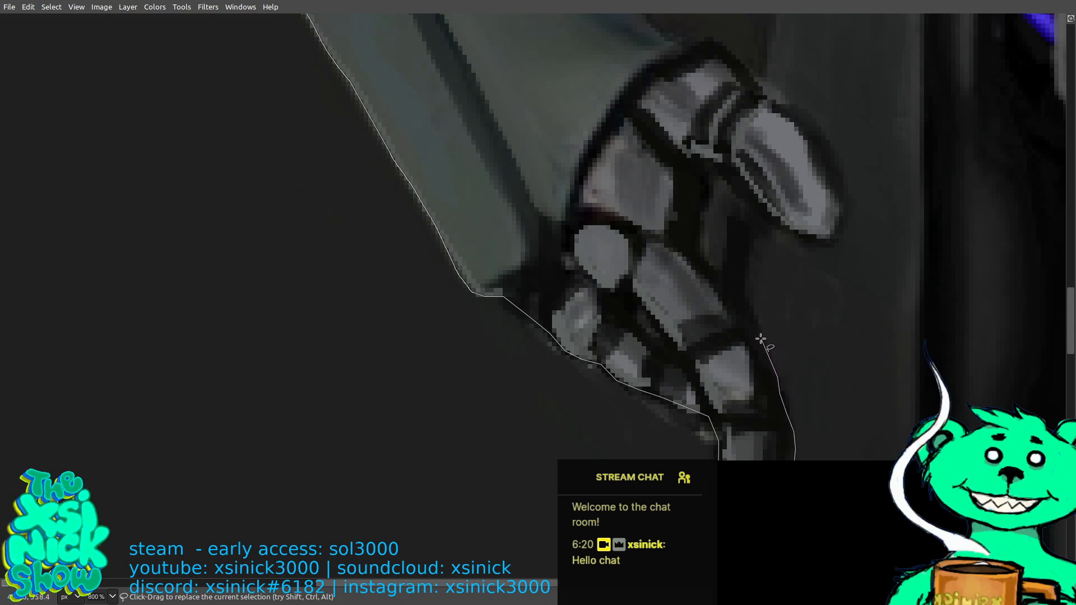
{"action": "left_click_drag", "start_coordinate": [735, 304], "coordinate": [685, 237]}
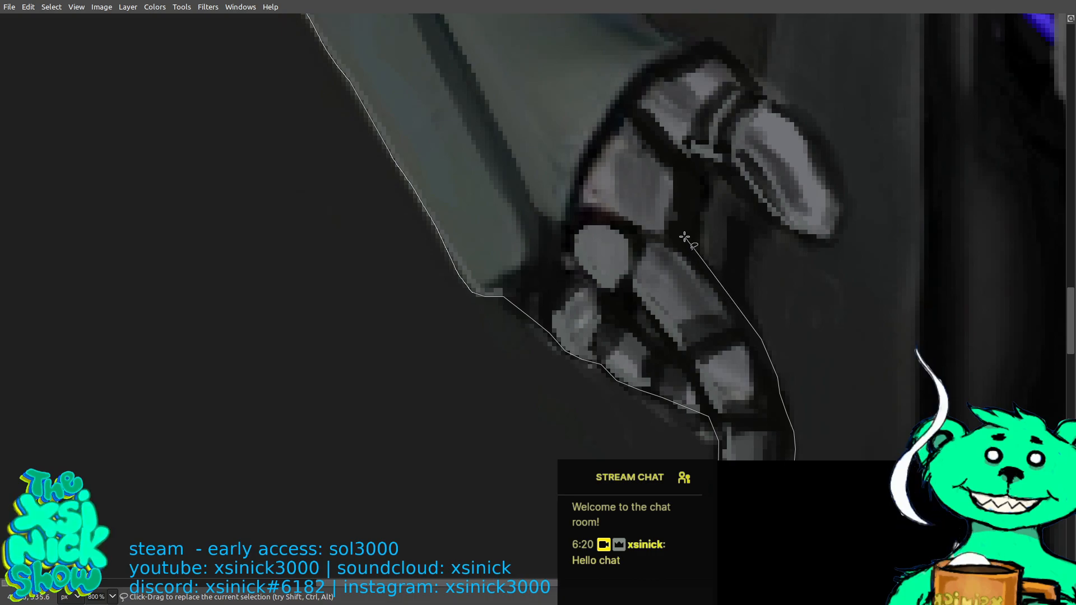
Trace the outline from the palm around the thumb's tip and back over its top to the wrist.
{"action": "left_click", "coordinate": [719, 166]}
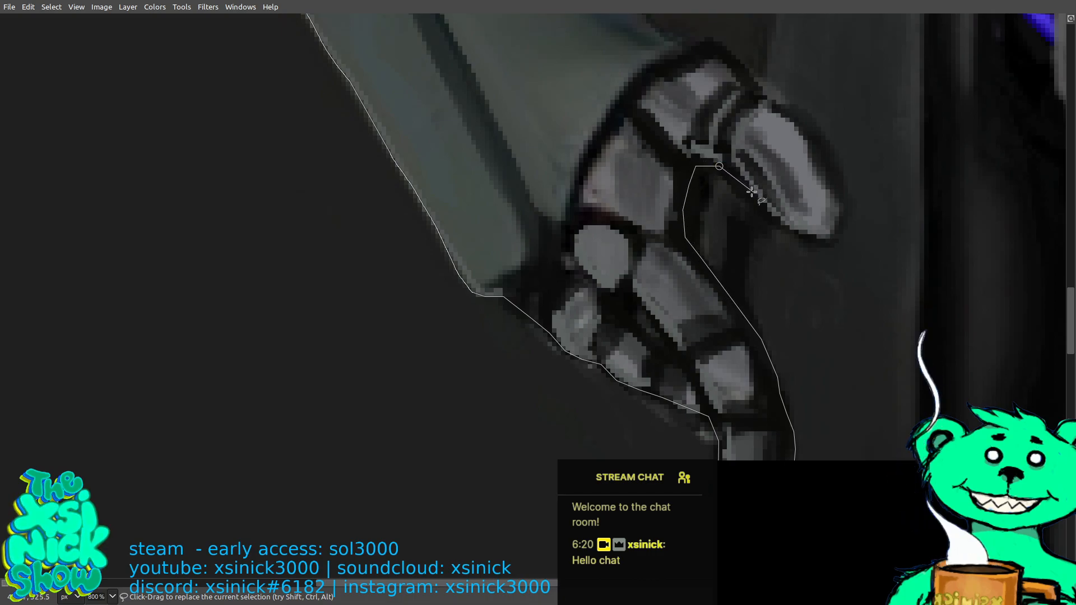
{"action": "left_click", "coordinate": [818, 241]}
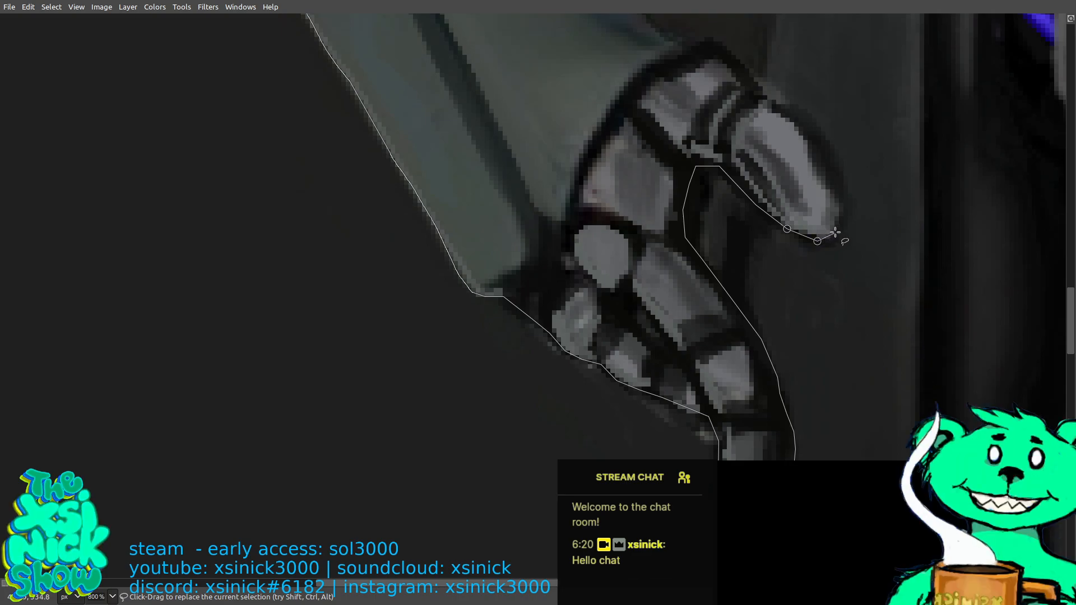
{"action": "left_click", "coordinate": [839, 231]}
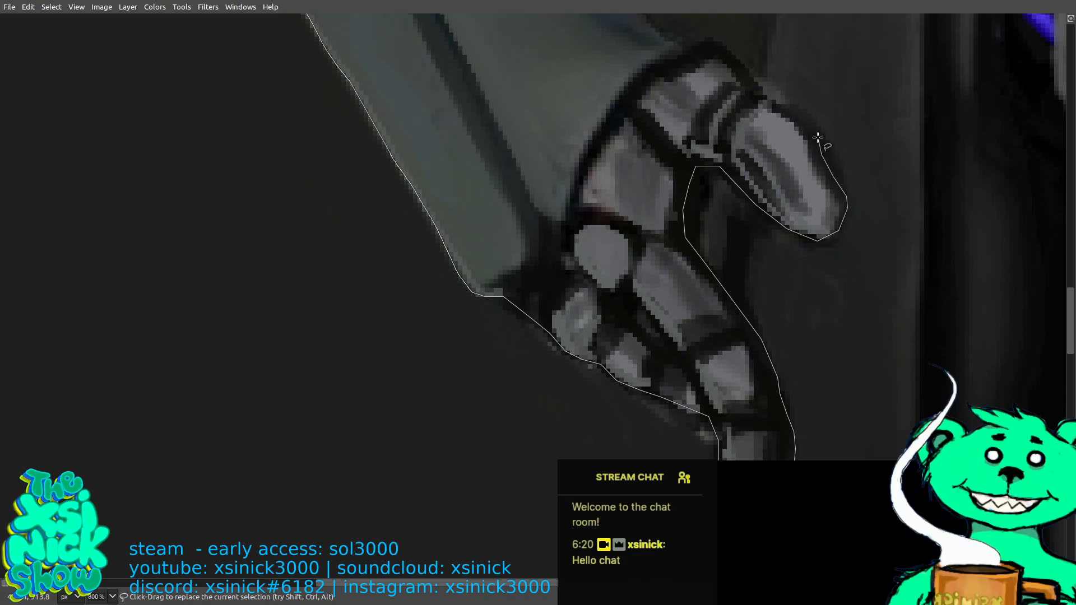
{"action": "left_click_drag", "start_coordinate": [770, 95], "coordinate": [755, 79]}
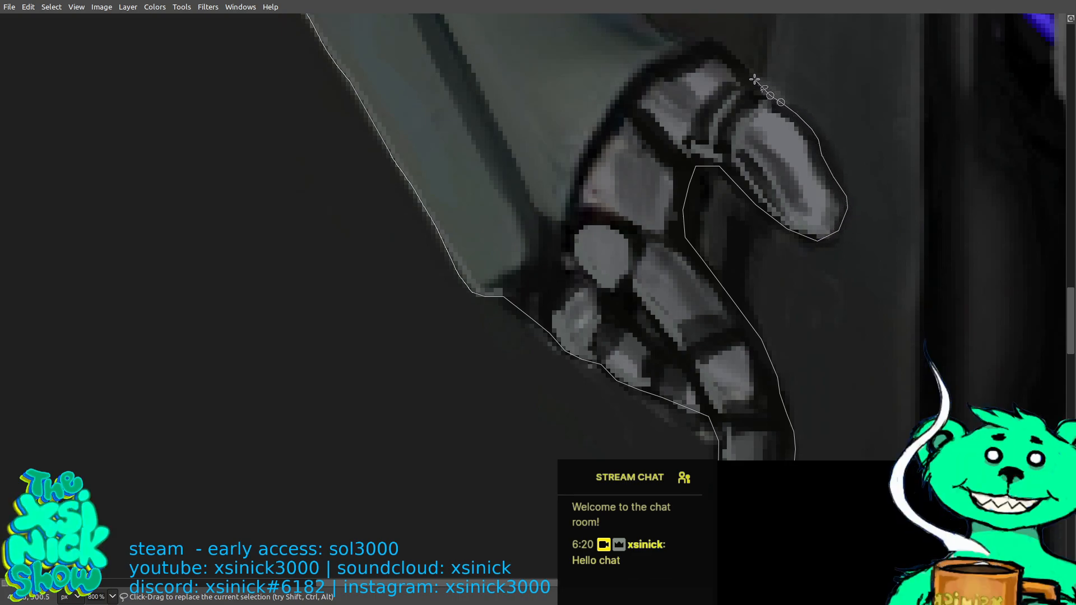
{"action": "left_click", "coordinate": [687, 46]}
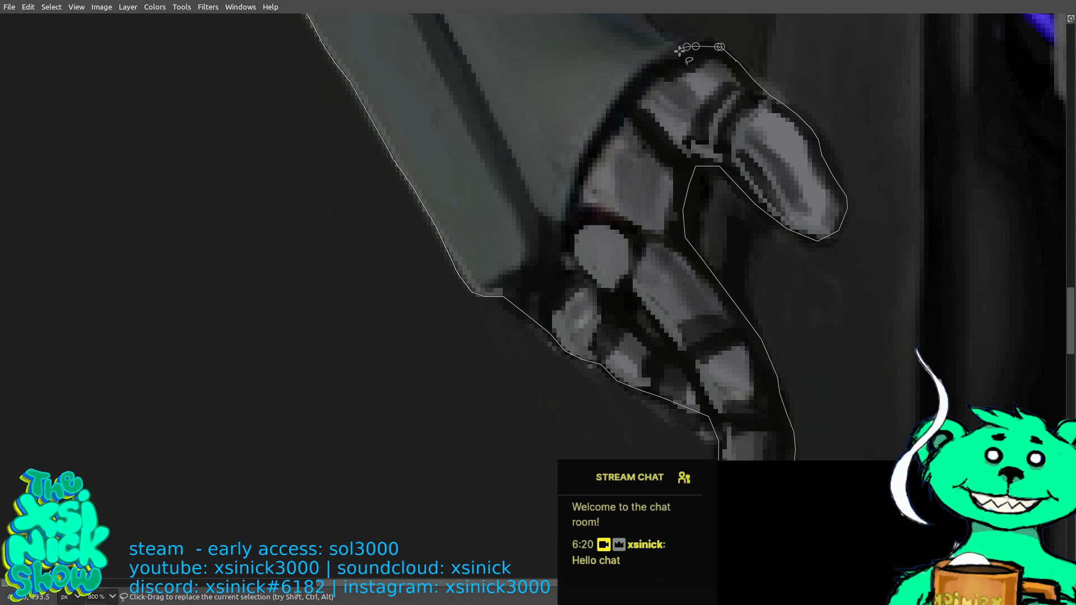
Continue the outline up the forearm's inner blue edge and into the elbow crease below the upper arm.
{"action": "scroll", "coordinate": [681, 178], "scroll_direction": "up", "scroll_amount": 1}
{"action": "left_click_drag", "start_coordinate": [681, 179], "coordinate": [625, 555]}
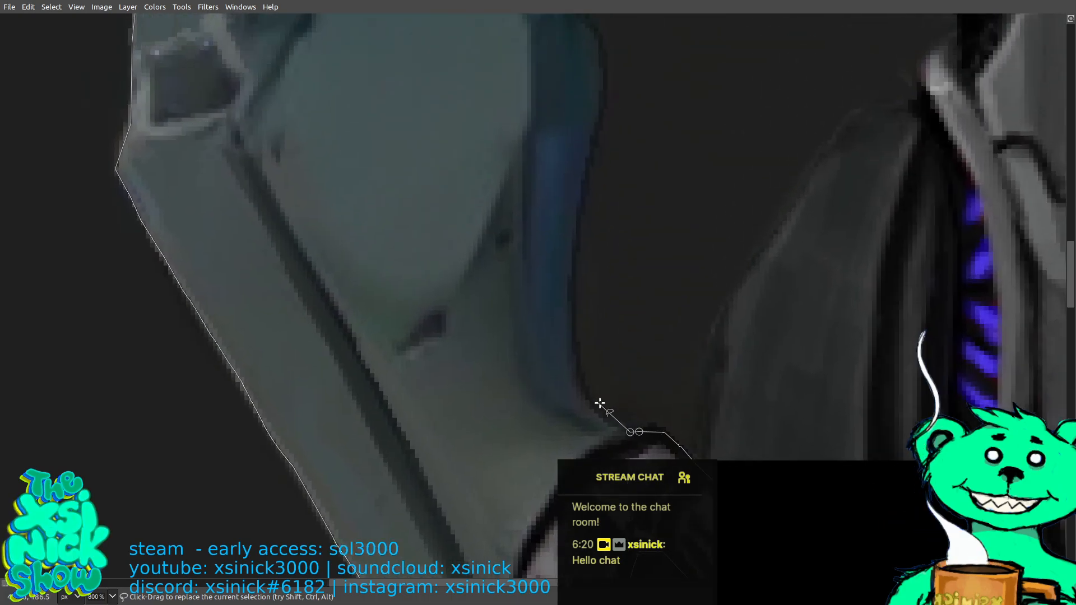
{"action": "left_click", "coordinate": [577, 367]}
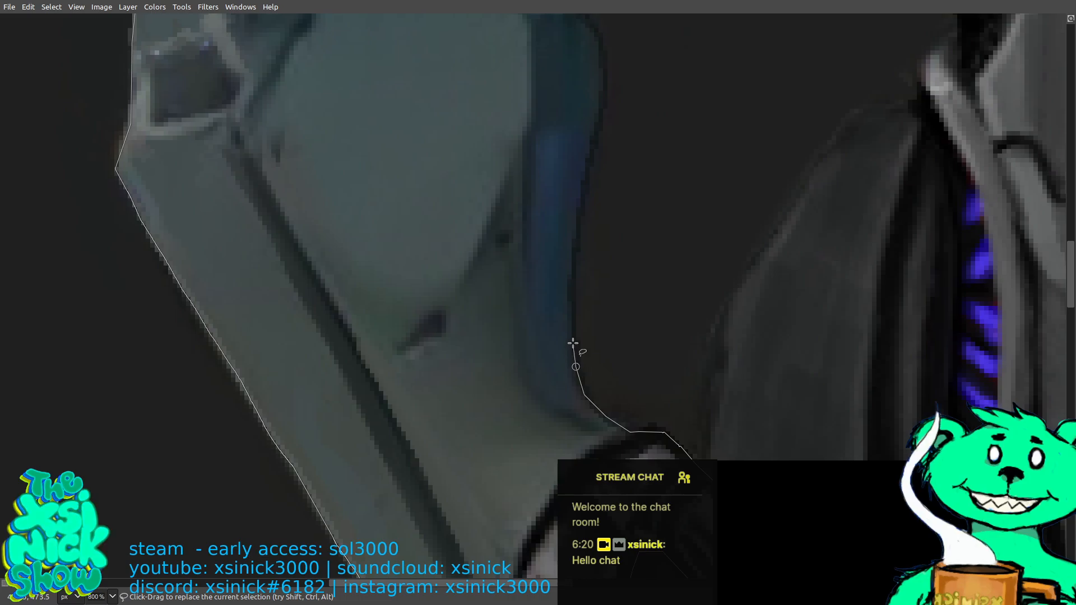
{"action": "left_click", "coordinate": [572, 331]}
{"action": "left_click", "coordinate": [594, 127]}
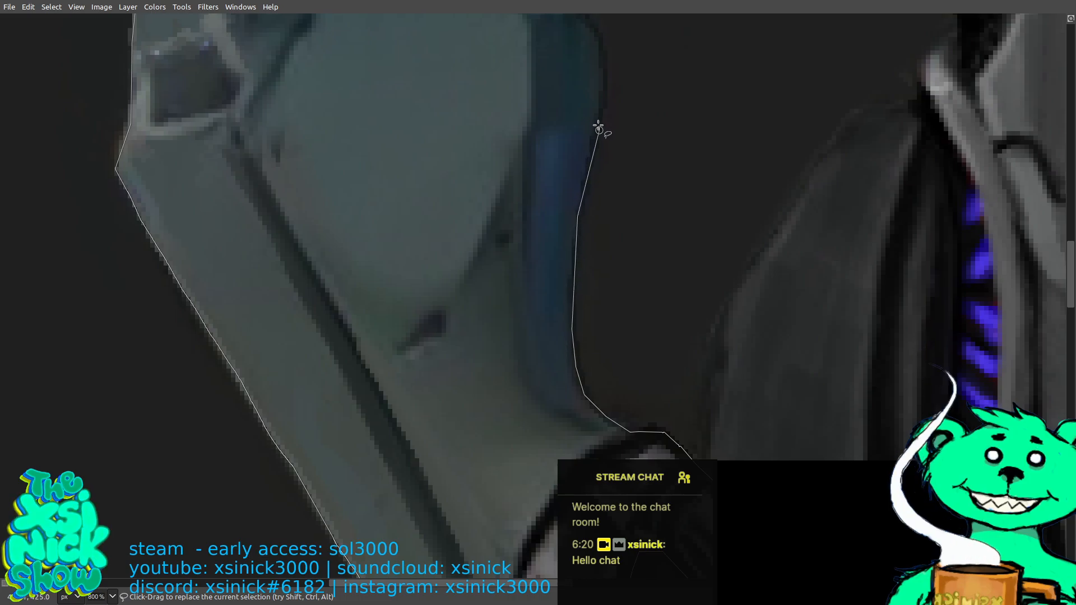
{"action": "left_click_drag", "start_coordinate": [602, 67], "coordinate": [553, 295]}
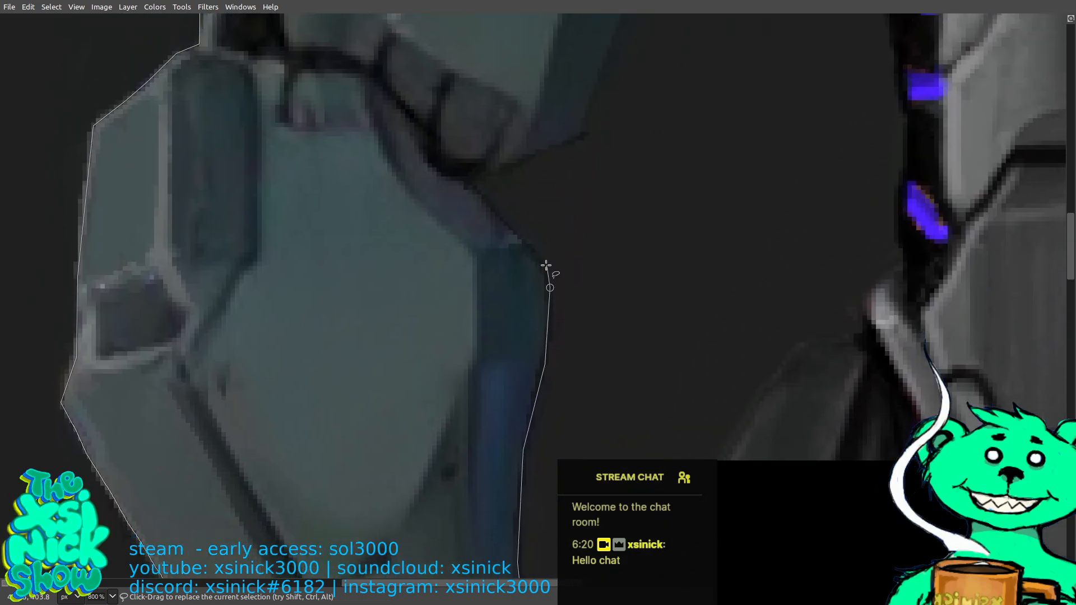
{"action": "left_click", "coordinate": [546, 268]}
{"action": "left_click", "coordinate": [467, 181]}
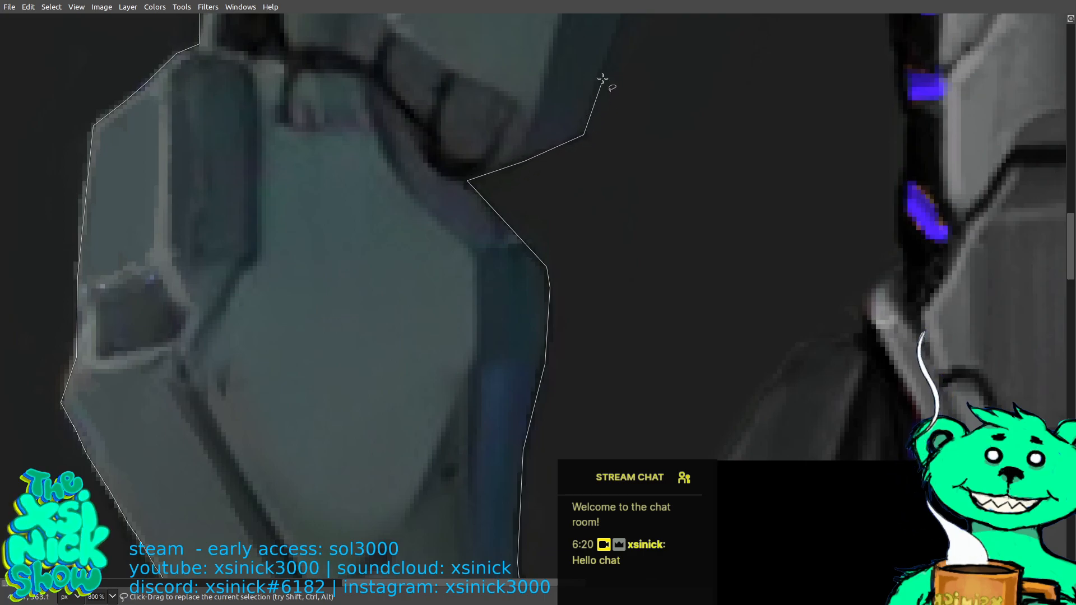
Trace the outline up the straight inner edge of the upper-arm armour to its top corner beside the chest.
{"action": "scroll", "coordinate": [602, 78], "scroll_direction": "up", "scroll_amount": 5}
{"action": "scroll", "coordinate": [602, 79], "scroll_direction": "right", "scroll_amount": 2}
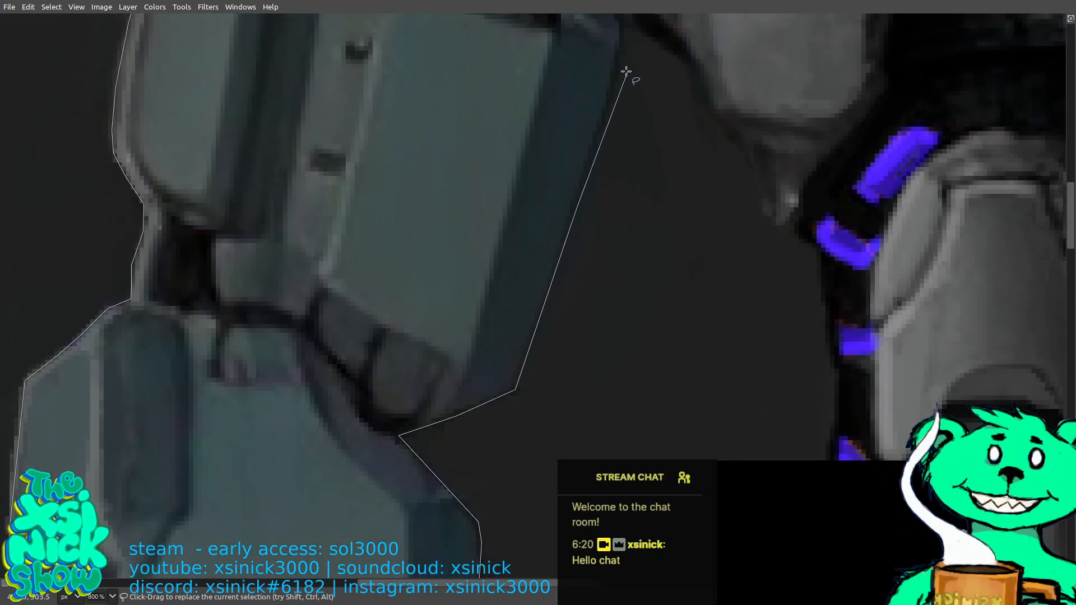
{"action": "scroll", "coordinate": [627, 71], "scroll_direction": "up", "scroll_amount": 3}
{"action": "scroll", "coordinate": [627, 71], "scroll_direction": "right", "scroll_amount": 1}
{"action": "left_click", "coordinate": [583, 184]}
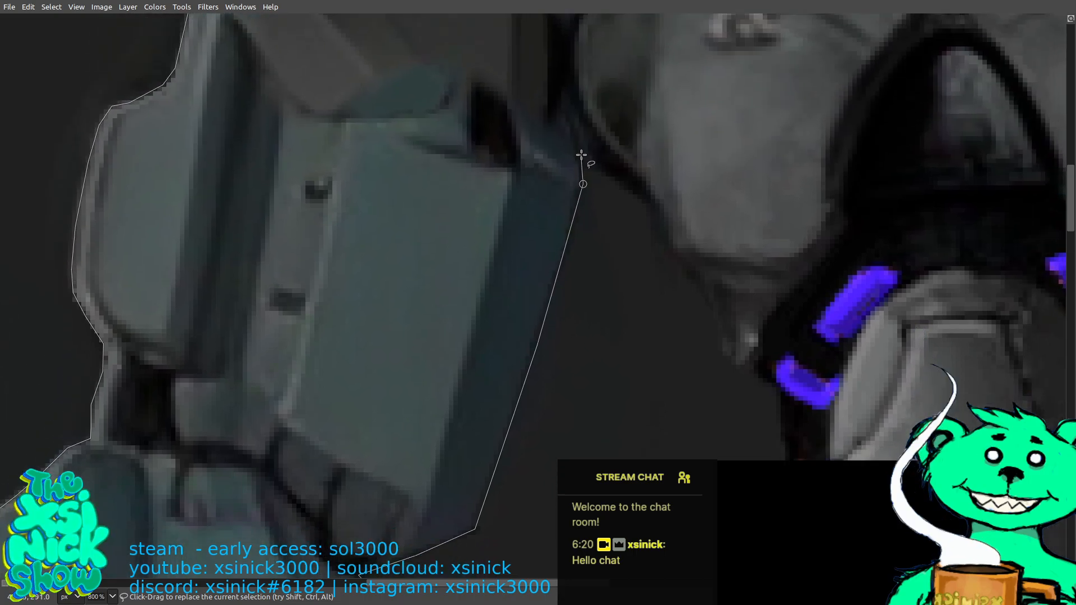
Carry the outline up between shoulder armour and chest and close it at its starting point to select the arm.
{"action": "scroll", "coordinate": [565, 110], "scroll_direction": "up", "scroll_amount": 4}
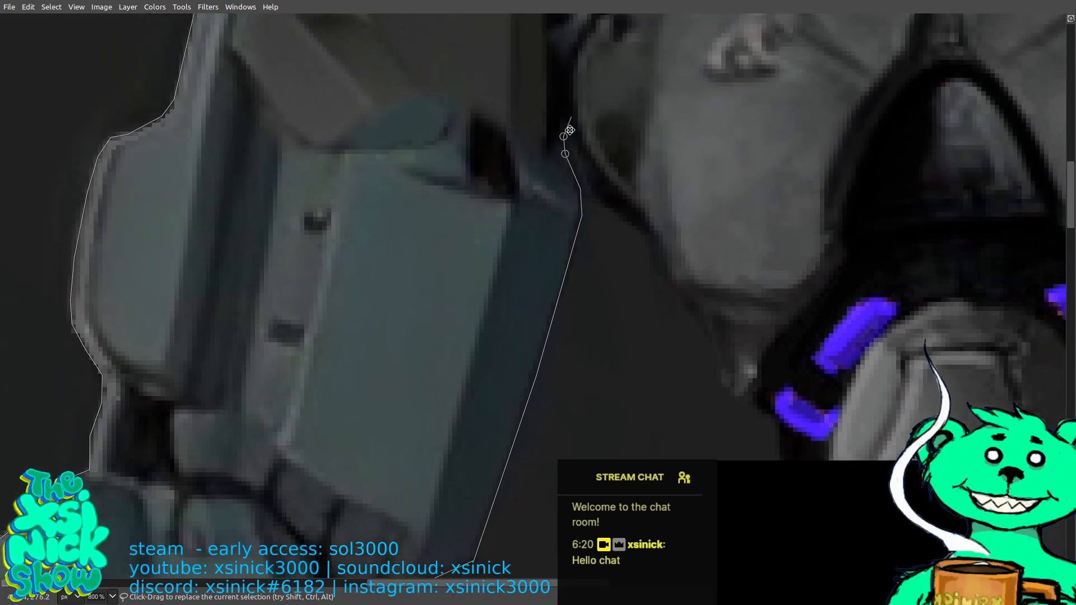
{"action": "left_click", "coordinate": [552, 230]}
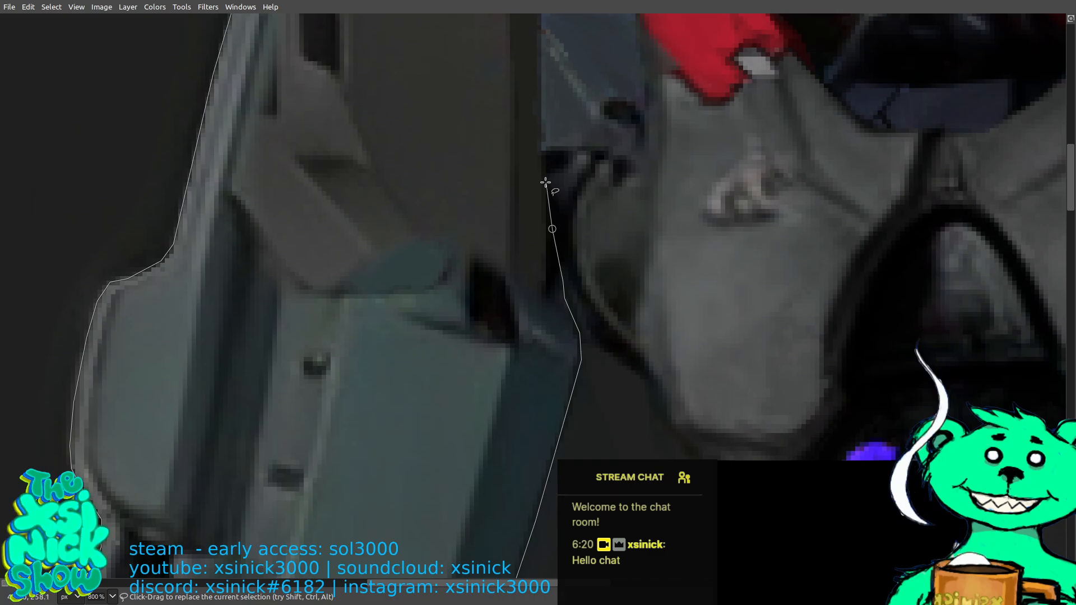
{"action": "scroll", "coordinate": [566, 110], "scroll_direction": "up", "scroll_amount": 5}
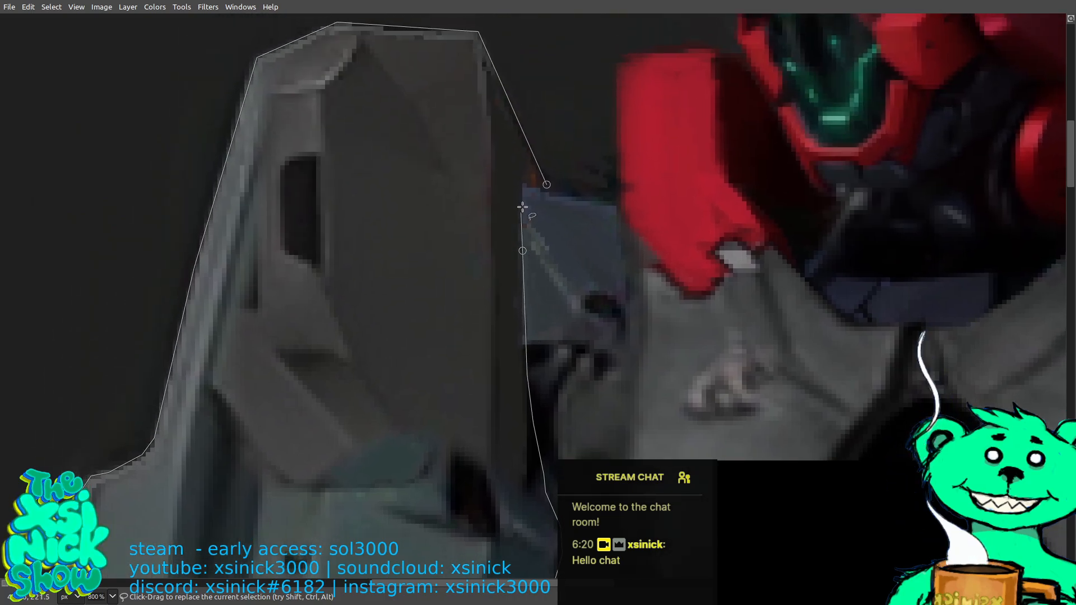
{"action": "left_click", "coordinate": [546, 185]}
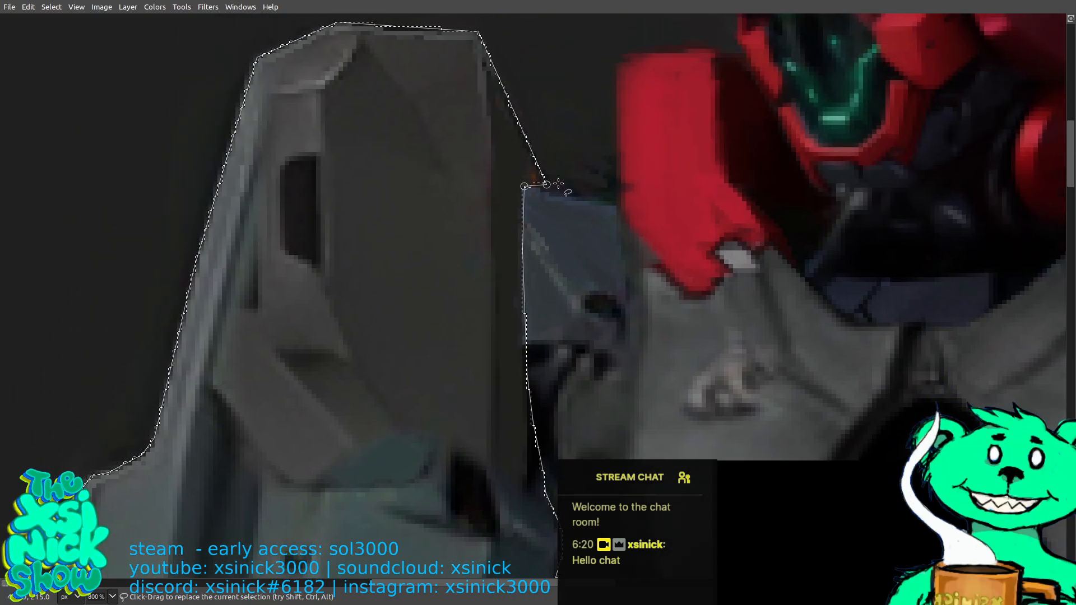
Commit the closed outline so that both of the robot's arms are selected.
{"action": "key", "text": "Return"}
{"action": "scroll", "coordinate": [580, 159], "scroll_direction": "up", "scroll_amount": 3}
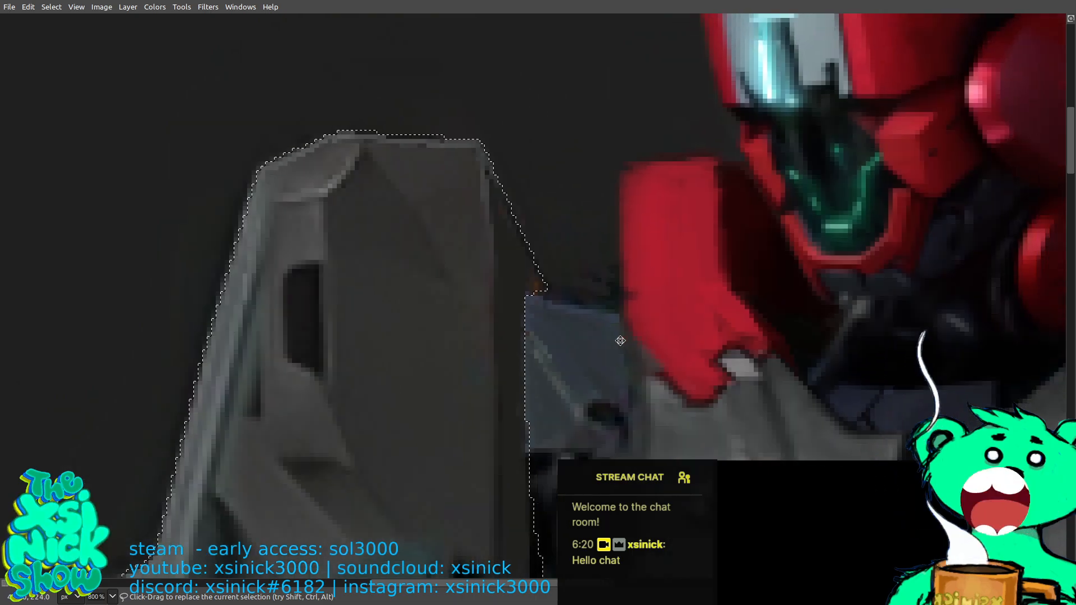
{"action": "scroll", "coordinate": [240, 321], "scroll_direction": "right", "scroll_amount": 10}
{"action": "left_click_drag", "start_coordinate": [524, 296], "coordinate": [211, 307]}
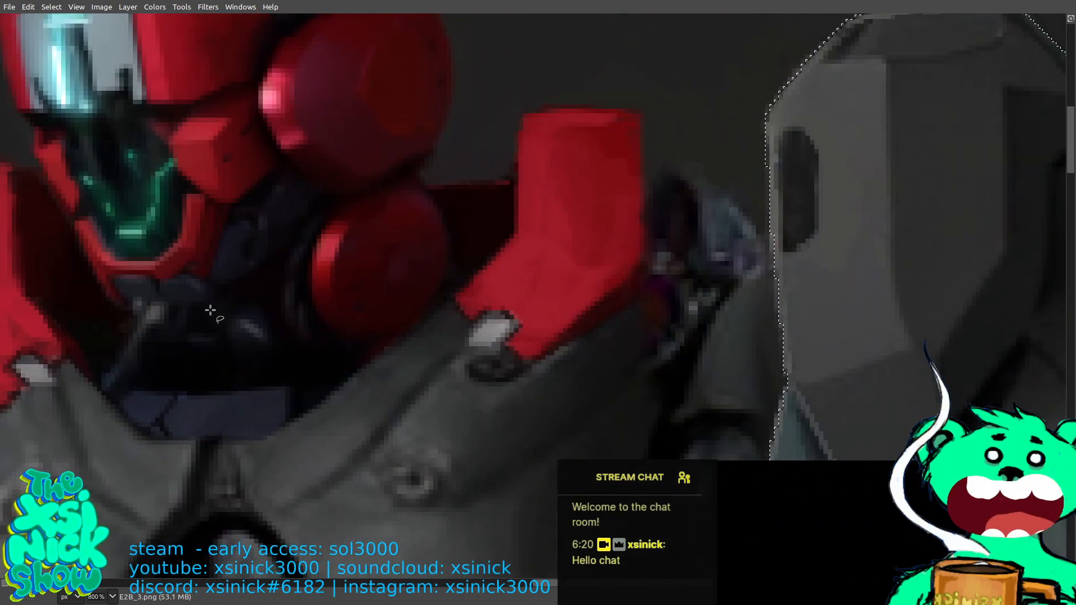
{"action": "scroll", "coordinate": [211, 312], "scroll_direction": "down", "scroll_amount": 6}
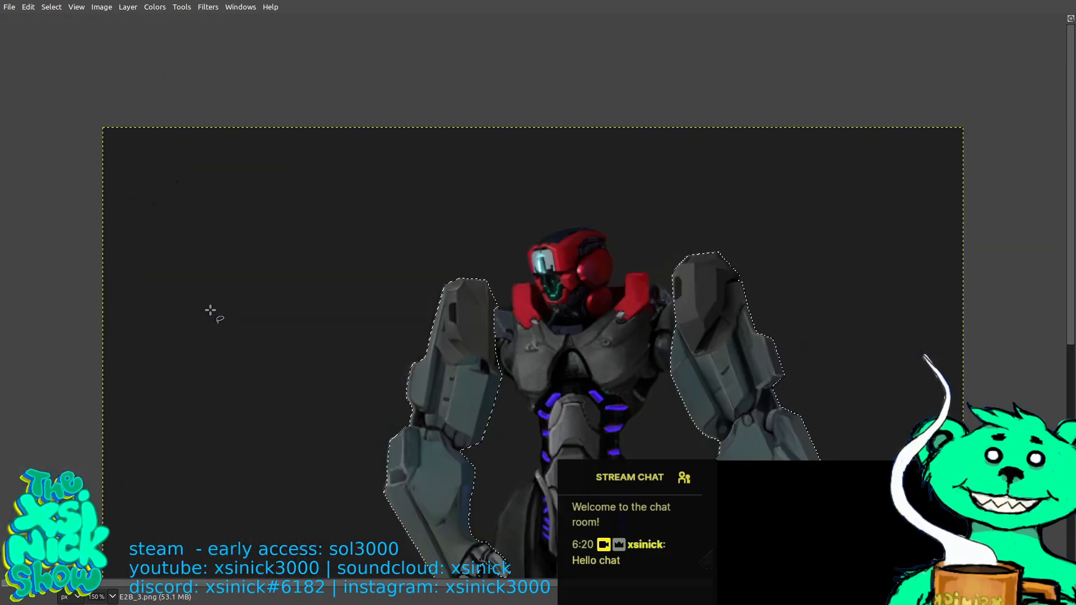
Bring back the hidden docks, activate the Paintbrush and leave full-screen mode.
{"action": "key", "text": "Tab"}
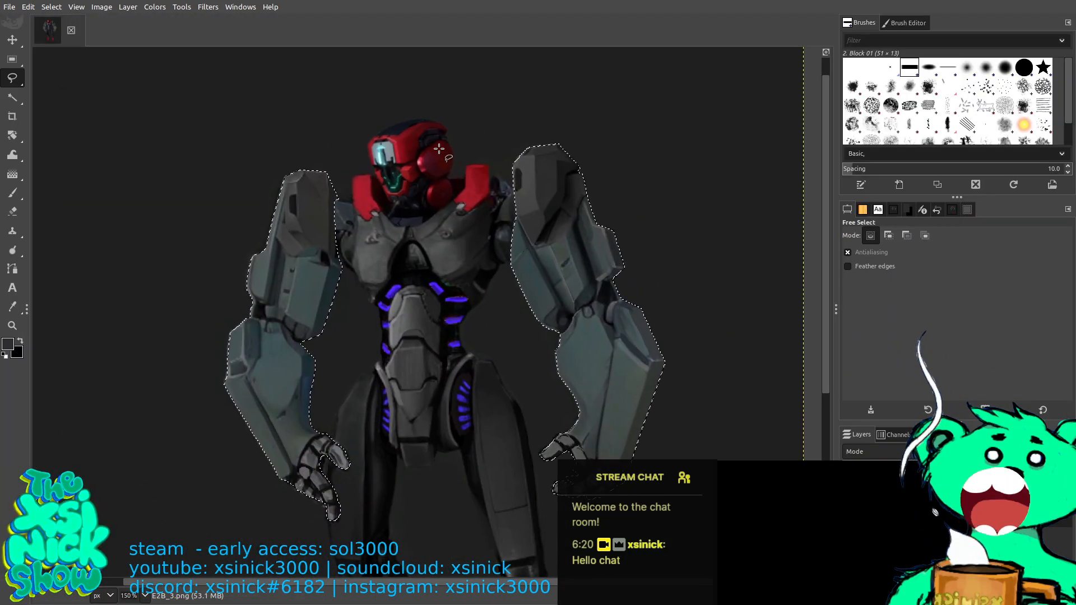
{"action": "key", "text": "p"}
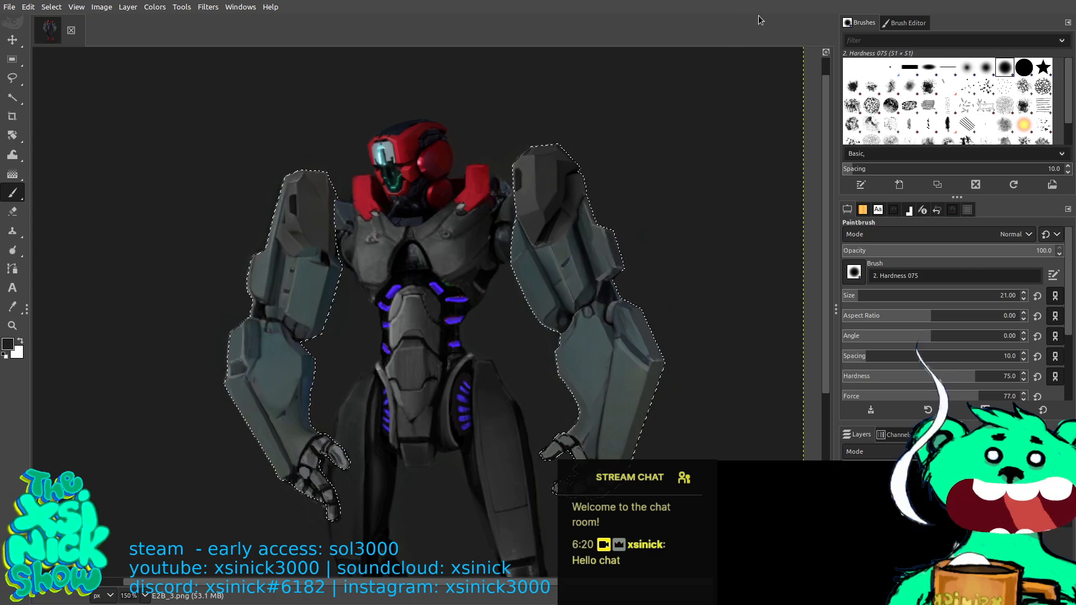
{"action": "key", "text": "F11"}
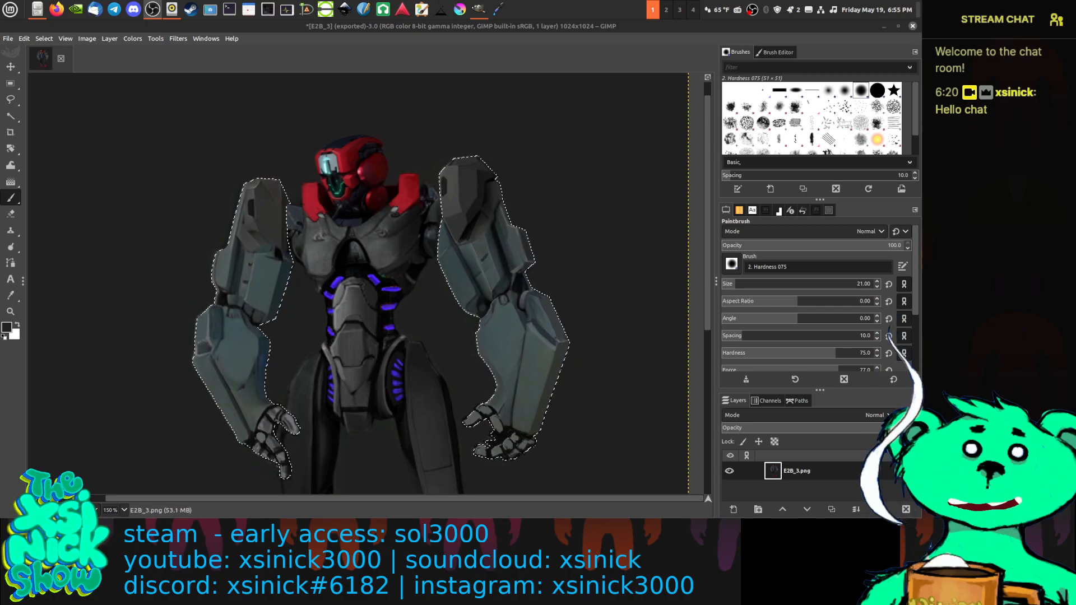
Copy the selected arms and paste them as a floating selection above E2B_3.png.
{"action": "left_click_drag", "start_coordinate": [319, 317], "coordinate": [348, 224]}
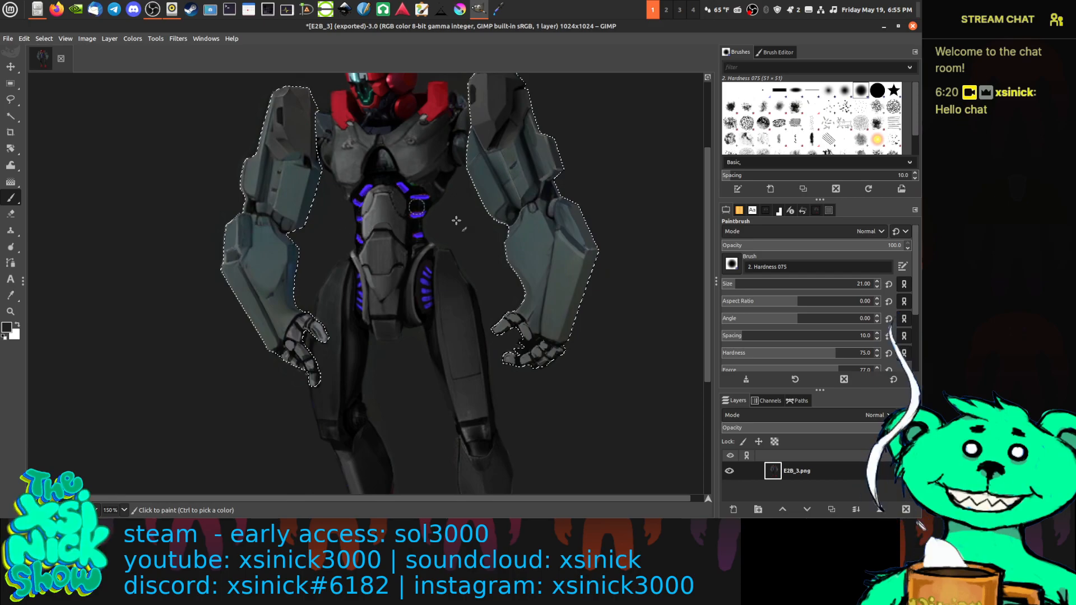
{"action": "left_click_drag", "start_coordinate": [456, 221], "coordinate": [450, 226]}
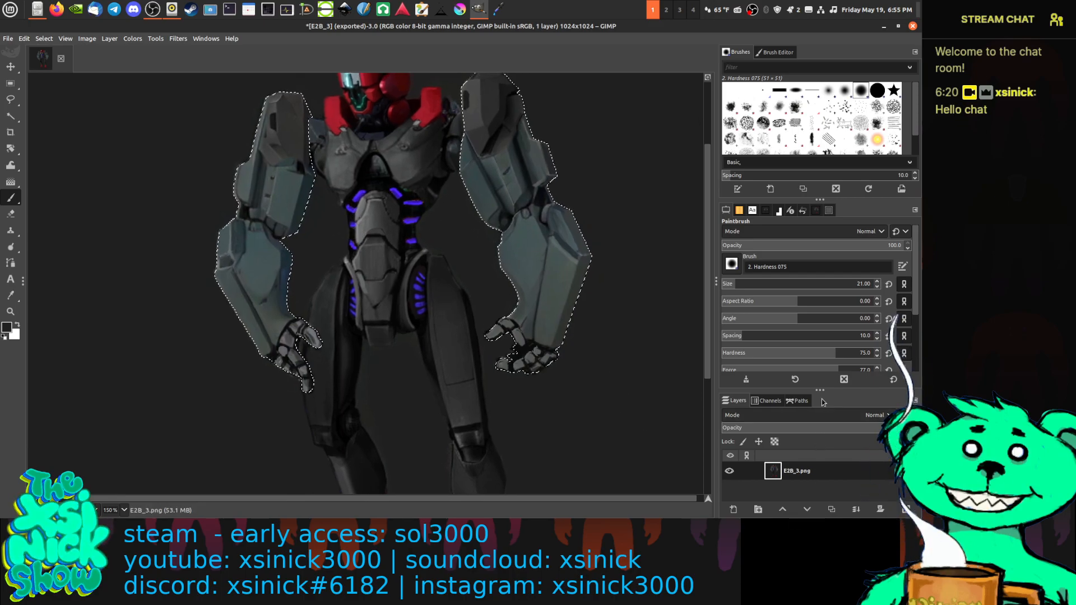
{"action": "left_click_drag", "start_coordinate": [821, 390], "coordinate": [822, 370]}
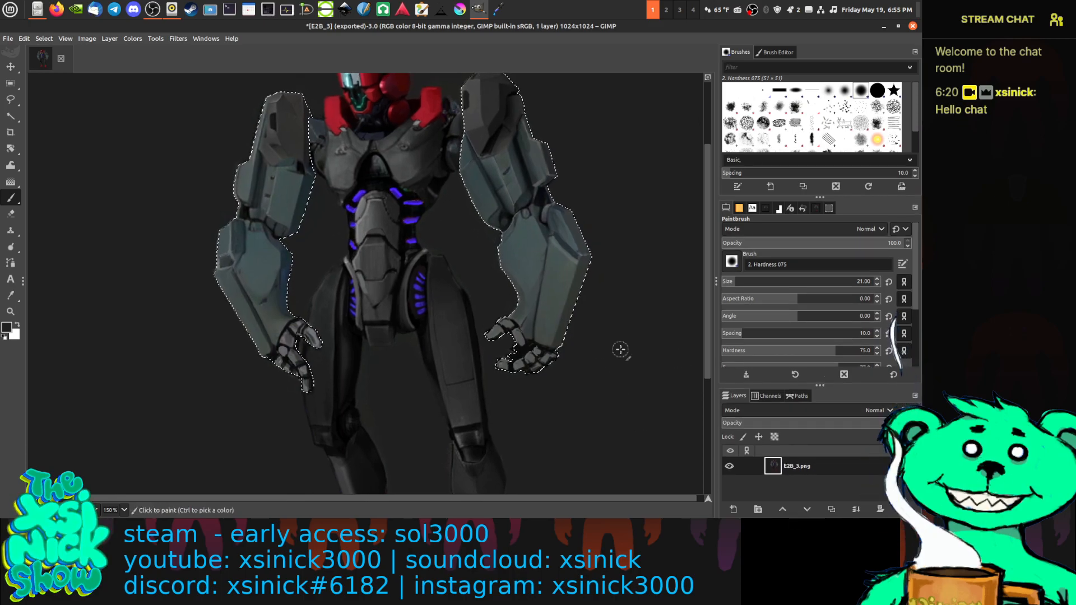
{"action": "left_click_drag", "start_coordinate": [545, 317], "coordinate": [540, 339]}
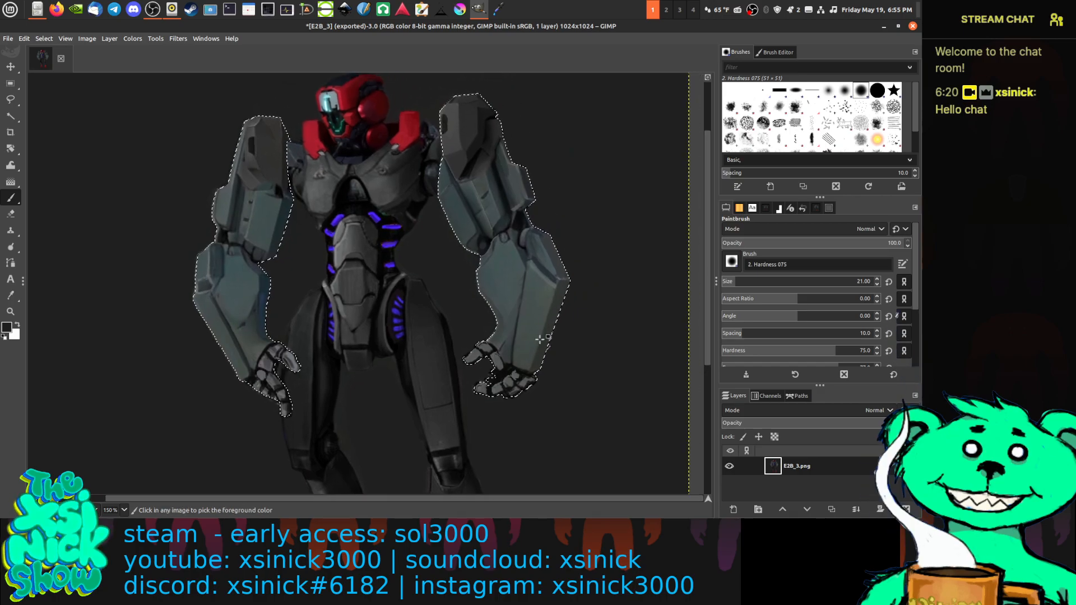
{"action": "key", "text": "super+h"}
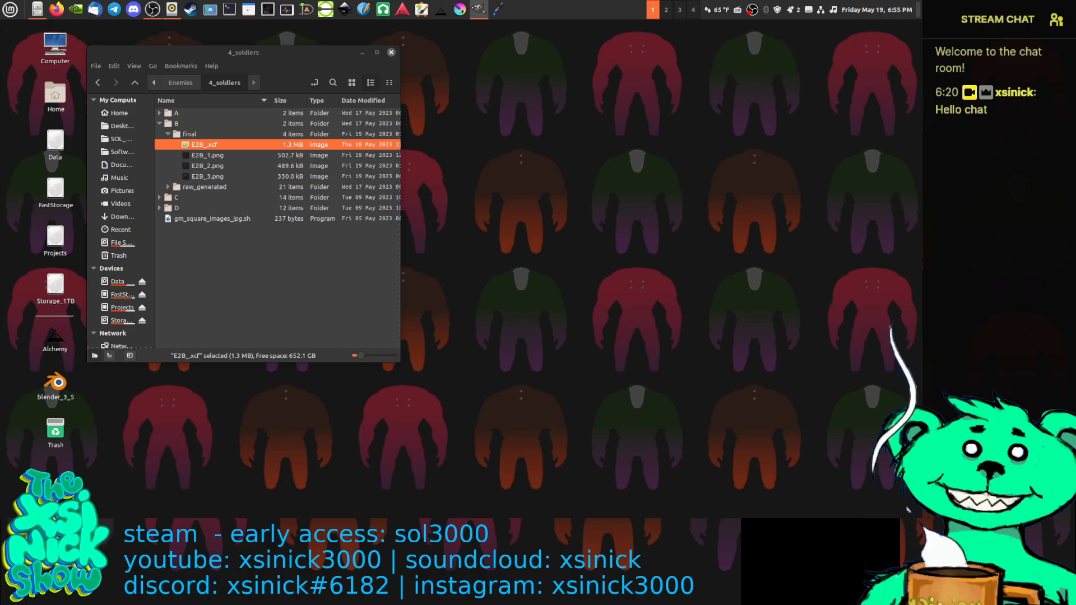
{"action": "left_click", "coordinate": [478, 9]}
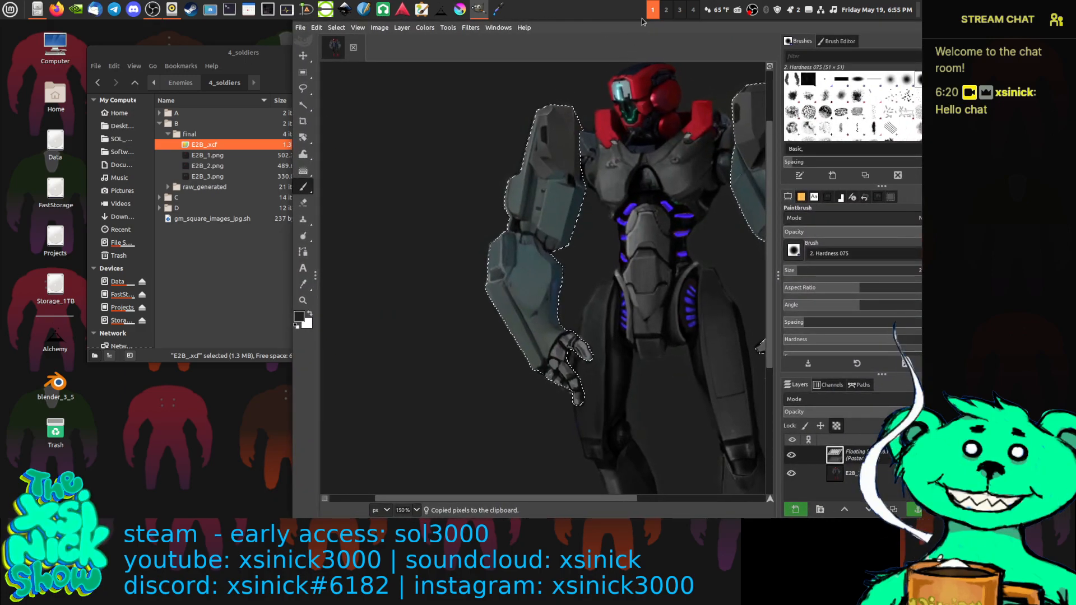
{"action": "left_click_drag", "start_coordinate": [644, 22], "coordinate": [541, 59]}
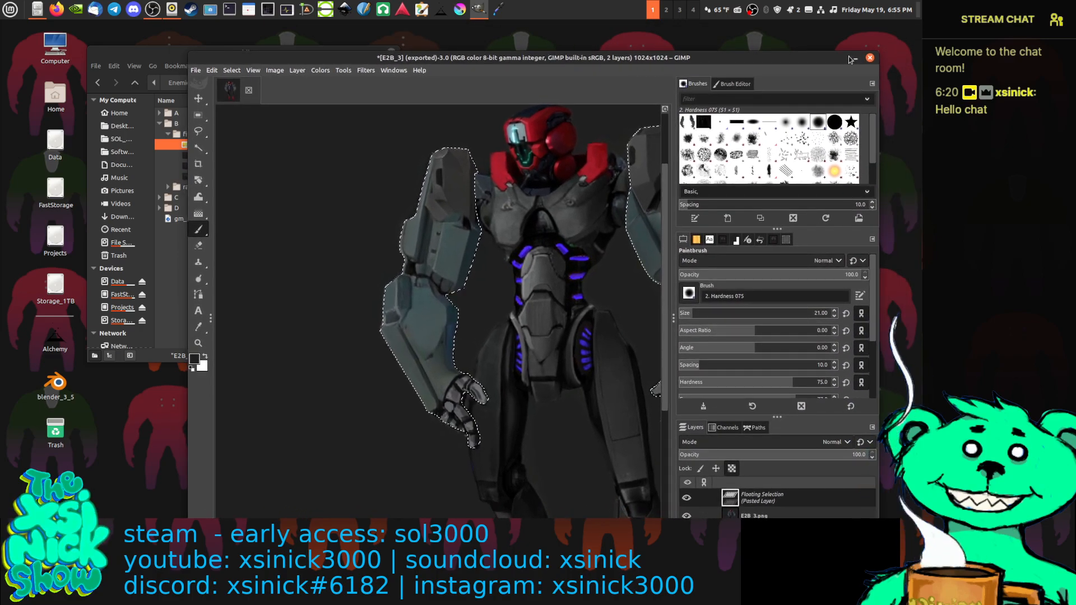
{"action": "left_click", "coordinate": [853, 58]}
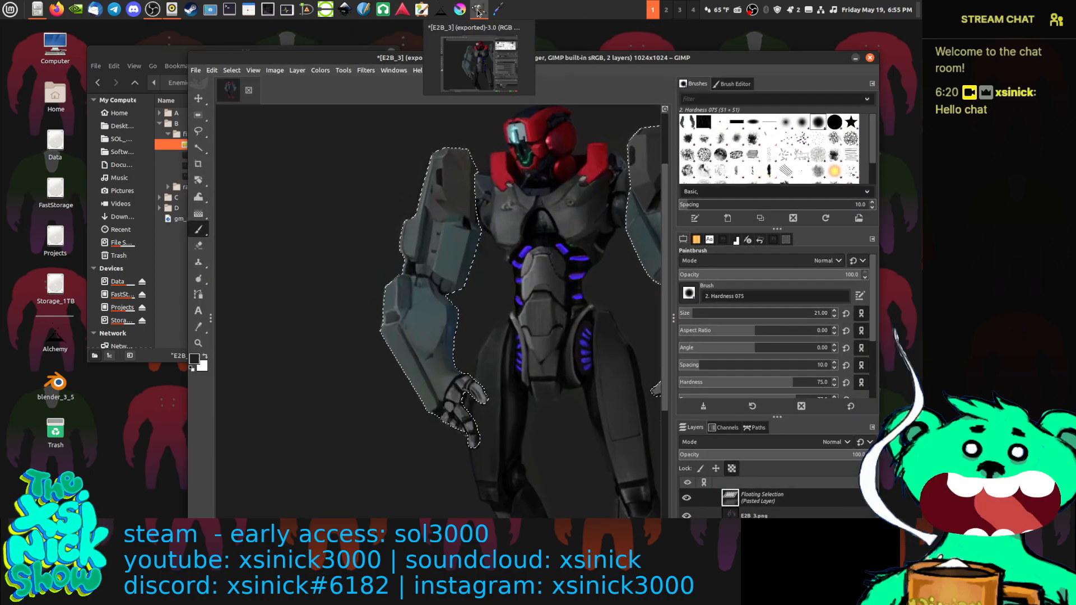
{"action": "left_click", "coordinate": [479, 9]}
{"action": "left_click_drag", "start_coordinate": [540, 63], "coordinate": [456, 30]}
{"action": "left_click_drag", "start_coordinate": [855, 74], "coordinate": [487, 63]}
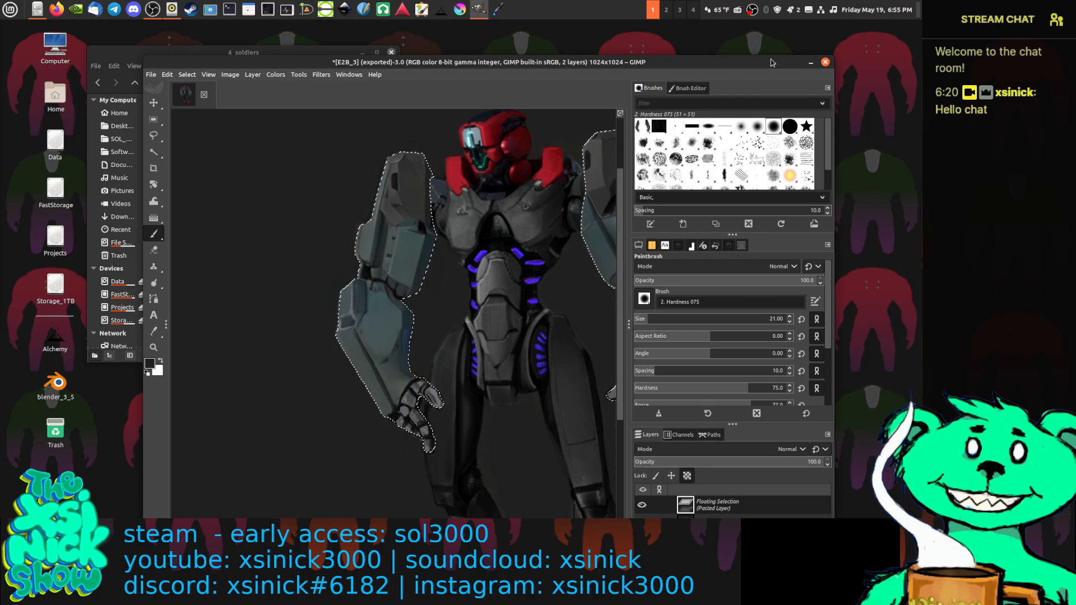
{"action": "left_click_drag", "start_coordinate": [644, 68], "coordinate": [646, 44]}
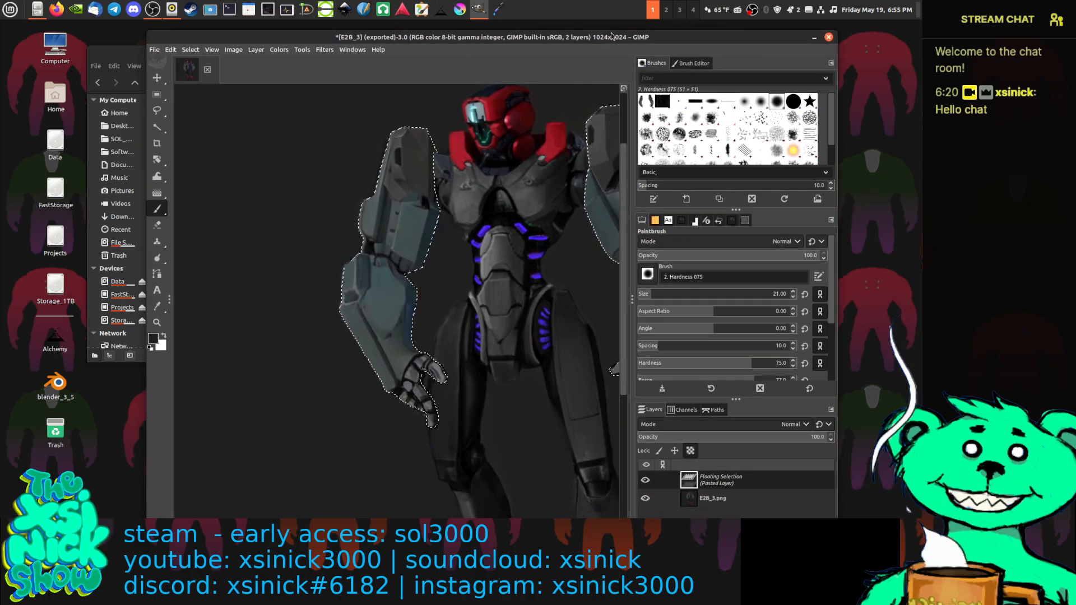
{"action": "left_click_drag", "start_coordinate": [611, 34], "coordinate": [622, 22]}
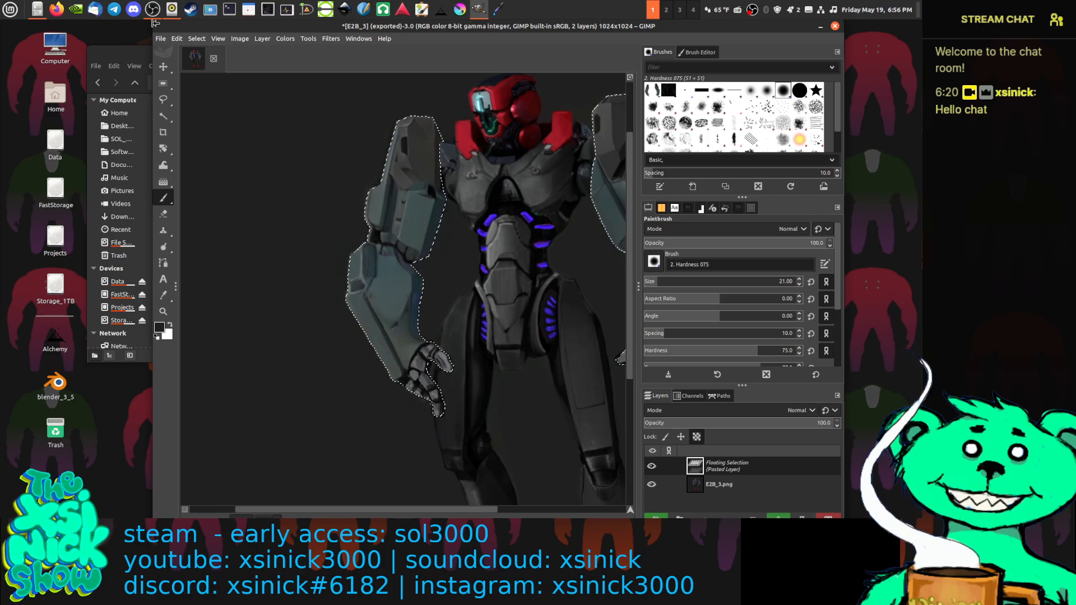
{"action": "mouse_move", "coordinate": [153, 24]}
{"action": "left_mouse_down"}
{"action": "mouse_move", "coordinate": [284, 24]}
{"action": "mouse_move", "coordinate": [167, 24]}
{"action": "left_mouse_up"}
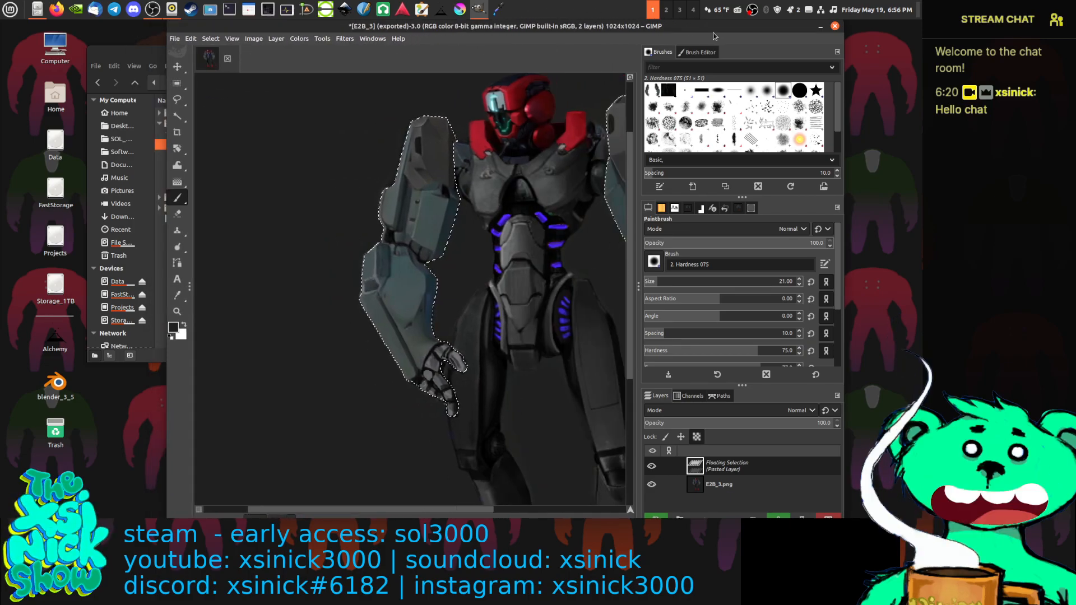
{"action": "right_click", "coordinate": [509, 32]}
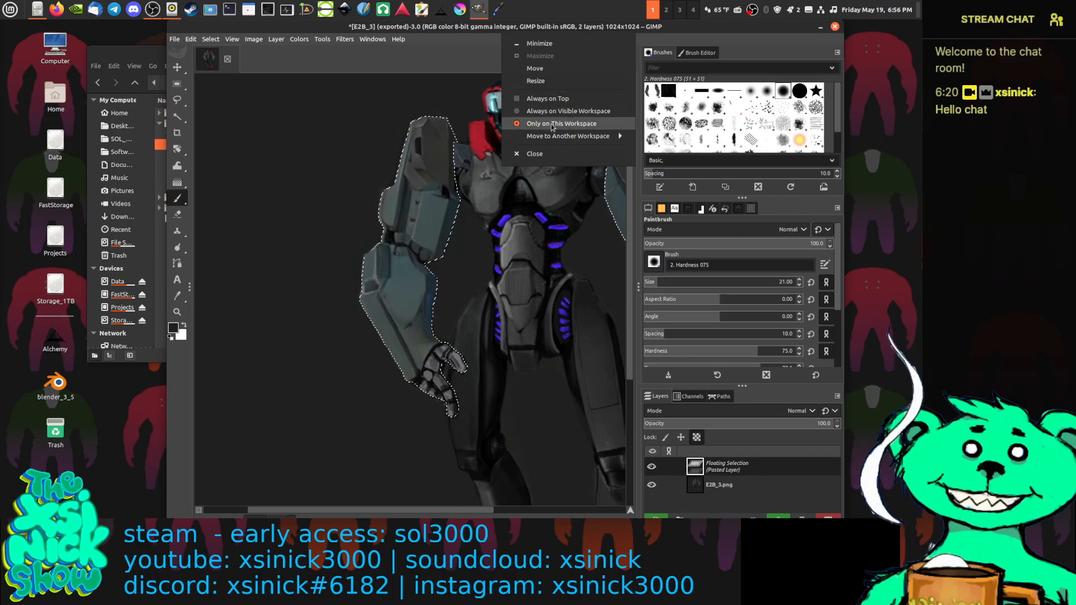
{"action": "left_click", "coordinate": [551, 81]}
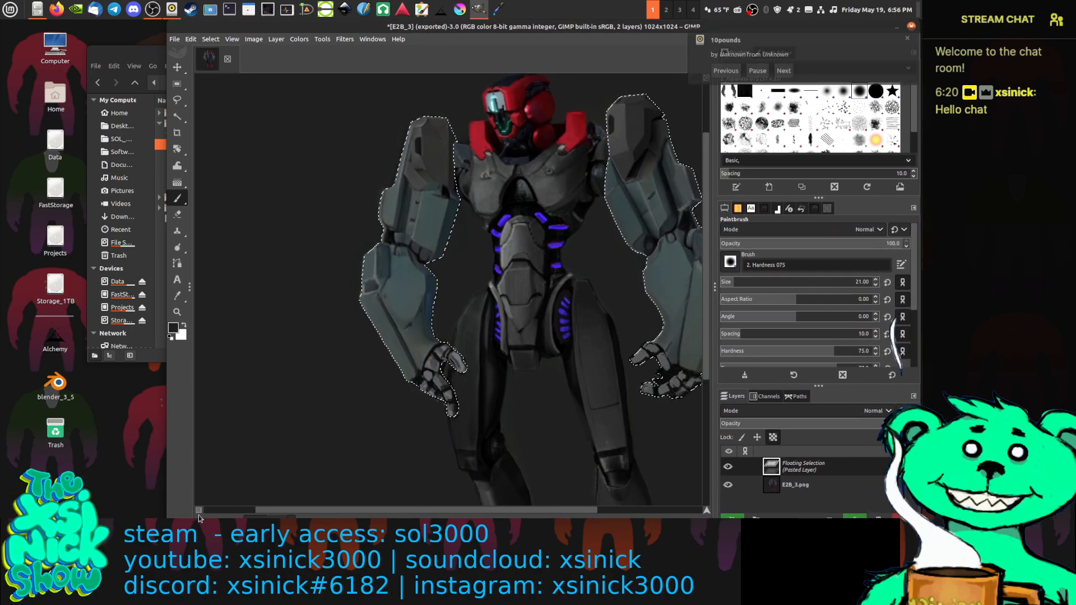
{"action": "left_click_drag", "start_coordinate": [164, 412], "coordinate": [36, 412]}
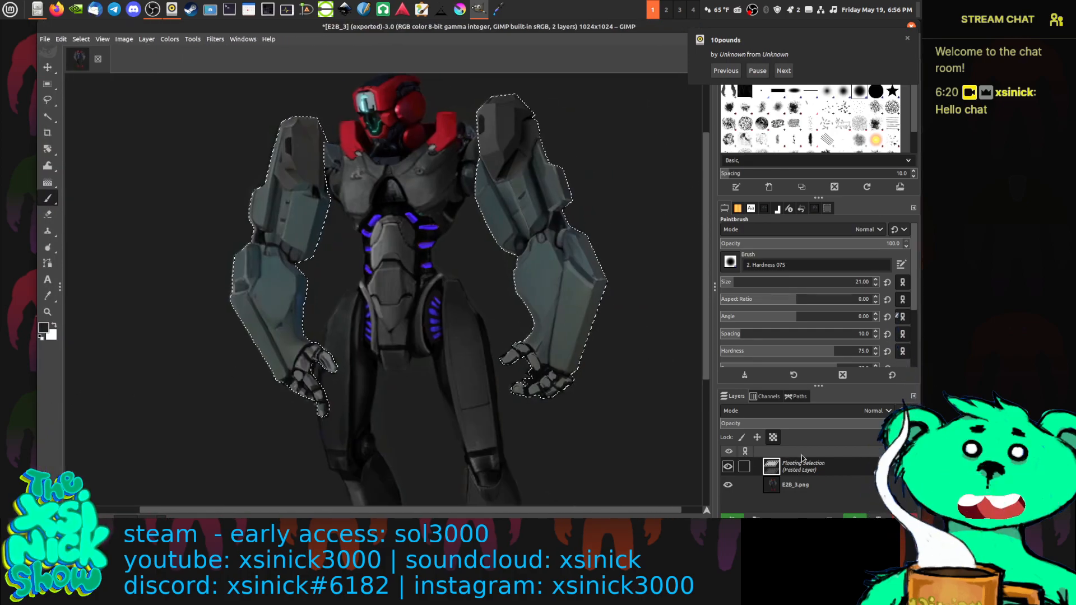
{"action": "mouse_move", "coordinate": [662, 23]}
{"action": "left_mouse_down"}
{"action": "mouse_move", "coordinate": [652, 49]}
{"action": "mouse_move", "coordinate": [669, 34]}
{"action": "left_mouse_up"}
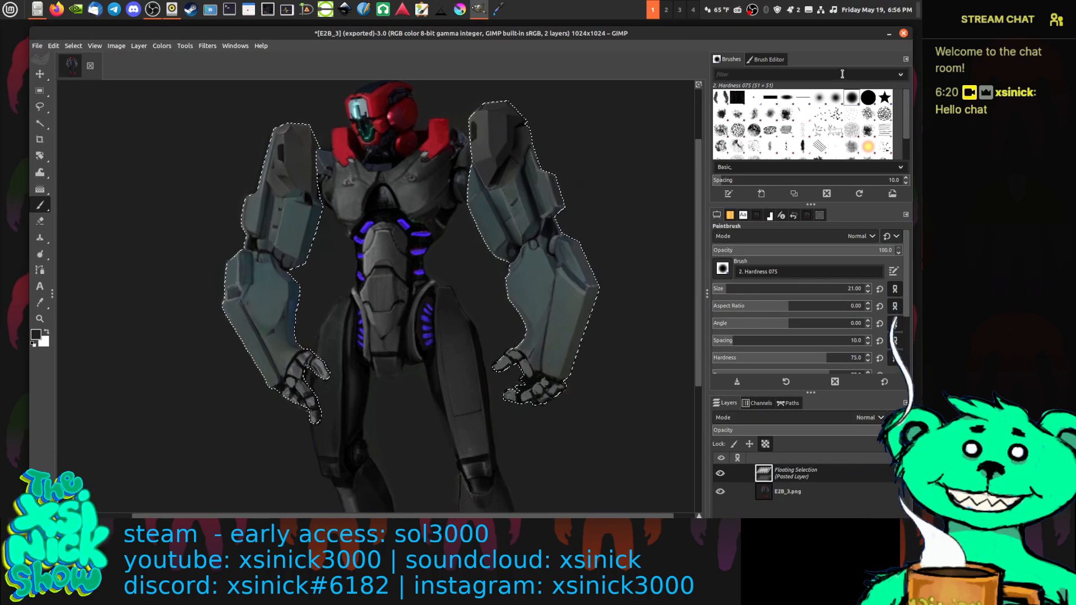
{"action": "left_click_drag", "start_coordinate": [912, 42], "coordinate": [865, 39]}
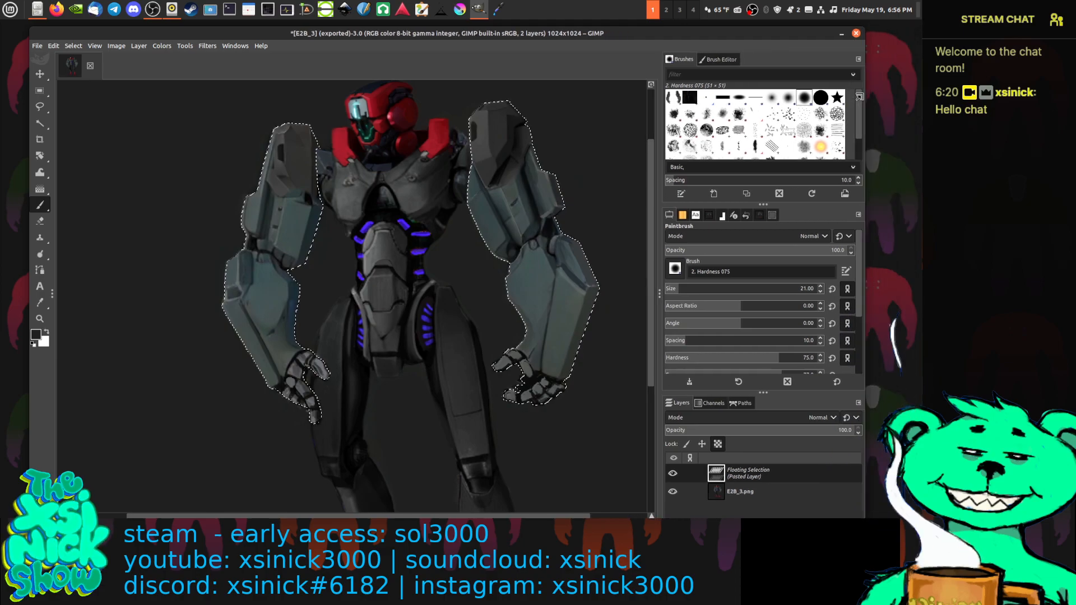
Maximise the image window and turn the floating selection of the arms into a new layer.
{"action": "double_click", "coordinate": [805, 36]}
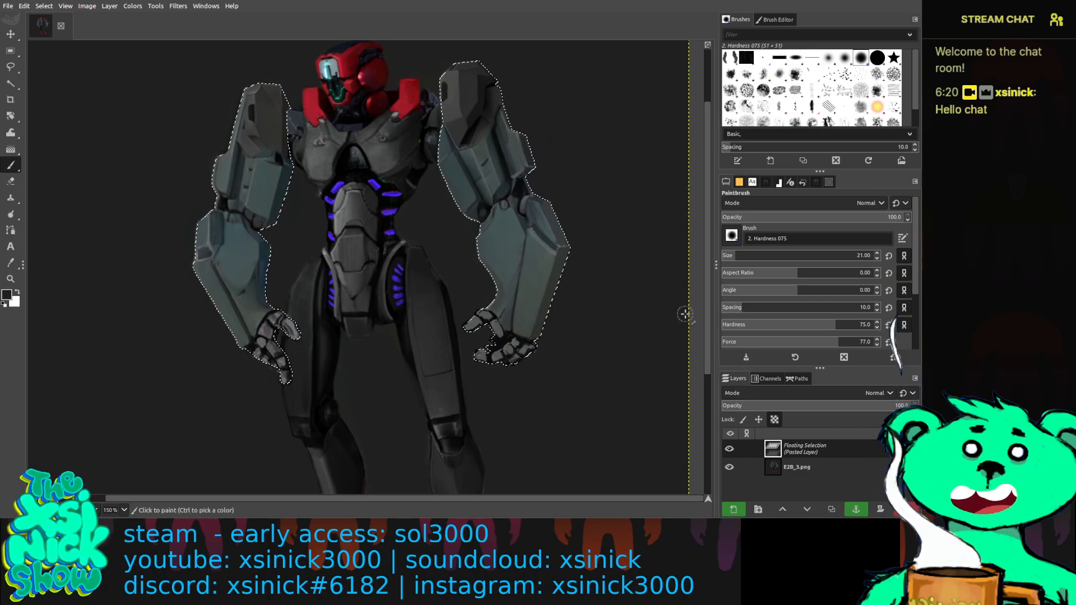
{"action": "left_click", "coordinate": [733, 509]}
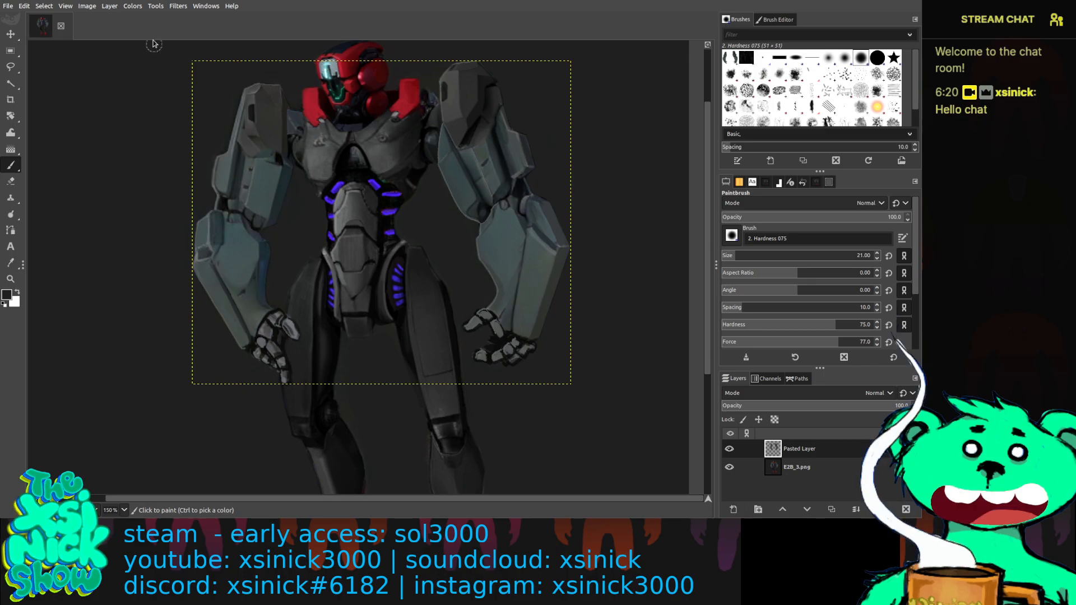
{"action": "left_click", "coordinate": [156, 6]}
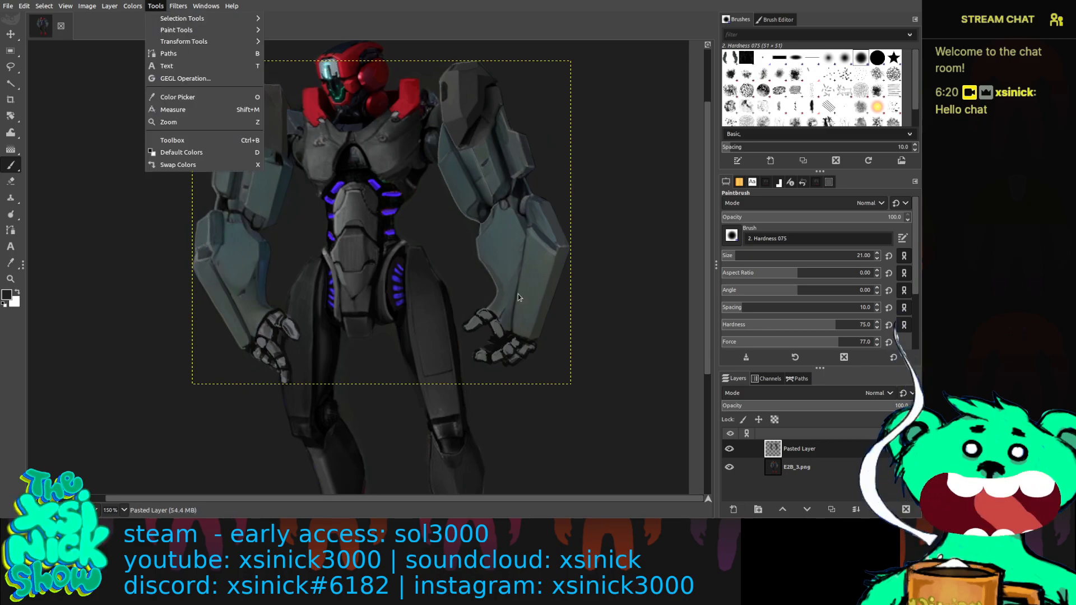
{"action": "left_click", "coordinate": [155, 7]}
{"action": "left_click", "coordinate": [123, 8]}
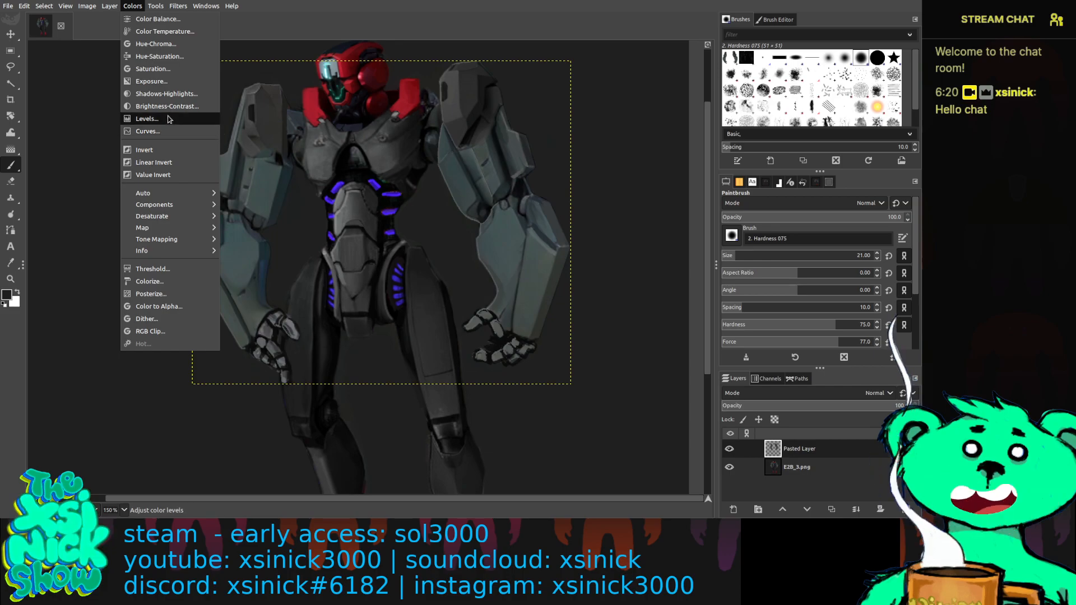
{"action": "left_click", "coordinate": [179, 58]}
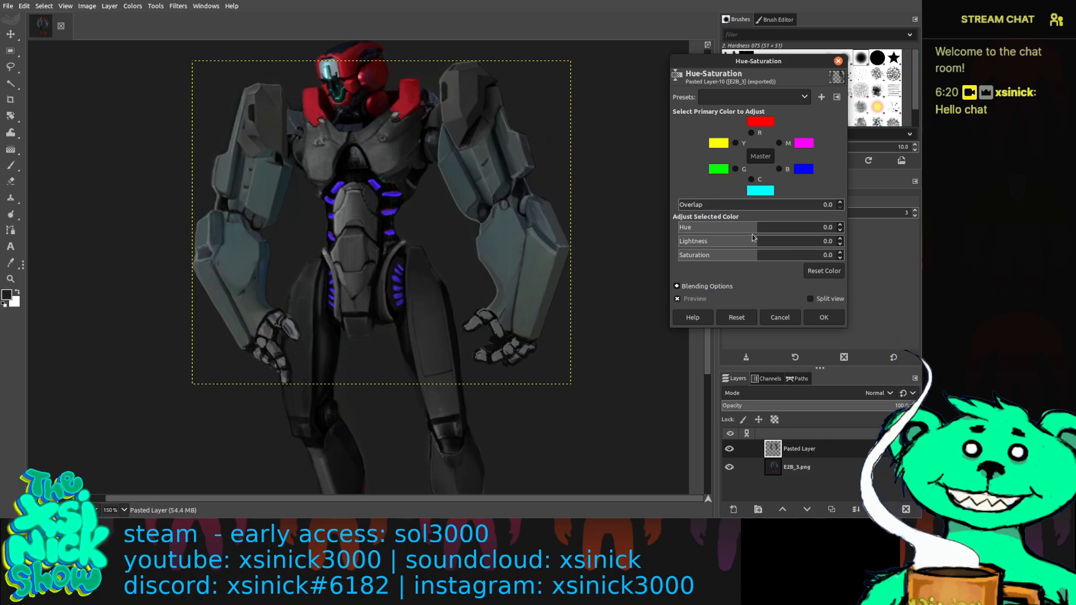
{"action": "left_click", "coordinate": [798, 318]}
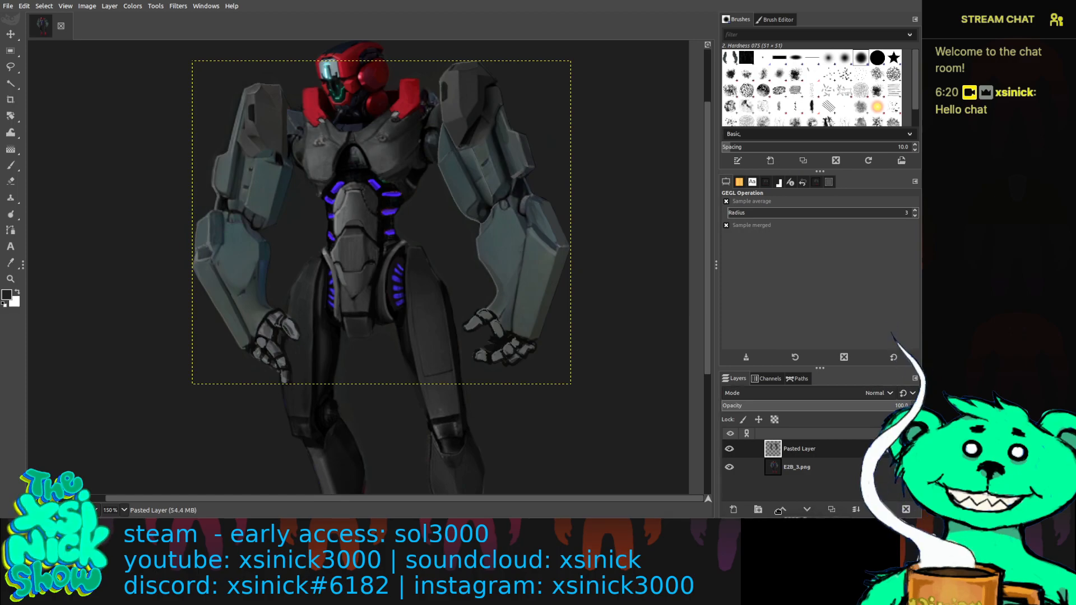
Duplicate the pasted arms layer and hide the original beneath it.
{"action": "left_click", "coordinate": [829, 508]}
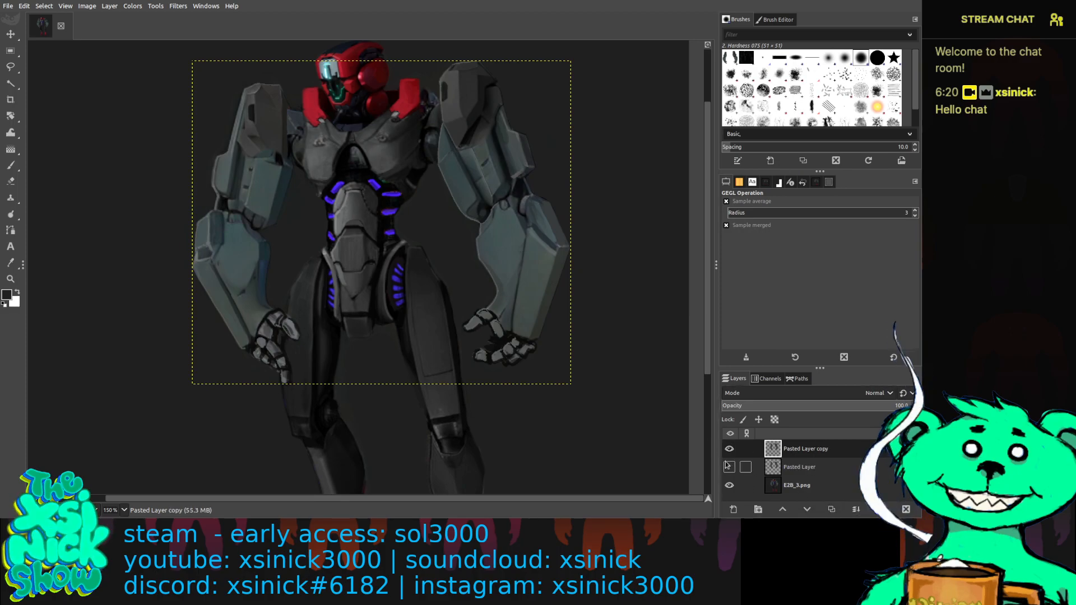
Turn the duplicated arms layer neutral grey with Hue-Saturation: Hue 29.6, Lightness -18.9 and Saturation -89.6.
{"action": "left_click", "coordinate": [156, 6]}
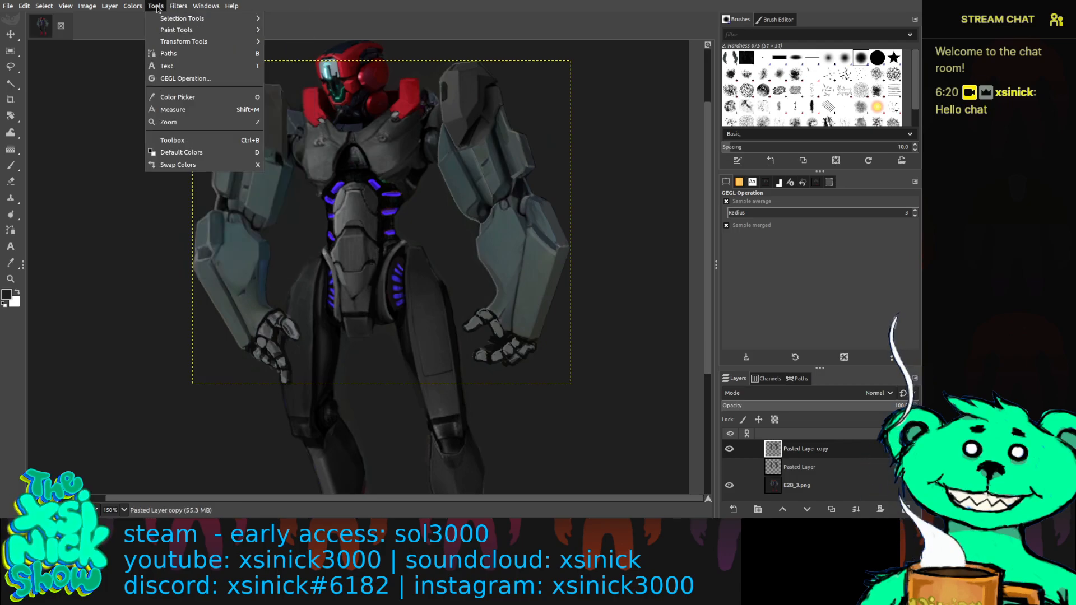
{"action": "mouse_move", "coordinate": [179, 6]}
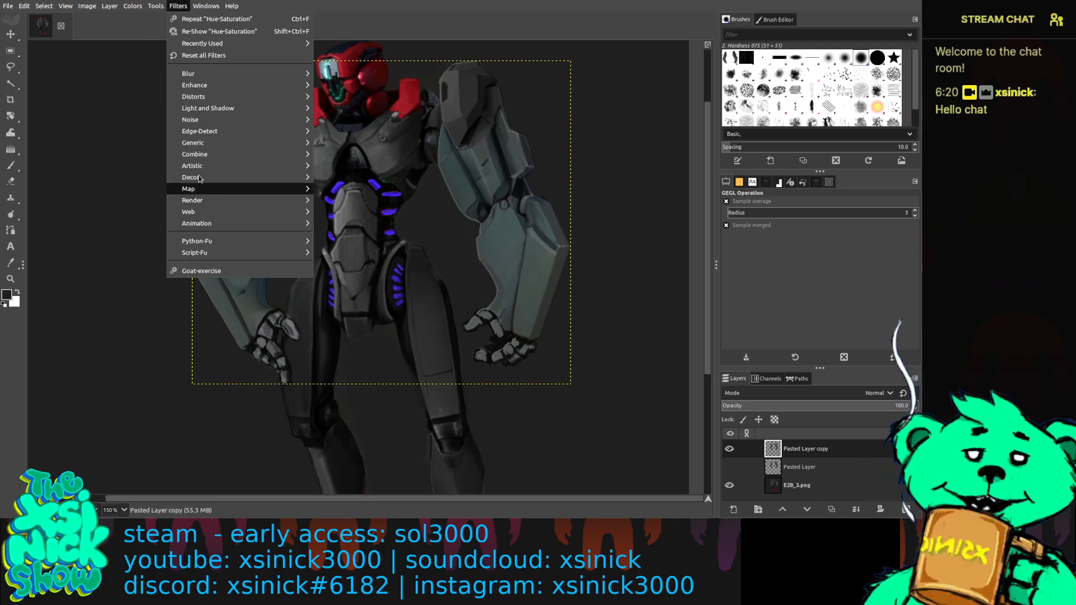
{"action": "mouse_move", "coordinate": [133, 6]}
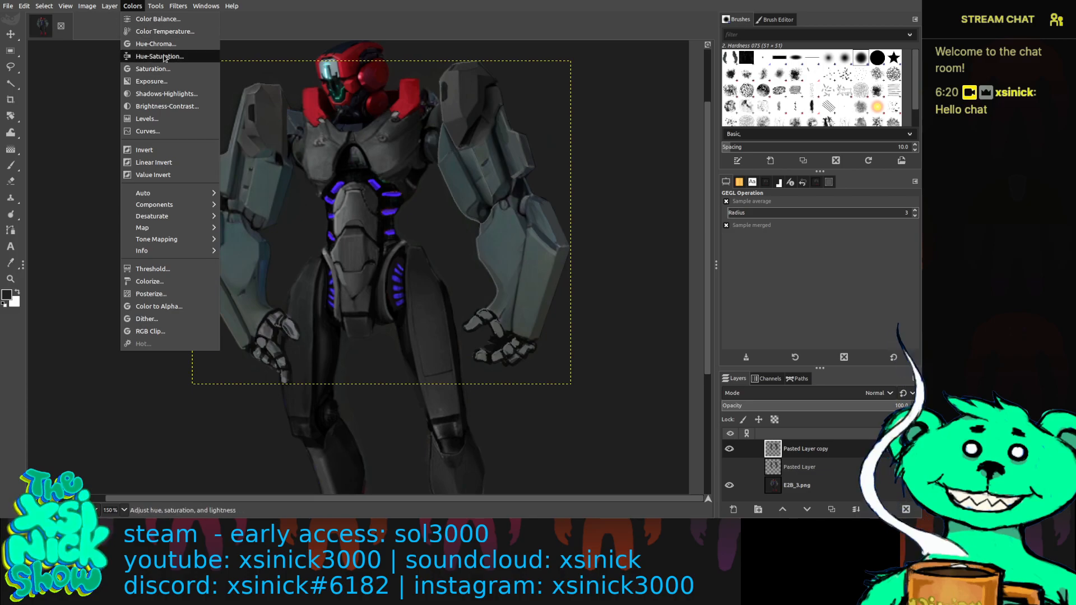
{"action": "left_click", "coordinate": [160, 56]}
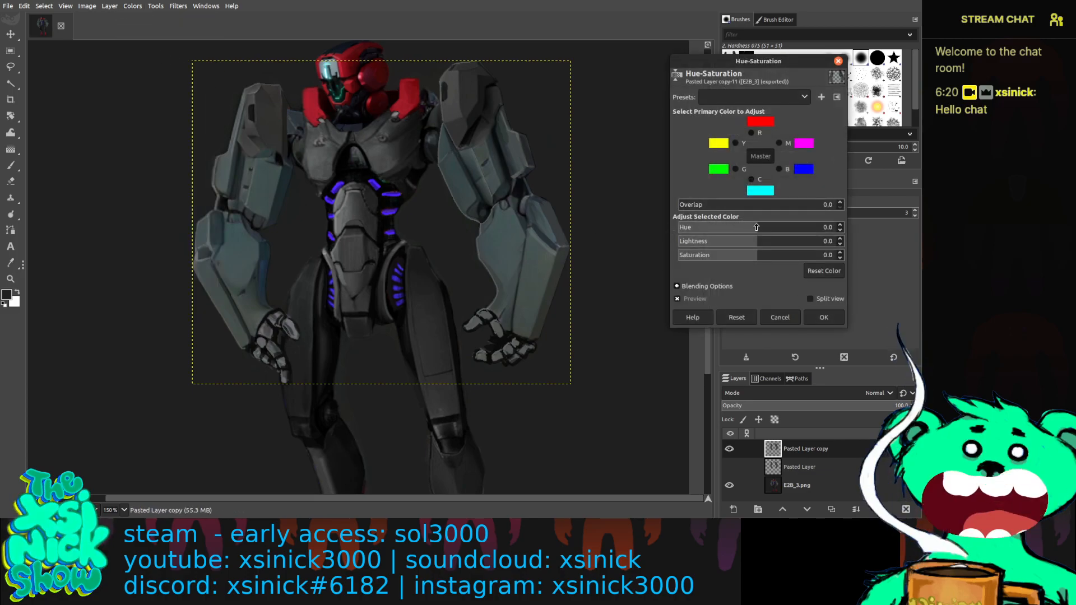
{"action": "left_click_drag", "start_coordinate": [757, 227], "coordinate": [815, 222]}
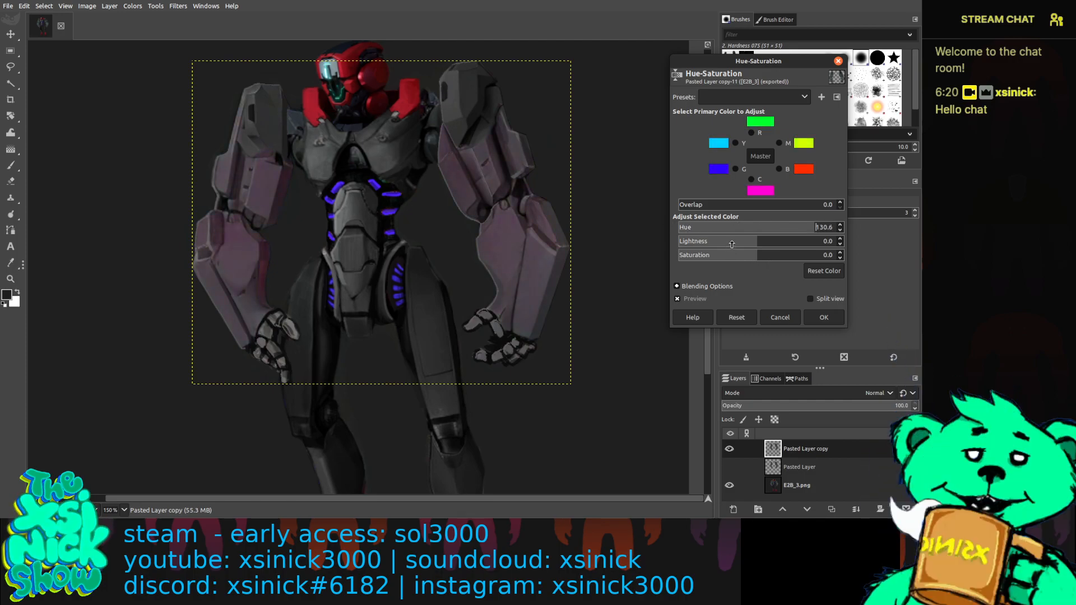
{"action": "left_click_drag", "start_coordinate": [768, 256], "coordinate": [705, 255]}
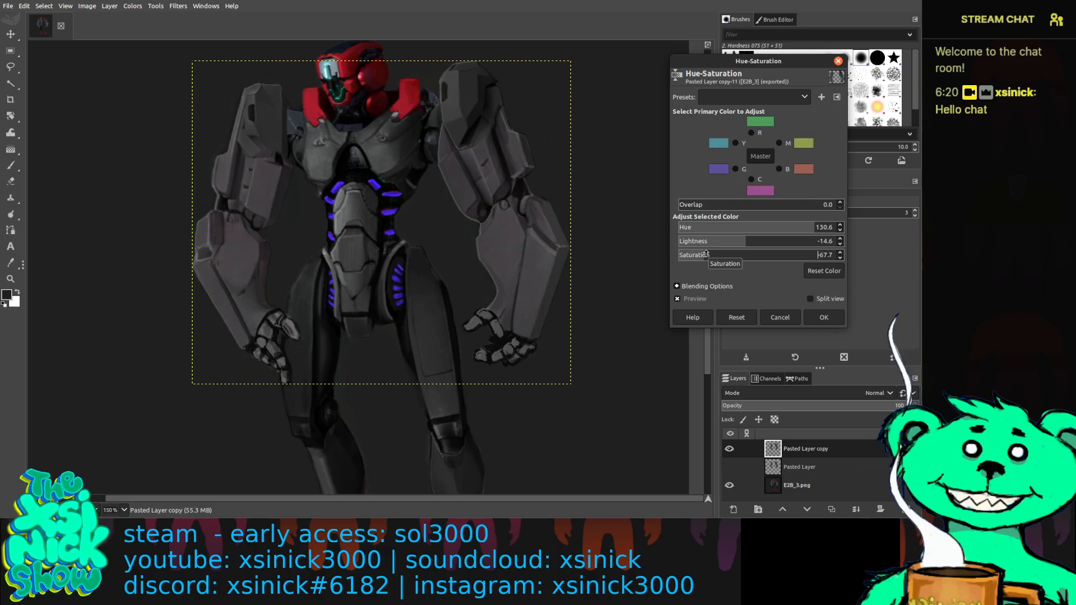
{"action": "left_click_drag", "start_coordinate": [824, 227], "coordinate": [723, 244]}
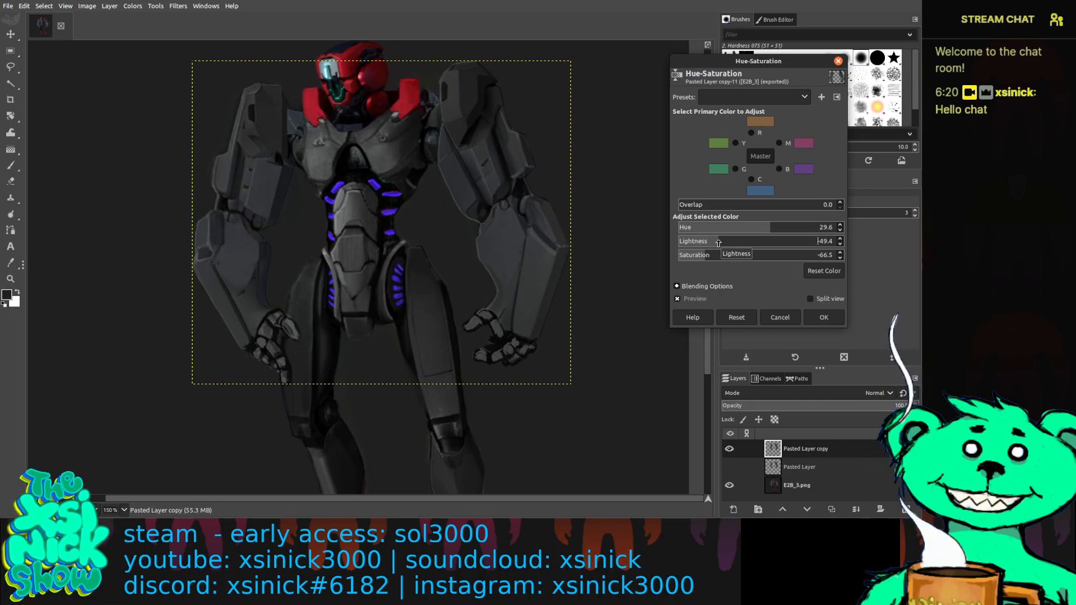
{"action": "left_click_drag", "start_coordinate": [708, 248], "coordinate": [671, 248]}
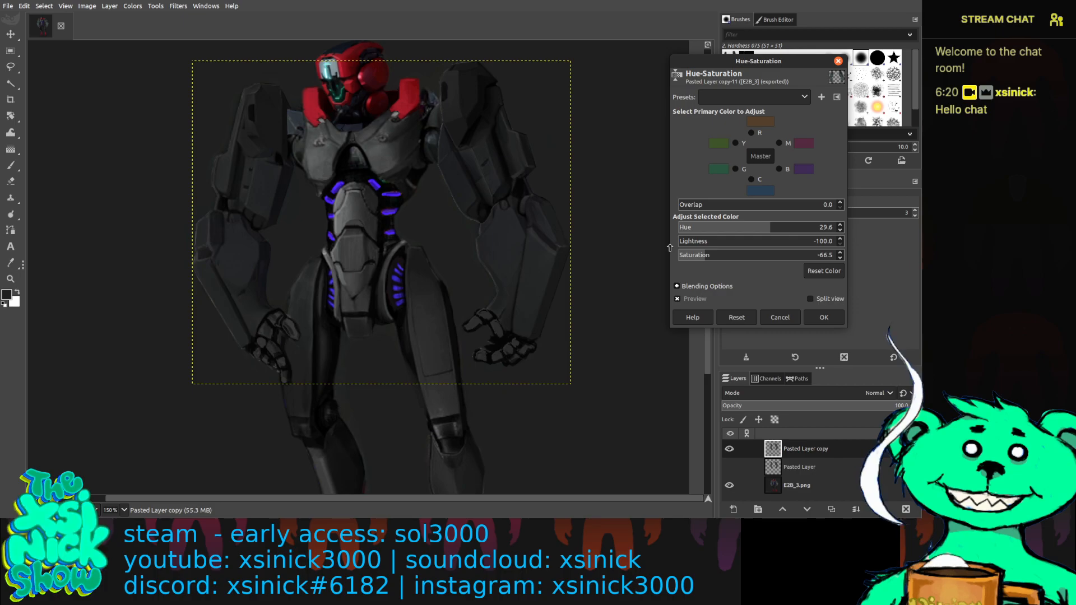
{"action": "left_click_drag", "start_coordinate": [670, 248], "coordinate": [716, 234]}
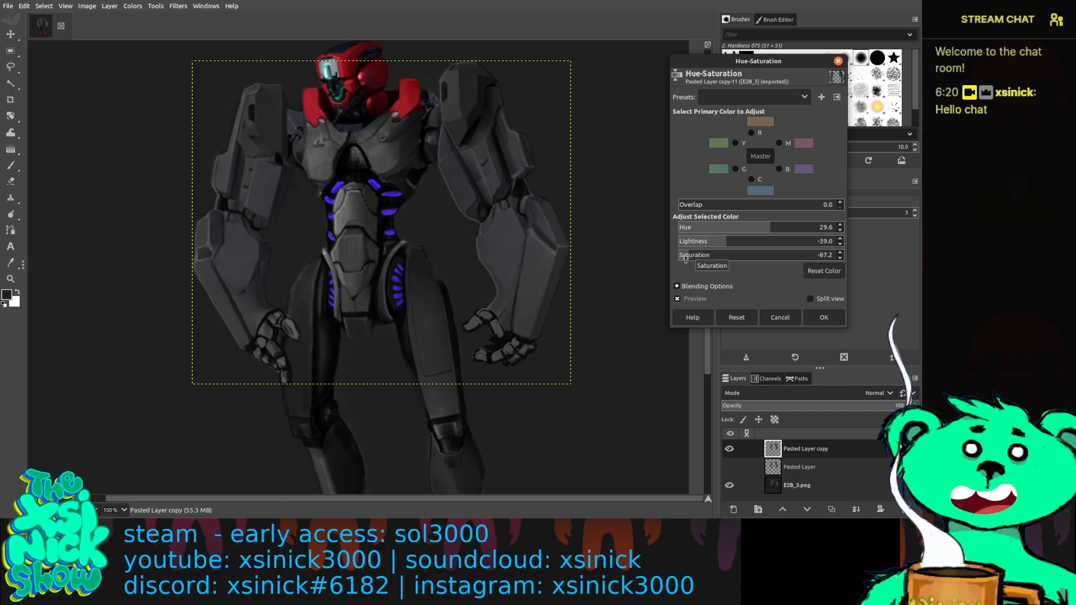
{"action": "left_click_drag", "start_coordinate": [730, 242], "coordinate": [742, 242]}
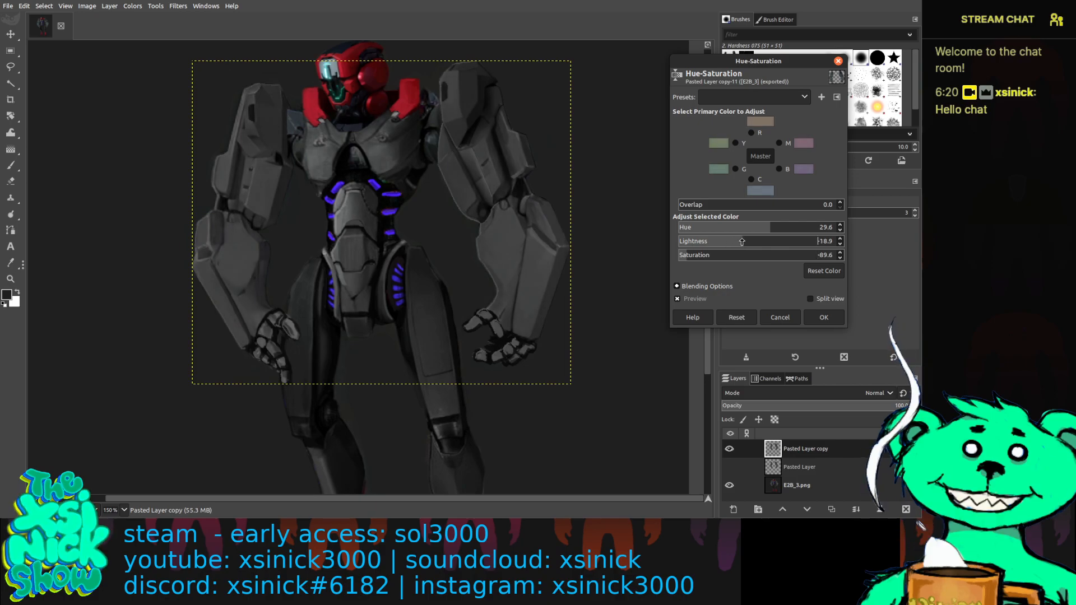
{"action": "left_click", "coordinate": [823, 316]}
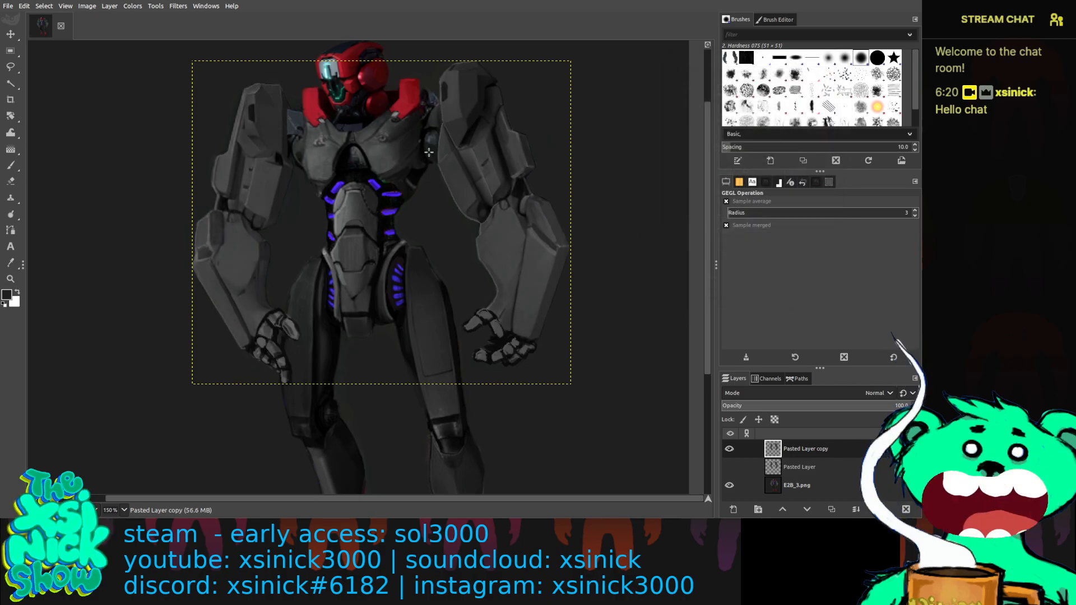
Darken the duplicated arms layer with Levels: input gamma 0.65, input white point 201 and output white point 215.
{"action": "left_click", "coordinate": [110, 6]}
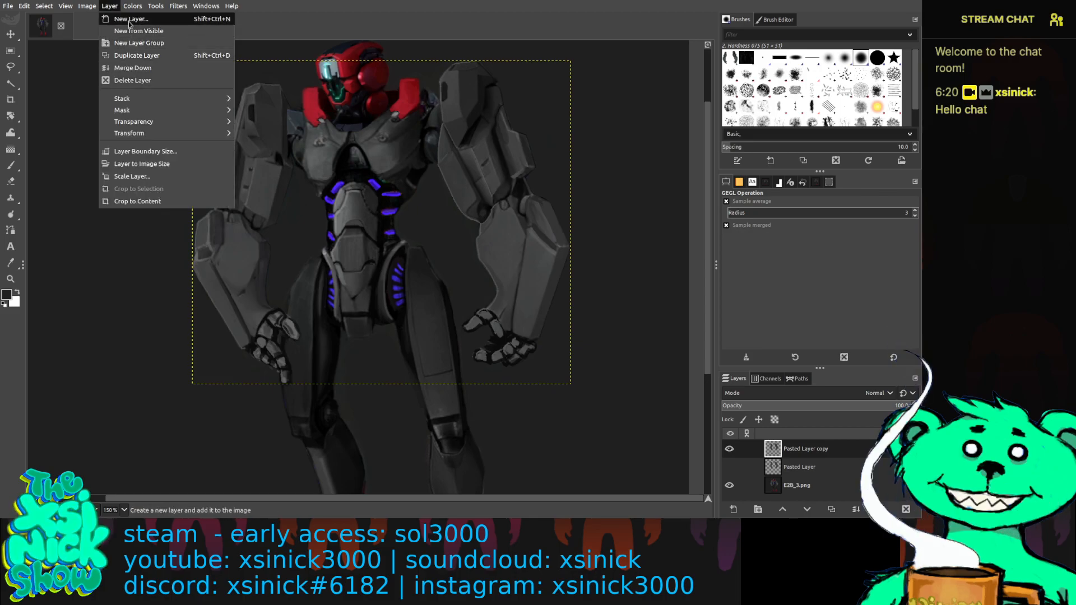
{"action": "mouse_move", "coordinate": [133, 6]}
{"action": "left_click", "coordinate": [162, 118]}
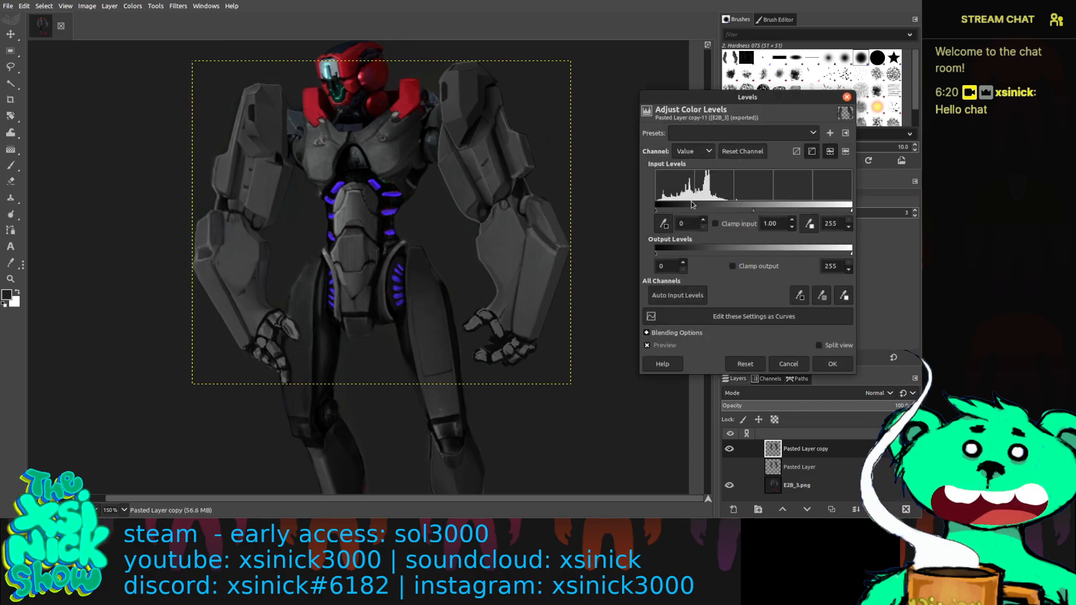
{"action": "left_click_drag", "start_coordinate": [847, 215], "coordinate": [752, 213]}
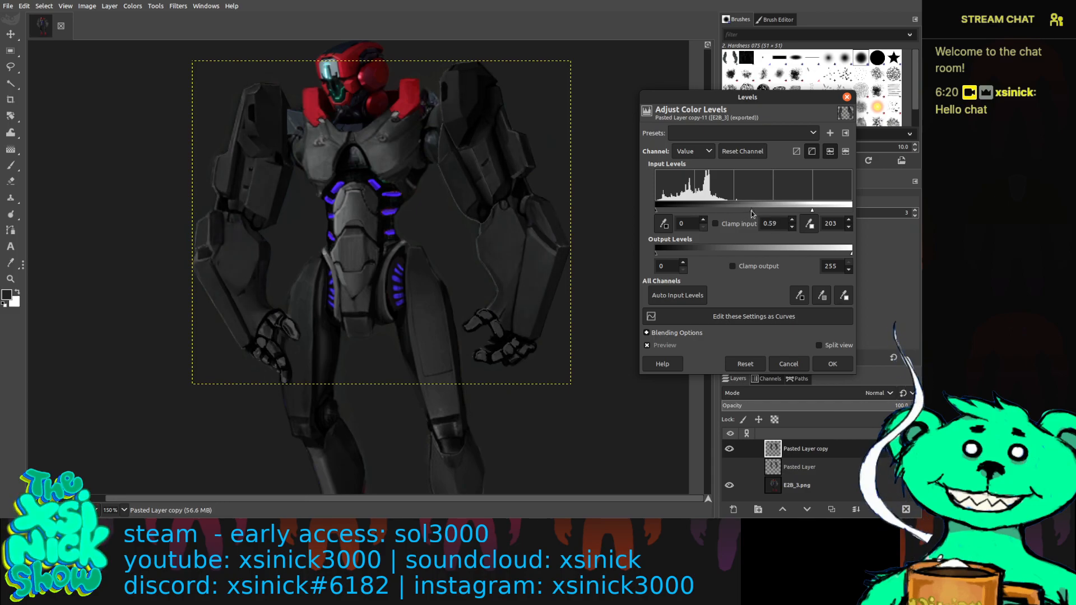
{"action": "left_click_drag", "start_coordinate": [812, 211], "coordinate": [815, 213]}
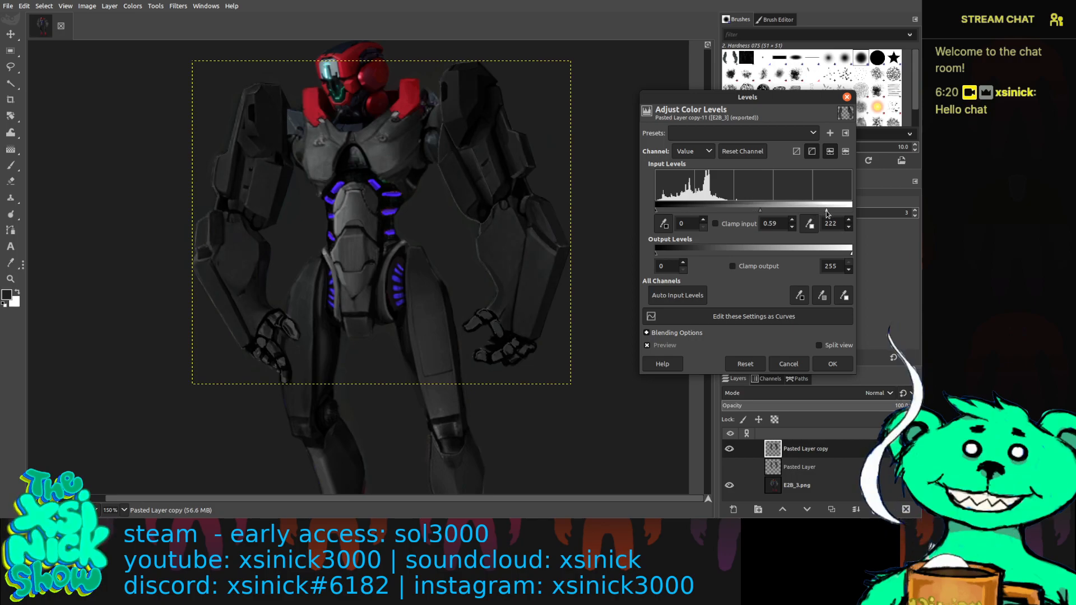
{"action": "left_click_drag", "start_coordinate": [760, 211], "coordinate": [753, 212]}
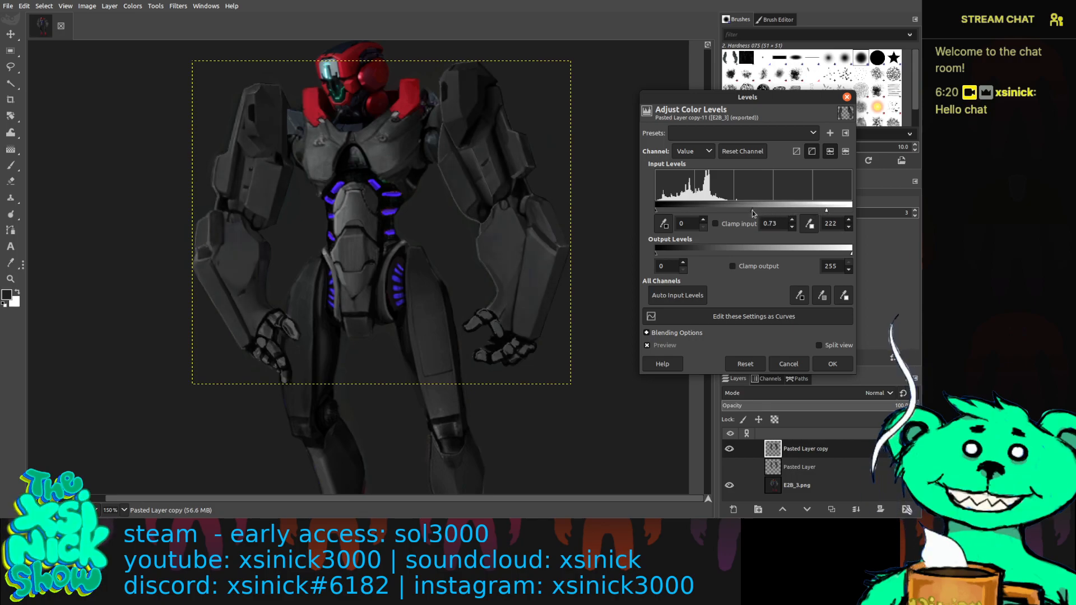
{"action": "left_click_drag", "start_coordinate": [852, 252], "coordinate": [821, 256]}
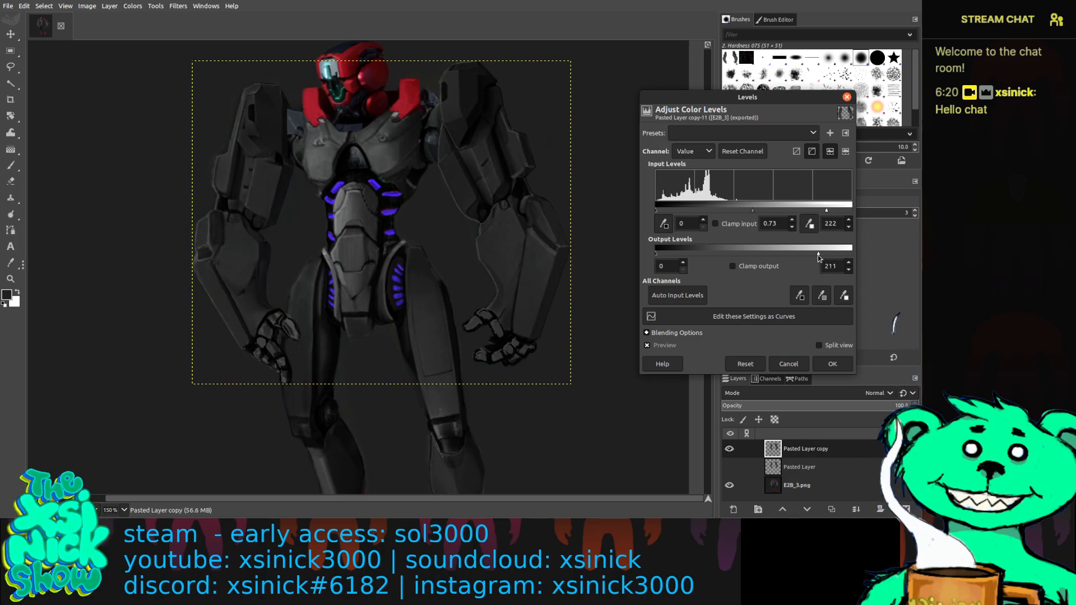
{"action": "left_click_drag", "start_coordinate": [658, 212], "coordinate": [655, 215]}
{"action": "left_click_drag", "start_coordinate": [828, 213], "coordinate": [818, 216]}
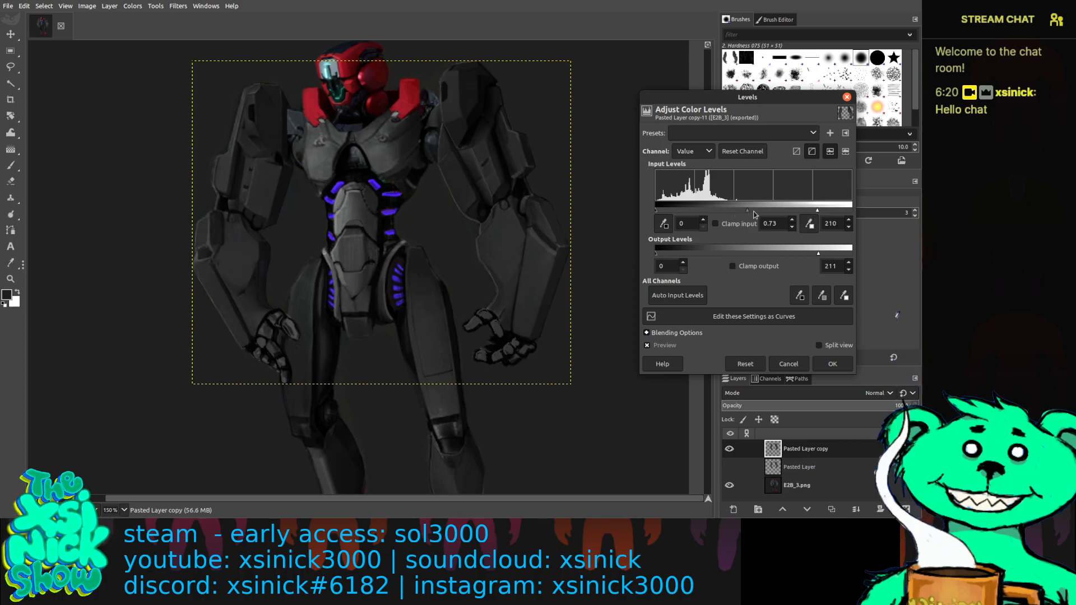
{"action": "left_click_drag", "start_coordinate": [744, 212], "coordinate": [744, 211]}
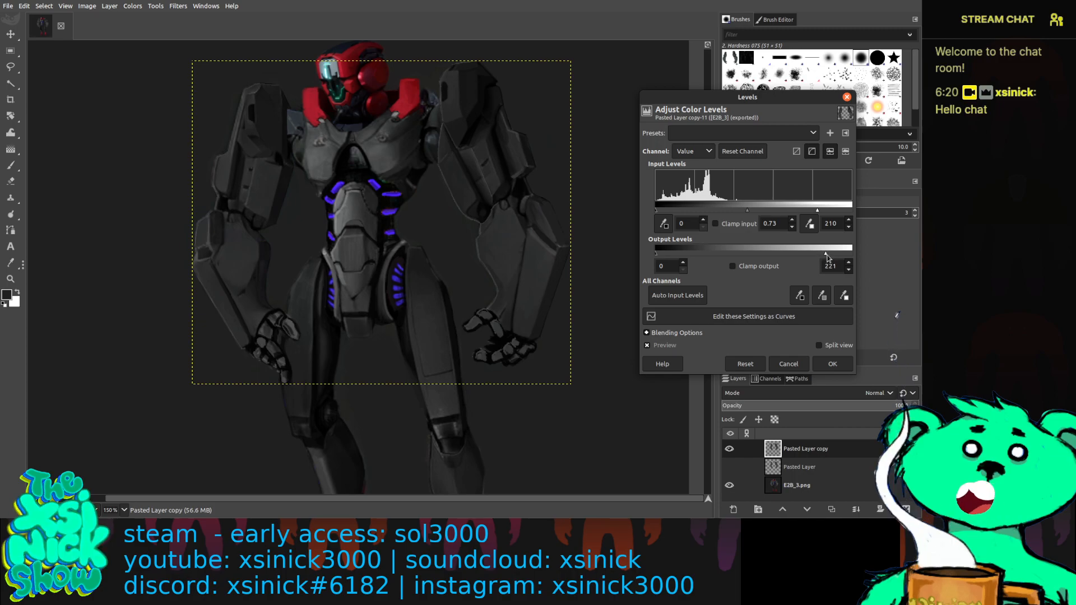
{"action": "left_click_drag", "start_coordinate": [828, 256], "coordinate": [849, 259]}
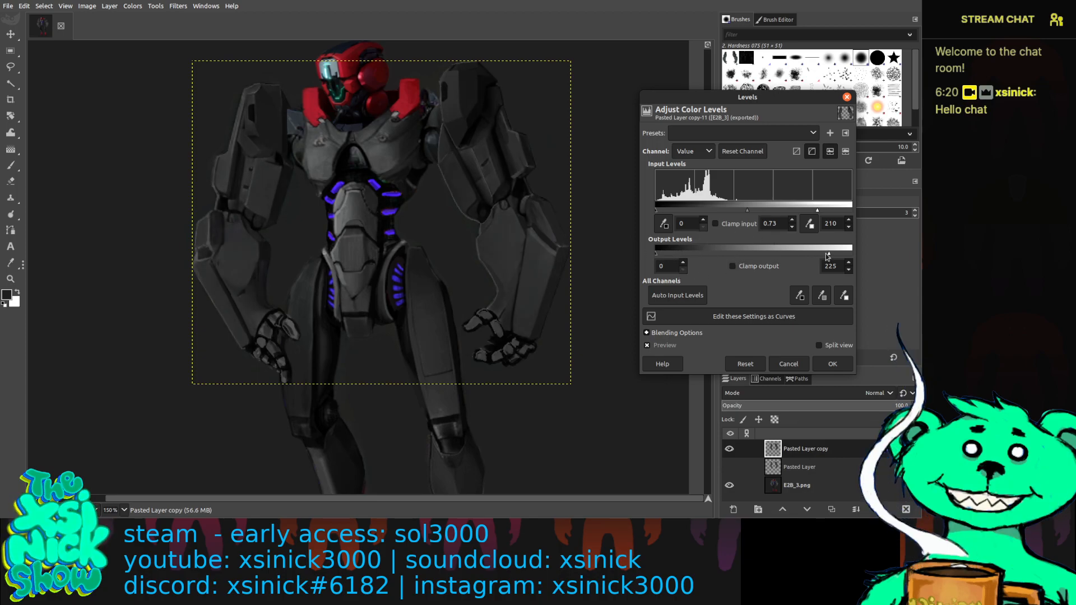
{"action": "mouse_move", "coordinate": [828, 256]}
{"action": "left_mouse_down"}
{"action": "mouse_move", "coordinate": [742, 257]}
{"action": "mouse_move", "coordinate": [820, 256]}
{"action": "left_mouse_up"}
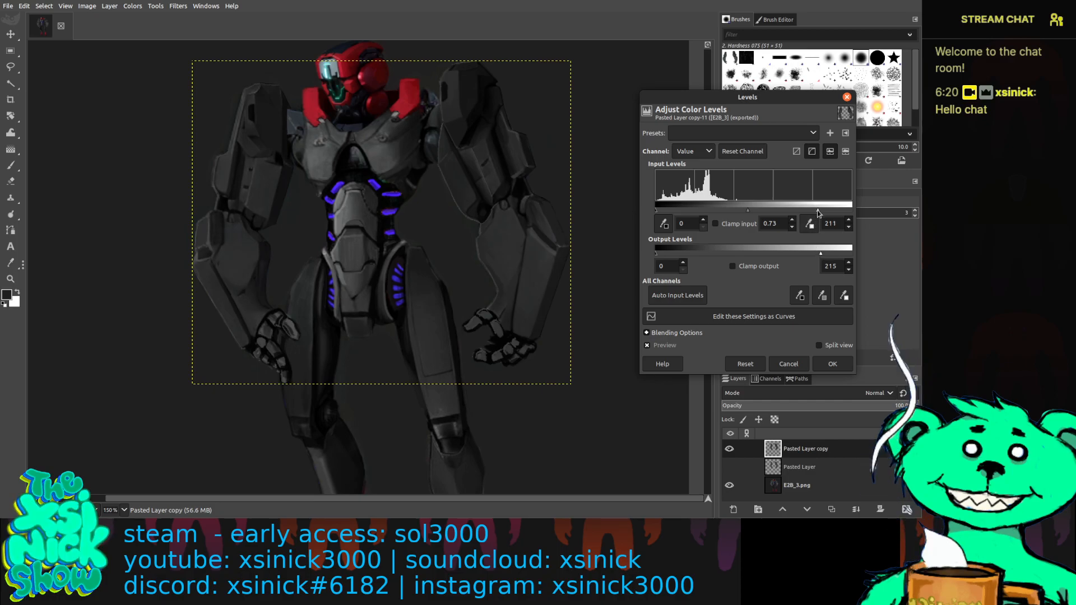
{"action": "left_click_drag", "start_coordinate": [816, 215], "coordinate": [811, 215]}
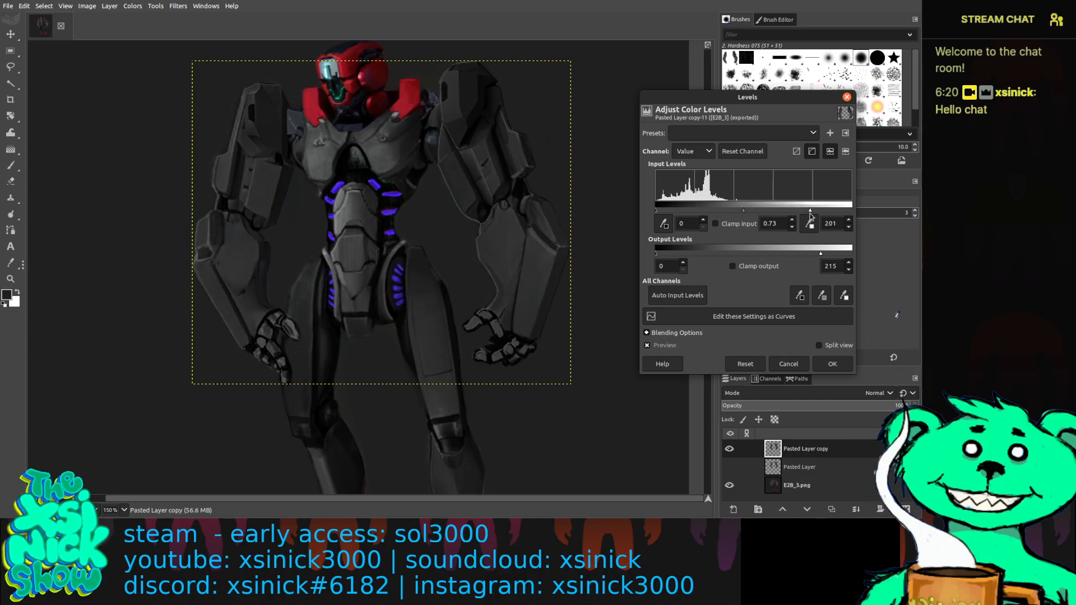
{"action": "left_click_drag", "start_coordinate": [748, 211], "coordinate": [748, 210]}
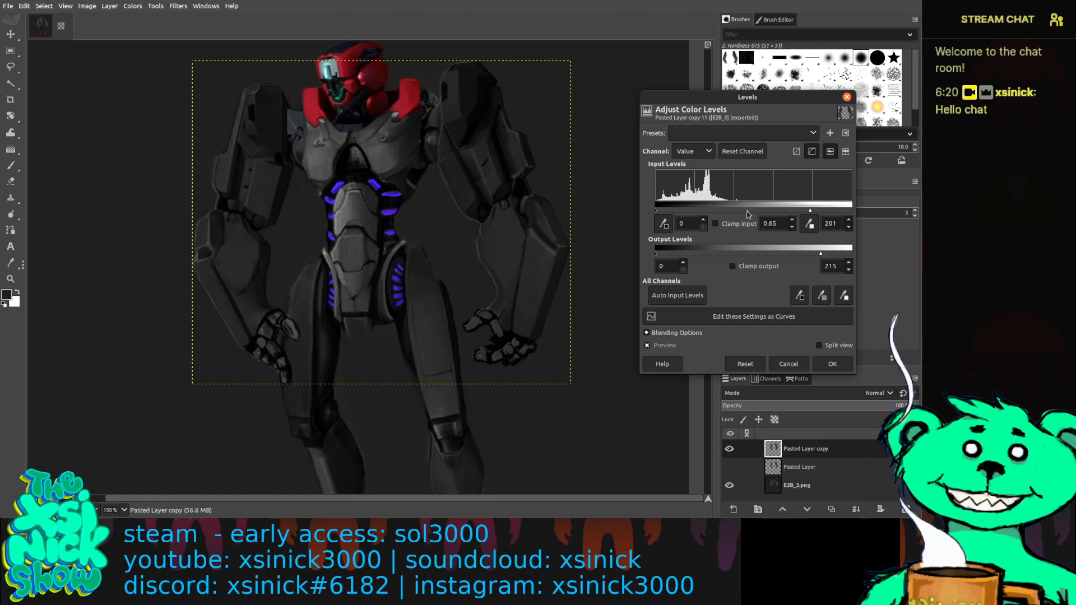
{"action": "left_click", "coordinate": [833, 364]}
Compare the darkened arms copy with the original pasted arms by repeatedly hiding and showing the copy.
{"action": "left_click", "coordinate": [730, 467]}
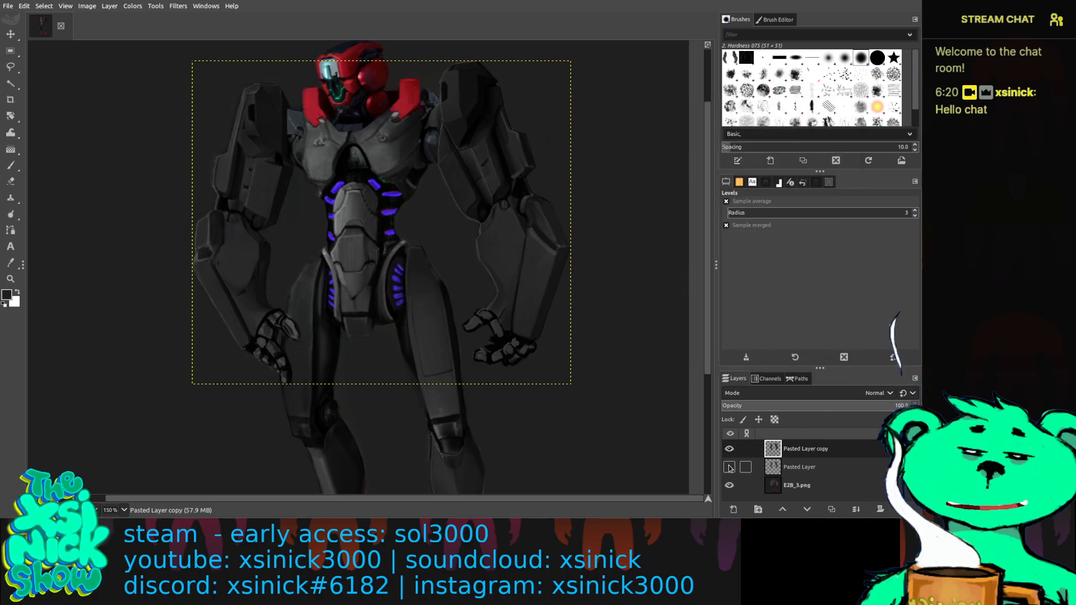
{"action": "left_click", "coordinate": [729, 451]}
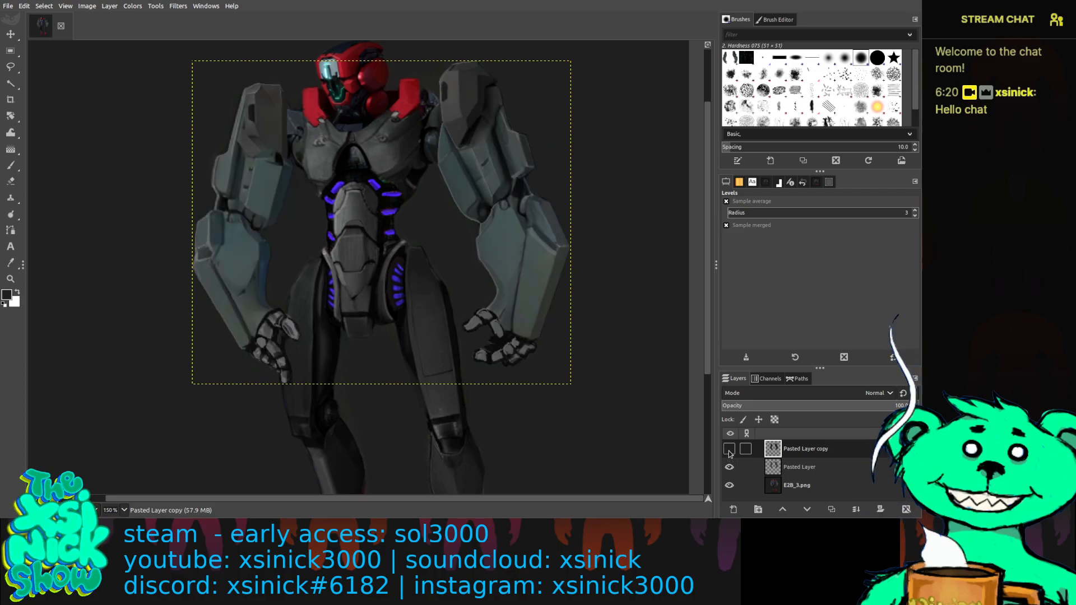
{"action": "left_click", "coordinate": [730, 450]}
{"action": "left_click", "coordinate": [730, 450]}
{"action": "left_click", "coordinate": [729, 450]}
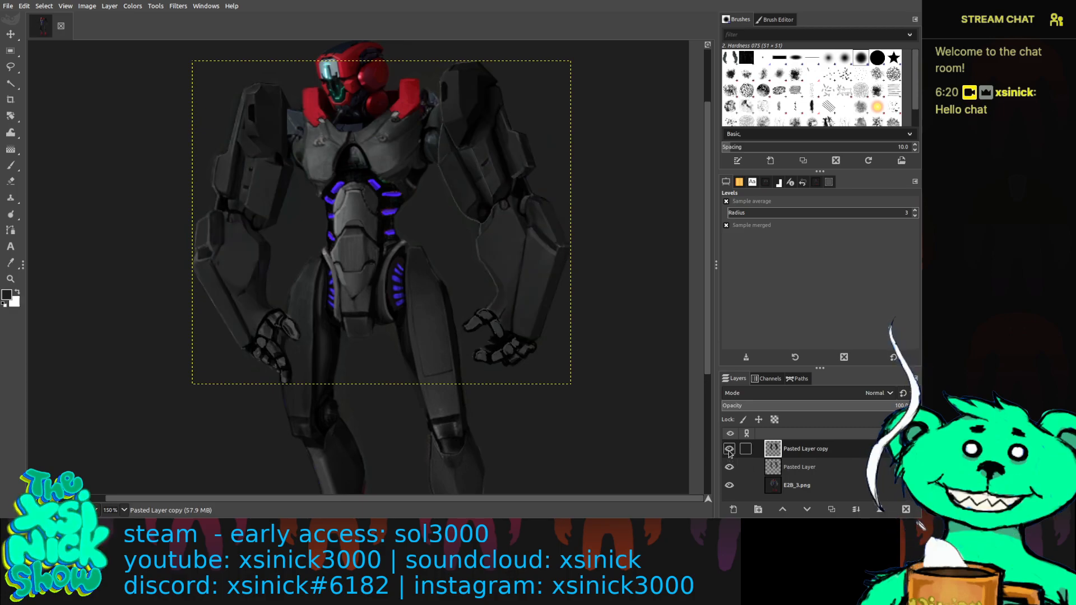
{"action": "left_click", "coordinate": [729, 450]}
{"action": "left_click", "coordinate": [729, 450]}
{"action": "left_click", "coordinate": [730, 450]}
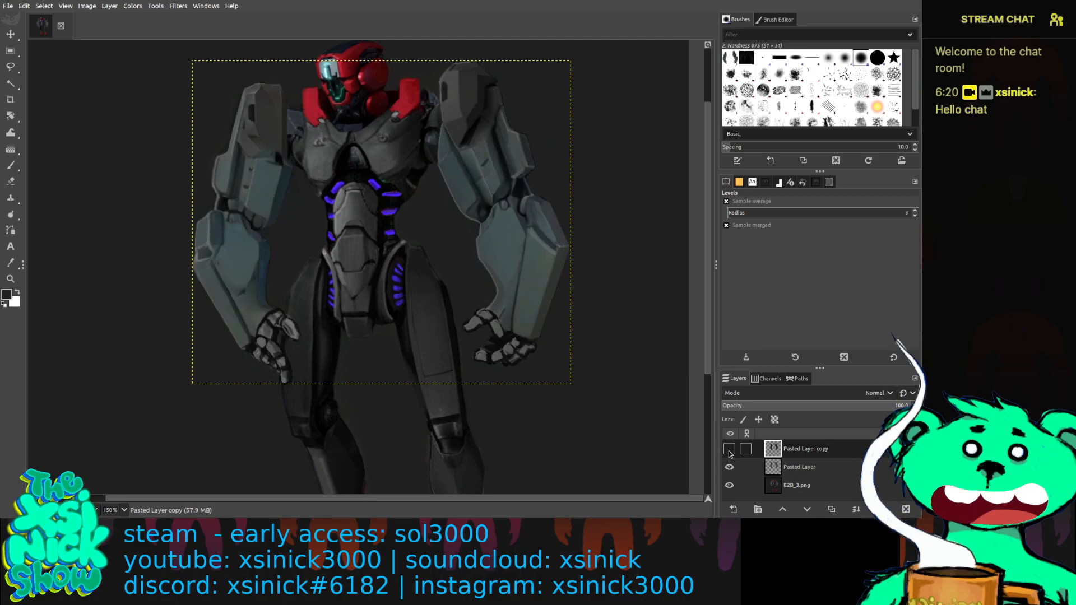
{"action": "left_click", "coordinate": [729, 450]}
{"action": "left_click", "coordinate": [730, 450]}
{"action": "left_click", "coordinate": [730, 450]}
{"action": "left_click", "coordinate": [730, 450]}
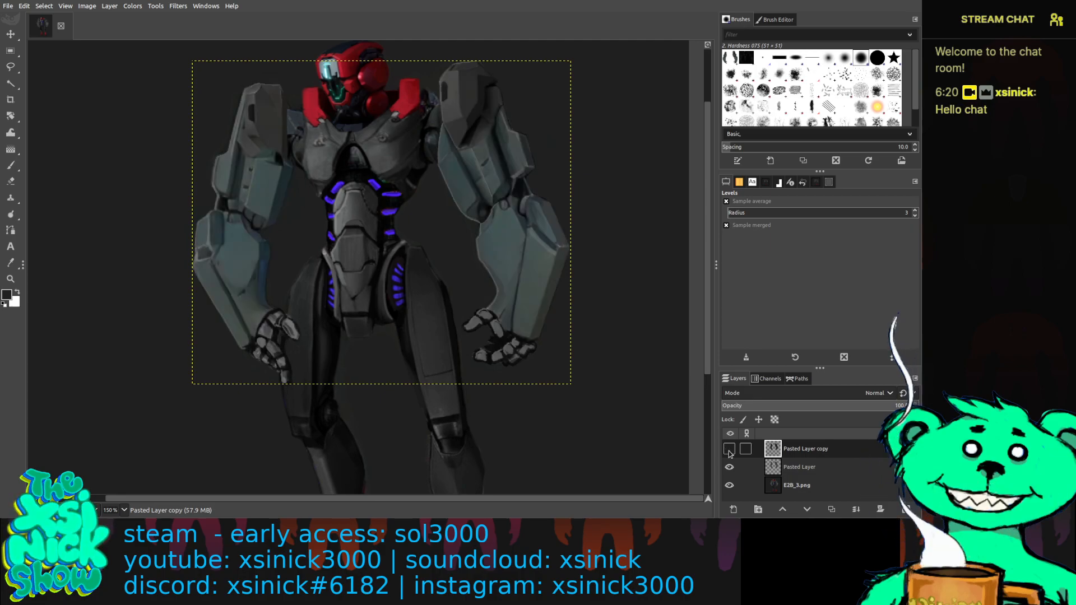
{"action": "left_click", "coordinate": [729, 450]}
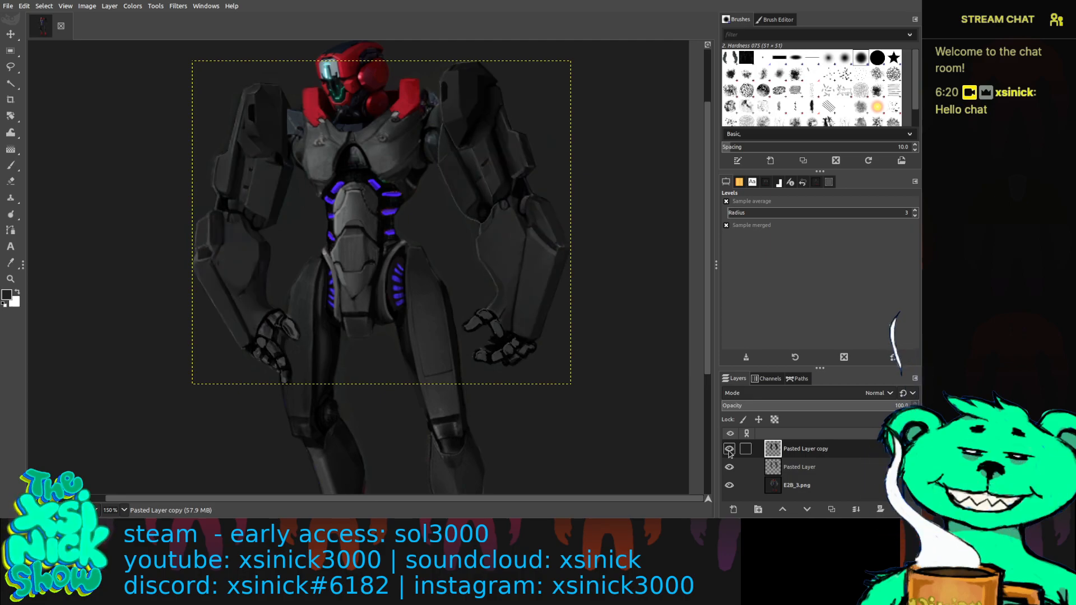
{"action": "left_click", "coordinate": [730, 450]}
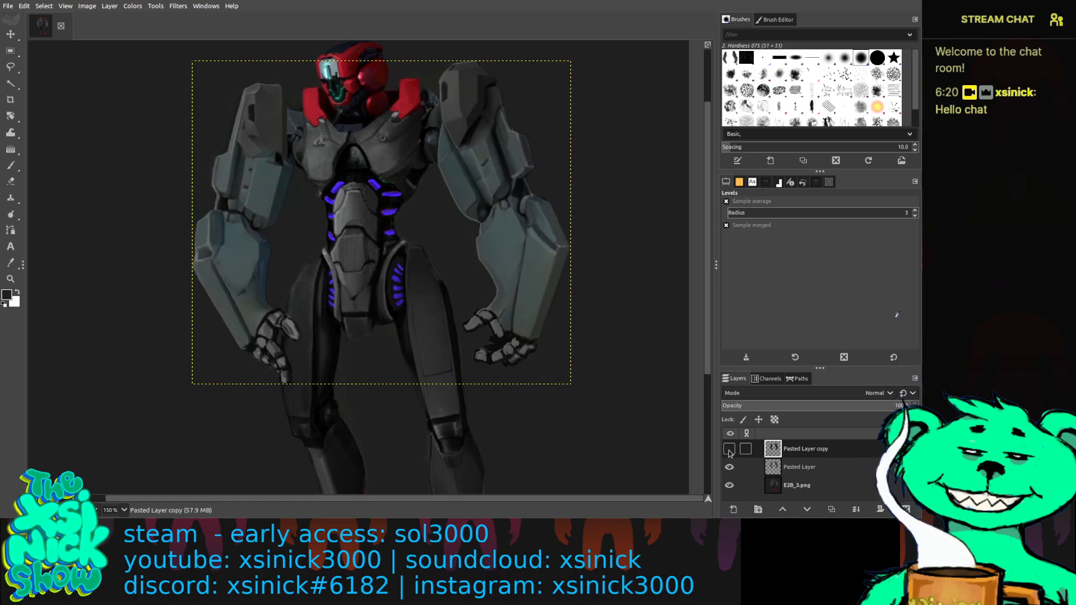
{"action": "left_click", "coordinate": [729, 450]}
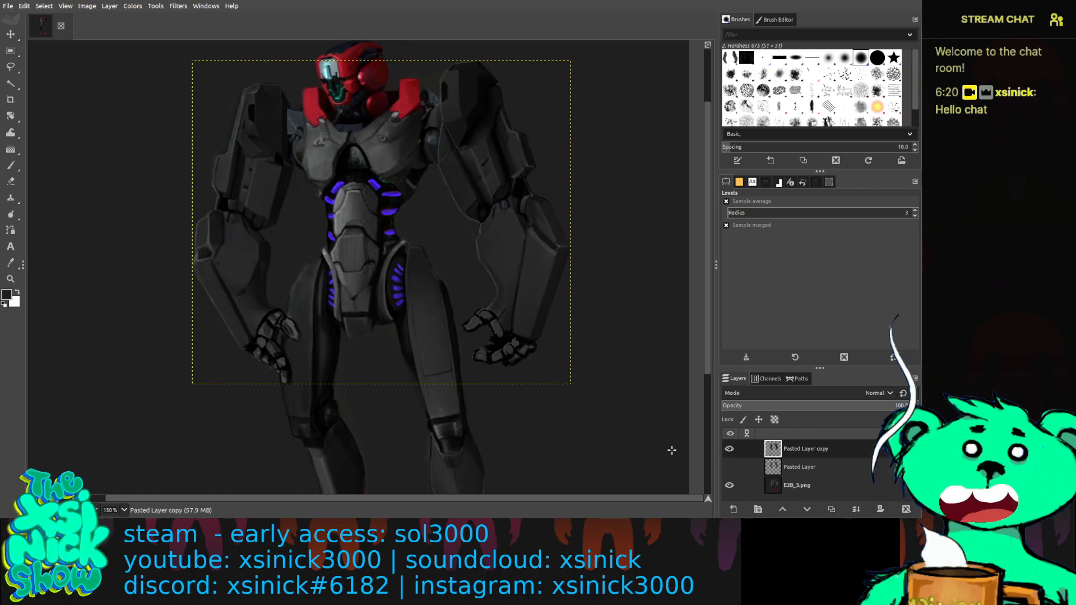
Start a Shadows-Highlights adjustment on the arms copy with Shadows 34.76, Shadows color adjustment 90.85 and Highlights 34.15.
{"action": "left_click", "coordinate": [133, 6]}
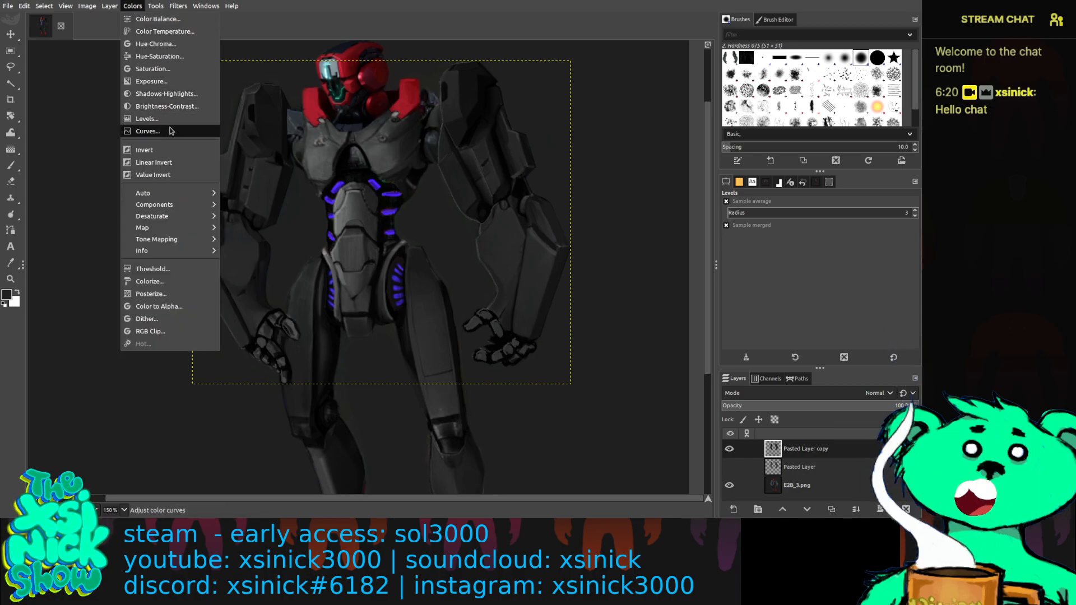
{"action": "left_click", "coordinate": [175, 95]}
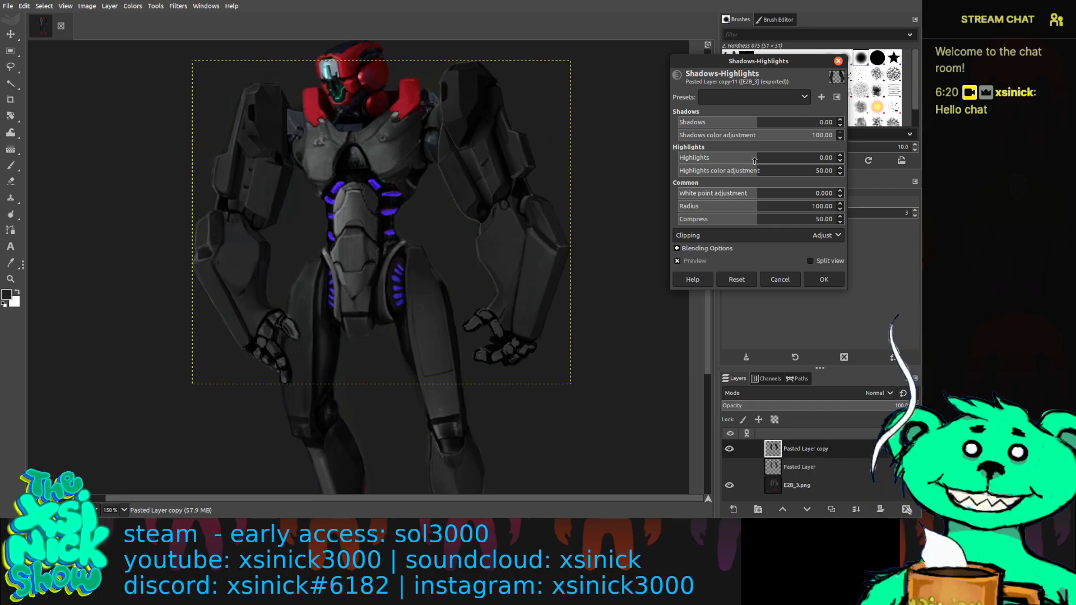
{"action": "mouse_move", "coordinate": [762, 158]}
{"action": "left_mouse_down"}
{"action": "mouse_move", "coordinate": [868, 159]}
{"action": "mouse_move", "coordinate": [745, 159]}
{"action": "mouse_move", "coordinate": [786, 171]}
{"action": "mouse_move", "coordinate": [754, 171]}
{"action": "mouse_move", "coordinate": [783, 158]}
{"action": "left_mouse_up"}
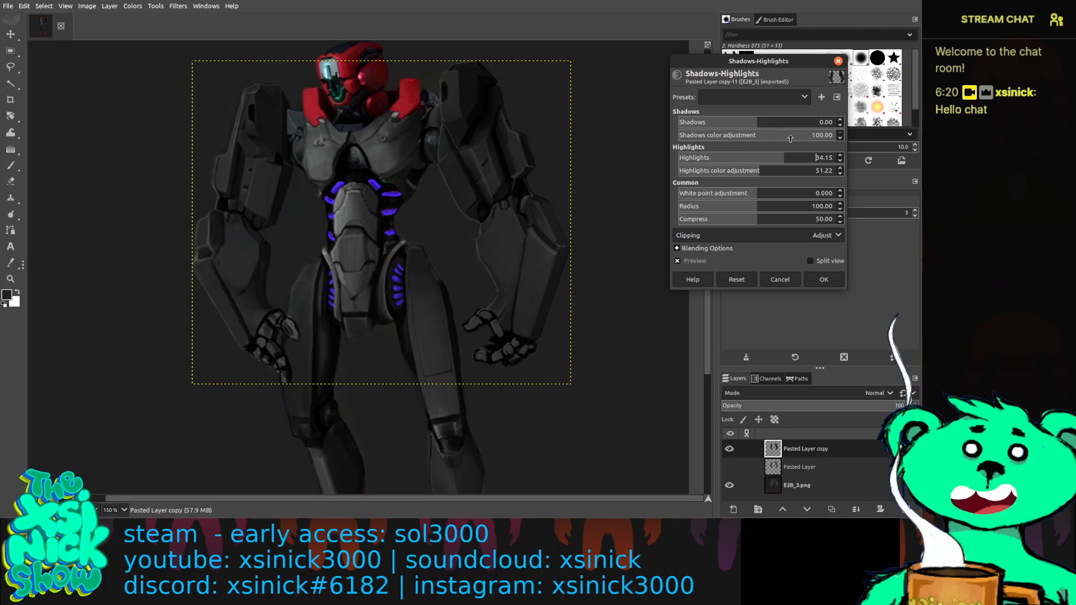
{"action": "left_click", "coordinate": [767, 139]}
{"action": "left_click_drag", "start_coordinate": [767, 139], "coordinate": [839, 116]}
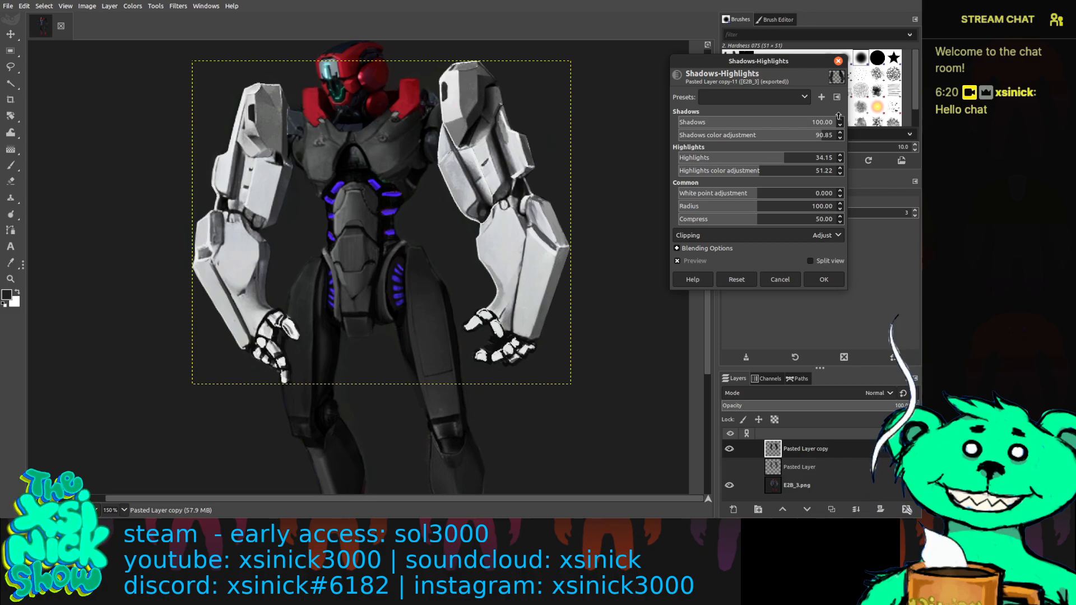
{"action": "left_click_drag", "start_coordinate": [839, 116], "coordinate": [761, 127]}
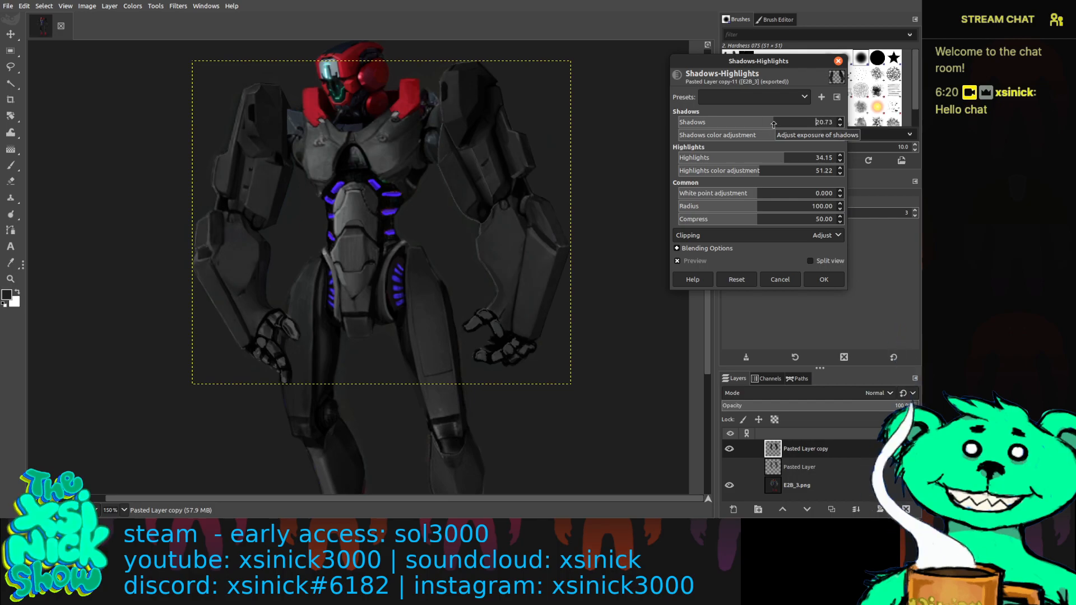
{"action": "scroll", "coordinate": [775, 124], "scroll_direction": "up", "scroll_amount": 5}
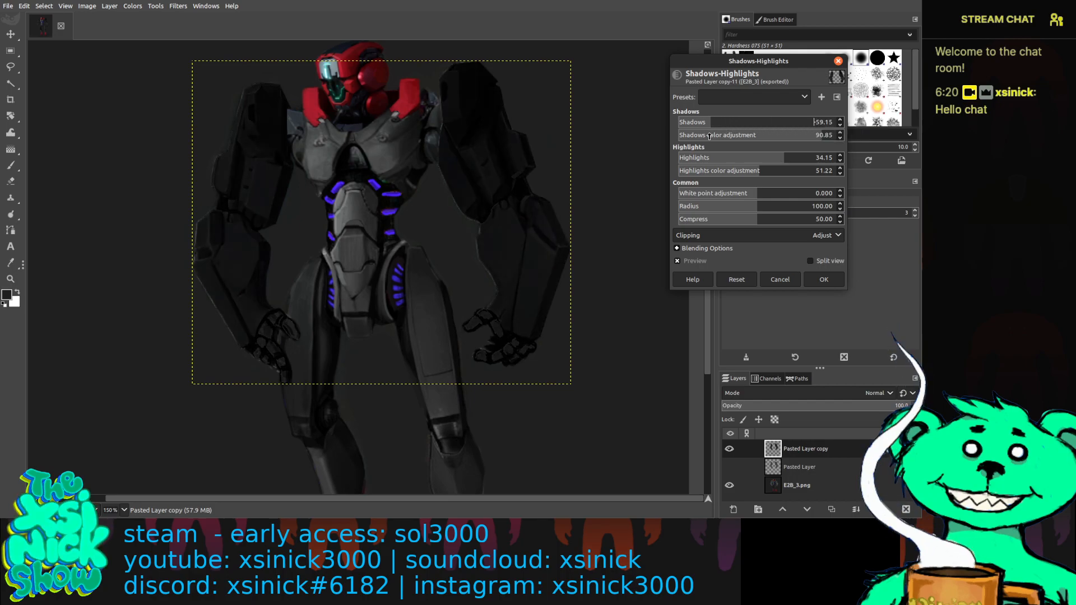
{"action": "left_click", "coordinate": [805, 127]}
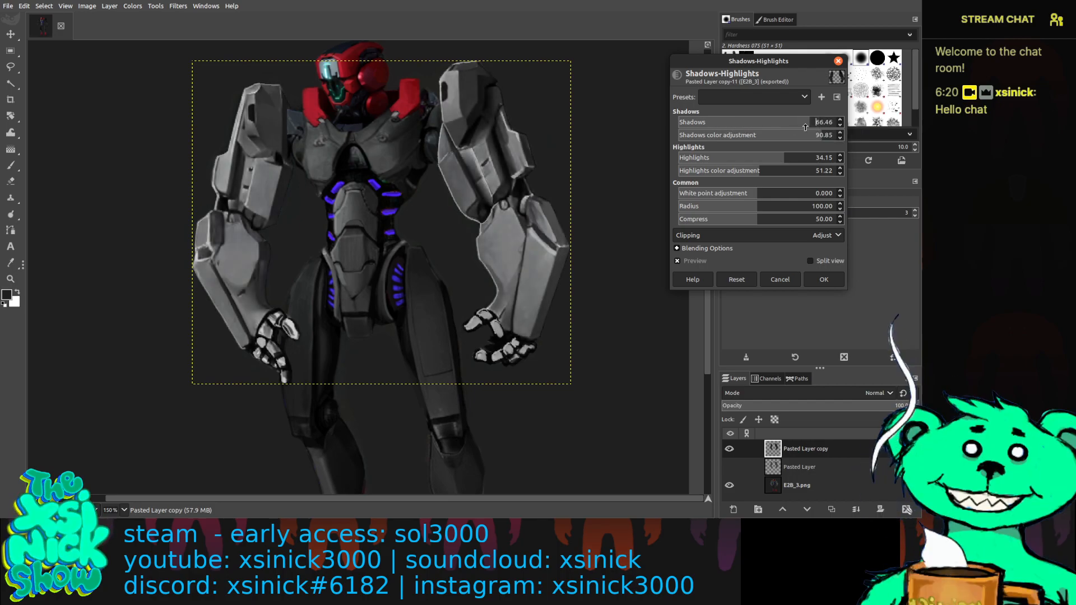
{"action": "left_click_drag", "start_coordinate": [806, 127], "coordinate": [789, 130]}
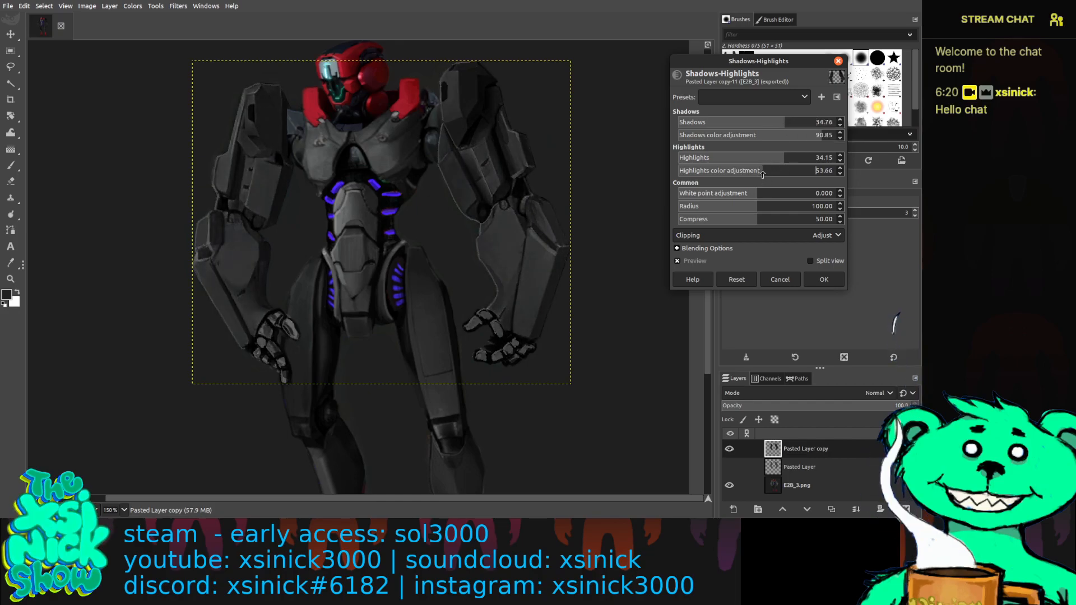
Set the Highlights color adjustment to 36.28, Highlights to 46.95, White point adjustment to 2.622, Radius to 114.07 and Compress to 68.29.
{"action": "left_click_drag", "start_coordinate": [762, 174], "coordinate": [735, 174]}
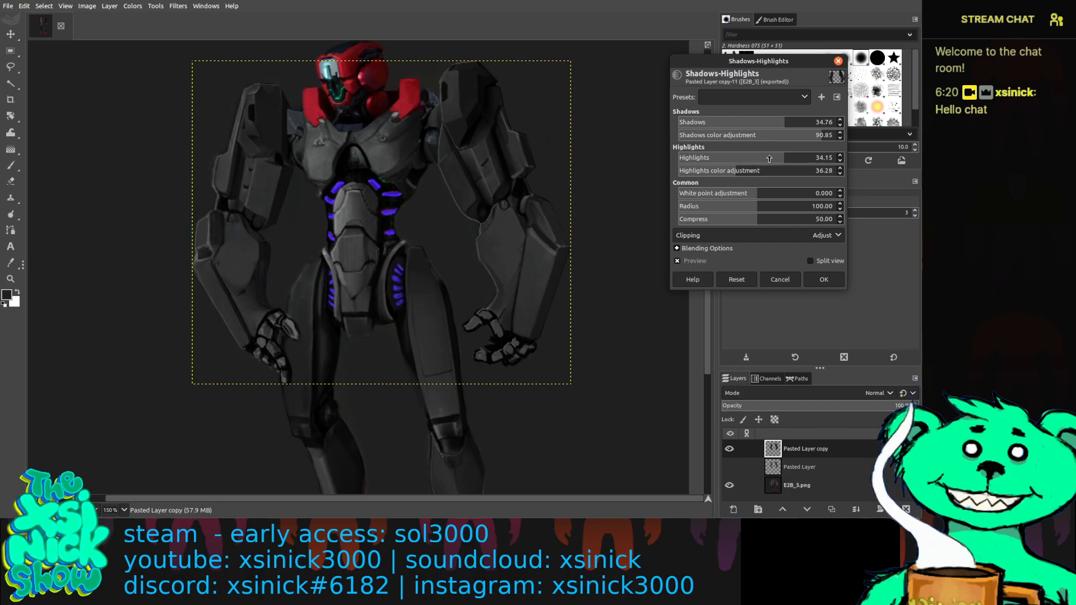
{"action": "left_click_drag", "start_coordinate": [796, 155], "coordinate": [793, 157]}
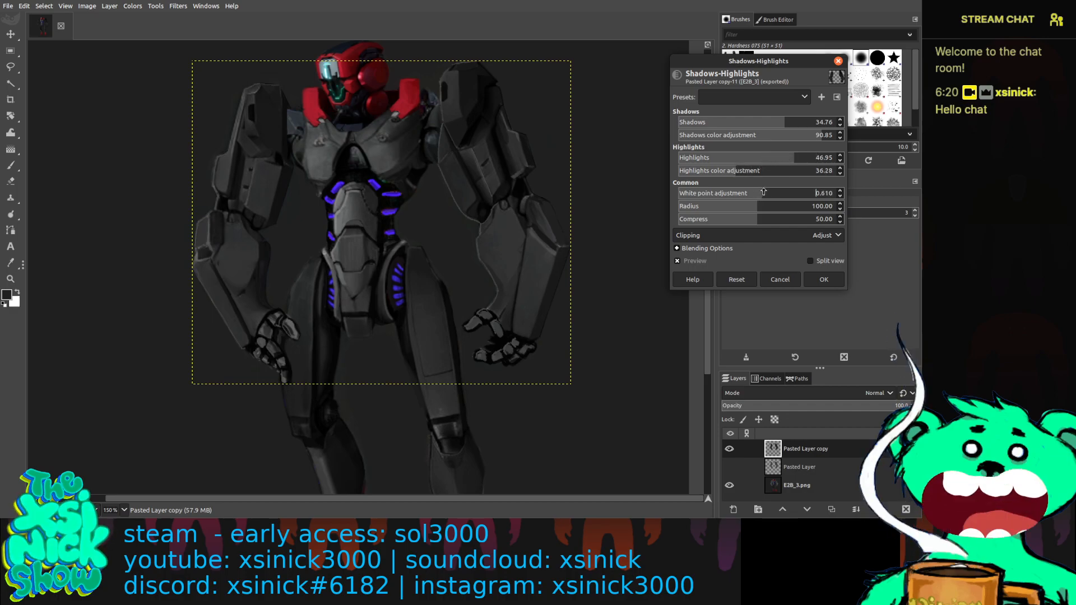
{"action": "left_click_drag", "start_coordinate": [759, 193], "coordinate": [811, 186]}
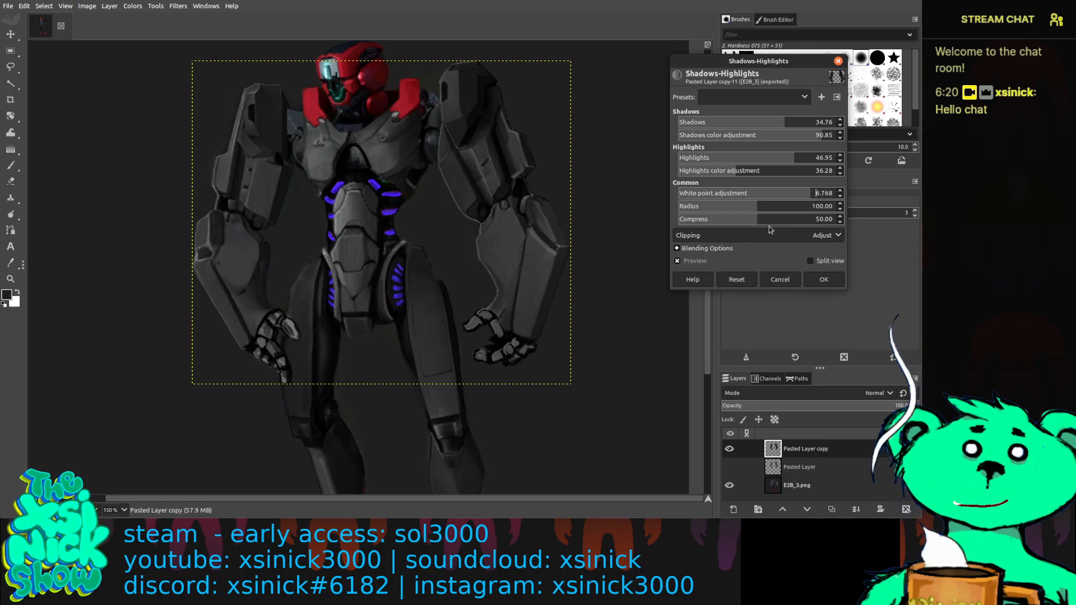
{"action": "left_click_drag", "start_coordinate": [755, 223], "coordinate": [841, 220]}
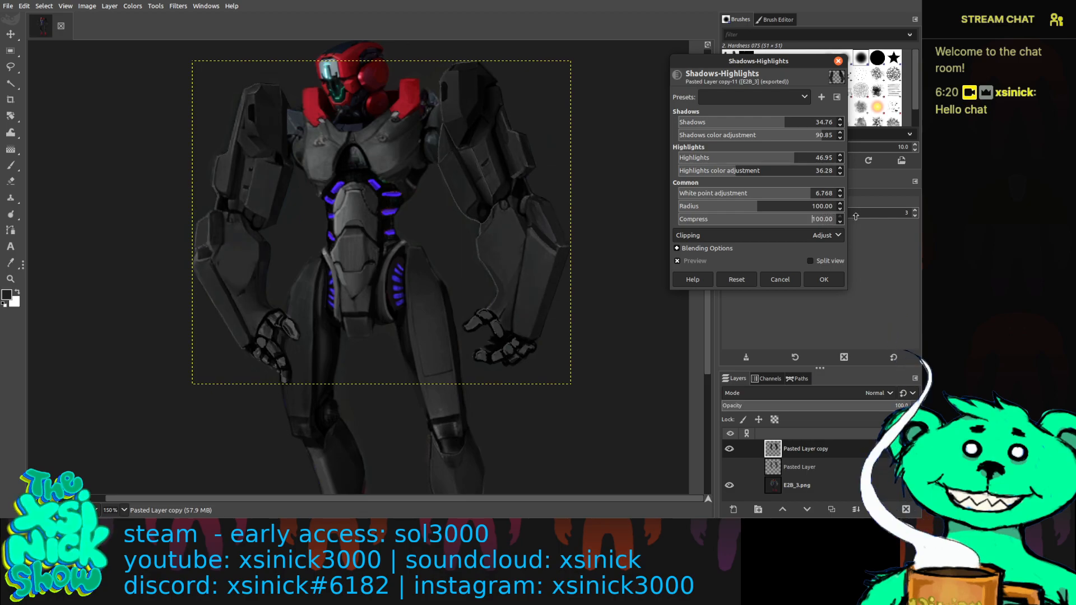
{"action": "left_click_drag", "start_coordinate": [812, 219], "coordinate": [778, 199]}
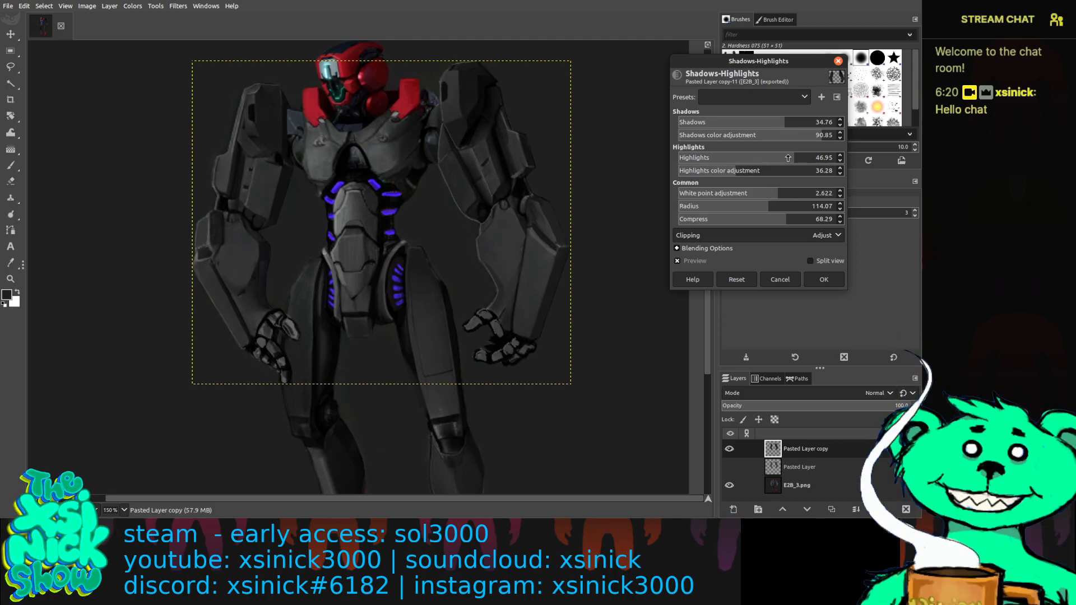
Set Highlights to -17.68, Shadows to 24.39 and Shadows color adjustment to 67.38, and apply the adjustment to the arms copy.
{"action": "left_click_drag", "start_coordinate": [821, 156], "coordinate": [748, 157]}
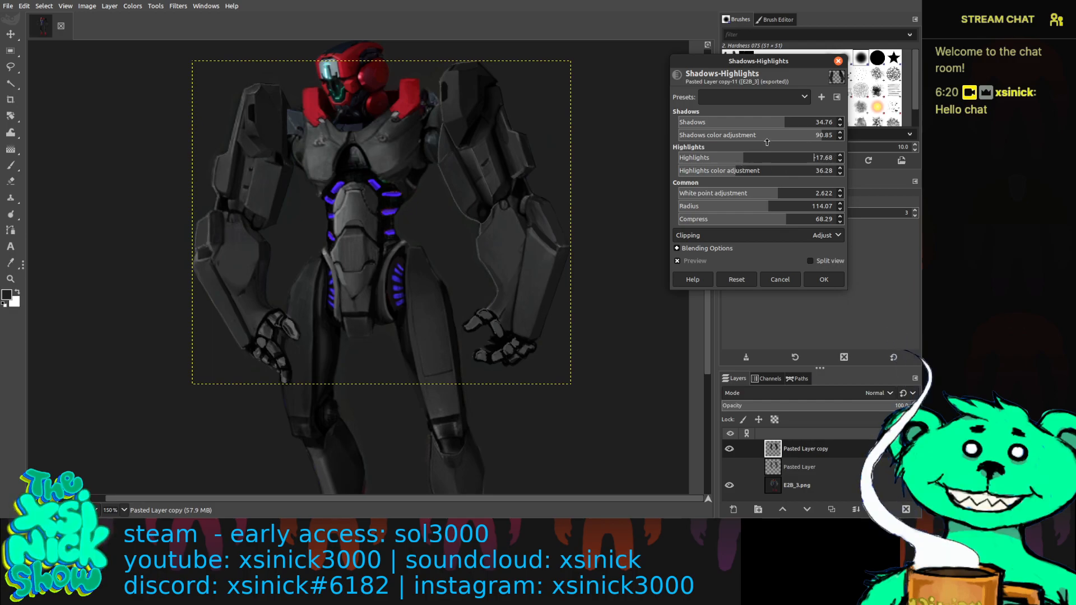
{"action": "left_click_drag", "start_coordinate": [811, 135], "coordinate": [708, 143]}
{"action": "left_click_drag", "start_coordinate": [819, 135], "coordinate": [814, 137]}
{"action": "left_click", "coordinate": [771, 125]}
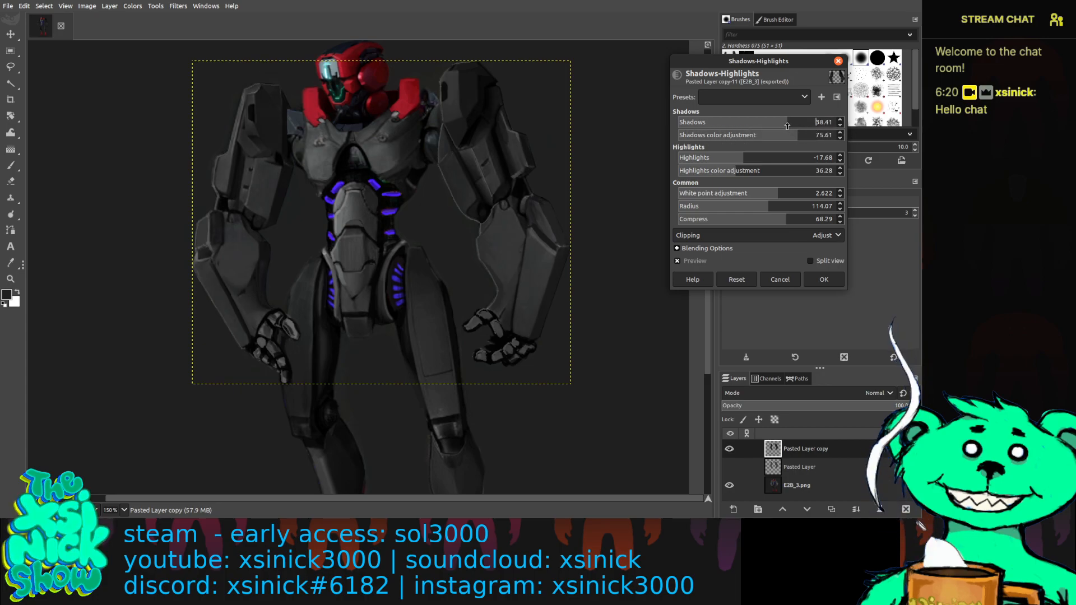
{"action": "left_click_drag", "start_coordinate": [771, 125], "coordinate": [776, 124]}
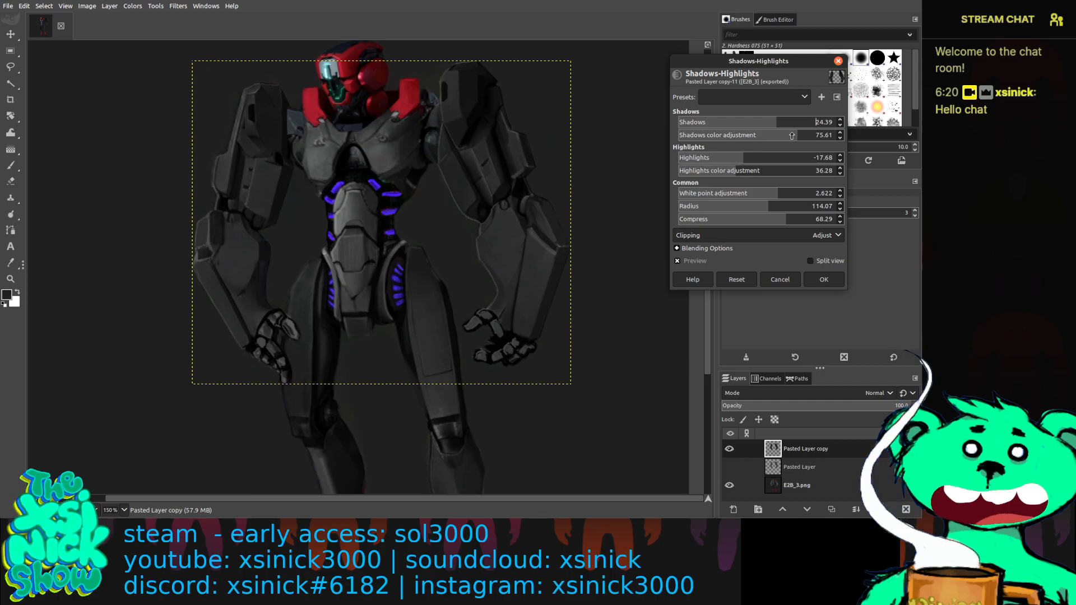
{"action": "left_click_drag", "start_coordinate": [791, 136], "coordinate": [786, 136]}
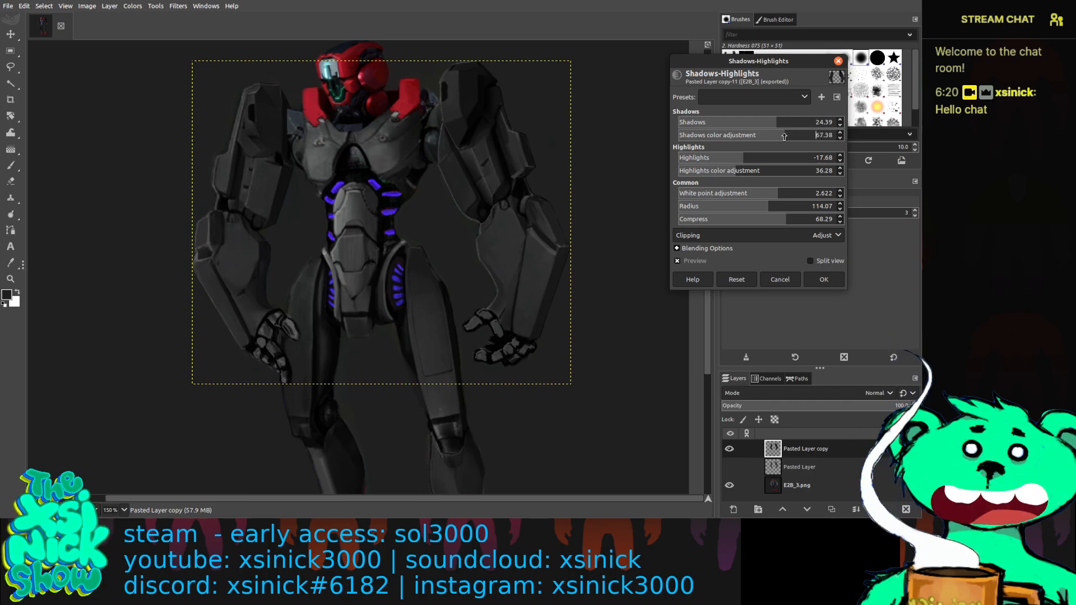
{"action": "left_click", "coordinate": [817, 277]}
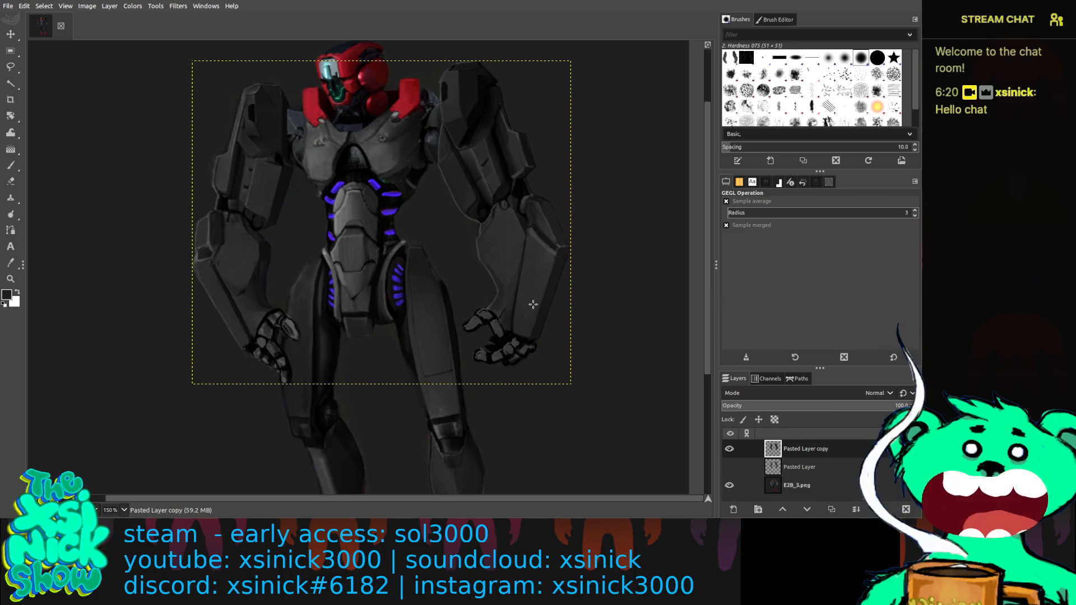
Create a transparent 1024 × 1024 px layer named notes directly above the hidden original arms layer.
{"action": "left_click", "coordinate": [821, 469]}
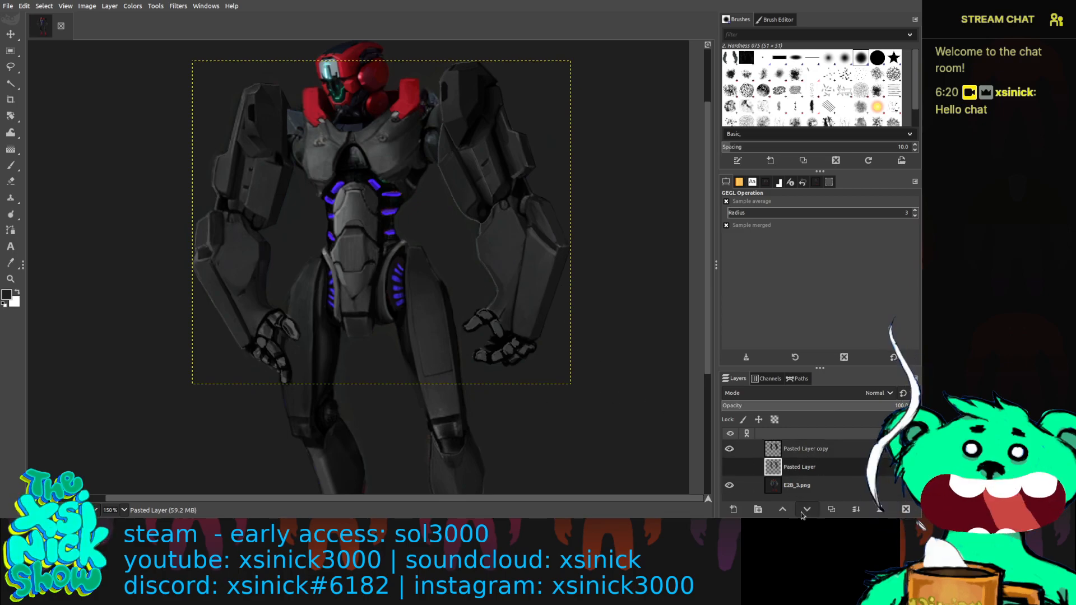
{"action": "left_click", "coordinate": [734, 511]}
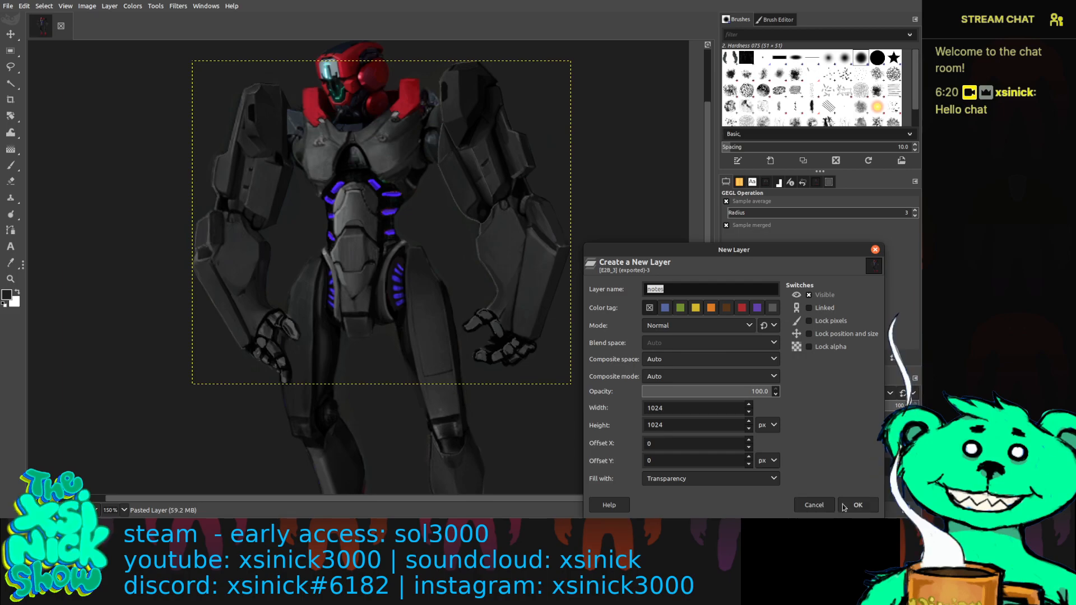
{"action": "key", "text": "Return"}
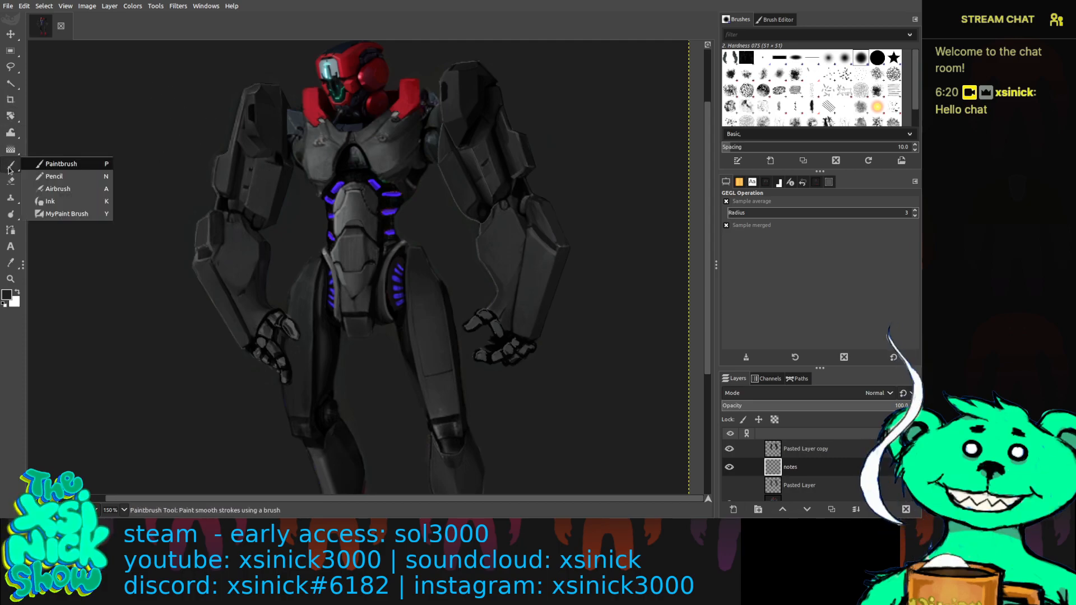
Set up the Airbrush tool with the 2. Hardness 075 brush at size 113.
{"action": "left_click", "coordinate": [11, 166]}
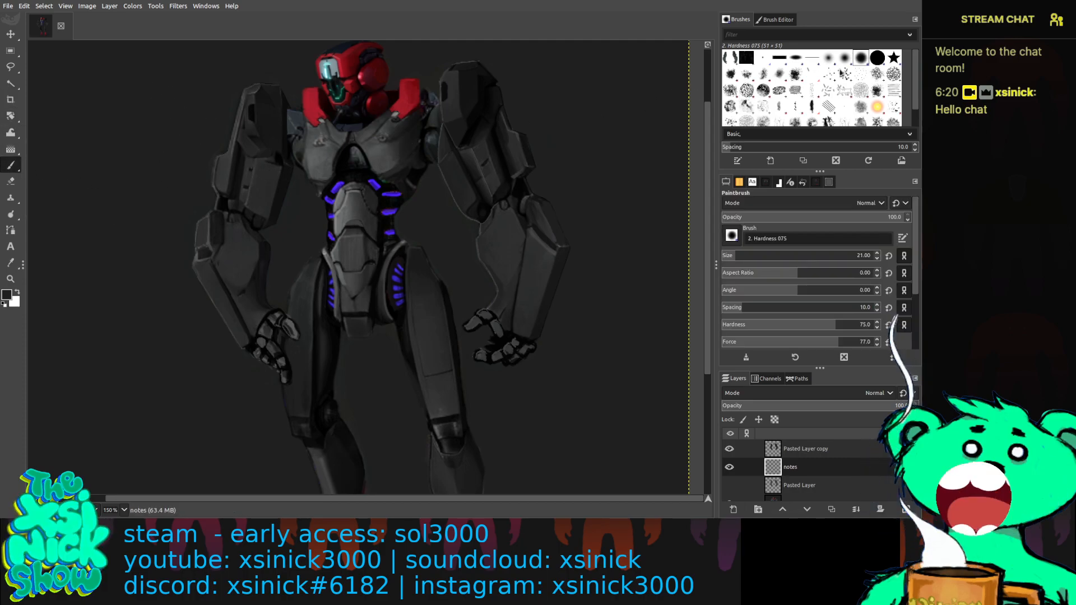
{"action": "key", "text": "bracketright"}
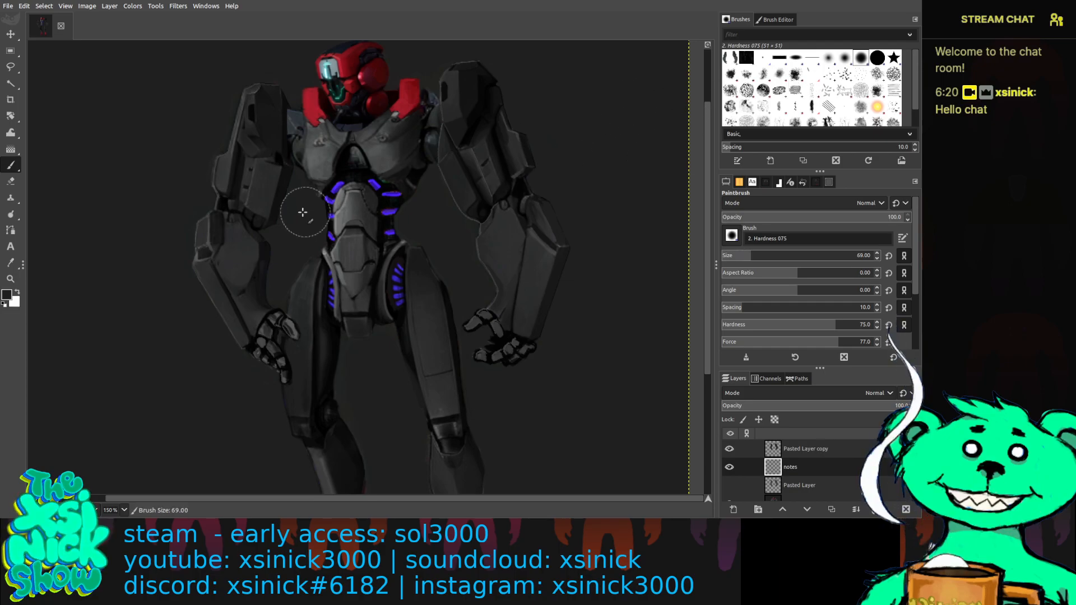
{"action": "key", "text": "shift+bracketright"}
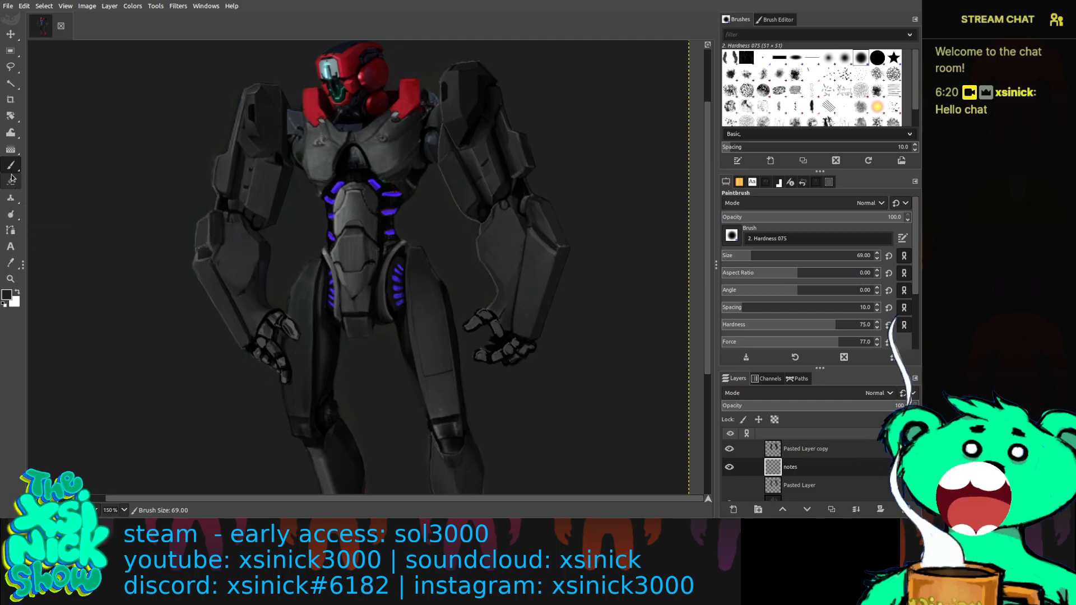
{"action": "left_click", "coordinate": [48, 188]}
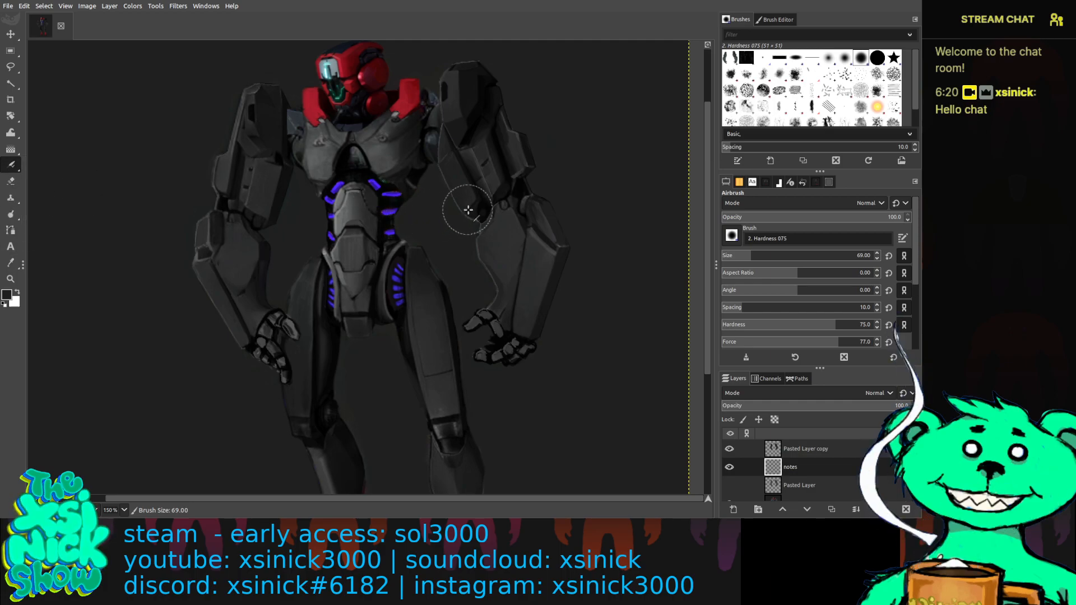
{"action": "key", "text": "shift+bracketright"}
{"action": "key", "text": "shift+bracketright"}
{"action": "key", "text": "shift+bracketright"}
{"action": "key", "text": "bracketright"}
{"action": "key", "text": "bracketright"}
{"action": "key", "text": "bracketright"}
{"action": "key", "text": "bracketright"}
{"action": "key", "text": "bracketright"}
{"action": "key", "text": "bracketright"}
{"action": "key", "text": "bracketright"}
{"action": "key", "text": "bracketright"}
{"action": "key", "text": "bracketright"}
{"action": "key", "text": "bracketright"}
{"action": "key", "text": "bracketright"}
{"action": "key", "text": "bracketright"}
{"action": "key", "text": "bracketright"}
{"action": "key", "text": "bracketright"}
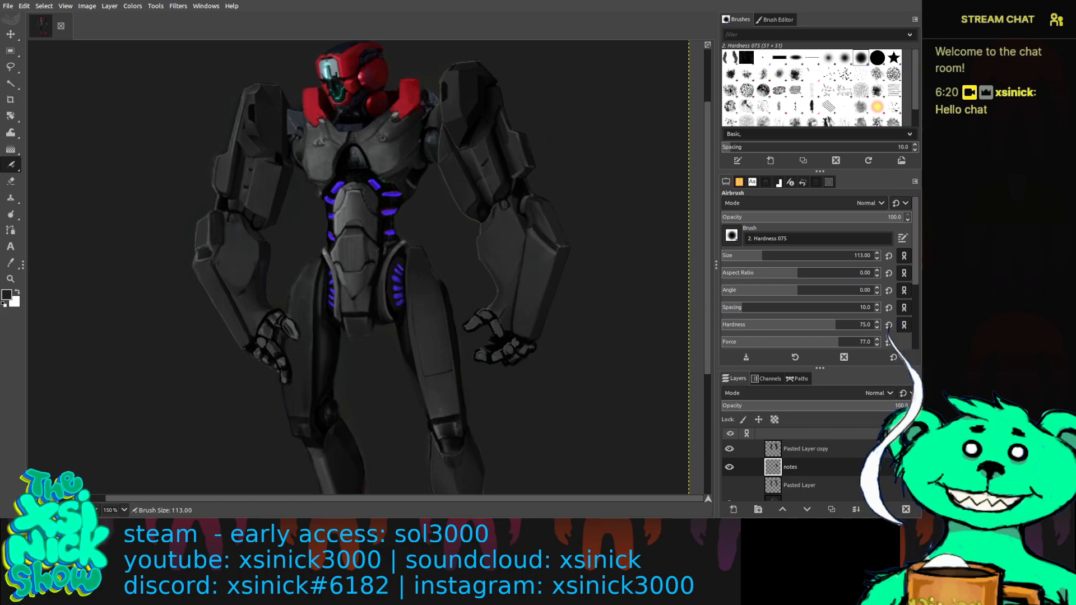
{"action": "left_click", "coordinate": [768, 21]}
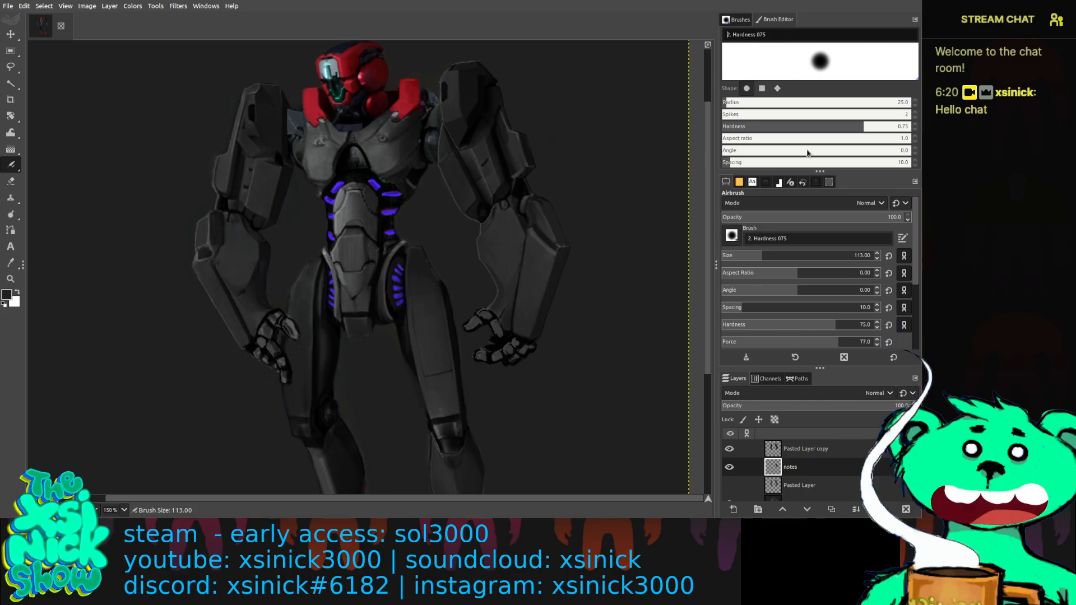
{"action": "left_click", "coordinate": [743, 21]}
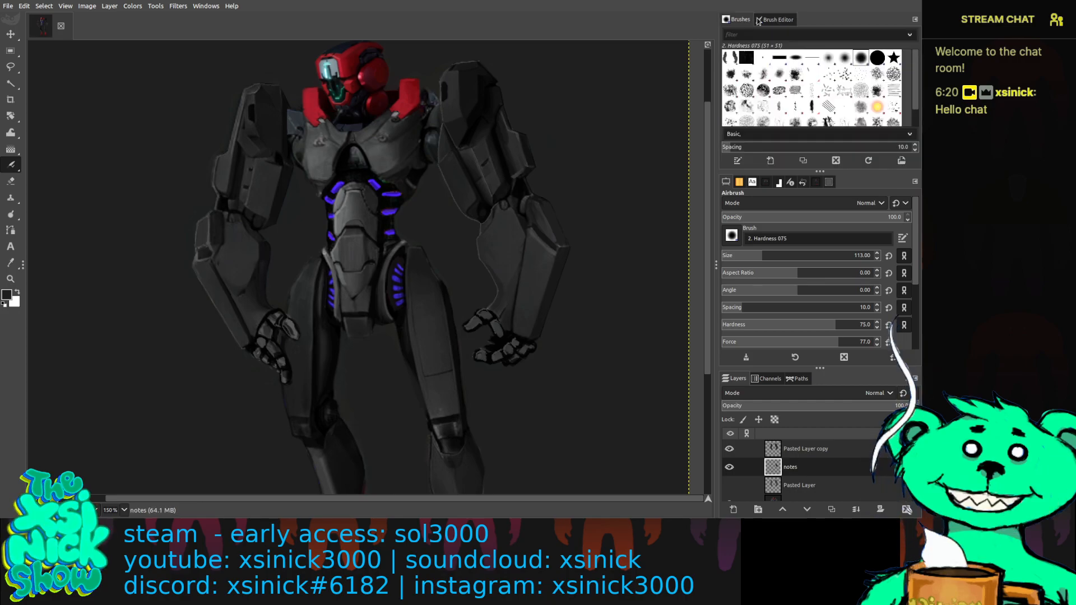
{"action": "left_click", "coordinate": [772, 21]}
{"action": "left_click", "coordinate": [757, 20]}
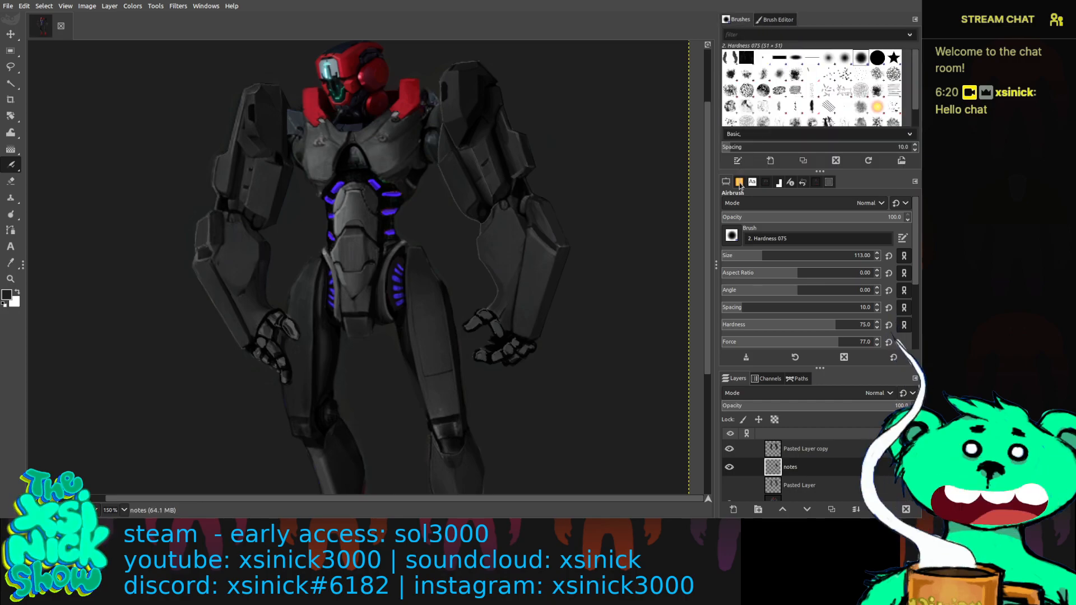
Set the foreground colour to black (000000) and airbrush shading behind the robot's arm on the notes layer.
{"action": "left_click", "coordinate": [779, 183]}
{"action": "left_click", "coordinate": [728, 323]}
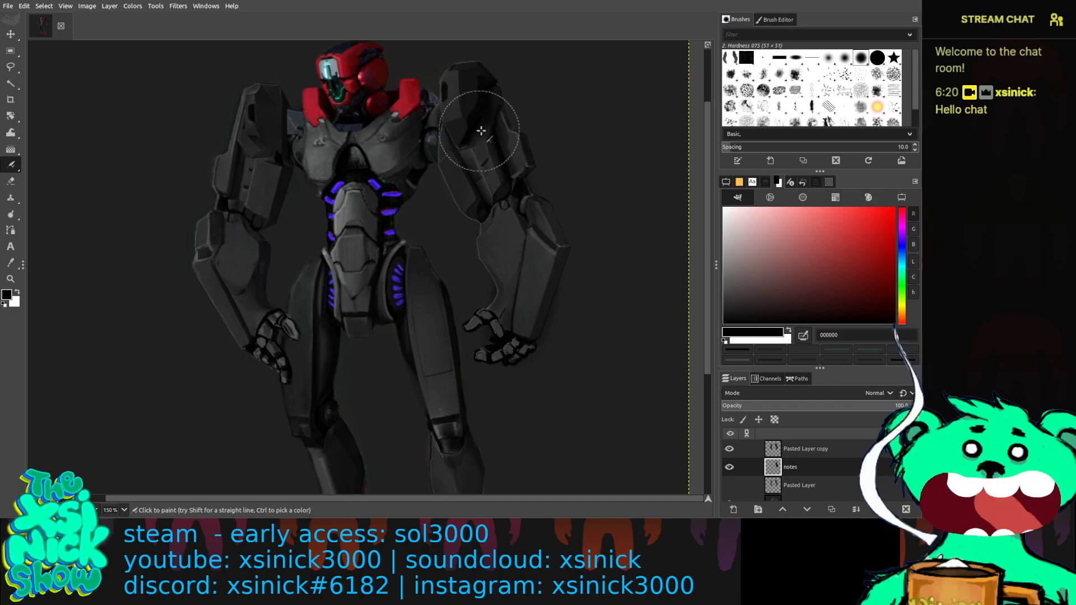
{"action": "left_click", "coordinate": [777, 20]}
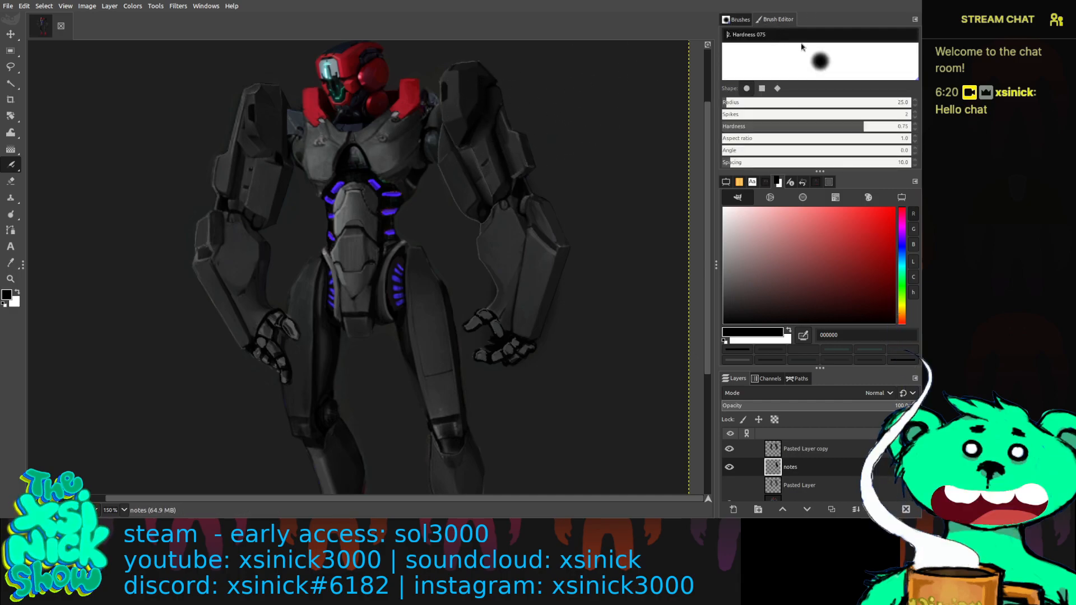
{"action": "left_click", "coordinate": [741, 19]}
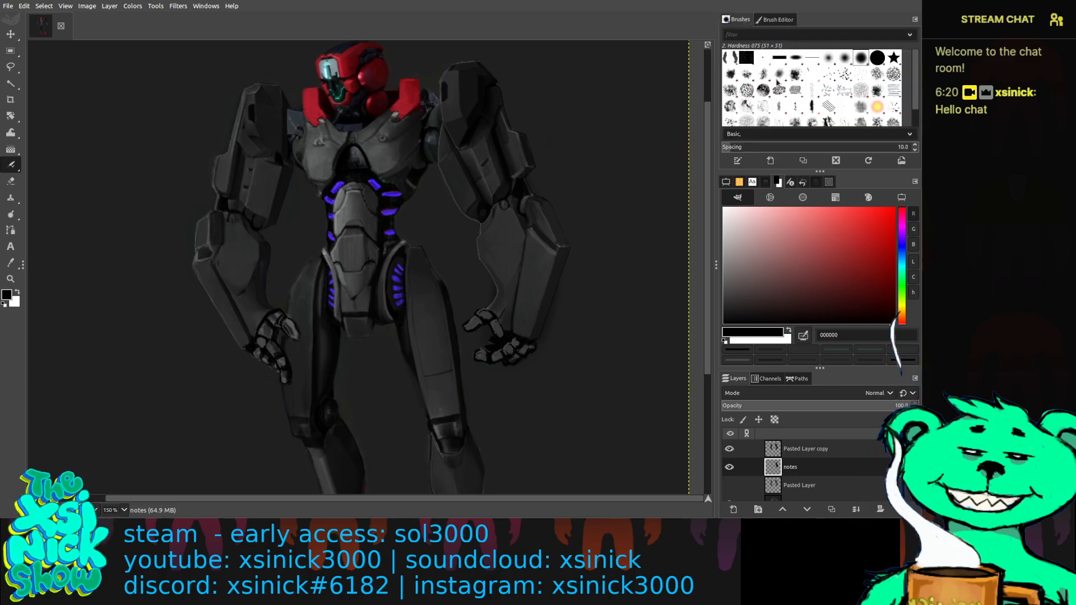
Lower the Airbrush opacity to 58.4 and further to 34.2, painting soft black shadows around the robot's arms and body on the notes layer.
{"action": "left_click", "coordinate": [726, 183]}
{"action": "left_click_drag", "start_coordinate": [844, 222], "coordinate": [832, 220]}
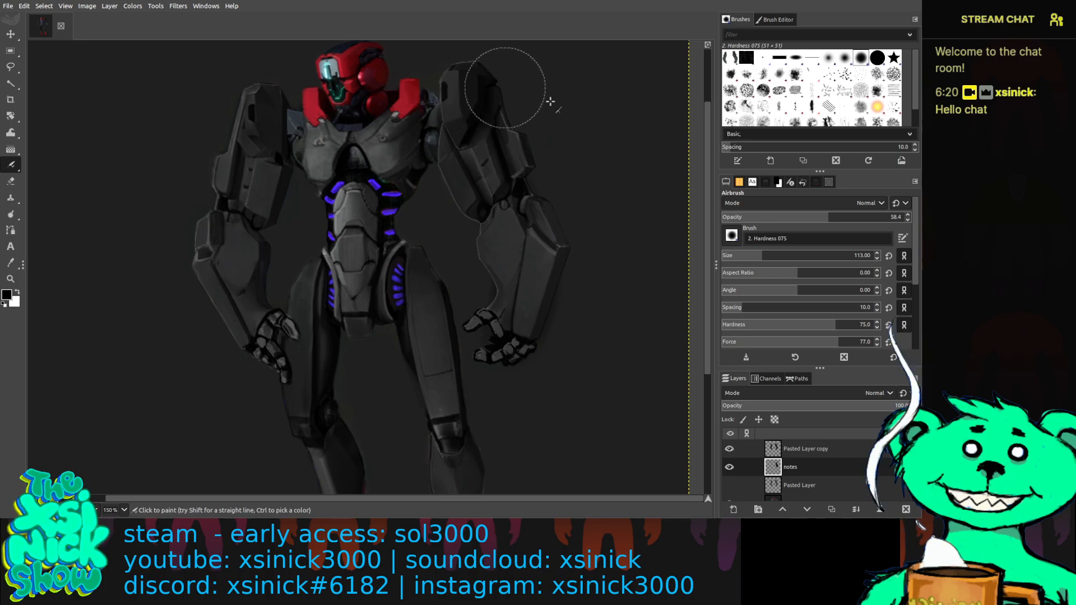
{"action": "left_click", "coordinate": [784, 219]}
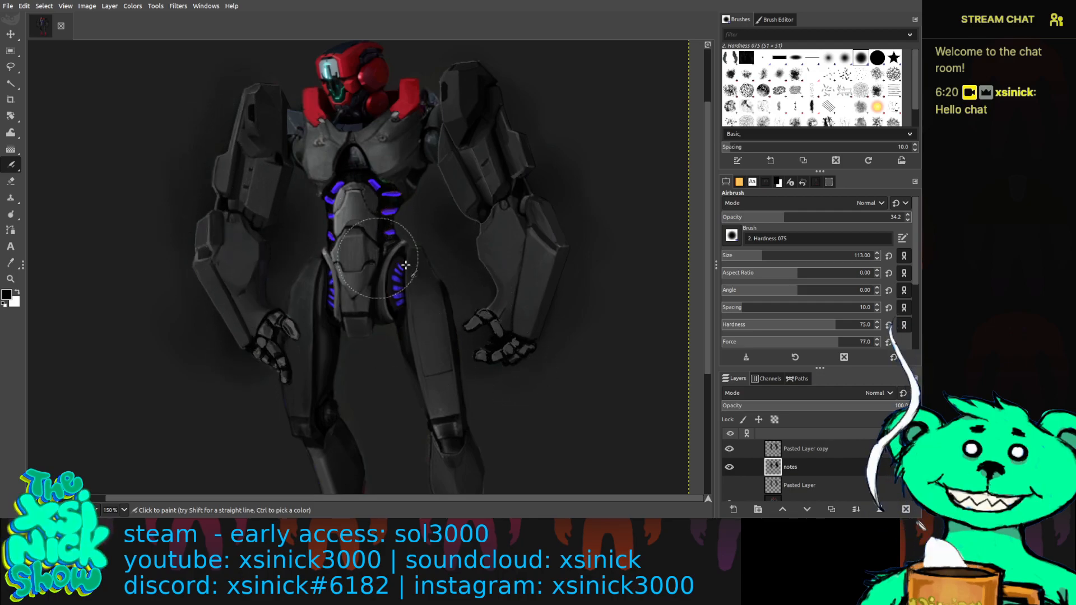
{"action": "scroll", "coordinate": [448, 280], "scroll_direction": "up", "scroll_amount": 3}
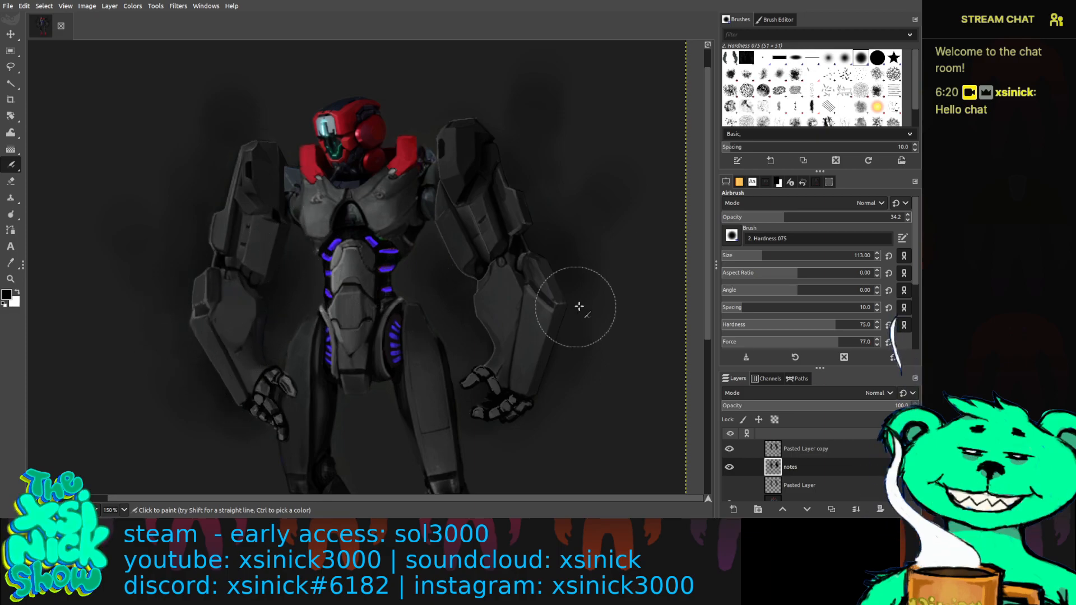
Inspect the shading around the robot by toggling the notes layer's visibility, and lower that layer's opacity to about 69.
{"action": "left_click_drag", "start_coordinate": [580, 306], "coordinate": [589, 293]}
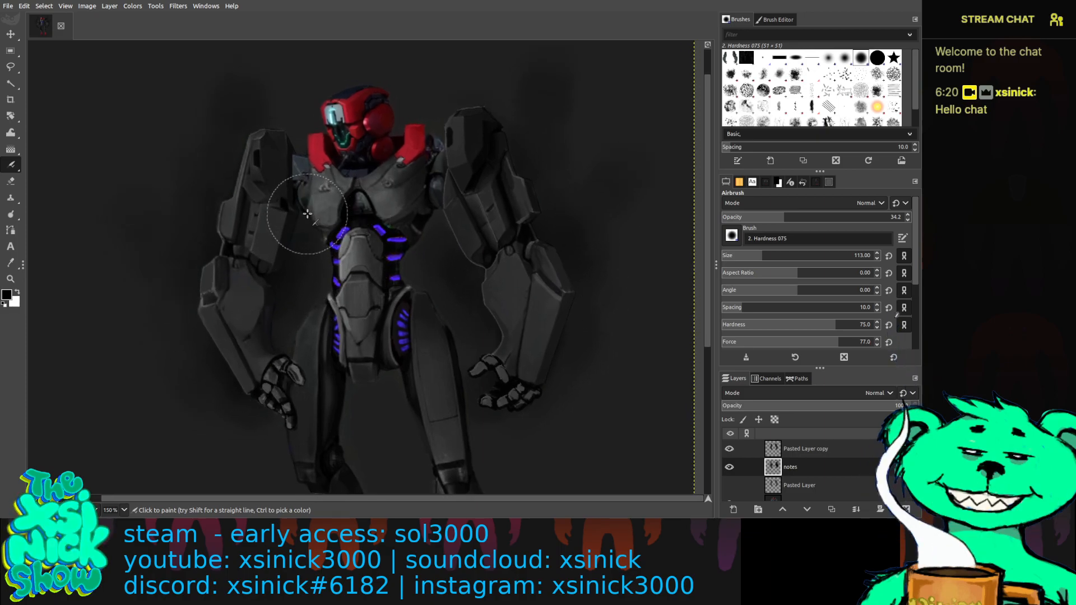
{"action": "left_click_drag", "start_coordinate": [488, 322], "coordinate": [449, 221]}
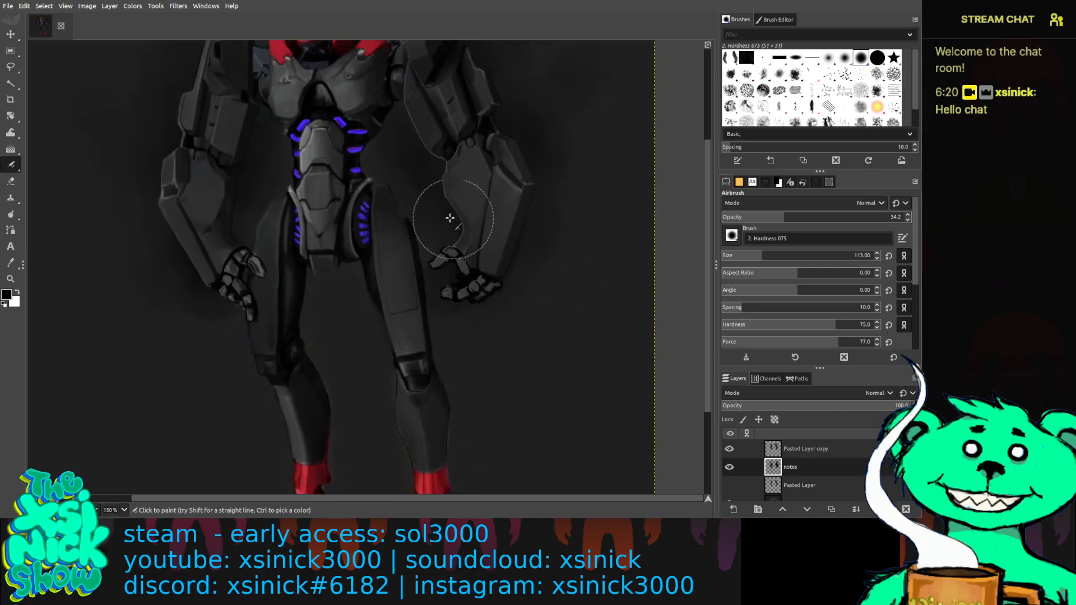
{"action": "left_click_drag", "start_coordinate": [510, 333], "coordinate": [524, 481]}
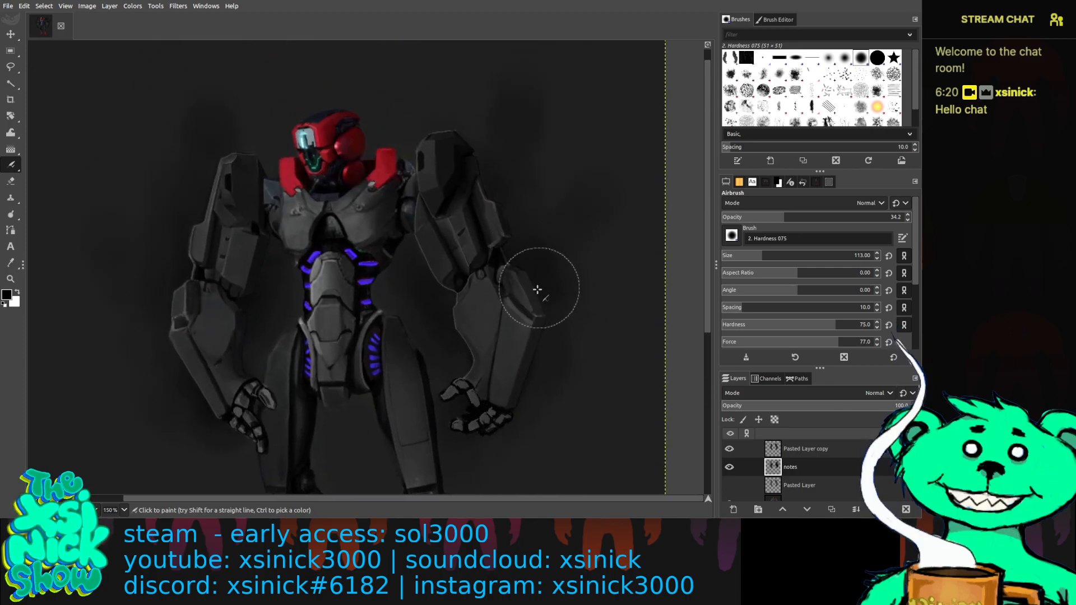
{"action": "left_click_drag", "start_coordinate": [541, 280], "coordinate": [569, 233]}
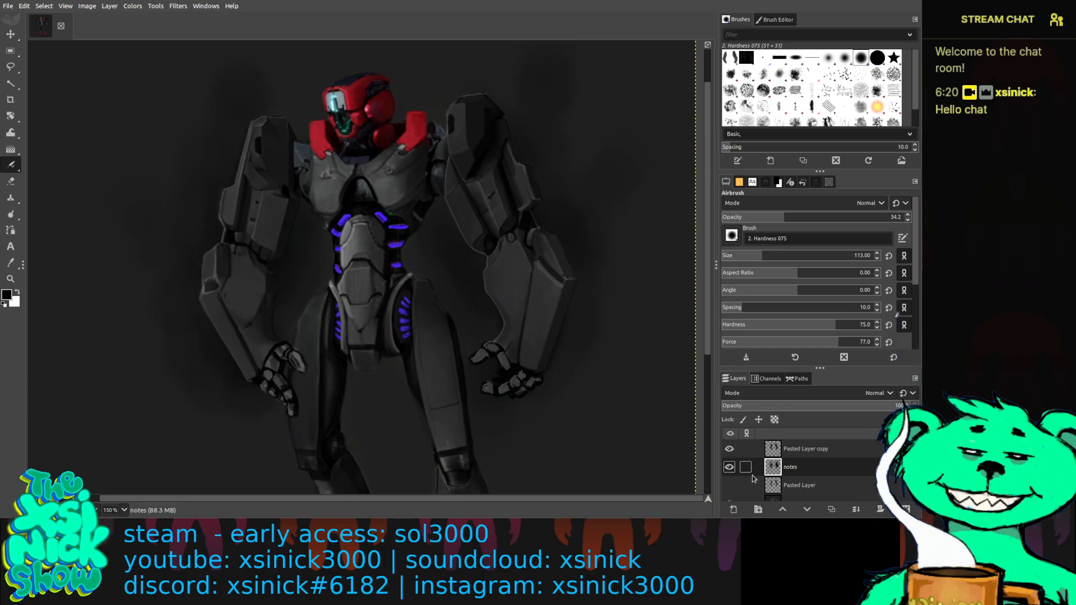
{"action": "left_click", "coordinate": [729, 466]}
{"action": "left_click", "coordinate": [729, 467]}
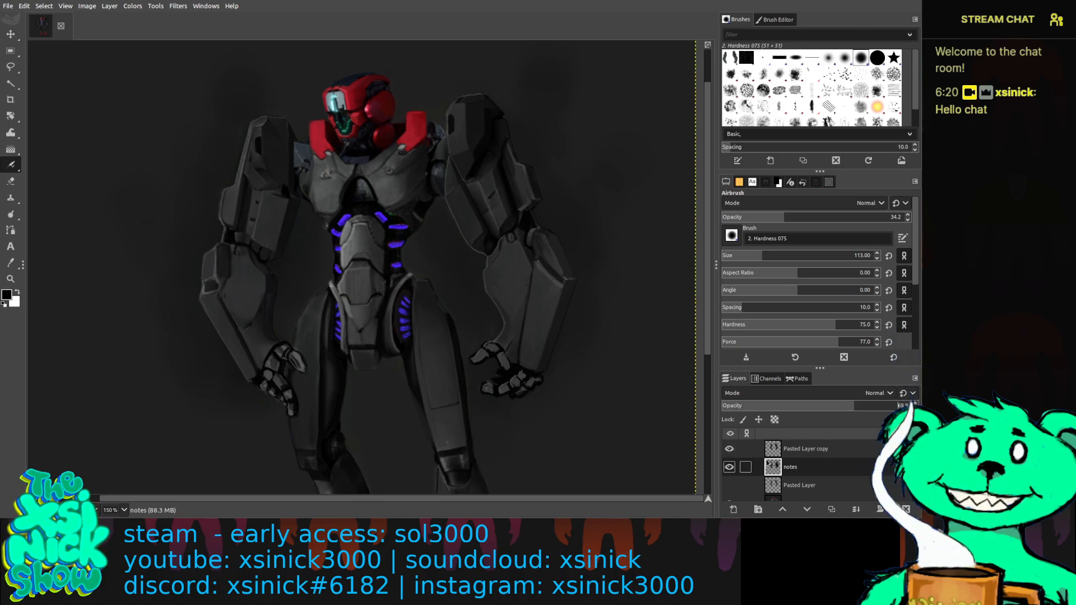
Check the recoloured arms on Pasted Layer copy by toggling its visibility, and make the E2B_3.png layer active.
{"action": "left_click", "coordinate": [805, 450]}
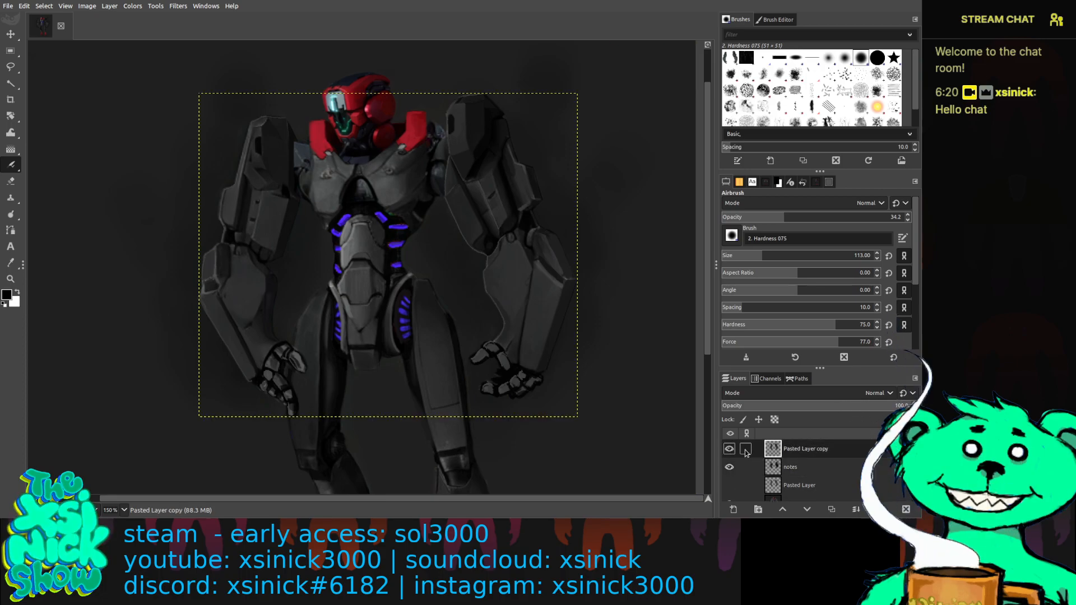
{"action": "left_click", "coordinate": [730, 449]}
{"action": "scroll", "coordinate": [807, 471], "scroll_direction": "down", "scroll_amount": 1}
{"action": "left_click", "coordinate": [807, 492]}
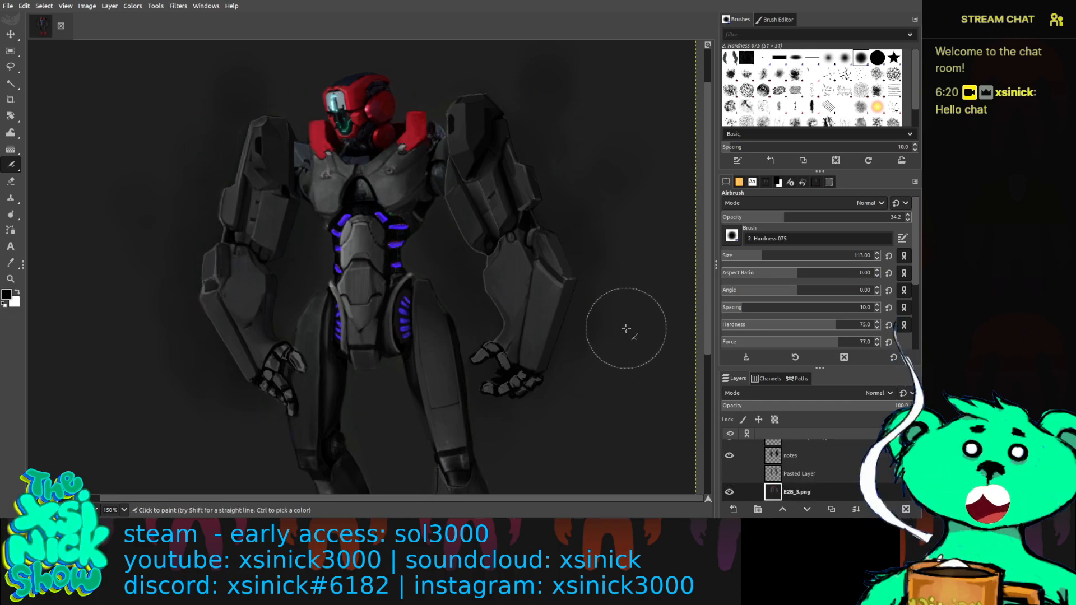
Switch to the Paintbrush tool with the 2. Hardness 075 brush at size 51.
{"action": "key", "text": "ctrl"}
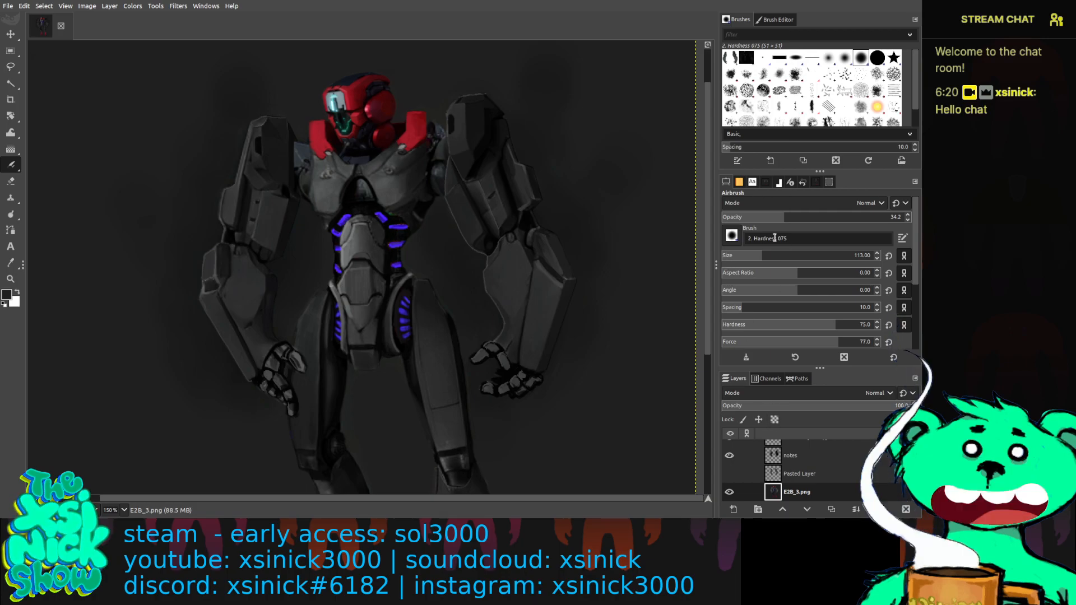
{"action": "left_click", "coordinate": [780, 58]}
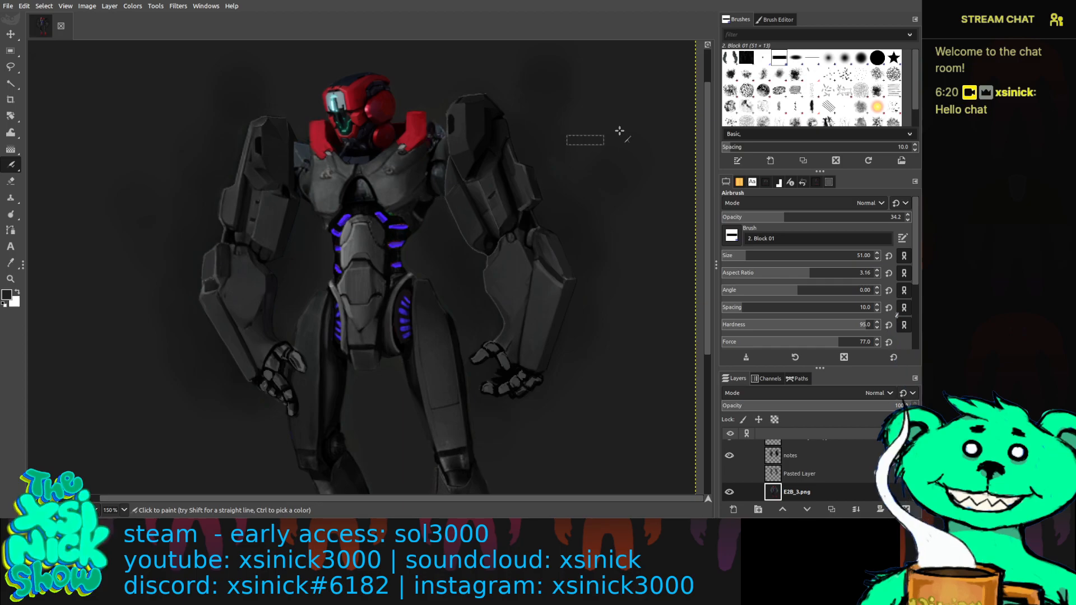
{"action": "left_click", "coordinate": [862, 59]}
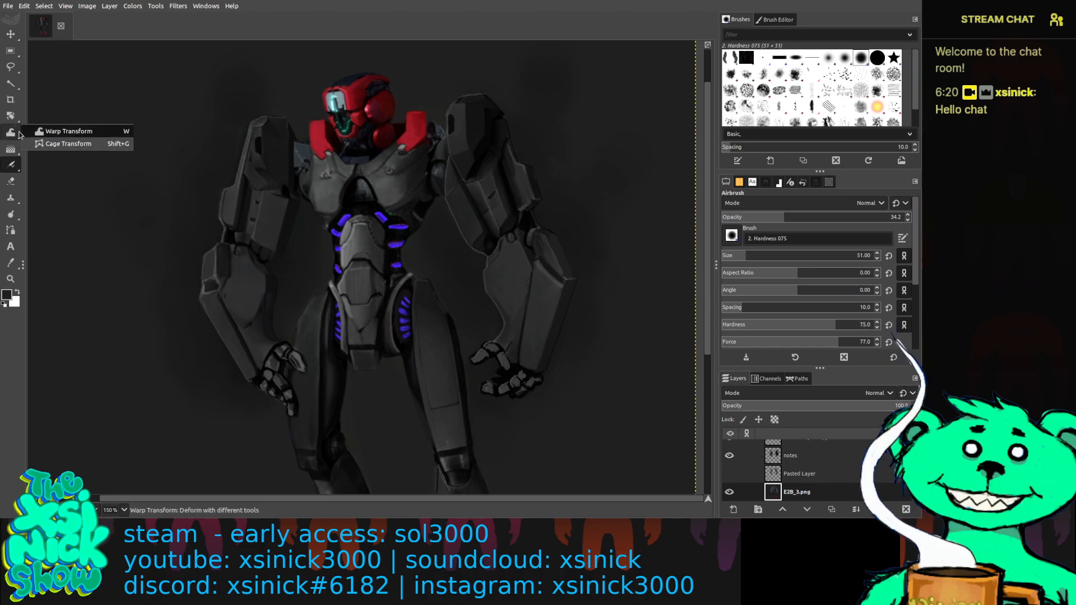
{"action": "mouse_move", "coordinate": [13, 165]}
{"action": "left_click", "coordinate": [50, 163]}
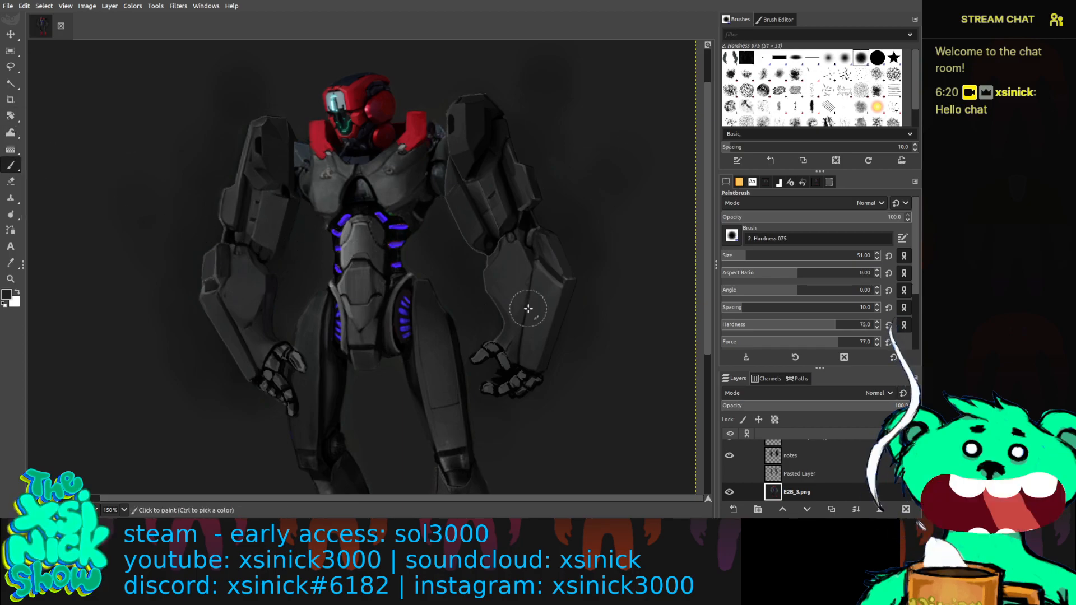
Duplicate the Pasted Layer and make the E2B_3.png layer active.
{"action": "left_click", "coordinate": [801, 474]}
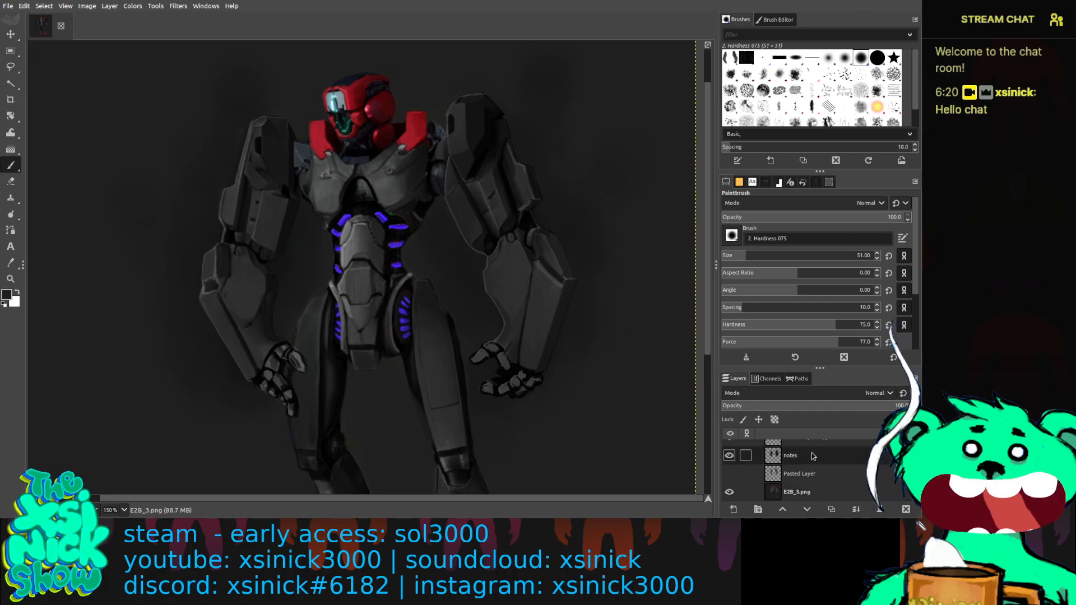
{"action": "key", "text": "shift+ctrl+d"}
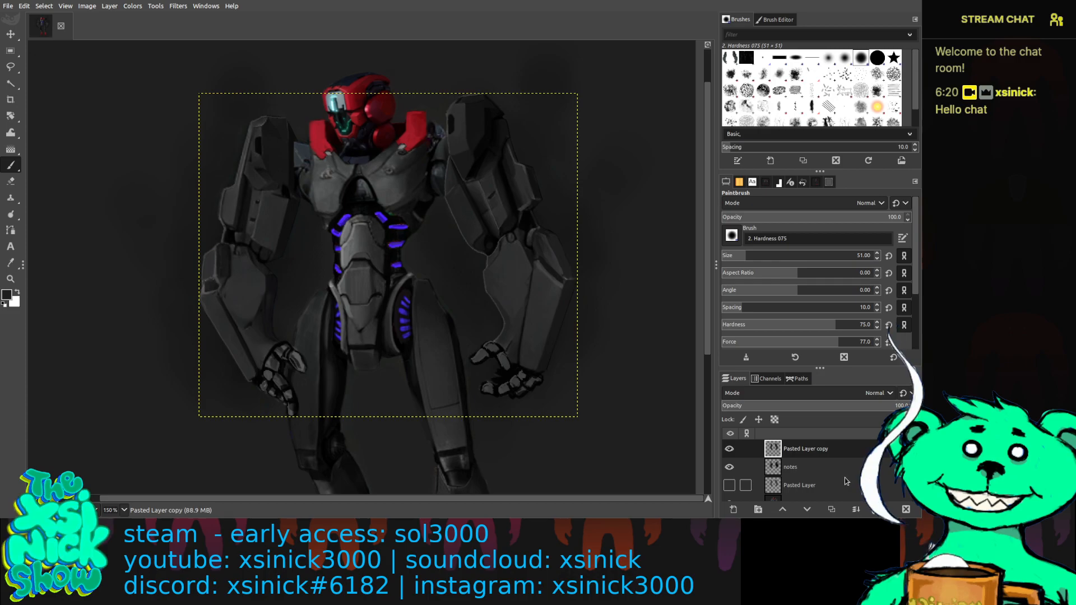
{"action": "scroll", "coordinate": [847, 481], "scroll_direction": "down", "scroll_amount": 1}
{"action": "left_click", "coordinate": [815, 493]}
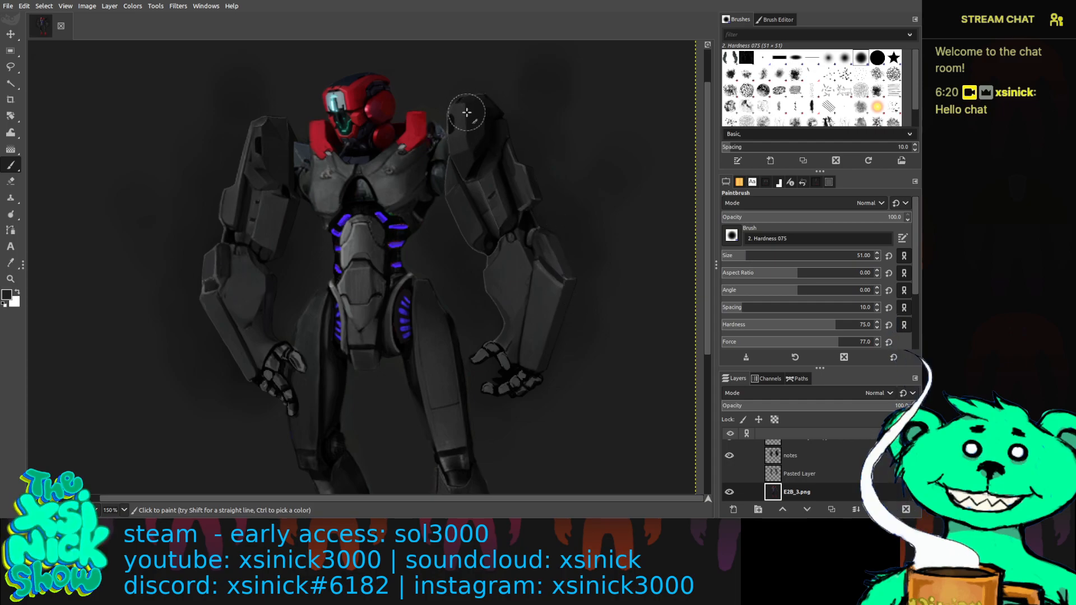
Reduce the paintbrush size to 14.
{"action": "key", "text": "bracketleft"}
{"action": "key", "text": "bracketleft"}
{"action": "key", "text": "bracketleft"}
{"action": "key", "text": "bracketleft"}
{"action": "key", "text": "bracketleft"}
{"action": "key", "text": "bracketleft"}
{"action": "key", "text": "bracketleft"}
{"action": "key", "text": "bracketleft"}
{"action": "key", "text": "bracketleft"}
{"action": "key", "text": "bracketleft"}
{"action": "key", "text": "bracketleft"}
{"action": "key", "text": "bracketleft"}
{"action": "key", "text": "bracketleft"}
{"action": "key", "text": "bracketleft"}
{"action": "key", "text": "bracketleft"}
{"action": "key", "text": "bracketleft"}
{"action": "key", "text": "bracketleft"}
{"action": "key", "text": "bracketleft"}
{"action": "key", "text": "bracketleft"}
{"action": "key", "text": "bracketleft"}
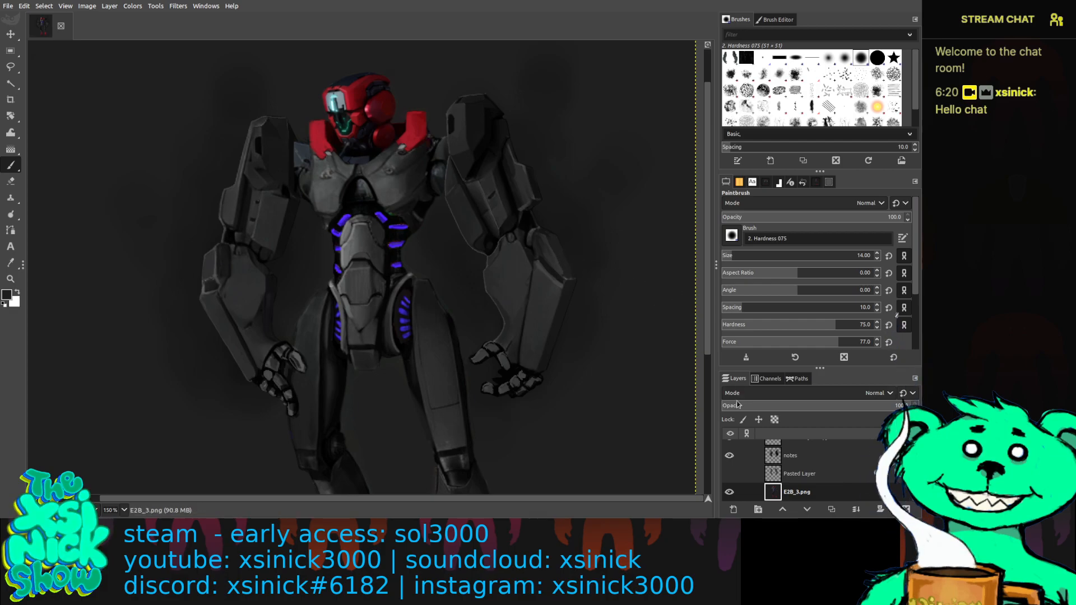
Examine the layer stack by toggling the visibility of the Pasted Layer copy over the robot's arms.
{"action": "scroll", "coordinate": [880, 474], "scroll_direction": "up", "scroll_amount": 1}
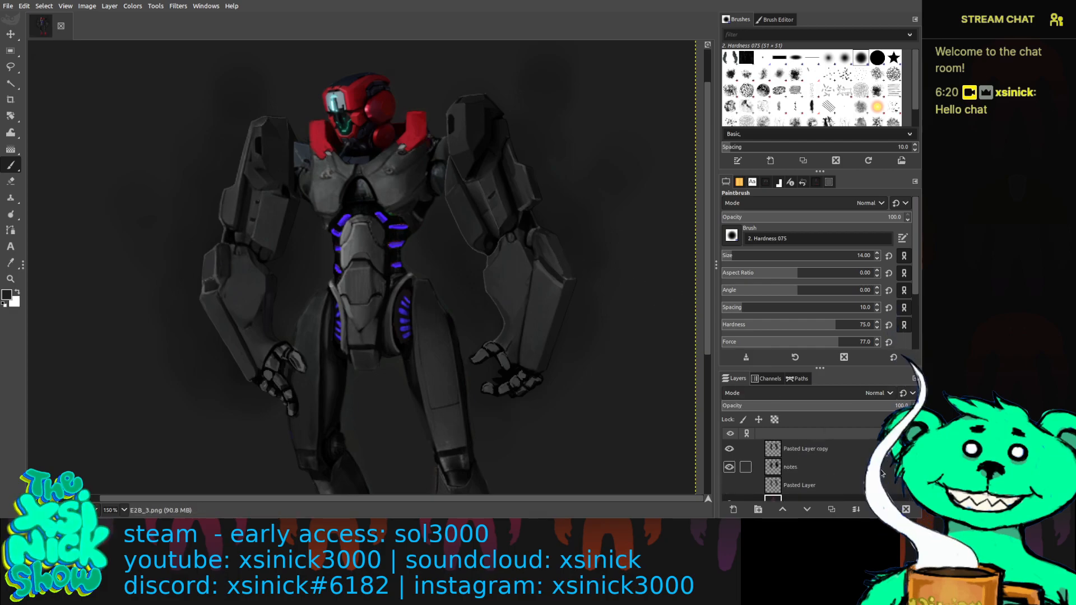
{"action": "left_click", "coordinate": [799, 486]}
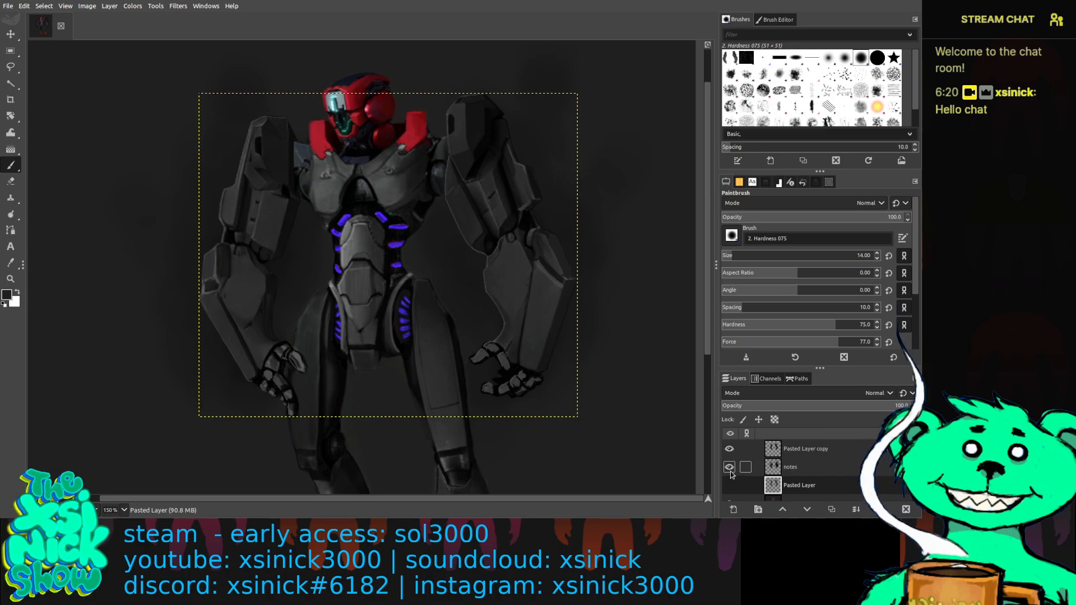
{"action": "left_click", "coordinate": [832, 455]}
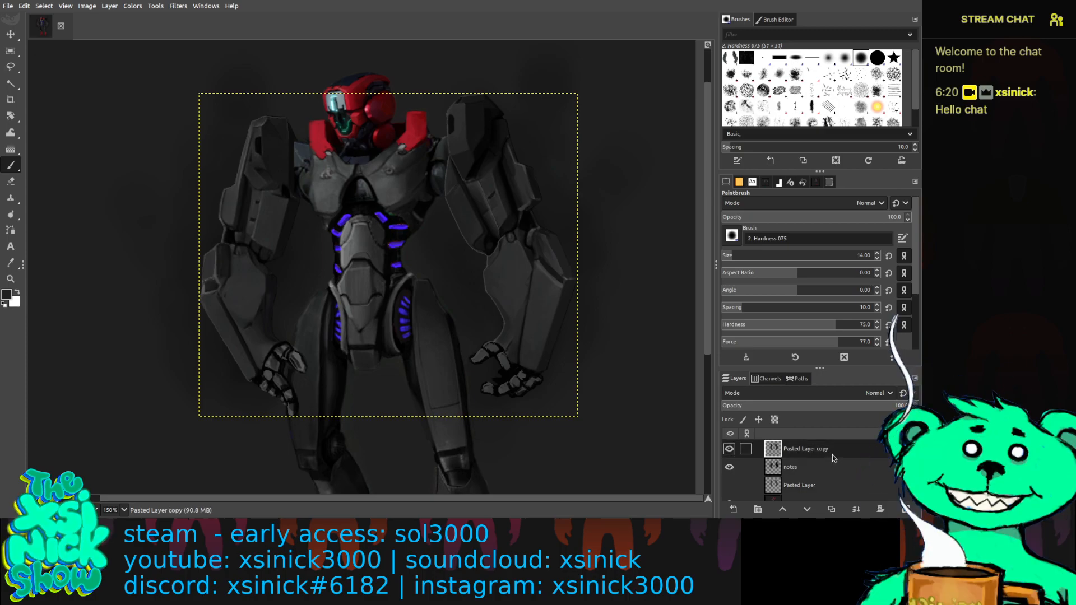
{"action": "right_click", "coordinate": [832, 455]}
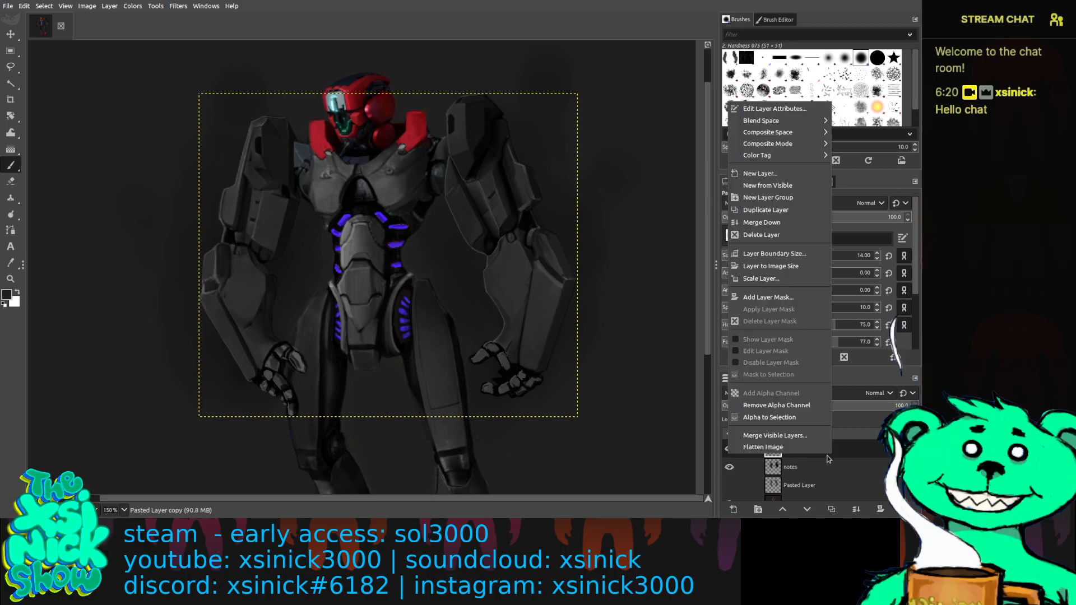
{"action": "left_click", "coordinate": [799, 467]}
{"action": "left_click", "coordinate": [799, 467]}
{"action": "left_click", "coordinate": [729, 449]}
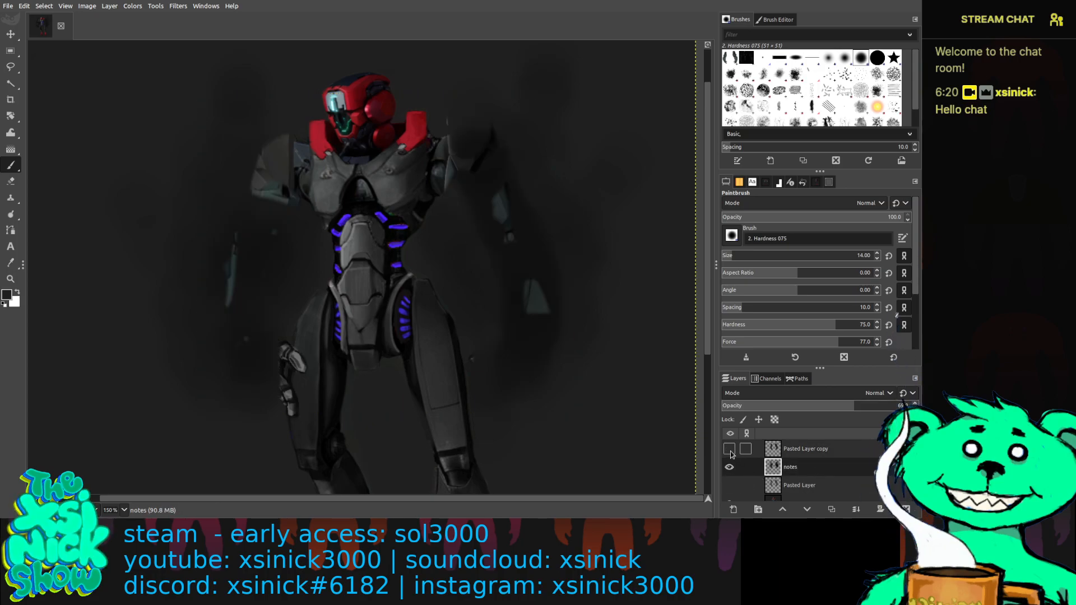
{"action": "left_click", "coordinate": [729, 448]}
Move the original Pasted Layer above the notes layer and check the copy's visibility.
{"action": "left_click", "coordinate": [823, 487]}
{"action": "left_click_drag", "start_coordinate": [824, 489], "coordinate": [837, 460]}
{"action": "left_click", "coordinate": [731, 450]}
{"action": "left_click", "coordinate": [730, 449]}
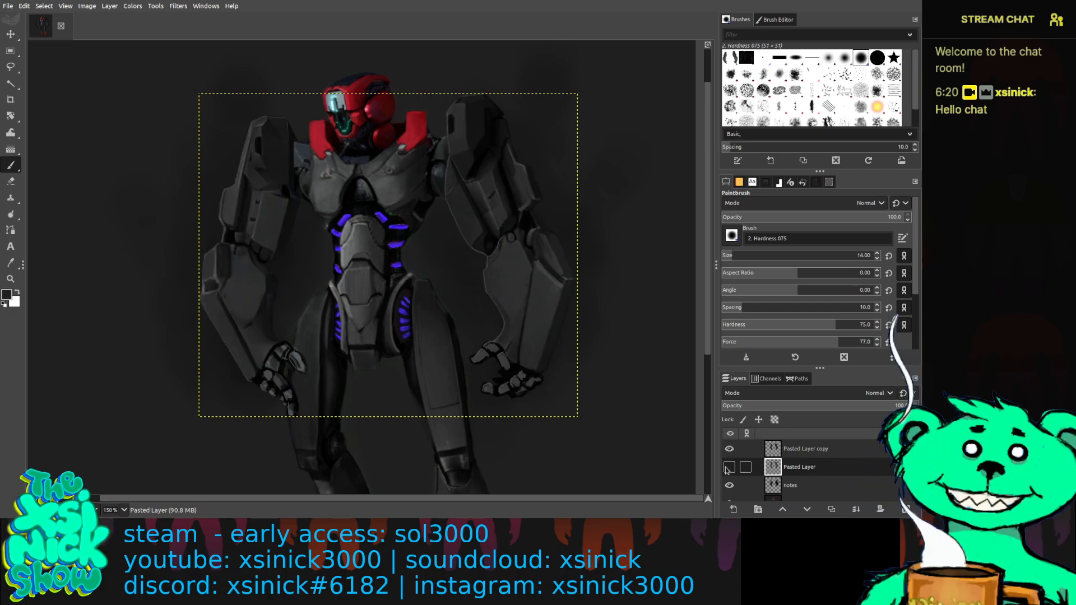
Show the original Pasted Layer, compare it with its copy, and delete the original.
{"action": "left_click", "coordinate": [730, 467]}
{"action": "left_click", "coordinate": [730, 451]}
{"action": "left_click", "coordinate": [730, 451]}
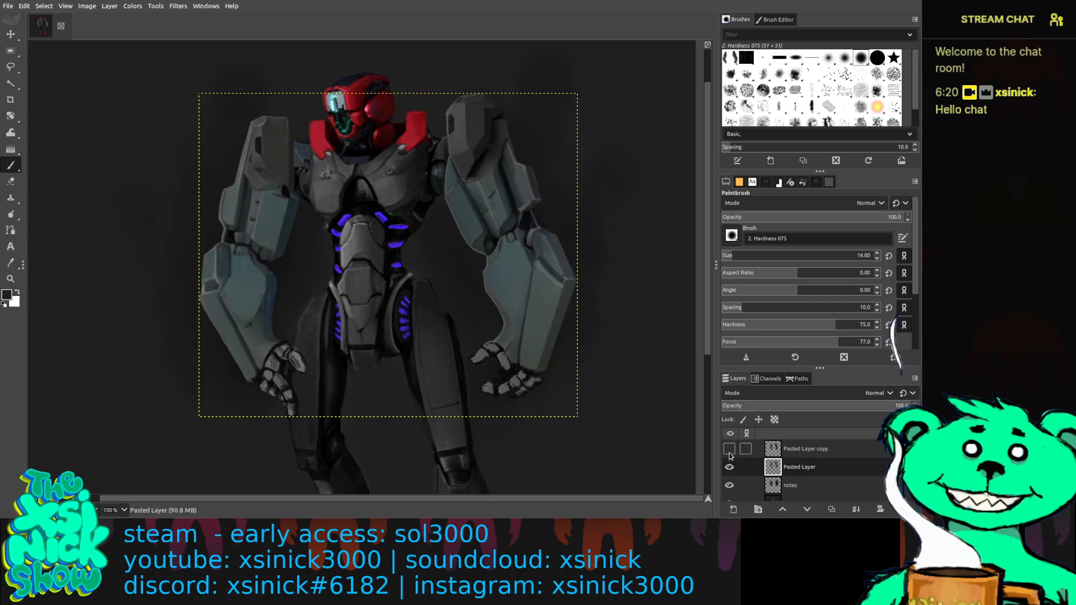
{"action": "left_click", "coordinate": [730, 451]}
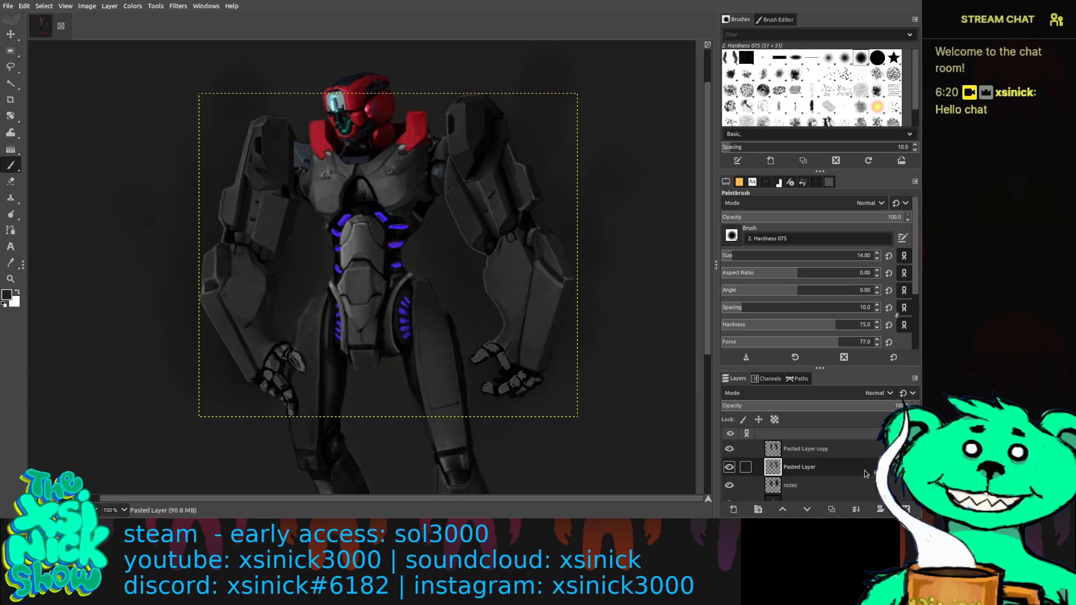
{"action": "left_click", "coordinate": [909, 509]}
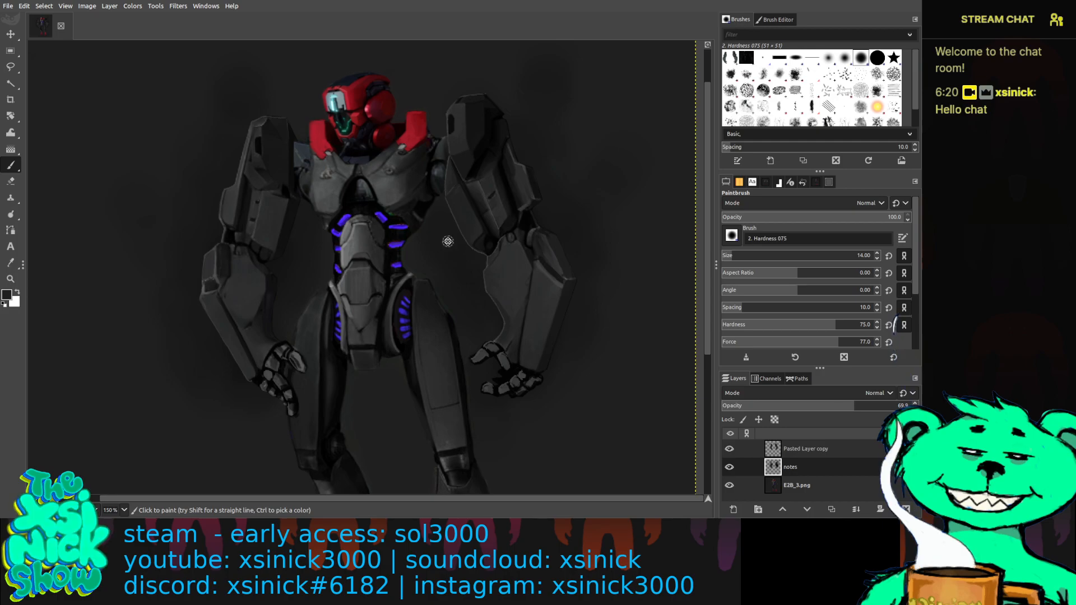
Export the image as E2B_3.png in the final folder, replacing the existing file.
{"action": "mouse_move", "coordinate": [447, 241]}
{"action": "left_mouse_down"}
{"action": "mouse_move", "coordinate": [413, 231]}
{"action": "mouse_move", "coordinate": [423, 225]}
{"action": "left_mouse_up"}
{"action": "key", "text": "ctrl+shift+e"}
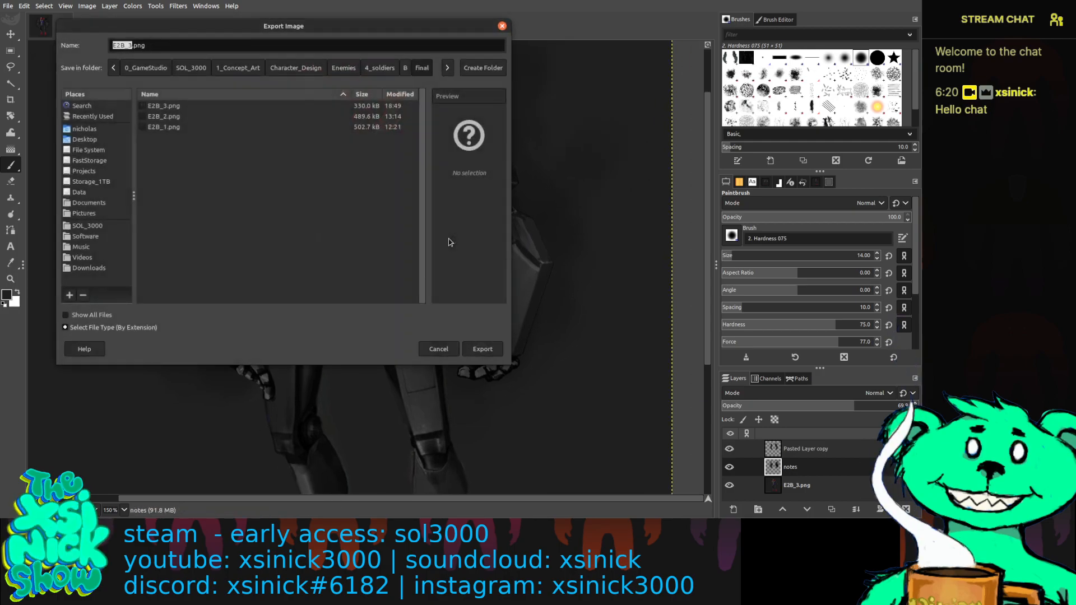
{"action": "left_click", "coordinate": [171, 106]}
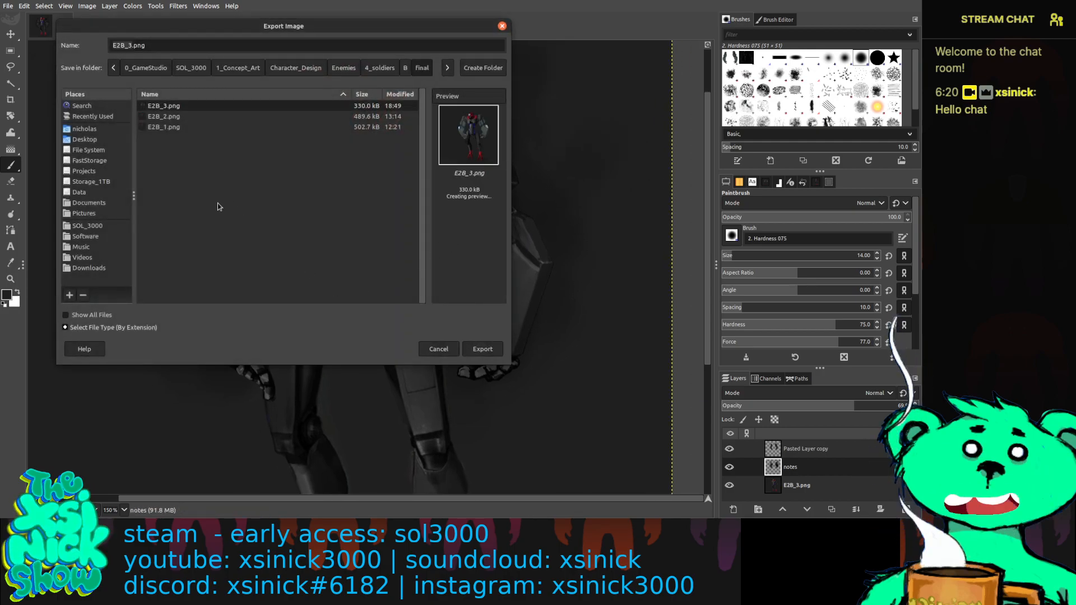
{"action": "left_click", "coordinate": [482, 349]}
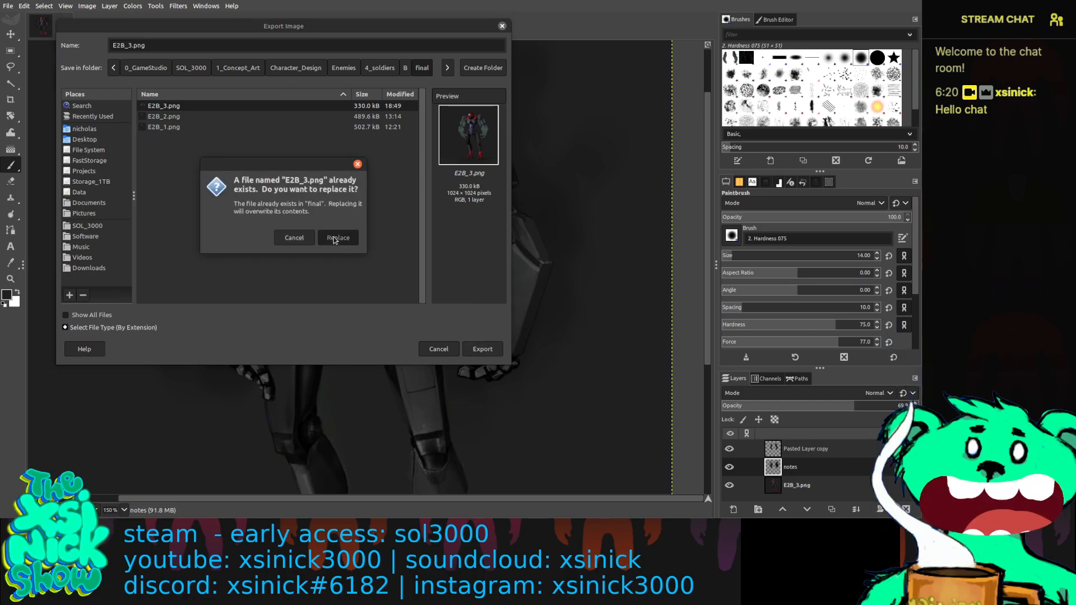
{"action": "left_click", "coordinate": [335, 240]}
{"action": "left_click", "coordinate": [347, 296]}
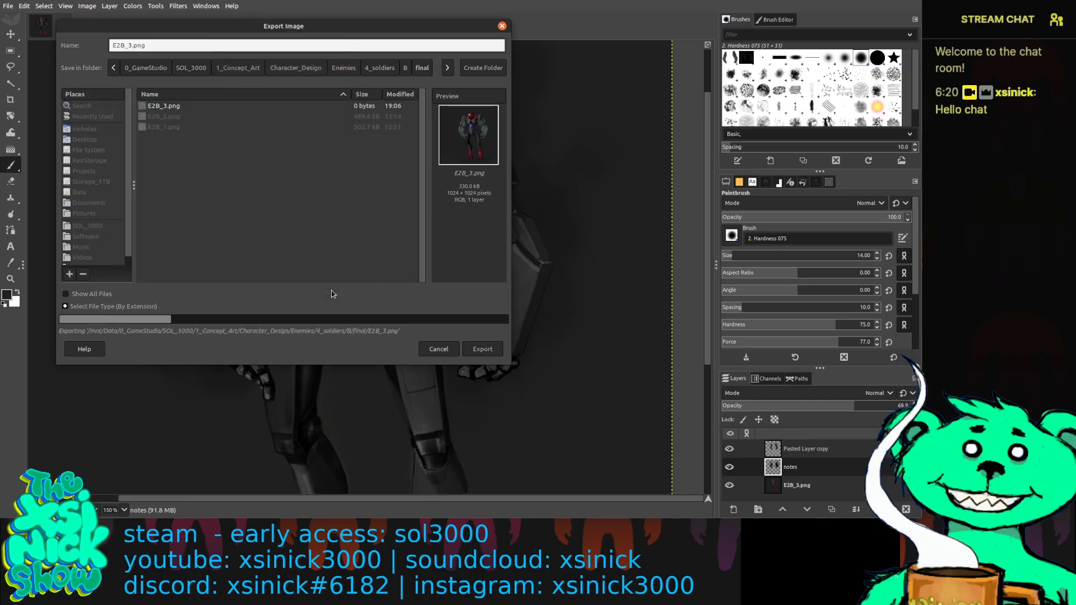
Add a new layer above the Pasted Layer copy.
{"action": "left_click_drag", "start_coordinate": [414, 256], "coordinate": [466, 275]}
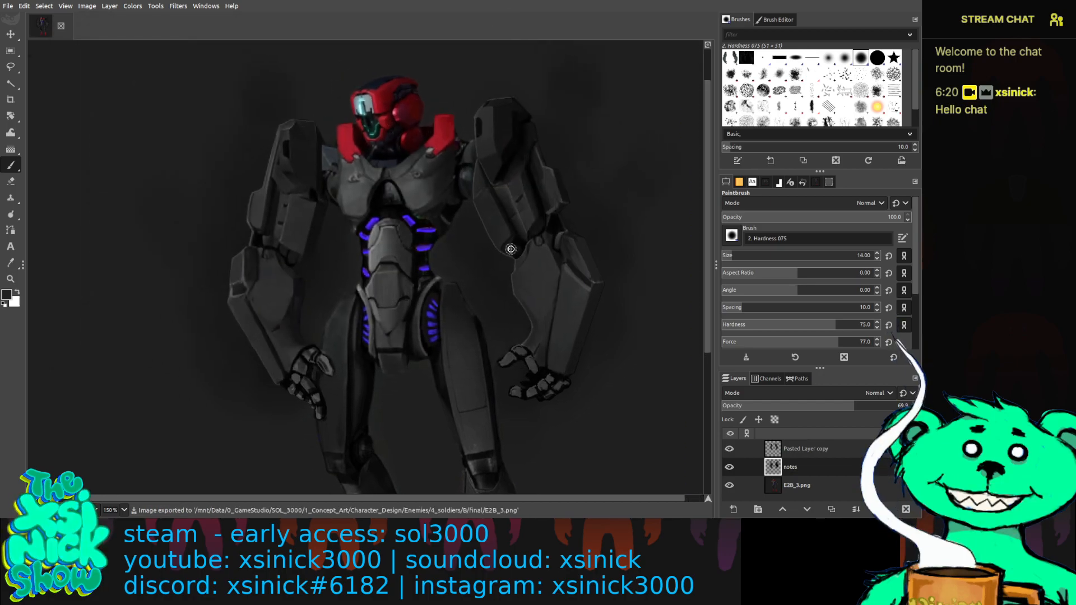
{"action": "left_click", "coordinate": [821, 452]}
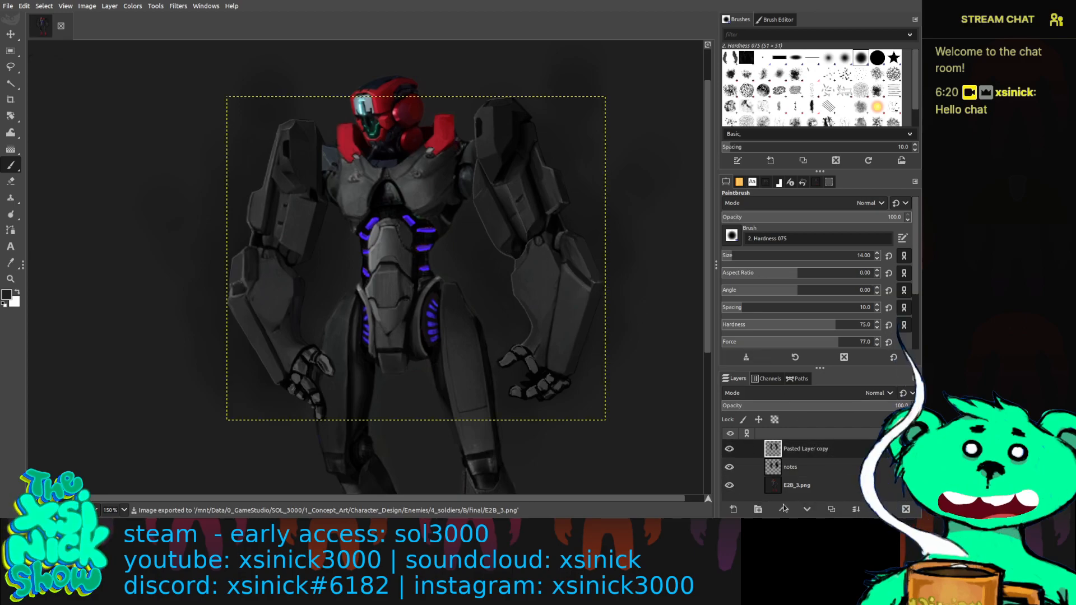
{"action": "left_click", "coordinate": [832, 509]}
{"action": "key", "text": "ctrl+z"}
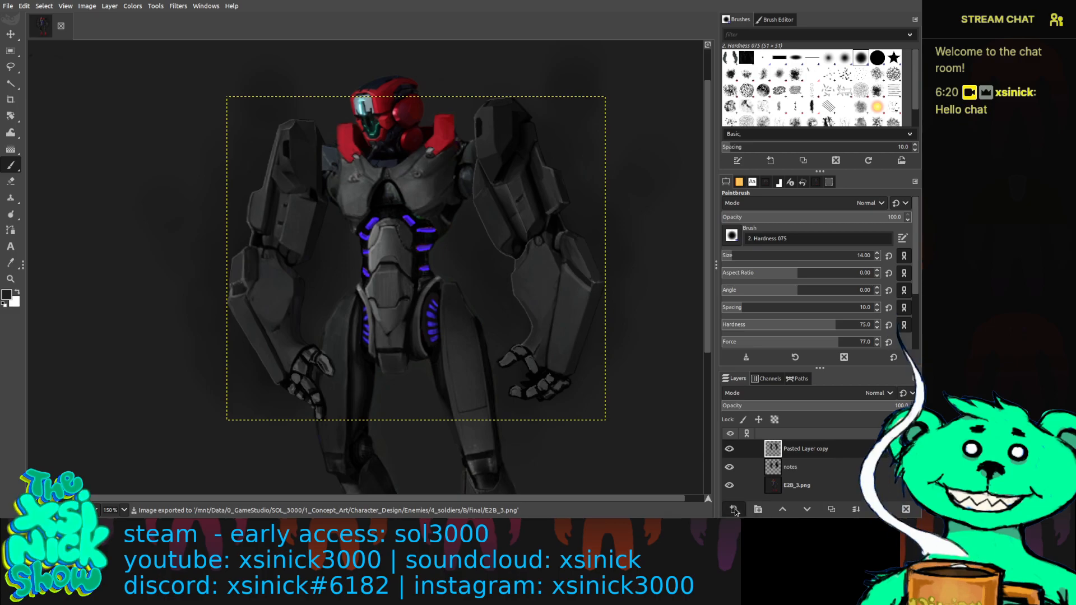
{"action": "left_click", "coordinate": [734, 510]}
{"action": "left_click", "coordinate": [859, 506]}
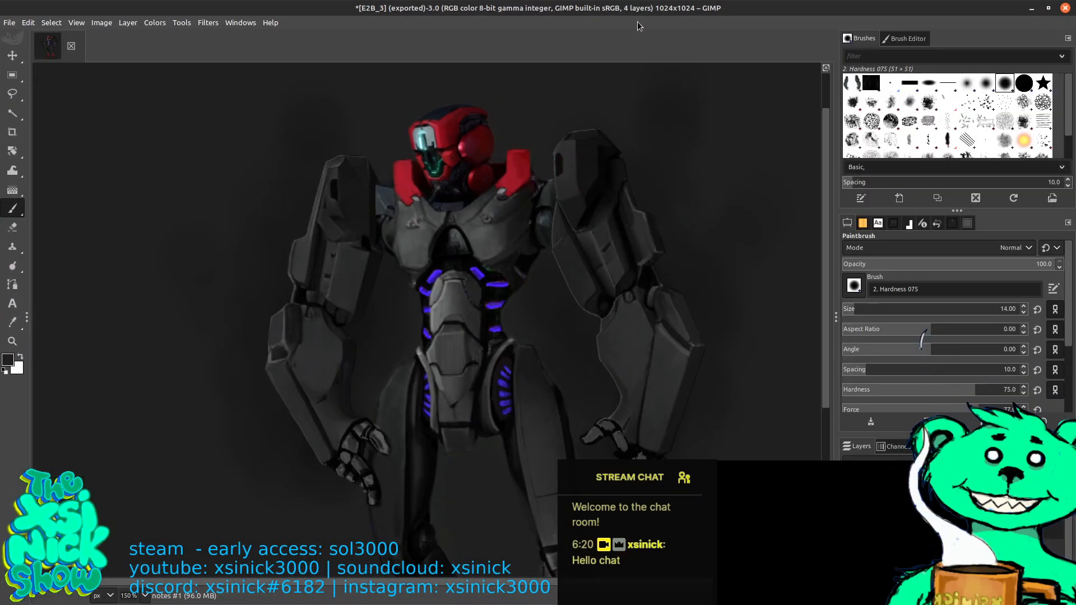
Switch the editor window to full screen and reposition the view of the robot.
{"action": "key", "text": "F11"}
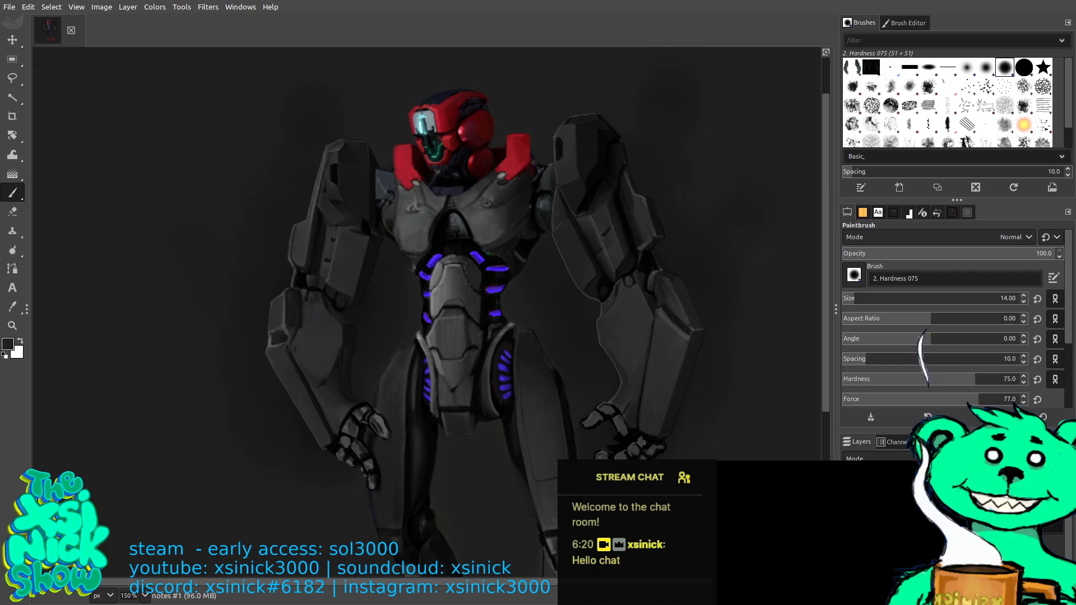
{"action": "key", "text": "Page_Up"}
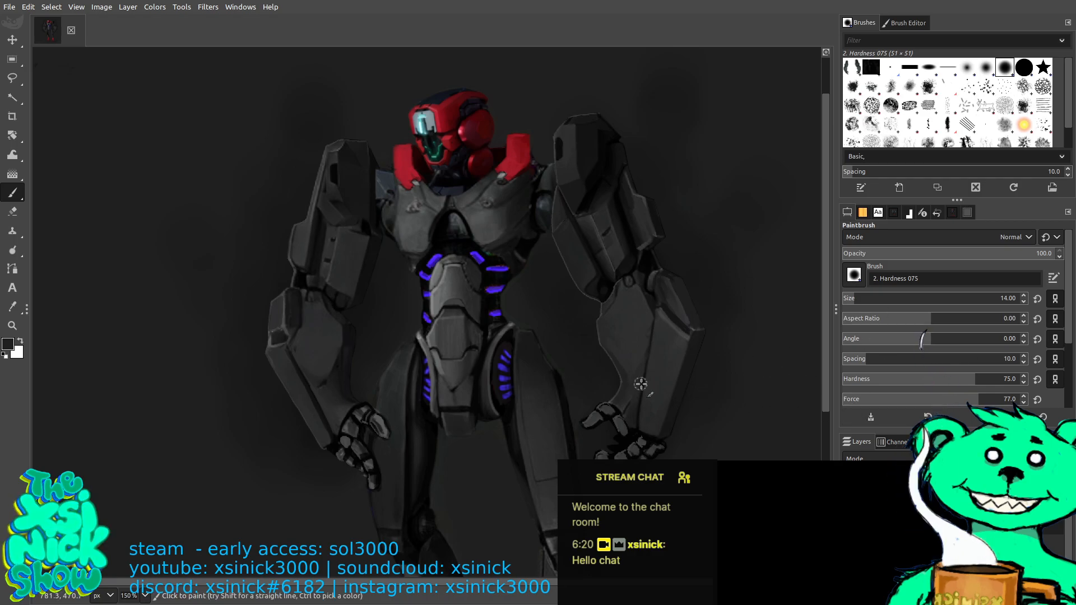
{"action": "scroll", "coordinate": [566, 356], "scroll_direction": "right", "scroll_amount": 3}
{"action": "left_click_drag", "start_coordinate": [565, 356], "coordinate": [617, 372]}
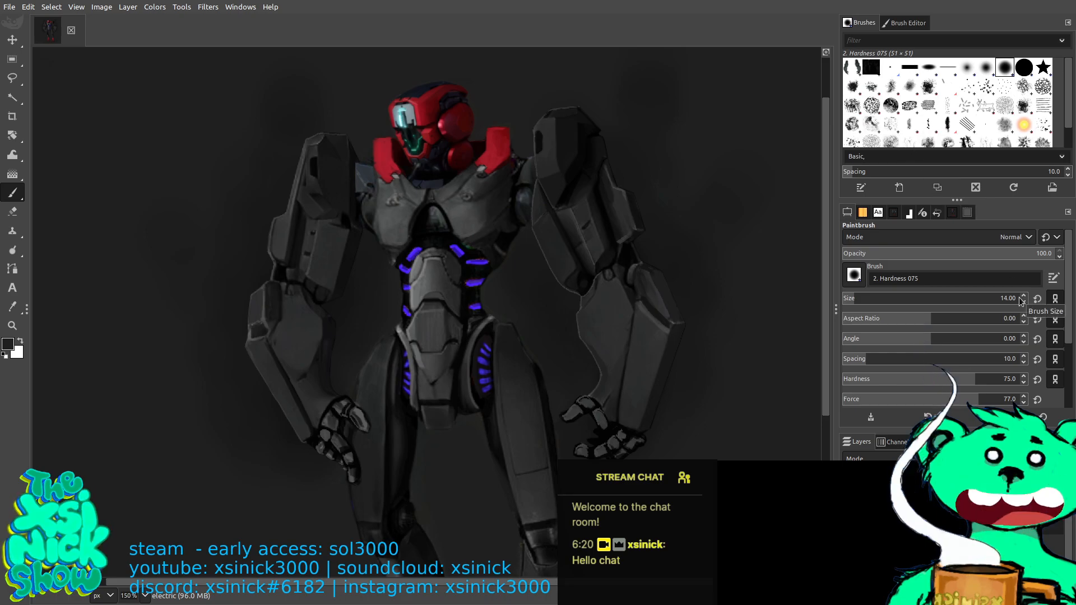
Choose the 1. Pixel brush, check it in the brush editor, and activate the Free Select tool.
{"action": "left_click", "coordinate": [891, 66]}
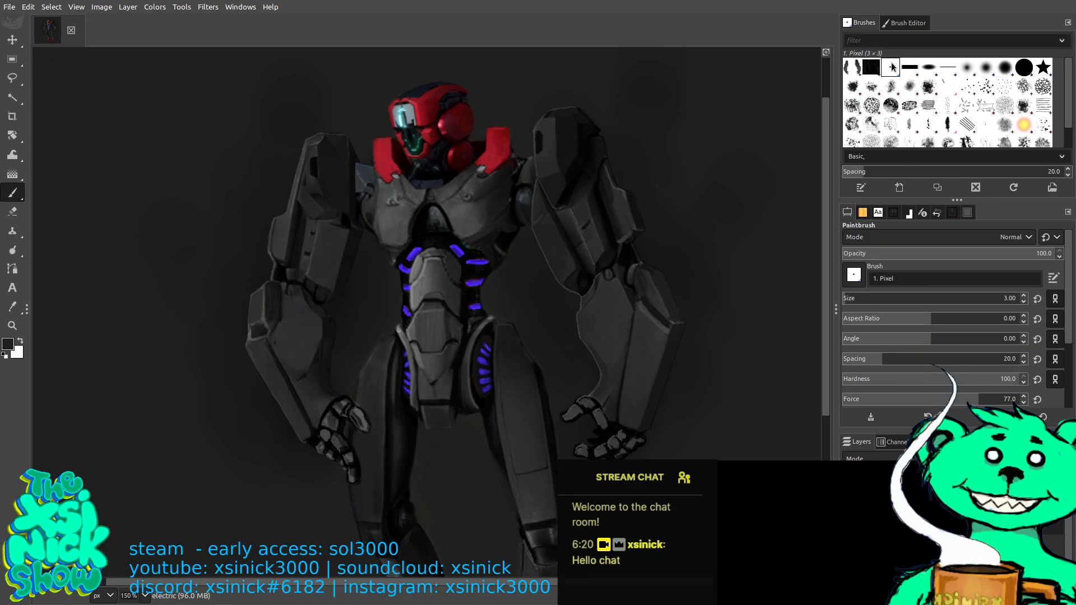
{"action": "key", "text": "f"}
{"action": "left_click", "coordinate": [912, 23]}
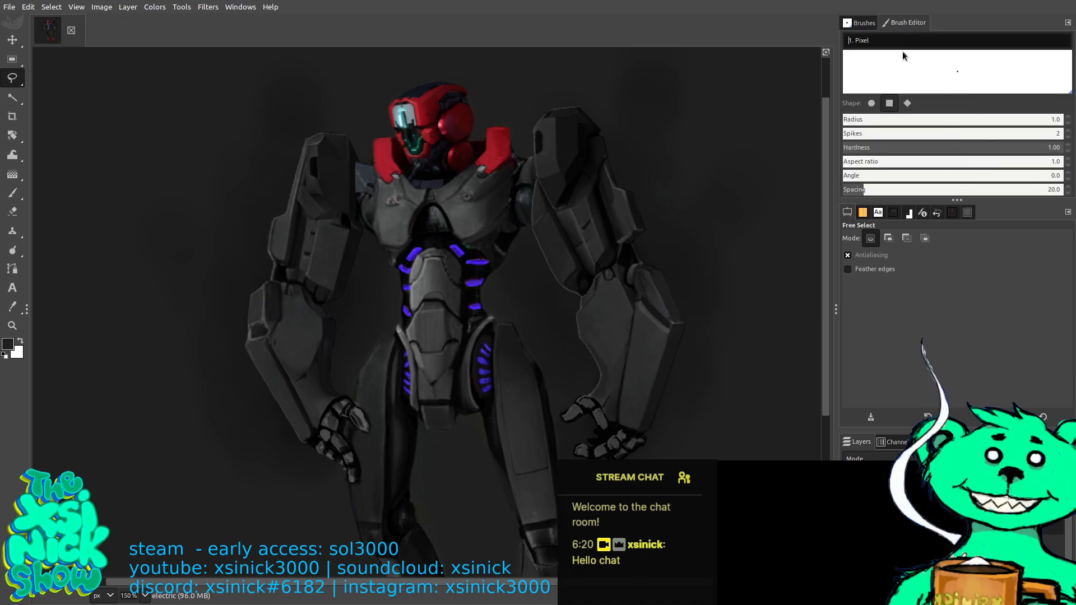
{"action": "left_click", "coordinate": [863, 23]}
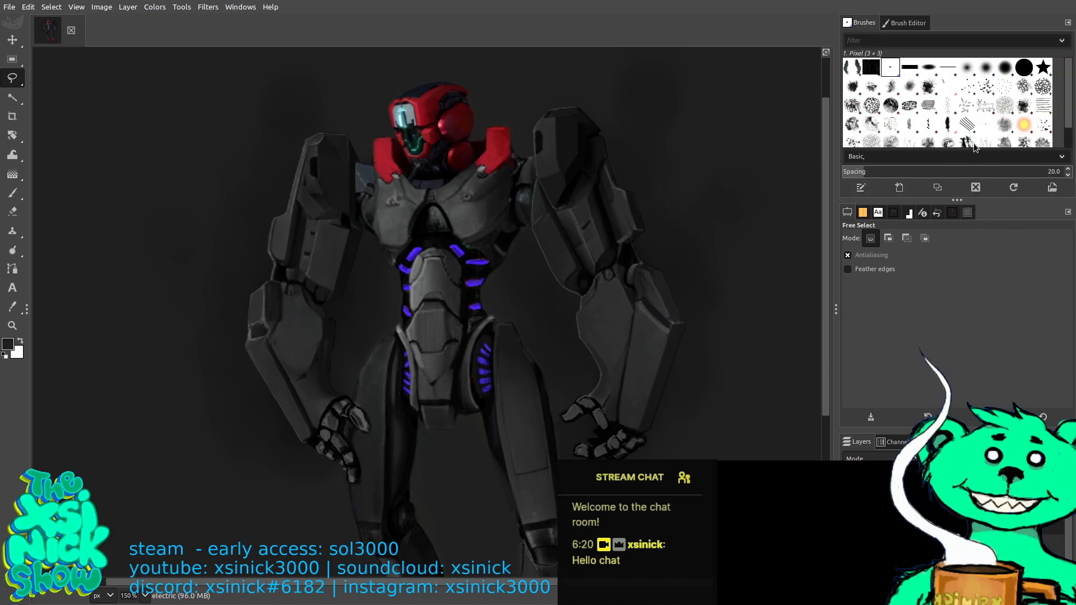
Show the foreground color selector and shift its hue to blue.
{"action": "left_click", "coordinate": [911, 213]}
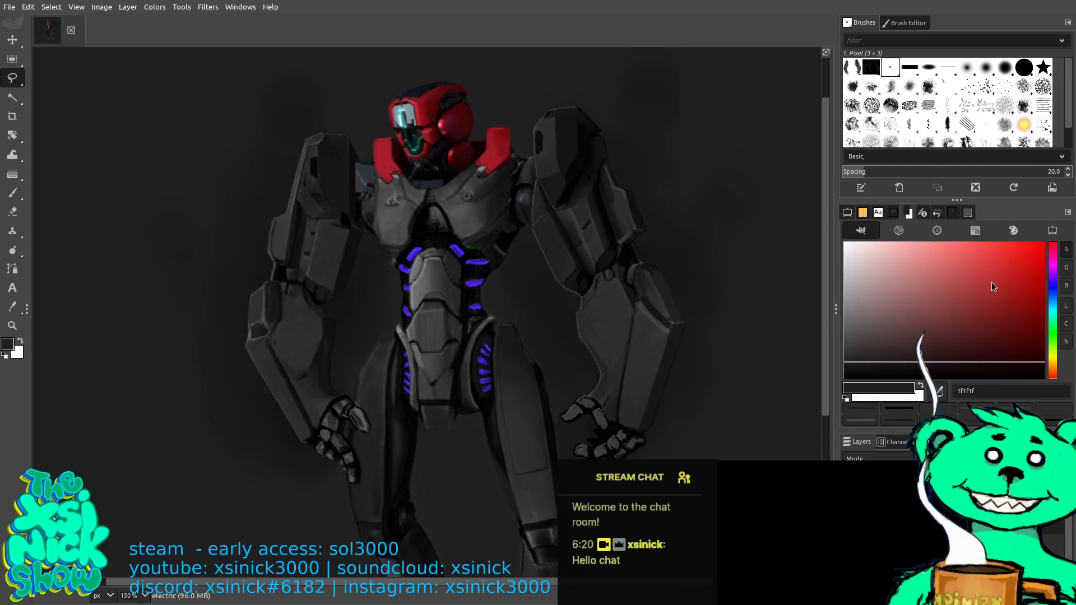
{"action": "left_click", "coordinate": [1054, 302]}
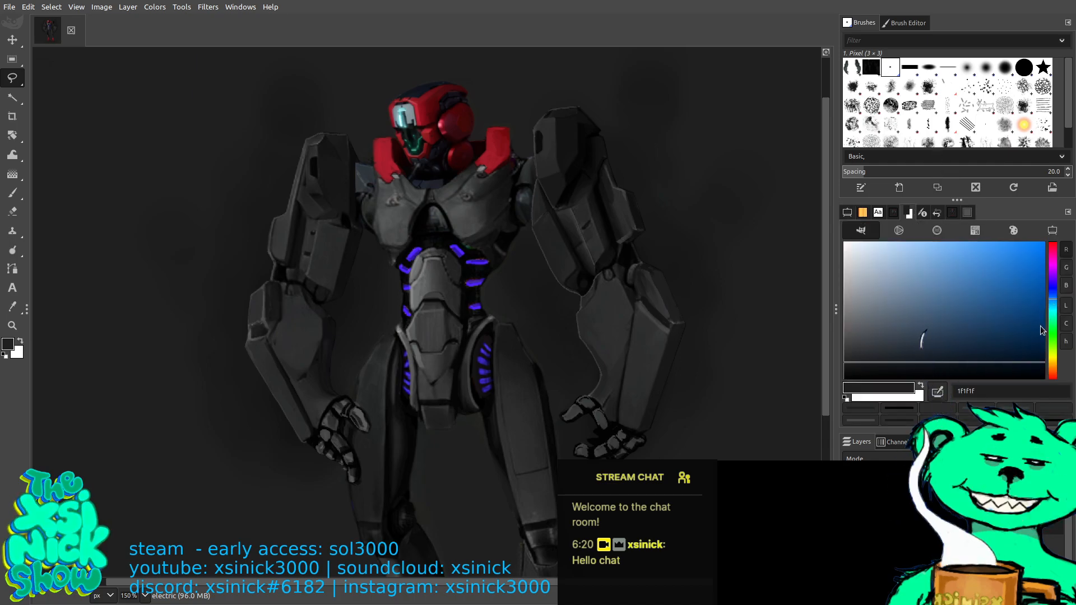
Turn off single-window mode so the docks become separate windows.
{"action": "left_click", "coordinate": [241, 7]}
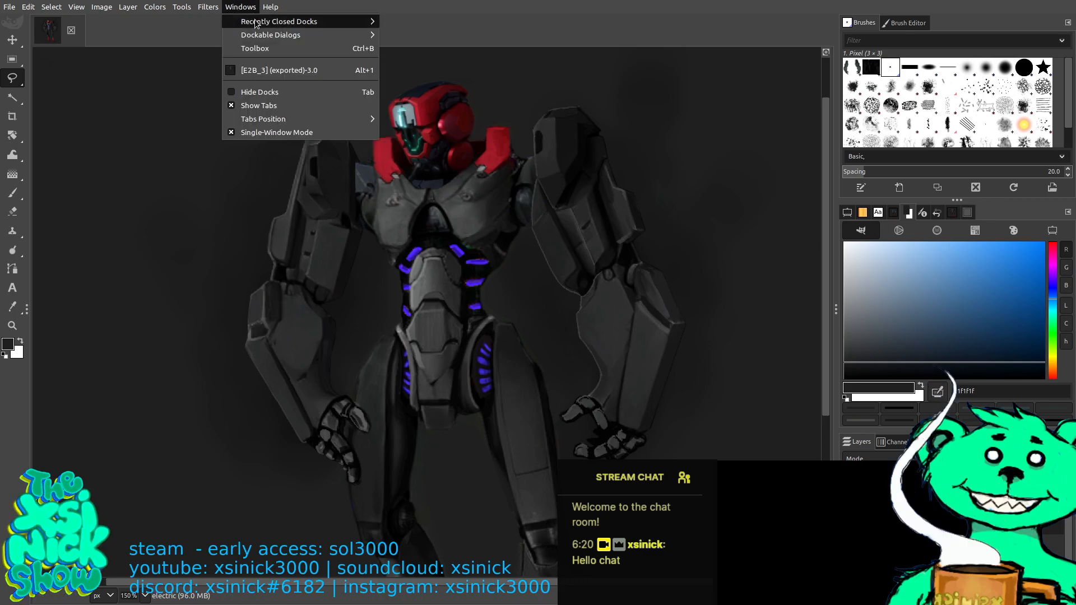
{"action": "left_click", "coordinate": [306, 133]}
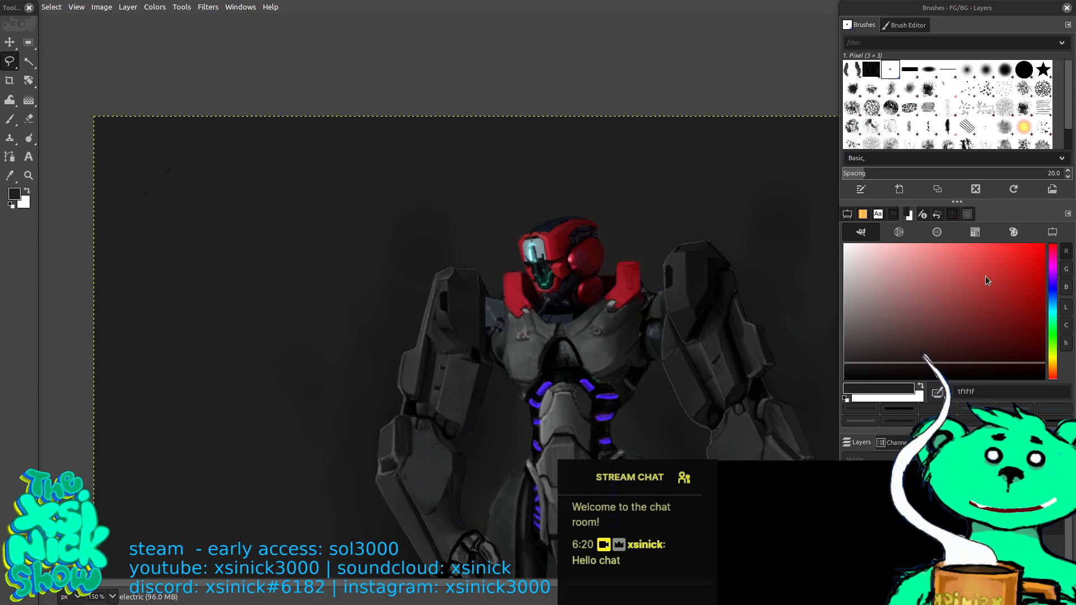
Detach the FG/BG color selector into its own floating window and widen it.
{"action": "left_click_drag", "start_coordinate": [911, 216], "coordinate": [517, 140]}
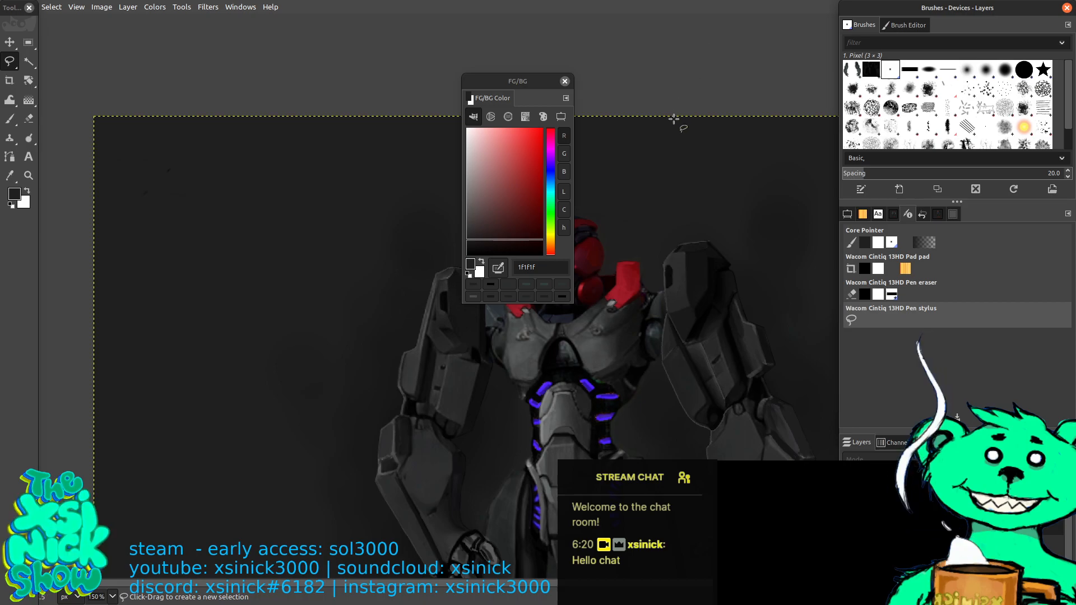
{"action": "left_click", "coordinate": [567, 99]}
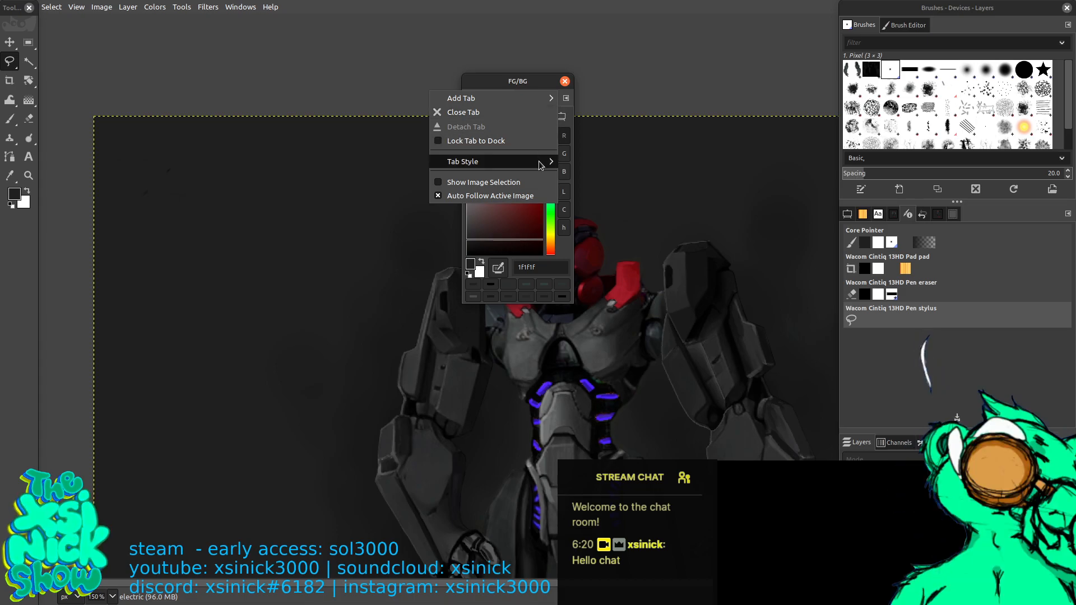
{"action": "mouse_move", "coordinate": [547, 162]}
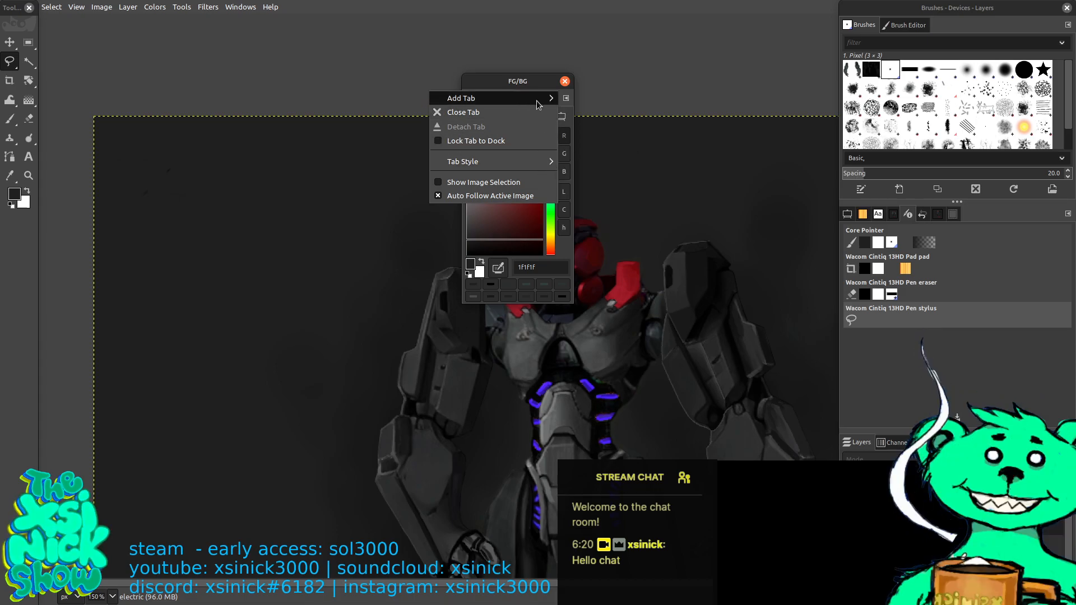
{"action": "mouse_move", "coordinate": [541, 104]}
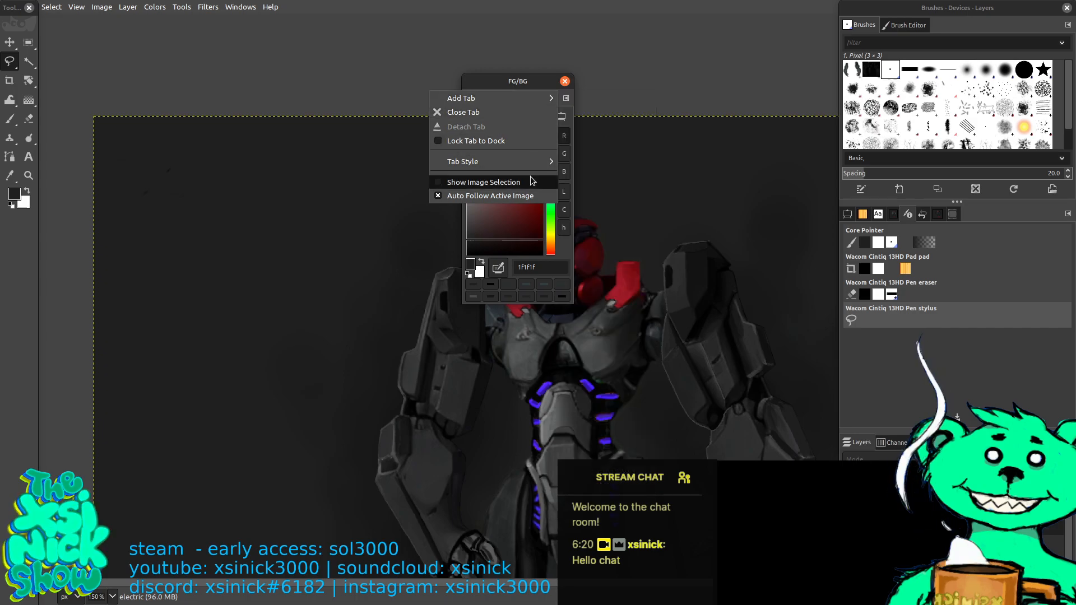
{"action": "left_click", "coordinate": [671, 105]}
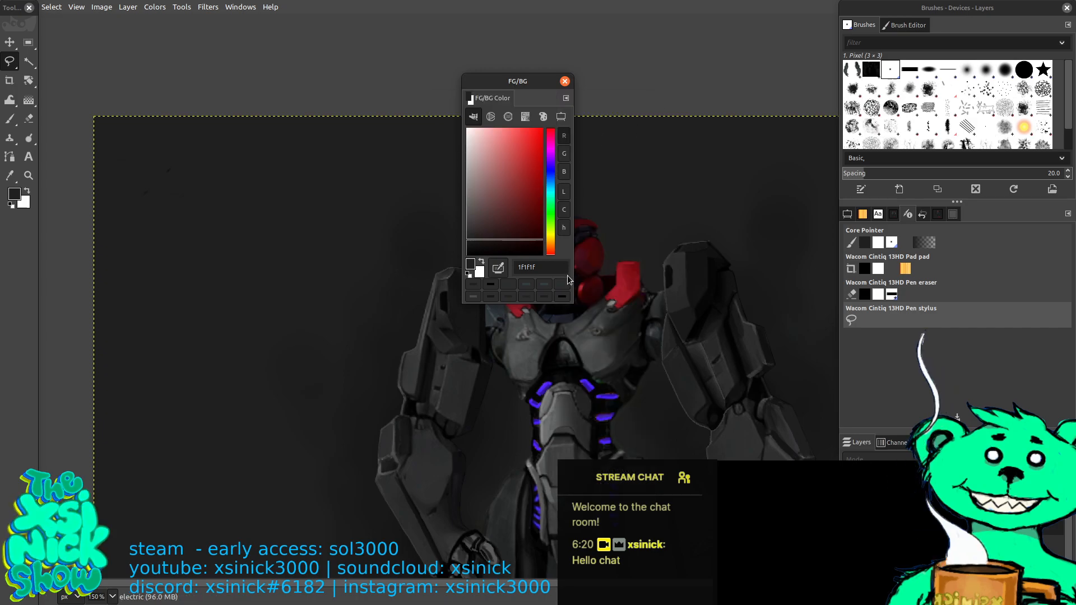
{"action": "left_click_drag", "start_coordinate": [573, 302], "coordinate": [687, 302]}
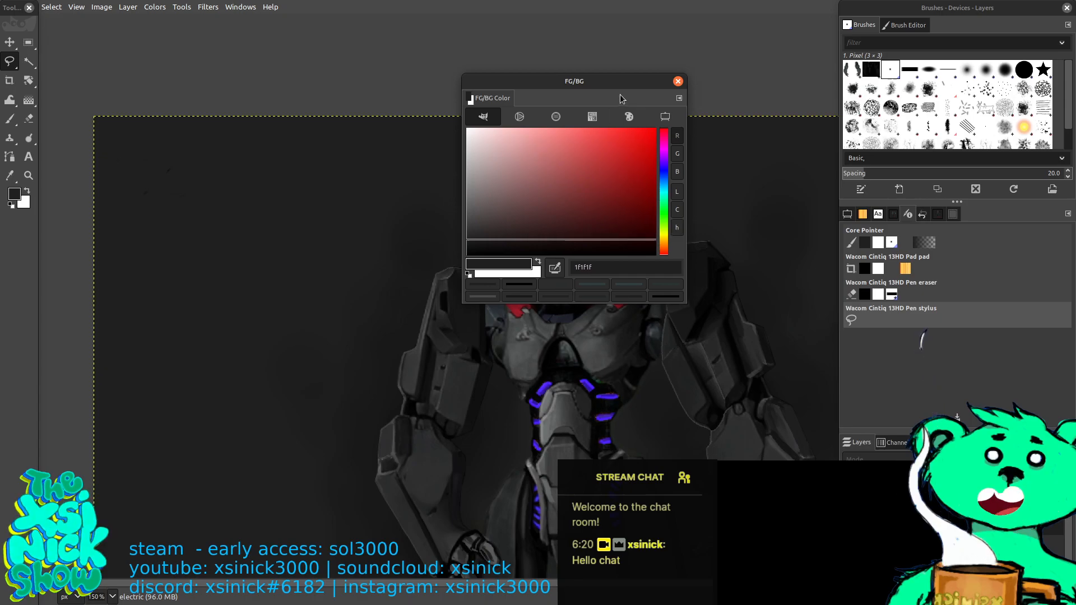
Switch the color selector to the hue wheel and set the foreground color to dark blue 120ca0.
{"action": "left_click", "coordinate": [523, 116]}
{"action": "left_click", "coordinate": [567, 167]}
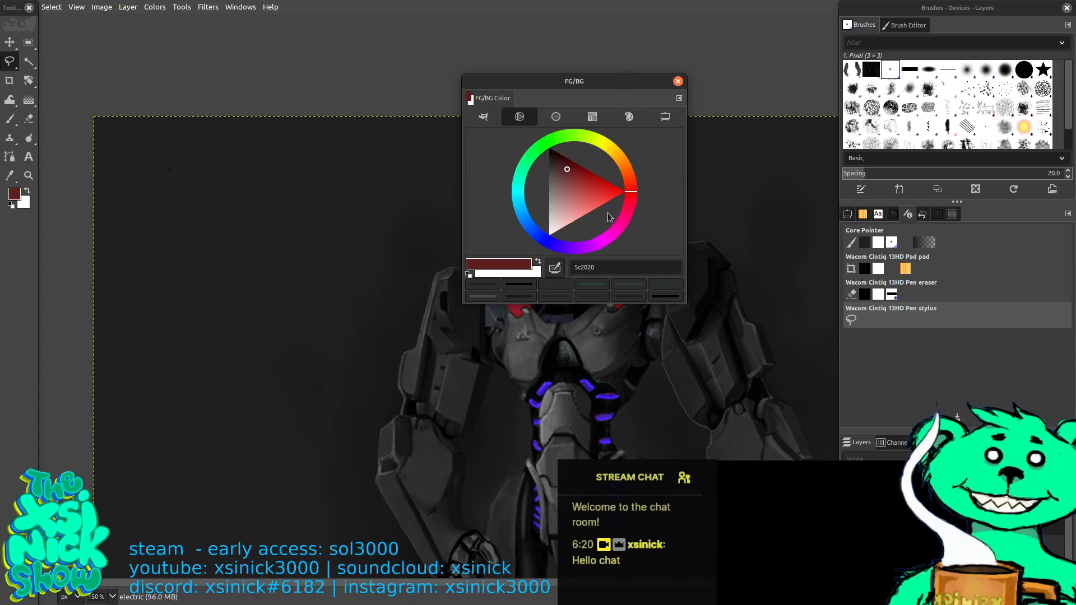
{"action": "left_click", "coordinate": [549, 246]}
{"action": "left_click", "coordinate": [578, 214]}
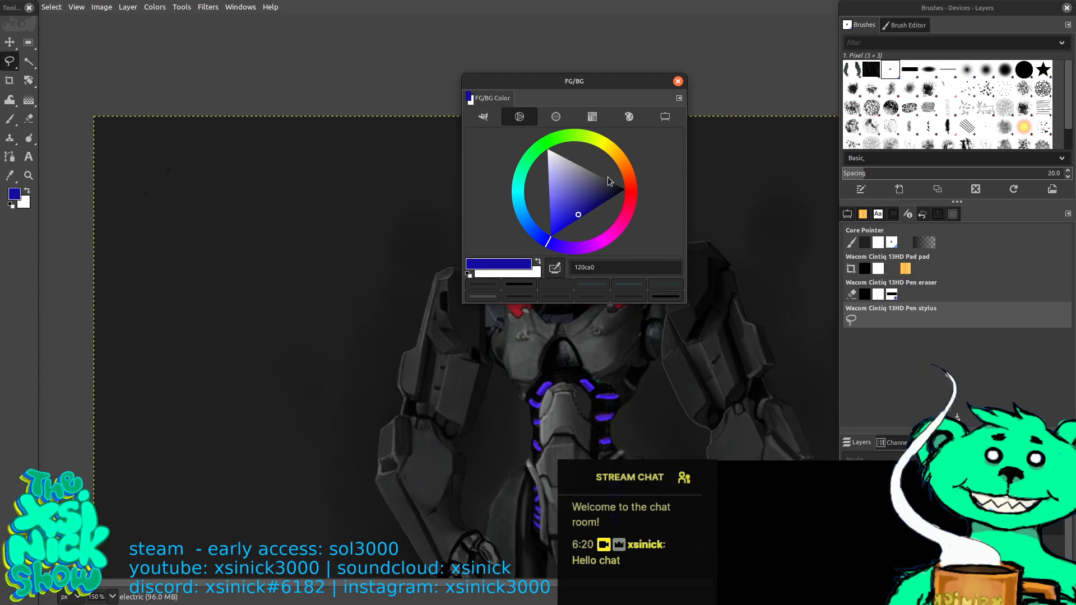
Place the floating color selector beside the toolbox and try hiding and showing all docks.
{"action": "left_click_drag", "start_coordinate": [609, 99], "coordinate": [186, 44]}
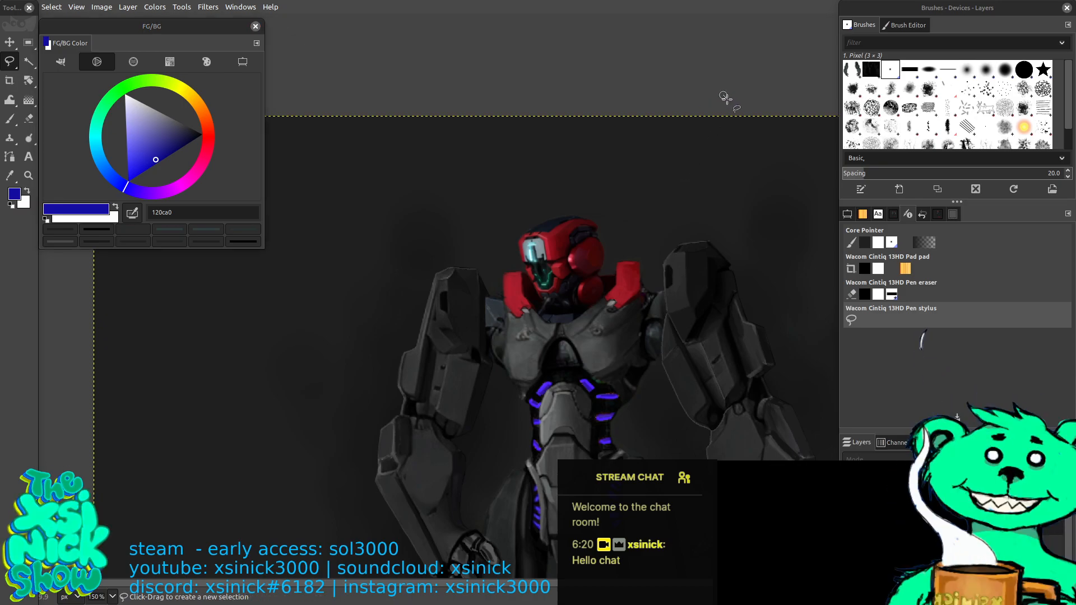
{"action": "key", "text": "Tab"}
{"action": "key", "text": "Tab"}
{"action": "key", "text": "Tab"}
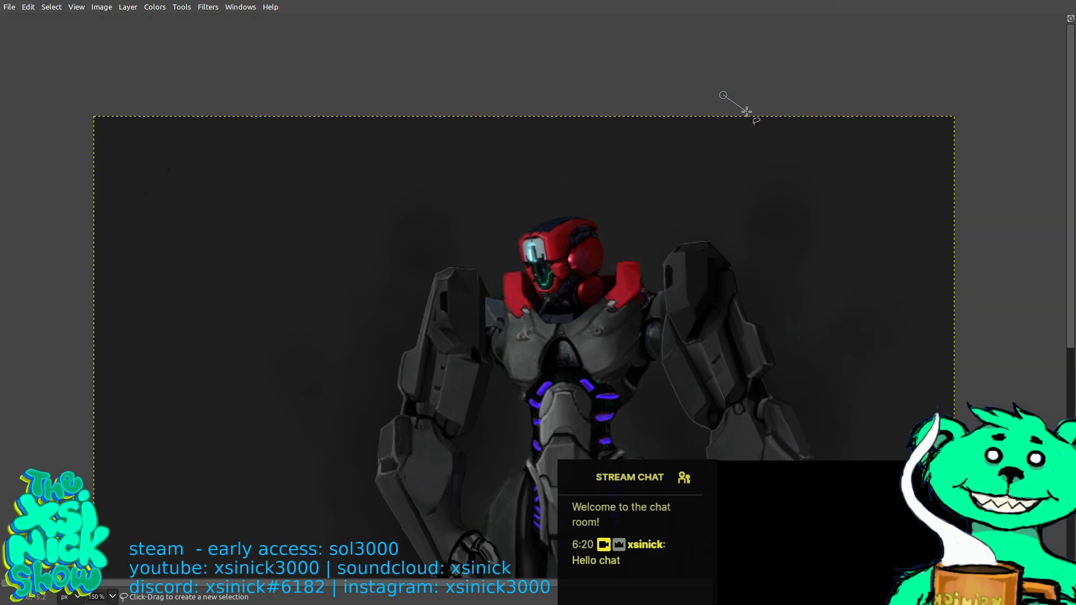
{"action": "key", "text": "Tab"}
{"action": "key", "text": "Tab"}
{"action": "key", "text": "Tab"}
{"action": "key", "text": "Tab"}
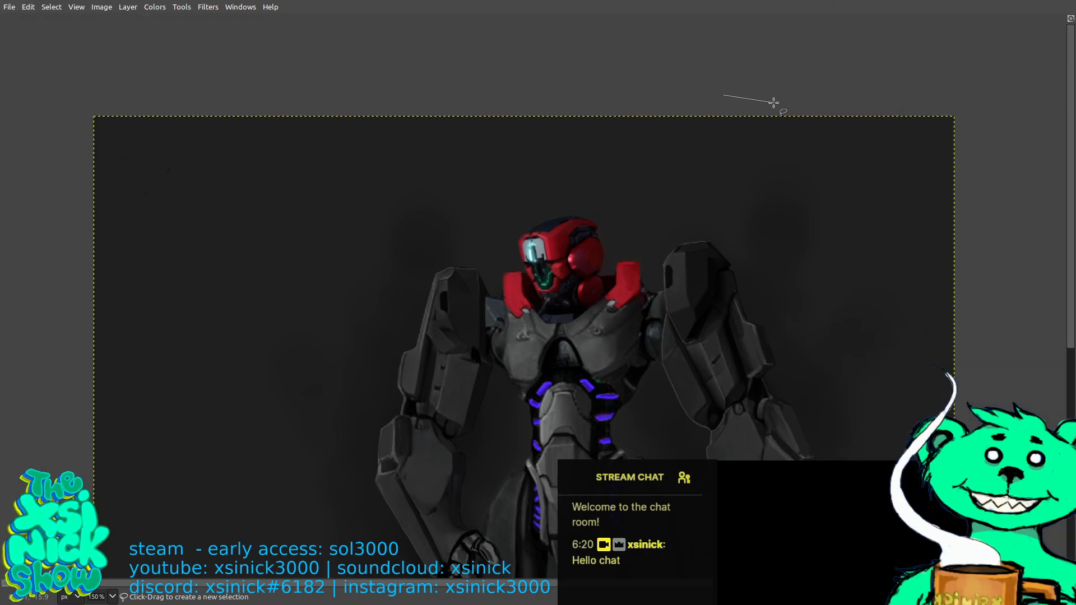
Activate the Paintbrush and dock the floating color selector back with the tool dialogs.
{"action": "key", "text": "p"}
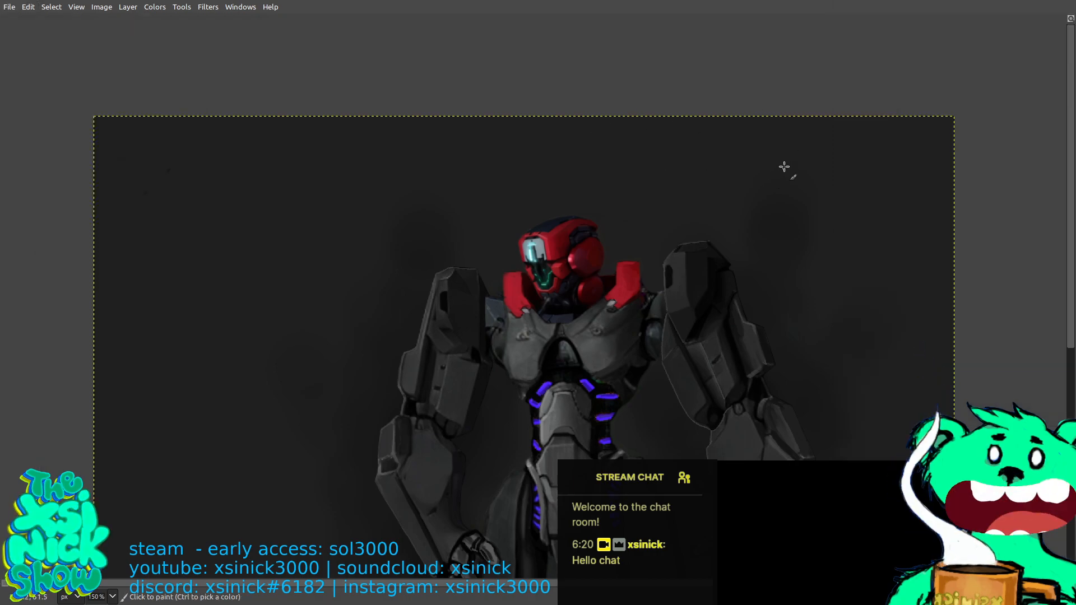
{"action": "key", "text": "Tab"}
{"action": "mouse_move", "coordinate": [67, 43]}
{"action": "left_mouse_down"}
{"action": "mouse_move", "coordinate": [123, 67]}
{"action": "mouse_move", "coordinate": [930, 202]}
{"action": "mouse_move", "coordinate": [981, 227]}
{"action": "mouse_move", "coordinate": [995, 218]}
{"action": "left_mouse_up"}
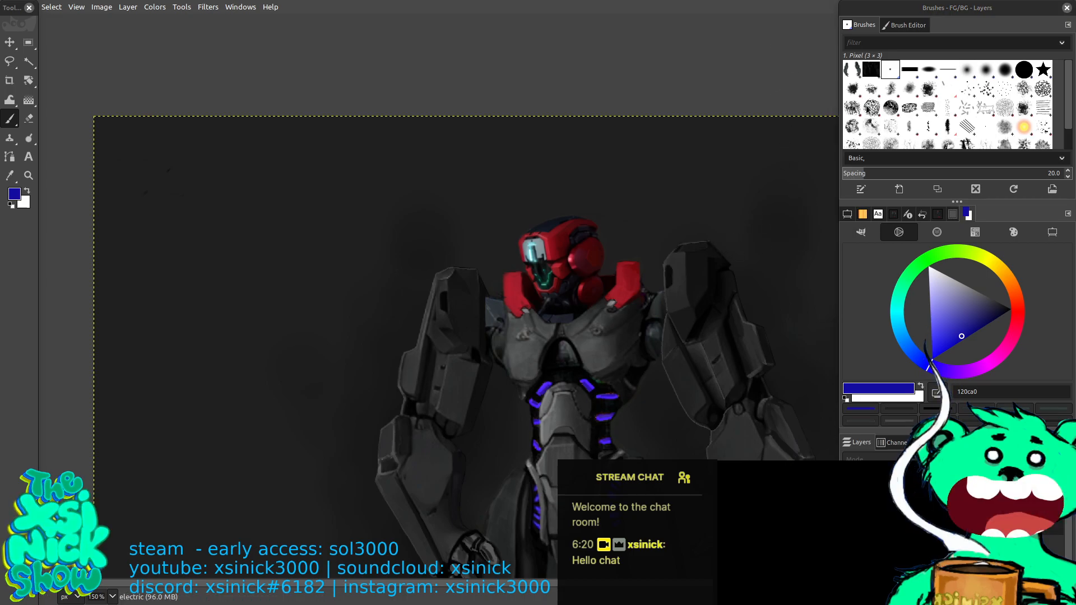
Turn single-window mode back on, then maximize the editor window and set it to full screen.
{"action": "left_click", "coordinate": [240, 7]}
{"action": "left_click", "coordinate": [316, 167]}
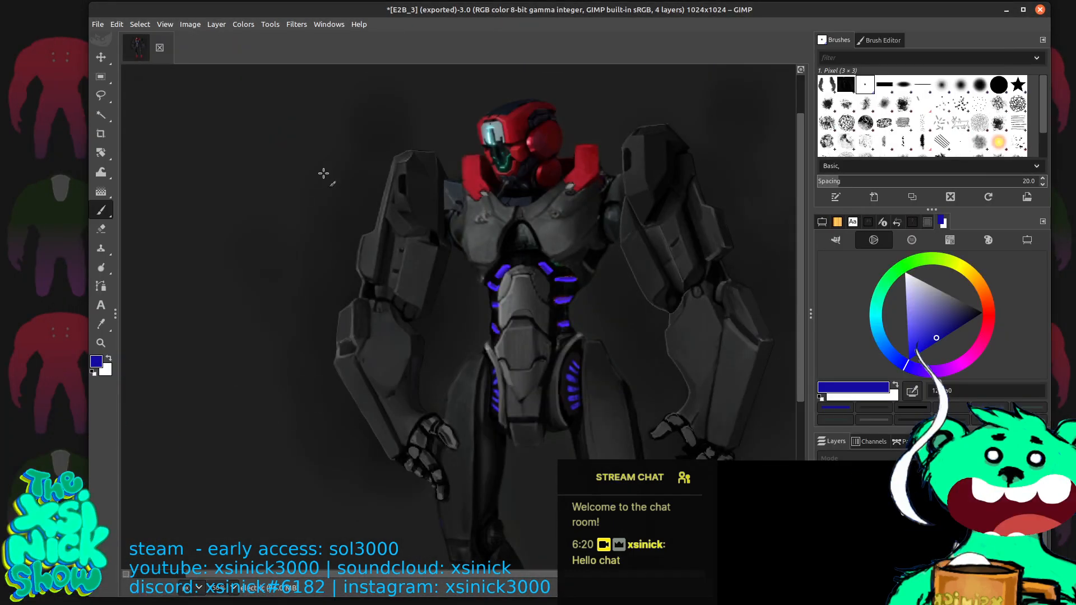
{"action": "mouse_move", "coordinate": [804, 7]}
{"action": "left_mouse_down"}
{"action": "mouse_move", "coordinate": [806, 21]}
{"action": "mouse_move", "coordinate": [801, 12]}
{"action": "left_mouse_up"}
{"action": "left_click", "coordinate": [1021, 22]}
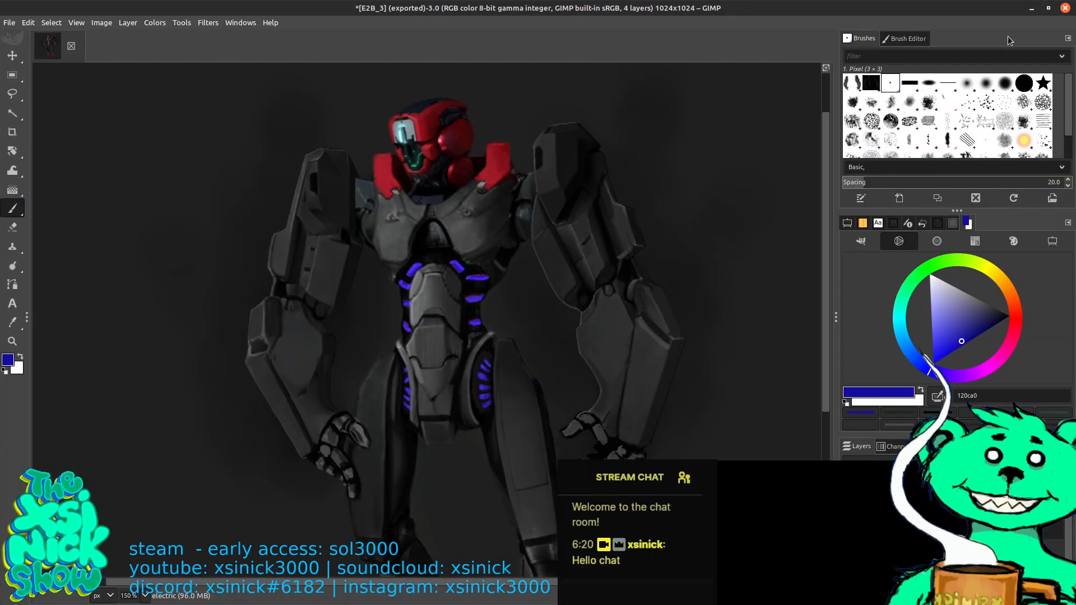
{"action": "key", "text": "F11"}
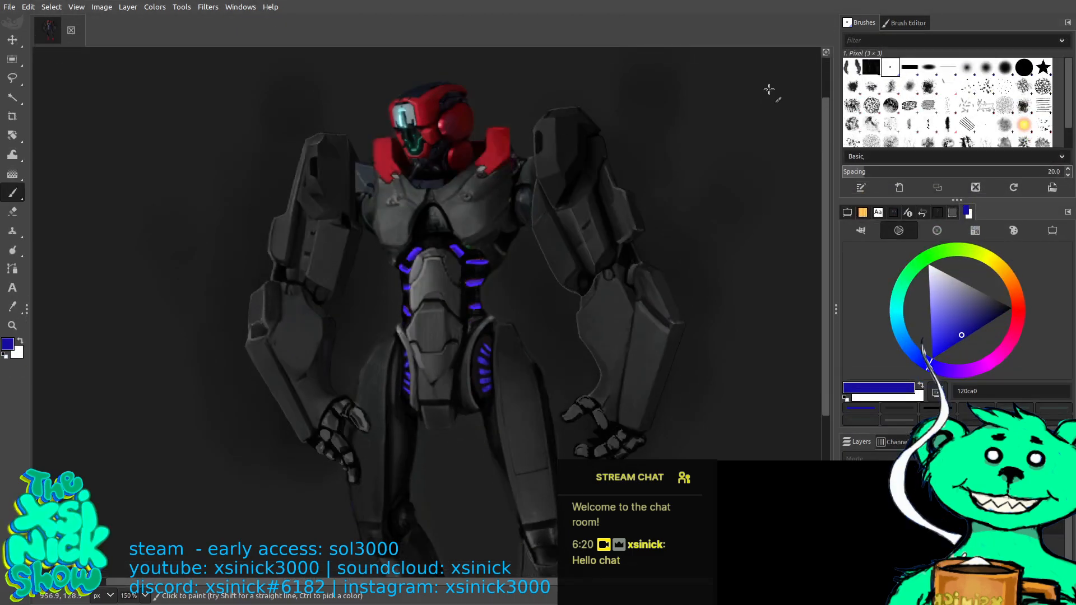
Hide the docks, try a blue accent stroke in the slot of the robot's left shoulder armor, and undo it.
{"action": "key", "text": "Tab"}
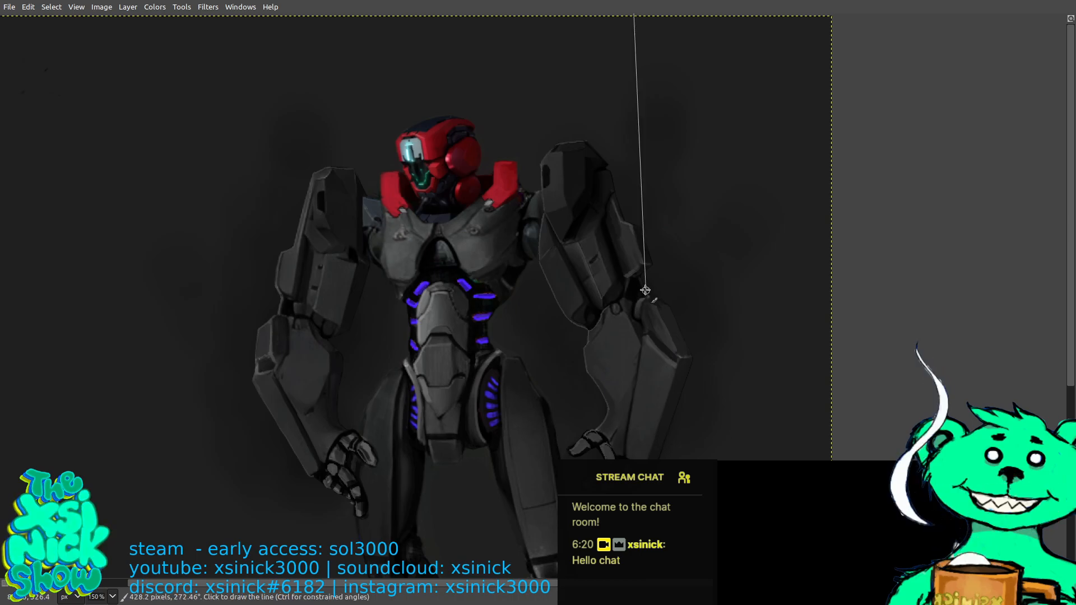
{"action": "scroll", "coordinate": [645, 250], "scroll_direction": "down", "scroll_amount": 3}
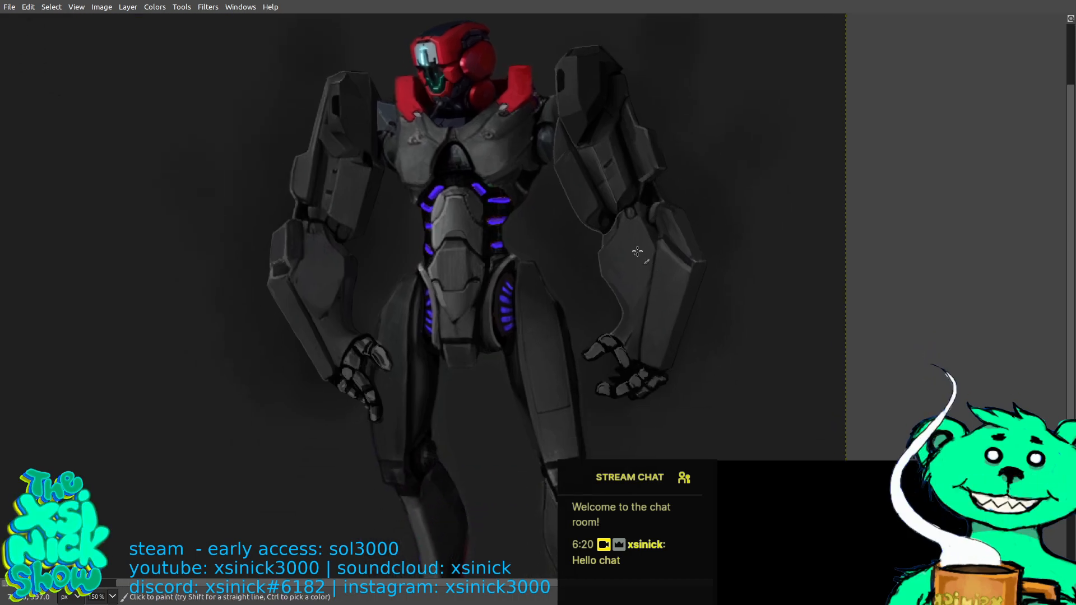
{"action": "scroll", "coordinate": [640, 271], "scroll_direction": "up", "scroll_amount": 1}
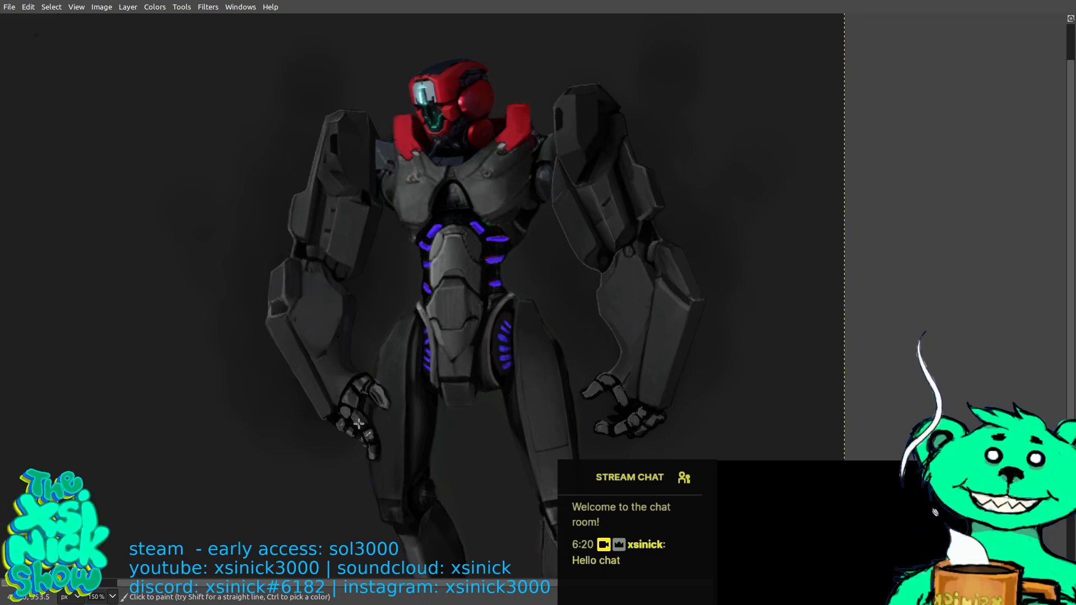
{"action": "scroll", "coordinate": [510, 272], "scroll_direction": "up", "scroll_amount": 1}
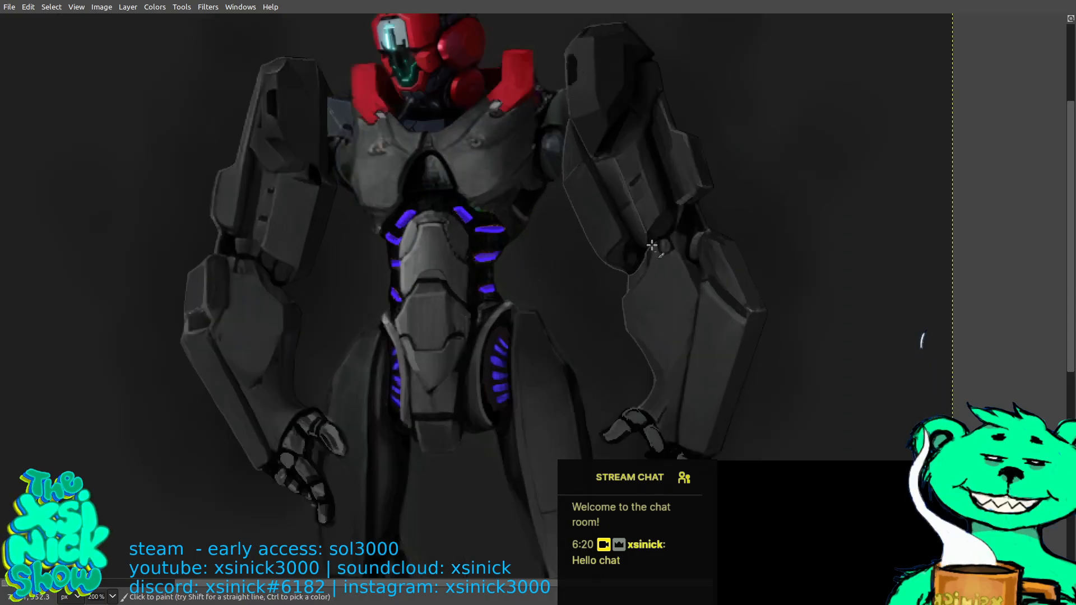
{"action": "scroll", "coordinate": [655, 241], "scroll_direction": "up", "scroll_amount": 3}
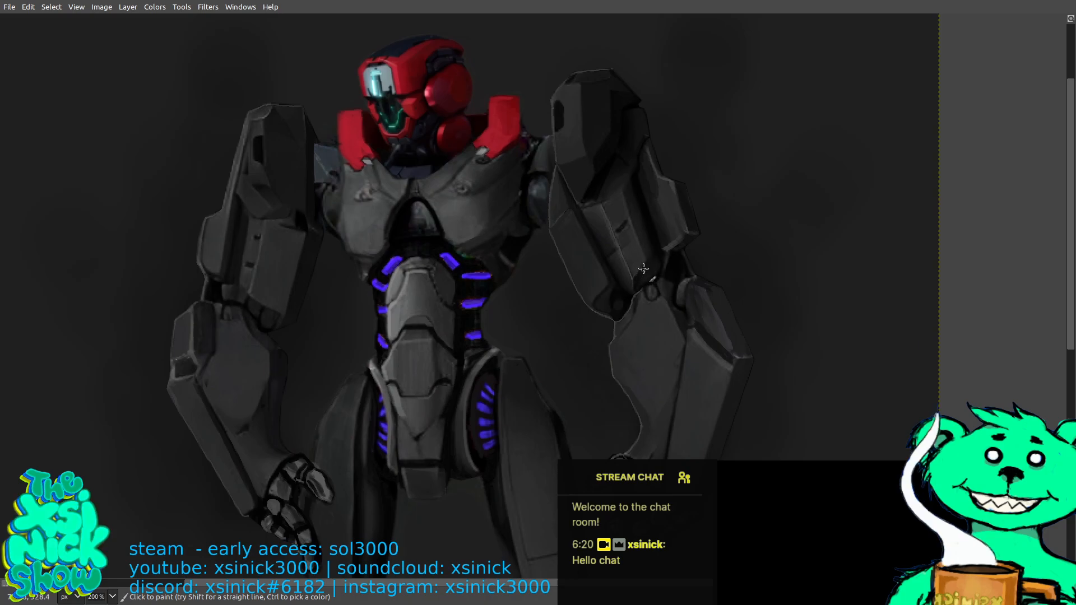
{"action": "scroll", "coordinate": [640, 167], "scroll_direction": "up", "scroll_amount": 1}
{"action": "scroll", "coordinate": [641, 168], "scroll_direction": "right", "scroll_amount": 1}
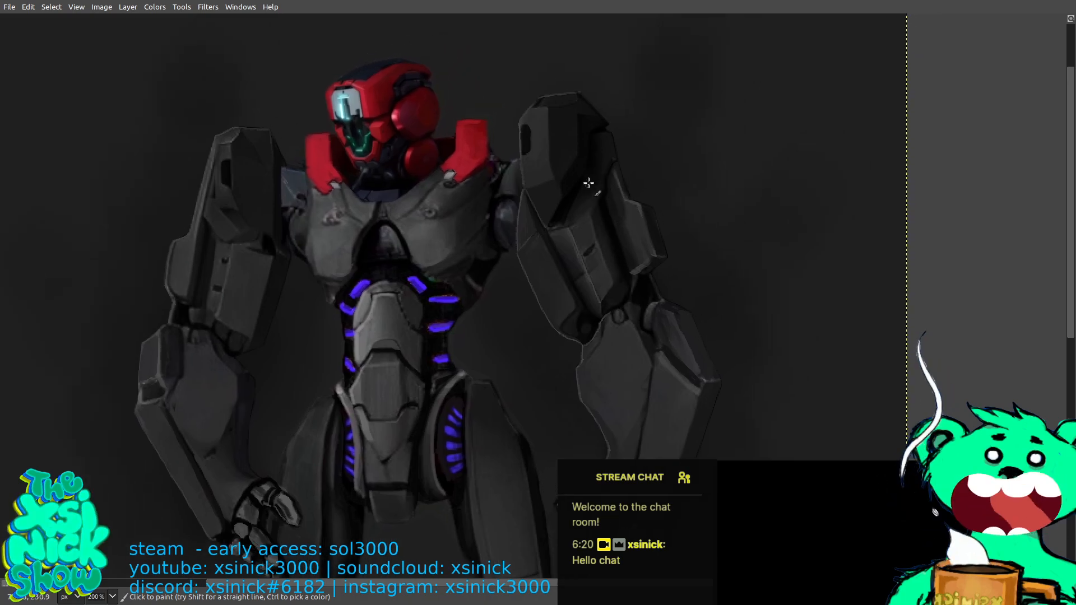
{"action": "left_click_drag", "start_coordinate": [525, 135], "coordinate": [523, 141]}
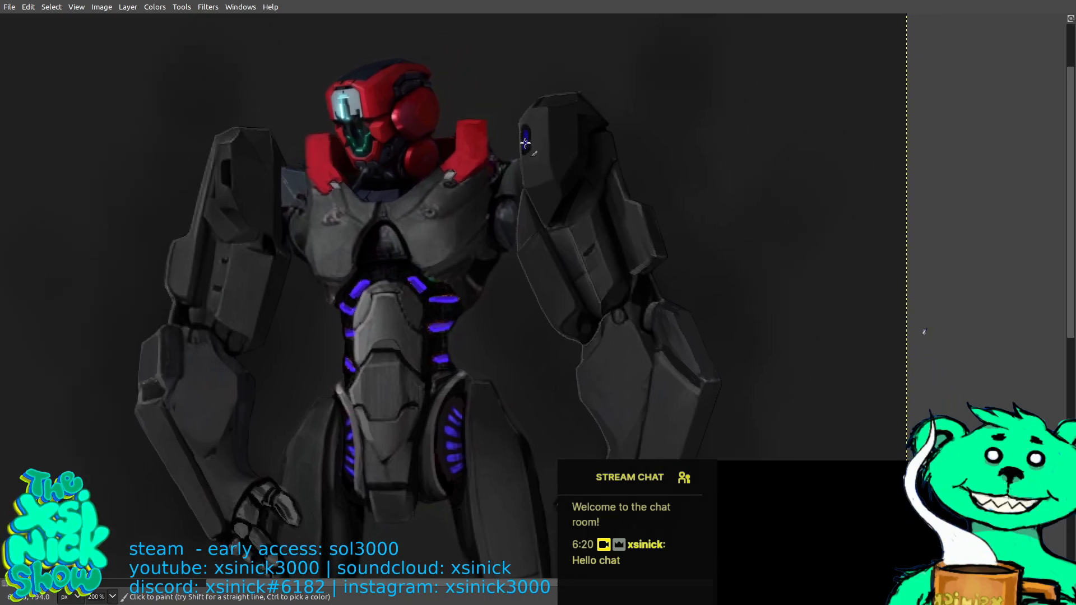
{"action": "key", "text": "ctrl+z"}
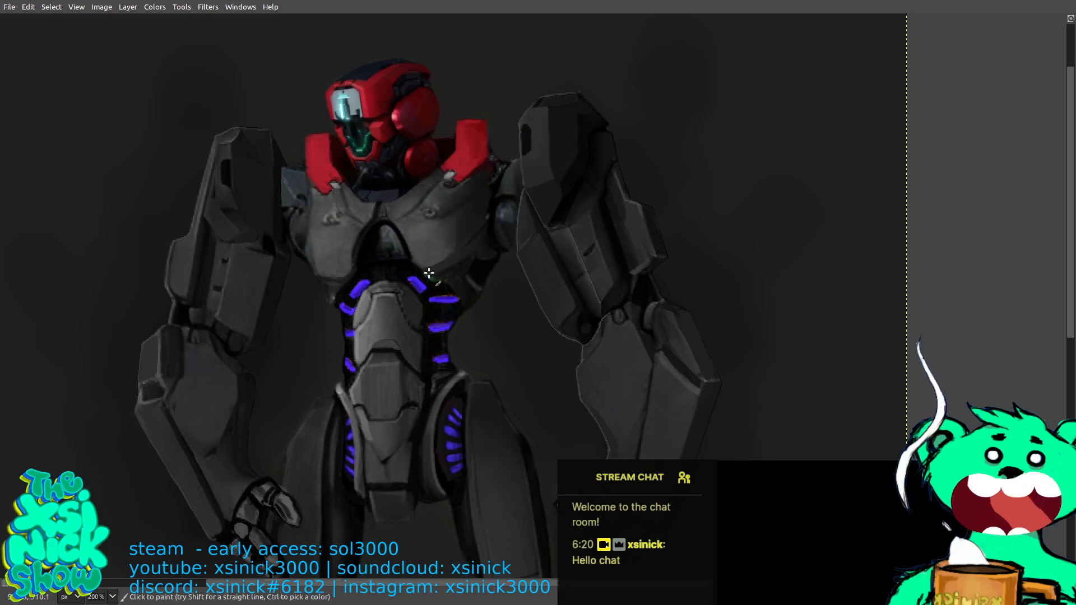
Set the foreground color to the waist lights' violet-blue 5423ff and return the color selector to its square view, with the docks hidden.
{"action": "key", "text": "Tab"}
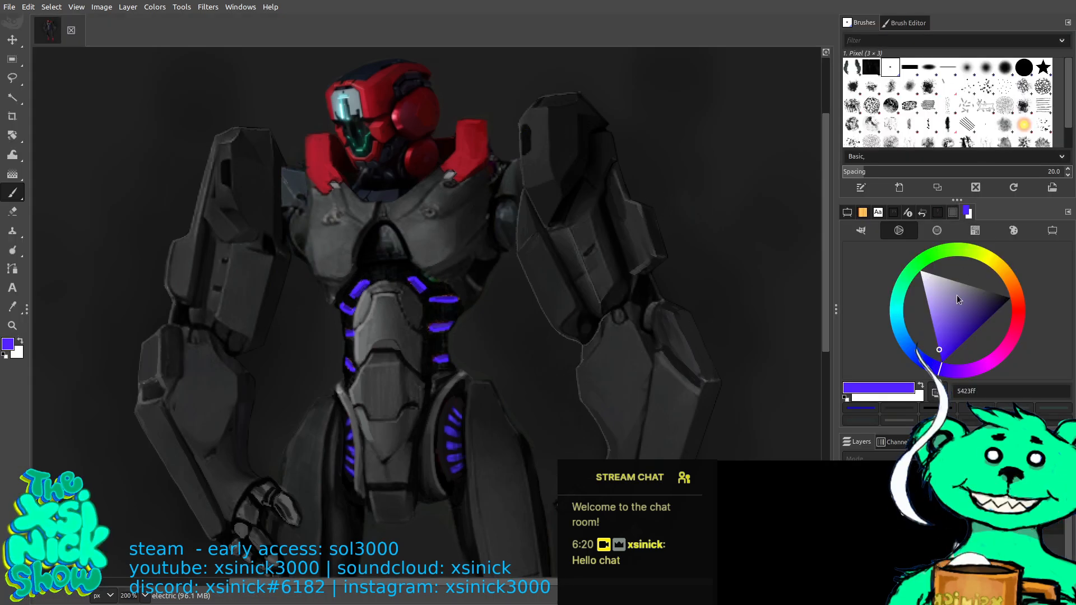
{"action": "left_click", "coordinate": [864, 213]}
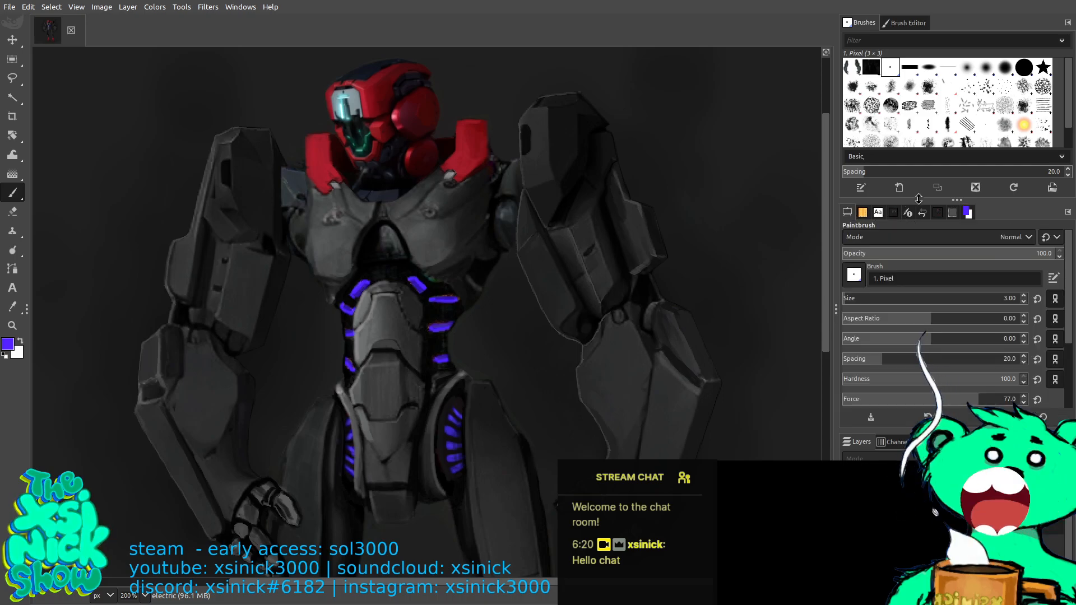
{"action": "left_click", "coordinate": [969, 213]}
{"action": "left_click", "coordinate": [862, 230]}
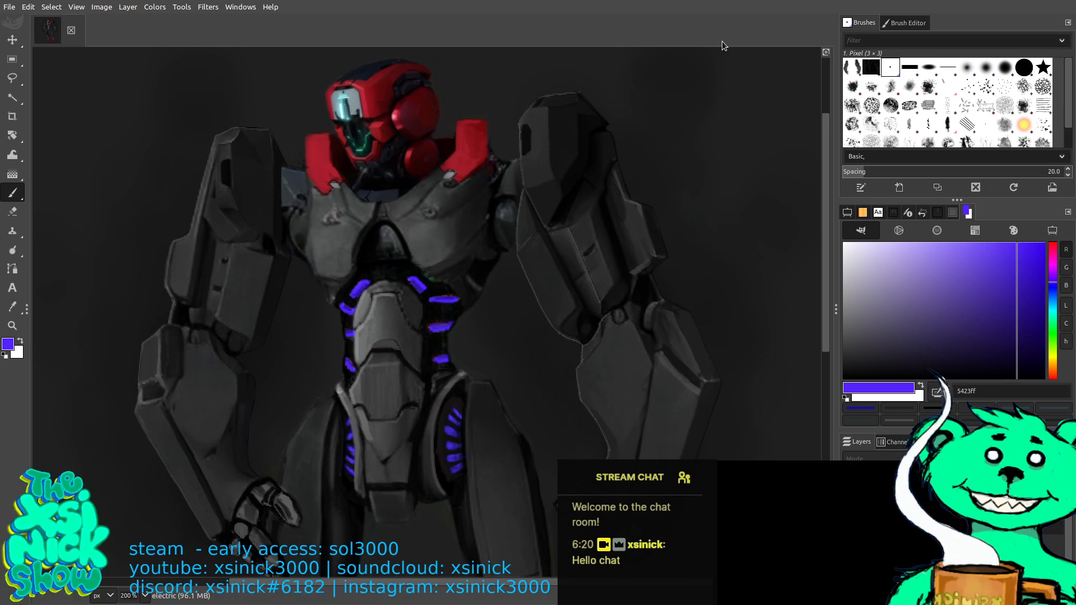
{"action": "scroll", "coordinate": [761, 275], "scroll_direction": "down", "scroll_amount": 1}
{"action": "key", "text": "Tab"}
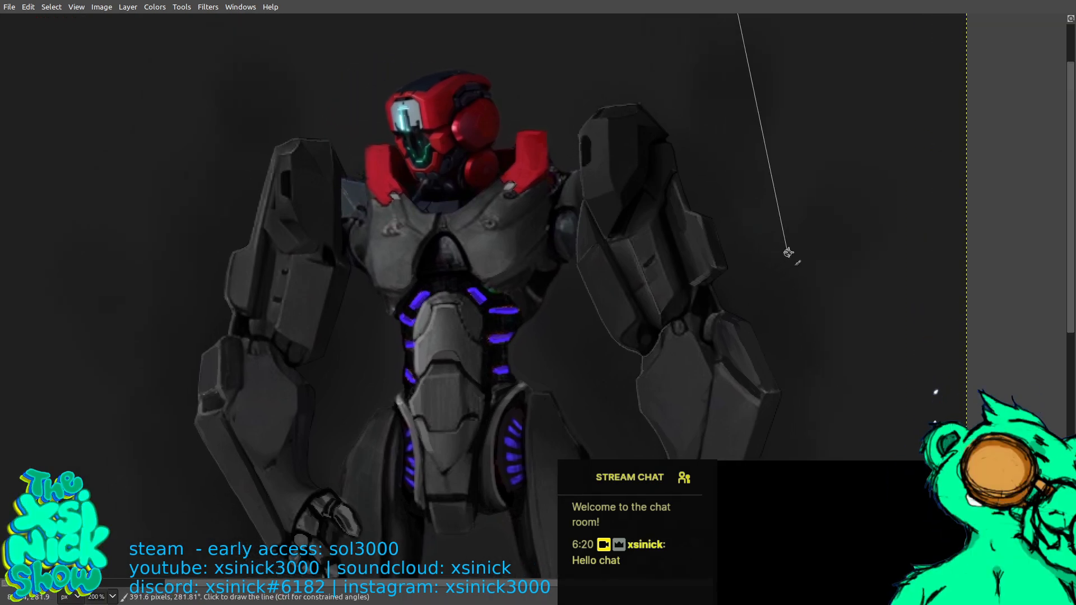
Paint thin violet-blue accents across the thumb and finger joints of the robot's left hand, with an arc running off toward the thigh.
{"action": "scroll", "coordinate": [788, 247], "scroll_direction": "up", "scroll_amount": 2}
{"action": "scroll", "coordinate": [684, 129], "scroll_direction": "left", "scroll_amount": 3}
{"action": "scroll", "coordinate": [705, 94], "scroll_direction": "down", "scroll_amount": 2}
{"action": "scroll", "coordinate": [705, 94], "scroll_direction": "left", "scroll_amount": 1}
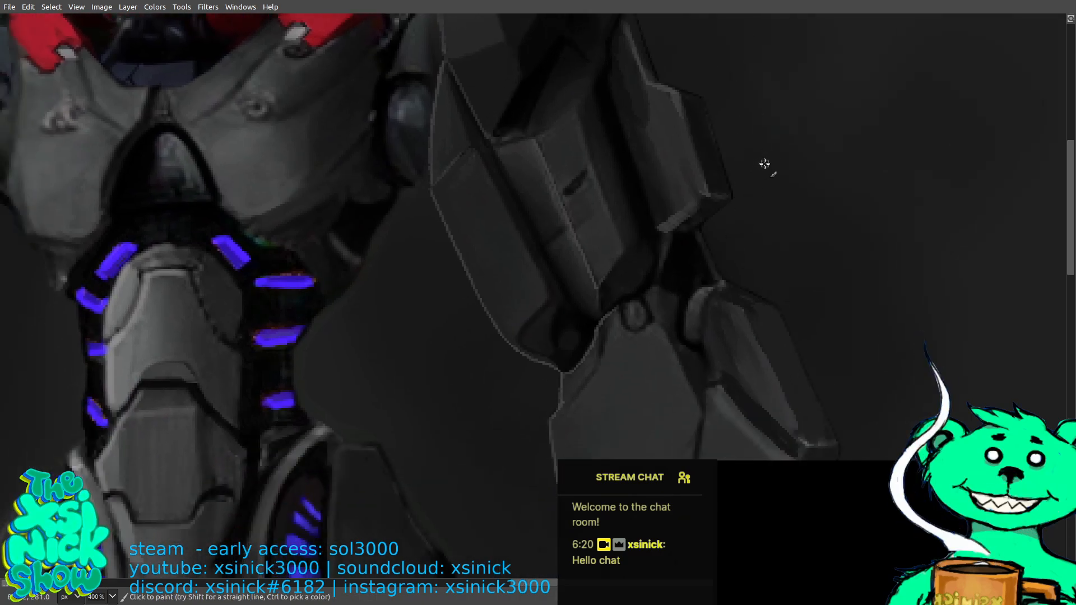
{"action": "scroll", "coordinate": [765, 163], "scroll_direction": "down", "scroll_amount": 1}
{"action": "scroll", "coordinate": [764, 163], "scroll_direction": "down", "scroll_amount": 3}
{"action": "scroll", "coordinate": [625, 171], "scroll_direction": "up", "scroll_amount": 2}
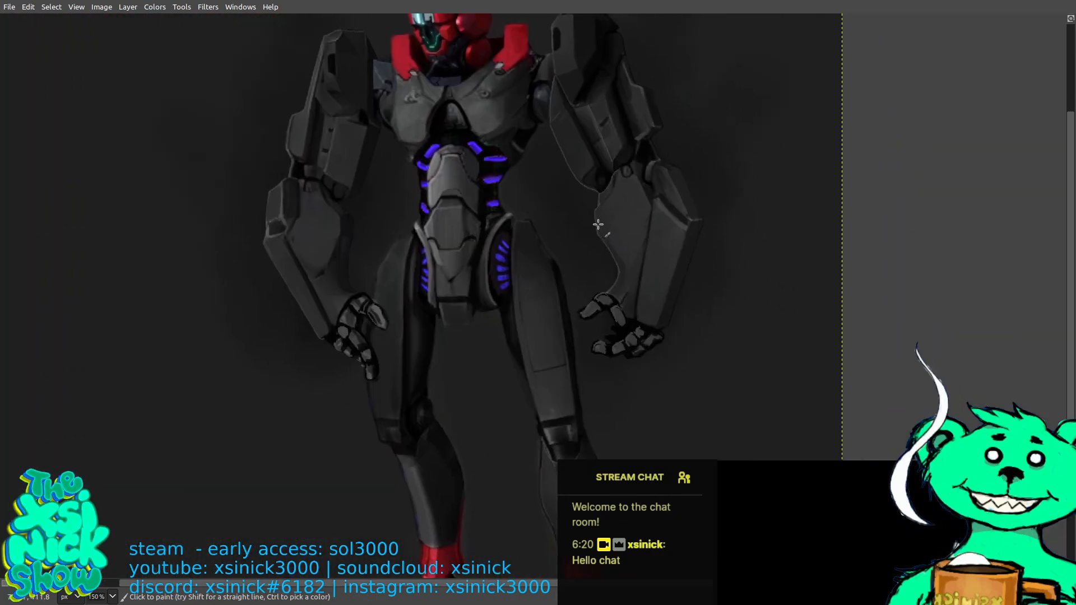
{"action": "scroll", "coordinate": [662, 185], "scroll_direction": "down", "scroll_amount": 1}
{"action": "scroll", "coordinate": [697, 173], "scroll_direction": "left", "scroll_amount": 2}
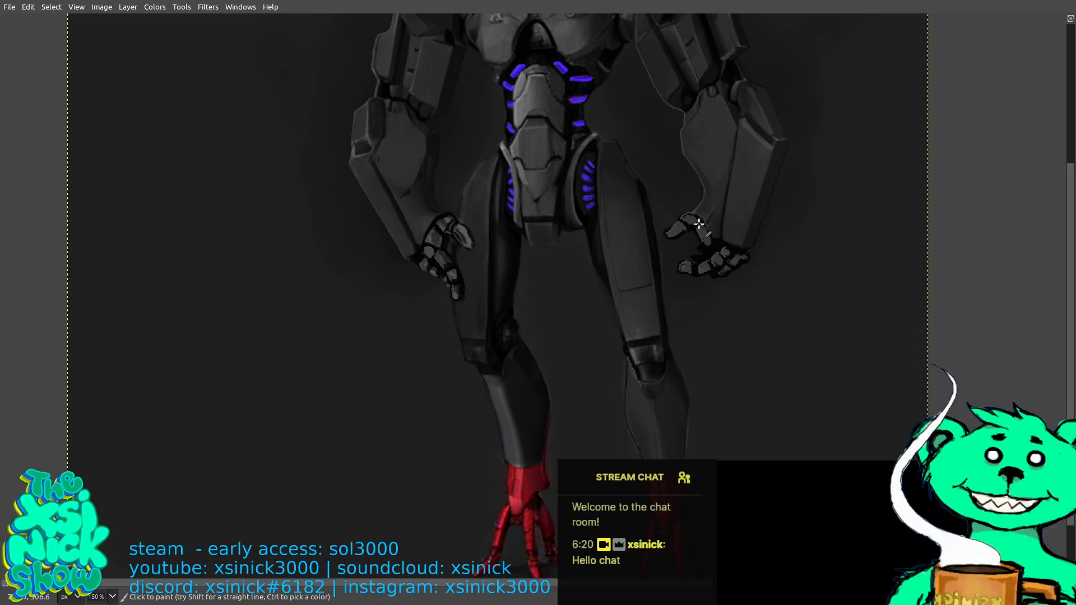
{"action": "mouse_move", "coordinate": [701, 223]}
{"action": "left_mouse_down"}
{"action": "mouse_move", "coordinate": [695, 262]}
{"action": "mouse_move", "coordinate": [722, 261]}
{"action": "mouse_move", "coordinate": [703, 276]}
{"action": "mouse_move", "coordinate": [720, 269]}
{"action": "mouse_move", "coordinate": [713, 259]}
{"action": "mouse_move", "coordinate": [754, 243]}
{"action": "mouse_move", "coordinate": [721, 251]}
{"action": "left_mouse_up"}
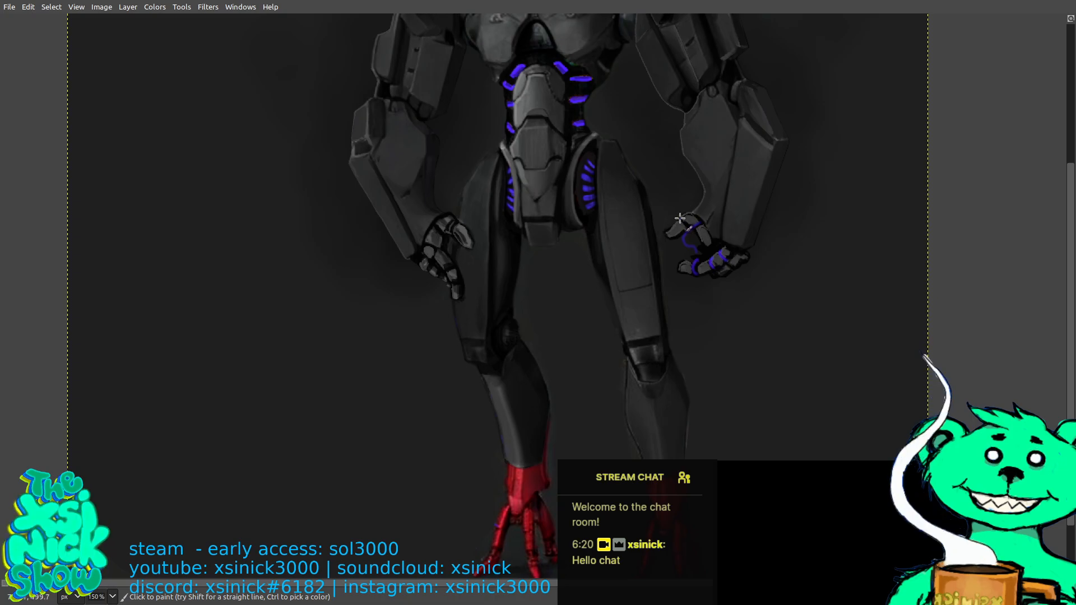
{"action": "left_click_drag", "start_coordinate": [680, 216], "coordinate": [692, 226]}
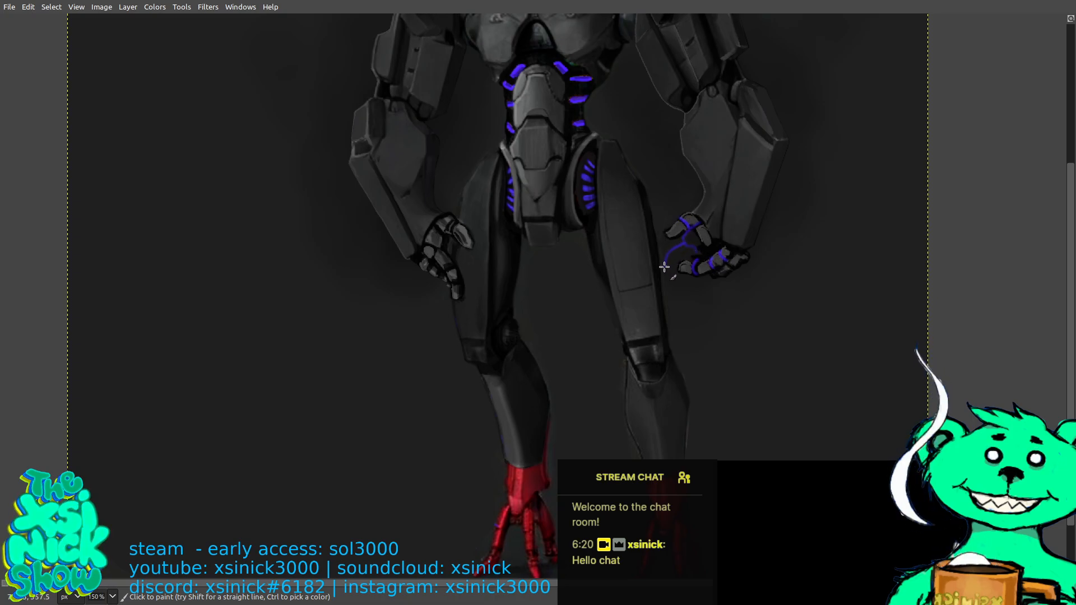
Extend the violet-blue energy line from the left hand down beside the leg to the knee, and add more knuckle accents.
{"action": "mouse_move", "coordinate": [665, 268]}
{"action": "left_mouse_down"}
{"action": "mouse_move", "coordinate": [687, 251]}
{"action": "mouse_move", "coordinate": [669, 257]}
{"action": "mouse_move", "coordinate": [659, 283]}
{"action": "mouse_move", "coordinate": [674, 257]}
{"action": "mouse_move", "coordinate": [700, 253]}
{"action": "mouse_move", "coordinate": [680, 296]}
{"action": "mouse_move", "coordinate": [684, 324]}
{"action": "left_mouse_up"}
{"action": "left_click_drag", "start_coordinate": [675, 360], "coordinate": [673, 368]}
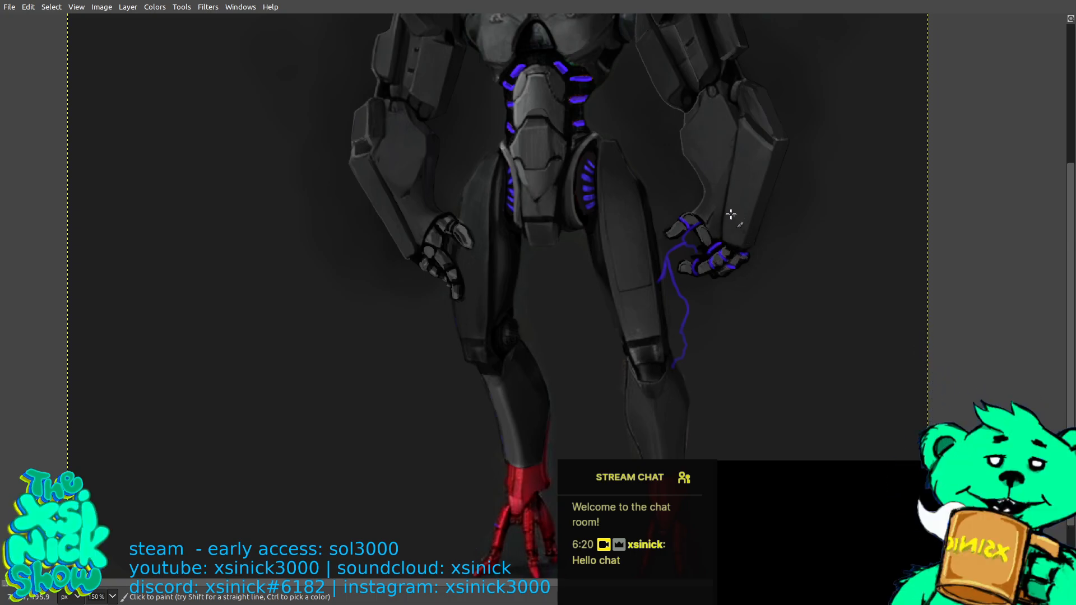
{"action": "left_click_drag", "start_coordinate": [706, 248], "coordinate": [726, 247]}
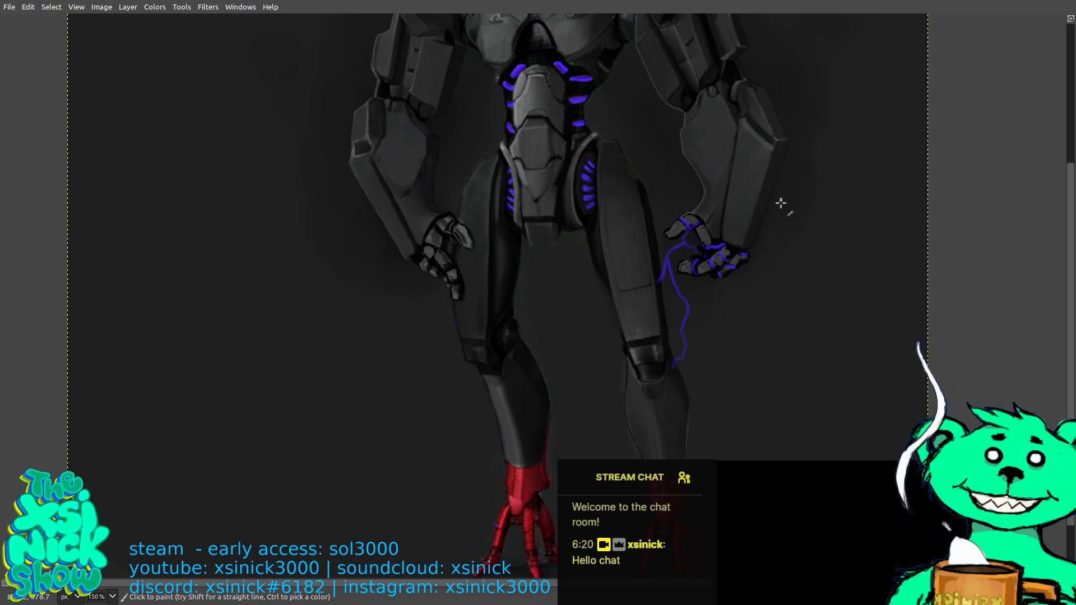
Paint thin violet-blue accents across the thumb, palm and finger joints of the robot's right hand.
{"action": "scroll", "coordinate": [760, 197], "scroll_direction": "up", "scroll_amount": 3}
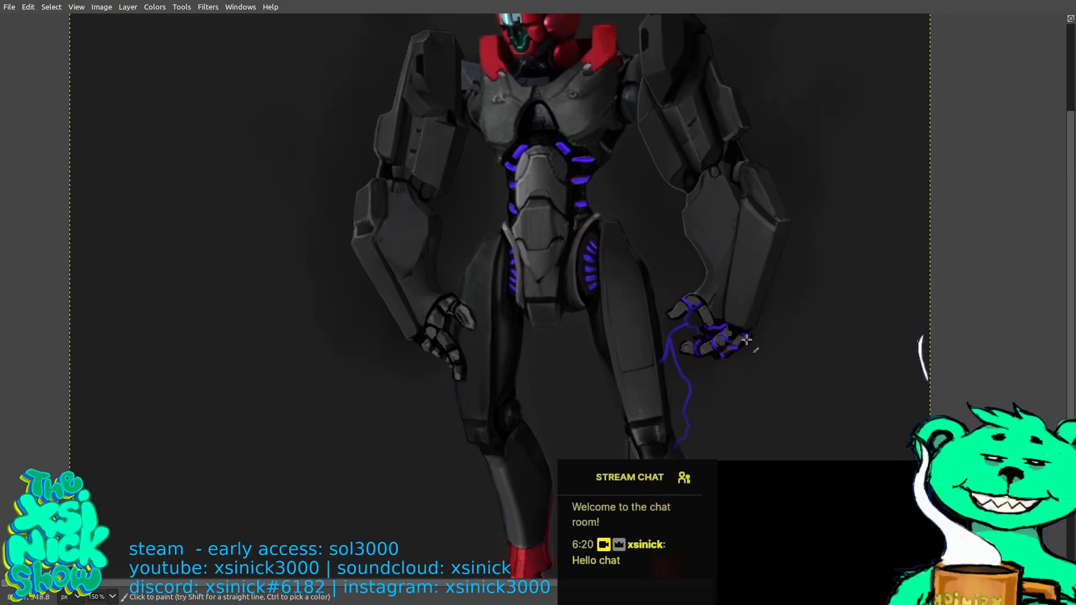
{"action": "scroll", "coordinate": [762, 221], "scroll_direction": "up", "scroll_amount": 2}
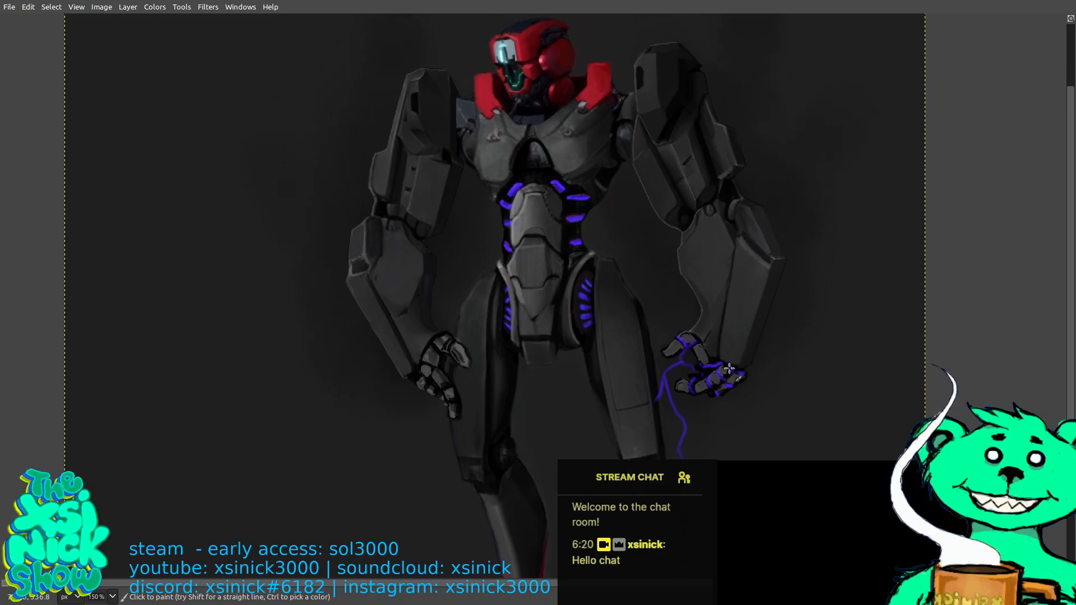
{"action": "left_click_drag", "start_coordinate": [778, 143], "coordinate": [823, 171]}
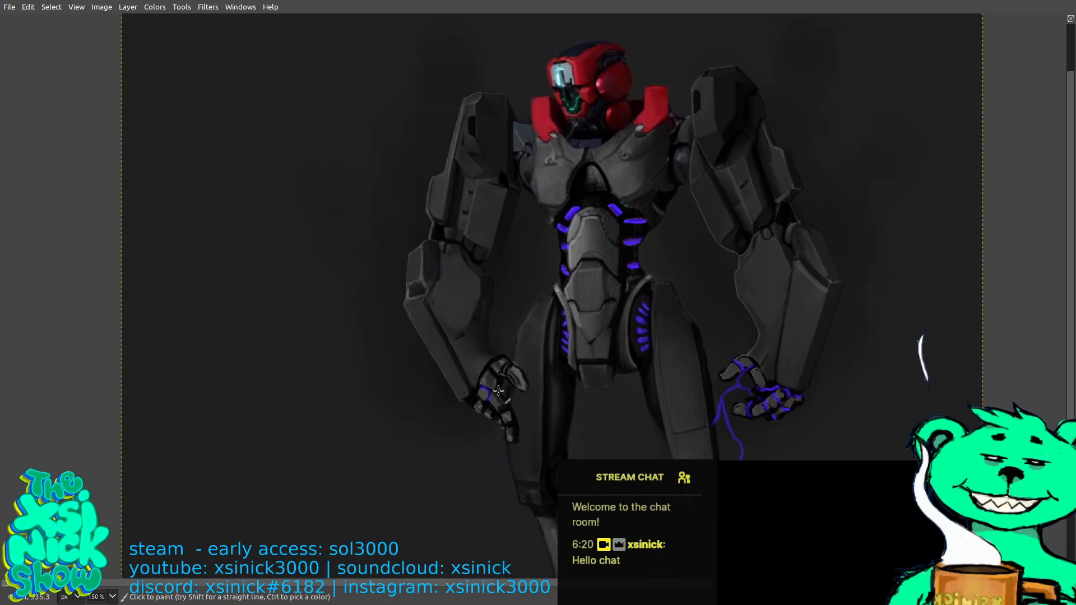
{"action": "left_click_drag", "start_coordinate": [484, 388], "coordinate": [497, 391]}
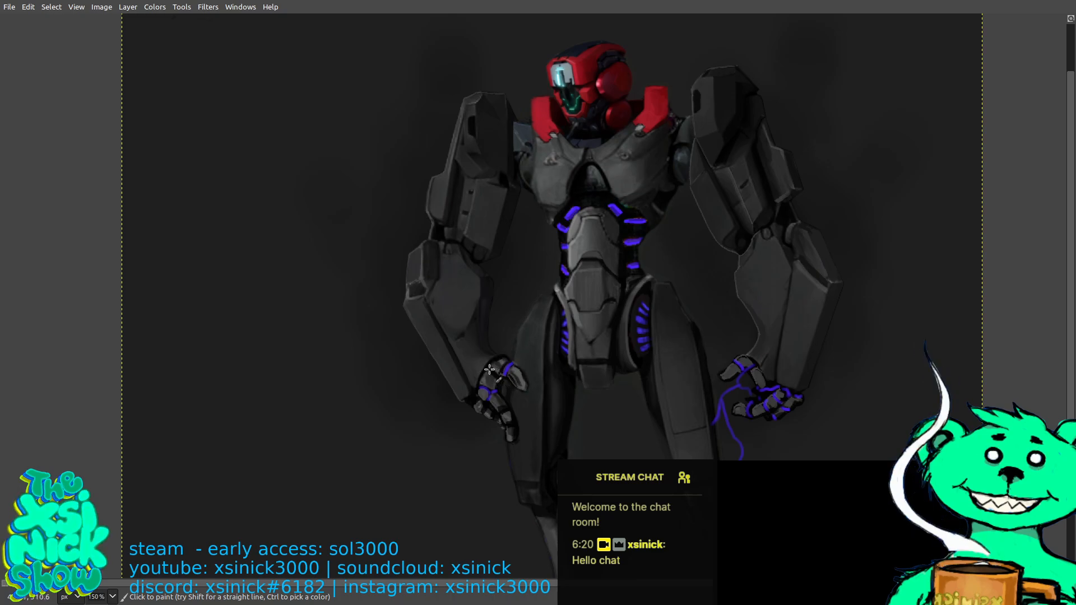
{"action": "key", "text": "ctrl"}
{"action": "left_click", "coordinate": [492, 366], "text": "ctrl"}
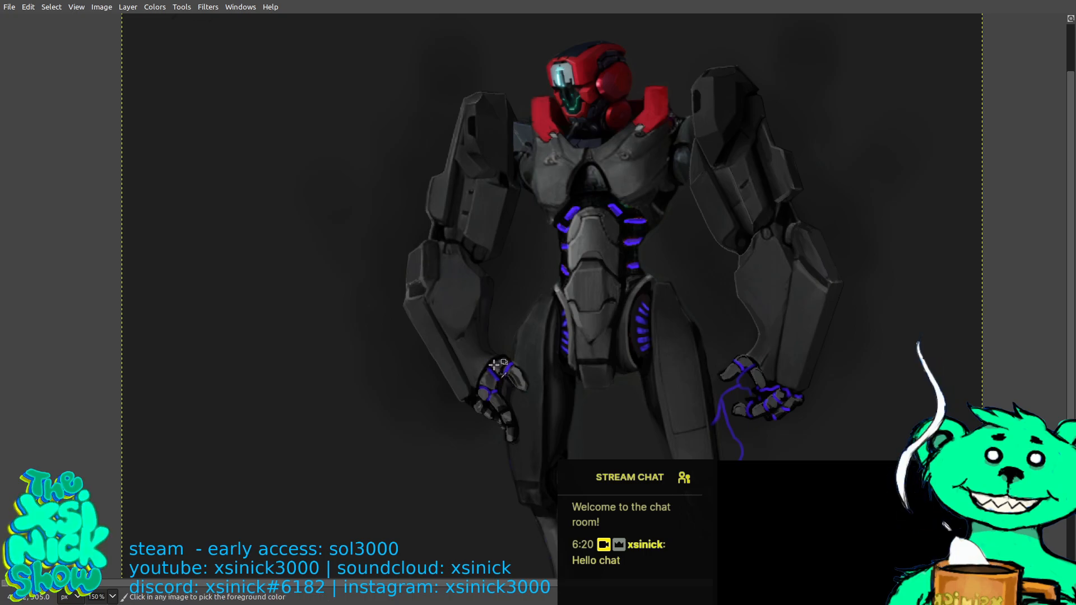
{"action": "left_click_drag", "start_coordinate": [491, 370], "coordinate": [497, 379]}
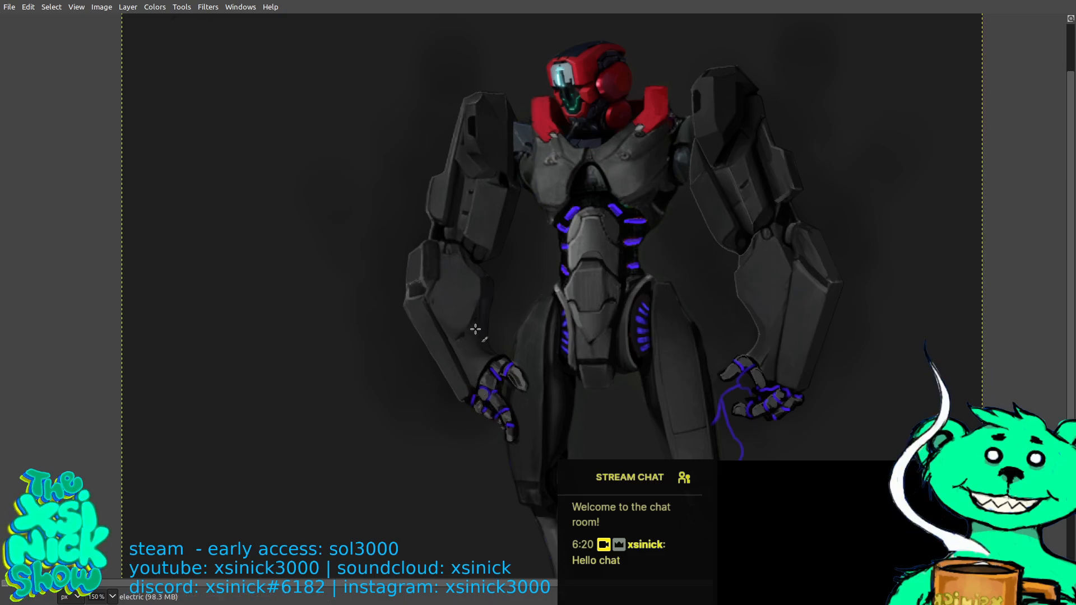
Paint violet-blue energy arcs looping around the left hand's thumb and branching from its fingers toward the ground and the canvas edge.
{"action": "left_click_drag", "start_coordinate": [618, 230], "coordinate": [557, 235]}
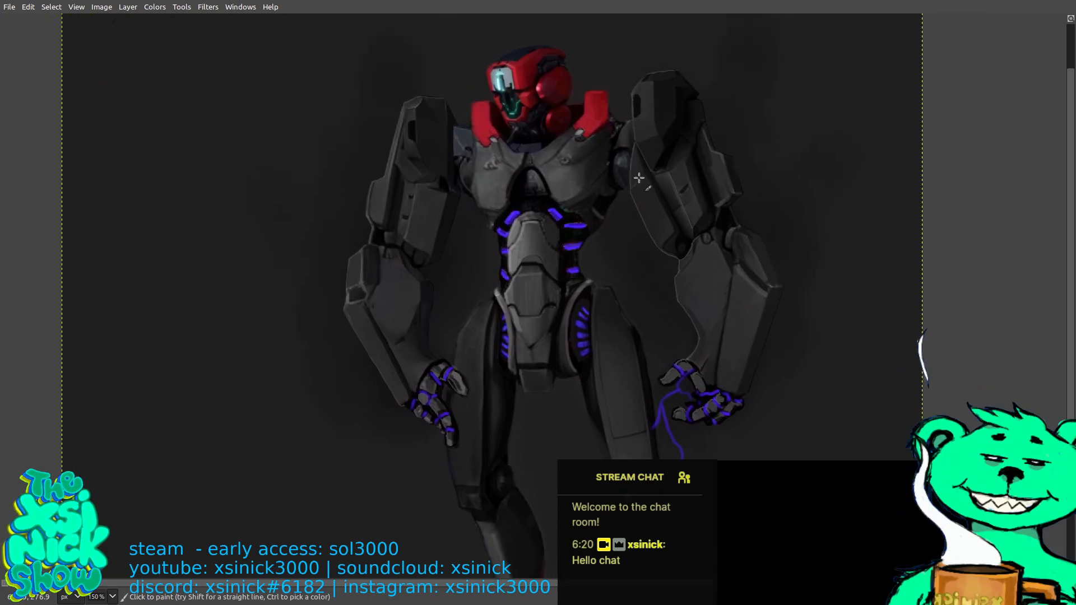
{"action": "left_click_drag", "start_coordinate": [621, 172], "coordinate": [609, 192]}
{"action": "scroll", "coordinate": [608, 192], "scroll_direction": "down", "scroll_amount": 5}
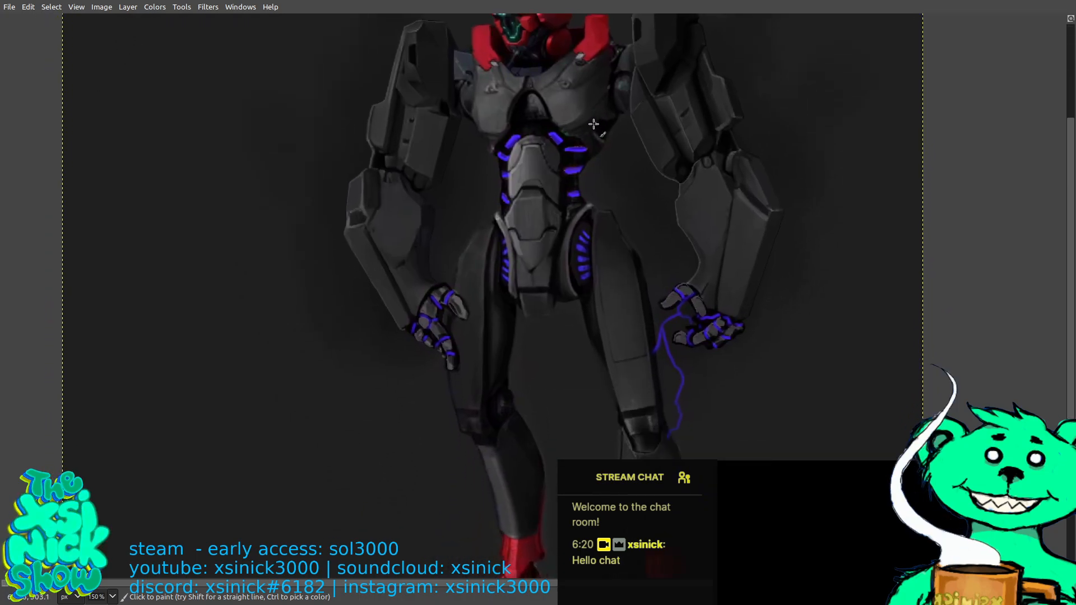
{"action": "left_click_drag", "start_coordinate": [626, 156], "coordinate": [635, 158]}
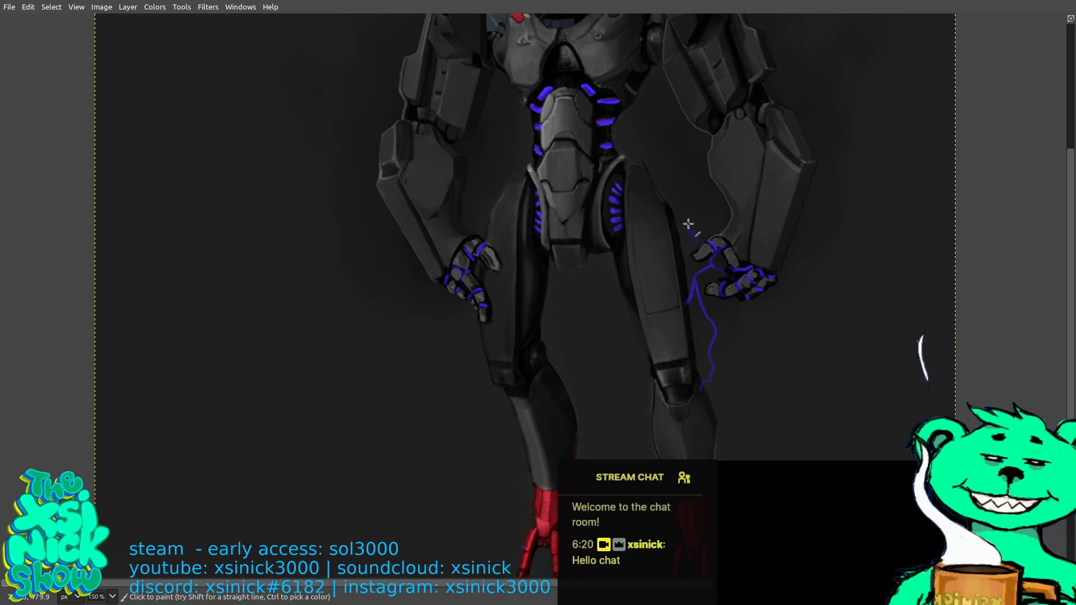
{"action": "left_click_drag", "start_coordinate": [689, 223], "coordinate": [710, 222]}
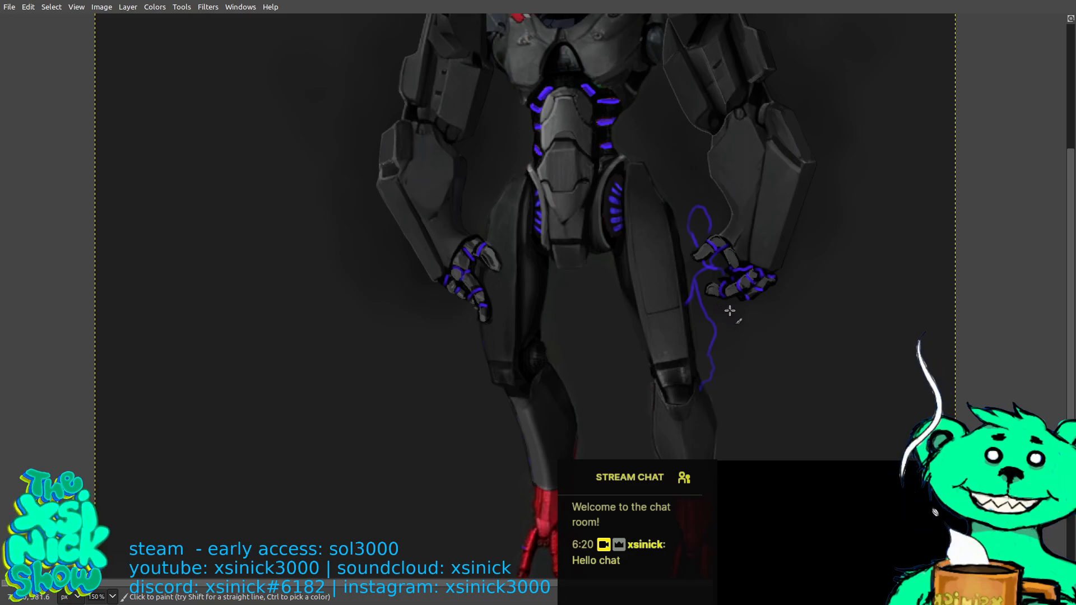
{"action": "mouse_move", "coordinate": [719, 324]}
{"action": "left_mouse_down"}
{"action": "mouse_move", "coordinate": [745, 330]}
{"action": "mouse_move", "coordinate": [750, 298]}
{"action": "mouse_move", "coordinate": [759, 302]}
{"action": "mouse_move", "coordinate": [768, 369]}
{"action": "mouse_move", "coordinate": [850, 381]}
{"action": "mouse_move", "coordinate": [911, 428]}
{"action": "left_mouse_up"}
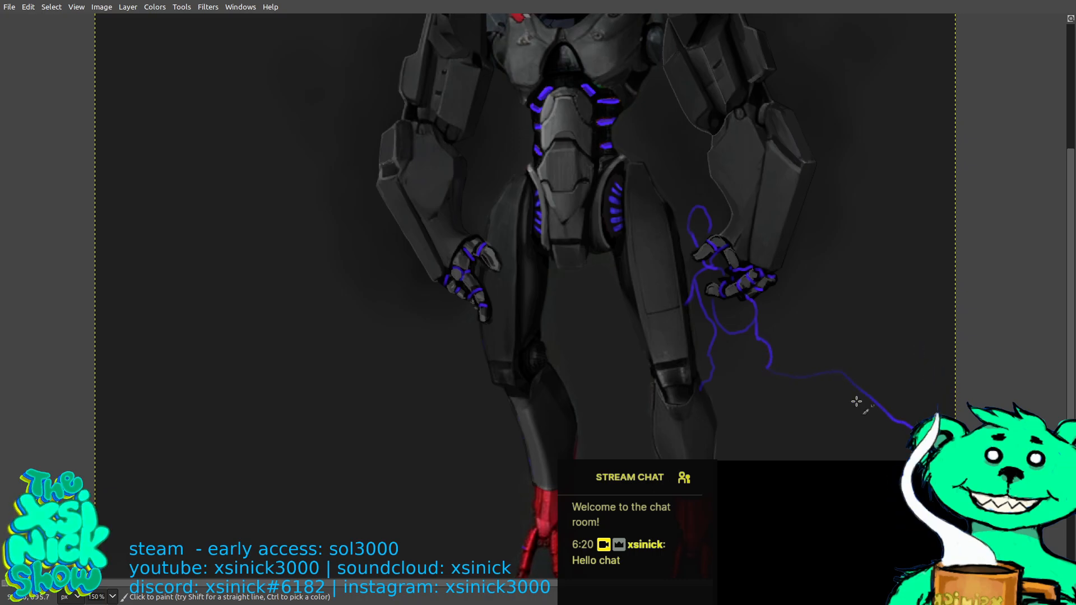
{"action": "left_click_drag", "start_coordinate": [770, 371], "coordinate": [796, 458]}
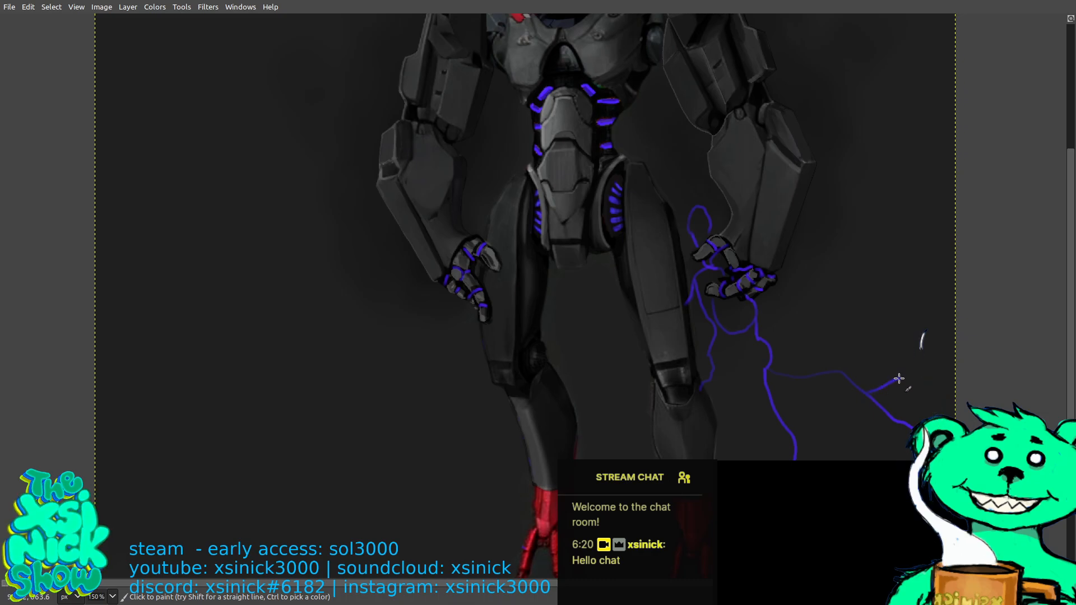
{"action": "left_click_drag", "start_coordinate": [922, 335], "coordinate": [973, 278]}
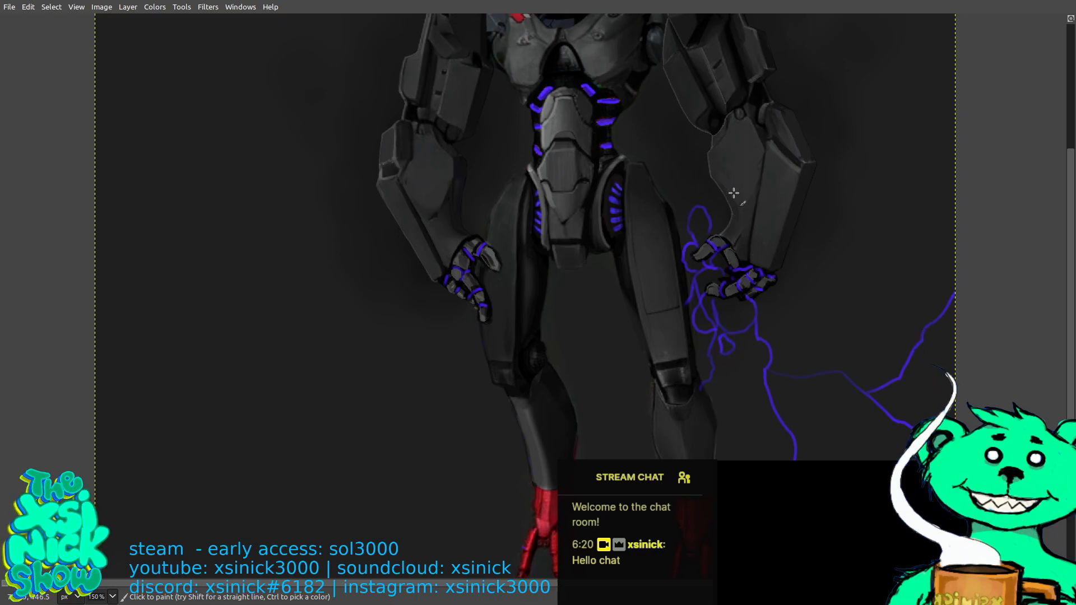
Try a small energy loop below the left hand, forked sparks off its fingertips and extra hand accents, and undo them.
{"action": "left_click_drag", "start_coordinate": [737, 305], "coordinate": [735, 308]}
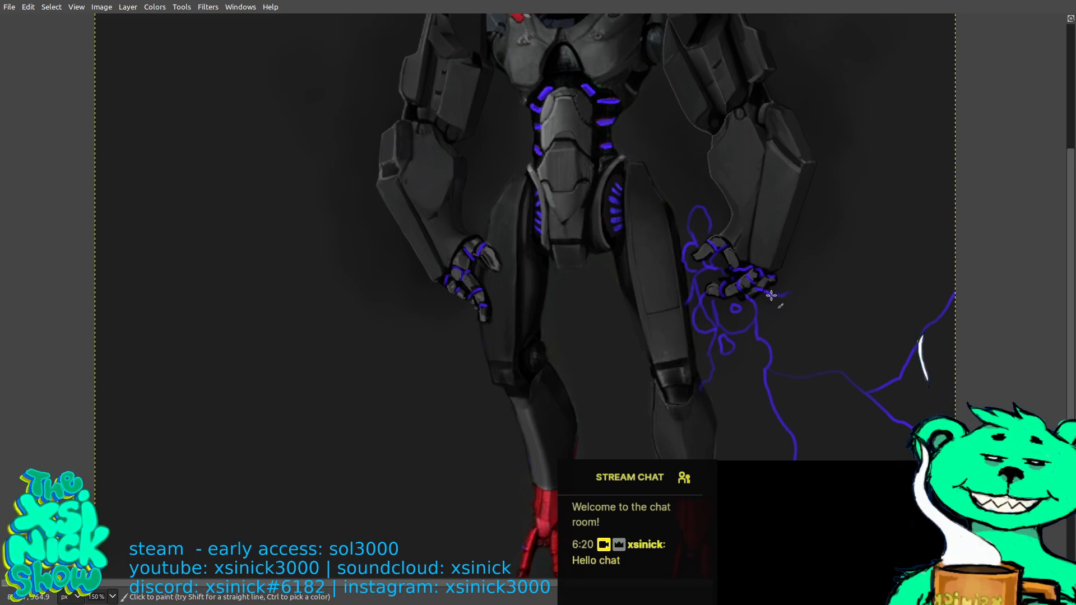
{"action": "mouse_move", "coordinate": [771, 293]}
{"action": "left_mouse_down"}
{"action": "mouse_move", "coordinate": [796, 270]}
{"action": "mouse_move", "coordinate": [835, 264]}
{"action": "mouse_move", "coordinate": [793, 277]}
{"action": "mouse_move", "coordinate": [836, 280]}
{"action": "left_mouse_up"}
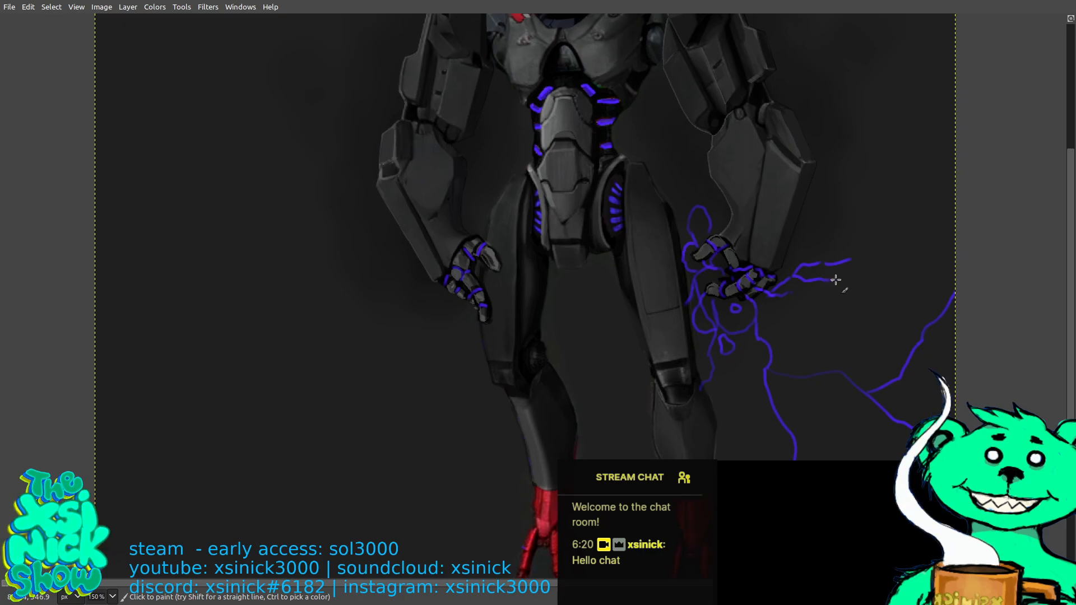
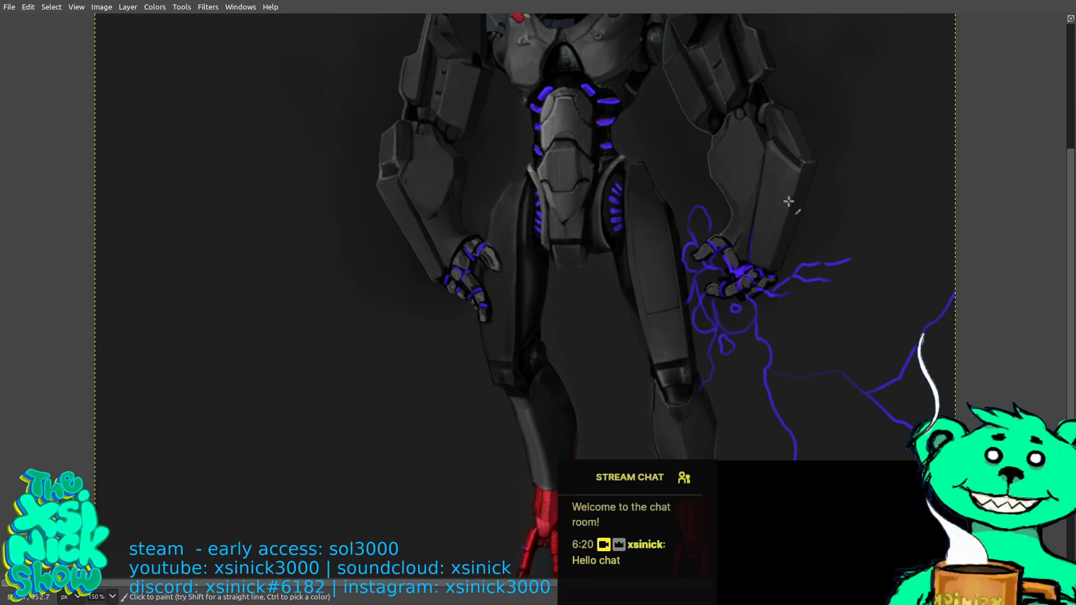
{"action": "key", "text": "ctrl"}
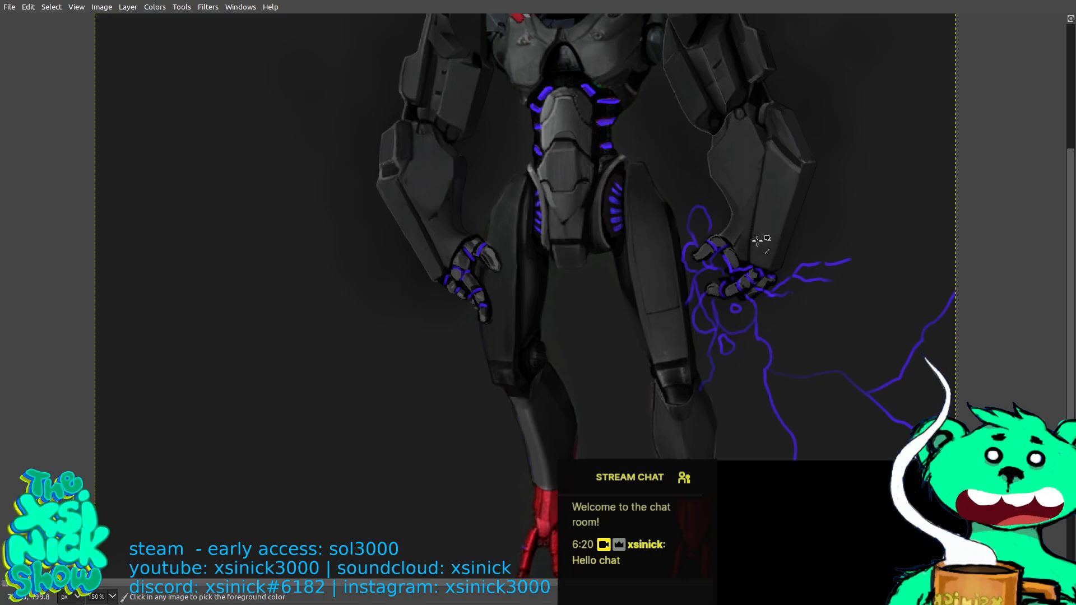
{"action": "key", "text": "ctrl+z"}
{"action": "key", "text": "ctrl+z"}
{"action": "key", "text": "ctrl+z"}
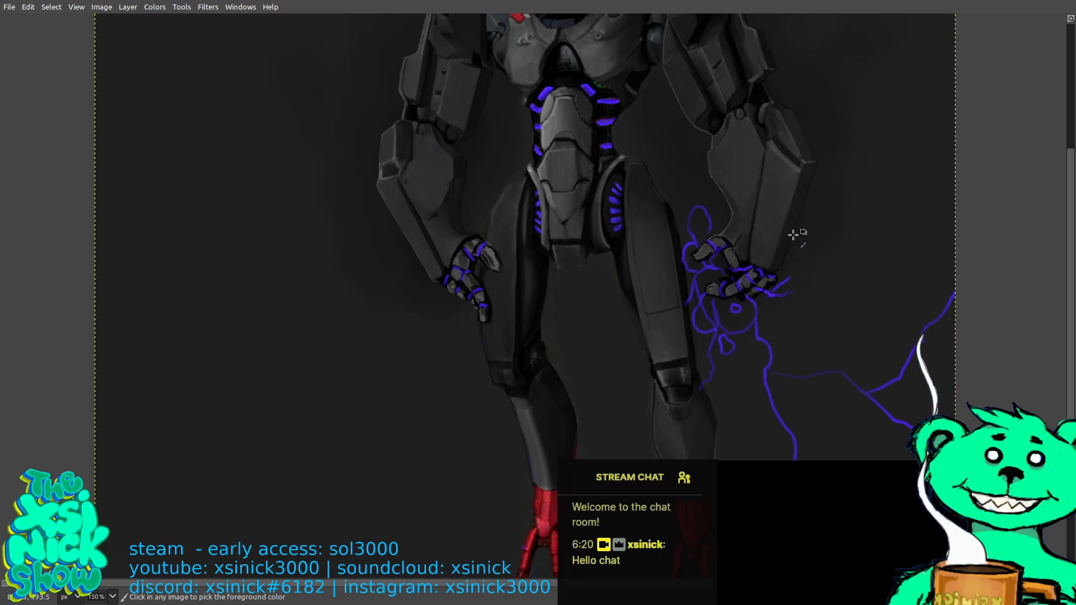
{"action": "key", "text": "ctrl+z"}
{"action": "key", "text": "ctrl+z"}
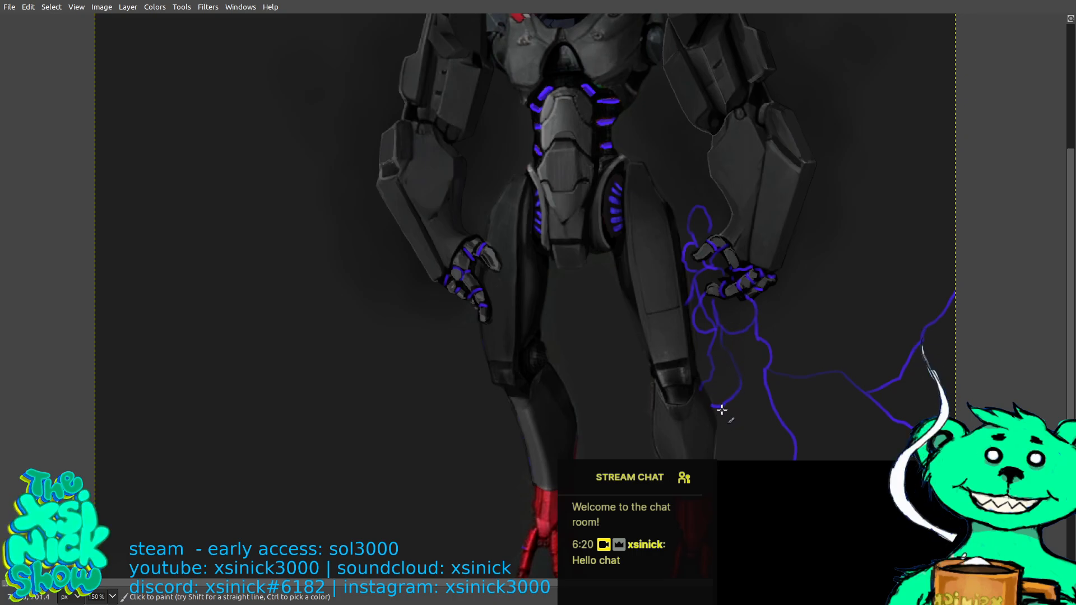
Extend the left hand's energy lines down beside the left shin and fork the outer bolt into branches near the ground.
{"action": "left_click_drag", "start_coordinate": [722, 410], "coordinate": [717, 446]}
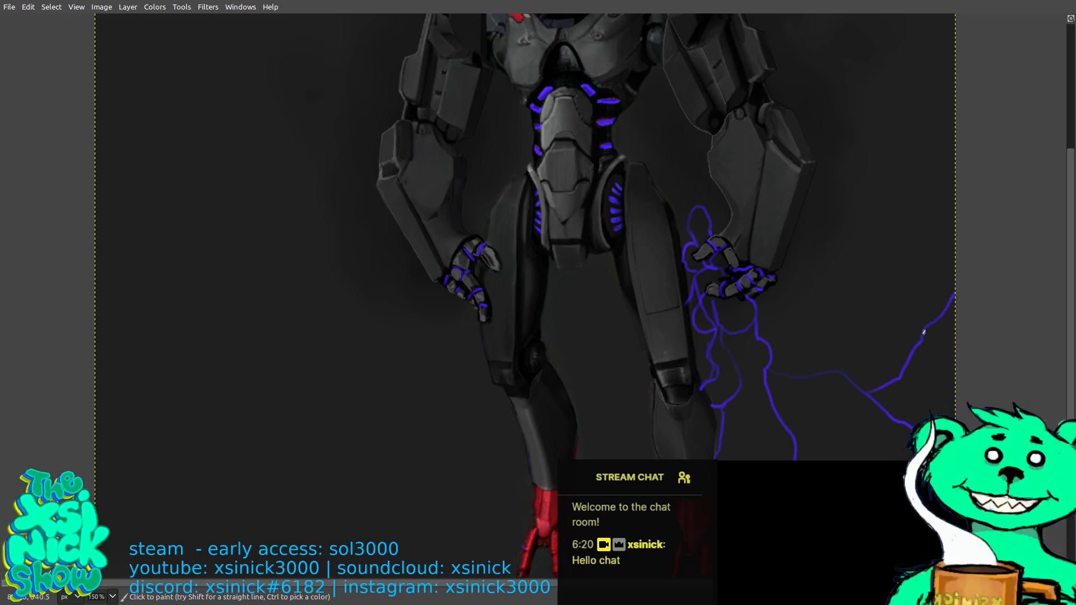
{"action": "scroll", "coordinate": [832, 281], "scroll_direction": "down", "scroll_amount": 5}
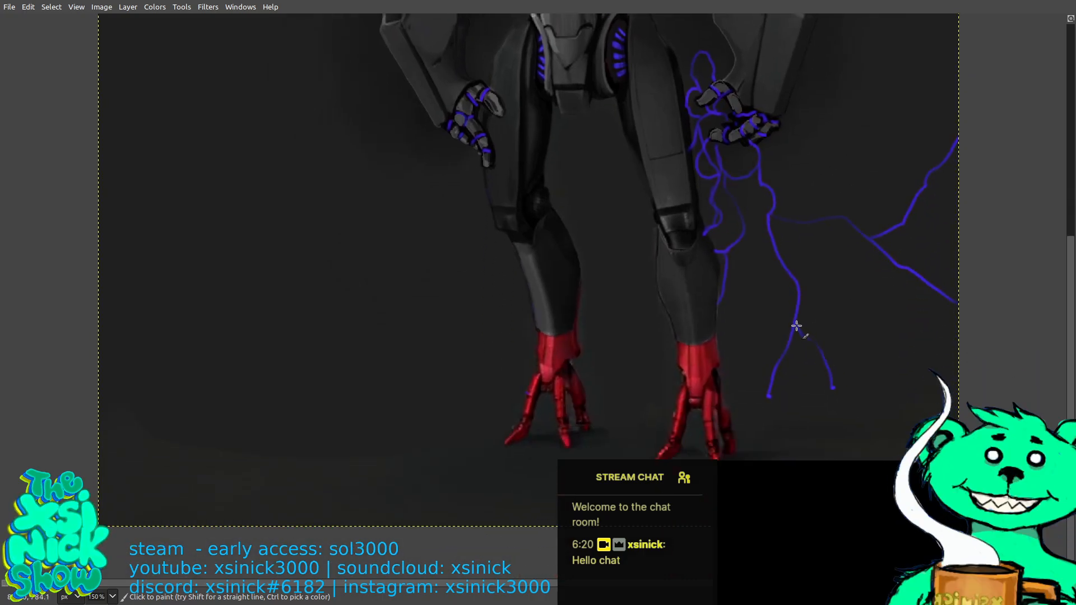
{"action": "mouse_move", "coordinate": [802, 343]}
{"action": "left_mouse_down"}
{"action": "mouse_move", "coordinate": [833, 395]}
{"action": "mouse_move", "coordinate": [823, 453]}
{"action": "left_mouse_up"}
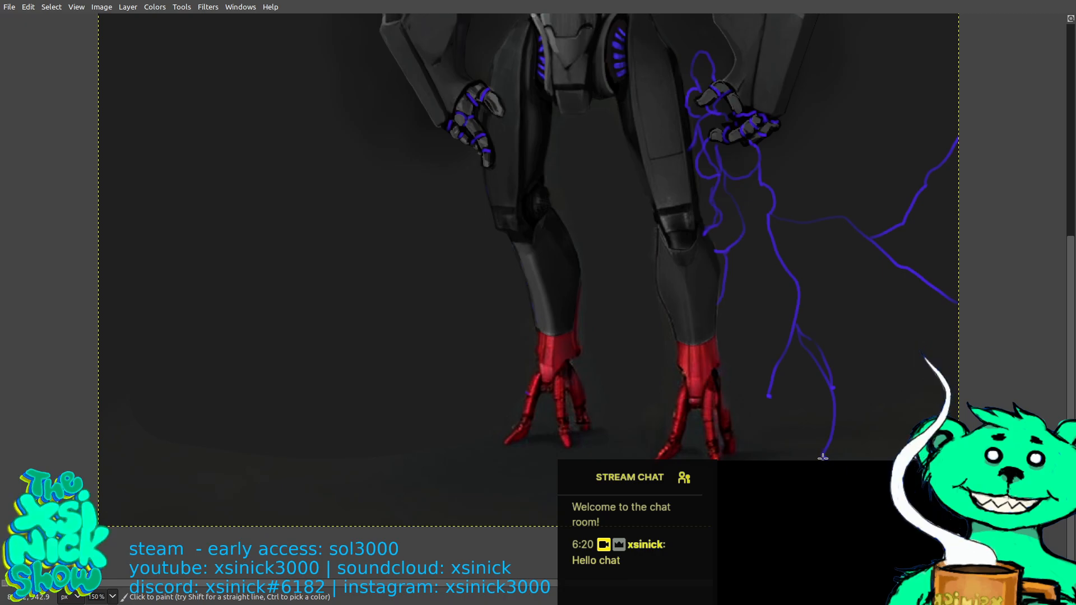
Paint a faint energy arc below the robot's right hand and a jagged violet-blue bolt from the right knee down the shin.
{"action": "scroll", "coordinate": [865, 245], "scroll_direction": "up", "scroll_amount": 4}
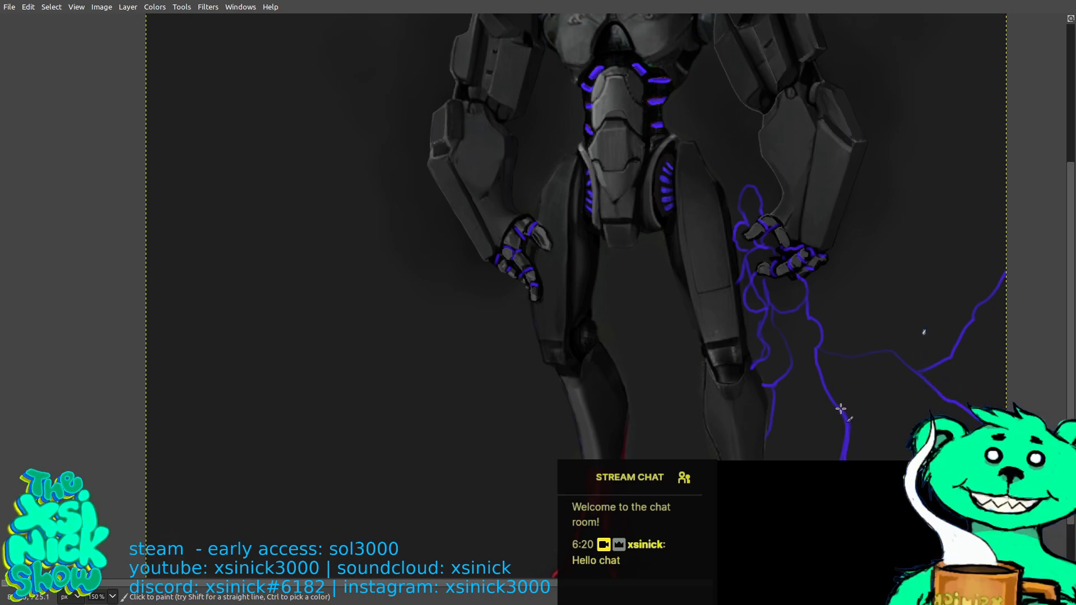
{"action": "scroll", "coordinate": [824, 336], "scroll_direction": "up", "scroll_amount": 3}
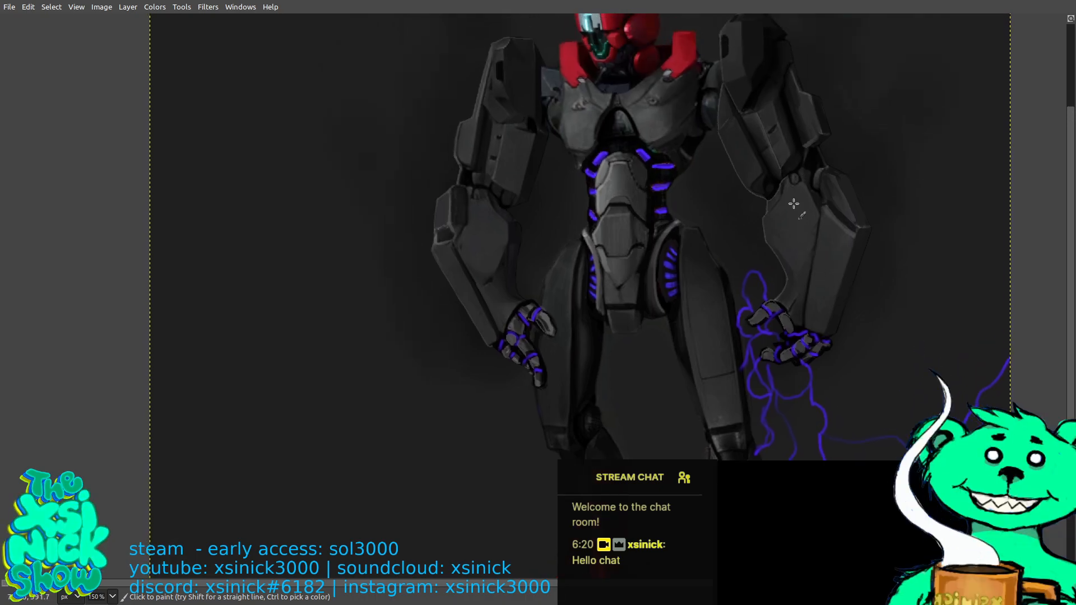
{"action": "scroll", "coordinate": [735, 208], "scroll_direction": "down", "scroll_amount": 5}
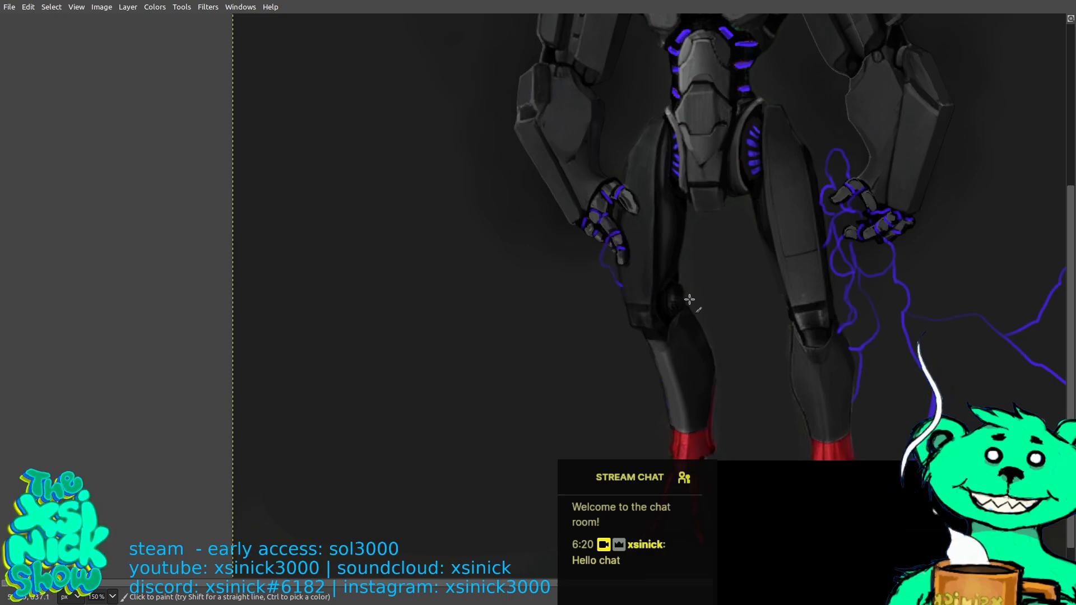
{"action": "mouse_move", "coordinate": [688, 302]}
{"action": "left_mouse_down"}
{"action": "mouse_move", "coordinate": [709, 331]}
{"action": "mouse_move", "coordinate": [721, 392]}
{"action": "mouse_move", "coordinate": [711, 417]}
{"action": "left_mouse_up"}
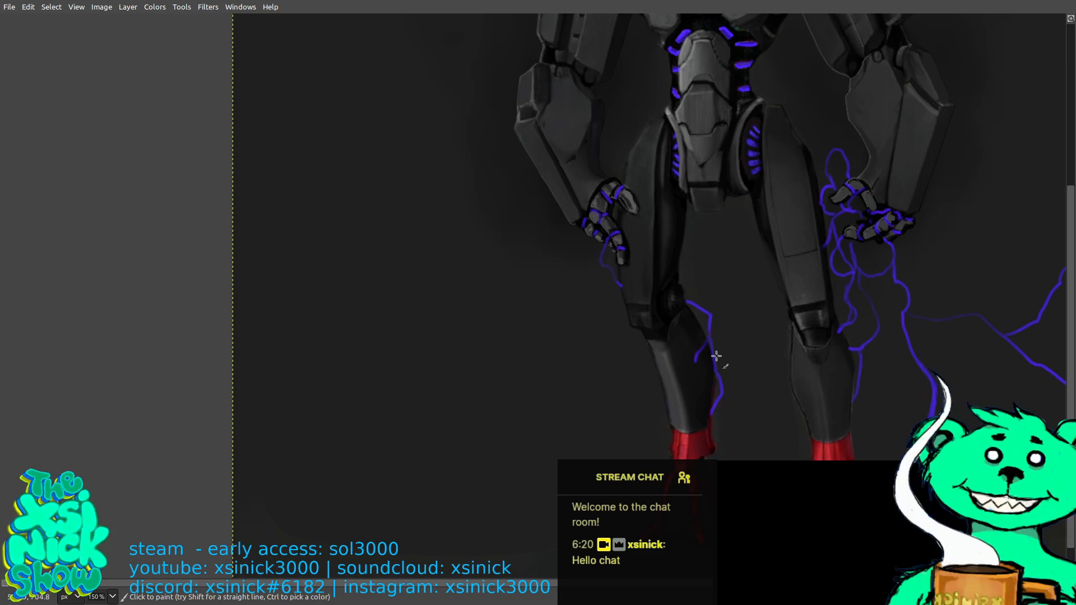
{"action": "left_click_drag", "start_coordinate": [776, 199], "coordinate": [789, 175]}
{"action": "left_click_drag", "start_coordinate": [891, 249], "coordinate": [909, 280]}
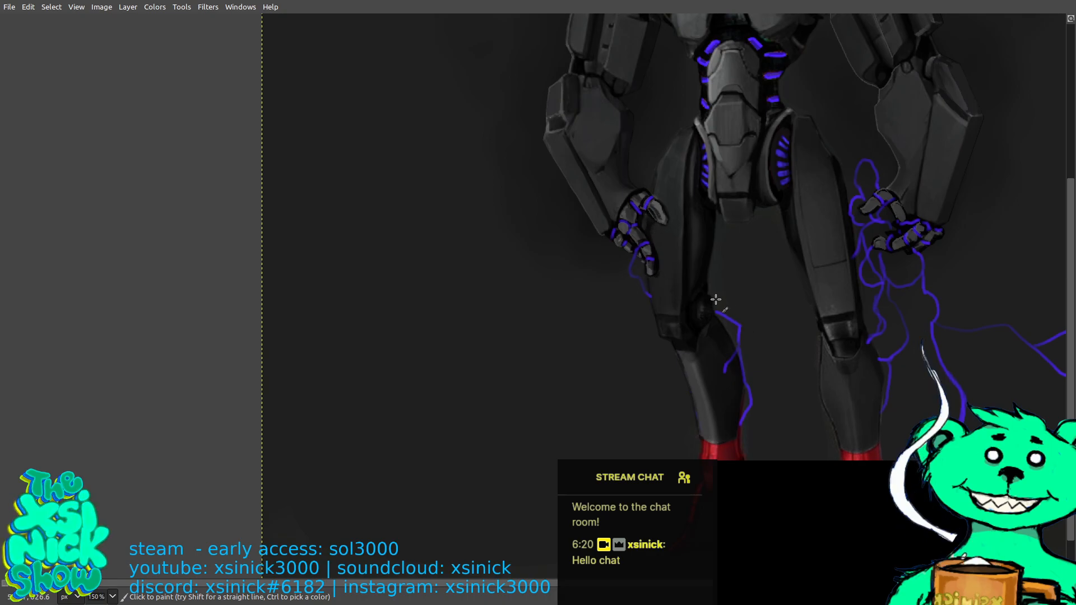
Paint violet-blue energy lines around the robot's left elbow joint and up the groove of the left upper arm.
{"action": "left_click_drag", "start_coordinate": [878, 306], "coordinate": [908, 334]}
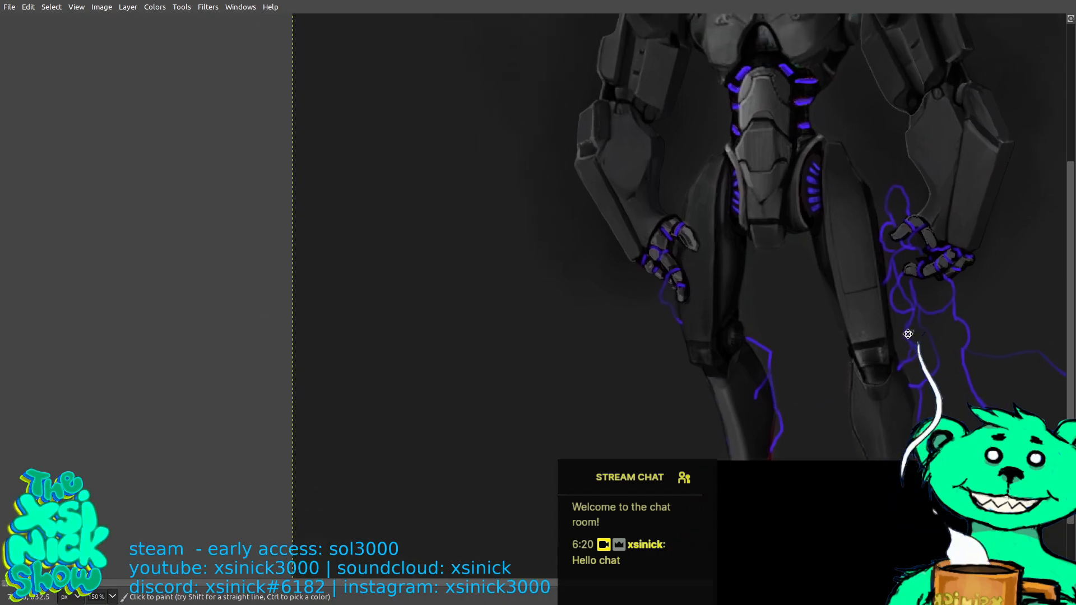
{"action": "key", "text": "shift+j"}
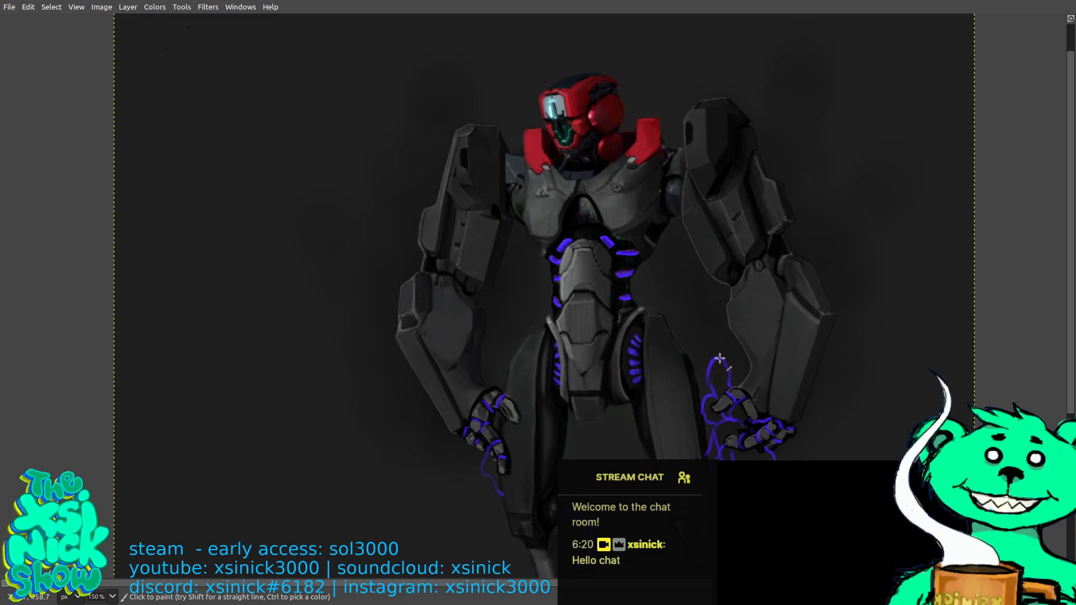
{"action": "key", "text": "shift+j"}
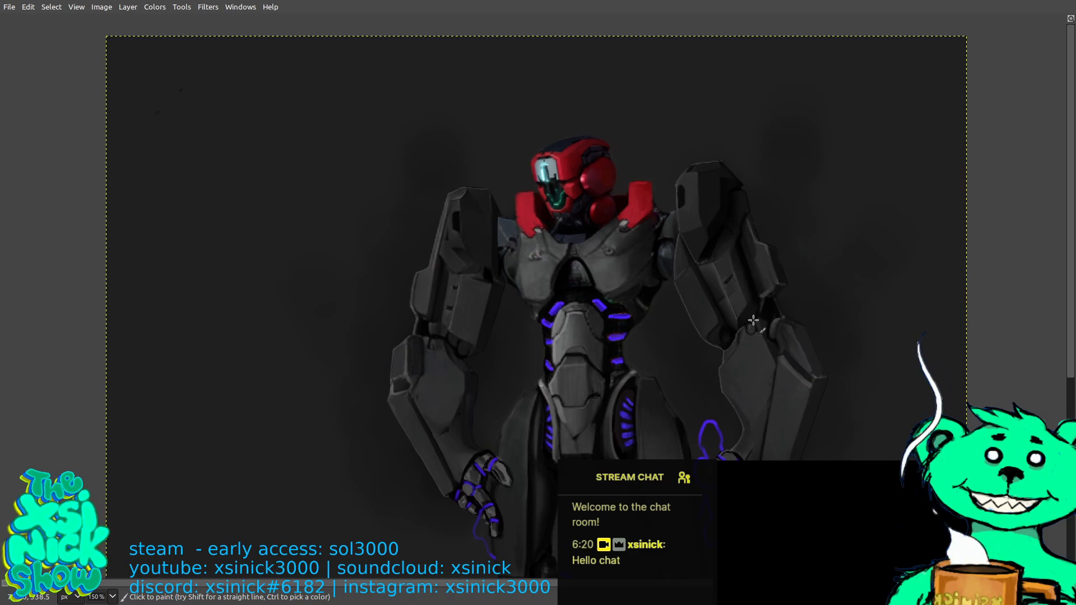
{"action": "left_click_drag", "start_coordinate": [759, 316], "coordinate": [770, 324]}
{"action": "mouse_move", "coordinate": [752, 322]}
{"action": "left_mouse_down"}
{"action": "mouse_move", "coordinate": [739, 228]}
{"action": "mouse_move", "coordinate": [739, 242]}
{"action": "left_mouse_up"}
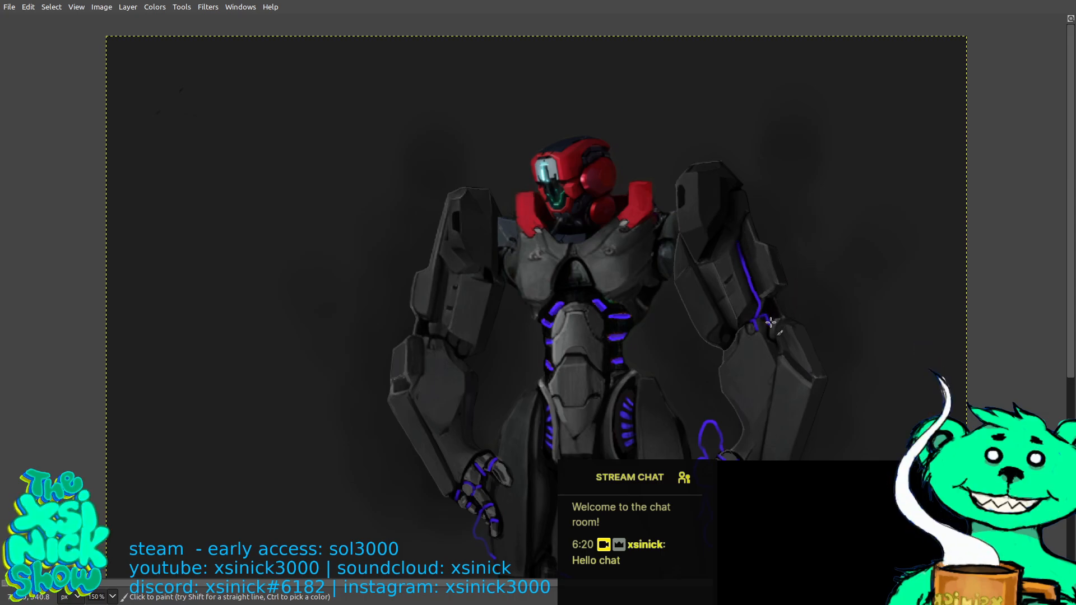
{"action": "mouse_move", "coordinate": [769, 323]}
{"action": "left_mouse_down"}
{"action": "mouse_move", "coordinate": [775, 342]}
{"action": "mouse_move", "coordinate": [722, 350]}
{"action": "left_mouse_up"}
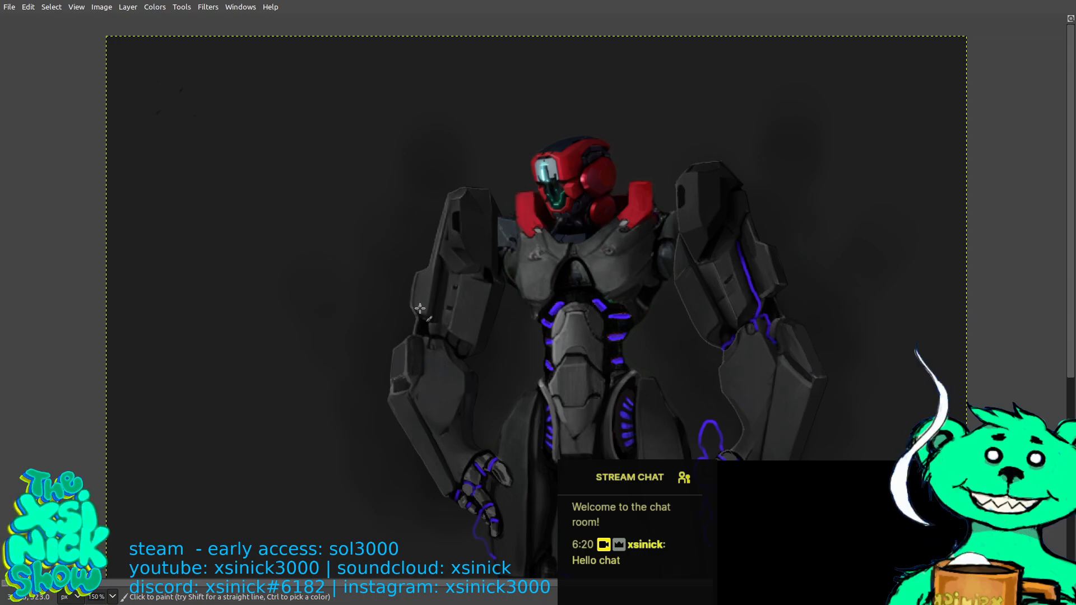
Paint violet-blue lines around the right elbow, small accents in the right upper arm's notches, and fill the right shoulder slot.
{"action": "mouse_move", "coordinate": [446, 331]}
{"action": "left_mouse_down"}
{"action": "mouse_move", "coordinate": [464, 341]}
{"action": "mouse_move", "coordinate": [462, 359]}
{"action": "mouse_move", "coordinate": [433, 303]}
{"action": "mouse_move", "coordinate": [442, 337]}
{"action": "mouse_move", "coordinate": [416, 329]}
{"action": "left_mouse_up"}
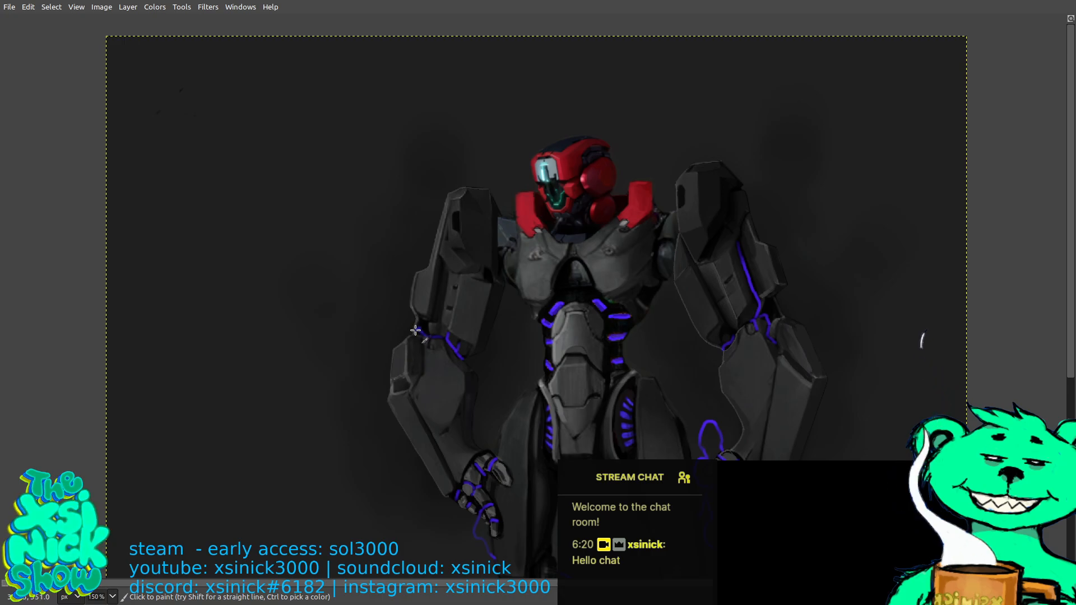
{"action": "left_click", "coordinate": [455, 287]}
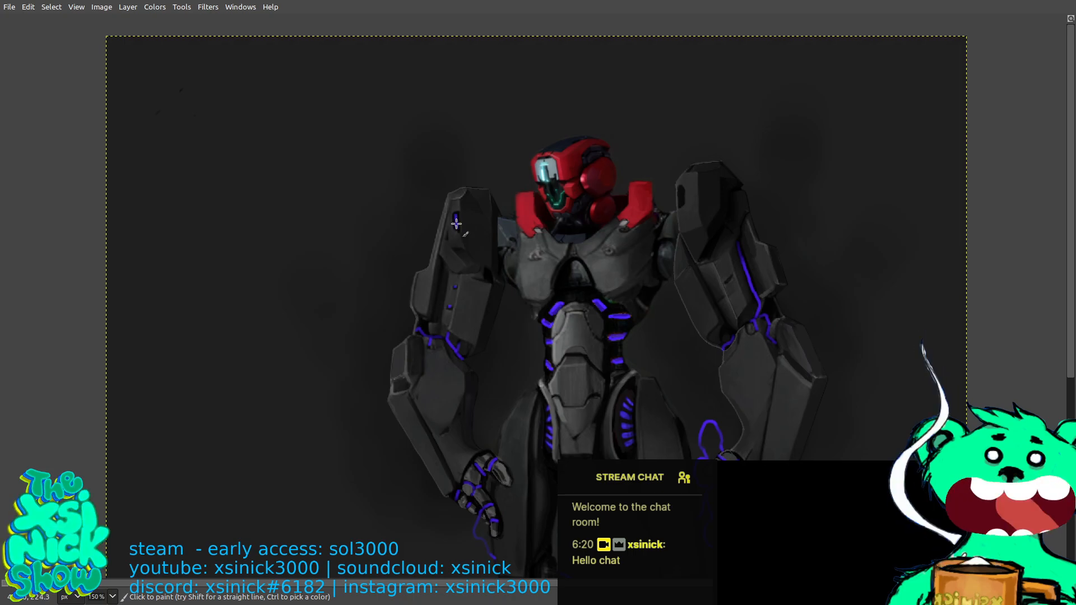
{"action": "left_click_drag", "start_coordinate": [456, 230], "coordinate": [456, 216]}
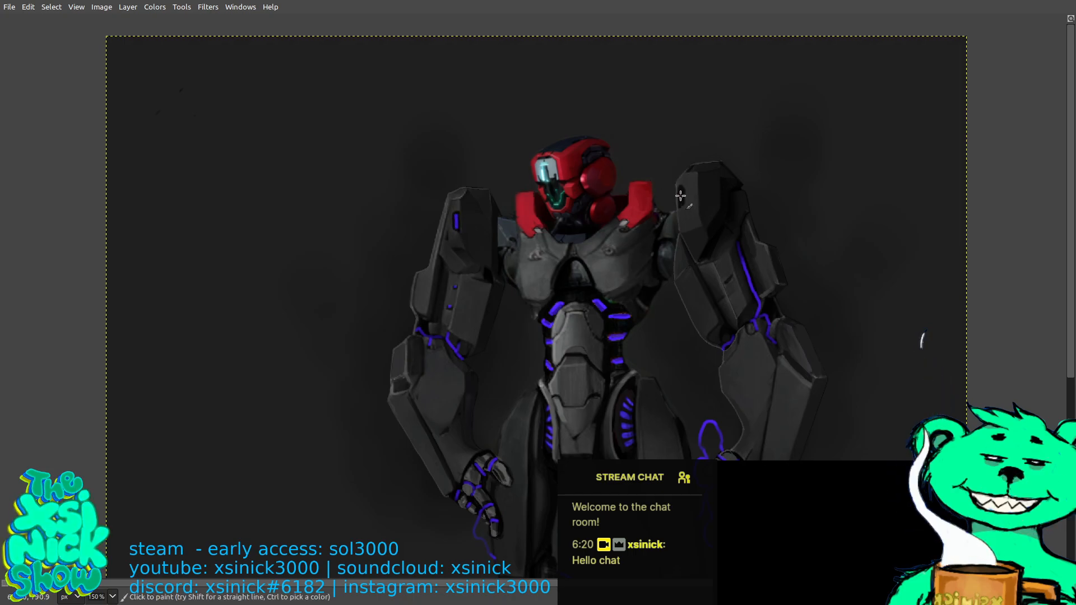
Fill the left shoulder slot with violet-blue and add small accents to the mouth vents and the left upper arm.
{"action": "left_click_drag", "start_coordinate": [682, 190], "coordinate": [680, 202]}
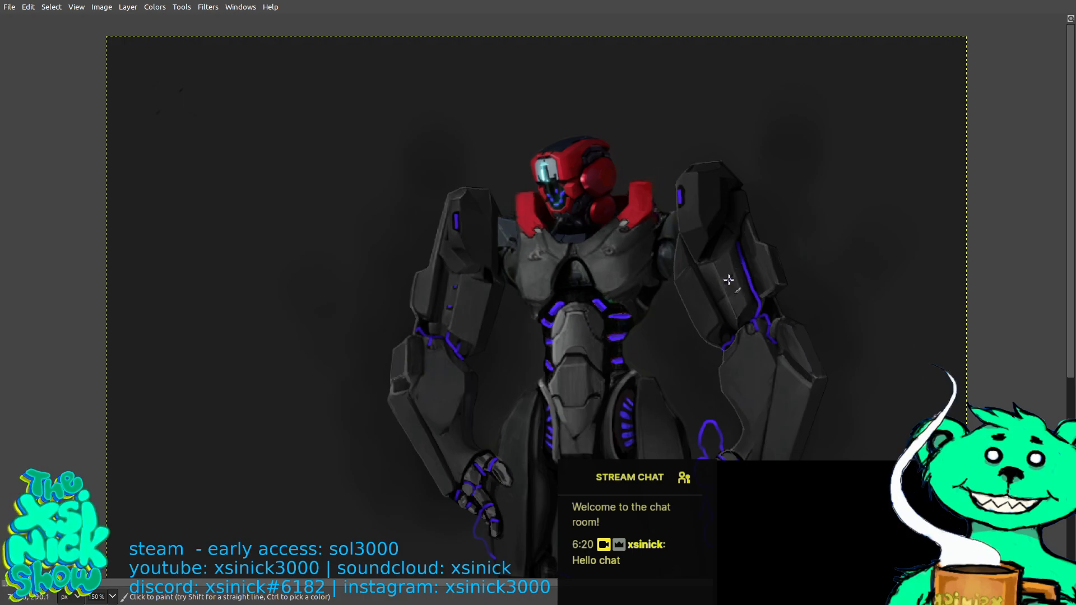
{"action": "scroll", "coordinate": [729, 280], "scroll_direction": "down", "scroll_amount": 5}
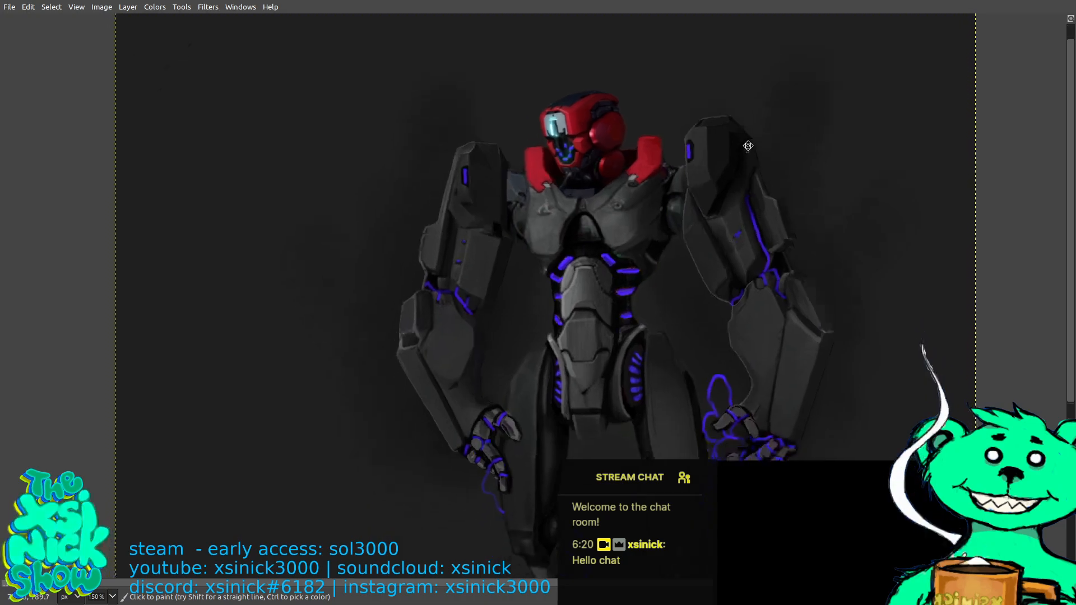
{"action": "scroll", "coordinate": [729, 169], "scroll_direction": "down", "scroll_amount": 4}
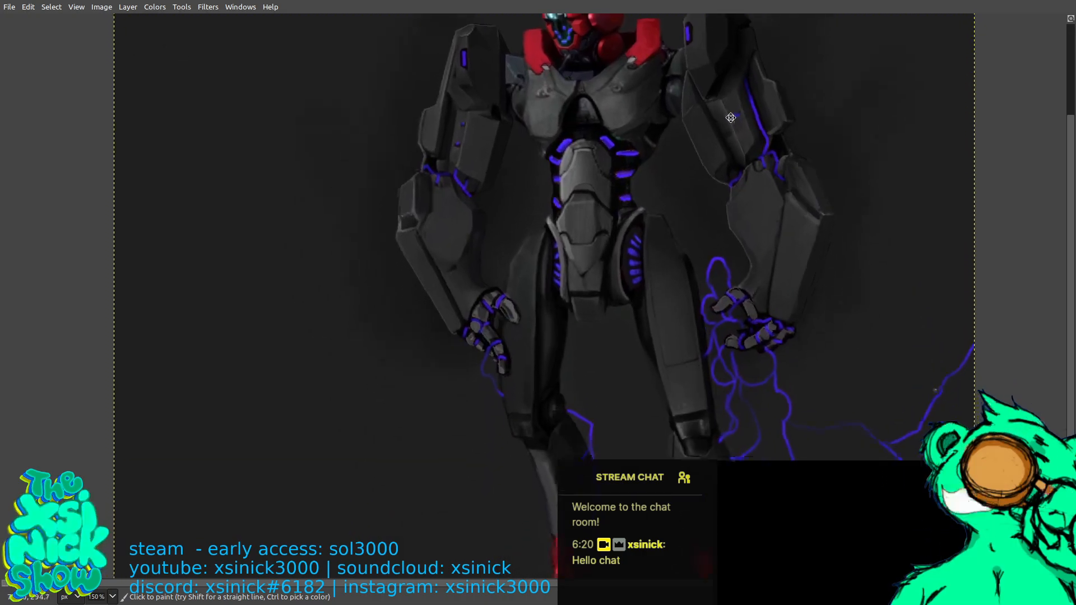
Paint a violet-blue energy bolt from the robot's right hand out to the canvas edge, forking it into several branches.
{"action": "scroll", "coordinate": [744, 163], "scroll_direction": "down", "scroll_amount": 3}
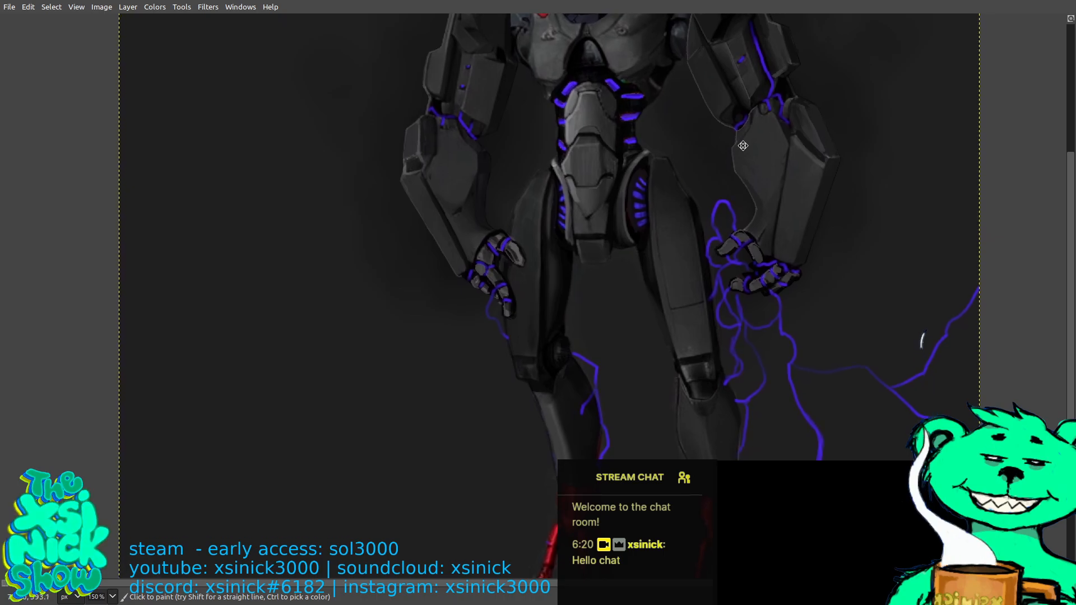
{"action": "scroll", "coordinate": [762, 117], "scroll_direction": "down", "scroll_amount": 2}
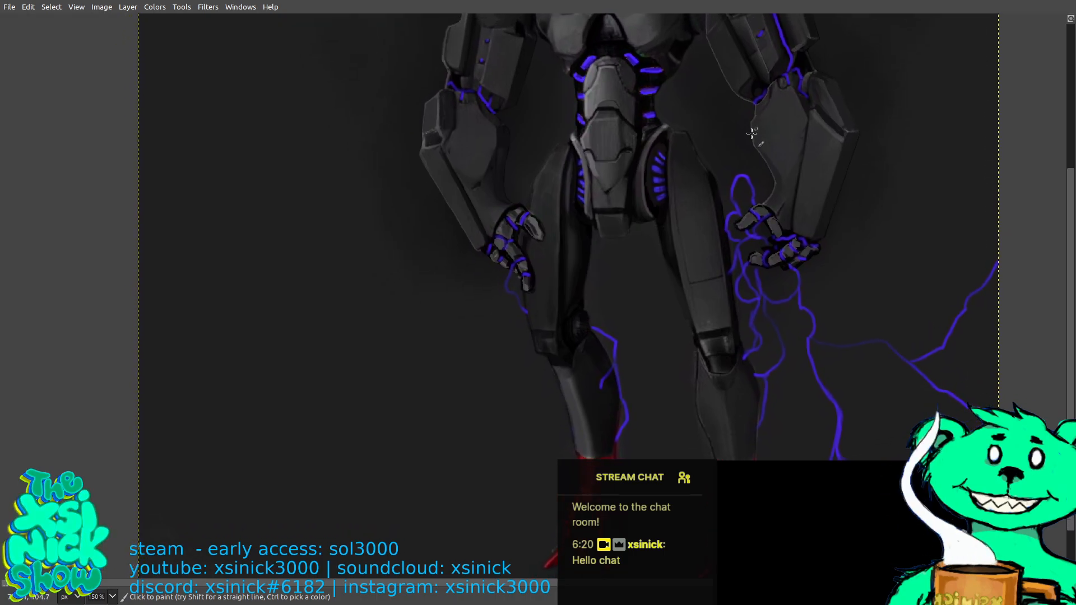
{"action": "scroll", "coordinate": [655, 179], "scroll_direction": "left", "scroll_amount": 2}
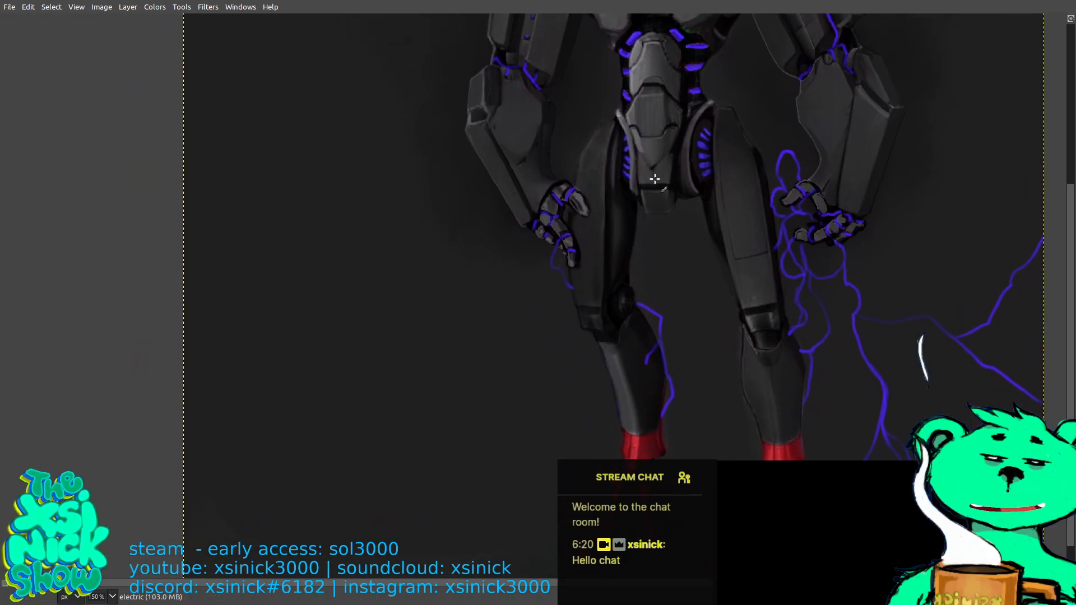
{"action": "scroll", "coordinate": [759, 202], "scroll_direction": "down", "scroll_amount": 1}
{"action": "scroll", "coordinate": [746, 236], "scroll_direction": "left", "scroll_amount": 1}
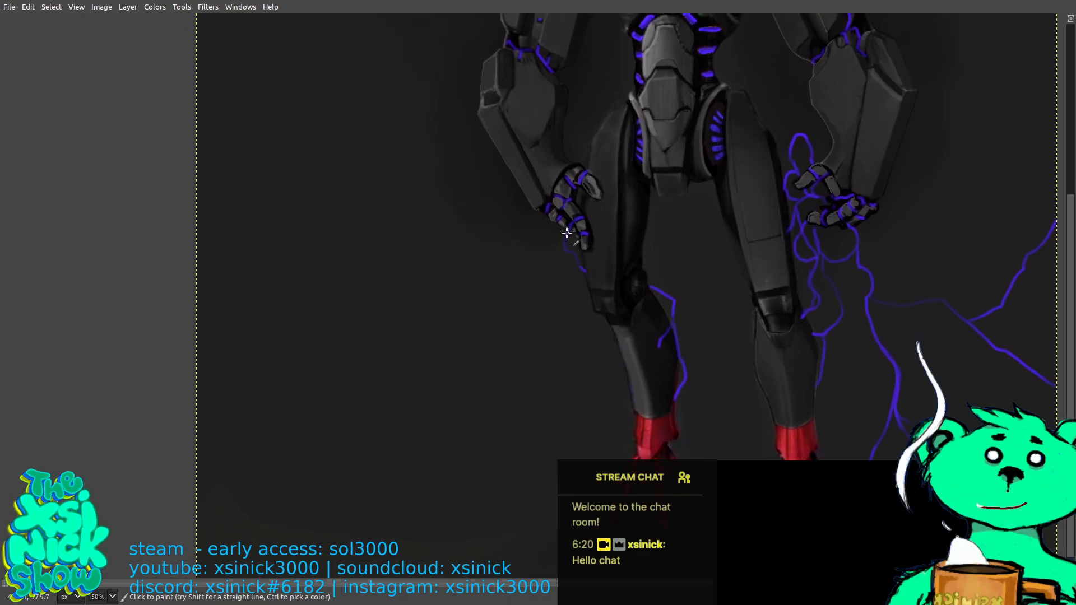
{"action": "mouse_move", "coordinate": [569, 231]}
{"action": "left_mouse_down"}
{"action": "mouse_move", "coordinate": [220, 279]}
{"action": "mouse_move", "coordinate": [176, 307]}
{"action": "mouse_move", "coordinate": [256, 198]}
{"action": "mouse_move", "coordinate": [200, 179]}
{"action": "left_mouse_up"}
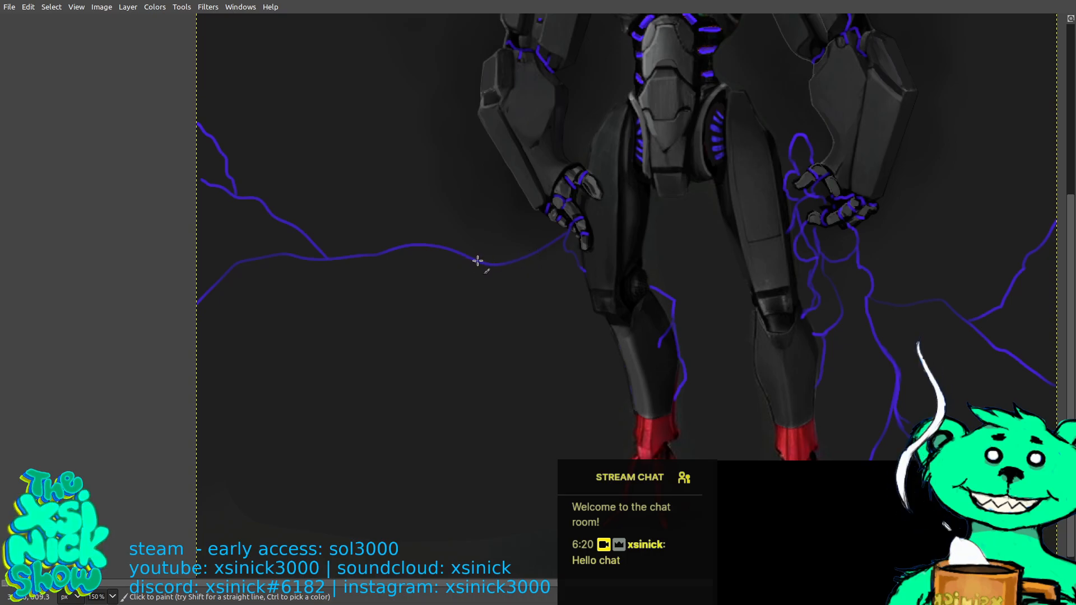
Add a curved branch from the right hand's bolt down to the ground and a second strand twisting along it to the canvas edge.
{"action": "mouse_move", "coordinate": [473, 264]}
{"action": "left_mouse_down"}
{"action": "mouse_move", "coordinate": [389, 449]}
{"action": "mouse_move", "coordinate": [393, 555]}
{"action": "left_mouse_up"}
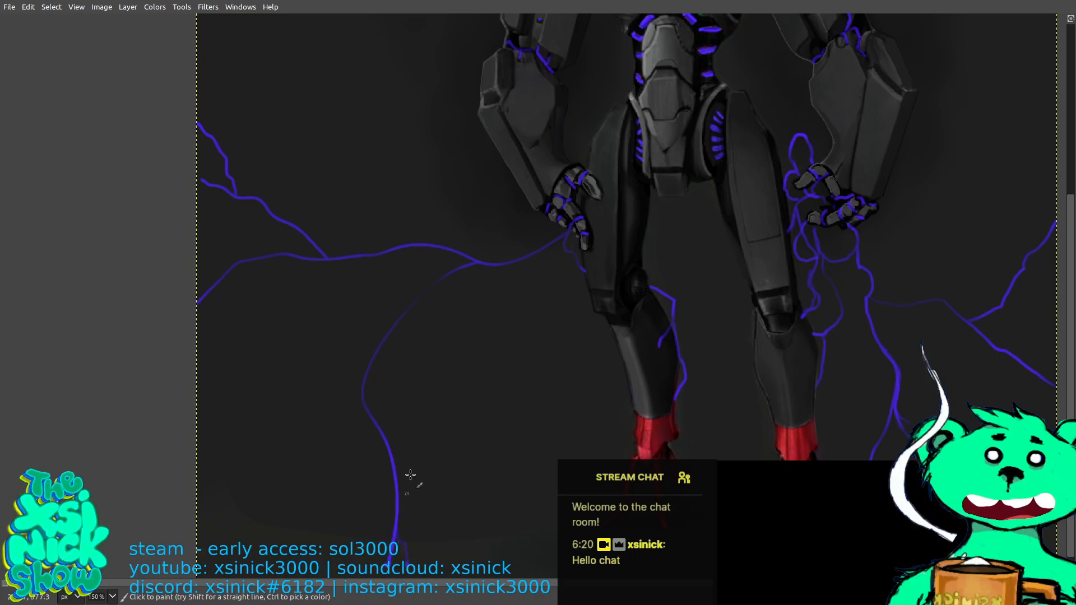
{"action": "mouse_move", "coordinate": [567, 231]}
{"action": "left_mouse_down"}
{"action": "mouse_move", "coordinate": [532, 232]}
{"action": "mouse_move", "coordinate": [487, 266]}
{"action": "mouse_move", "coordinate": [462, 270]}
{"action": "mouse_move", "coordinate": [433, 241]}
{"action": "mouse_move", "coordinate": [376, 262]}
{"action": "left_mouse_up"}
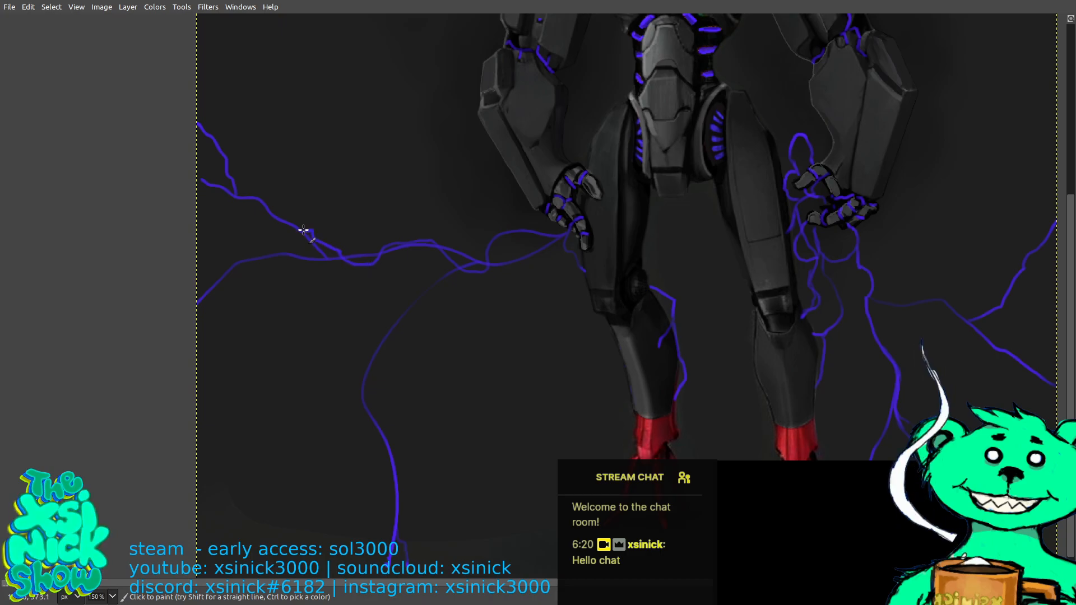
{"action": "mouse_move", "coordinate": [303, 230]}
{"action": "left_mouse_down"}
{"action": "mouse_move", "coordinate": [279, 217]}
{"action": "mouse_move", "coordinate": [200, 223]}
{"action": "left_mouse_up"}
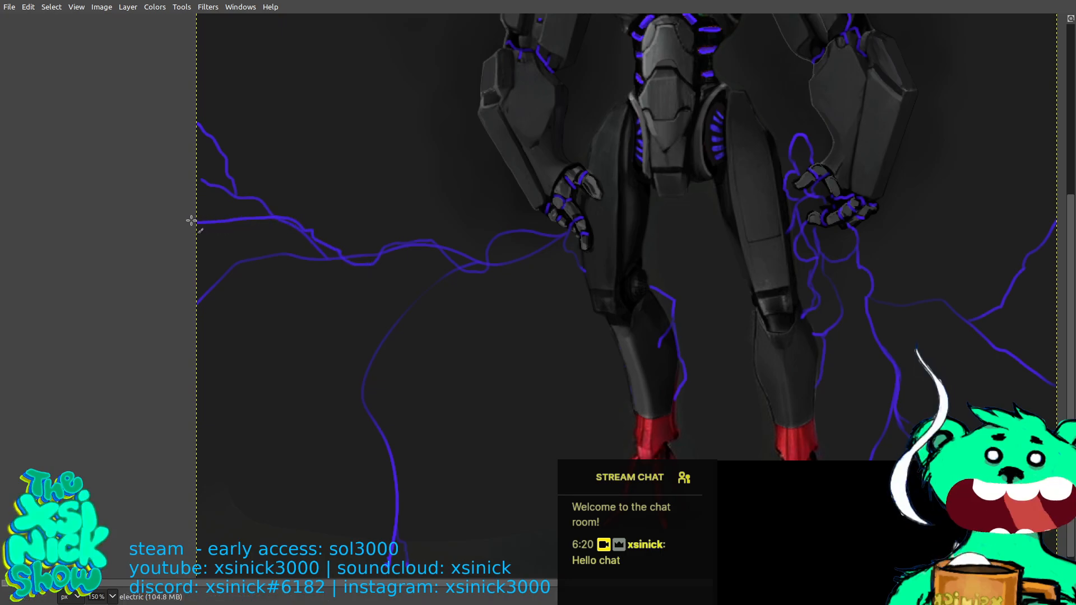
Extend the right elbow's violet-blue line into a short bolt along the inner side of the right forearm.
{"action": "scroll", "coordinate": [599, 352], "scroll_direction": "up", "scroll_amount": 5}
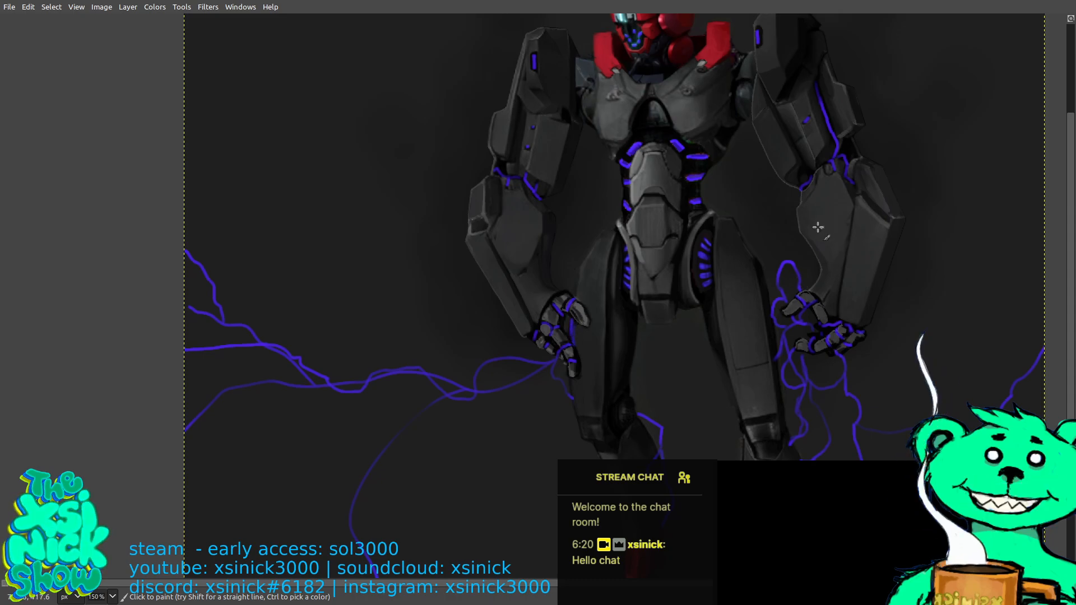
{"action": "left_click_drag", "start_coordinate": [800, 226], "coordinate": [534, 162]}
{"action": "left_click_drag", "start_coordinate": [536, 103], "coordinate": [570, 172]}
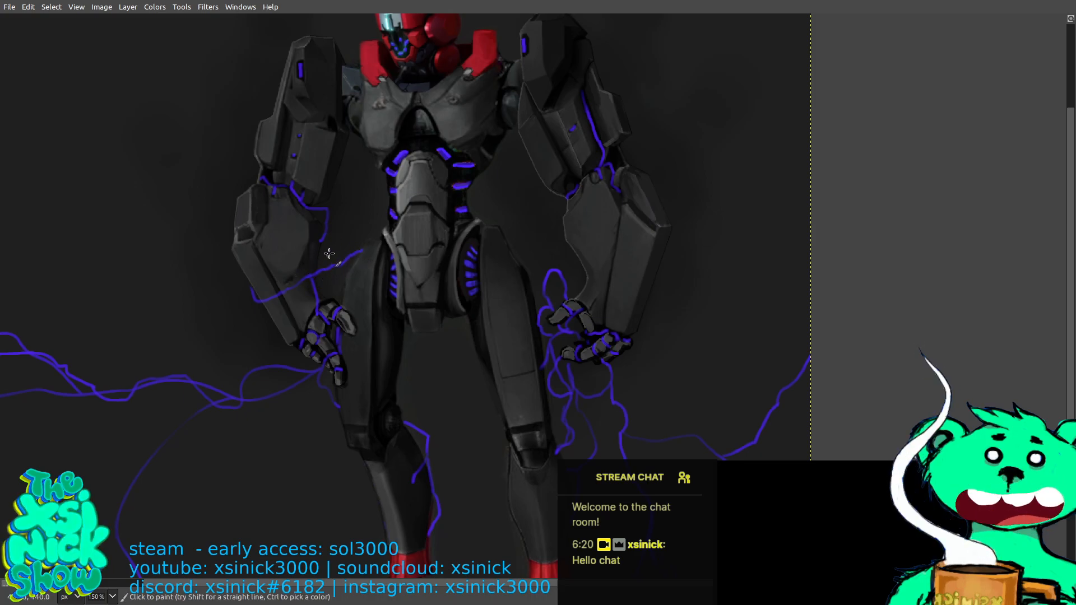
{"action": "key", "text": "ctrl+z"}
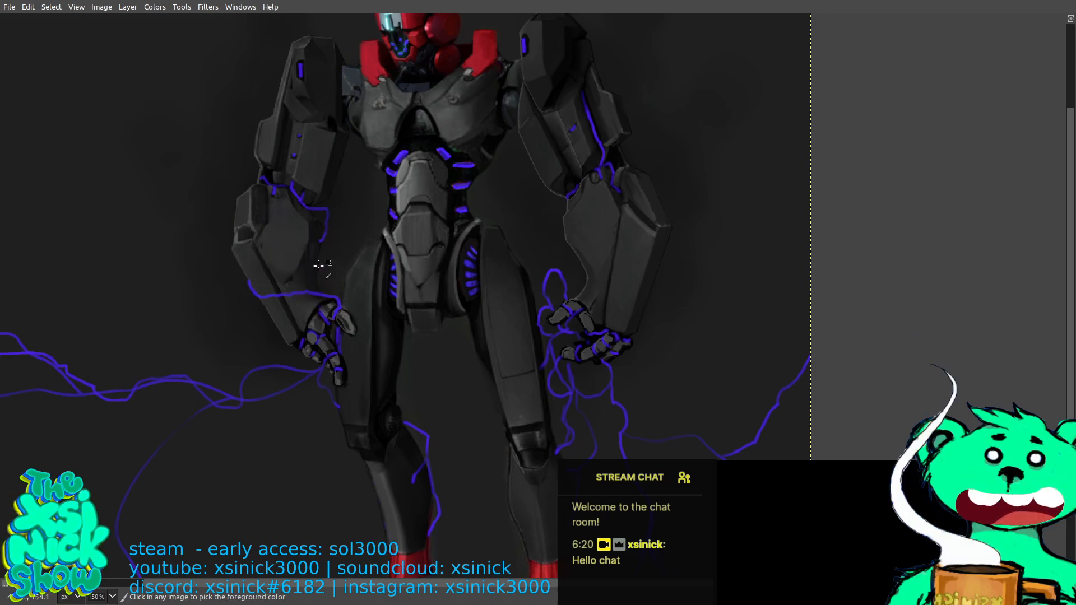
{"action": "key", "text": "ctrl+z"}
{"action": "mouse_move", "coordinate": [248, 277]}
{"action": "left_mouse_down"}
{"action": "mouse_move", "coordinate": [293, 288]}
{"action": "mouse_move", "coordinate": [308, 279]}
{"action": "left_mouse_up"}
{"action": "key", "text": "ctrl+z"}
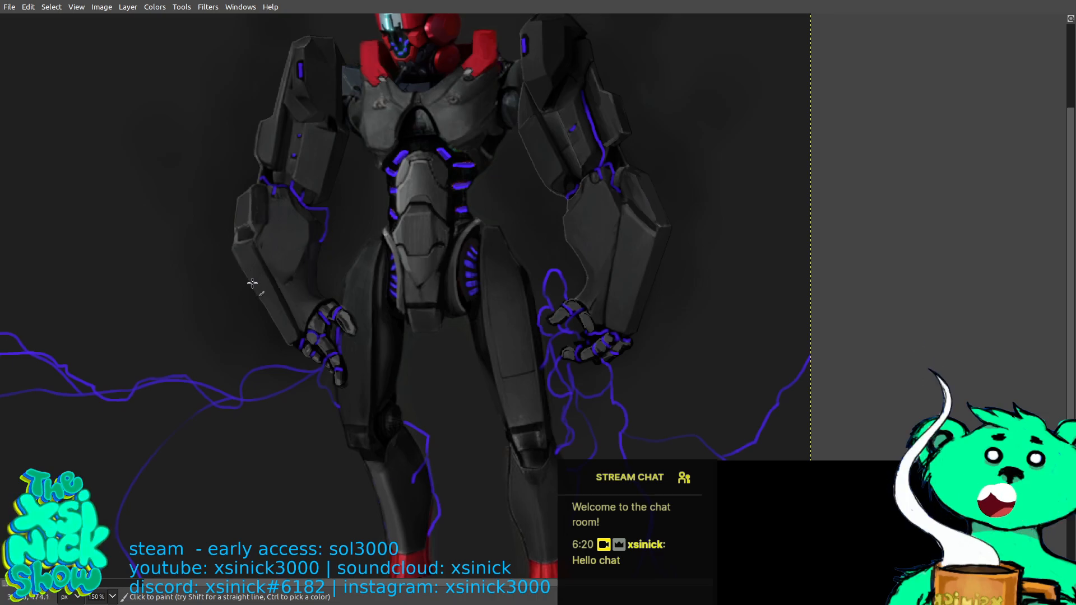
Paint a violet-blue bolt from the outer edge of the right forearm across to the right hand.
{"action": "left_click_drag", "start_coordinate": [252, 286], "coordinate": [311, 324]}
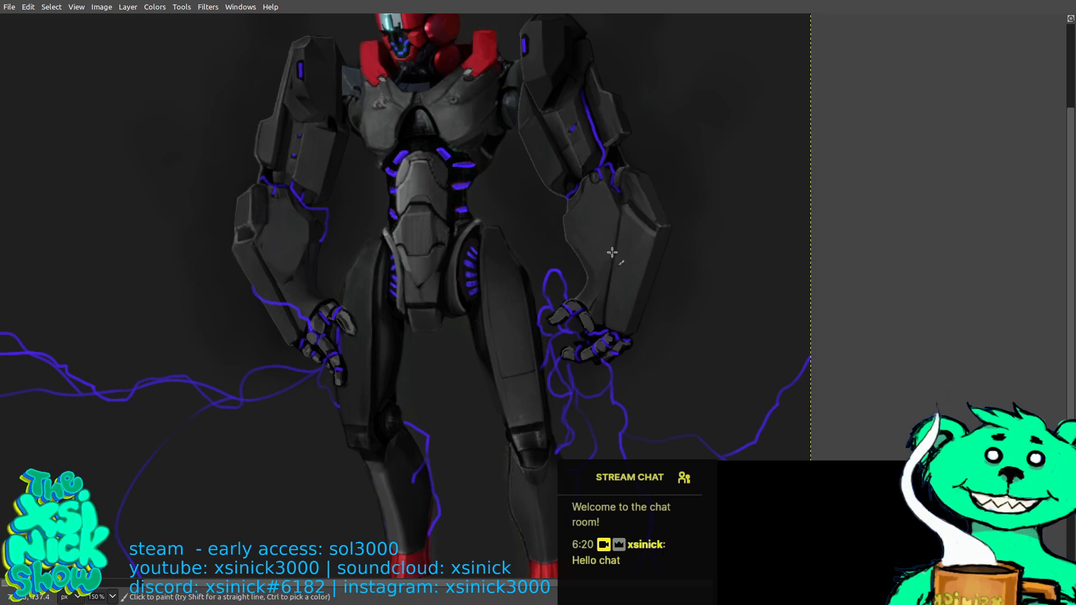
{"action": "left_click_drag", "start_coordinate": [616, 100], "coordinate": [595, 168]}
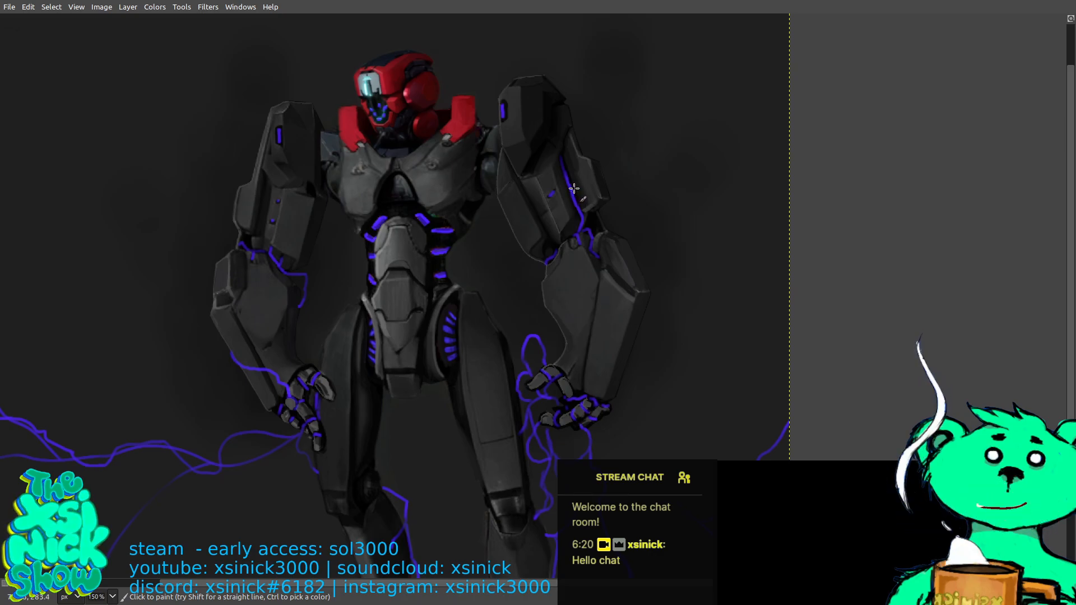
Change the foreground color to violet 7e2df4 and trace over the energy loop above the left hand.
{"action": "key", "text": "Tab"}
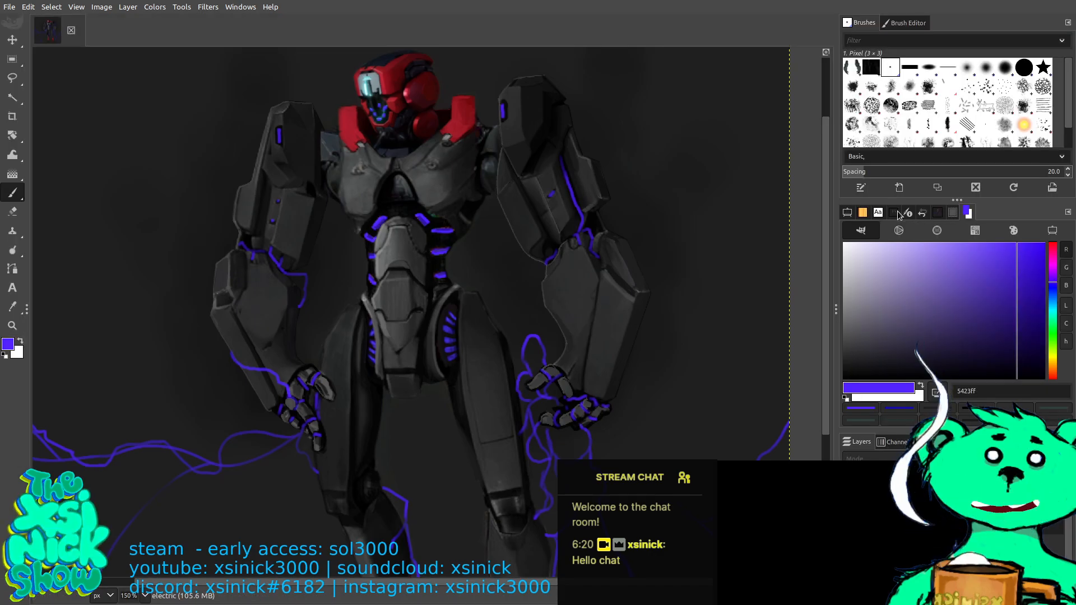
{"action": "left_click", "coordinate": [1054, 276]}
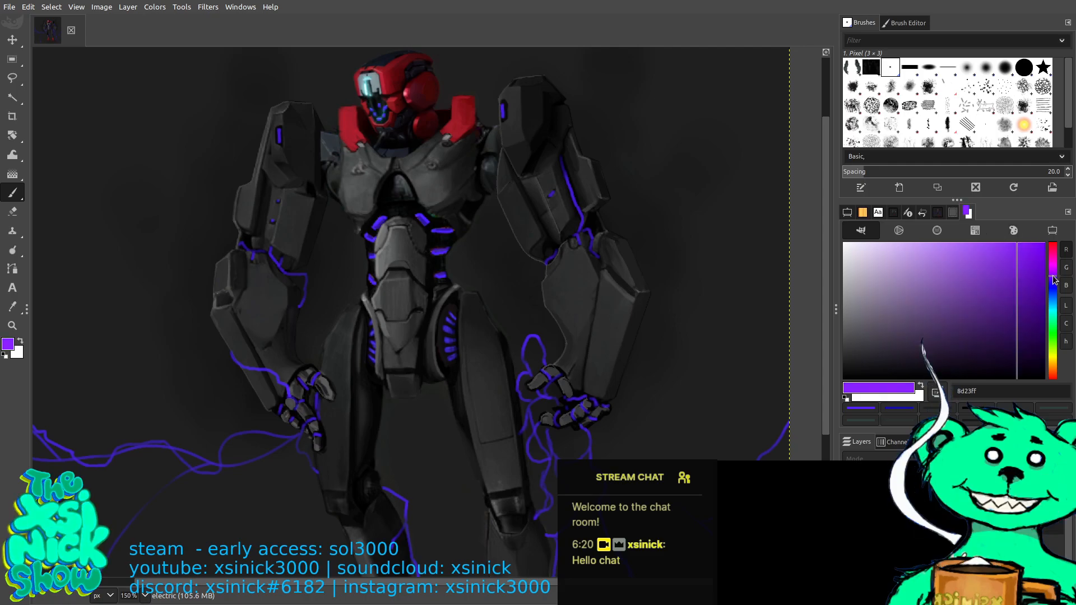
{"action": "left_click_drag", "start_coordinate": [1054, 278], "coordinate": [1054, 282]}
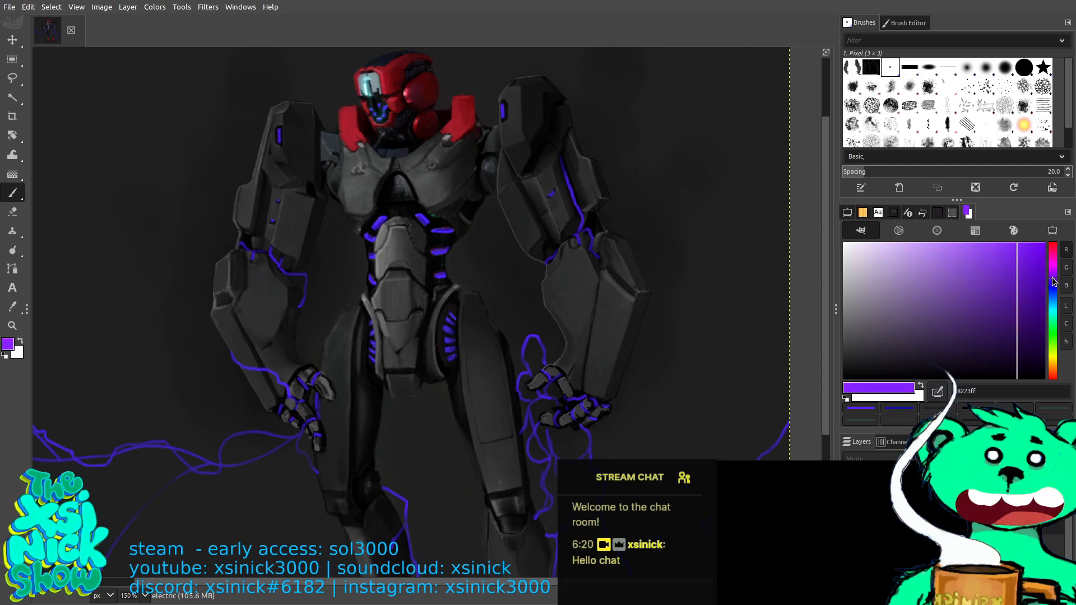
{"action": "left_click", "coordinate": [1008, 248]}
{"action": "key", "text": "Tab"}
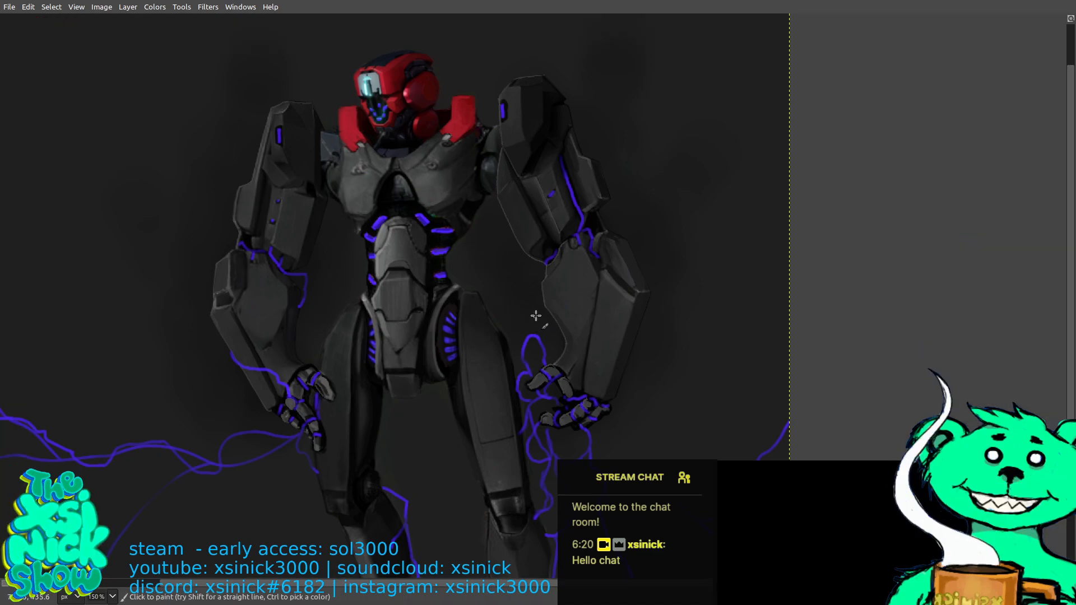
{"action": "left_click_drag", "start_coordinate": [531, 334], "coordinate": [545, 362]}
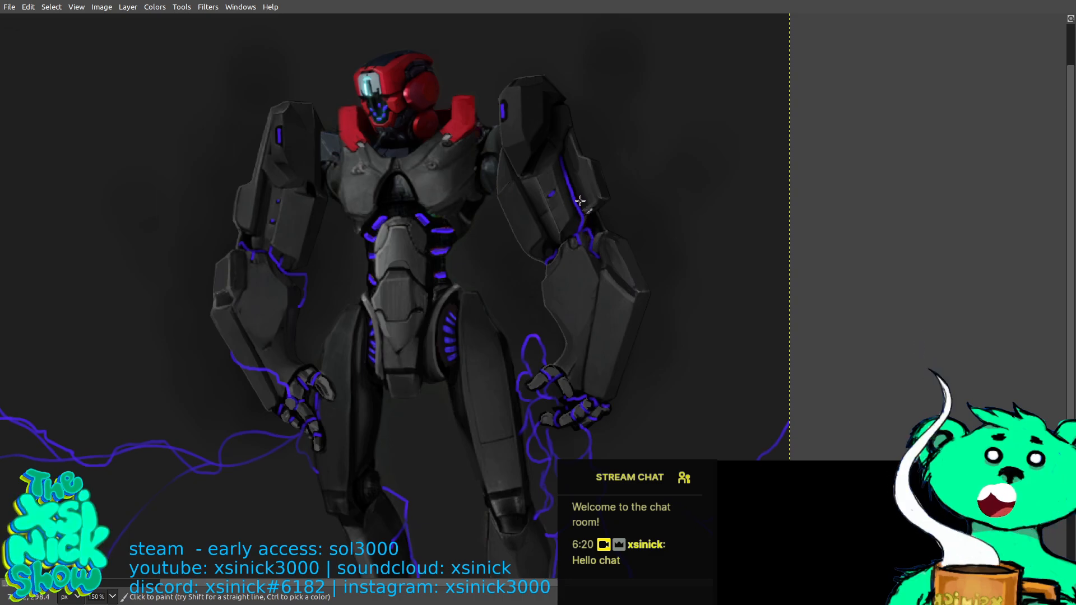
Display the paintbrush options and Brush Editor, and trace violet highlights over the left arm, hand and bolt lines at brush size 2.
{"action": "key", "text": "Tab"}
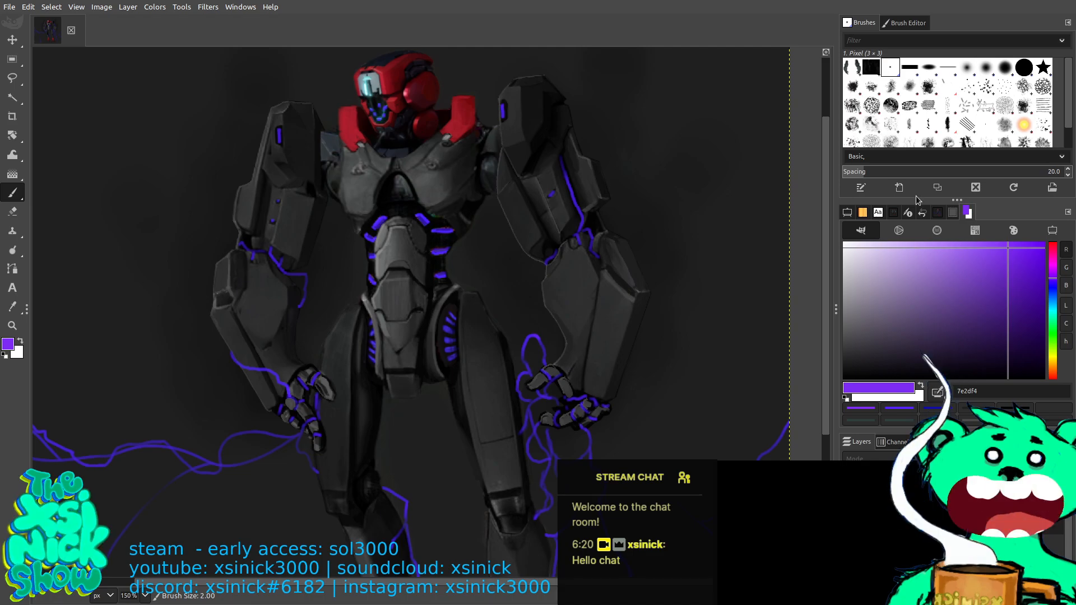
{"action": "left_click", "coordinate": [847, 213]}
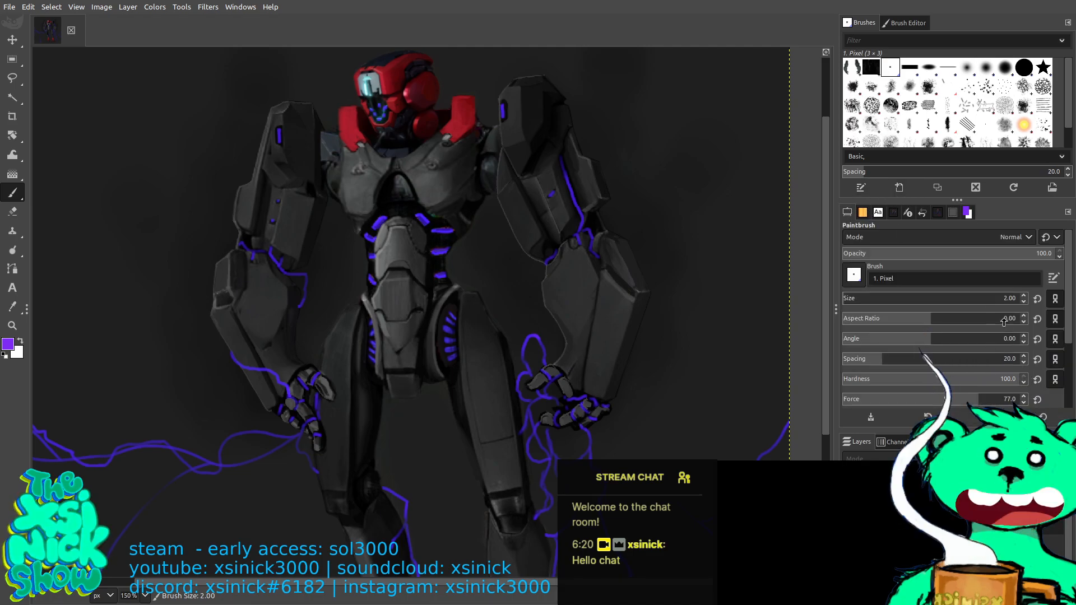
{"action": "left_click", "coordinate": [905, 23]}
{"action": "left_click_drag", "start_coordinate": [526, 269], "coordinate": [562, 324]}
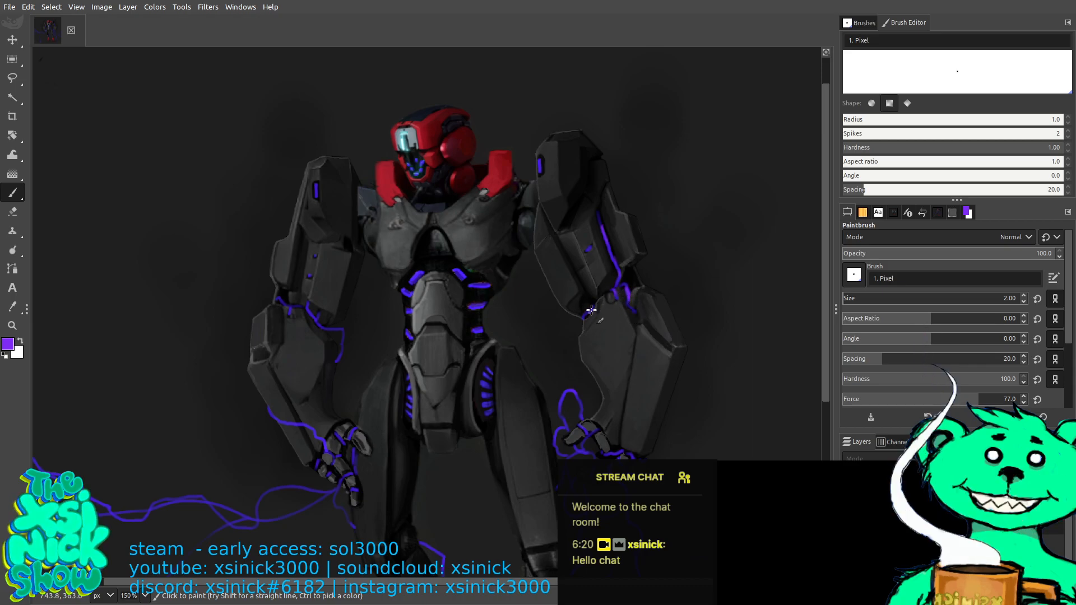
{"action": "scroll", "coordinate": [397, 335], "scroll_direction": "left", "scroll_amount": 3}
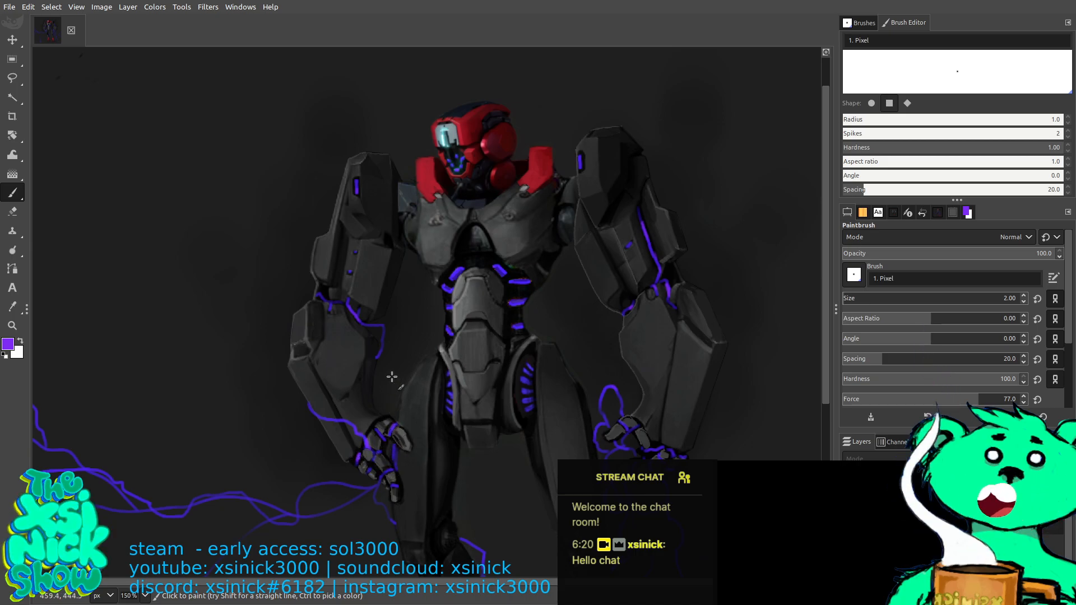
{"action": "left_click_drag", "start_coordinate": [608, 353], "coordinate": [596, 344]}
{"action": "scroll", "coordinate": [596, 344], "scroll_direction": "down", "scroll_amount": 5}
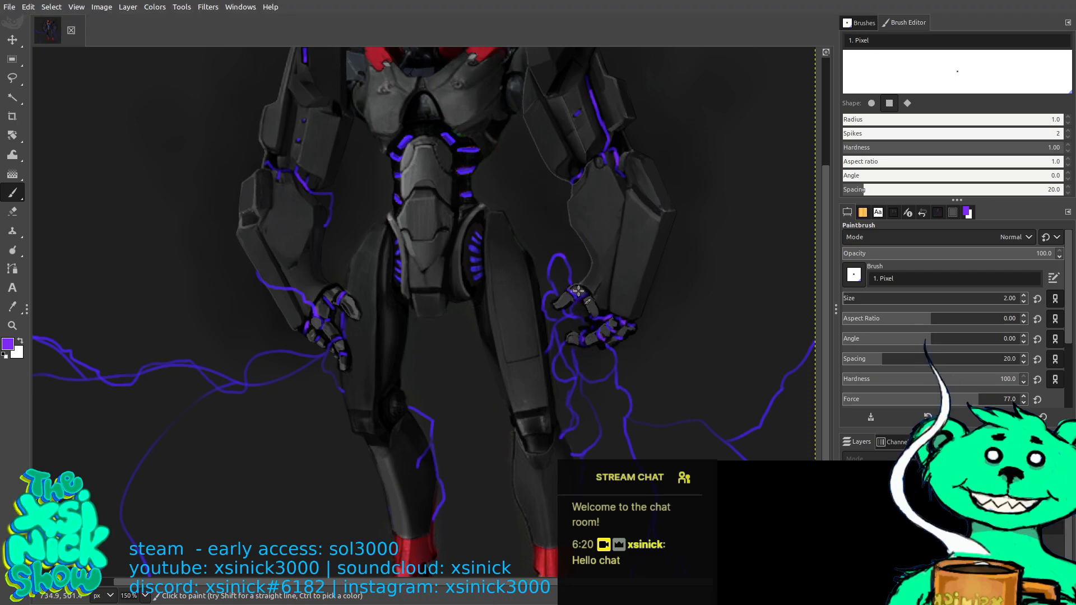
{"action": "scroll", "coordinate": [638, 285], "scroll_direction": "down", "scroll_amount": 3}
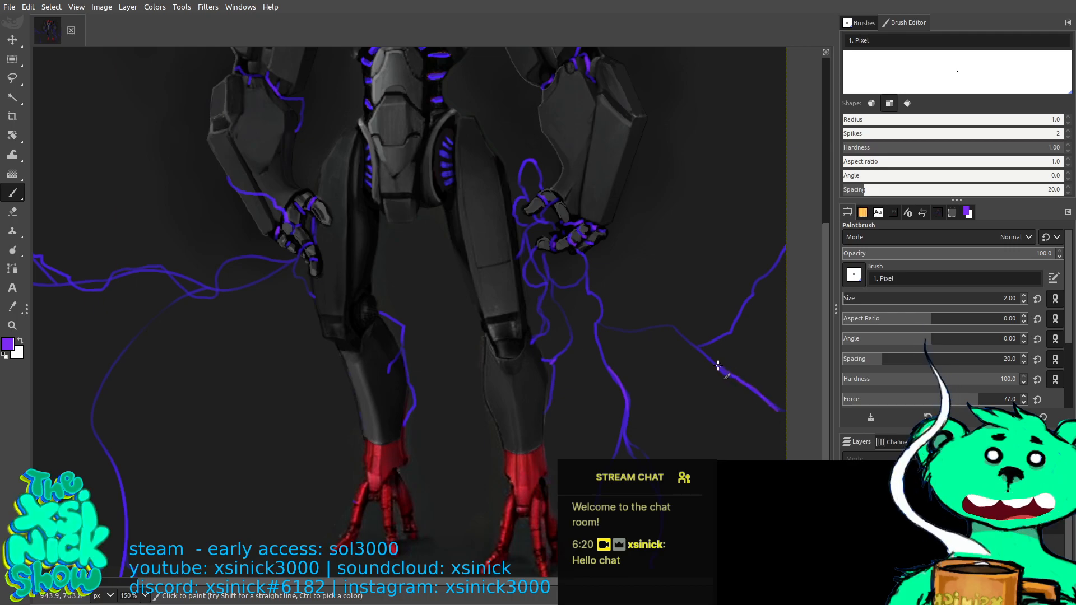
Trace a violet highlight along the curved ground branch and up the strand to the robot's right hand.
{"action": "scroll", "coordinate": [590, 272], "scroll_direction": "left", "scroll_amount": 5}
{"action": "scroll", "coordinate": [298, 319], "scroll_direction": "down", "scroll_amount": 3}
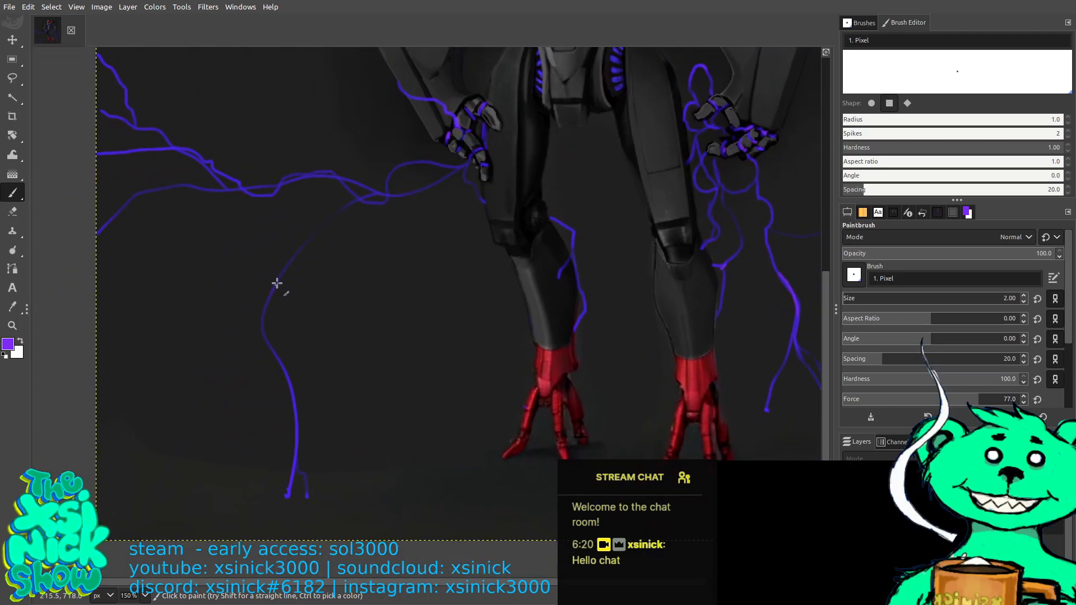
{"action": "left_click_drag", "start_coordinate": [277, 284], "coordinate": [323, 226]}
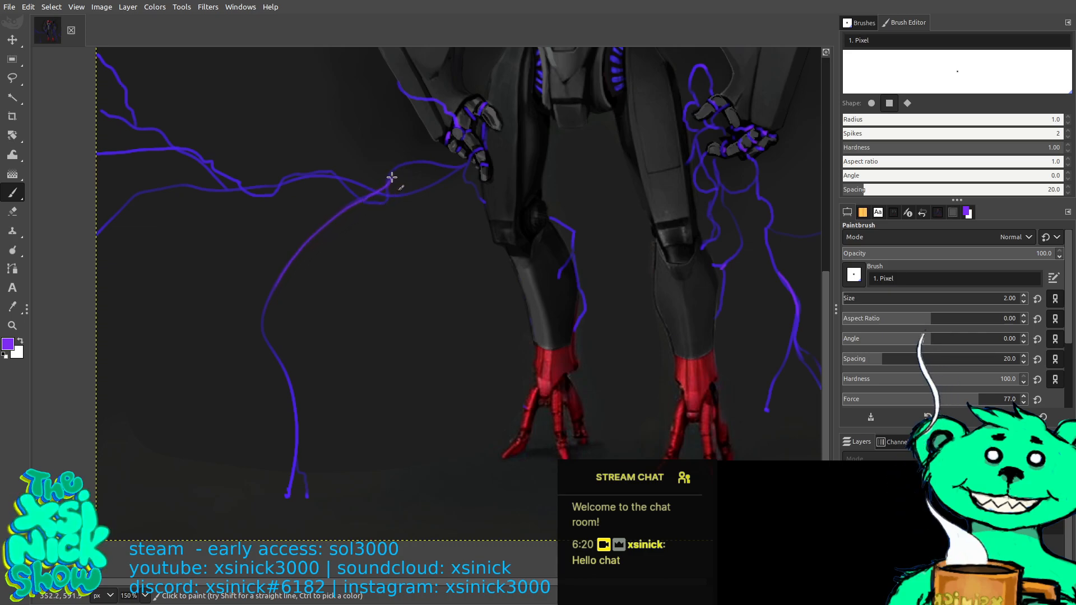
{"action": "mouse_move", "coordinate": [392, 177]}
{"action": "left_mouse_down"}
{"action": "mouse_move", "coordinate": [421, 155]}
{"action": "mouse_move", "coordinate": [451, 166]}
{"action": "mouse_move", "coordinate": [474, 153]}
{"action": "left_mouse_up"}
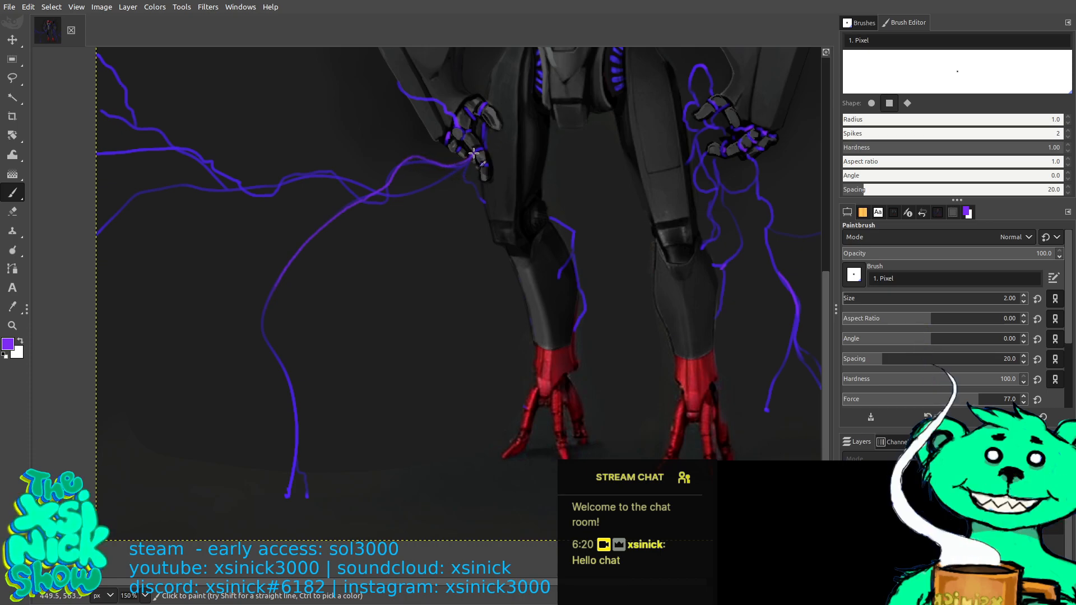
Trace violet highlights over the outer forks of the right hand's bolt near the canvas edge.
{"action": "scroll", "coordinate": [477, 125], "scroll_direction": "up", "scroll_amount": 1}
{"action": "scroll", "coordinate": [477, 125], "scroll_direction": "left", "scroll_amount": 1}
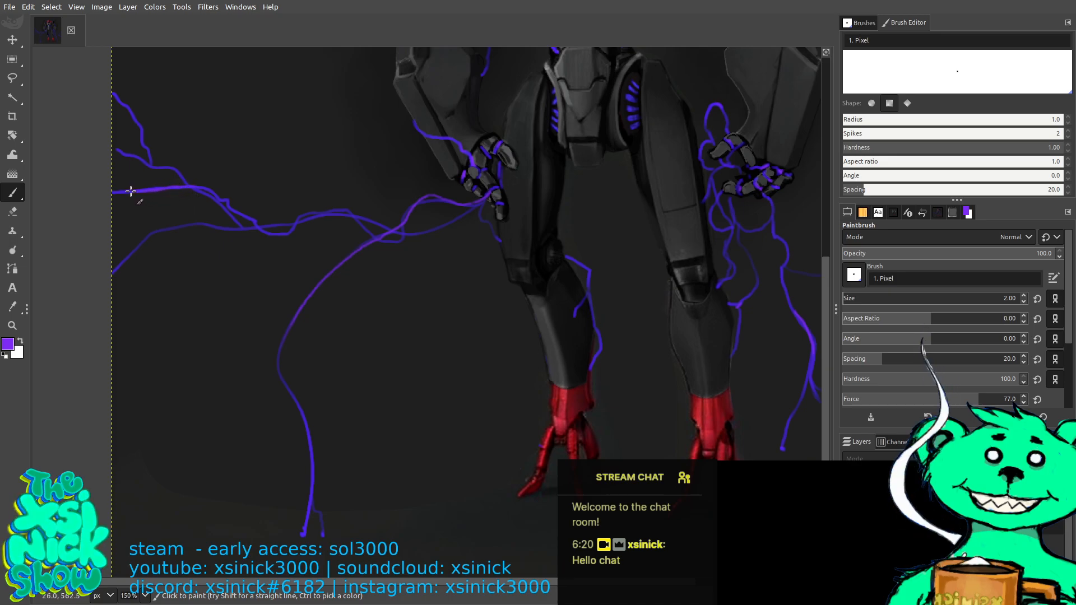
{"action": "left_click_drag", "start_coordinate": [207, 195], "coordinate": [245, 227]}
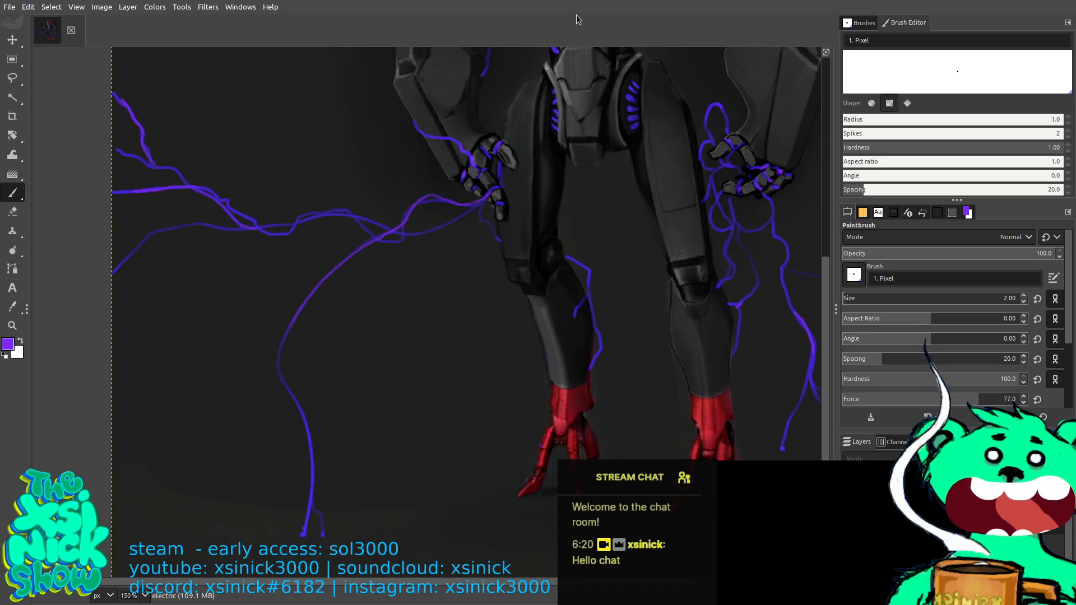
Set the paintbrush size to 3 and reset the foreground and background colors to the dark and white pair.
{"action": "scroll", "coordinate": [588, 256], "scroll_direction": "up", "scroll_amount": 5}
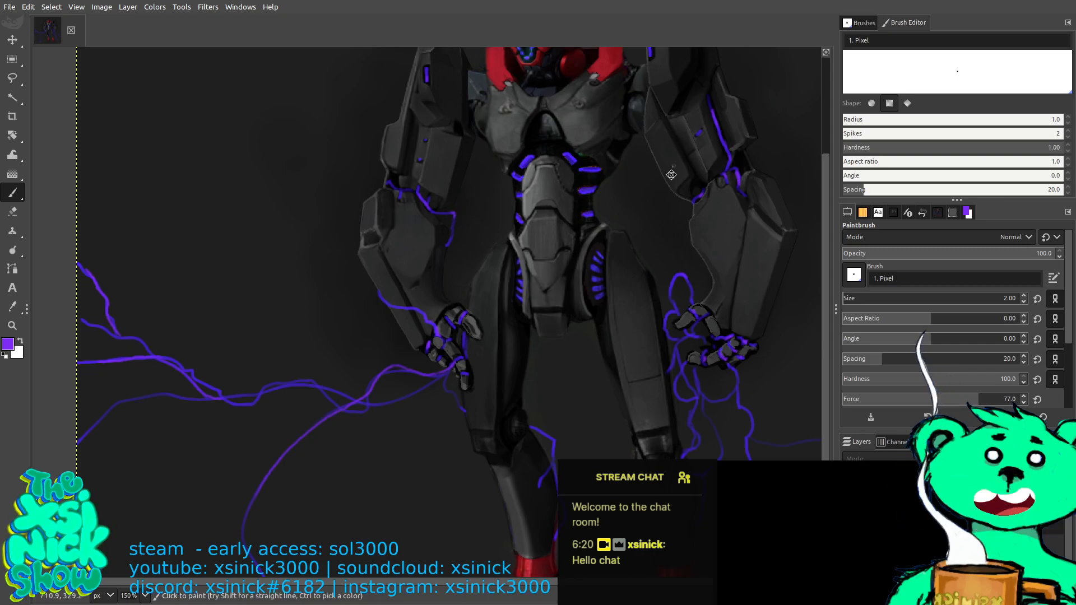
{"action": "scroll", "coordinate": [463, 195], "scroll_direction": "up", "scroll_amount": 3}
{"action": "scroll", "coordinate": [463, 195], "scroll_direction": "right", "scroll_amount": 1}
{"action": "key", "text": "bracketright"}
{"action": "key", "text": "d"}
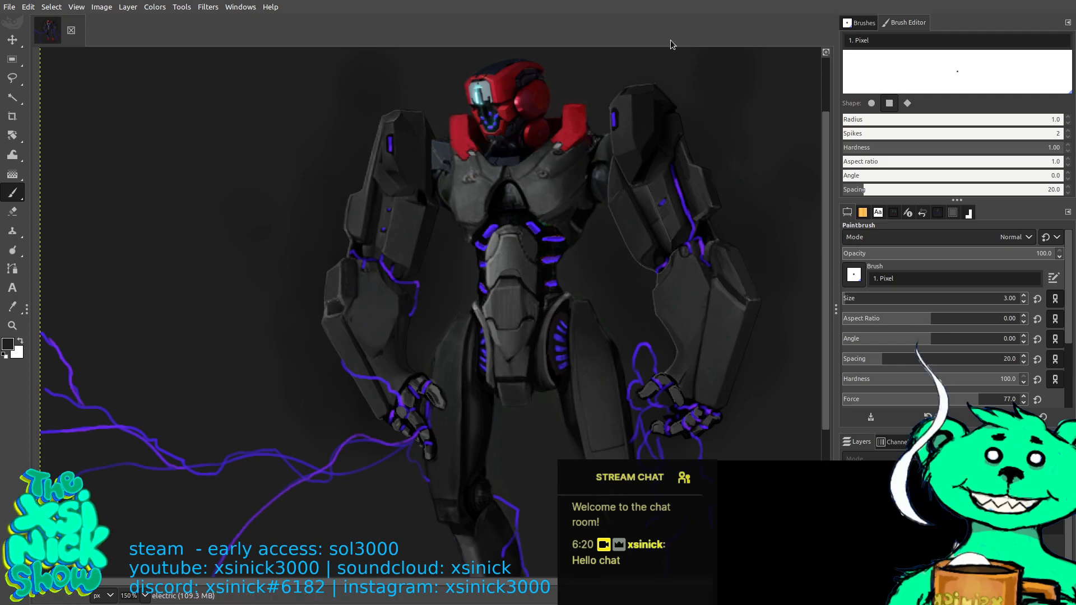
{"action": "left_click_drag", "start_coordinate": [671, 39], "coordinate": [0, 1]}
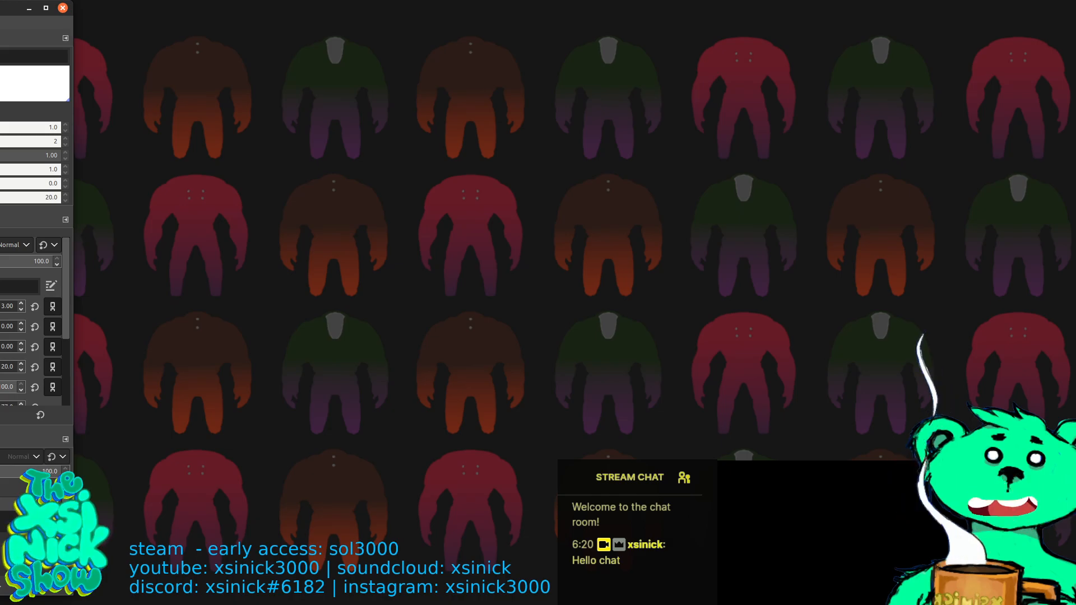
{"action": "left_click_drag", "start_coordinate": [0, 2], "coordinate": [0, 1]}
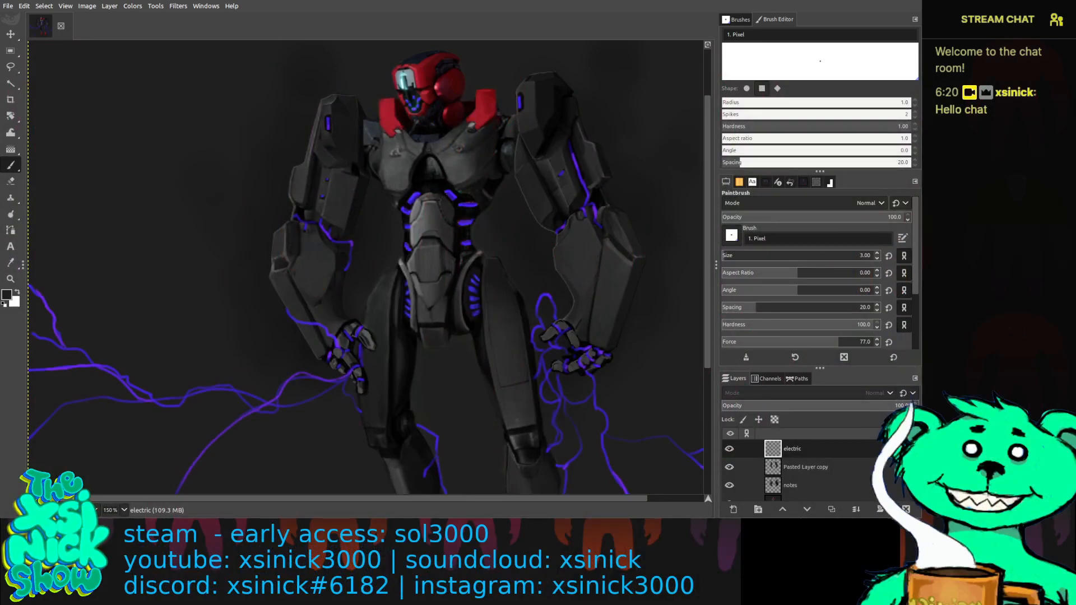
Duplicate the electric layer and set the copy's blend mode to Addition.
{"action": "scroll", "coordinate": [263, 239], "scroll_direction": "down", "scroll_amount": 2}
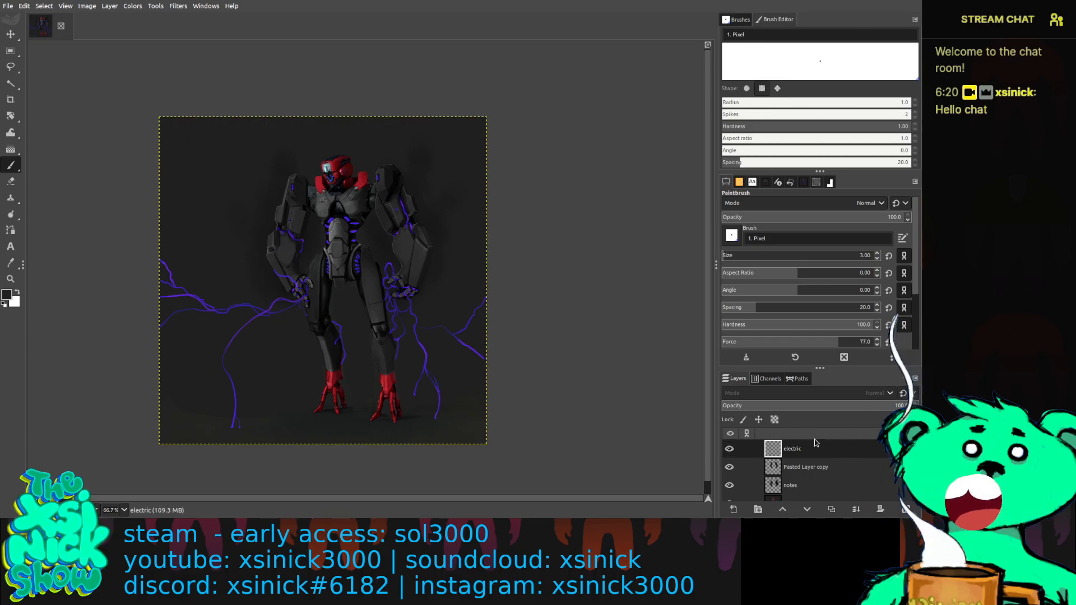
{"action": "left_click", "coordinate": [831, 510]}
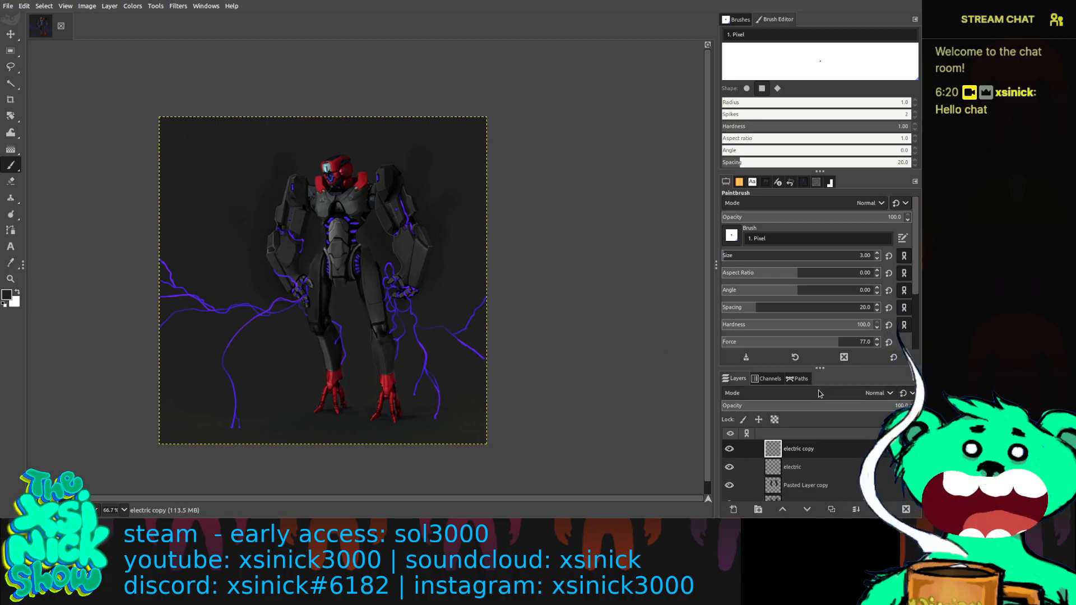
{"action": "left_click", "coordinate": [838, 394]}
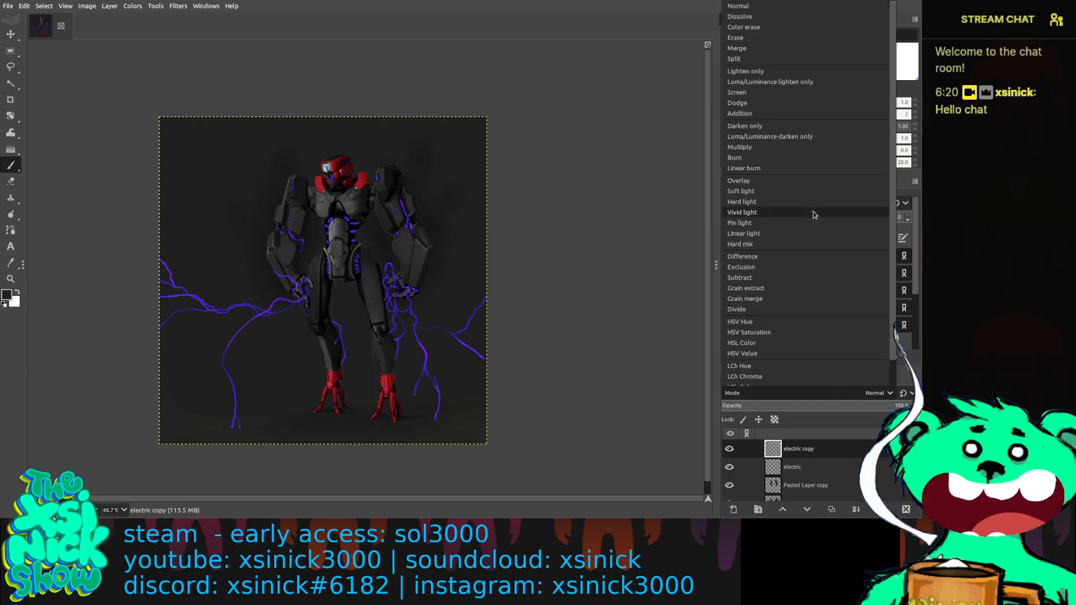
{"action": "left_click", "coordinate": [814, 114]}
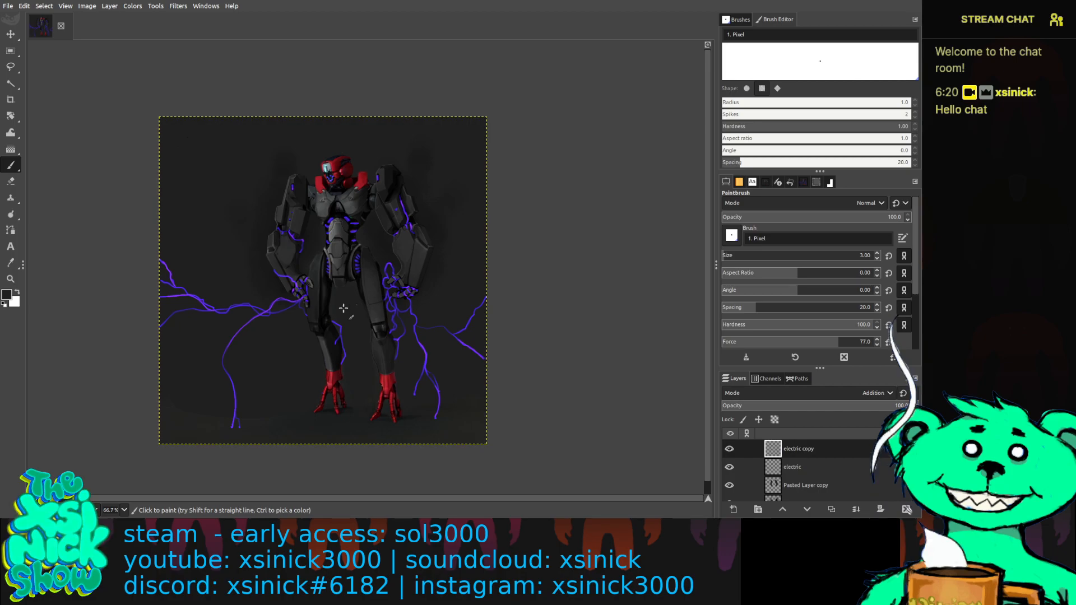
Switch to the Eraser with the 2. Hardness 075 brush at size 51 and erase on the electric copy layer at the robot's left hand.
{"action": "left_click", "coordinate": [10, 181]}
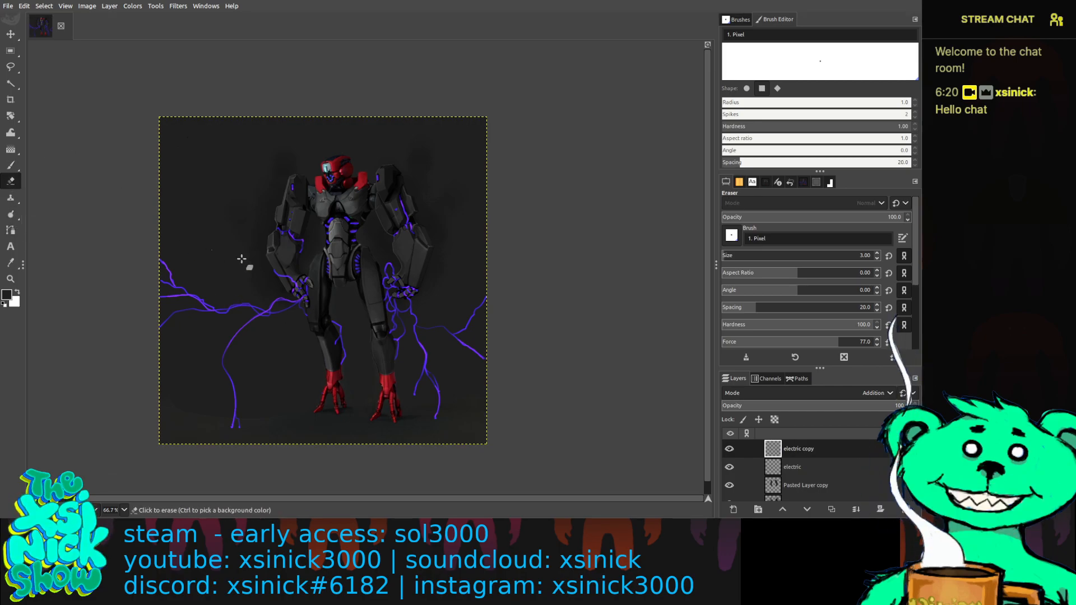
{"action": "left_click", "coordinate": [741, 20]}
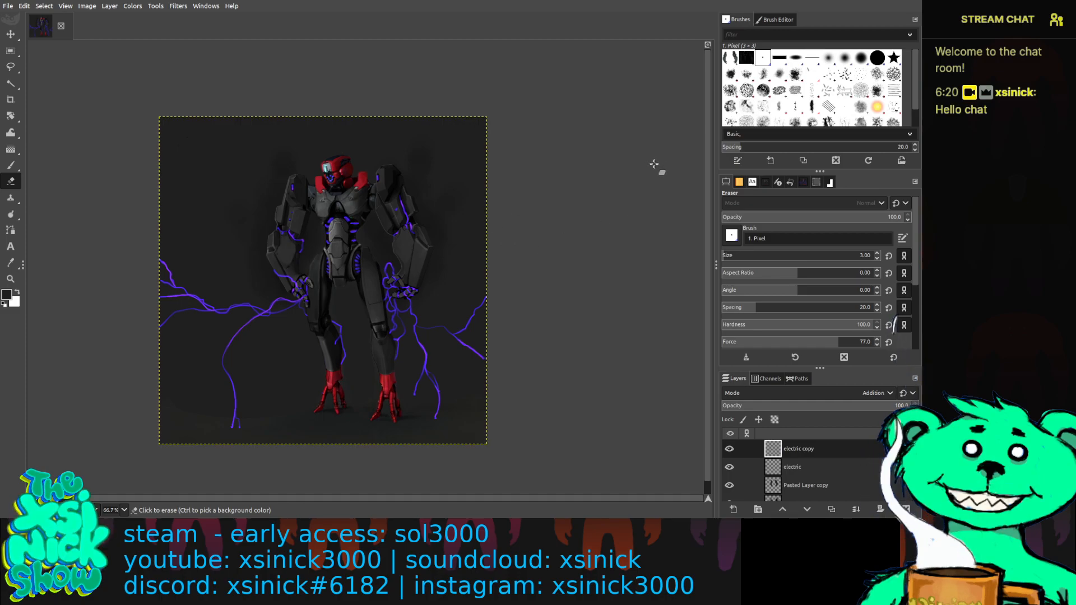
{"action": "left_click", "coordinate": [859, 58]}
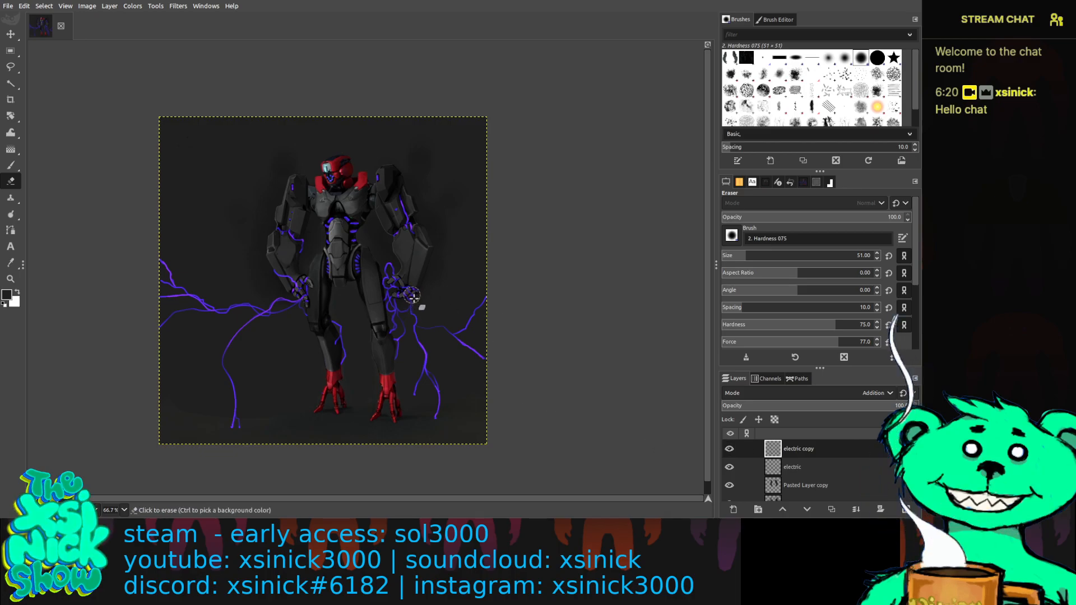
{"action": "left_click", "coordinate": [413, 303]}
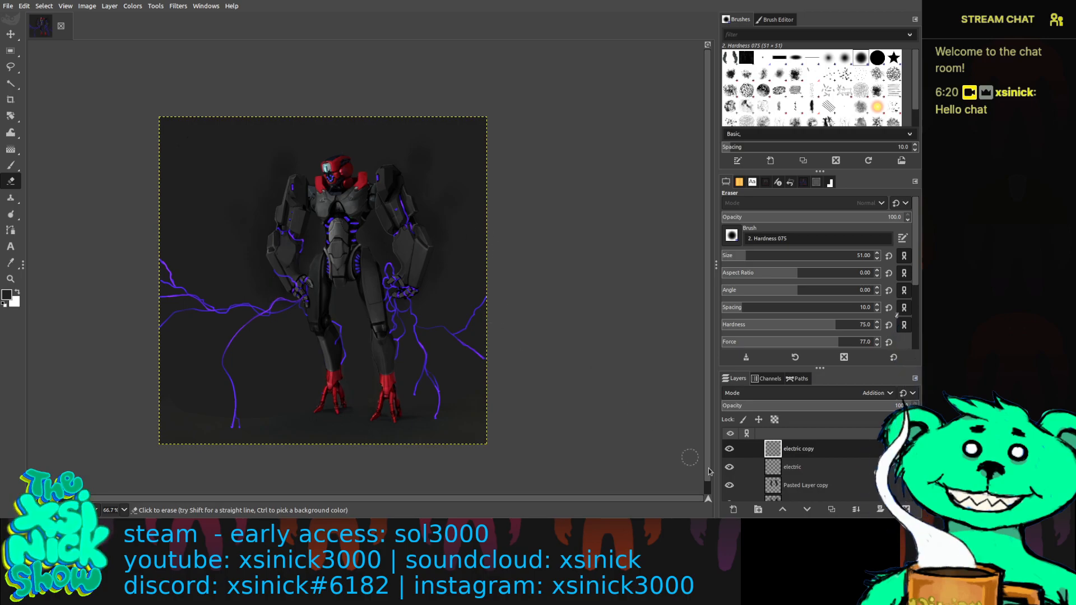
On the notes layer, erase the dark smudges around the robot's shoulders and arms with the Eraser at size 104 and hardness 0.
{"action": "scroll", "coordinate": [796, 471], "scroll_direction": "down", "scroll_amount": 2}
{"action": "left_click", "coordinate": [782, 493]}
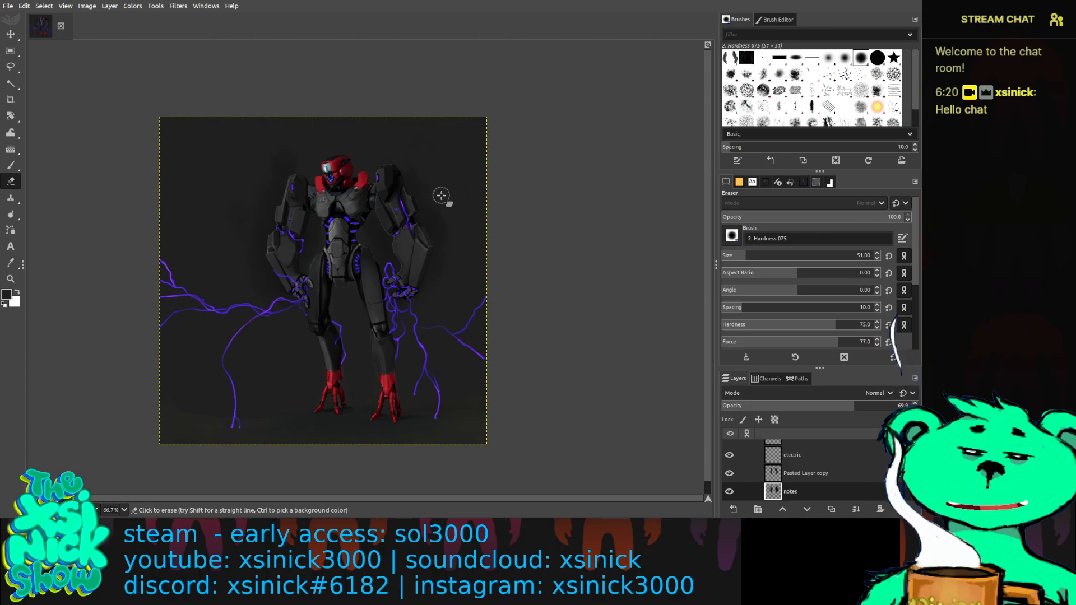
{"action": "key", "text": "bracketright"}
{"action": "key", "text": "bracketright"}
{"action": "key", "text": "bracketright"}
{"action": "key", "text": "bracketright"}
{"action": "key", "text": "bracketright"}
{"action": "key", "text": "bracketright"}
{"action": "key", "text": "bracketright"}
{"action": "key", "text": "bracketright"}
{"action": "key", "text": "bracketright"}
{"action": "key", "text": "bracketright"}
{"action": "key", "text": "bracketright"}
{"action": "key", "text": "bracketright"}
{"action": "key", "text": "bracketright"}
{"action": "key", "text": "bracketright"}
{"action": "key", "text": "bracketright"}
{"action": "key", "text": "bracketright"}
{"action": "key", "text": "bracketright"}
{"action": "key", "text": "bracketright"}
{"action": "key", "text": "bracketright"}
{"action": "key", "text": "bracketright"}
{"action": "key", "text": "bracketright"}
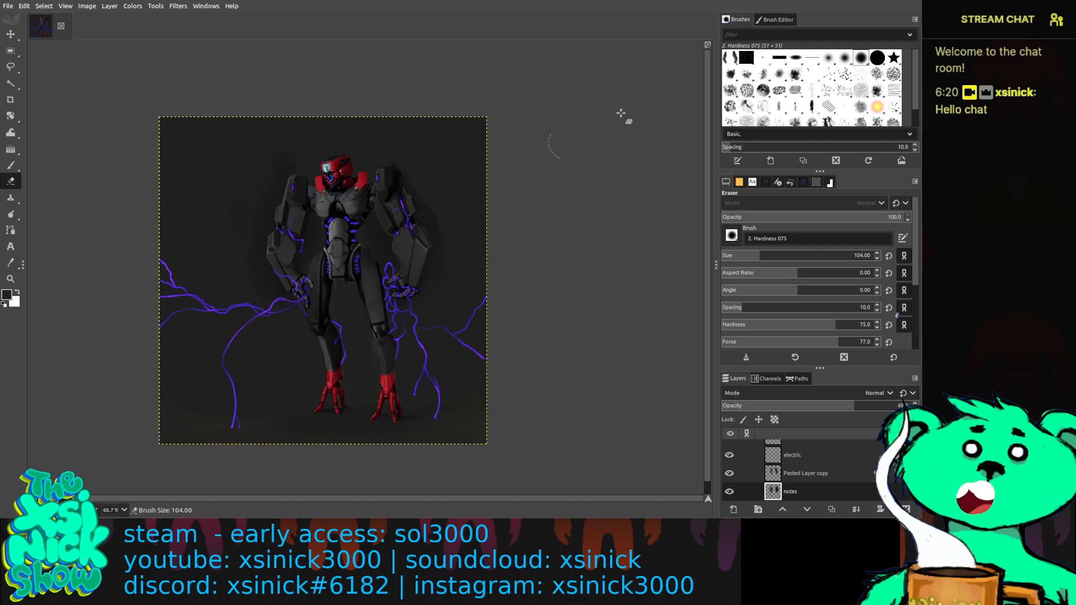
{"action": "left_click_drag", "start_coordinate": [762, 325], "coordinate": [633, 314]}
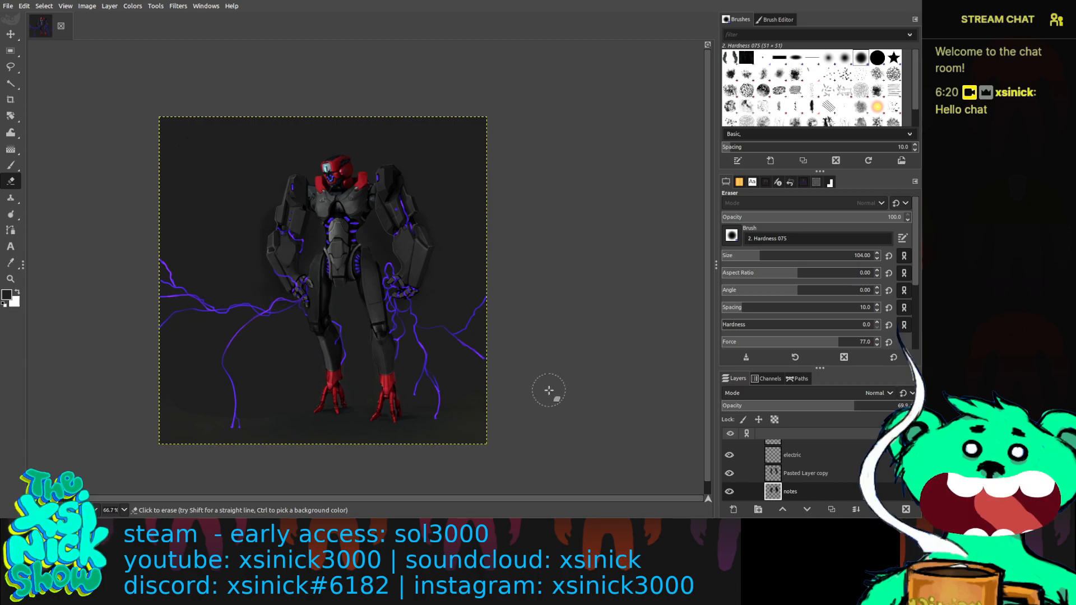
Lower the notes layer's opacity to 46.3.
{"action": "left_click", "coordinate": [743, 406]}
{"action": "left_click_drag", "start_coordinate": [743, 405], "coordinate": [779, 399]}
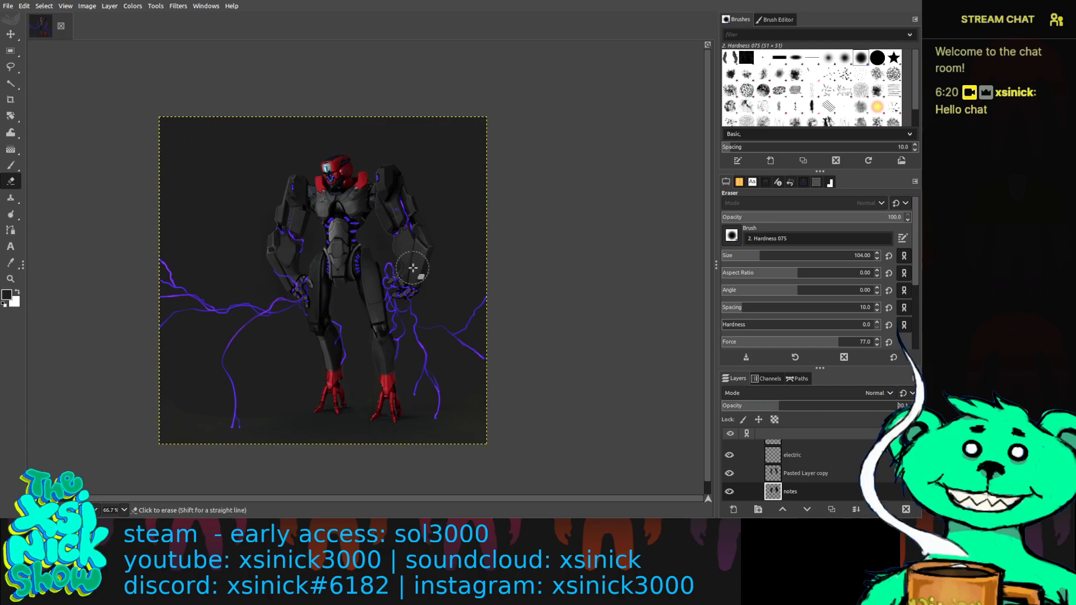
{"action": "key", "text": "1"}
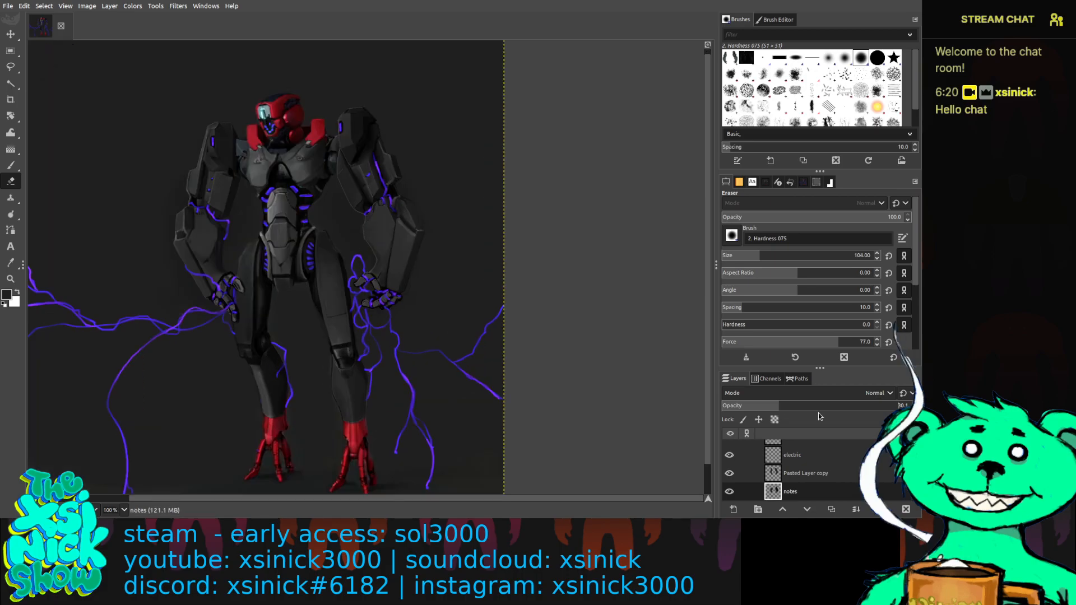
{"action": "left_click", "coordinate": [809, 406]}
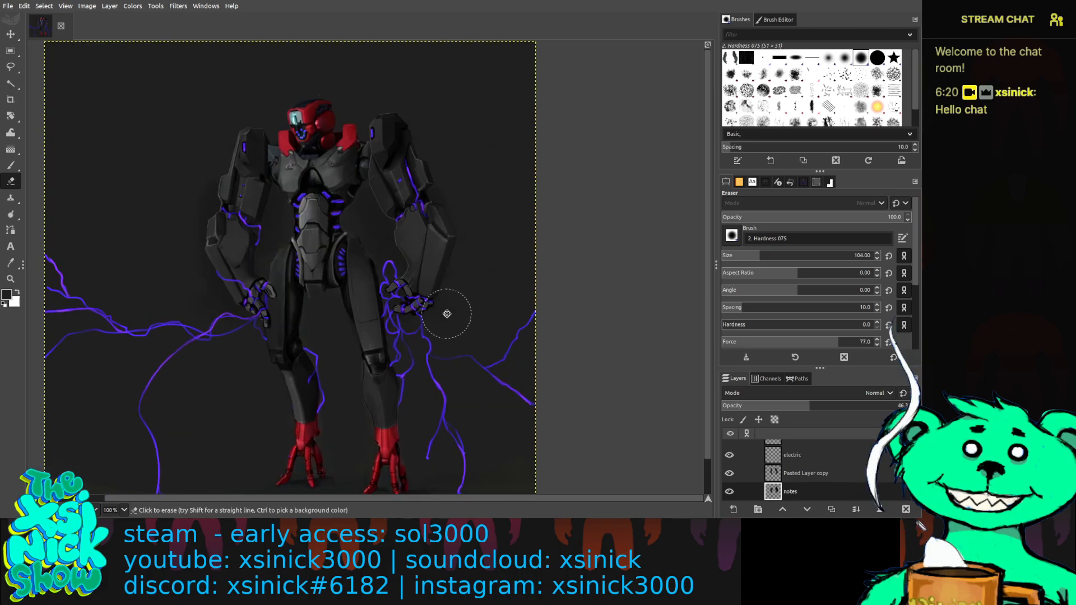
Enlarge the layer list and flatten all layers into the single E2B_3.png layer.
{"action": "scroll", "coordinate": [426, 224], "scroll_direction": "up", "scroll_amount": 4}
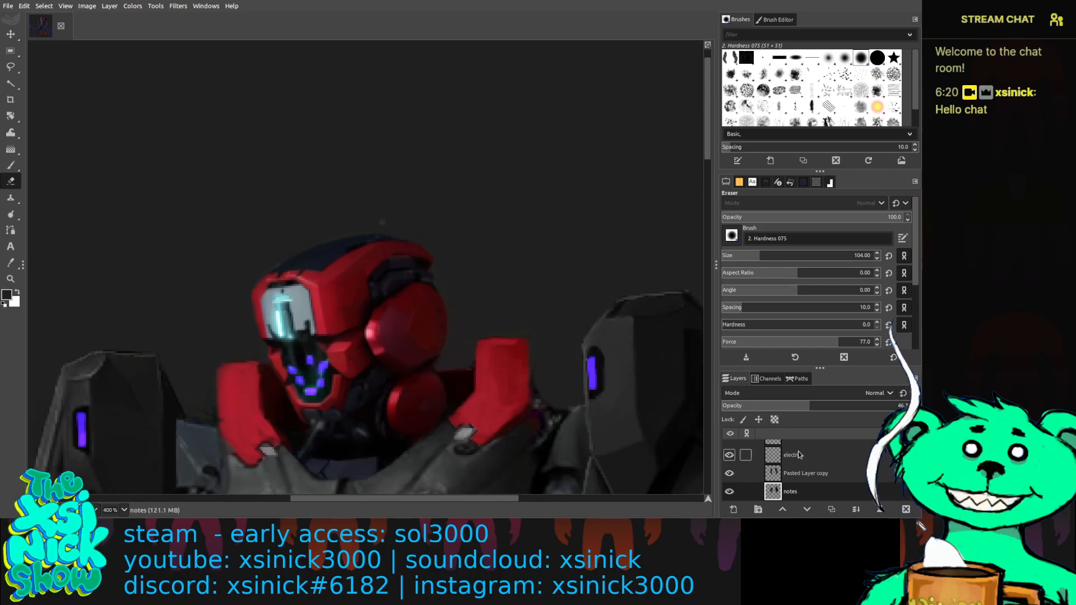
{"action": "left_click_drag", "start_coordinate": [820, 369], "coordinate": [820, 352]}
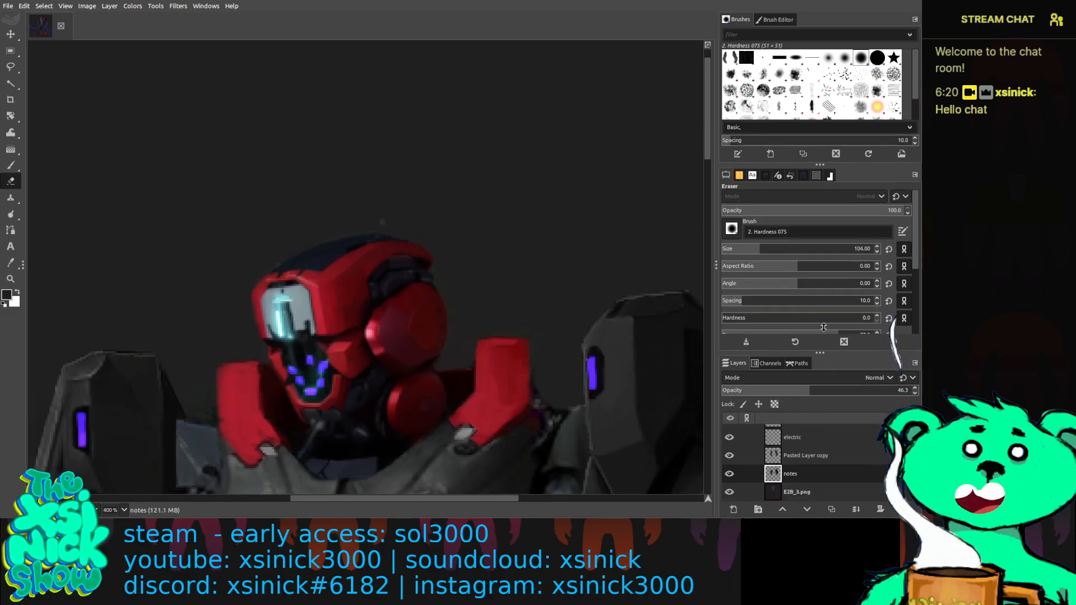
{"action": "scroll", "coordinate": [812, 437], "scroll_direction": "up", "scroll_amount": 1}
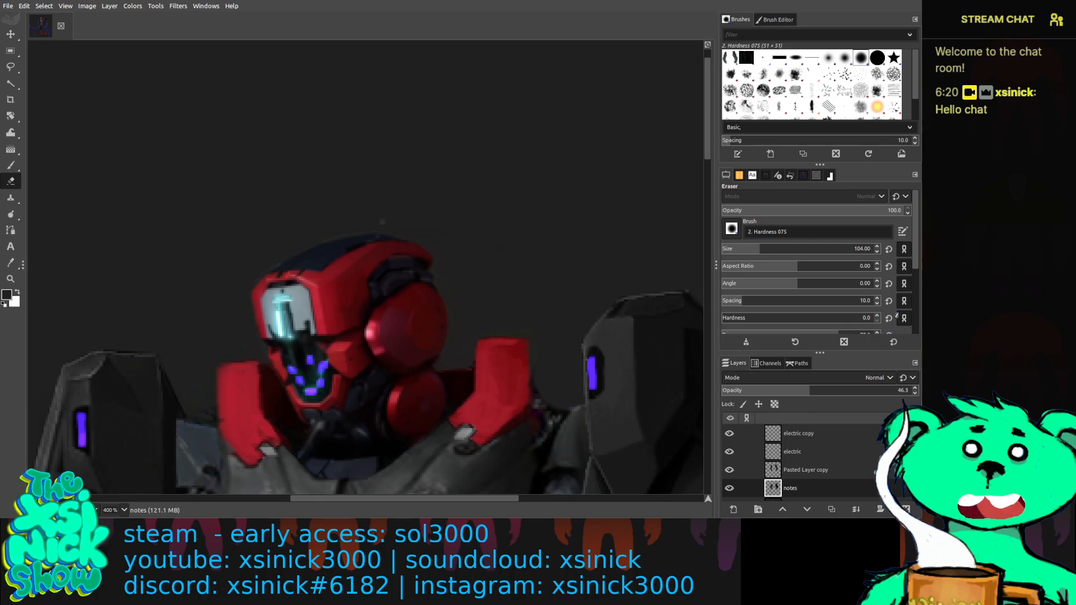
{"action": "scroll", "coordinate": [813, 436], "scroll_direction": "down", "scroll_amount": 4}
{"action": "left_click", "coordinate": [813, 433]}
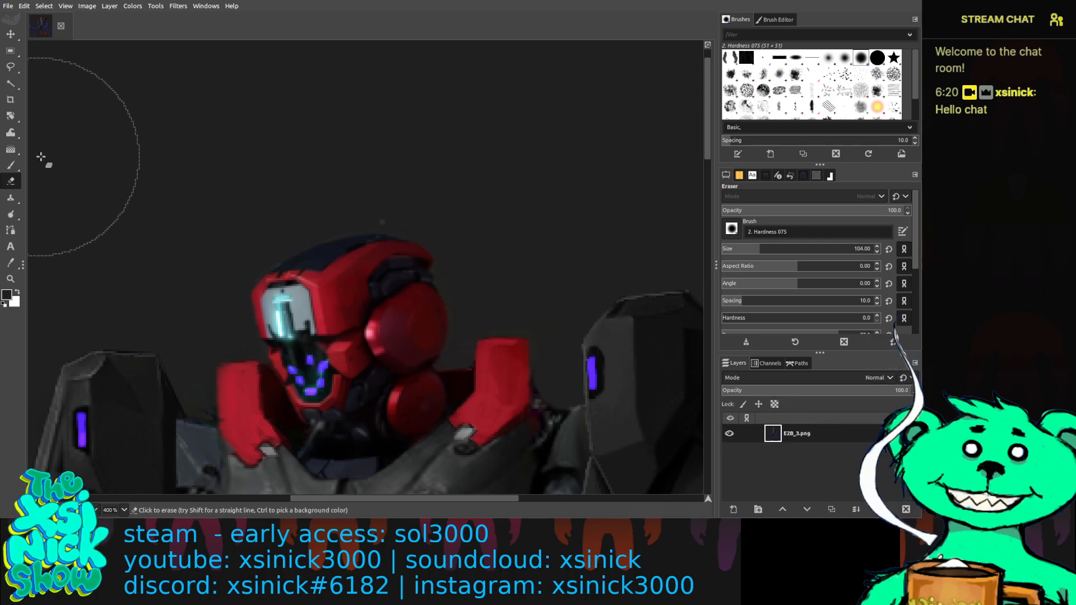
Paint out the small speck above the helmet with the Paintbrush reduced to size 10.
{"action": "key", "text": "p"}
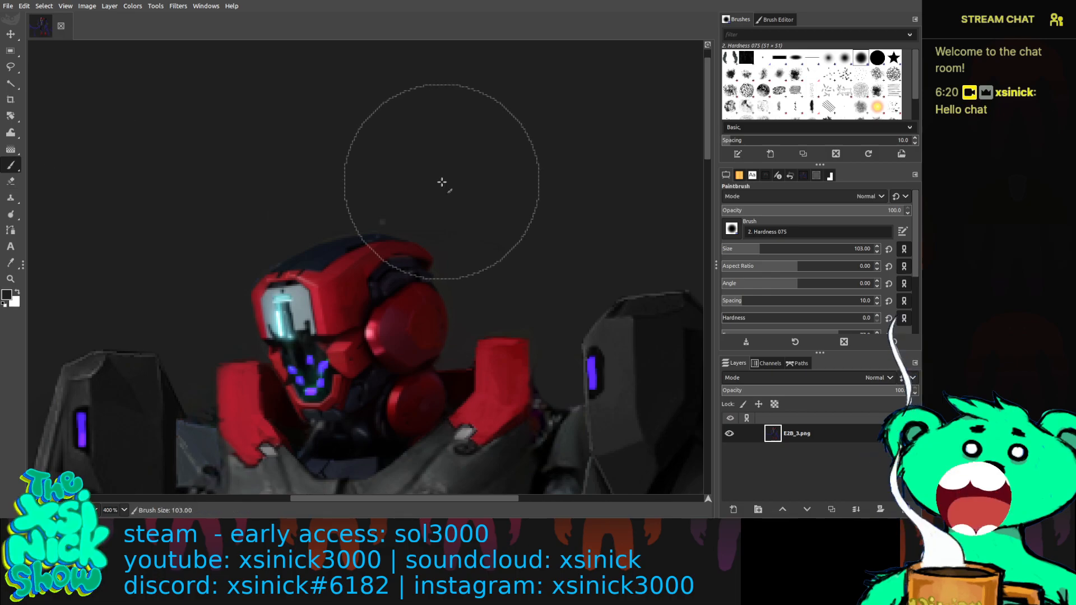
{"action": "key", "text": "bracketleft"}
{"action": "key", "text": "bracketleft"}
{"action": "key", "text": "bracketleft"}
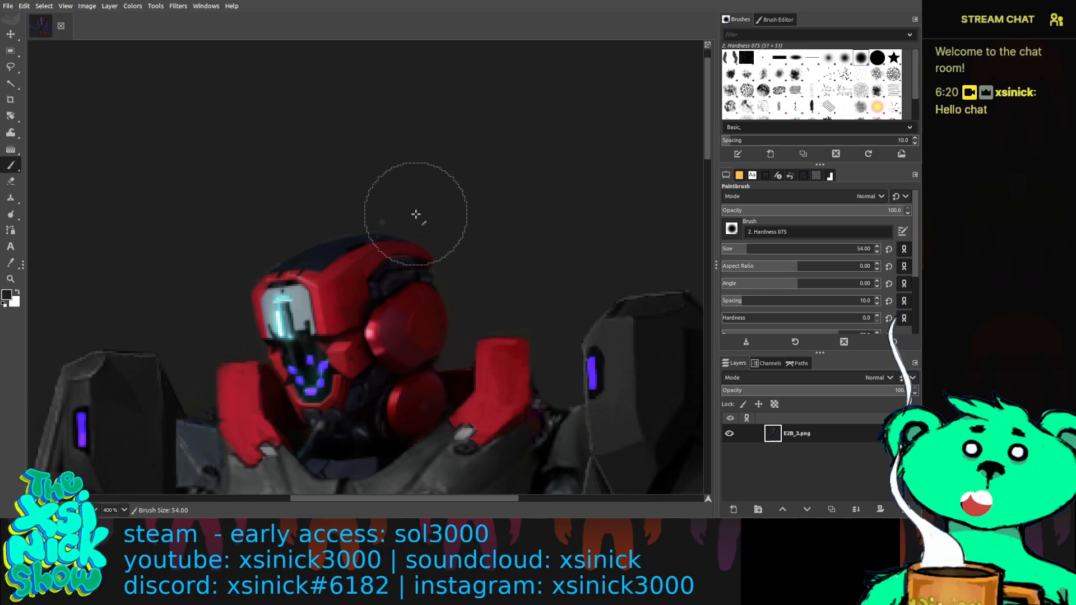
{"action": "key", "text": "bracketleft"}
{"action": "key", "text": "bracketleft"}
{"action": "key", "text": "bracketleft"}
{"action": "key", "text": "bracketleft"}
{"action": "key", "text": "bracketleft"}
{"action": "key", "text": "bracketleft"}
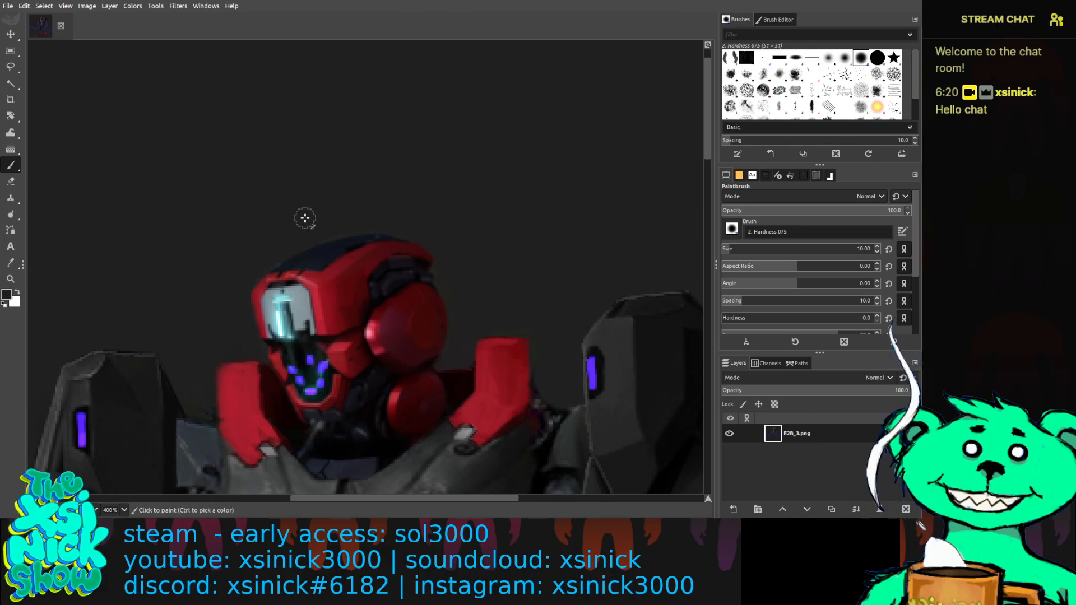
{"action": "key", "text": "ctrl"}
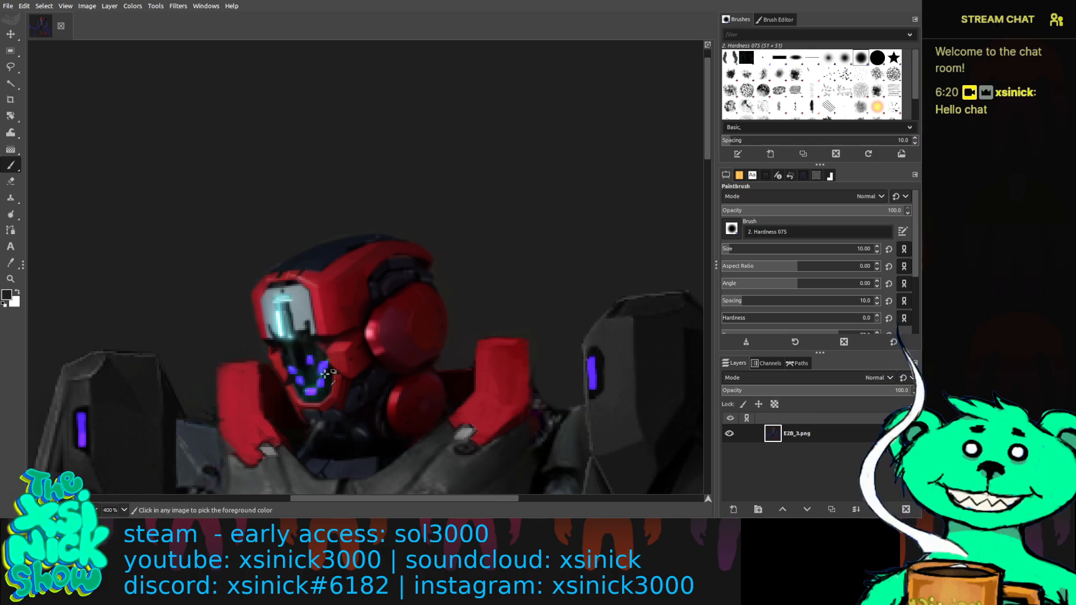
Switch to the Airbrush tool and set the foreground color to violet 804ecf.
{"action": "scroll", "coordinate": [325, 372], "scroll_direction": "down", "scroll_amount": 4}
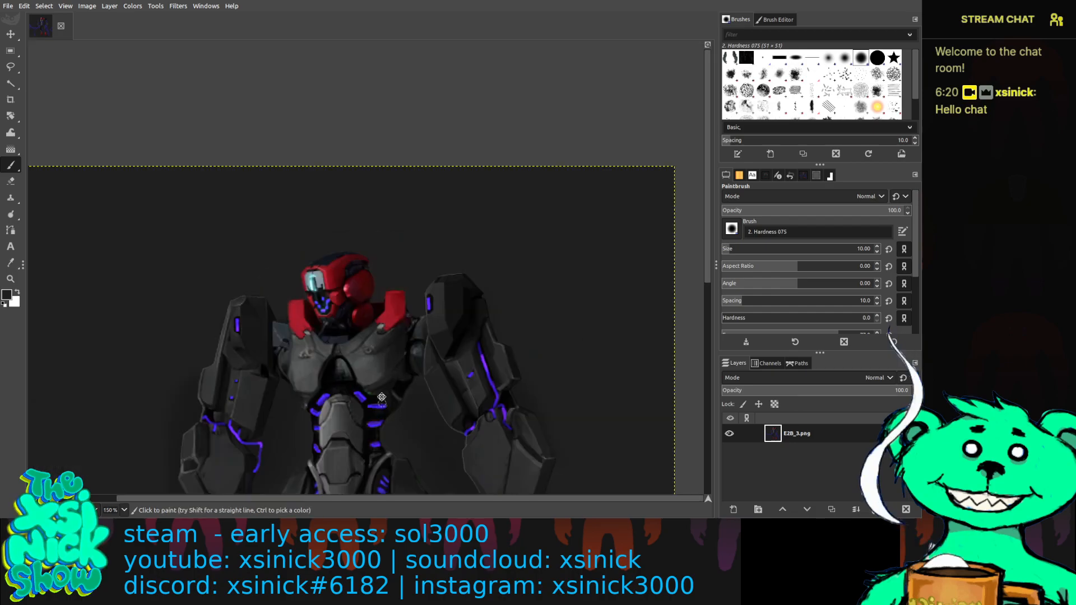
{"action": "scroll", "coordinate": [389, 325], "scroll_direction": "down", "scroll_amount": 2}
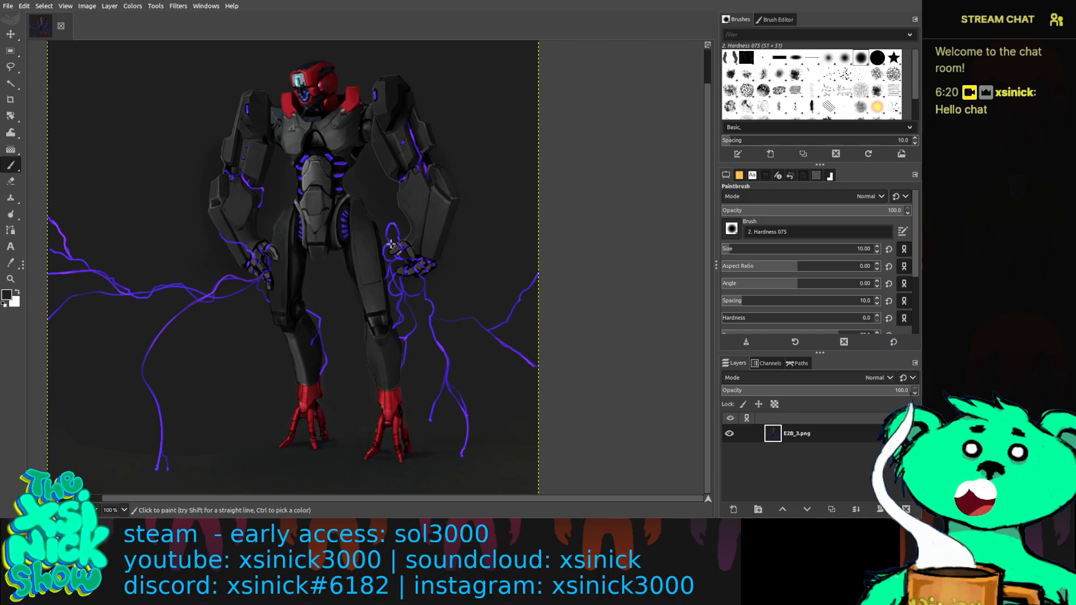
{"action": "mouse_move", "coordinate": [7, 165]}
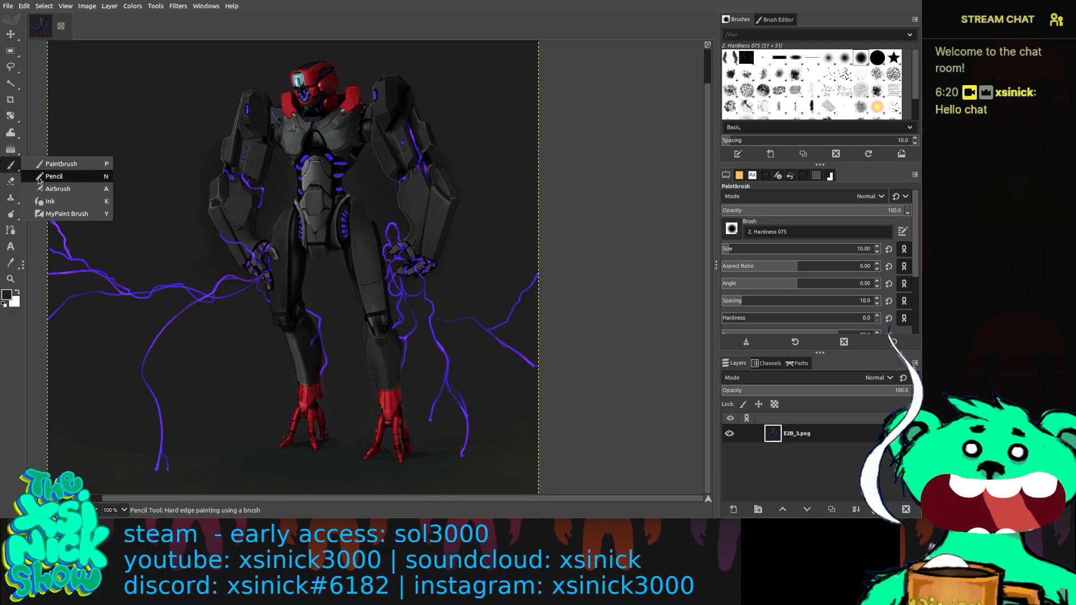
{"action": "left_click", "coordinate": [57, 189]}
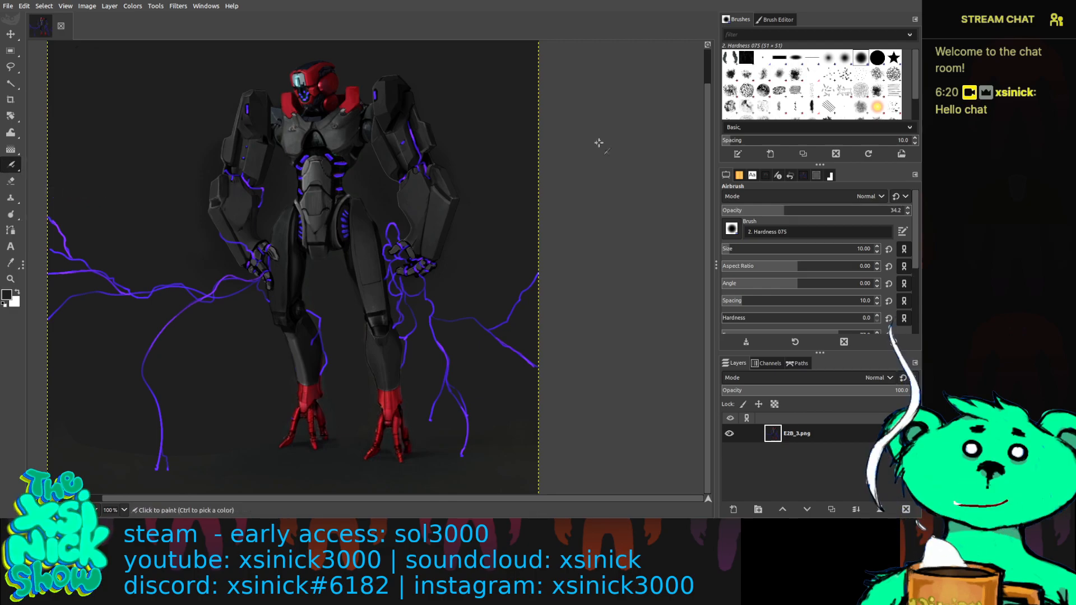
{"action": "left_click", "coordinate": [787, 21]}
{"action": "left_click", "coordinate": [740, 20]}
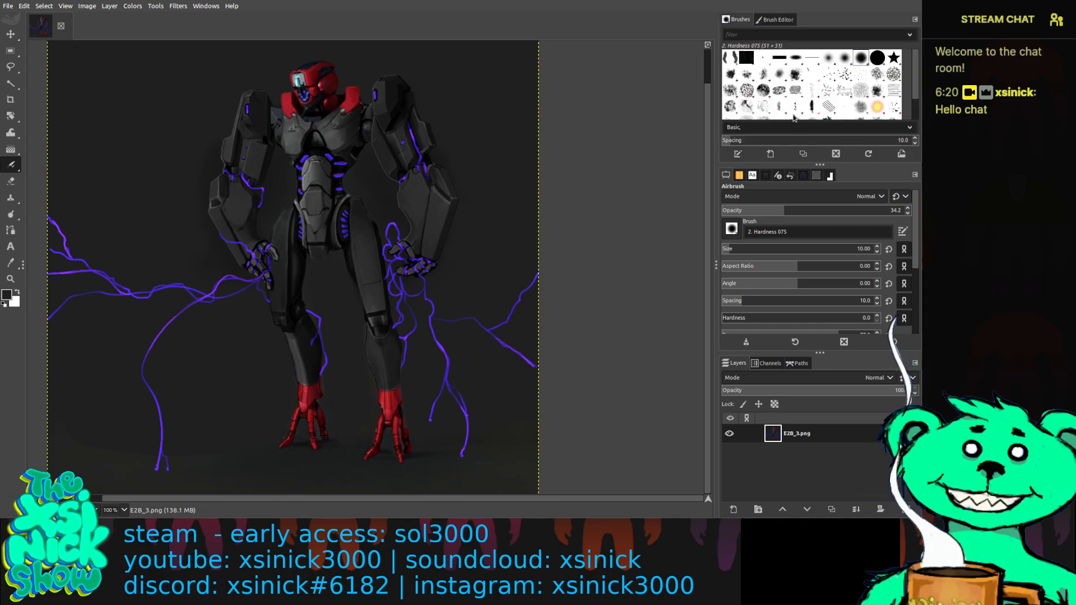
{"action": "left_click", "coordinate": [804, 176]}
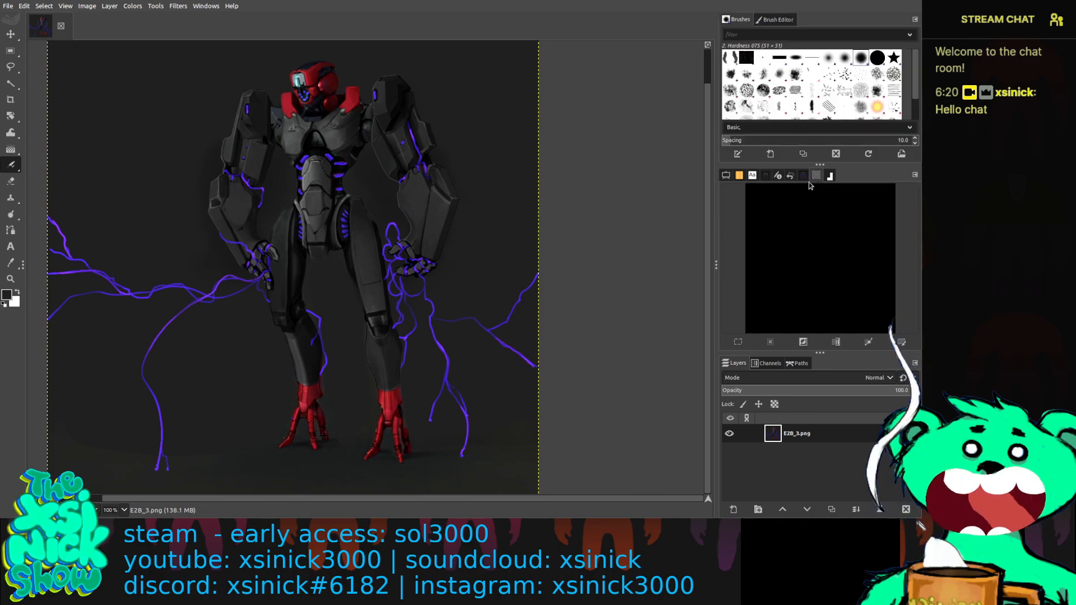
{"action": "left_click", "coordinate": [830, 176]}
{"action": "left_click_drag", "start_coordinate": [902, 243], "coordinate": [902, 229]}
{"action": "left_click", "coordinate": [877, 231]}
{"action": "left_click", "coordinate": [831, 222]}
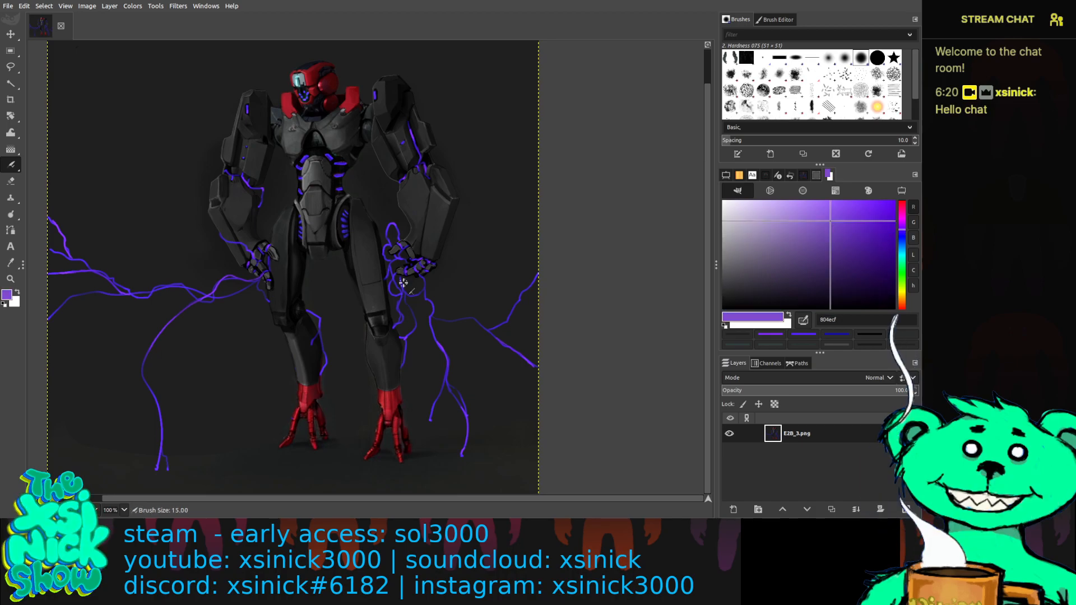
Increase the Airbrush size to 94 and display its tool options.
{"action": "key", "text": "bracketright"}
{"action": "key", "text": "bracketright"}
{"action": "key", "text": "bracketright"}
{"action": "key", "text": "bracketright"}
{"action": "key", "text": "bracketright"}
{"action": "key", "text": "bracketright"}
{"action": "key", "text": "bracketright"}
{"action": "key", "text": "bracketright"}
{"action": "key", "text": "bracketright"}
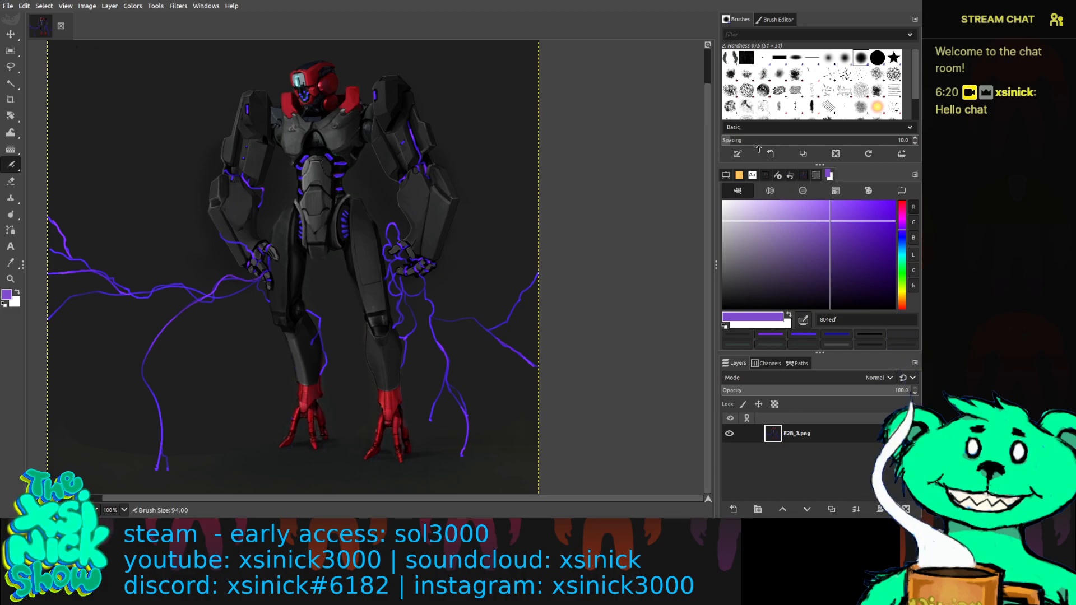
{"action": "left_click", "coordinate": [727, 175]}
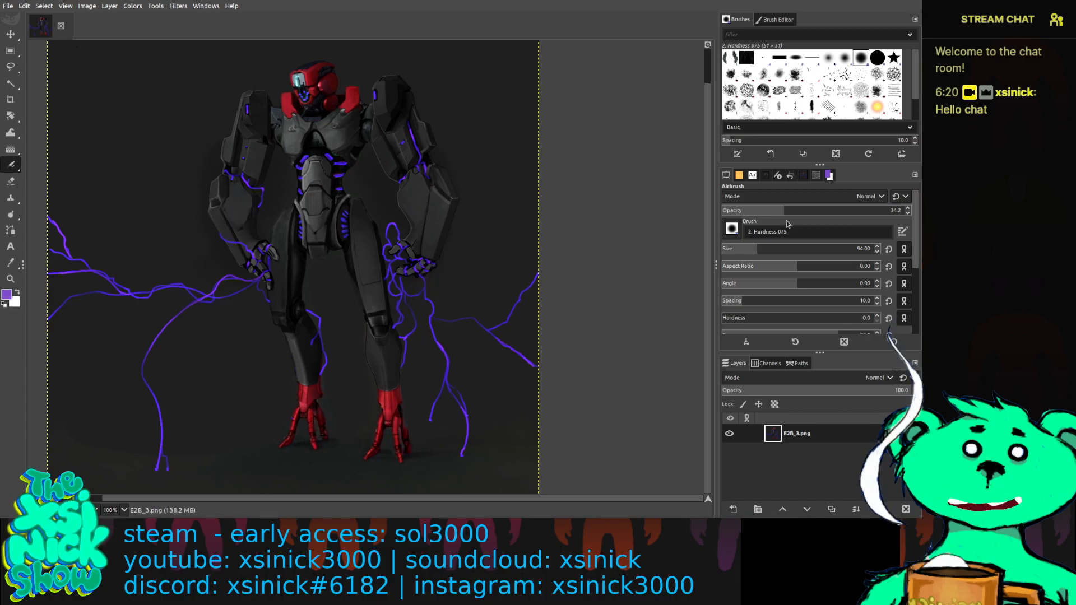
Set the Airbrush opacity to 16.3 and paint a soft violet glow around the energy bolts beside both hands and at the canvas edge.
{"action": "left_click", "coordinate": [751, 210]}
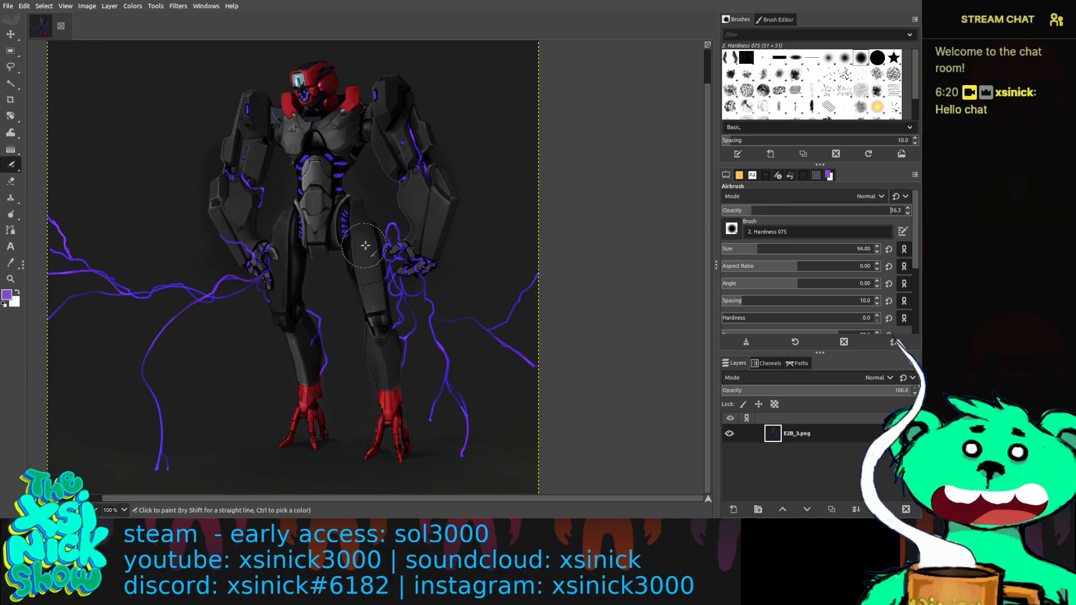
{"action": "left_click_drag", "start_coordinate": [399, 251], "coordinate": [440, 310]}
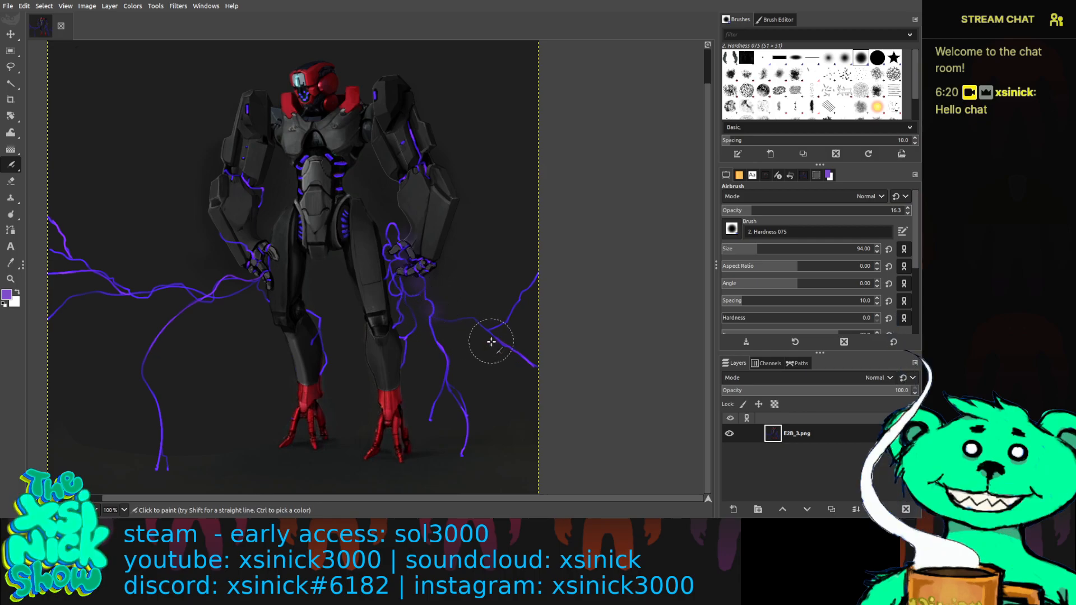
{"action": "left_click_drag", "start_coordinate": [523, 348], "coordinate": [532, 370]}
{"action": "left_click_drag", "start_coordinate": [541, 271], "coordinate": [530, 289]}
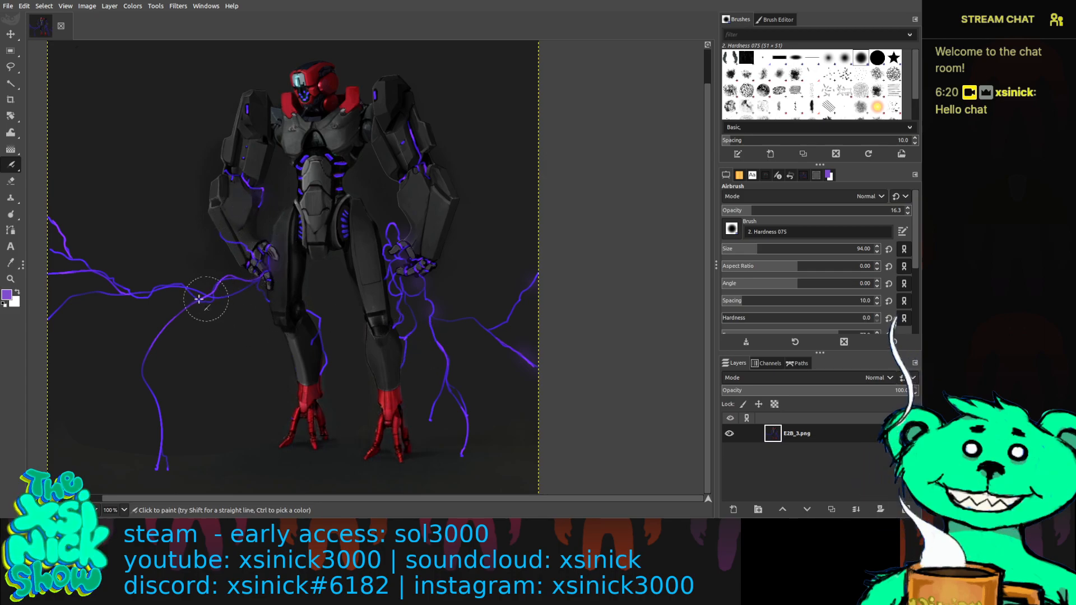
{"action": "mouse_move", "coordinate": [210, 302]}
{"action": "left_mouse_down"}
{"action": "mouse_move", "coordinate": [170, 327]}
{"action": "mouse_move", "coordinate": [147, 362]}
{"action": "mouse_move", "coordinate": [148, 343]}
{"action": "left_mouse_up"}
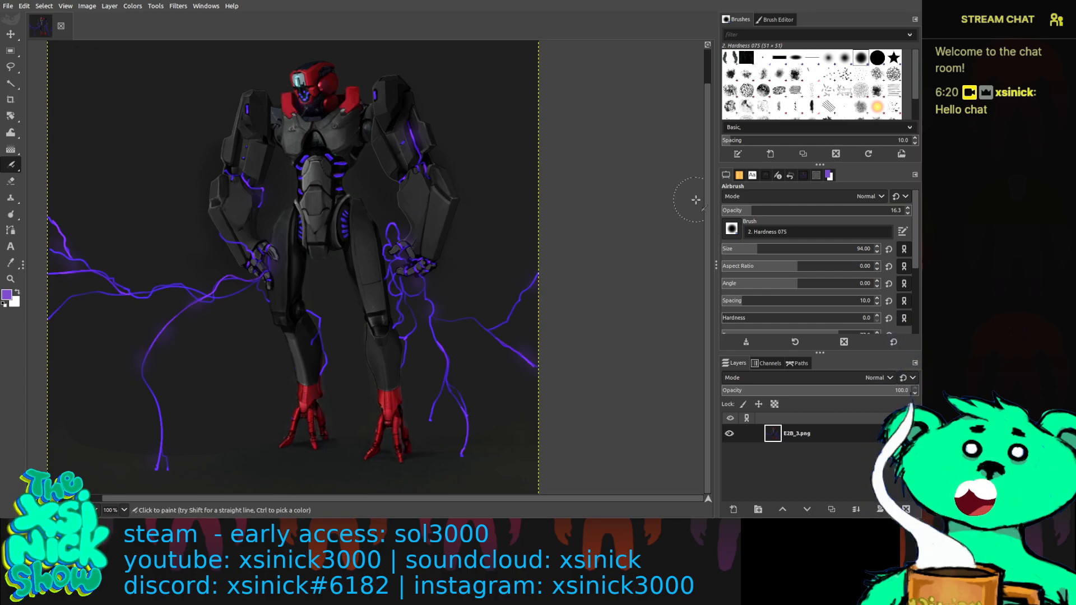
Export the image as E2B_3.png into the final folder, replacing the existing file and keeping the current PNG options.
{"action": "key", "text": "ctrl+shift"}
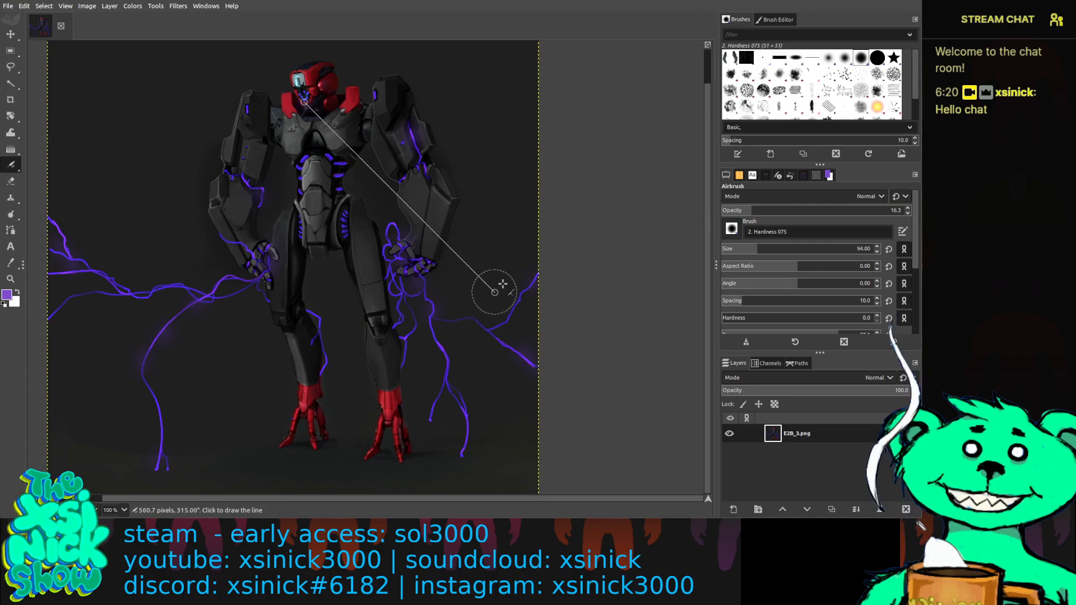
{"action": "key", "text": "ctrl+s"}
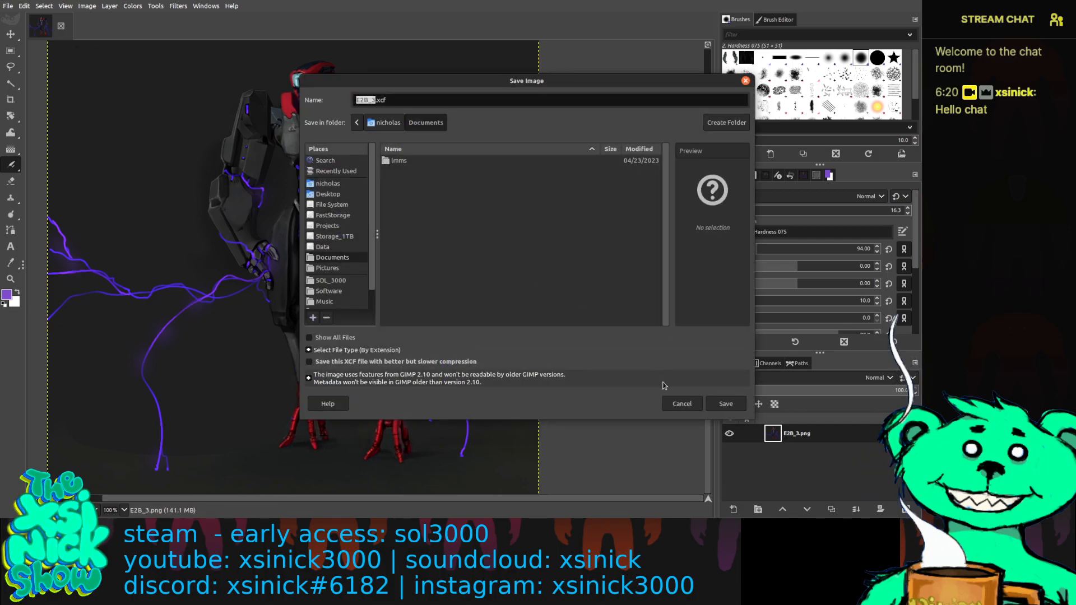
{"action": "left_click", "coordinate": [672, 402]}
{"action": "key", "text": "ctrl+shift+e"}
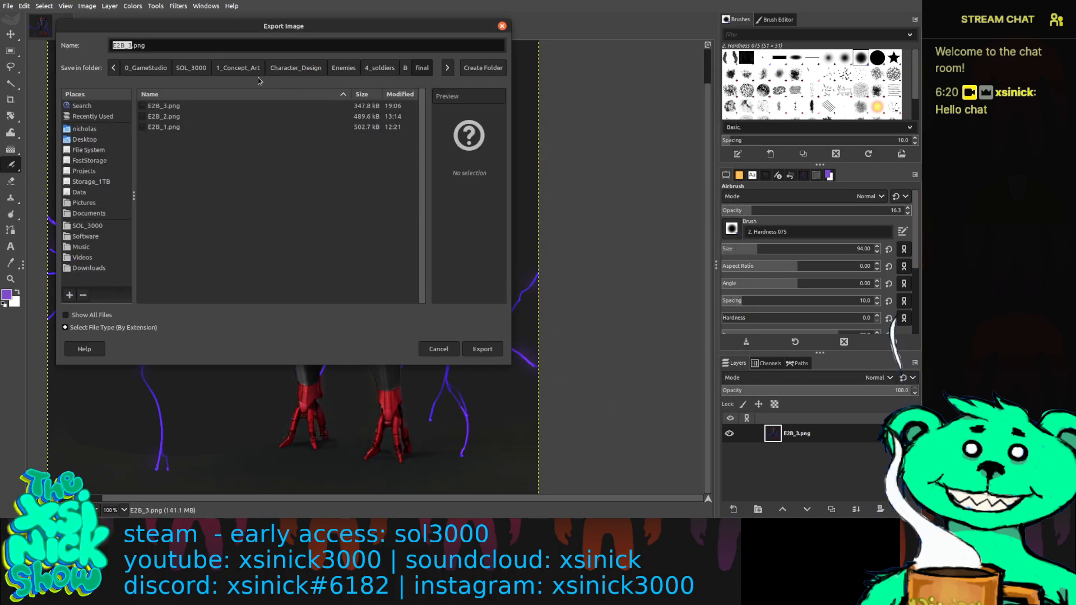
{"action": "left_click", "coordinate": [482, 348]}
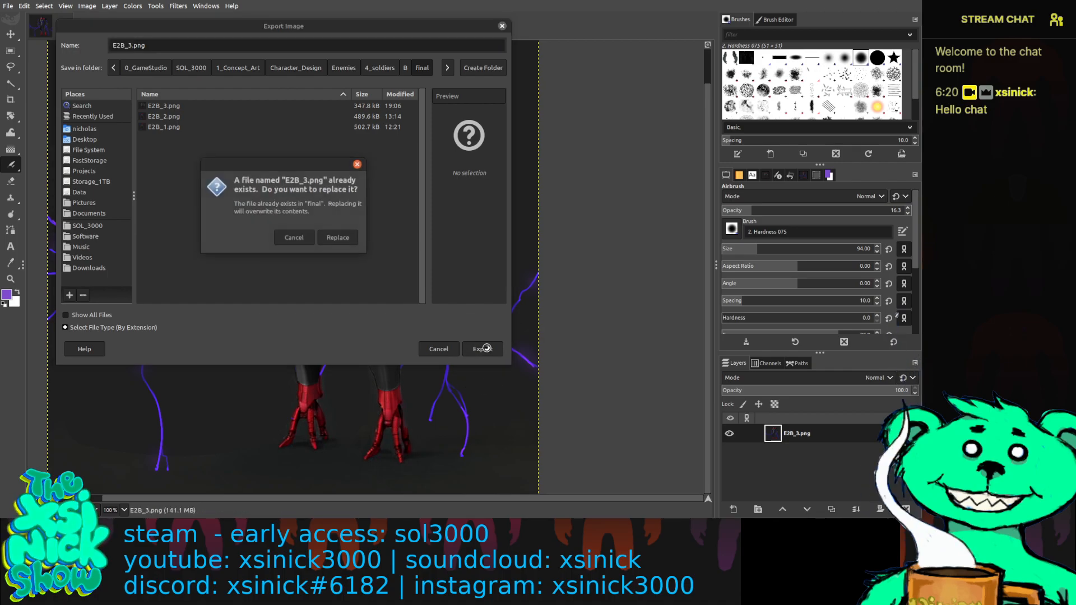
{"action": "left_click", "coordinate": [338, 238]}
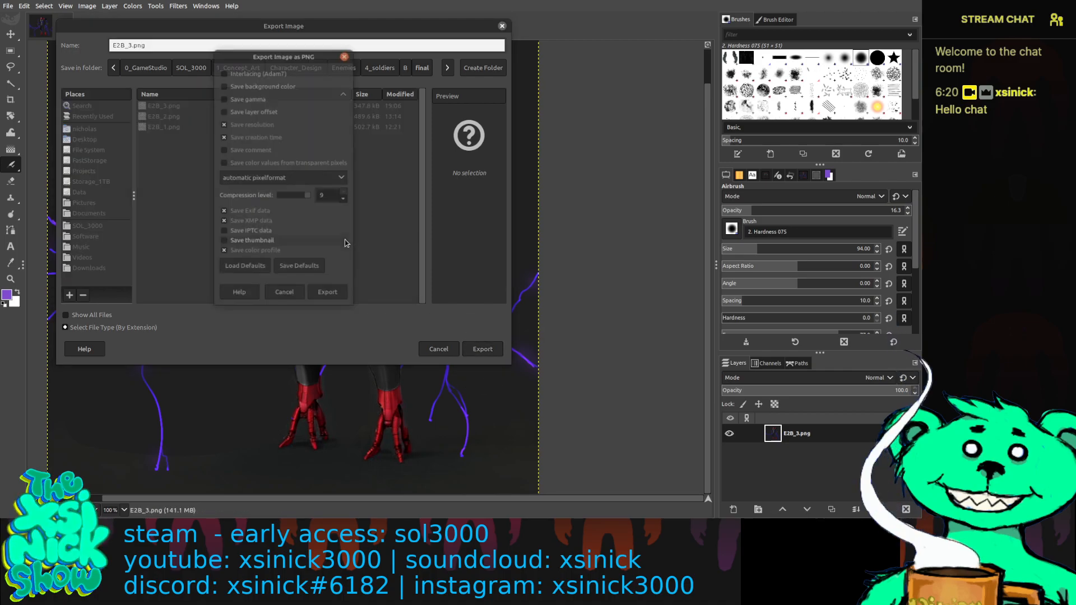
{"action": "left_click", "coordinate": [329, 297]}
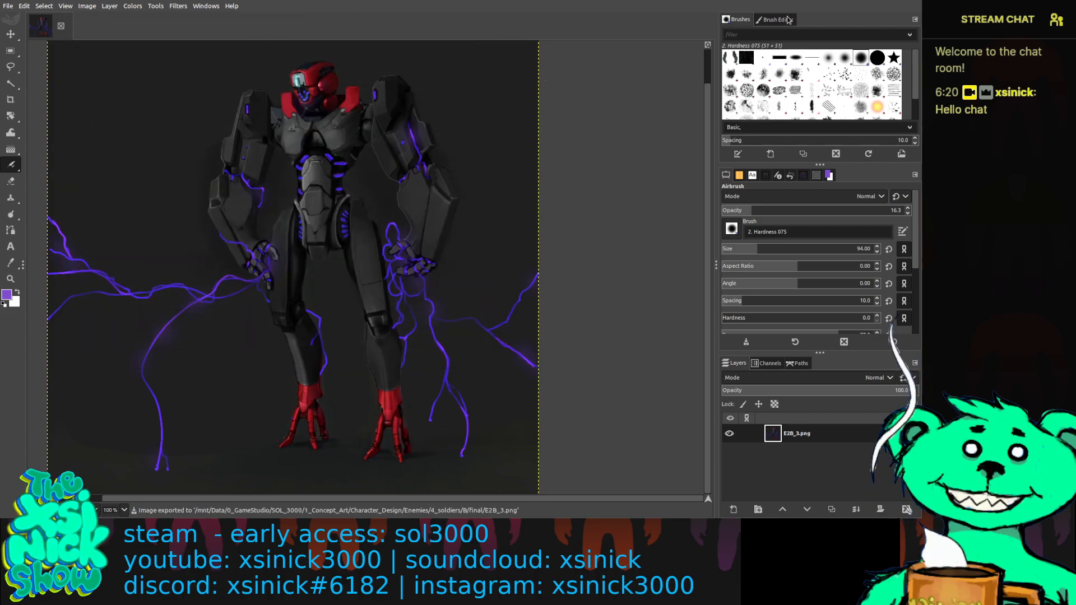
Leave full screen, switch to the 4_soldiers file manager window and open E2B_1.png from B/final in the image viewer, placed beside the artwork.
{"action": "key", "text": "F11"}
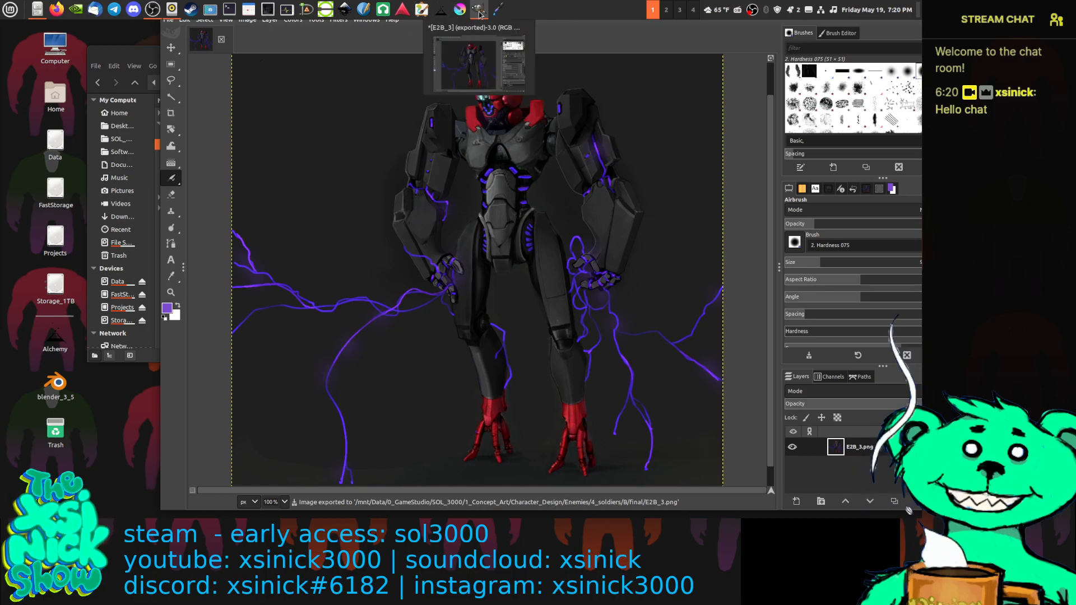
{"action": "mouse_move", "coordinate": [175, 102]}
{"action": "left_click", "coordinate": [124, 58]}
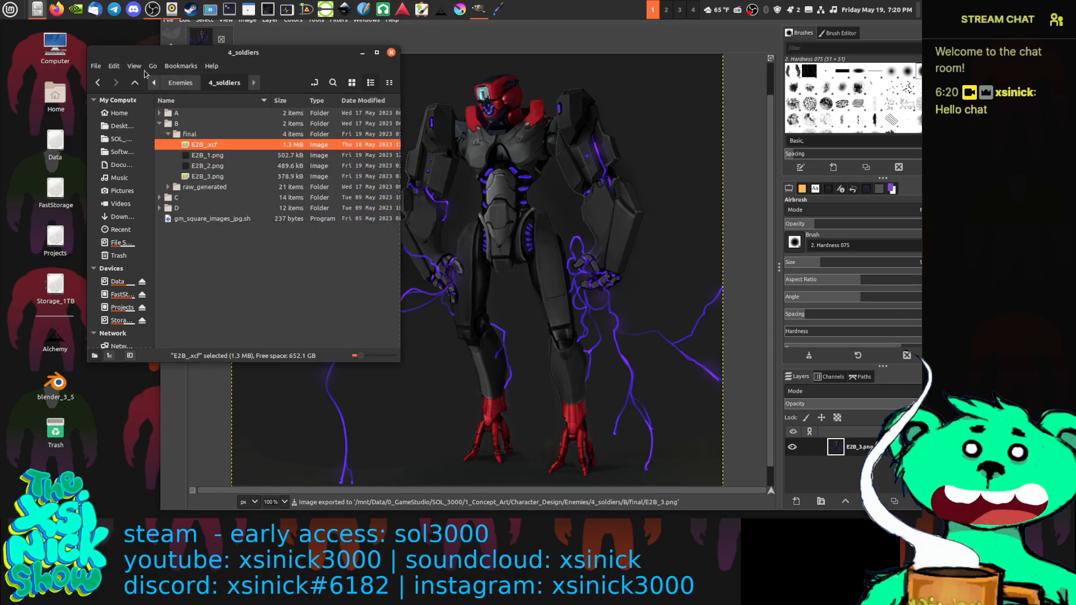
{"action": "double_click", "coordinate": [213, 157]}
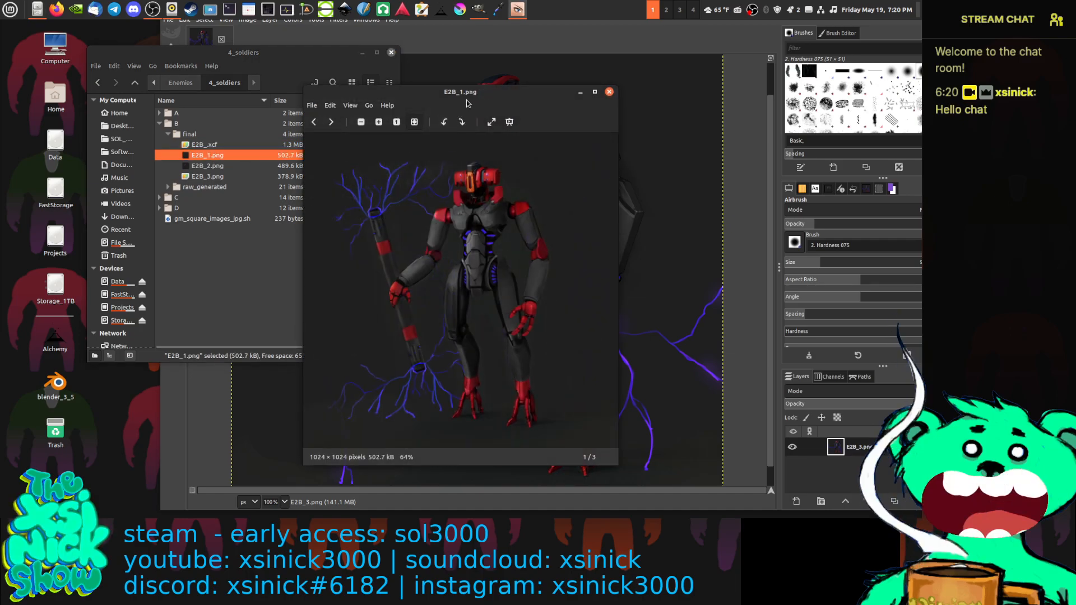
{"action": "left_click_drag", "start_coordinate": [467, 104], "coordinate": [190, 50]}
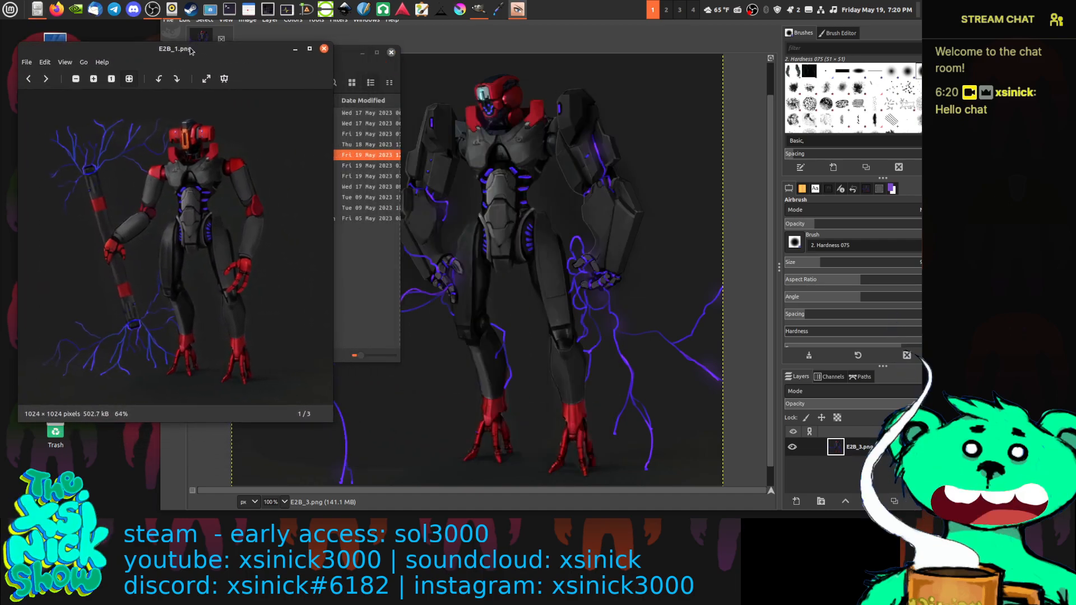
Open E2B_2.png from the final folder and place its viewer window next to E2B_1.png.
{"action": "left_click", "coordinate": [357, 68]}
{"action": "left_click_drag", "start_coordinate": [308, 51], "coordinate": [542, 82]}
{"action": "double_click", "coordinate": [438, 197]}
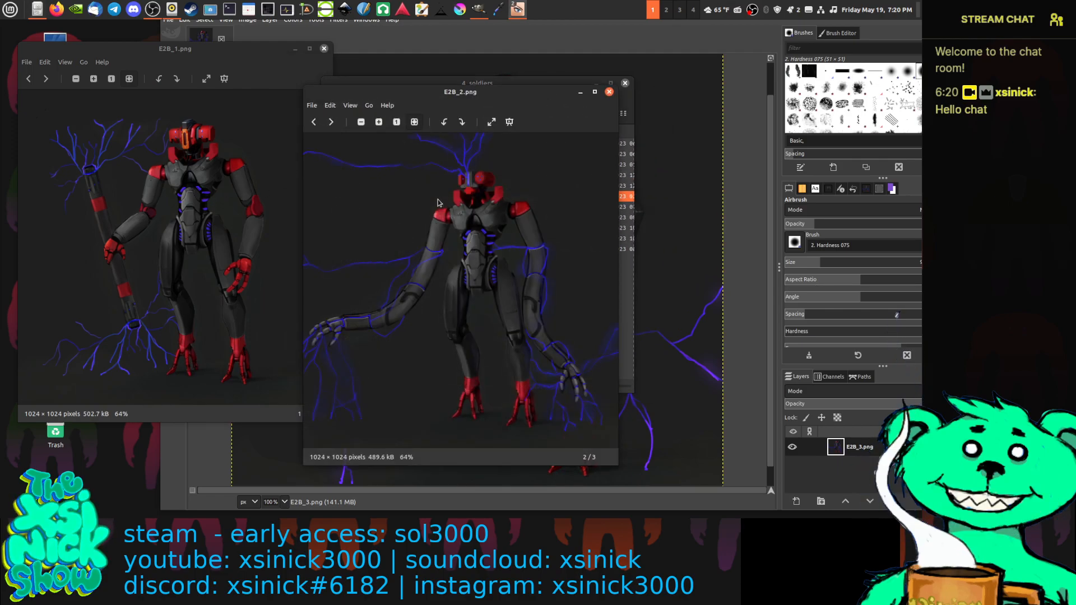
{"action": "left_click_drag", "start_coordinate": [509, 98], "coordinate": [479, 56]}
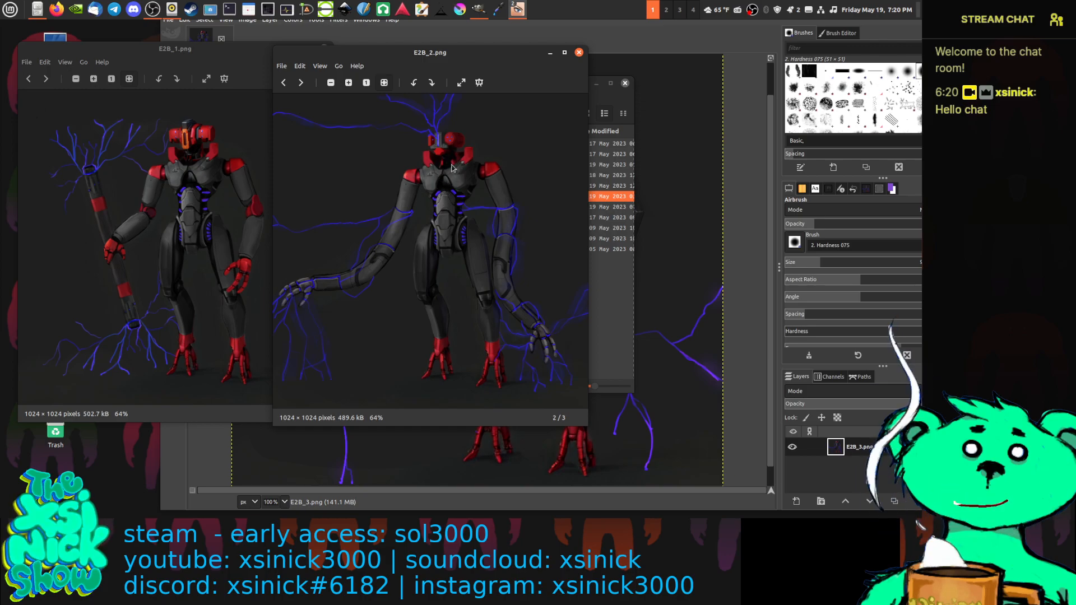
Open E2B_3.png from the final folder and spread the viewer windows to compare the three soldier variants.
{"action": "left_click", "coordinate": [593, 112]}
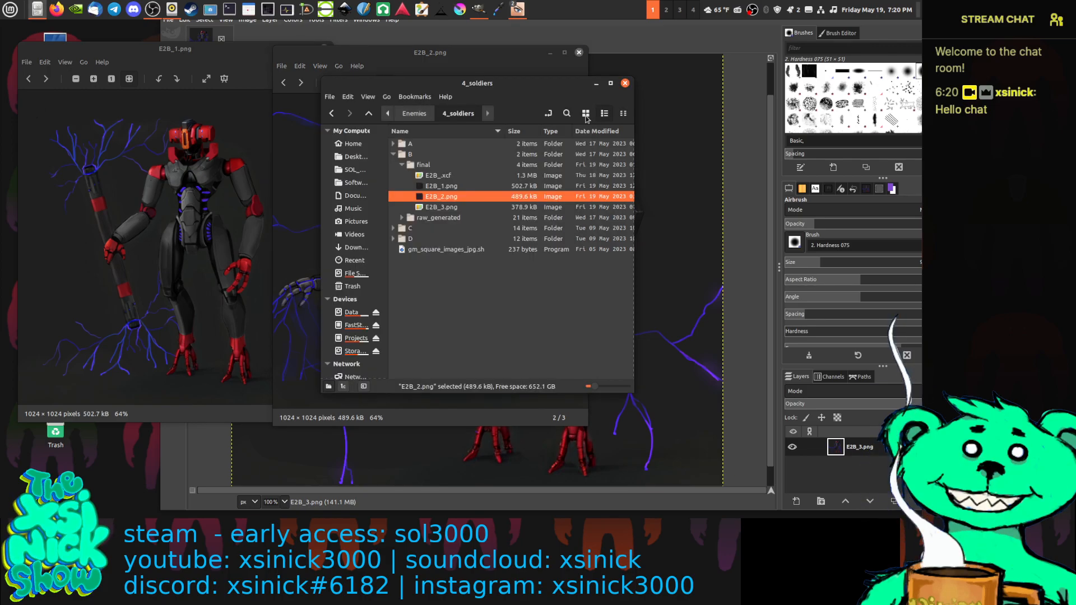
{"action": "double_click", "coordinate": [455, 211]}
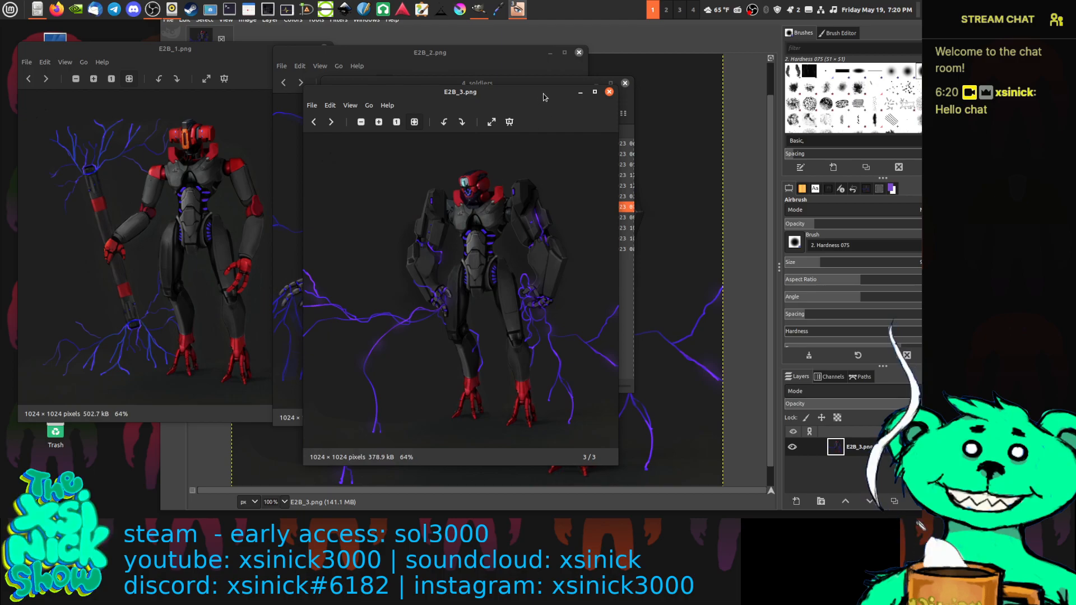
{"action": "left_click_drag", "start_coordinate": [534, 91], "coordinate": [656, 49]}
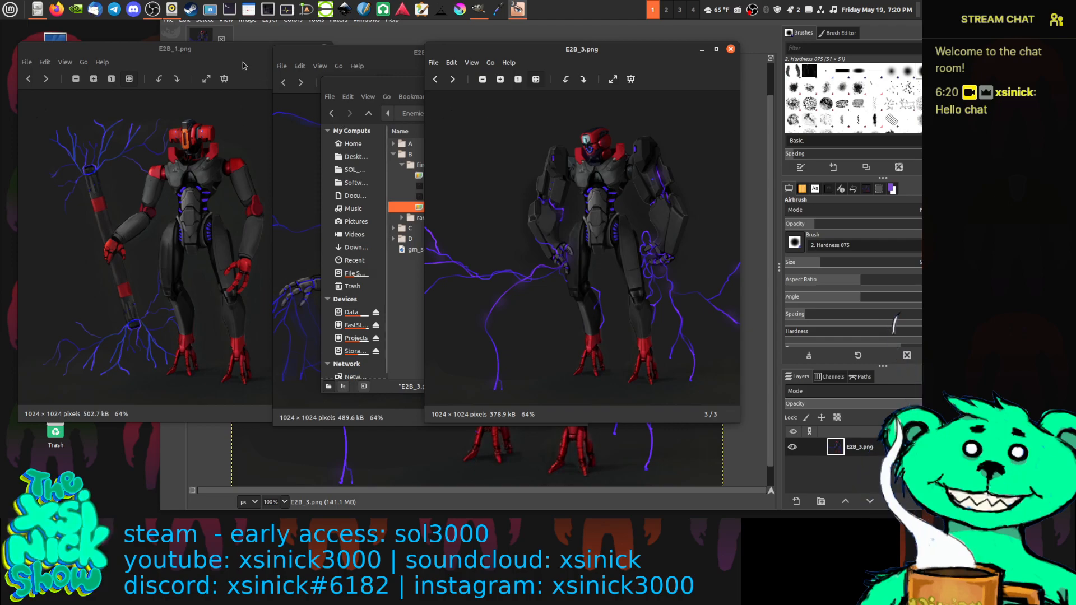
{"action": "left_click_drag", "start_coordinate": [301, 66], "coordinate": [258, 66]}
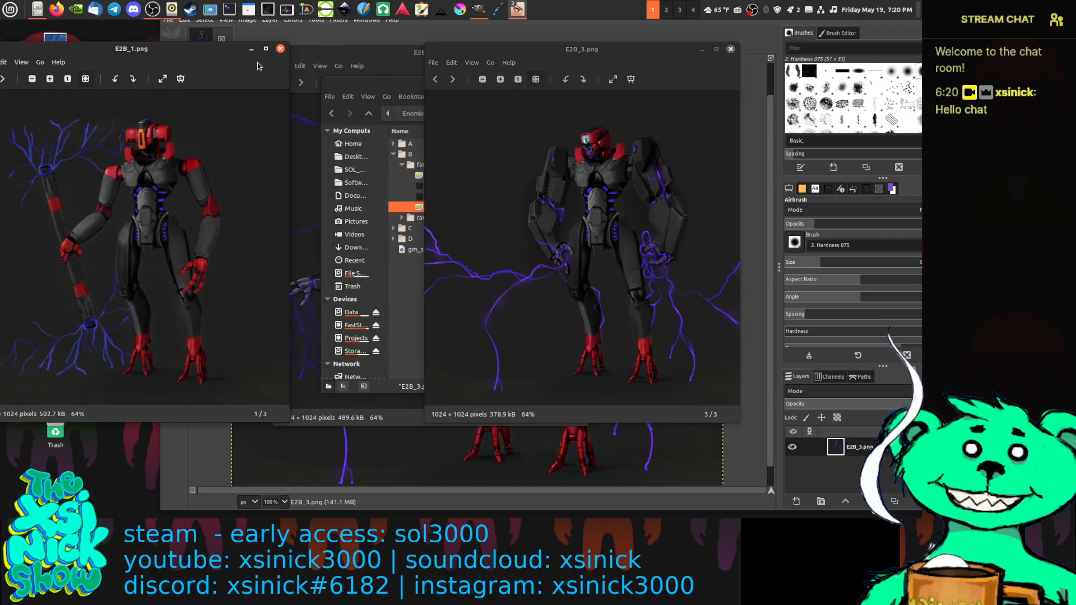
{"action": "left_click", "coordinate": [368, 61]}
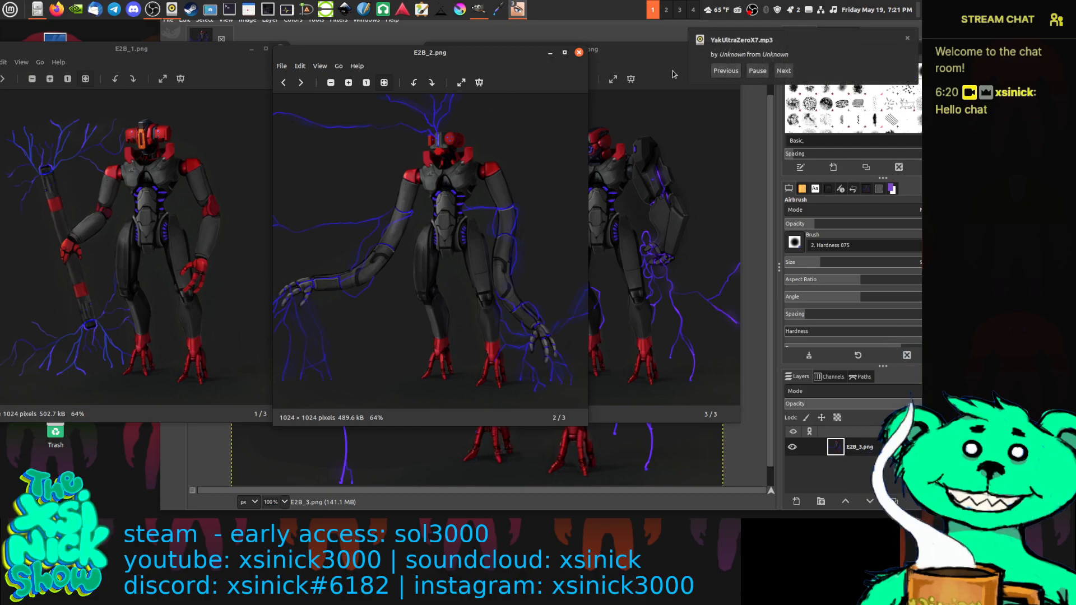
Return to the GIMP window and quit the program, discarding the unsaved changes to the exported image.
{"action": "left_click", "coordinate": [661, 27]}
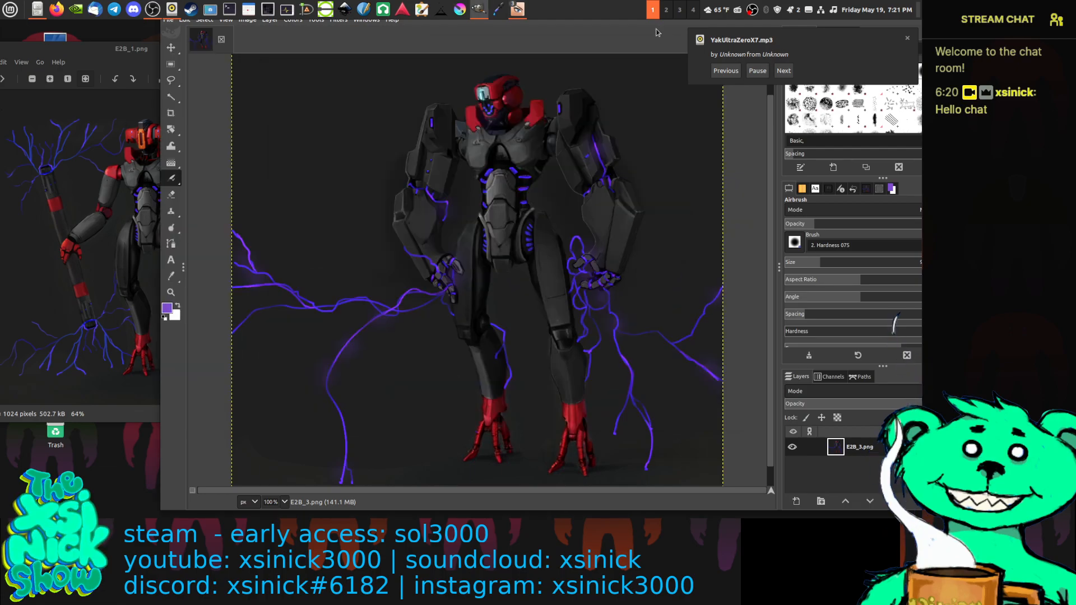
{"action": "key", "text": "F11"}
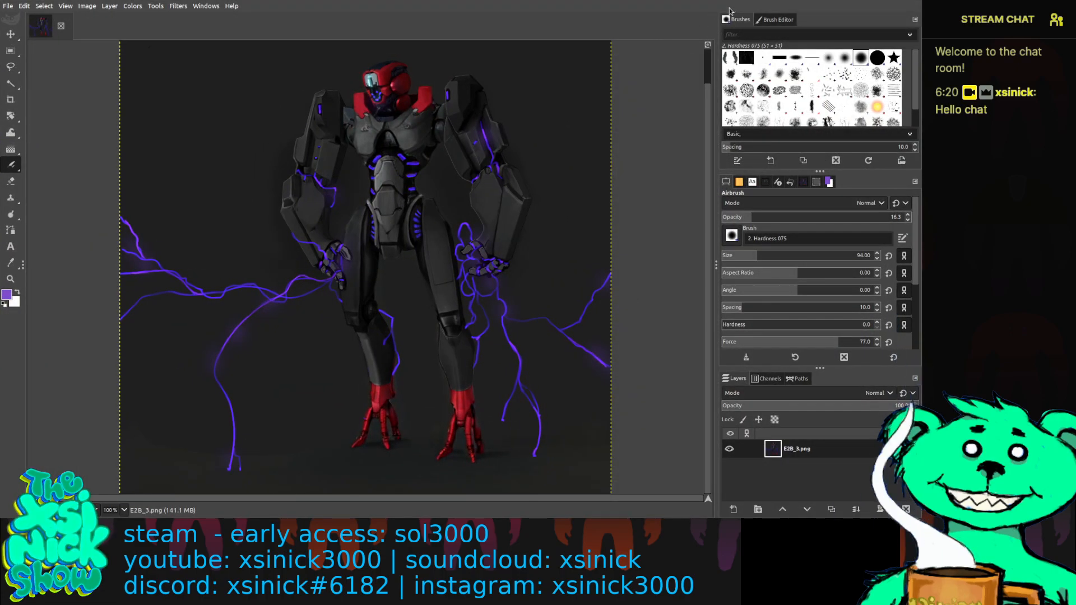
{"action": "key", "text": "F11"}
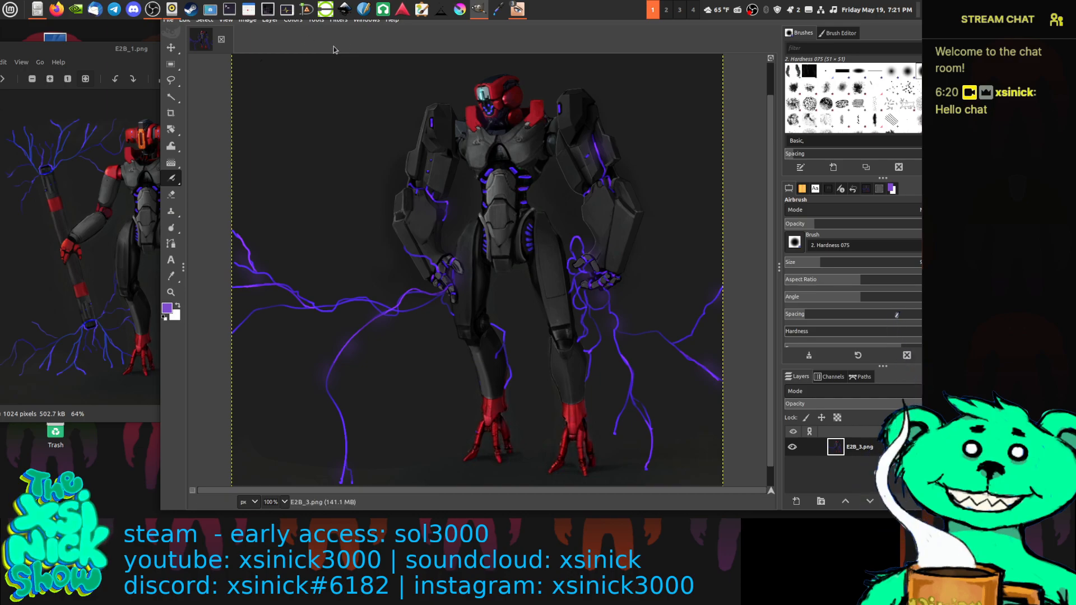
{"action": "key", "text": "ctrl+q"}
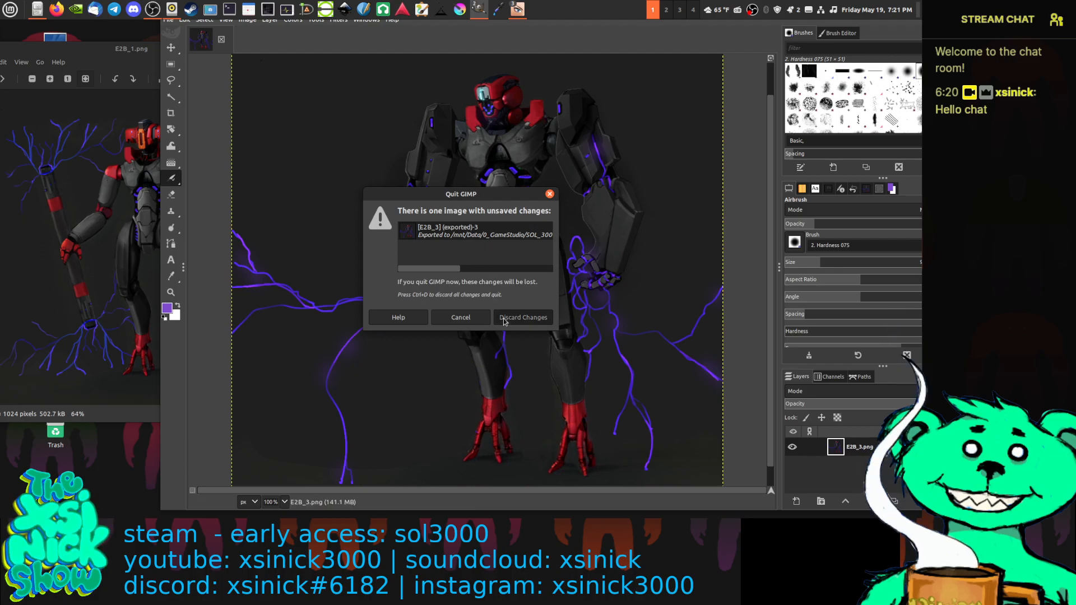
{"action": "left_click", "coordinate": [504, 318]}
Rearrange the E2B_1, E2B_2 and E2B_3 viewer windows across the desktop to compare the designs and uncover the desktop drives.
{"action": "left_click_drag", "start_coordinate": [599, 50], "coordinate": [738, 51]}
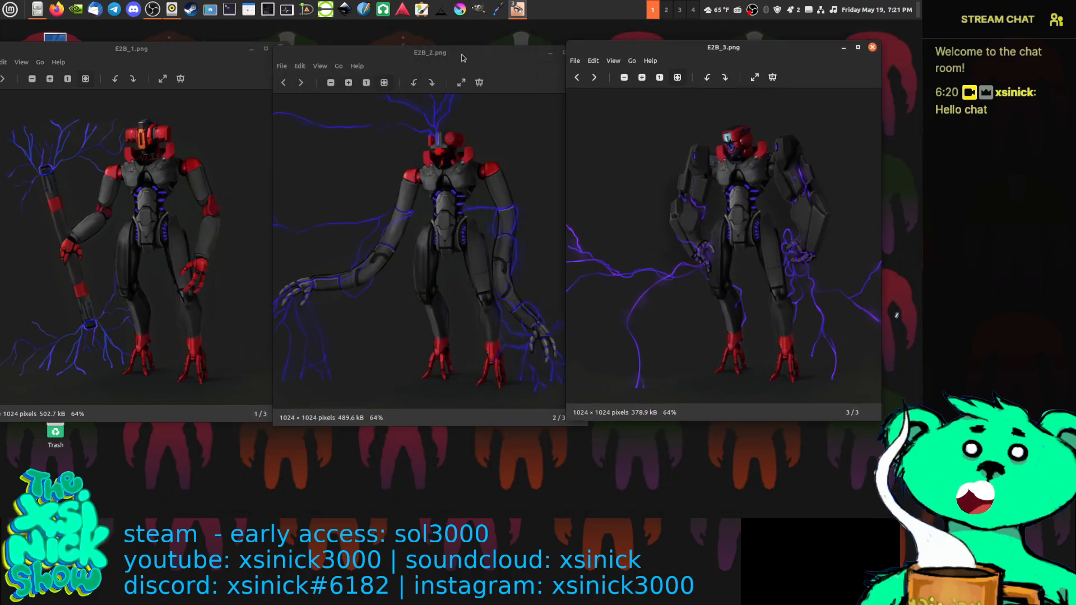
{"action": "mouse_move", "coordinate": [463, 58]}
{"action": "left_mouse_down"}
{"action": "mouse_move", "coordinate": [497, 55]}
{"action": "mouse_move", "coordinate": [480, 53]}
{"action": "left_mouse_up"}
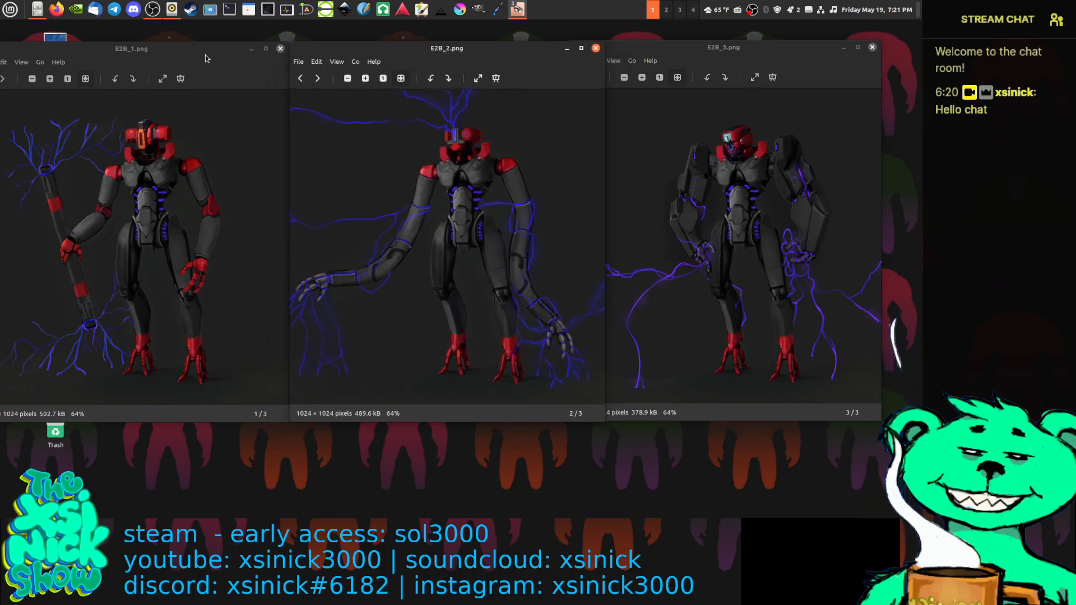
{"action": "left_click_drag", "start_coordinate": [205, 58], "coordinate": [344, 94]}
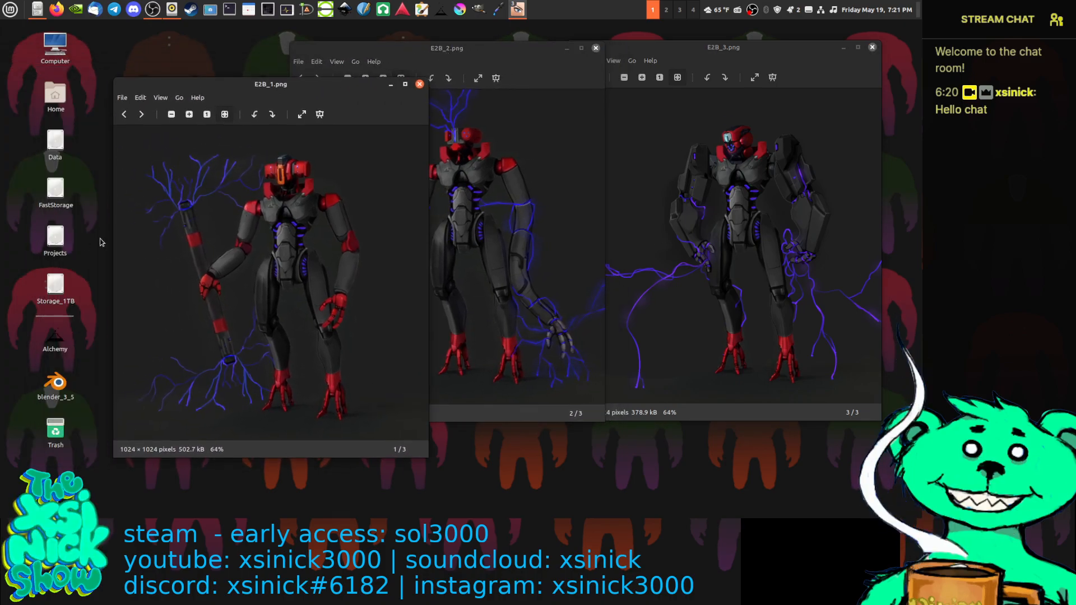
Open a file manager window from the Storage_1TB drive and go to the Data drive.
{"action": "double_click", "coordinate": [55, 283]}
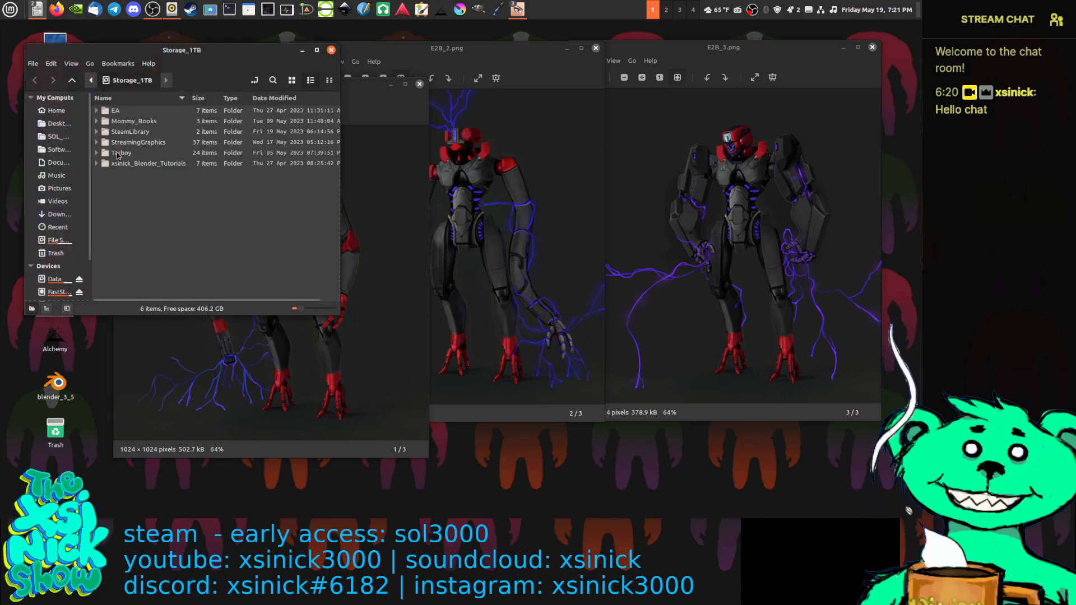
{"action": "left_click", "coordinate": [55, 279]}
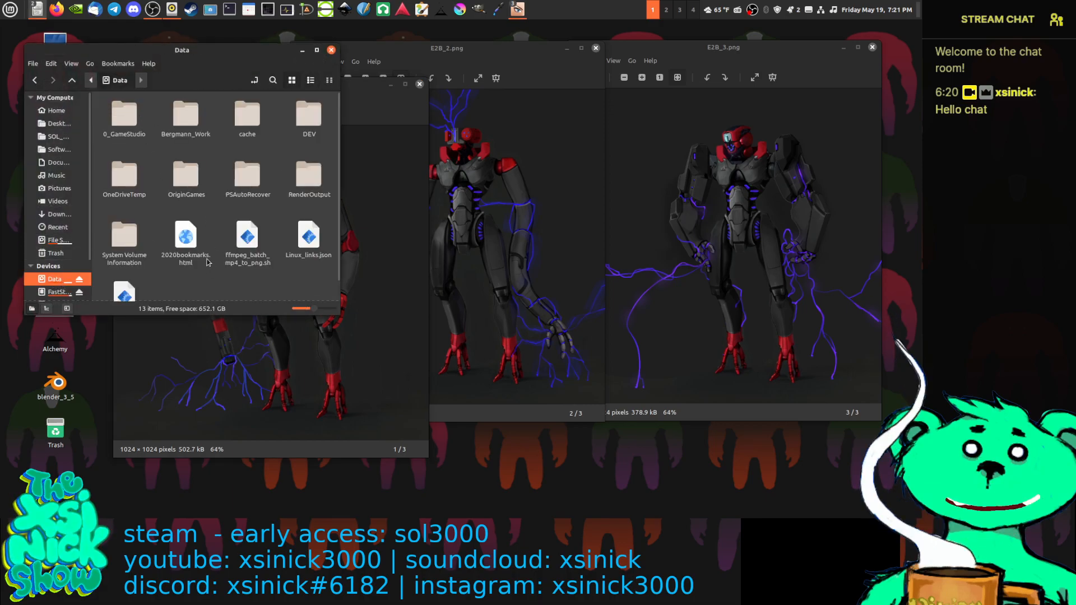
{"action": "scroll", "coordinate": [193, 224], "scroll_direction": "down", "scroll_amount": 1}
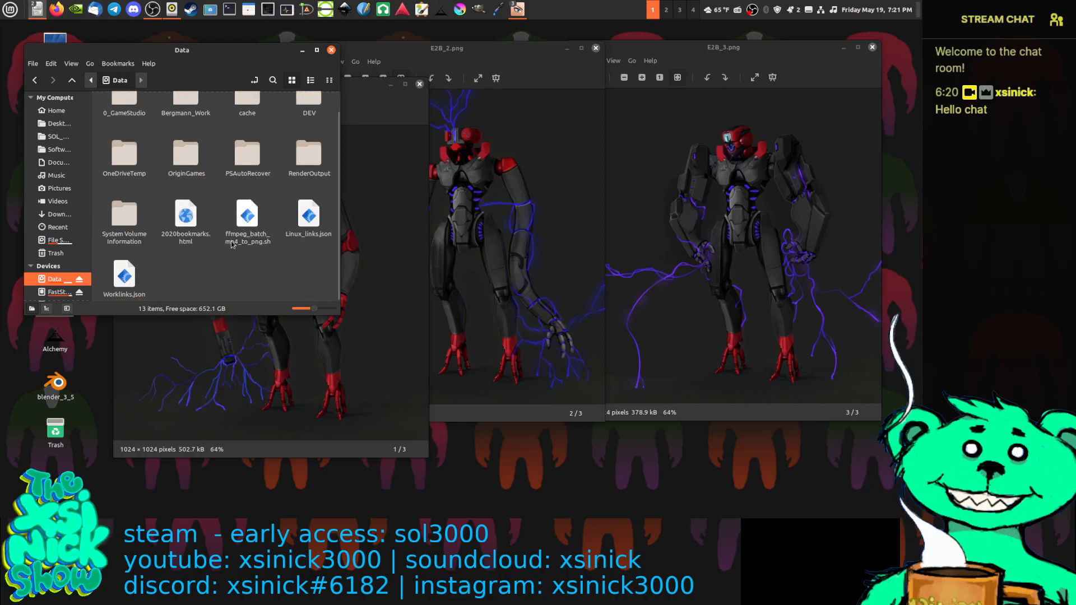
{"action": "scroll", "coordinate": [166, 219], "scroll_direction": "up", "scroll_amount": 1}
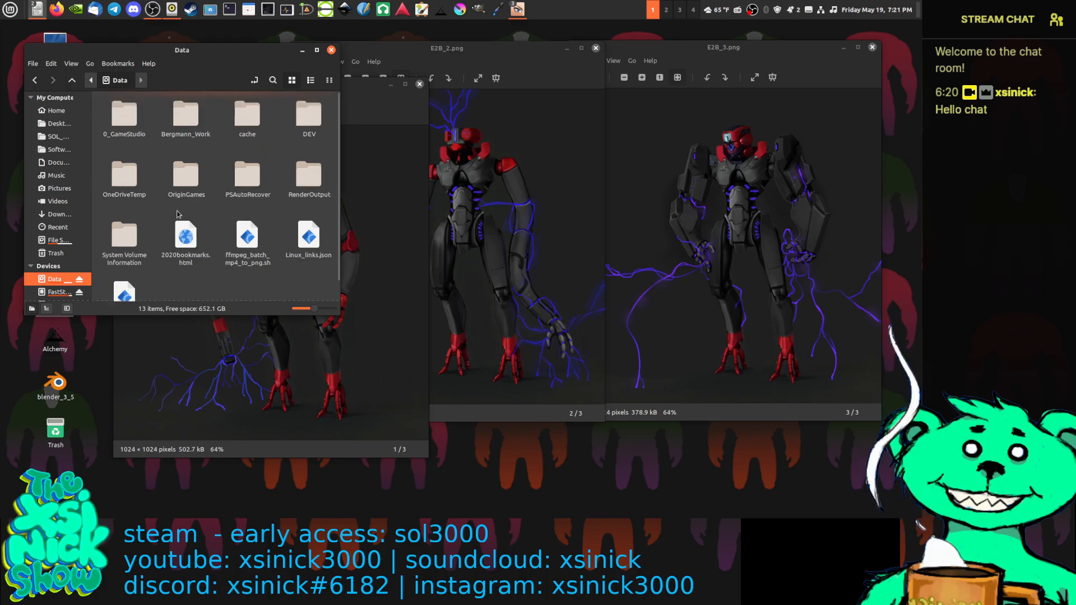
Go into the 0_GameStudio folder, through SOL_3000, to the 1_Concept_Art folder.
{"action": "double_click", "coordinate": [125, 126]}
{"action": "left_click", "coordinate": [126, 126]}
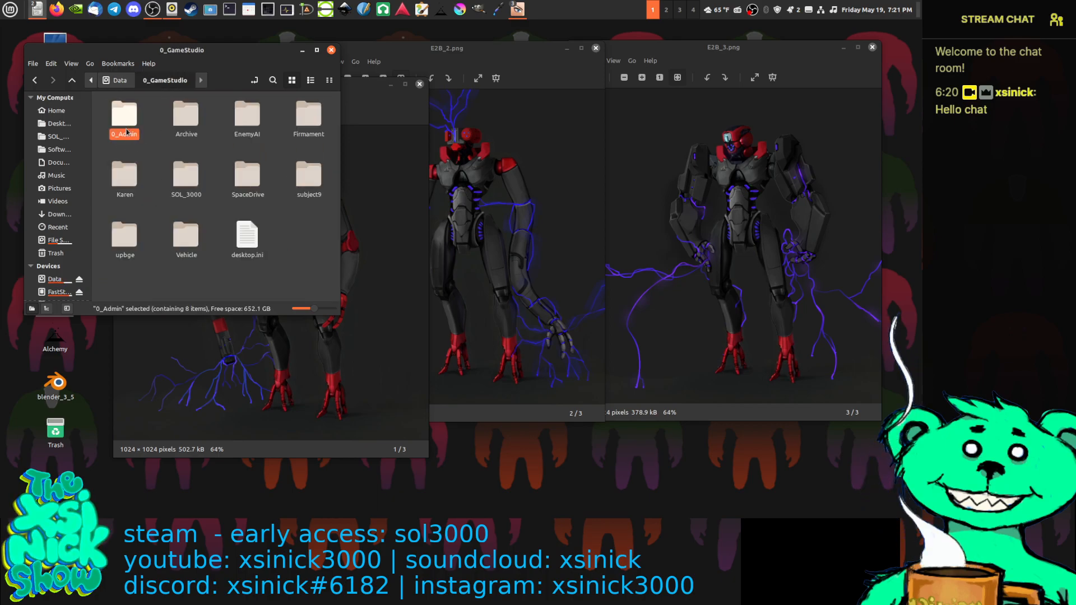
{"action": "key", "text": "s"}
{"action": "key", "text": "Return"}
{"action": "key", "text": "1"}
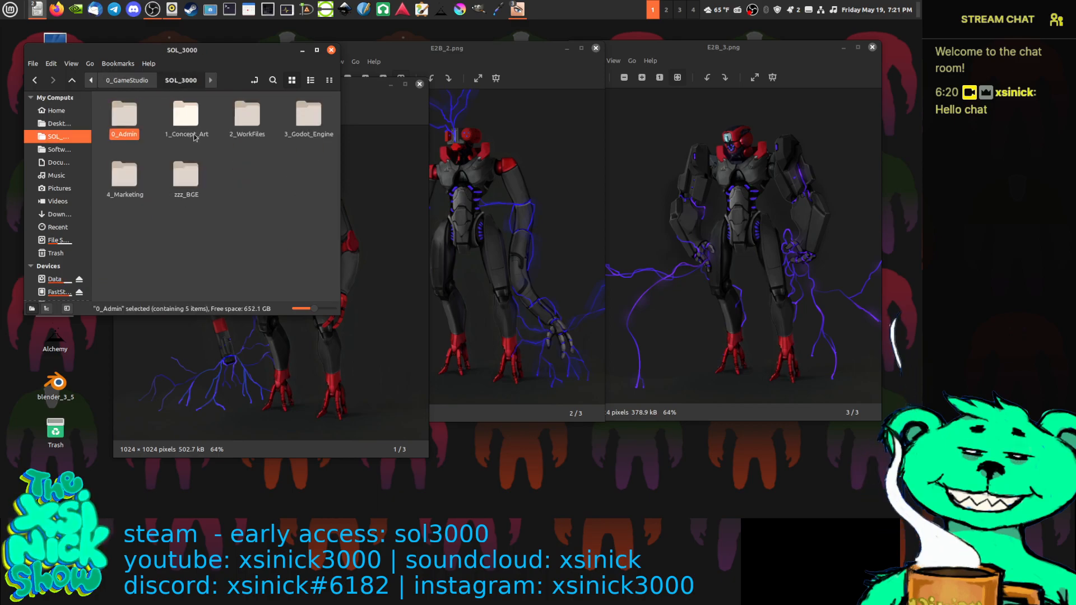
{"action": "key", "text": "Return"}
Open the 4_soldiers folder within the Enemies section of Character_Design.
{"action": "left_click", "coordinate": [122, 133]}
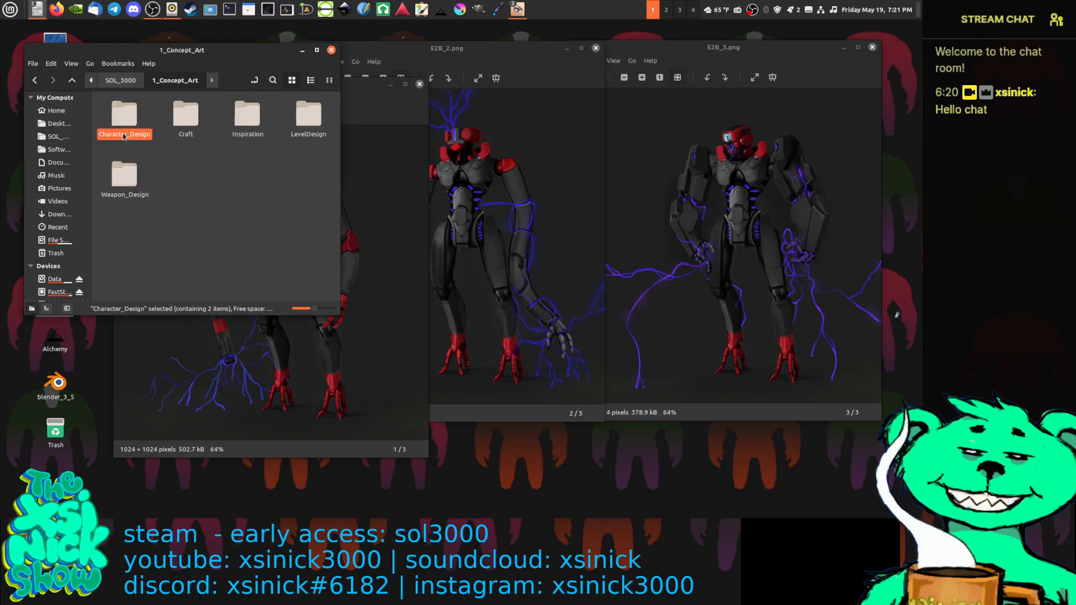
{"action": "key", "text": "Return"}
{"action": "double_click", "coordinate": [129, 126]}
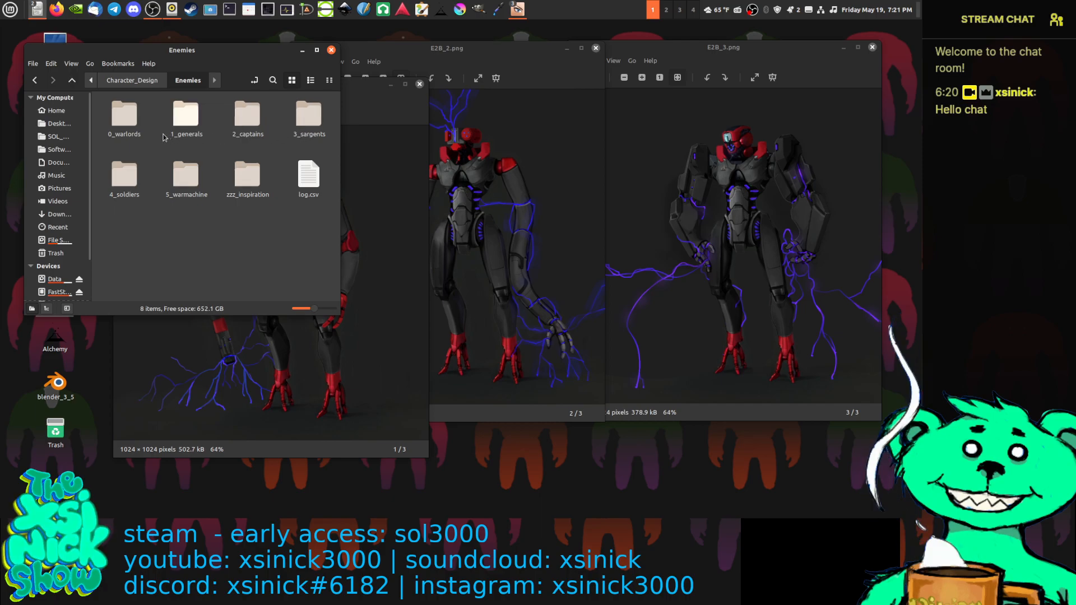
{"action": "double_click", "coordinate": [126, 193]}
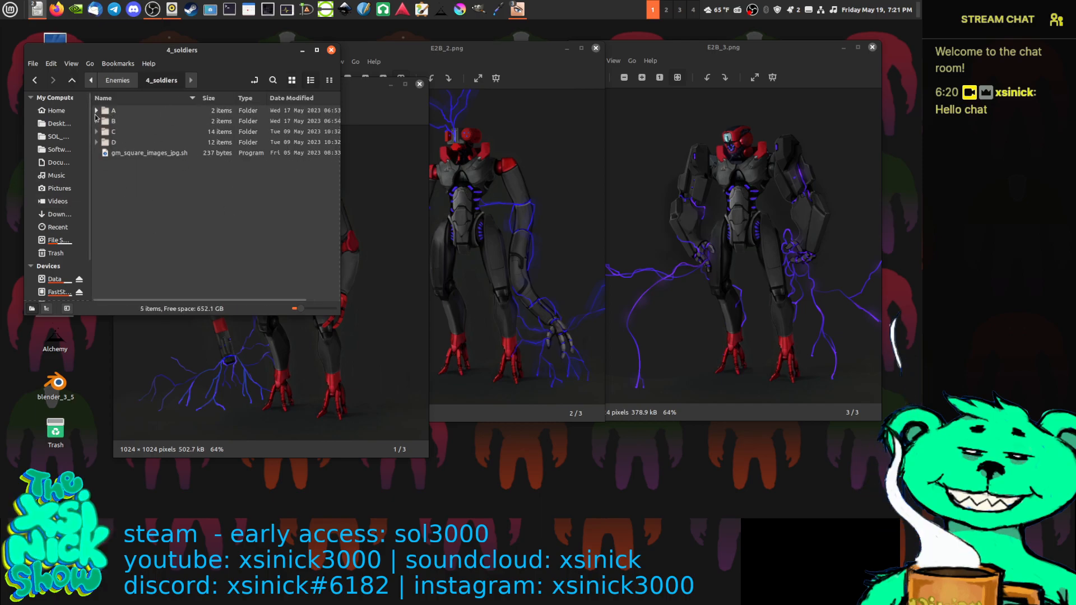
Open E2A_E1.png, E2A_E2.png and E2A_E3.png from folder A's final subfolder and spread their viewer windows side by side.
{"action": "key", "text": "Down"}
{"action": "left_click", "coordinate": [96, 111]}
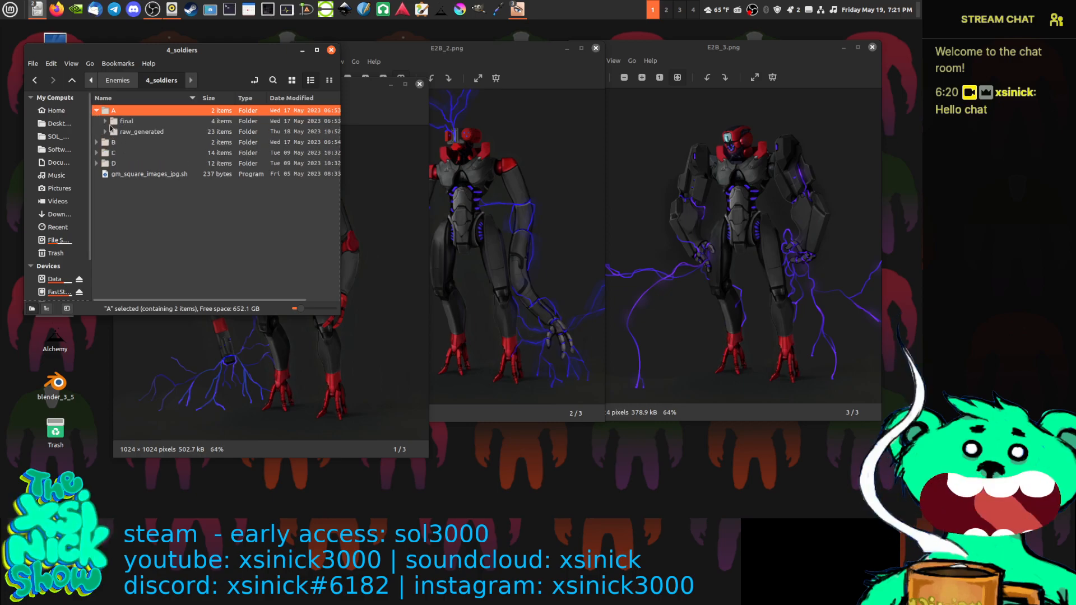
{"action": "double_click", "coordinate": [145, 143]}
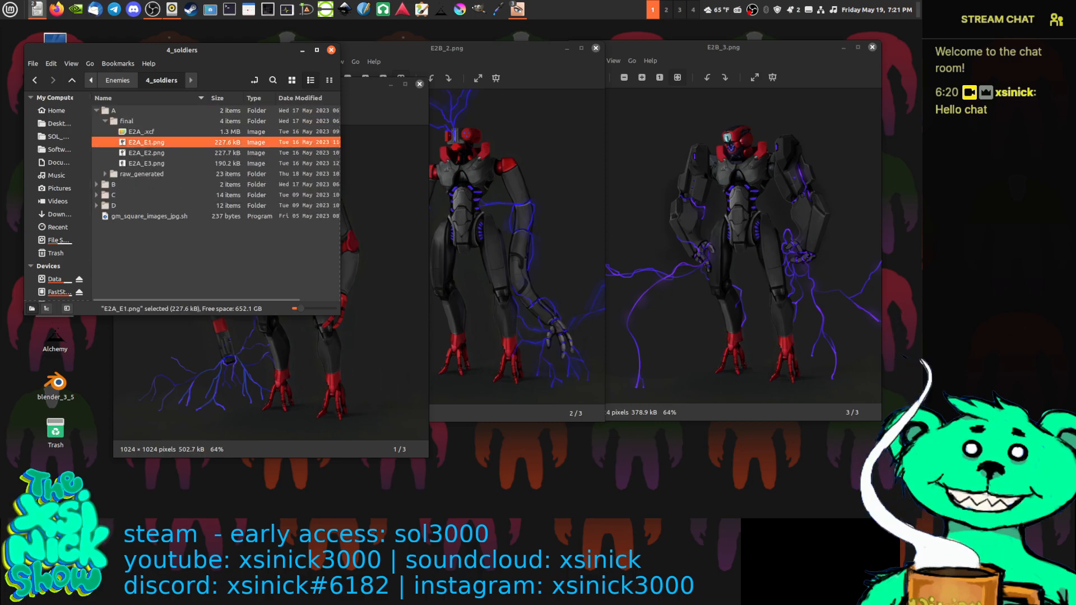
{"action": "left_click_drag", "start_coordinate": [479, 91], "coordinate": [392, 94]}
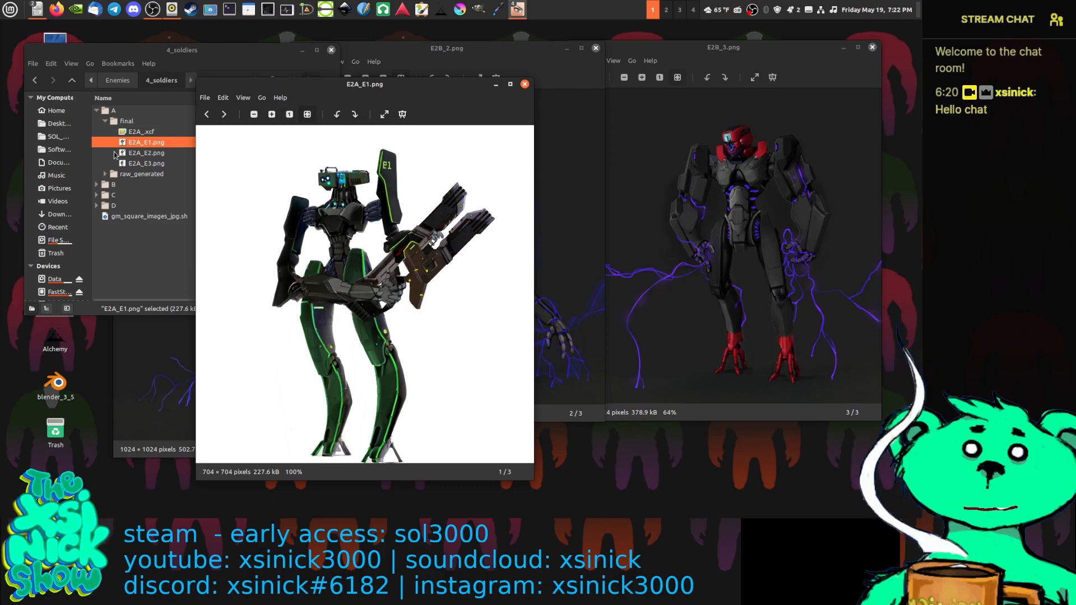
{"action": "double_click", "coordinate": [139, 154]}
{"action": "left_click_drag", "start_coordinate": [529, 80], "coordinate": [663, 91]}
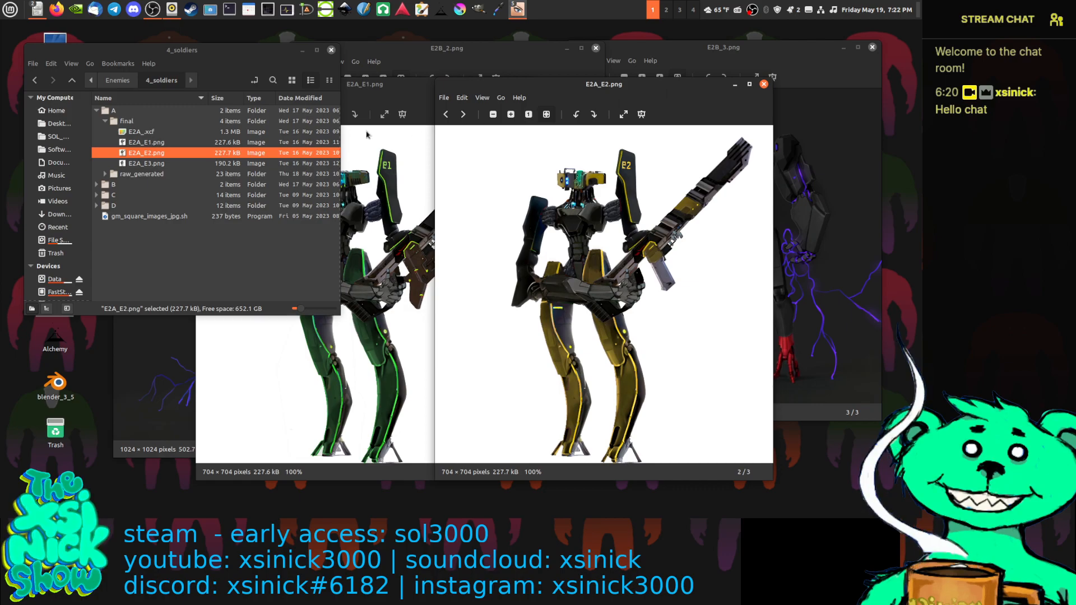
{"action": "double_click", "coordinate": [158, 162]}
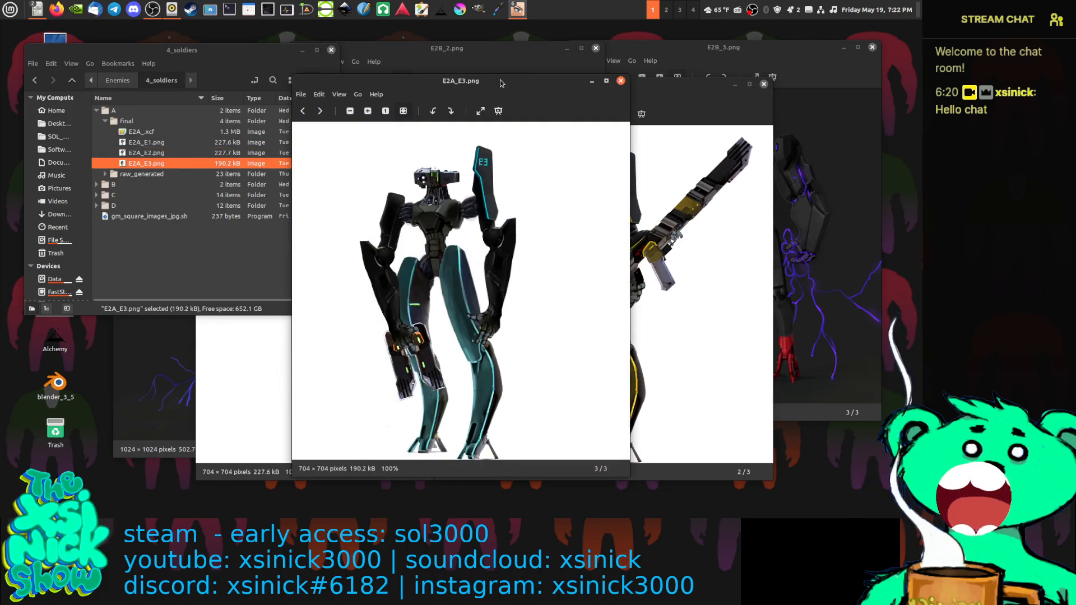
{"action": "left_click_drag", "start_coordinate": [502, 83], "coordinate": [771, 86]}
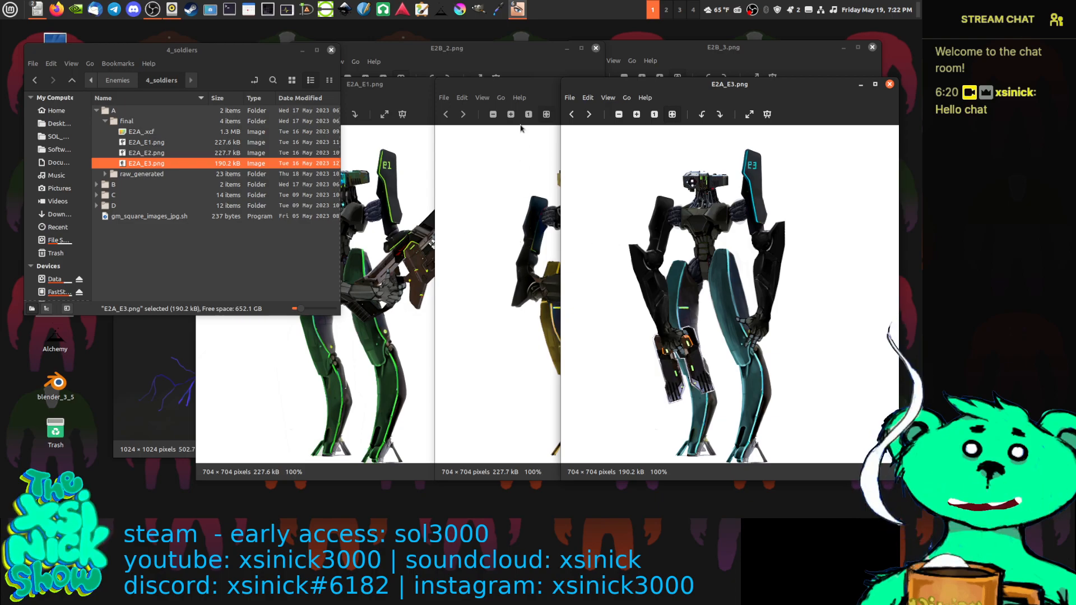
Bring the E2B_2, E2B_1, E2B_3 and E2A_E3 viewer windows forward in turn to compare the two soldier designs.
{"action": "left_click", "coordinate": [484, 54]}
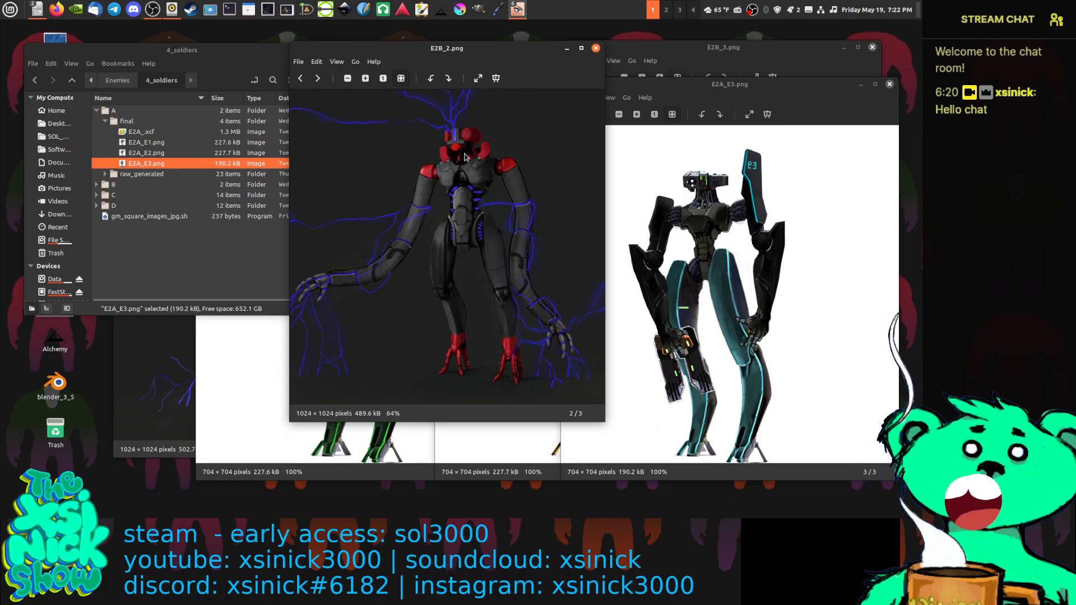
{"action": "left_click", "coordinate": [152, 344]}
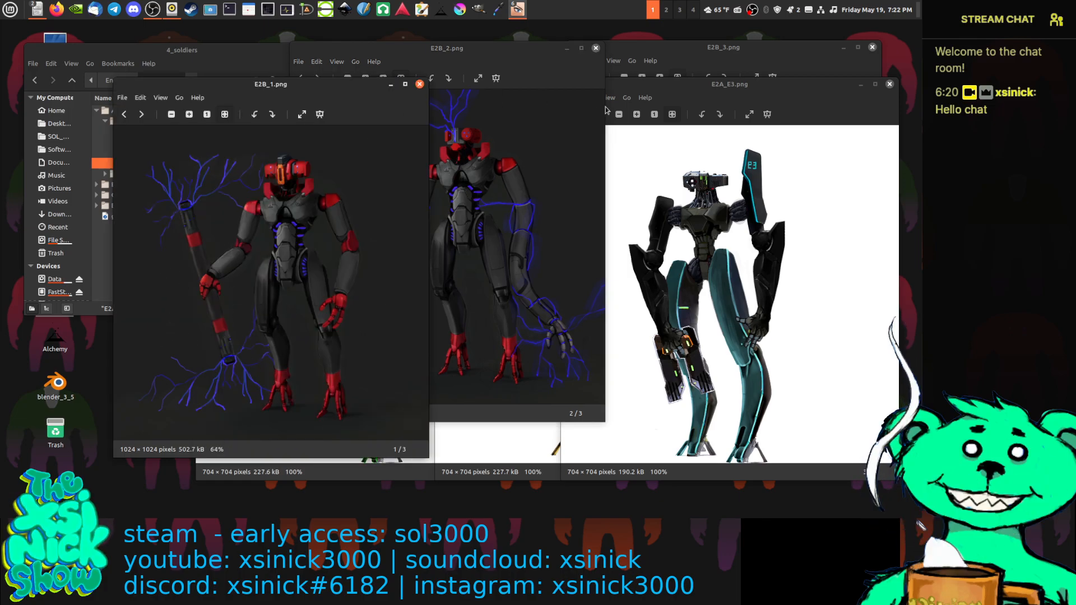
{"action": "left_click", "coordinate": [655, 64]}
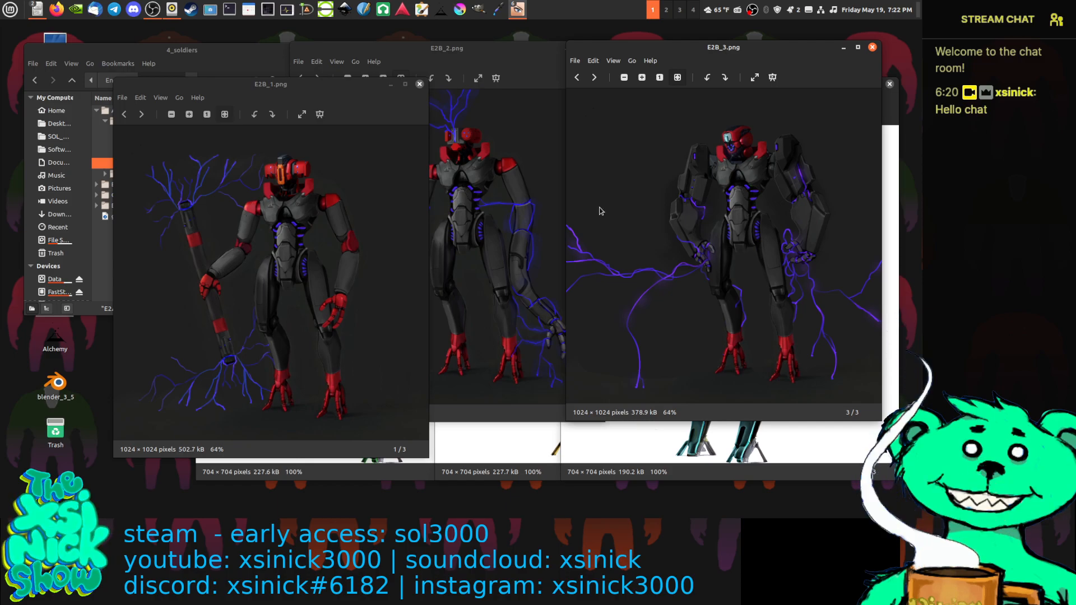
{"action": "left_click", "coordinate": [705, 461]}
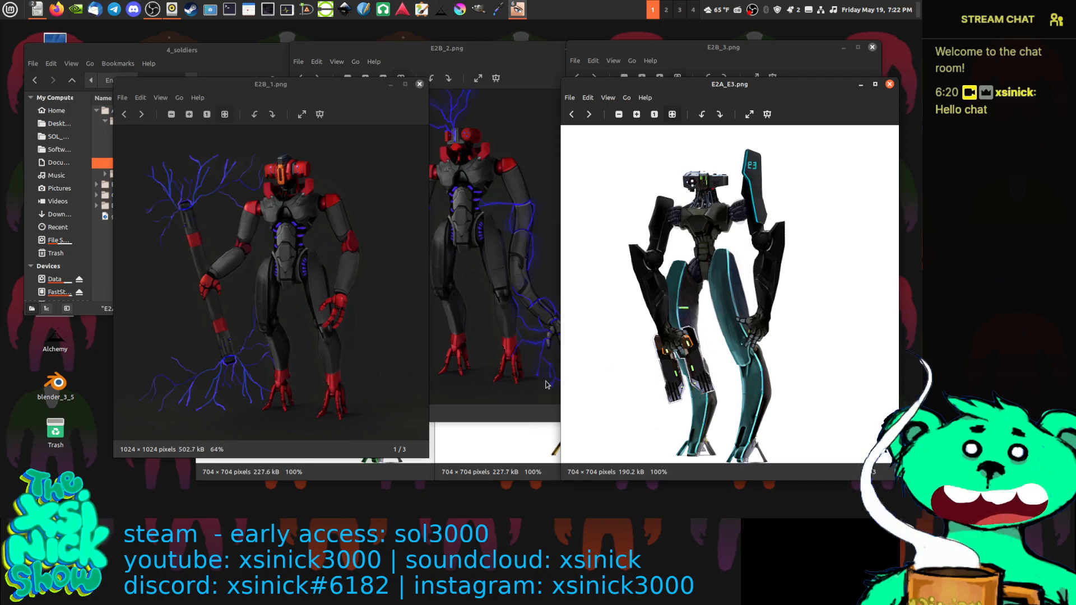
Close all the E2A and E2B image viewer windows.
{"action": "left_click", "coordinate": [420, 84]}
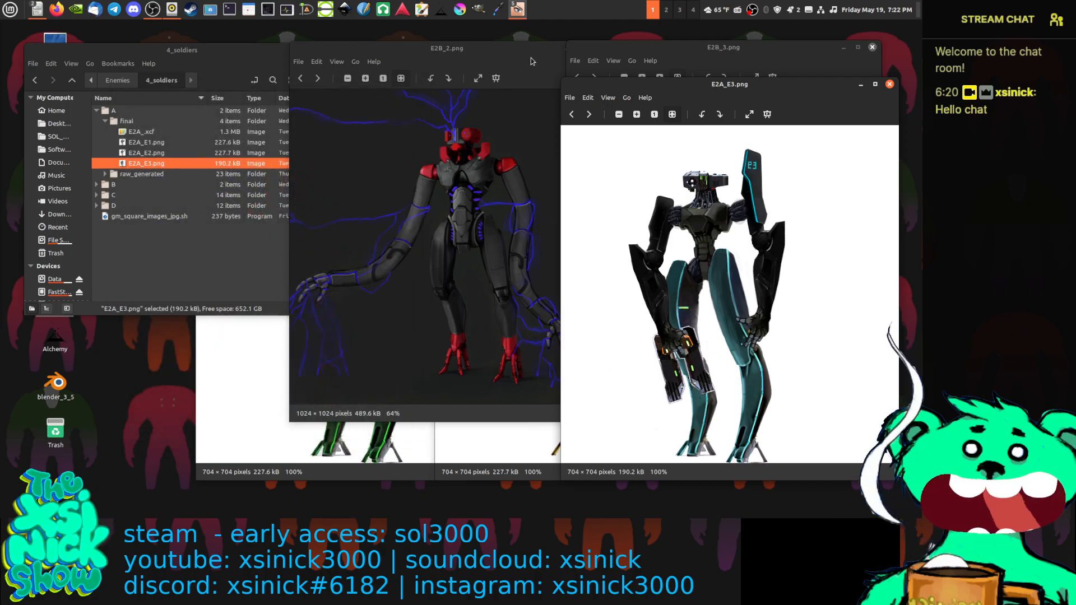
{"action": "left_click", "coordinate": [550, 50]}
{"action": "left_click", "coordinate": [598, 49]}
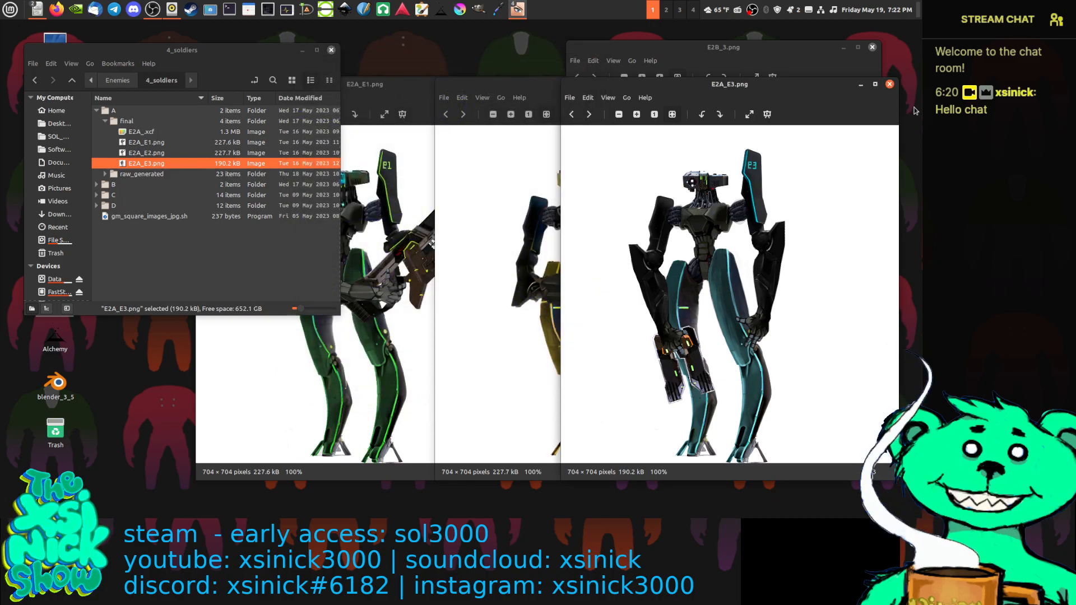
{"action": "left_click", "coordinate": [890, 84]}
{"action": "left_click", "coordinate": [873, 47]}
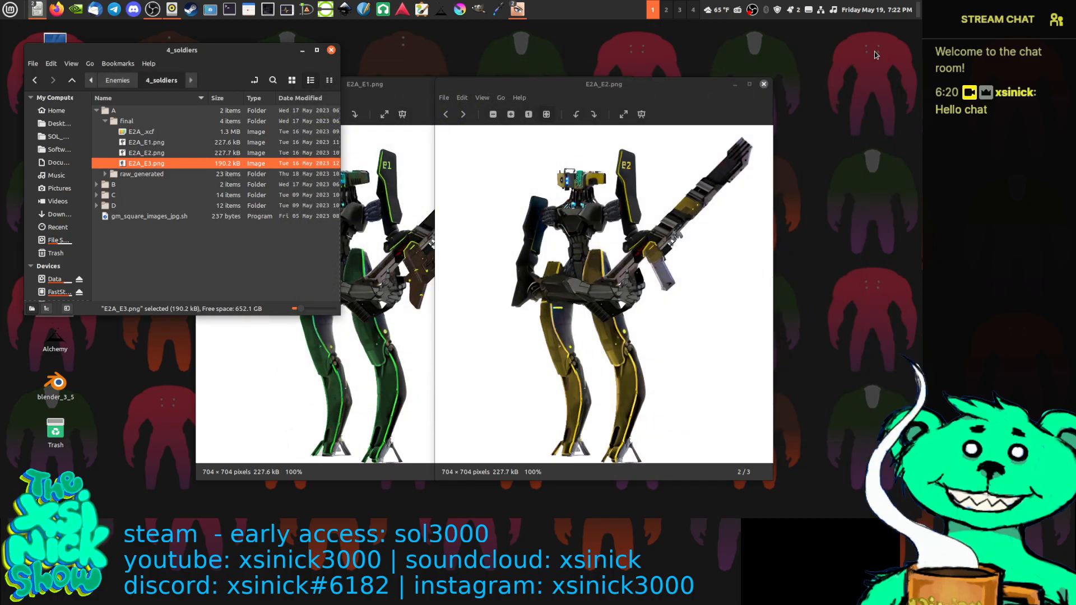
{"action": "left_click", "coordinate": [764, 83]}
{"action": "left_click", "coordinate": [525, 84]}
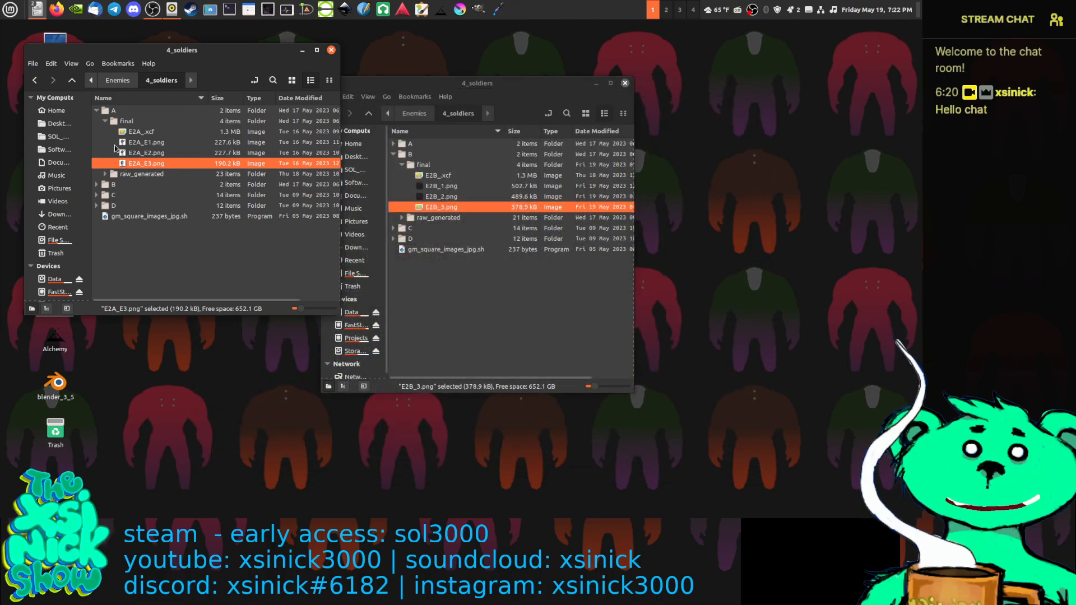
Collapse folder A, open 00040-2636935369.png from folder C, and enlarge the viewer to inspect the shield-bearing robot up close.
{"action": "left_click", "coordinate": [97, 111]}
{"action": "left_click", "coordinate": [97, 131]}
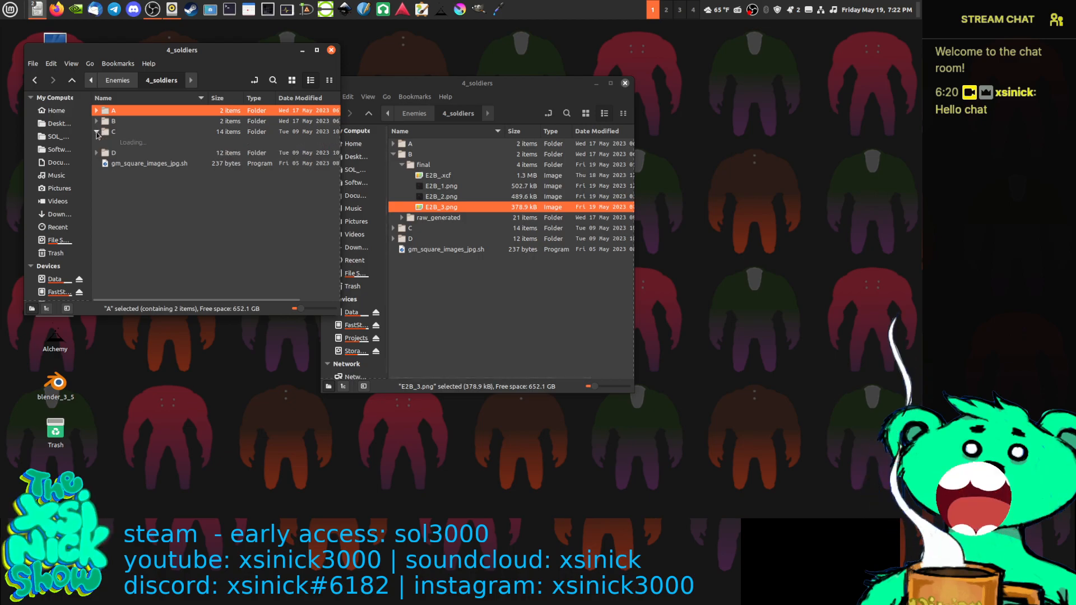
{"action": "double_click", "coordinate": [142, 145]}
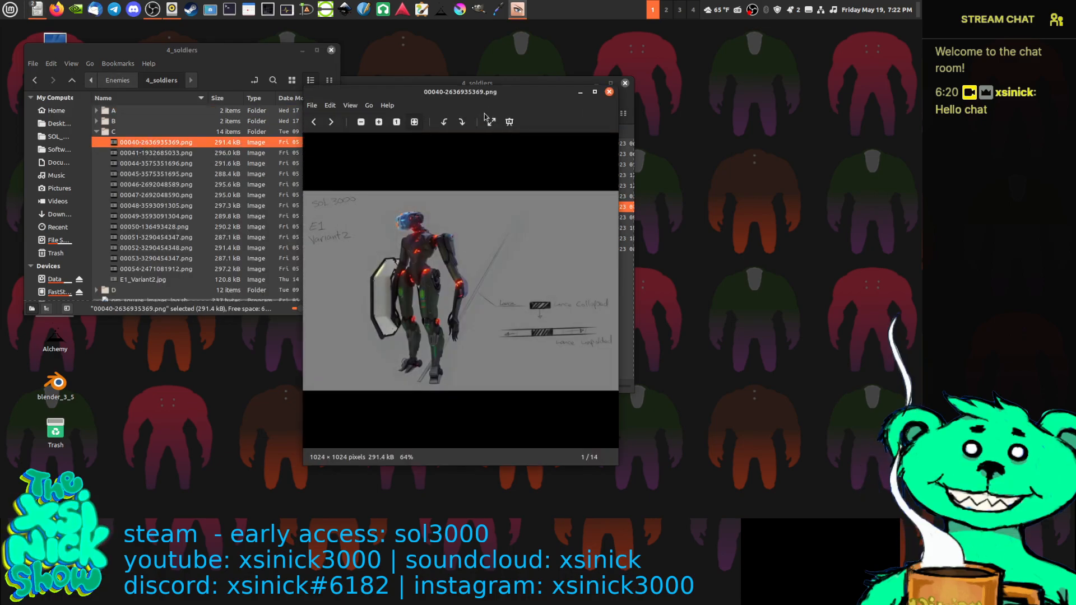
{"action": "left_click_drag", "start_coordinate": [496, 101], "coordinate": [478, 73]}
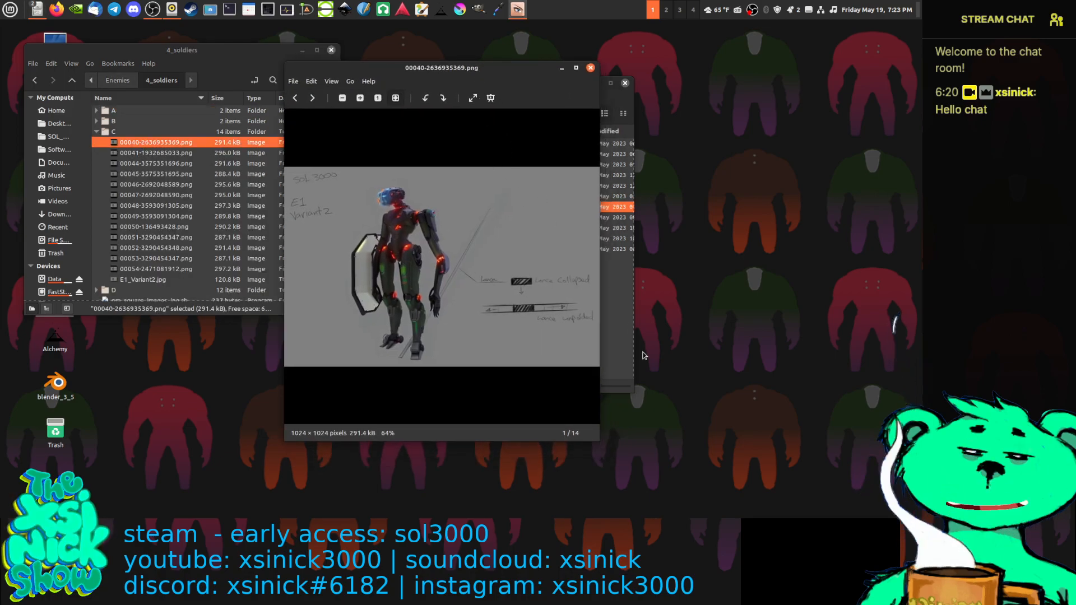
{"action": "left_click_drag", "start_coordinate": [598, 440], "coordinate": [748, 482]}
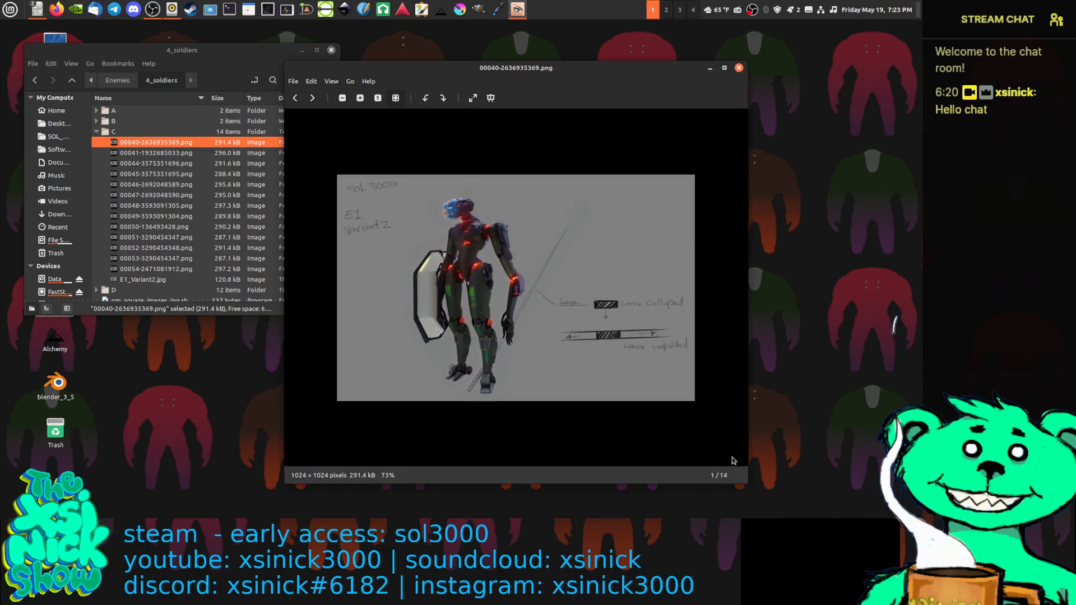
{"action": "scroll", "coordinate": [497, 282], "scroll_direction": "up", "scroll_amount": 3}
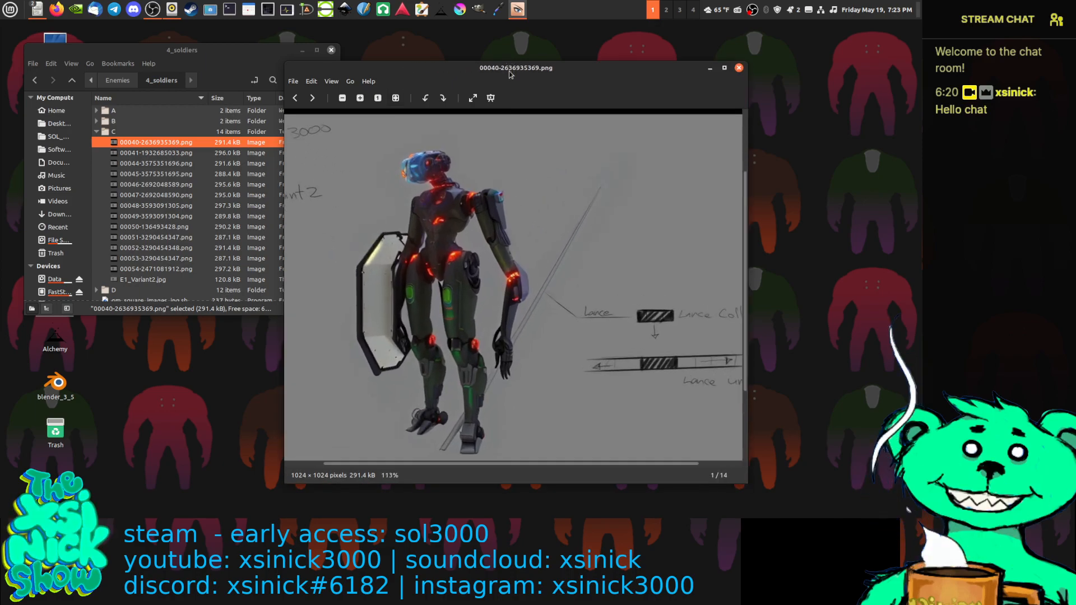
{"action": "left_click_drag", "start_coordinate": [503, 73], "coordinate": [536, 53]}
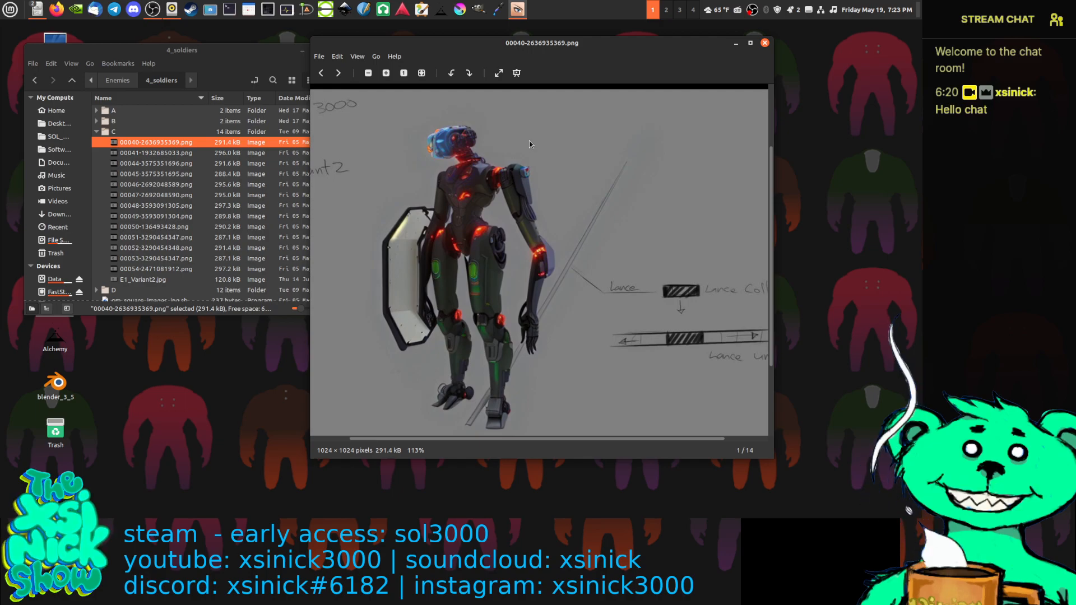
Browse back and forth through folder C's generated images to examine the E1 Variant2 robot designs.
{"action": "key", "text": "Right"}
{"action": "key", "text": "Right"}
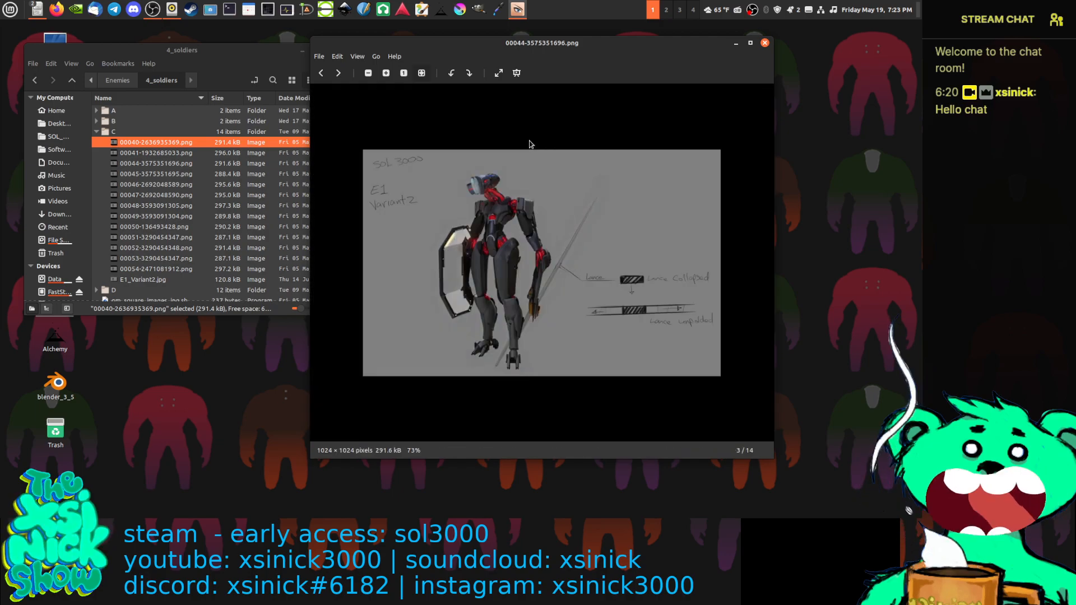
{"action": "key", "text": "Right"}
{"action": "key", "text": "Left"}
{"action": "key", "text": "Left"}
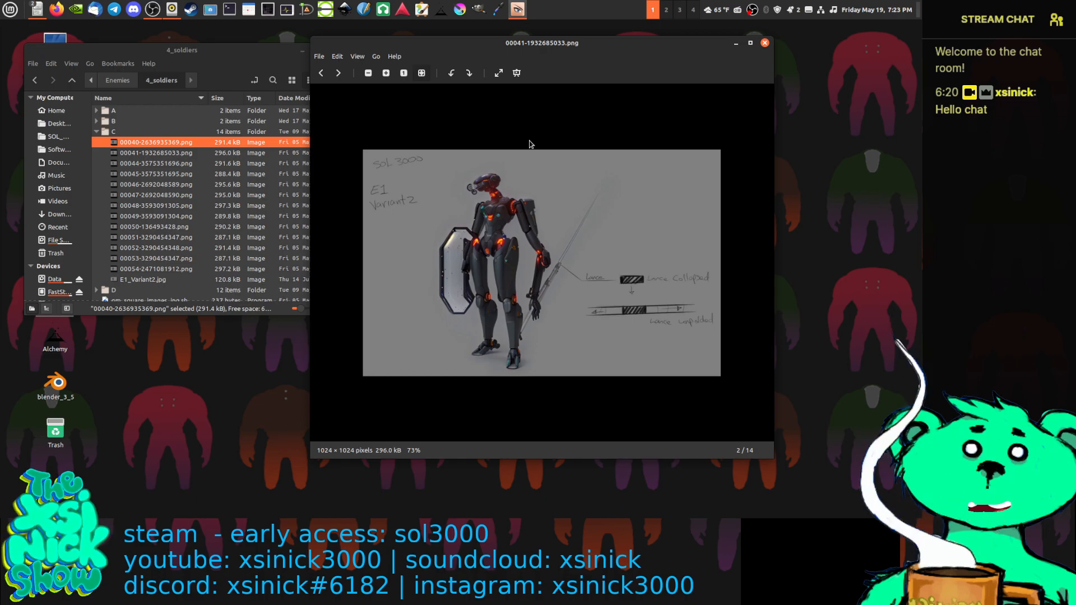
{"action": "key", "text": "Right"}
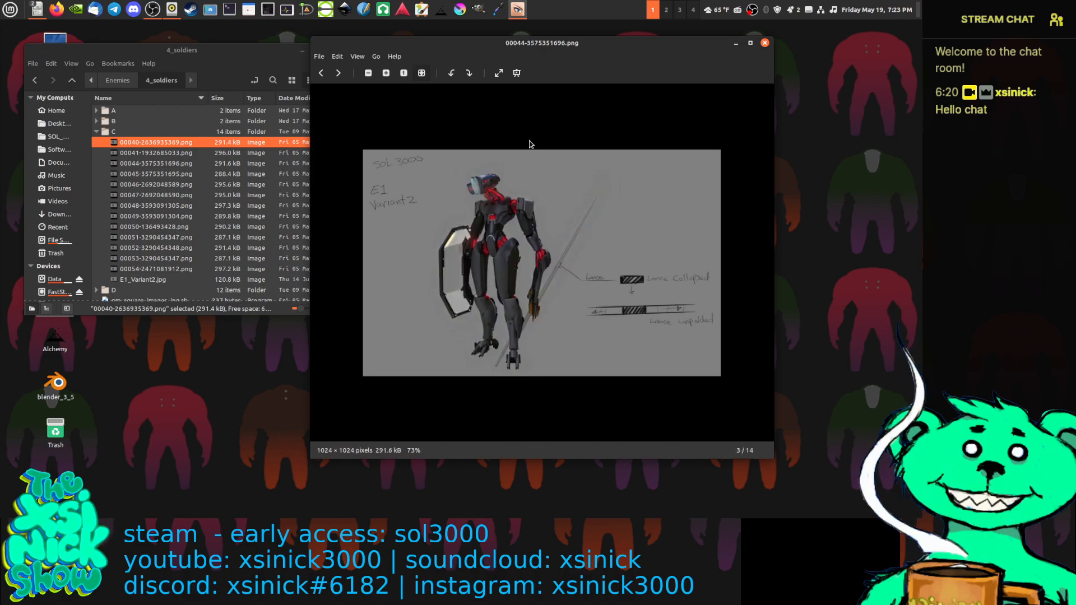
{"action": "key", "text": "Right"}
{"action": "key", "text": "Right"}
{"action": "key", "text": "Right"}
{"action": "key", "text": "Right"}
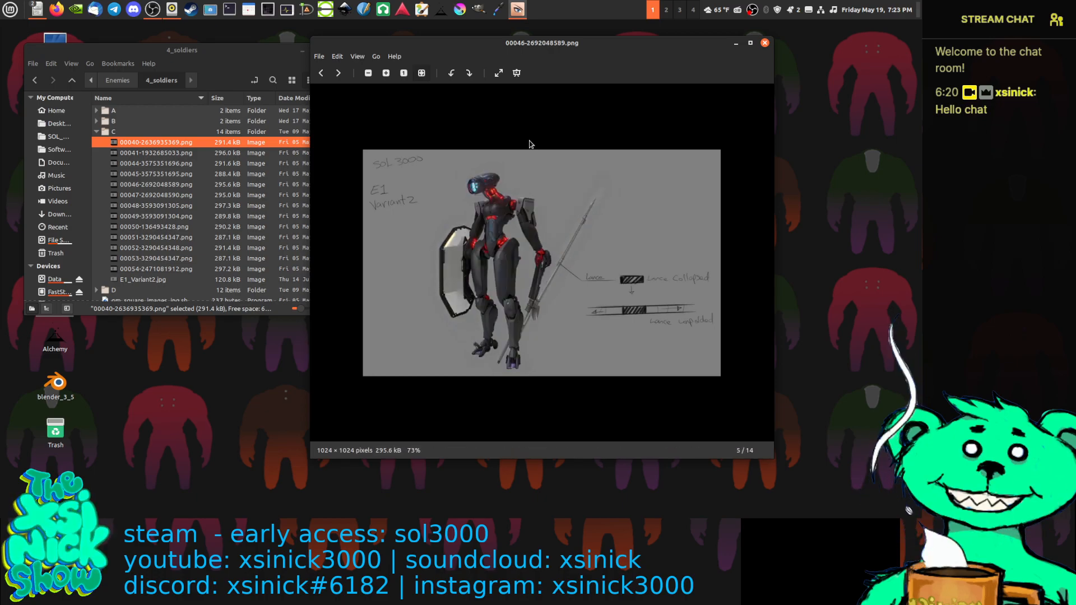
{"action": "key", "text": "Right"}
{"action": "key", "text": "Right"}
{"action": "key", "text": "Right"}
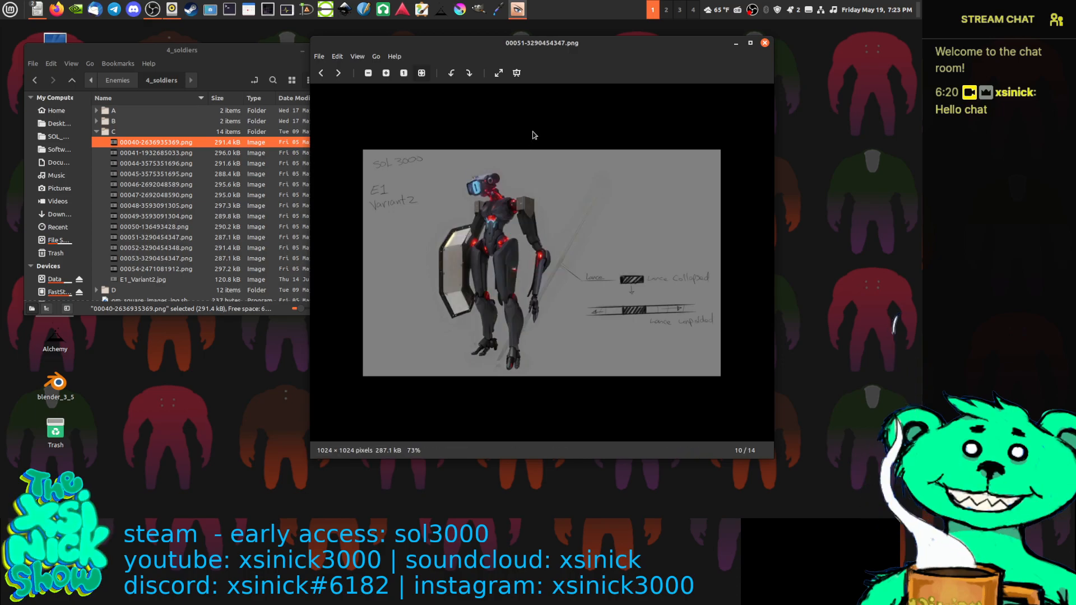
Collapse folder C, expand folder D and open its first image, 00067-4041260317.png.
{"action": "left_click", "coordinate": [96, 132]}
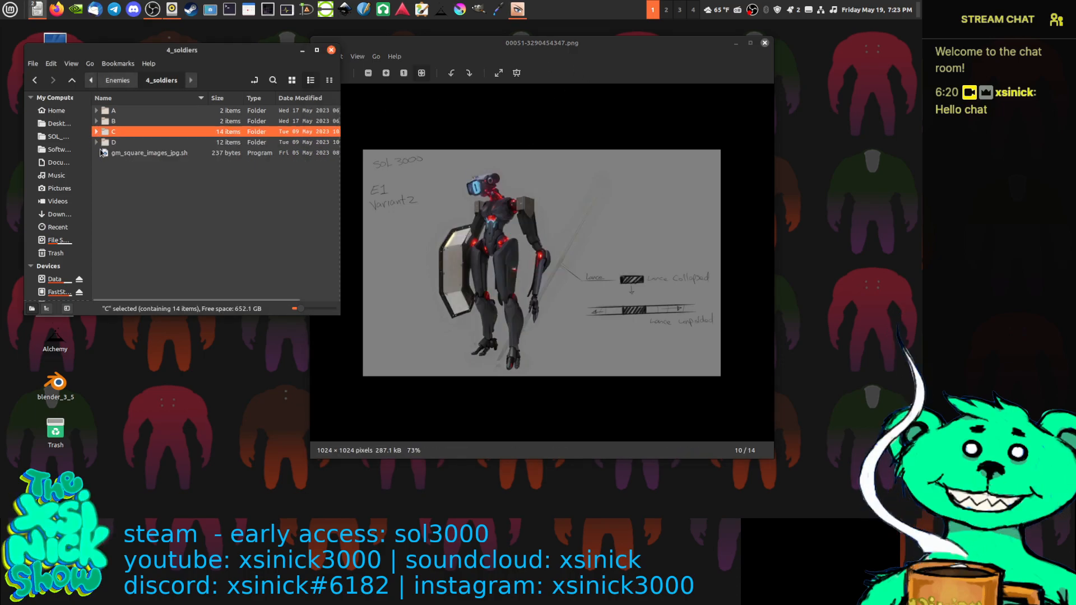
{"action": "left_click", "coordinate": [96, 143]}
{"action": "double_click", "coordinate": [134, 153]}
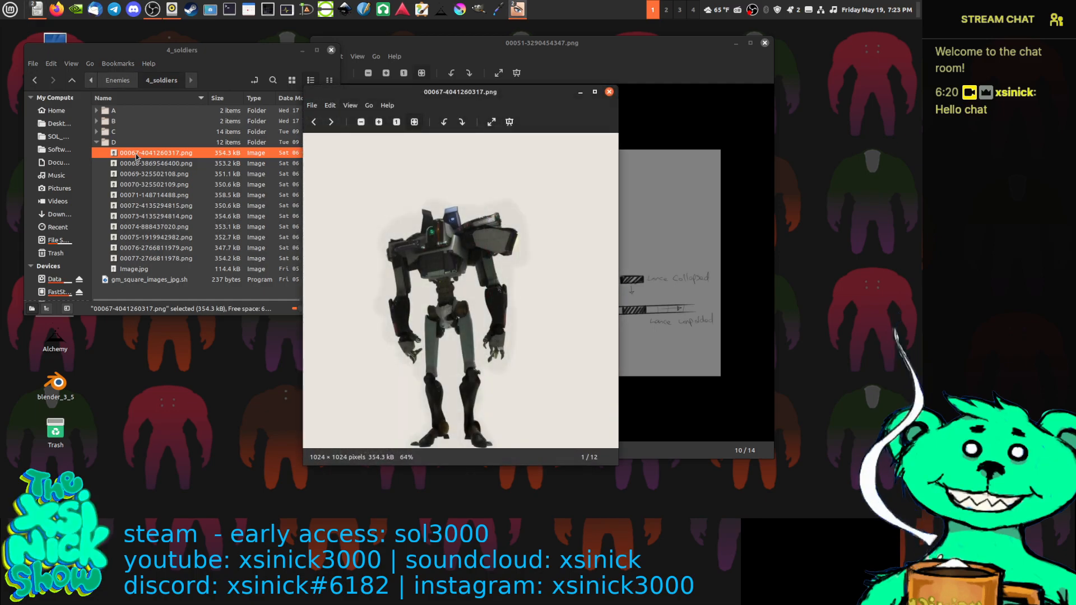
Look through several robot variants in folder D and close that image viewer.
{"action": "key", "text": "Right"}
{"action": "key", "text": "Right"}
{"action": "key", "text": "Right"}
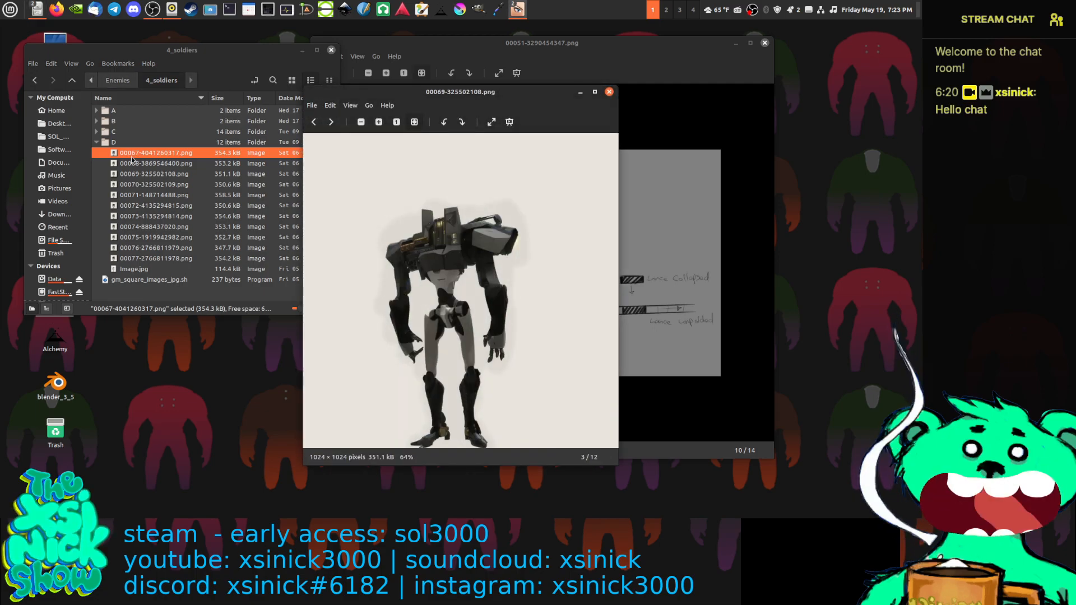
{"action": "key", "text": "Left"}
{"action": "key", "text": "Left"}
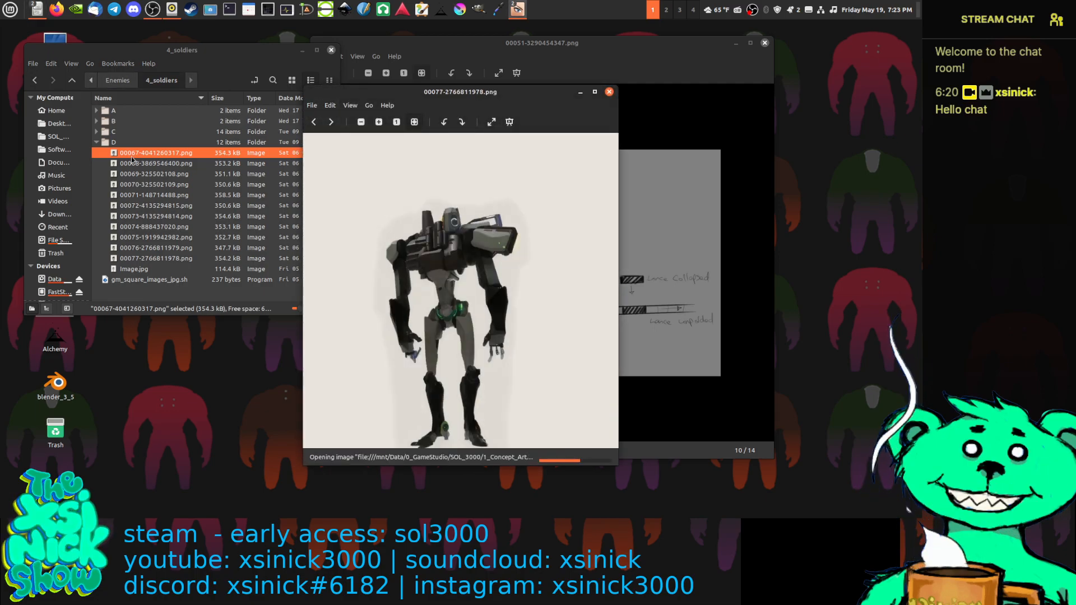
{"action": "left_click", "coordinate": [610, 92]}
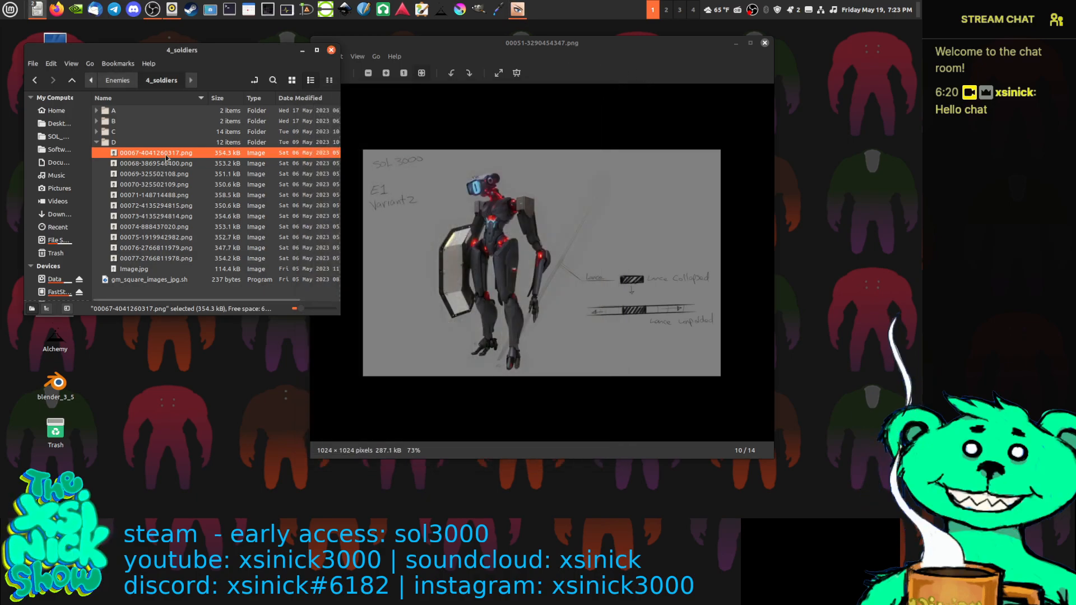
Collapse folder D in 4_soldiers and permanently delete it.
{"action": "left_click", "coordinate": [96, 142]}
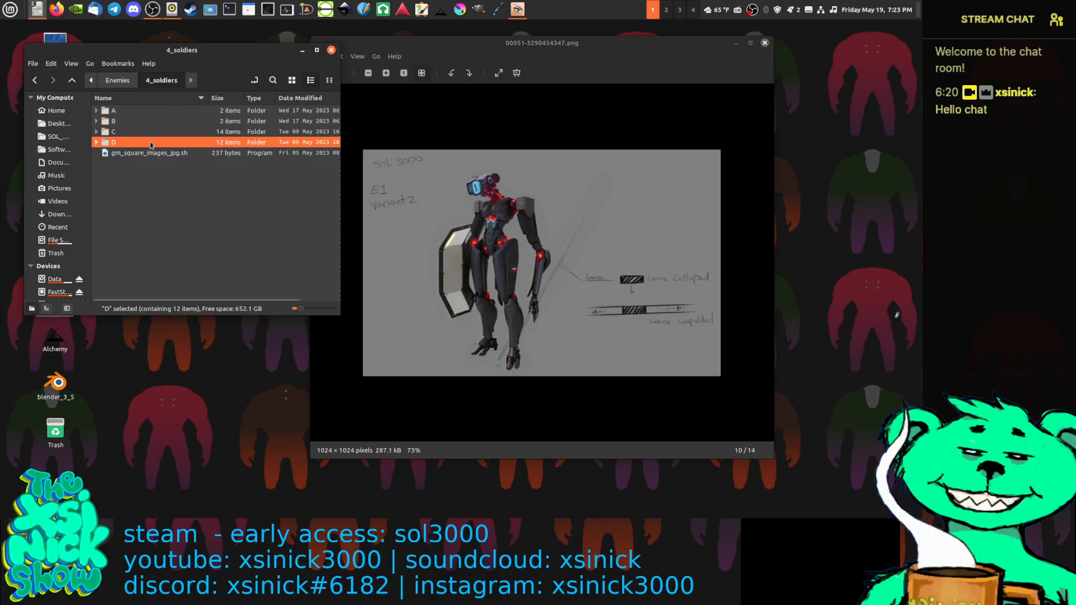
{"action": "left_click", "coordinate": [152, 133]}
{"action": "left_click", "coordinate": [144, 146]}
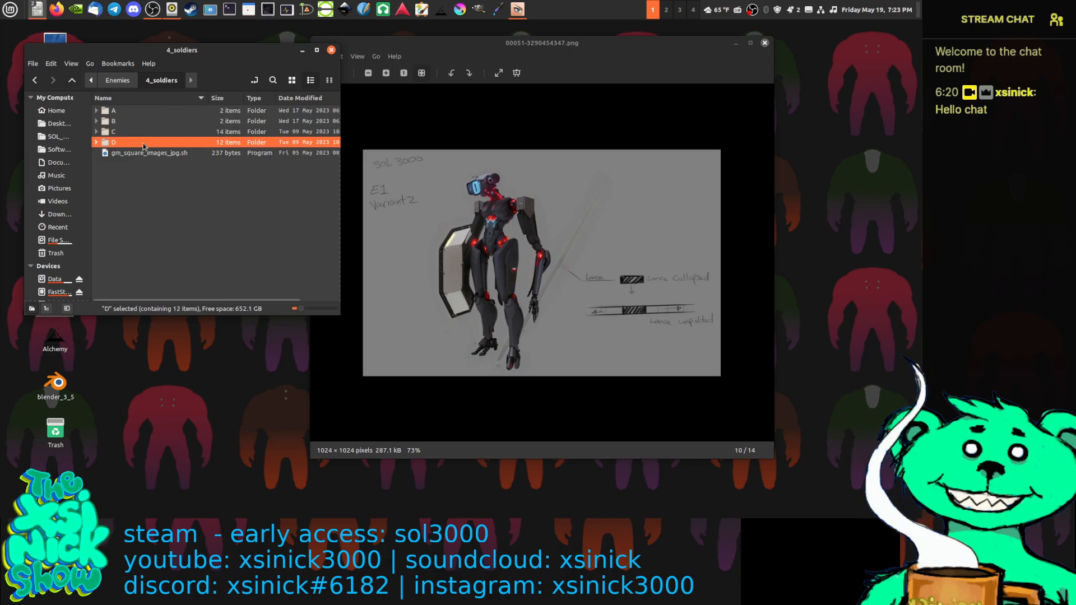
{"action": "key", "text": "shift+Delete"}
{"action": "key", "text": "Return"}
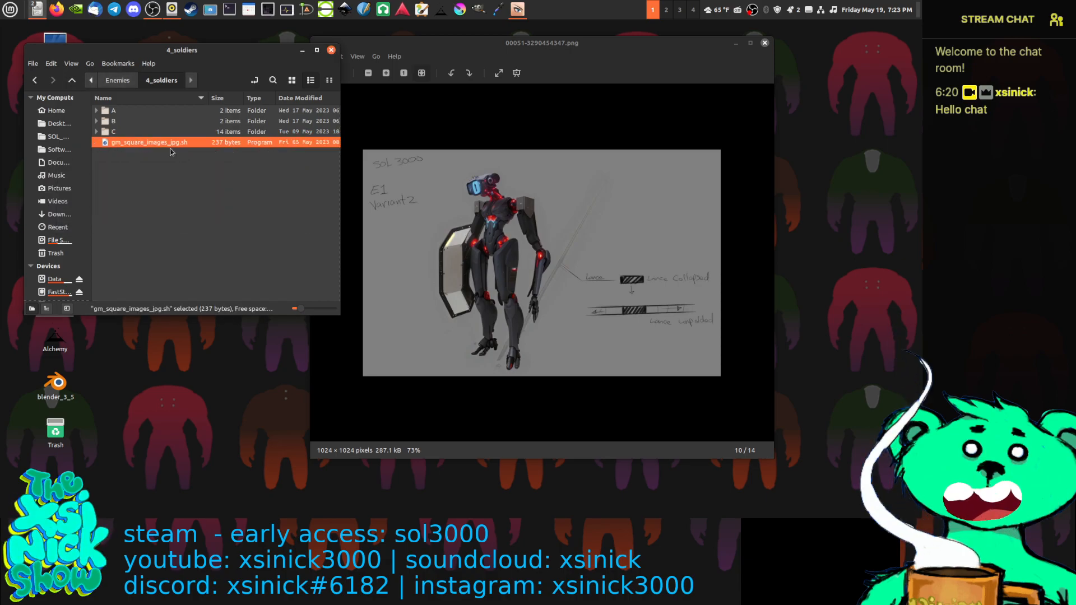
Open 00026-530471934.png from folder A of 5_warmachine under Enemies and inspect the walker's arms and body up close.
{"action": "left_click", "coordinate": [119, 85]}
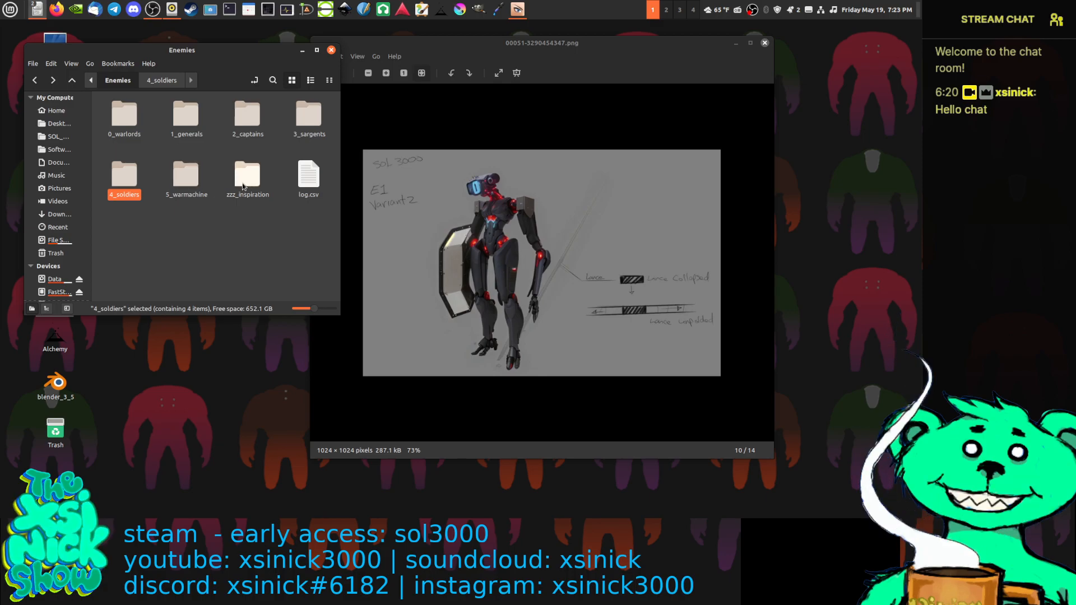
{"action": "double_click", "coordinate": [186, 178]}
{"action": "double_click", "coordinate": [138, 115]}
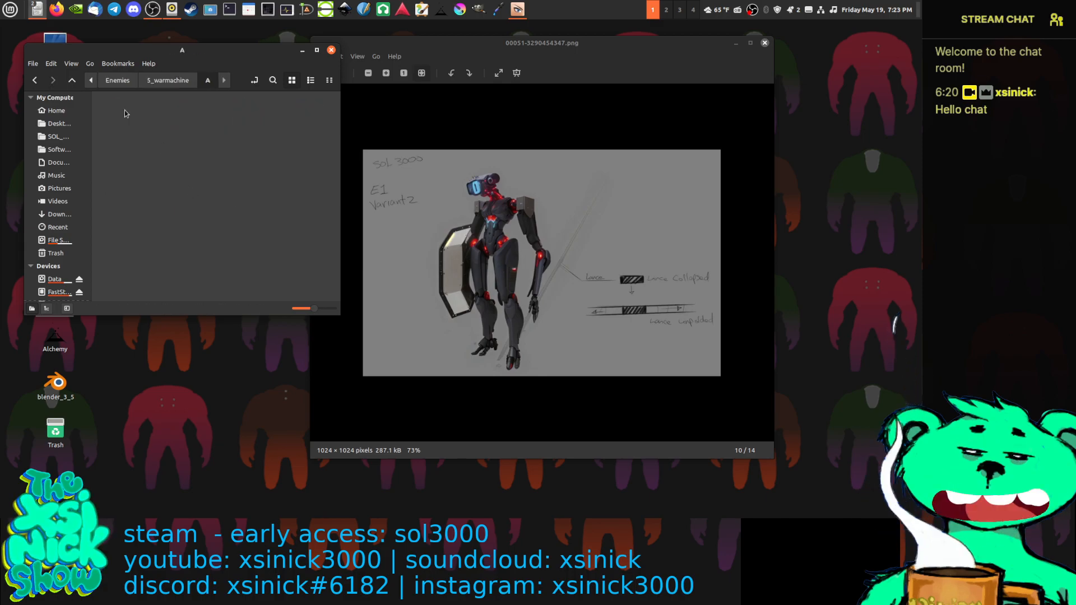
{"action": "double_click", "coordinate": [130, 118]}
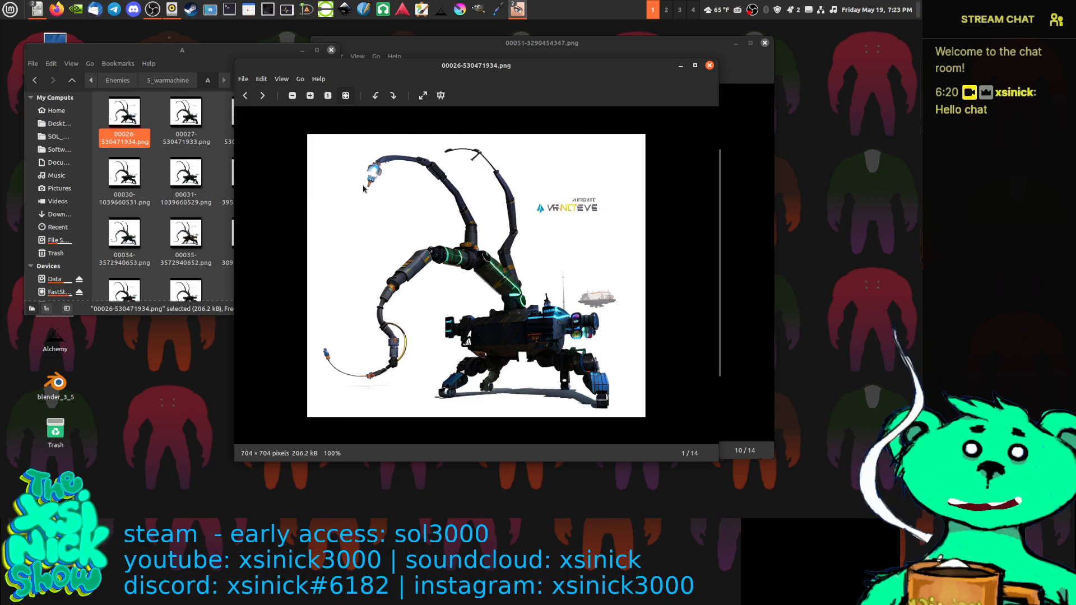
{"action": "scroll", "coordinate": [384, 204], "scroll_direction": "up", "scroll_amount": 5}
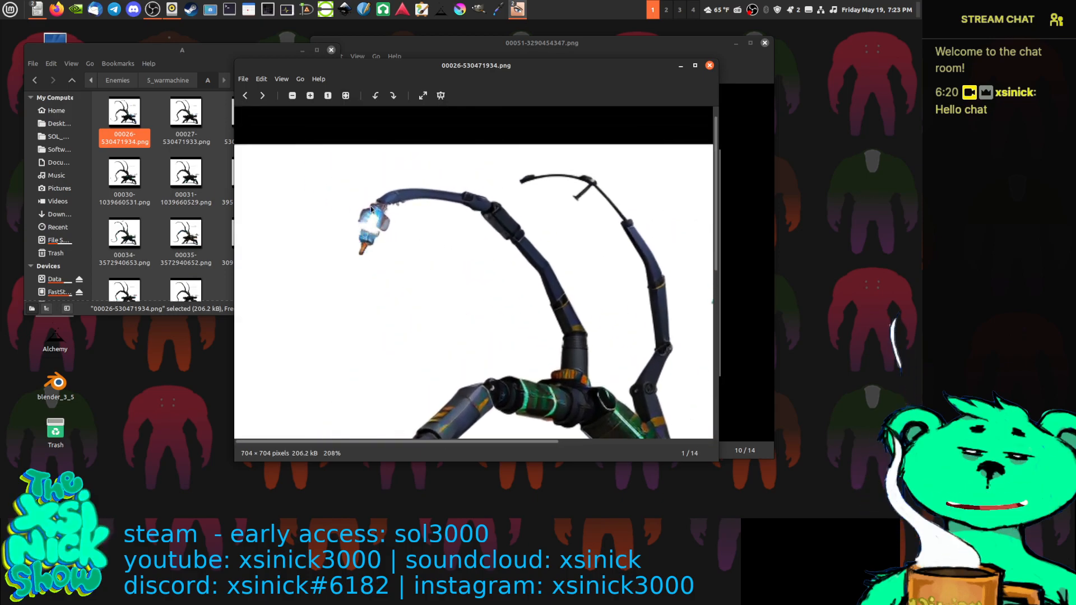
{"action": "scroll", "coordinate": [499, 293], "scroll_direction": "down", "scroll_amount": 10}
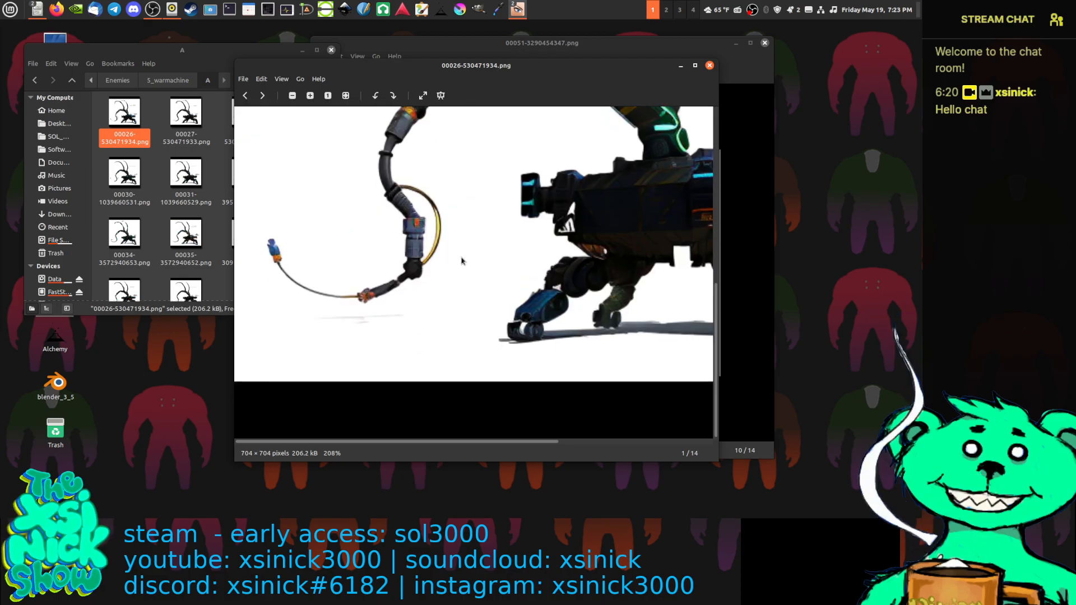
{"action": "scroll", "coordinate": [457, 251], "scroll_direction": "down", "scroll_amount": 4}
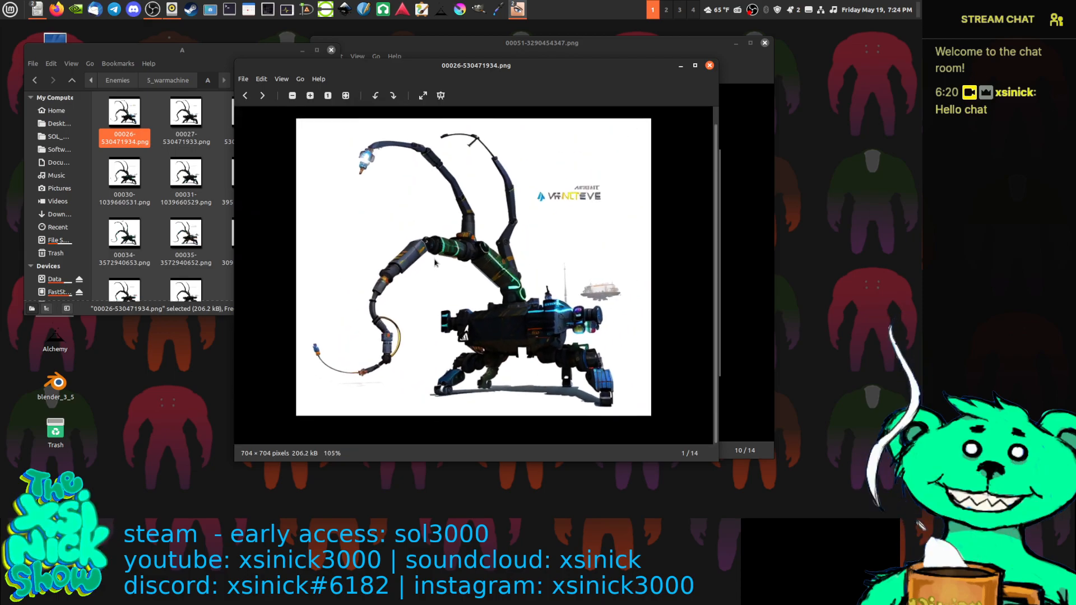
Cycle through all the war machine variants in folder A to compare their designs, and close that image viewer.
{"action": "key", "text": "Right"}
{"action": "key", "text": "Right"}
{"action": "key", "text": "Right"}
{"action": "key", "text": "Right"}
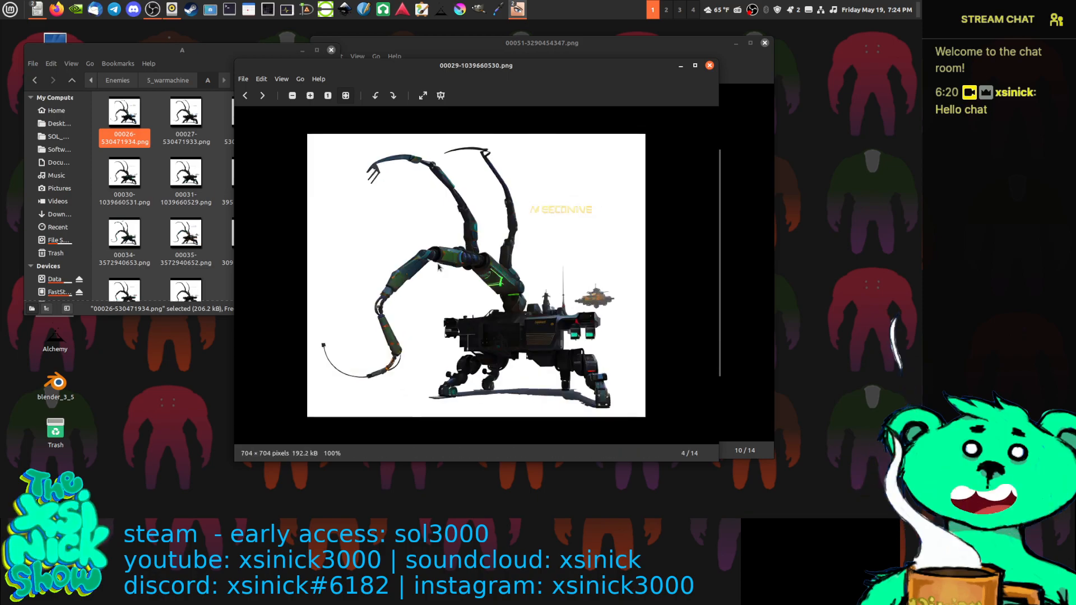
{"action": "key", "text": "Right"}
{"action": "key", "text": "Right"}
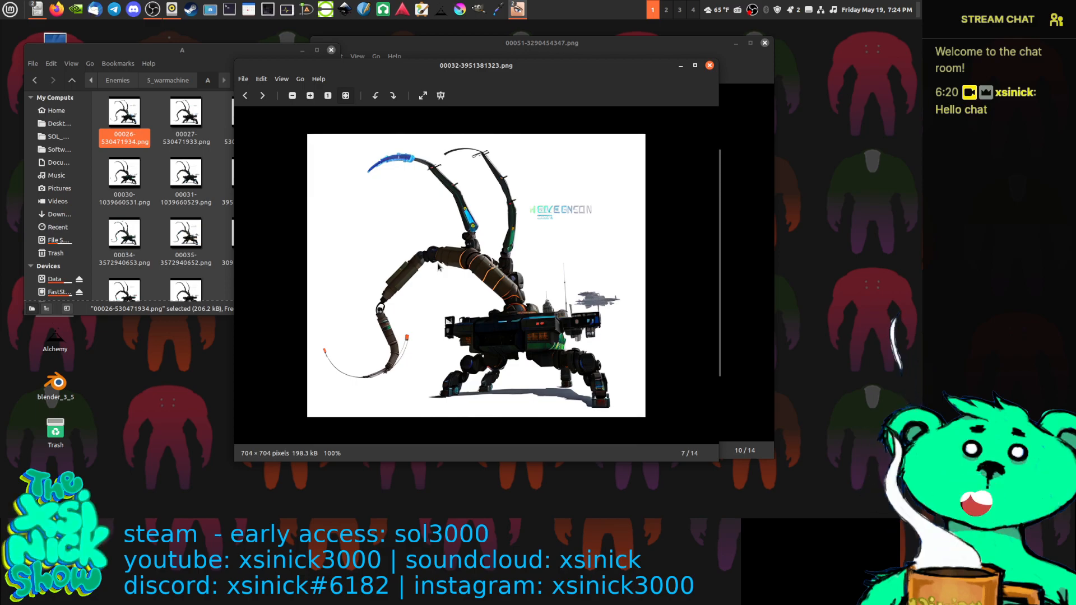
{"action": "key", "text": "Right"}
{"action": "key", "text": "Right"}
{"action": "key", "text": "Right"}
{"action": "key", "text": "Right"}
{"action": "key", "text": "Right"}
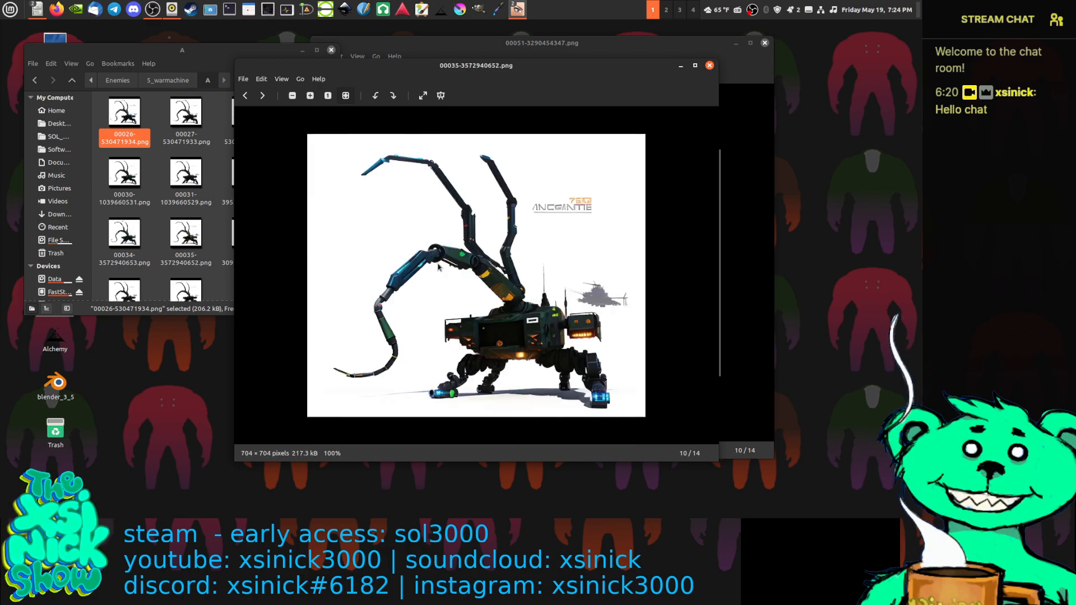
{"action": "key", "text": "Right"}
{"action": "key", "text": "Right"}
{"action": "key", "text": "Right"}
{"action": "key", "text": "Right"}
{"action": "key", "text": "Right"}
{"action": "key", "text": "Right"}
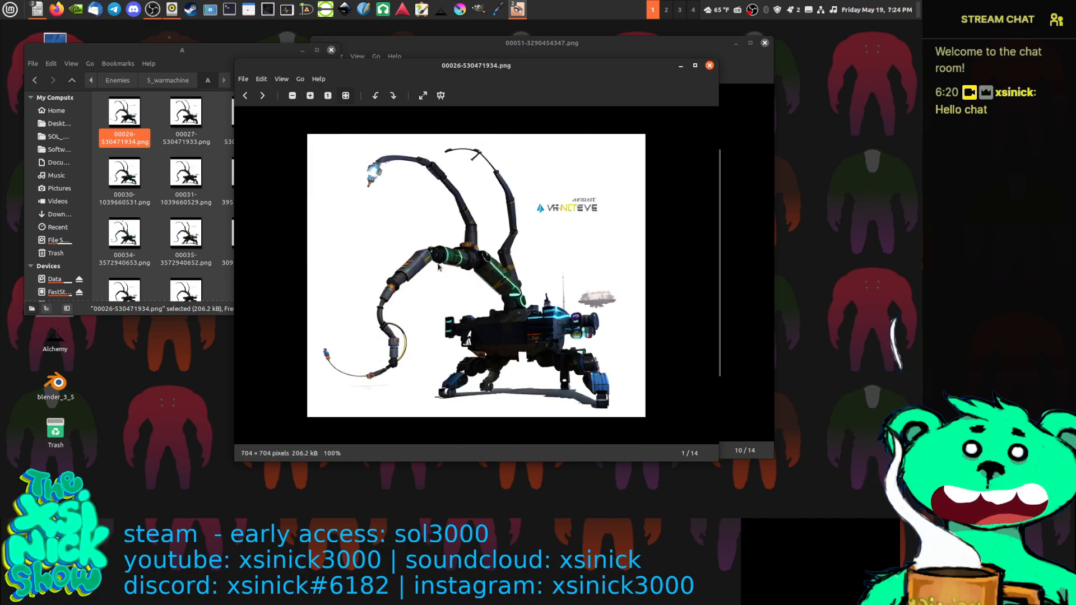
{"action": "key", "text": "Right"}
{"action": "key", "text": "Right"}
{"action": "key", "text": "Right"}
{"action": "key", "text": "Right"}
{"action": "key", "text": "Right"}
{"action": "key", "text": "Right"}
{"action": "key", "text": "Right"}
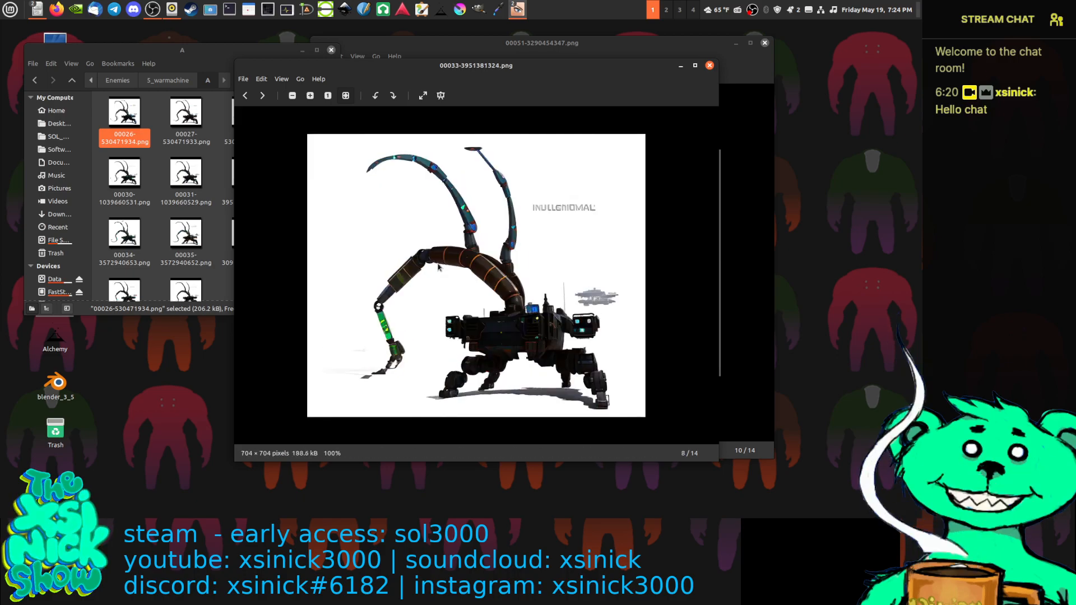
{"action": "key", "text": "Right"}
{"action": "key", "text": "Right"}
{"action": "key", "text": "Right"}
{"action": "key", "text": "Right"}
{"action": "key", "text": "Right"}
{"action": "key", "text": "Right"}
{"action": "key", "text": "Right"}
{"action": "key", "text": "Right"}
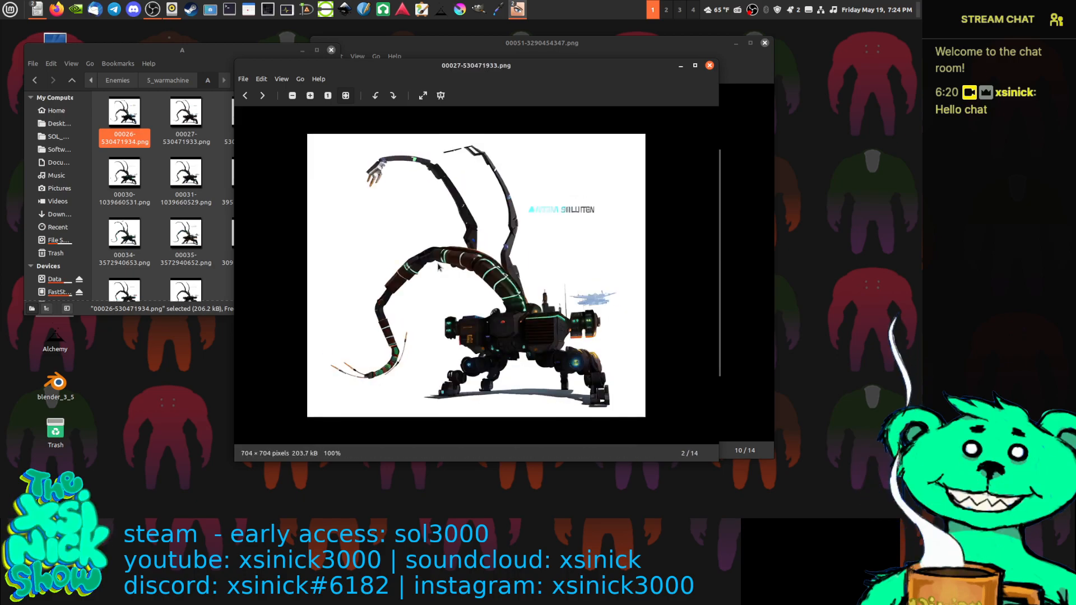
{"action": "left_click", "coordinate": [712, 67]}
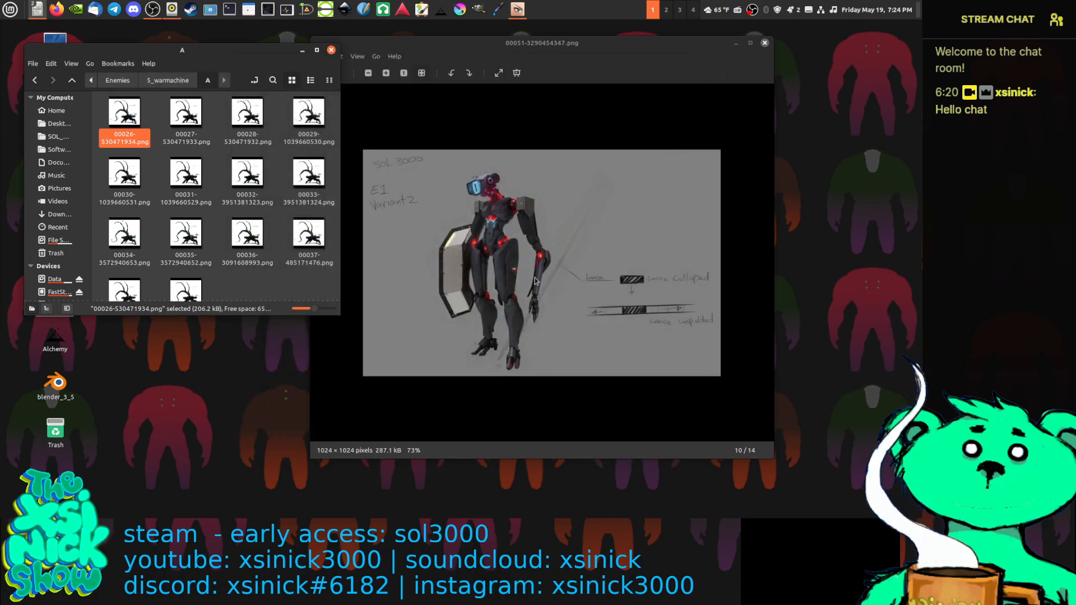
Inspect the upper body and shoulder armour of the E1 Variant2 robot up close in 00051-3290454347.png and the following image.
{"action": "scroll", "coordinate": [528, 223], "scroll_direction": "up", "scroll_amount": 1}
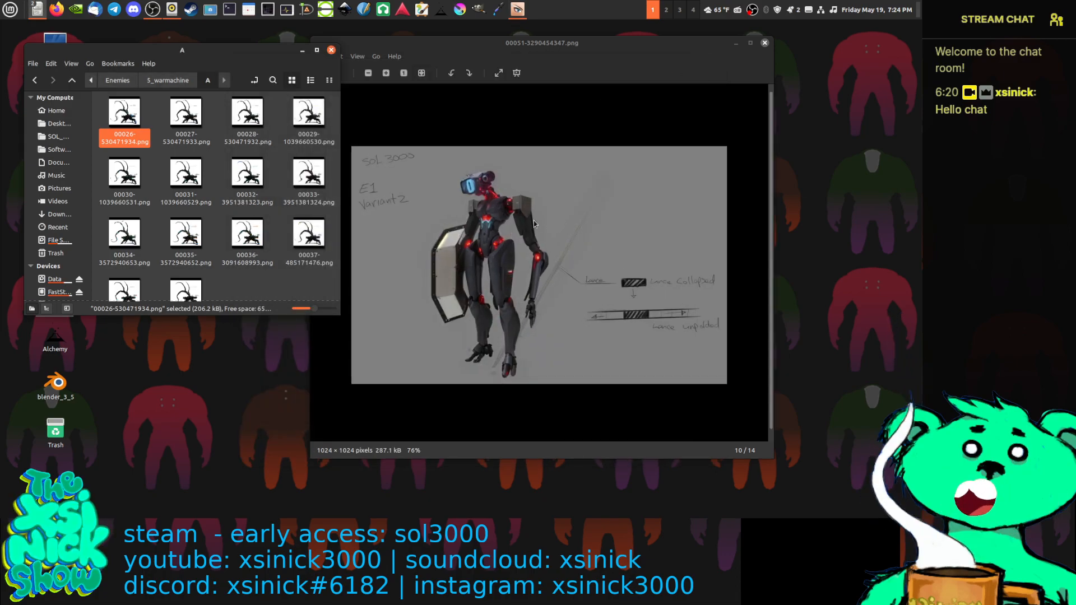
{"action": "left_click", "coordinate": [529, 243]}
{"action": "scroll", "coordinate": [529, 243], "scroll_direction": "up", "scroll_amount": 5}
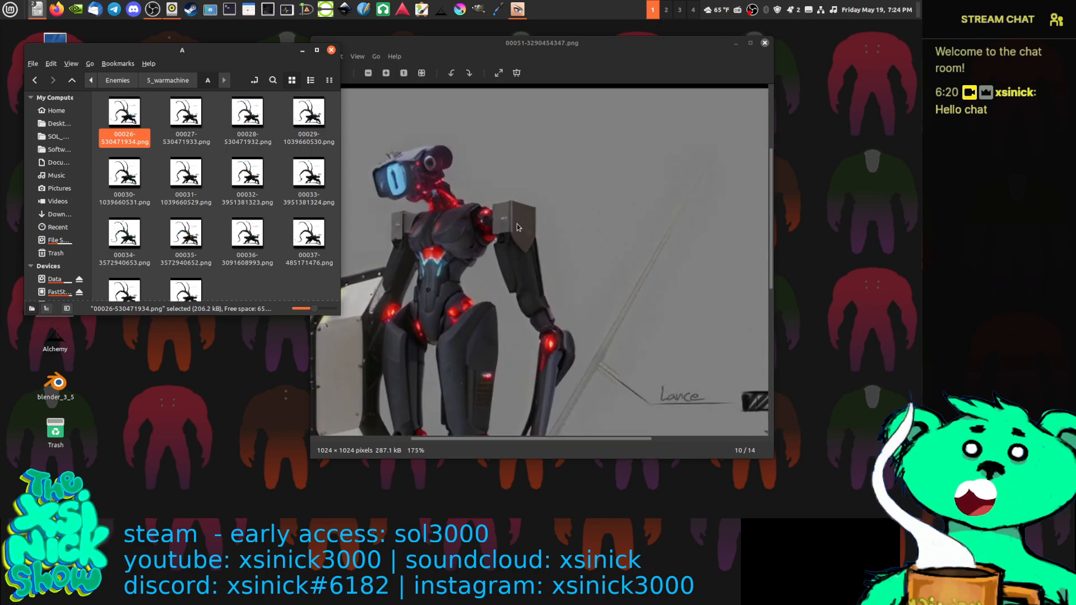
{"action": "left_click_drag", "start_coordinate": [627, 223], "coordinate": [564, 284]}
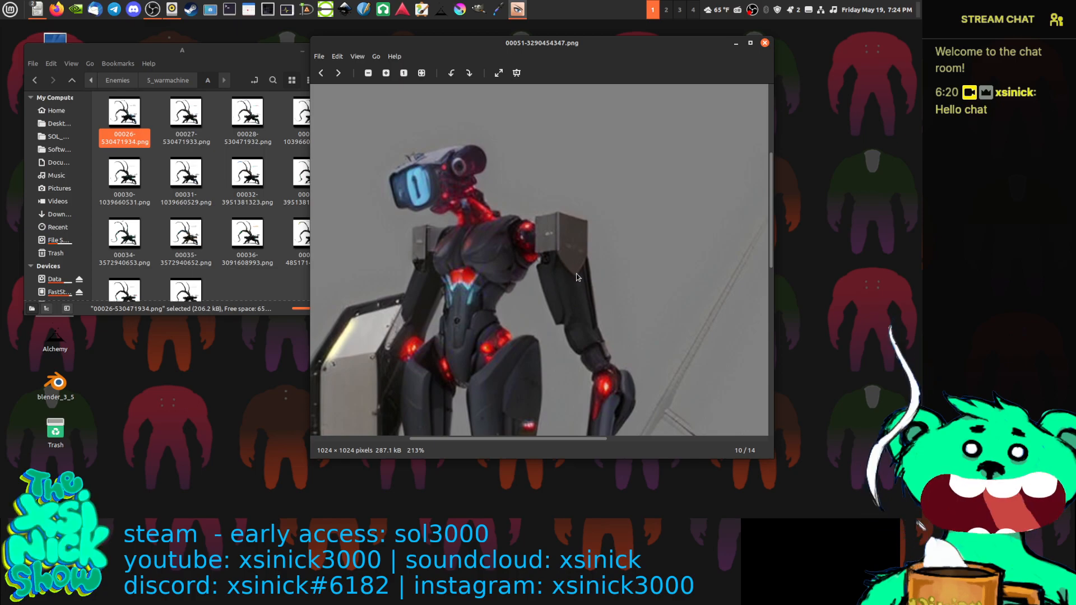
{"action": "left_click", "coordinate": [338, 72]}
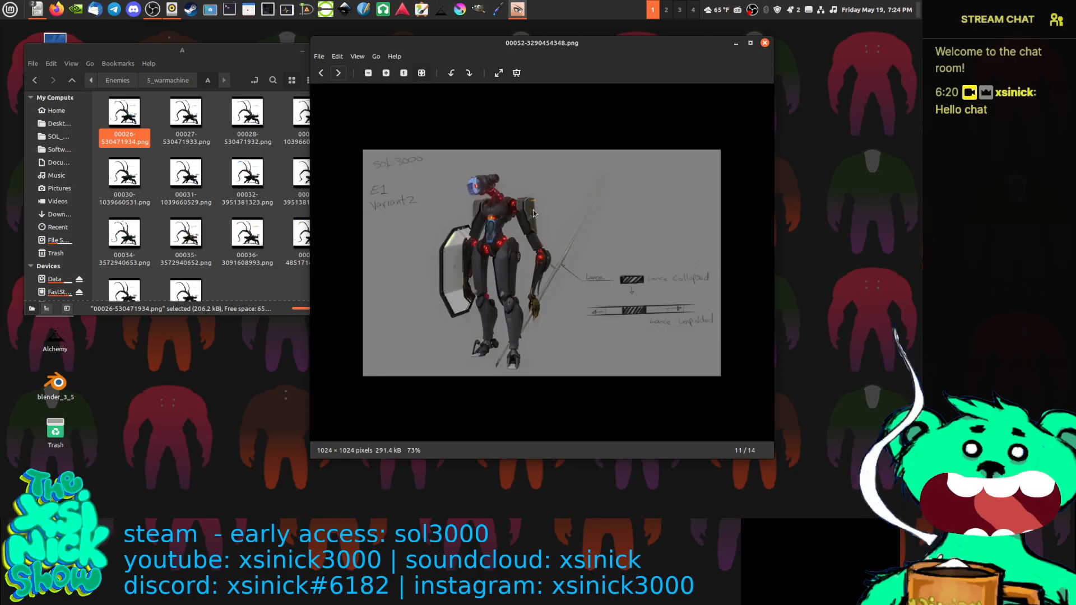
{"action": "scroll", "coordinate": [533, 213], "scroll_direction": "up", "scroll_amount": 4}
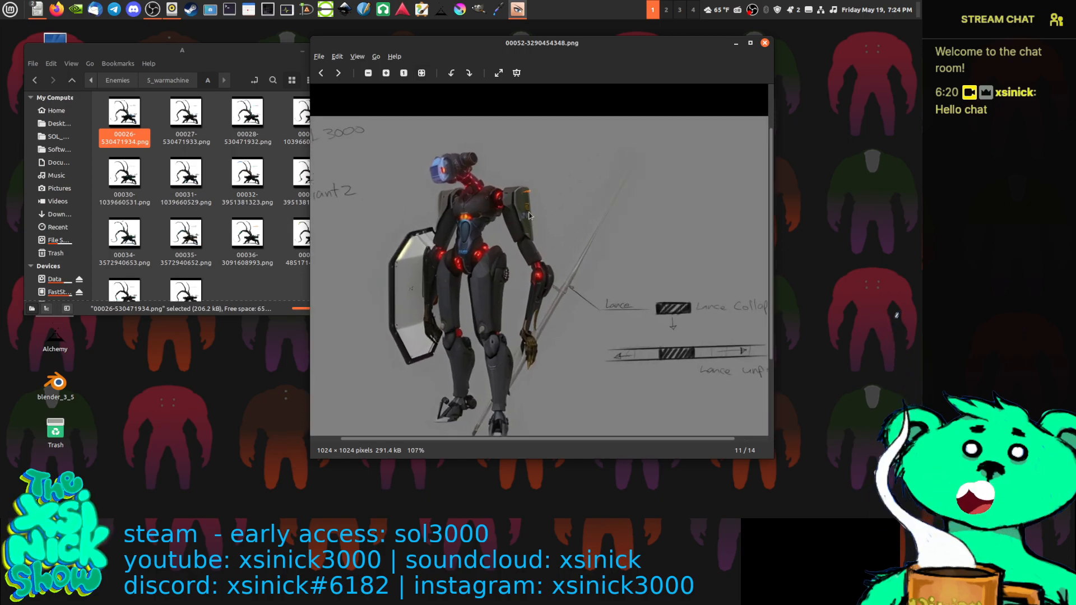
Browse forward and back through the E1 Variant2 images to compare the generated robots with the original E1_Variant2.jpg sketch.
{"action": "left_click", "coordinate": [339, 73]}
{"action": "left_click", "coordinate": [339, 74]}
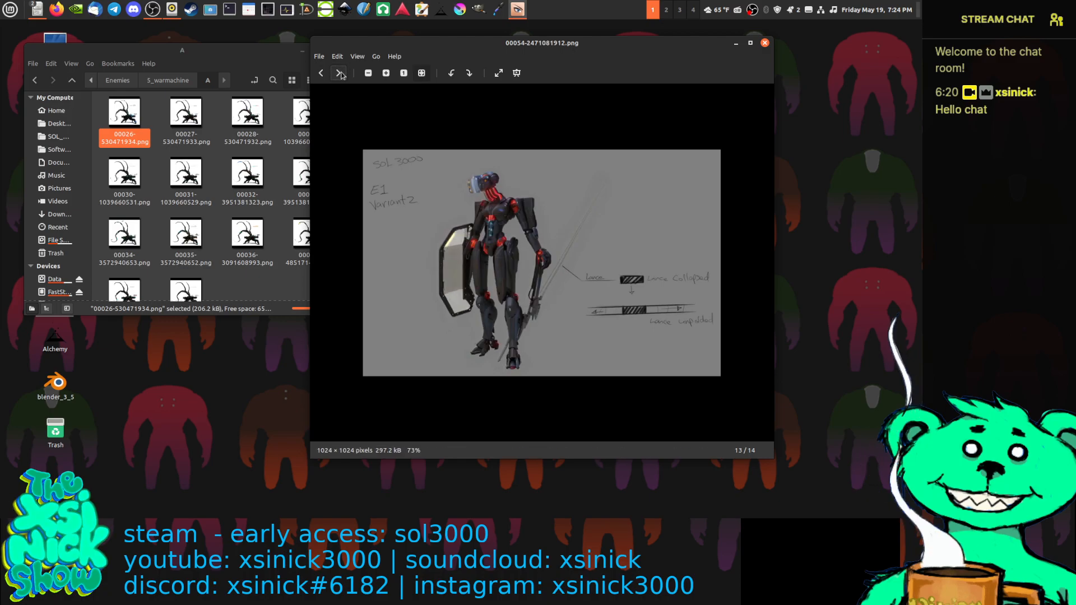
{"action": "left_click", "coordinate": [339, 74]}
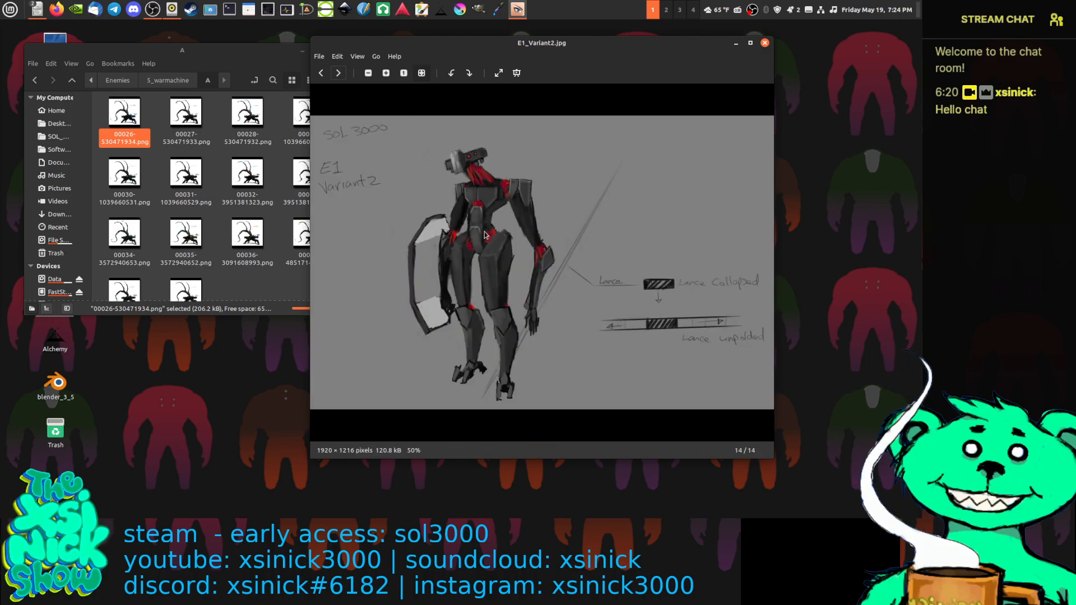
{"action": "left_click", "coordinate": [339, 73]}
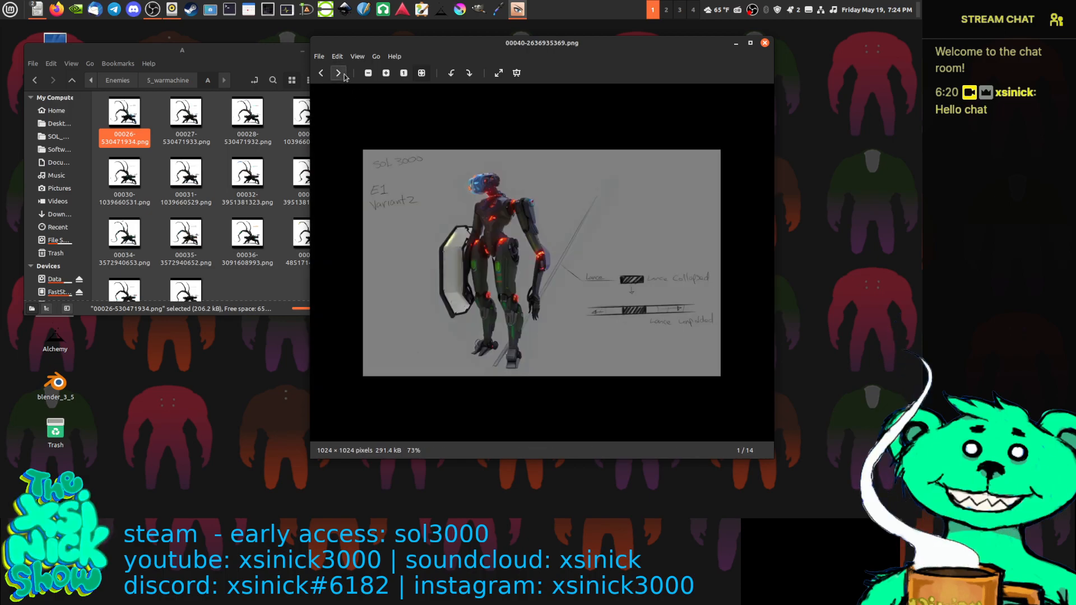
{"action": "left_click", "coordinate": [339, 73]}
{"action": "left_click", "coordinate": [343, 75]}
{"action": "left_click", "coordinate": [344, 75]}
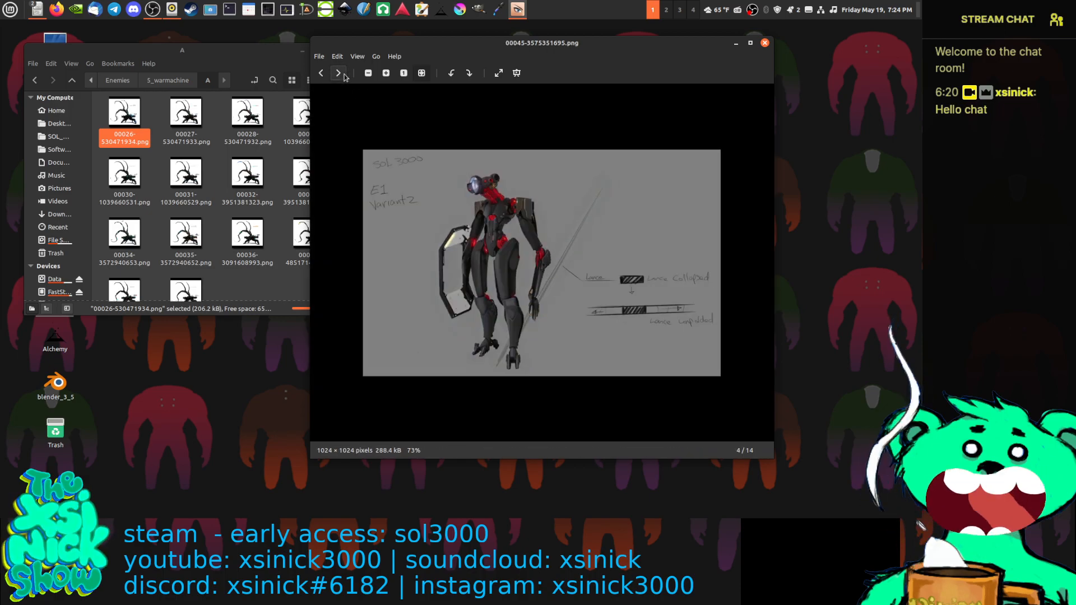
{"action": "left_click", "coordinate": [327, 75]}
{"action": "left_click", "coordinate": [326, 74]}
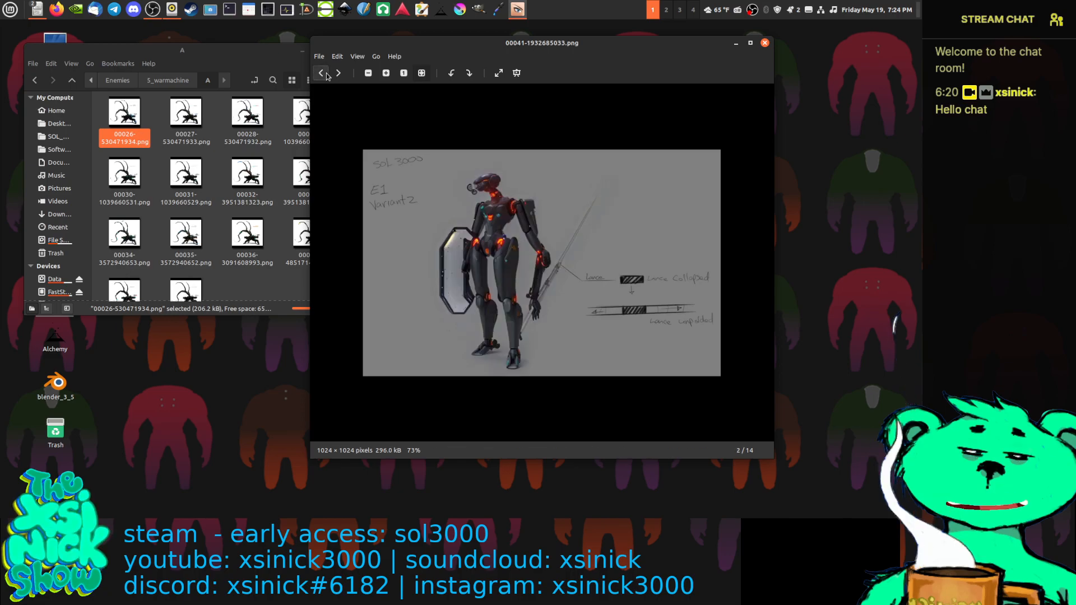
{"action": "left_click", "coordinate": [326, 75]}
{"action": "left_click", "coordinate": [327, 75]}
{"action": "left_click", "coordinate": [326, 75]}
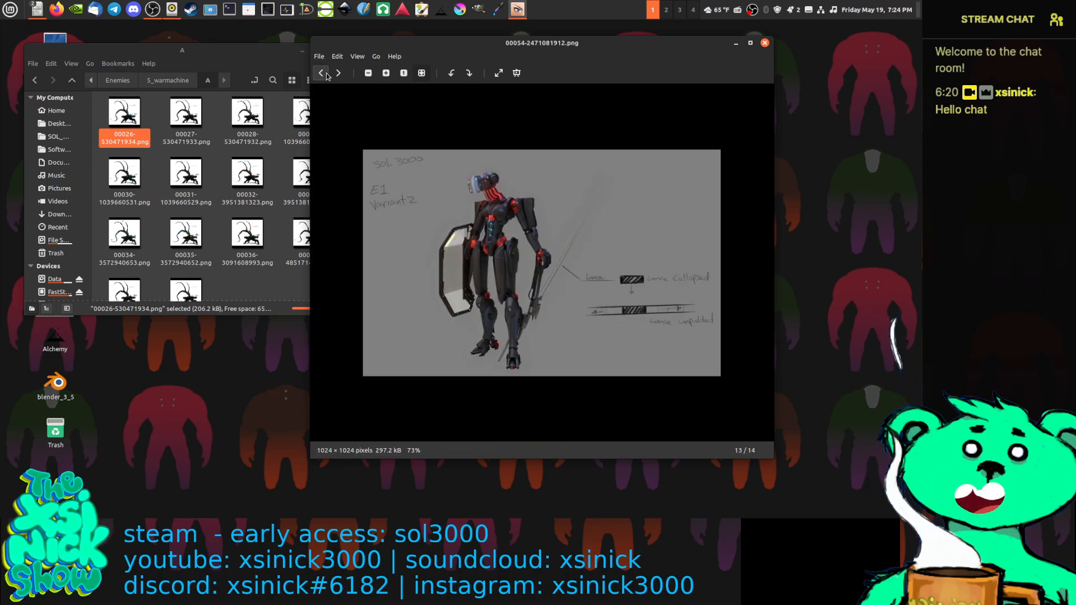
{"action": "left_click", "coordinate": [327, 75]}
{"action": "left_click", "coordinate": [336, 75]}
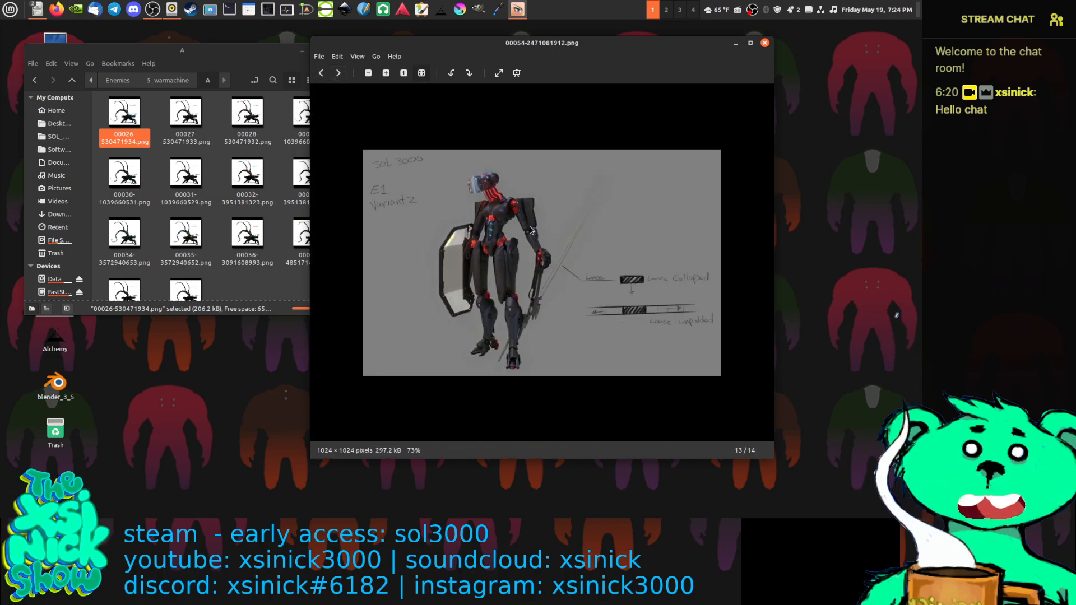
{"action": "left_click", "coordinate": [338, 73]}
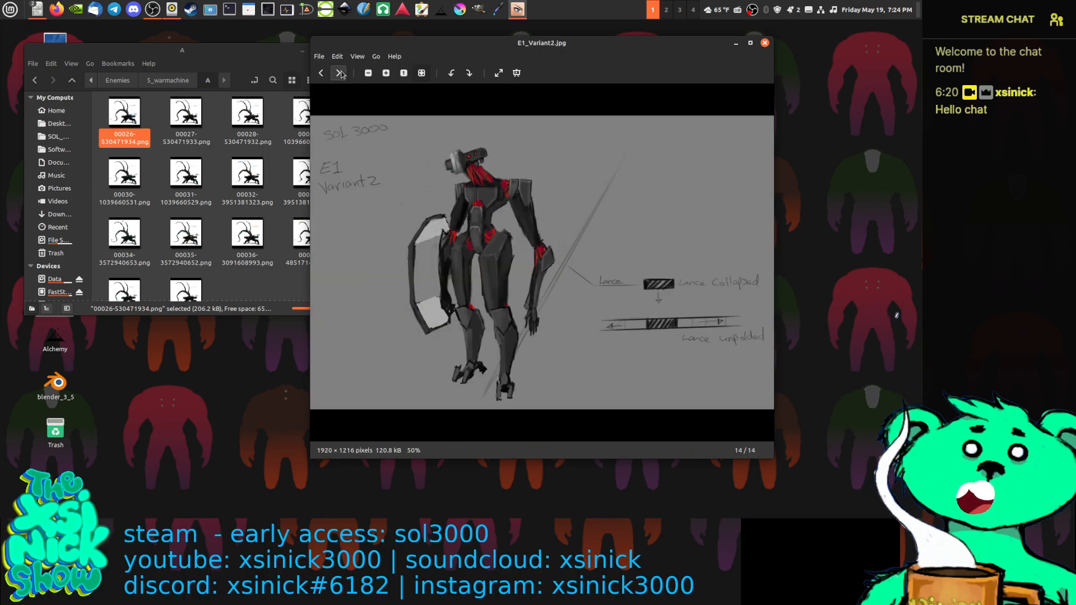
{"action": "key", "text": "Right"}
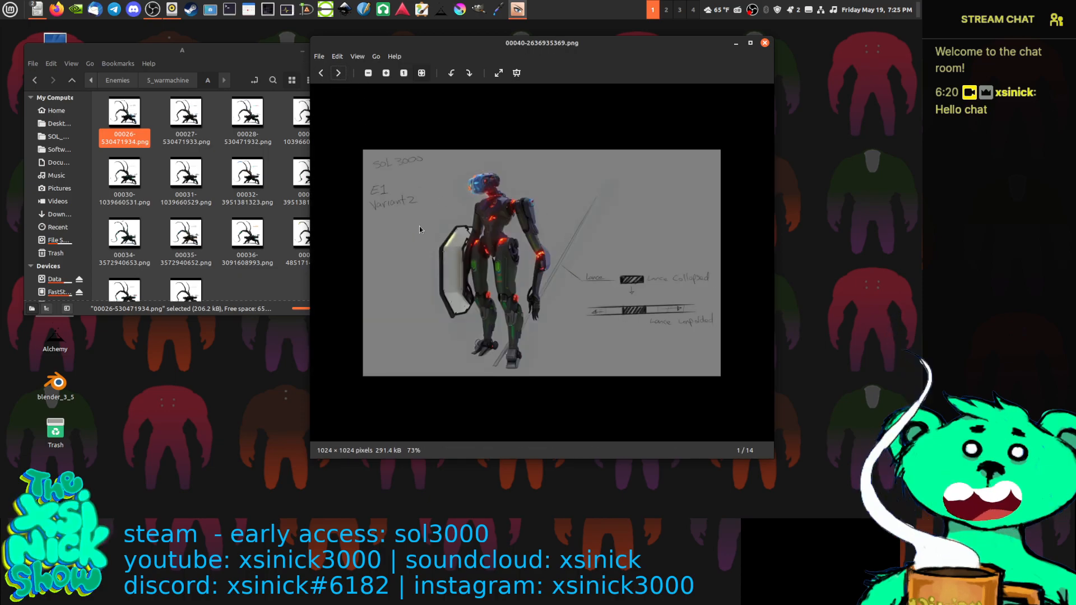
Return to the original E1_Variant2.jpg sketch and open it in GNU Image Manipulation Program.
{"action": "left_click", "coordinate": [321, 73]}
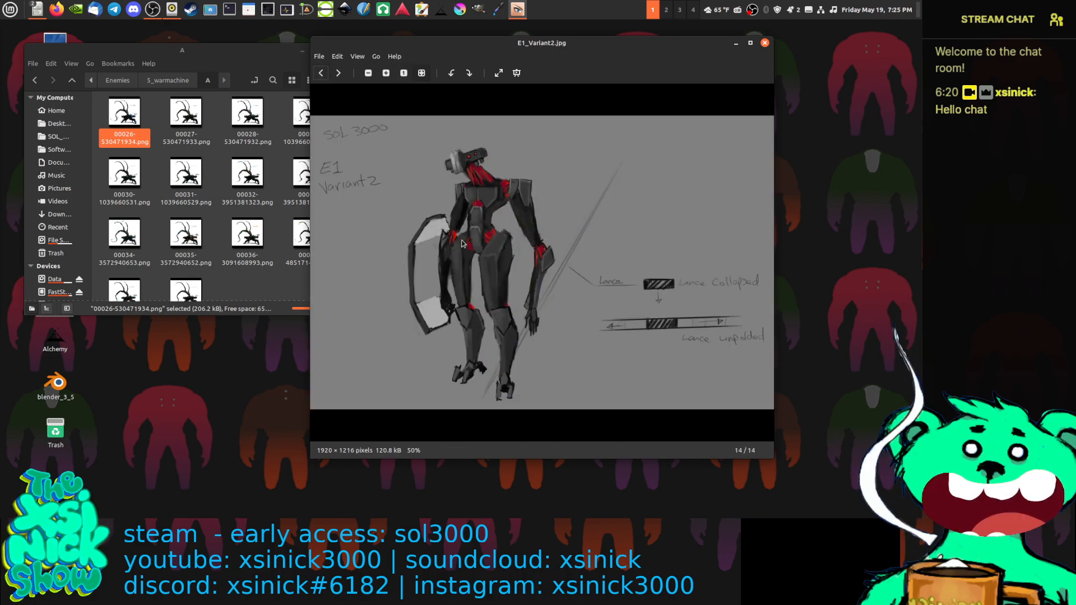
{"action": "right_click", "coordinate": [494, 231]}
{"action": "mouse_move", "coordinate": [569, 229]}
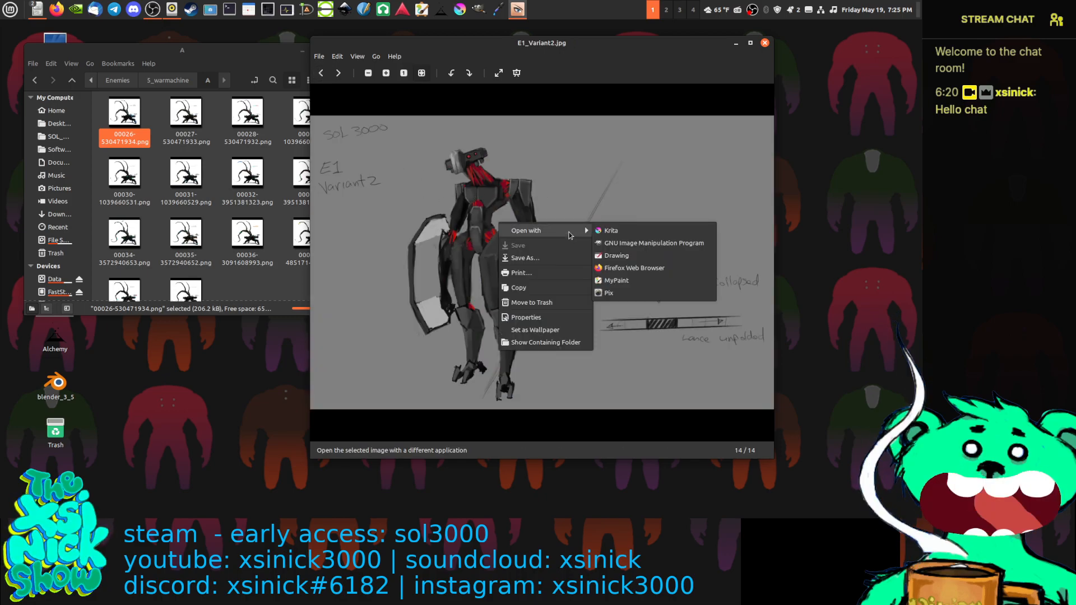
{"action": "left_click", "coordinate": [627, 244]}
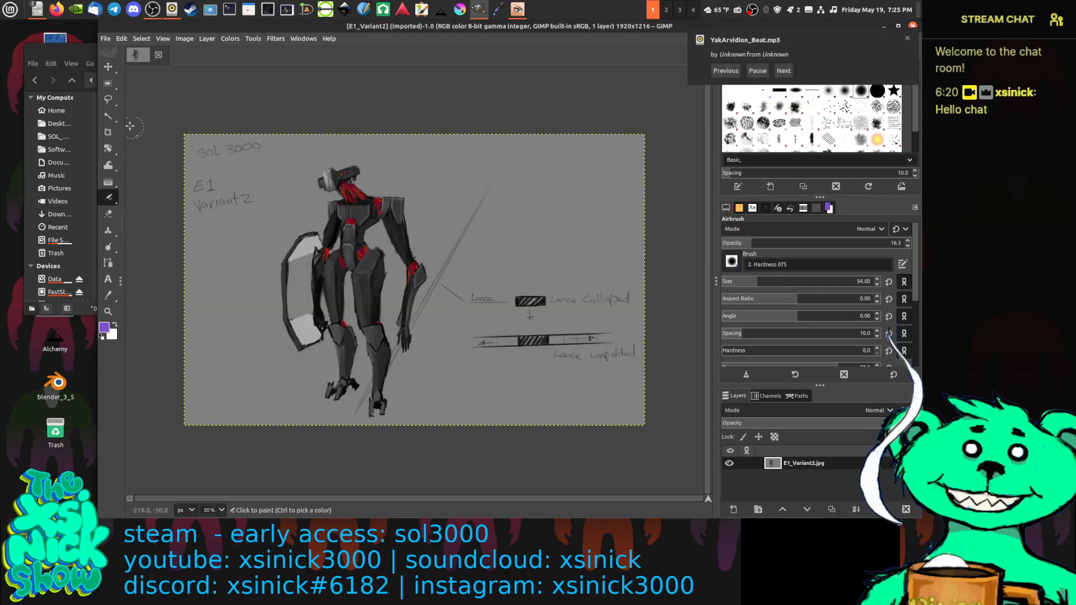
Try out rectangular selections around the robot using the subtract and add modes.
{"action": "left_click", "coordinate": [108, 84]}
{"action": "mouse_move", "coordinate": [262, 148]}
{"action": "left_mouse_down"}
{"action": "mouse_move", "coordinate": [482, 306]}
{"action": "mouse_move", "coordinate": [439, 293]}
{"action": "mouse_move", "coordinate": [511, 311]}
{"action": "mouse_move", "coordinate": [512, 337]}
{"action": "left_mouse_up"}
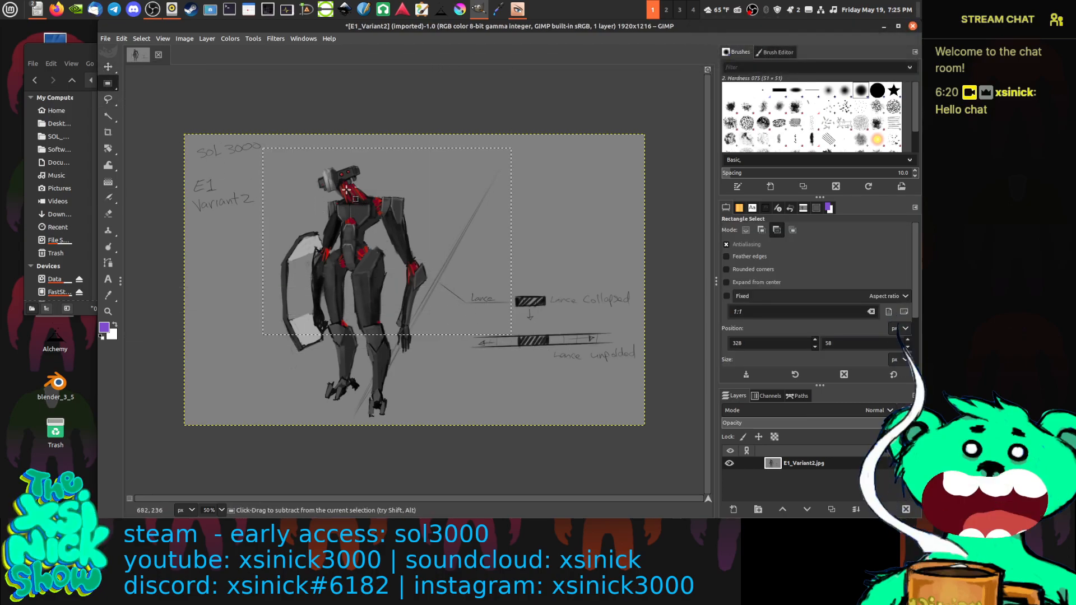
{"action": "left_click", "coordinate": [257, 139], "text": "ctrl"}
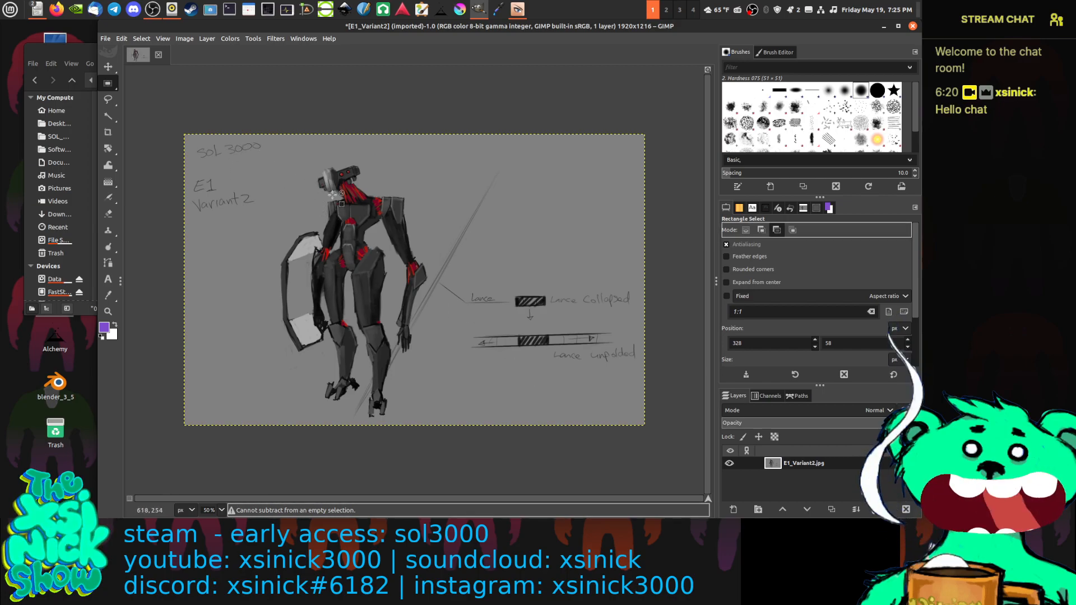
{"action": "mouse_move", "coordinate": [111, 87]}
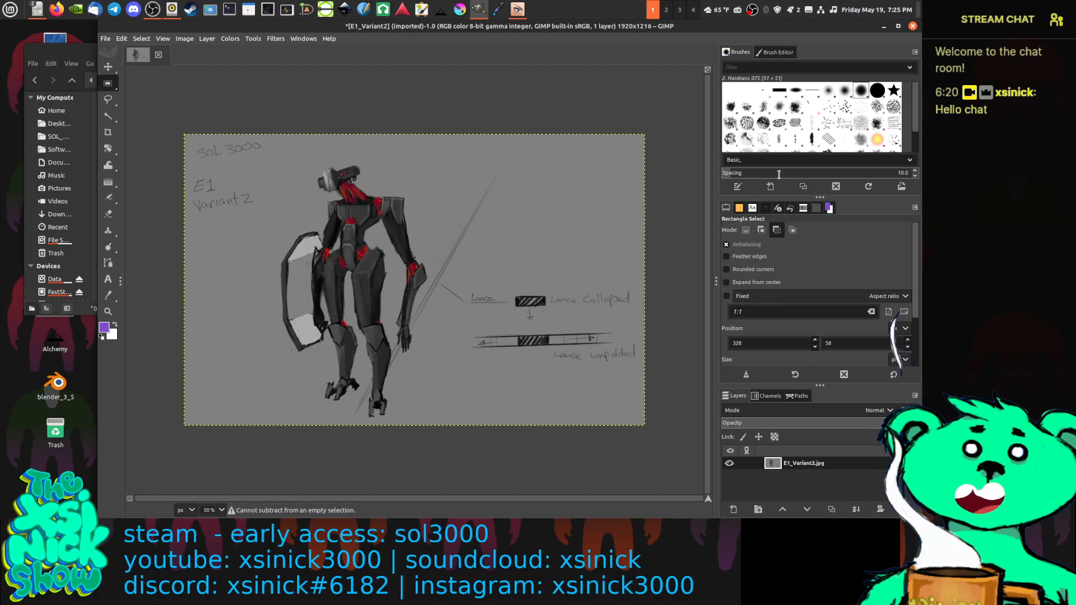
{"action": "left_click", "coordinate": [762, 230]}
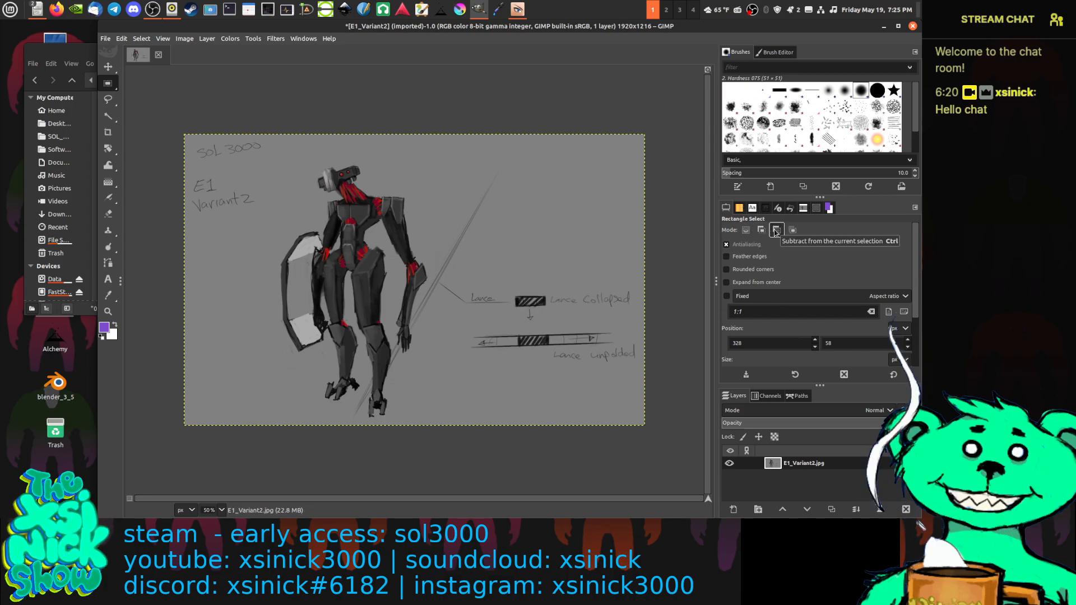
{"action": "left_click_drag", "start_coordinate": [441, 196], "coordinate": [527, 274]}
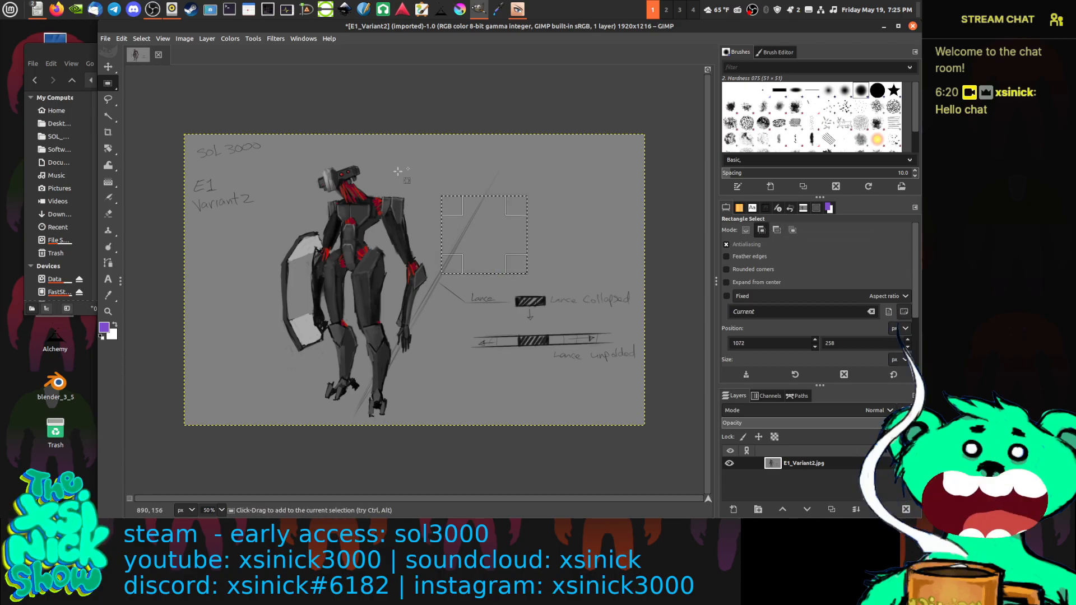
{"action": "left_click_drag", "start_coordinate": [291, 156], "coordinate": [526, 283]}
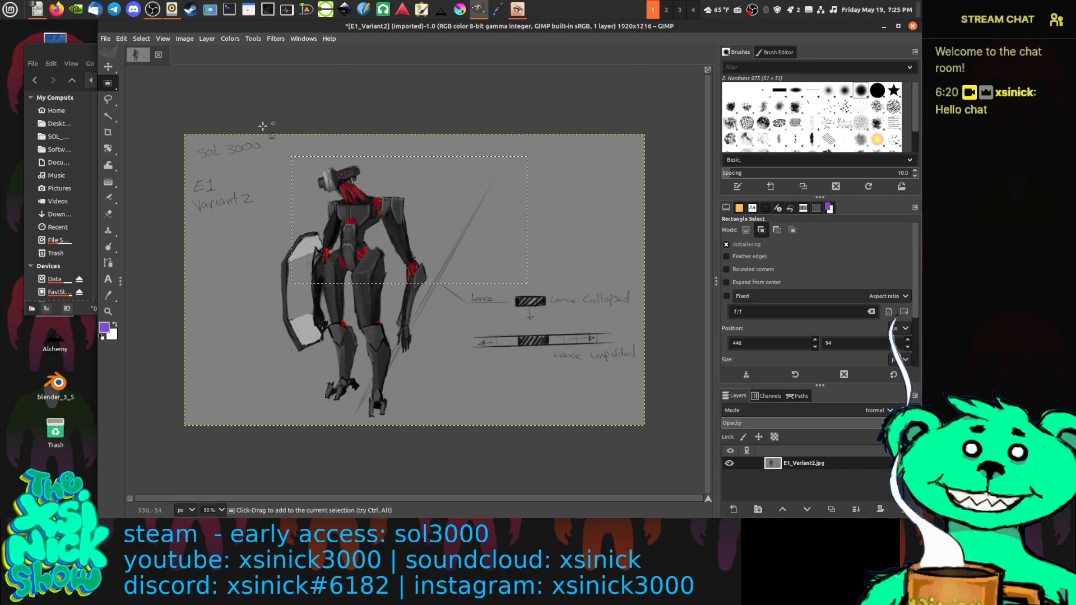
{"action": "left_click_drag", "start_coordinate": [256, 130], "coordinate": [354, 232]}
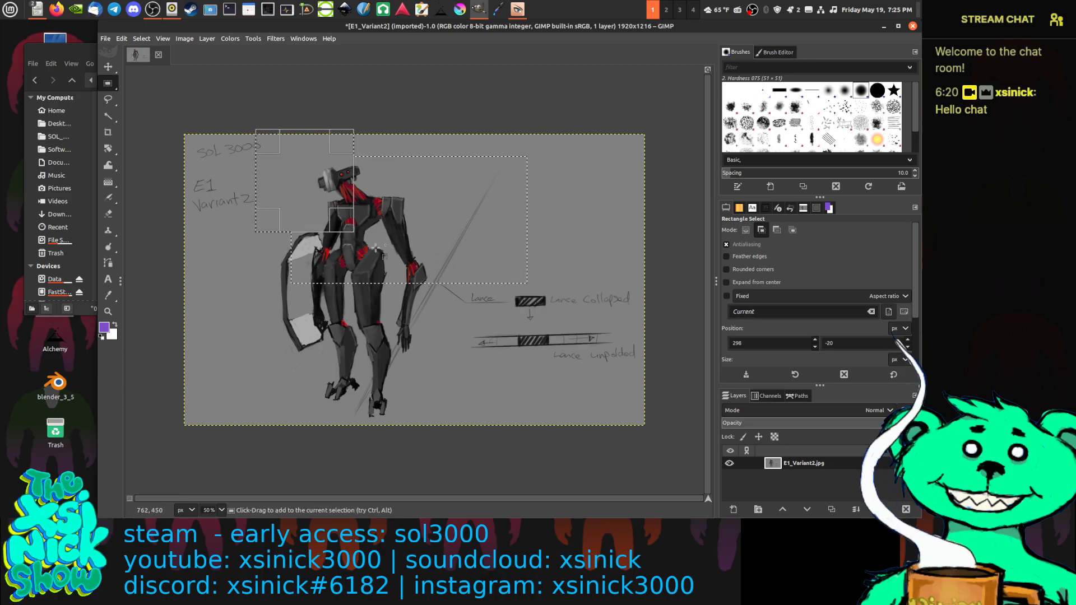
{"action": "left_click", "coordinate": [777, 230]}
{"action": "mouse_move", "coordinate": [548, 212]}
{"action": "left_mouse_down"}
{"action": "mouse_move", "coordinate": [494, 286]}
{"action": "mouse_move", "coordinate": [424, 336]}
{"action": "left_mouse_up"}
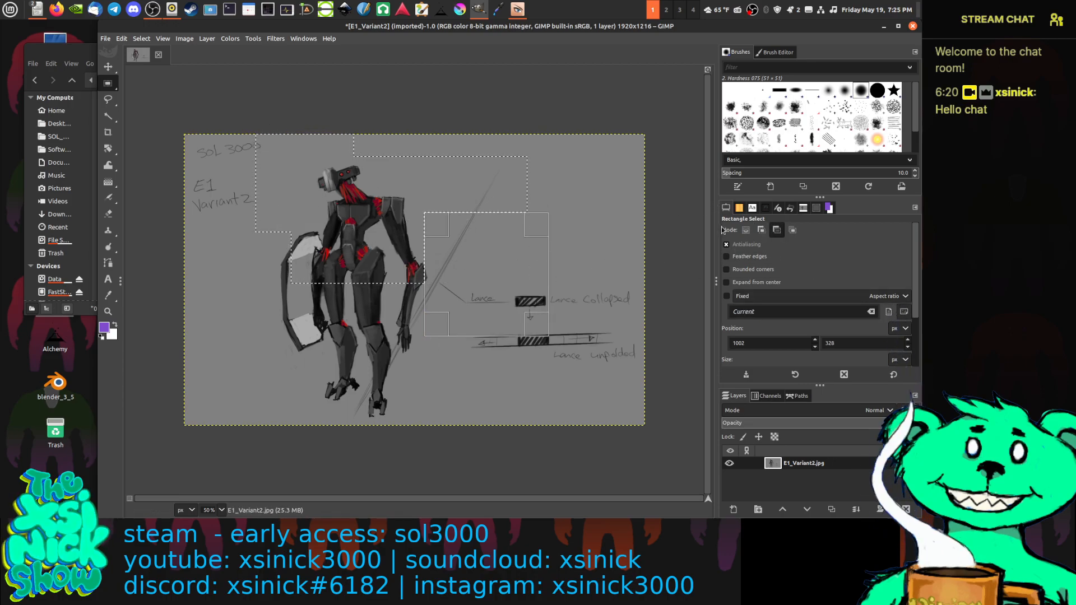
Make a square 1:1 rectangle selection of 1092 × 1092 px around the whole robot figure, replacing the current selection.
{"action": "left_click", "coordinate": [746, 230]}
{"action": "left_click_drag", "start_coordinate": [584, 200], "coordinate": [401, 310]}
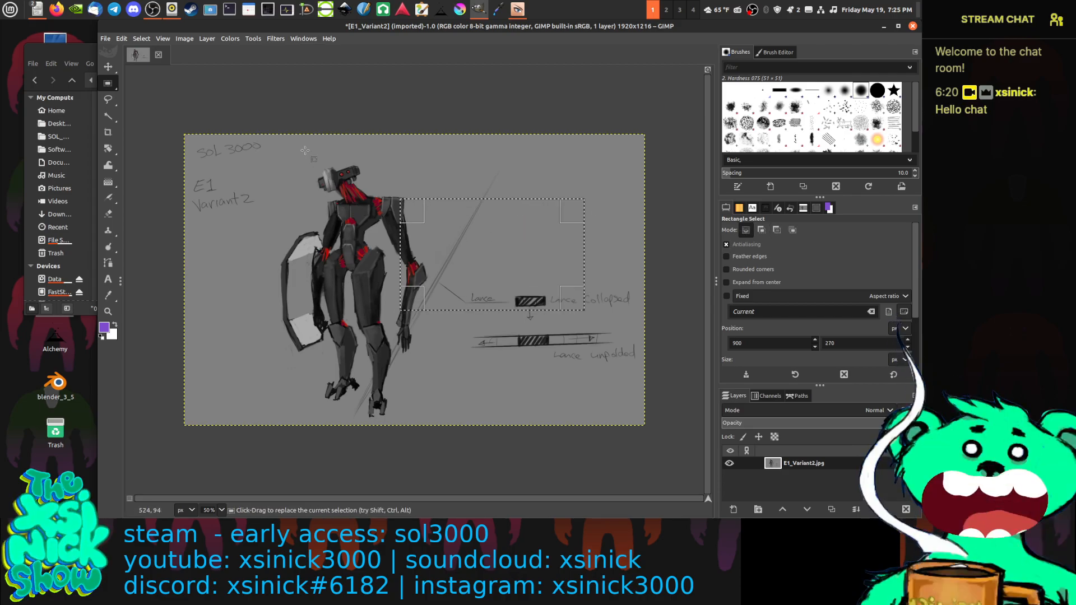
{"action": "left_click_drag", "start_coordinate": [265, 156], "coordinate": [526, 356]}
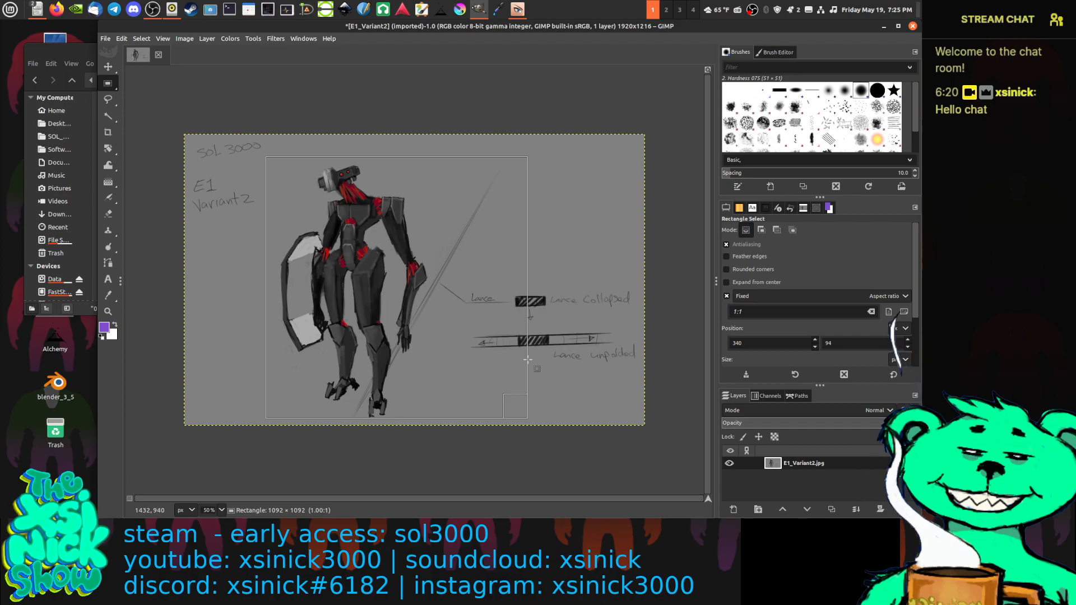
{"action": "left_click_drag", "start_coordinate": [528, 360], "coordinate": [527, 360]}
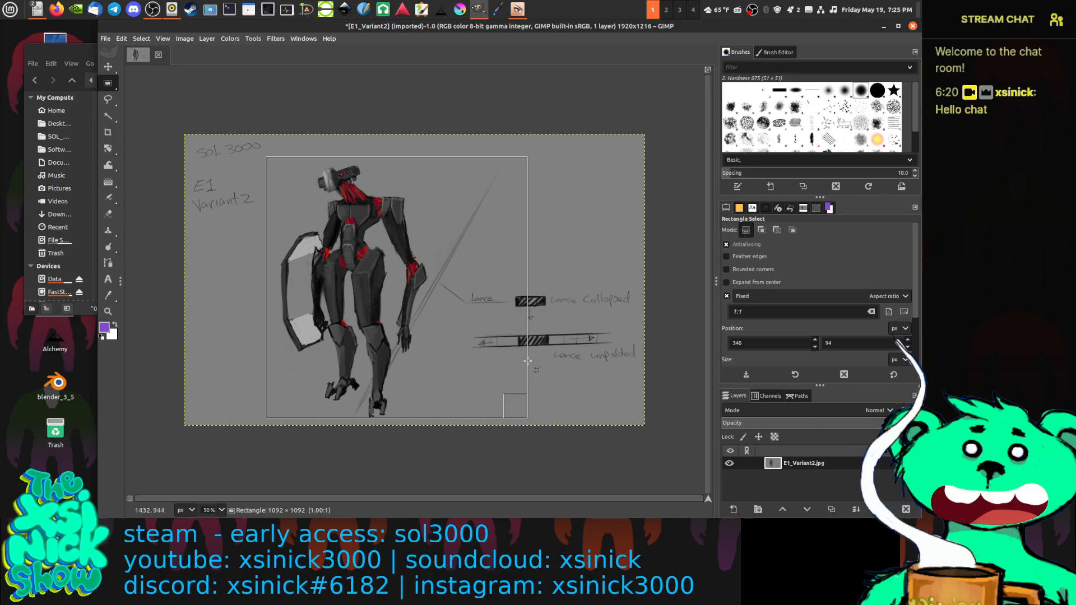
{"action": "left_click_drag", "start_coordinate": [417, 310], "coordinate": [396, 308]}
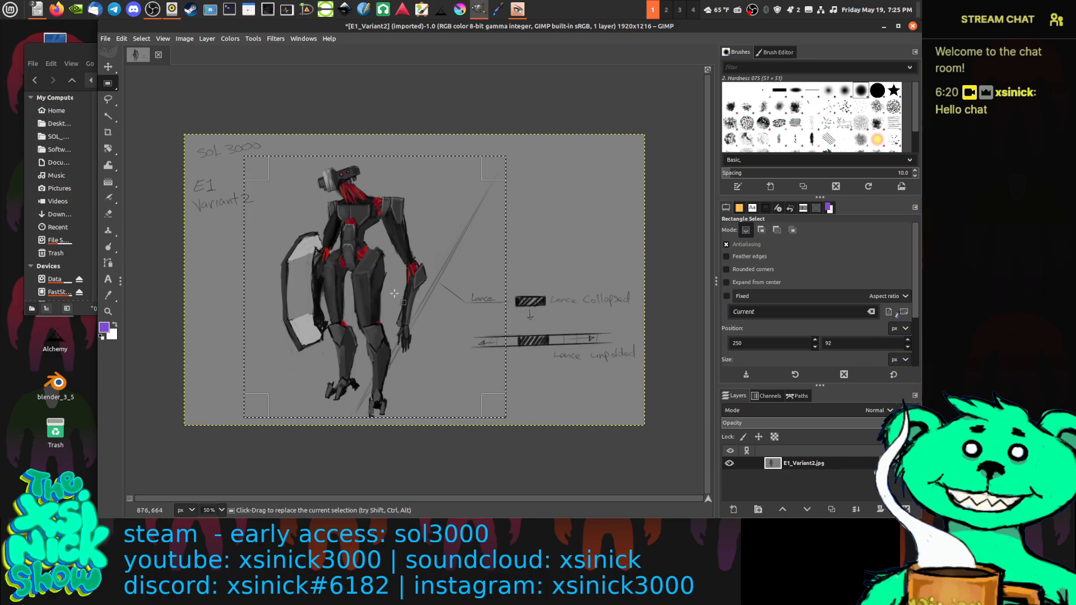
{"action": "left_click", "coordinate": [397, 281]}
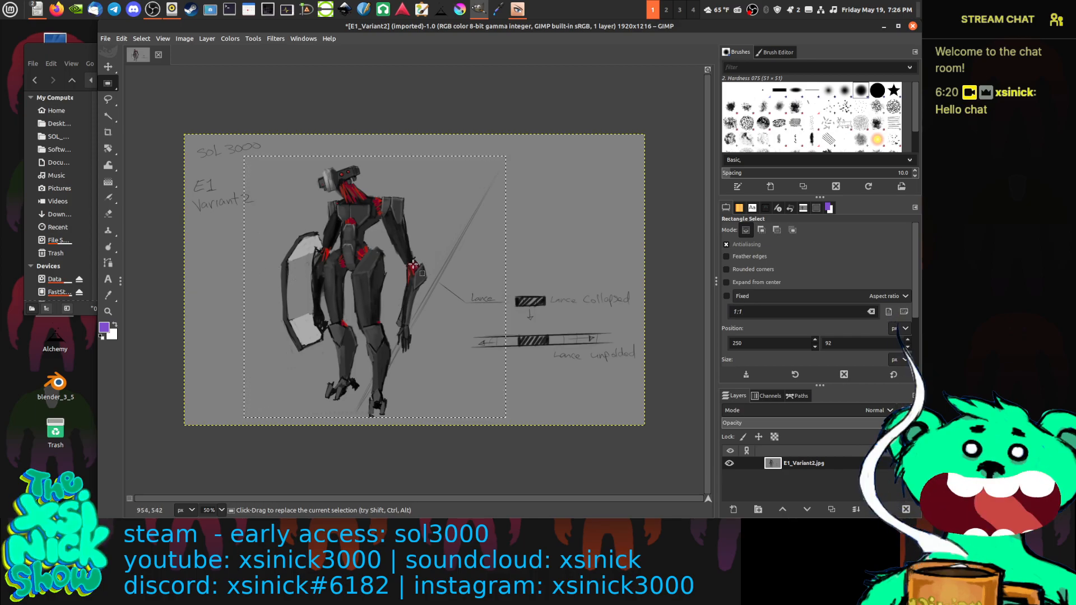
Crop the image to the square selection around the robot.
{"action": "left_click", "coordinate": [184, 39]}
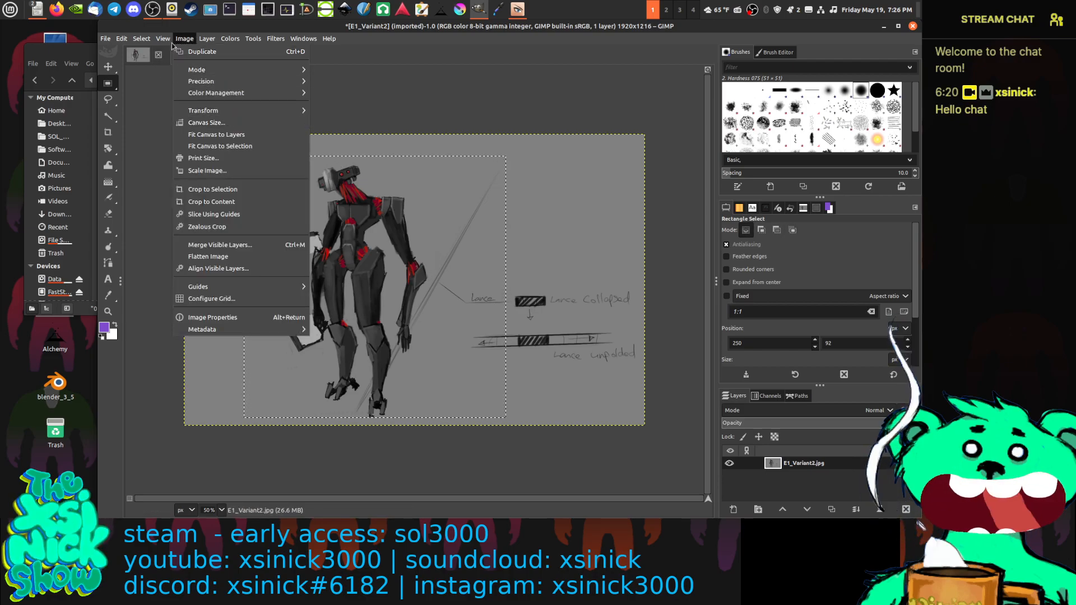
{"action": "mouse_move", "coordinate": [168, 39]}
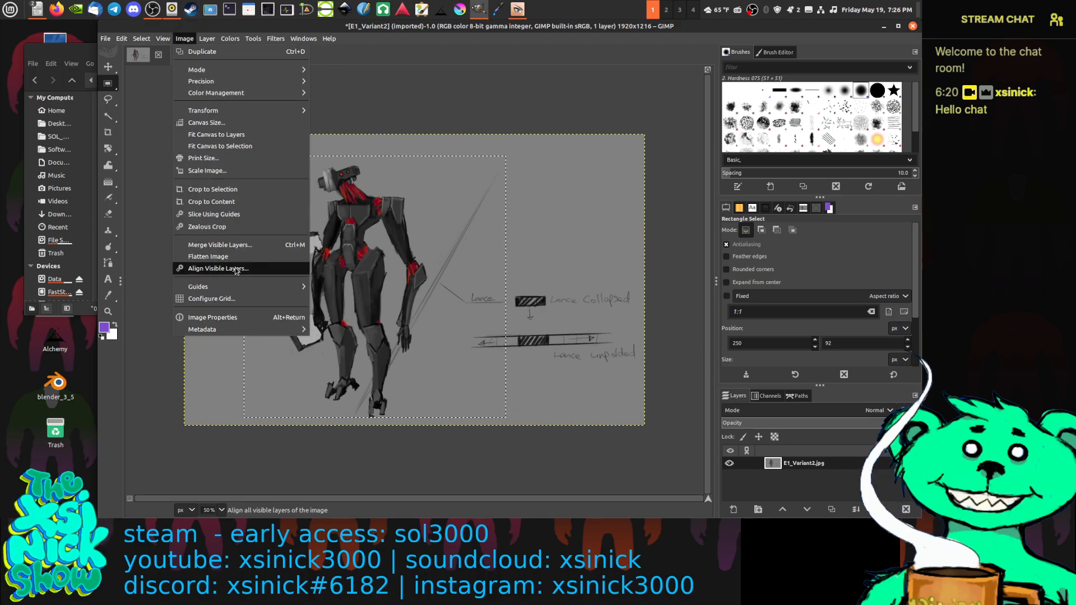
{"action": "left_click", "coordinate": [239, 190]}
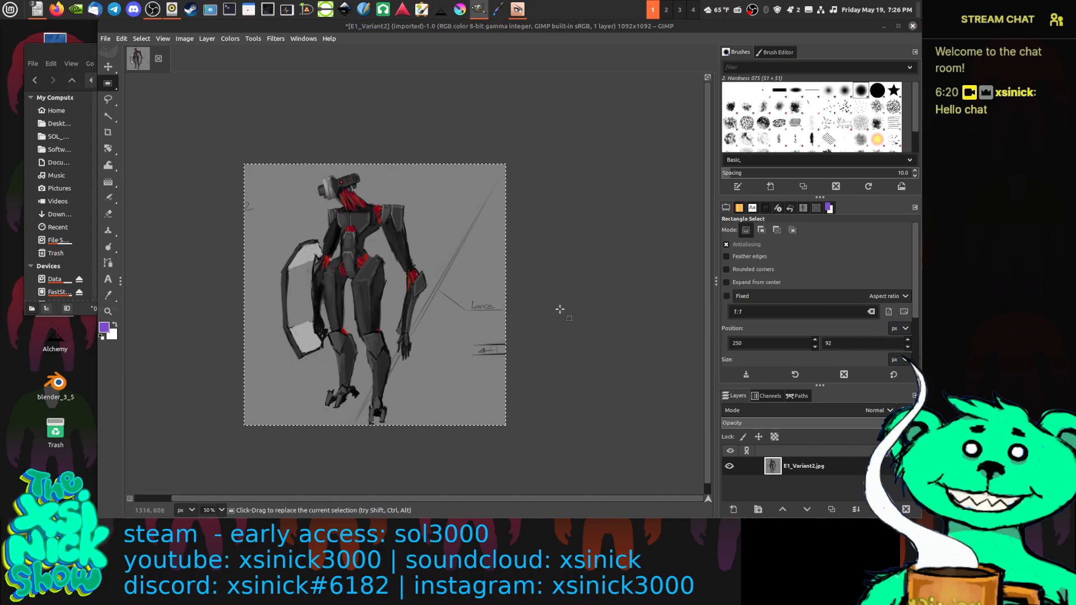
Export the cropped image over the existing E1_Variant2.jpg at JPEG quality 100, and quit GIMP, discarding the unsaved changes.
{"action": "key", "text": "ctrl+shift+e"}
{"action": "left_click", "coordinate": [490, 349]}
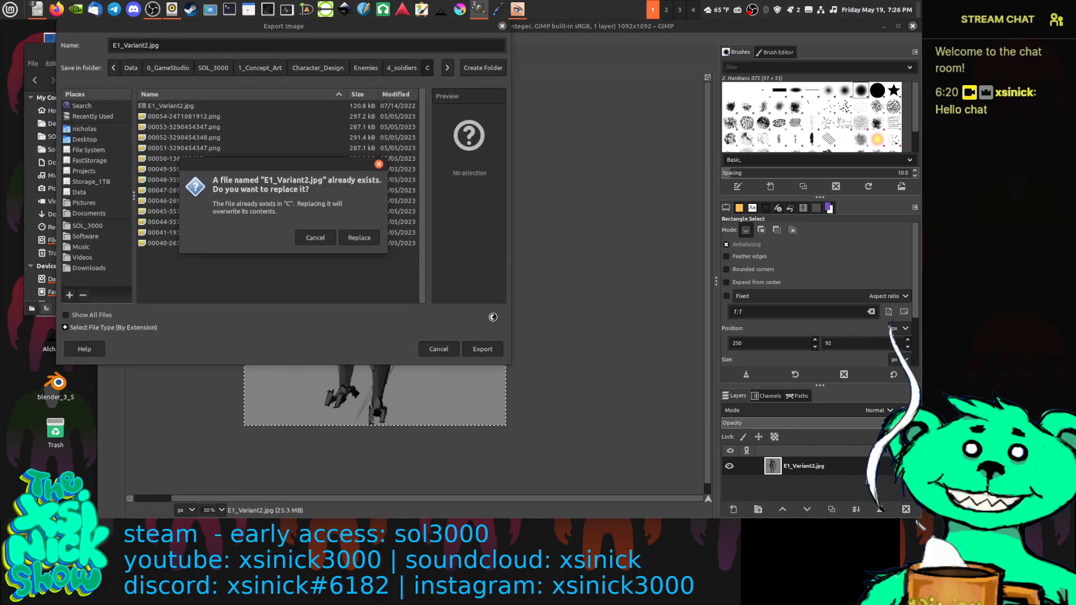
{"action": "left_click", "coordinate": [359, 237]}
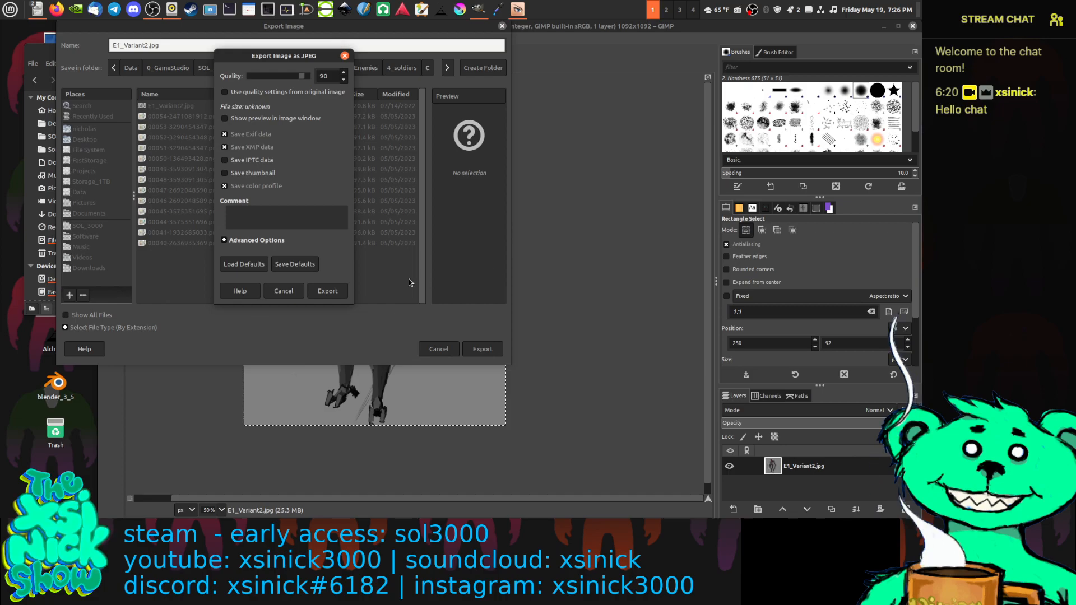
{"action": "key", "text": "Page_Up"}
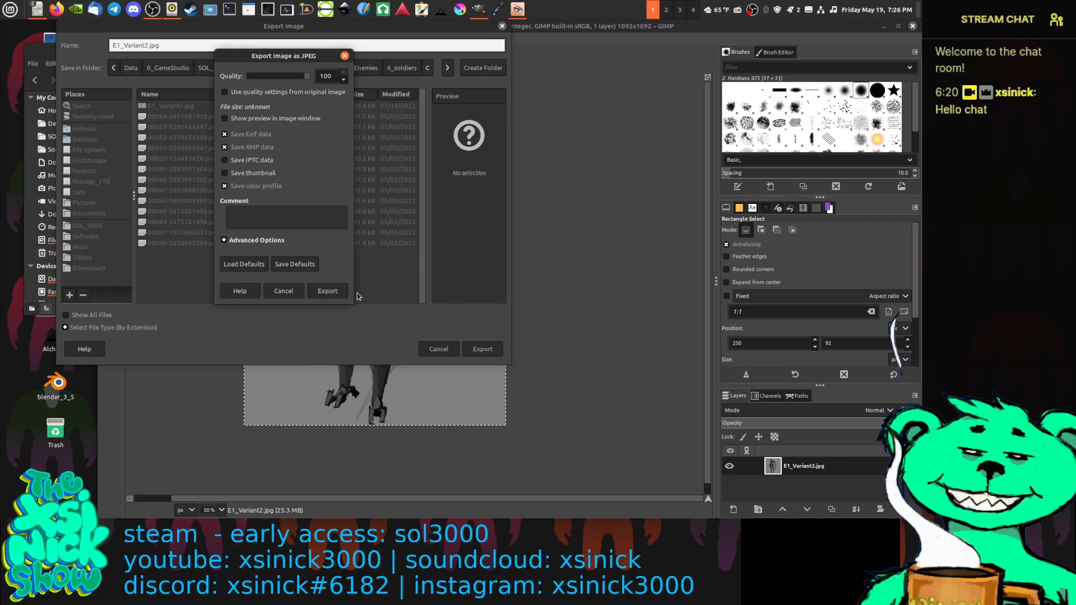
{"action": "left_click", "coordinate": [337, 292]}
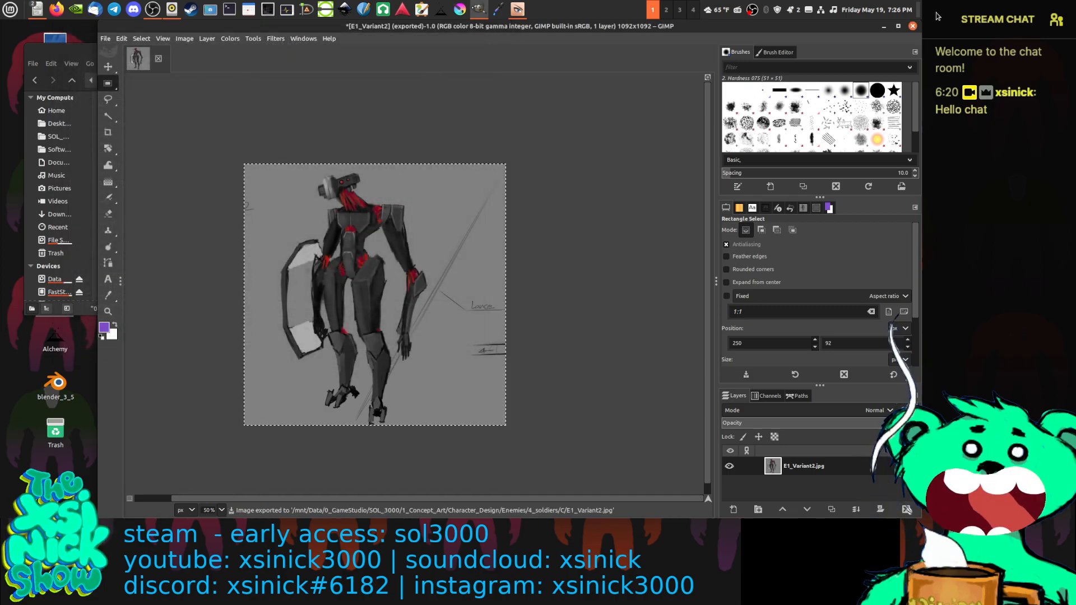
{"action": "left_click", "coordinate": [912, 26]}
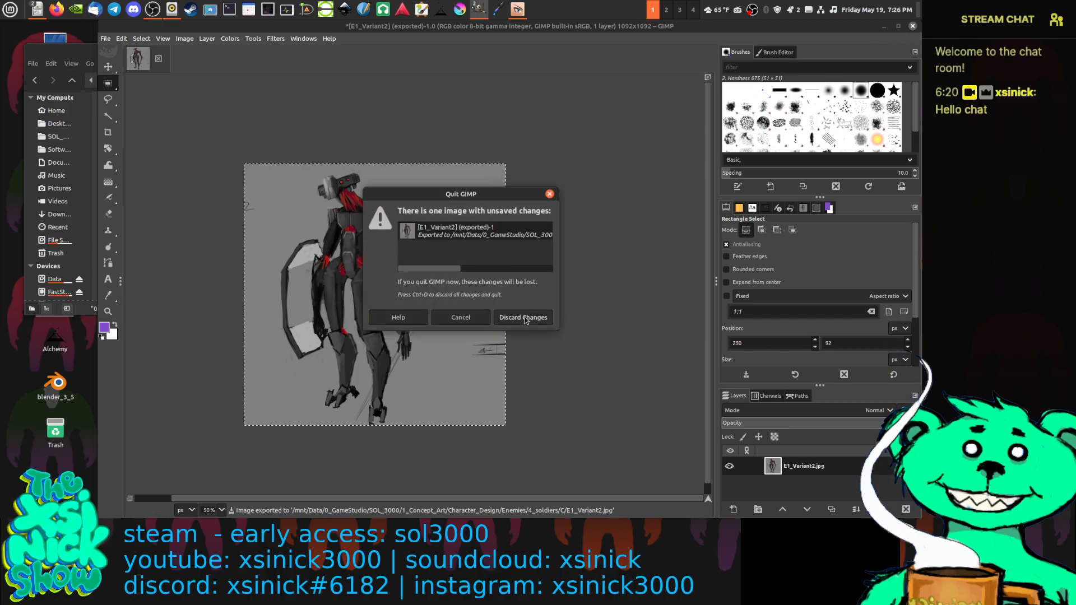
{"action": "left_click", "coordinate": [524, 316]}
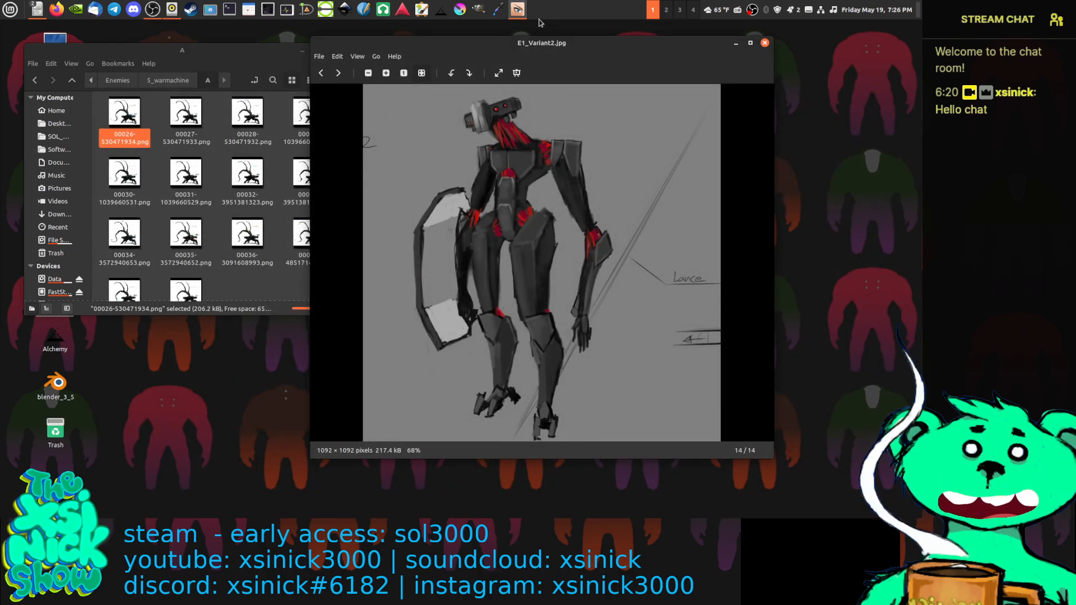
Collapse folder B and expand folder C in the 4_soldiers window, and check the first generated image, 00040-2636935369.png.
{"action": "left_click_drag", "start_coordinate": [522, 49], "coordinate": [616, 69]}
{"action": "left_click", "coordinate": [387, 83]}
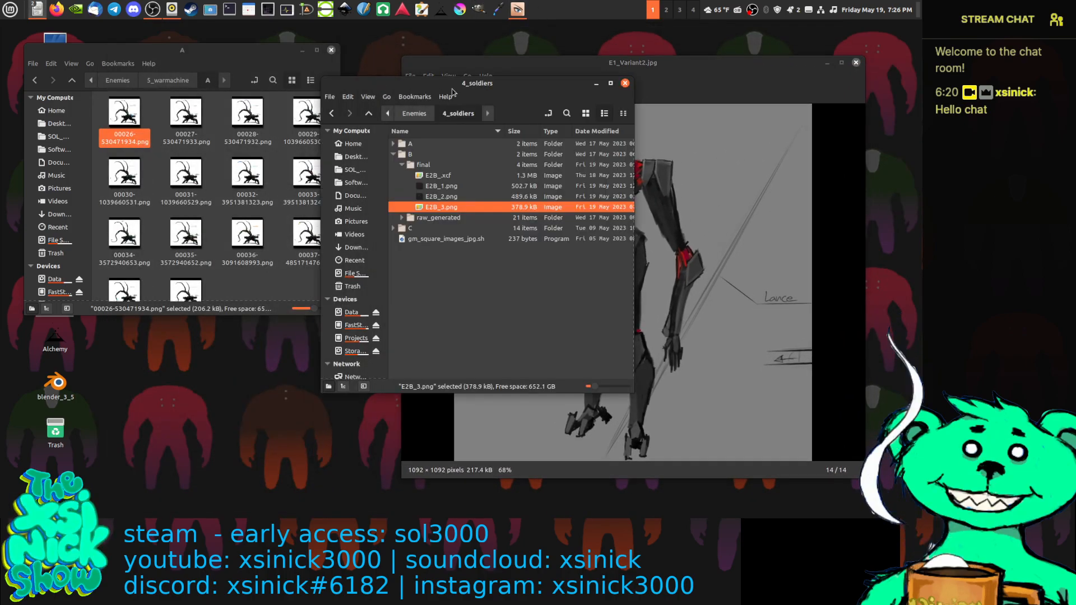
{"action": "left_click_drag", "start_coordinate": [471, 88], "coordinate": [327, 89]}
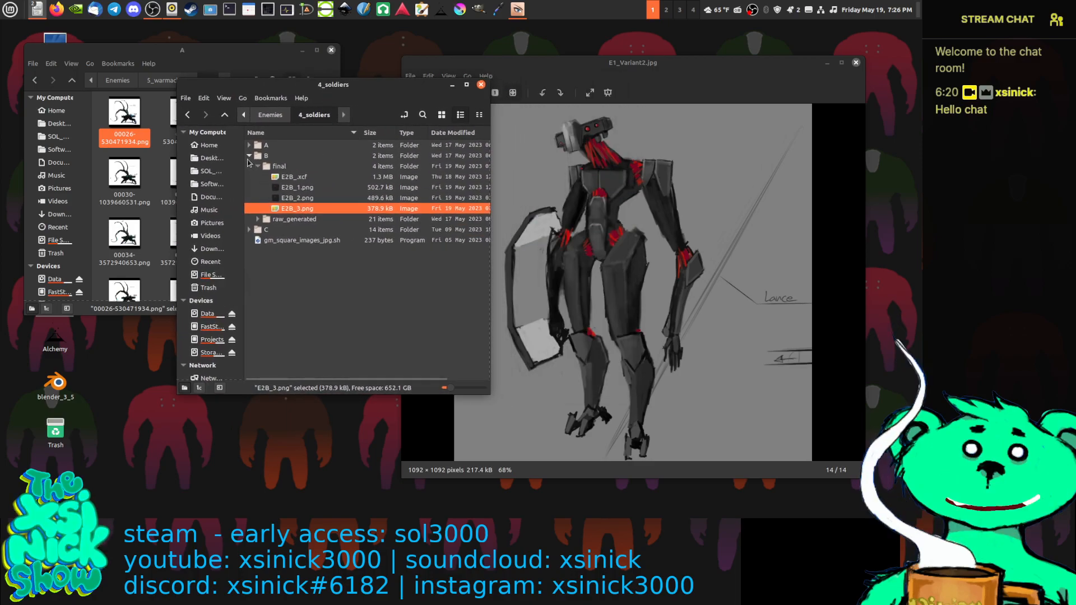
{"action": "left_click", "coordinate": [249, 156]}
{"action": "left_click", "coordinate": [250, 166]}
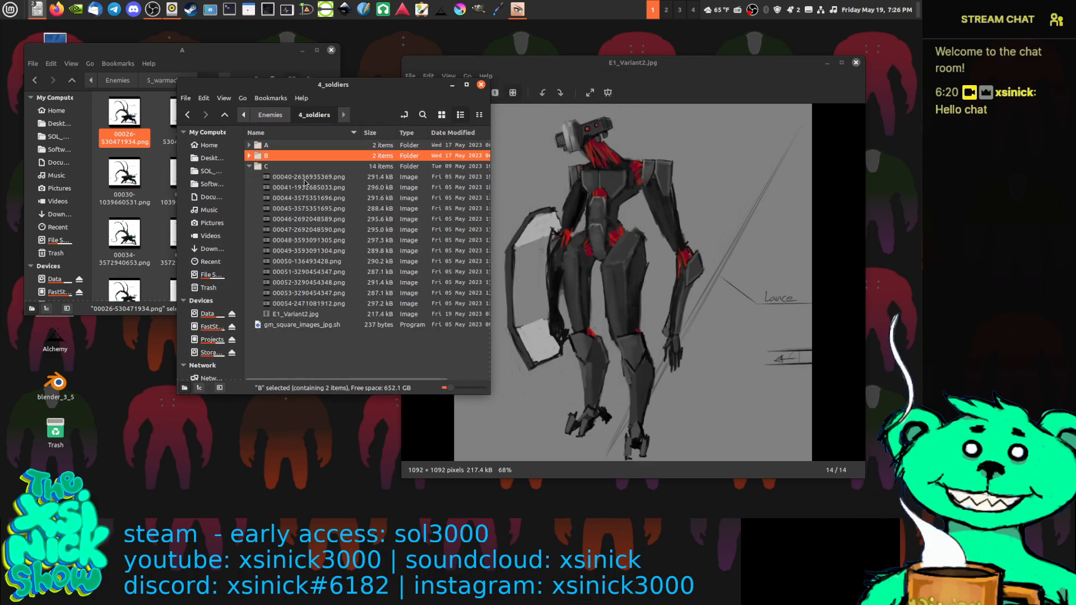
{"action": "double_click", "coordinate": [302, 177]}
{"action": "left_click", "coordinate": [609, 91]}
Close the 4_soldiers and A folder windows, and reposition the E1_Variant2.jpg viewer on the cleared desktop.
{"action": "left_click", "coordinate": [481, 83]}
{"action": "left_click", "coordinate": [331, 50]}
{"action": "left_click_drag", "start_coordinate": [686, 83], "coordinate": [425, 94]}
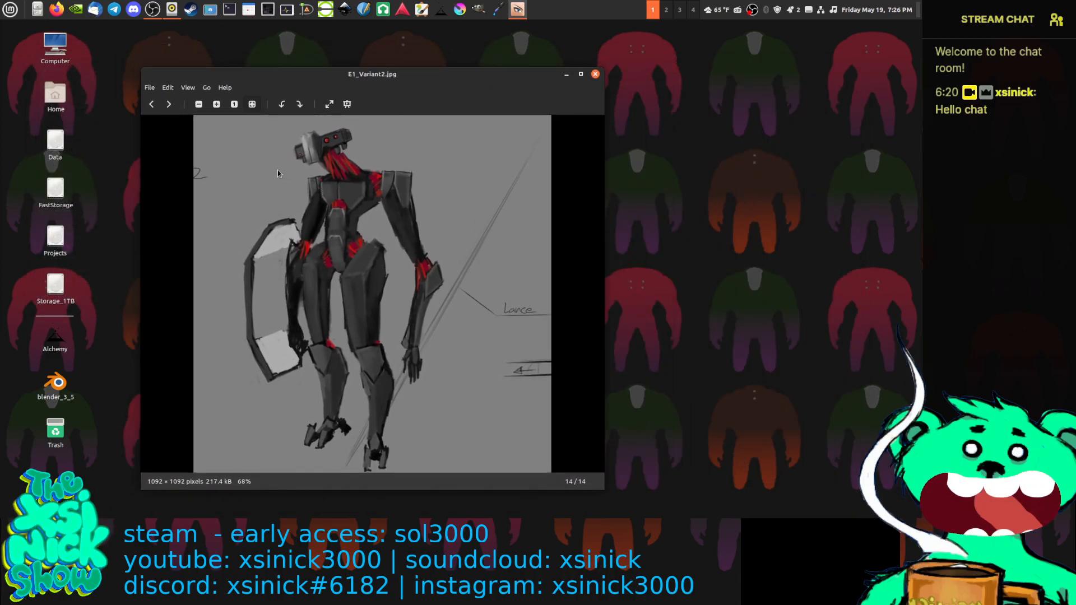
Open the stable-diffusion-webui folder from the home directory in a file browser window placed over the image viewer.
{"action": "double_click", "coordinate": [56, 94]}
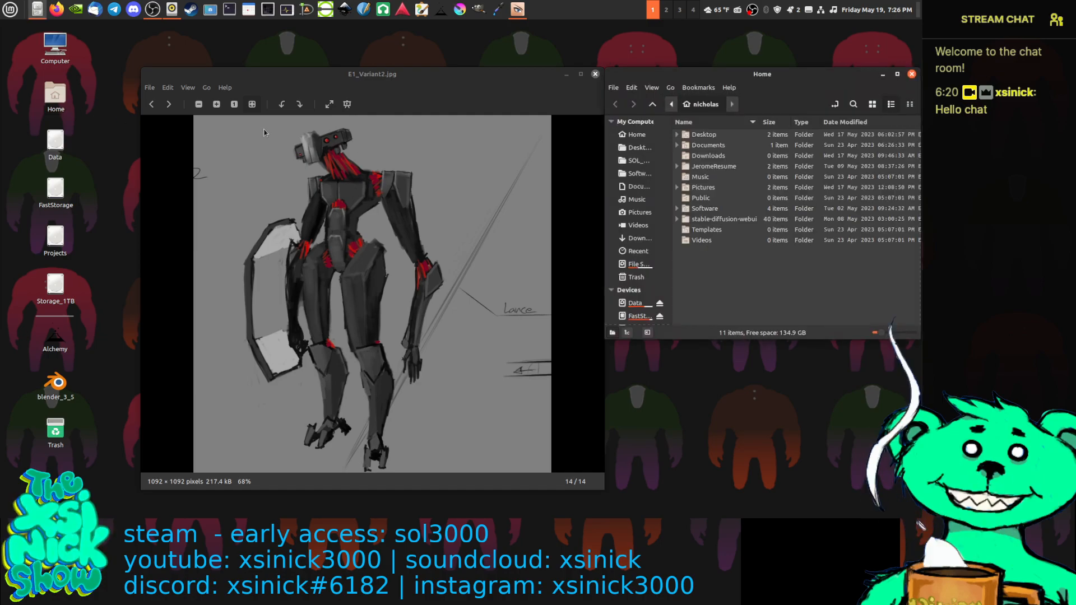
{"action": "left_click_drag", "start_coordinate": [689, 74], "coordinate": [346, 70]}
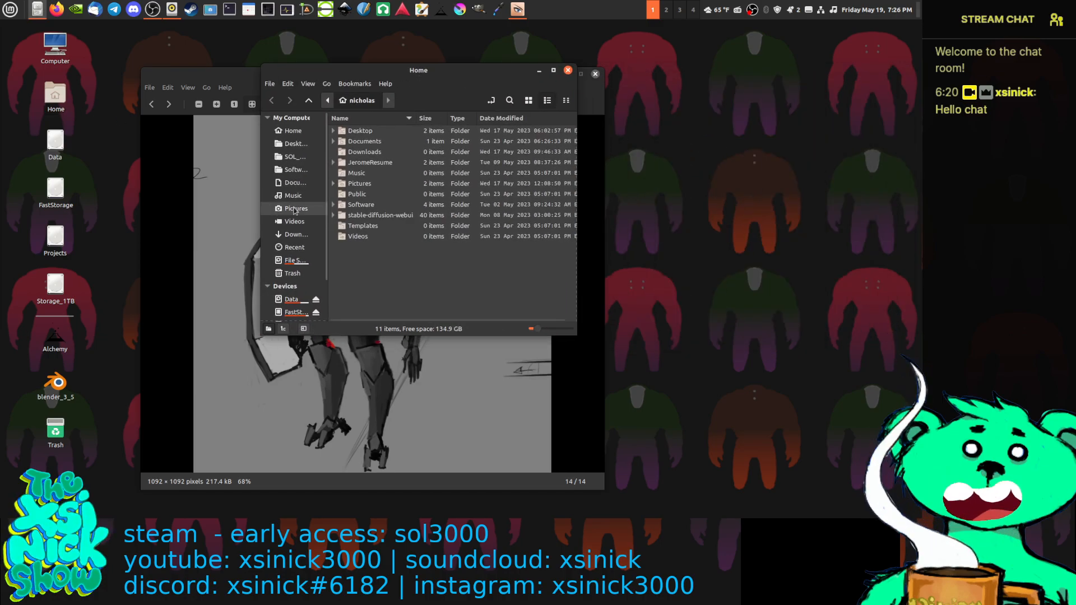
{"action": "left_click", "coordinate": [287, 134]}
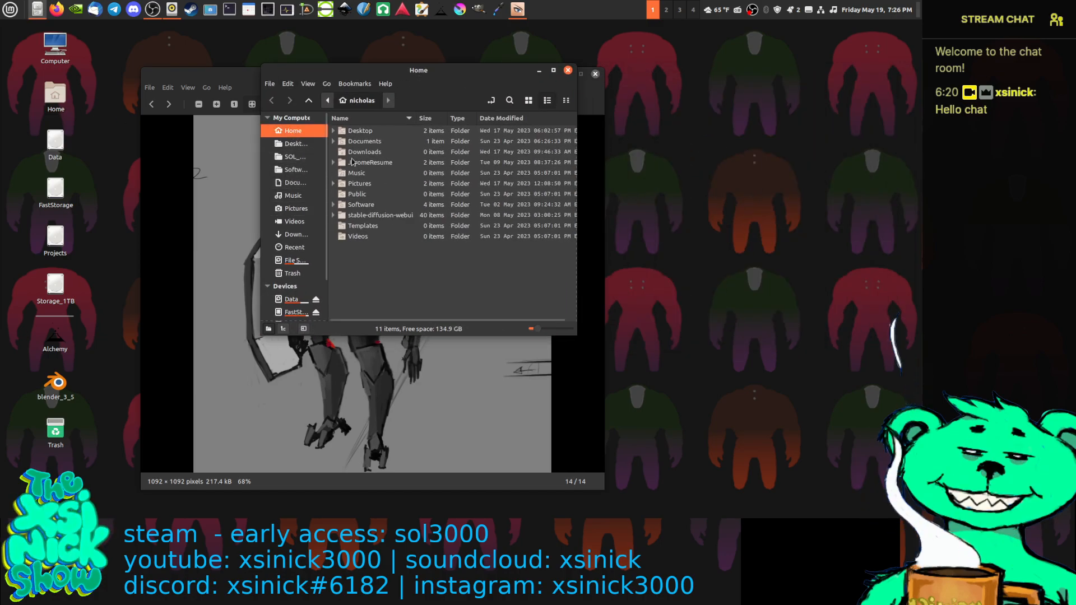
{"action": "double_click", "coordinate": [370, 216]}
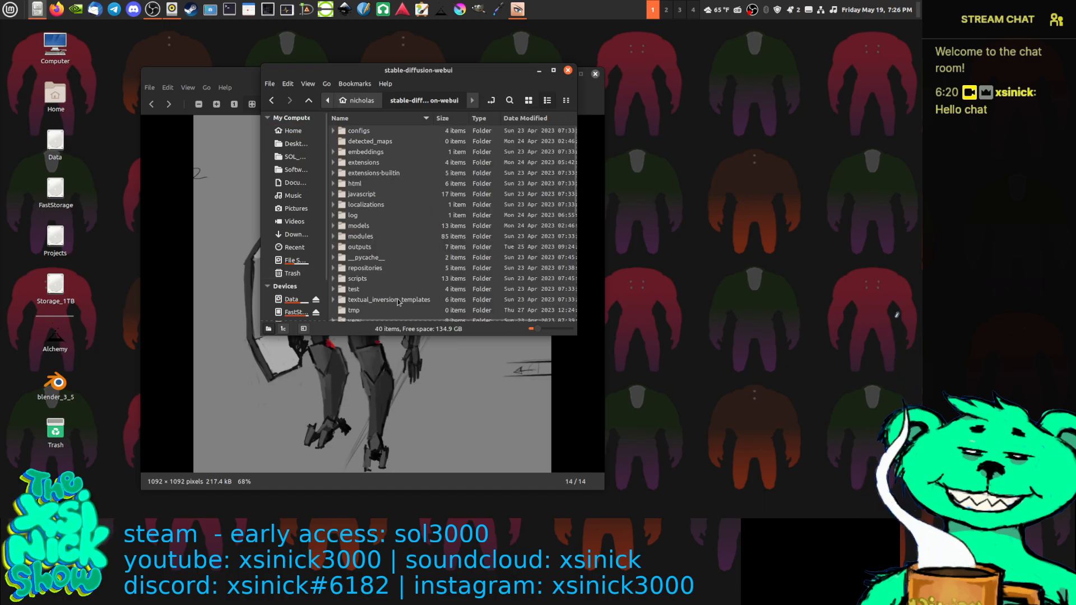
Run webui.sh in a terminal to start the Stable Diffusion web UI, and move the terminal window clear of the folder.
{"action": "scroll", "coordinate": [398, 302], "scroll_direction": "down", "scroll_amount": 8}
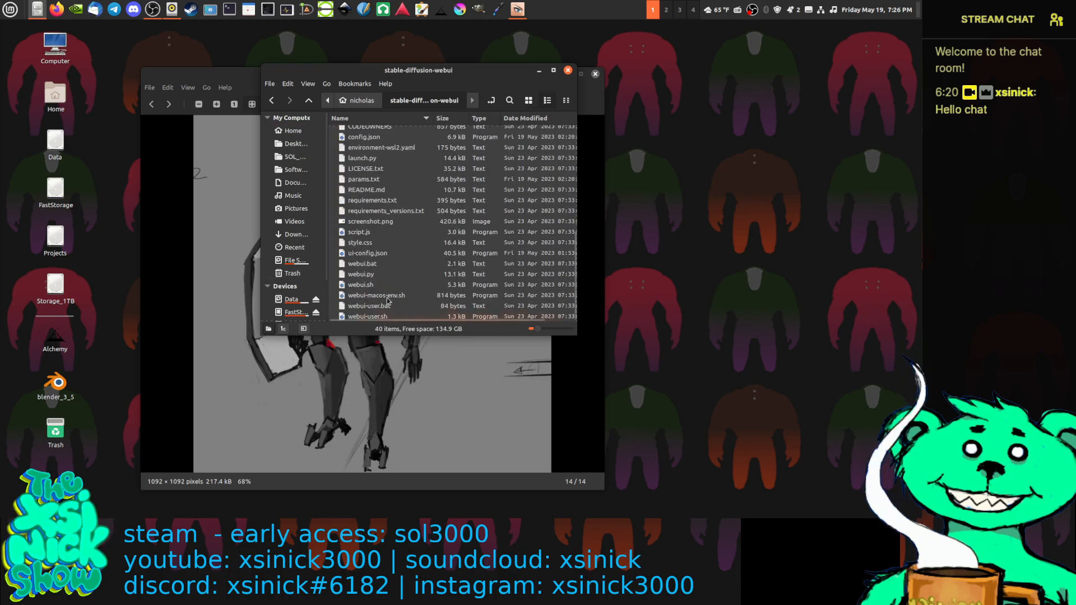
{"action": "double_click", "coordinate": [360, 286]}
{"action": "left_click", "coordinate": [315, 240]}
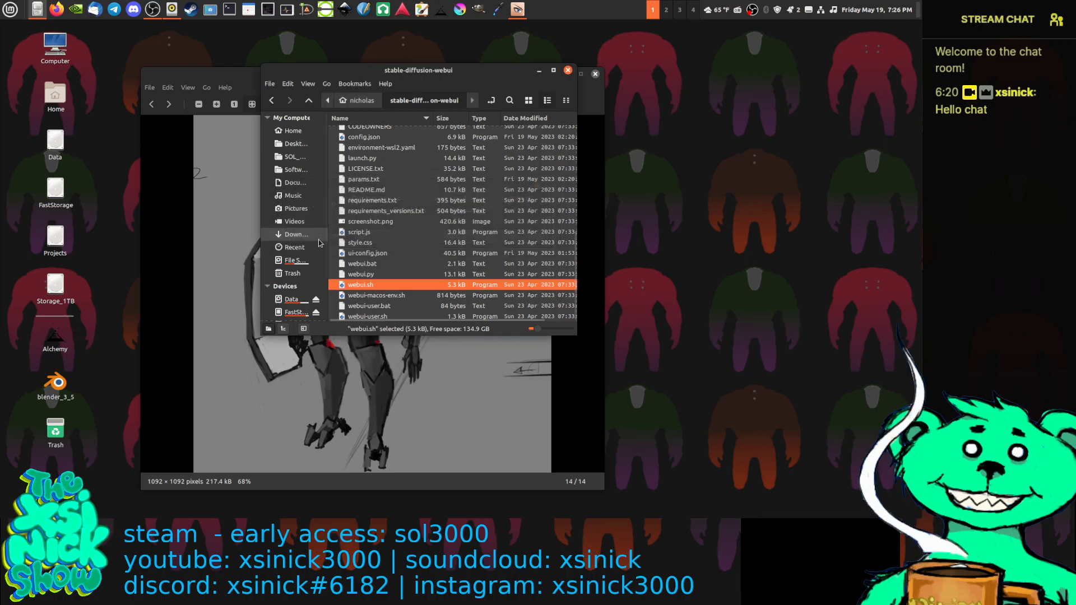
{"action": "left_click_drag", "start_coordinate": [640, 69], "coordinate": [73, 28]}
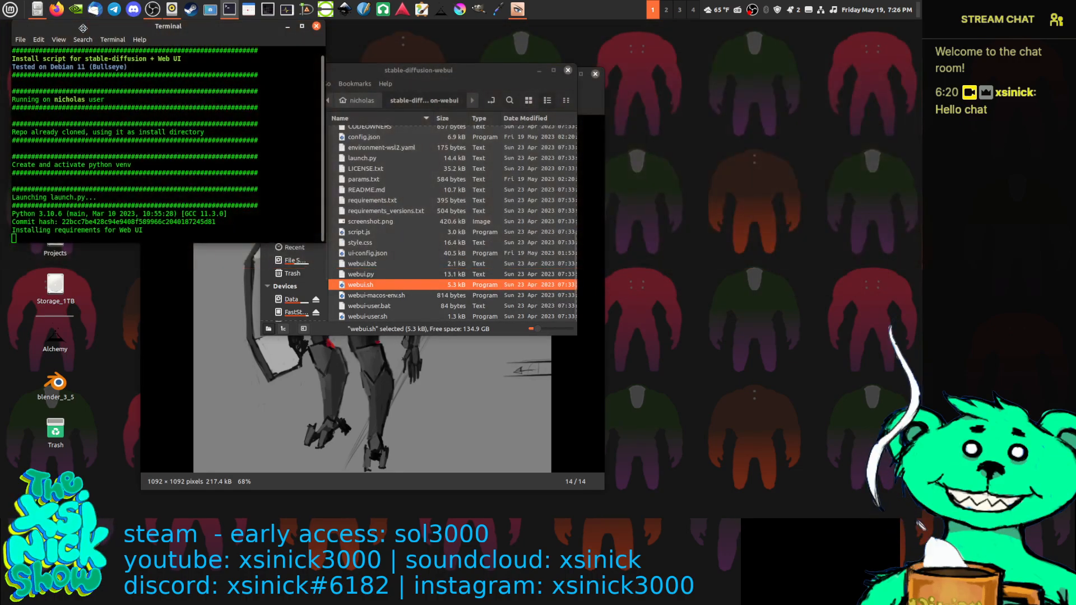
Open the outputs folder inside stable-diffusion-webui and place its file browser window directly below the terminal.
{"action": "left_click", "coordinate": [485, 72]}
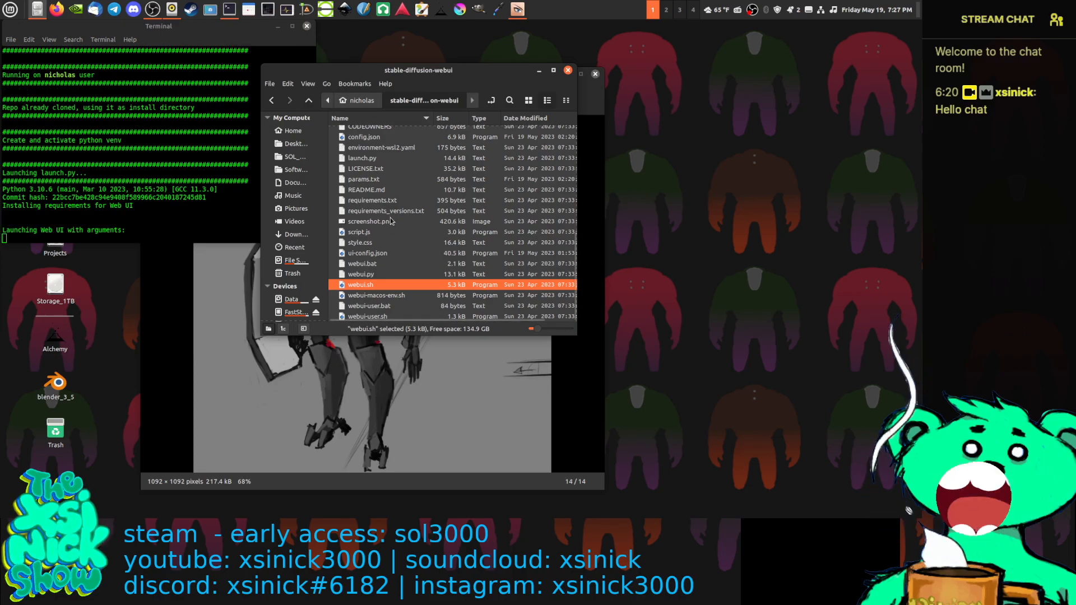
{"action": "scroll", "coordinate": [389, 224], "scroll_direction": "up", "scroll_amount": 3}
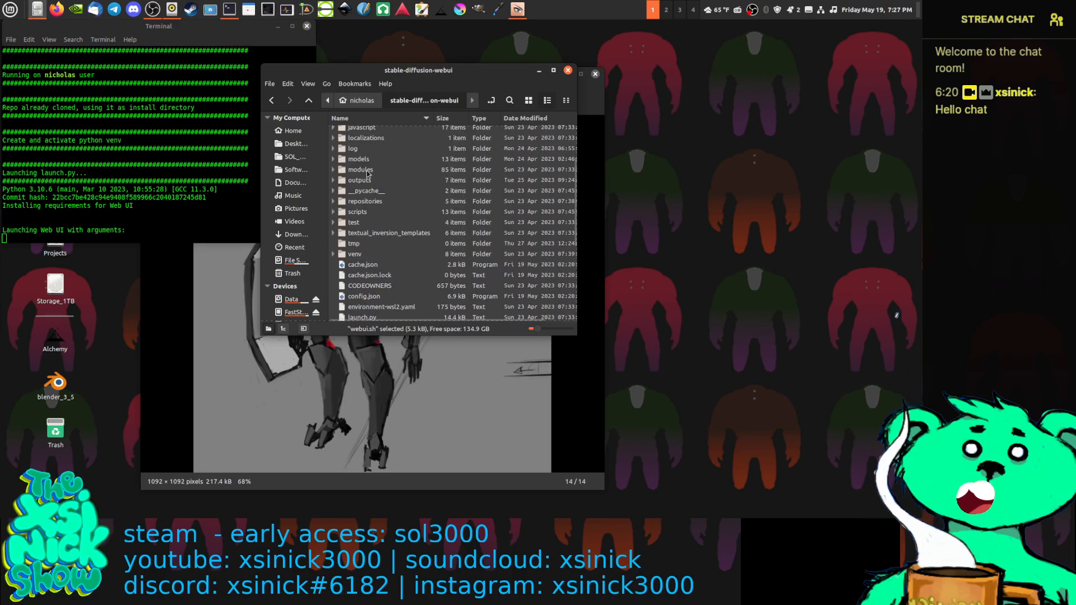
{"action": "left_click", "coordinate": [371, 179]}
{"action": "double_click", "coordinate": [393, 128]}
{"action": "left_click_drag", "start_coordinate": [455, 82], "coordinate": [193, 257]}
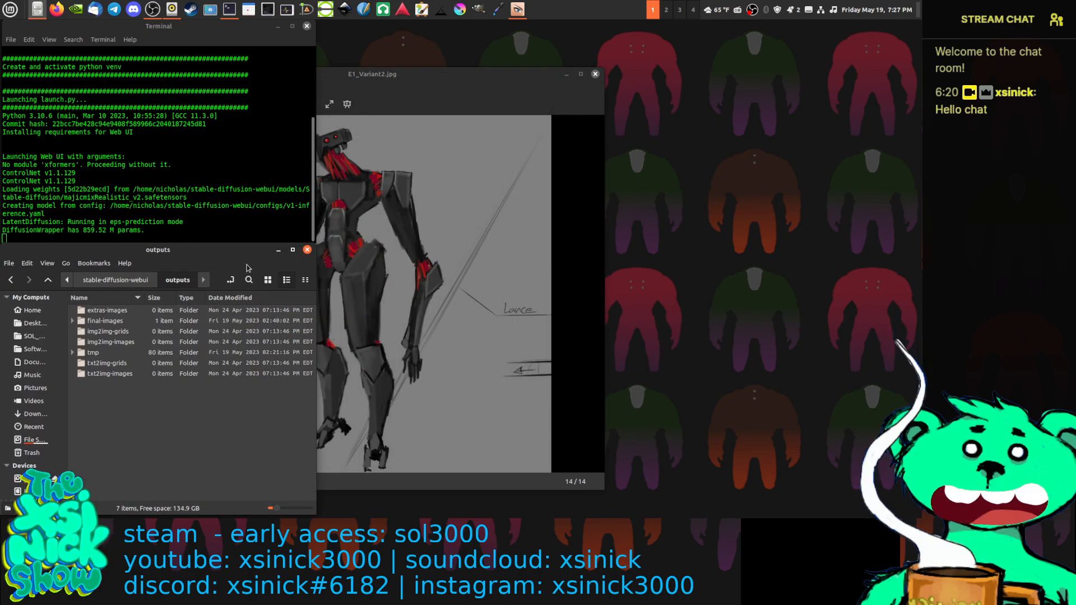
Split the file browser into two panes and navigate one from SOL_3000 through 1_Concept_Art, Character_Design, Enemies and 4_soldiers to folder C.
{"action": "key", "text": "F3"}
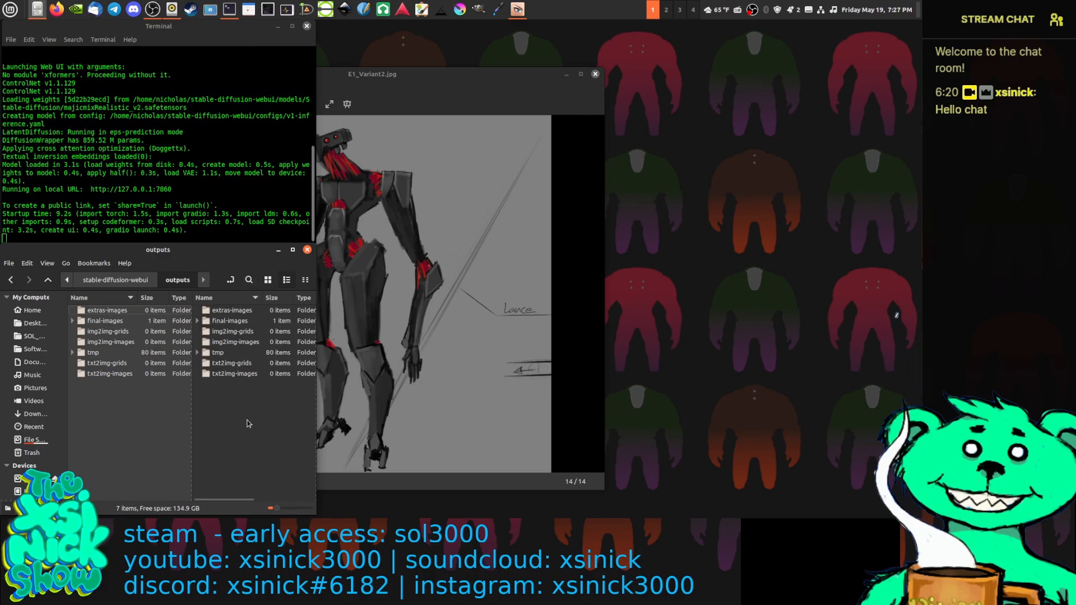
{"action": "left_click", "coordinate": [249, 424]}
{"action": "left_click", "coordinate": [126, 426]}
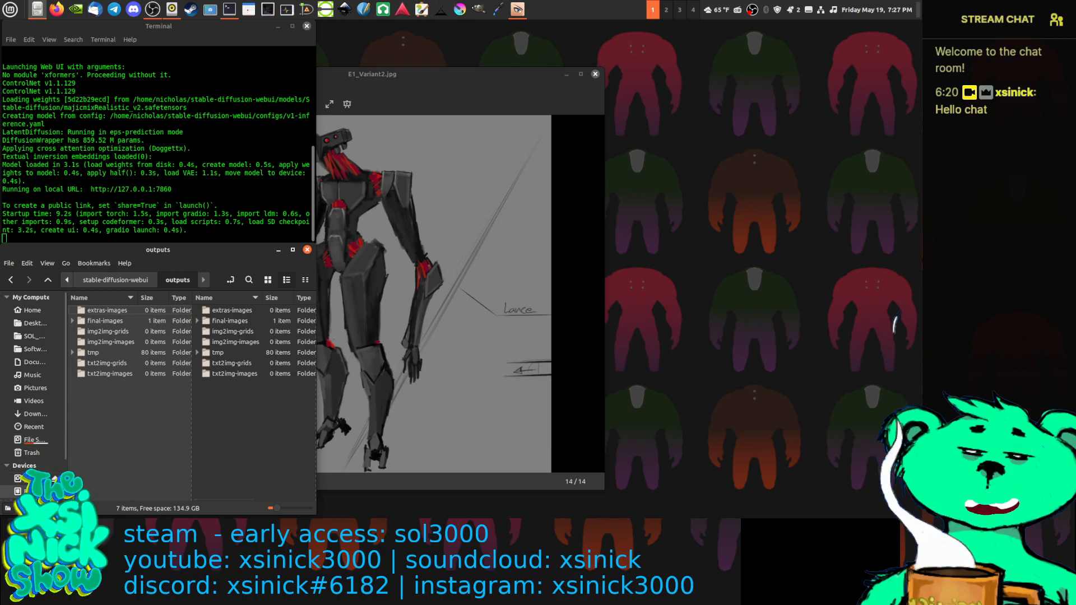
{"action": "left_click", "coordinate": [31, 336]}
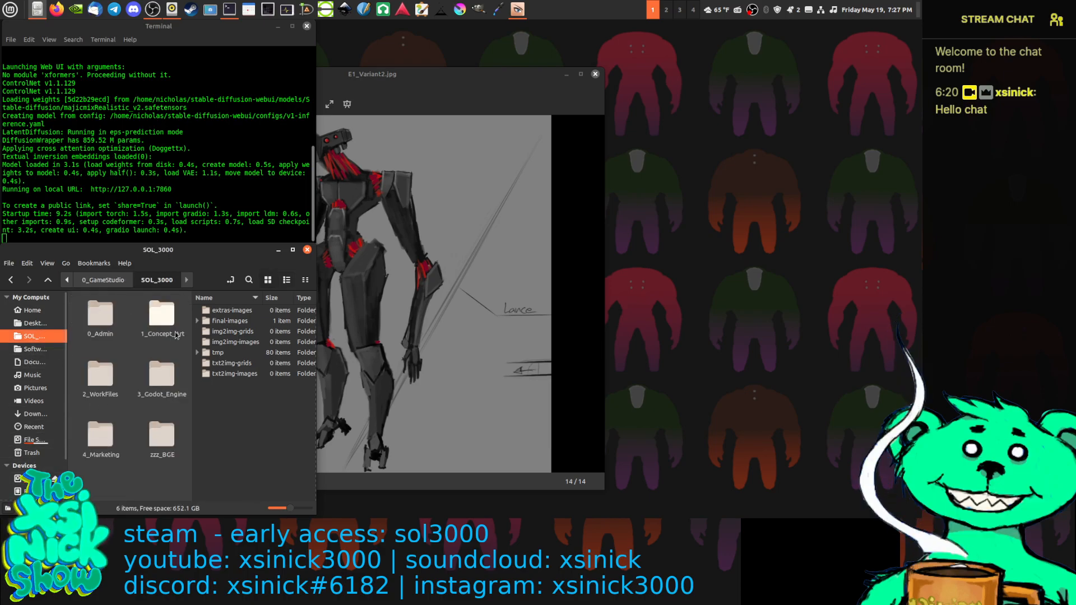
{"action": "double_click", "coordinate": [175, 336]}
{"action": "double_click", "coordinate": [113, 326]}
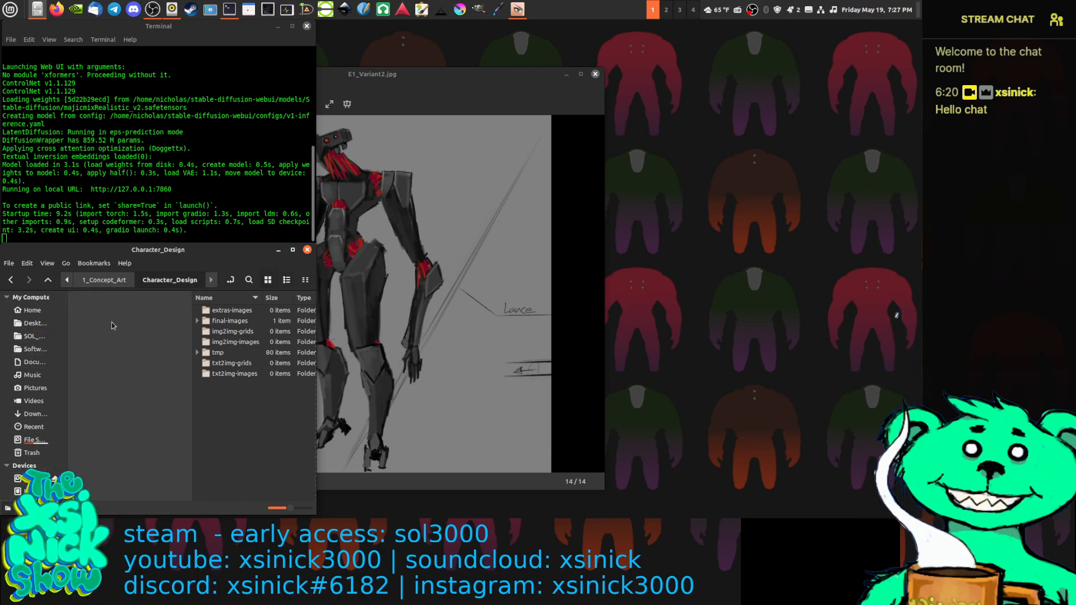
{"action": "double_click", "coordinate": [101, 315]}
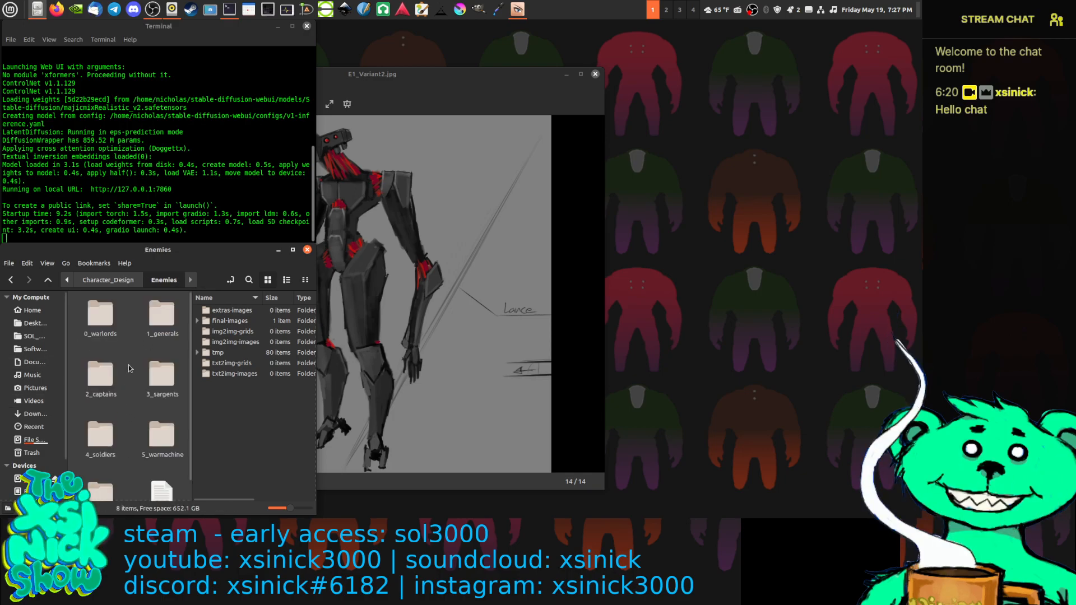
{"action": "scroll", "coordinate": [112, 404], "scroll_direction": "down", "scroll_amount": 1}
{"action": "left_click", "coordinate": [101, 421]}
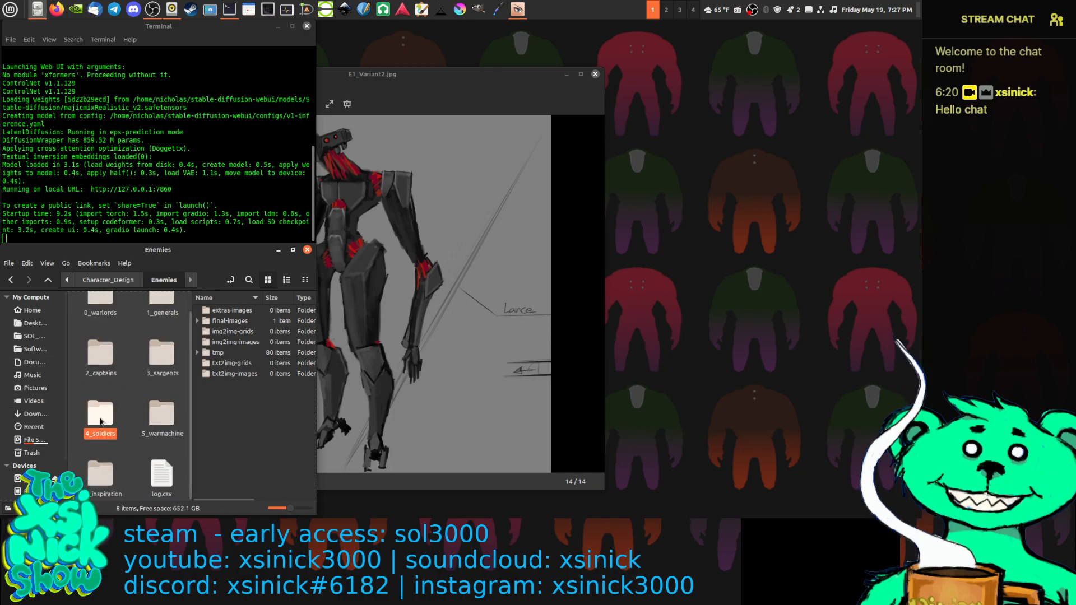
{"action": "double_click", "coordinate": [101, 422]}
{"action": "double_click", "coordinate": [100, 317]}
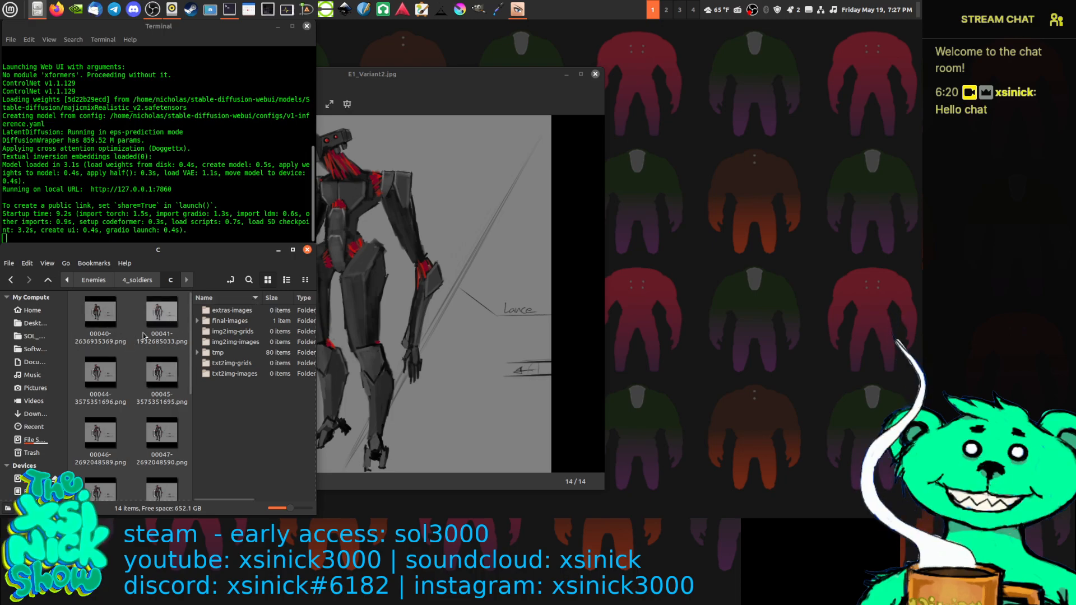
Close the open image viewer, then check E1_Variant2.jpg from folder C in a new viewer and close it.
{"action": "left_click_drag", "start_coordinate": [456, 103], "coordinate": [549, 102]}
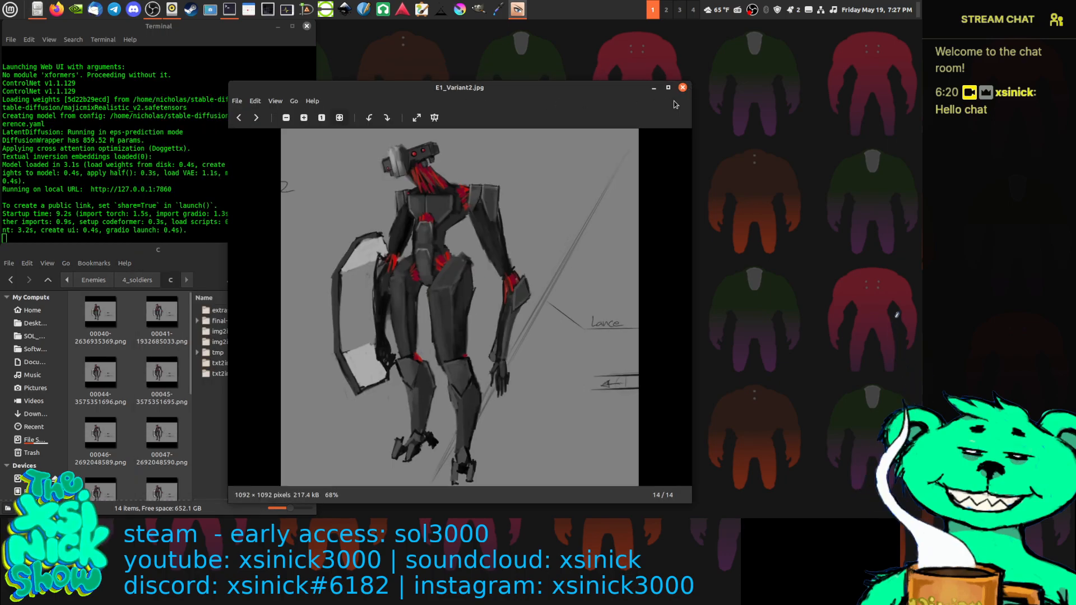
{"action": "left_click", "coordinate": [683, 87]}
{"action": "scroll", "coordinate": [114, 381], "scroll_direction": "down", "scroll_amount": 5}
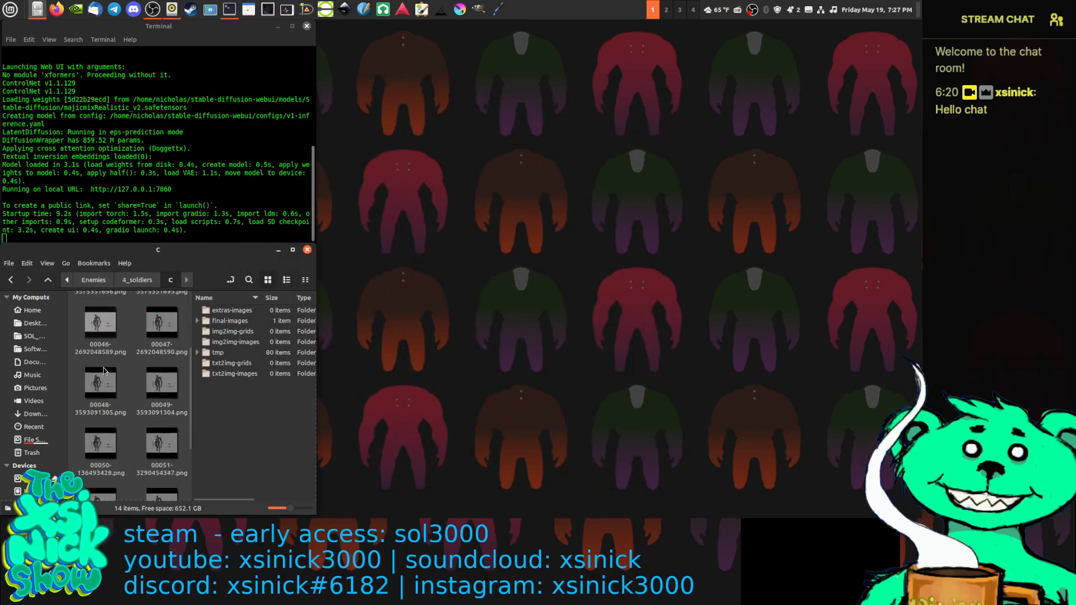
{"action": "double_click", "coordinate": [161, 464]}
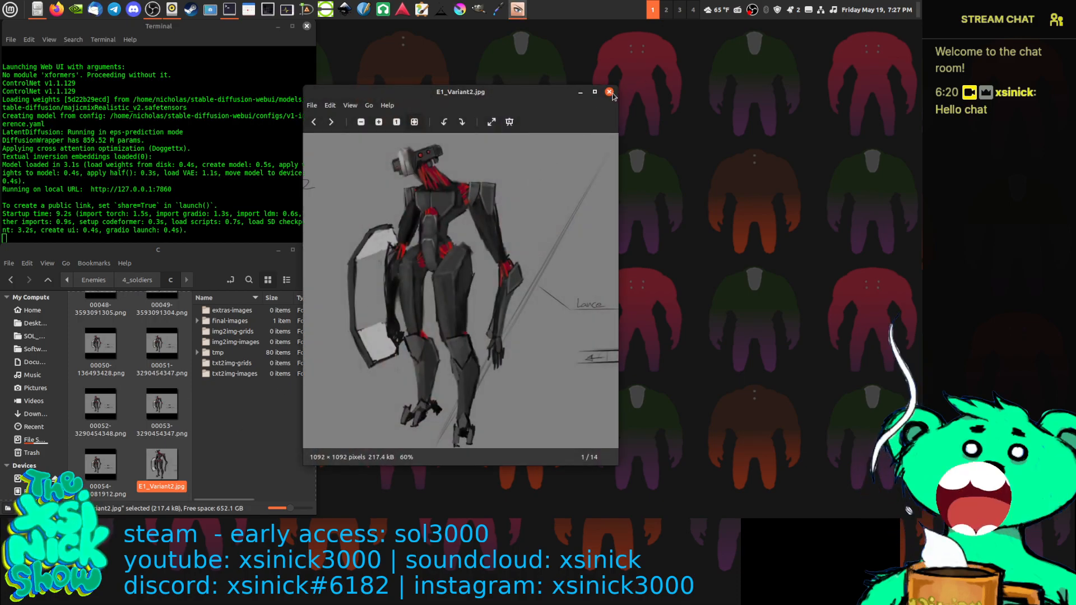
{"action": "left_click", "coordinate": [609, 92]}
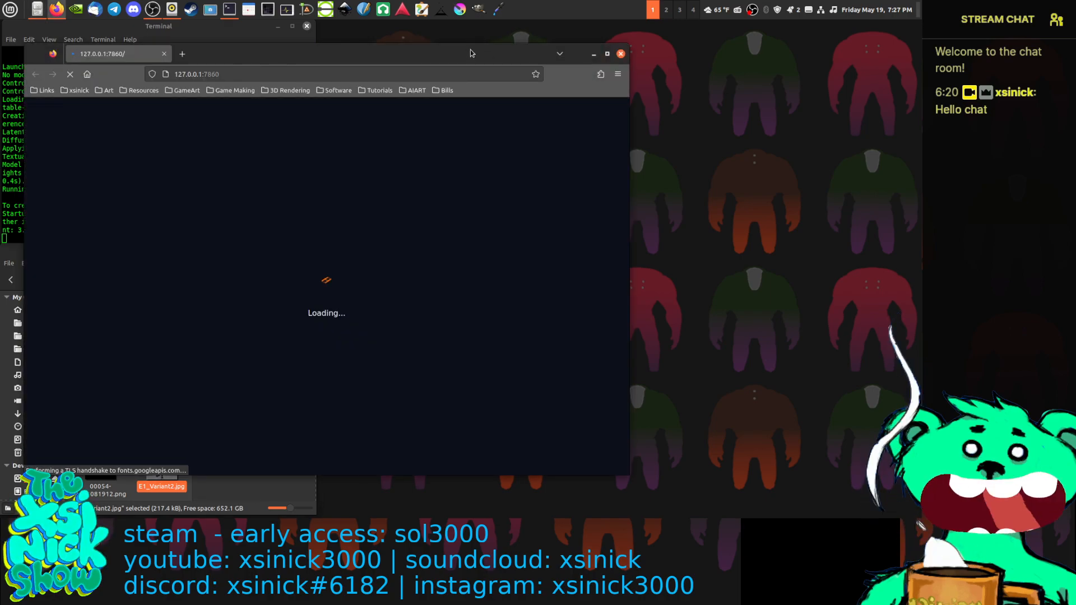
Fit the Stable Diffusion browser window beside the file browser and load E1_Variant2.jpg as the img2img source image.
{"action": "left_click_drag", "start_coordinate": [471, 48], "coordinate": [921, 62]}
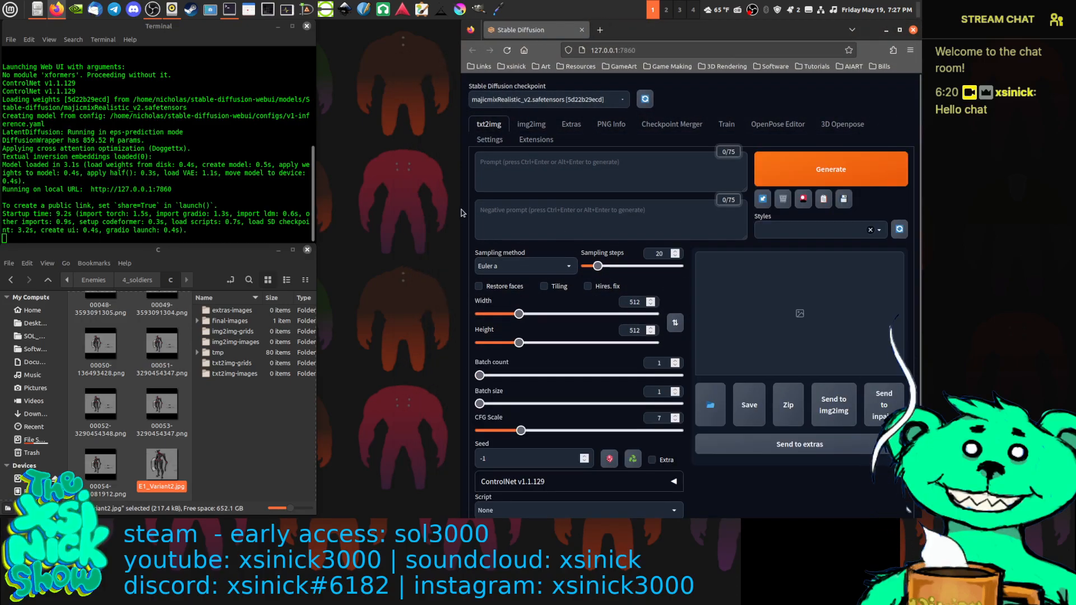
{"action": "left_click_drag", "start_coordinate": [462, 209], "coordinate": [319, 220]}
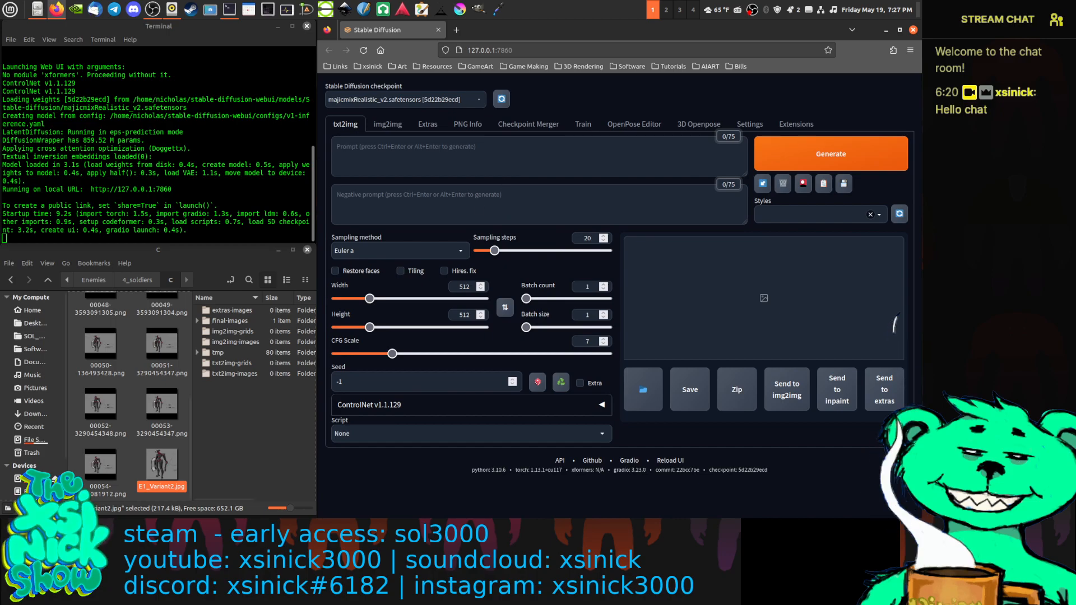
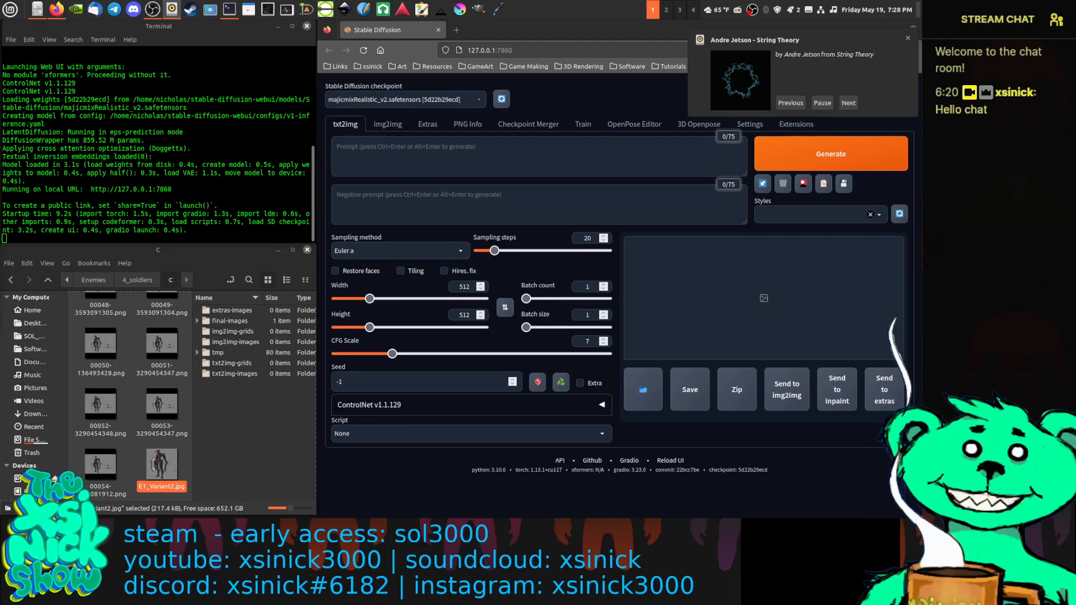
{"action": "left_click", "coordinate": [379, 129]}
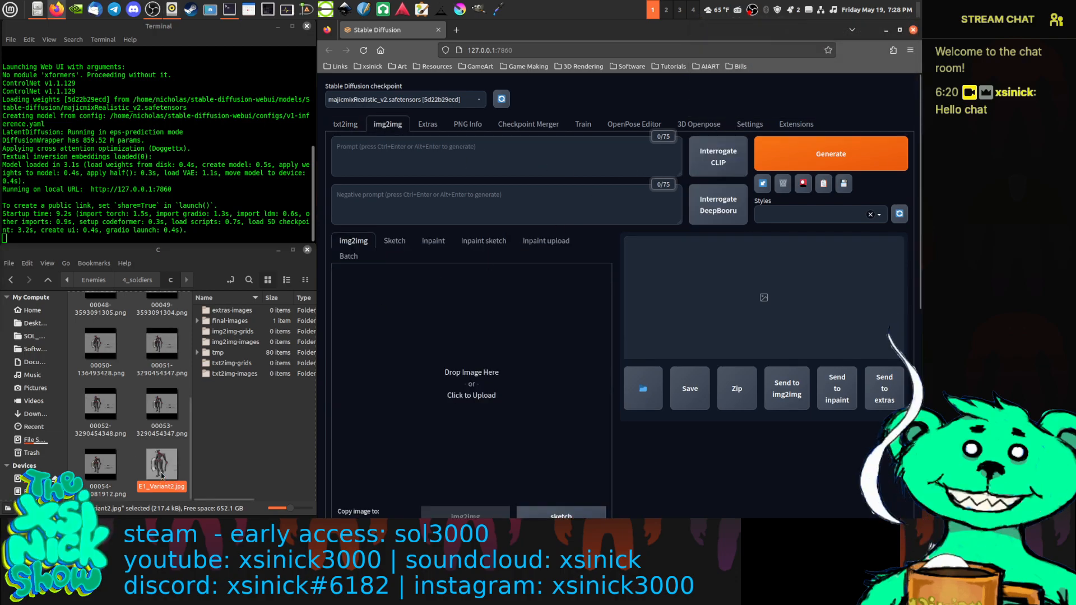
{"action": "mouse_move", "coordinate": [161, 475]}
{"action": "left_mouse_down"}
{"action": "mouse_move", "coordinate": [441, 417]}
{"action": "mouse_move", "coordinate": [482, 395]}
{"action": "left_mouse_up"}
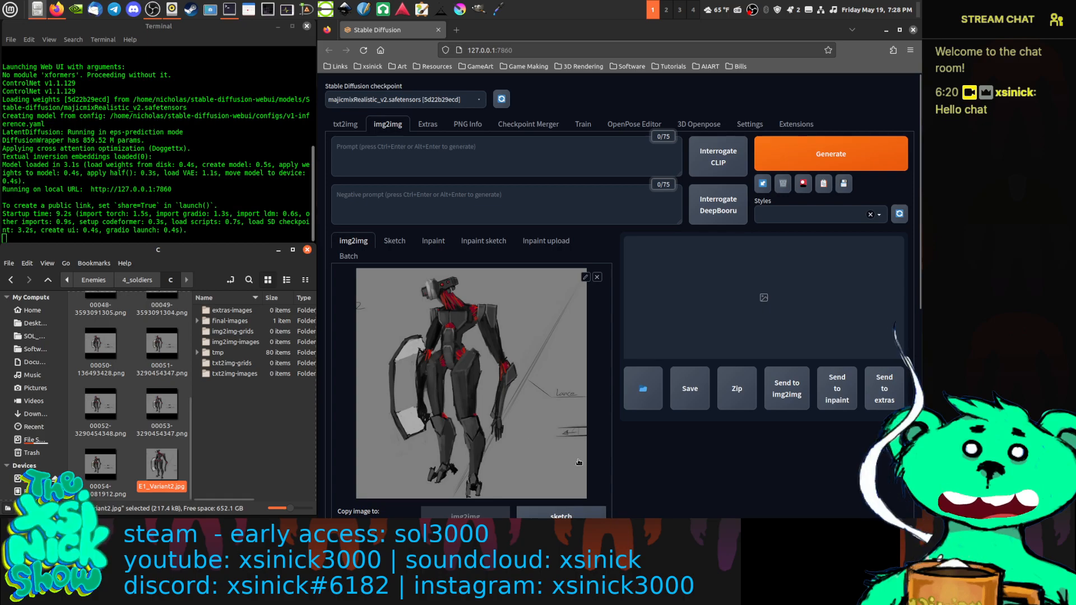
Set the img2img sampling steps to 25, batch count to 3, CFG scale to 8 and denoising strength to 0.3.
{"action": "scroll", "coordinate": [580, 462], "scroll_direction": "down", "scroll_amount": 6}
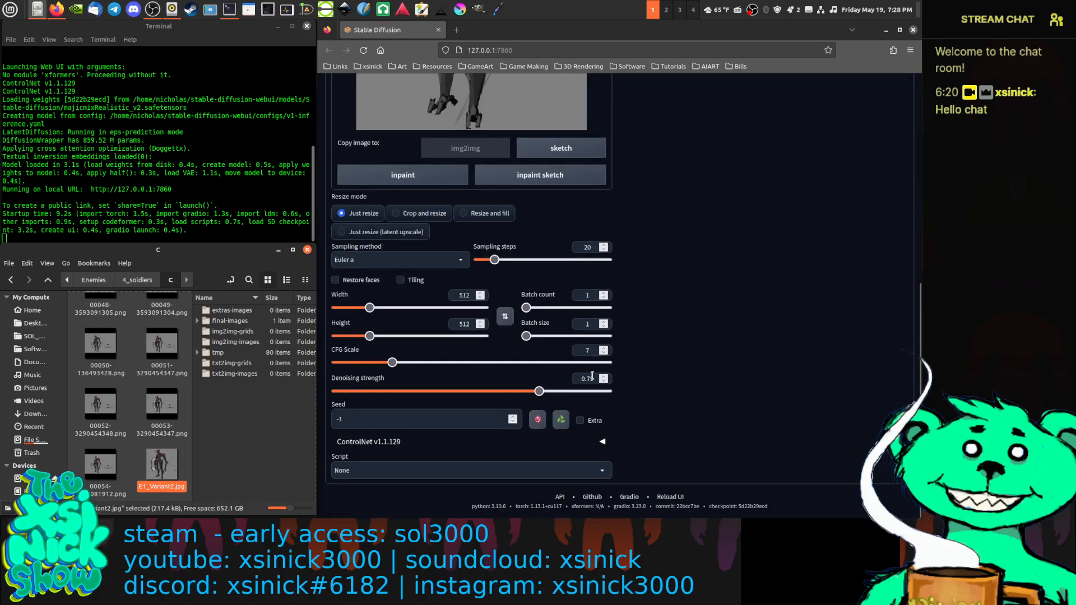
{"action": "left_click", "coordinate": [592, 380]}
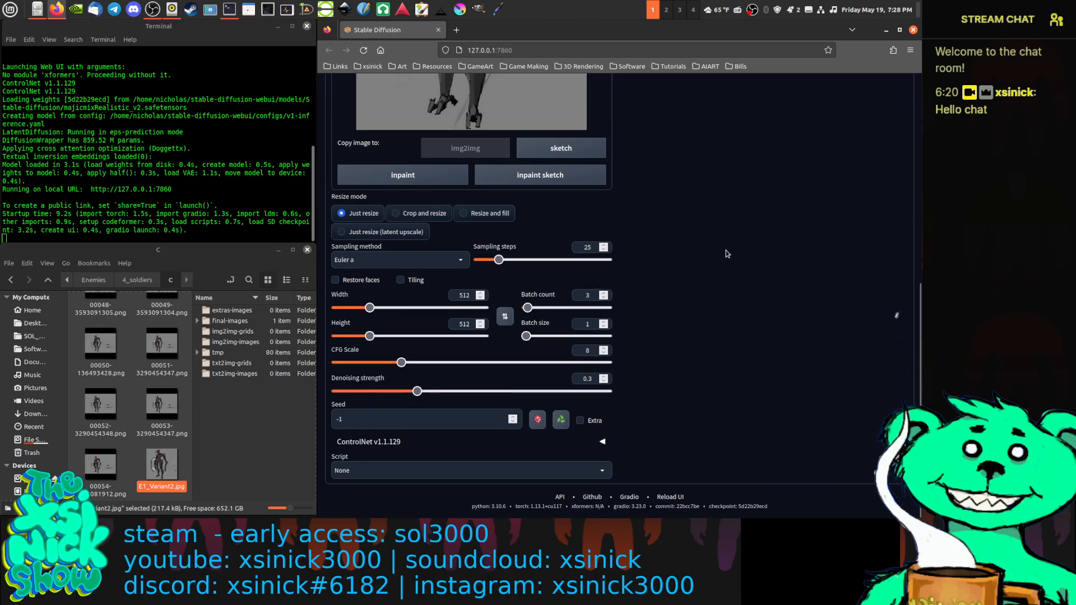
{"action": "scroll", "coordinate": [673, 314], "scroll_direction": "up", "scroll_amount": 7}
{"action": "scroll", "coordinate": [388, 347], "scroll_direction": "down", "scroll_amount": 2}
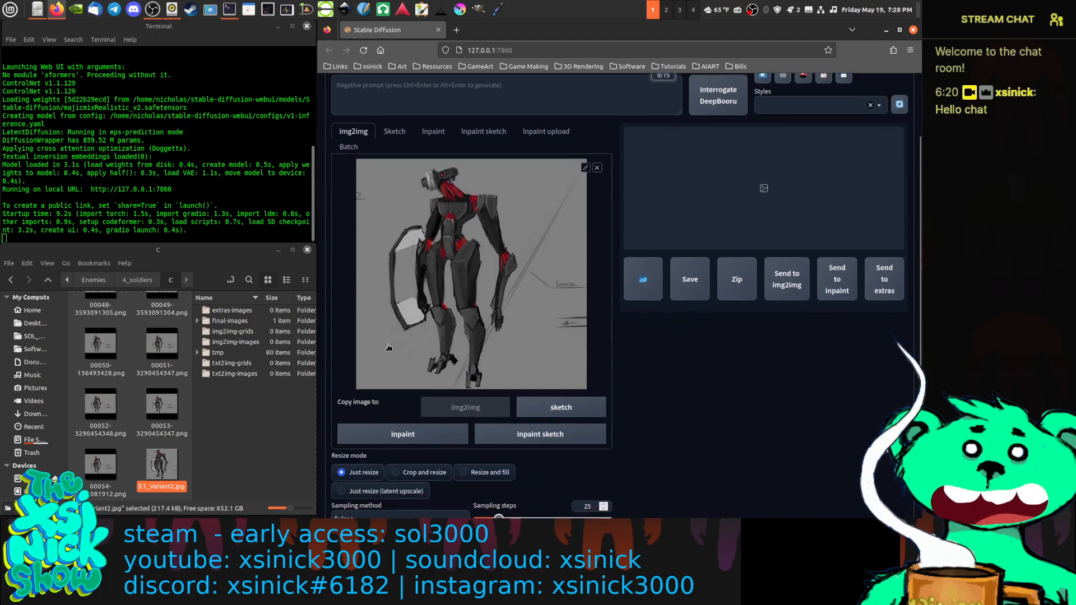
Open params.txt from the stable-diffusion-webui folder, copy its positive prompt up to "80mm", and put the text editor away.
{"action": "left_click", "coordinate": [225, 414]}
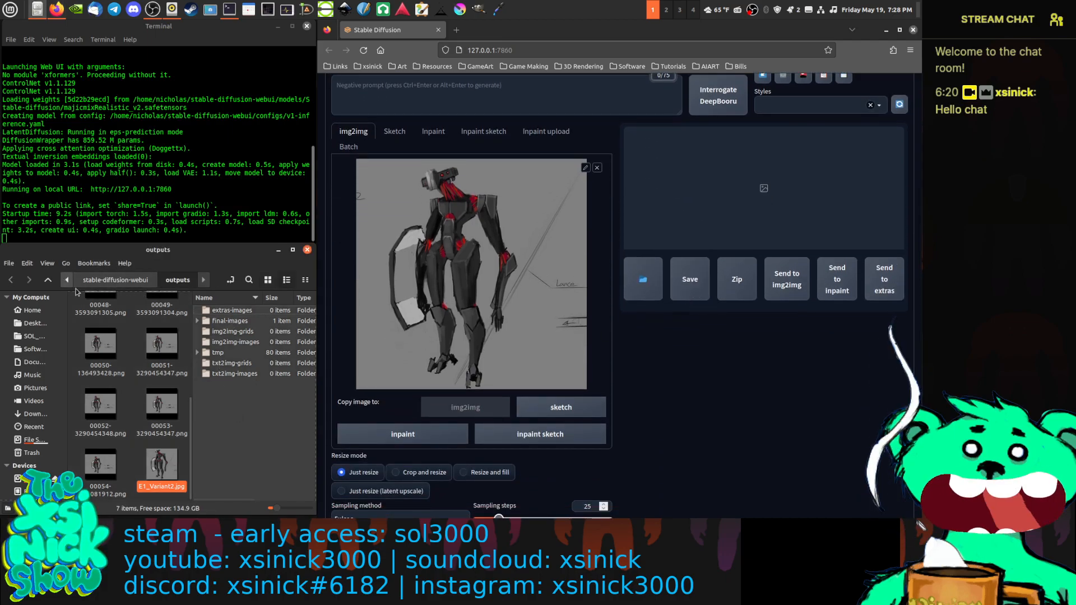
{"action": "left_click", "coordinate": [48, 280]}
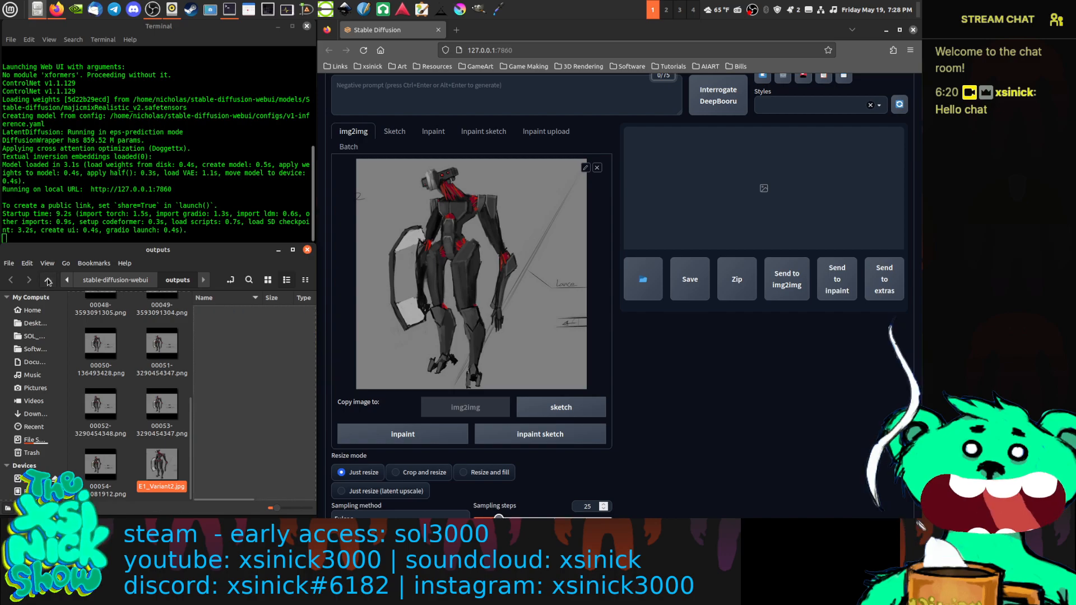
{"action": "scroll", "coordinate": [250, 467], "scroll_direction": "down", "scroll_amount": 5}
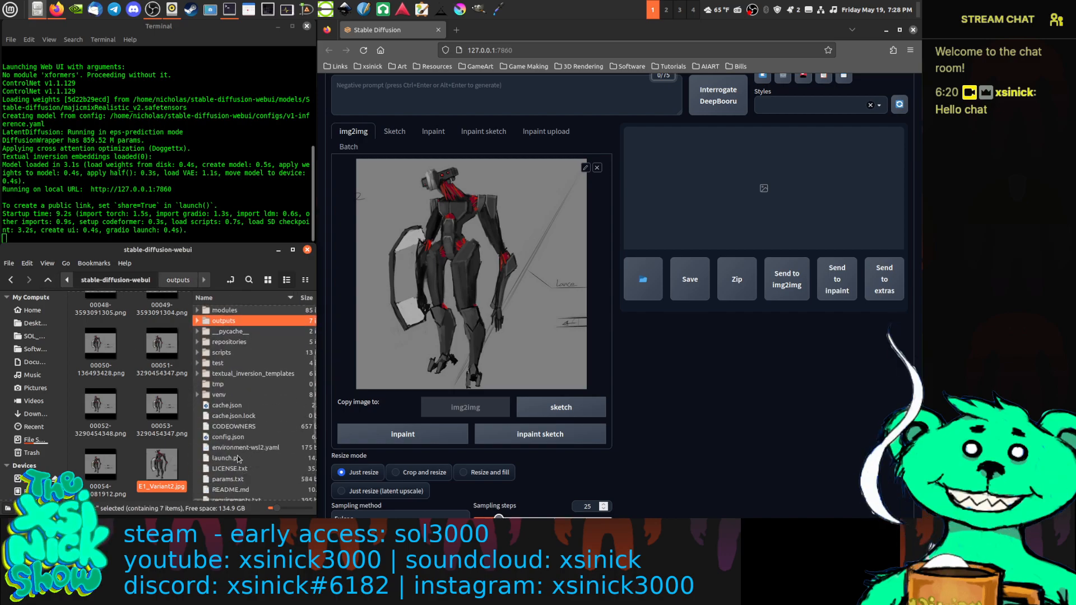
{"action": "scroll", "coordinate": [240, 458], "scroll_direction": "down", "scroll_amount": 2}
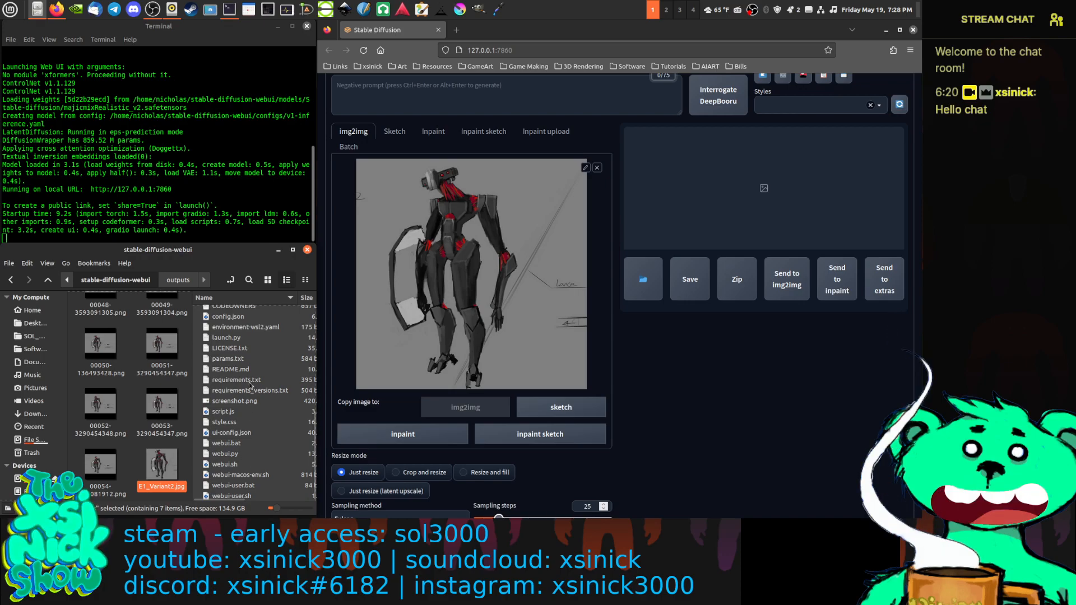
{"action": "double_click", "coordinate": [231, 359]}
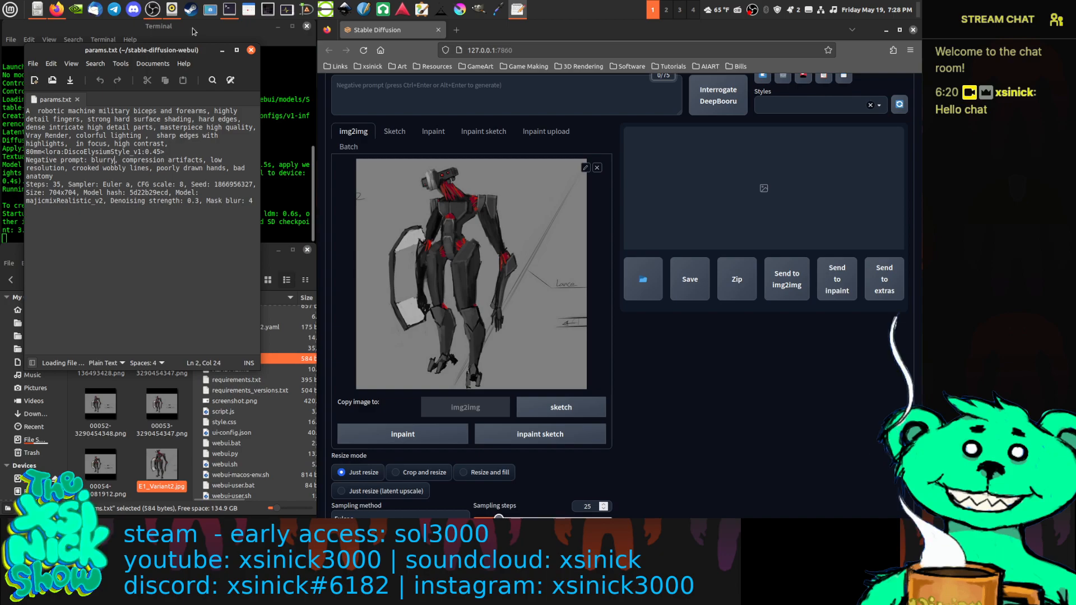
{"action": "left_click", "coordinate": [251, 50]}
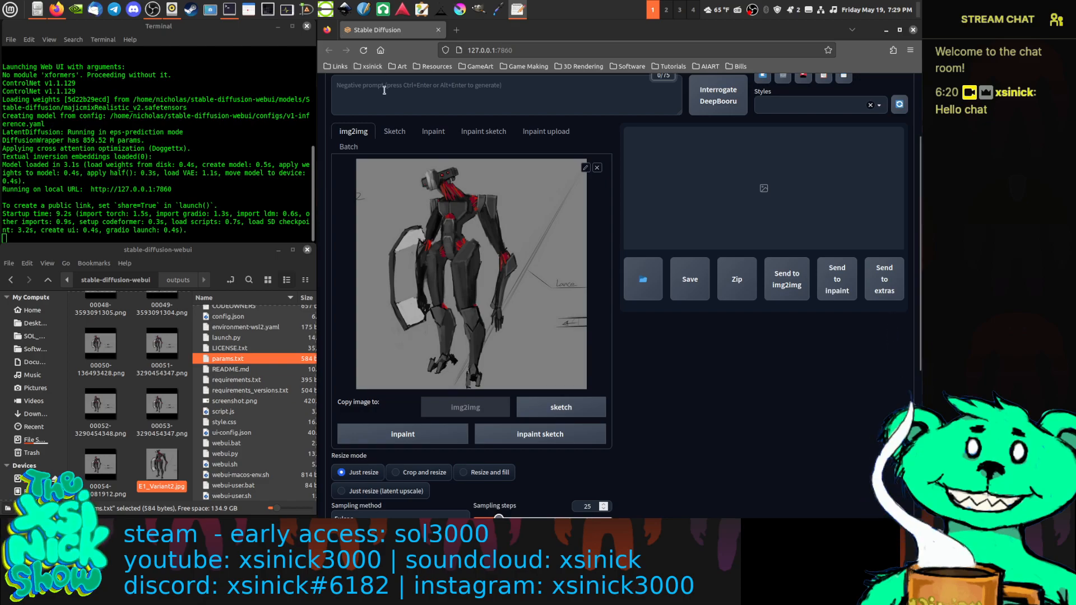
Paste the copied robotic machine text into the img2img prompt and delete "military biceps and forearms" from it.
{"action": "scroll", "coordinate": [393, 168], "scroll_direction": "up", "scroll_amount": 2}
{"action": "left_click", "coordinate": [393, 167]}
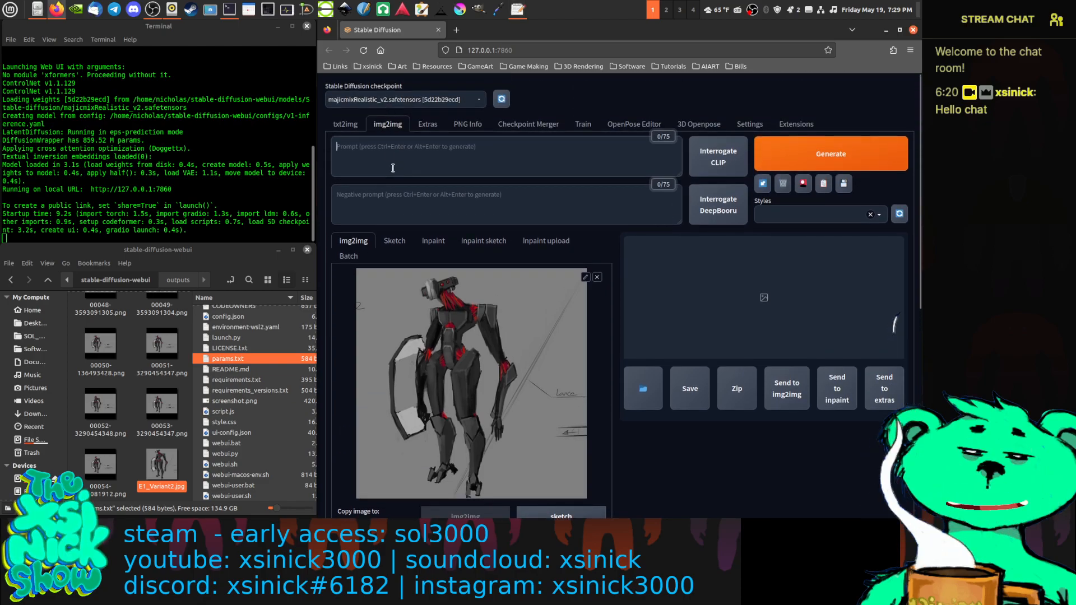
{"action": "key", "text": "ctrl+v"}
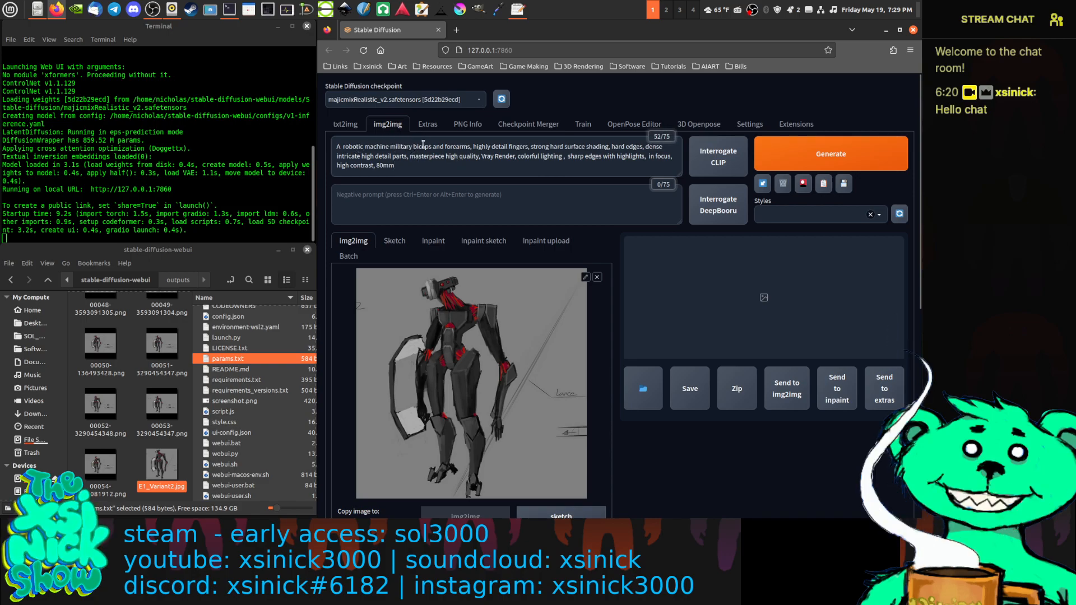
{"action": "left_click_drag", "start_coordinate": [470, 144], "coordinate": [387, 150]}
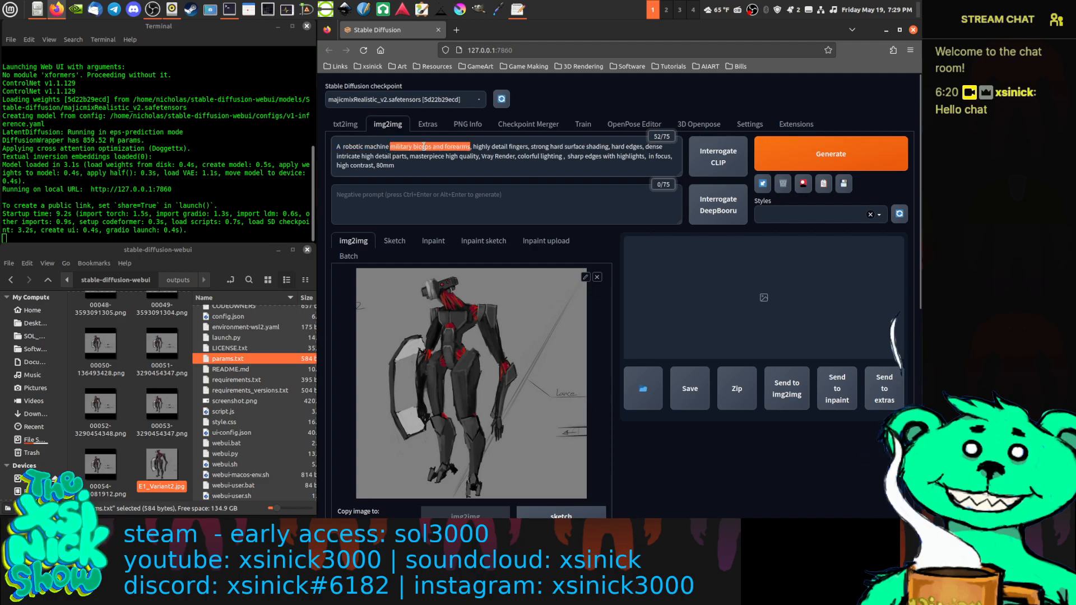
{"action": "key", "text": "BackSpace"}
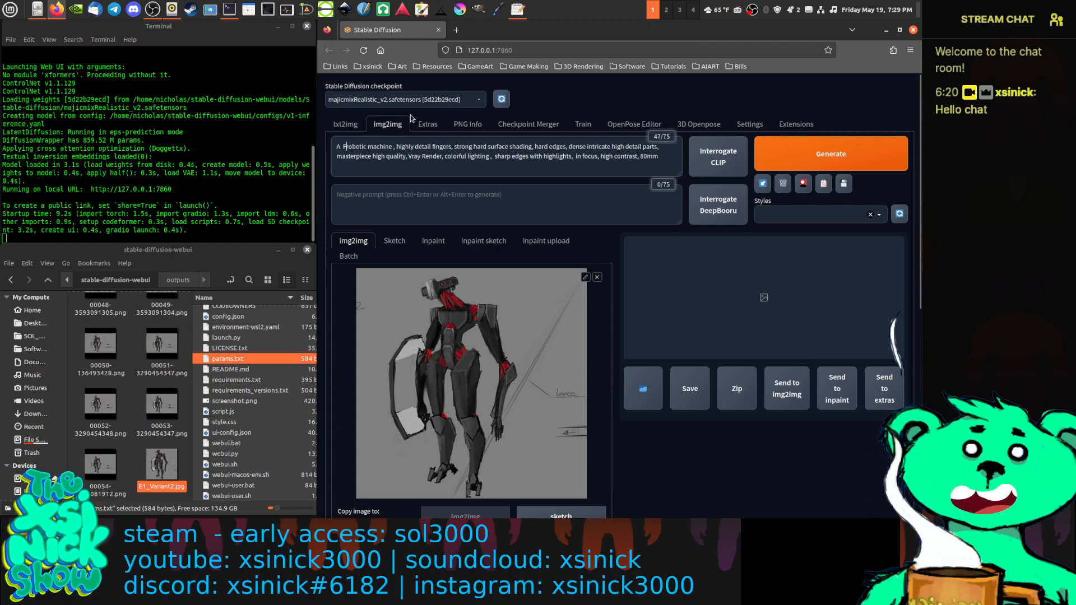
{"action": "type", "text": "FUTUR"}
{"action": "key", "text": "BackSpace"}
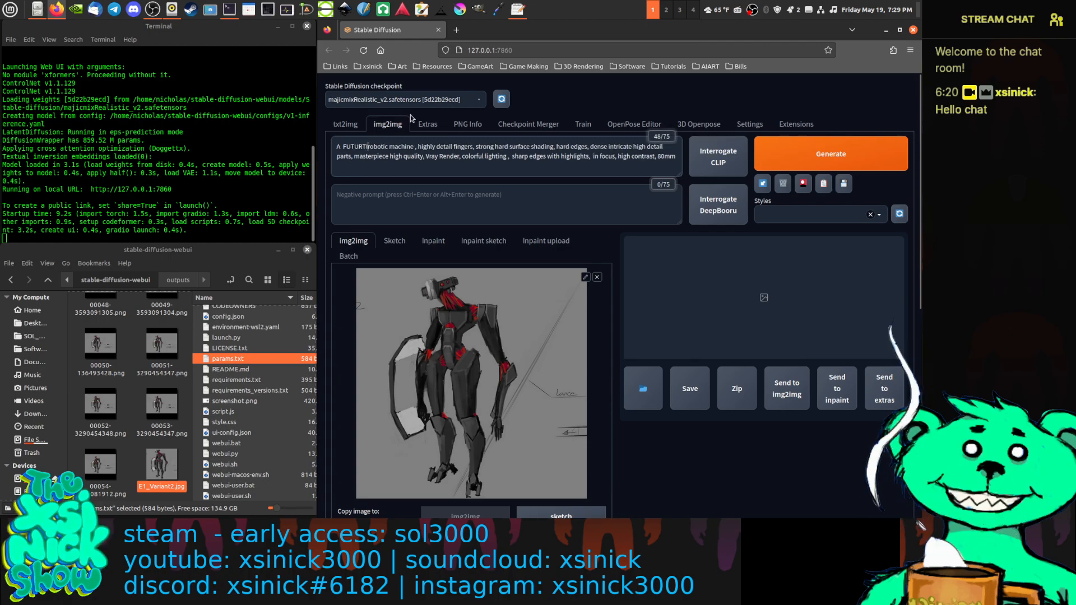
{"action": "key", "text": "BackSpace"}
{"action": "key", "text": "BackSpace"}
{"action": "key", "text": "BackSpace"}
{"action": "key", "text": "BackSpace"}
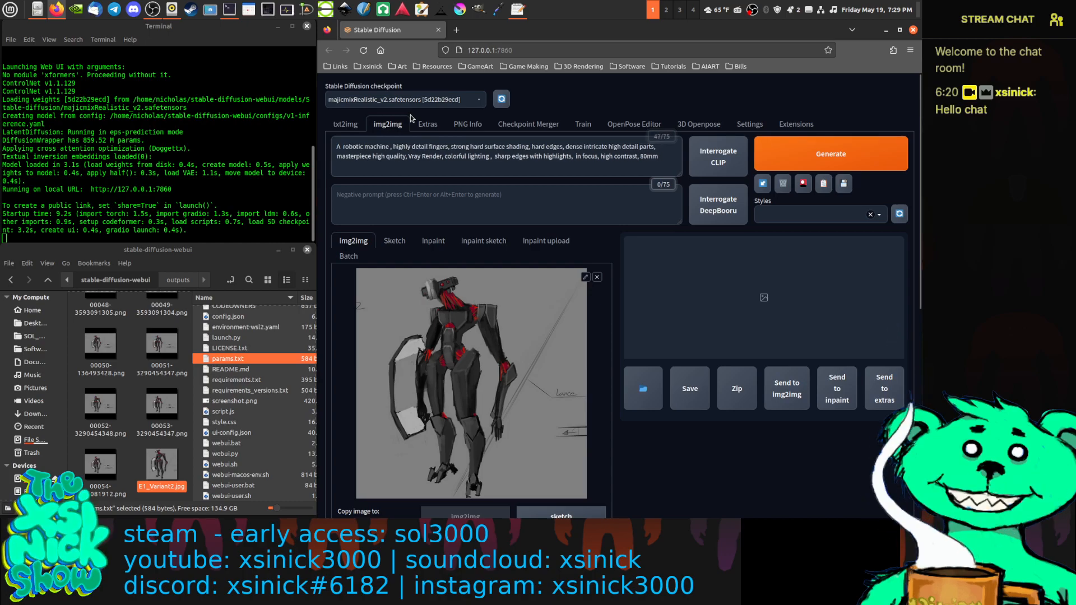
Insert "futuristic" before "robotic machine" in the img2img prompt.
{"action": "type", "text": "futuri"}
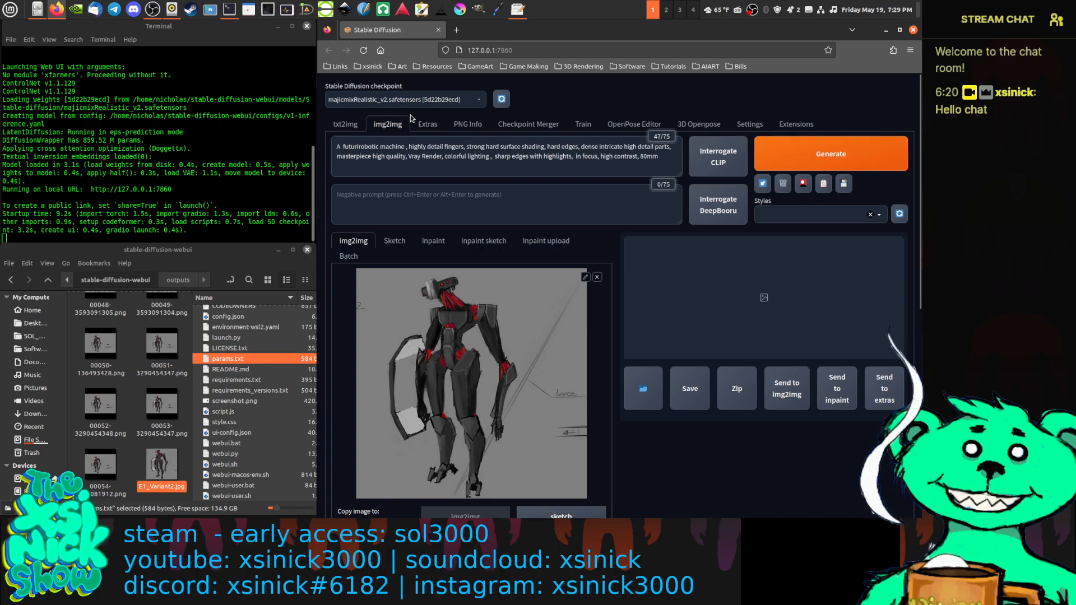
{"action": "type", "text": "tic"}
{"action": "key", "text": "BackSpace"}
{"action": "key", "text": "BackSpace"}
{"action": "key", "text": "BackSpace"}
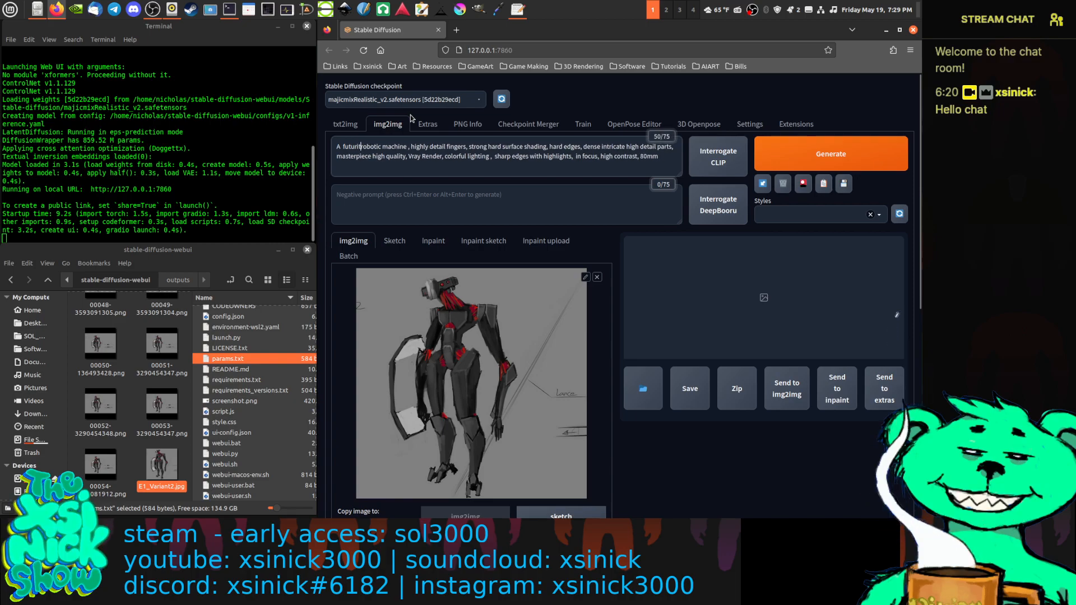
{"action": "type", "text": "sti"}
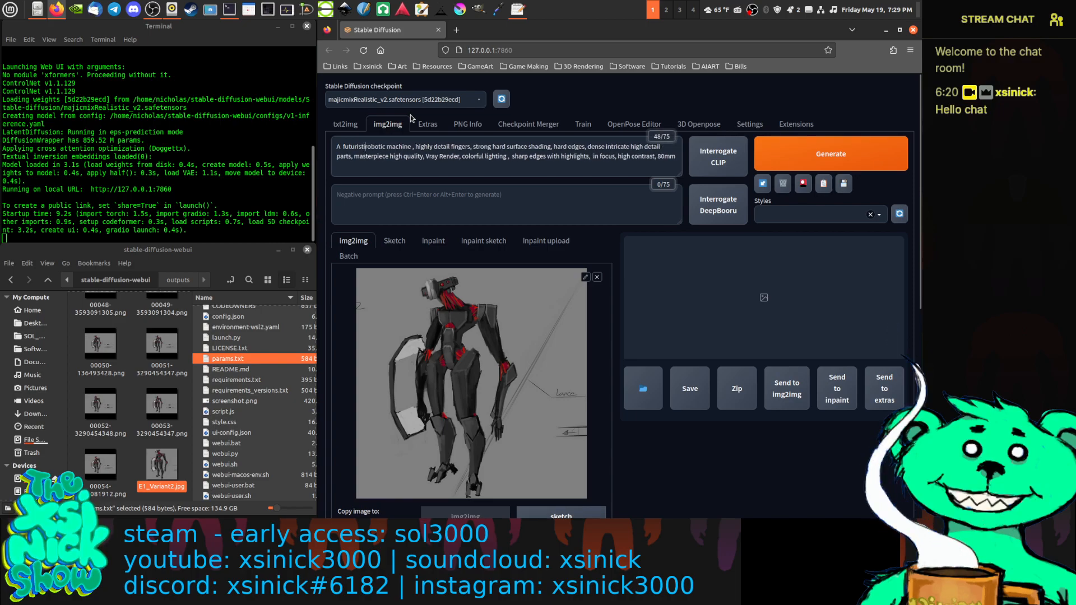
{"action": "type", "text": "c"}
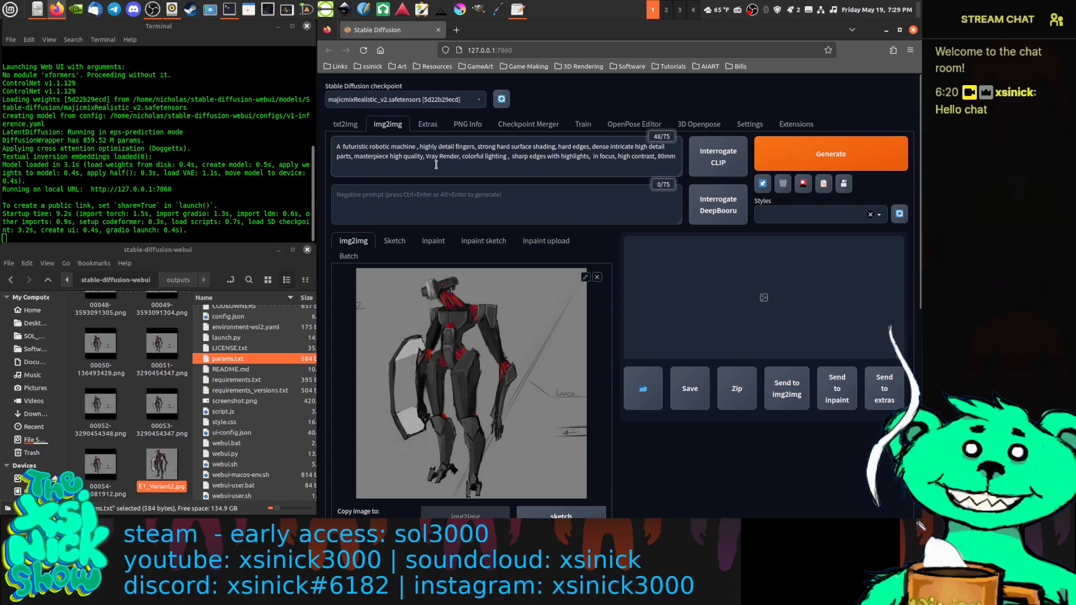
Add "industrial military" before "machine" and set the negative prompt to "lurry, compression artifacts, low resolution, crooked wobbly lines, poorly drawn hands, bad anatomy".
{"action": "left_click", "coordinate": [390, 146]}
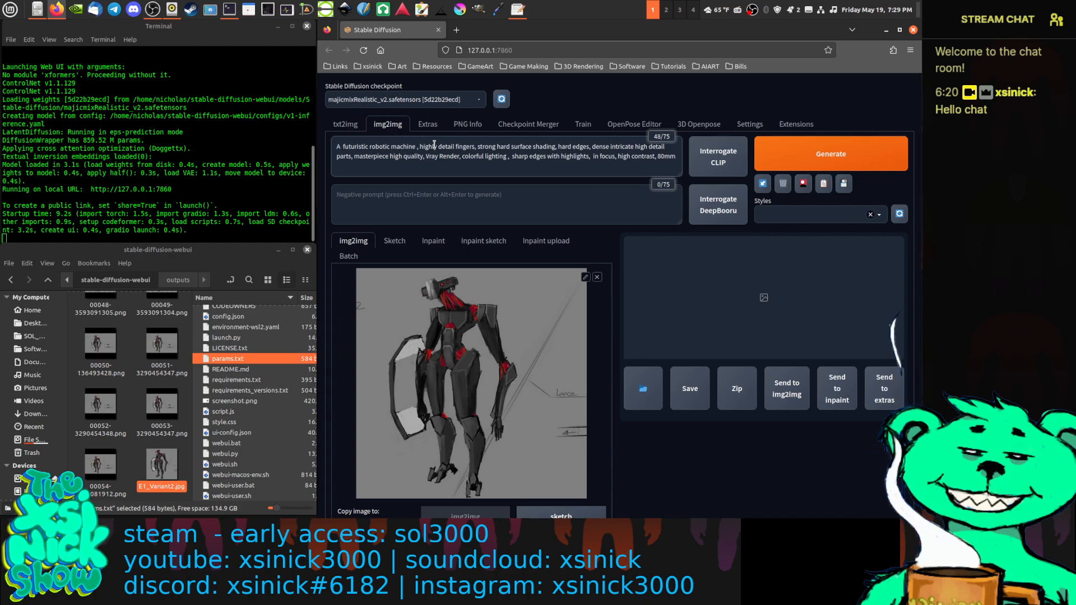
{"action": "type", "text": "indu"}
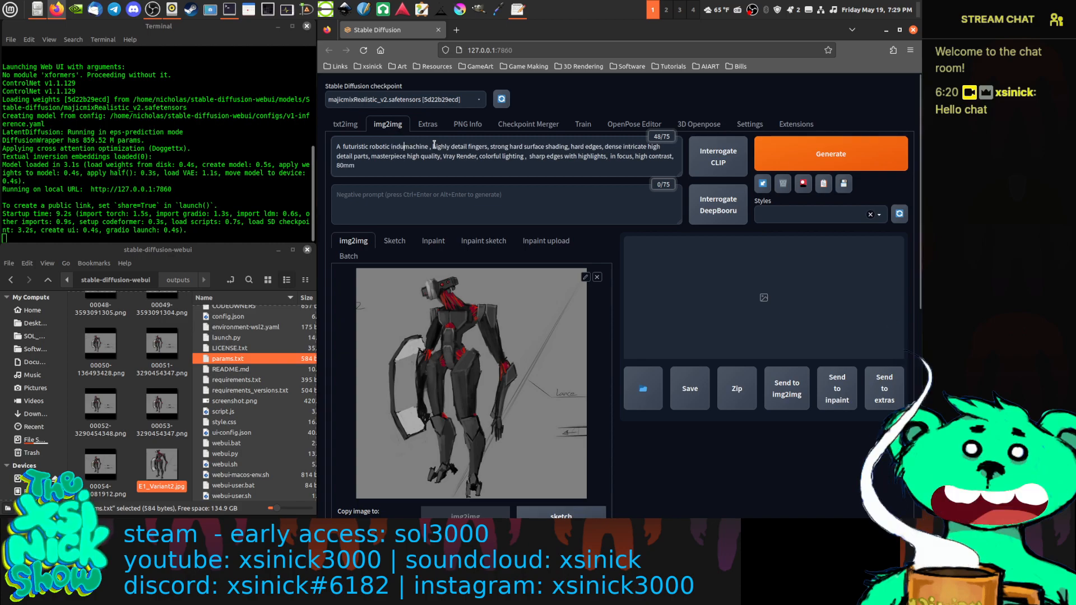
{"action": "key", "text": "BackSpace"}
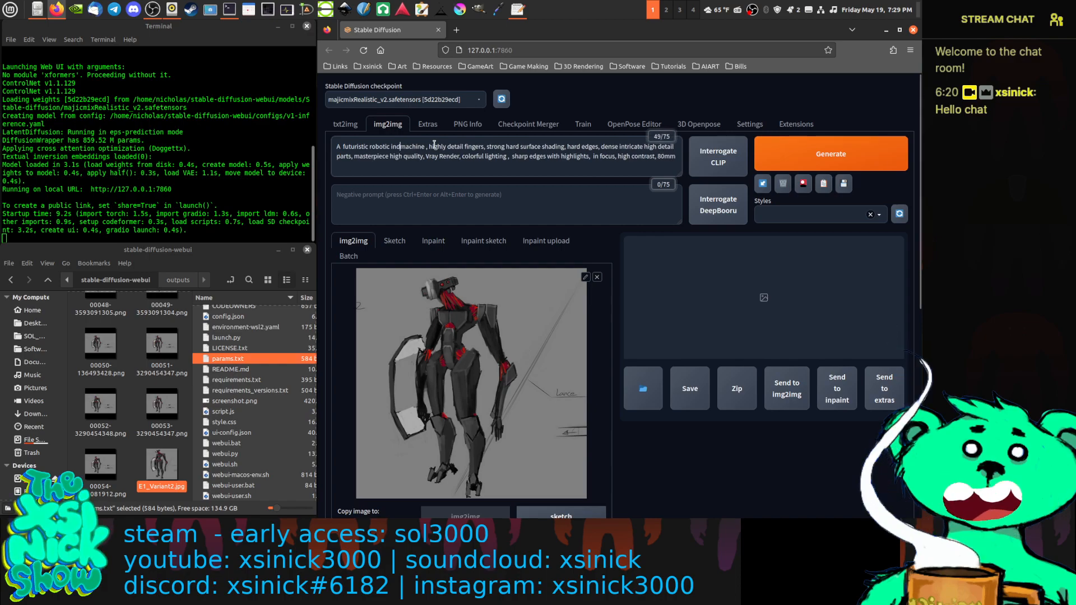
{"action": "type", "text": "ust"}
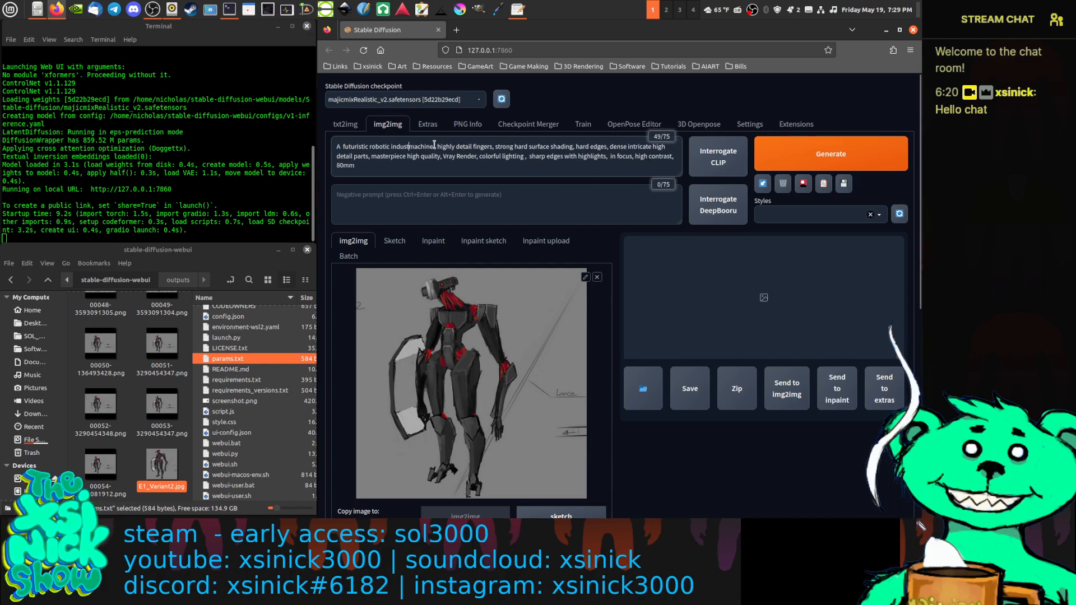
{"action": "type", "text": "rial mil"}
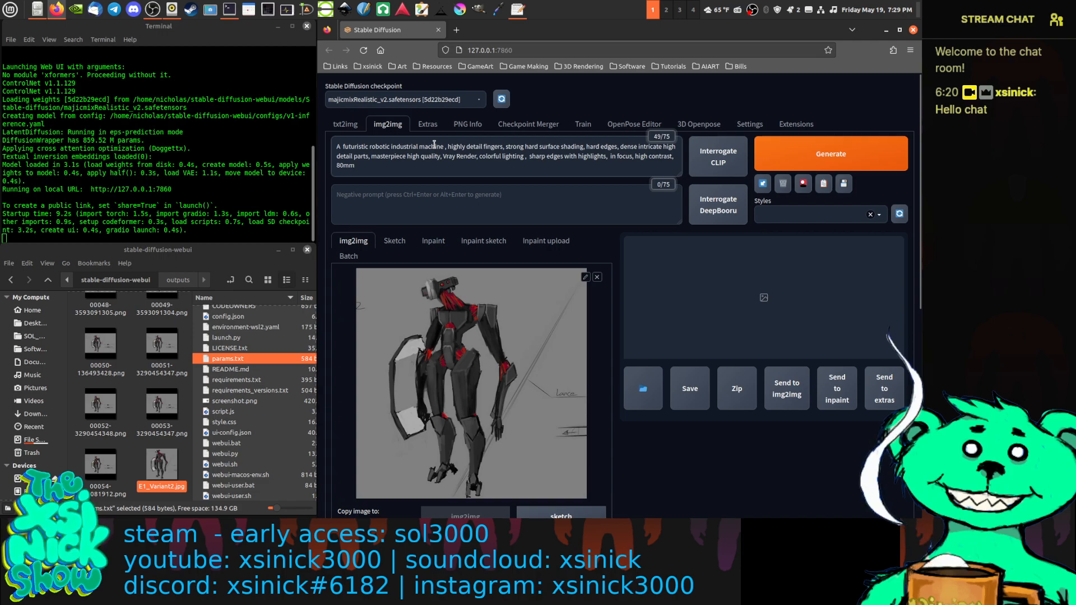
{"action": "type", "text": "itary"}
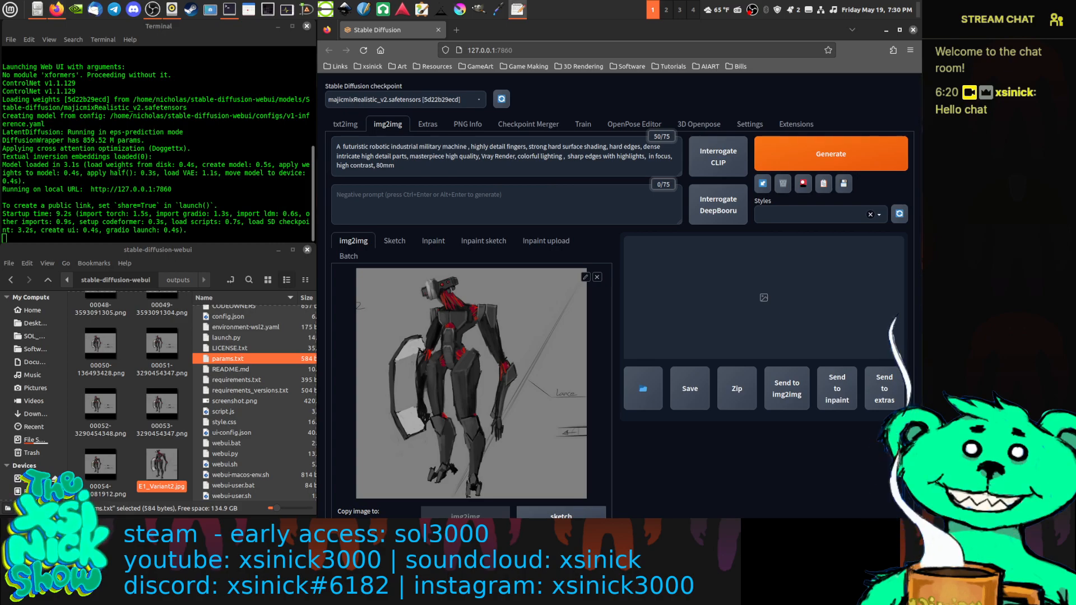
{"action": "type", "text": "lurry, compression artifacts, low resolution, crooked wobbly lines, poorly drawn hands, bad anatomy"}
Open the final-images folder inside the stable-diffusion-webui outputs folder.
{"action": "scroll", "coordinate": [246, 393], "scroll_direction": "up", "scroll_amount": 5}
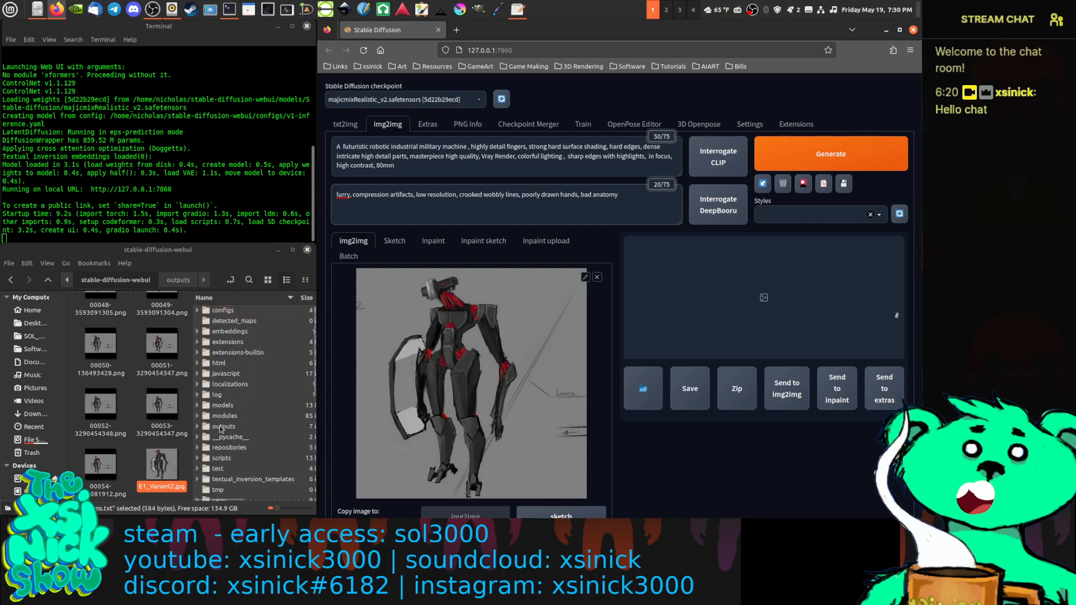
{"action": "double_click", "coordinate": [221, 429]}
{"action": "double_click", "coordinate": [231, 322]}
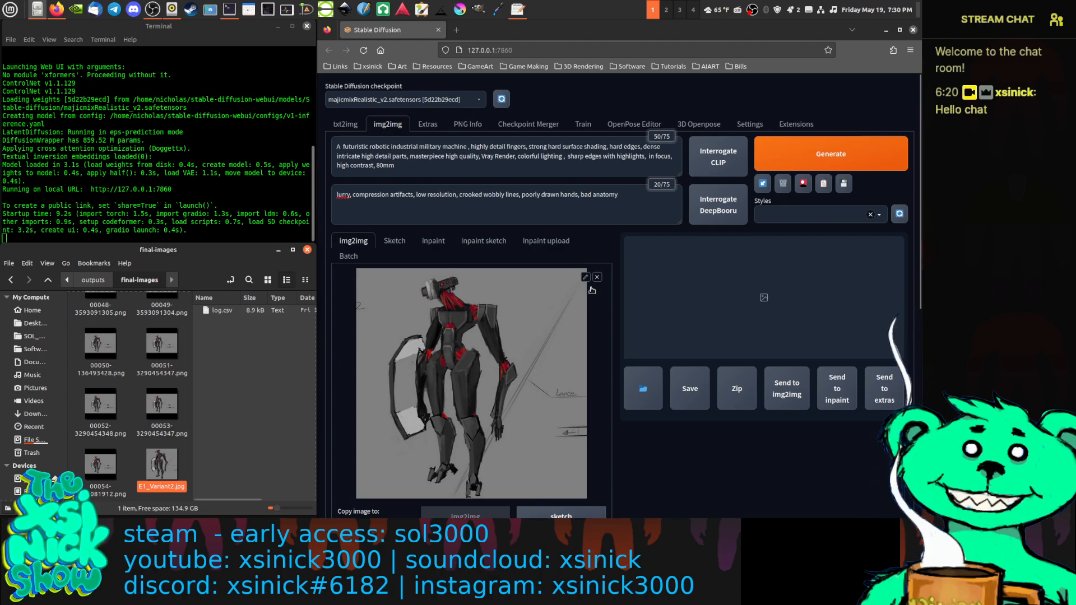
Check the img2img generation settings and generate the batch of three robot images with the majicmixRealistic_v2 checkpoint.
{"action": "scroll", "coordinate": [711, 308], "scroll_direction": "down", "scroll_amount": 6}
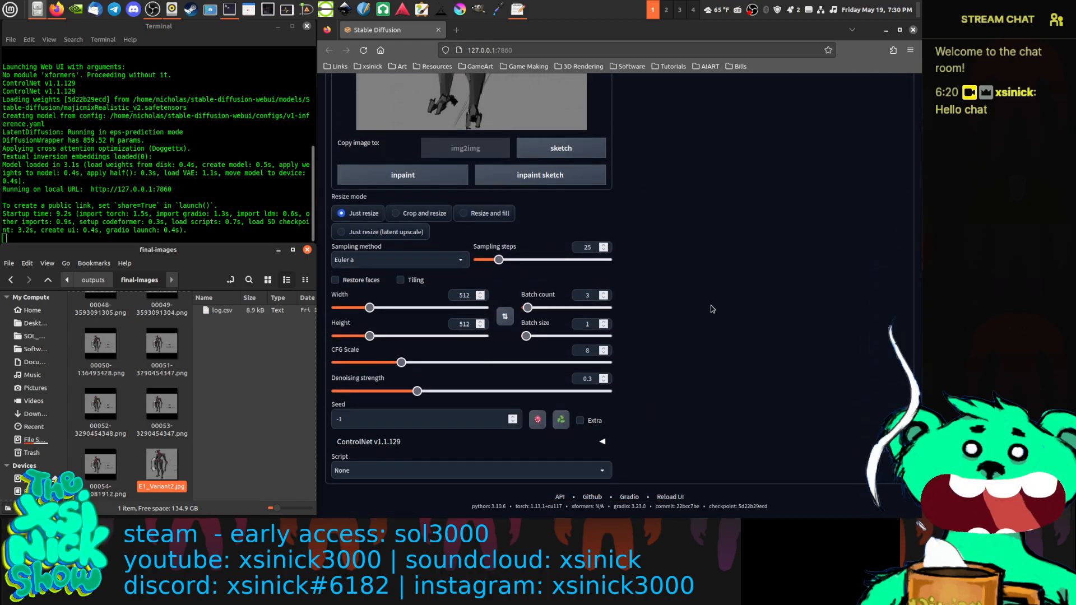
{"action": "scroll", "coordinate": [712, 308], "scroll_direction": "up", "scroll_amount": 6}
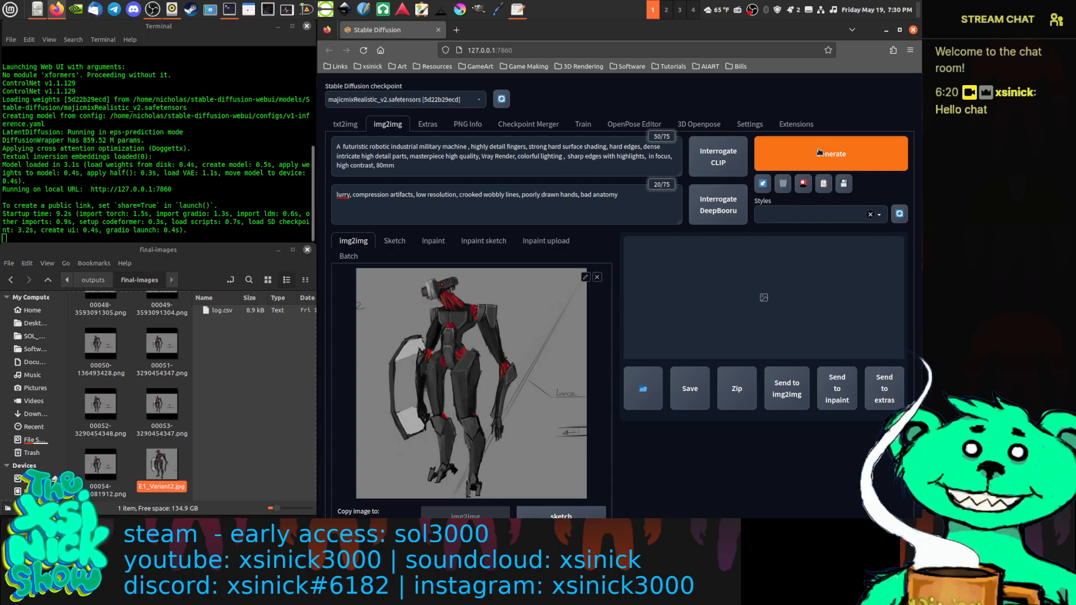
{"action": "left_click", "coordinate": [819, 152]}
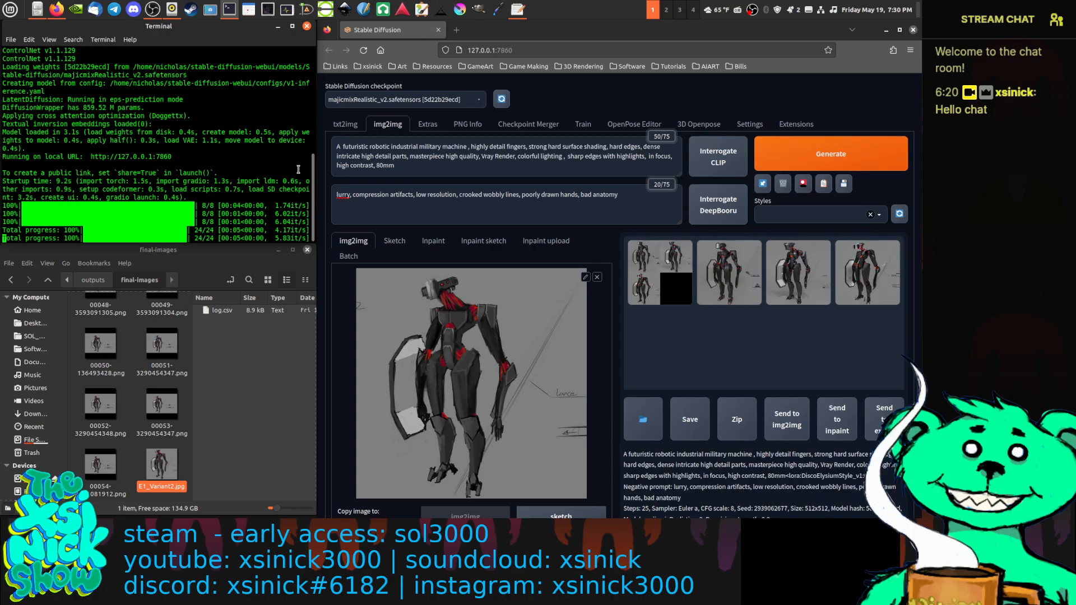
Examine each generated robot image and the grid at enlarged size, then return to the img2img page.
{"action": "left_click", "coordinate": [729, 273]}
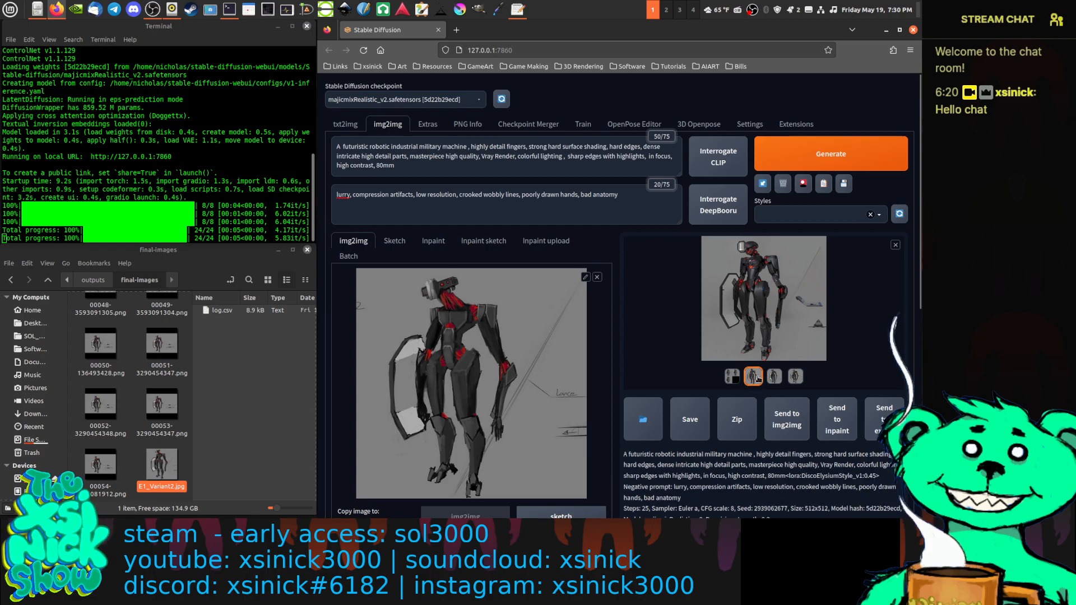
{"action": "left_click", "coordinate": [771, 325]}
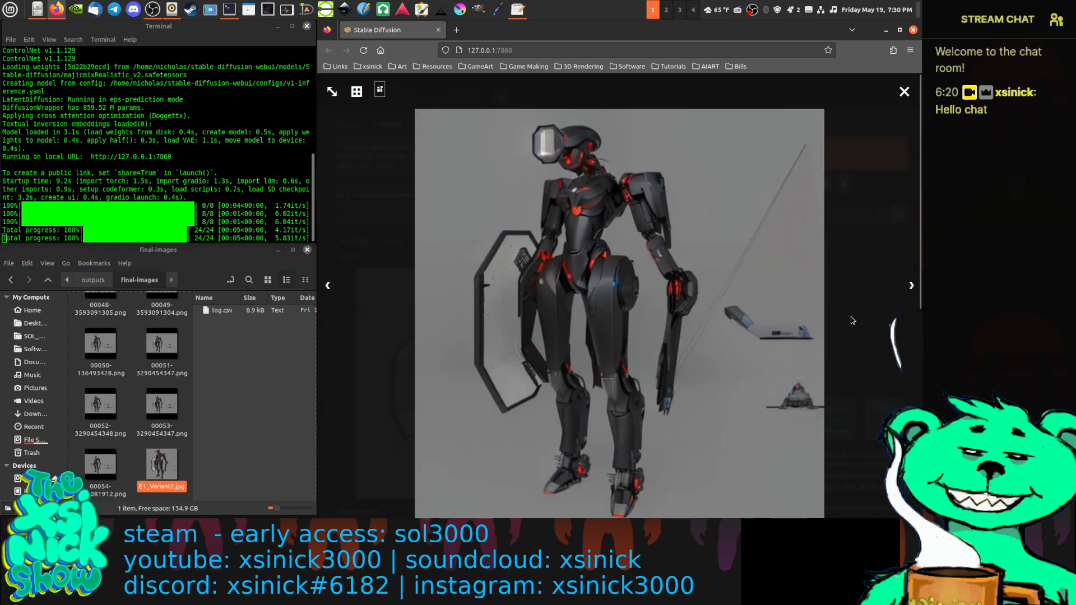
{"action": "left_click", "coordinate": [911, 287]}
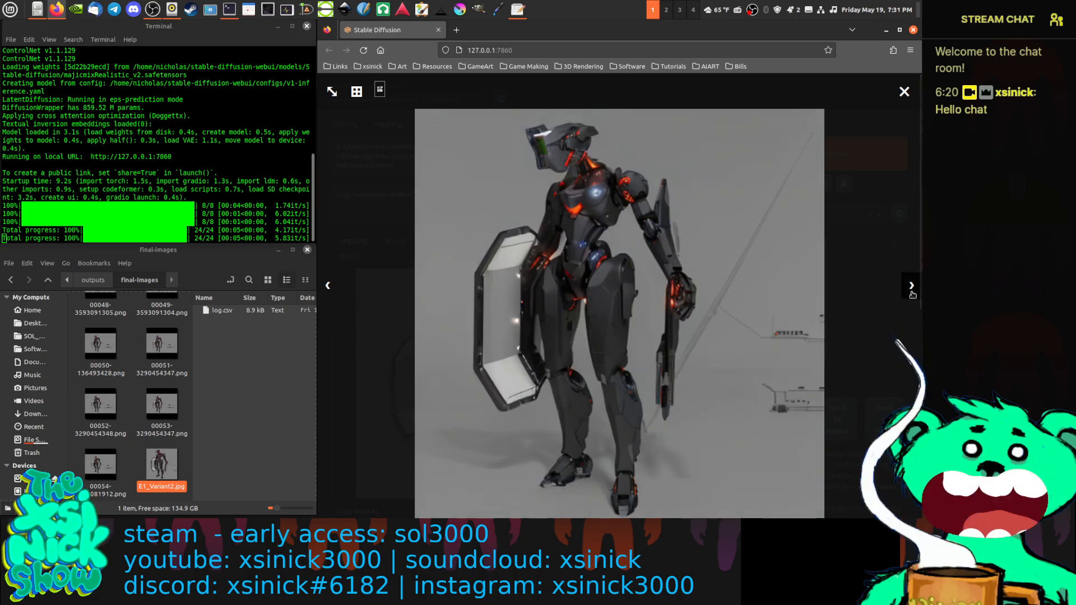
{"action": "left_click", "coordinate": [912, 286]}
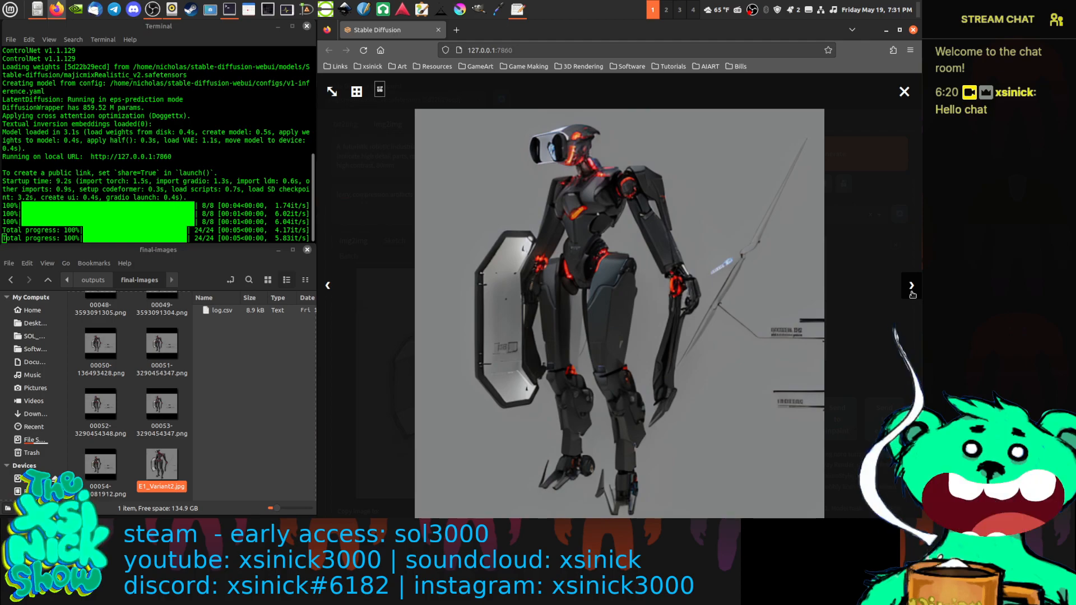
{"action": "left_click", "coordinate": [912, 286]}
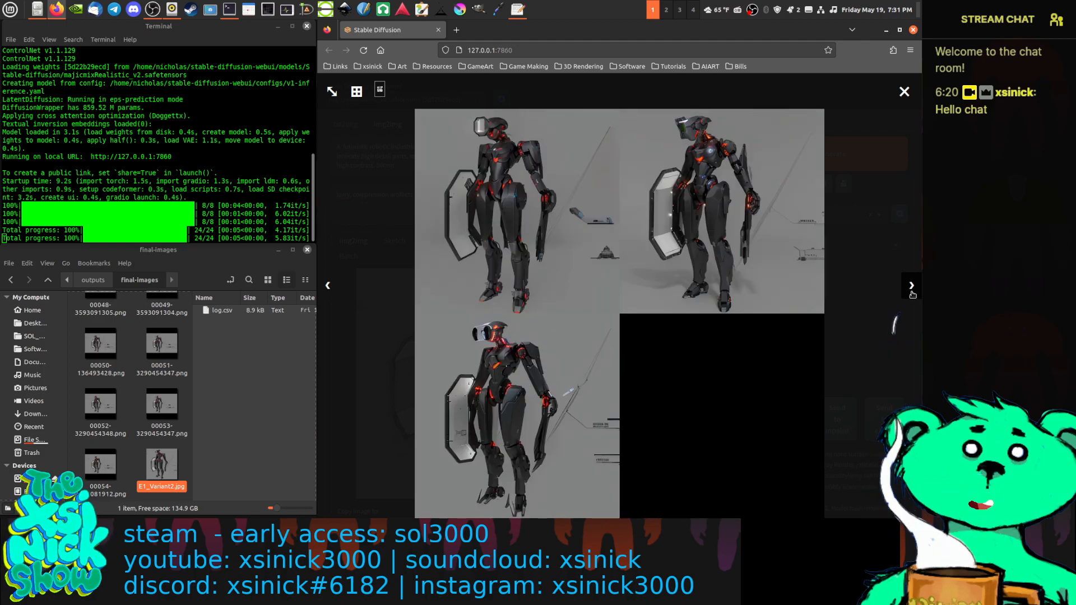
{"action": "left_click", "coordinate": [904, 92]}
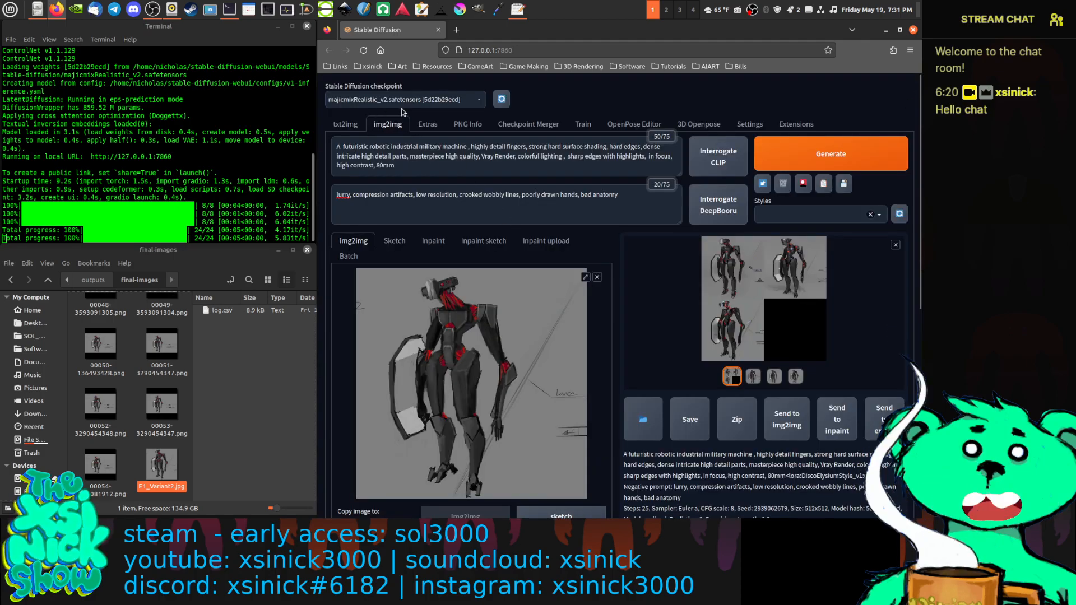
Switch the checkpoint to clarity_2.safetensors and check which Lora is added to the prompt in the Extra Networks settings.
{"action": "left_click", "coordinate": [439, 101]}
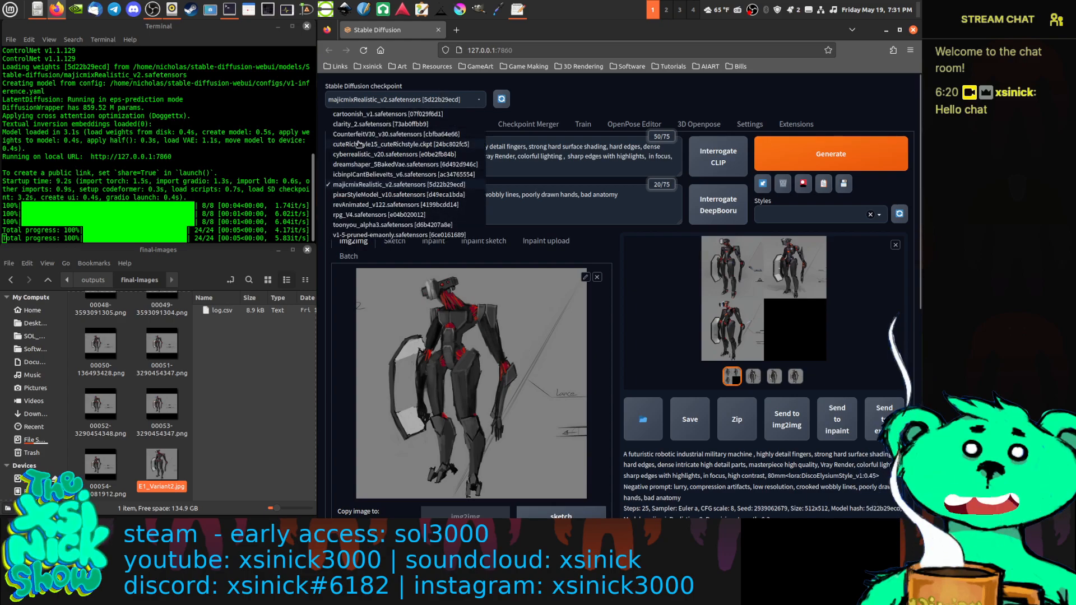
{"action": "left_click", "coordinate": [364, 133]}
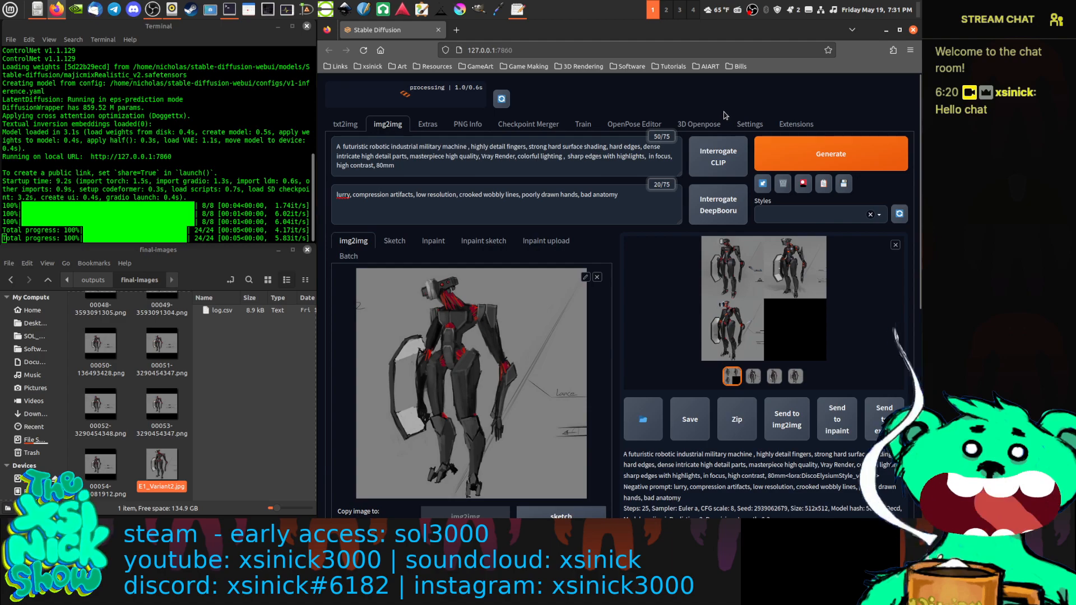
{"action": "left_click", "coordinate": [769, 125]}
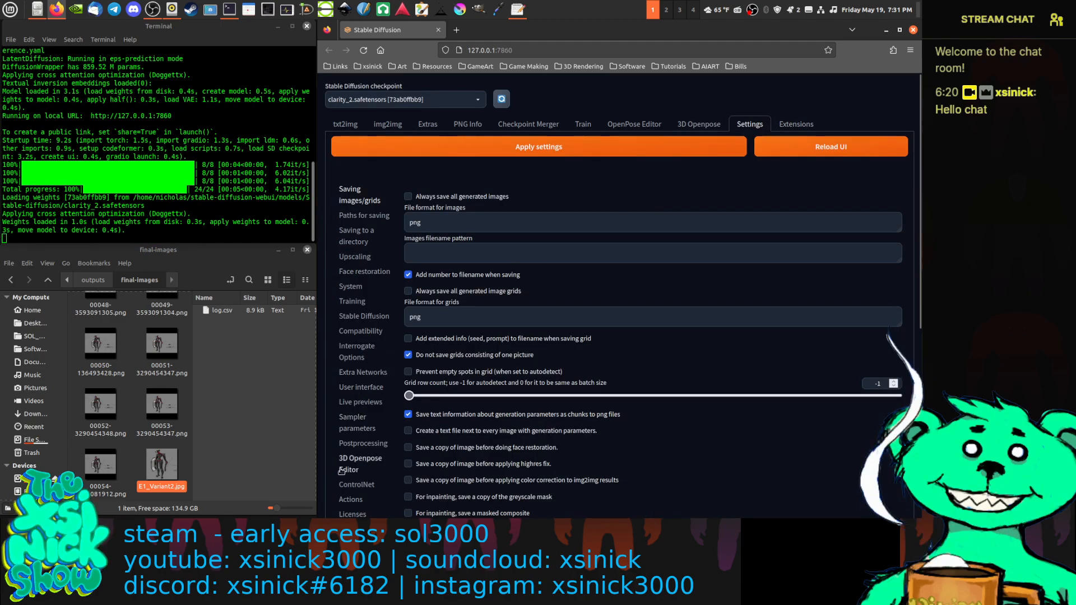
{"action": "left_click", "coordinate": [363, 373]}
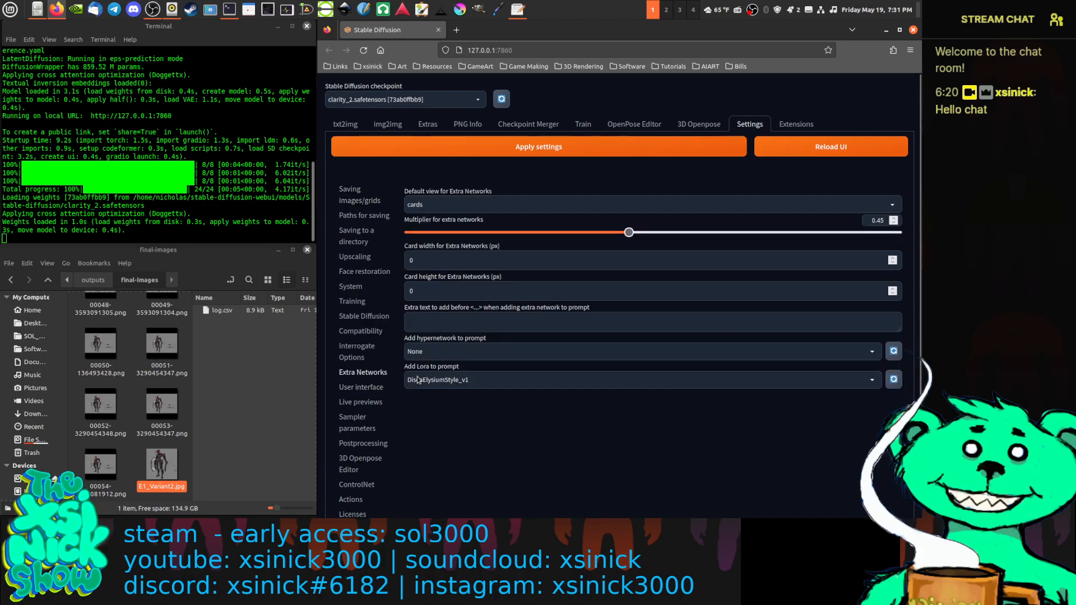
Return to img2img and generate a new batch of robot images with the clarity_2 checkpoint.
{"action": "left_click", "coordinate": [353, 126]}
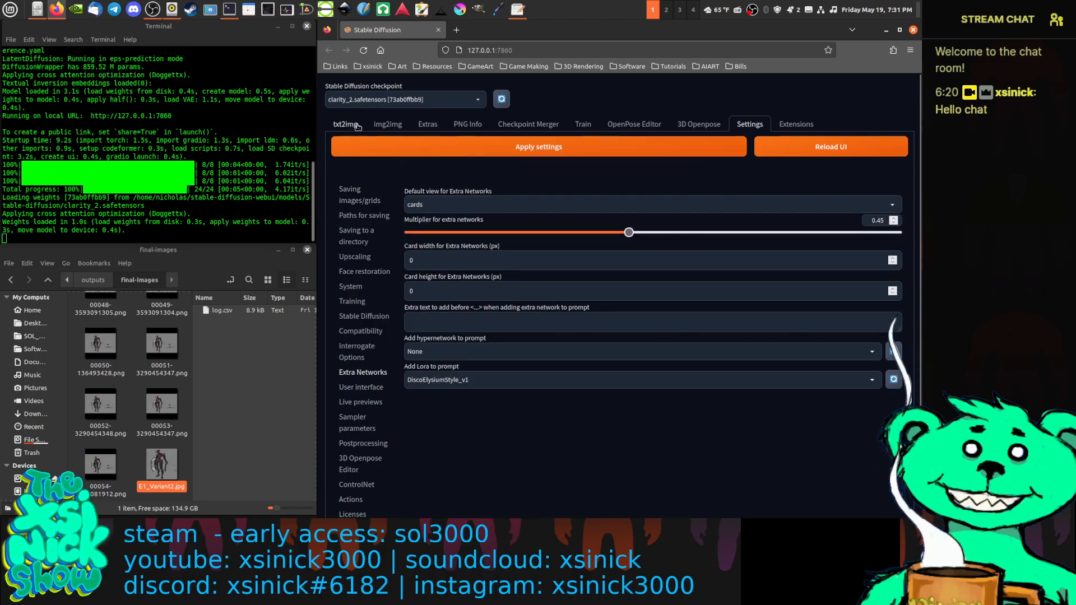
{"action": "left_click", "coordinate": [388, 124]}
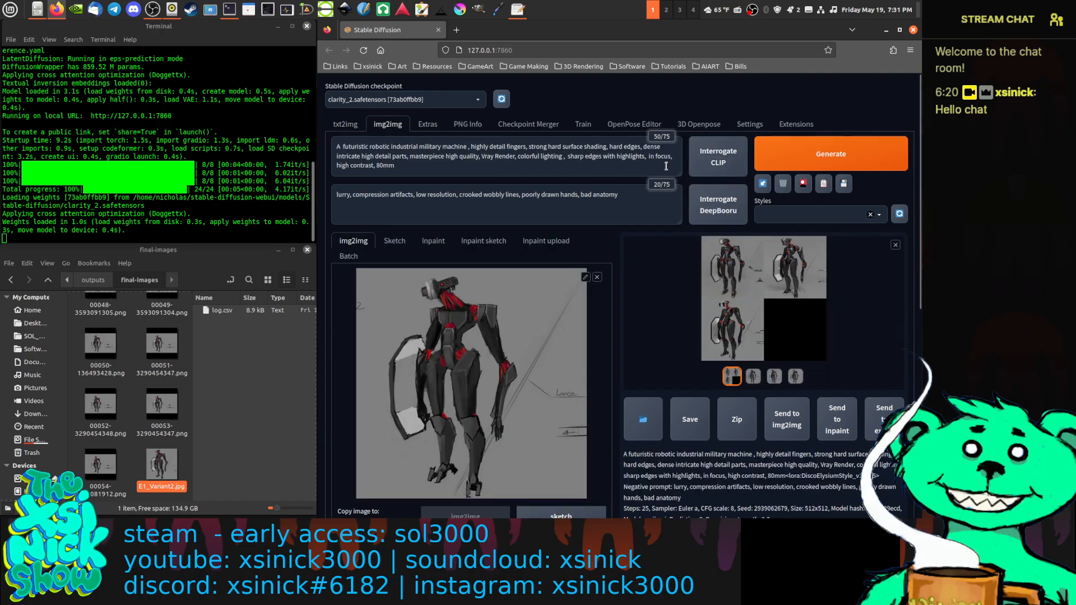
{"action": "left_click", "coordinate": [834, 155]}
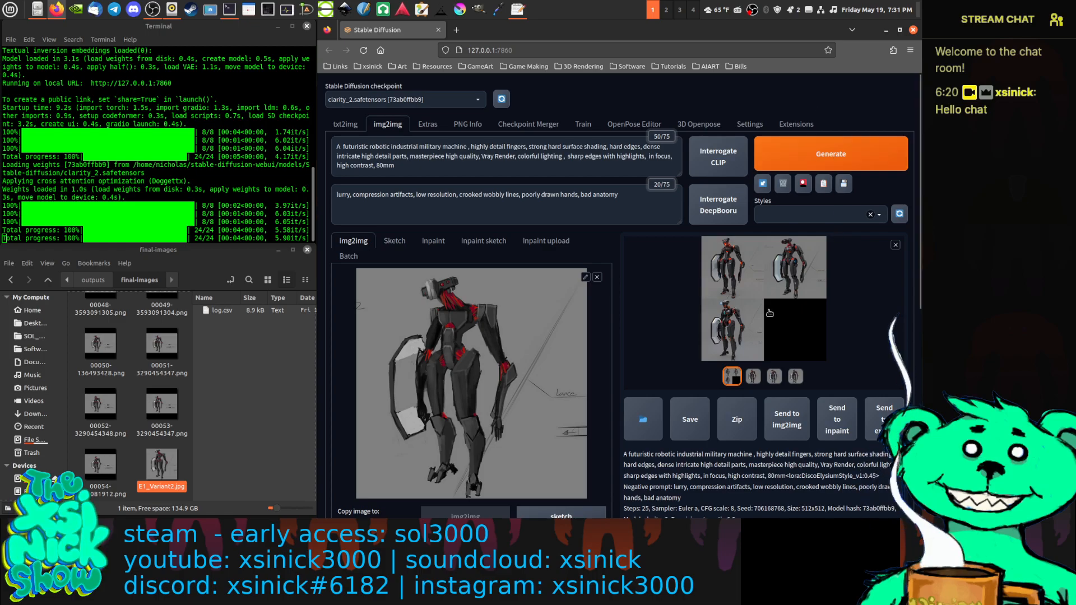
Set both the img2img output width and height to 704.
{"action": "scroll", "coordinate": [472, 393], "scroll_direction": "down", "scroll_amount": 5}
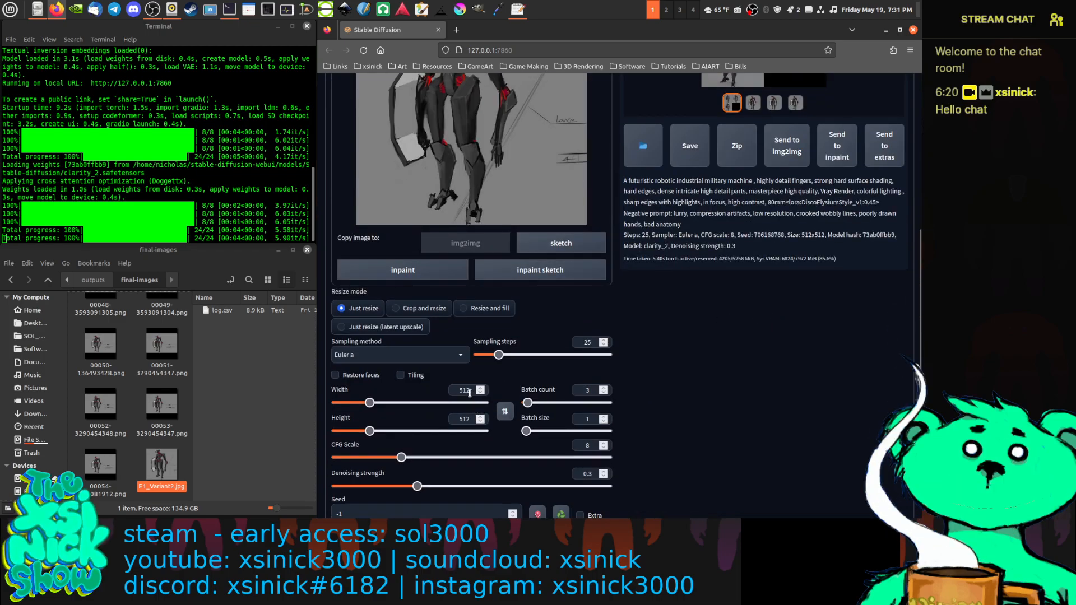
{"action": "double_click", "coordinate": [470, 390]}
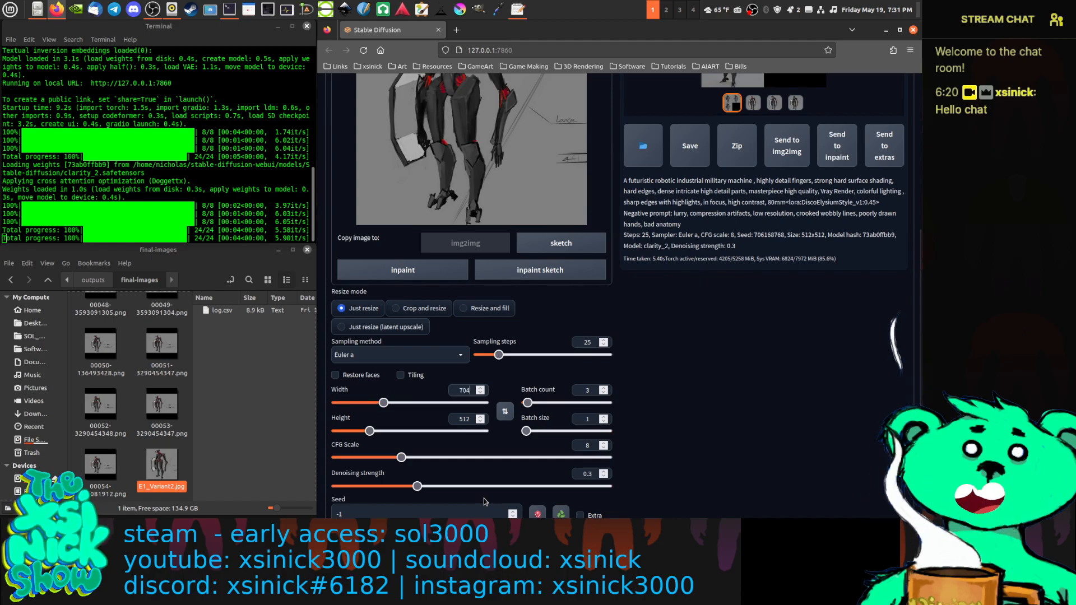
{"action": "left_click", "coordinate": [424, 412]}
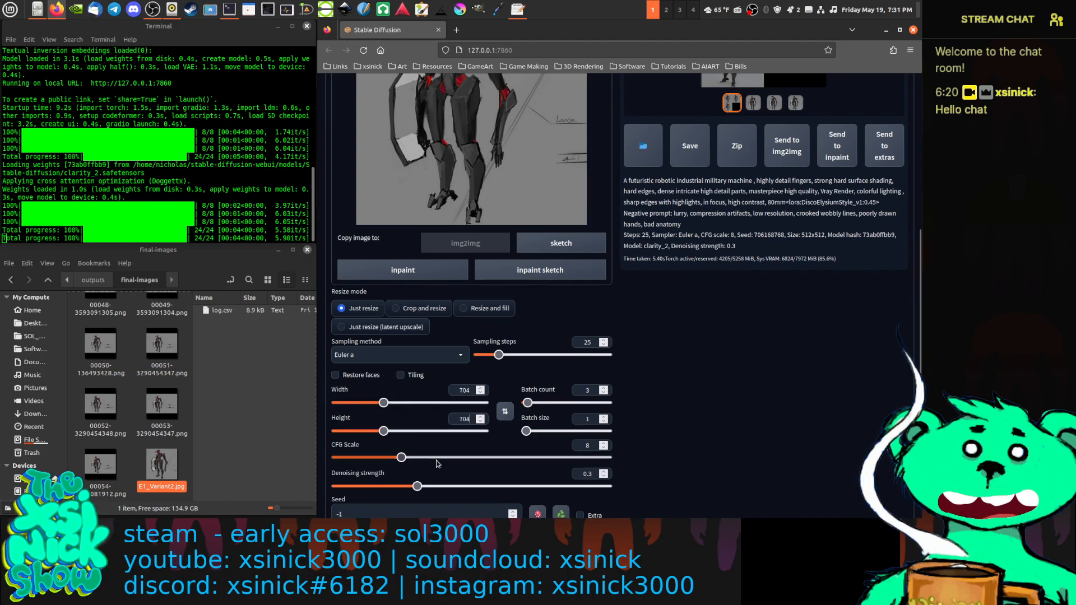
{"action": "scroll", "coordinate": [856, 473], "scroll_direction": "up", "scroll_amount": 5}
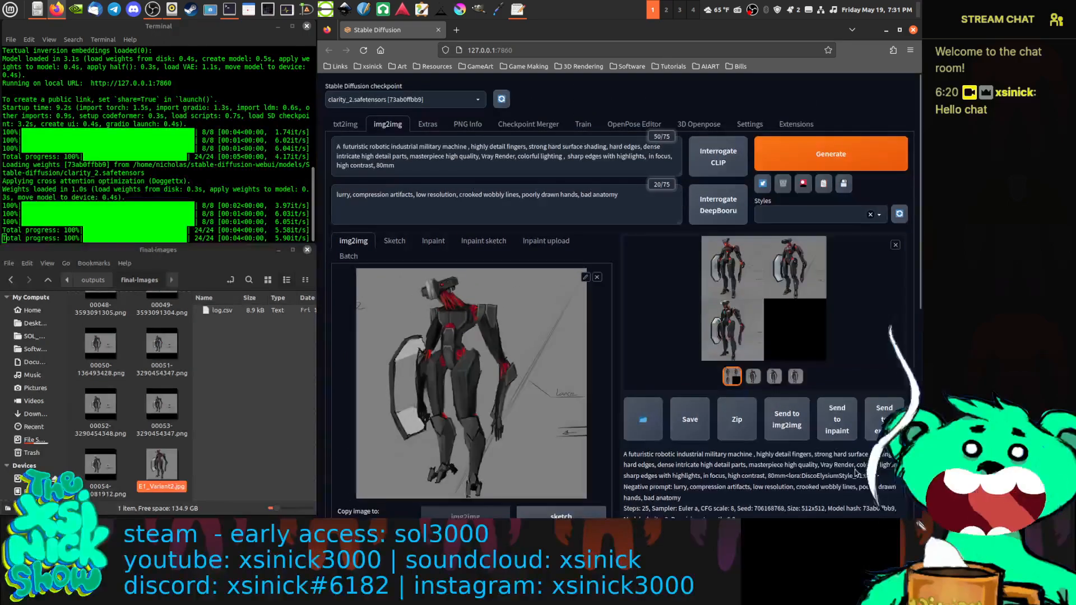
Examine the robot images generated with clarity_2 one by one at enlarged size.
{"action": "left_click", "coordinate": [753, 379]}
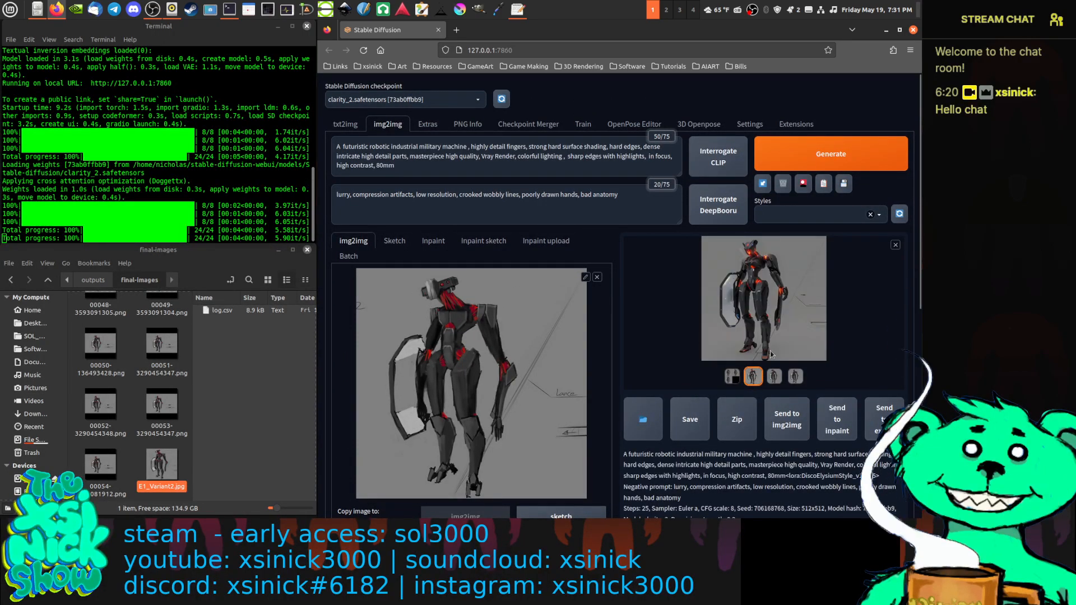
{"action": "left_click", "coordinate": [776, 324]}
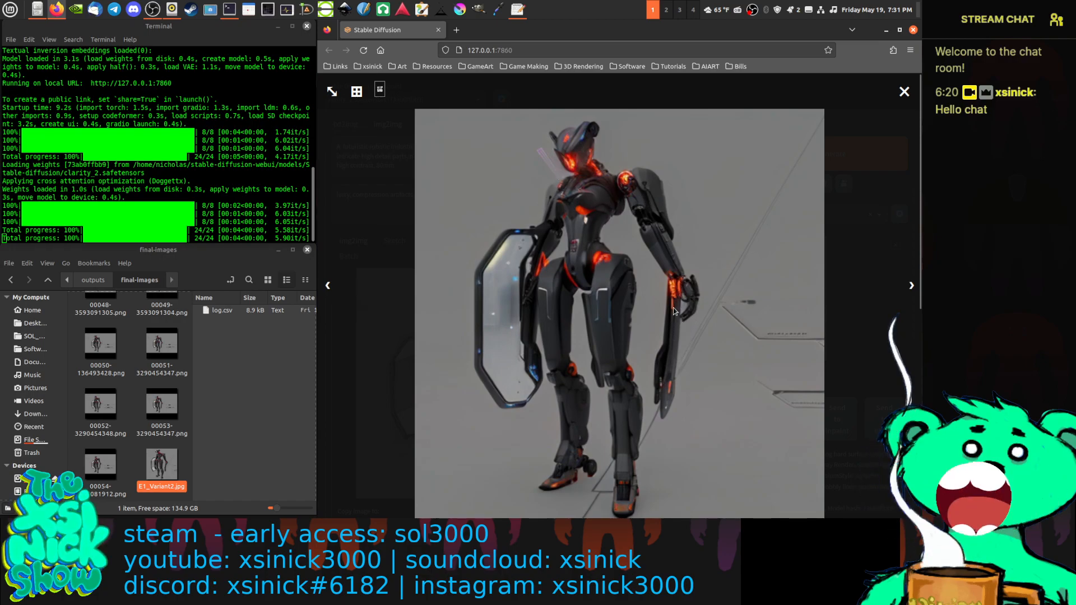
{"action": "key", "text": "Right"}
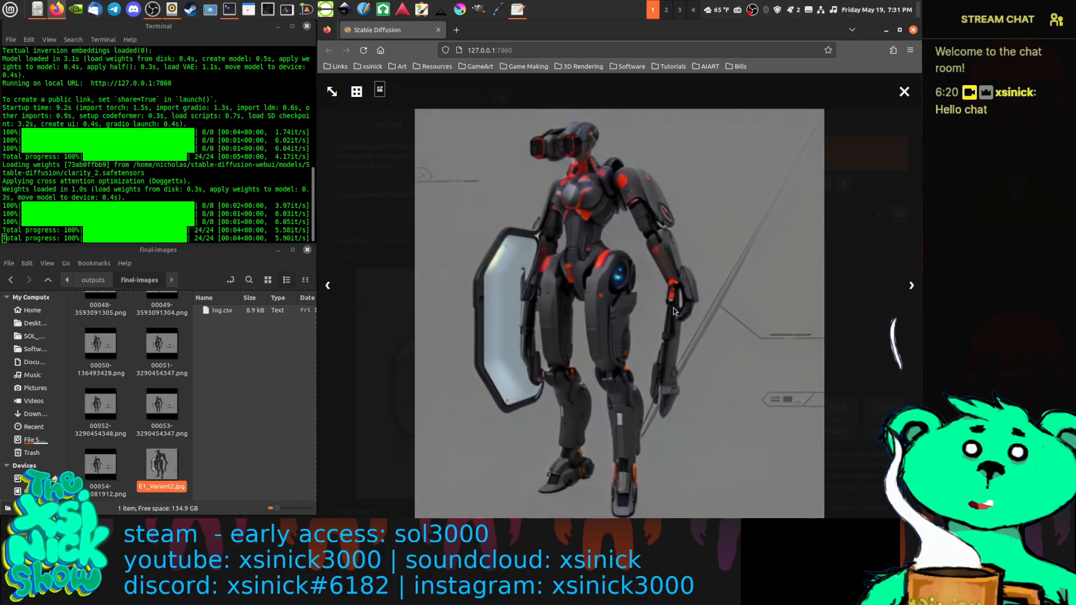
Page through the generated robot images at full size, then close the viewer.
{"action": "key", "text": "Right"}
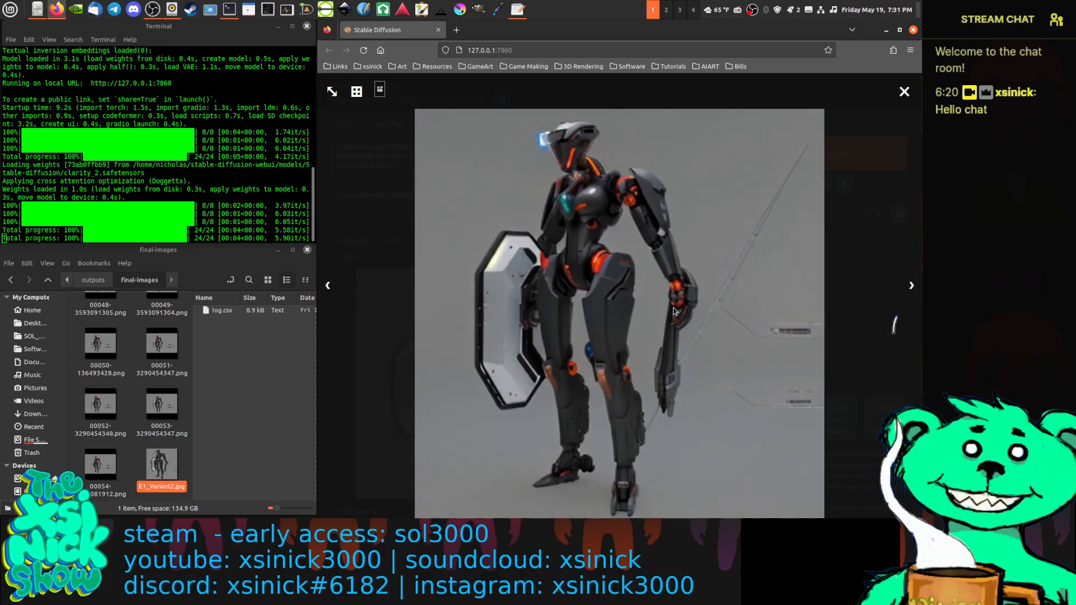
{"action": "key", "text": "Right"}
{"action": "key", "text": "Right"}
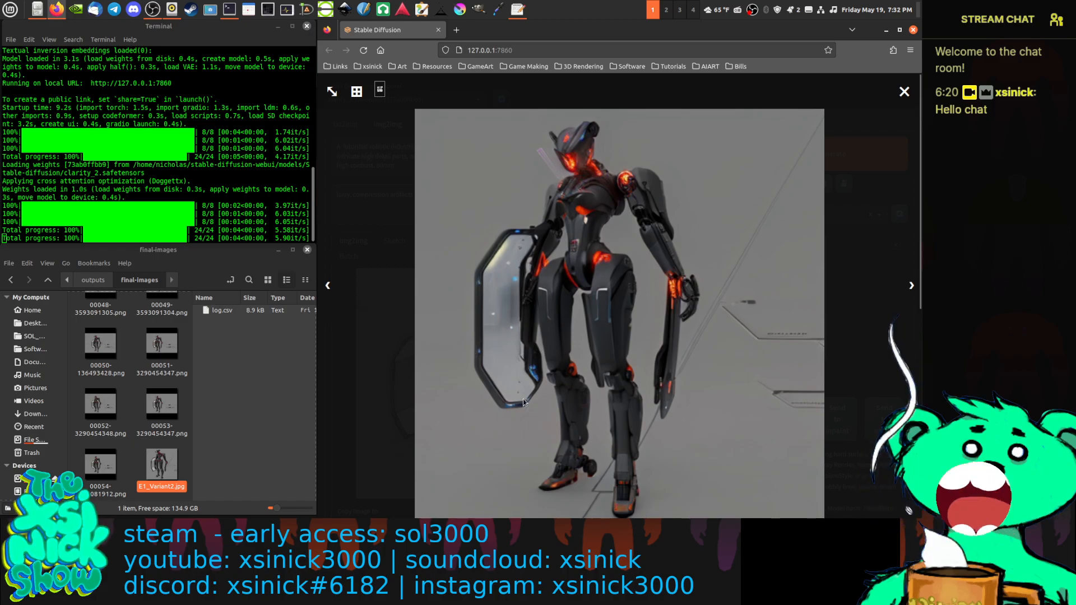
{"action": "left_click", "coordinate": [904, 94]}
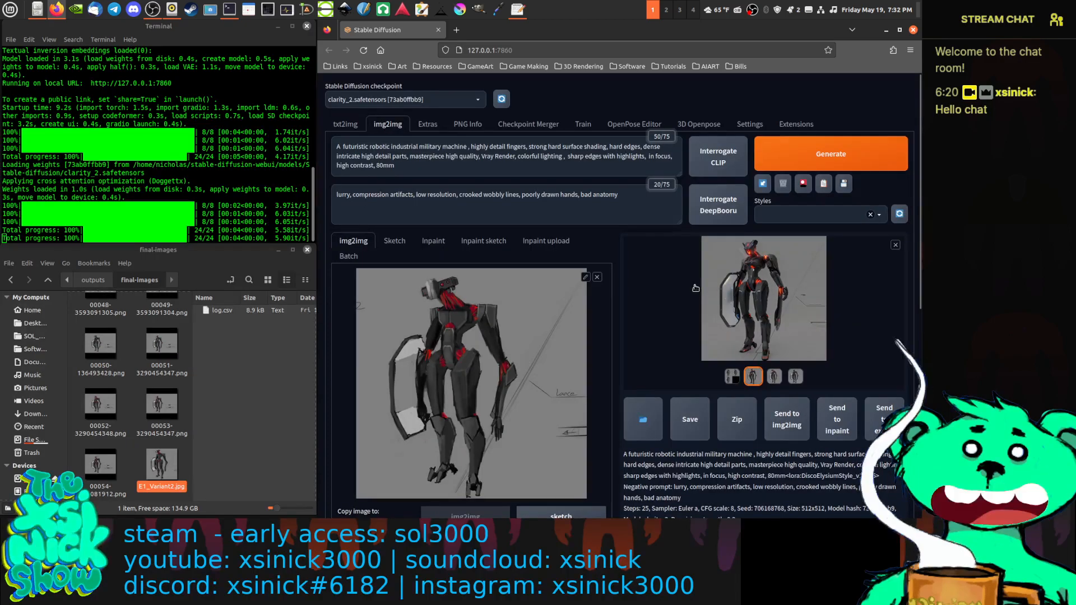
Set the img2img denoising strength to 0.25.
{"action": "scroll", "coordinate": [682, 322], "scroll_direction": "down", "scroll_amount": 7}
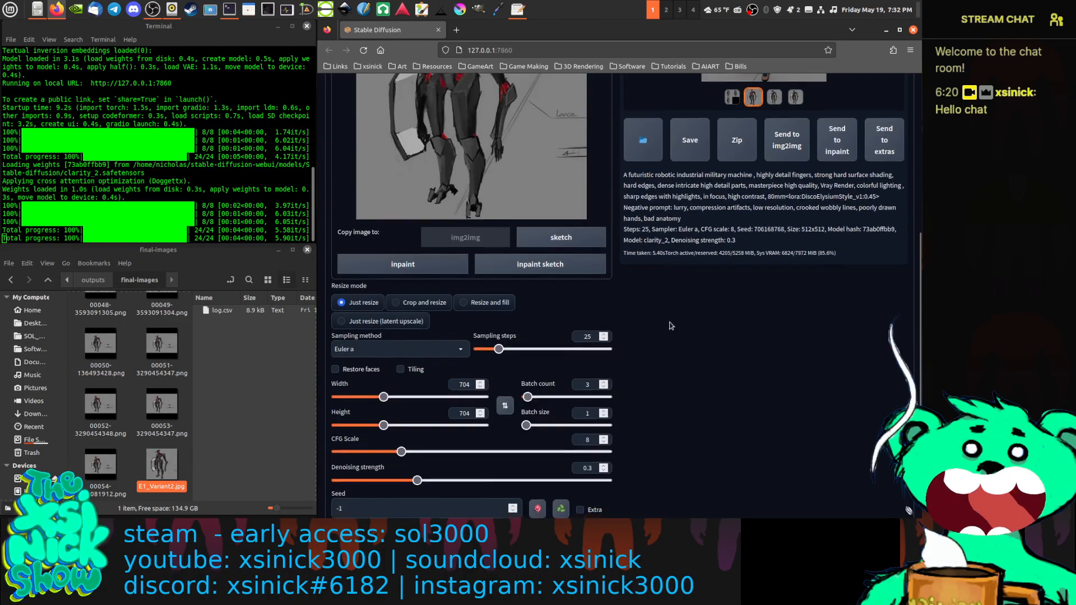
{"action": "left_click", "coordinate": [597, 379]}
{"action": "key", "text": "BackSpace"}
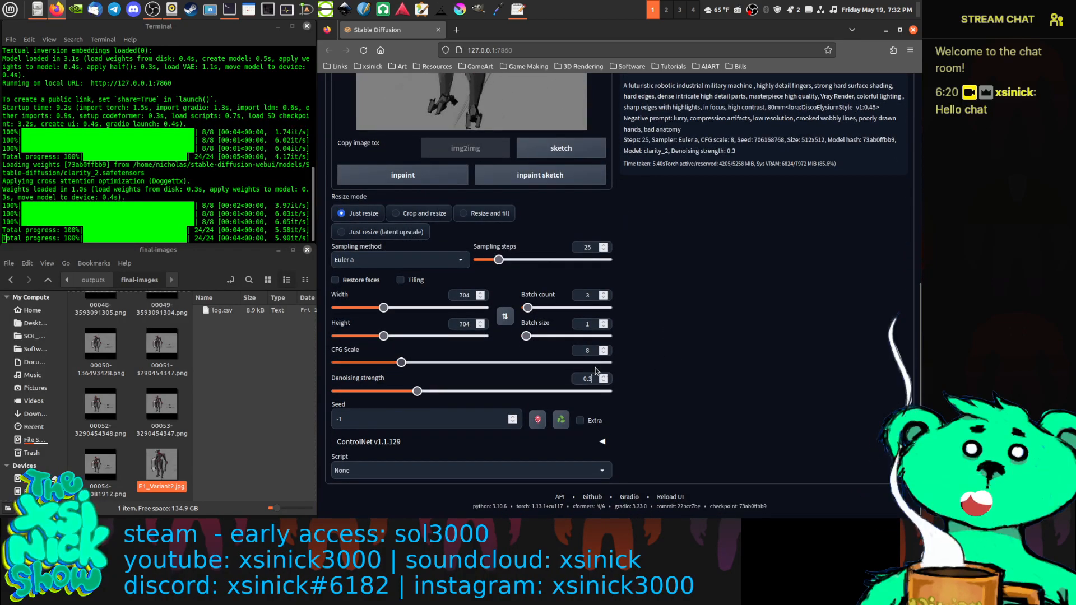
{"action": "type", "text": "5"}
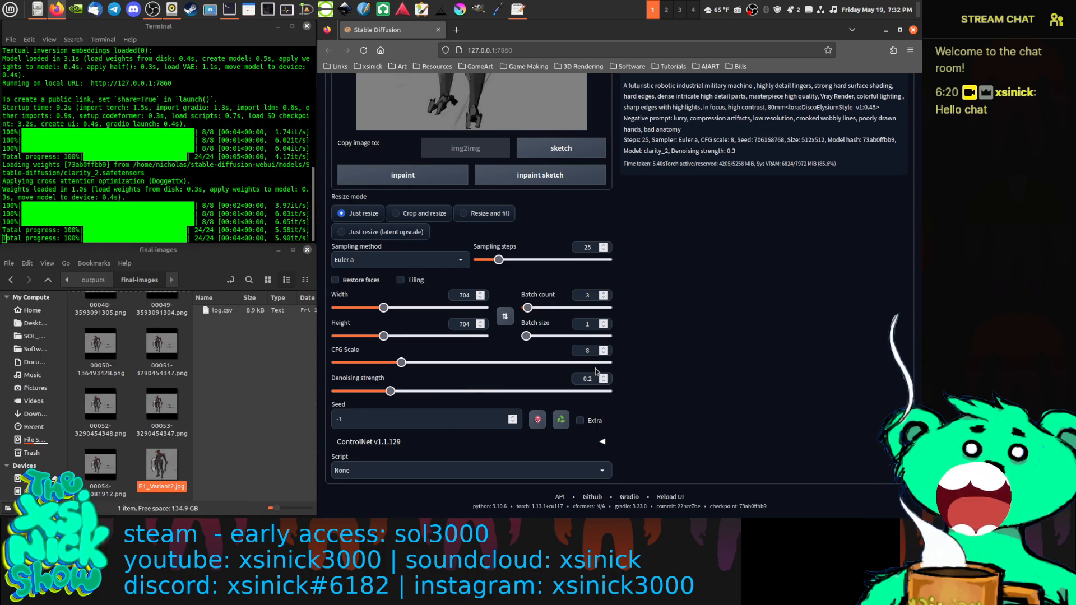
{"action": "type", "text": "5"}
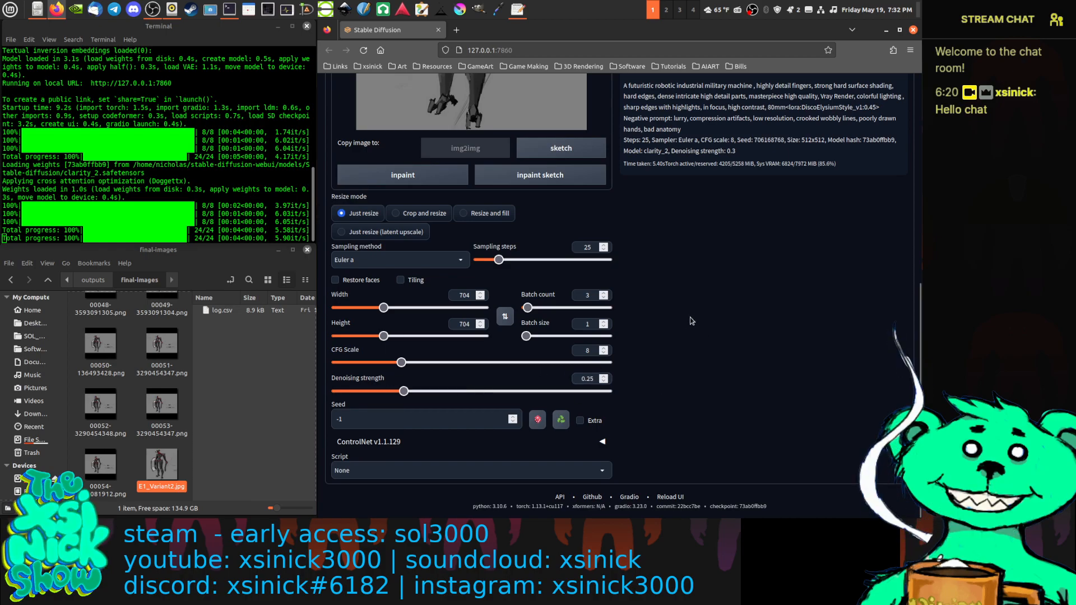
Check the selected robot result at full size and generate a new img2img batch from the sketch.
{"action": "scroll", "coordinate": [693, 321], "scroll_direction": "up", "scroll_amount": 8}
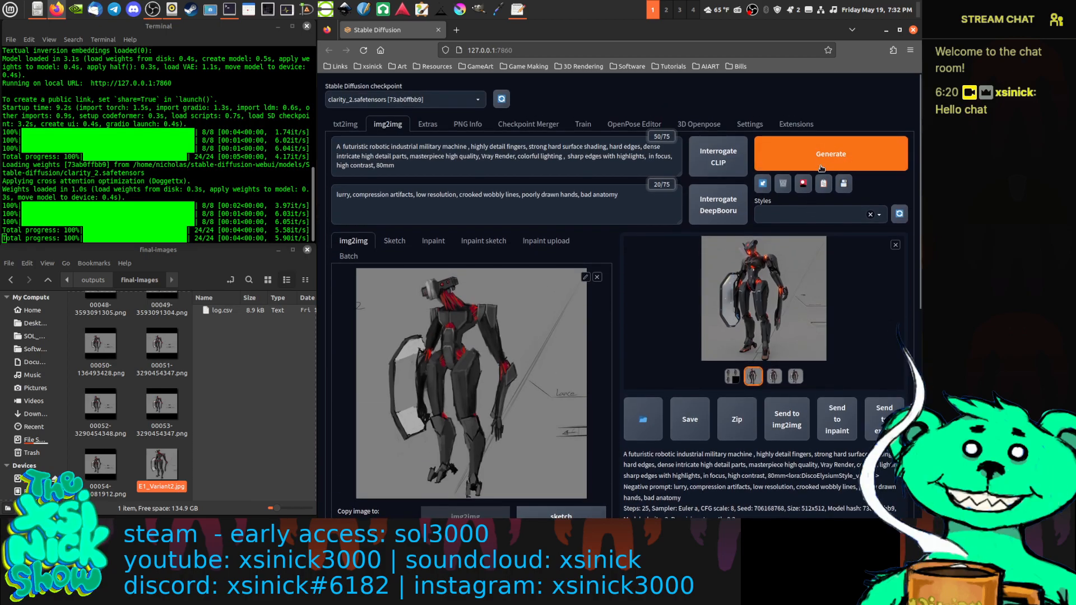
{"action": "left_click", "coordinate": [822, 168]}
{"action": "scroll", "coordinate": [815, 392], "scroll_direction": "down", "scroll_amount": 6}
{"action": "scroll", "coordinate": [735, 365], "scroll_direction": "up", "scroll_amount": 5}
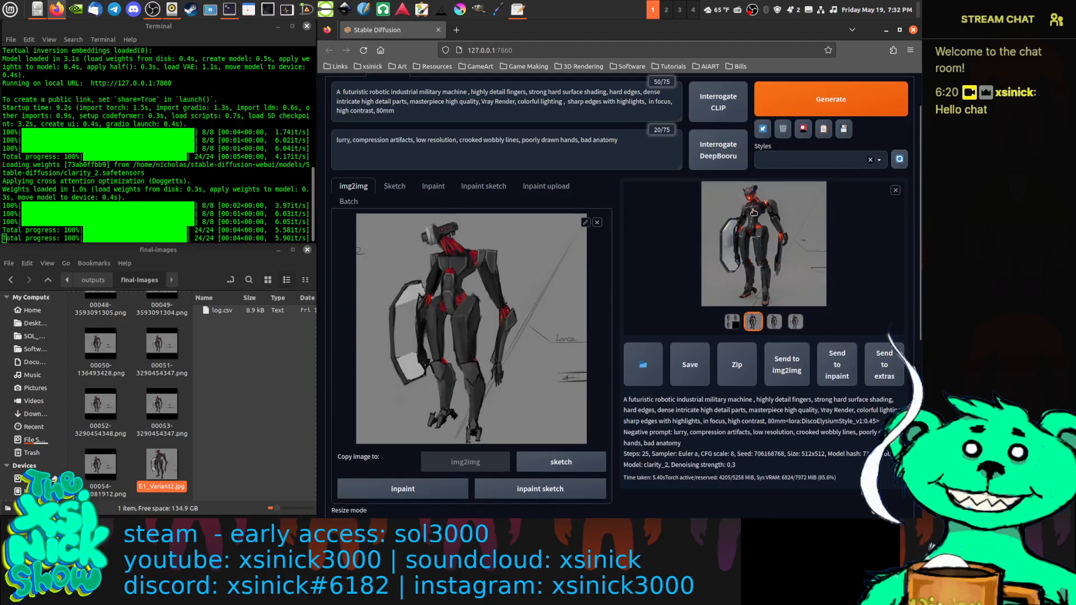
{"action": "left_click", "coordinate": [754, 211]}
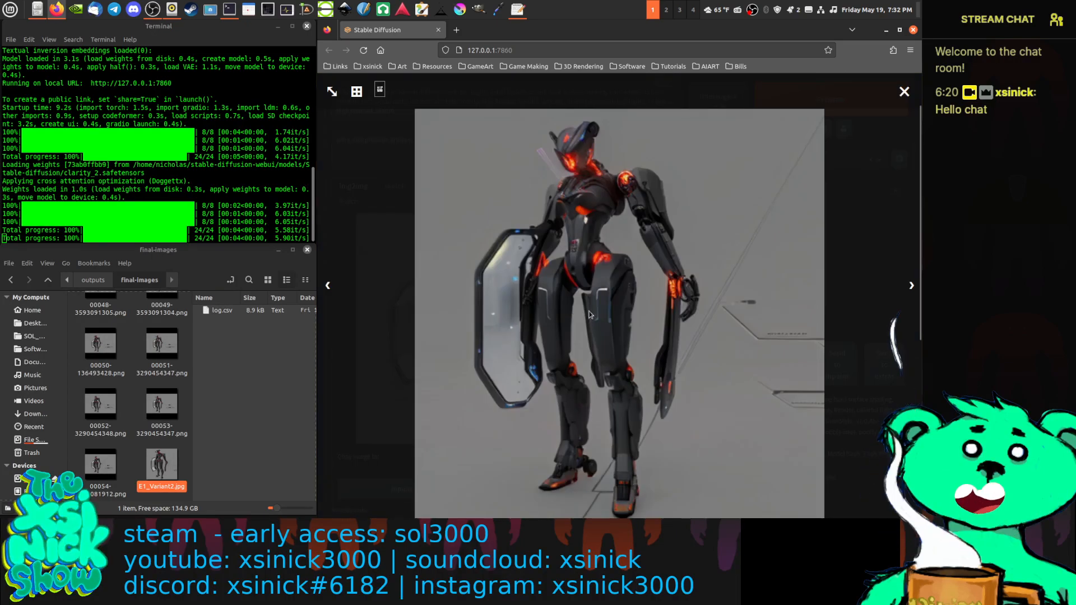
{"action": "left_click", "coordinate": [904, 91]}
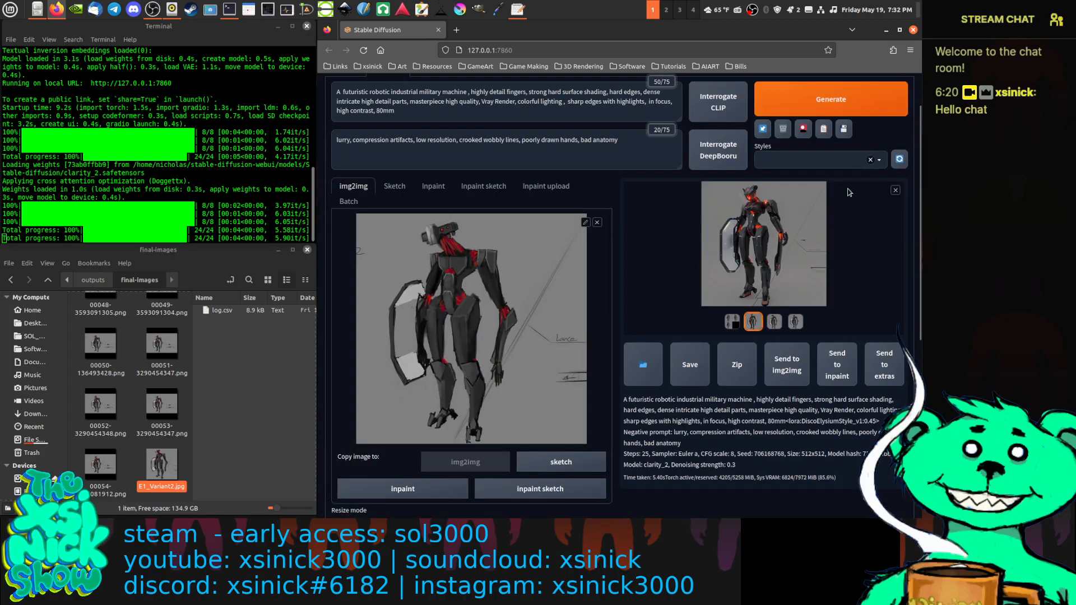
{"action": "key", "text": "ctrl+Return"}
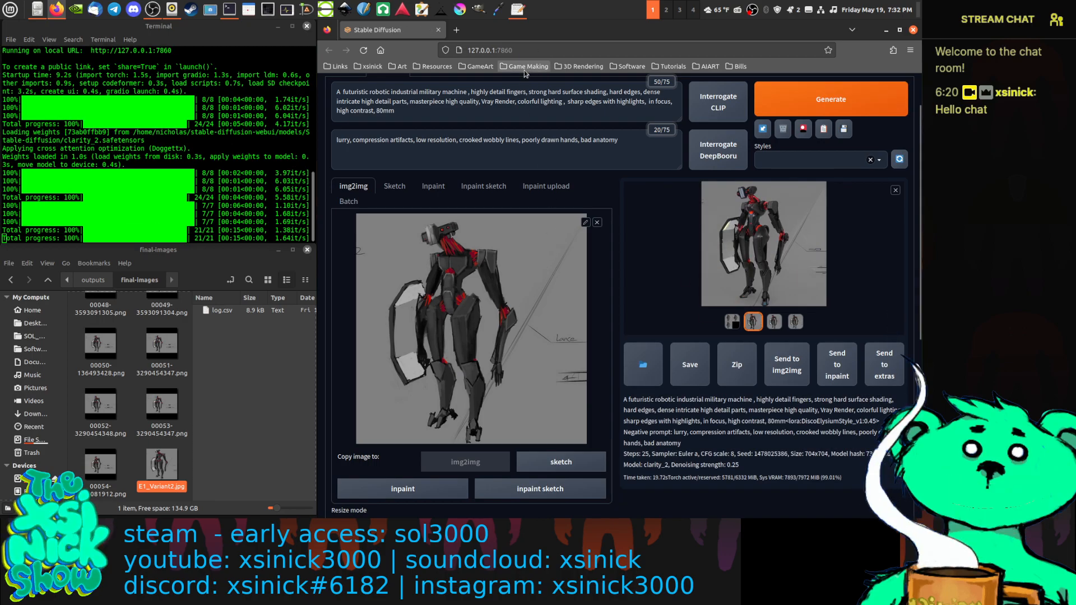
Examine each image and the grid of the new batch at full size, comparing how the robot variants render the sketch.
{"action": "left_click", "coordinate": [734, 236]}
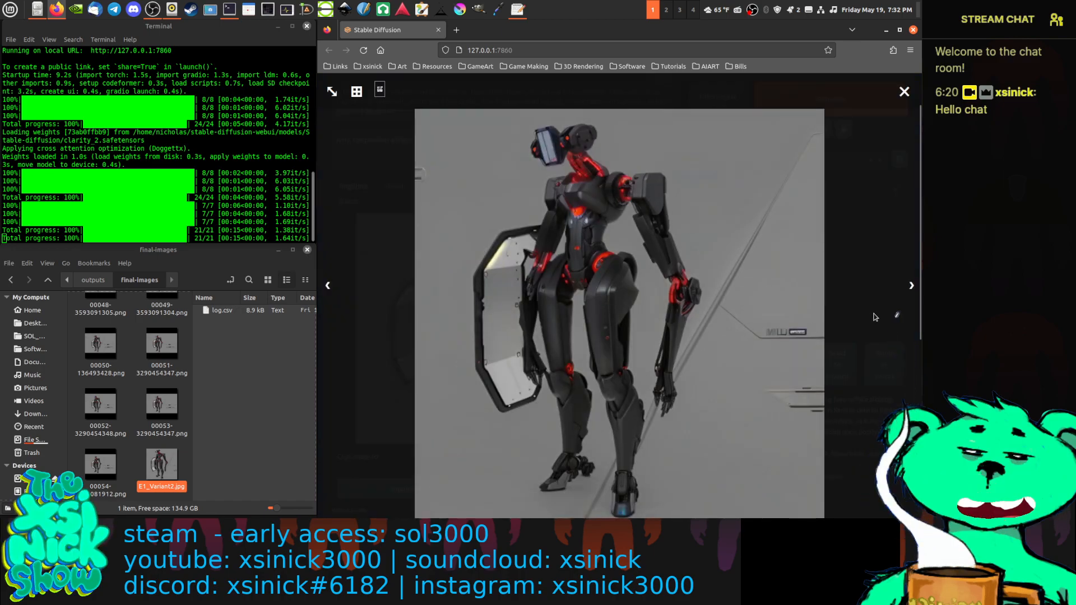
{"action": "left_click", "coordinate": [910, 287]}
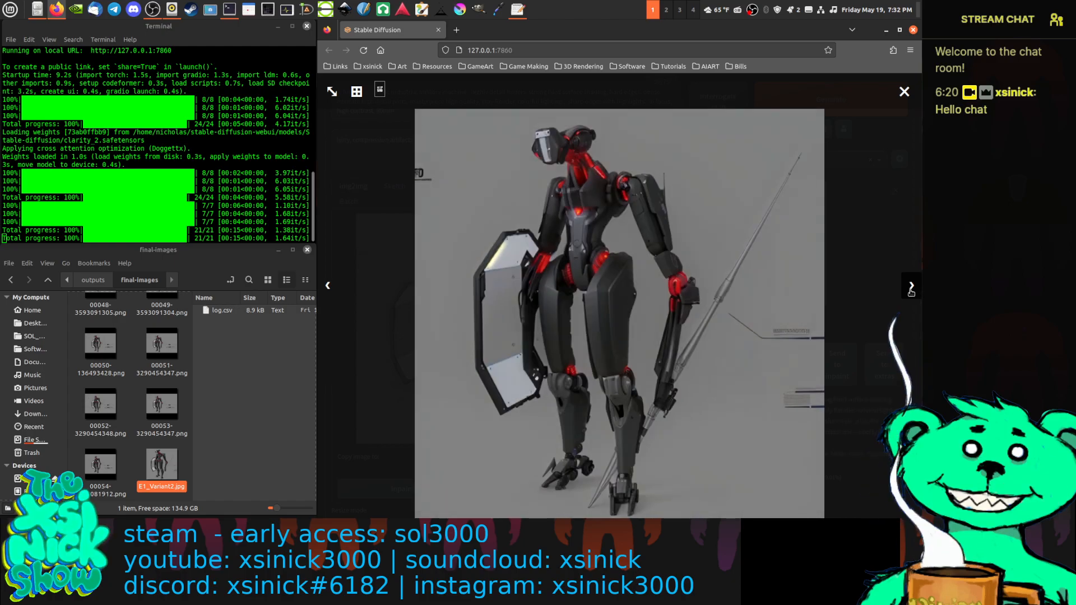
{"action": "left_click", "coordinate": [911, 287]}
{"action": "left_click", "coordinate": [911, 287]}
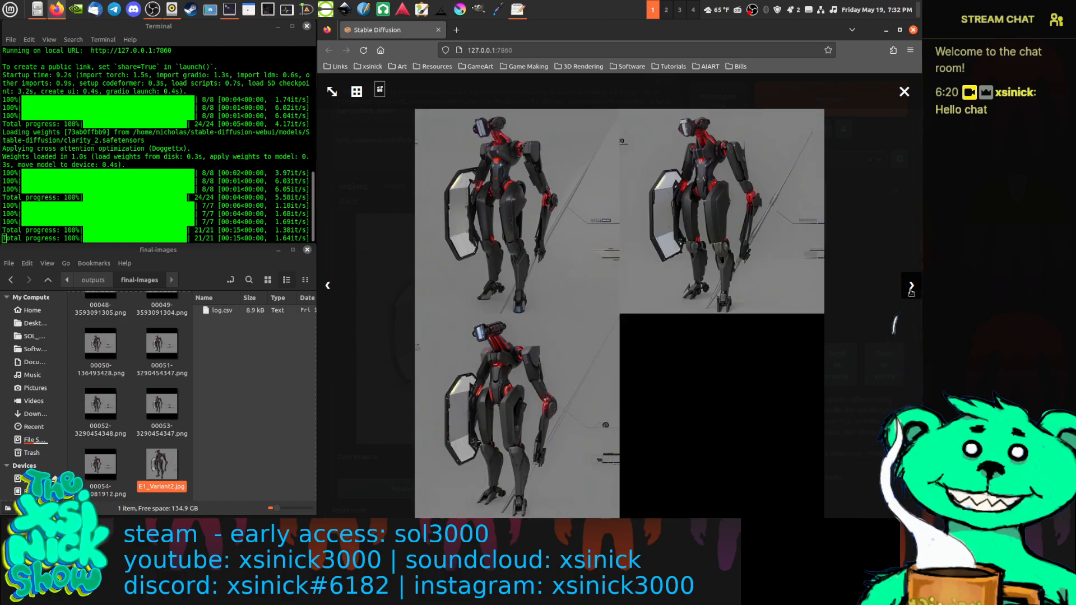
{"action": "left_click", "coordinate": [911, 288]}
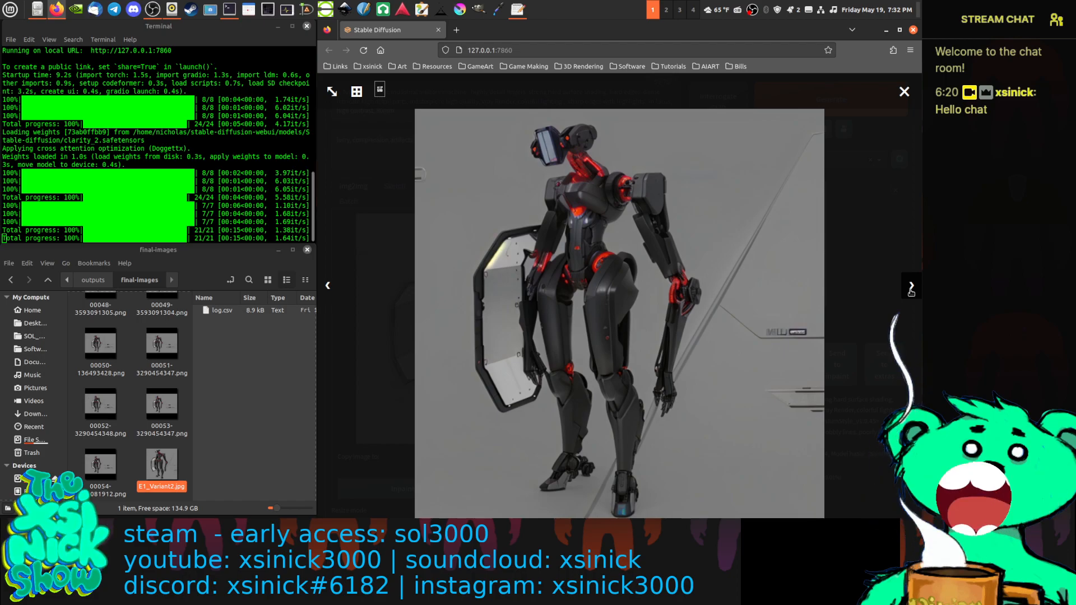
{"action": "left_click", "coordinate": [911, 287]}
{"action": "left_click", "coordinate": [911, 287]}
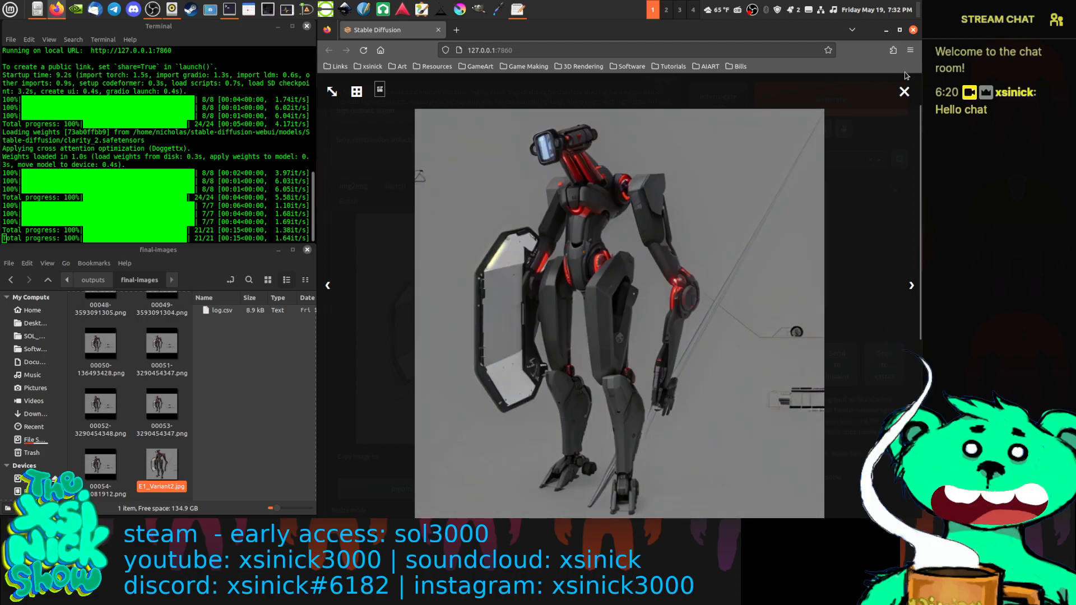
{"action": "left_click", "coordinate": [901, 91]}
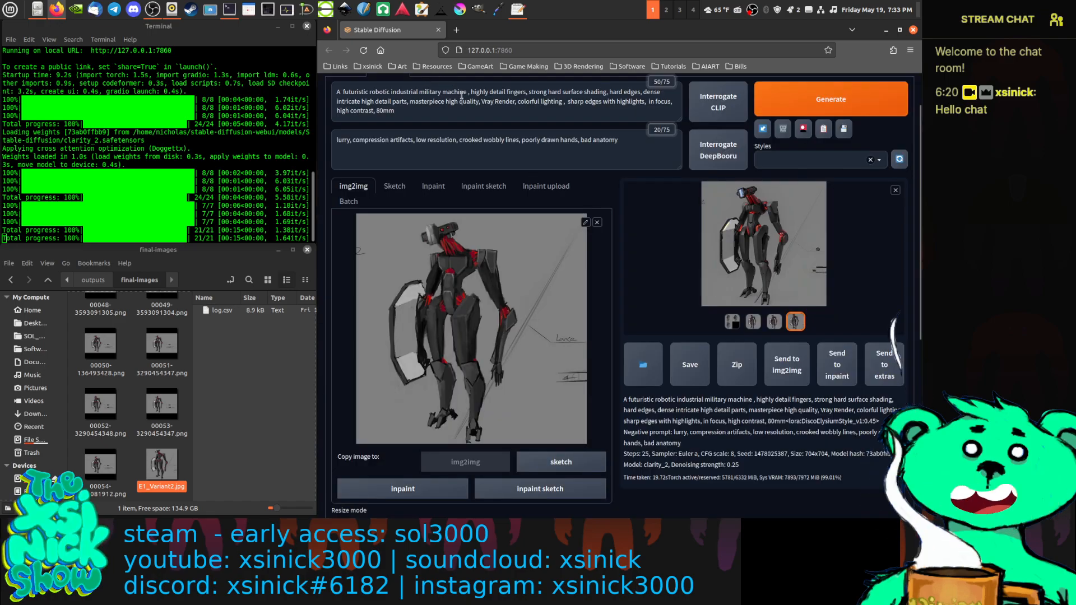
Edit the positive prompt to add "holding a lance," after "military machine" and remove the word "robotic".
{"action": "left_click", "coordinate": [468, 93]}
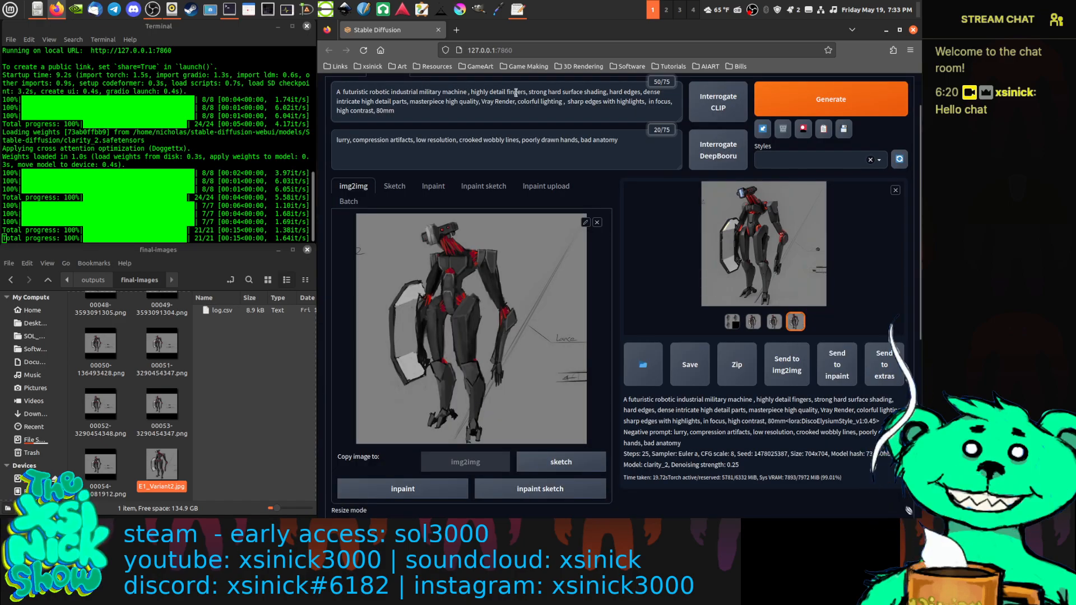
{"action": "key", "text": "Delete"}
{"action": "type", "text": "holding"}
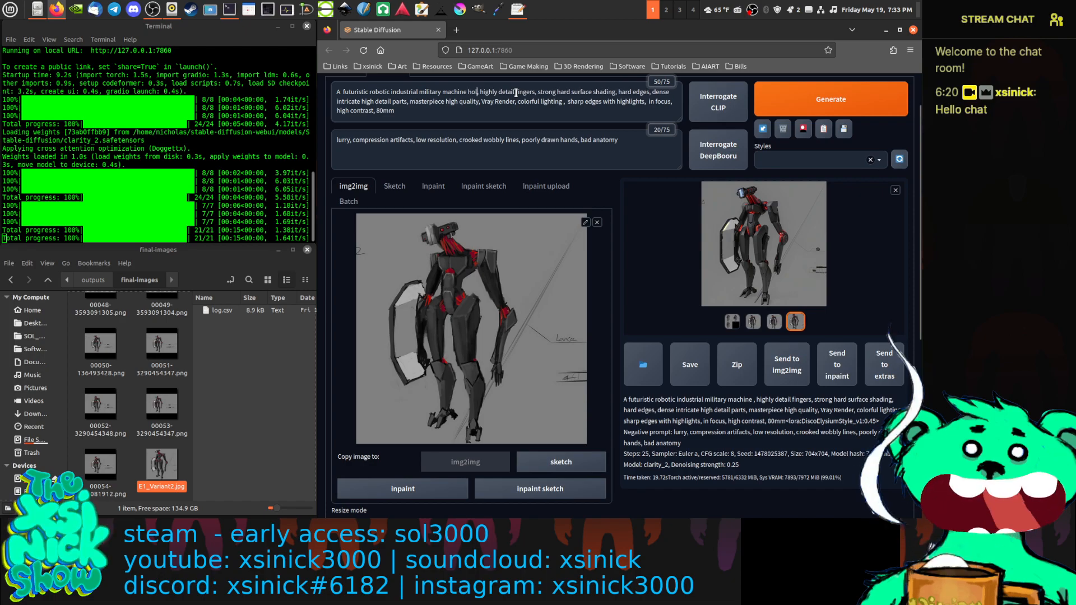
{"action": "type", "text": " a lan"}
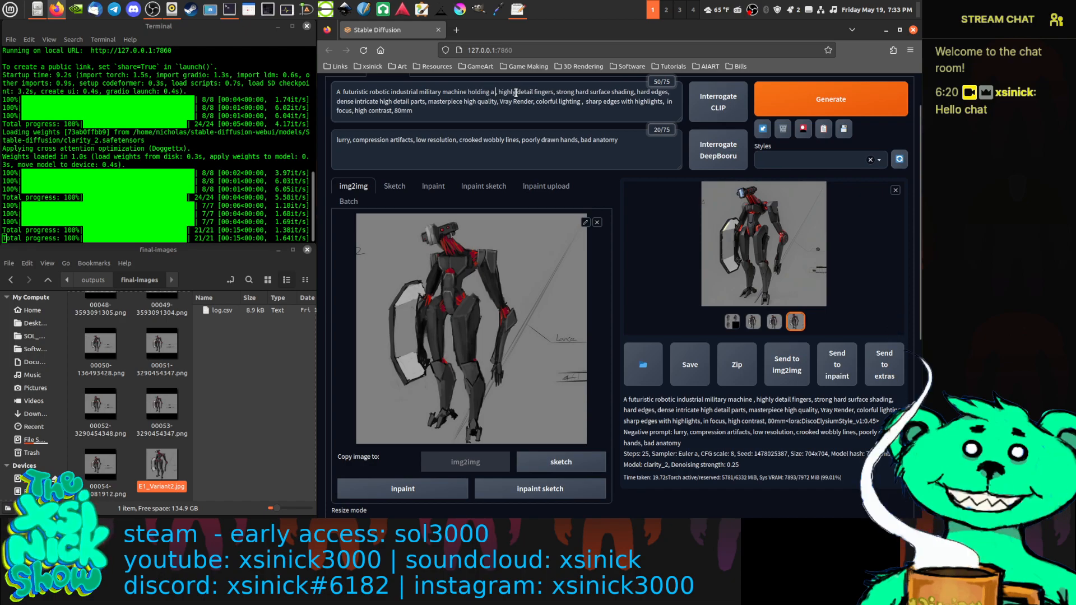
{"action": "type", "text": "ce,"}
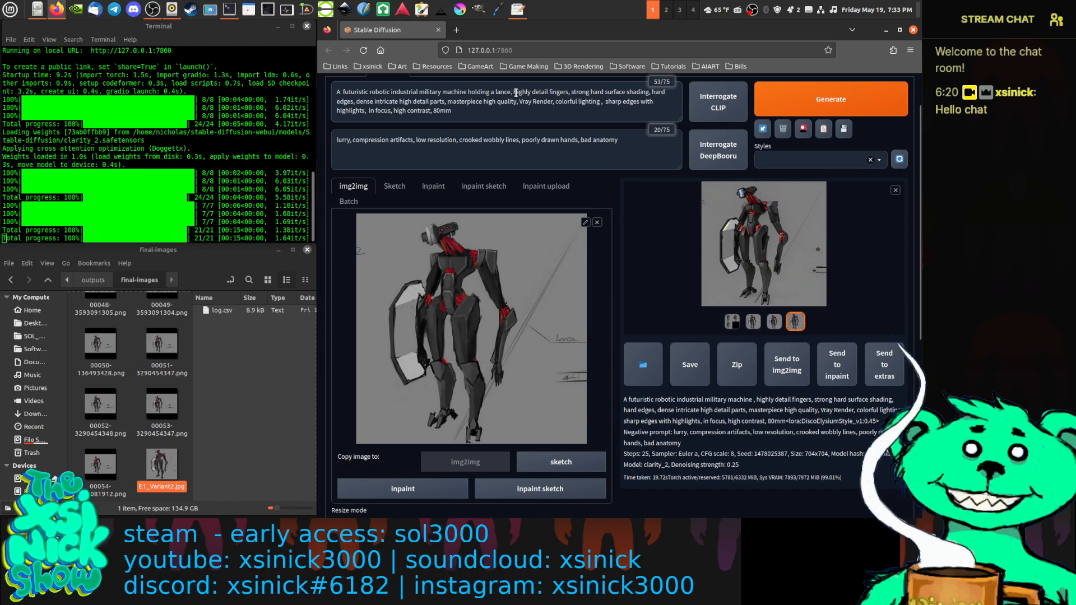
{"action": "left_click", "coordinate": [543, 109]}
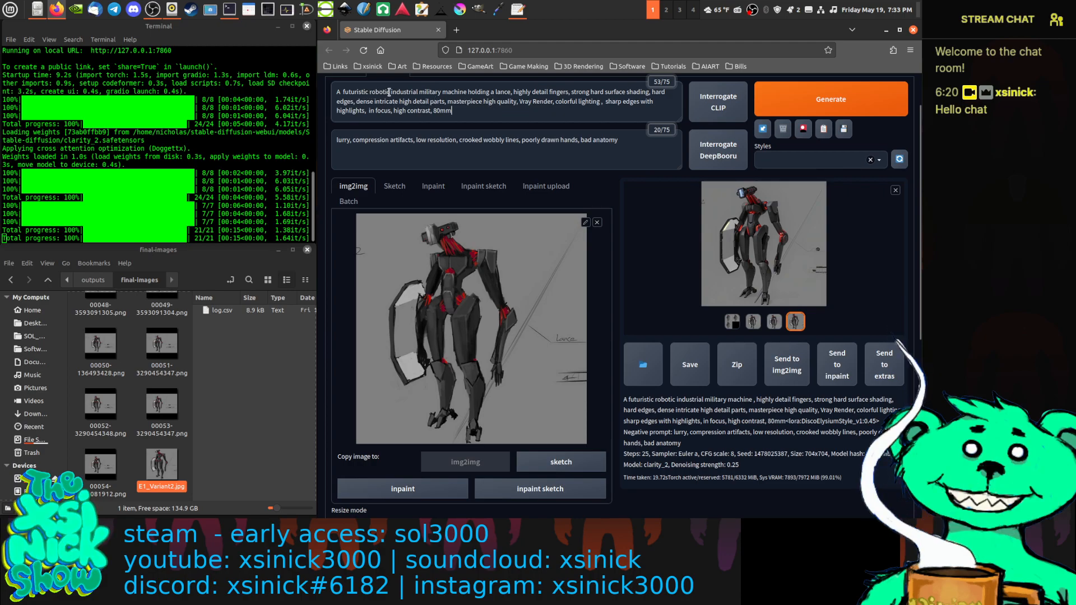
{"action": "left_click_drag", "start_coordinate": [390, 91], "coordinate": [365, 92]}
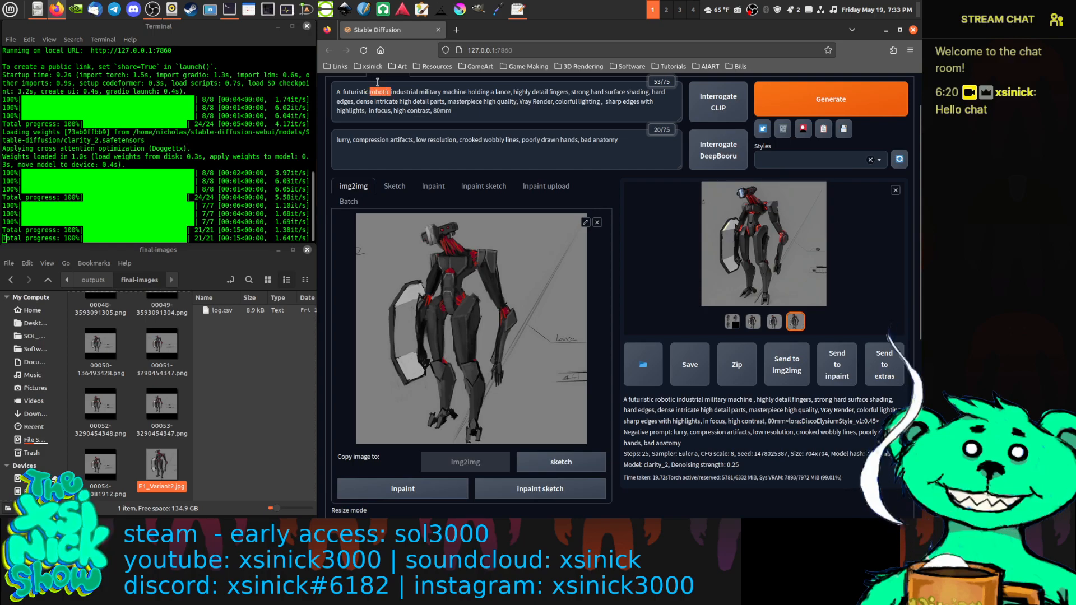
{"action": "key", "text": "BackSpace"}
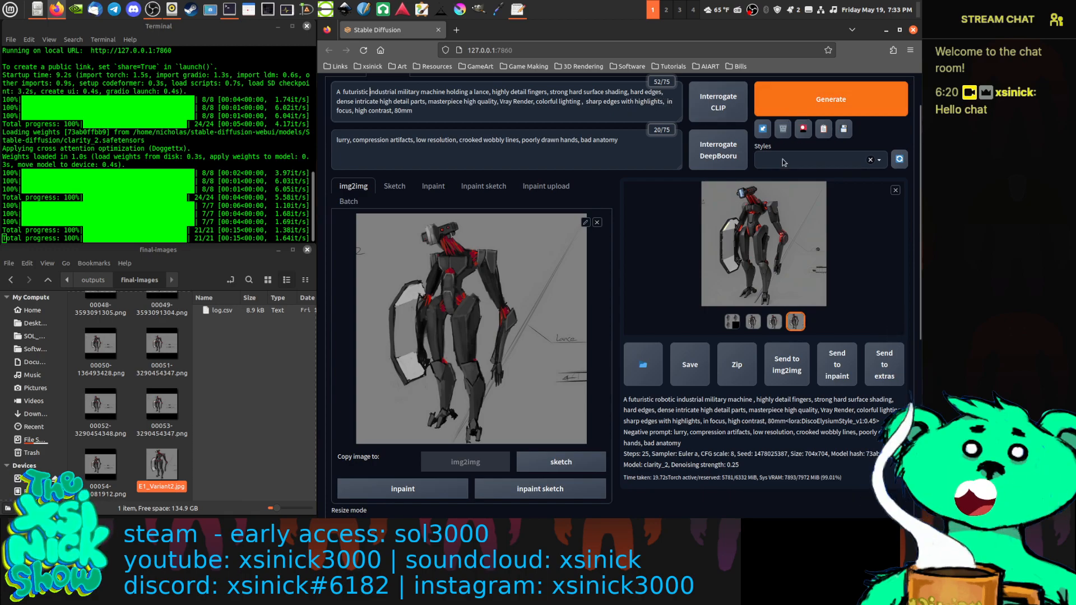
Review the current batch's robot images again at full size and return to the img2img settings.
{"action": "left_click", "coordinate": [739, 224]}
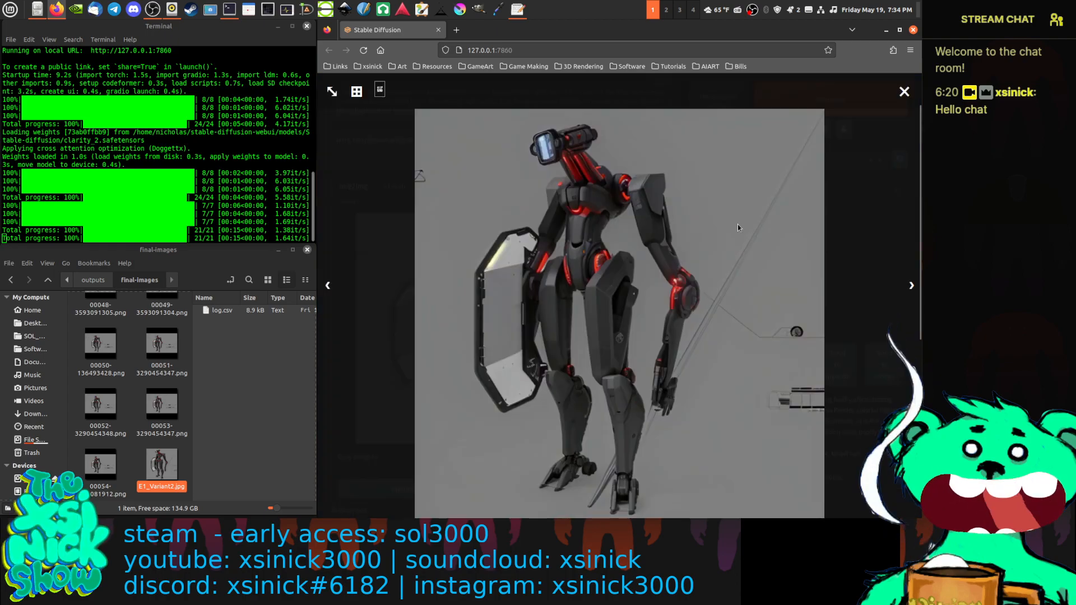
{"action": "left_click", "coordinate": [912, 287]}
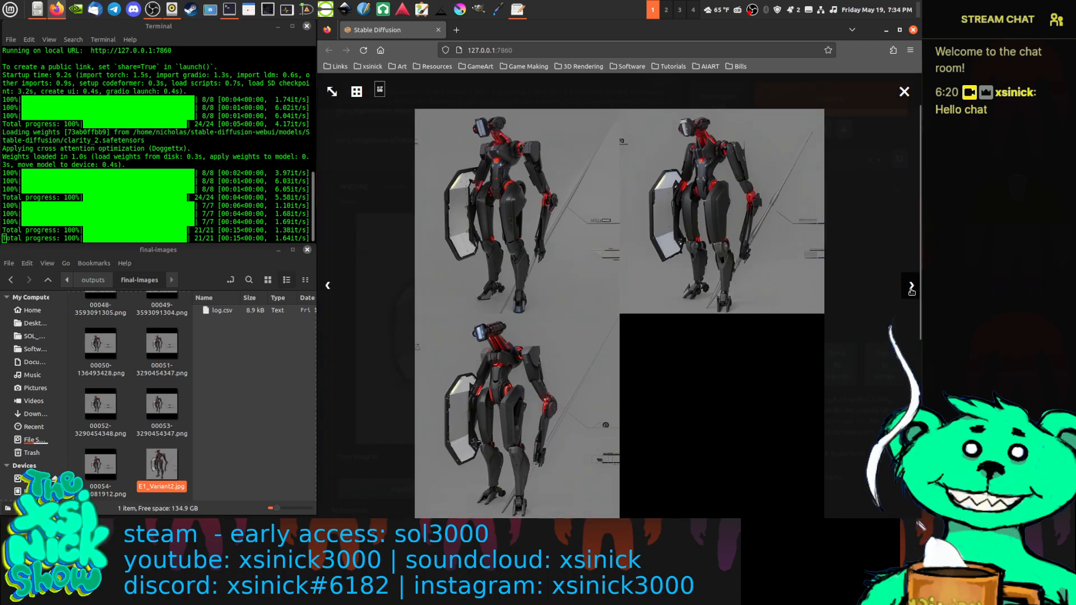
{"action": "left_click", "coordinate": [912, 287]}
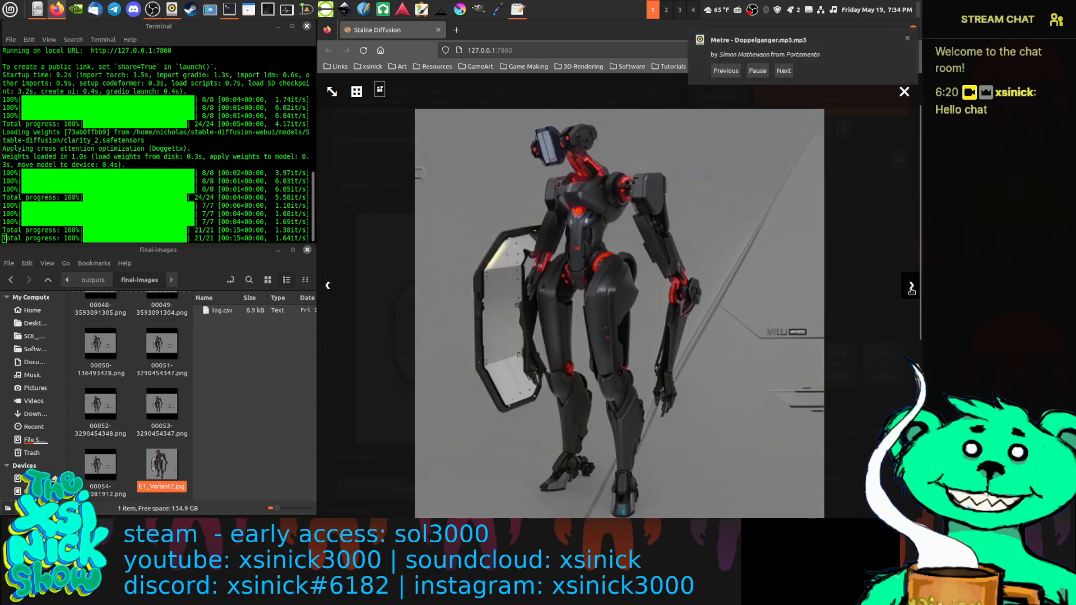
{"action": "left_click", "coordinate": [905, 91]}
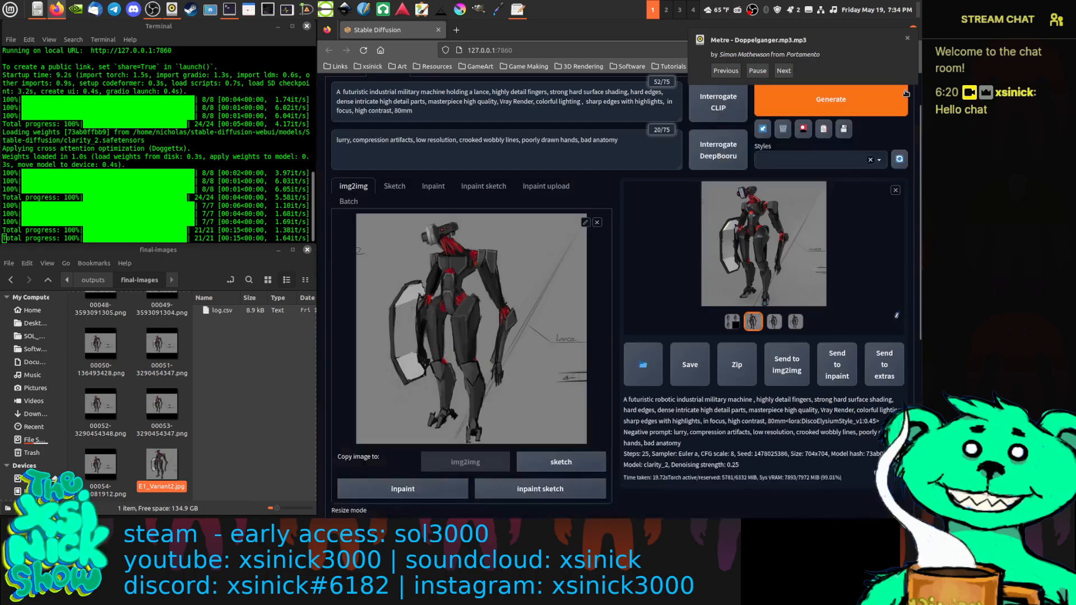
Generate a new batch with the edited prompt, using 30 sampling steps and a CFG scale of 9.
{"action": "scroll", "coordinate": [835, 302], "scroll_direction": "down", "scroll_amount": 5}
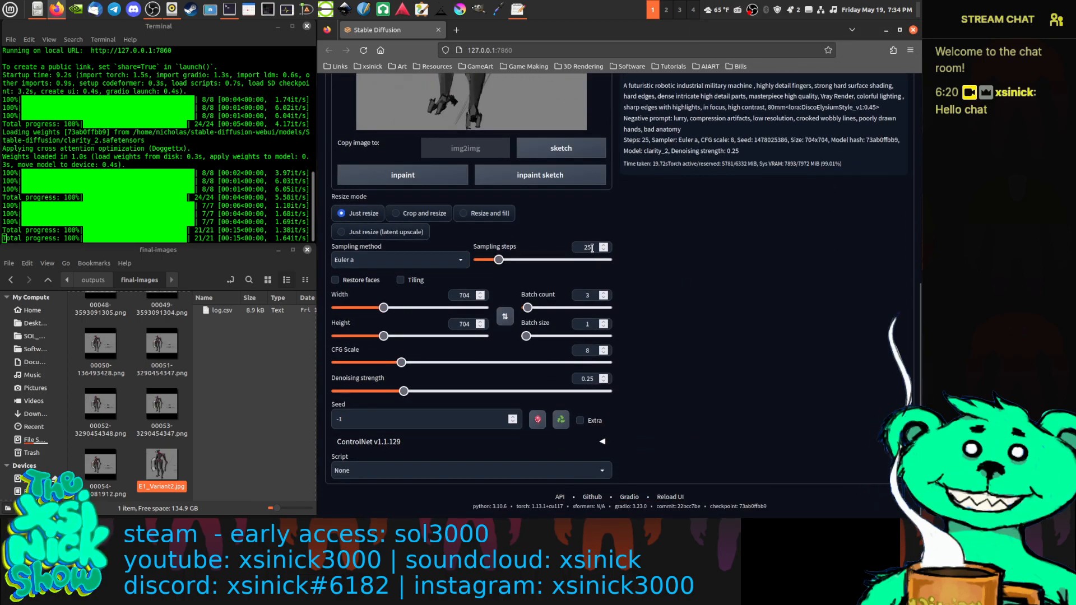
{"action": "left_click", "coordinate": [580, 246]}
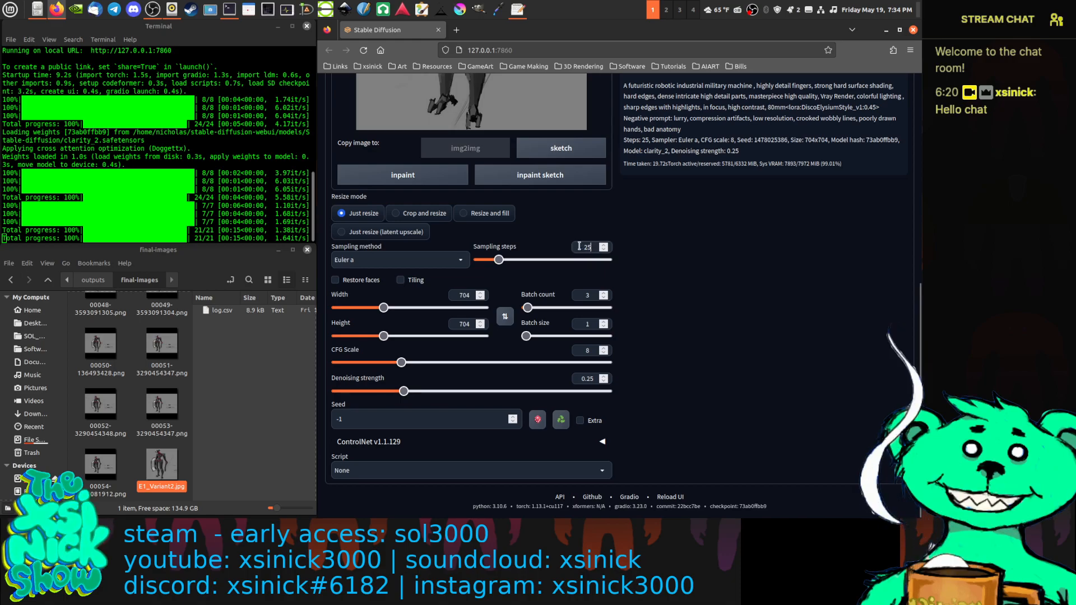
{"action": "type", "text": "30"}
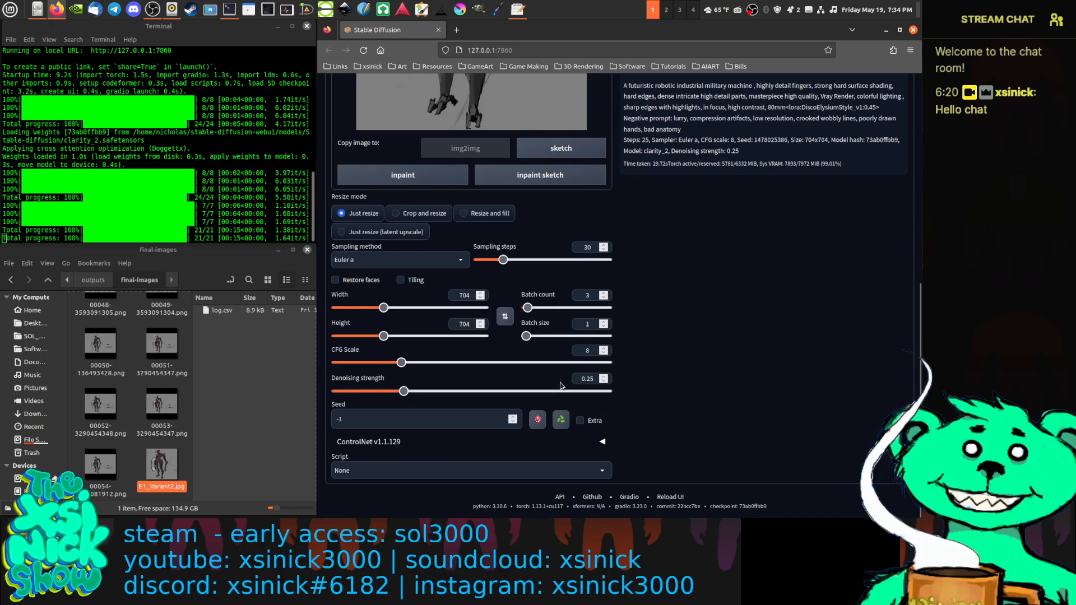
{"action": "left_click", "coordinate": [579, 350]}
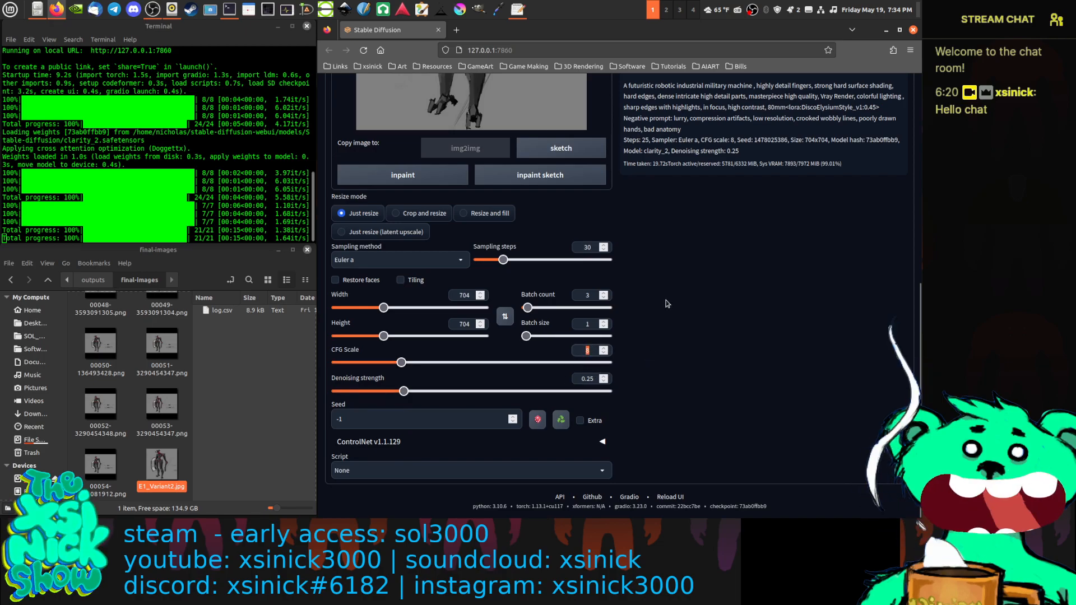
{"action": "type", "text": "9"}
{"action": "scroll", "coordinate": [806, 355], "scroll_direction": "up", "scroll_amount": 7}
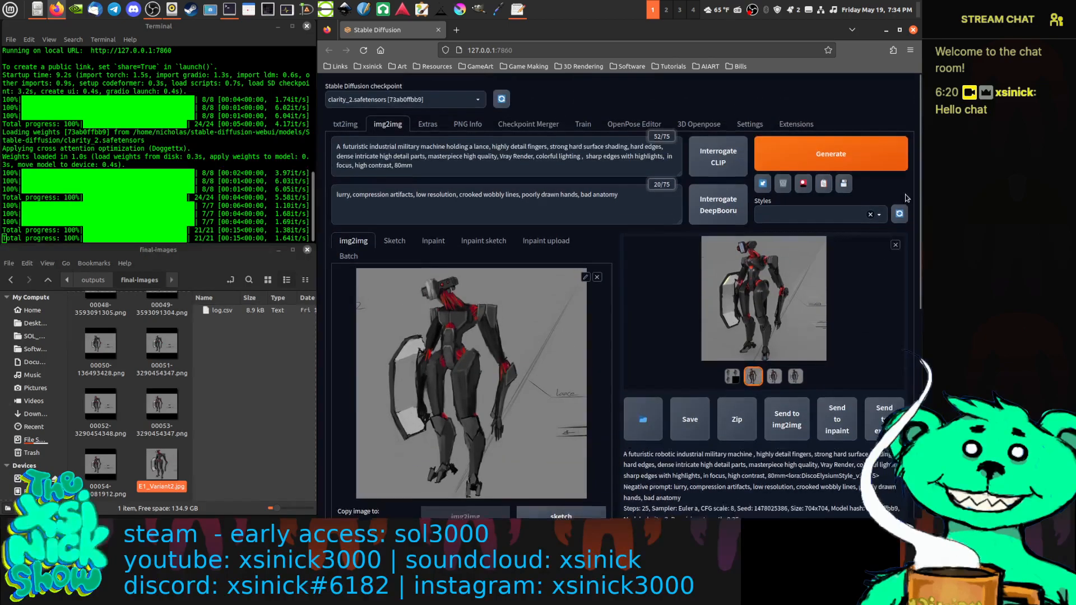
{"action": "left_click", "coordinate": [873, 153]}
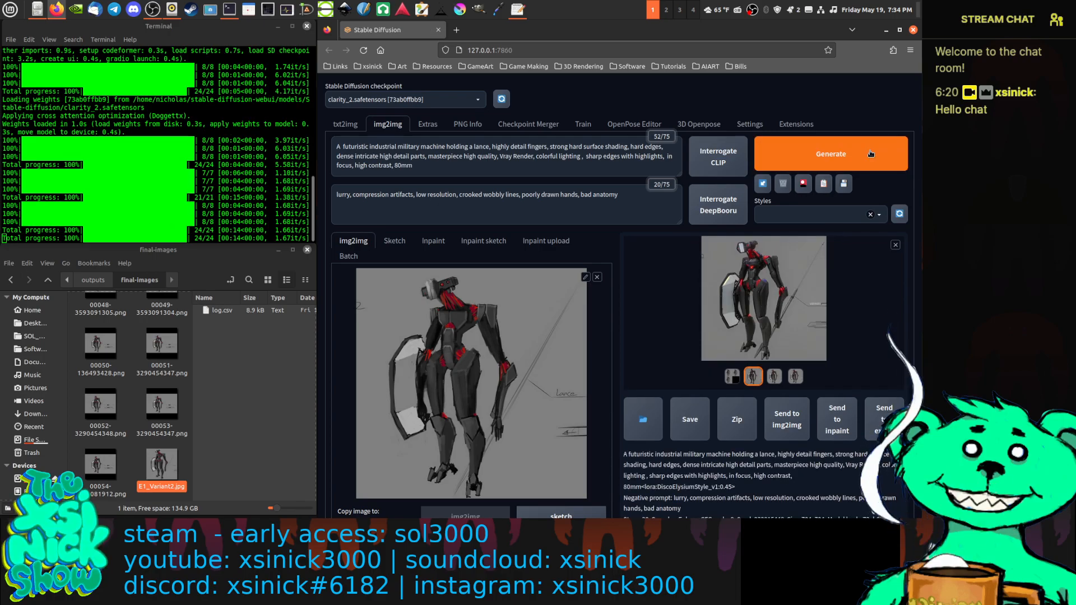
Examine each image and the grid of the batch made with CFG scale 9 at full size, comparing the robots' lances and details.
{"action": "left_click", "coordinate": [774, 326]}
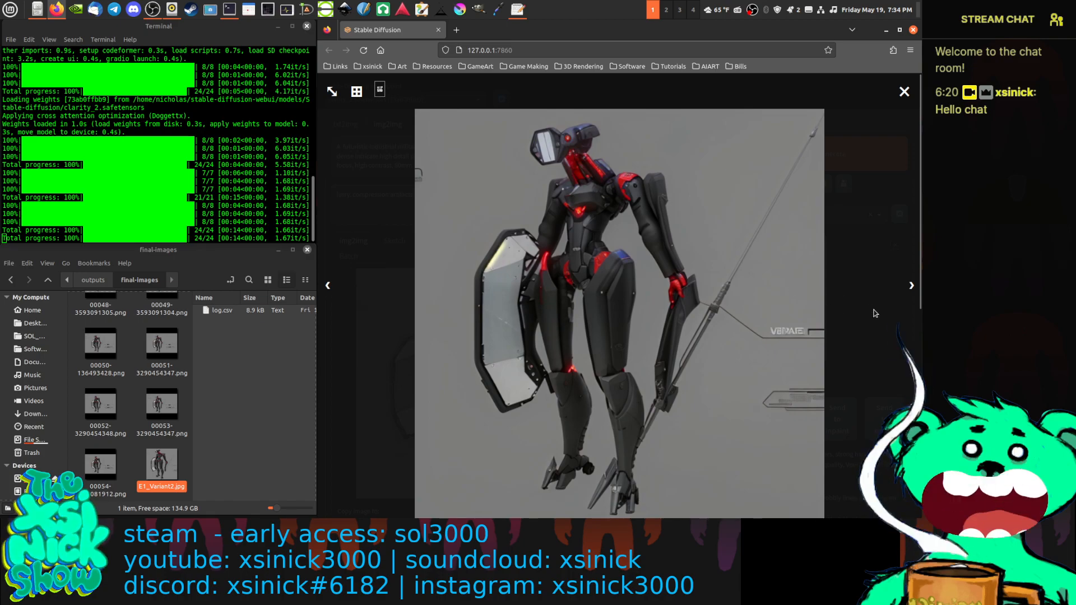
{"action": "left_click", "coordinate": [912, 288]}
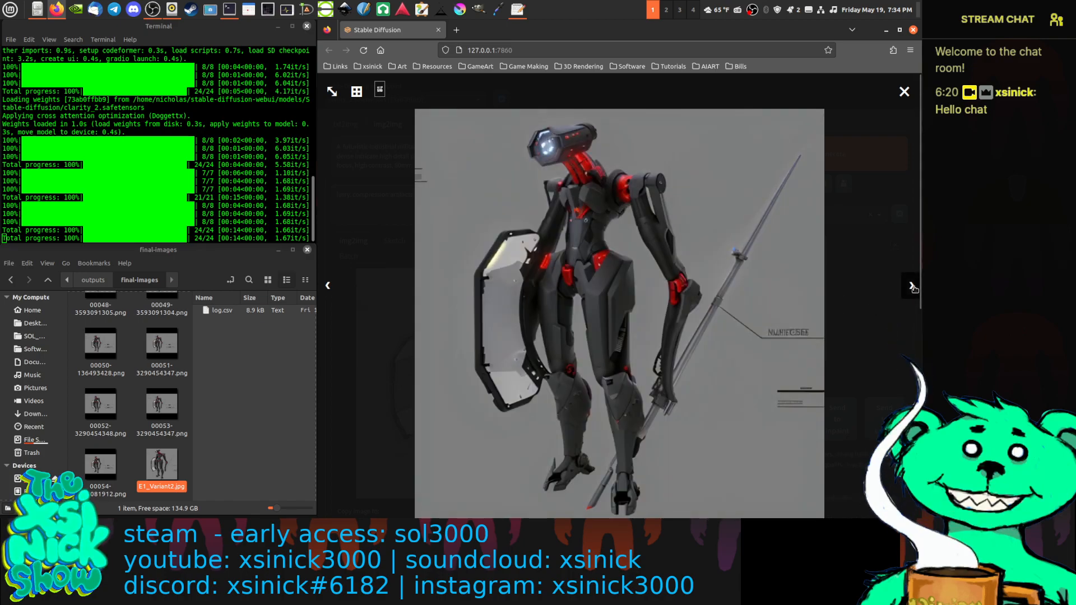
{"action": "left_click", "coordinate": [912, 288]}
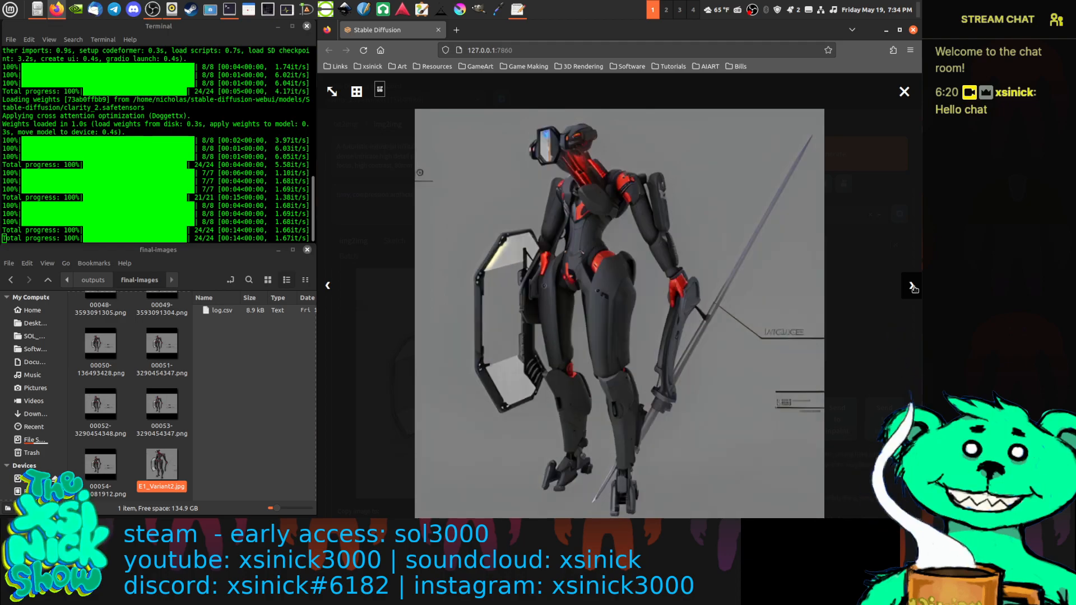
{"action": "left_click", "coordinate": [913, 288]}
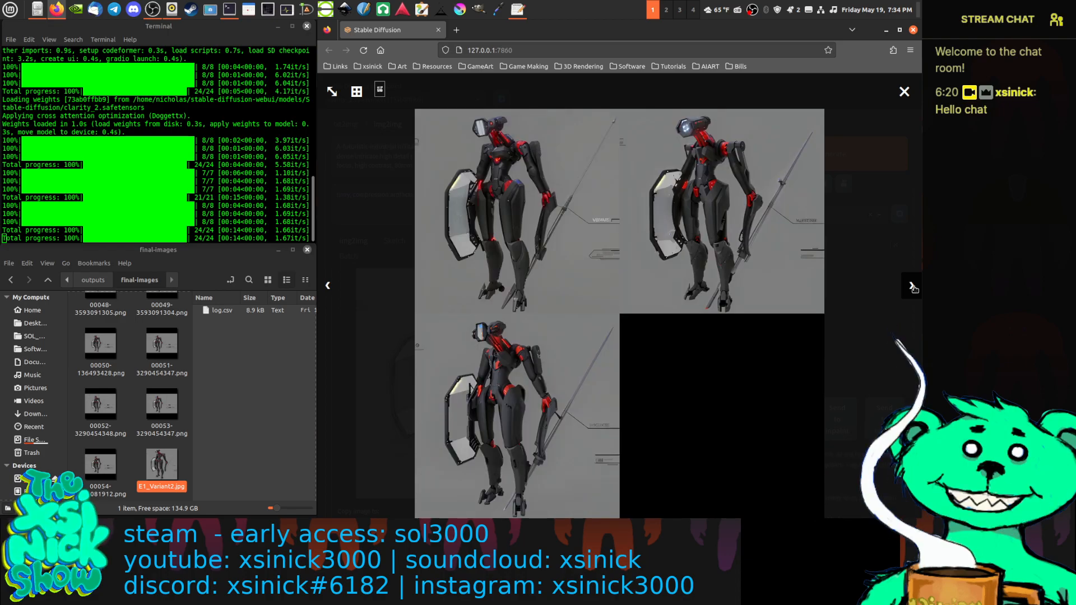
{"action": "left_click", "coordinate": [912, 288]}
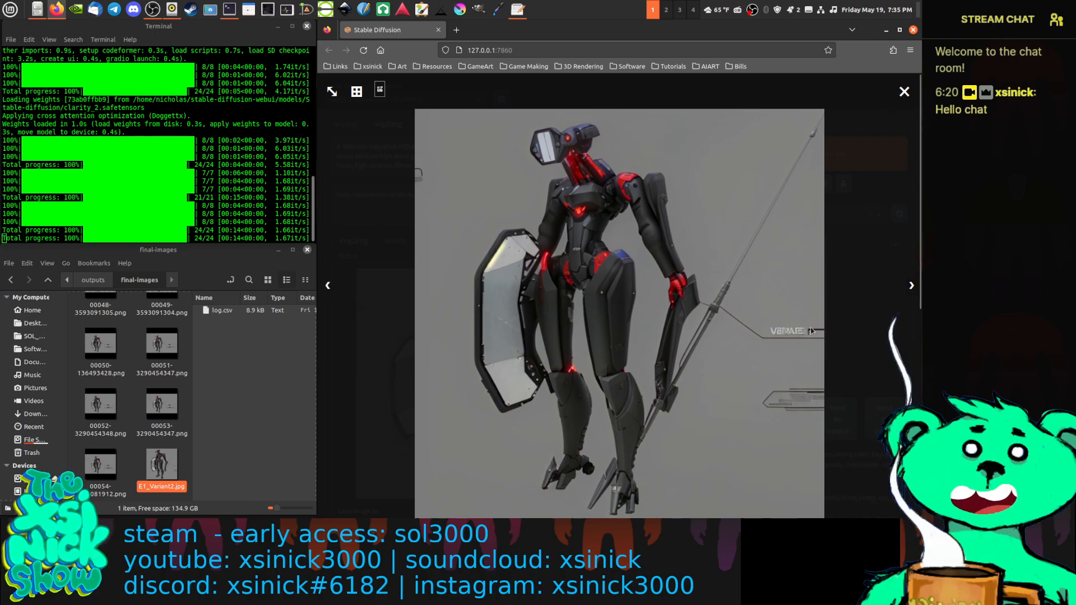
{"action": "left_click", "coordinate": [912, 287]}
{"action": "left_click", "coordinate": [912, 287]}
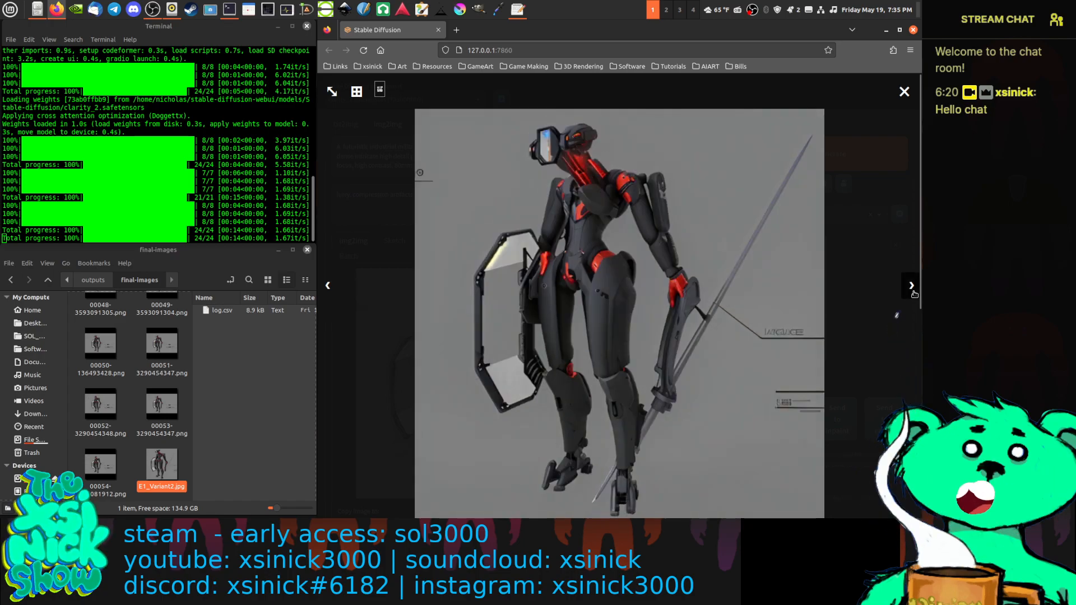
{"action": "left_click", "coordinate": [912, 286]}
{"action": "left_click", "coordinate": [905, 93]}
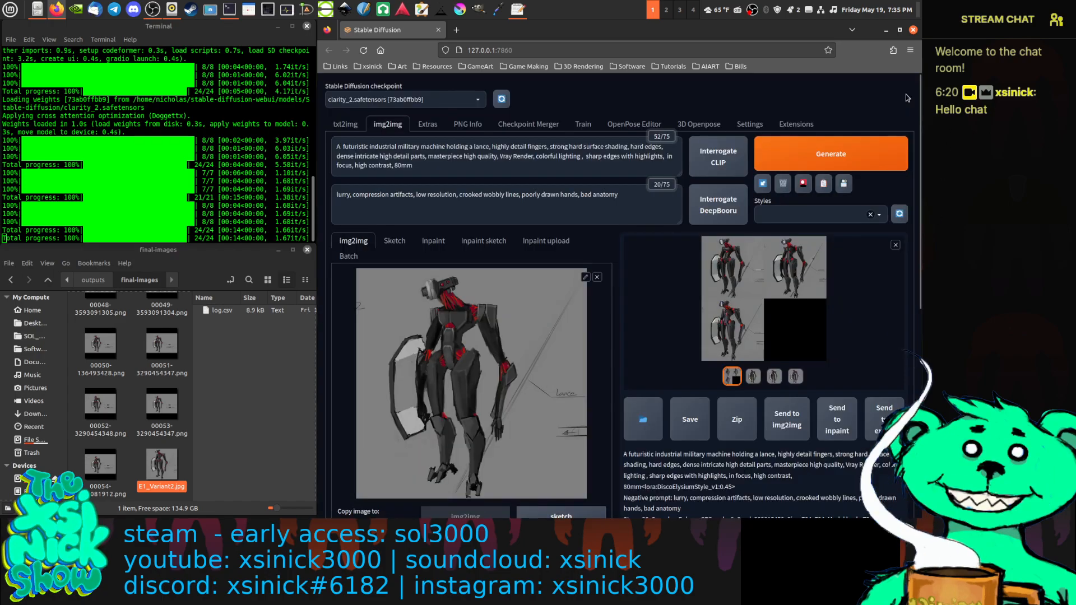
Set the CFG scale to 7 and generate a new batch.
{"action": "scroll", "coordinate": [749, 334], "scroll_direction": "down", "scroll_amount": 5}
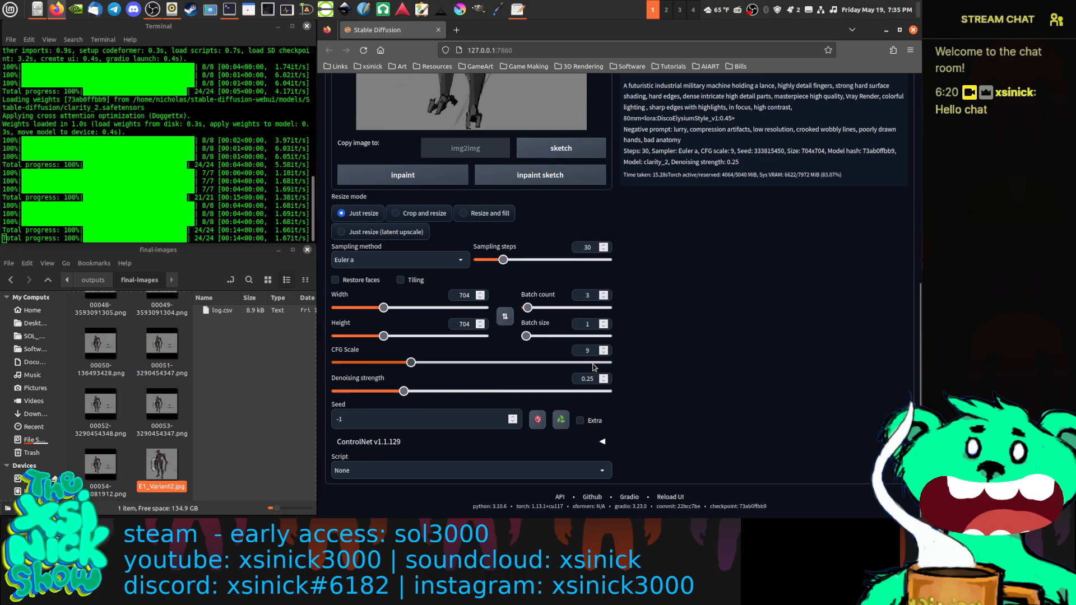
{"action": "left_click", "coordinate": [589, 351]}
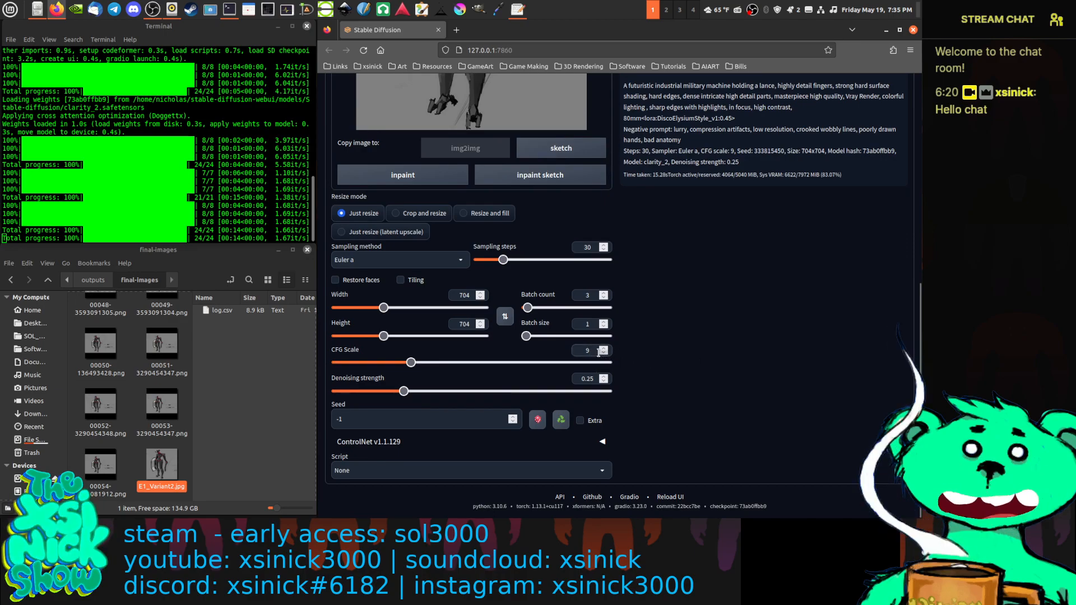
{"action": "key", "text": "BackSpace"}
{"action": "type", "text": "7"}
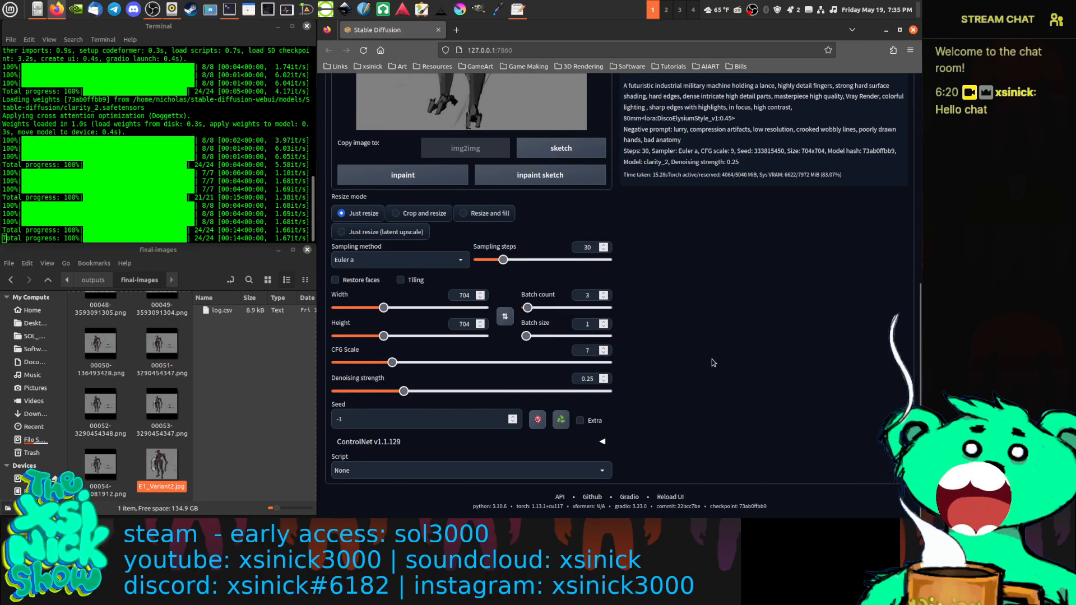
{"action": "scroll", "coordinate": [713, 363], "scroll_direction": "up", "scroll_amount": 5}
{"action": "left_click", "coordinate": [823, 160]}
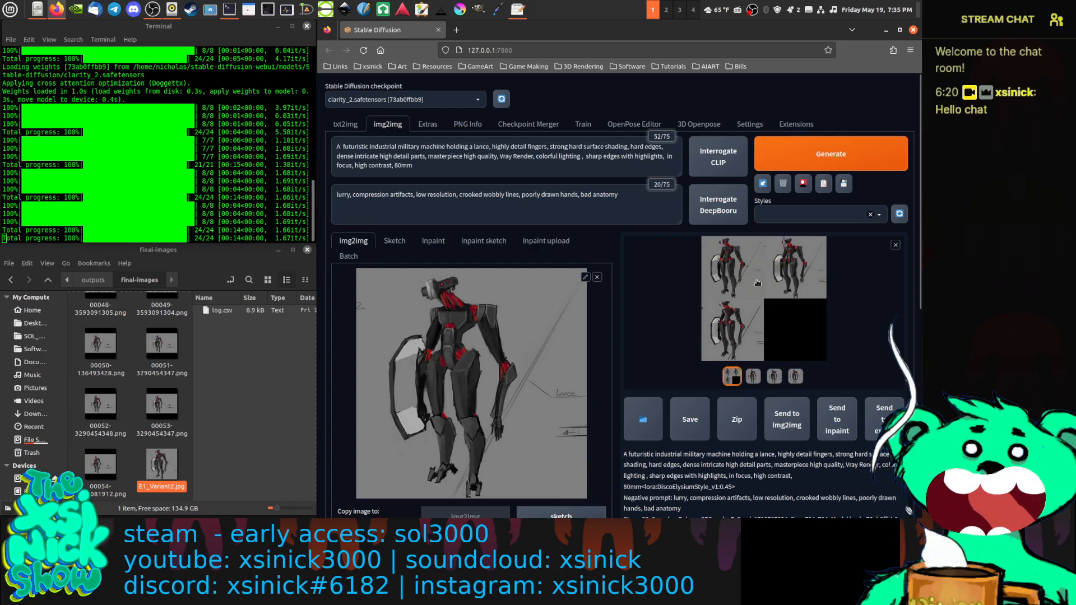
Examine the grid and each robot variant of the batch made with CFG scale 7 at full size.
{"action": "left_click", "coordinate": [736, 272]}
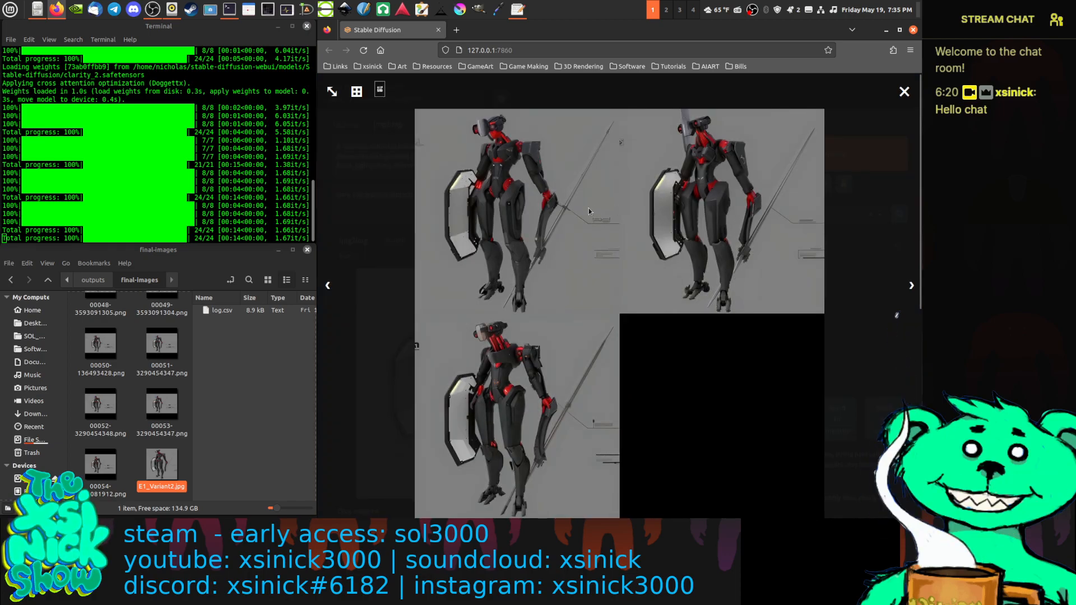
{"action": "key", "text": "Escape"}
{"action": "left_click", "coordinate": [754, 269]}
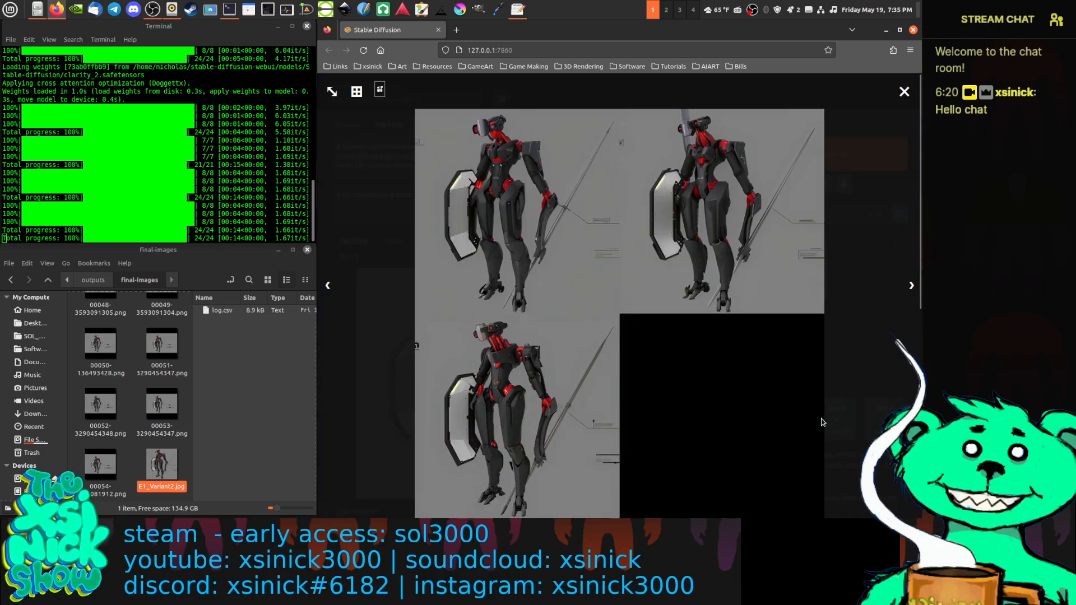
{"action": "left_click", "coordinate": [911, 288]}
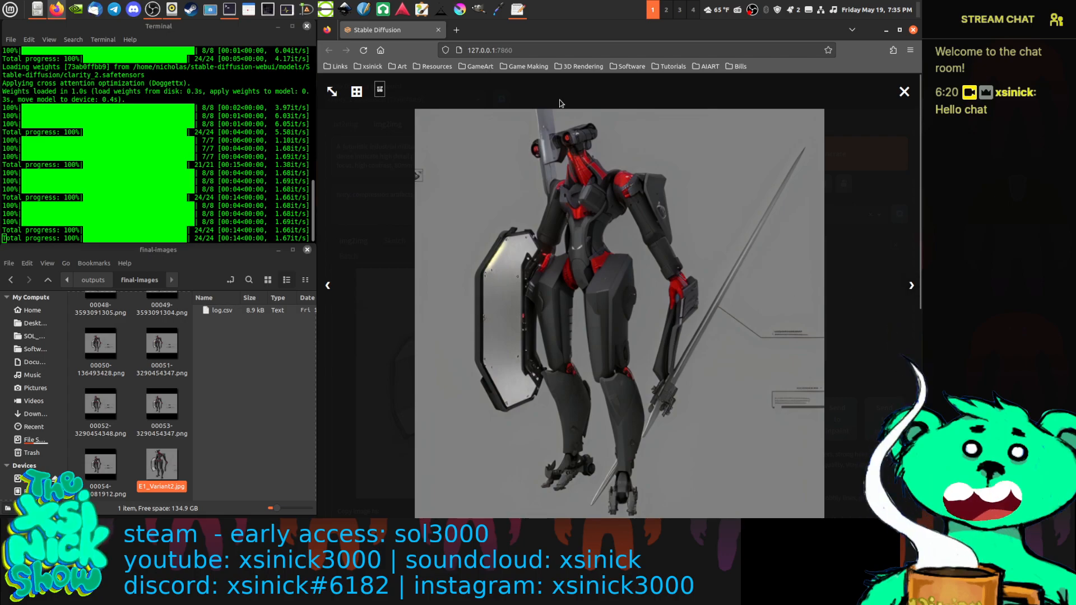
{"action": "left_click", "coordinate": [910, 291]}
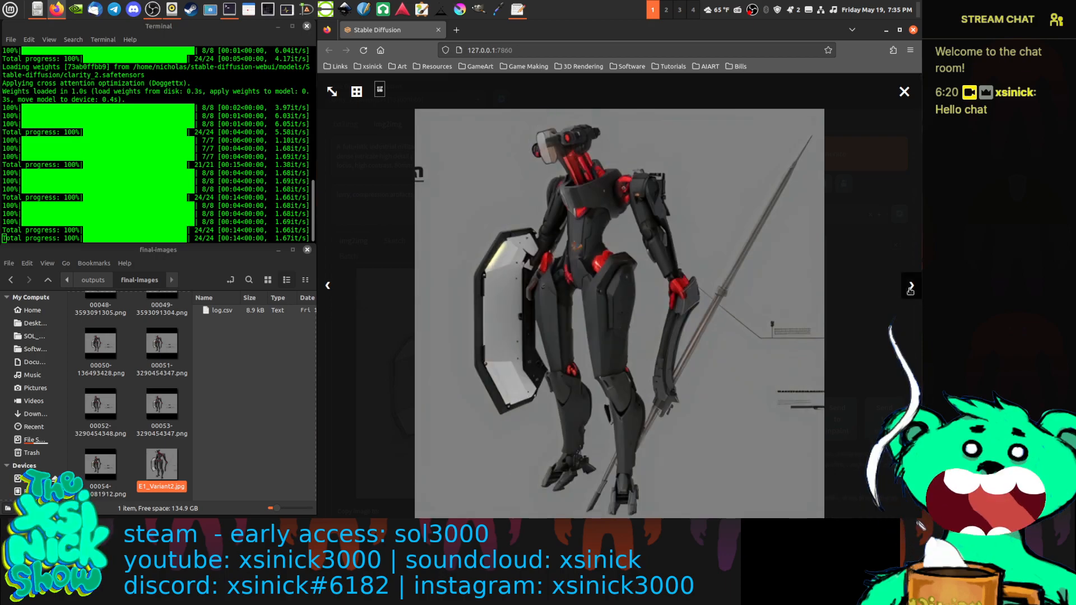
{"action": "left_click", "coordinate": [911, 291]}
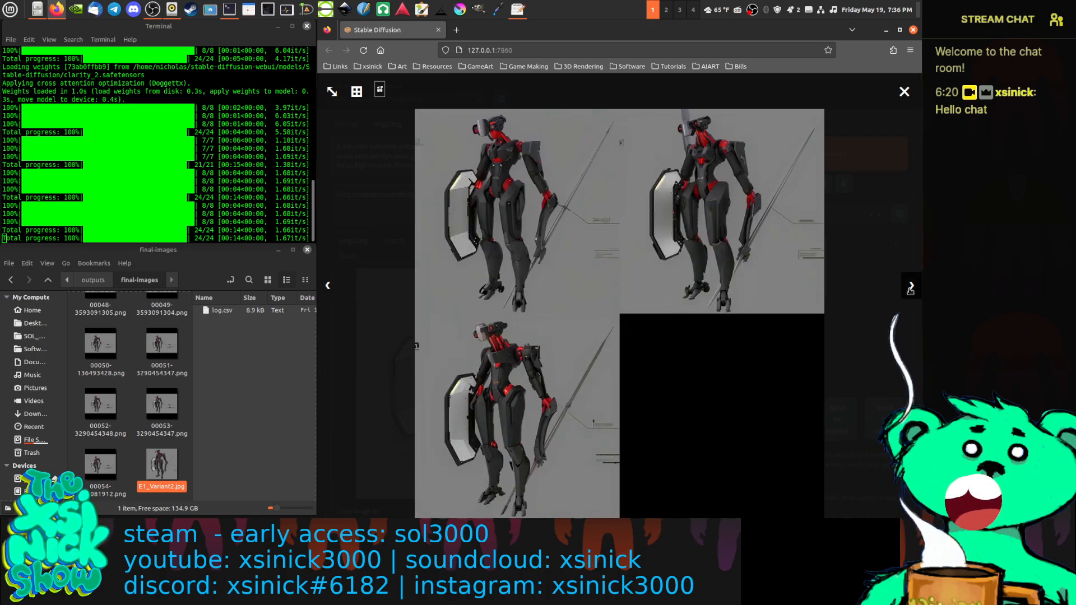
{"action": "left_click", "coordinate": [911, 291]}
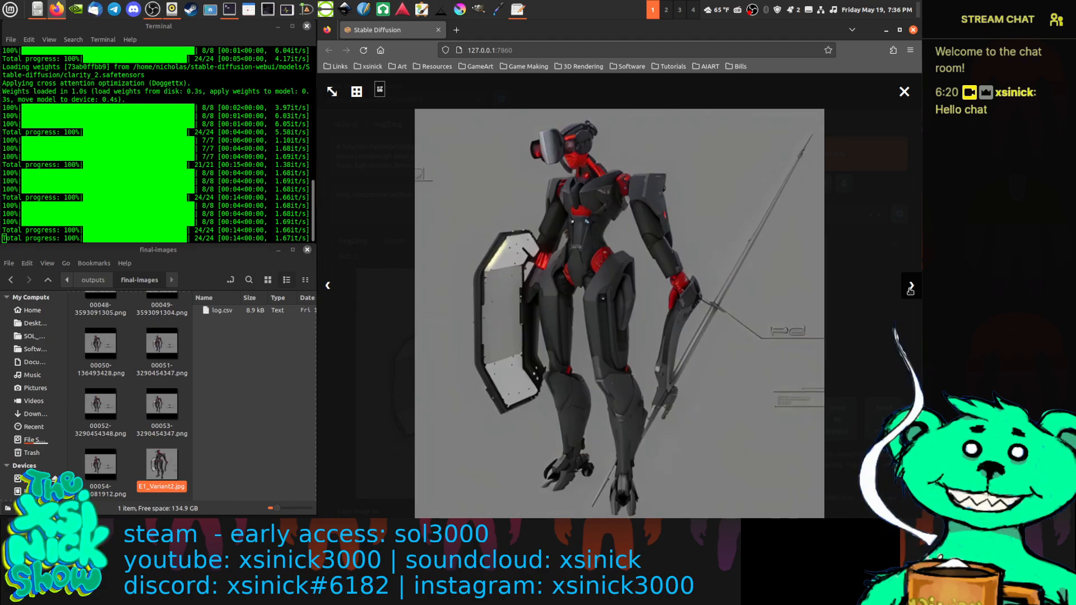
{"action": "left_click", "coordinate": [910, 291]}
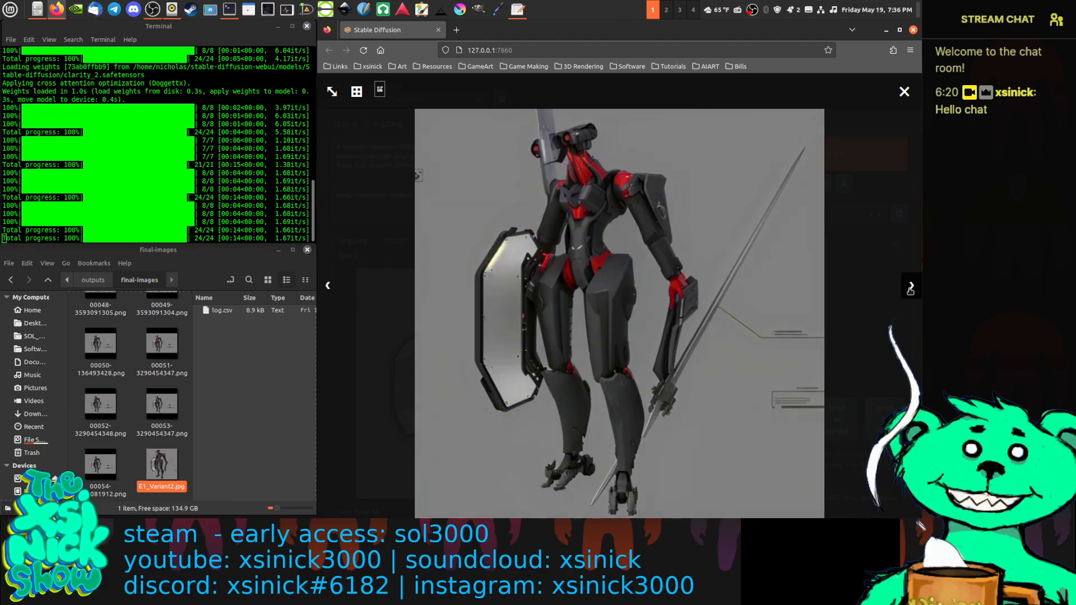
{"action": "left_click", "coordinate": [910, 290]}
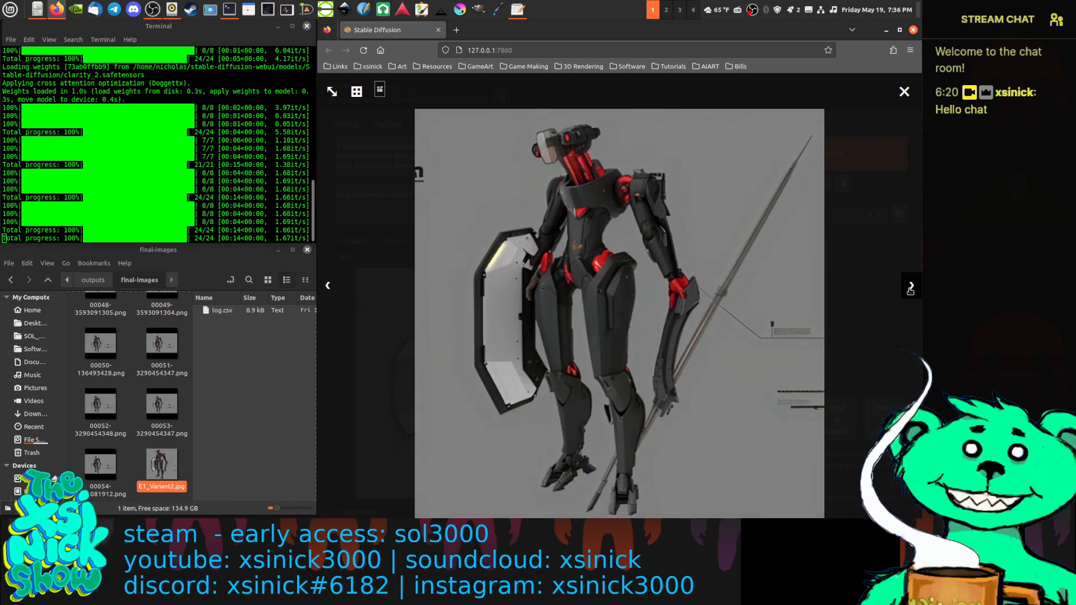
{"action": "left_click", "coordinate": [904, 94]}
Generate another batch with 25 sampling steps and a denoising strength of 0.3.
{"action": "scroll", "coordinate": [649, 370], "scroll_direction": "down", "scroll_amount": 10}
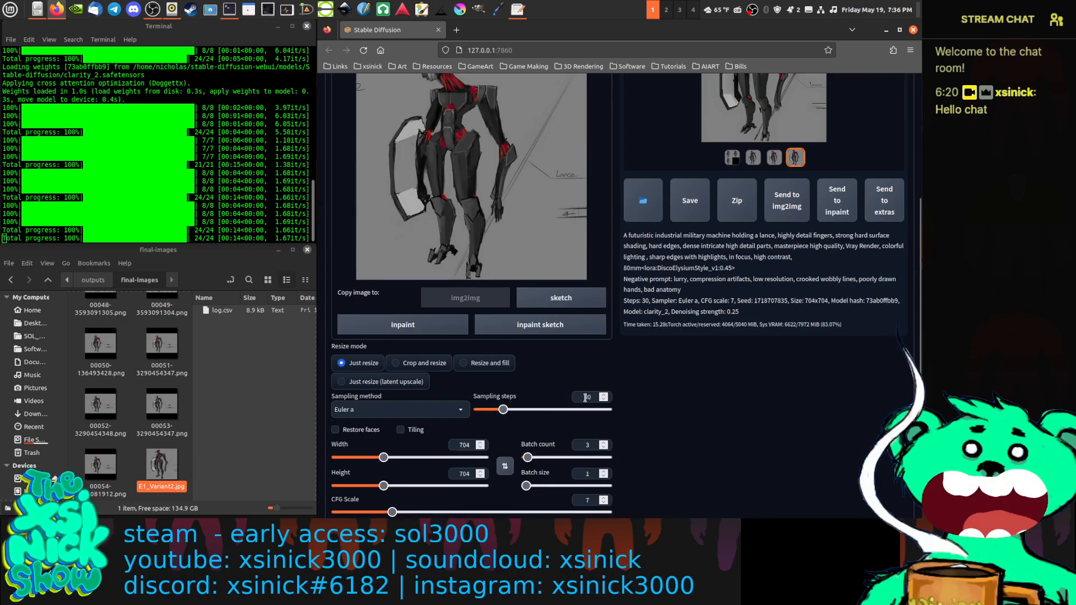
{"action": "scroll", "coordinate": [654, 420], "scroll_direction": "up", "scroll_amount": 2}
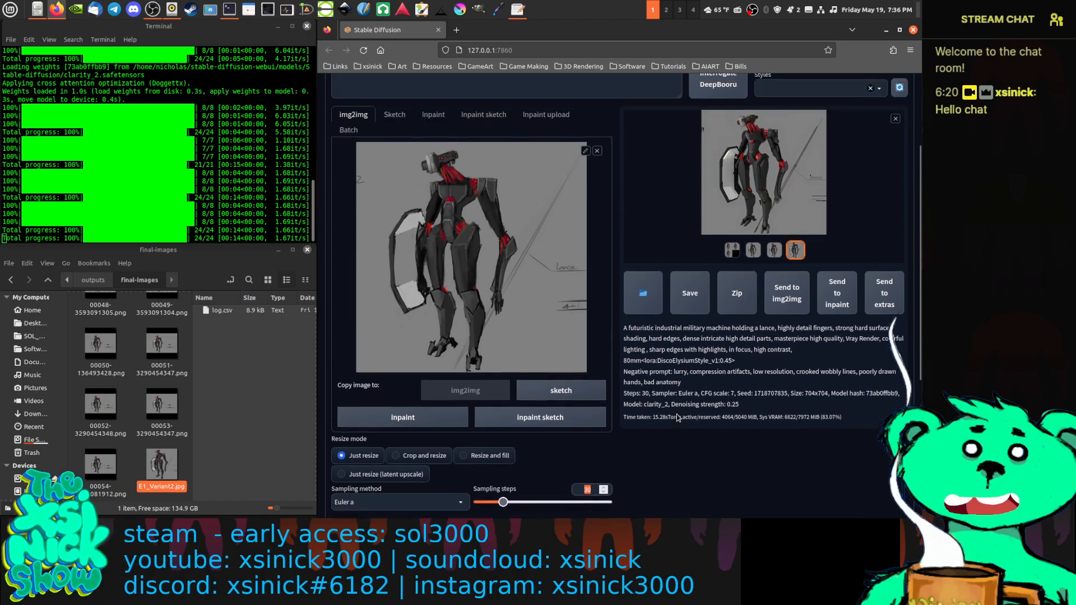
{"action": "scroll", "coordinate": [676, 414], "scroll_direction": "down", "scroll_amount": 3}
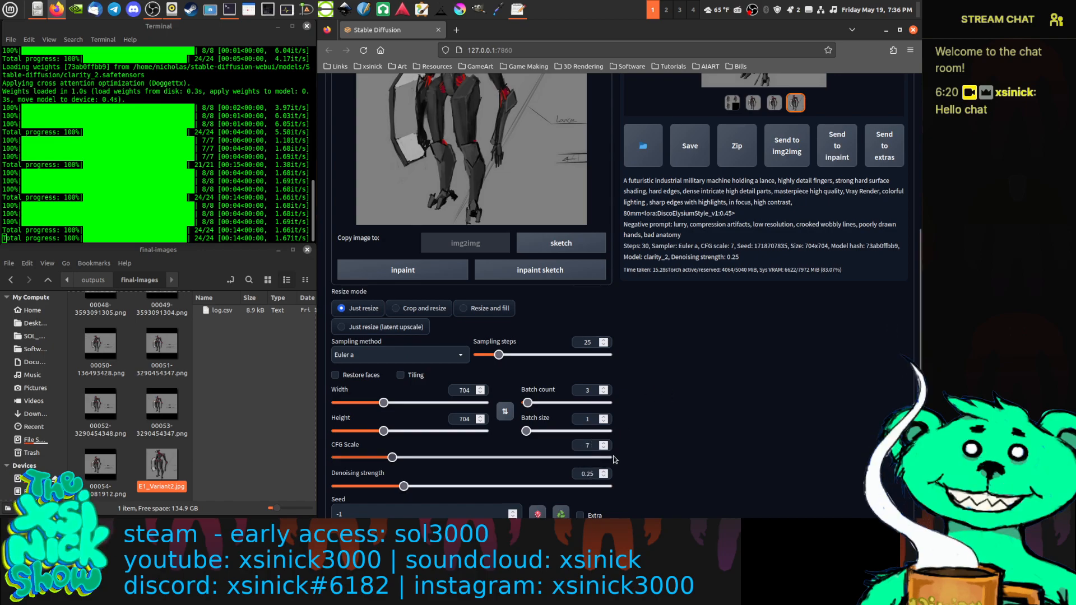
{"action": "scroll", "coordinate": [635, 447], "scroll_direction": "up", "scroll_amount": 5}
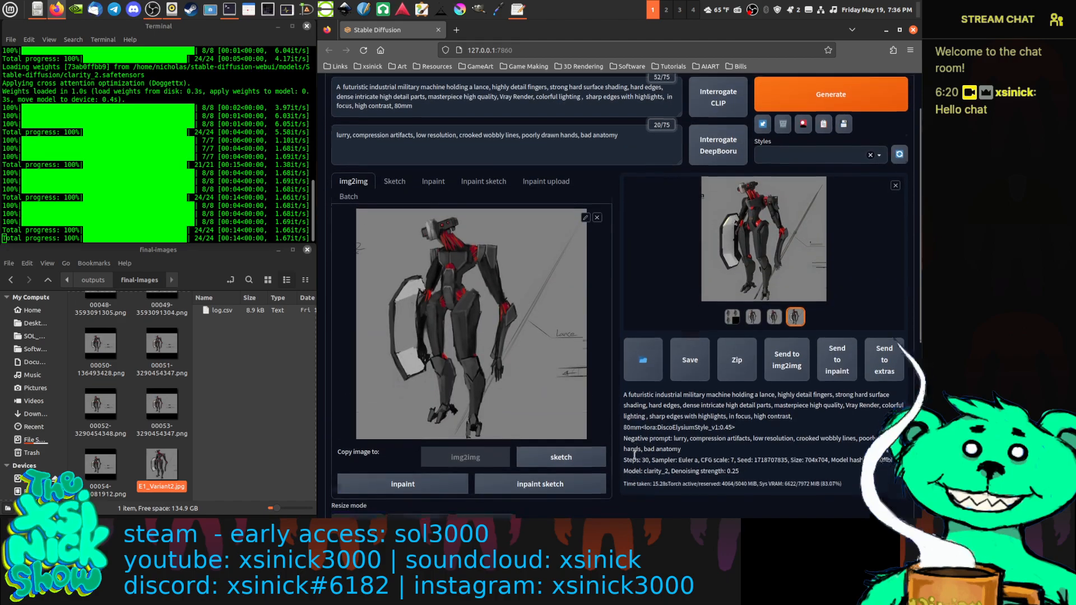
{"action": "scroll", "coordinate": [635, 454], "scroll_direction": "down", "scroll_amount": 7}
{"action": "scroll", "coordinate": [628, 449], "scroll_direction": "up", "scroll_amount": 5}
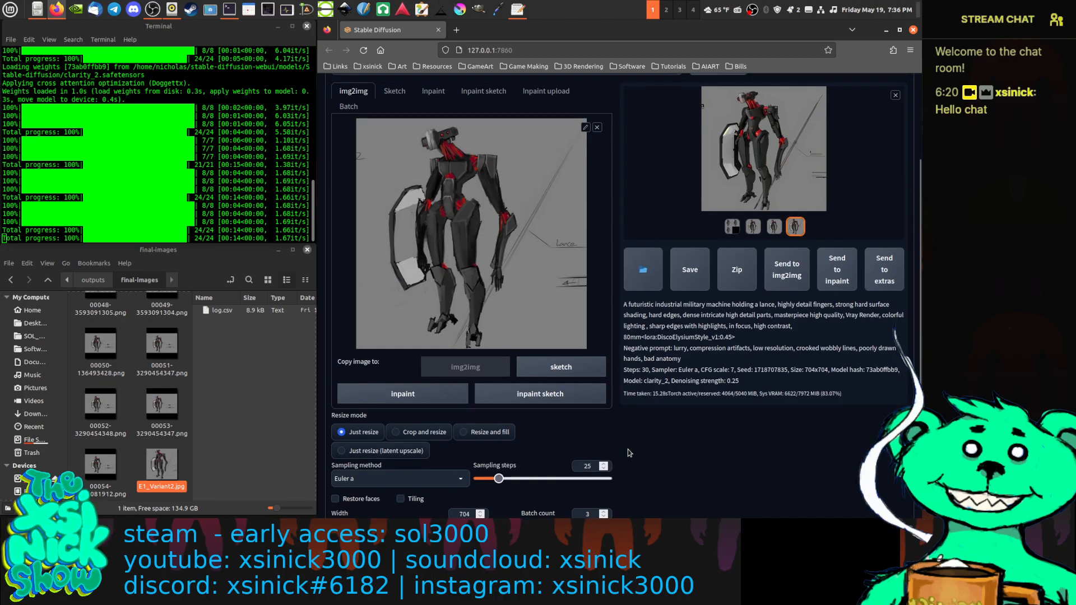
{"action": "scroll", "coordinate": [643, 453], "scroll_direction": "down", "scroll_amount": 5}
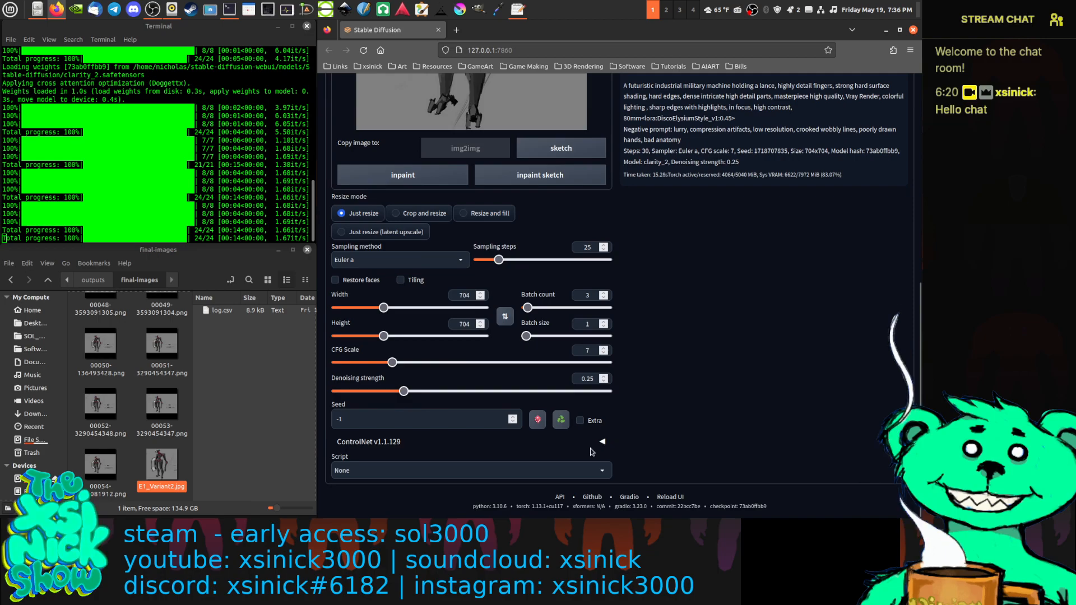
{"action": "double_click", "coordinate": [591, 381]}
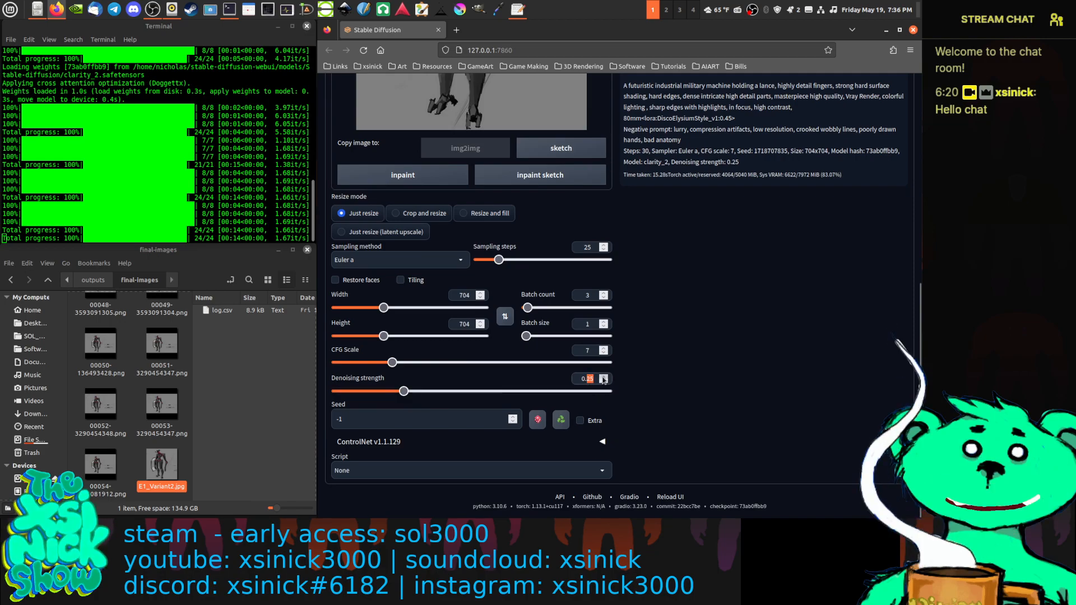
{"action": "scroll", "coordinate": [714, 357], "scroll_direction": "up", "scroll_amount": 8}
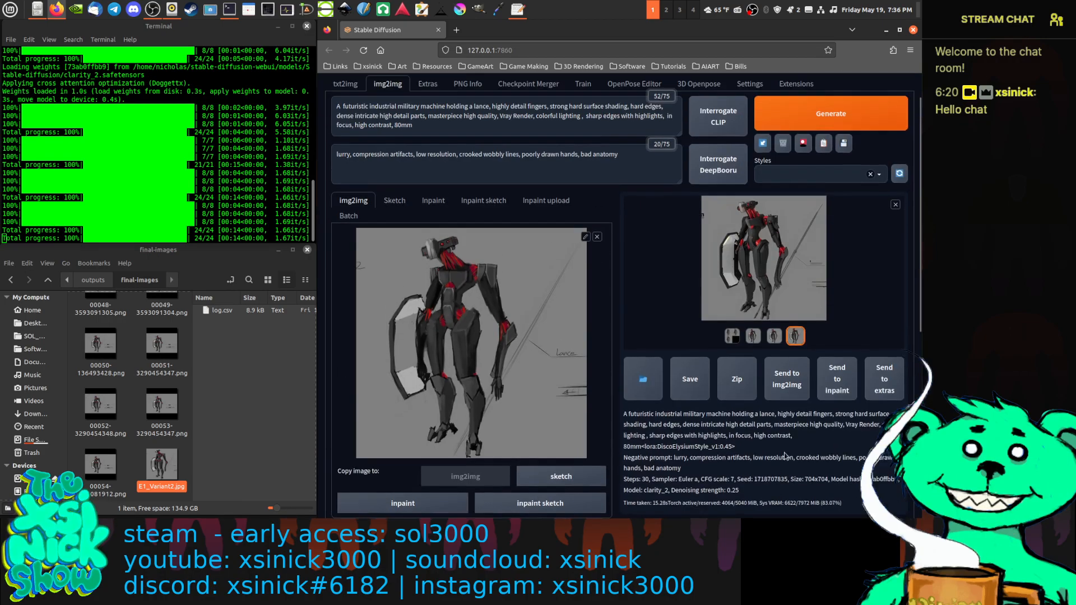
{"action": "left_click", "coordinate": [888, 159]}
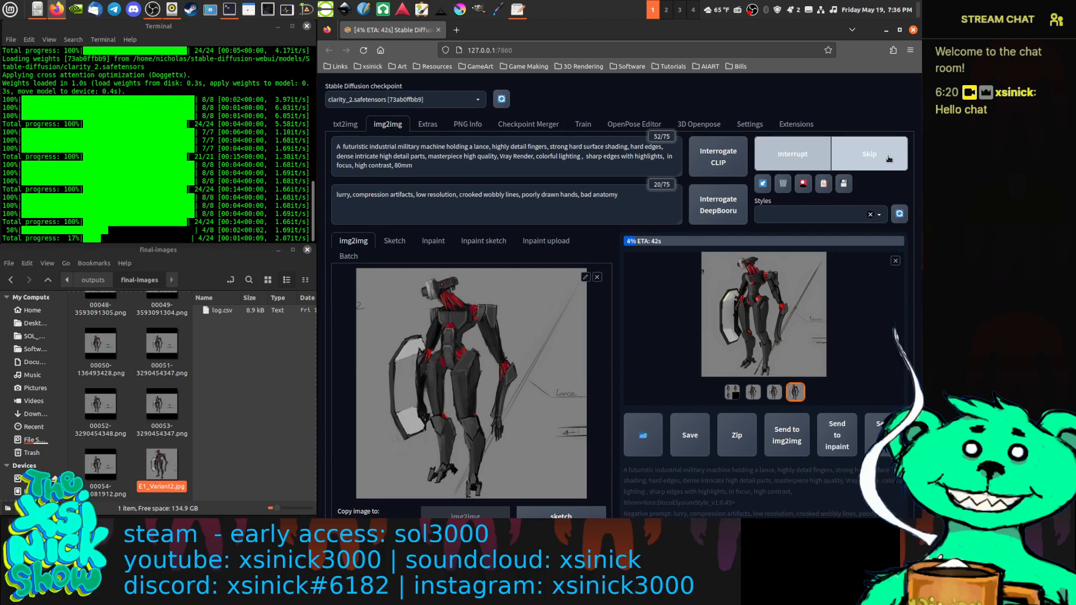
Set the CFG scale to 8 while the current batch is rendering.
{"action": "scroll", "coordinate": [668, 392], "scroll_direction": "down", "scroll_amount": 5}
{"action": "scroll", "coordinate": [668, 392], "scroll_direction": "up", "scroll_amount": 3}
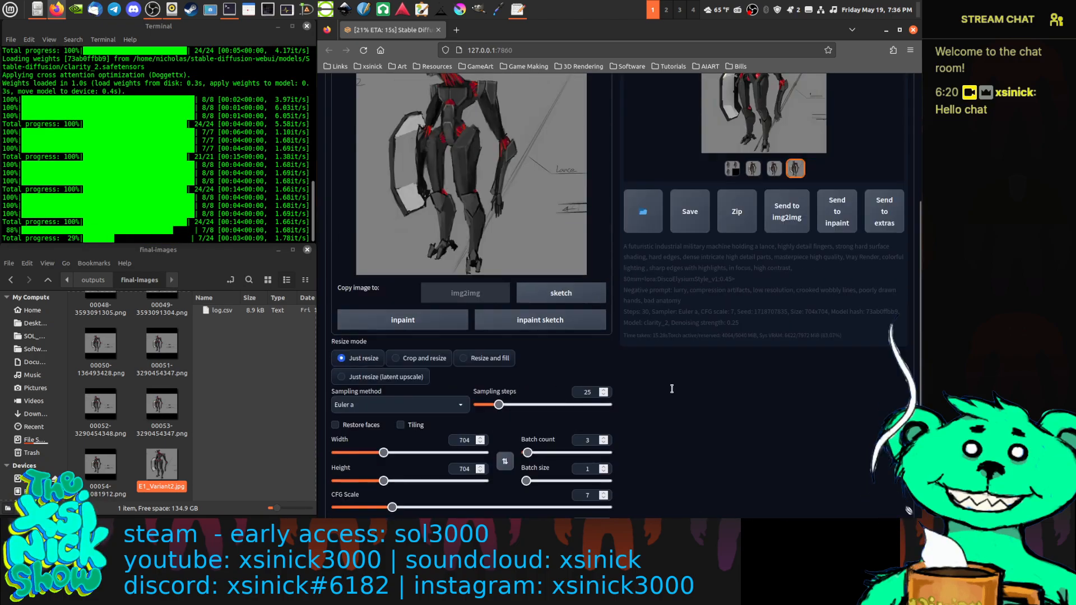
{"action": "scroll", "coordinate": [668, 392], "scroll_direction": "down", "scroll_amount": 5}
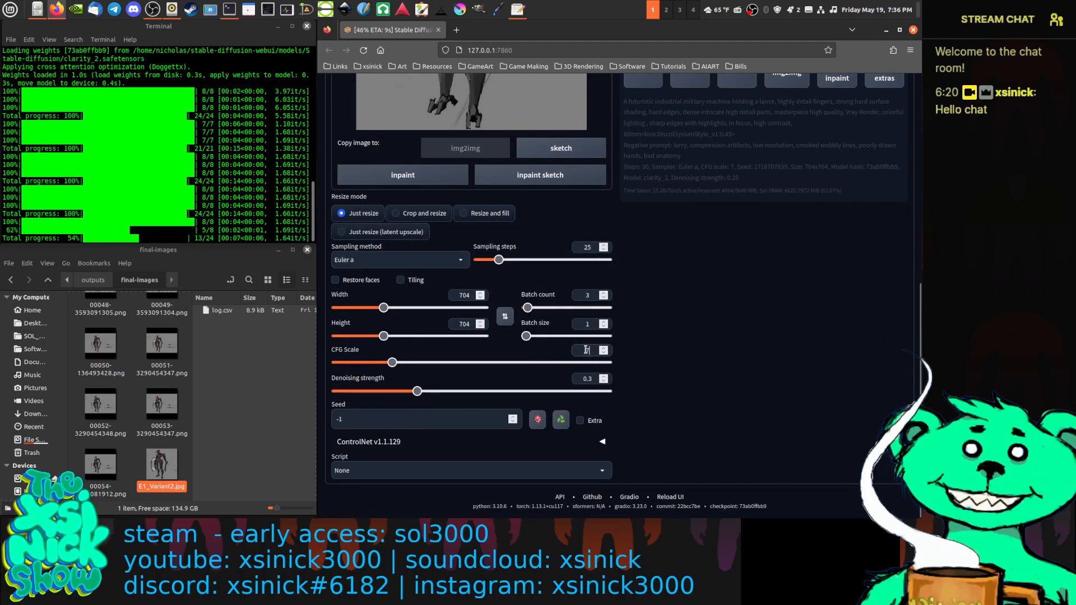
{"action": "double_click", "coordinate": [575, 351]}
{"action": "type", "text": "8"}
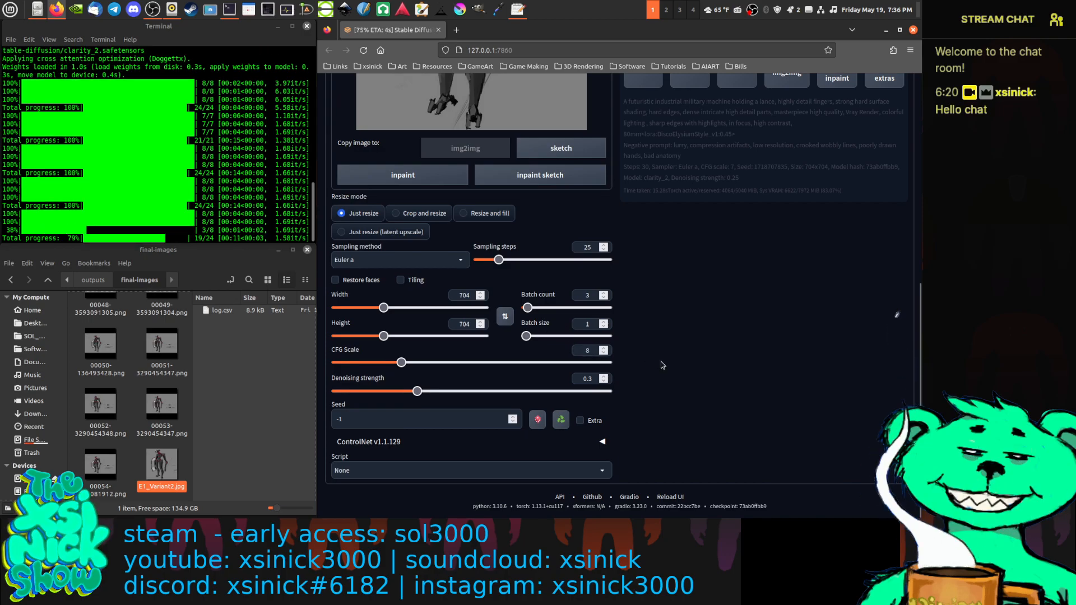
Examine the grid and each robot variant of the batch made with 25 sampling steps and denoising strength 0.3 at full size.
{"action": "scroll", "coordinate": [667, 441], "scroll_direction": "up", "scroll_amount": 5}
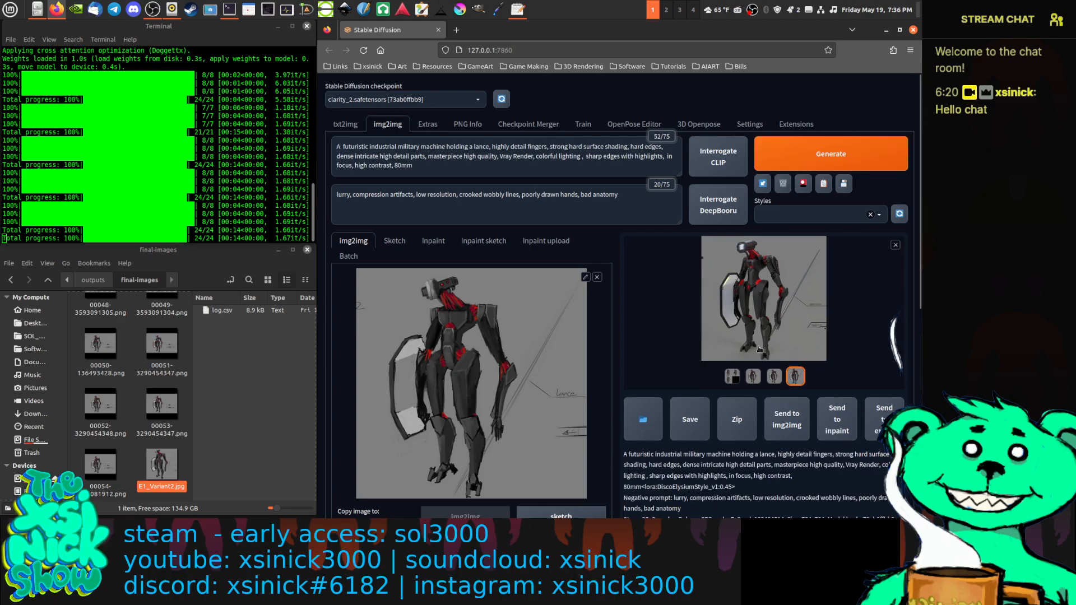
{"action": "left_click", "coordinate": [757, 319]}
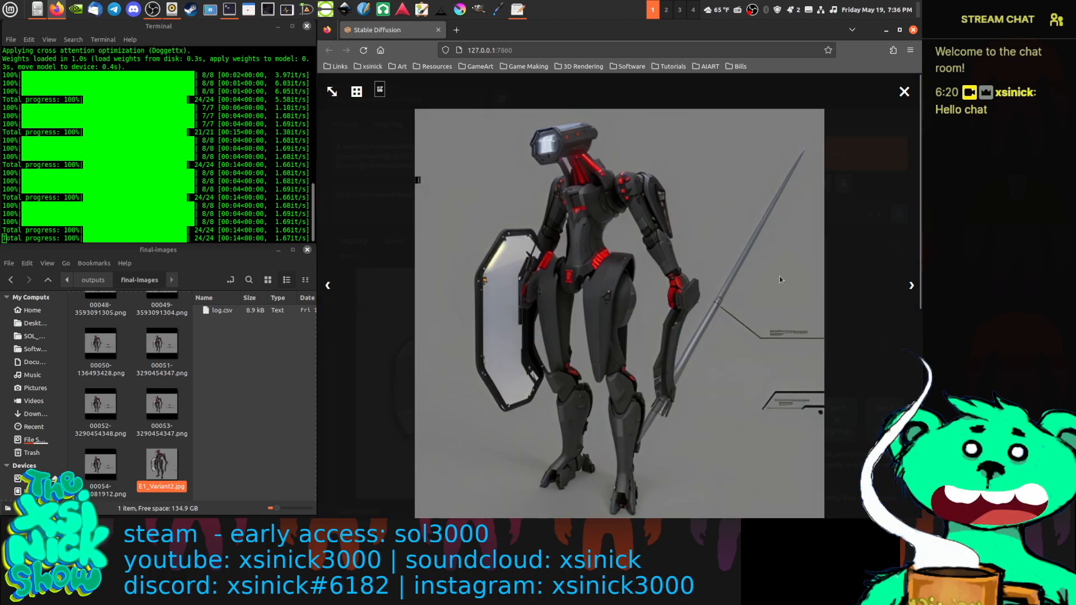
{"action": "left_click", "coordinate": [909, 287]}
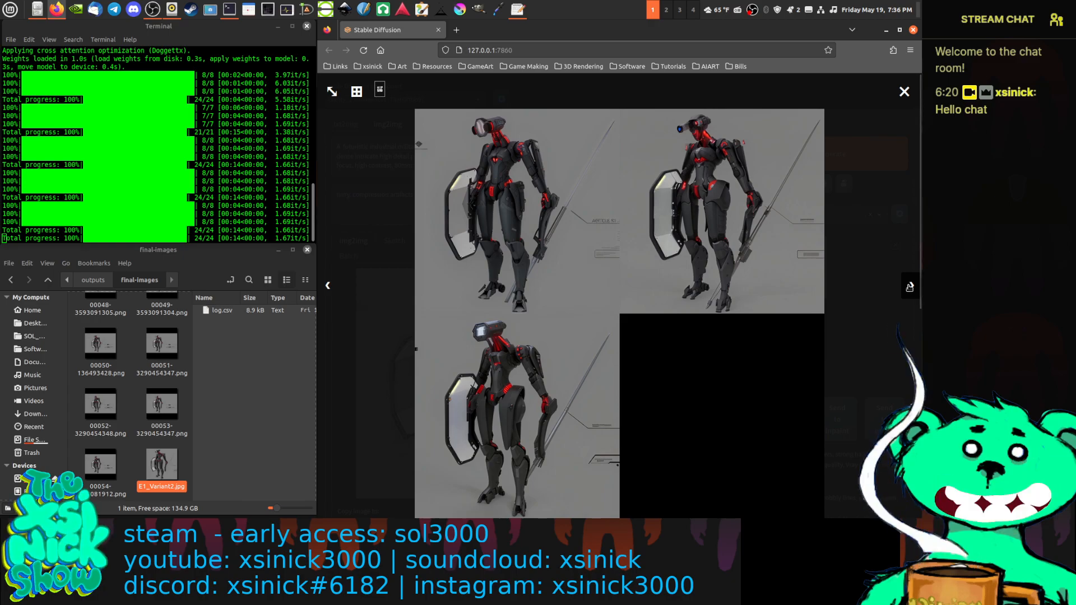
{"action": "left_click", "coordinate": [909, 287]}
{"action": "left_click", "coordinate": [910, 287]}
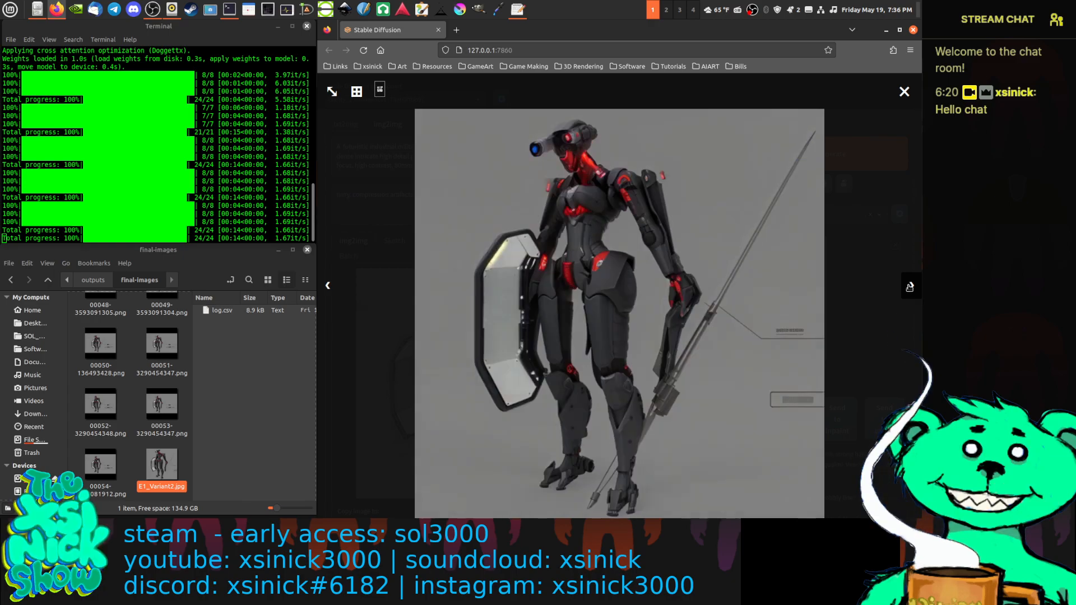
{"action": "left_click", "coordinate": [909, 287]}
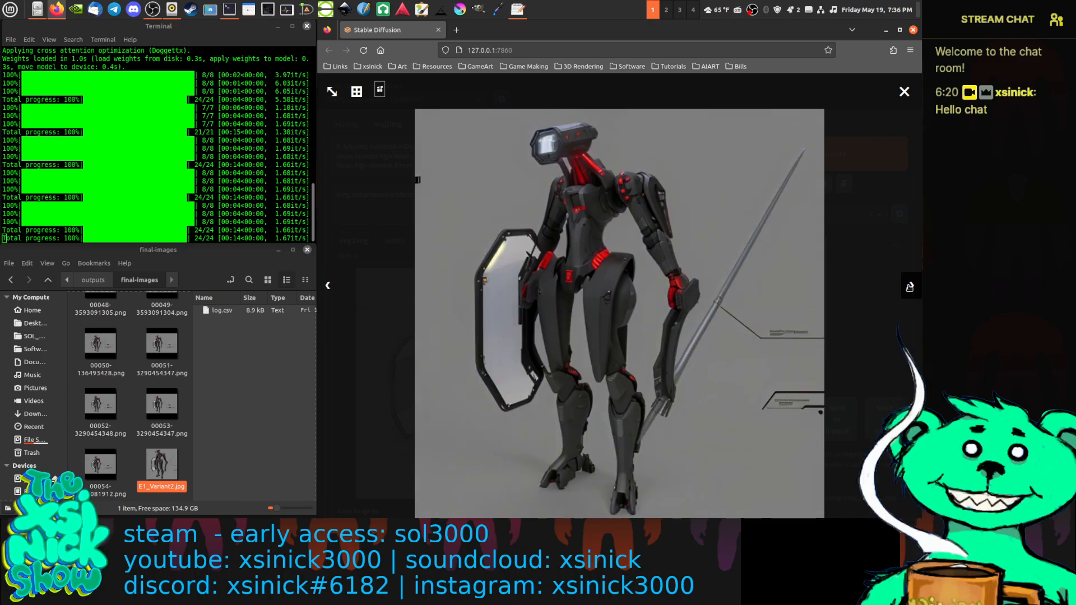
{"action": "left_click", "coordinate": [910, 287]}
{"action": "left_click", "coordinate": [910, 287]}
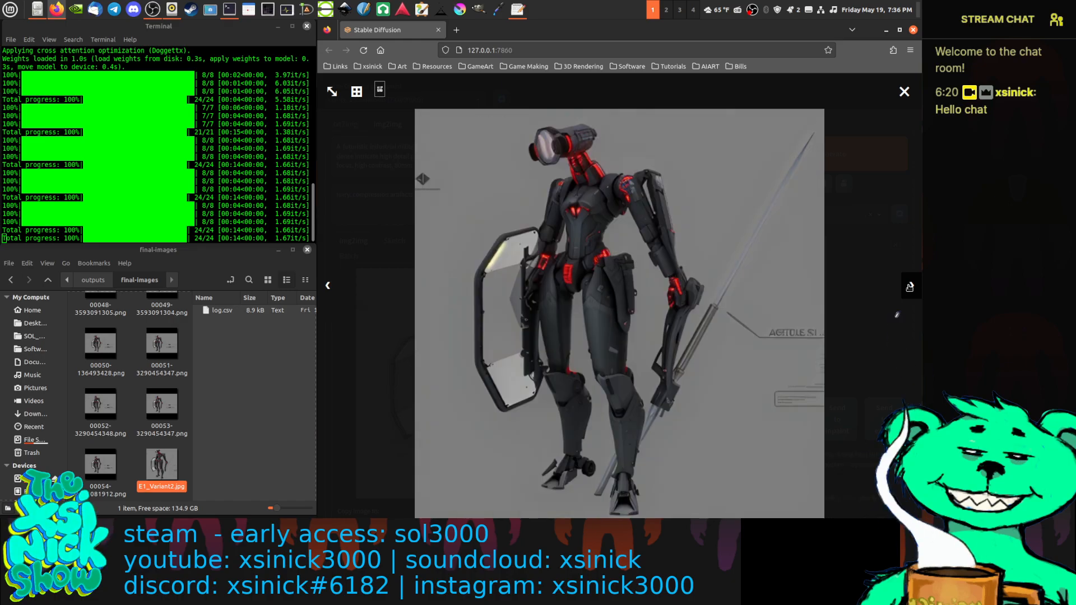
{"action": "left_click", "coordinate": [910, 287]}
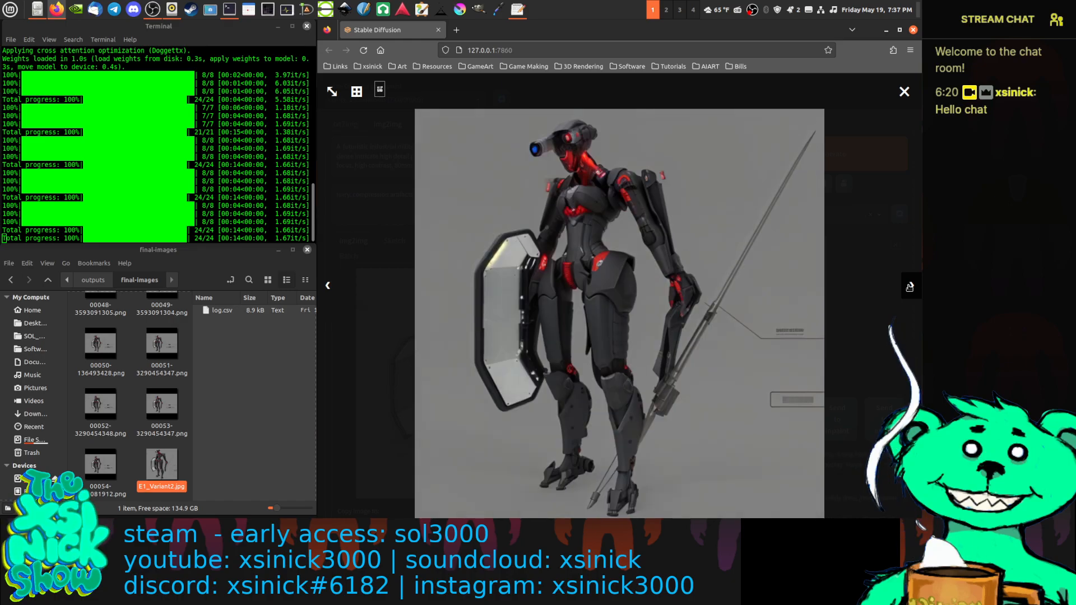
{"action": "left_click", "coordinate": [910, 287]}
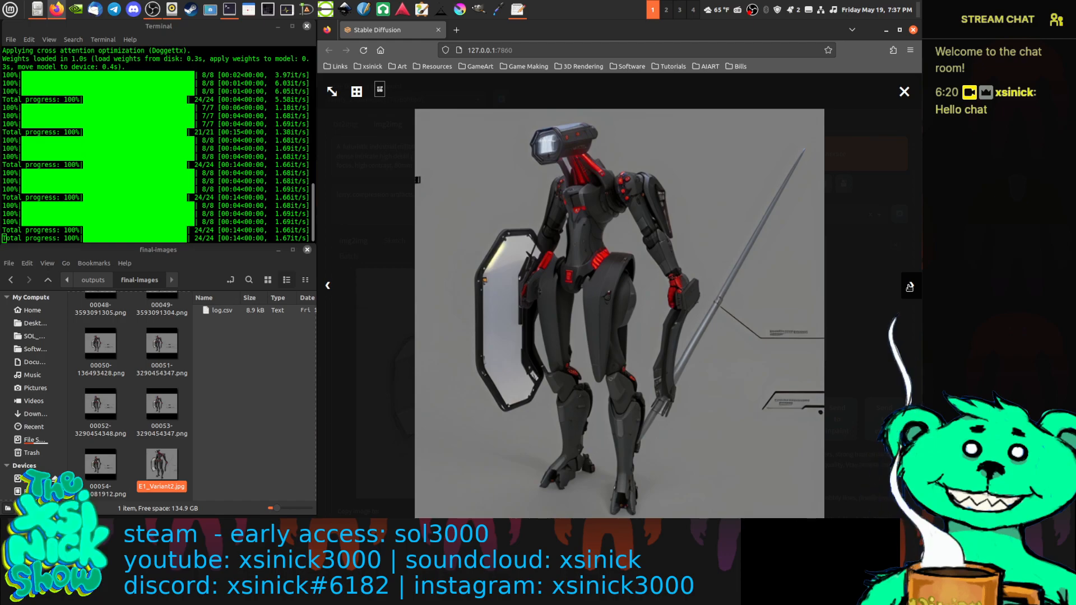
{"action": "left_click", "coordinate": [910, 287]}
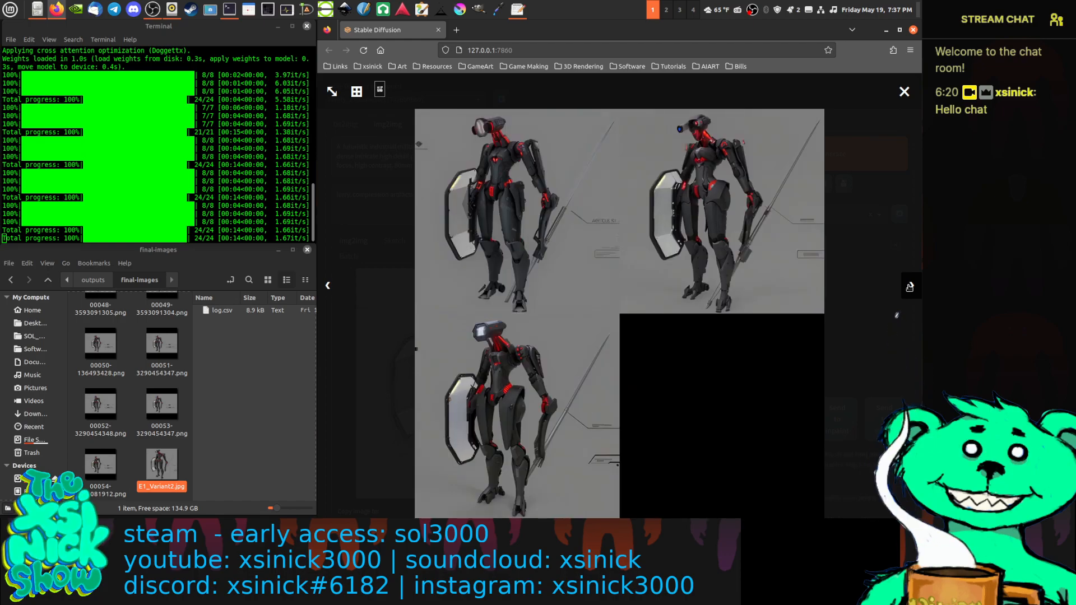
{"action": "left_click", "coordinate": [910, 287]}
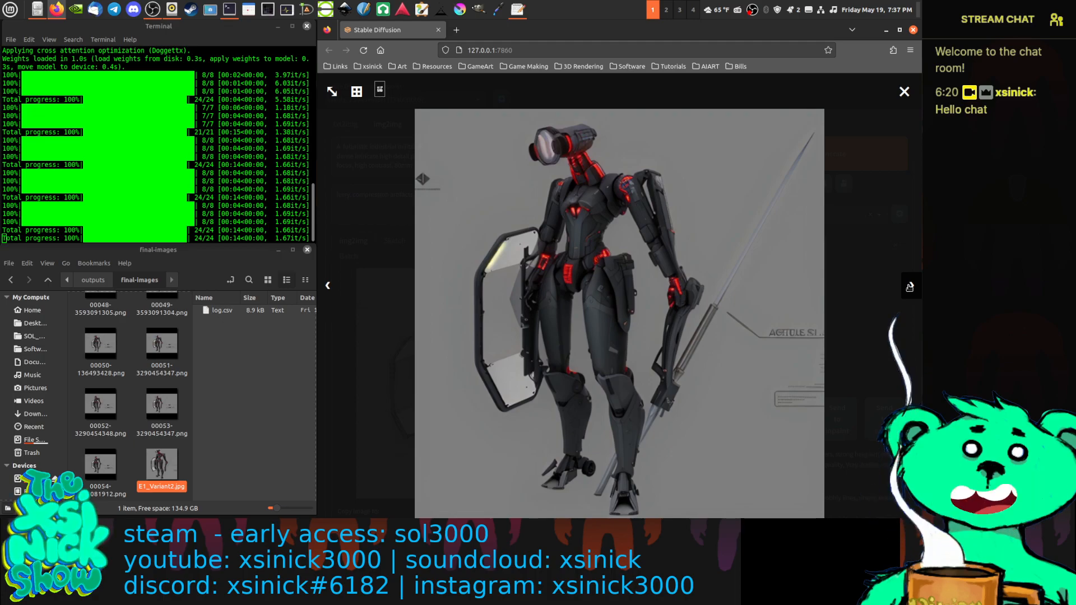
{"action": "left_click", "coordinate": [904, 92]}
Set the denoising strength to 0.2 and generate a new batch.
{"action": "scroll", "coordinate": [830, 353], "scroll_direction": "down", "scroll_amount": 6}
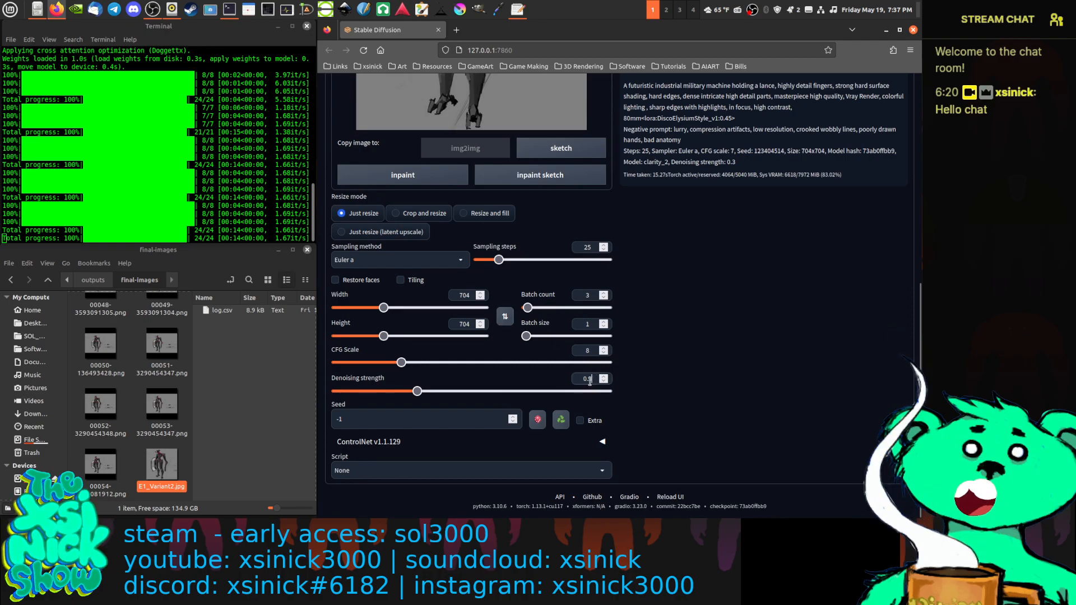
{"action": "left_click_drag", "start_coordinate": [591, 379], "coordinate": [593, 383]}
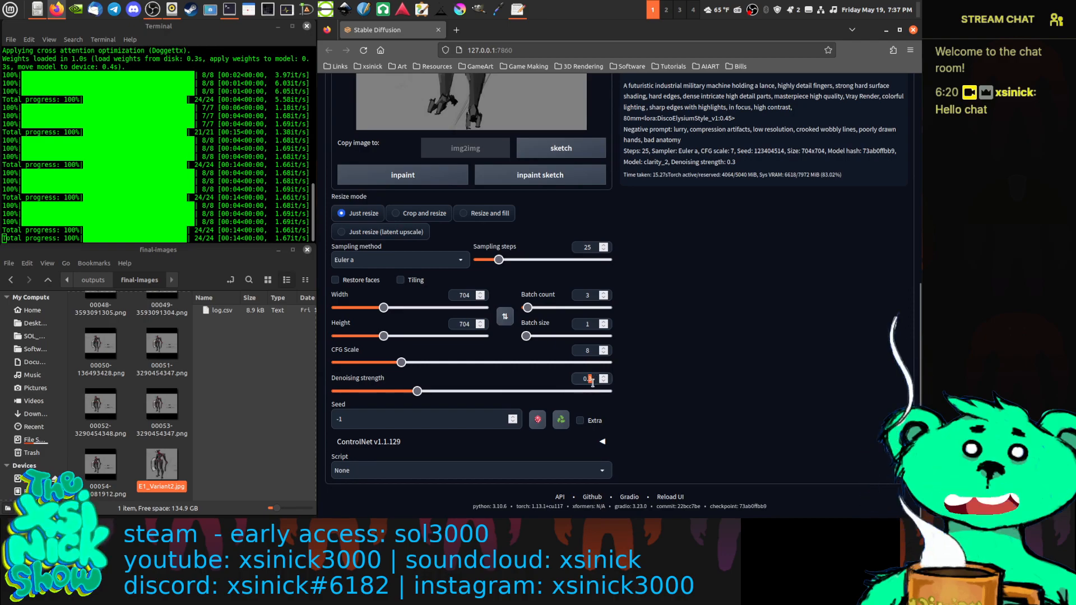
{"action": "type", "text": "2"}
{"action": "scroll", "coordinate": [802, 387], "scroll_direction": "up", "scroll_amount": 6}
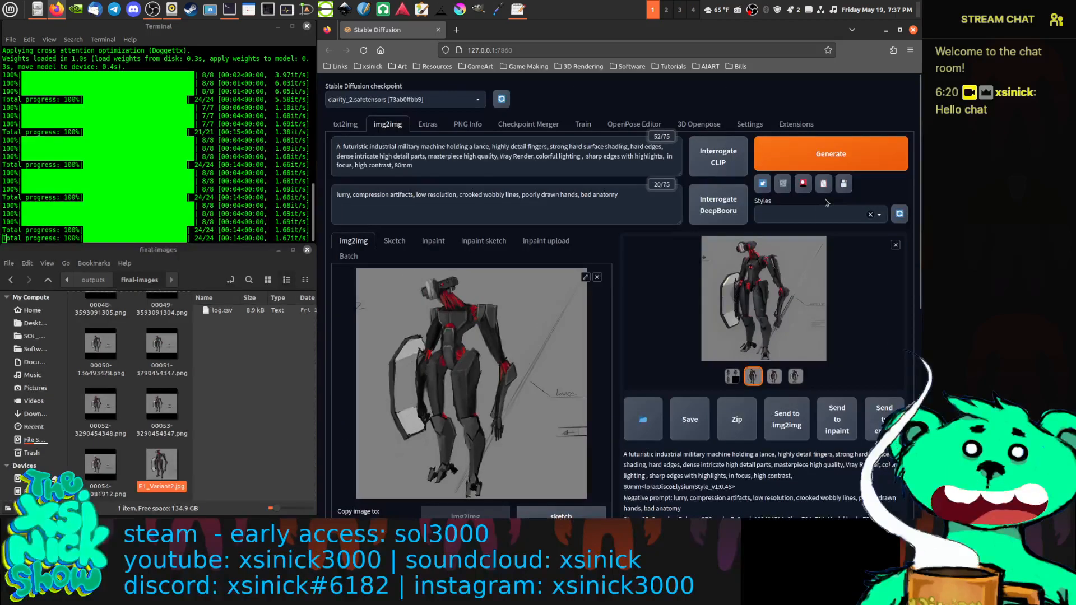
{"action": "left_click", "coordinate": [834, 158]}
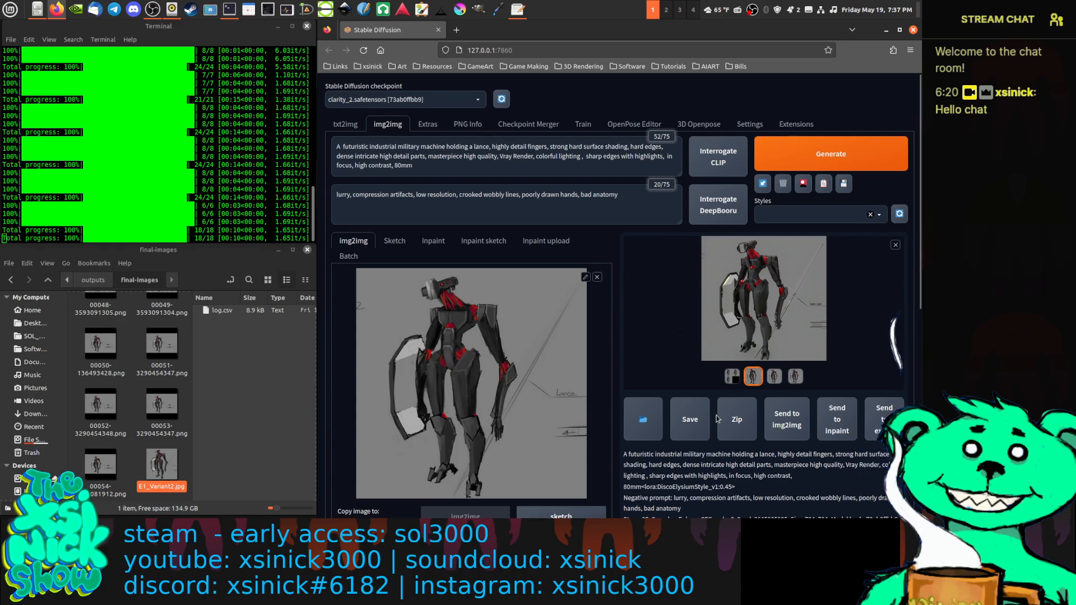
Compare the grid and the individual robot variants of the batch made with denoising strength 0.2 at full size.
{"action": "left_click", "coordinate": [754, 313]}
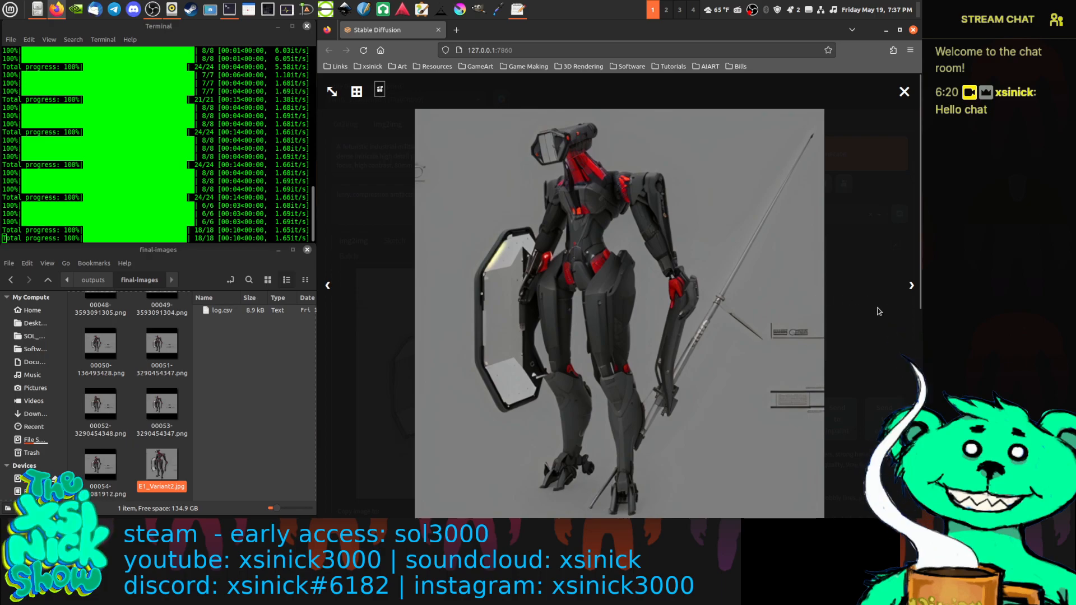
{"action": "left_click", "coordinate": [912, 286]}
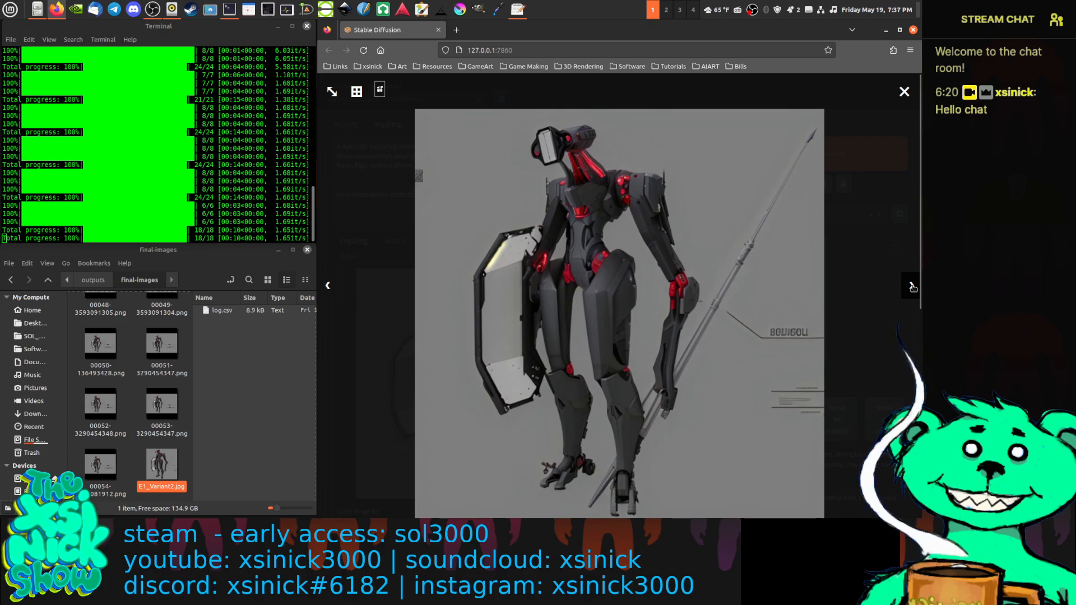
{"action": "left_click", "coordinate": [913, 287]}
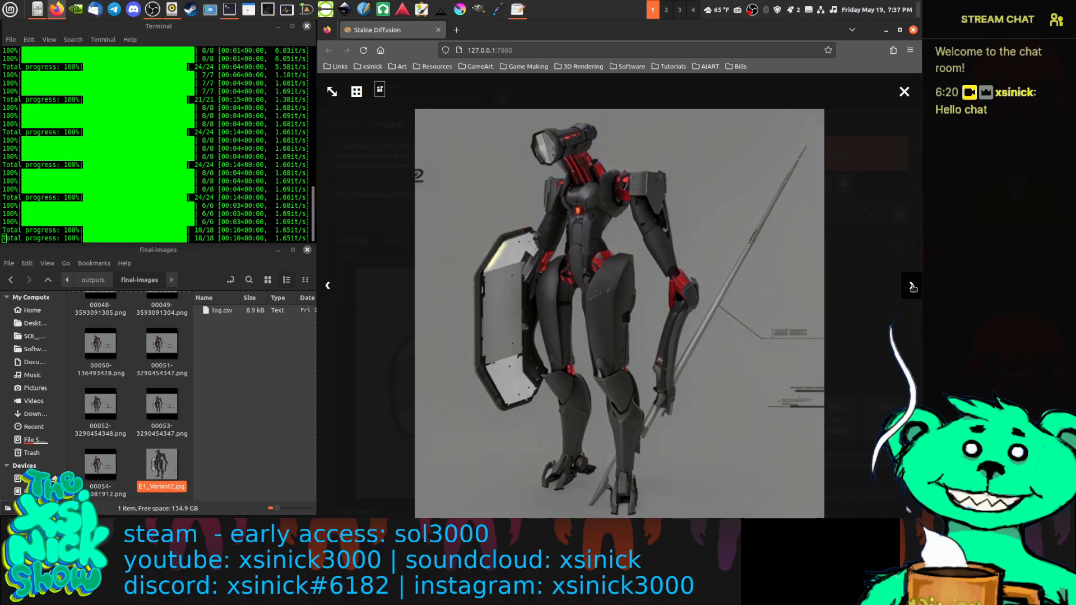
{"action": "left_click", "coordinate": [913, 287]}
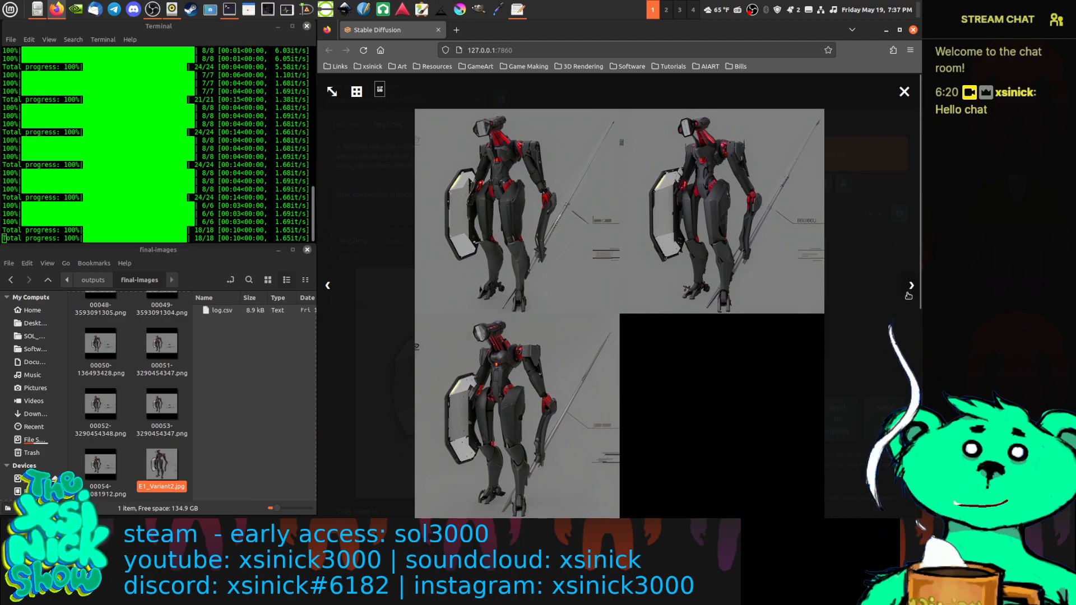
{"action": "left_click", "coordinate": [911, 291]}
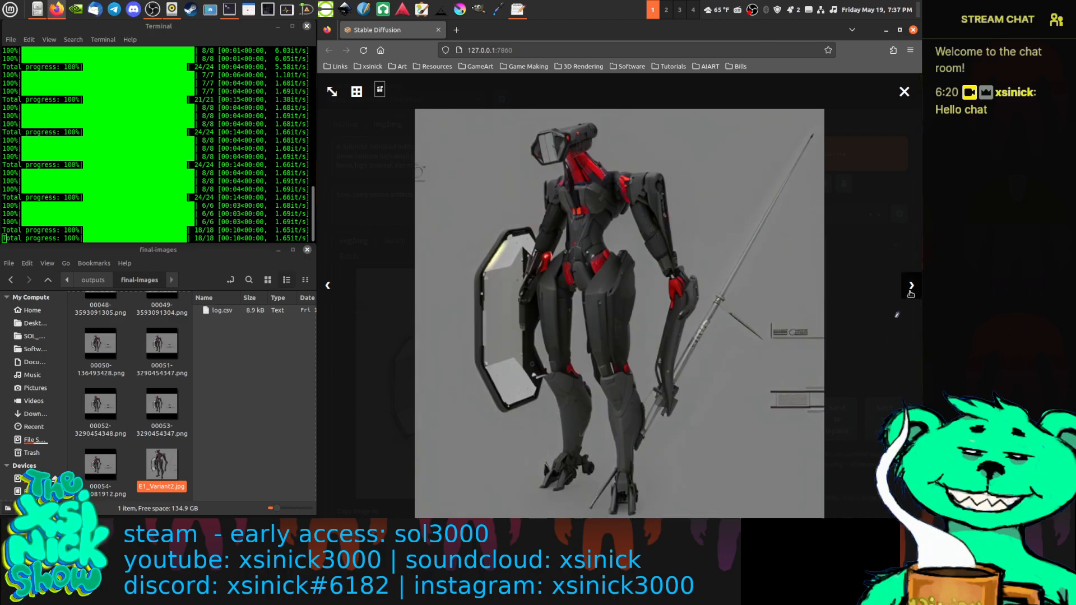
{"action": "left_click", "coordinate": [911, 289]}
{"action": "left_click", "coordinate": [911, 290]}
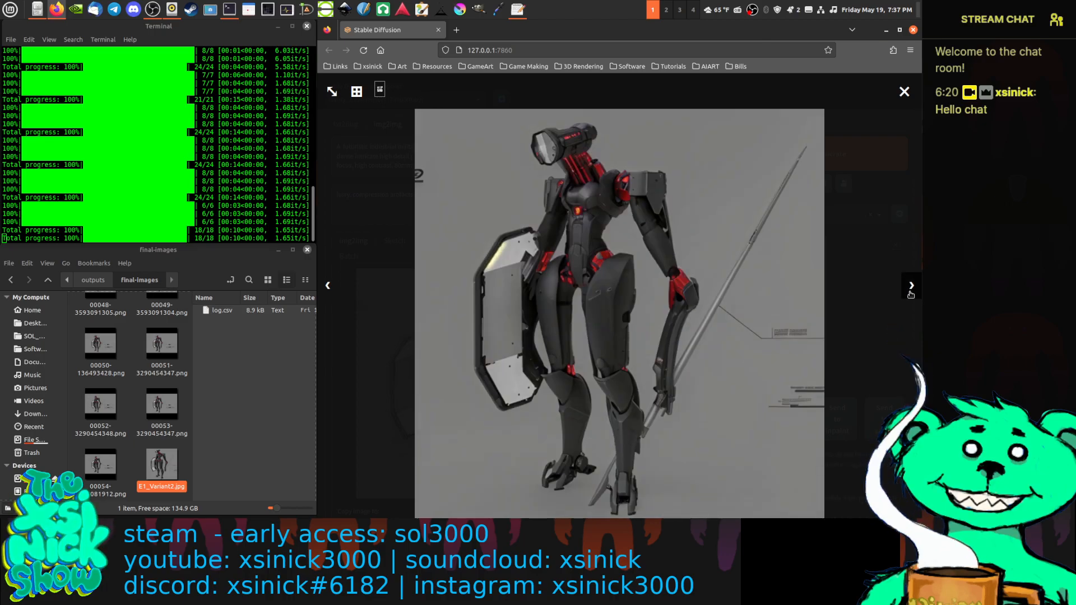
{"action": "left_click", "coordinate": [901, 90]}
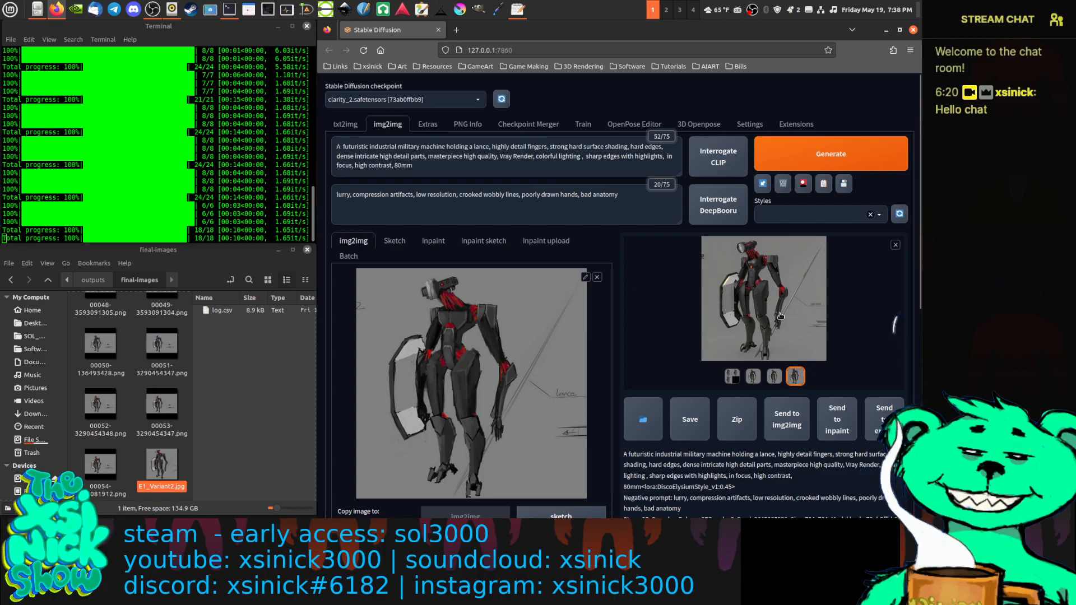
Insert the word "straight" before "sharp edges" in the positive prompt.
{"action": "scroll", "coordinate": [748, 322], "scroll_direction": "down", "scroll_amount": 2}
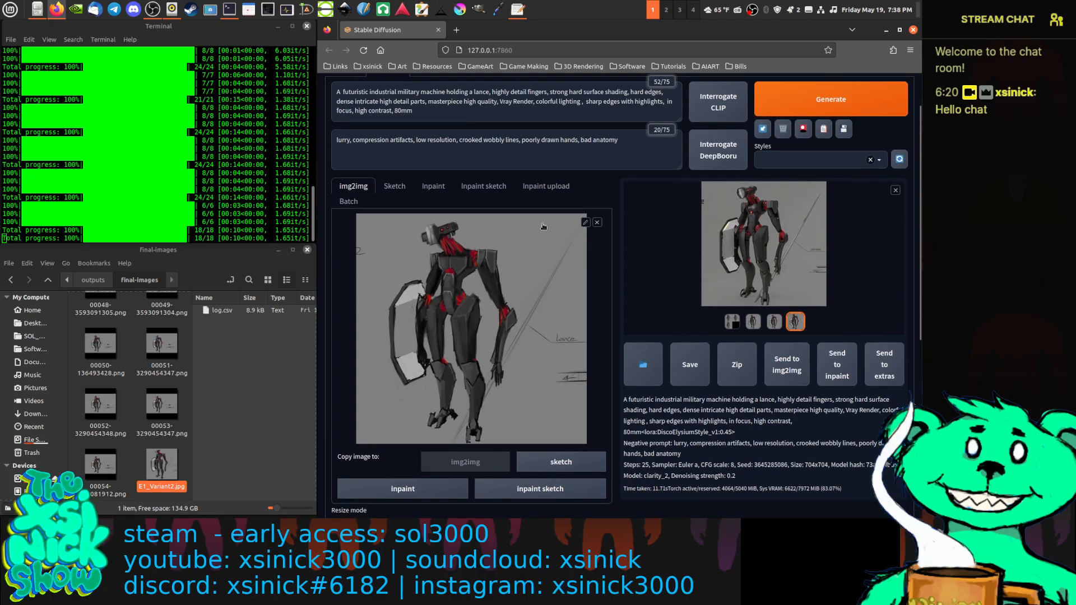
{"action": "scroll", "coordinate": [747, 321], "scroll_direction": "up", "scroll_amount": 2}
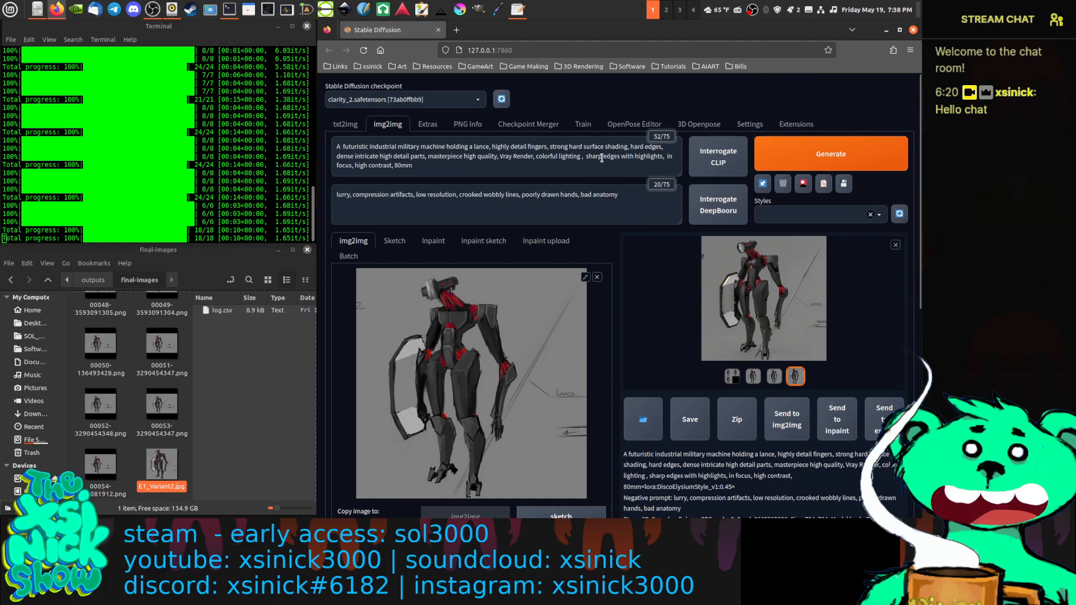
{"action": "left_click", "coordinate": [584, 156]}
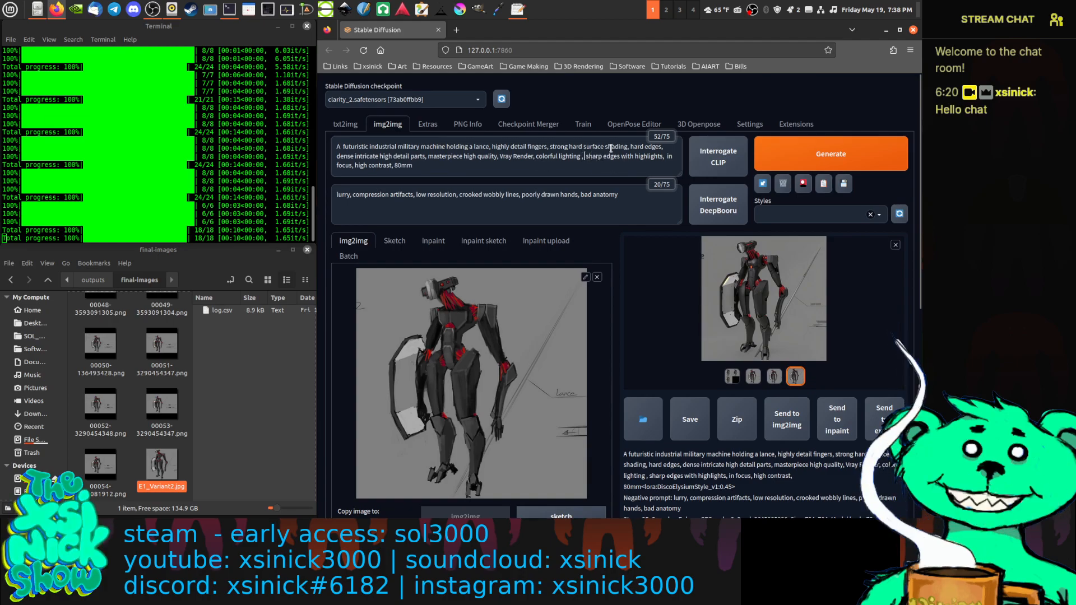
{"action": "type", "text": "styraight s"}
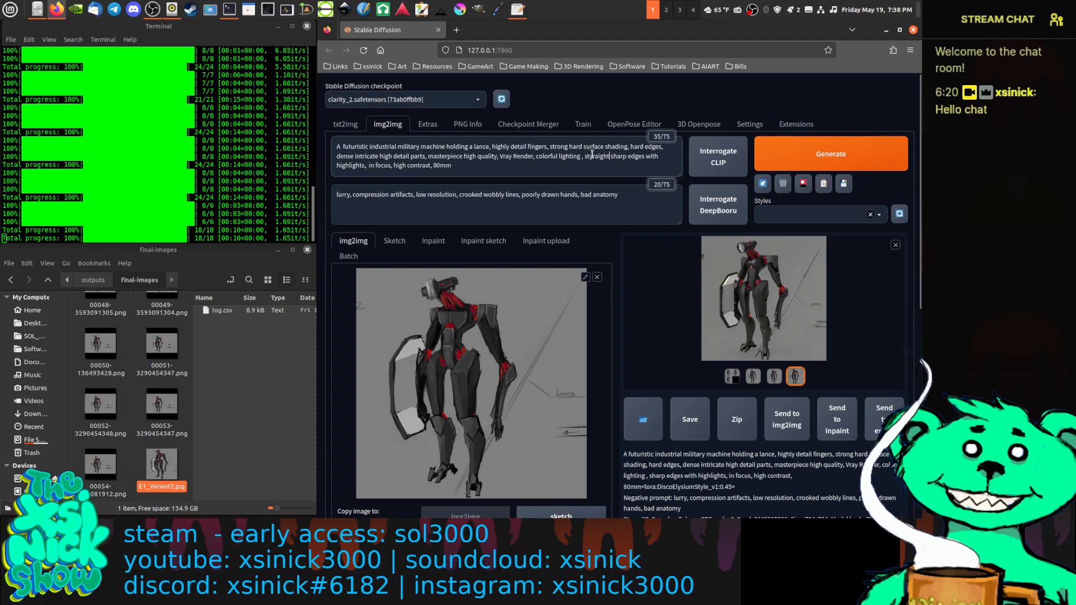
{"action": "key", "text": "BackSpace"}
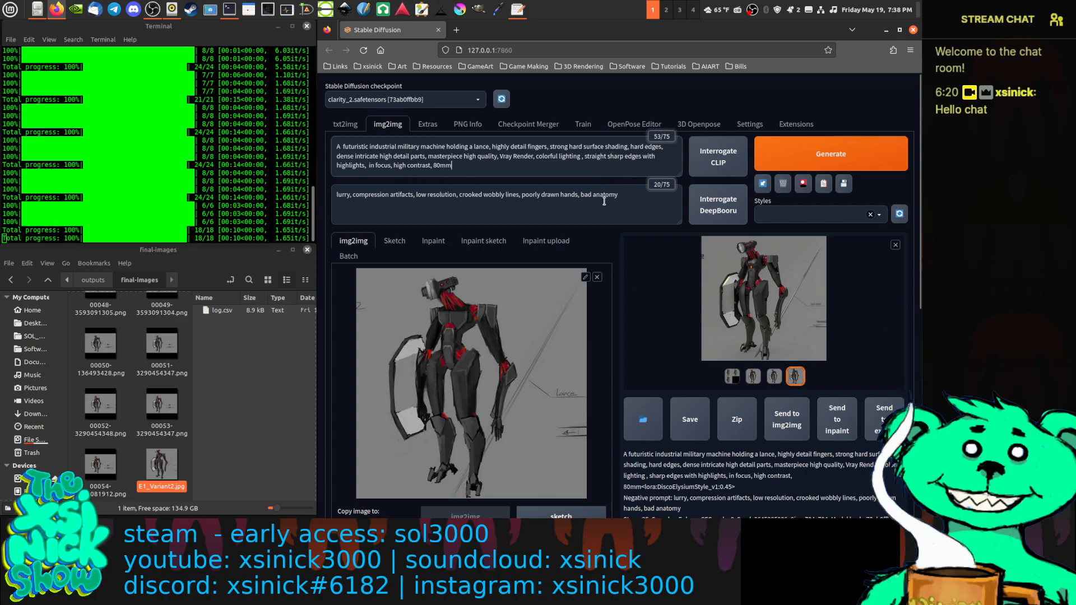
Insert the word "specular" before "highlights" in the positive prompt.
{"action": "left_click", "coordinate": [337, 166]}
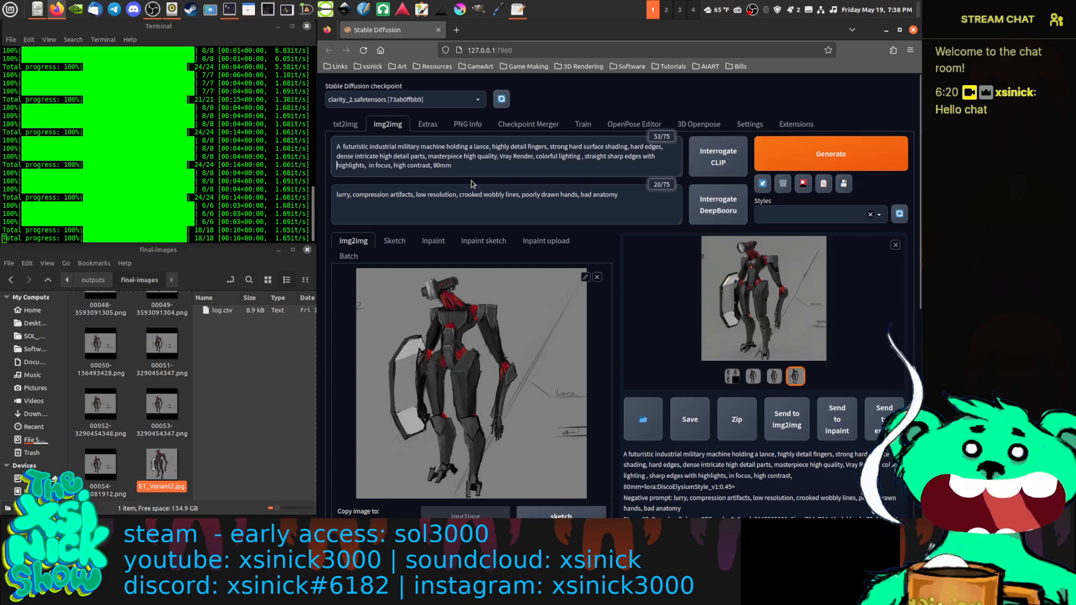
{"action": "type", "text": "spec"}
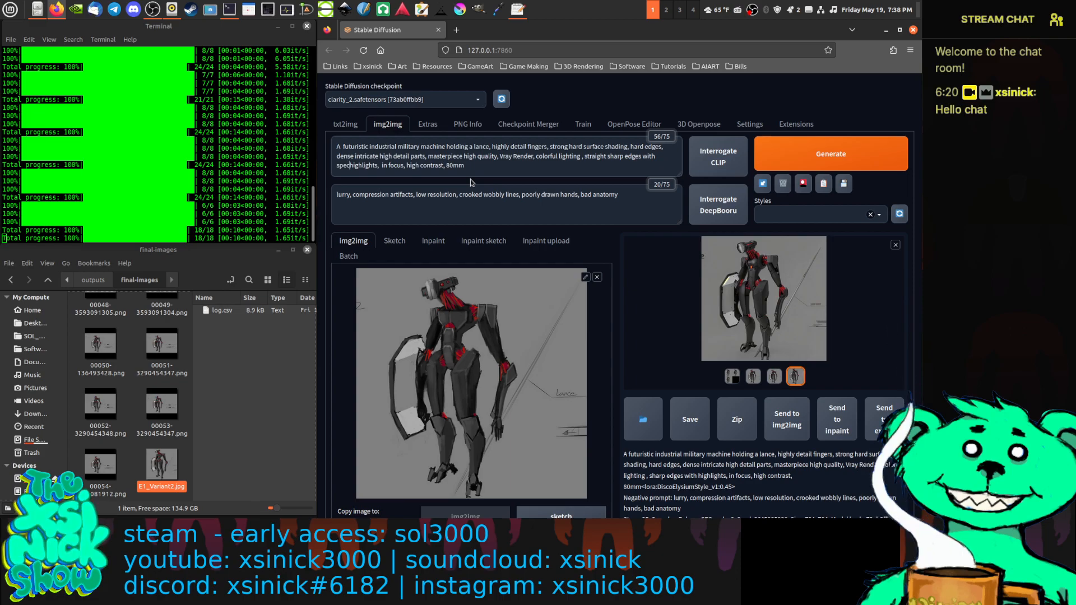
{"action": "type", "text": "ular"}
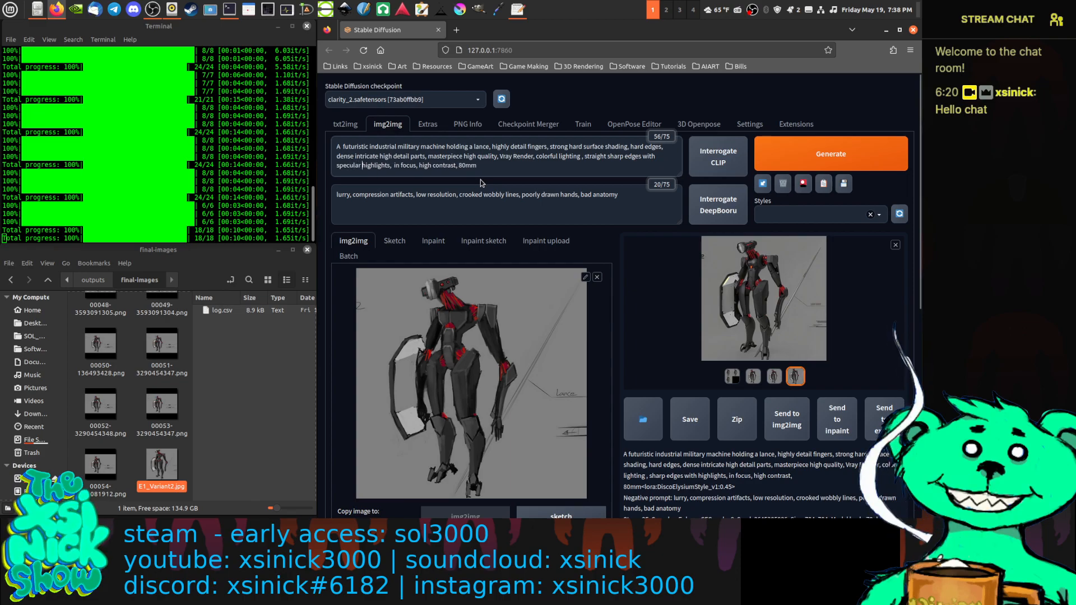
{"action": "left_click", "coordinate": [490, 167]}
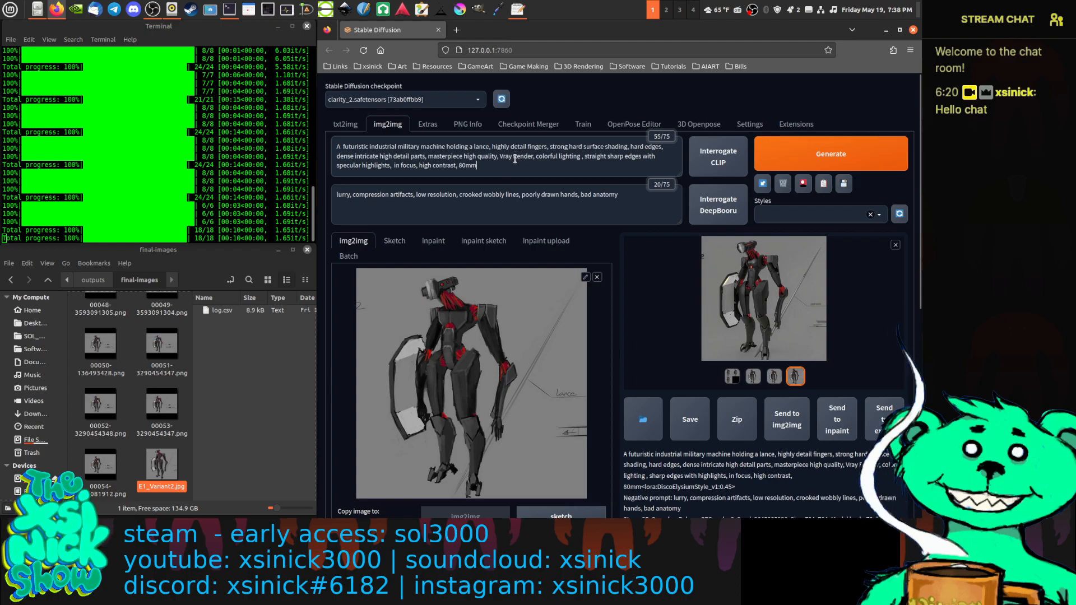
Extend "Vray Render" in the positive prompt to "Vray Render Unreal 3D", placed before "colorful lighting".
{"action": "left_click", "coordinate": [548, 158]}
{"action": "type", "text": "Un "}
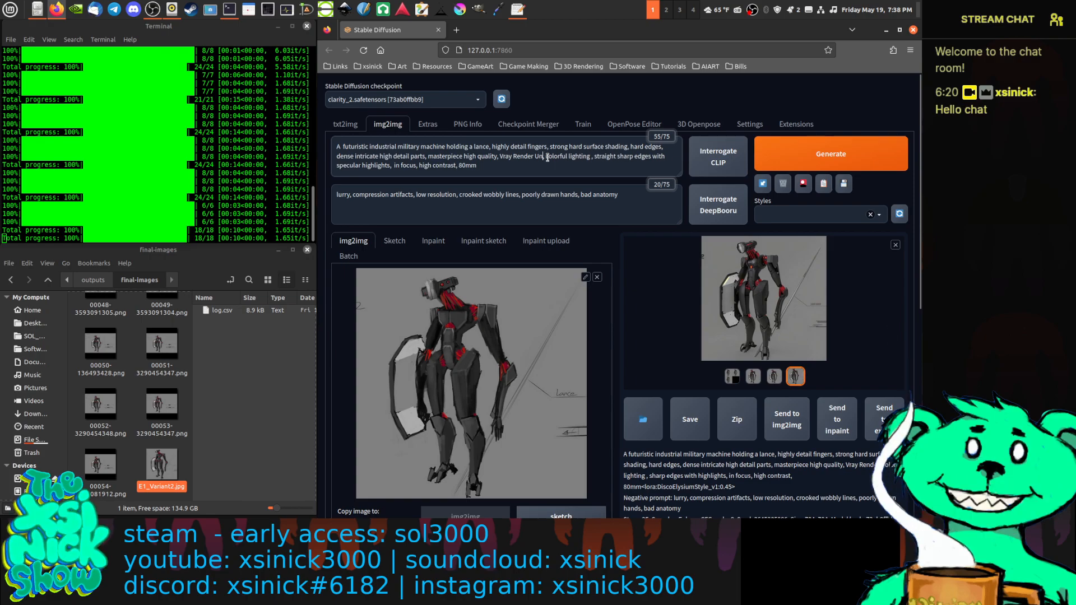
{"action": "type", "text": "real,"}
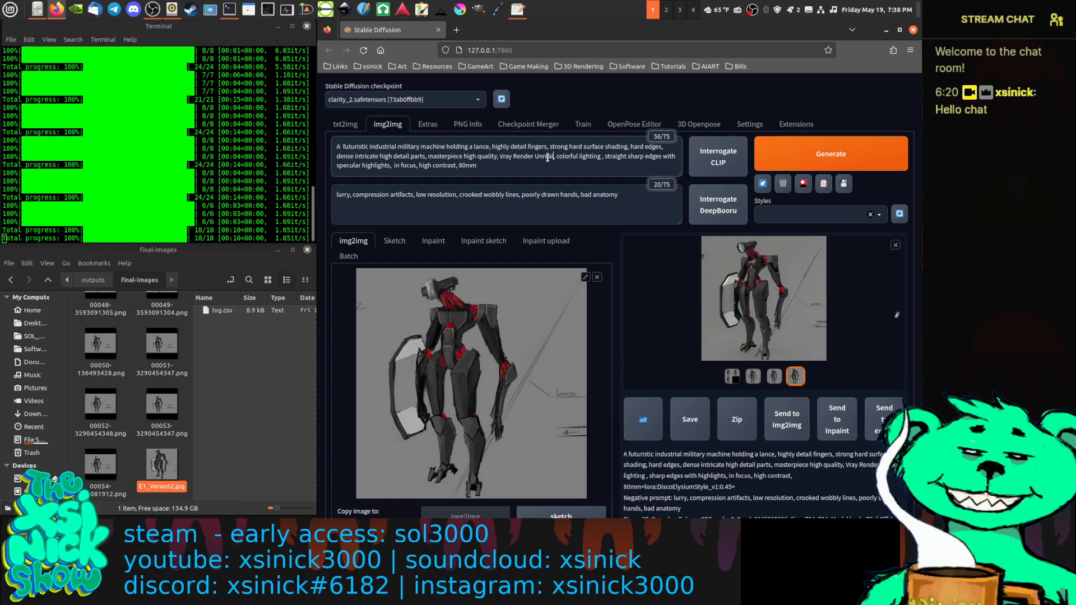
{"action": "left_click", "coordinate": [555, 192]}
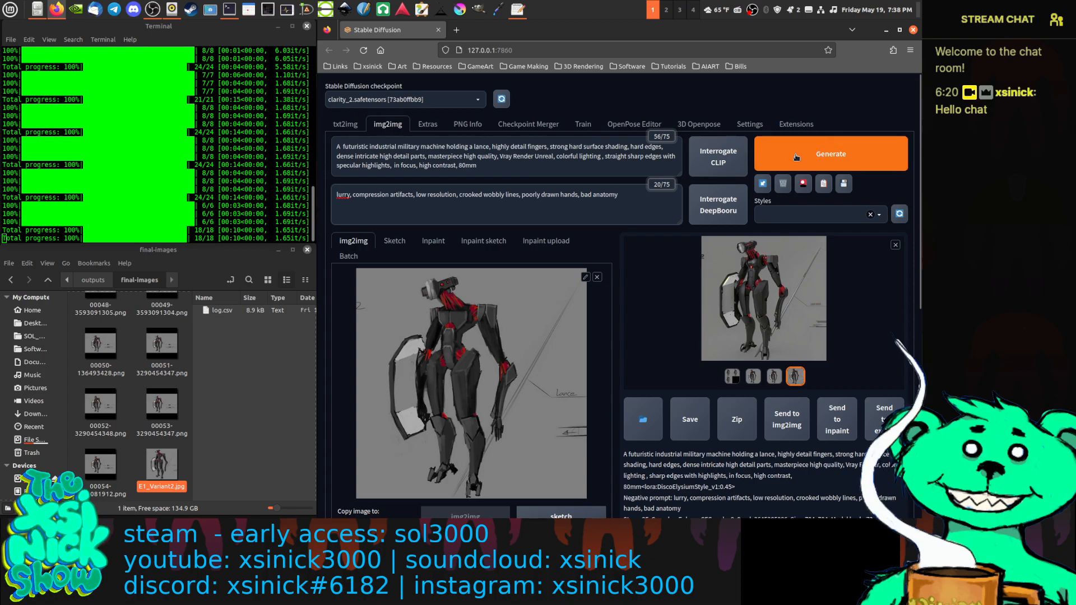
{"action": "left_click", "coordinate": [553, 156]}
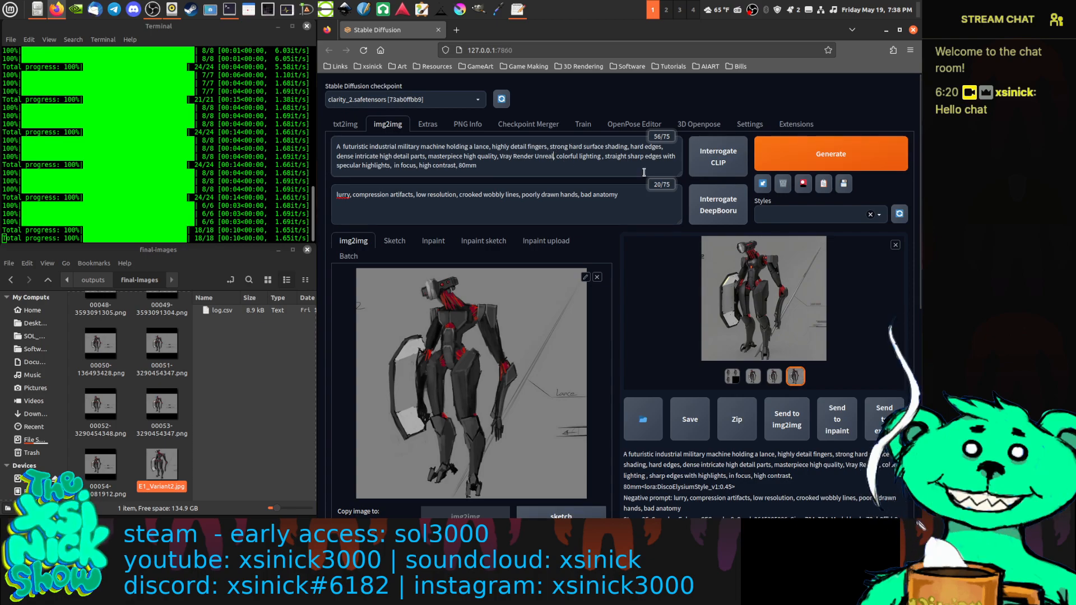
{"action": "type", "text": "3D"}
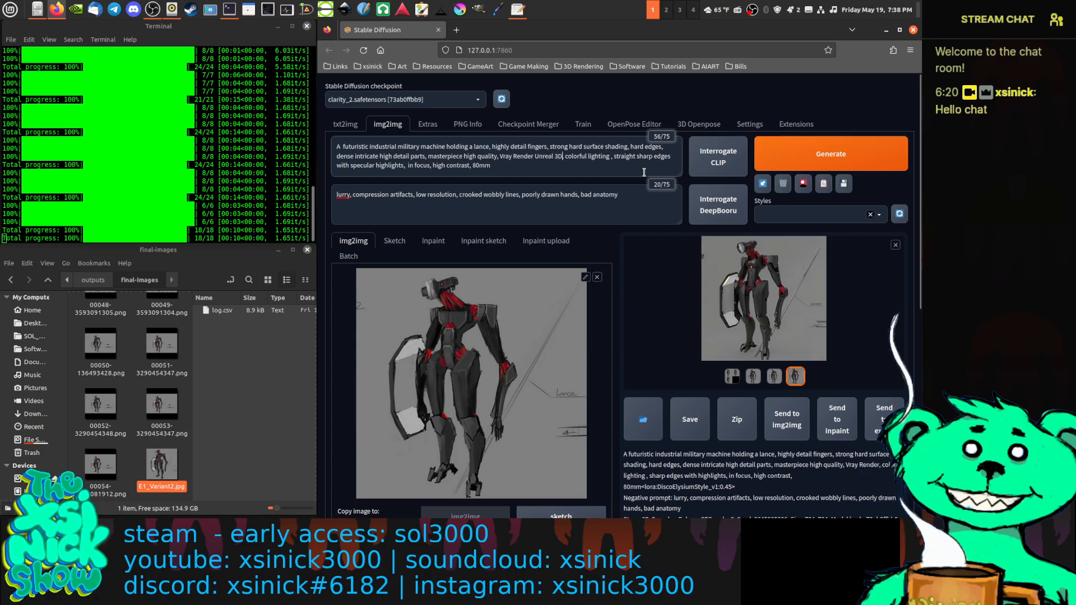
Generate a new img2img batch with the revised positive prompt and compare its robot variants at full size.
{"action": "left_click", "coordinate": [644, 172]}
{"action": "left_click", "coordinate": [836, 162]}
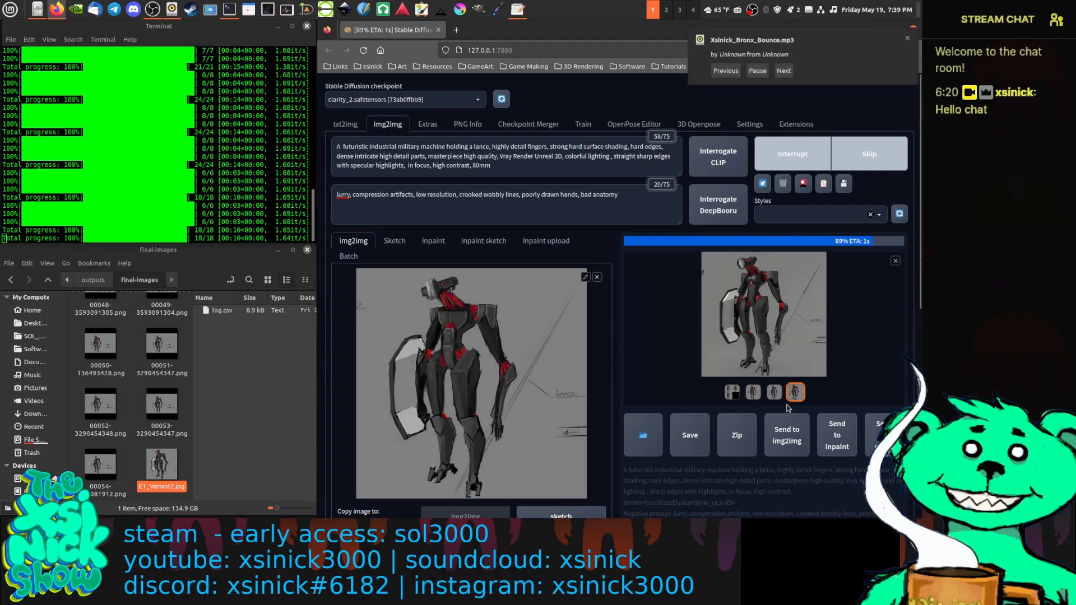
{"action": "left_click", "coordinate": [758, 314]}
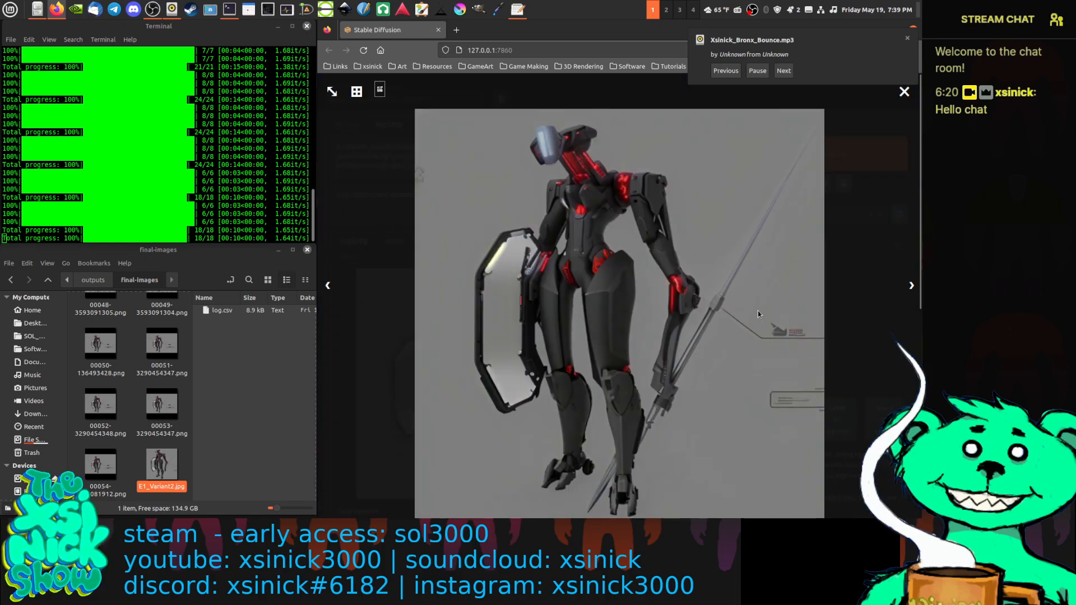
{"action": "left_click", "coordinate": [912, 286]}
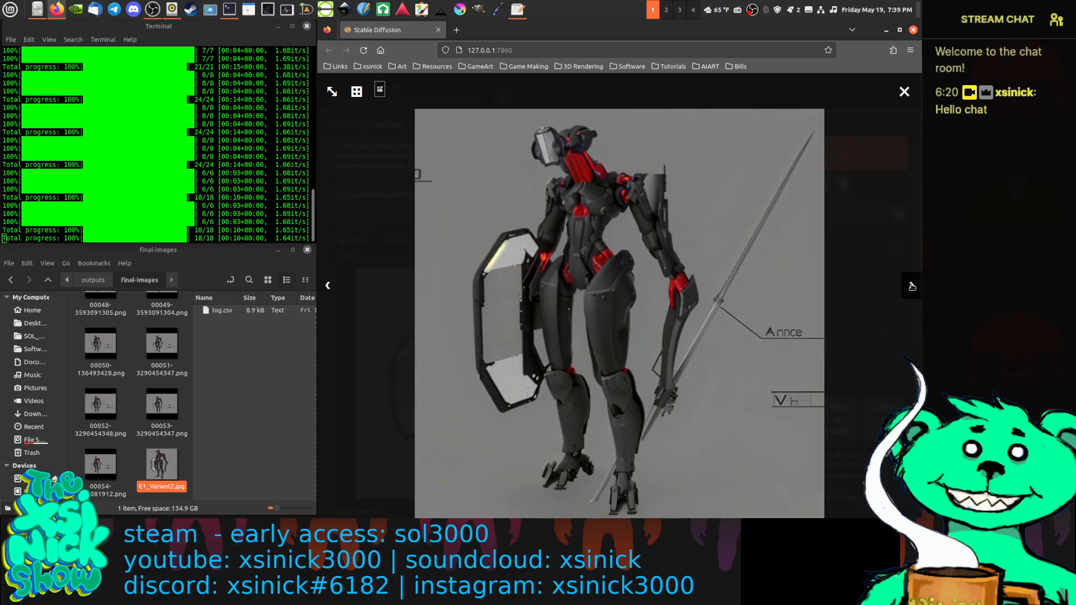
{"action": "left_click", "coordinate": [911, 286]}
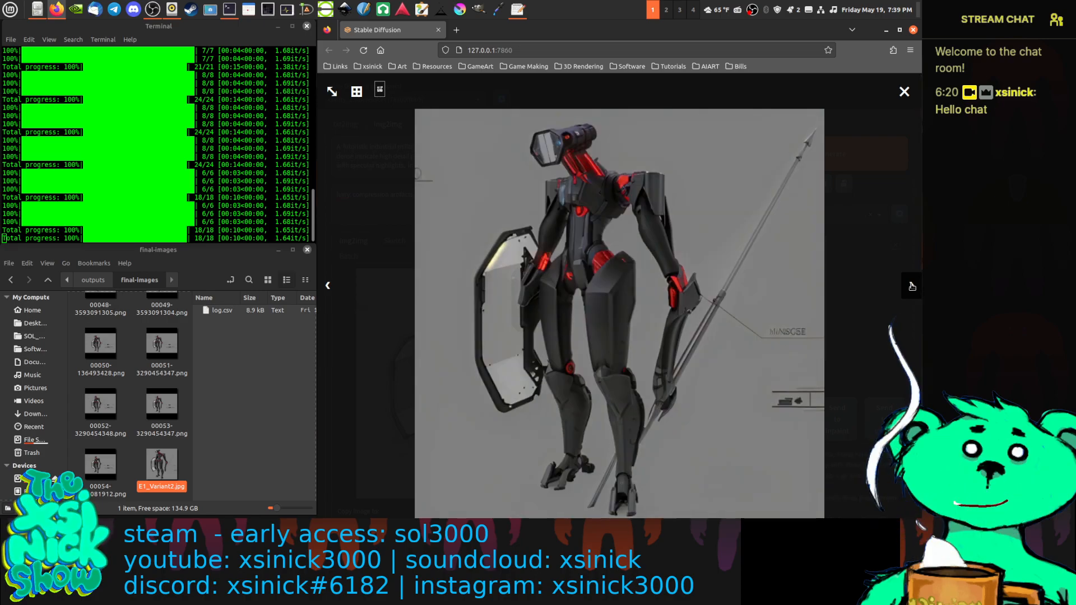
{"action": "left_click", "coordinate": [912, 286]}
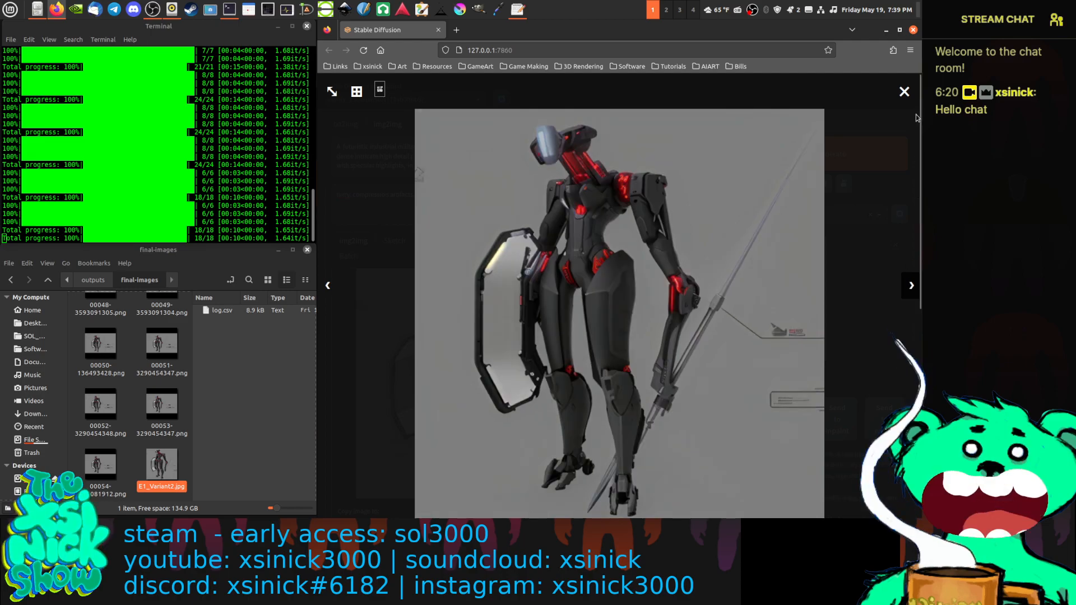
{"action": "left_click", "coordinate": [537, 349]}
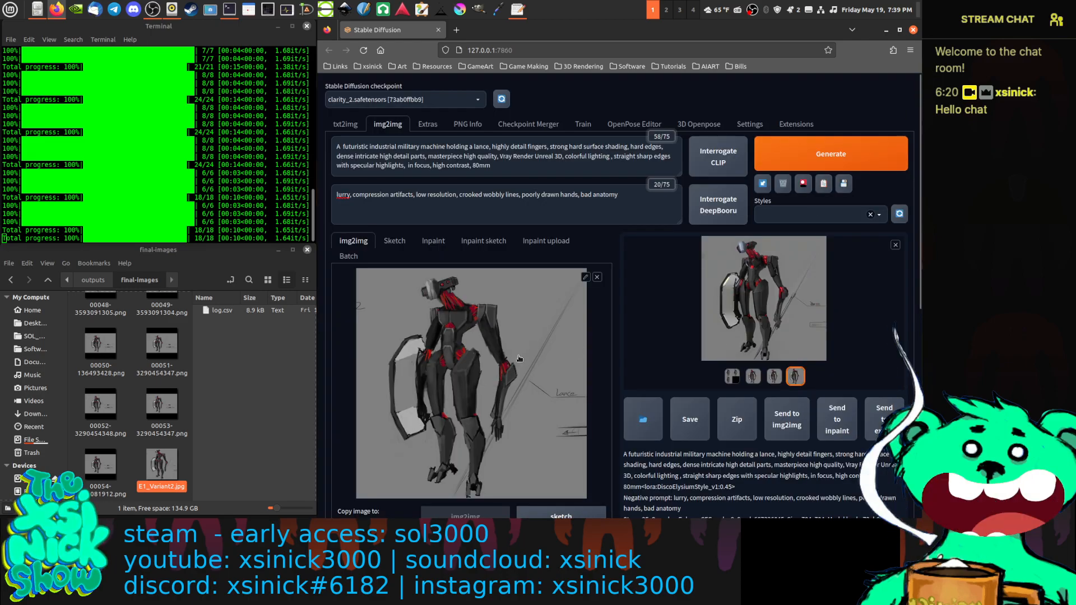
Copy the source robot sketch to inpainting and open the mask brush size control.
{"action": "scroll", "coordinate": [516, 332], "scroll_direction": "down", "scroll_amount": 4}
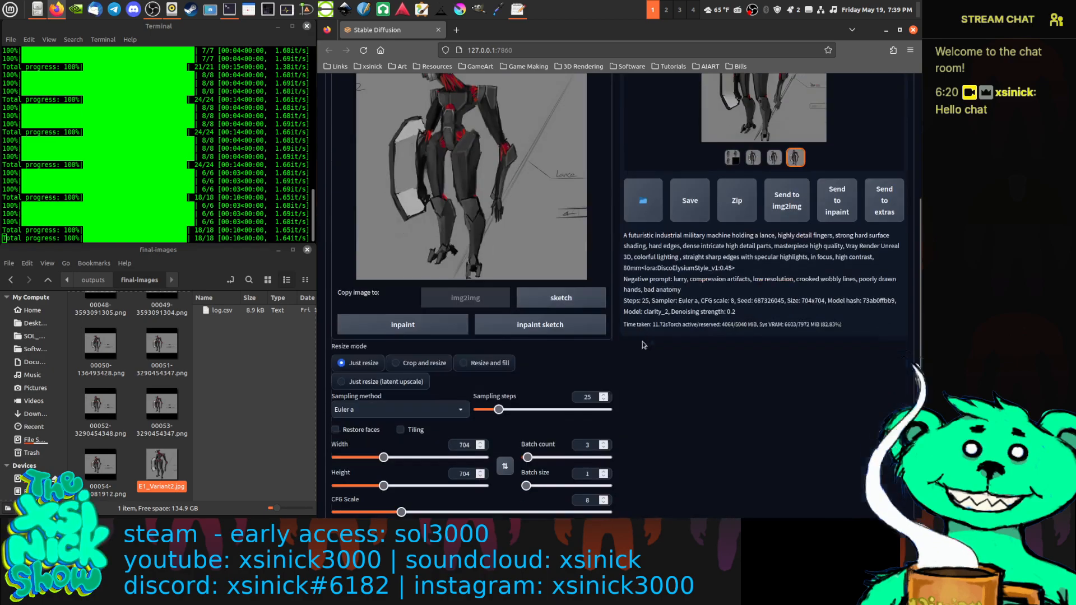
{"action": "left_click", "coordinate": [402, 324]}
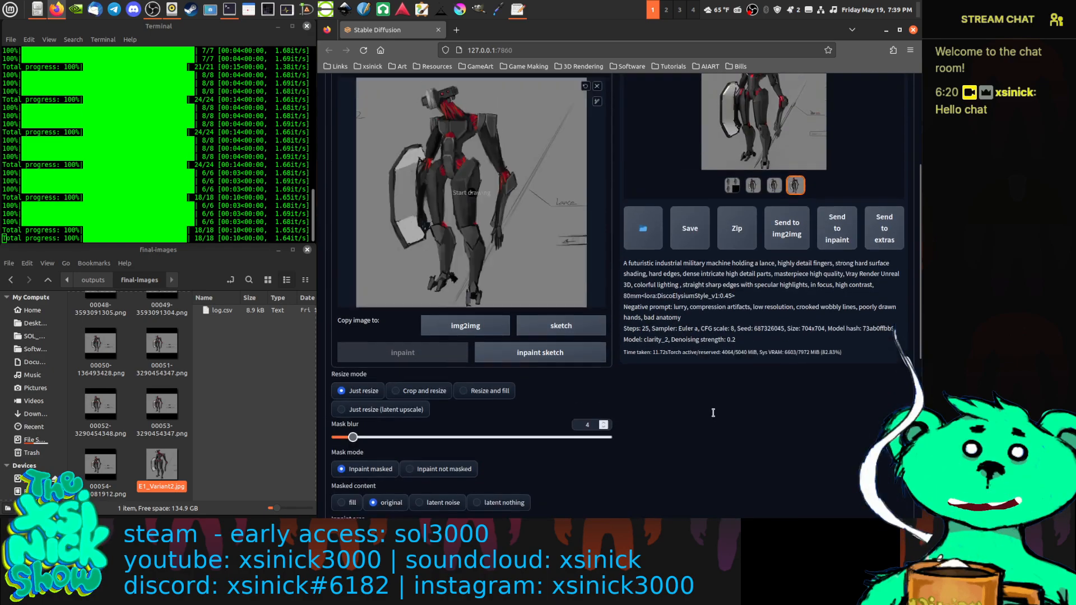
{"action": "scroll", "coordinate": [527, 260], "scroll_direction": "up", "scroll_amount": 3}
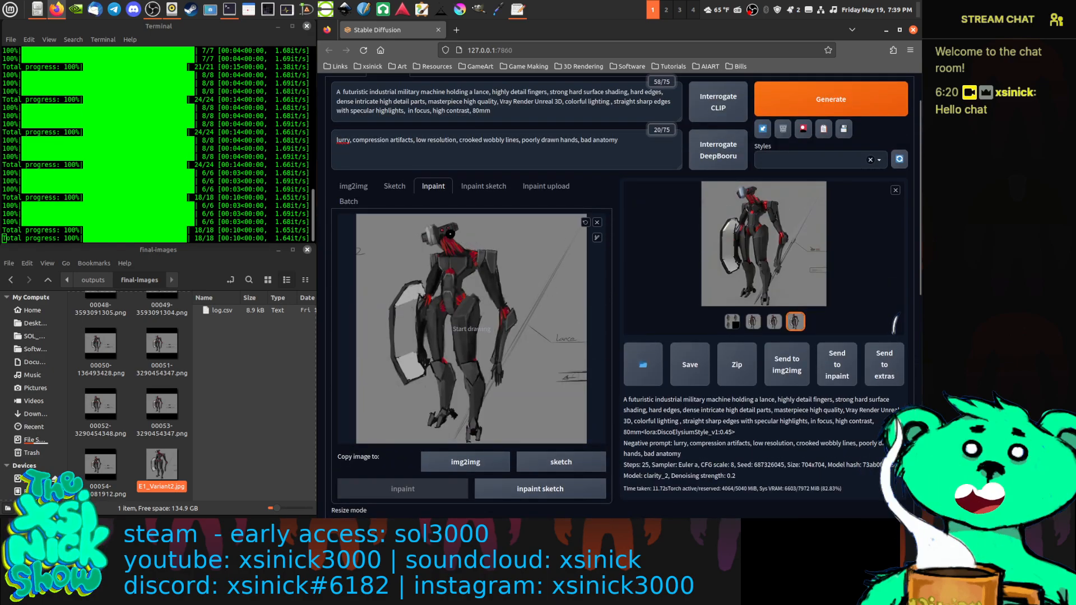
{"action": "left_click", "coordinate": [597, 240]}
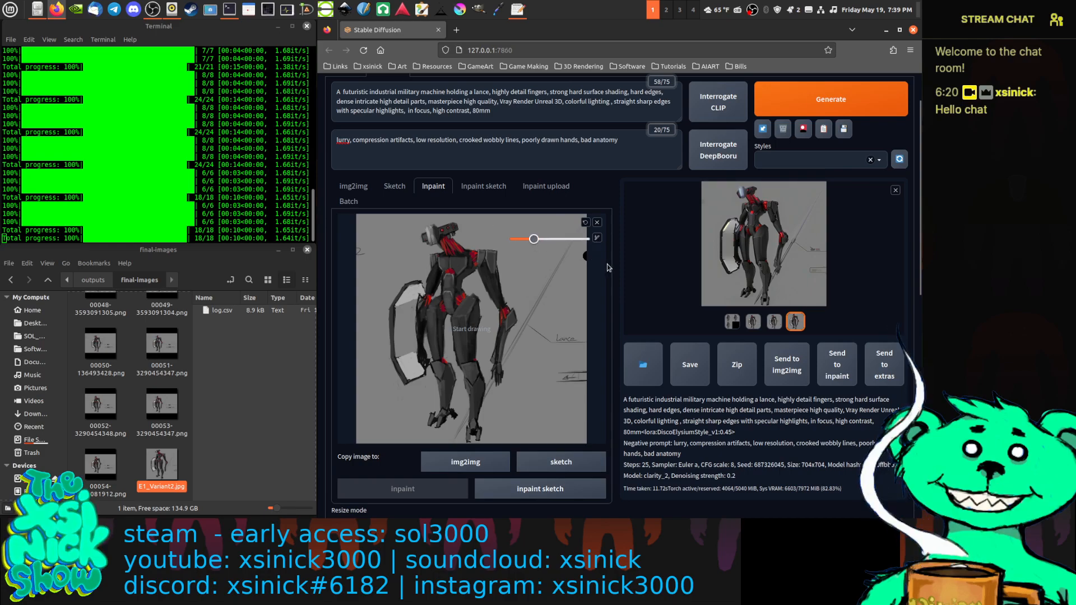
Paint an inpaint mask over the lance, feet, legs, arms, head, shield and torso, covering the entire robot.
{"action": "left_click_drag", "start_coordinate": [561, 265], "coordinate": [575, 234]}
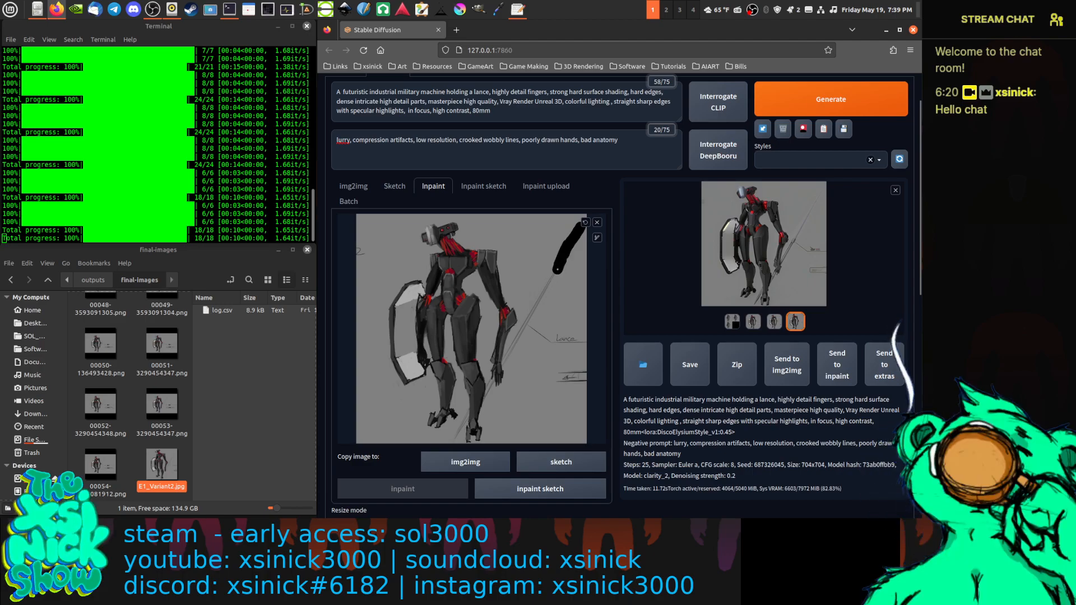
{"action": "mouse_move", "coordinate": [559, 263]}
{"action": "left_mouse_down"}
{"action": "mouse_move", "coordinate": [499, 386]}
{"action": "mouse_move", "coordinate": [491, 371]}
{"action": "left_mouse_up"}
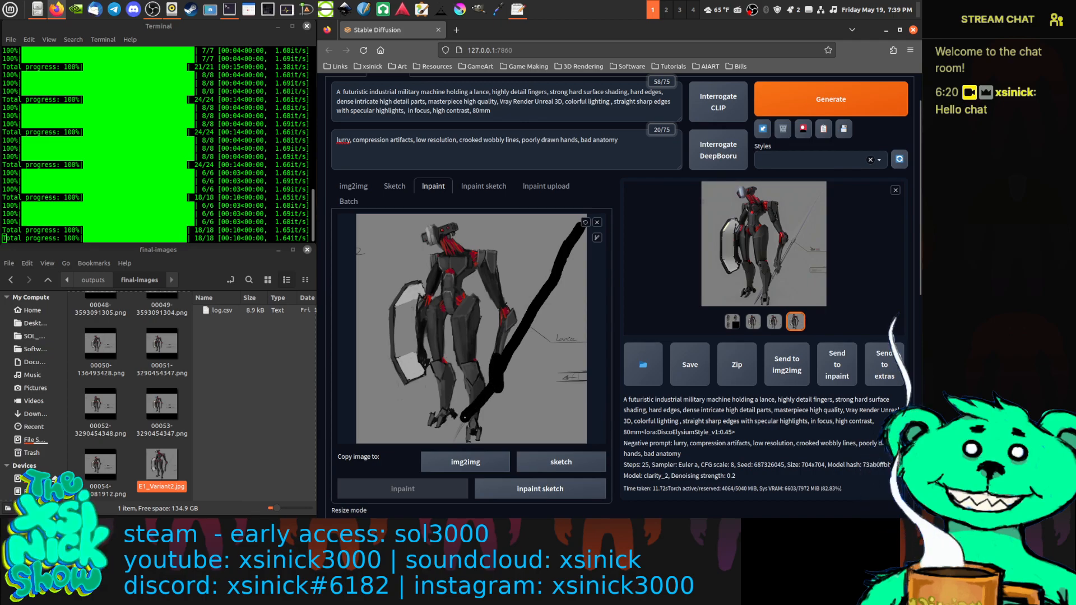
{"action": "mouse_move", "coordinate": [465, 418]}
{"action": "left_mouse_down"}
{"action": "mouse_move", "coordinate": [458, 430]}
{"action": "mouse_move", "coordinate": [469, 439]}
{"action": "left_mouse_up"}
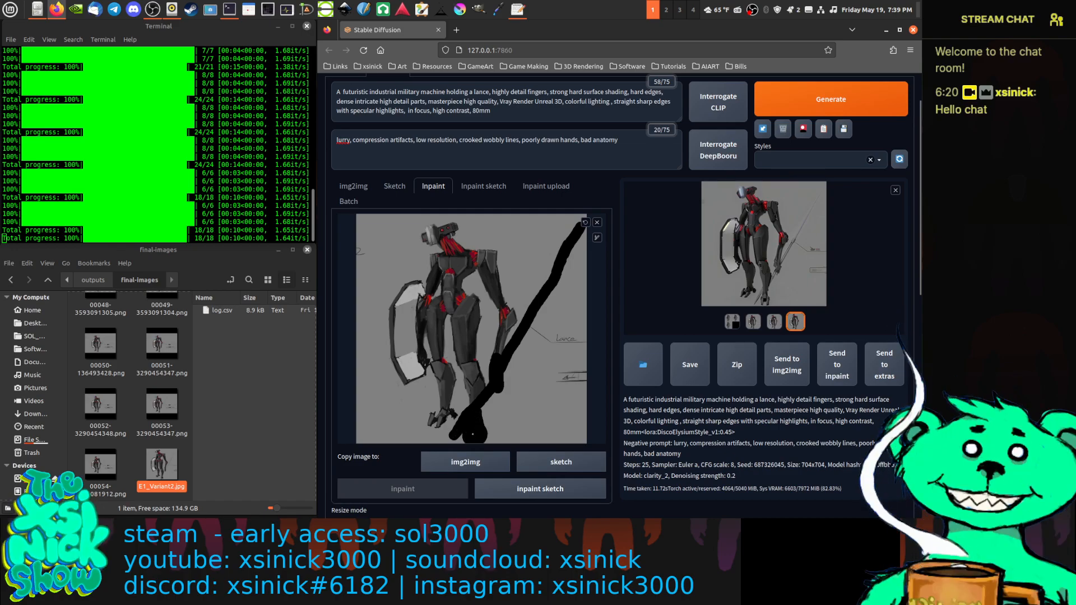
{"action": "mouse_move", "coordinate": [473, 434]}
{"action": "left_mouse_down"}
{"action": "mouse_move", "coordinate": [433, 427]}
{"action": "mouse_move", "coordinate": [460, 420]}
{"action": "mouse_move", "coordinate": [432, 415]}
{"action": "mouse_move", "coordinate": [465, 415]}
{"action": "mouse_move", "coordinate": [426, 429]}
{"action": "left_mouse_up"}
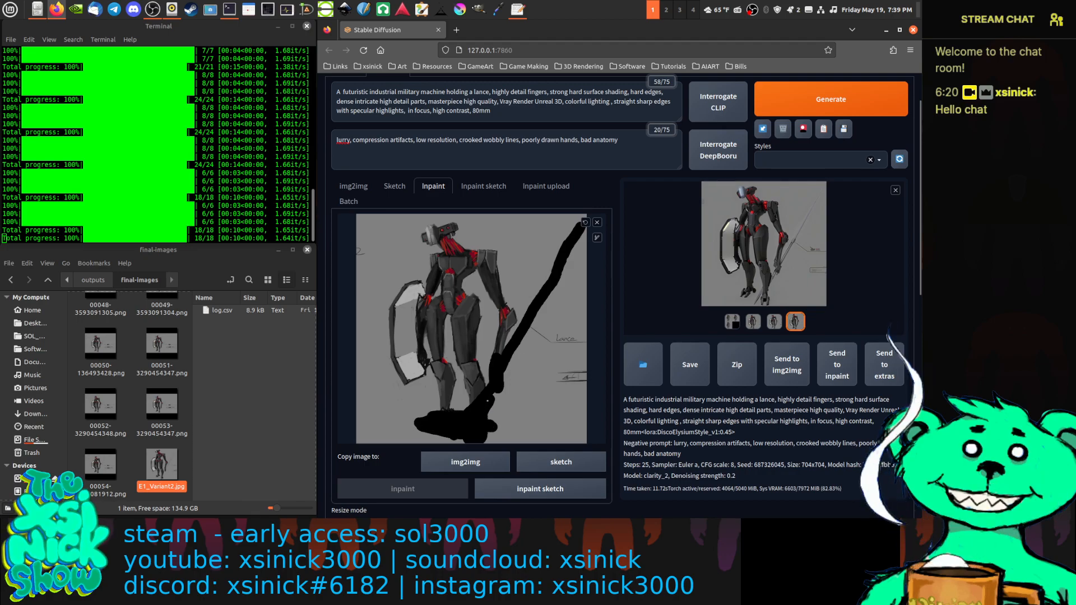
{"action": "mouse_move", "coordinate": [488, 402]}
{"action": "left_mouse_down"}
{"action": "mouse_move", "coordinate": [466, 390]}
{"action": "mouse_move", "coordinate": [469, 406]}
{"action": "mouse_move", "coordinate": [472, 360]}
{"action": "mouse_move", "coordinate": [477, 389]}
{"action": "mouse_move", "coordinate": [479, 368]}
{"action": "mouse_move", "coordinate": [479, 382]}
{"action": "mouse_move", "coordinate": [465, 333]}
{"action": "mouse_move", "coordinate": [471, 365]}
{"action": "mouse_move", "coordinate": [494, 358]}
{"action": "mouse_move", "coordinate": [516, 311]}
{"action": "mouse_move", "coordinate": [495, 356]}
{"action": "mouse_move", "coordinate": [507, 316]}
{"action": "mouse_move", "coordinate": [475, 254]}
{"action": "mouse_move", "coordinate": [490, 256]}
{"action": "mouse_move", "coordinate": [500, 293]}
{"action": "left_mouse_up"}
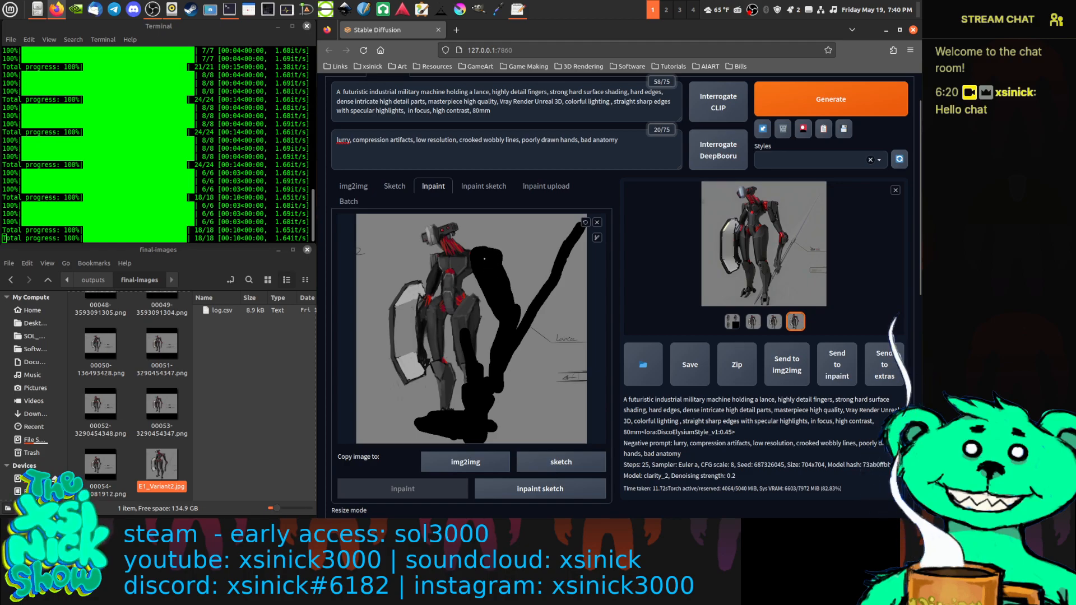
{"action": "mouse_move", "coordinate": [451, 239]}
{"action": "left_mouse_down"}
{"action": "mouse_move", "coordinate": [422, 238]}
{"action": "mouse_move", "coordinate": [449, 236]}
{"action": "mouse_move", "coordinate": [447, 250]}
{"action": "left_mouse_up"}
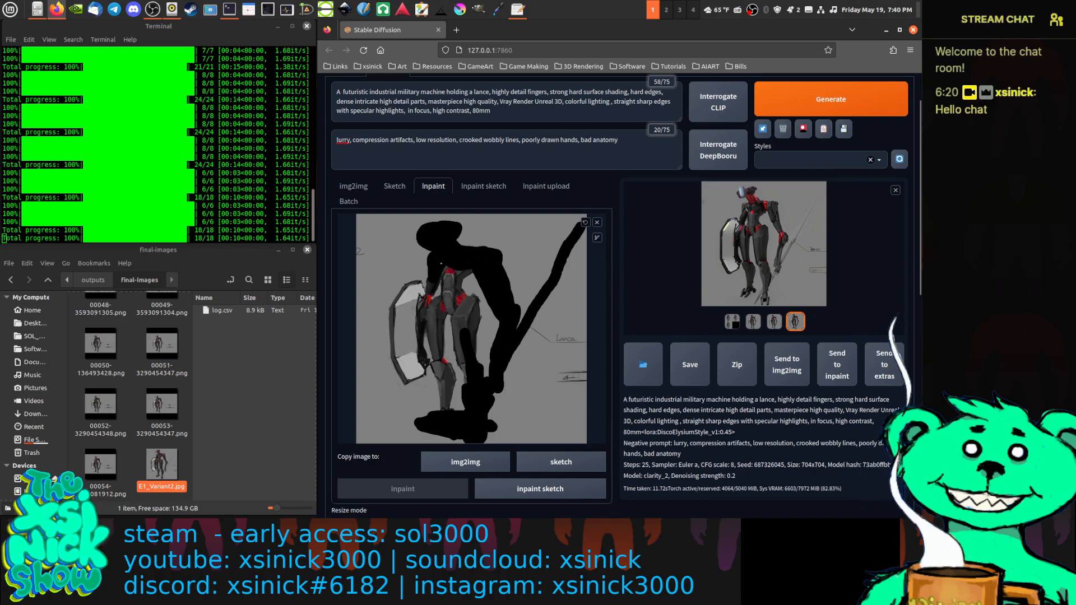
{"action": "mouse_move", "coordinate": [441, 293]}
{"action": "left_mouse_down"}
{"action": "mouse_move", "coordinate": [416, 279]}
{"action": "mouse_move", "coordinate": [402, 292]}
{"action": "mouse_move", "coordinate": [394, 338]}
{"action": "left_mouse_up"}
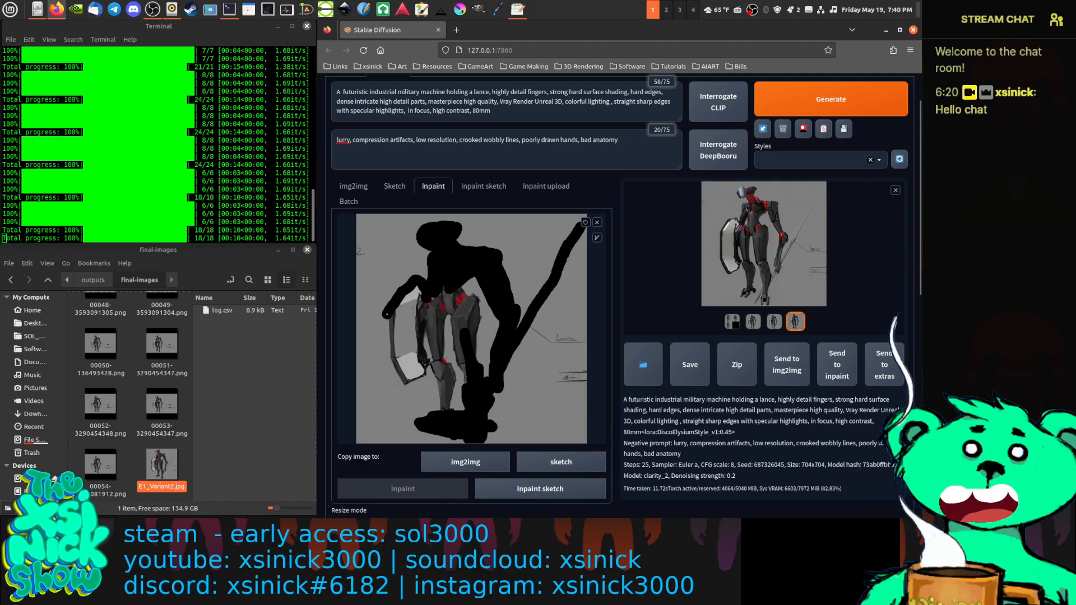
{"action": "mouse_move", "coordinate": [400, 379]}
{"action": "left_mouse_down"}
{"action": "mouse_move", "coordinate": [428, 369]}
{"action": "mouse_move", "coordinate": [422, 322]}
{"action": "mouse_move", "coordinate": [434, 299]}
{"action": "mouse_move", "coordinate": [417, 370]}
{"action": "mouse_move", "coordinate": [402, 376]}
{"action": "mouse_move", "coordinate": [393, 322]}
{"action": "mouse_move", "coordinate": [396, 307]}
{"action": "mouse_move", "coordinate": [420, 299]}
{"action": "mouse_move", "coordinate": [416, 284]}
{"action": "mouse_move", "coordinate": [413, 343]}
{"action": "left_mouse_up"}
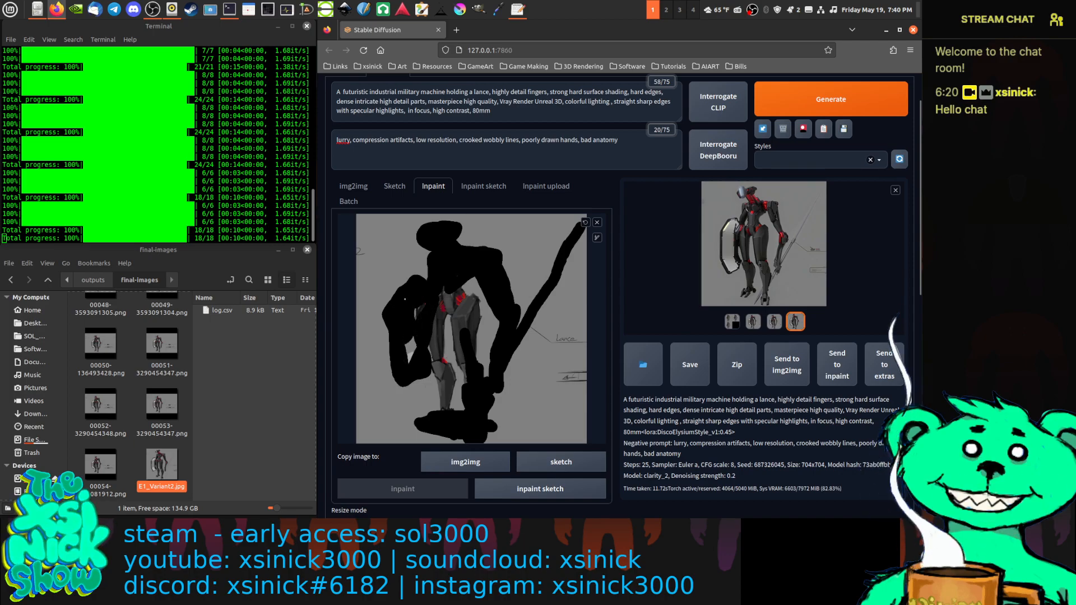
{"action": "left_click_drag", "start_coordinate": [444, 304], "coordinate": [446, 291]}
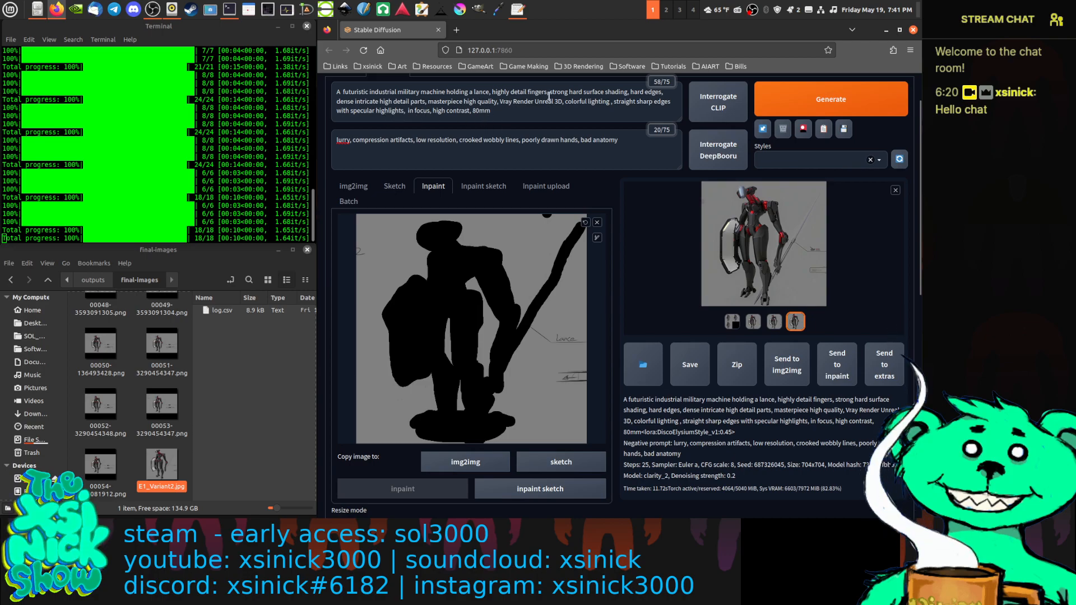
Generate an inpaint batch from the masked robot and compare the resulting variants at full size.
{"action": "left_click", "coordinate": [862, 103]}
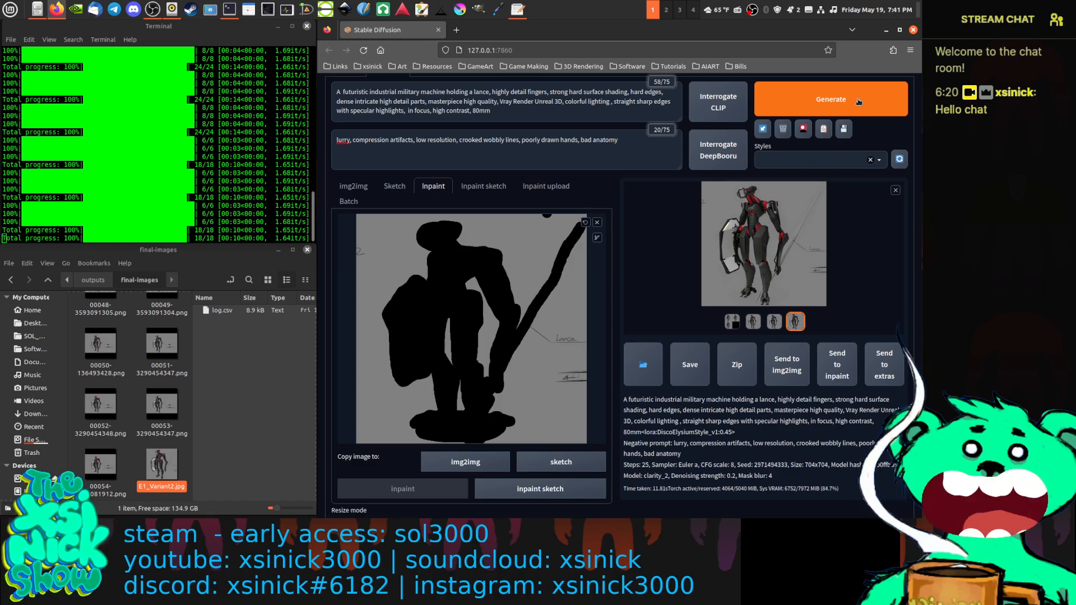
{"action": "left_click", "coordinate": [753, 321]}
{"action": "left_click", "coordinate": [756, 233]}
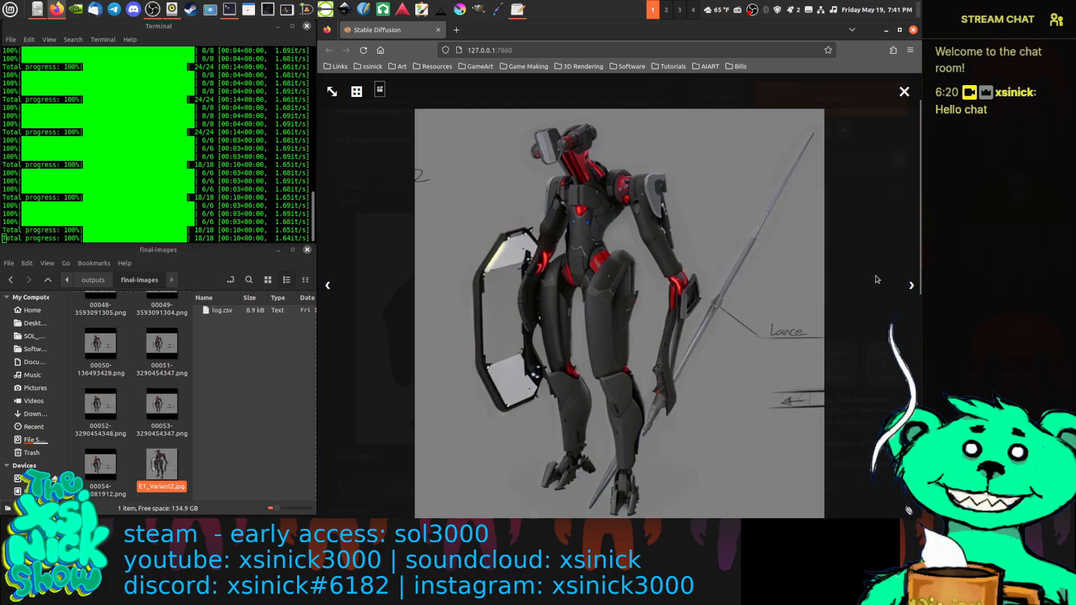
{"action": "left_click", "coordinate": [910, 289]}
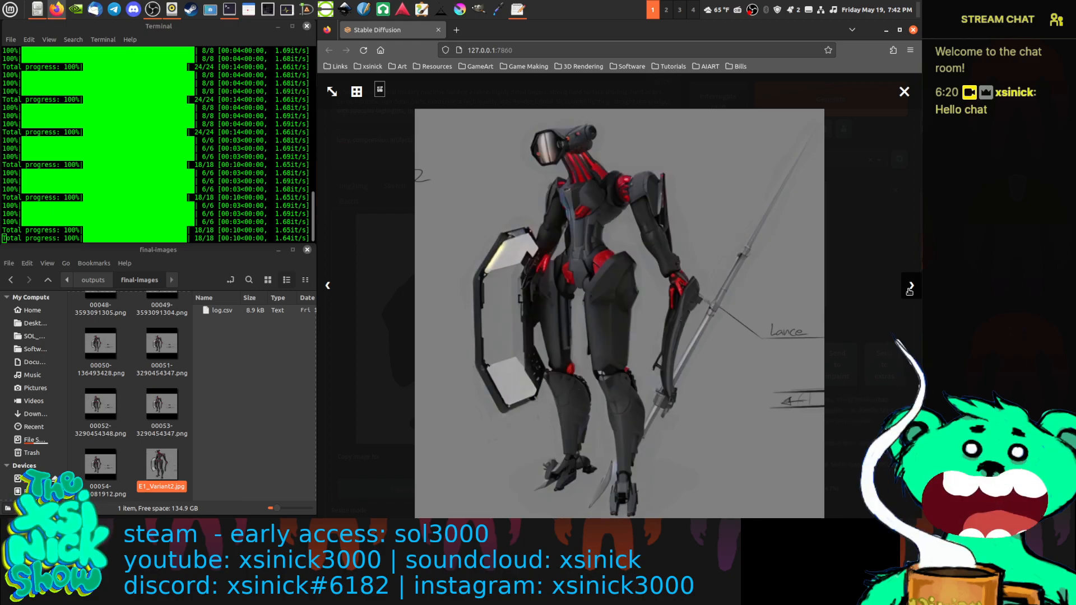
{"action": "left_click", "coordinate": [910, 289]}
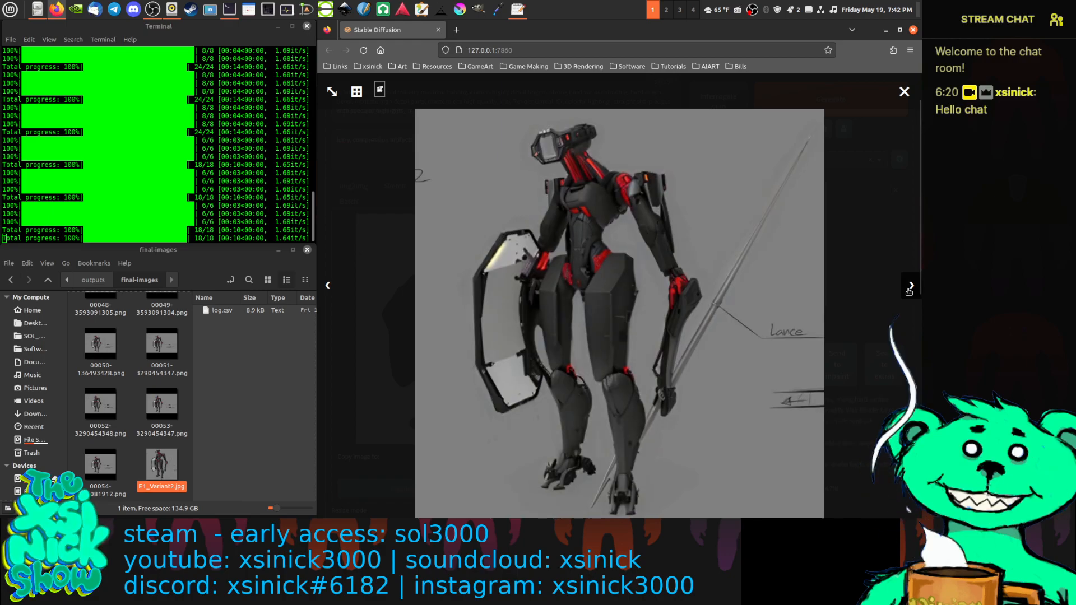
{"action": "left_click", "coordinate": [904, 92]}
Correct the first word of the negative prompt to "blurry".
{"action": "scroll", "coordinate": [358, 174], "scroll_direction": "up", "scroll_amount": 3}
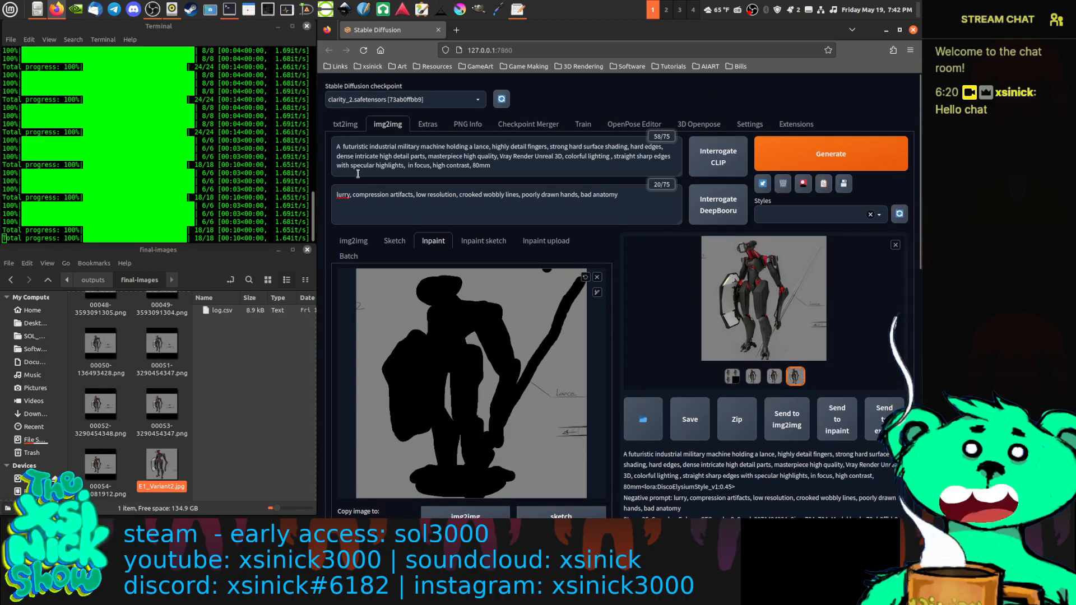
{"action": "double_click", "coordinate": [335, 194]}
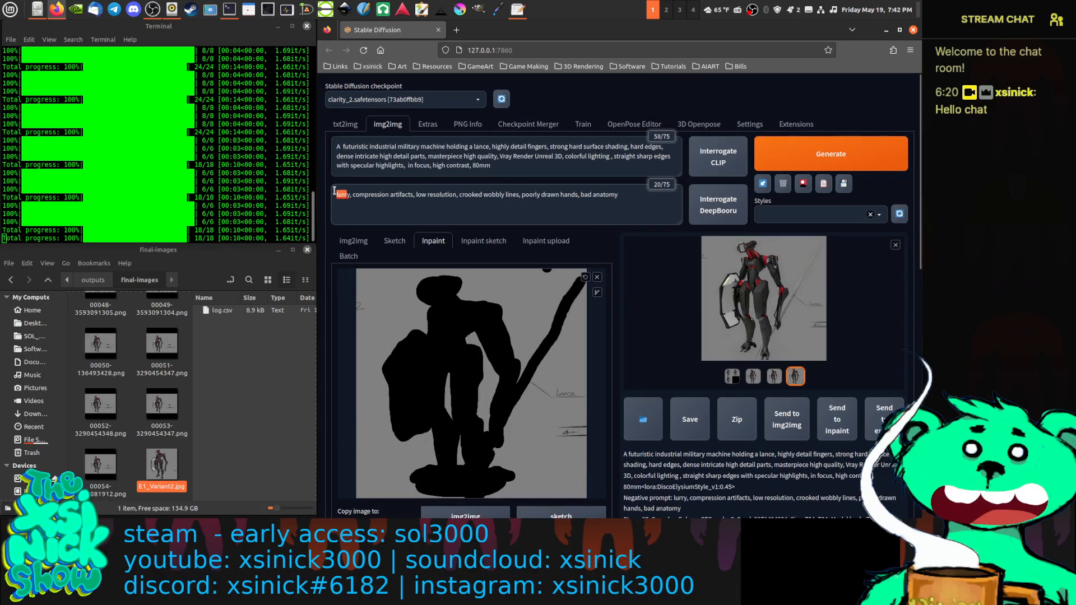
{"action": "type", "text": "blurry"}
{"action": "key", "text": "End"}
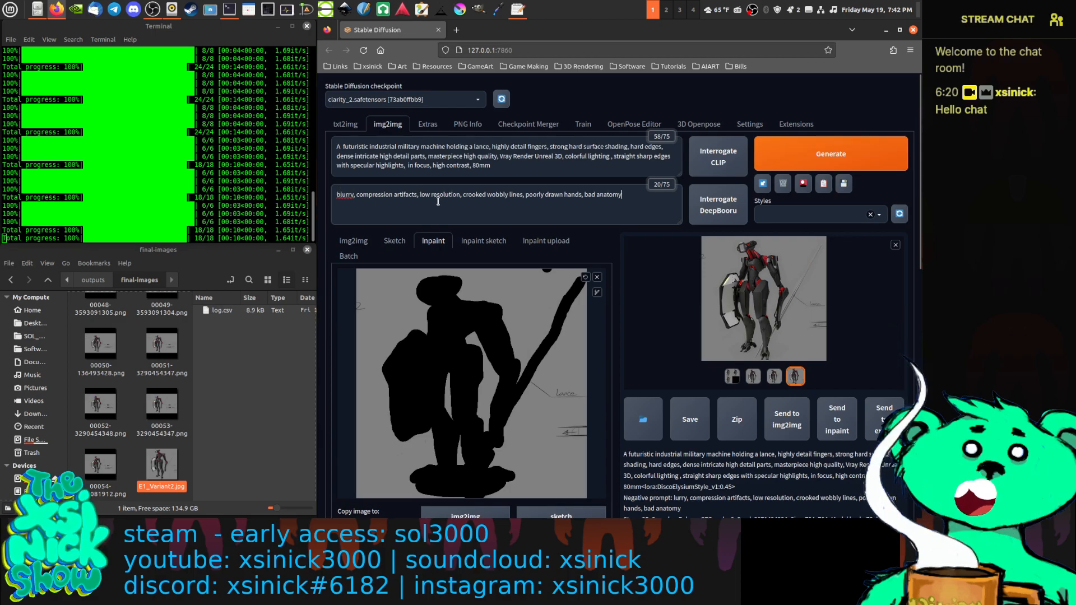
Switch the Stable Diffusion checkpoint to cyberrealistic_v20.safetensors and generate a new inpaint batch.
{"action": "left_click", "coordinate": [431, 101]}
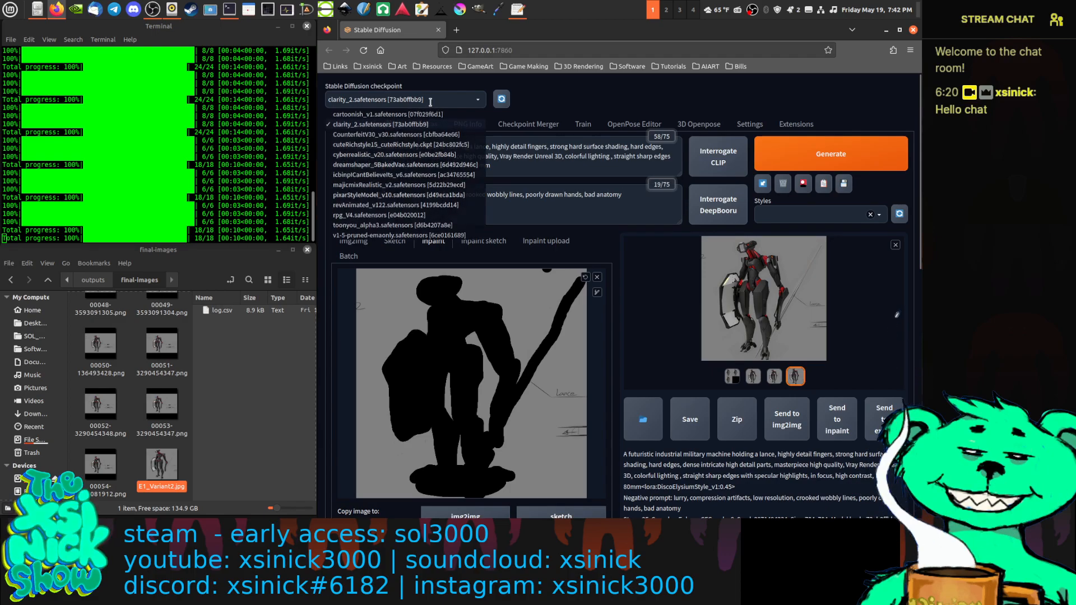
{"action": "left_click", "coordinate": [406, 155]}
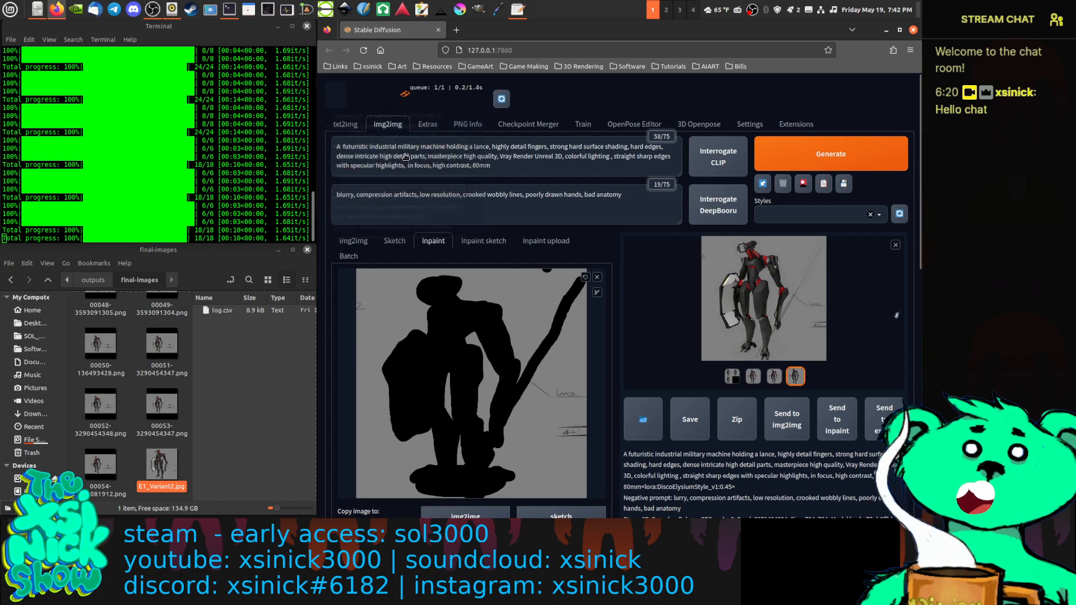
{"action": "left_click", "coordinate": [845, 163]}
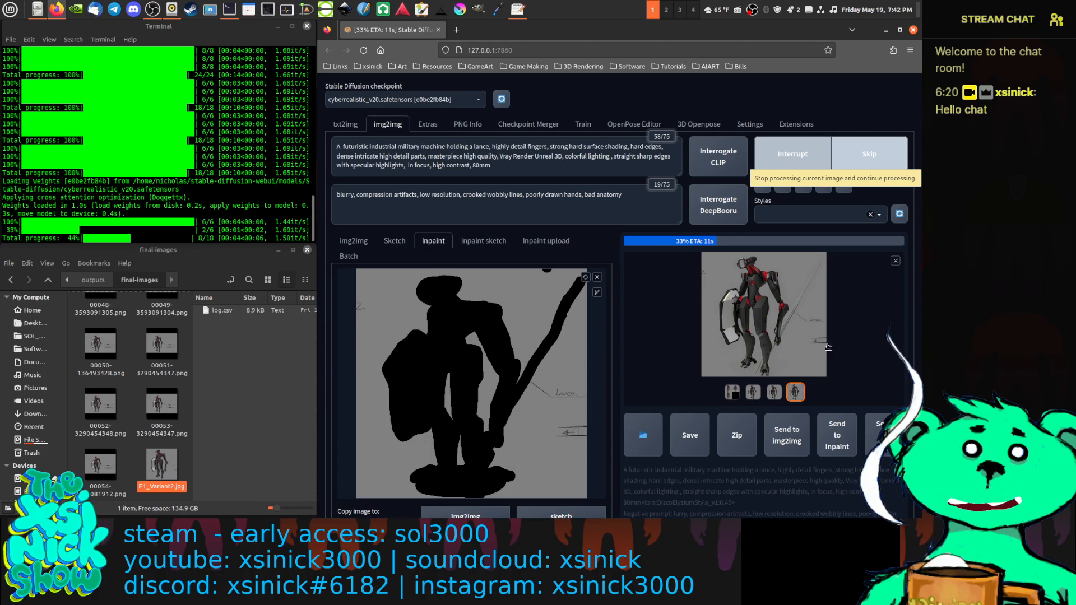
Review the inpaint settings, then compare the grid and individual variants of the cyberrealistic_v20 batch at full size.
{"action": "scroll", "coordinate": [842, 403], "scroll_direction": "down", "scroll_amount": 5}
{"action": "scroll", "coordinate": [819, 415], "scroll_direction": "down", "scroll_amount": 3}
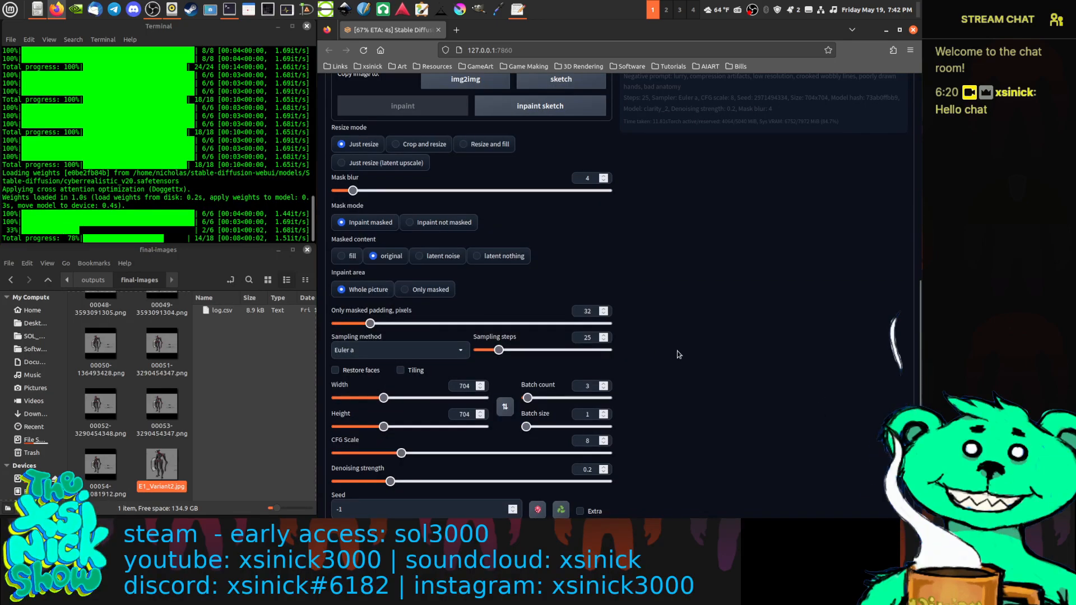
{"action": "scroll", "coordinate": [679, 355], "scroll_direction": "up", "scroll_amount": 7}
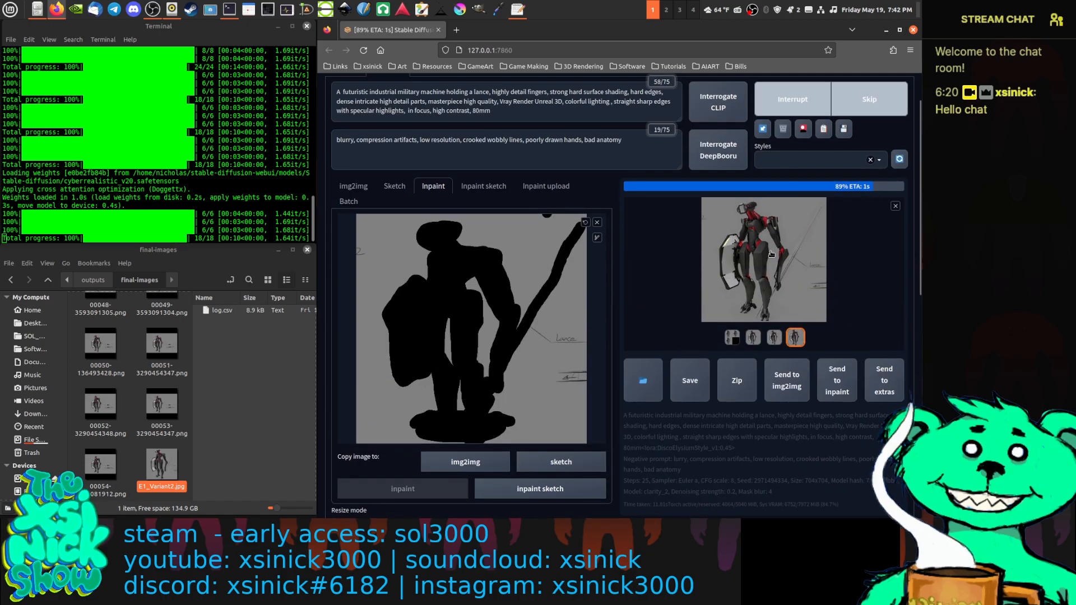
{"action": "left_click", "coordinate": [770, 252]}
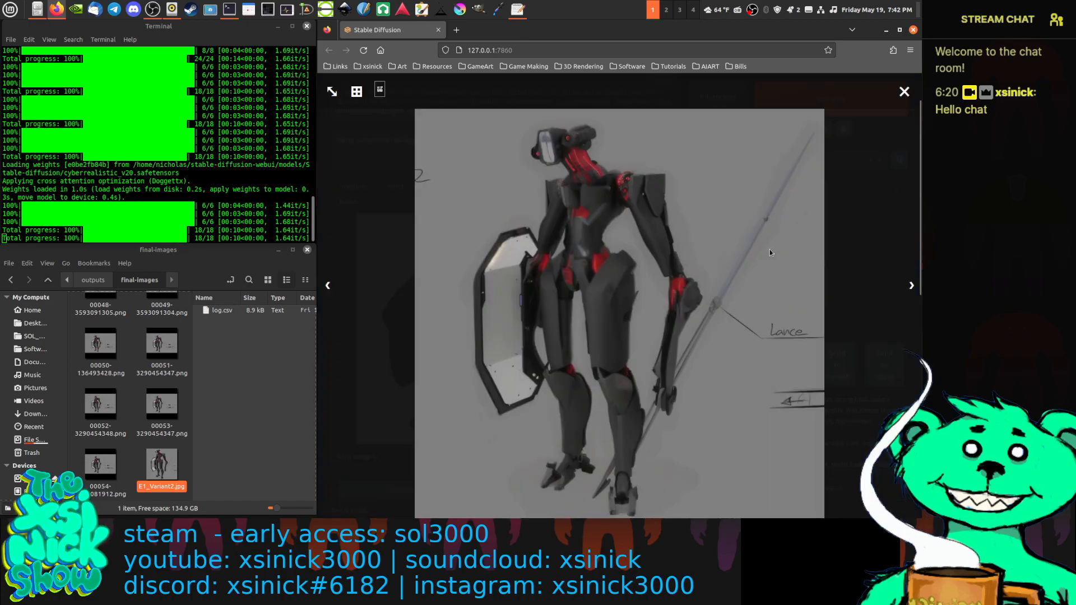
{"action": "left_click", "coordinate": [908, 286]}
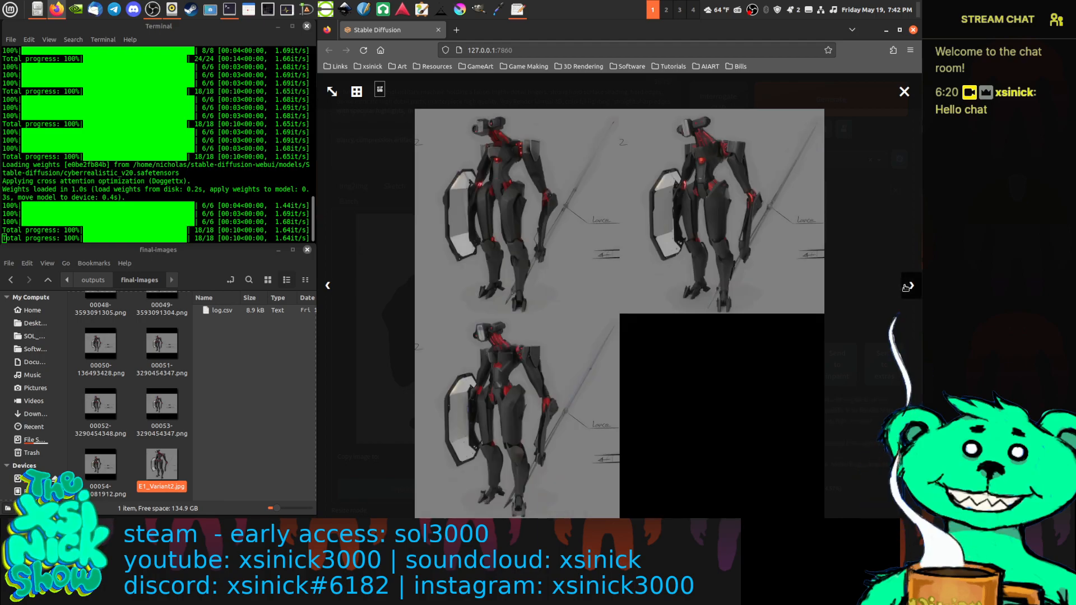
{"action": "left_click", "coordinate": [908, 286]}
{"action": "left_click", "coordinate": [908, 287]}
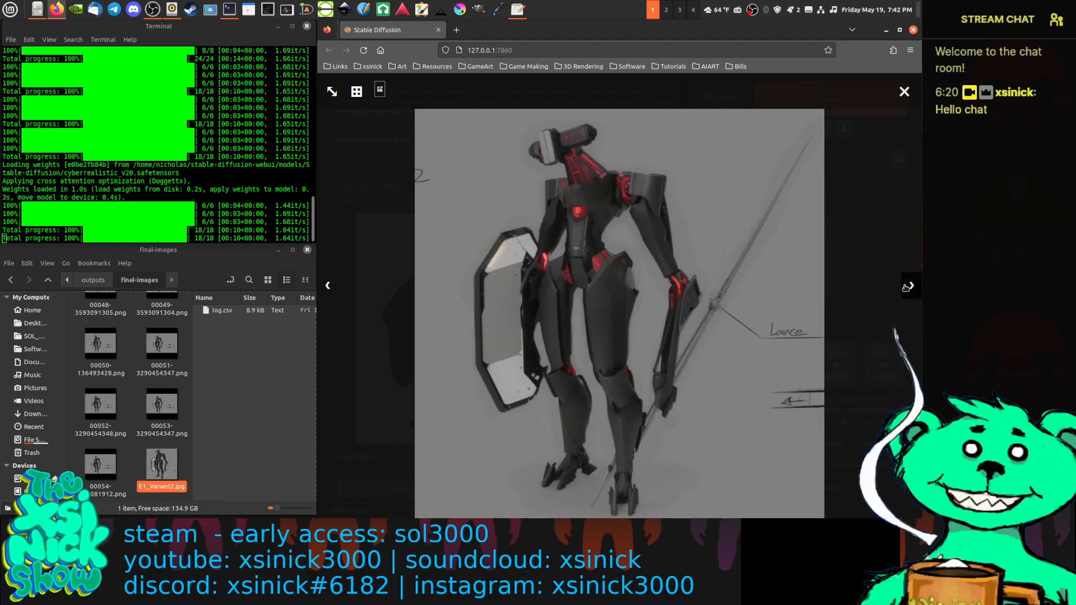
{"action": "left_click", "coordinate": [908, 287]}
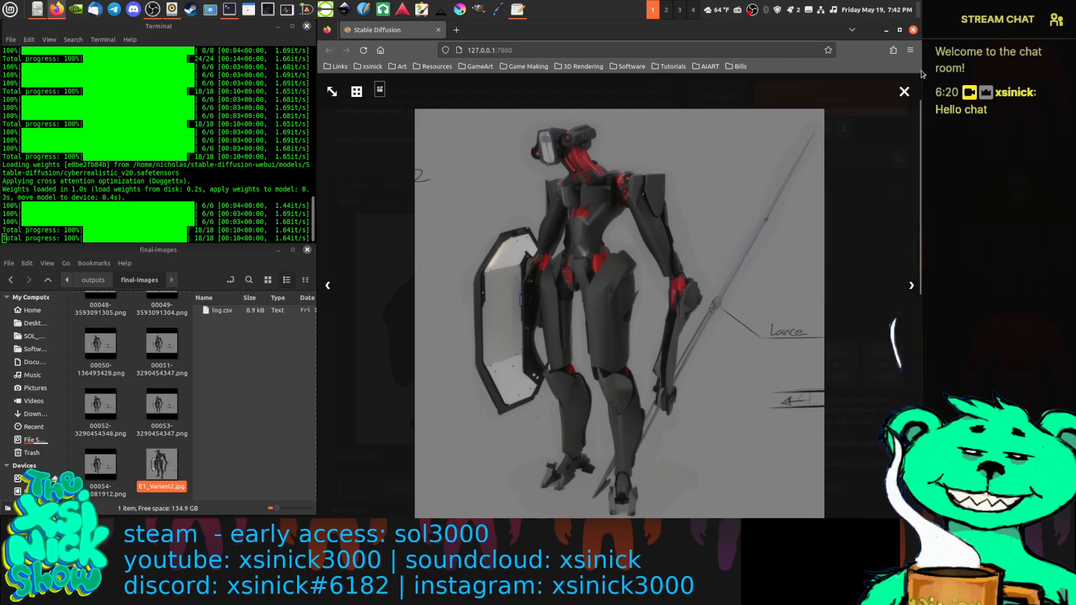
Switch the Stable Diffusion checkpoint to revAnimated_v122.safetensors and generate a new inpaint batch.
{"action": "left_click", "coordinate": [905, 92]}
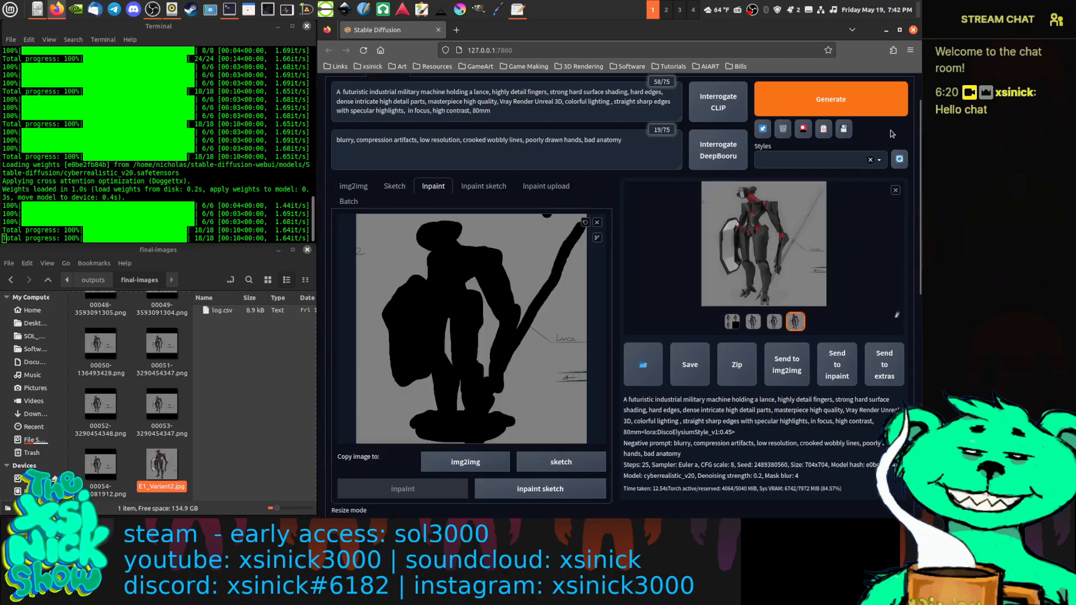
{"action": "scroll", "coordinate": [423, 116], "scroll_direction": "up", "scroll_amount": 3}
{"action": "left_click", "coordinate": [428, 103]}
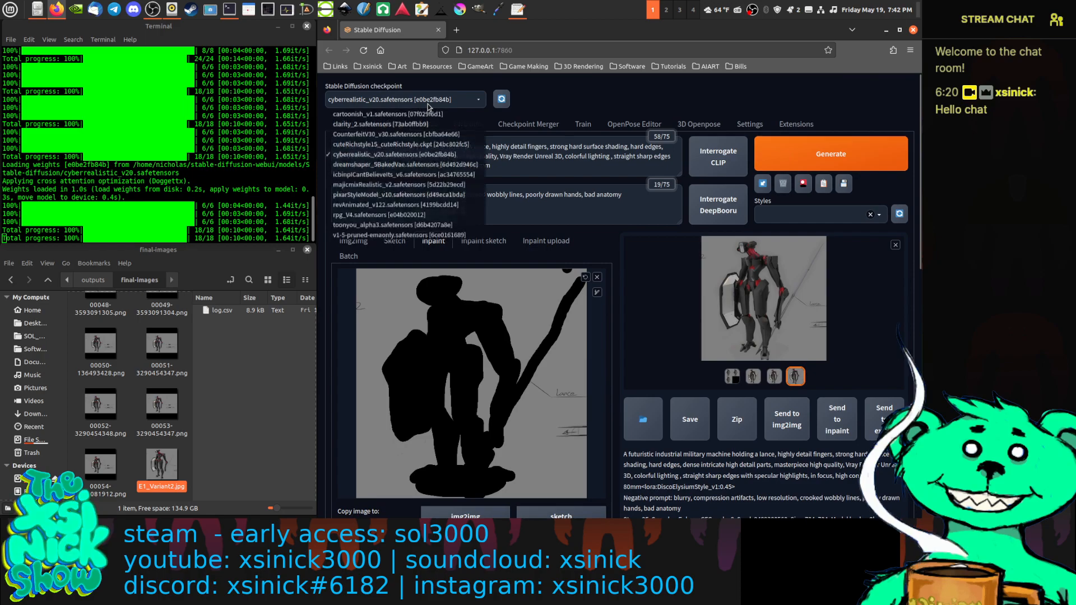
{"action": "left_click", "coordinate": [391, 216]}
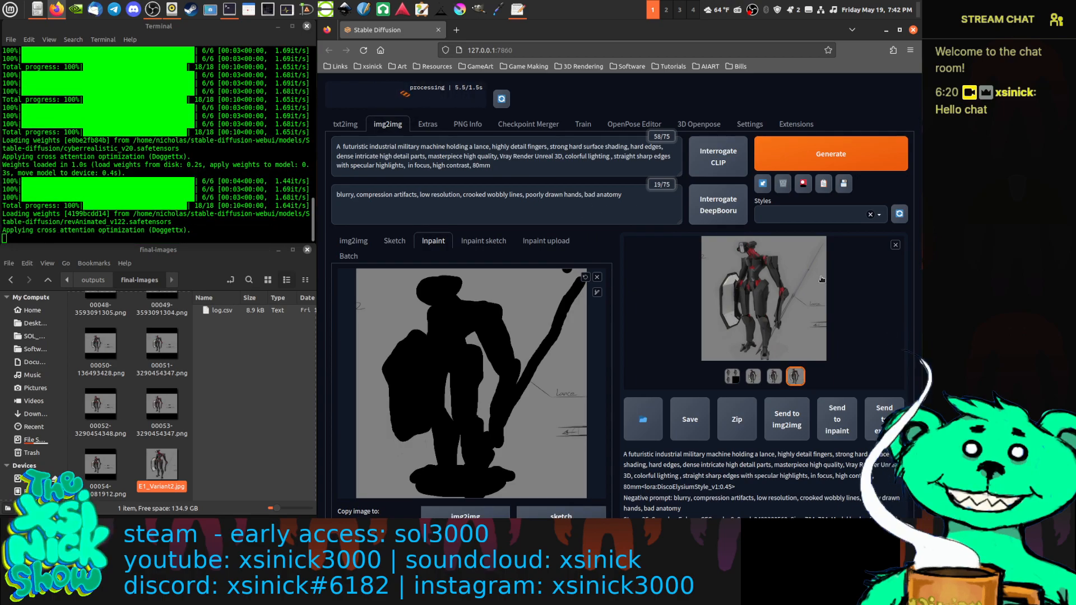
{"action": "left_click", "coordinate": [846, 155]}
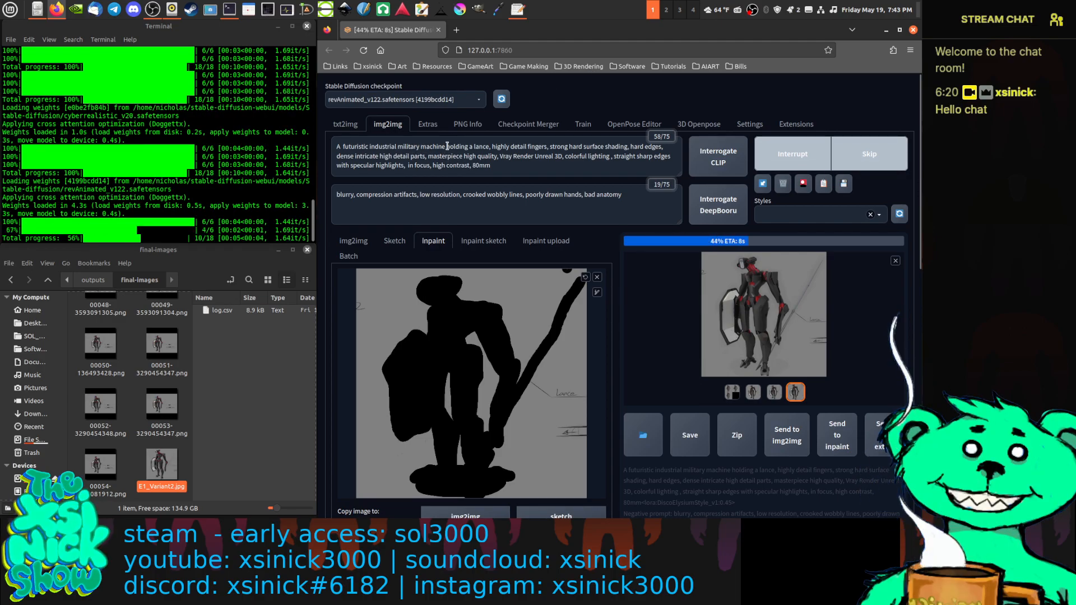
Replace the word "machine" with "robot" in the positive prompt.
{"action": "double_click", "coordinate": [422, 148]}
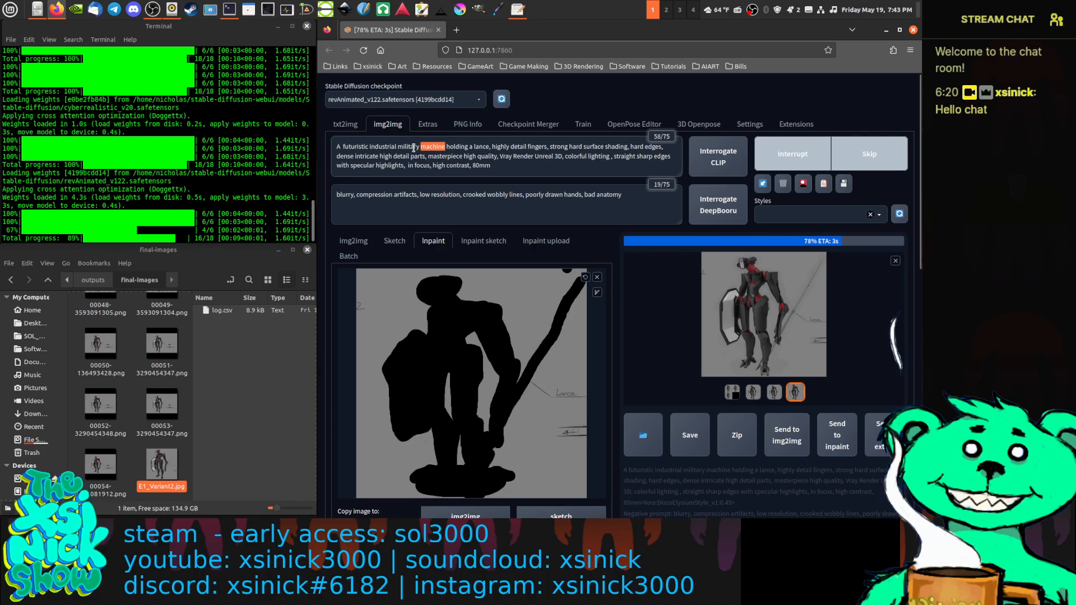
{"action": "type", "text": "robot"}
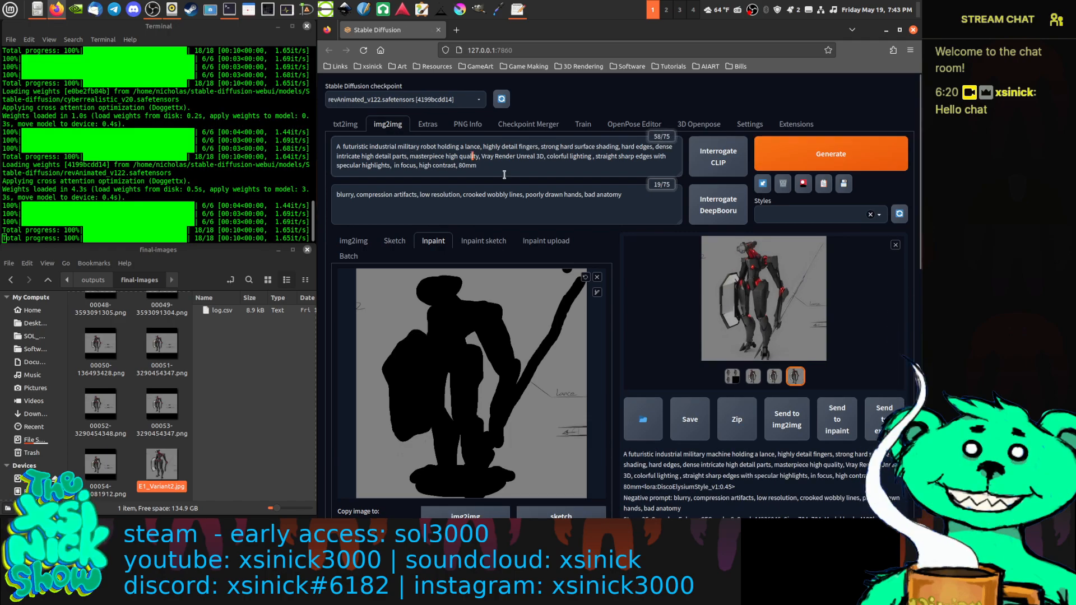
Compare the grid and individual variants of the revAnimated_v122 batch at full size, cycling through them repeatedly.
{"action": "left_click", "coordinate": [793, 308]}
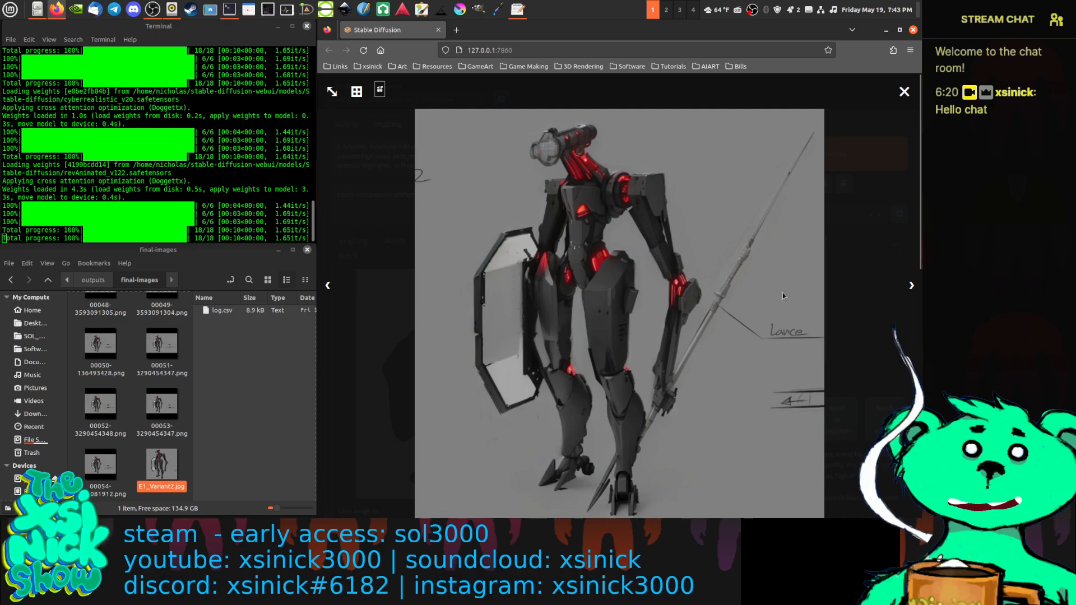
{"action": "left_click", "coordinate": [911, 287]}
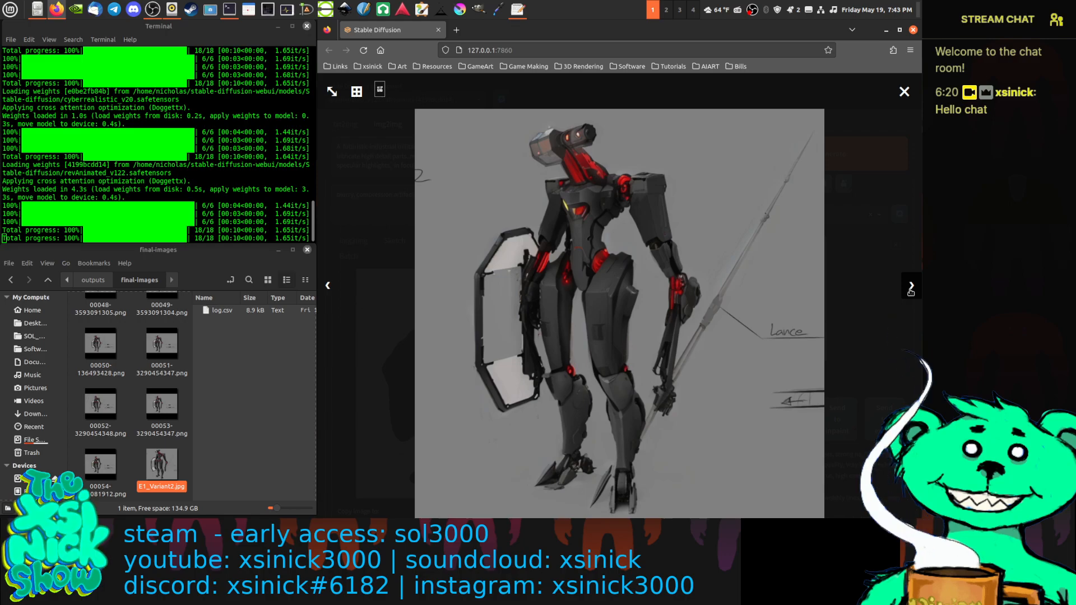
{"action": "left_click", "coordinate": [911, 289]}
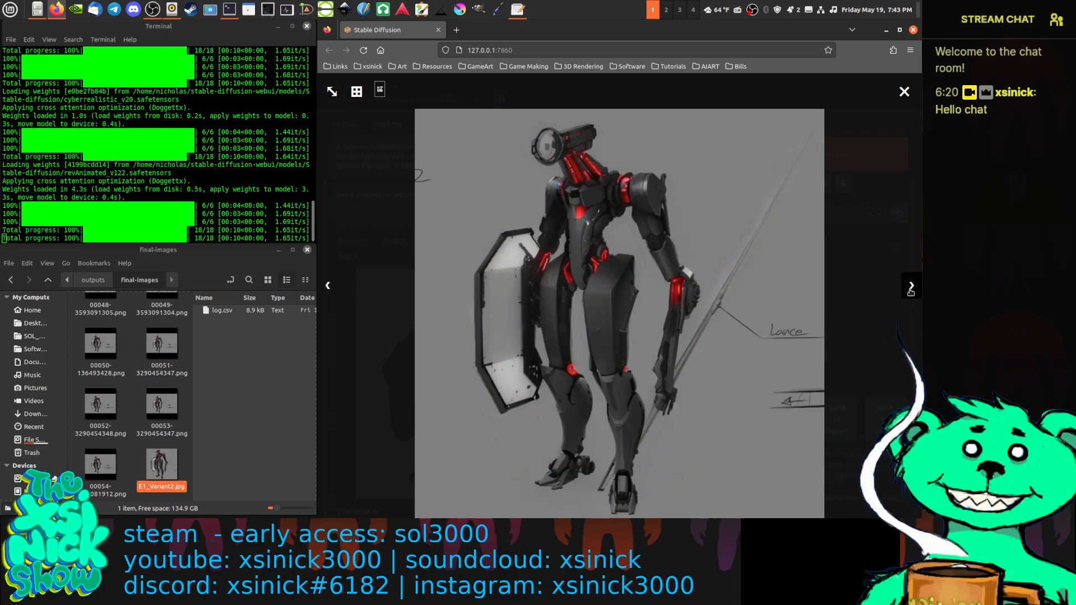
{"action": "left_click", "coordinate": [911, 289]}
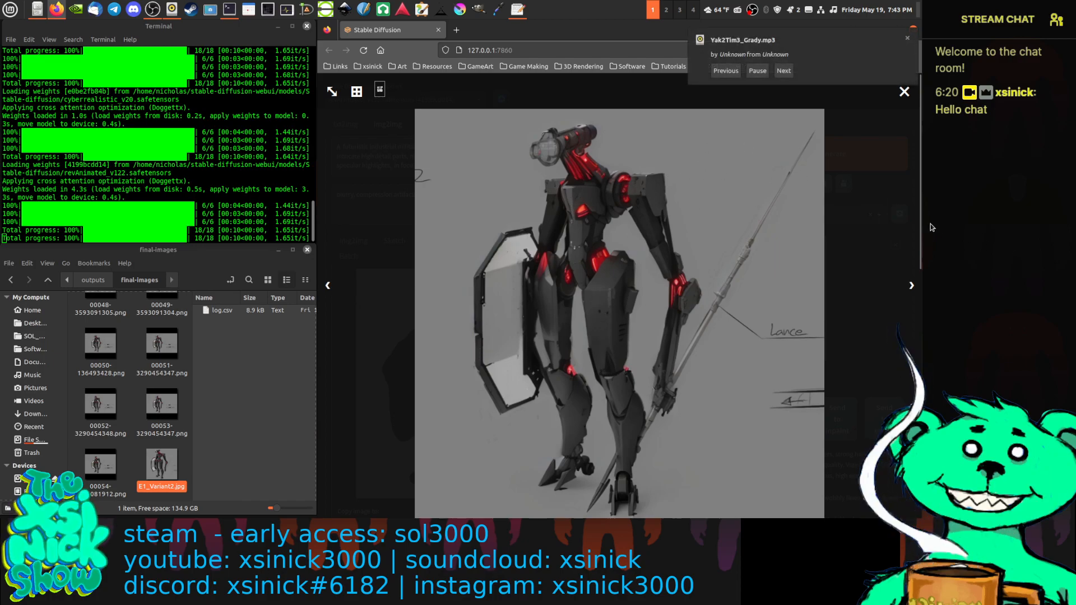
{"action": "left_click", "coordinate": [911, 286]}
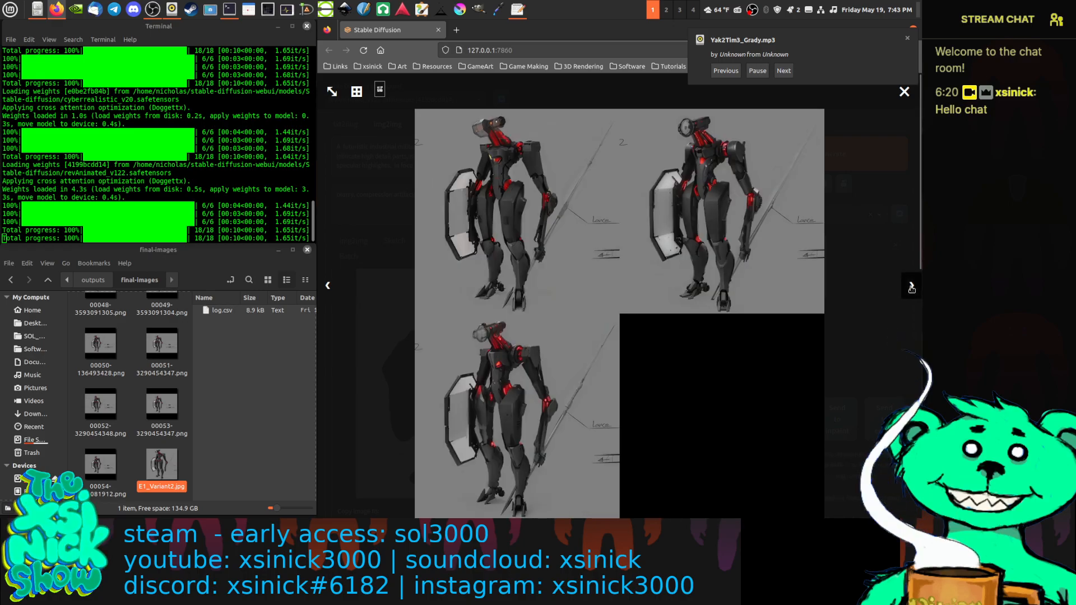
{"action": "left_click", "coordinate": [912, 287]}
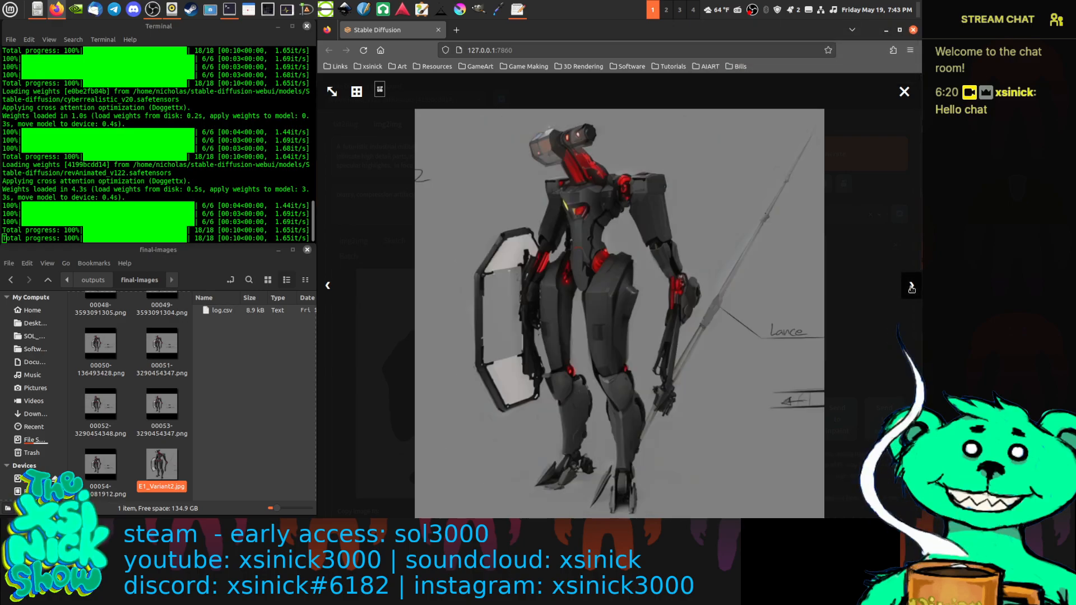
{"action": "left_click", "coordinate": [911, 286]}
{"action": "left_click", "coordinate": [911, 286]}
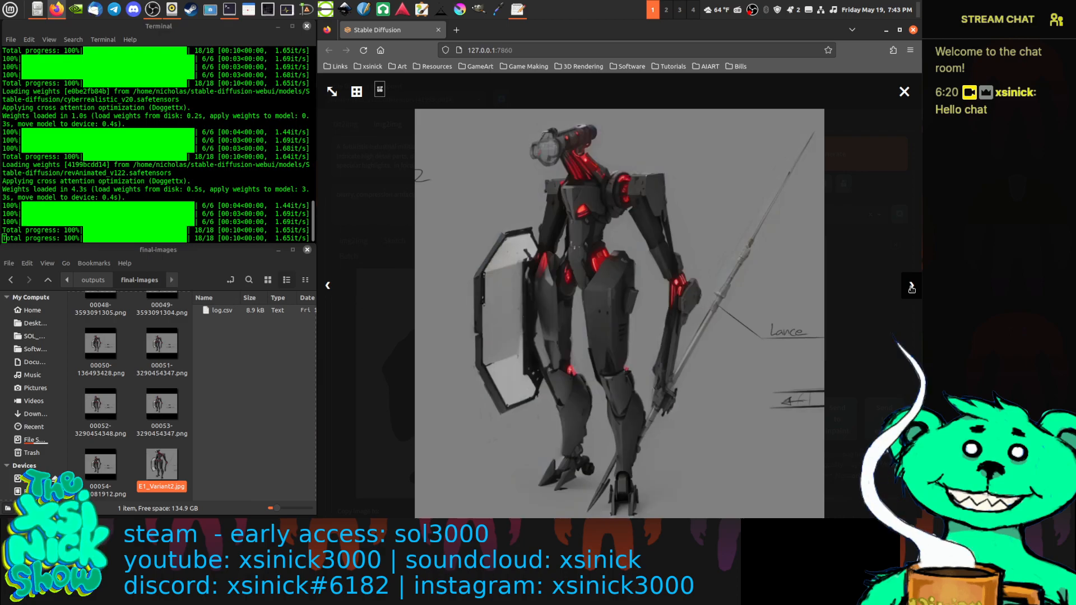
{"action": "left_click", "coordinate": [912, 286]}
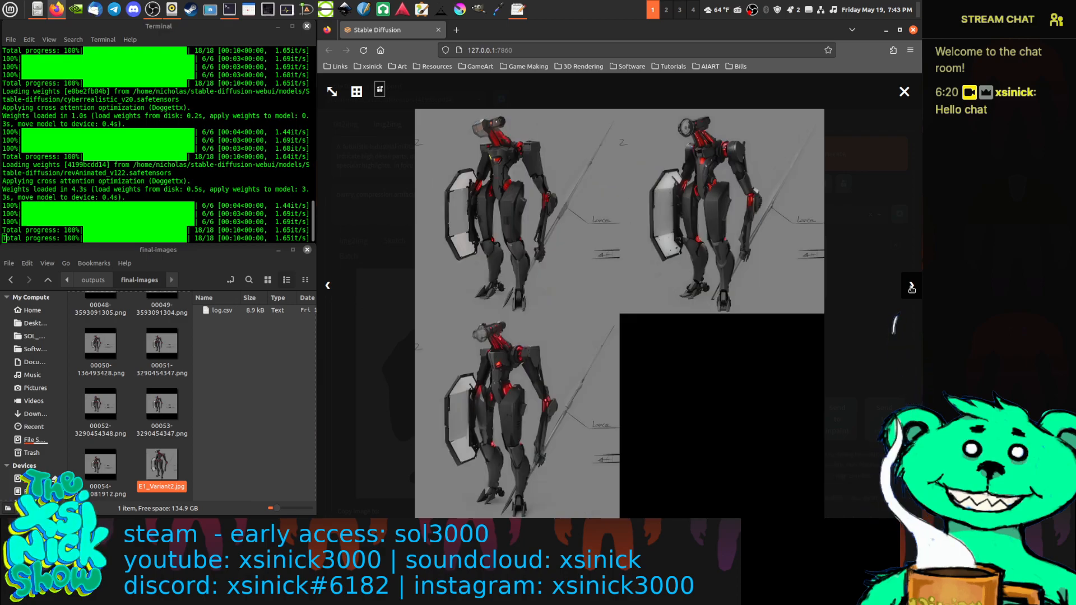
{"action": "left_click", "coordinate": [912, 287]}
{"action": "left_click", "coordinate": [911, 287]}
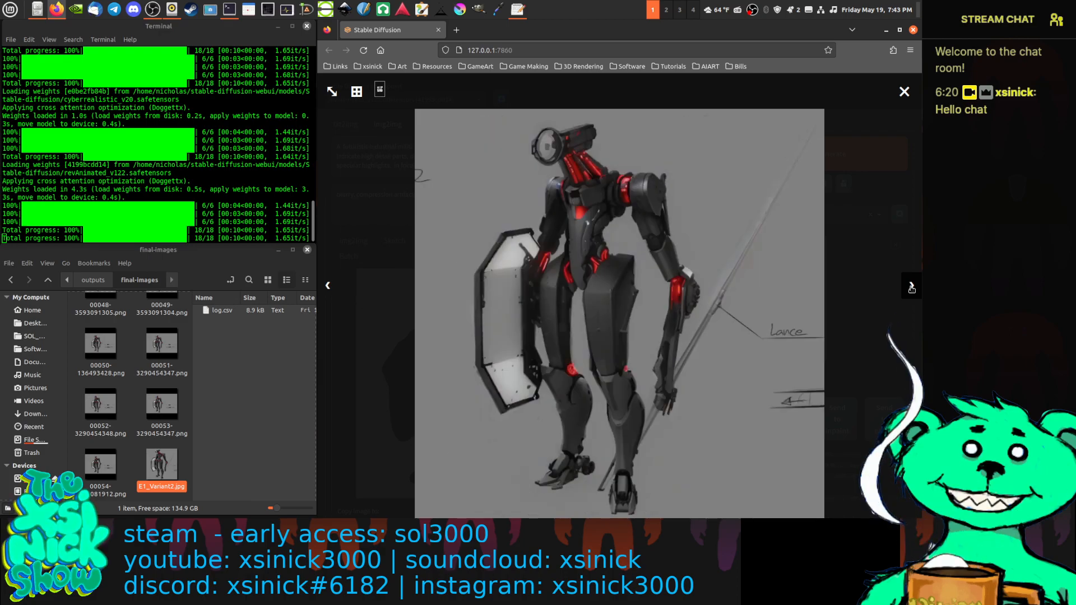
{"action": "left_click", "coordinate": [911, 287]}
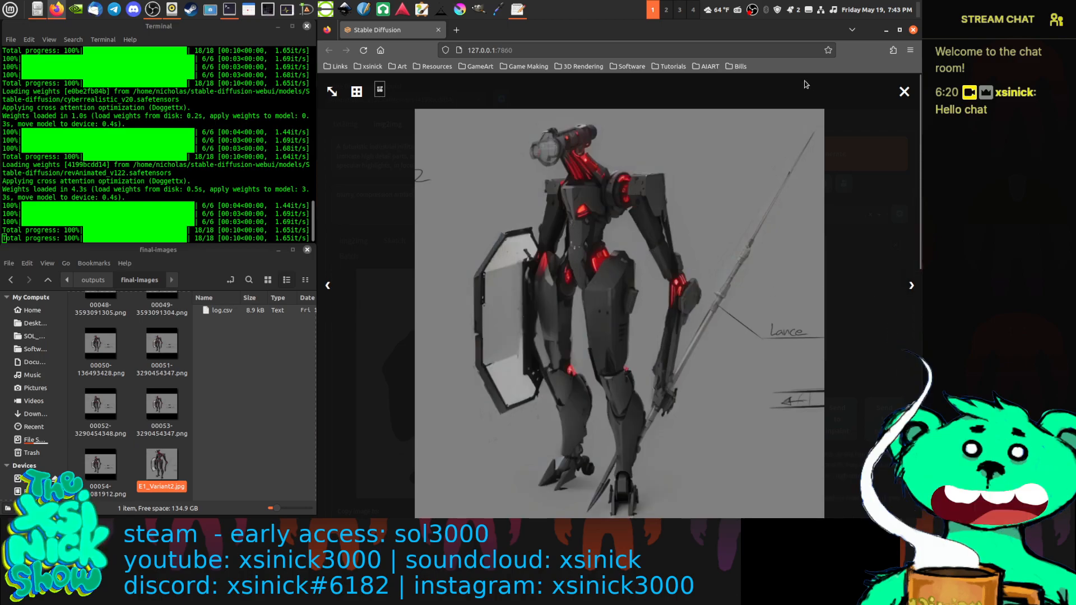
{"action": "left_click", "coordinate": [905, 92]}
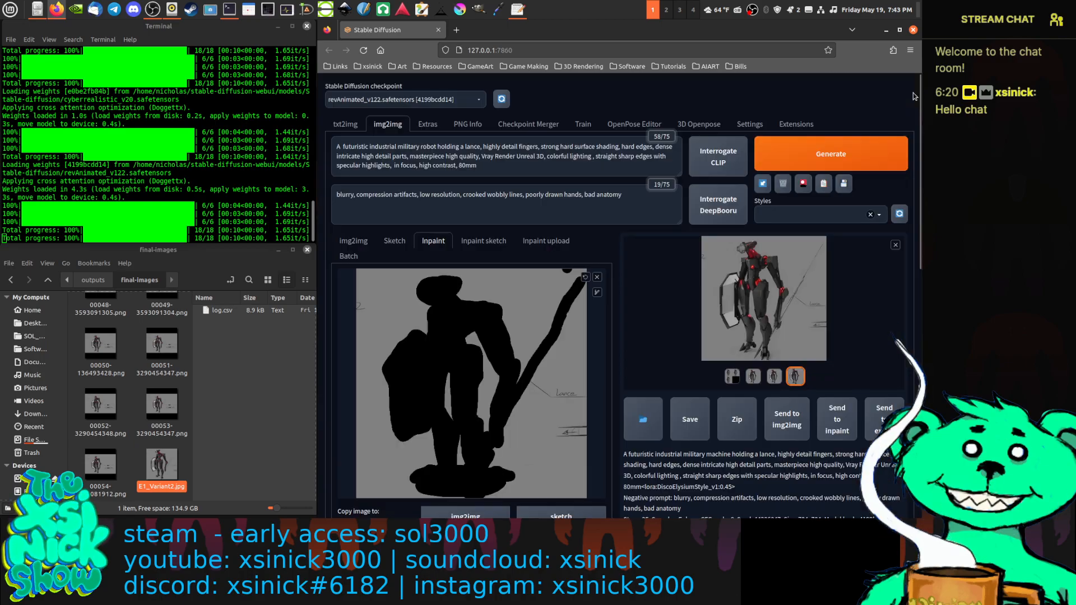
Save the selected robot variant to the output folder and generate another inpaint batch with the "robot" prompt.
{"action": "left_click", "coordinate": [702, 421]}
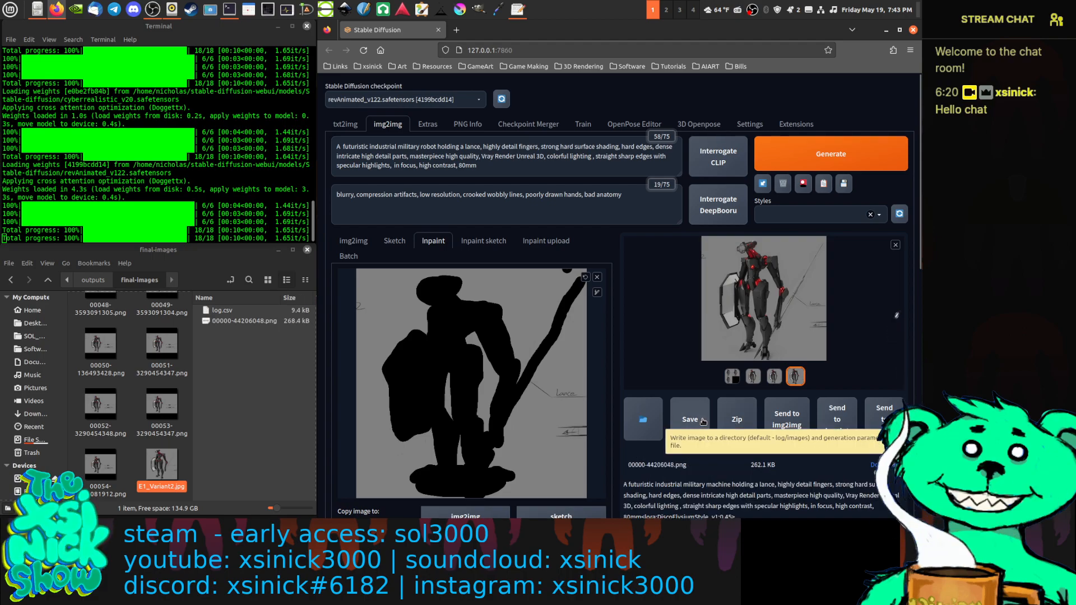
{"action": "left_click", "coordinate": [807, 153]}
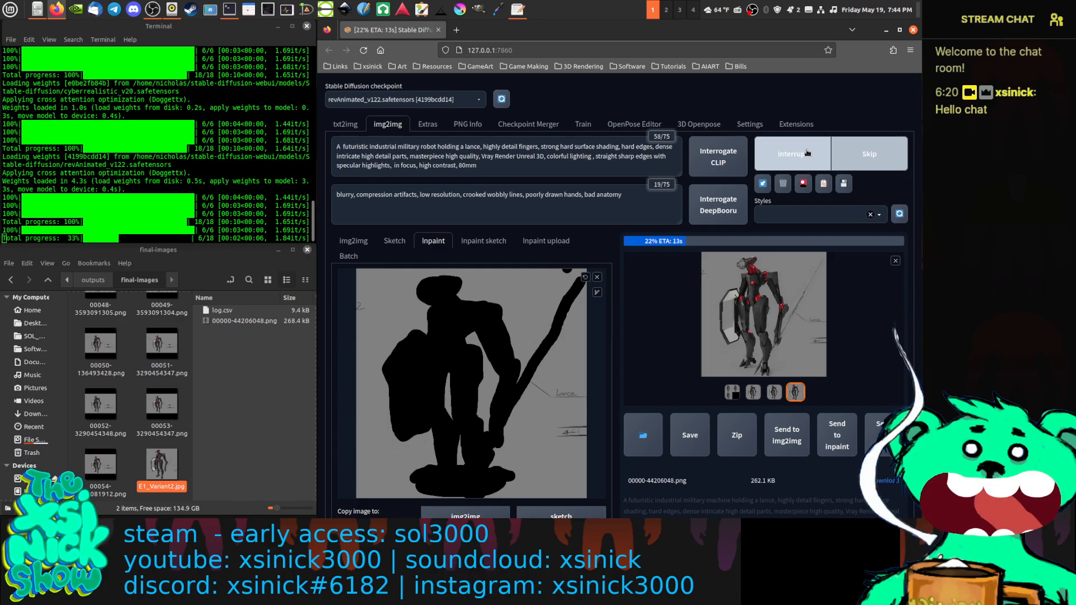
{"action": "left_click", "coordinate": [739, 395]}
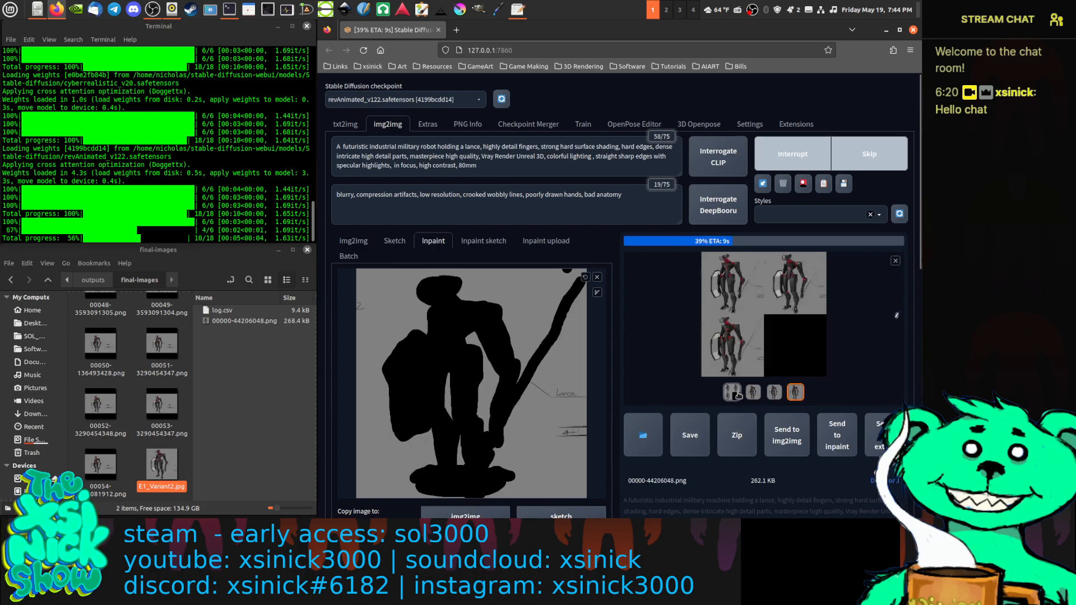
{"action": "left_click", "coordinate": [897, 262]}
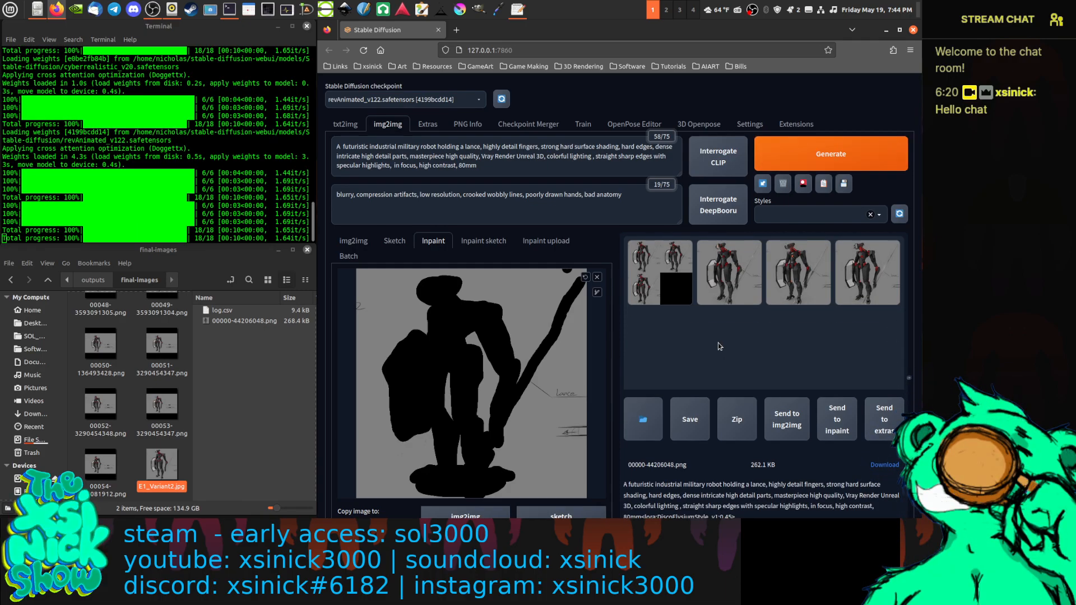
View each variant and the grid of the "robot" prompt batch at full size.
{"action": "left_click", "coordinate": [783, 296]}
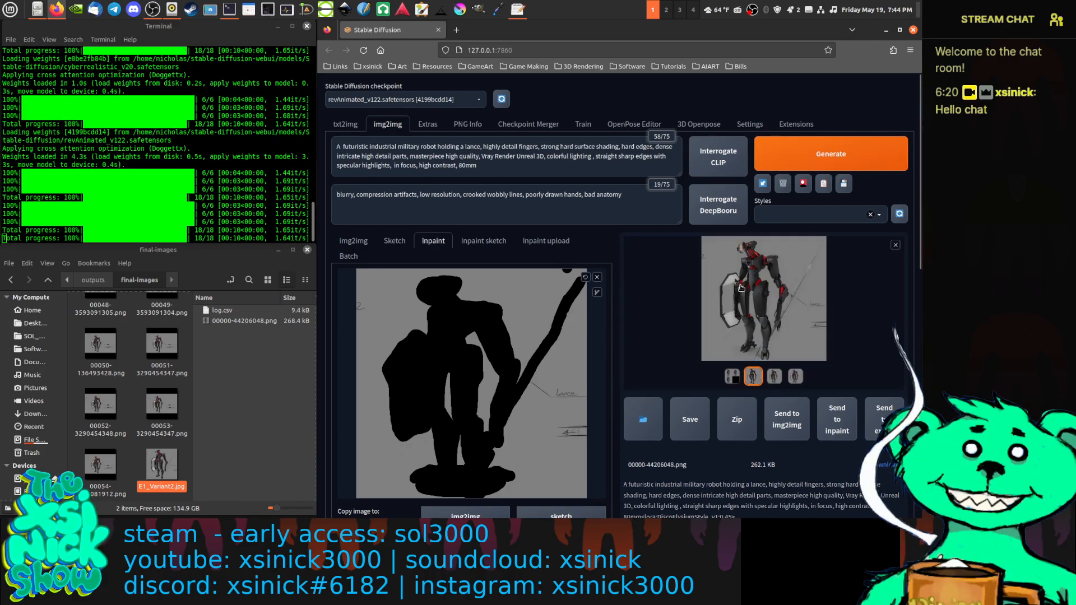
{"action": "left_click", "coordinate": [757, 329]}
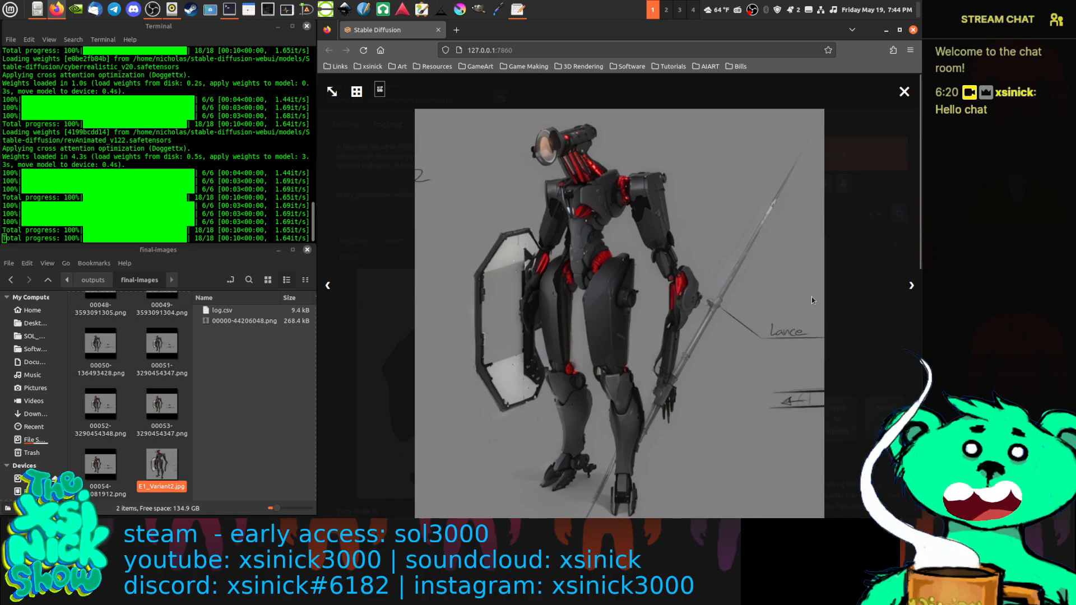
{"action": "left_click", "coordinate": [911, 285]}
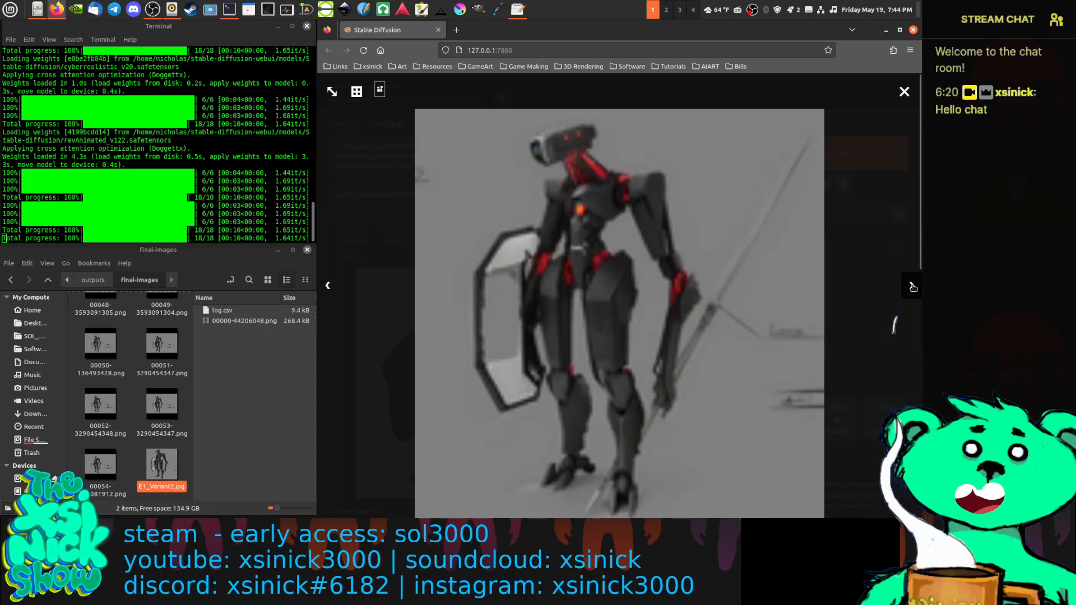
{"action": "left_click", "coordinate": [912, 287]}
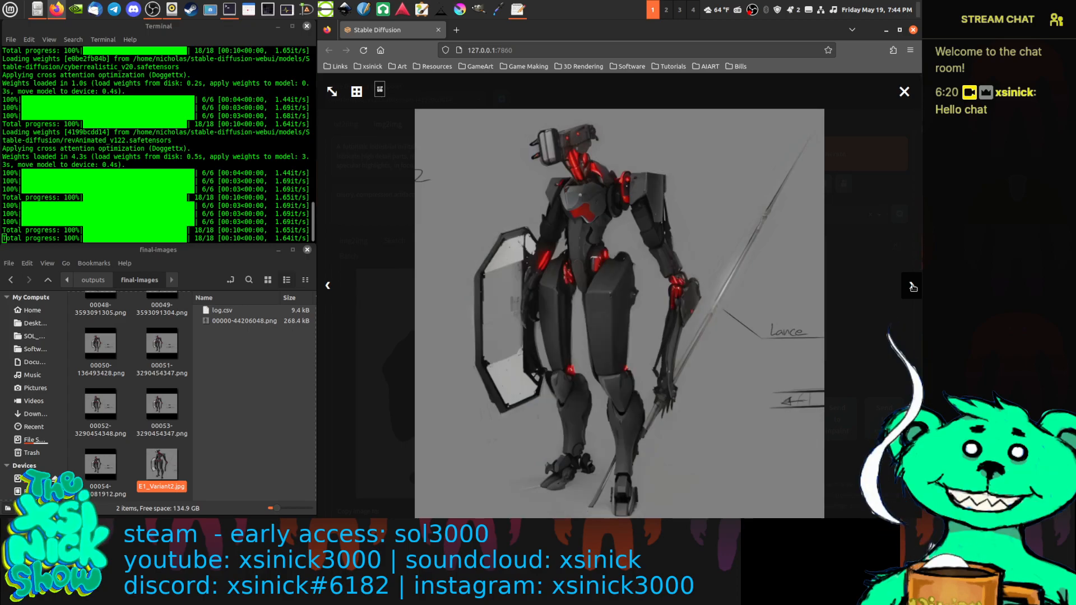
{"action": "left_click", "coordinate": [912, 287]}
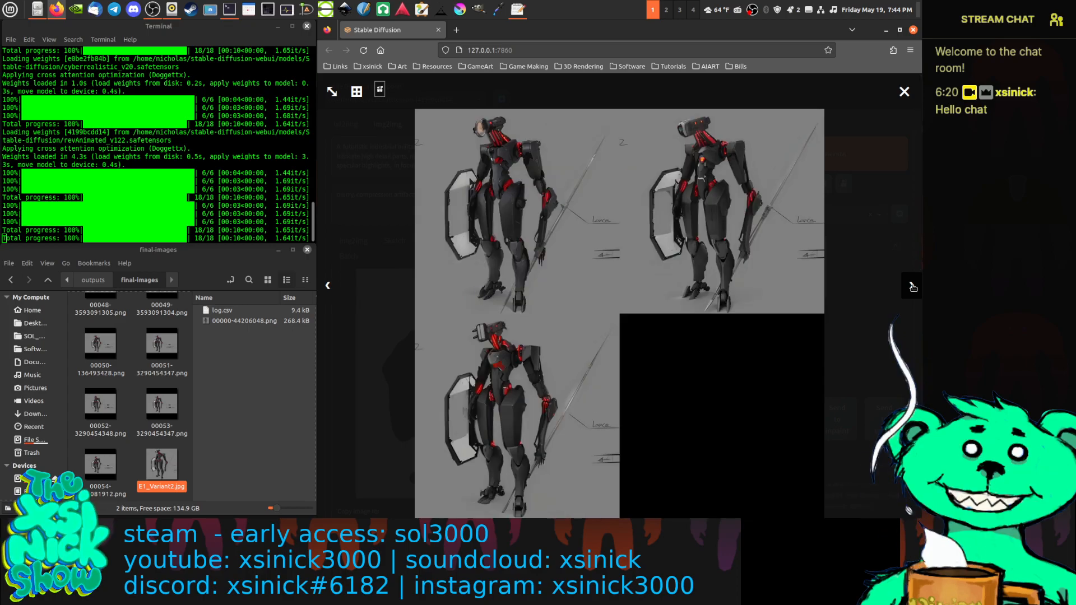
{"action": "left_click", "coordinate": [904, 91]}
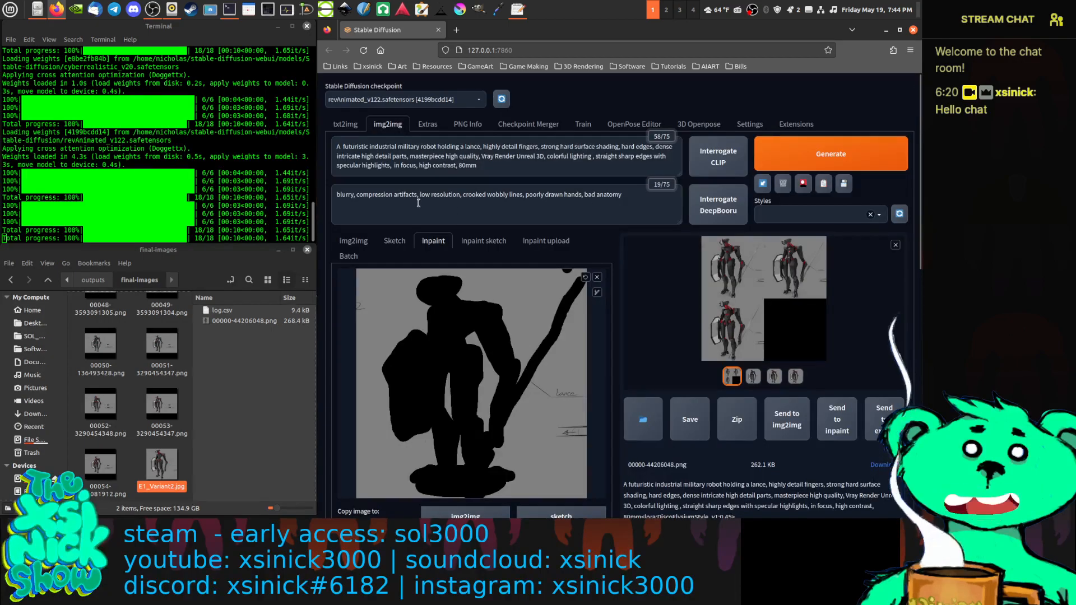
Insert "colorful" before "parts" in the positive prompt so the phrase reads "dense intricate high detail colorful parts".
{"action": "left_click", "coordinate": [391, 157]}
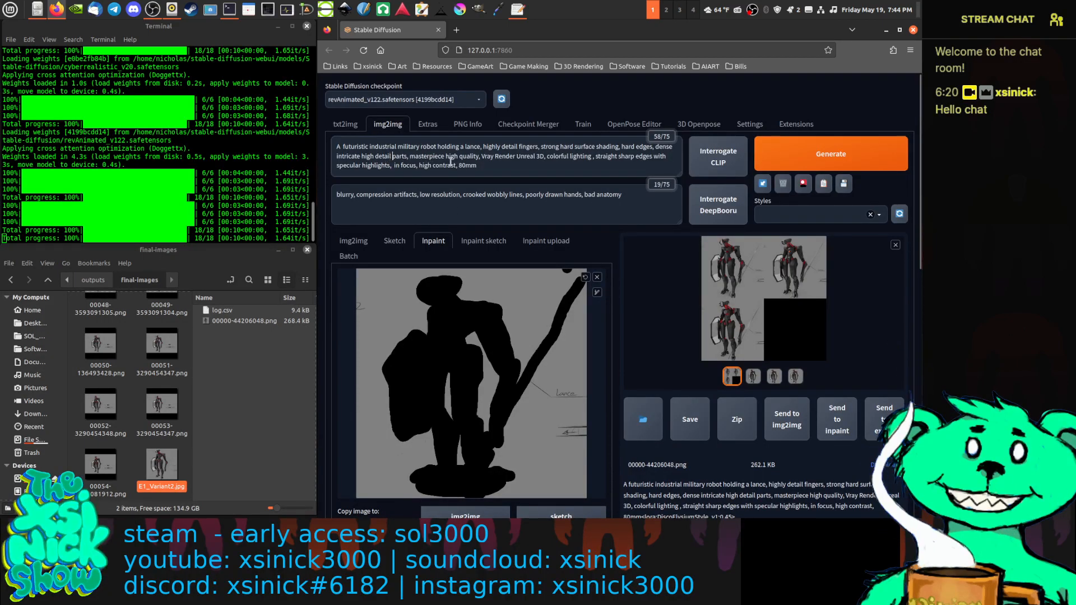
{"action": "type", "text": "co"}
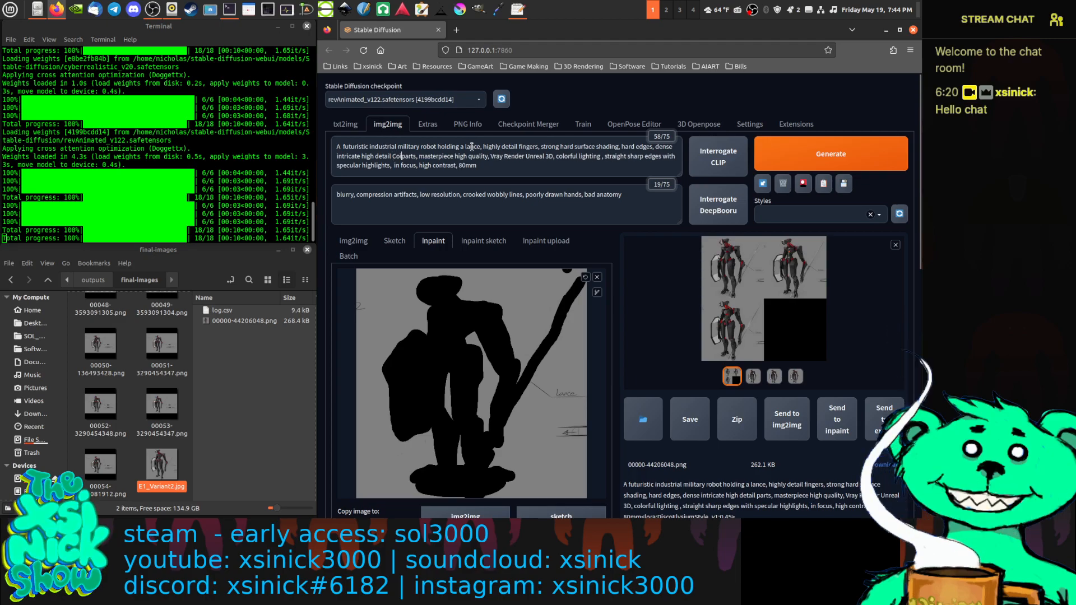
{"action": "key", "text": "BackSpace"}
{"action": "key", "text": "BackSpace"}
{"action": "key", "text": "BackSpace"}
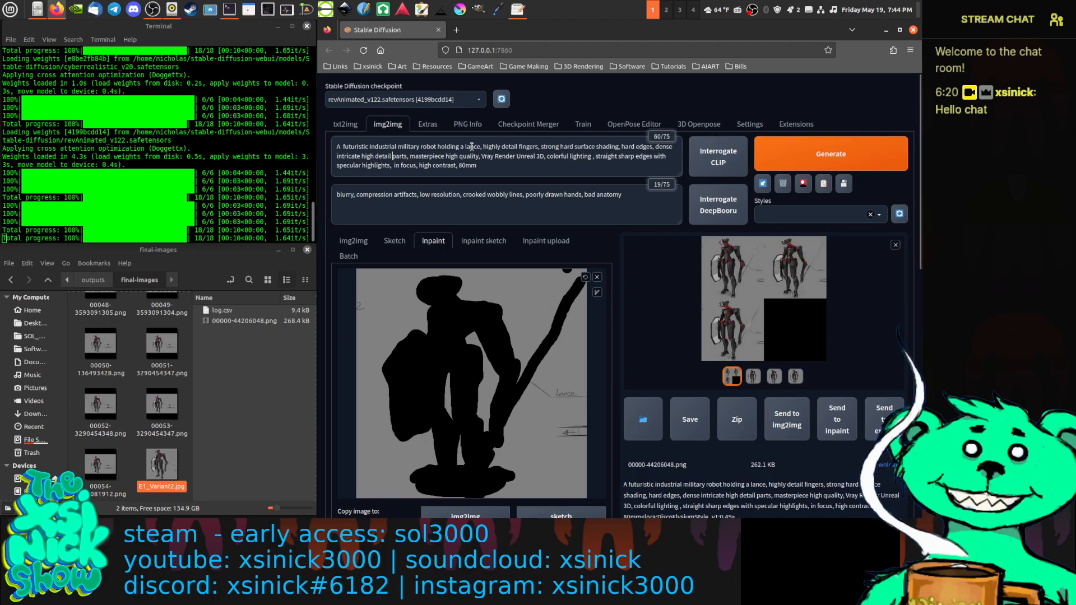
{"action": "type", "text": "colorful parts,"}
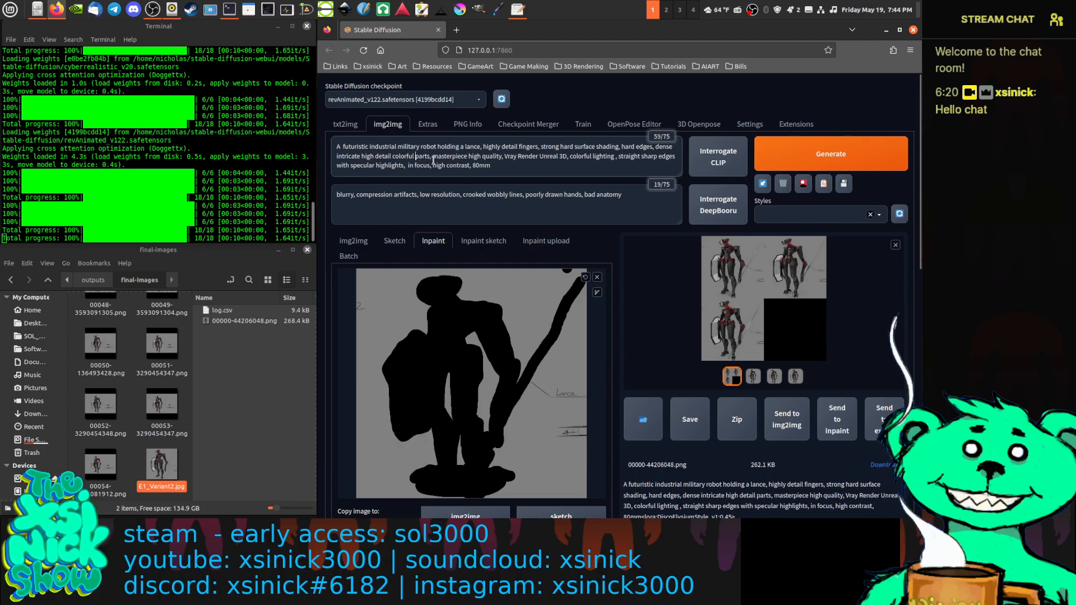
Insert "saturated color" before "quality" in the positive prompt's "masterpiece high quality" phrase.
{"action": "left_click", "coordinate": [487, 156]}
{"action": "type", "text": "sa"}
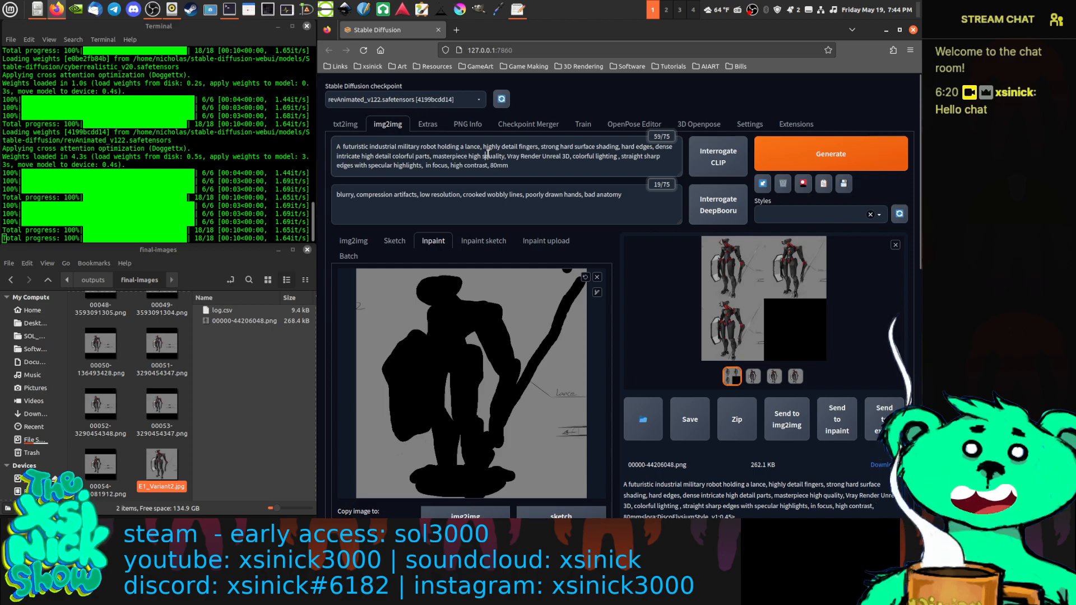
{"action": "type", "text": "turated"}
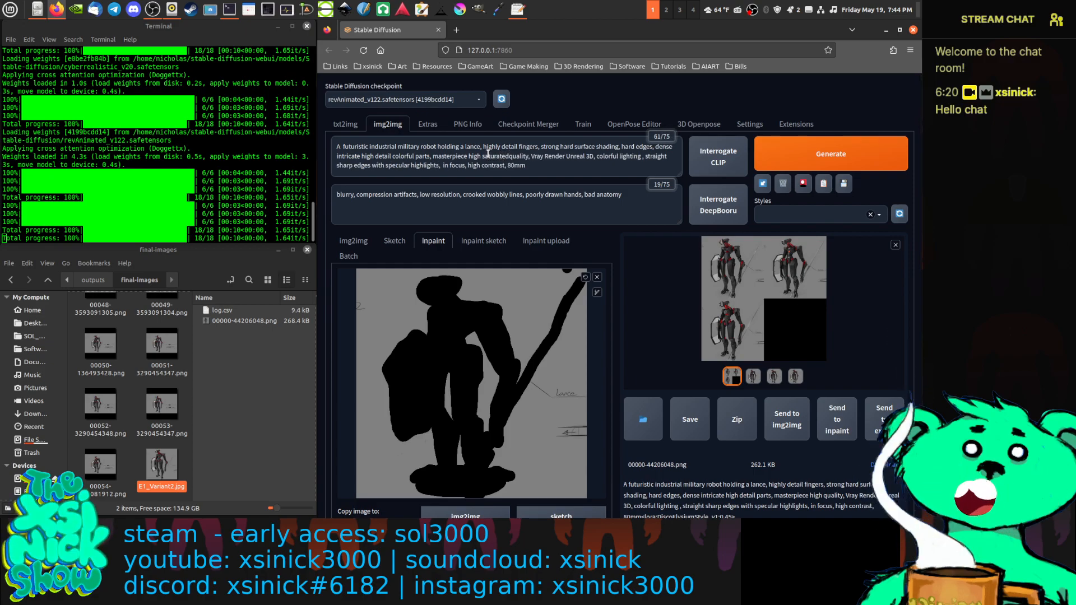
{"action": "type", "text": " colo"}
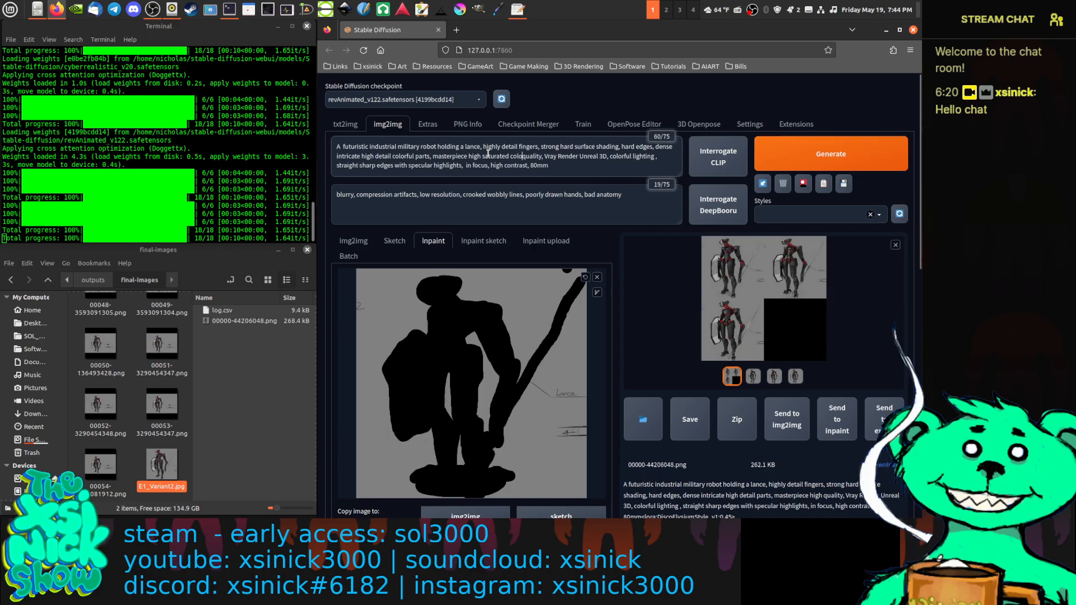
{"action": "type", "text": "r qua"}
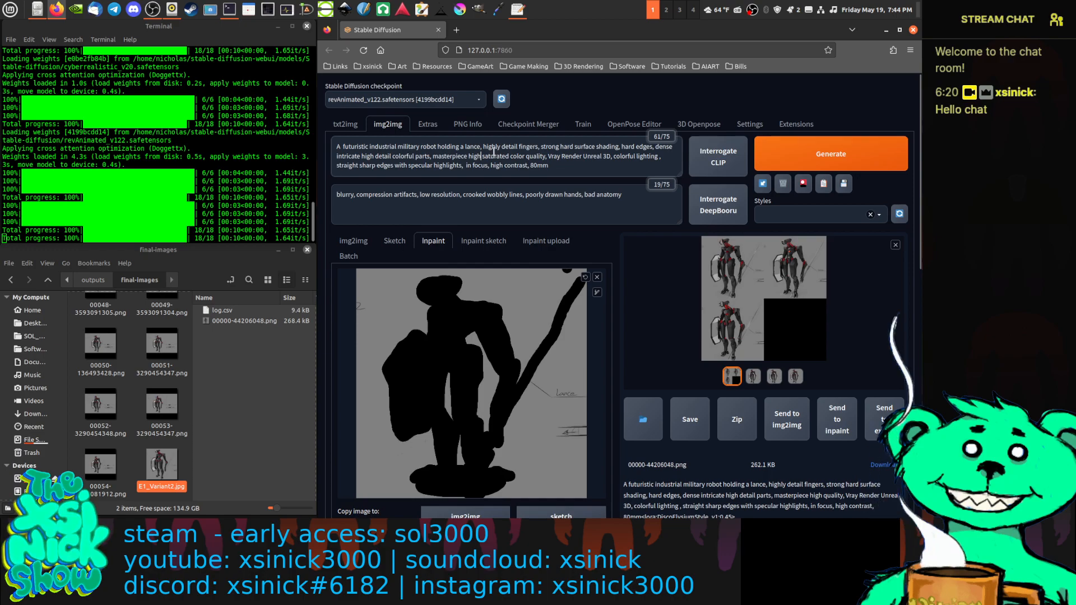
Change "high" to "highly" so the positive prompt reads "masterpiece highly saturated color quality", and generate an inpaint batch.
{"action": "type", "text": "lity"}
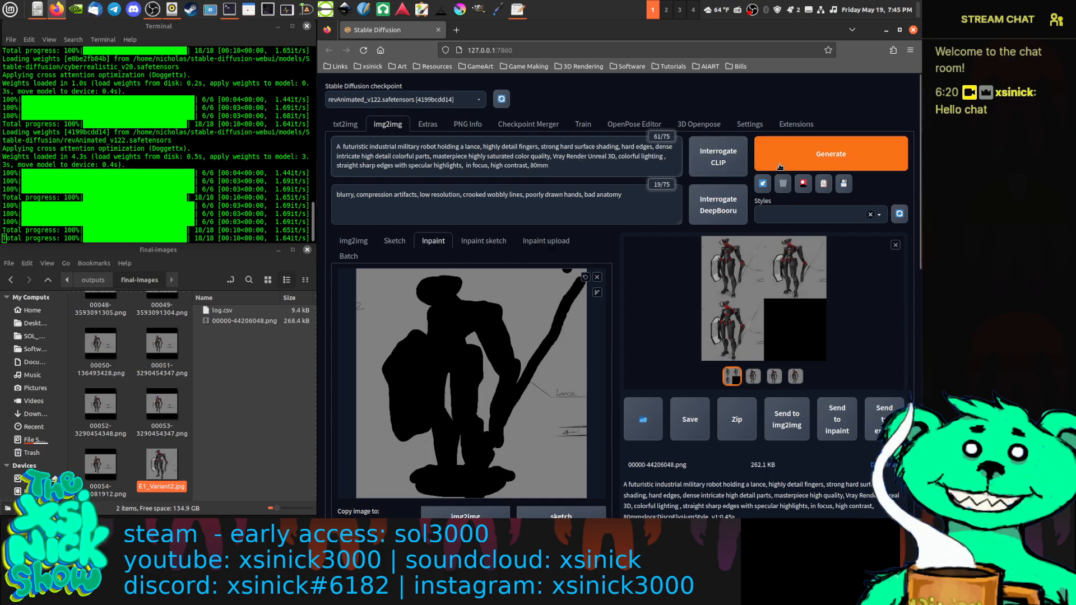
{"action": "left_click", "coordinate": [800, 166]}
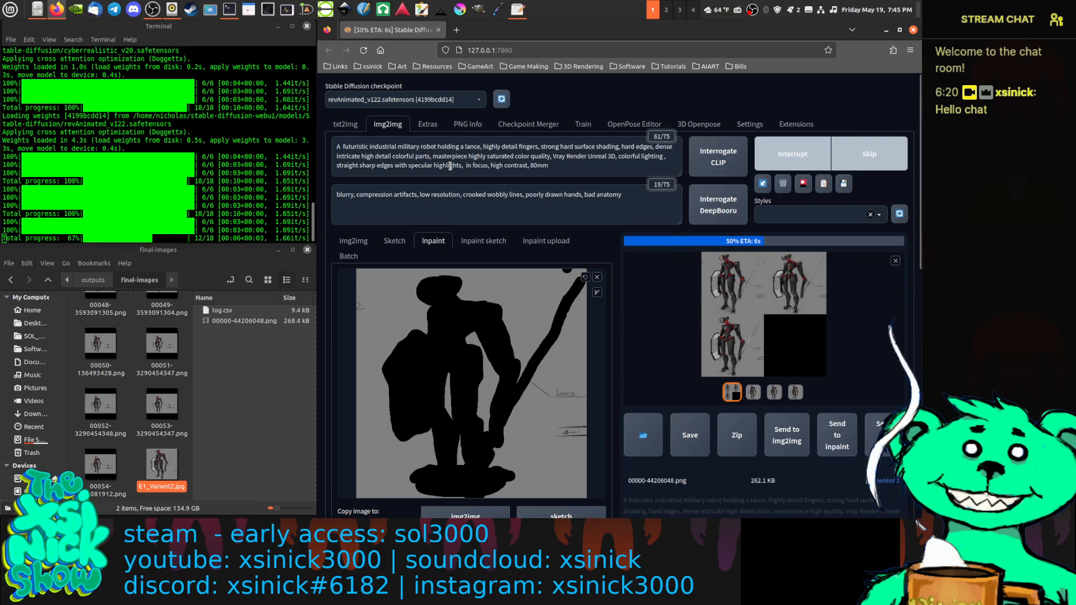
Insert "blue green orange brown" before "color quality" in the positive prompt.
{"action": "left_click", "coordinate": [525, 157]}
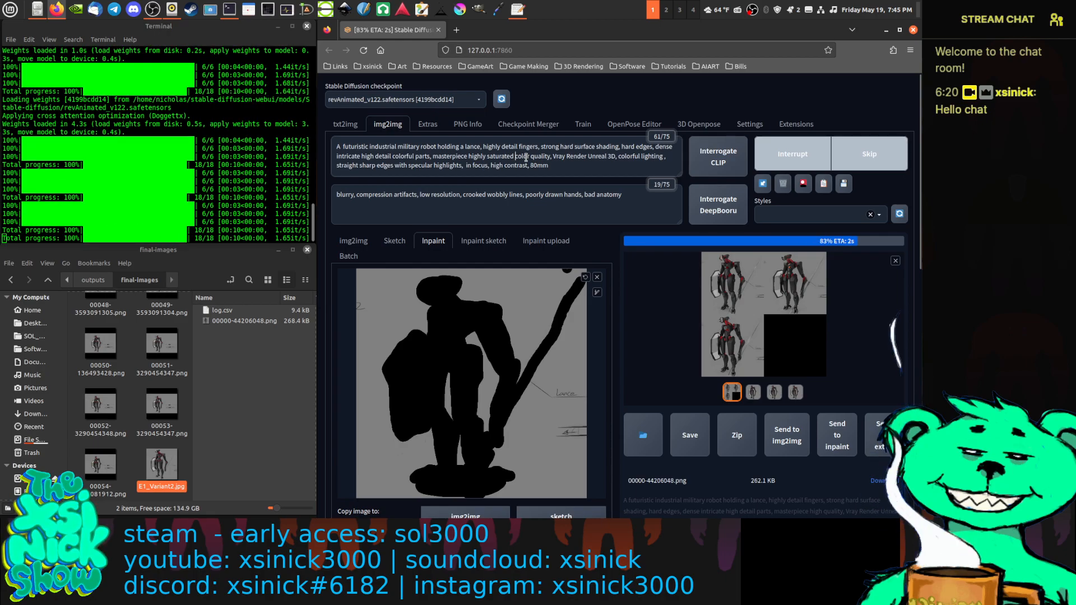
{"action": "type", "text": "blue "}
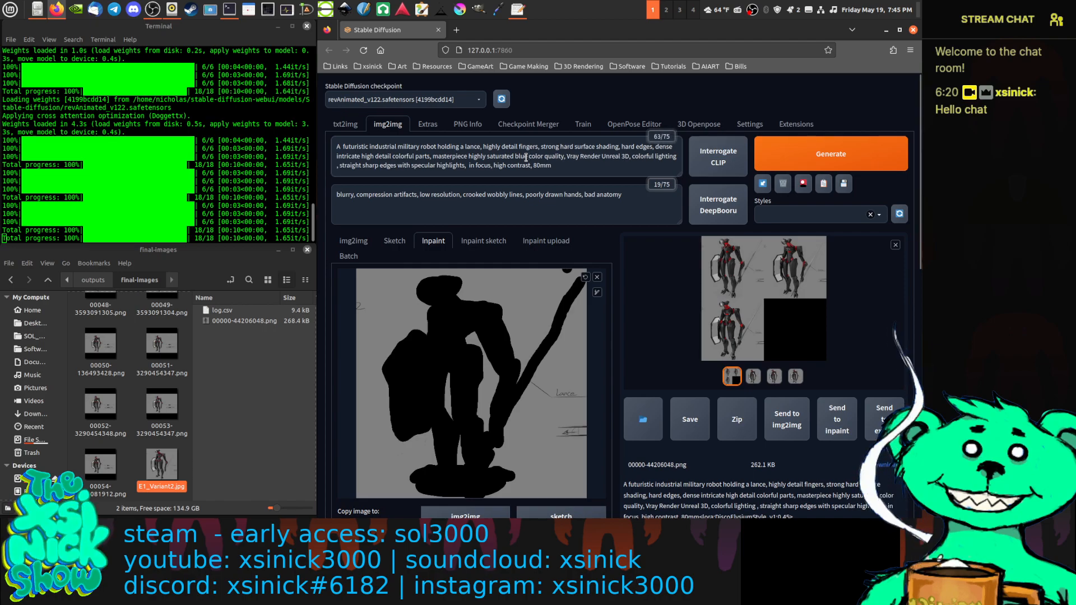
{"action": "type", "text": "green "}
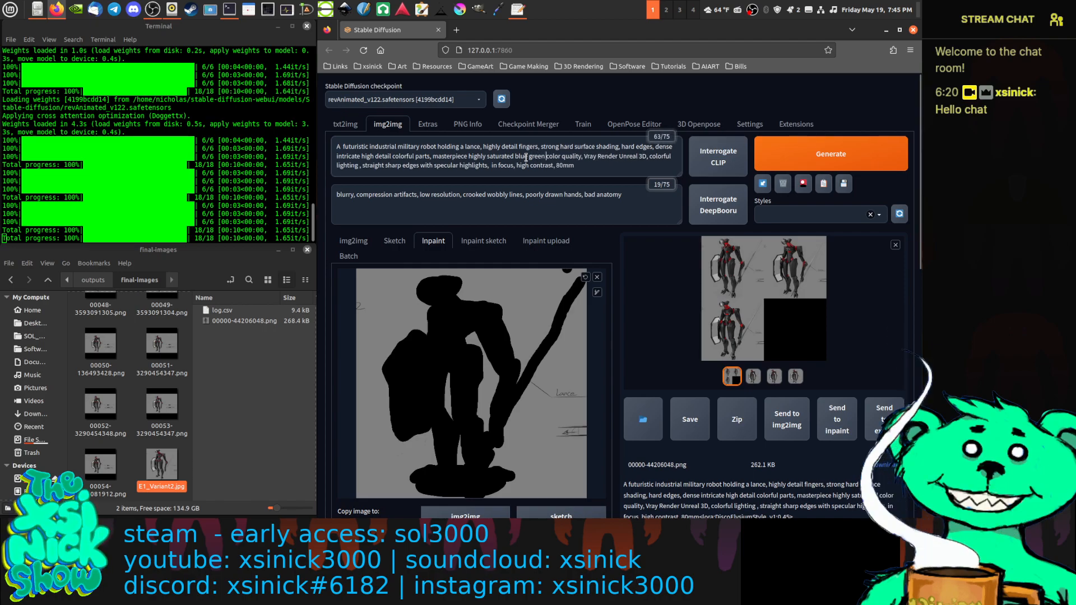
{"action": "type", "text": "orange"}
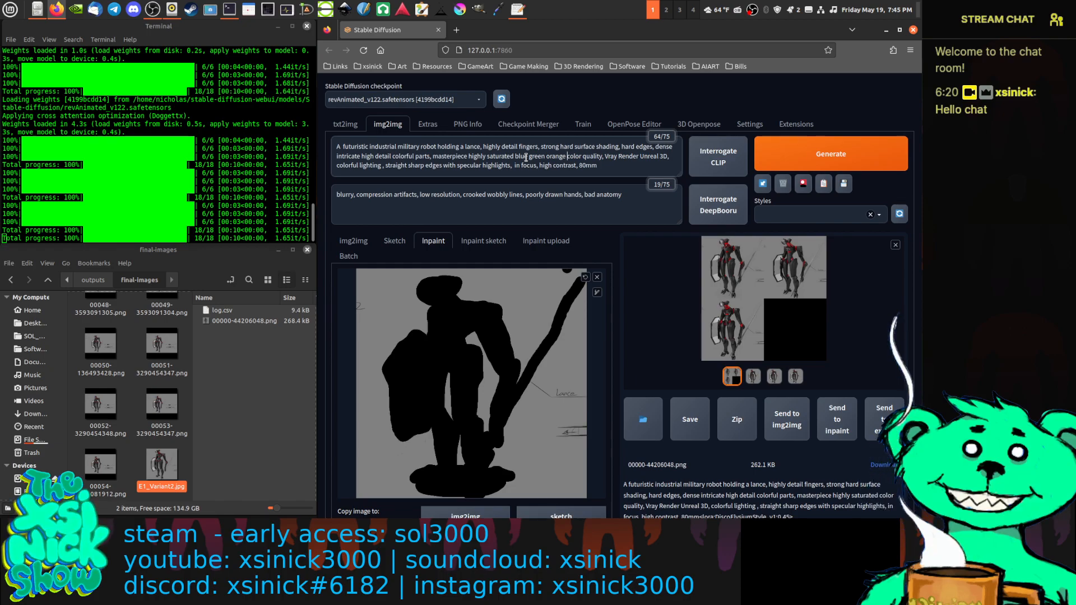
{"action": "type", "text": "bro"}
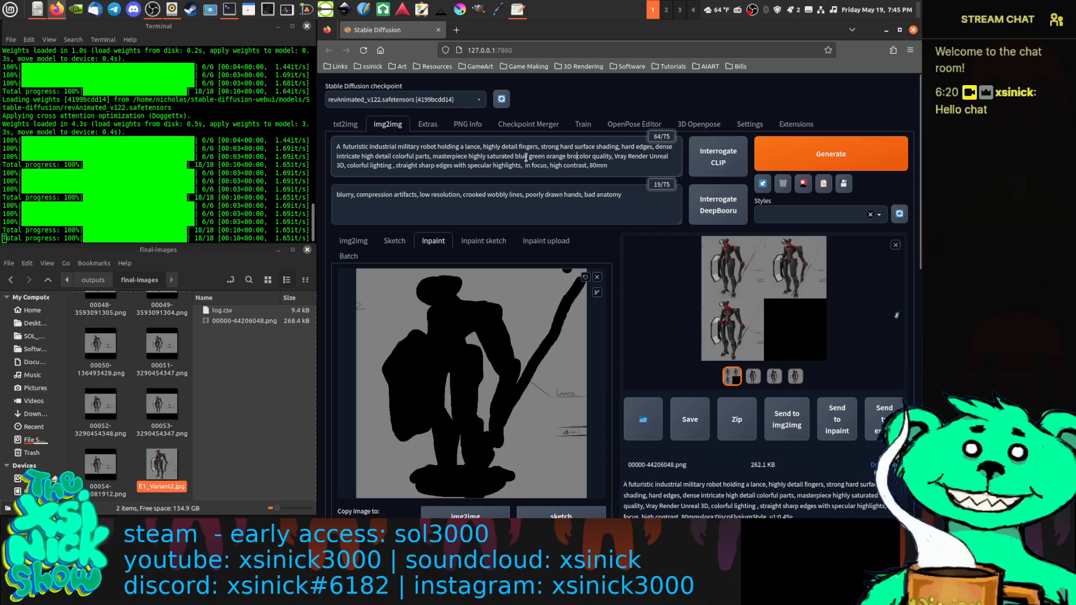
{"action": "type", "text": "wn"}
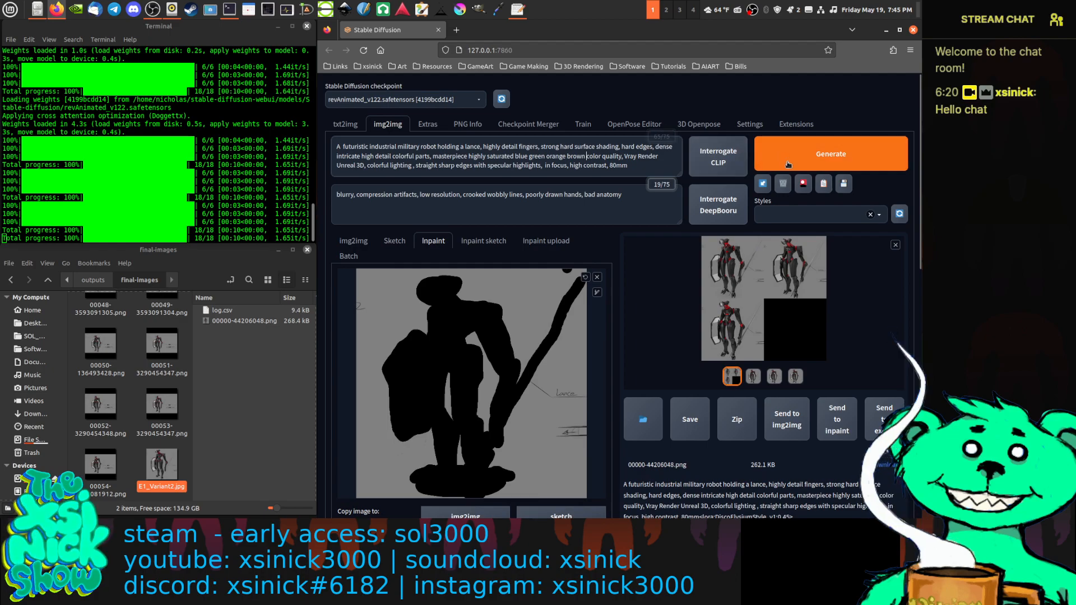
View each variant and the grid of the "highly saturated color" batch at full size.
{"action": "left_click", "coordinate": [769, 330]}
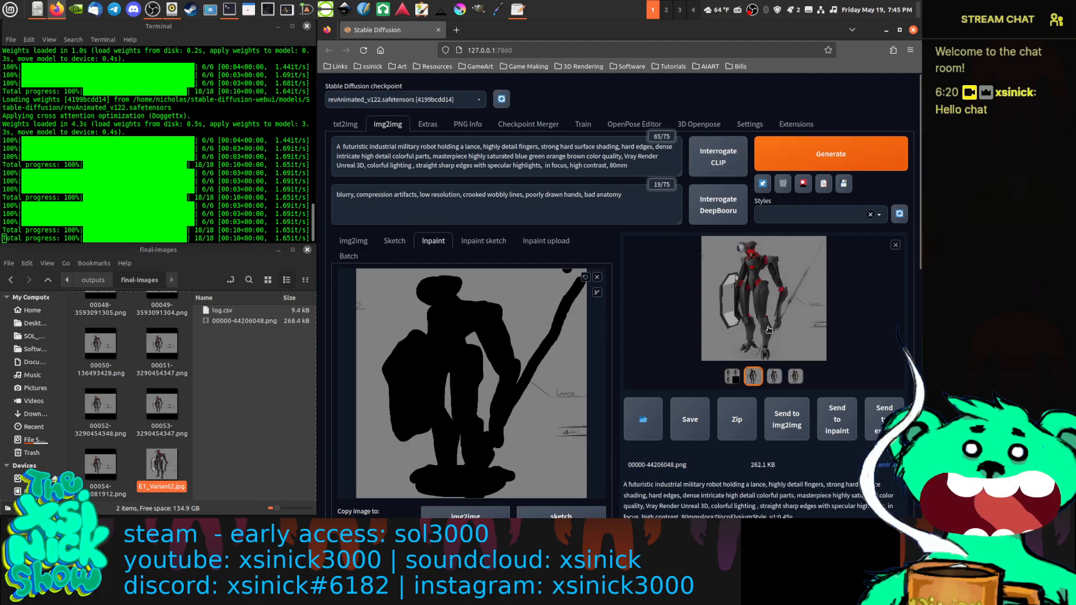
{"action": "left_click", "coordinate": [769, 330]}
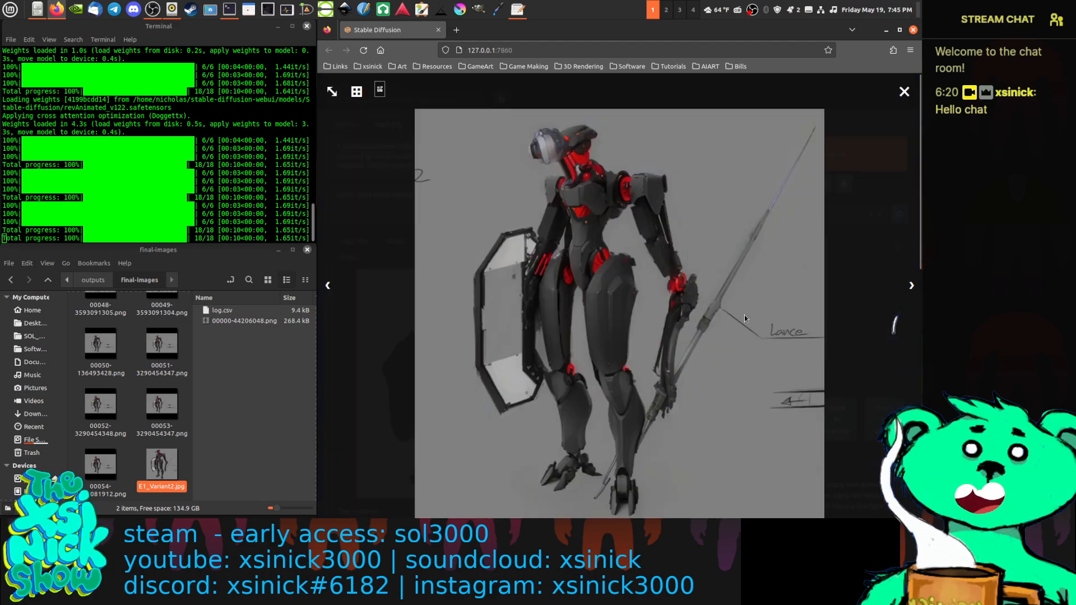
{"action": "left_click", "coordinate": [909, 287]}
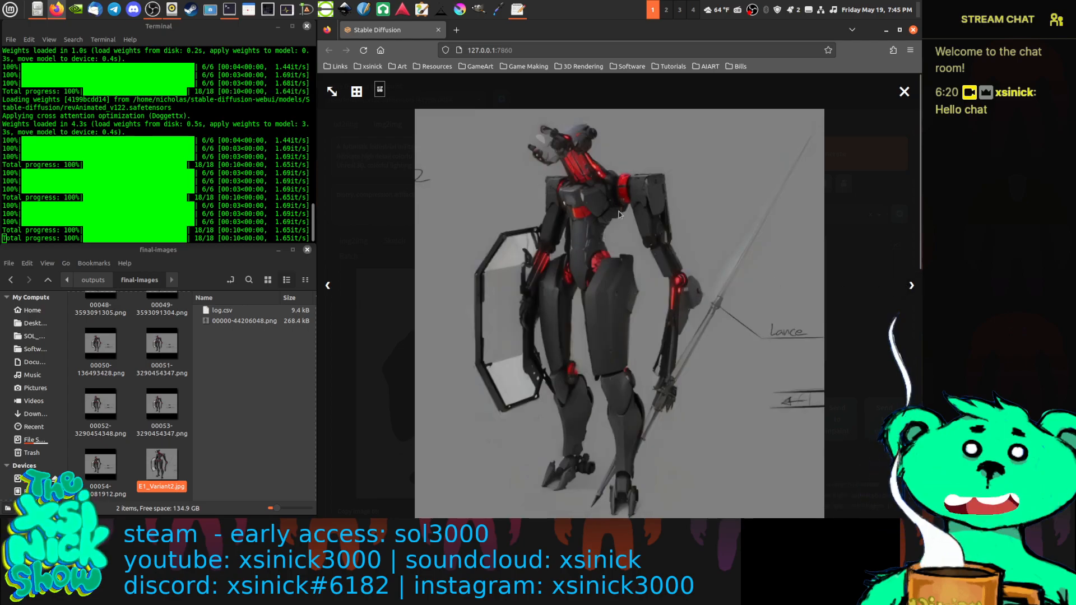
{"action": "left_click", "coordinate": [910, 287]}
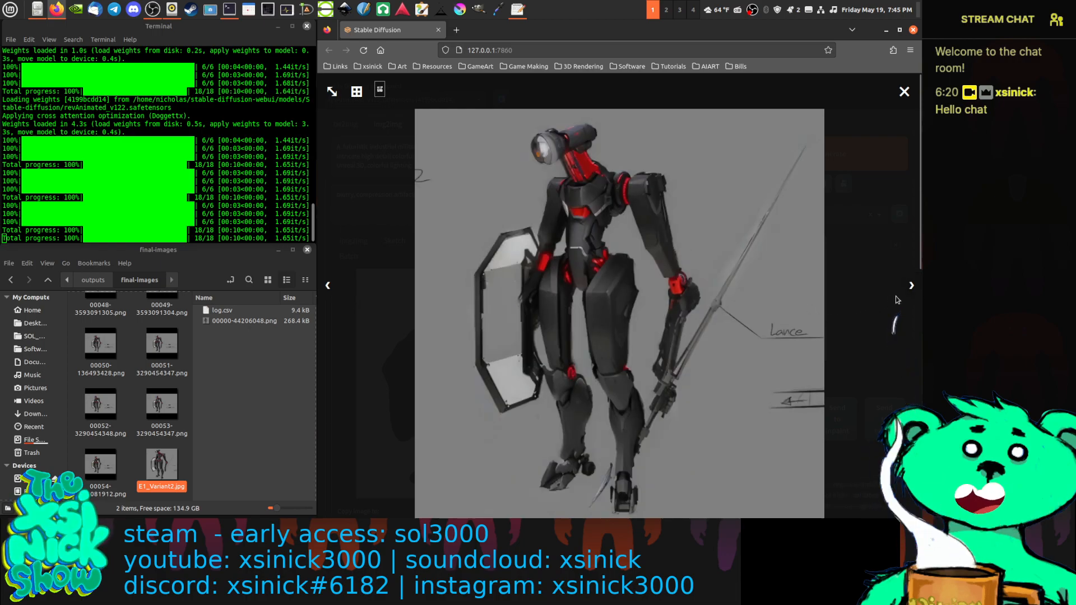
{"action": "left_click", "coordinate": [910, 286]}
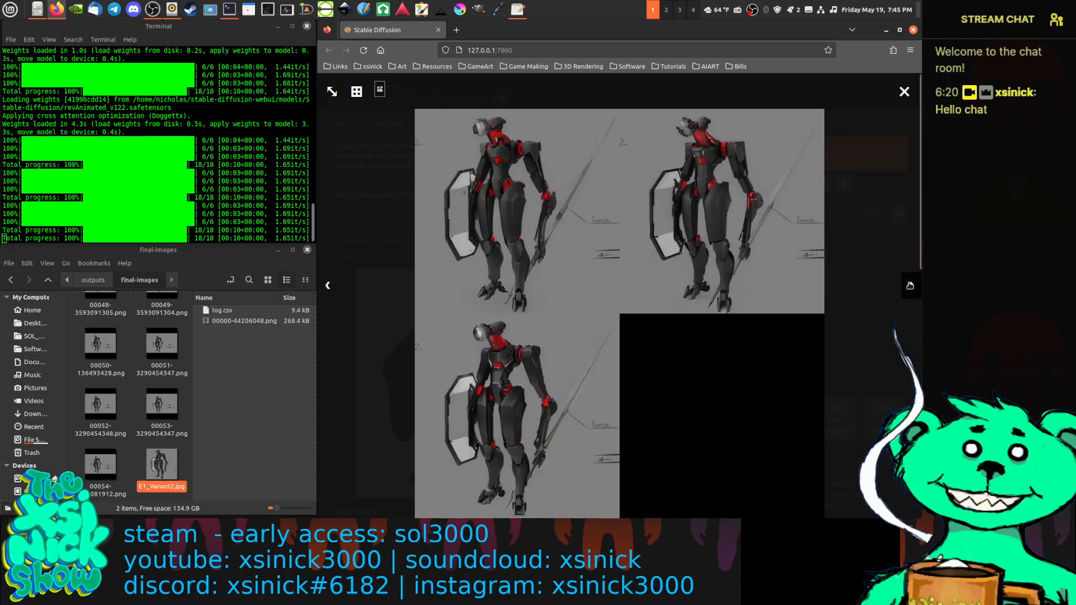
{"action": "left_click", "coordinate": [910, 285]}
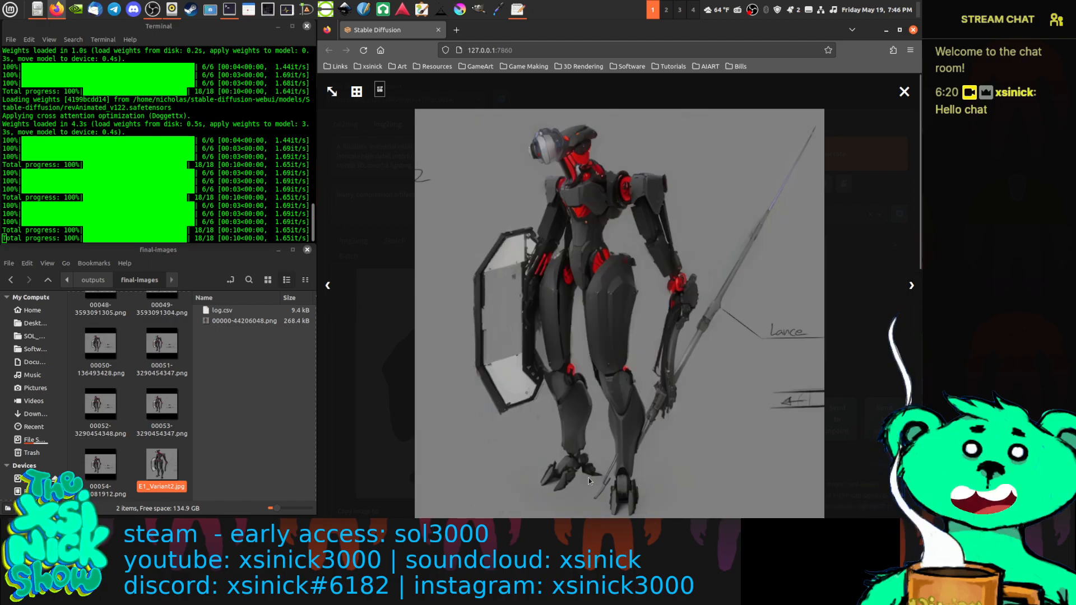
{"action": "left_click", "coordinate": [905, 91]}
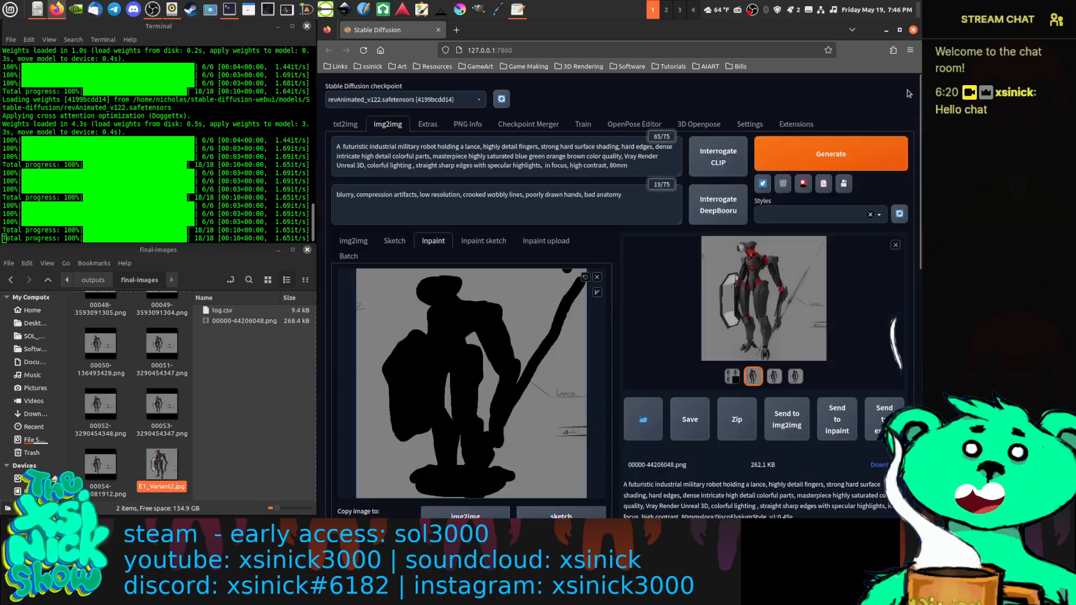
Generate an inpaint batch with the "blue green orange brown" prompt and view its variants and grid at full size.
{"action": "left_click", "coordinate": [832, 154]}
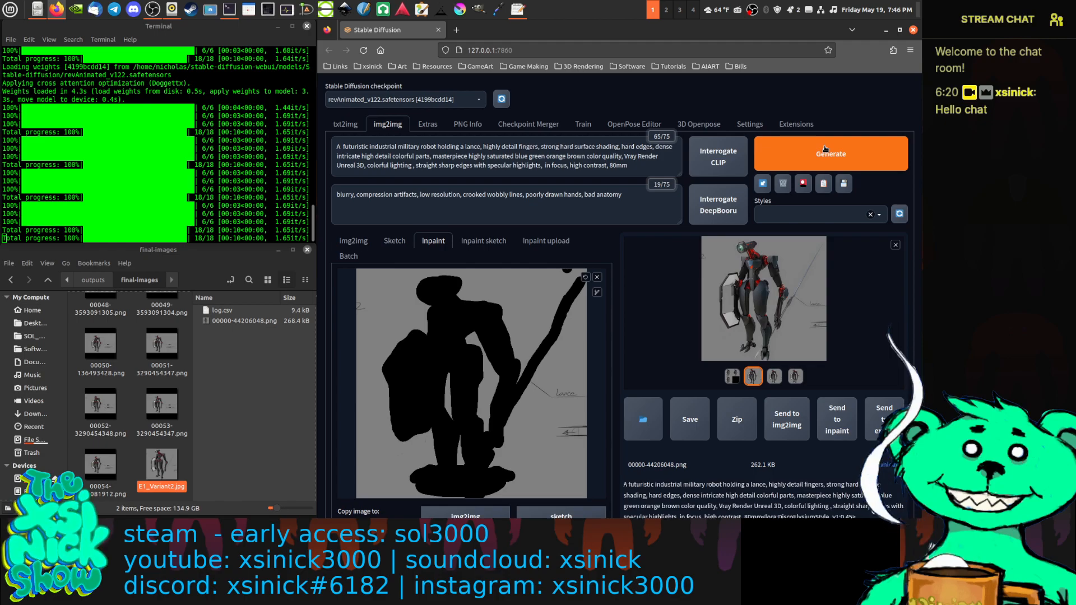
{"action": "left_click", "coordinate": [746, 278]}
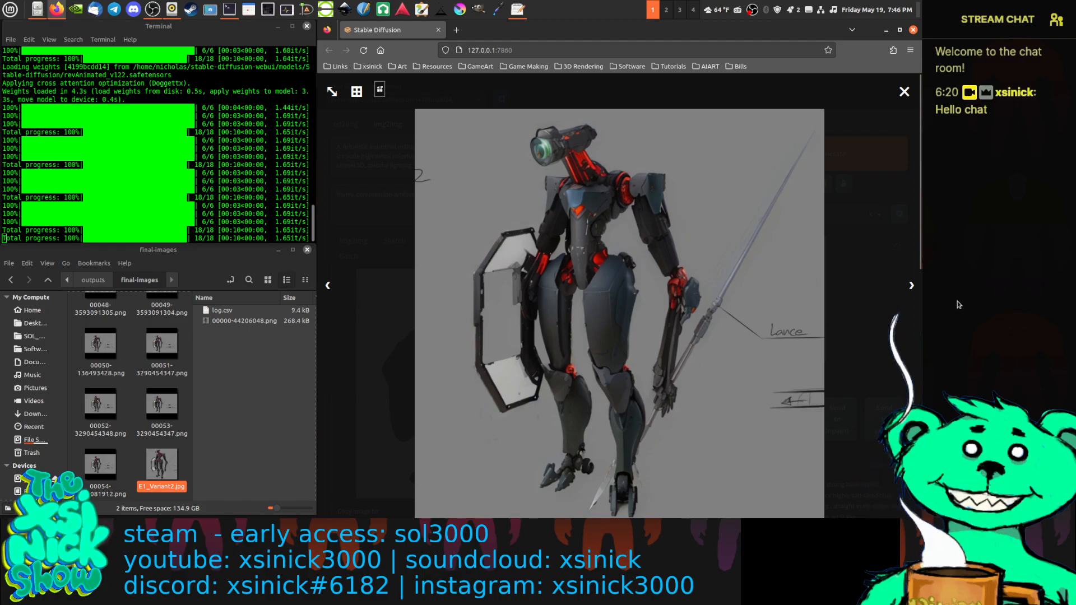
{"action": "key", "text": "Right"}
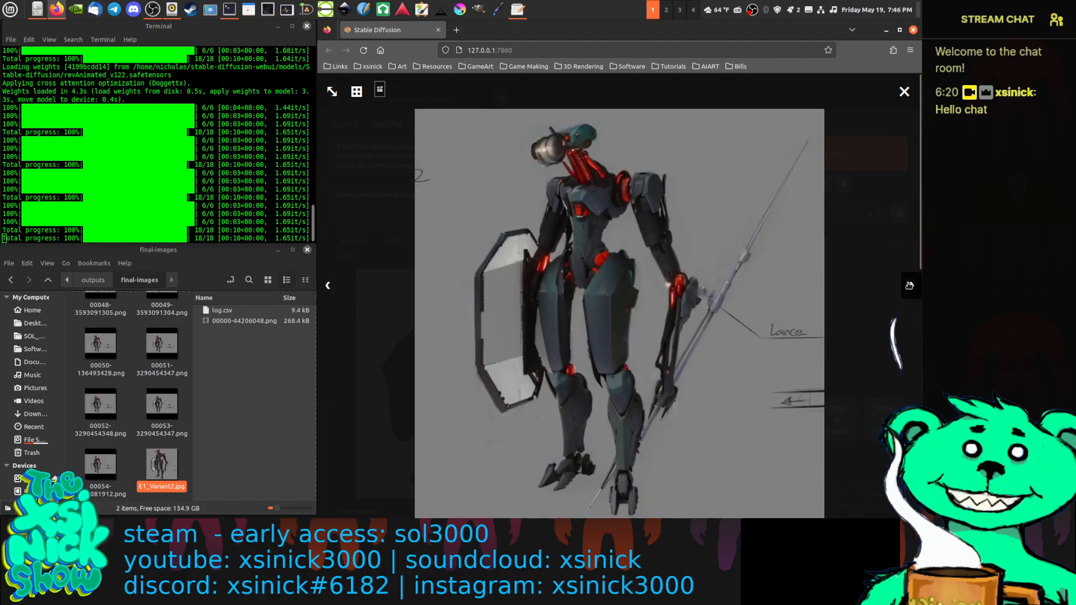
{"action": "key", "text": "Right"}
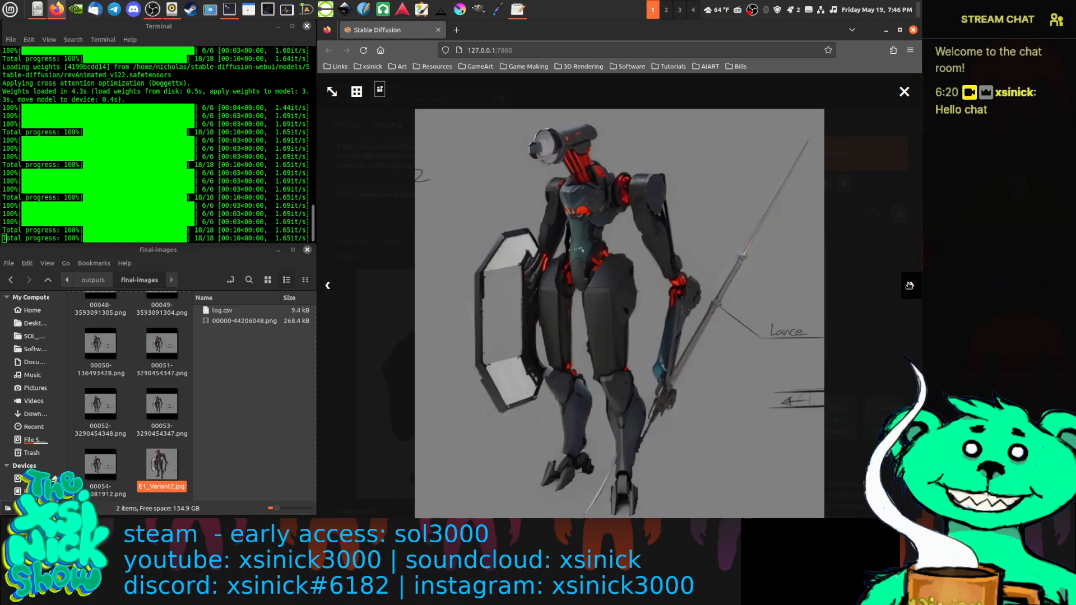
{"action": "key", "text": "Right"}
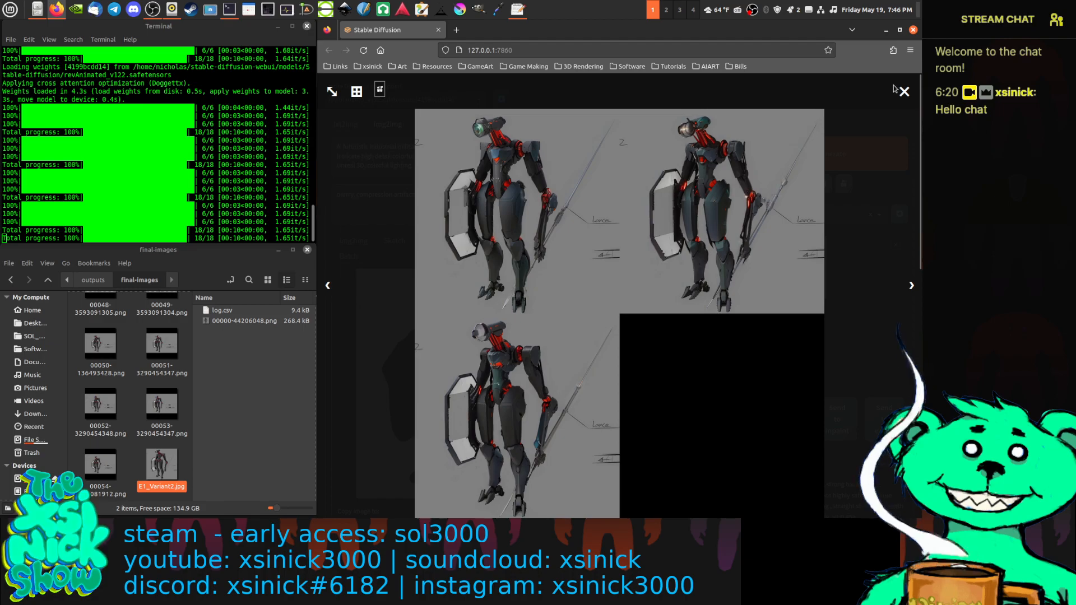
{"action": "key", "text": "Escape"}
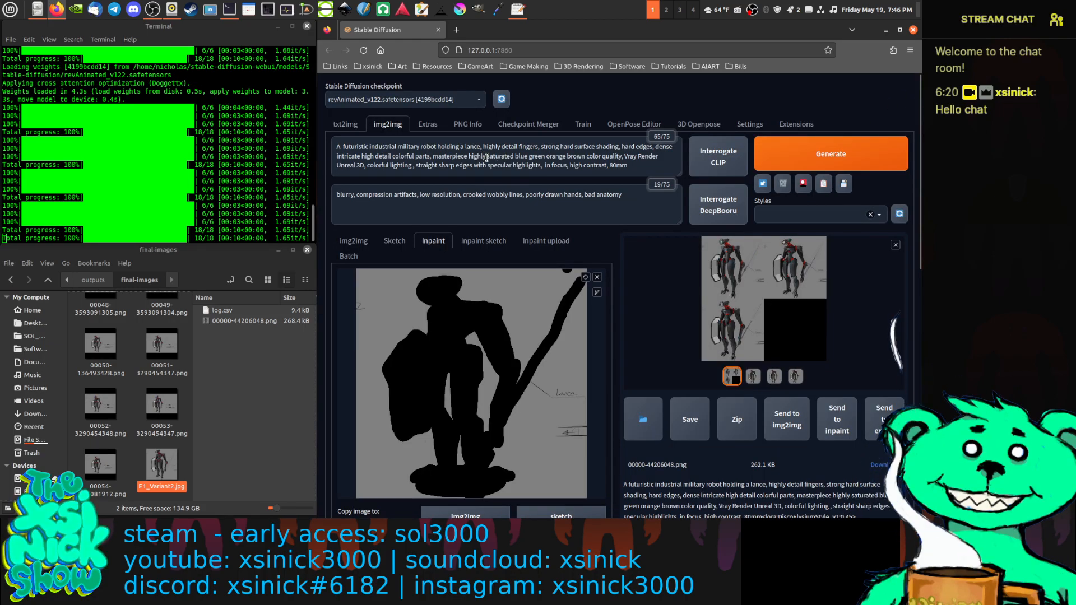
Replace "highly" with "over" before "saturated" in the positive prompt.
{"action": "double_click", "coordinate": [486, 157]}
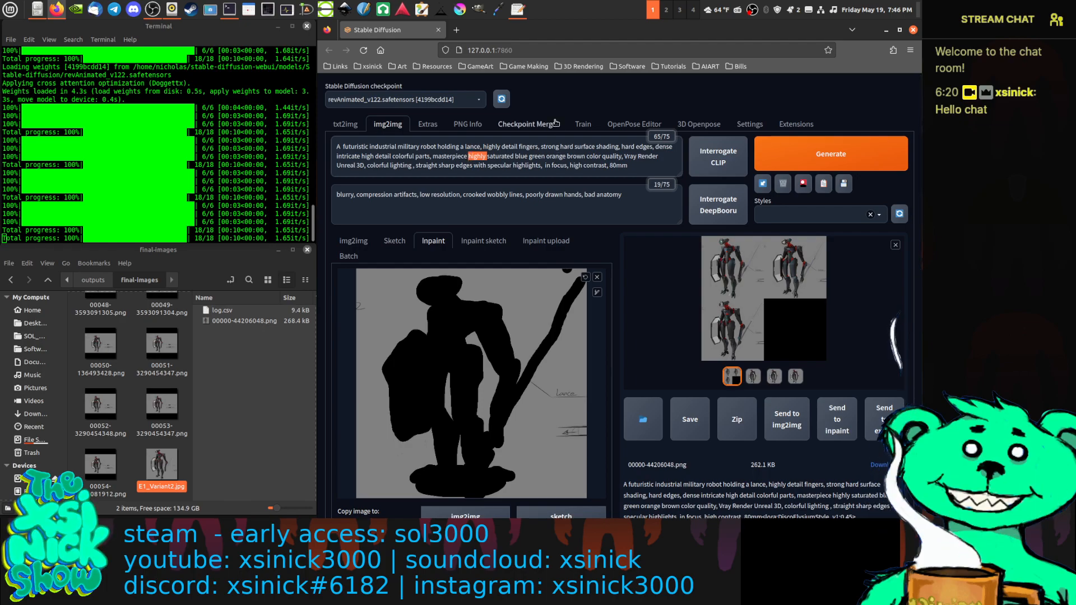
{"action": "type", "text": "ov"}
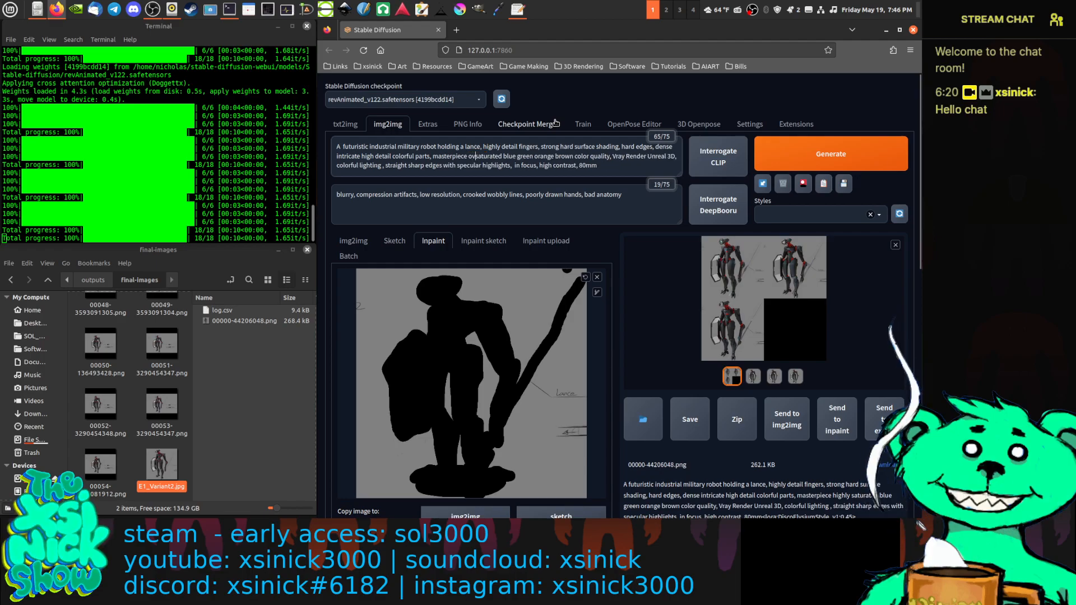
{"action": "type", "text": "er"}
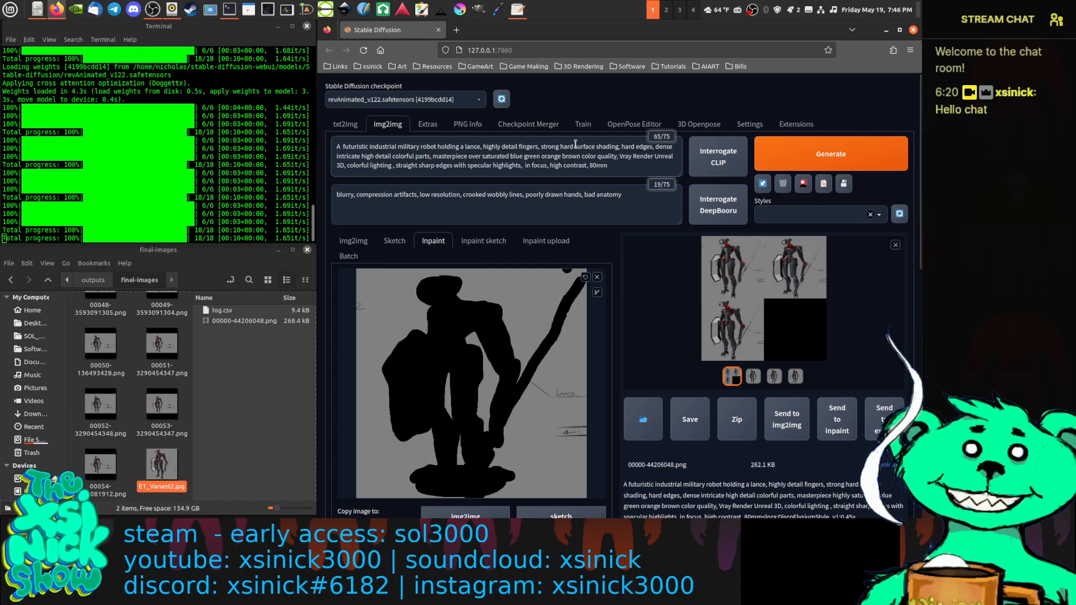
Edit the prompt's color list to read "blue green, orange brown, olive green color quality".
{"action": "type", "text": " ,"}
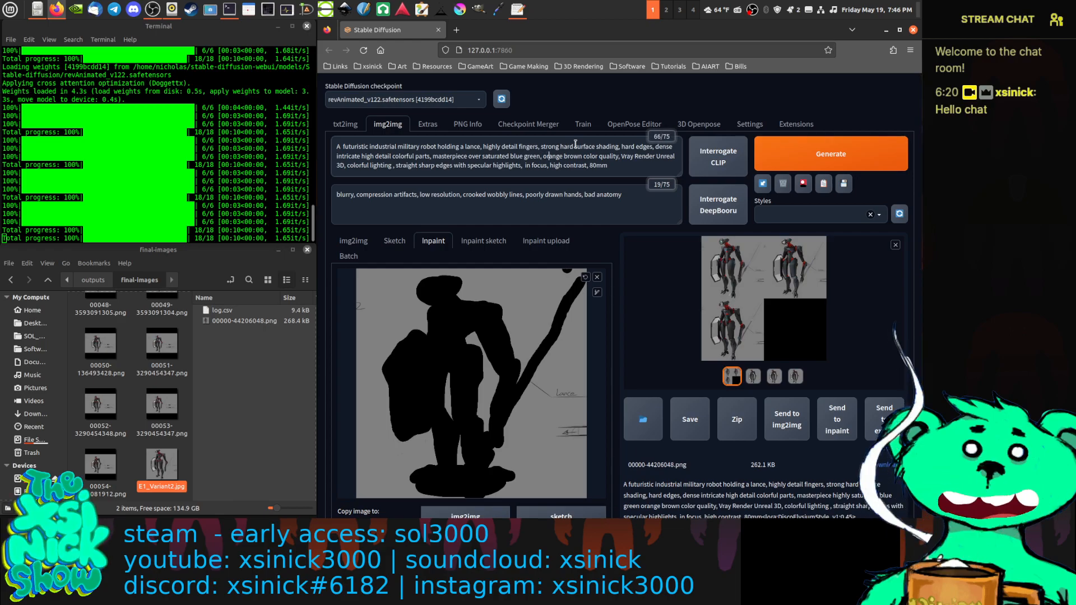
{"action": "key", "text": "Right"}
{"action": "key", "text": "Right"}
{"action": "key", "text": "Right"}
{"action": "key", "text": "Right"}
{"action": "key", "text": "Right"}
{"action": "key", "text": "Right"}
{"action": "key", "text": "Right"}
{"action": "key", "text": "Right"}
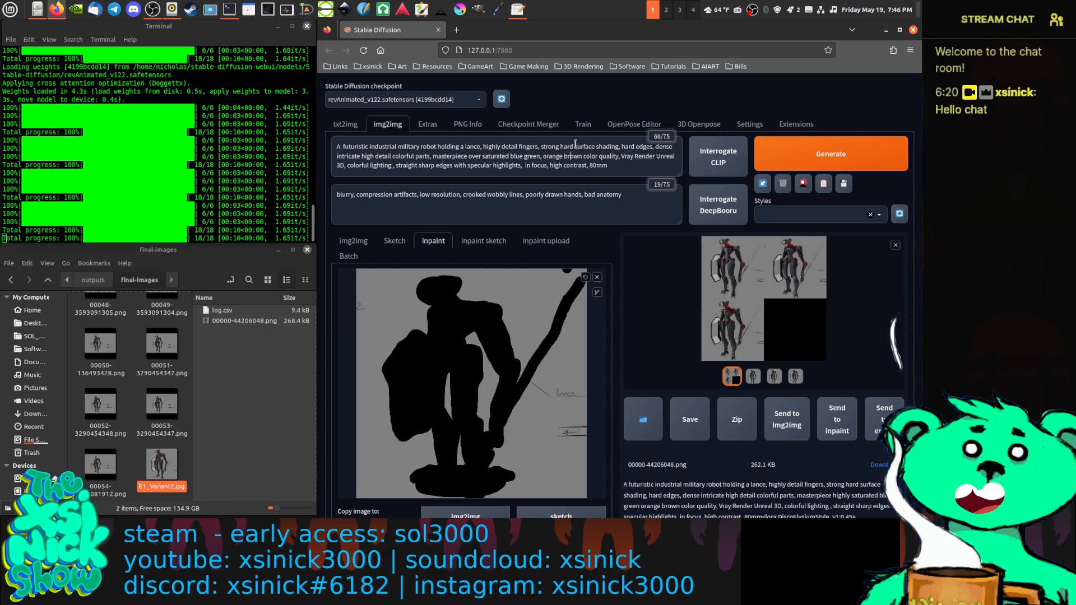
{"action": "key", "text": "Right"}
{"action": "key", "text": "Right"}
{"action": "key", "text": "Right"}
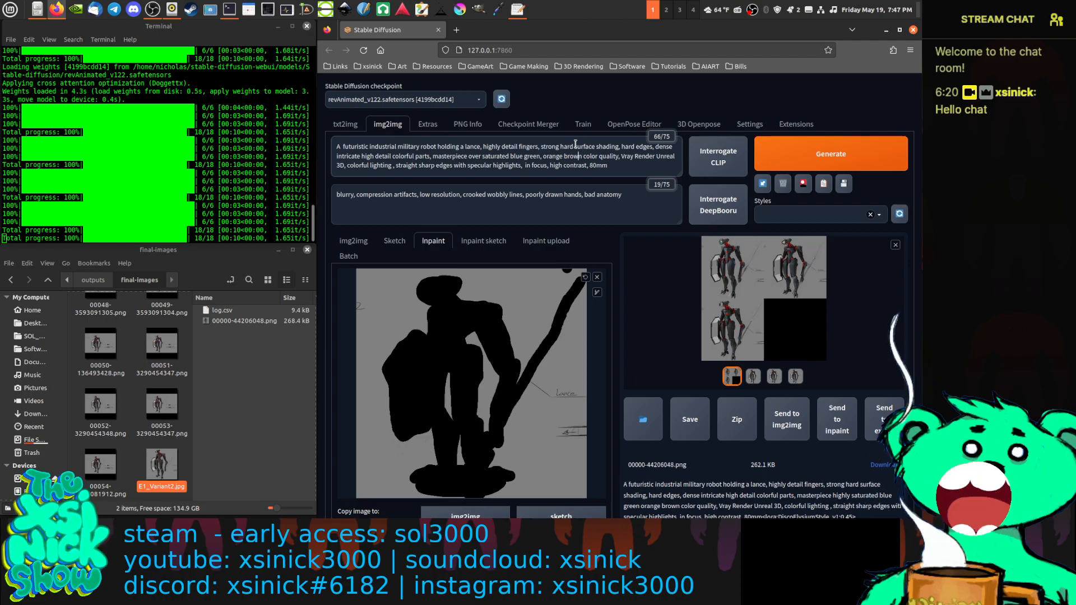
{"action": "key", "text": "Right"}
{"action": "type", "text": ","}
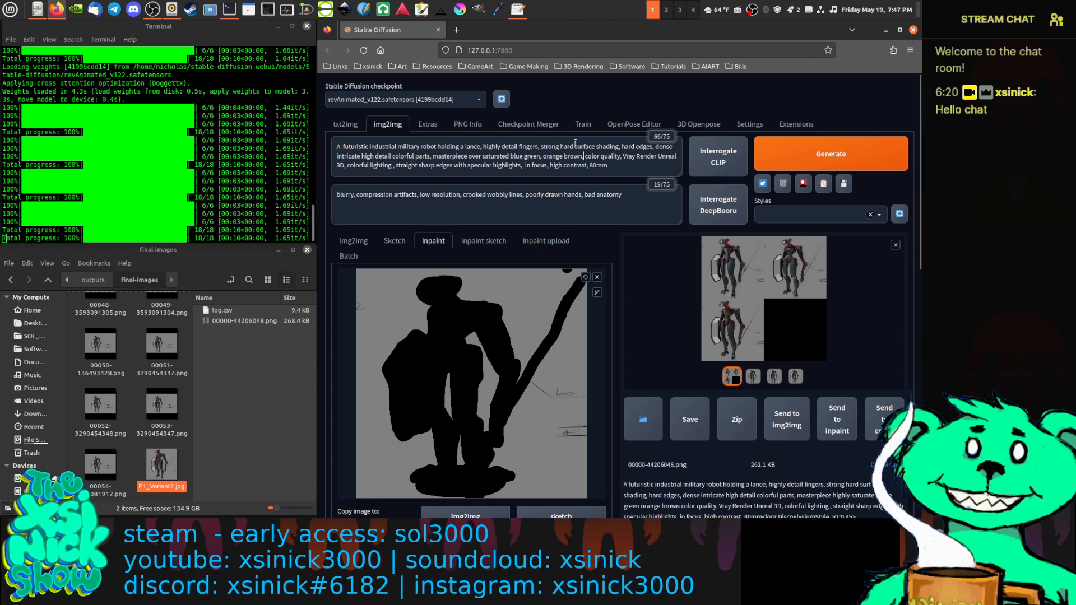
{"action": "type", "text": " oiive"}
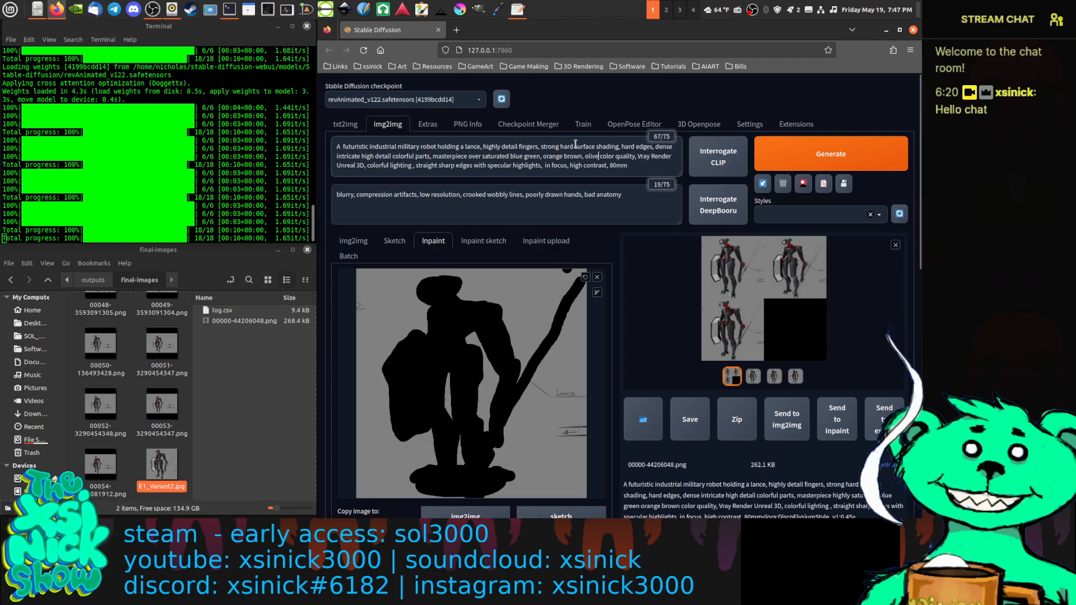
{"action": "type", "text": " green"}
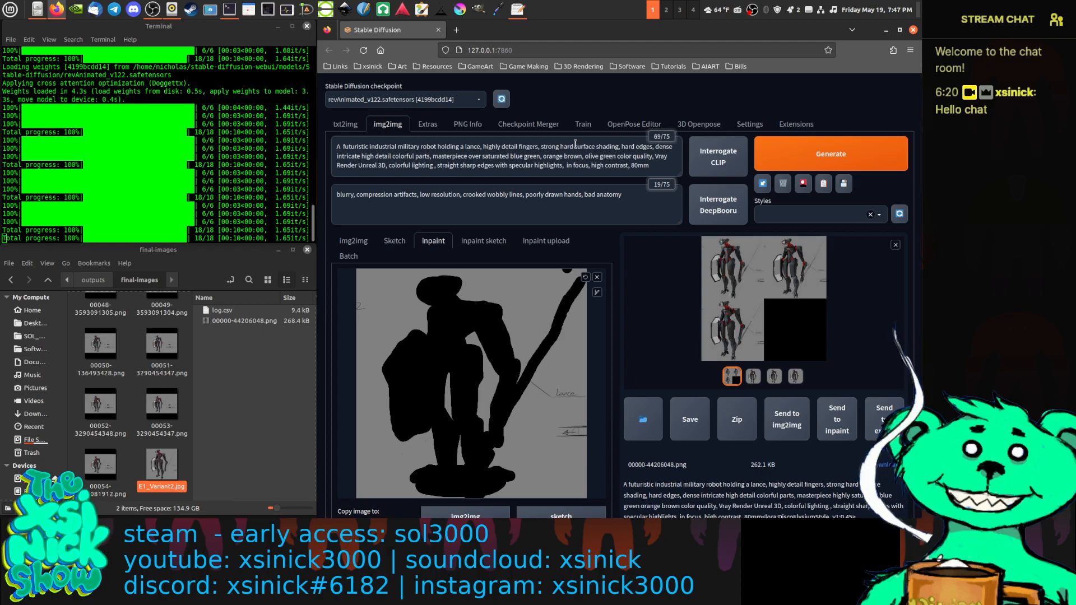
Generate an inpaint batch with the "over saturated blue green, orange brown, olive green" prompt and view its grid and each variant at full size.
{"action": "left_click", "coordinate": [847, 157]}
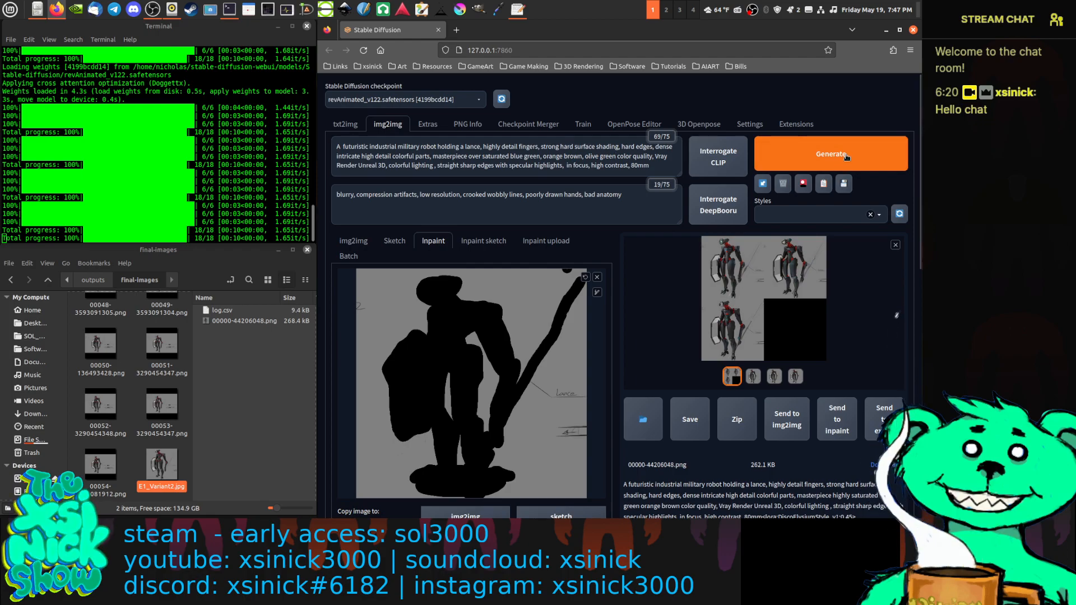
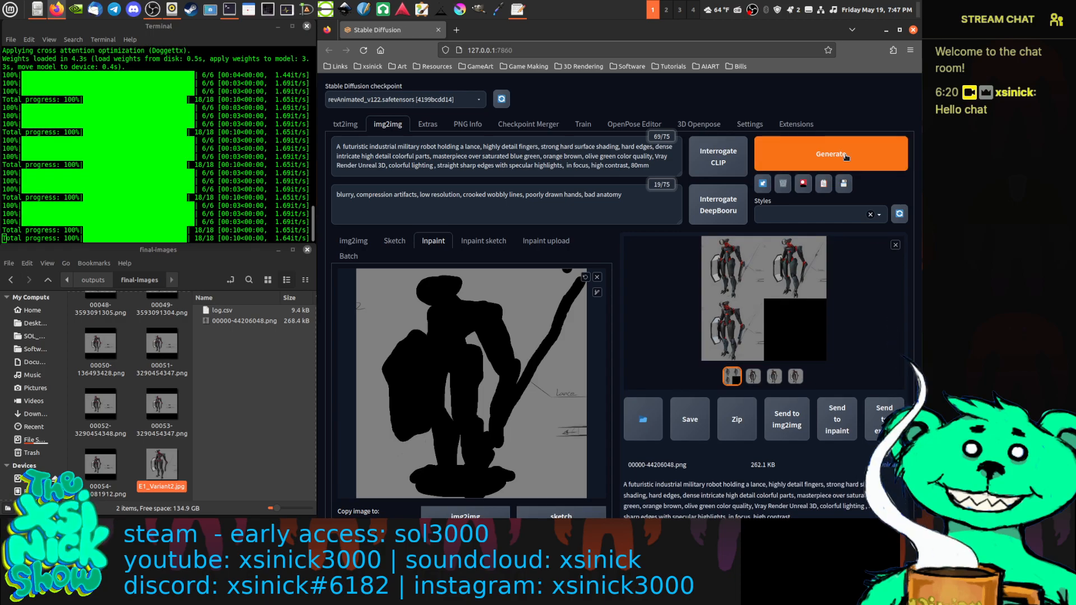
{"action": "left_click", "coordinate": [740, 288]}
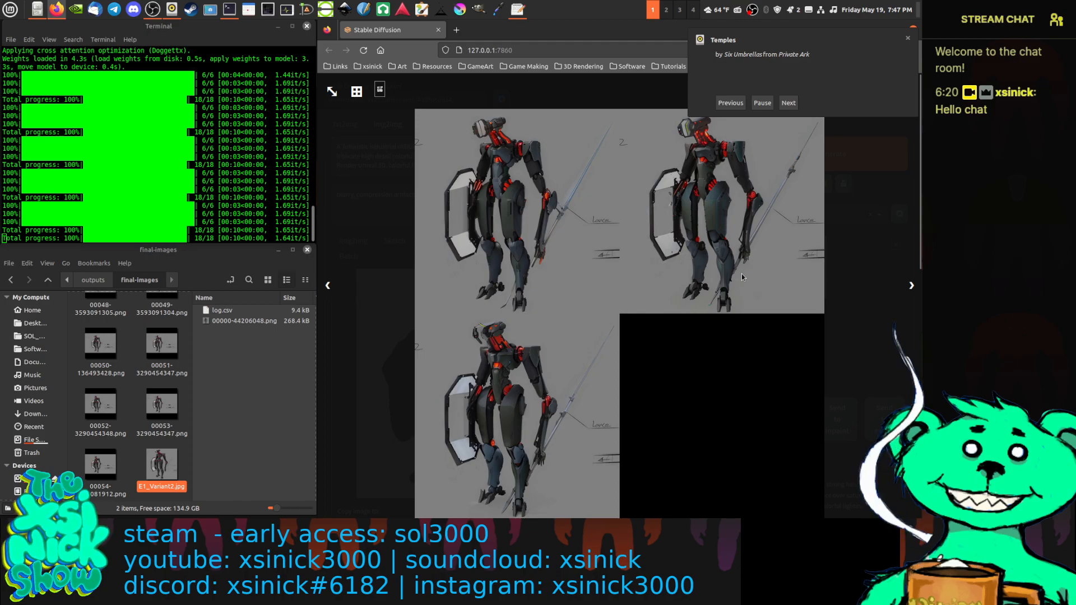
{"action": "left_click", "coordinate": [850, 281]}
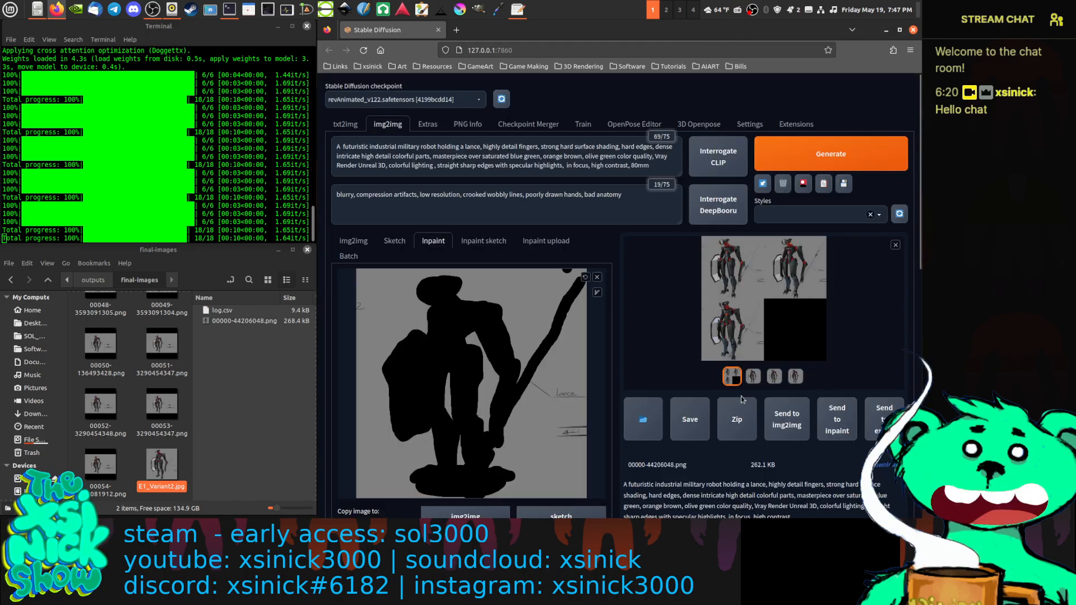
{"action": "left_click", "coordinate": [754, 377]}
{"action": "left_click", "coordinate": [754, 321]}
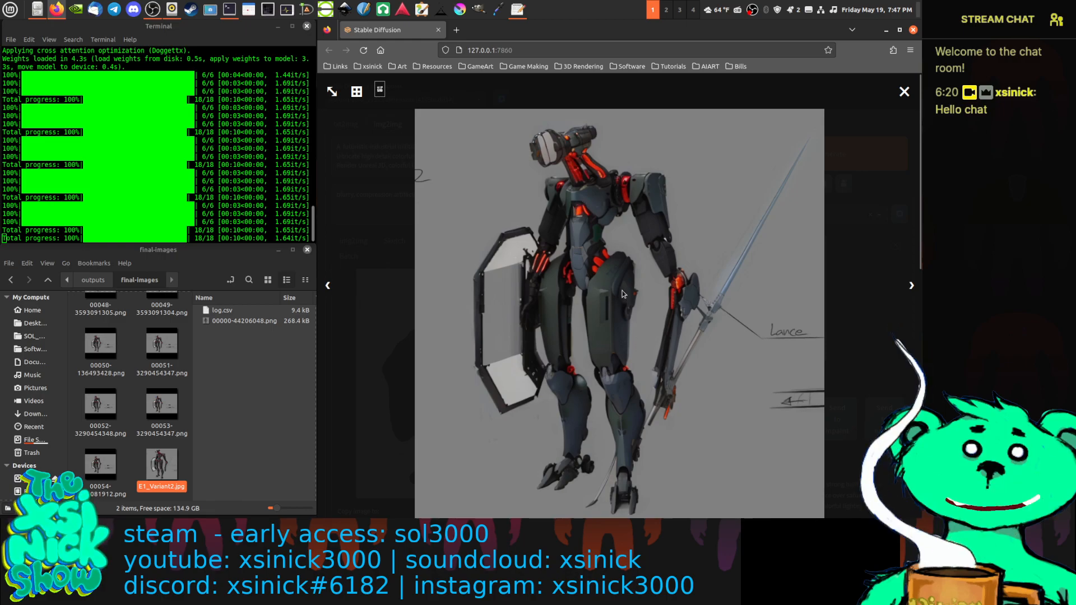
{"action": "key", "text": "Right"}
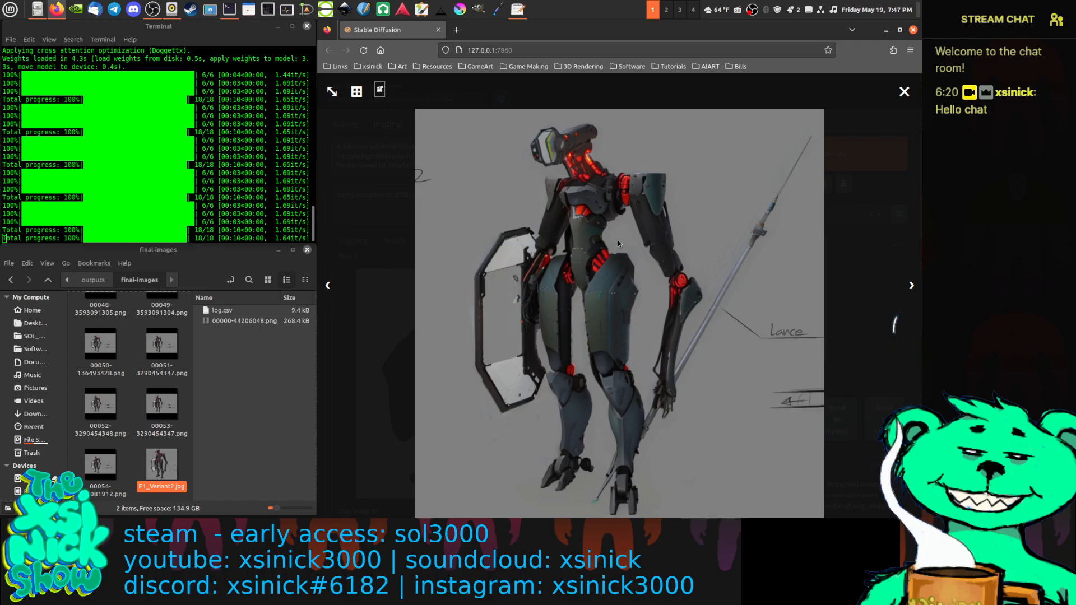
{"action": "key", "text": "Right"}
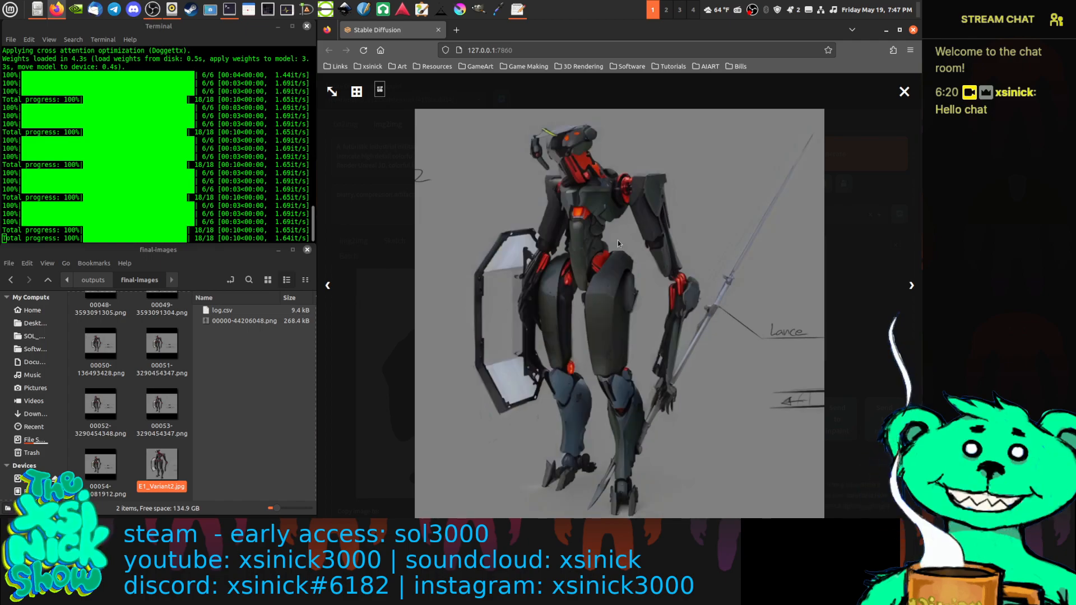
Compare the new batch's variants at full size by flipping back and forth, mainly between the first and second robots.
{"action": "key", "text": "Right"}
{"action": "key", "text": "Right"}
{"action": "key", "text": "Right"}
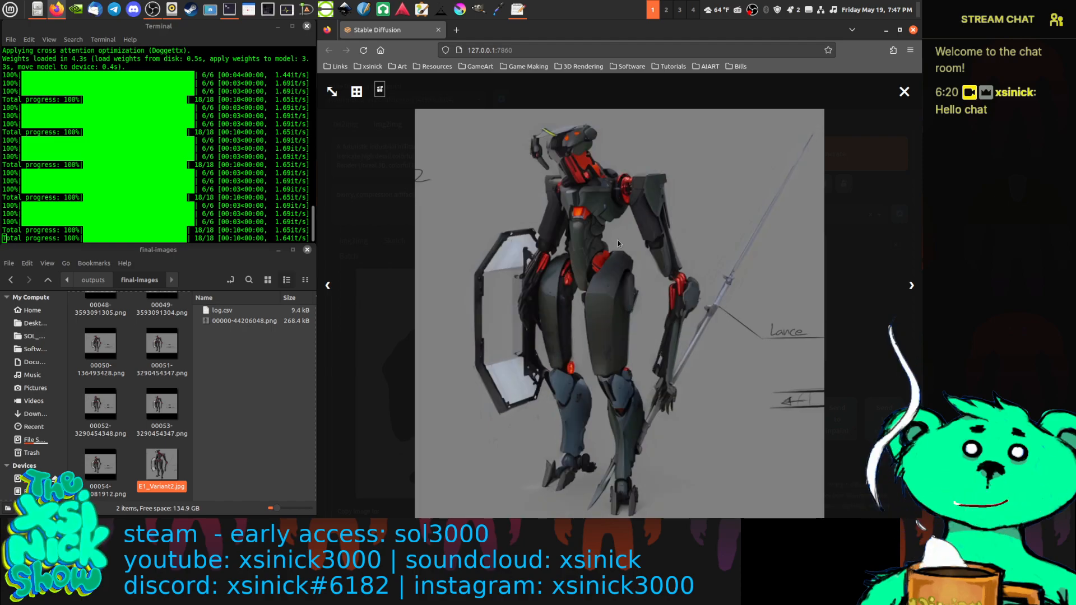
{"action": "key", "text": "Right"}
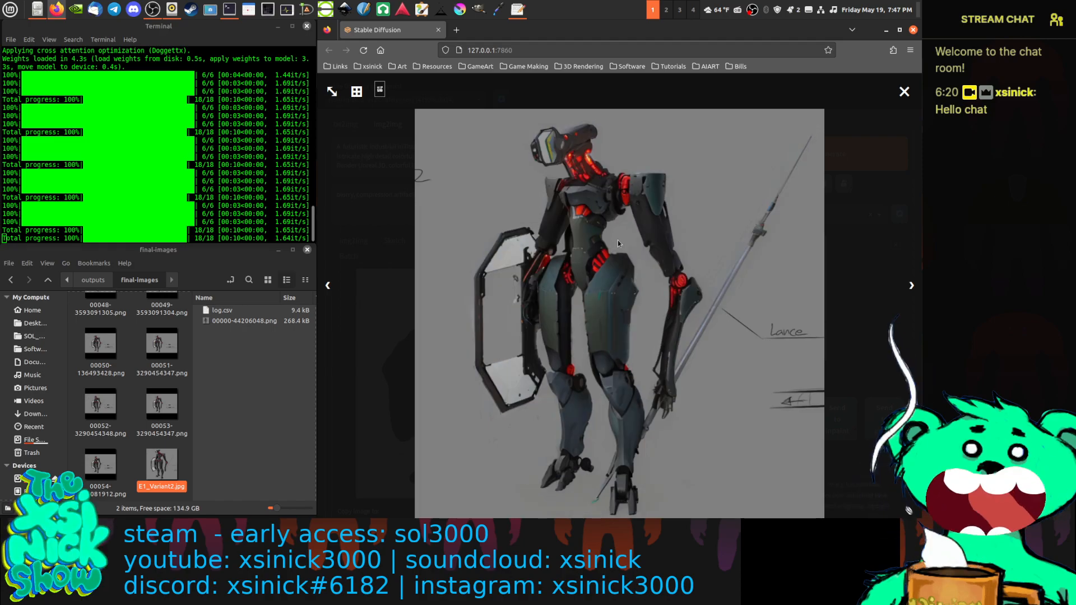
{"action": "key", "text": "Left"}
{"action": "key", "text": "Right"}
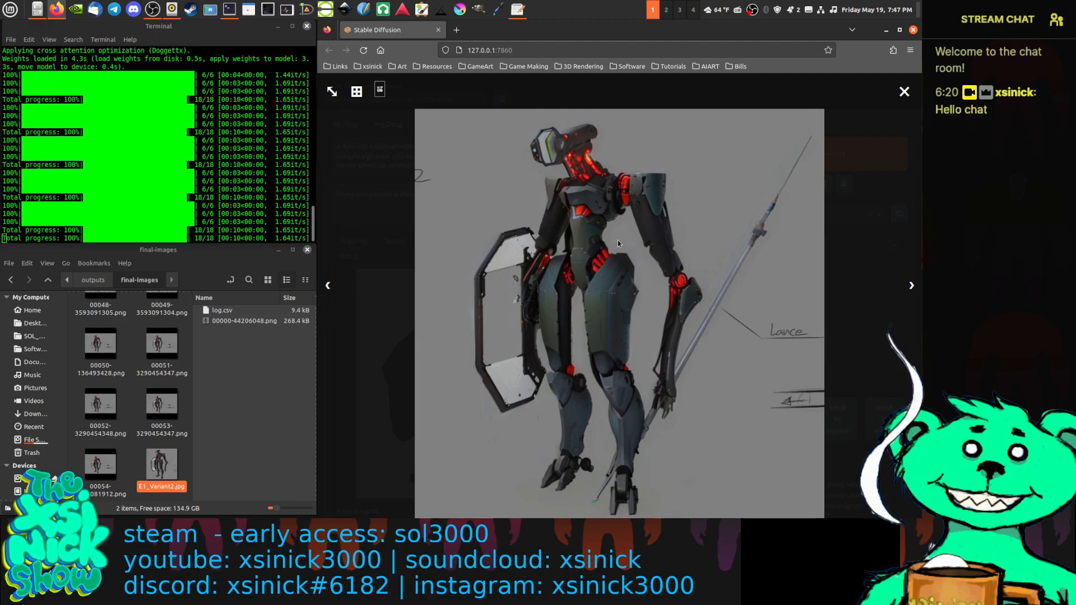
{"action": "key", "text": "Left"}
{"action": "key", "text": "Right"}
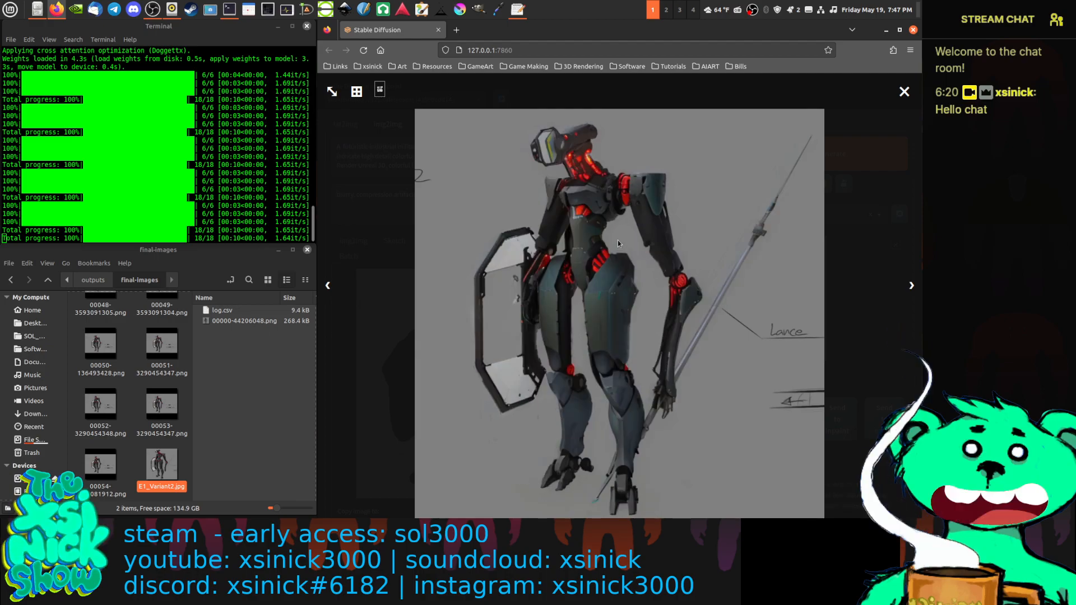
{"action": "key", "text": "Left"}
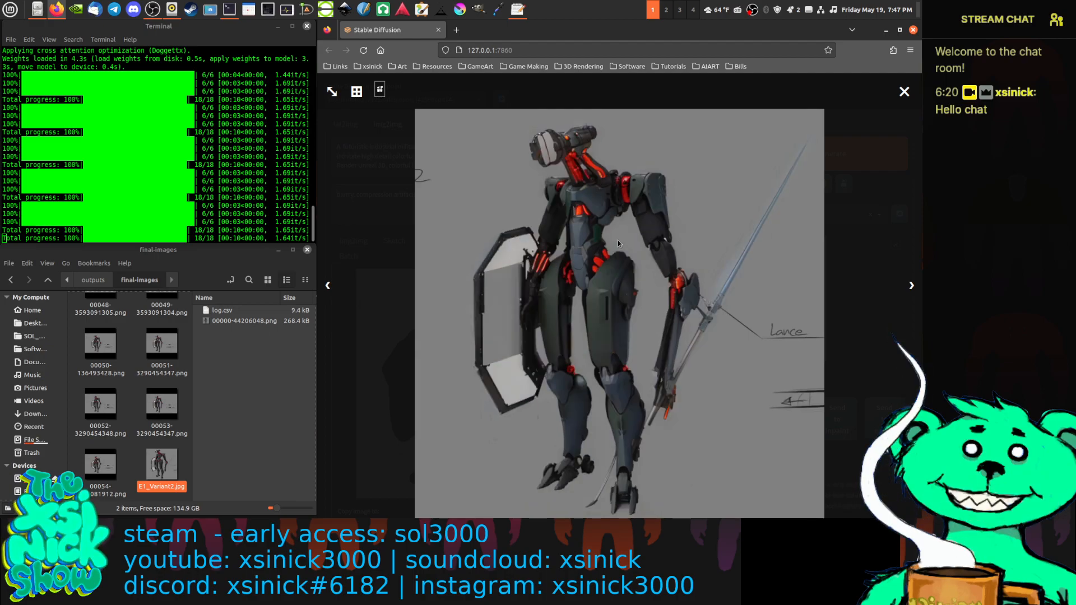
{"action": "key", "text": "Right"}
{"action": "key", "text": "Left"}
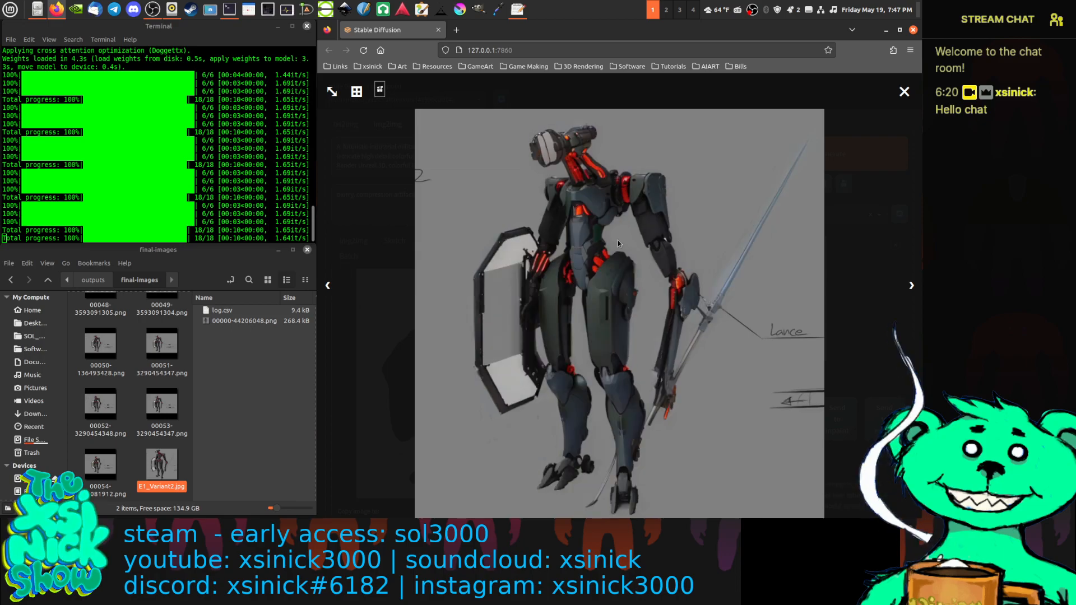
{"action": "key", "text": "Right"}
{"action": "key", "text": "Left"}
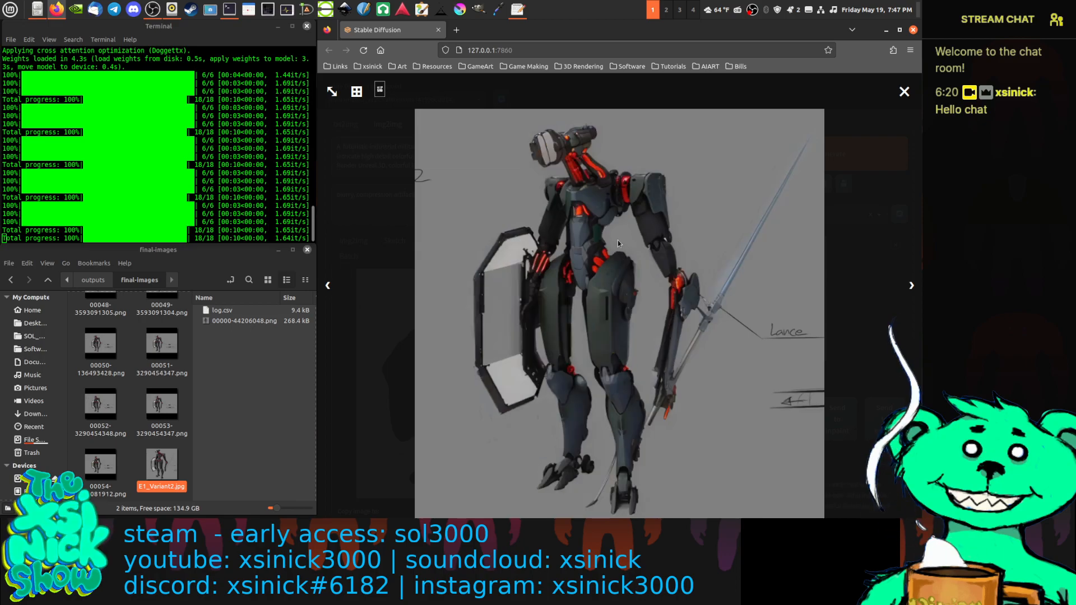
{"action": "key", "text": "Left"}
{"action": "key", "text": "Right"}
{"action": "key", "text": "Right"}
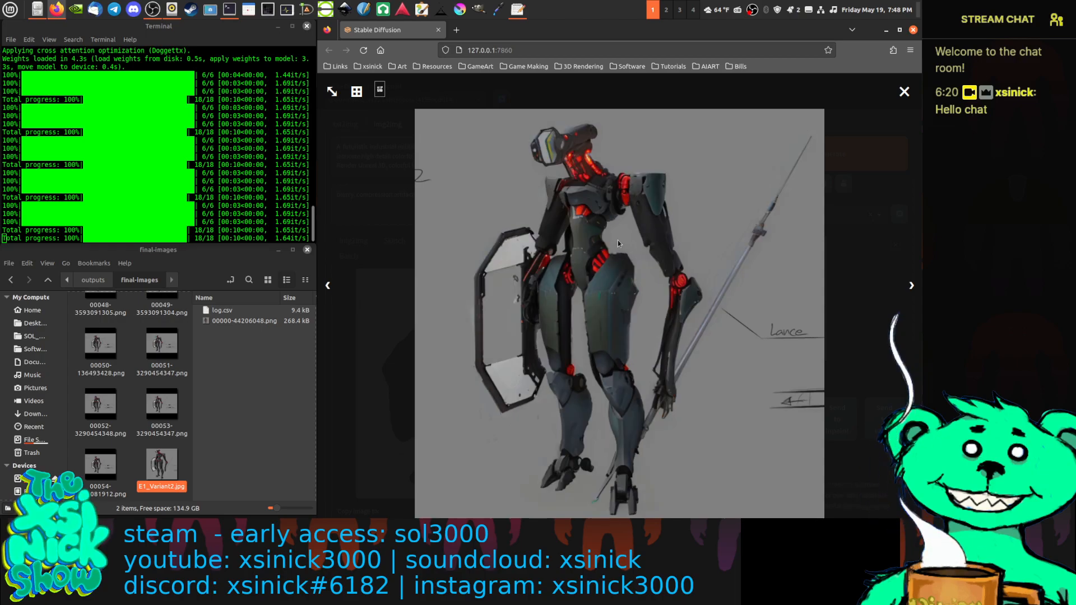
{"action": "key", "text": "Right"}
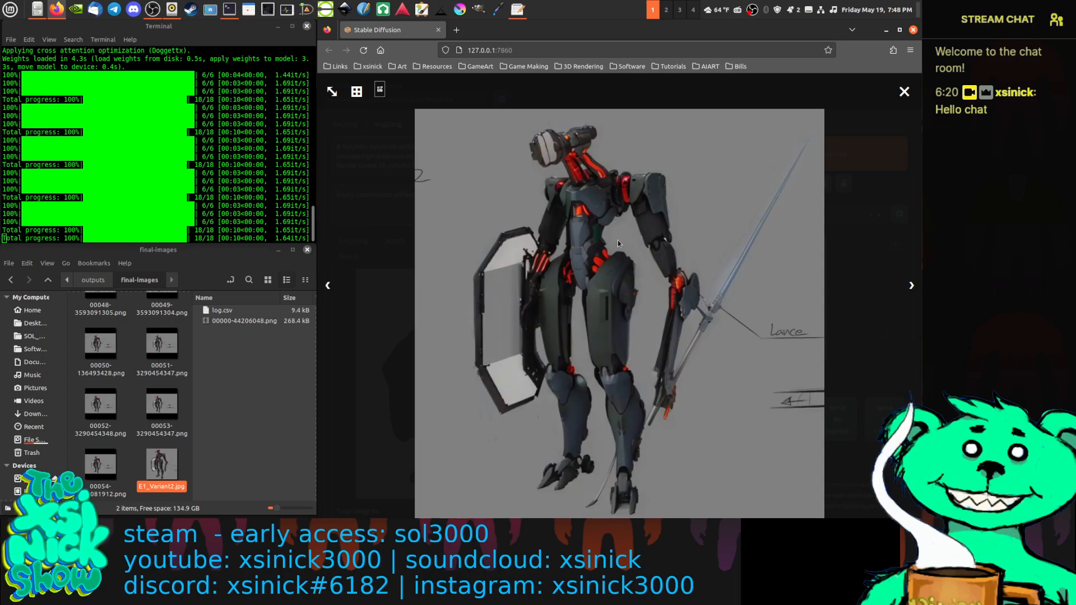
{"action": "key", "text": "Right"}
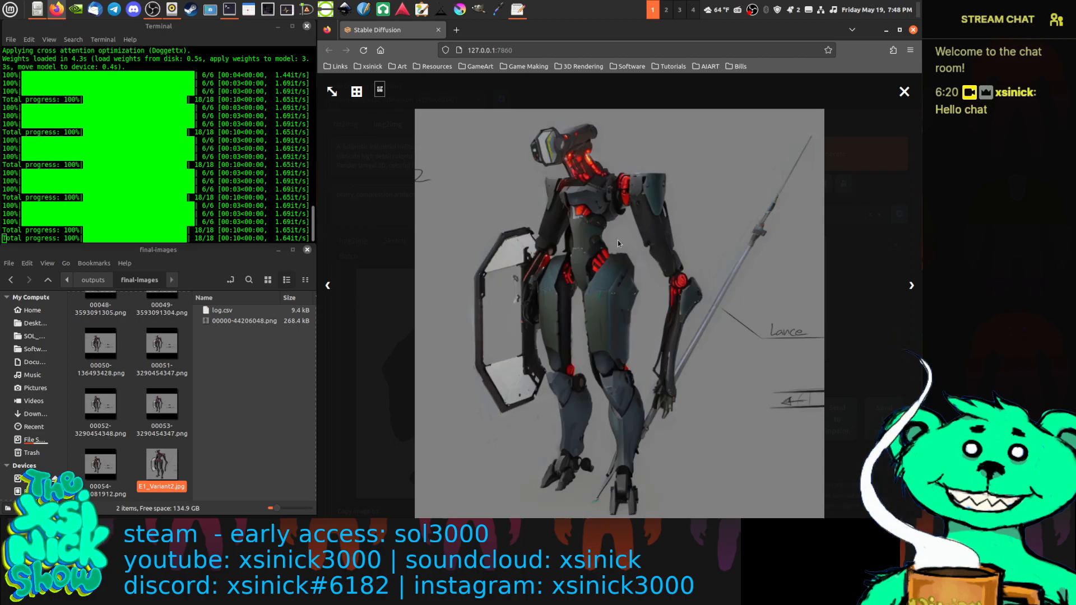
{"action": "key", "text": "Right"}
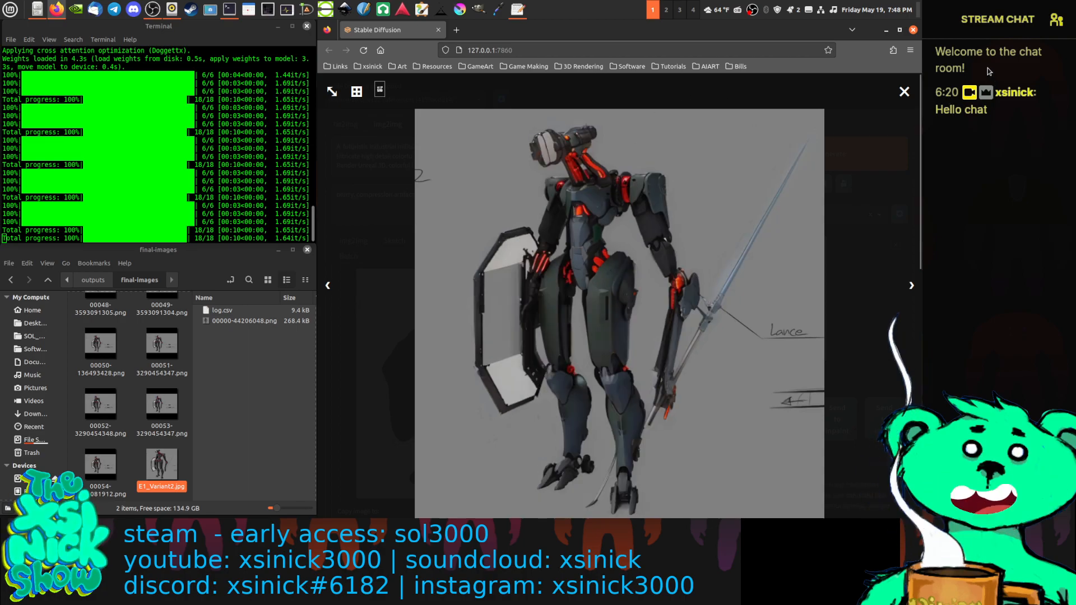
Leave the full-size view and save the first and second variants of the batch to the final-images folder.
{"action": "key", "text": "Escape"}
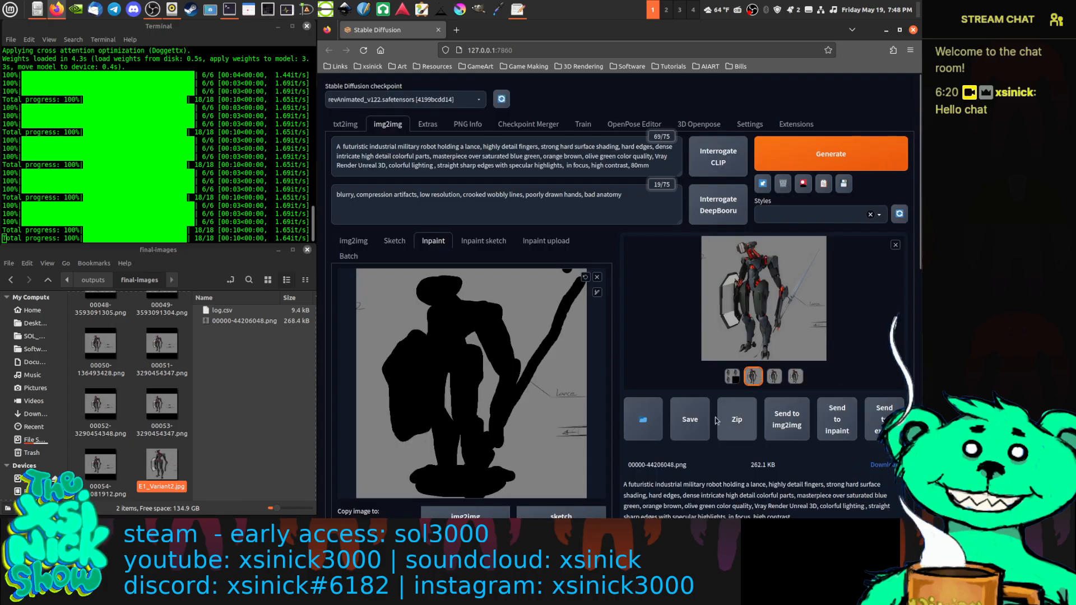
{"action": "left_click", "coordinate": [693, 421]}
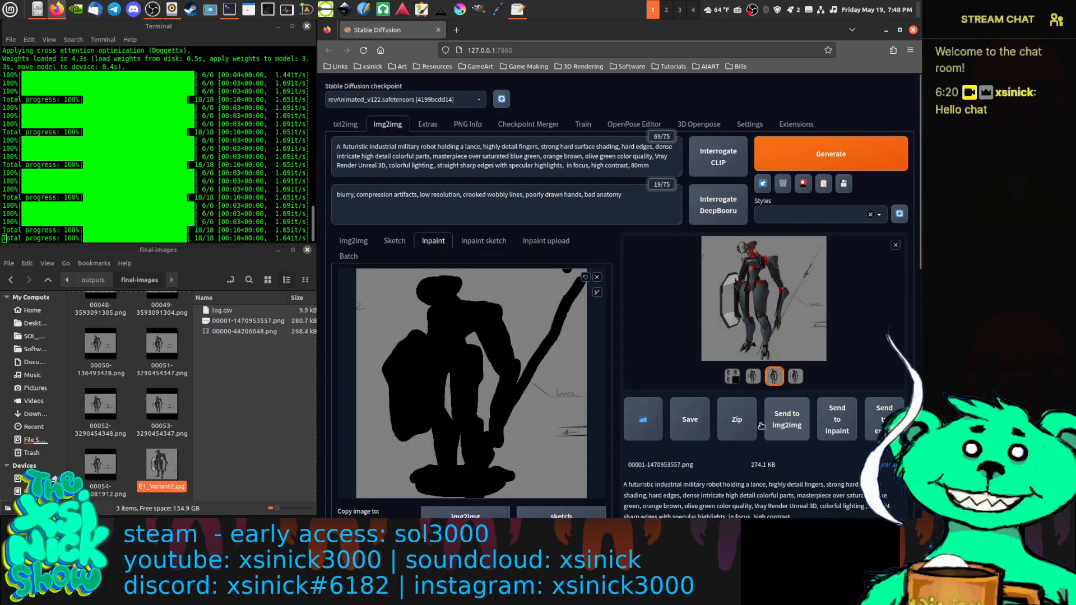
{"action": "left_click", "coordinate": [691, 420]}
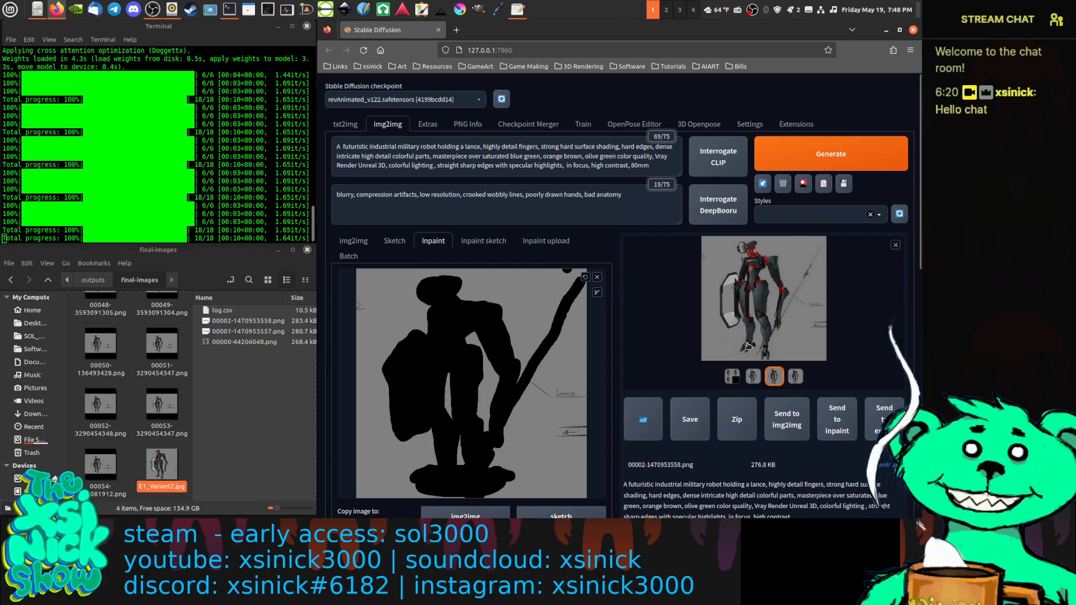
Generate another inpaint batch with the unchanged prompt and view its variants and grid at full size.
{"action": "left_click", "coordinate": [837, 158]}
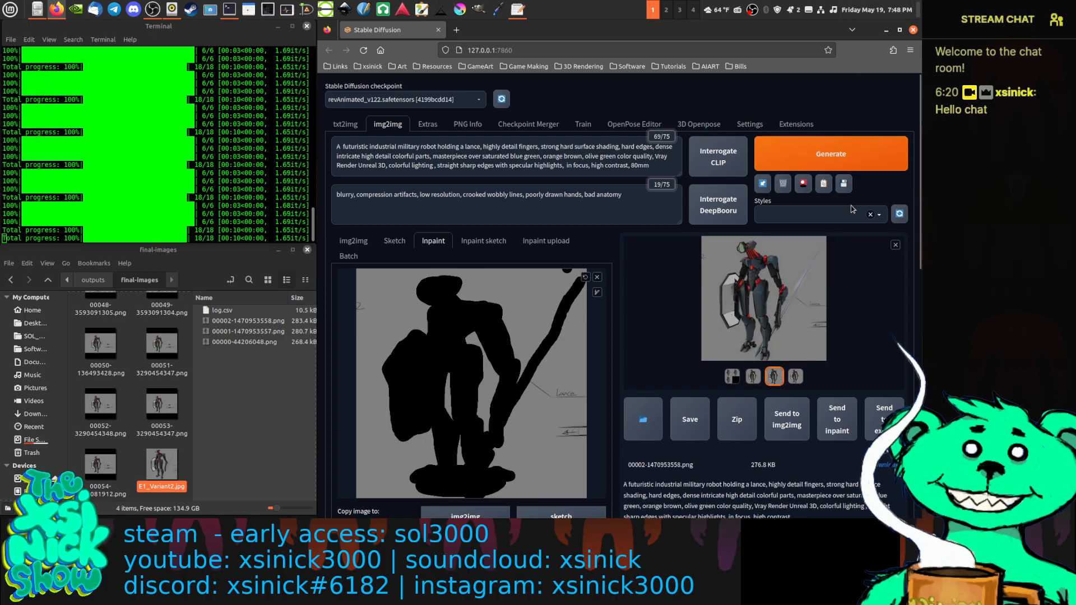
{"action": "left_click", "coordinate": [759, 291]}
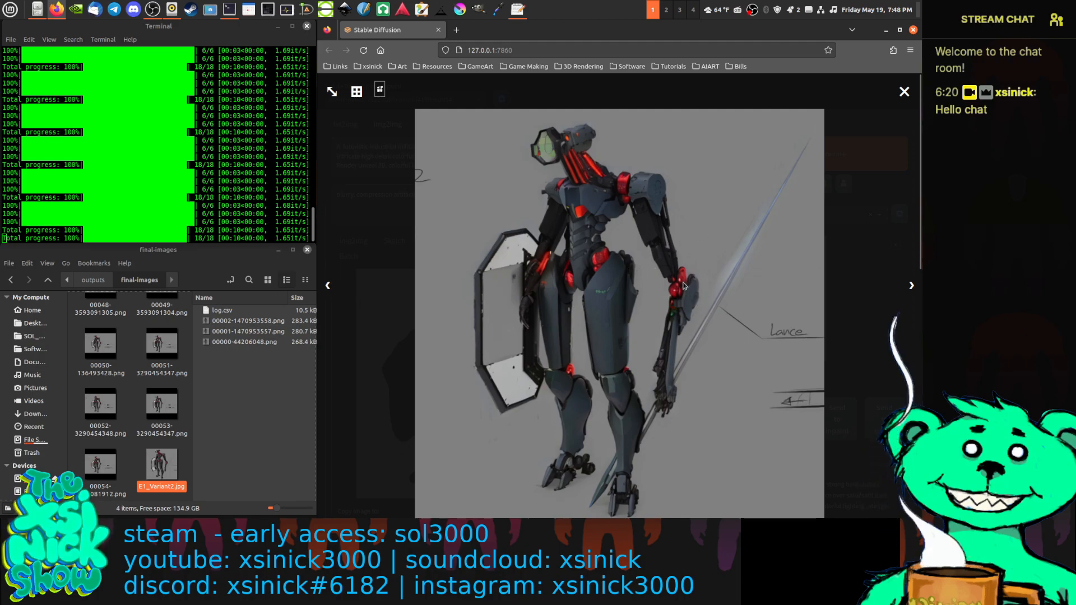
{"action": "left_click", "coordinate": [910, 287]}
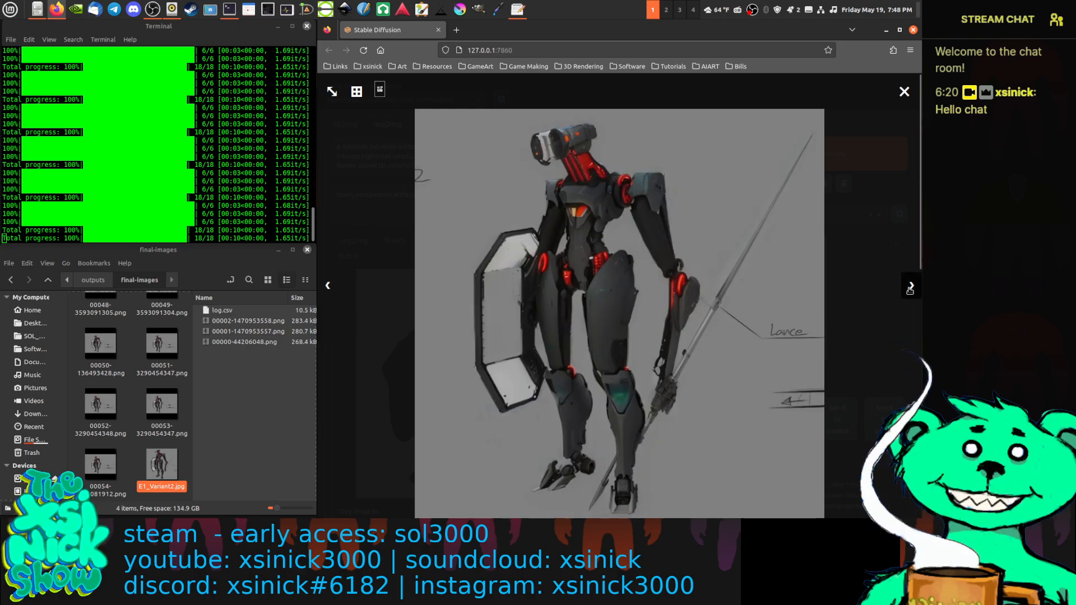
{"action": "left_click", "coordinate": [910, 287]}
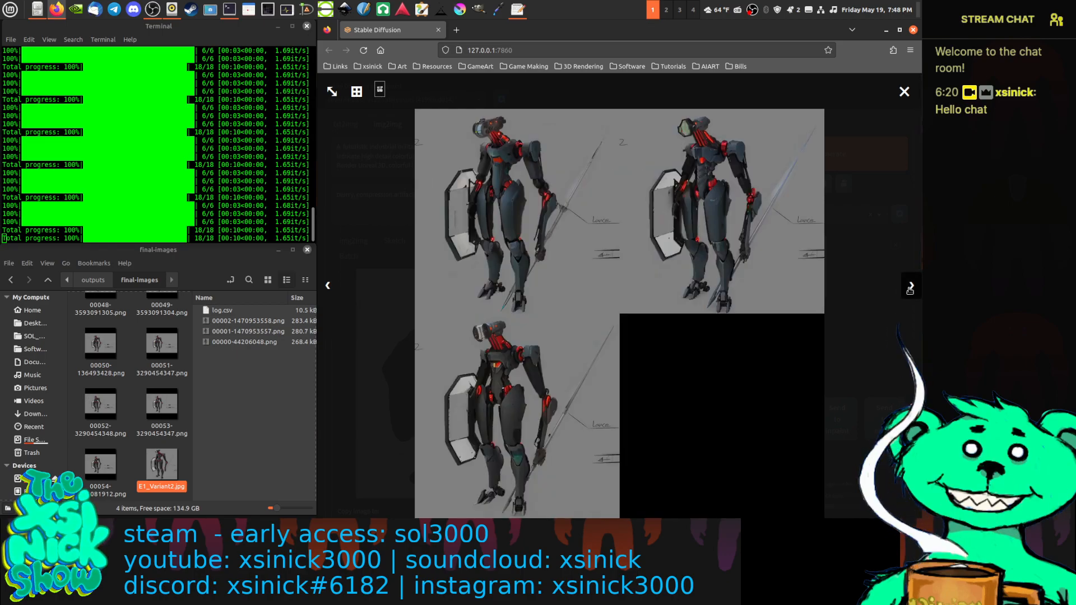
{"action": "left_click", "coordinate": [905, 92]}
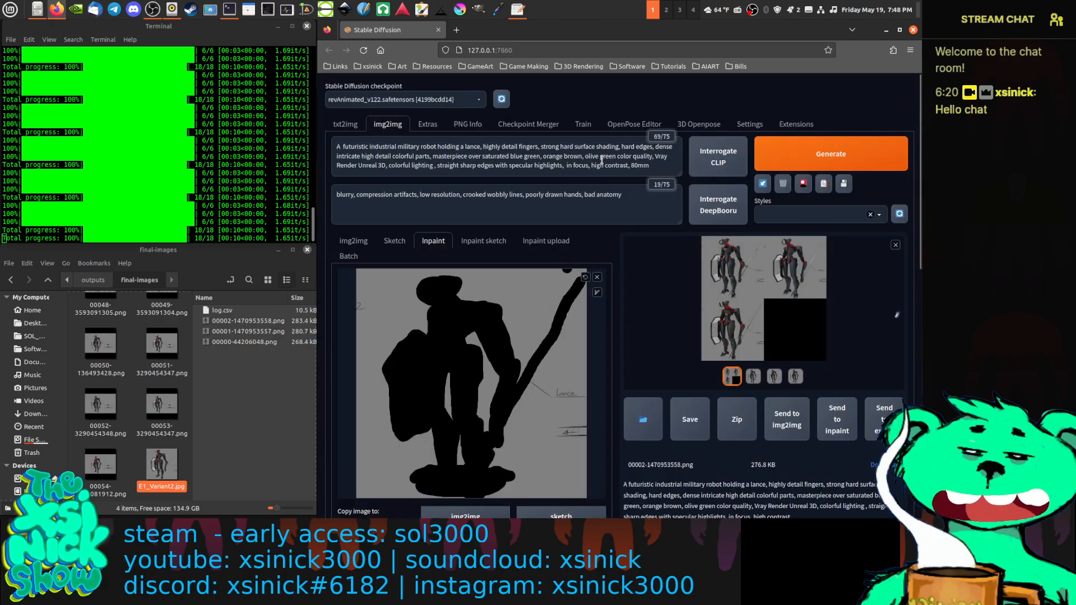
Change "blue green" in the positive prompt's color list to "dark green drab".
{"action": "double_click", "coordinate": [517, 157]}
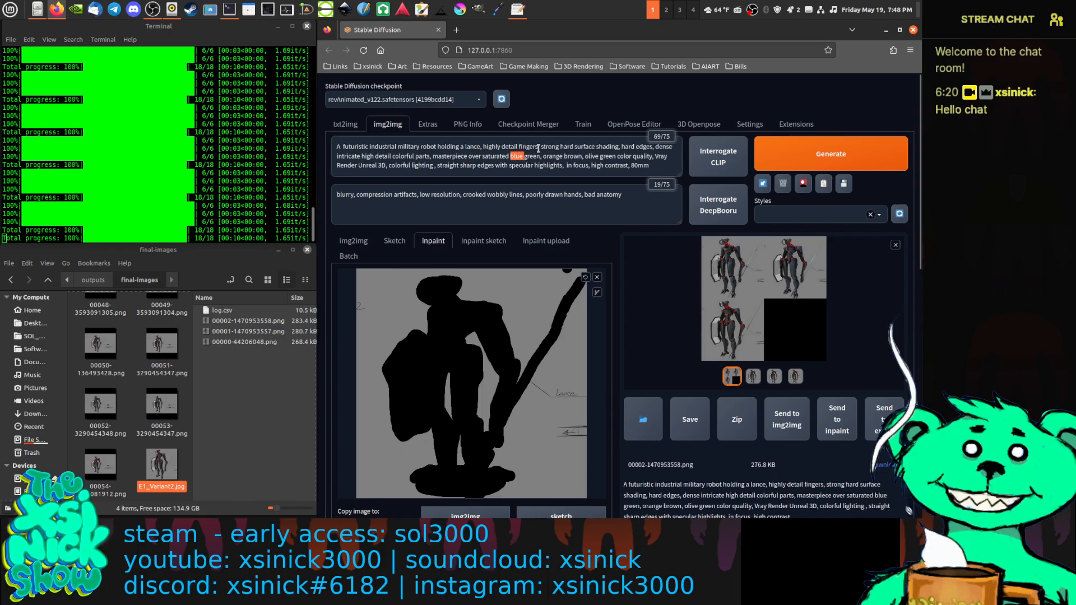
{"action": "type", "text": "dar"}
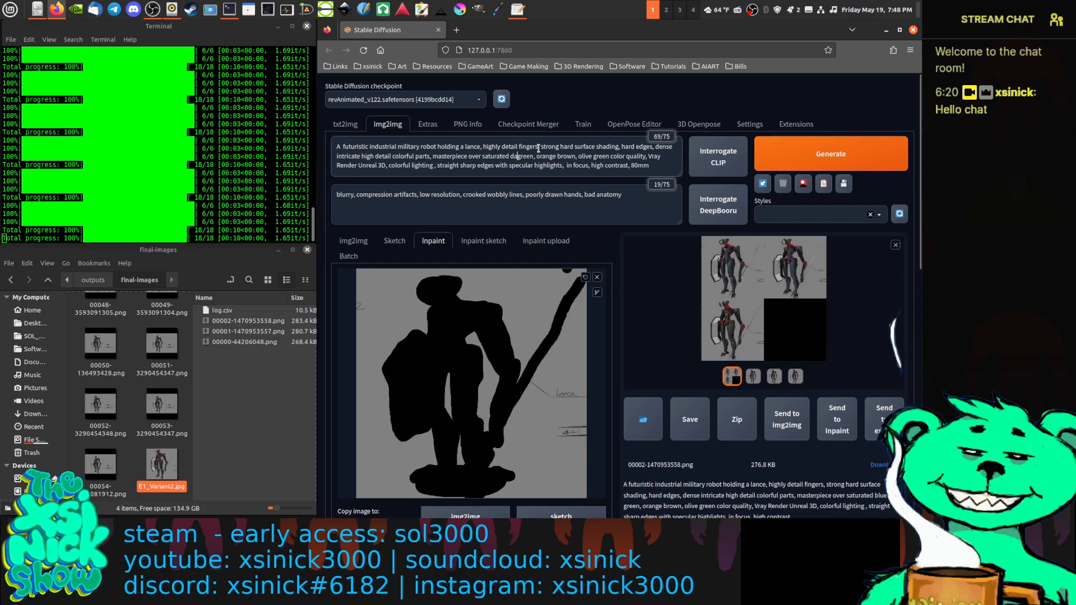
{"action": "type", "text": "k"}
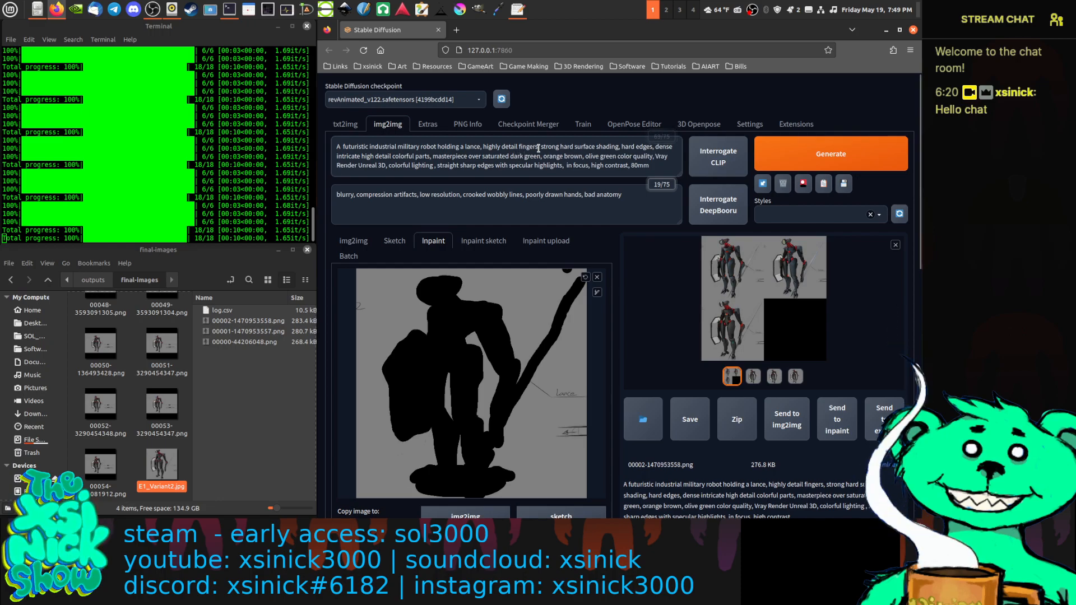
{"action": "key", "text": "ctrl+Right"}
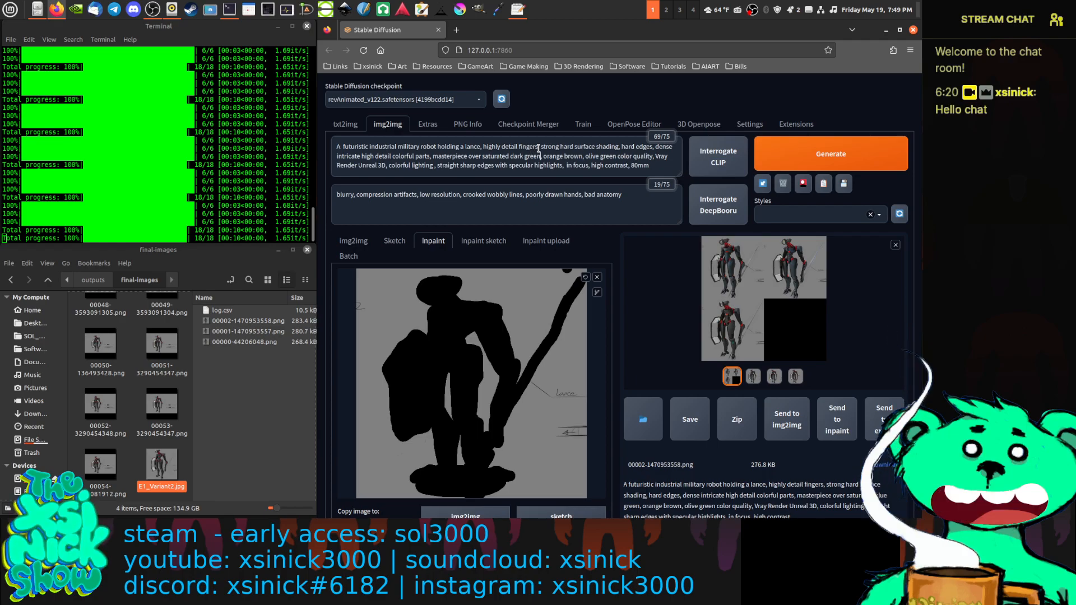
{"action": "type", "text": "drab"}
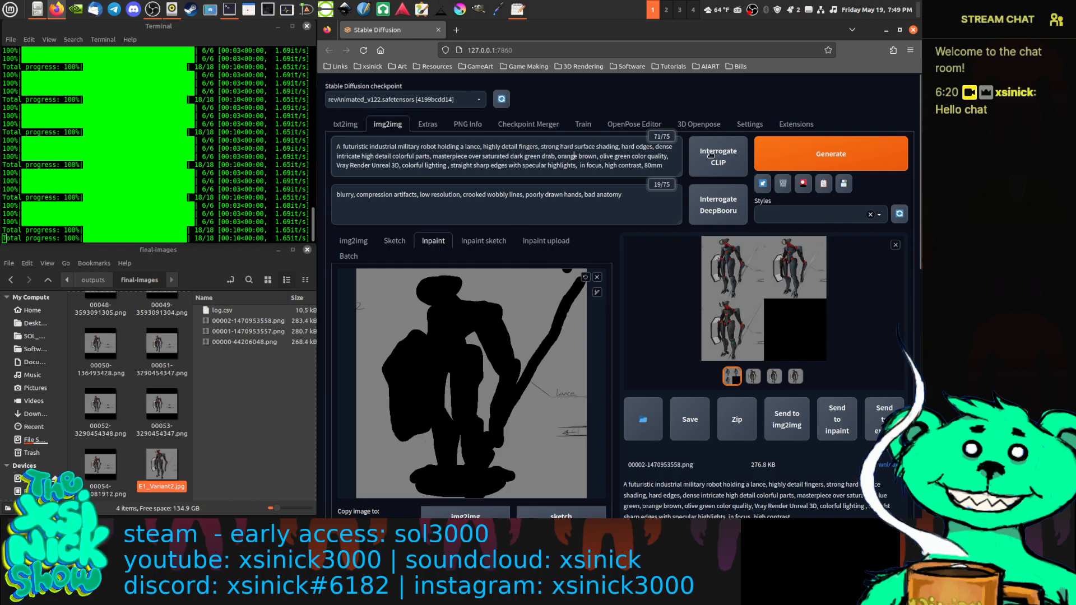
Generate an inpaint batch with the "dark green drab" prompt and view its grid and three variants at full size.
{"action": "left_click", "coordinate": [808, 159]}
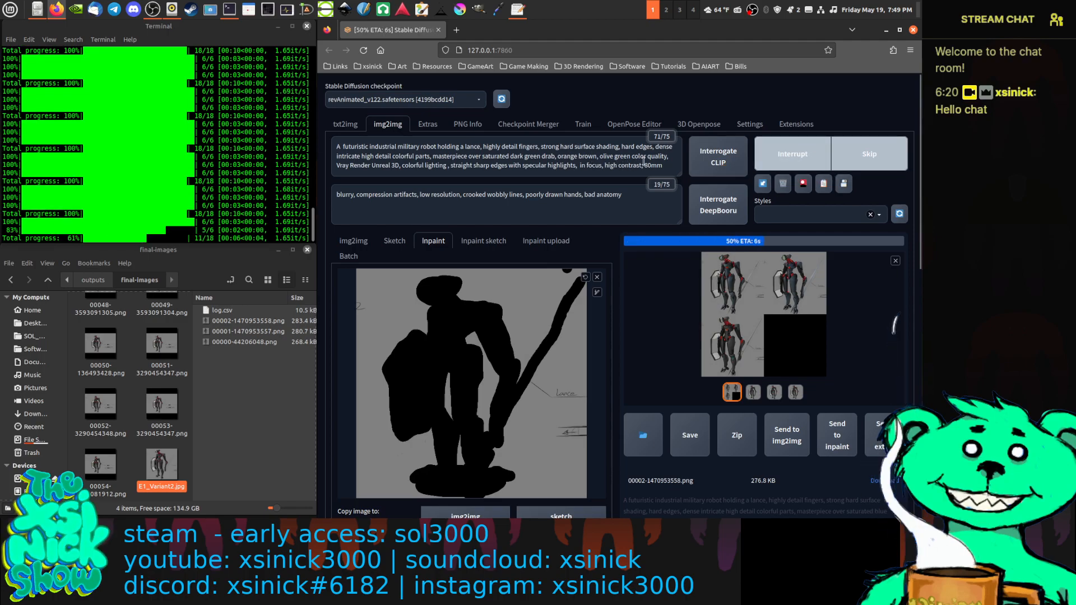
{"action": "double_click", "coordinate": [496, 156]}
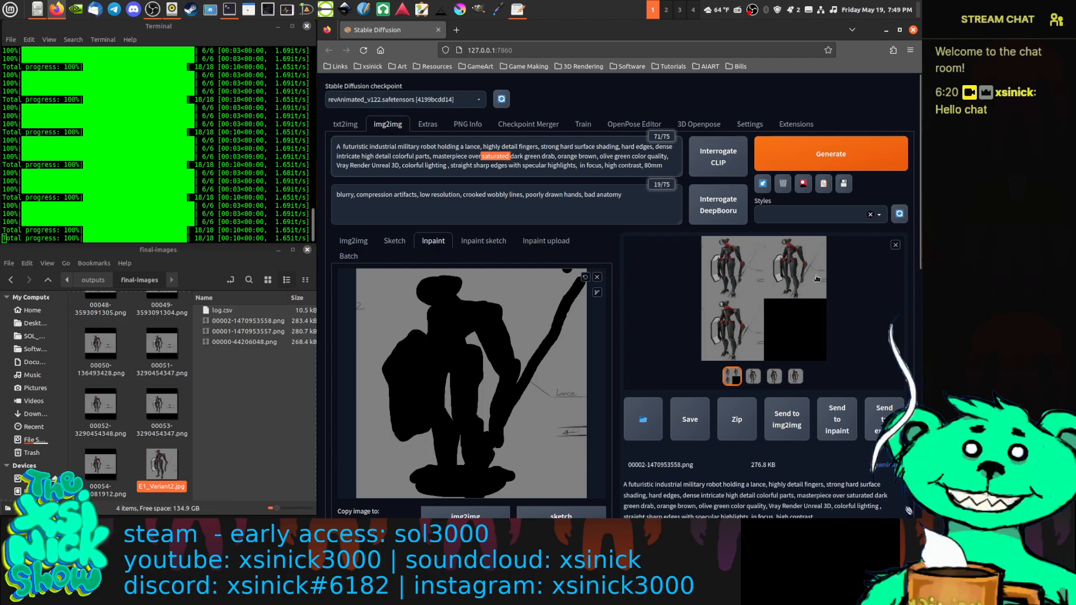
{"action": "left_click", "coordinate": [763, 271]}
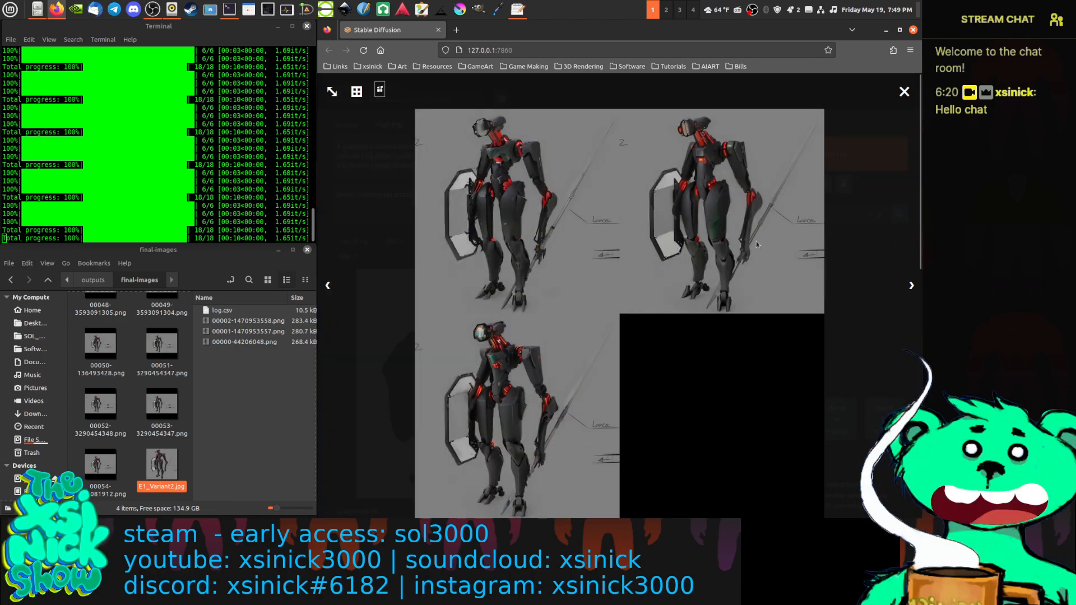
{"action": "left_click", "coordinate": [912, 287]}
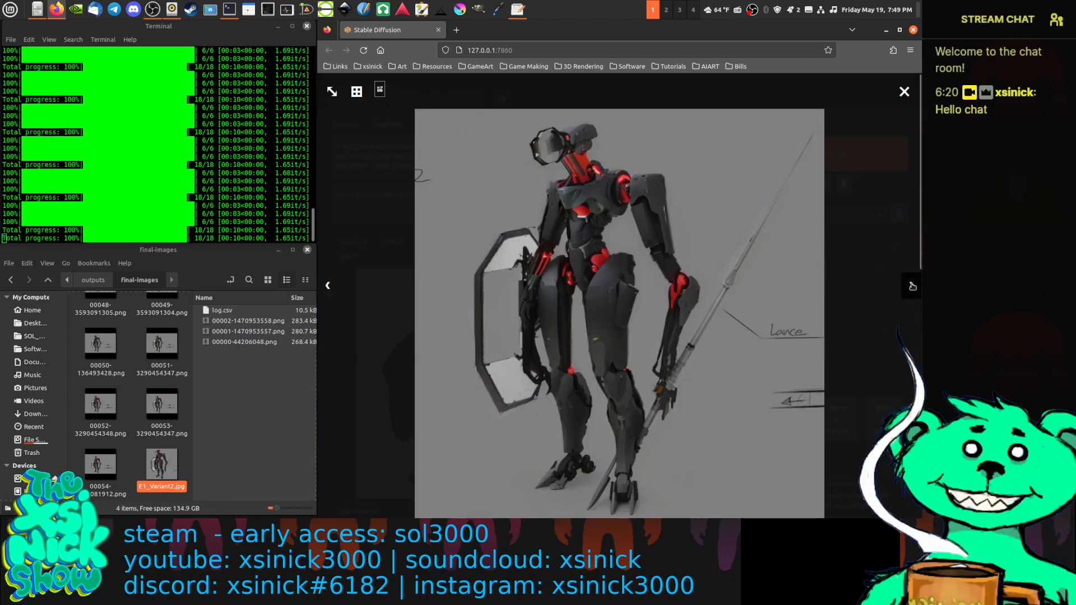
{"action": "left_click", "coordinate": [913, 286]}
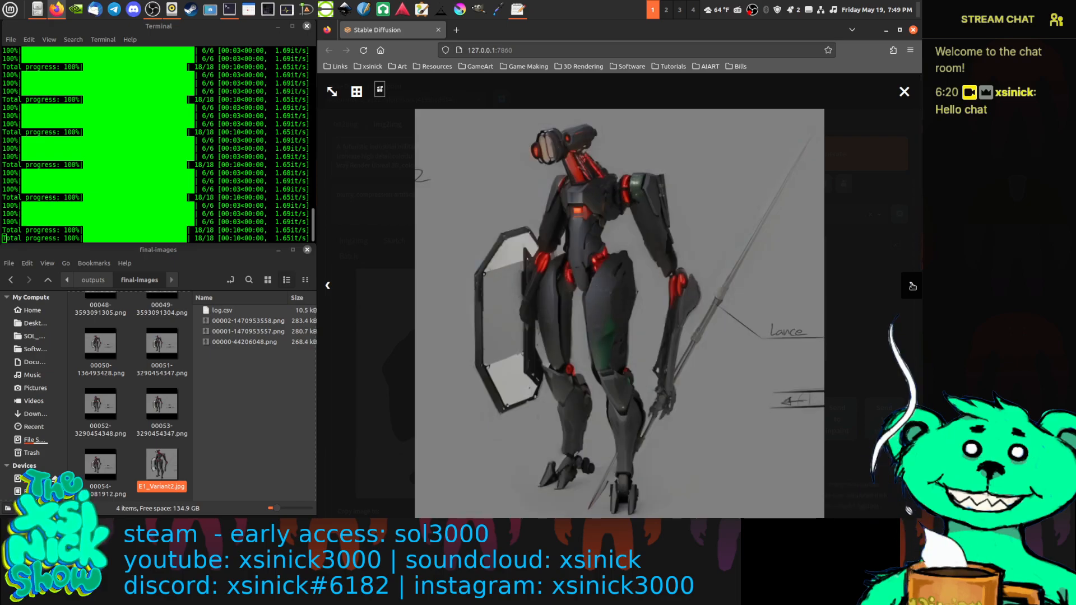
{"action": "left_click", "coordinate": [913, 287]}
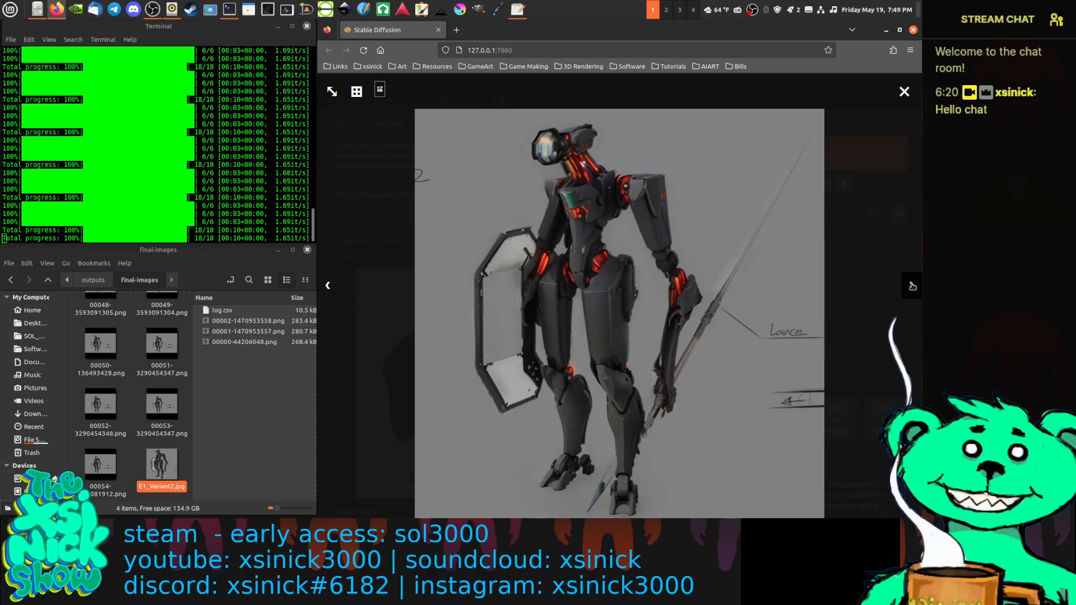
{"action": "left_click", "coordinate": [913, 287]}
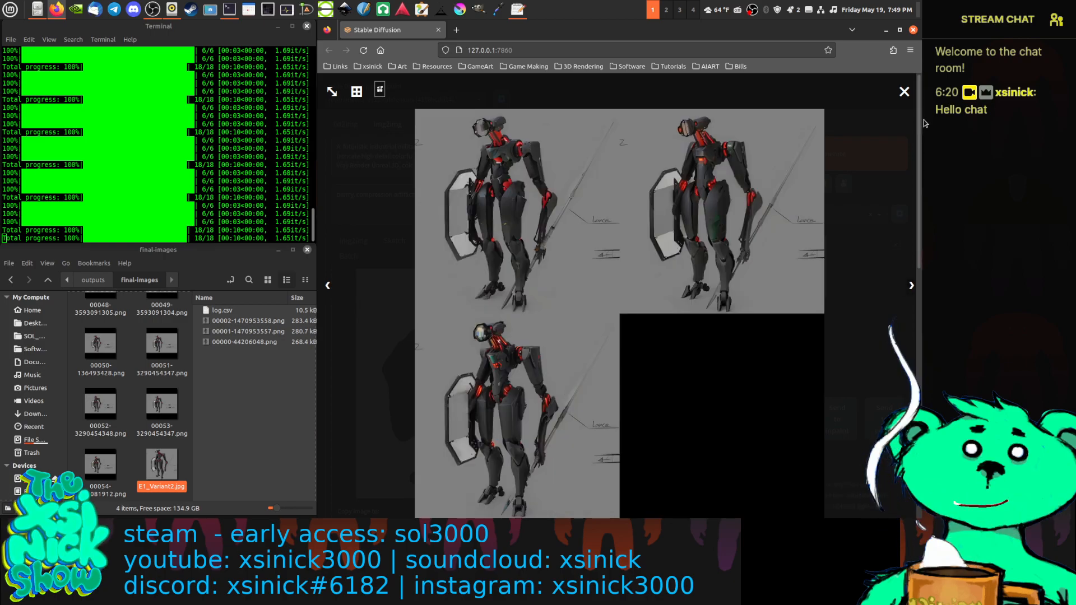
{"action": "left_click", "coordinate": [905, 92]}
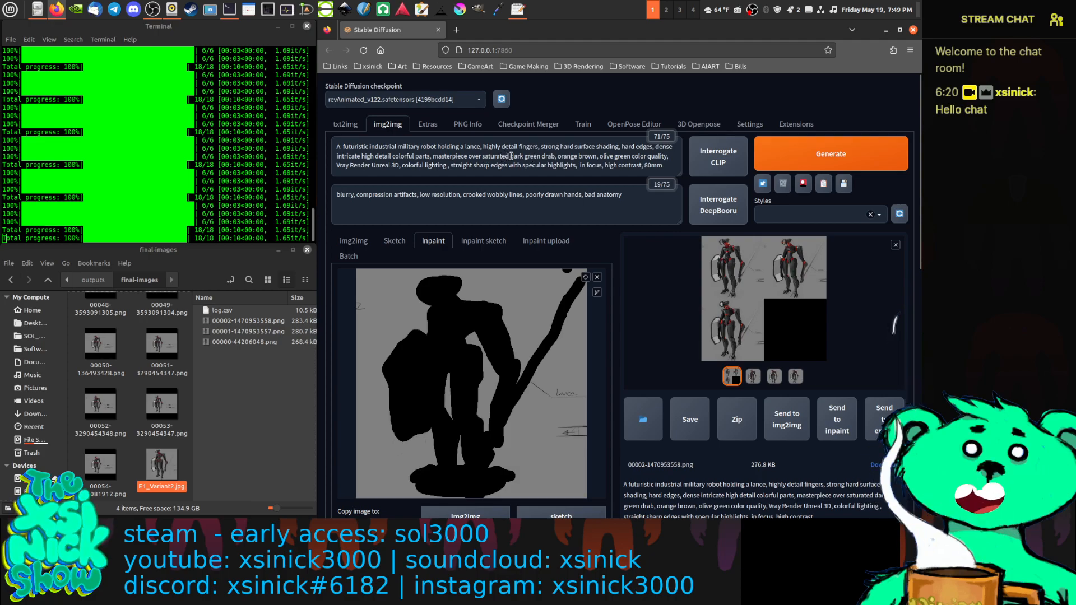
Remove the commas after "dark green drab" and "orange brown" in the positive prompt and generate an inpaint batch.
{"action": "left_click", "coordinate": [582, 157]}
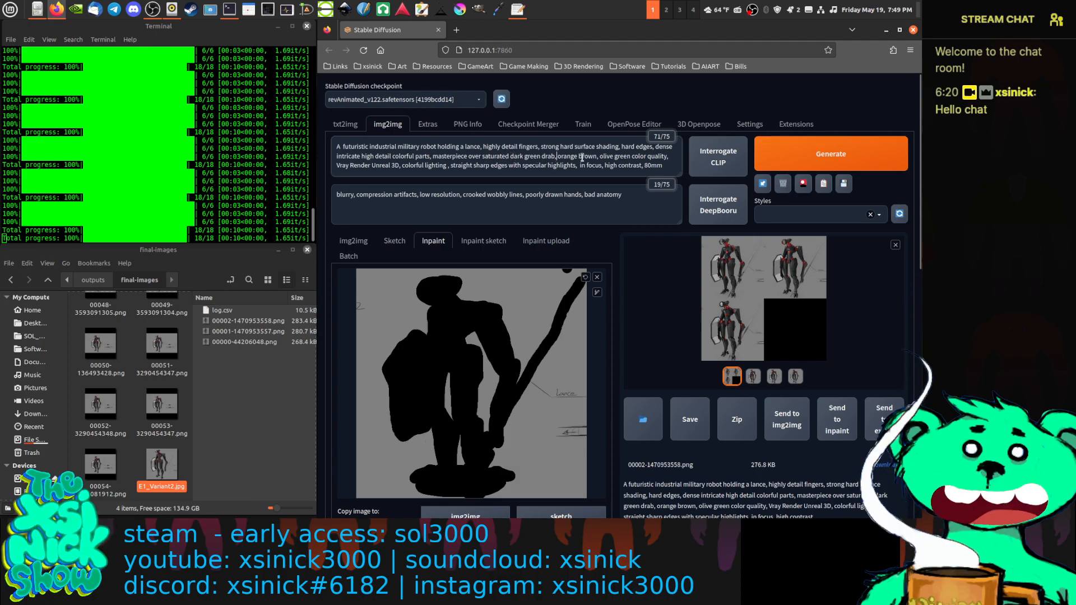
{"action": "key", "text": "BackSpace"}
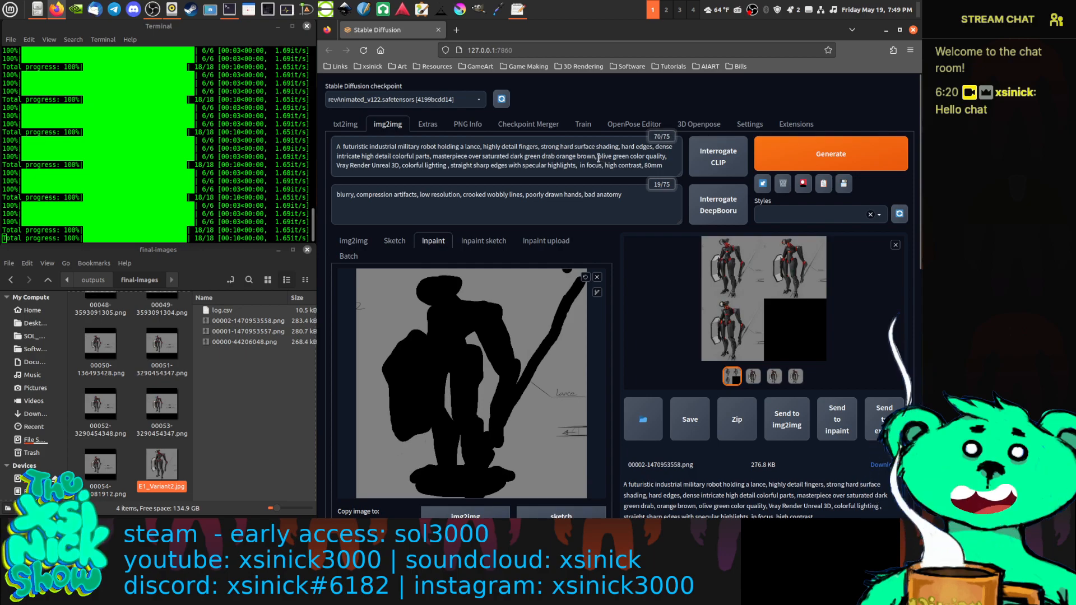
{"action": "left_click", "coordinate": [597, 157]}
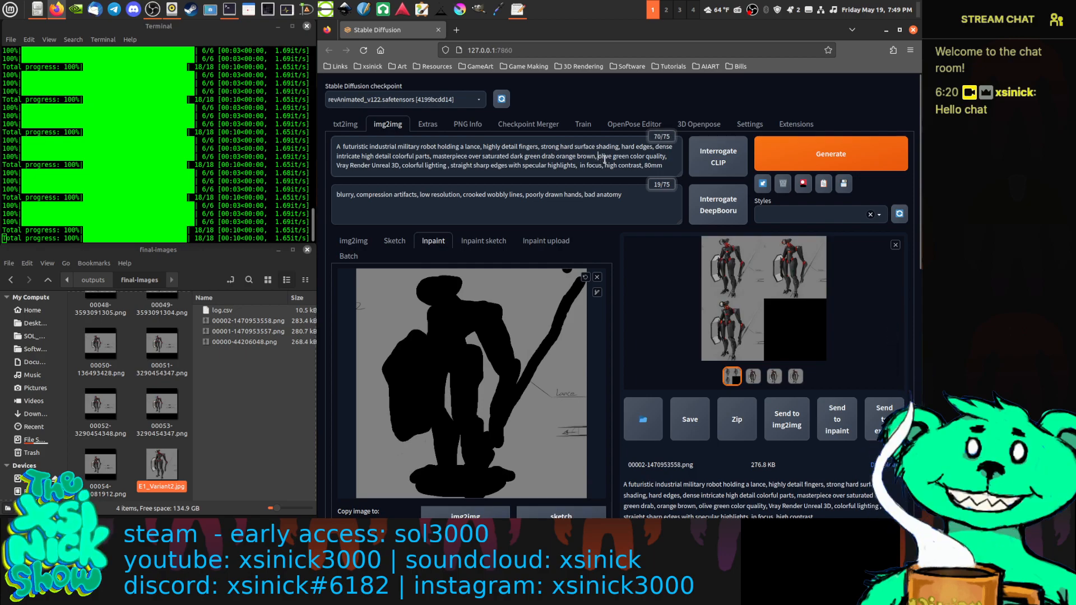
{"action": "key", "text": "BackSpace"}
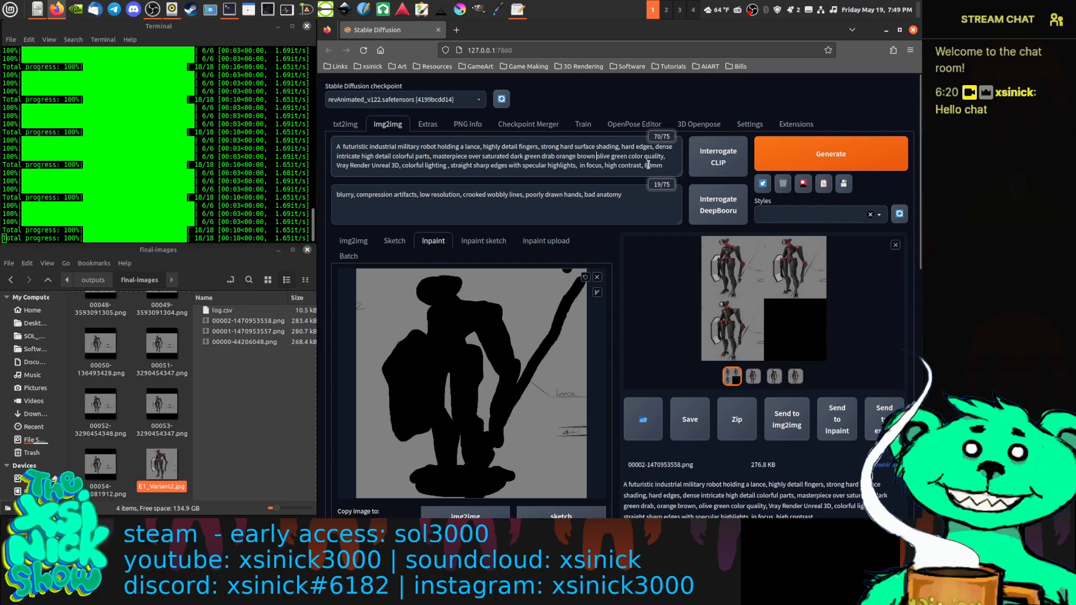
{"action": "left_click", "coordinate": [836, 150]}
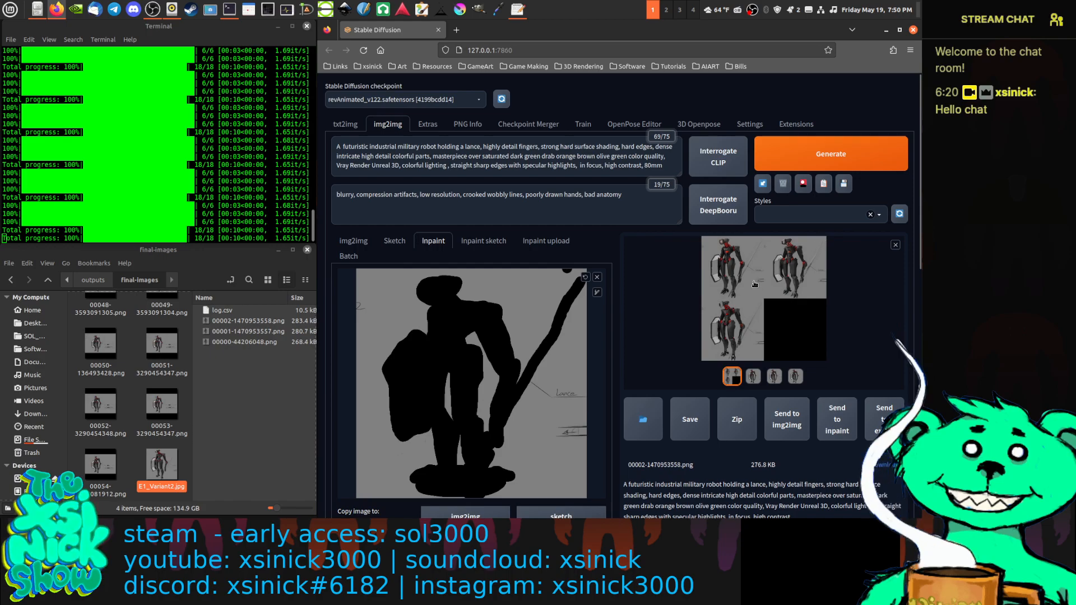
Start another inpaint batch with the same prompt and view the previous batch's three variants at full size meanwhile.
{"action": "left_click", "coordinate": [768, 296]}
{"action": "left_click", "coordinate": [752, 268]}
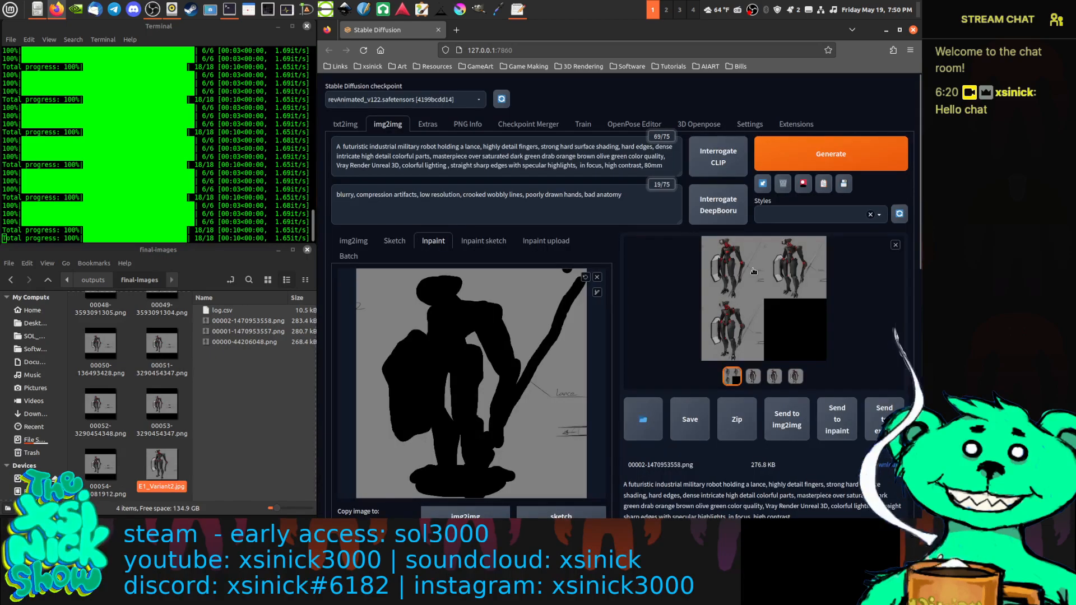
{"action": "left_click", "coordinate": [808, 156]}
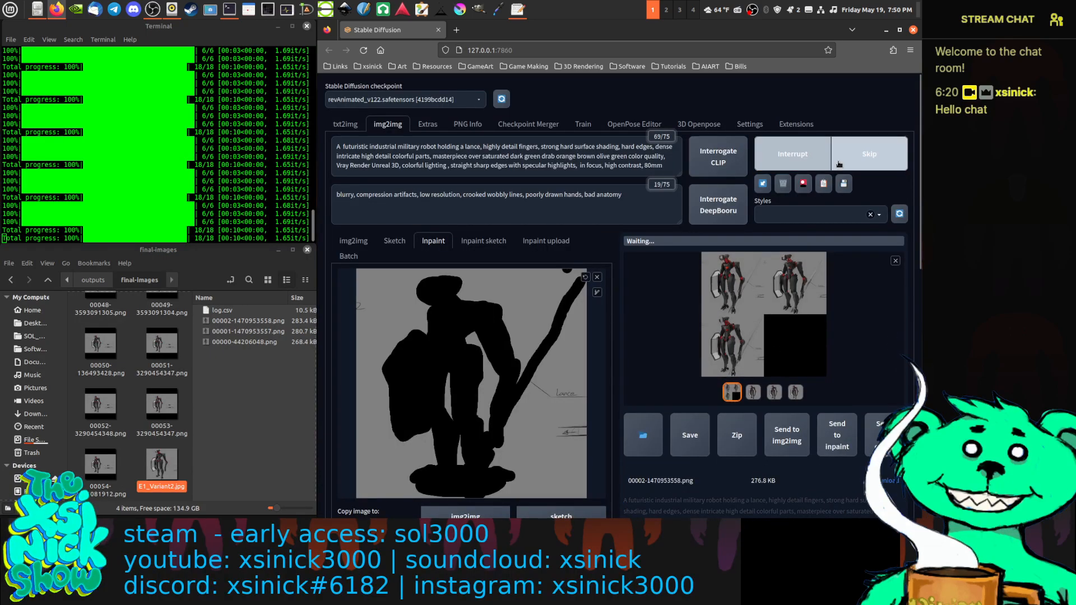
{"action": "left_click", "coordinate": [754, 393]}
{"action": "left_click", "coordinate": [765, 315]}
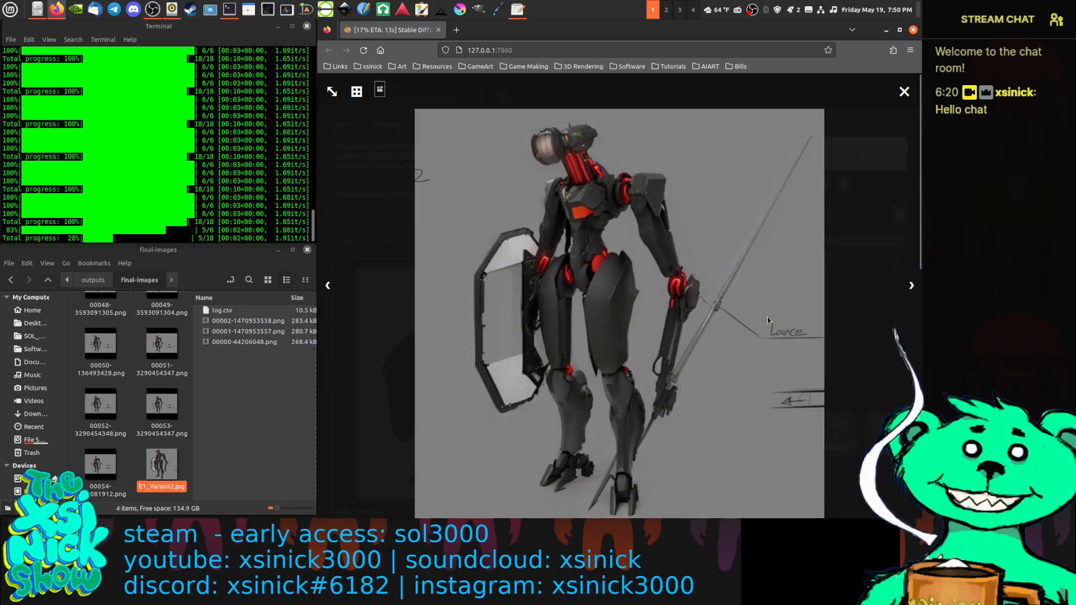
{"action": "left_click", "coordinate": [912, 287]}
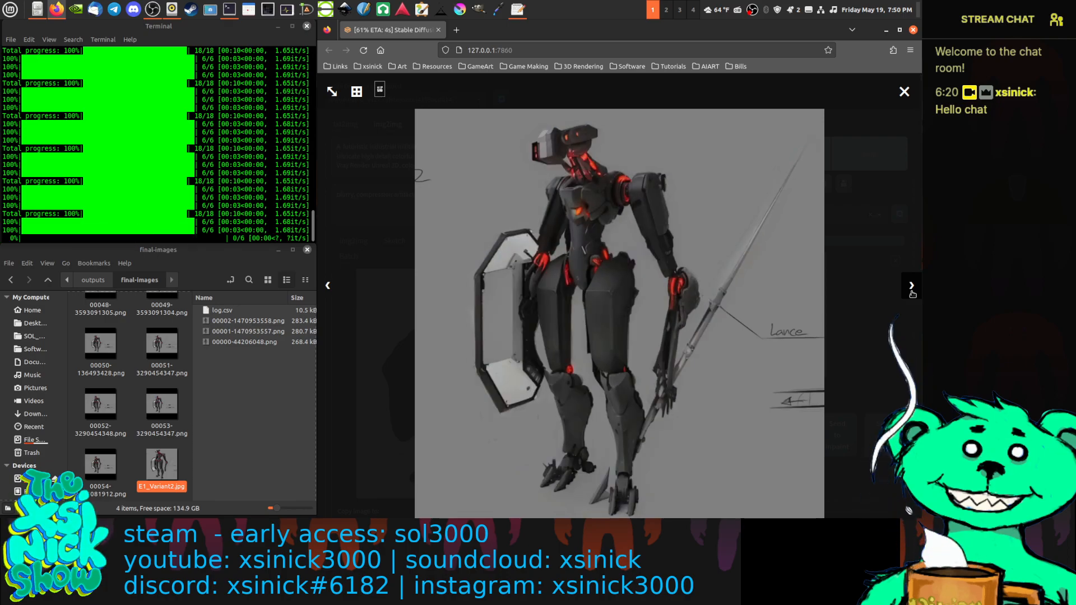
{"action": "left_click", "coordinate": [912, 286]}
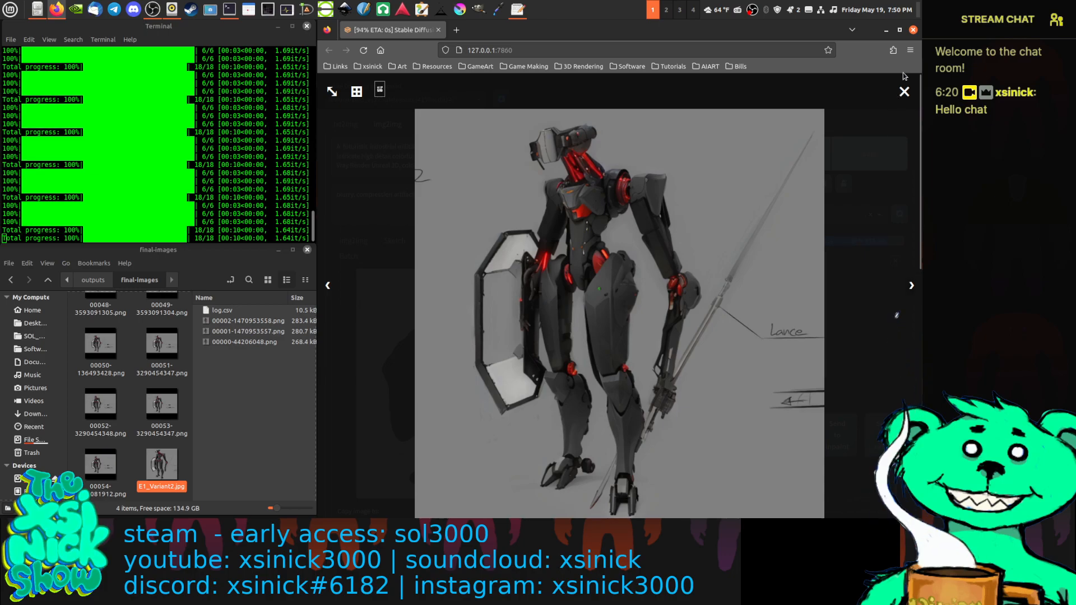
{"action": "left_click", "coordinate": [905, 92]}
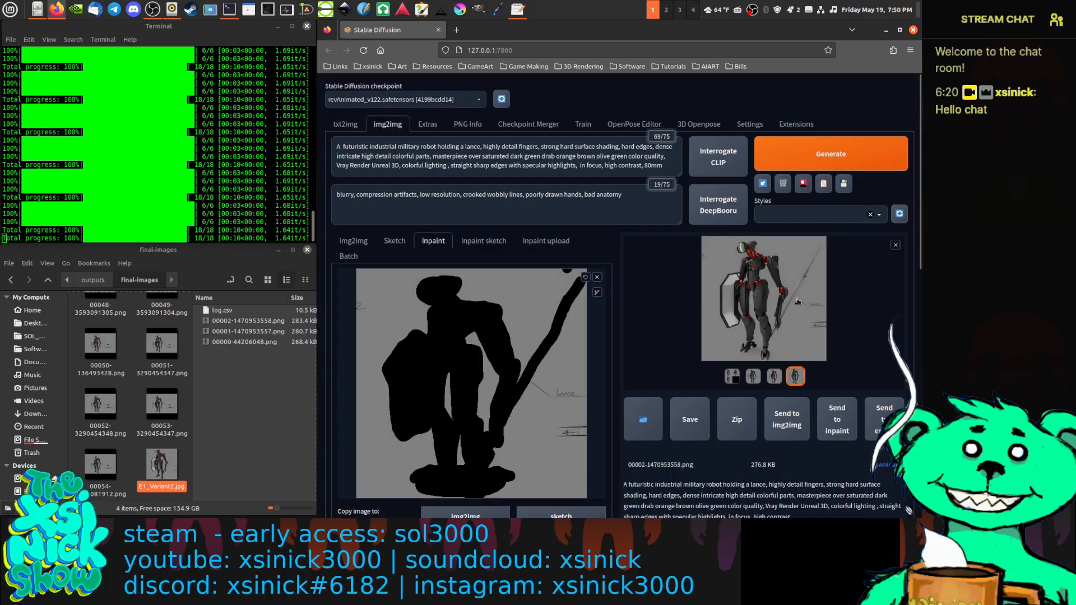
View the newly finished batch's variants at full size, from the first robot through the last, and leave the full-size view.
{"action": "left_click", "coordinate": [750, 377]}
{"action": "left_click", "coordinate": [767, 334]}
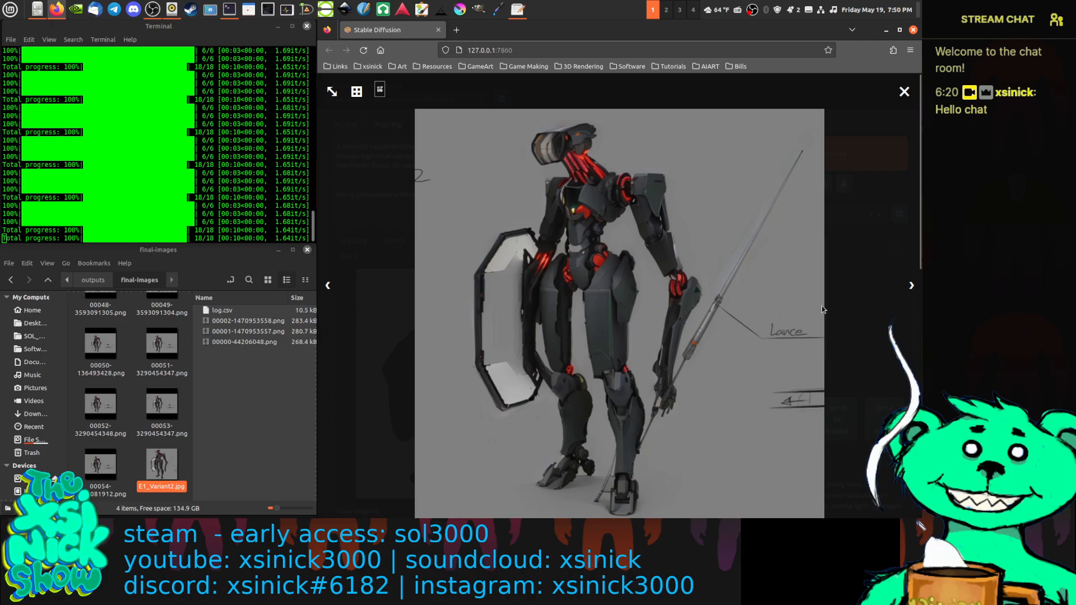
{"action": "left_click", "coordinate": [912, 286]}
{"action": "left_click", "coordinate": [912, 286]}
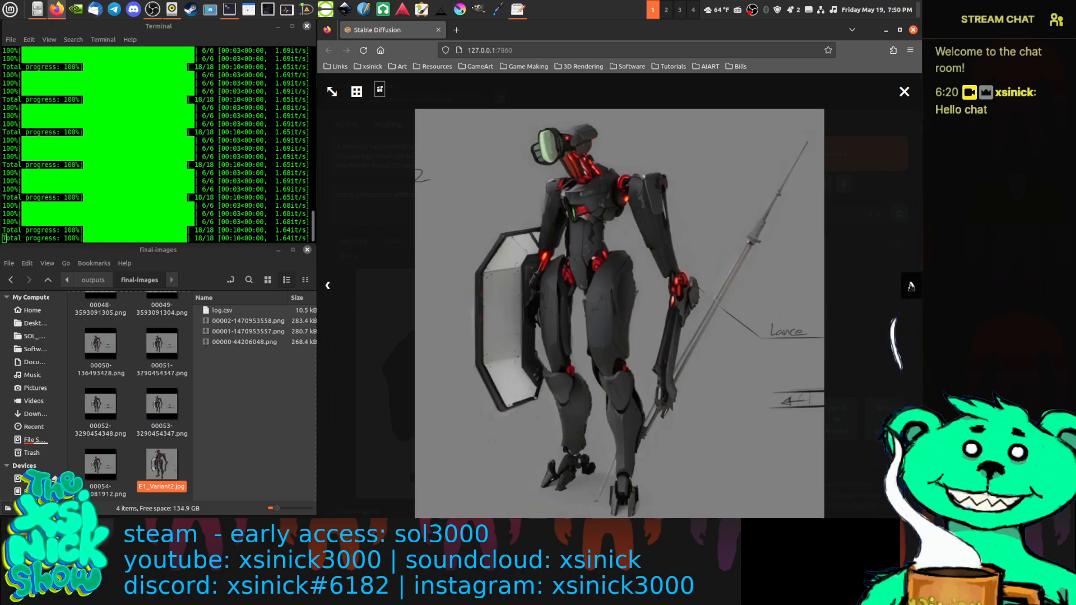
{"action": "left_click", "coordinate": [912, 286]}
{"action": "left_click", "coordinate": [903, 92]}
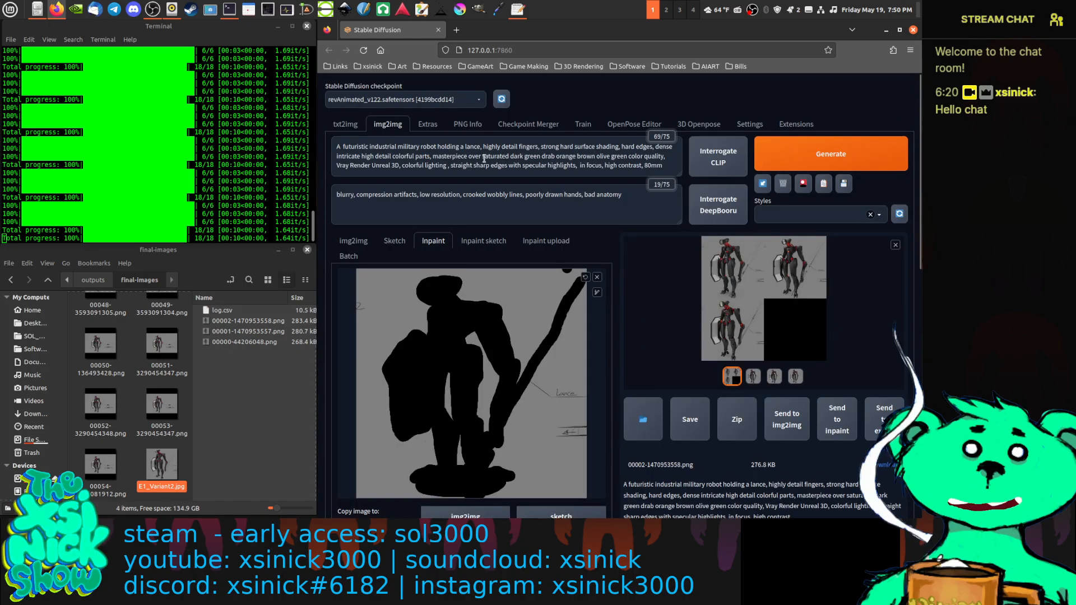
Delete "drab" from the positive prompt's color list so it reads "dark green orange brown olive green" without commas.
{"action": "left_click", "coordinate": [541, 157]}
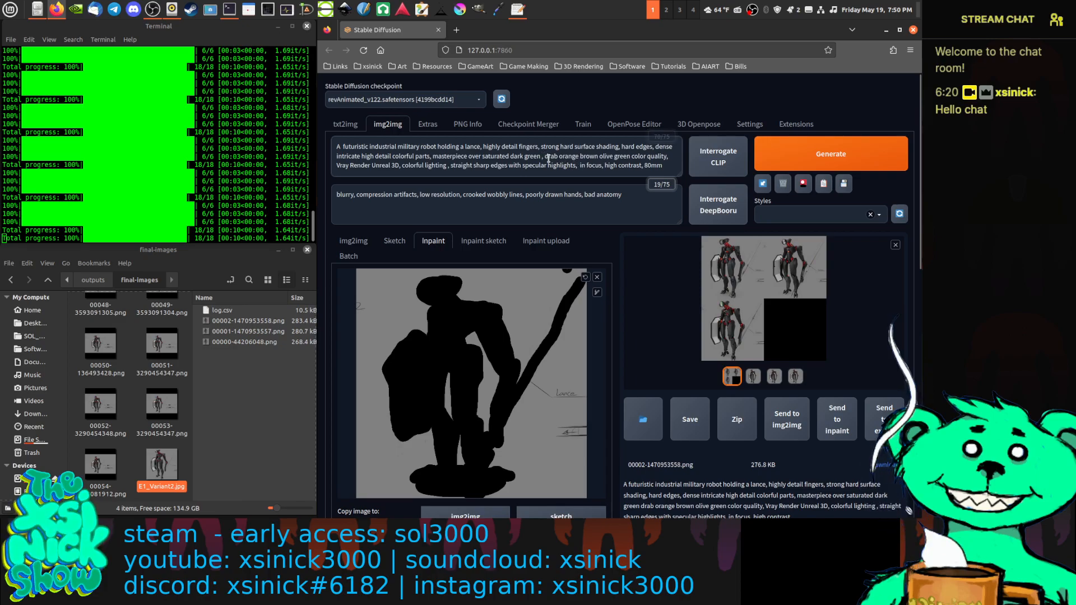
{"action": "left_click_drag", "start_coordinate": [554, 155], "coordinate": [550, 156]}
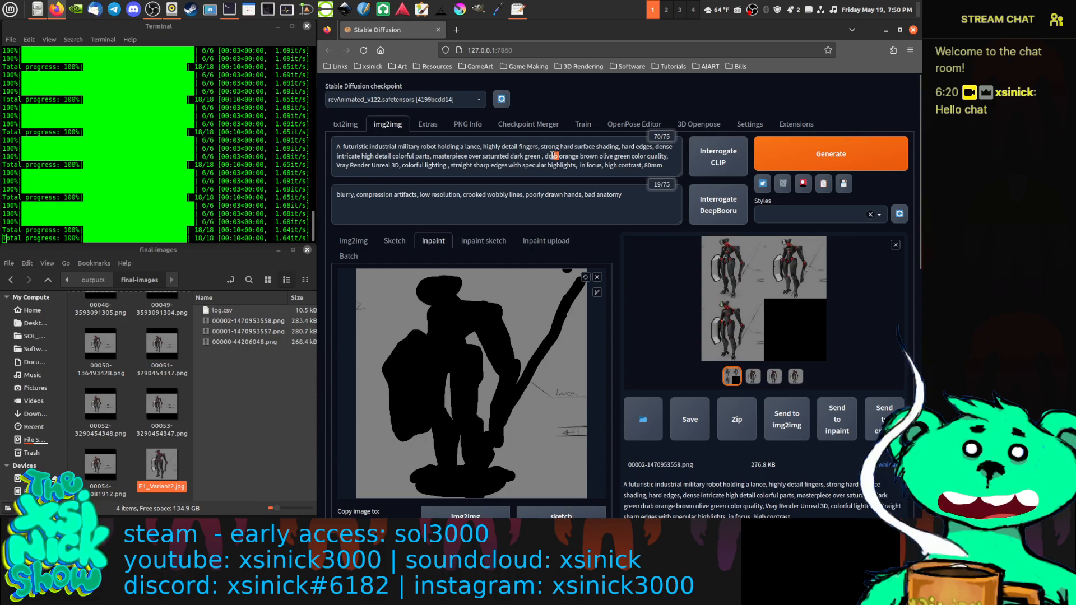
{"action": "key", "text": "BackSpace"}
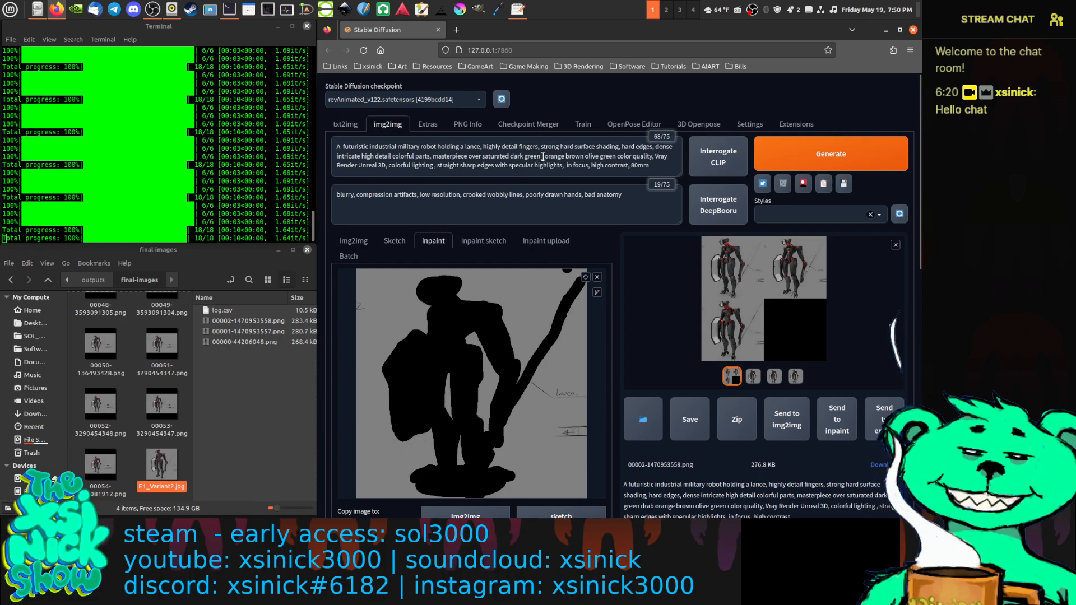
{"action": "key", "text": "BackSpace"}
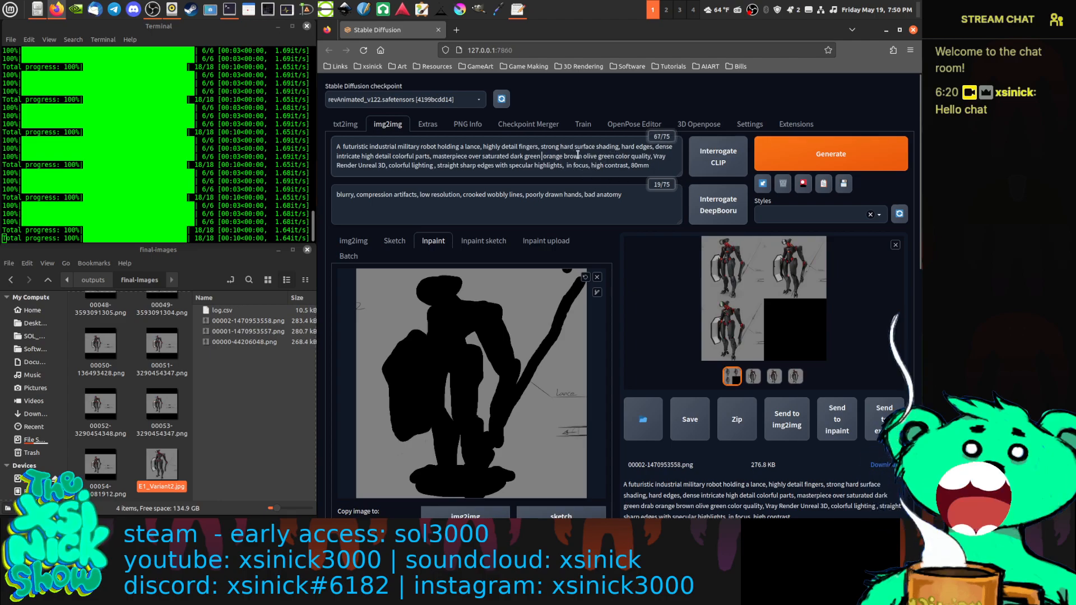
Generate an inpaint batch with the shortened color list and compare its grid and variants at full size.
{"action": "left_click", "coordinate": [810, 159]}
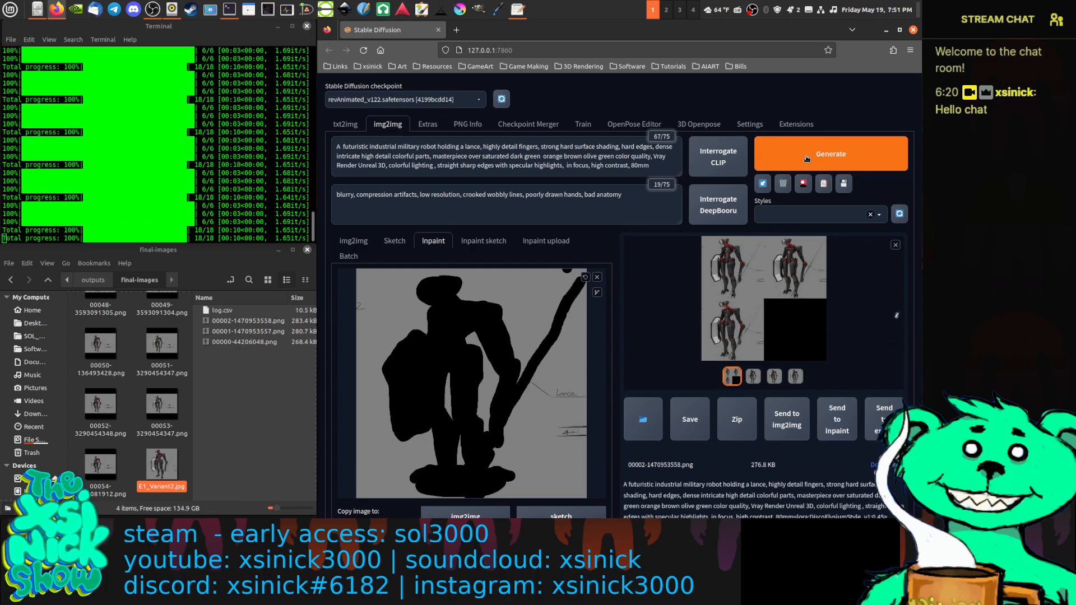
{"action": "left_click", "coordinate": [773, 304]}
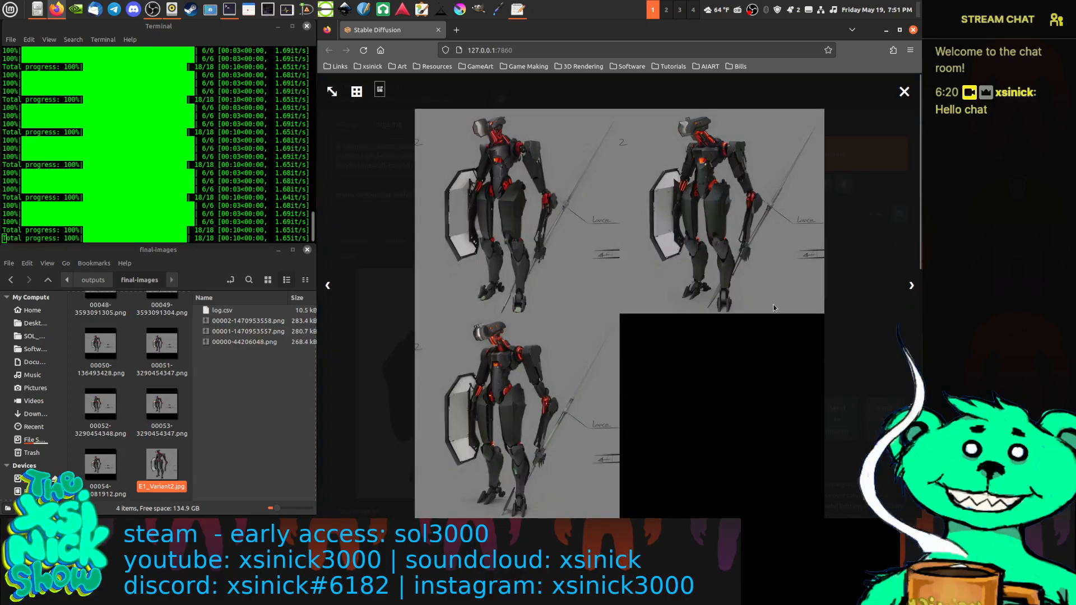
{"action": "left_click", "coordinate": [735, 283]}
{"action": "left_click", "coordinate": [756, 298]}
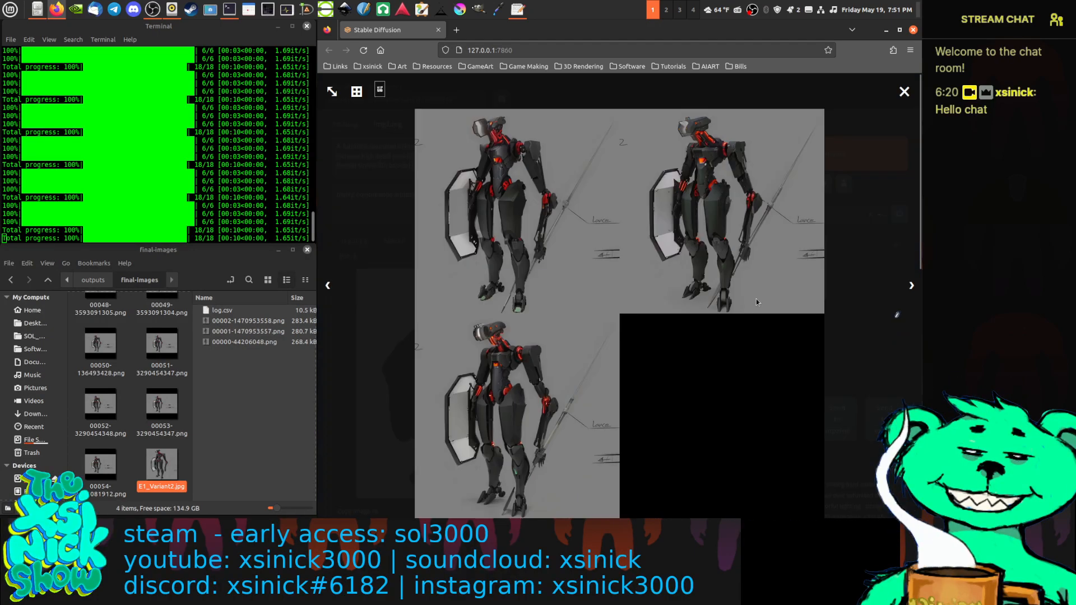
{"action": "left_click", "coordinate": [912, 288]}
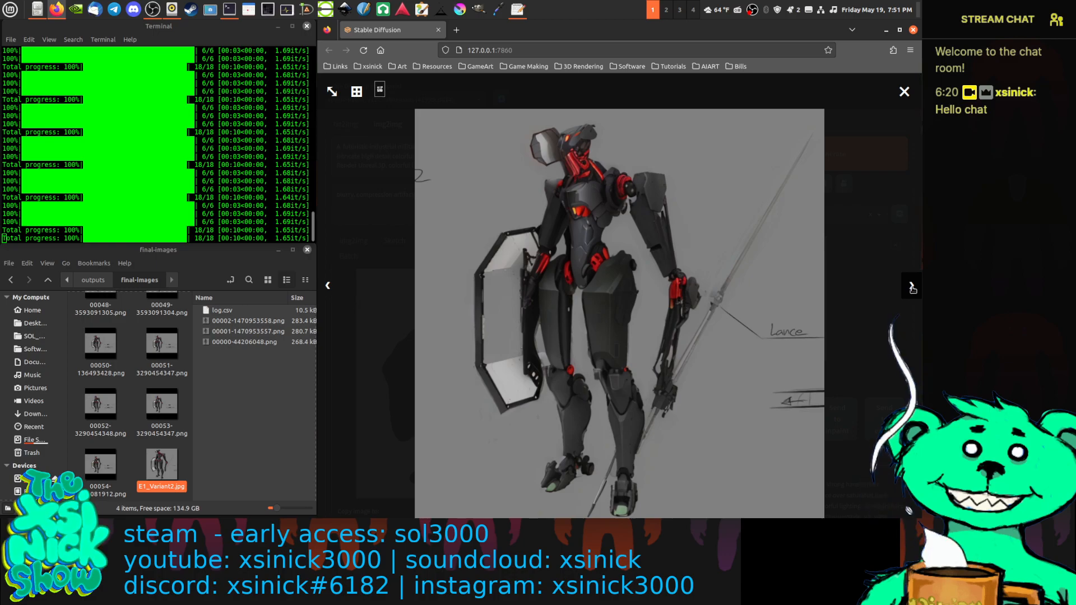
{"action": "left_click", "coordinate": [912, 288]}
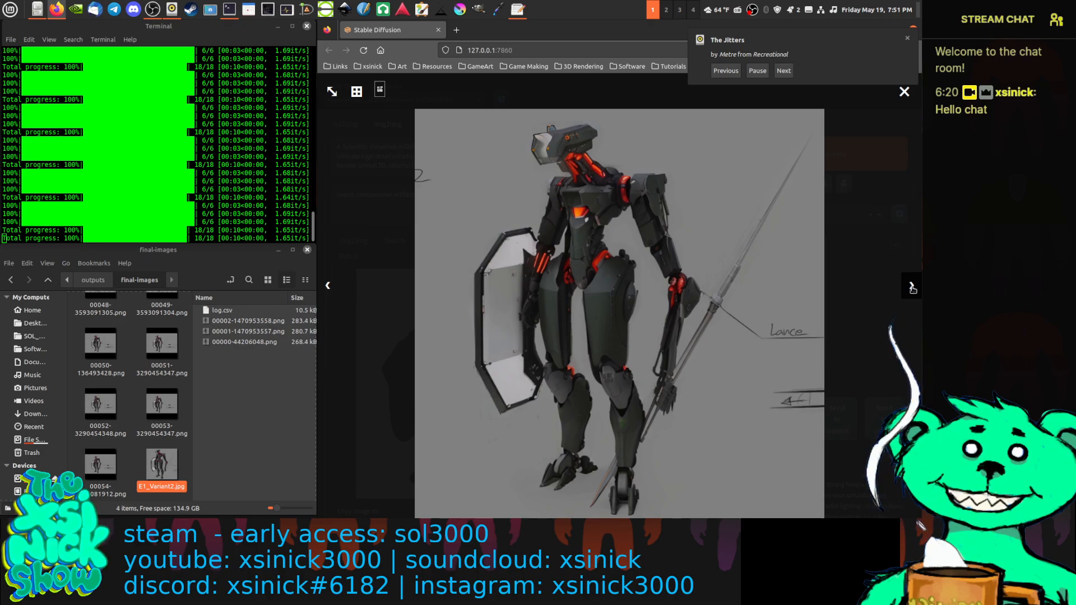
{"action": "left_click", "coordinate": [912, 287]}
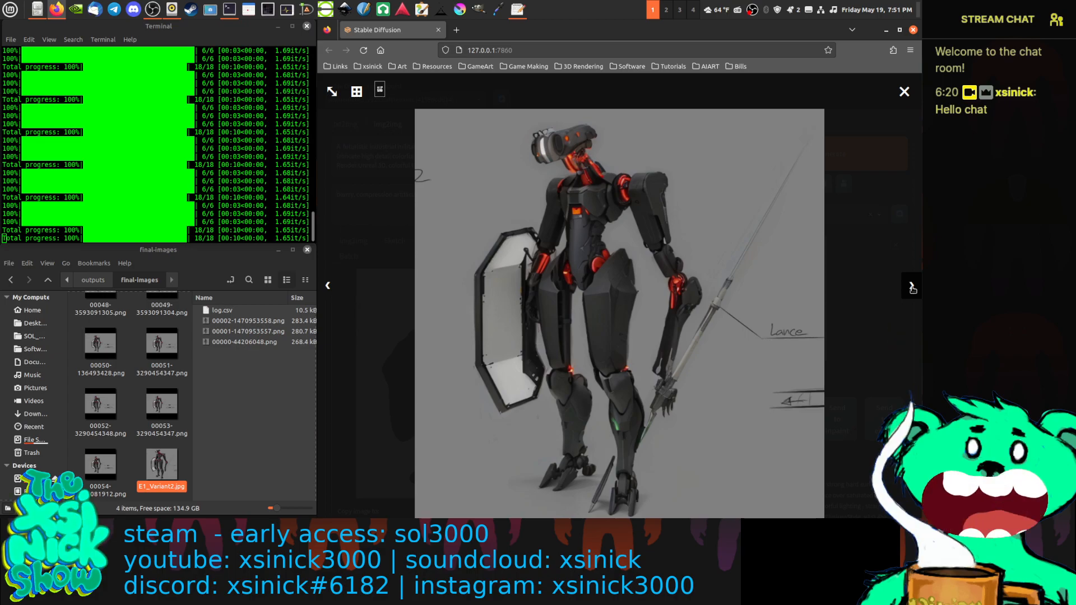
{"action": "left_click", "coordinate": [912, 287]}
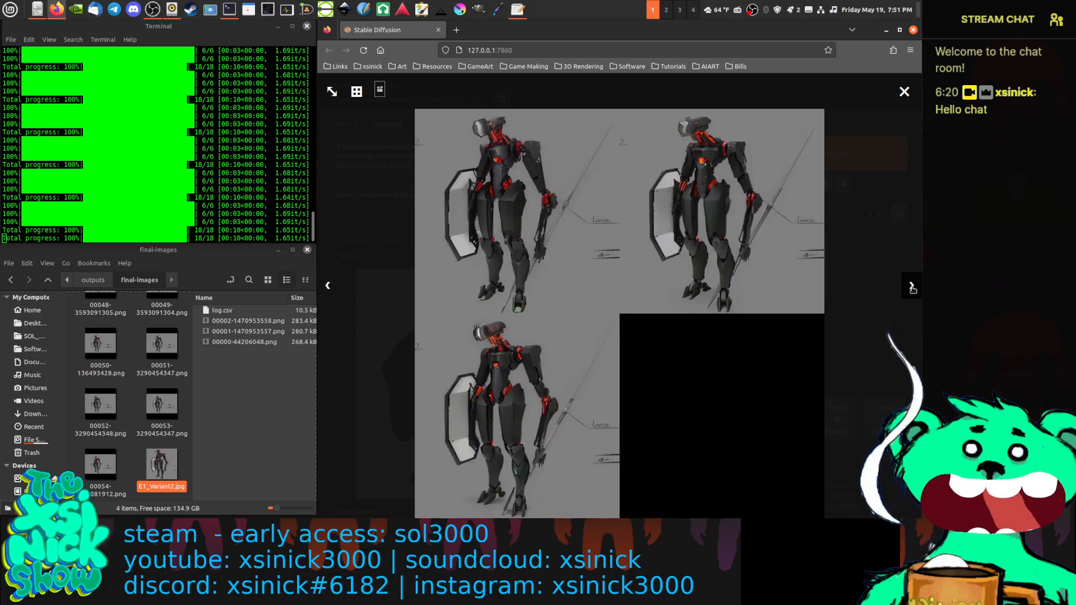
{"action": "left_click", "coordinate": [913, 287]}
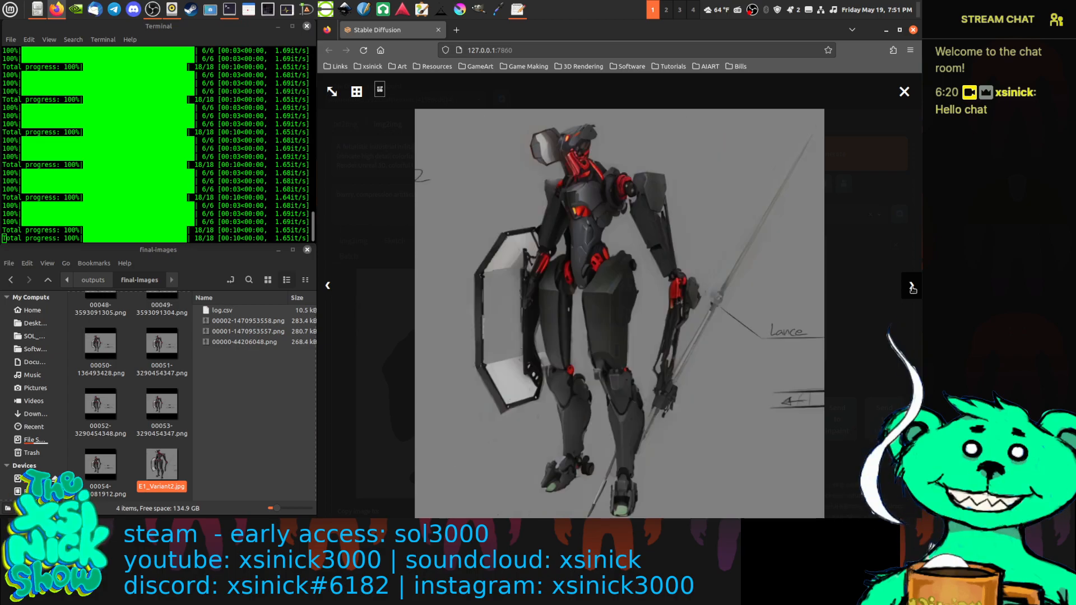
{"action": "left_click", "coordinate": [912, 288]}
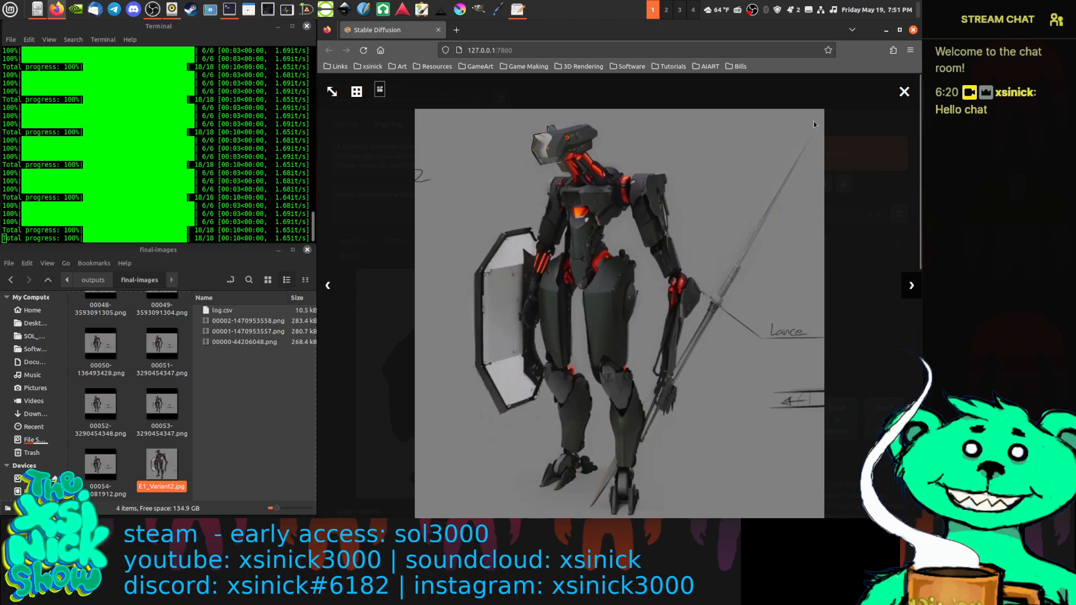
Leave the full-size view and save the selected second robot variant to the final images.
{"action": "left_click", "coordinate": [902, 91]}
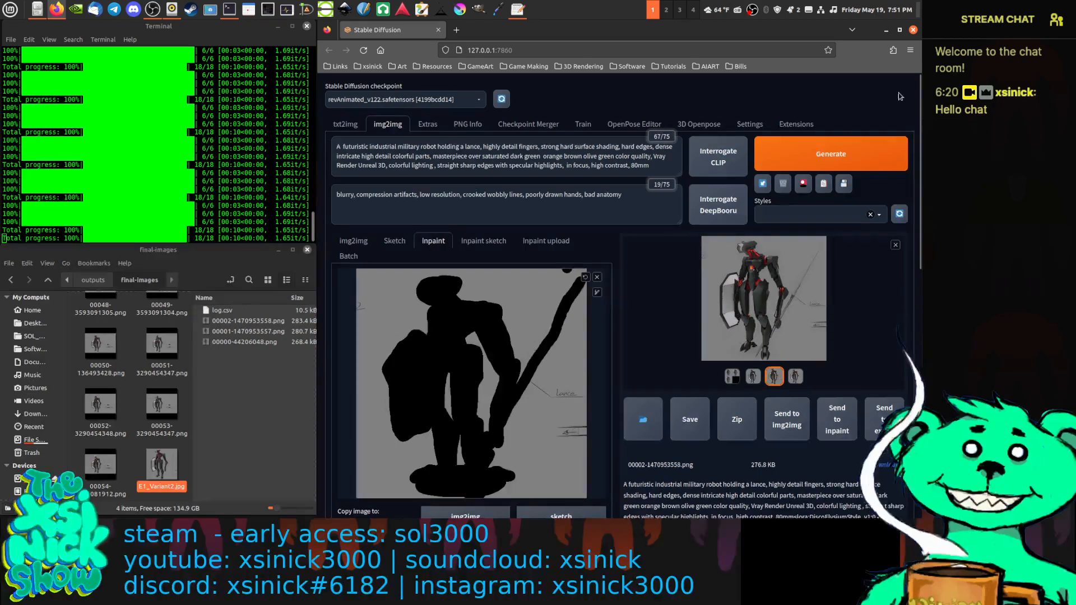
{"action": "left_click", "coordinate": [689, 420]}
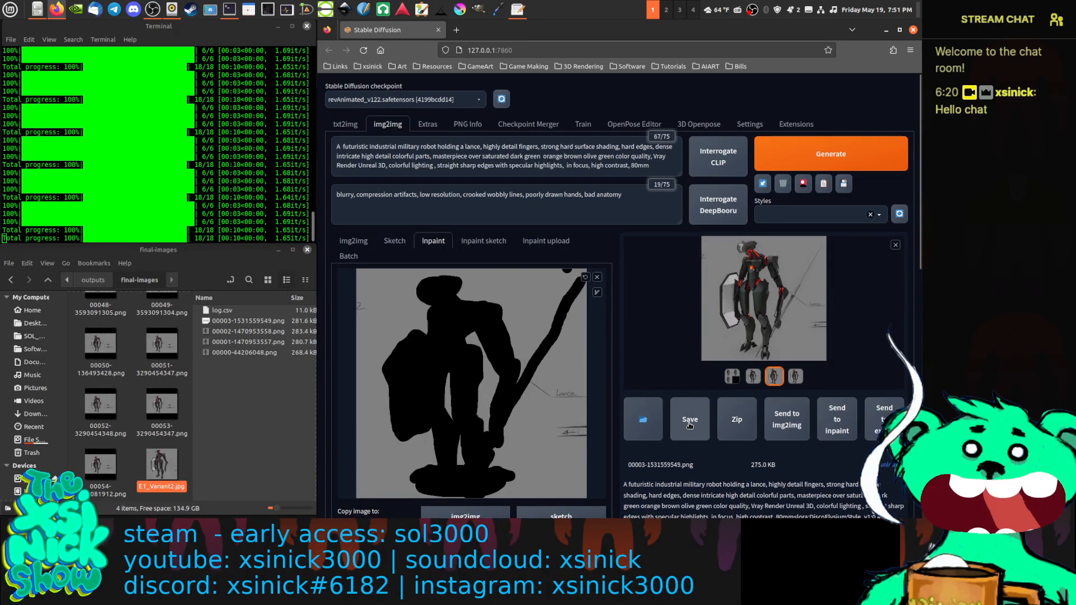
Load the clarity_2.safetensors checkpoint and generate an inpaint batch with the current prompt.
{"action": "left_click", "coordinate": [451, 101]}
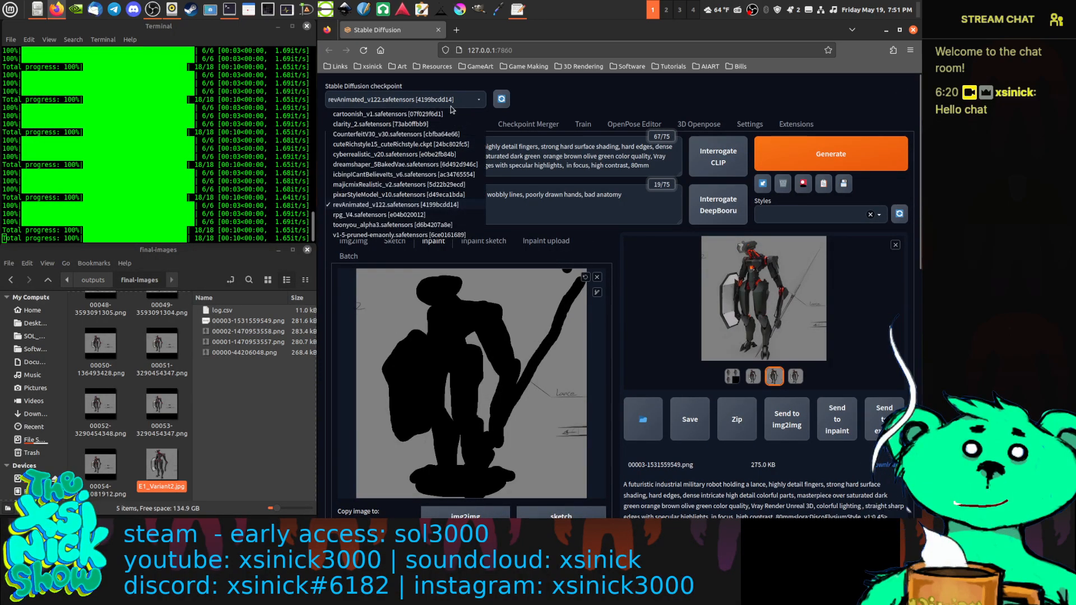
{"action": "left_click", "coordinate": [406, 124]}
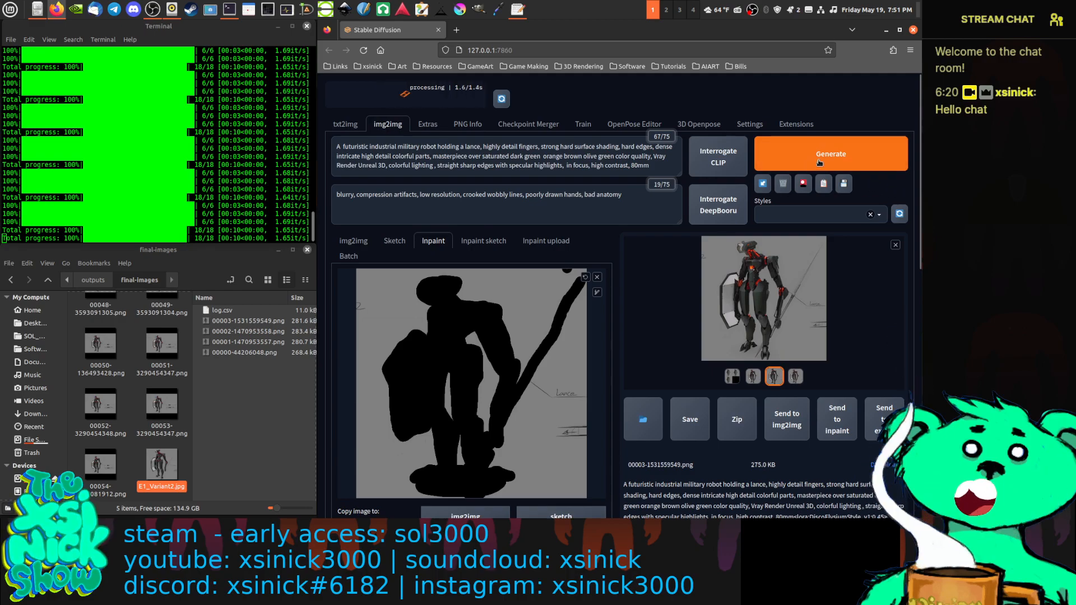
{"action": "left_click", "coordinate": [859, 156]}
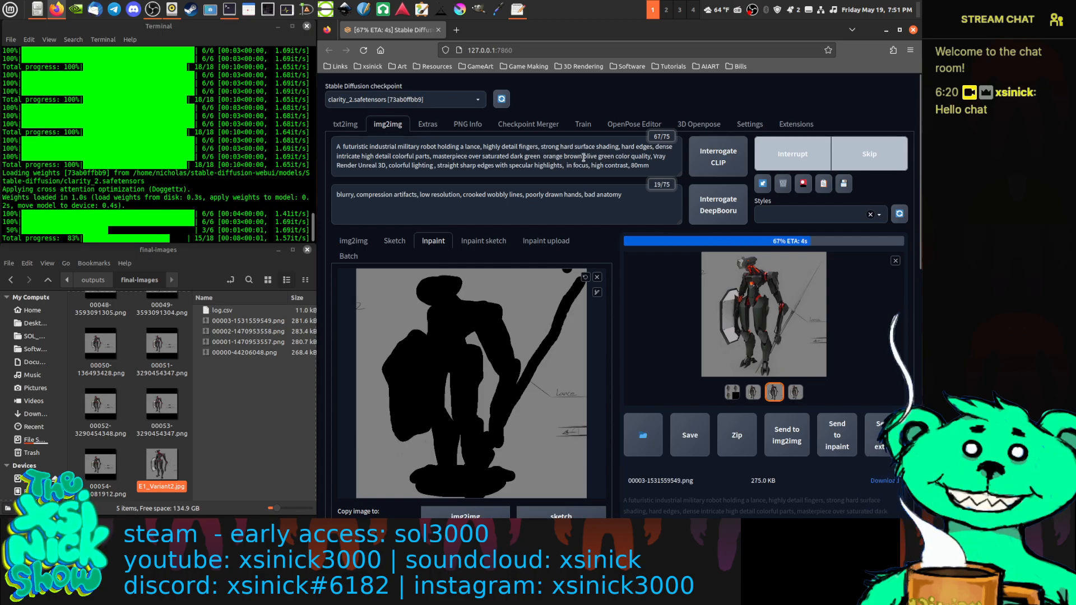
Replace "brown" with "teal" in the positive prompt's color list so it reads "dark green orange teal olive green" without commas.
{"action": "left_click_drag", "start_coordinate": [584, 158], "coordinate": [566, 157]}
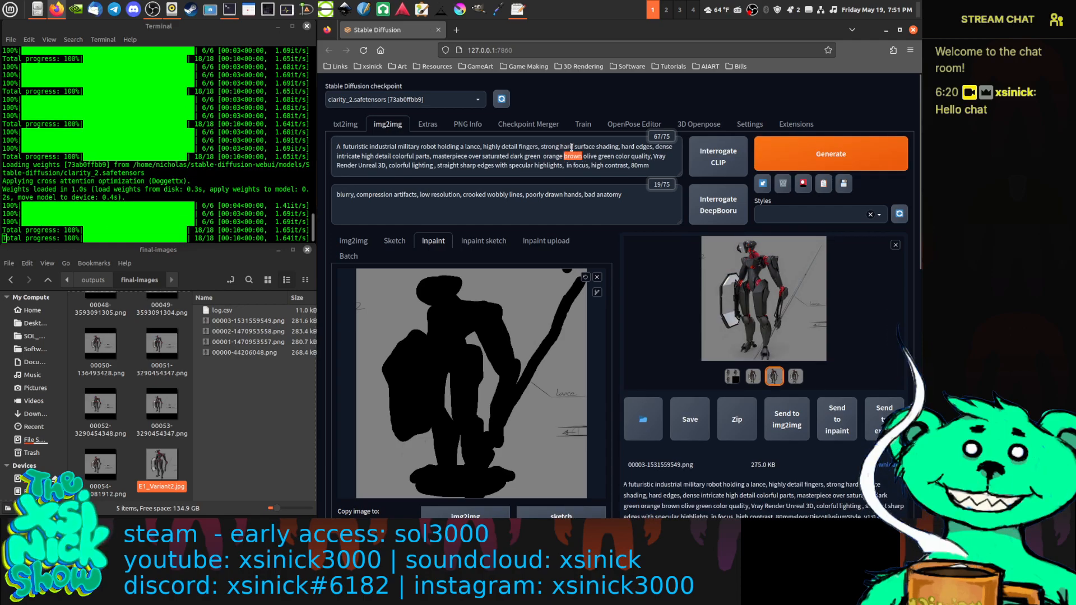
{"action": "key", "text": "BackSpace"}
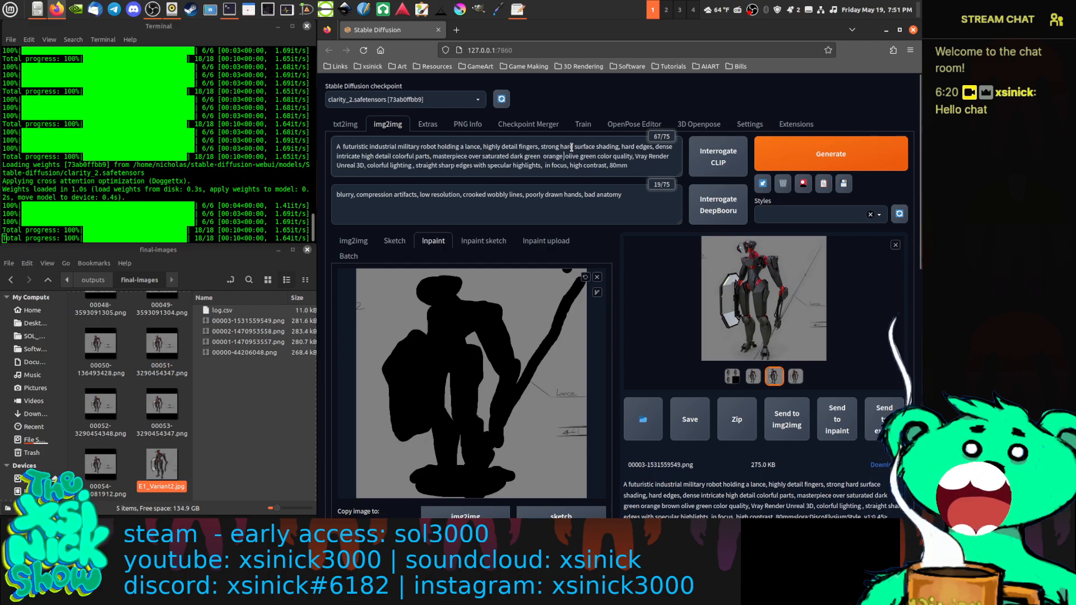
{"action": "type", "text": "teal,"}
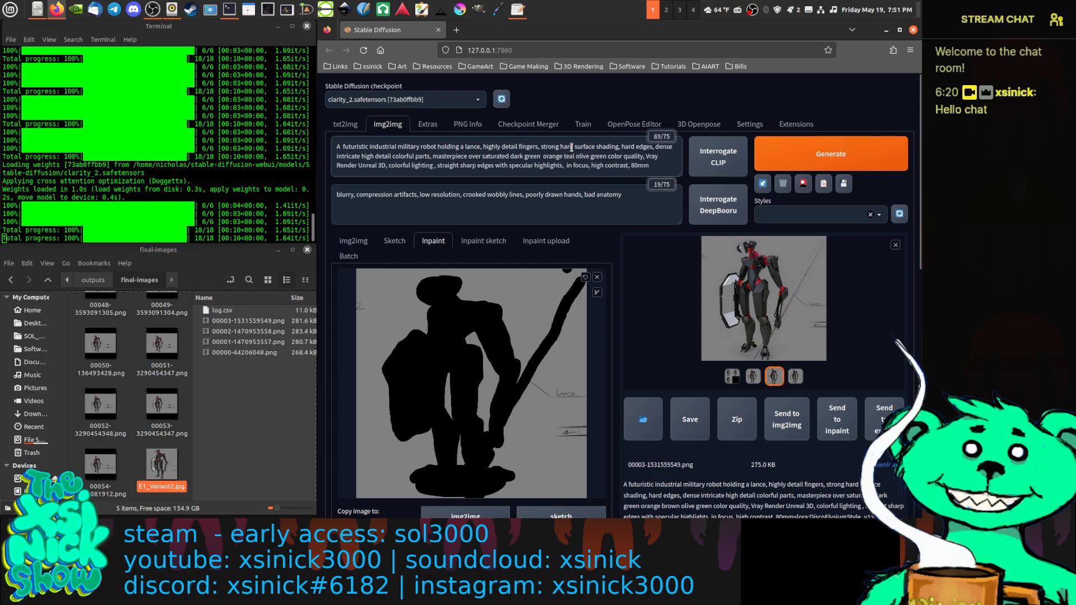
{"action": "key", "text": "BackSpace"}
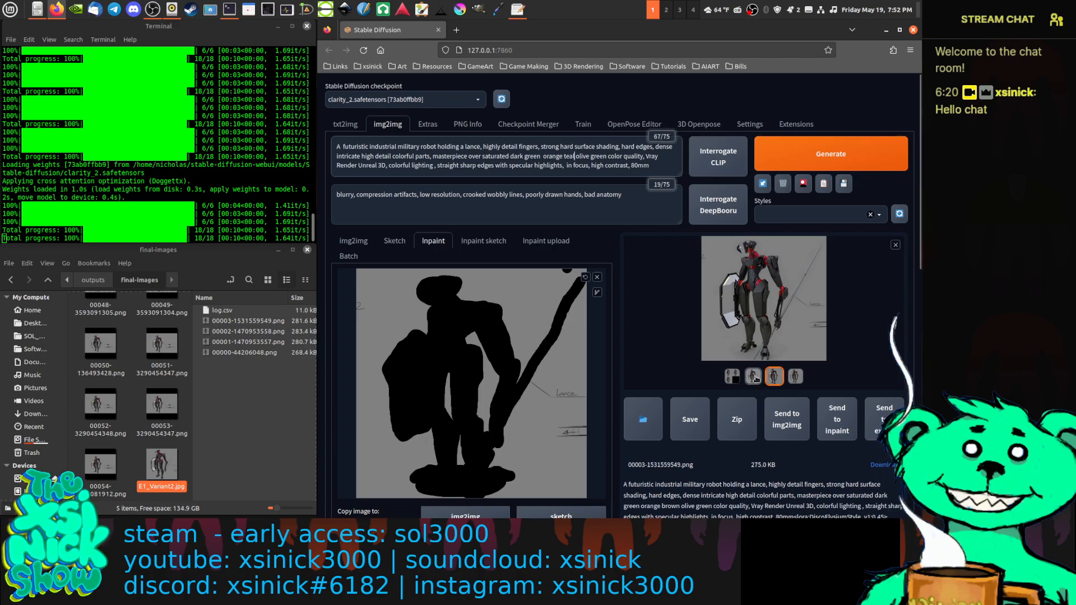
Examine the clarity_2 batch made before the teal edit, cycling through its variants and grid at full size, and leave the view.
{"action": "left_click", "coordinate": [763, 314]}
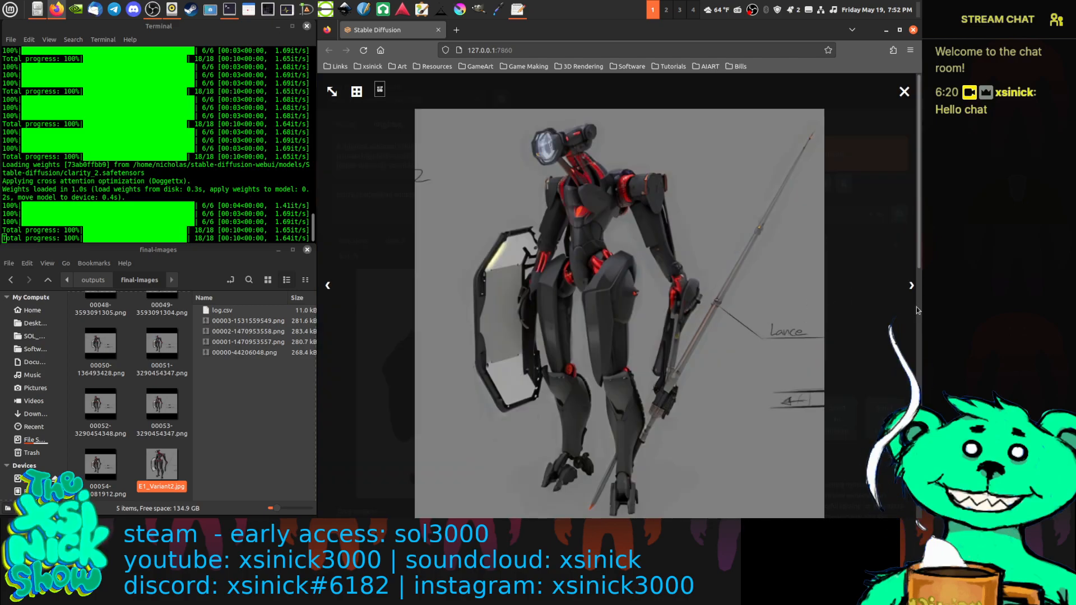
{"action": "left_click", "coordinate": [912, 287]}
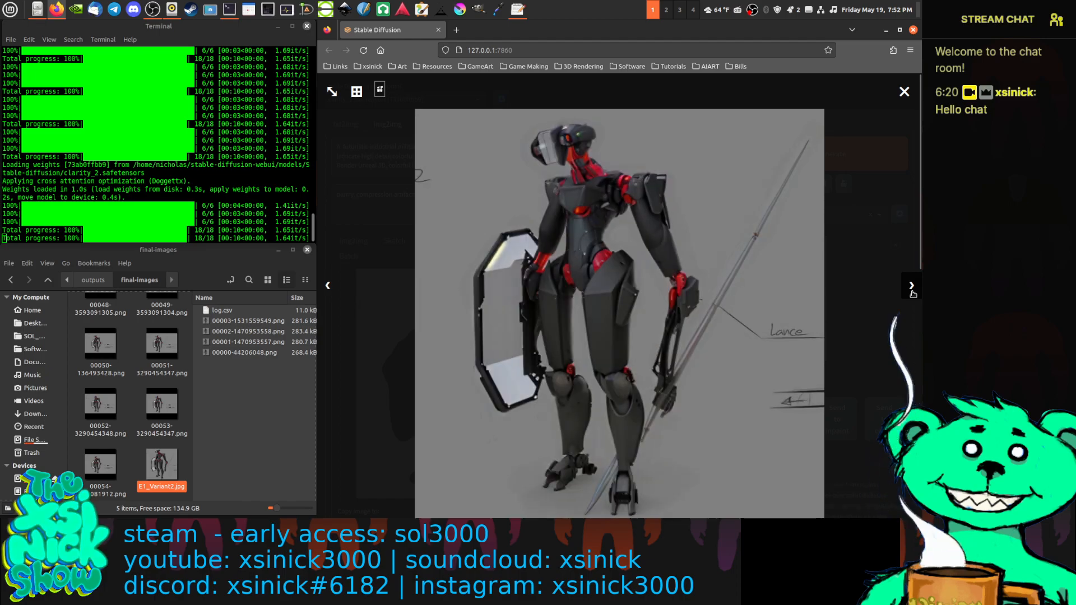
{"action": "left_click", "coordinate": [912, 290]}
{"action": "left_click", "coordinate": [912, 289]}
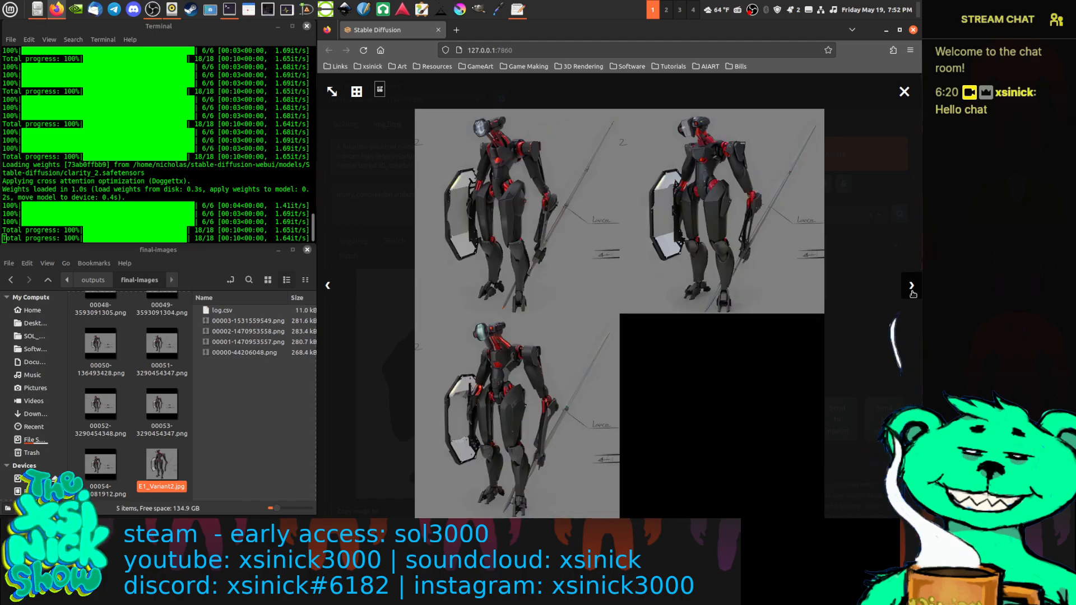
{"action": "left_click", "coordinate": [911, 287]}
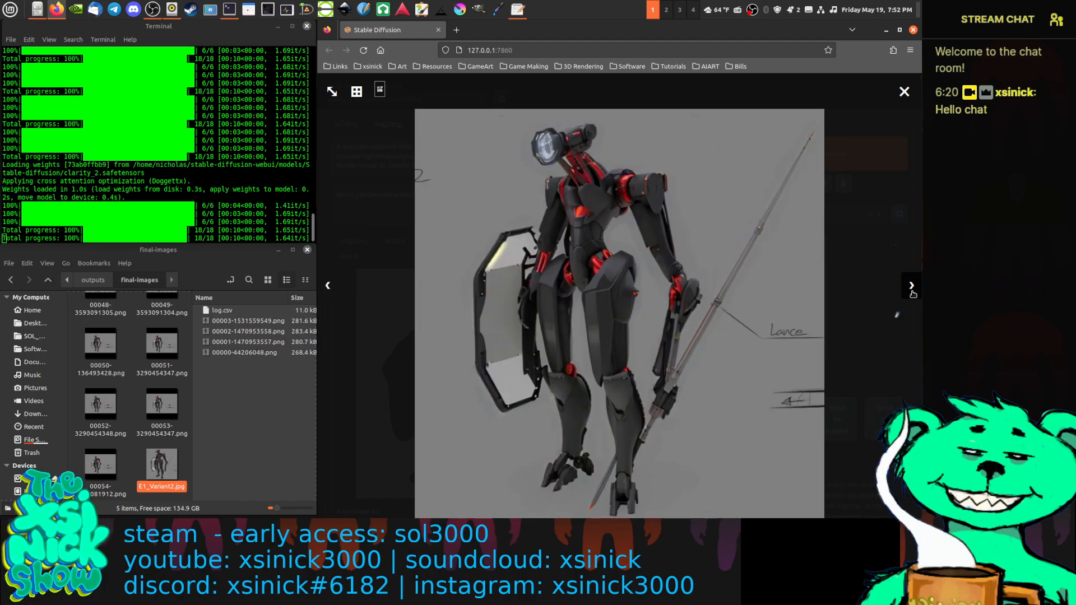
{"action": "left_click", "coordinate": [912, 289]}
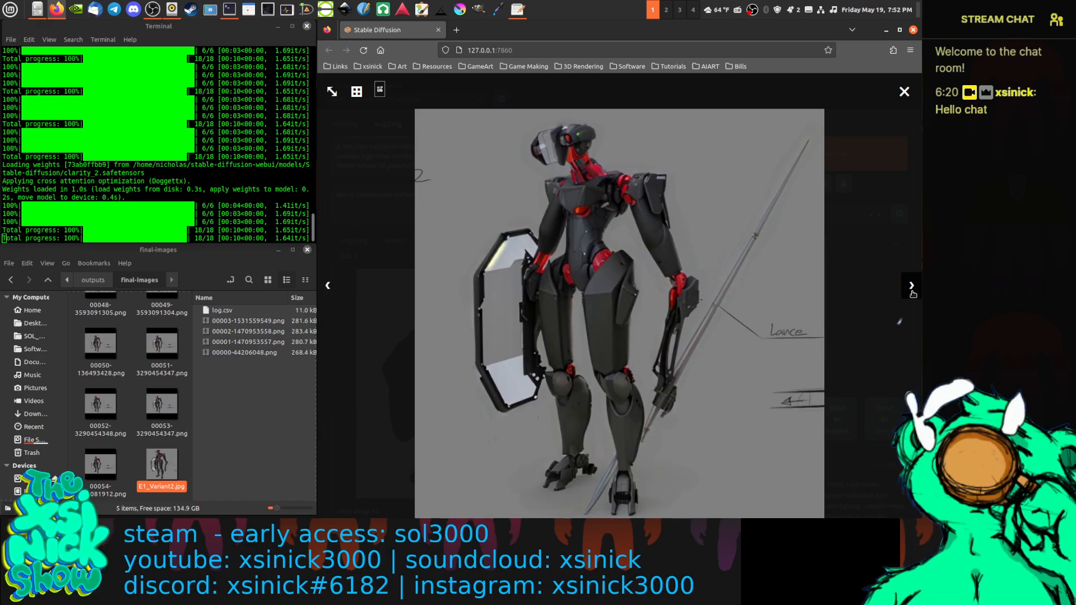
{"action": "left_click", "coordinate": [912, 289]}
{"action": "left_click", "coordinate": [905, 93]}
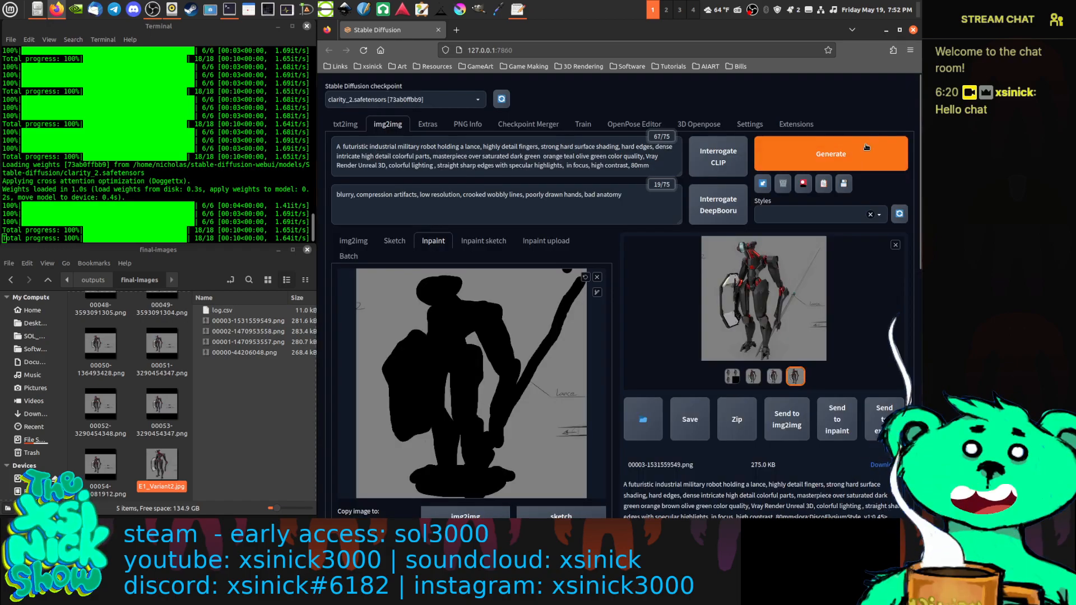
Generate an inpaint batch with the teal color list and view its grid and three variants at full size.
{"action": "left_click", "coordinate": [820, 143]}
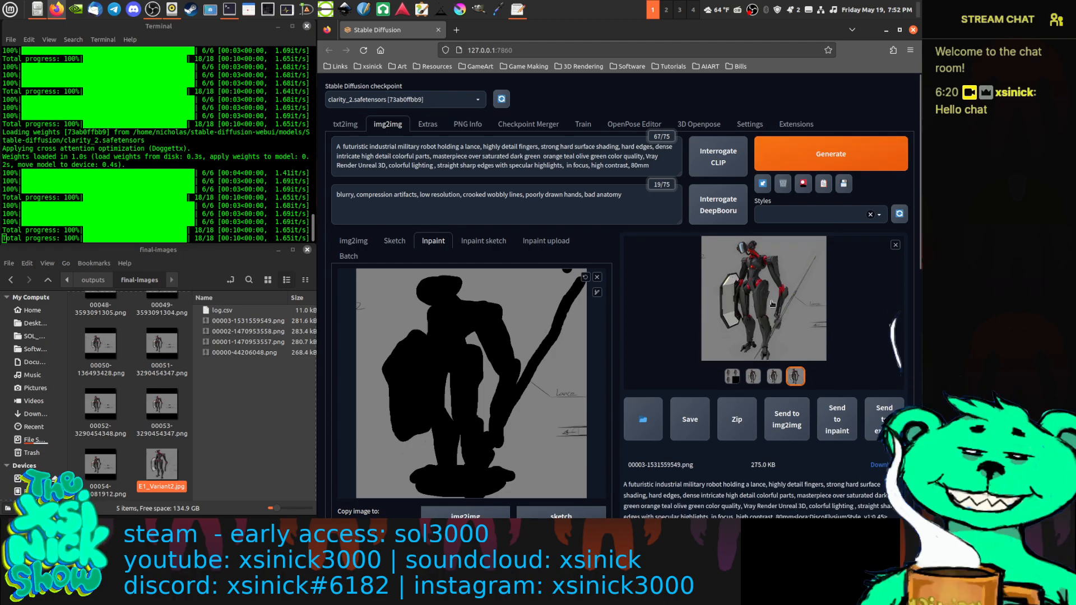
{"action": "left_click", "coordinate": [796, 336]}
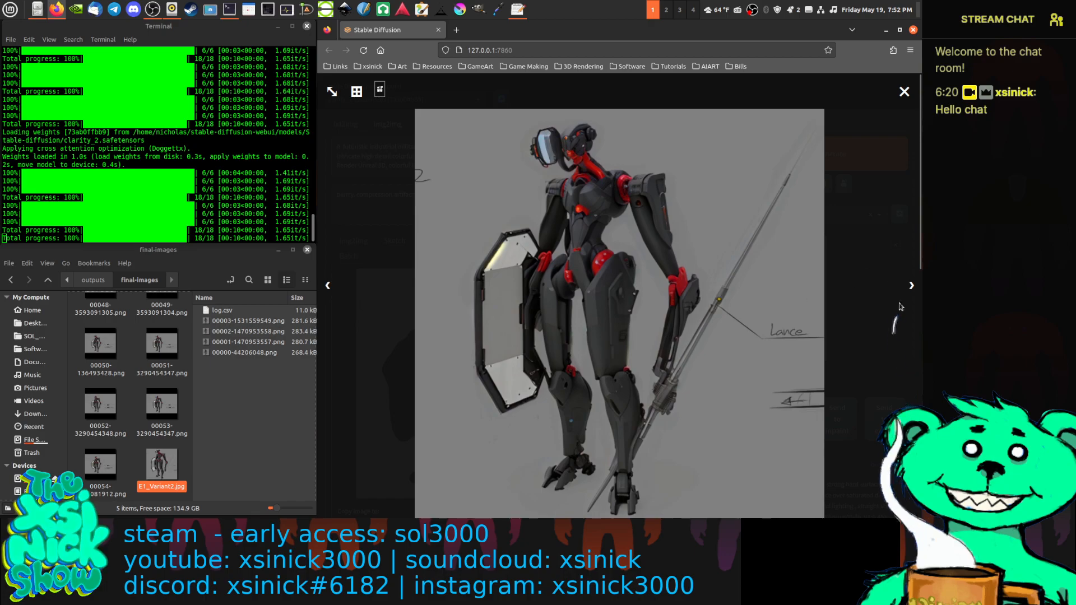
{"action": "left_click", "coordinate": [911, 286]}
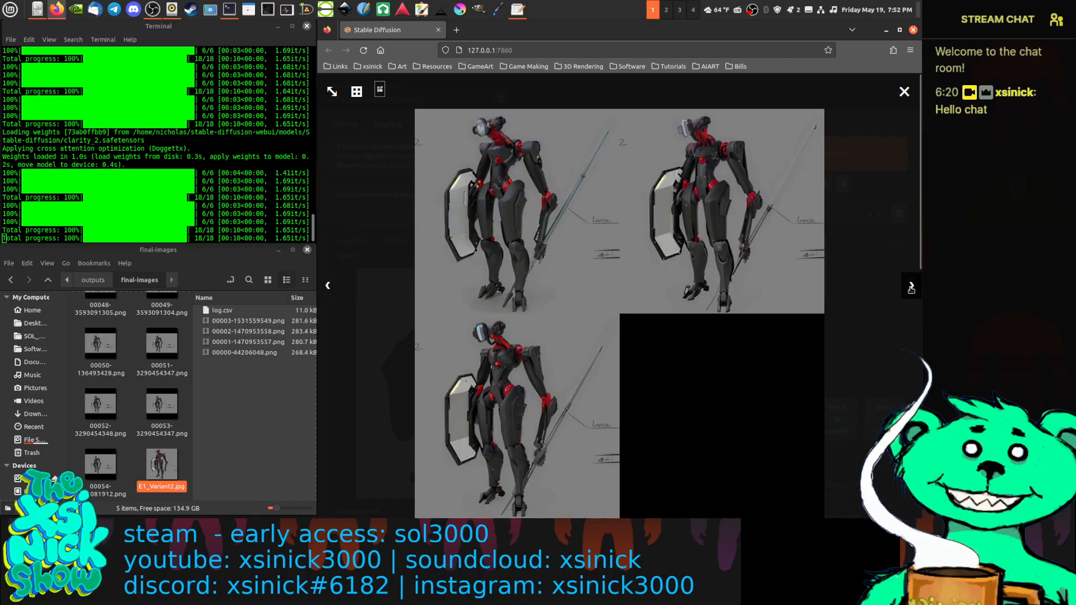
{"action": "left_click", "coordinate": [911, 287]}
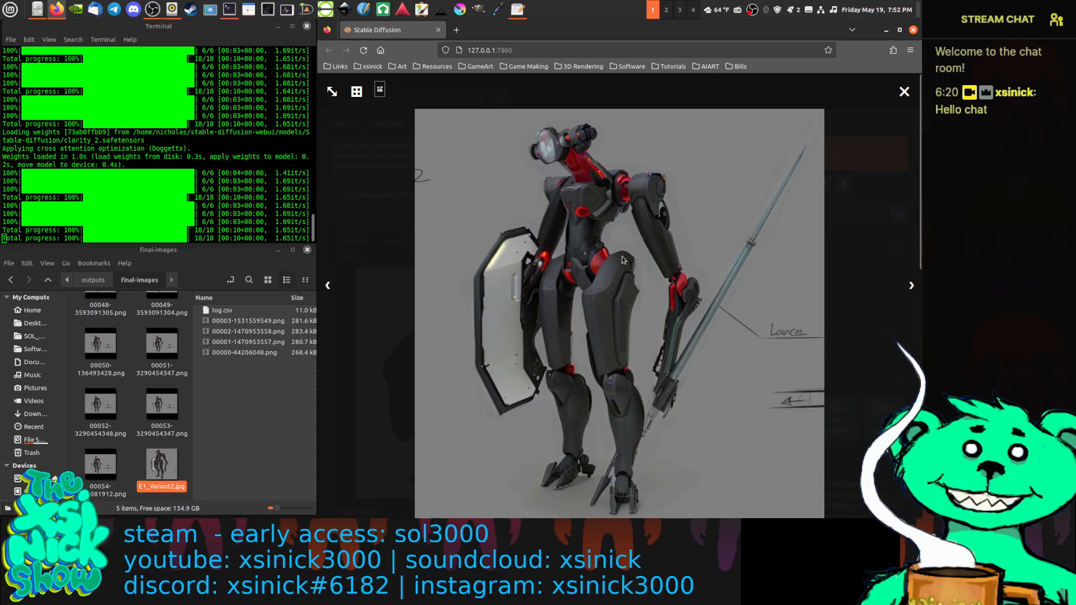
{"action": "left_click", "coordinate": [912, 287]}
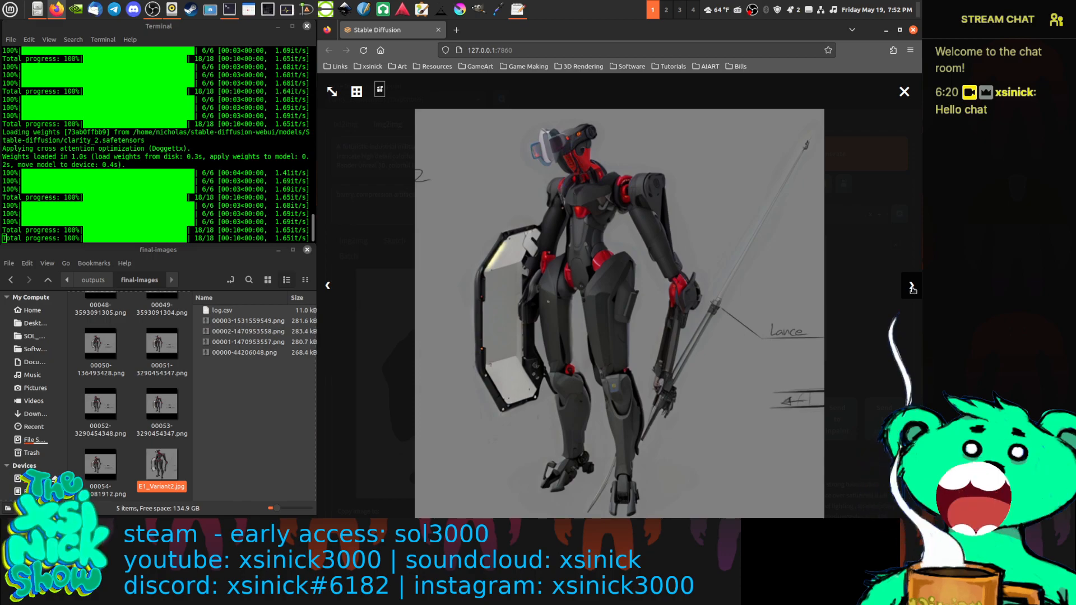
{"action": "left_click", "coordinate": [912, 286]}
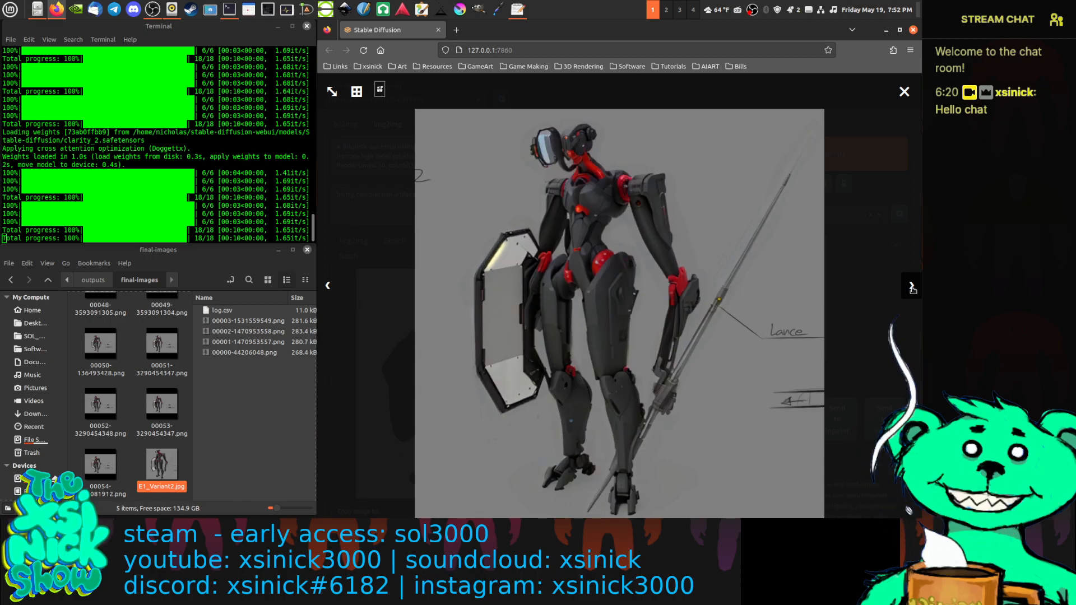
Compare the teal batch's three robot variants at full size over several rounds, examining their body and lance details, and leave the view.
{"action": "left_click", "coordinate": [912, 286]}
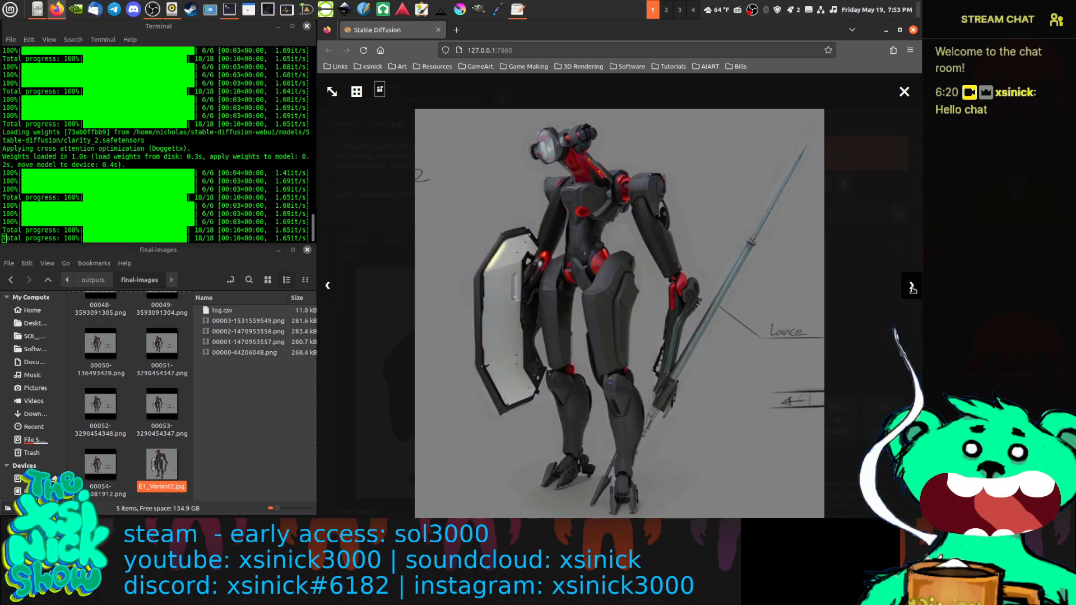
{"action": "left_click", "coordinate": [911, 286]}
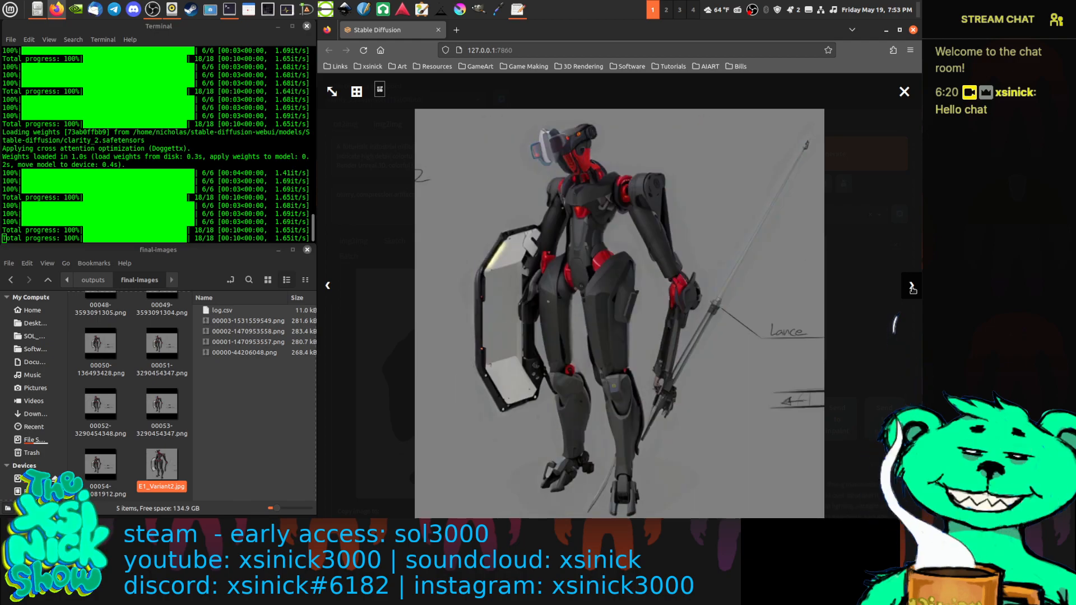
{"action": "left_click", "coordinate": [912, 287]}
{"action": "left_click", "coordinate": [911, 286]}
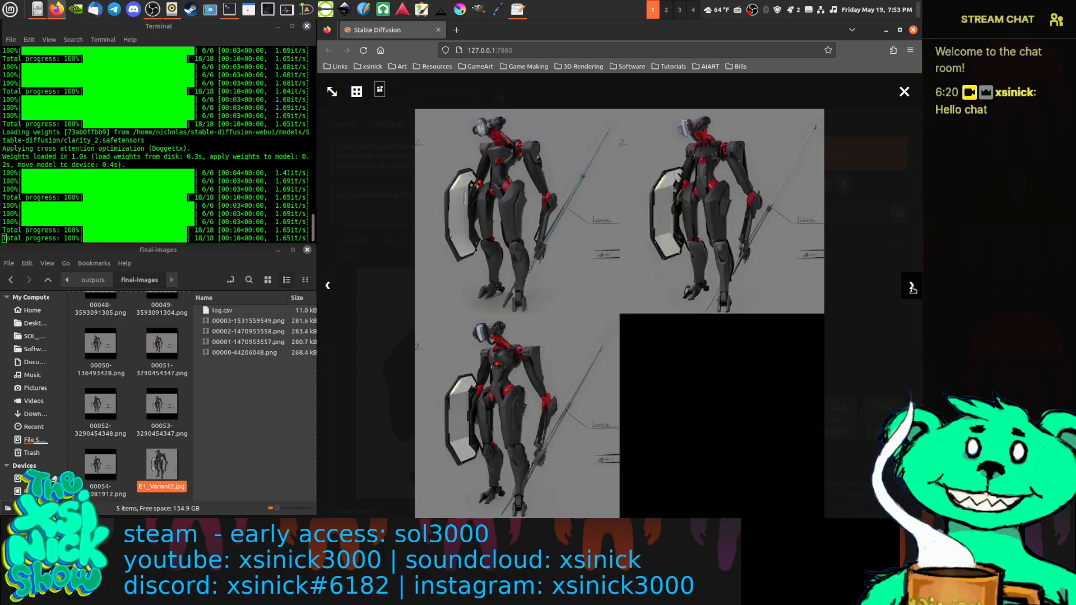
{"action": "left_click", "coordinate": [912, 286]}
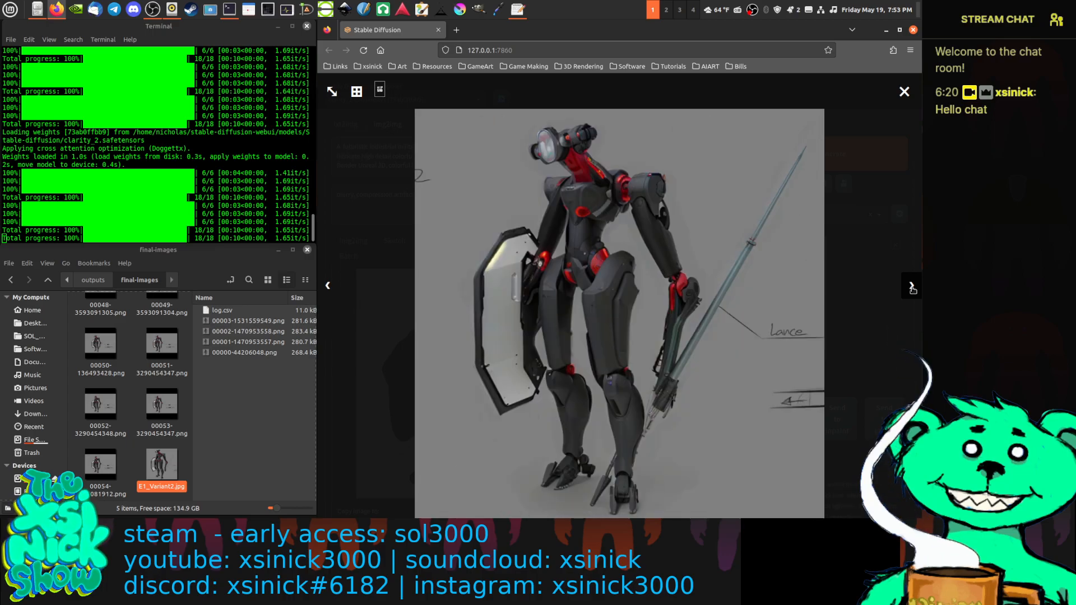
{"action": "left_click", "coordinate": [911, 287]}
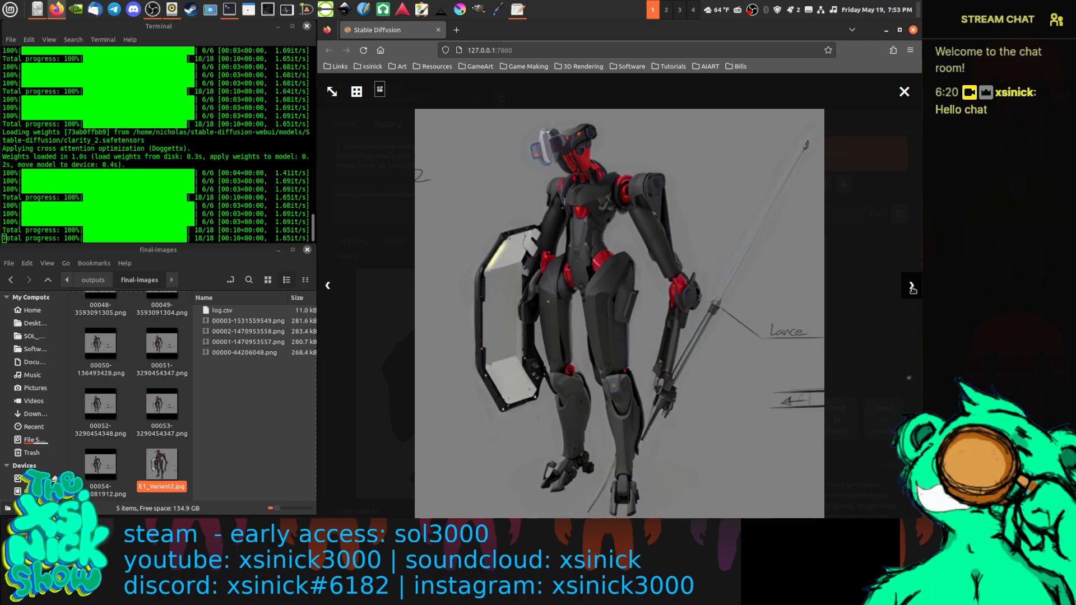
{"action": "left_click", "coordinate": [911, 286]}
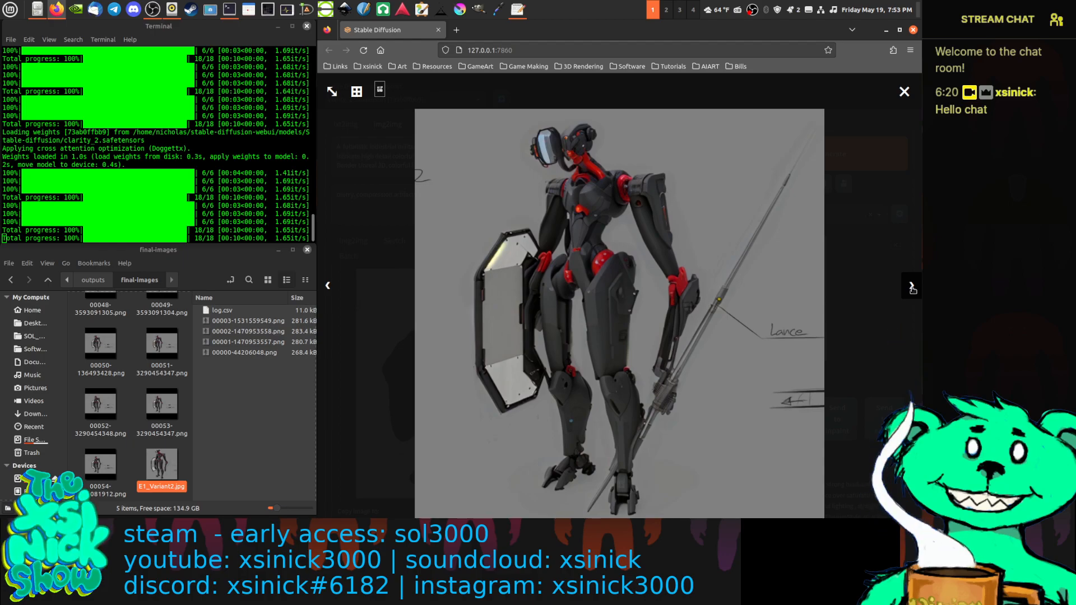
{"action": "left_click", "coordinate": [912, 287]}
{"action": "left_click", "coordinate": [912, 286]}
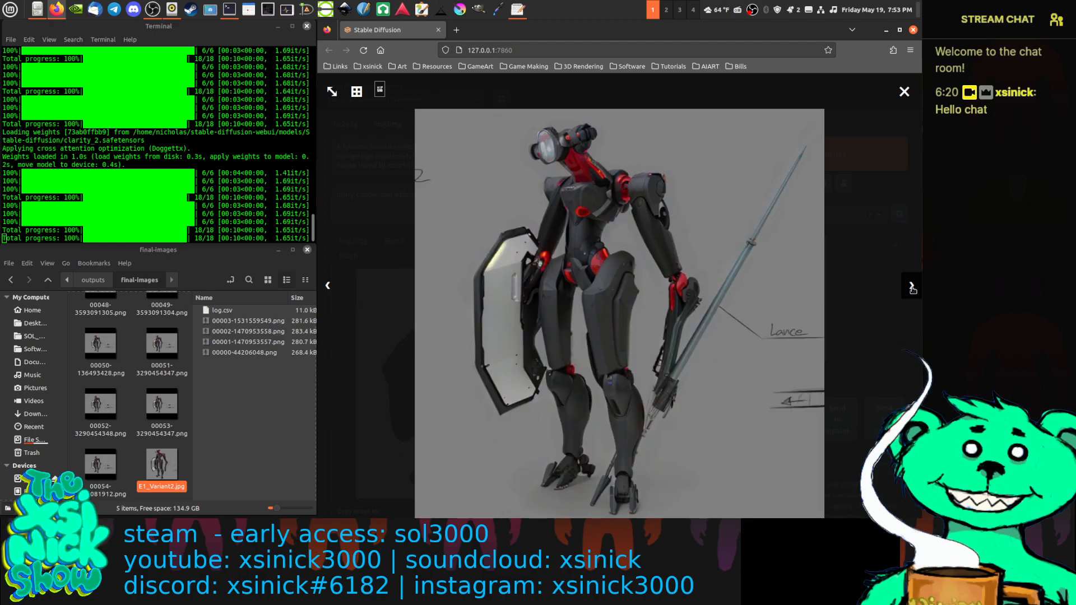
{"action": "left_click", "coordinate": [912, 286]}
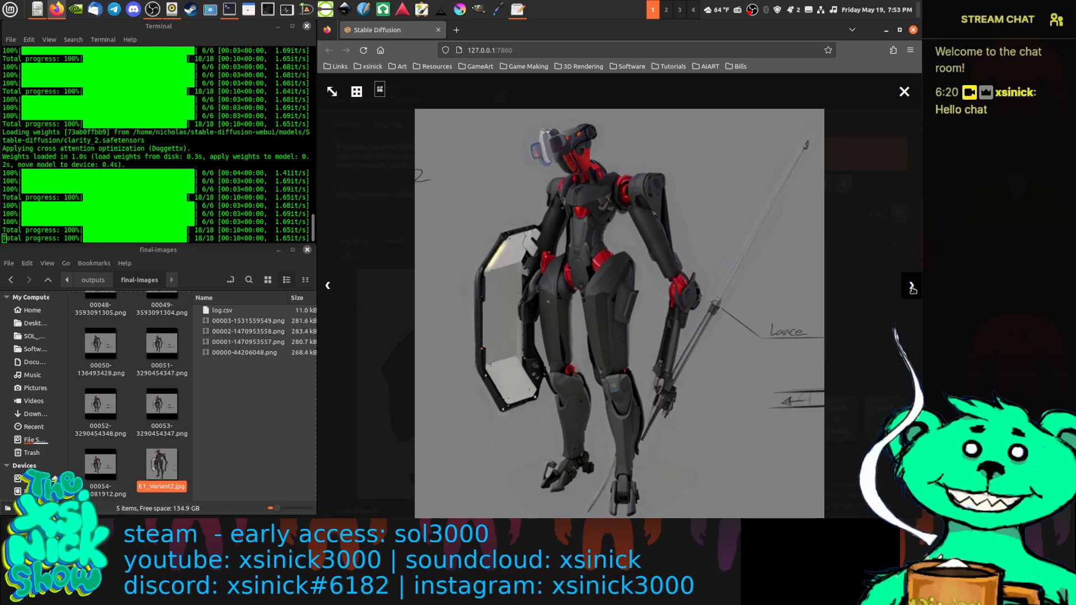
{"action": "left_click", "coordinate": [911, 286]}
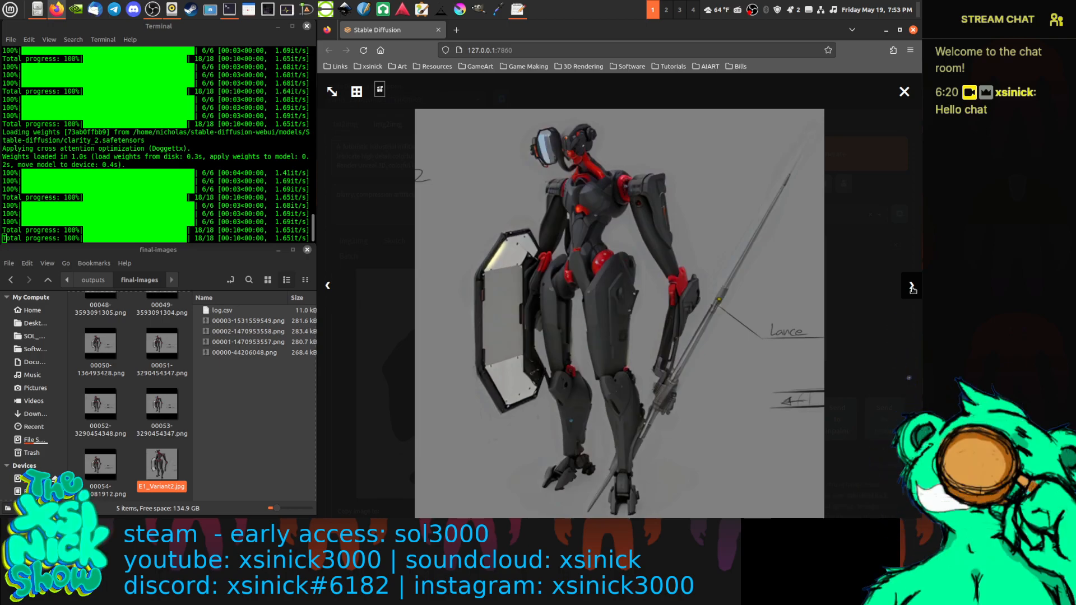
{"action": "left_click", "coordinate": [912, 286]}
{"action": "left_click", "coordinate": [912, 286]}
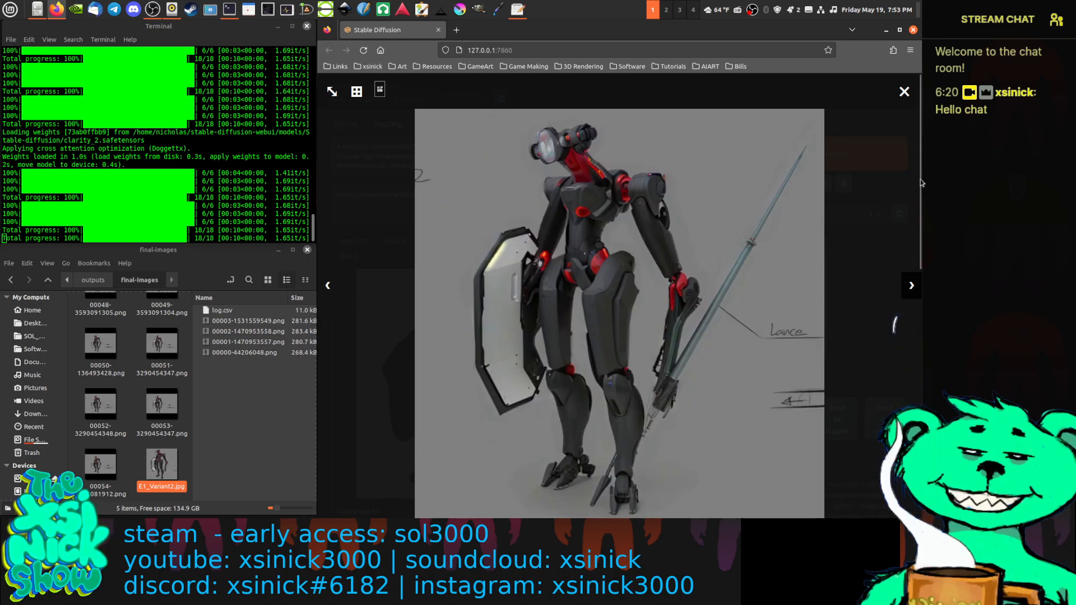
{"action": "left_click", "coordinate": [904, 92]}
Start another inpaint batch with the teal prompt and change the checkpoint to majicmixRealistic_v2.safetensors.
{"action": "left_click", "coordinate": [860, 161]}
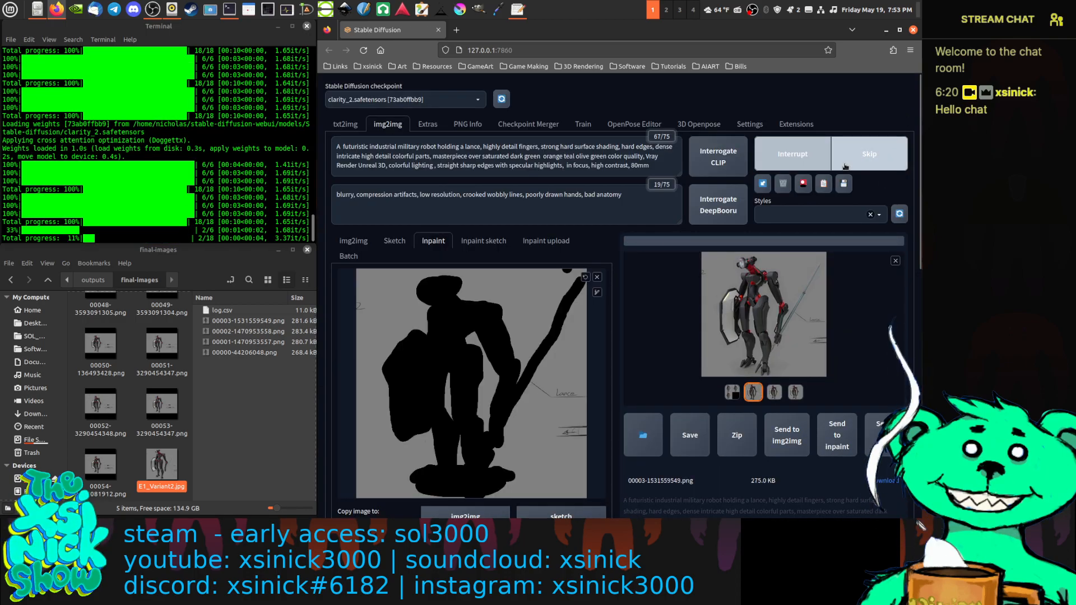
{"action": "left_click", "coordinate": [478, 101]}
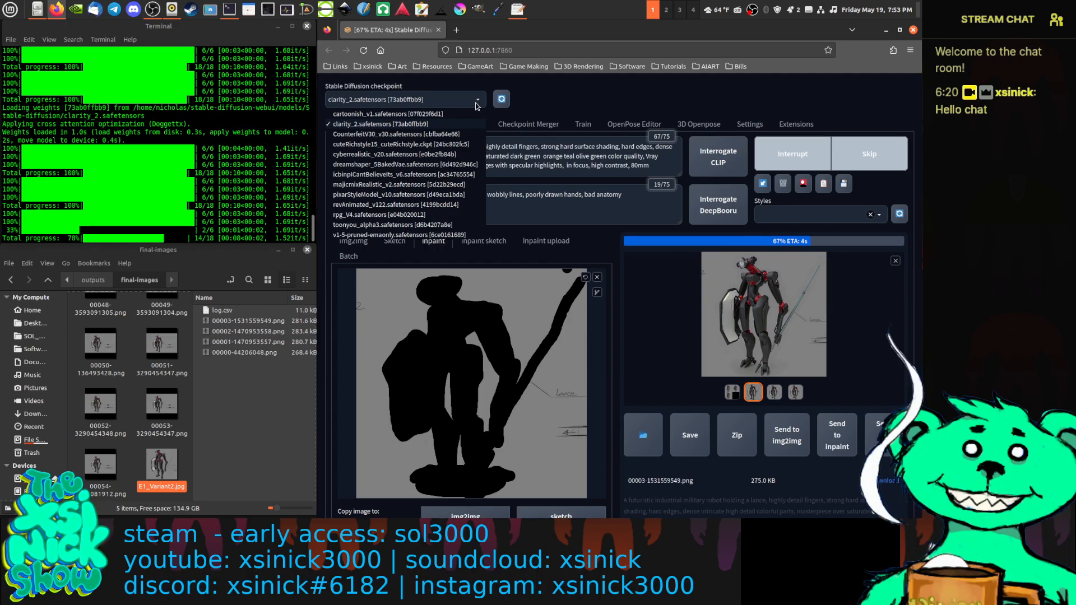
{"action": "left_click", "coordinate": [401, 190]}
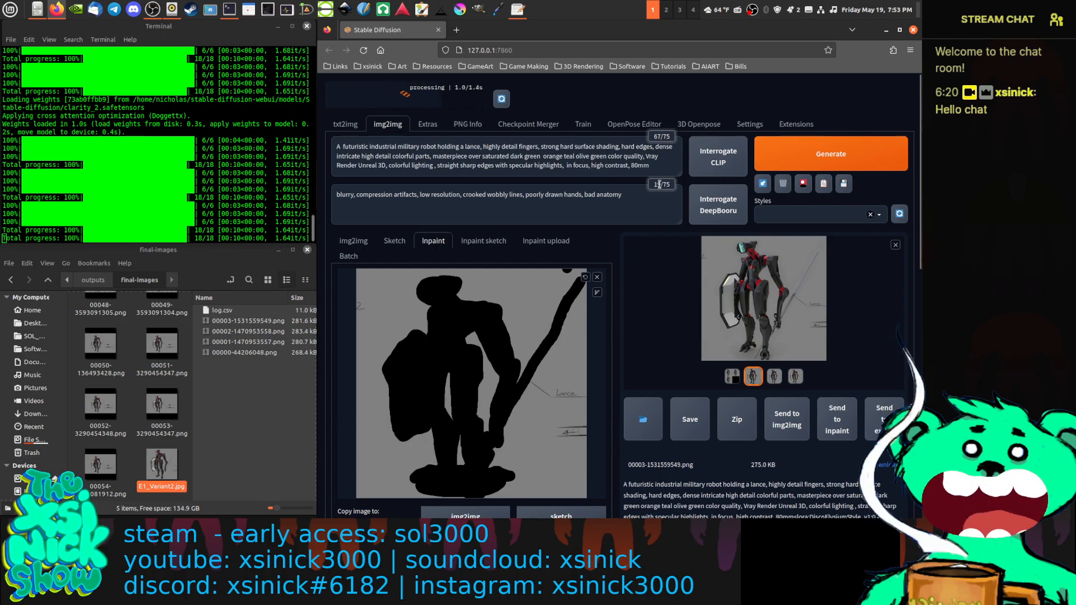
Examine the last clarity_2 teal batch at full size, cycling through its grid and three robot variants several times, and leave the view.
{"action": "left_click", "coordinate": [772, 302]}
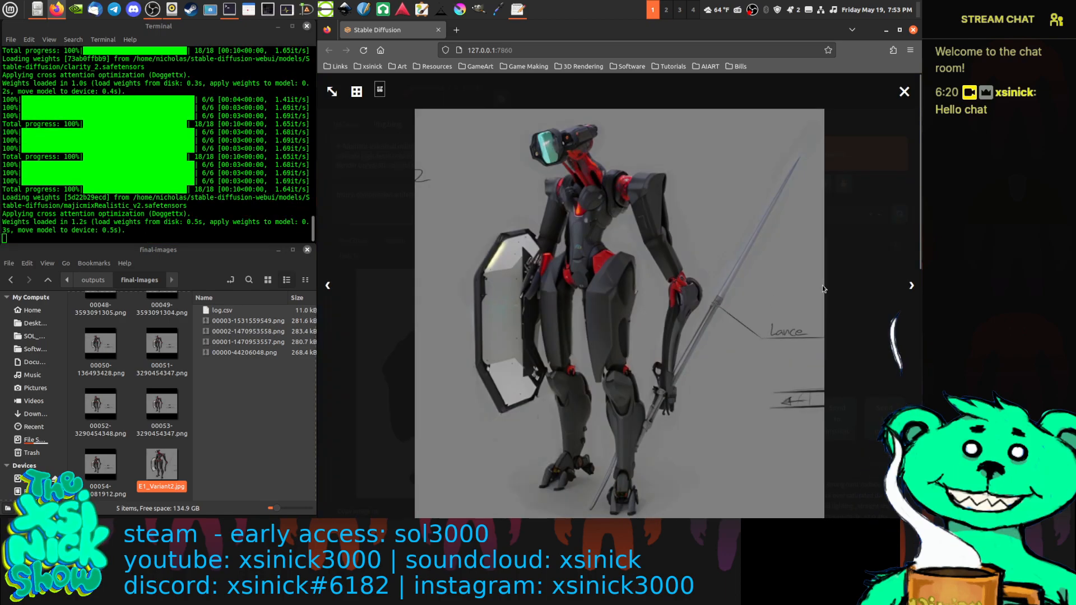
{"action": "left_click", "coordinate": [911, 287]}
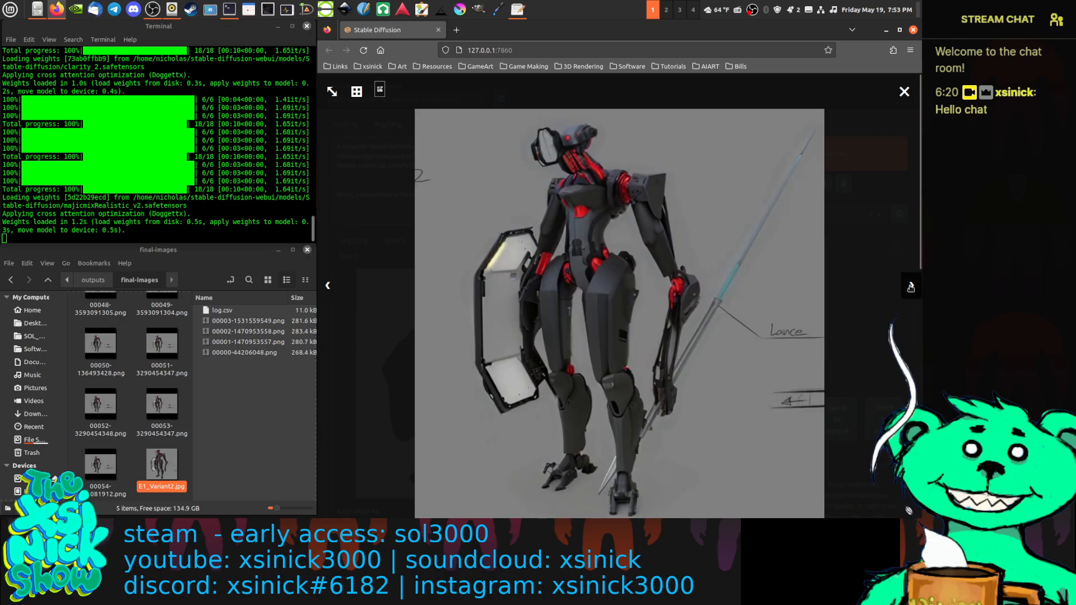
{"action": "left_click", "coordinate": [911, 287]}
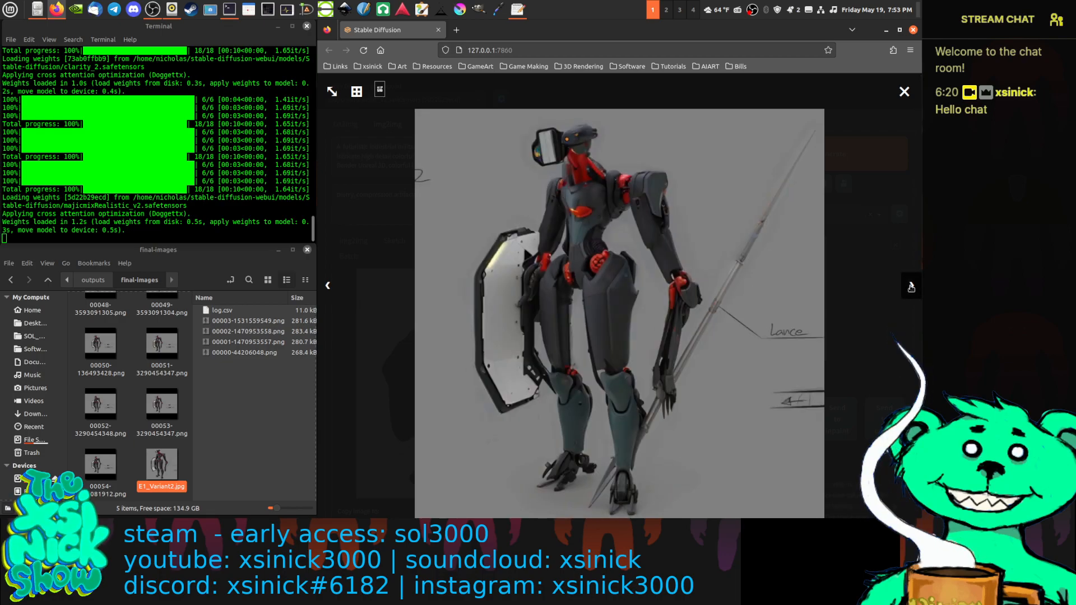
{"action": "left_click", "coordinate": [911, 287]}
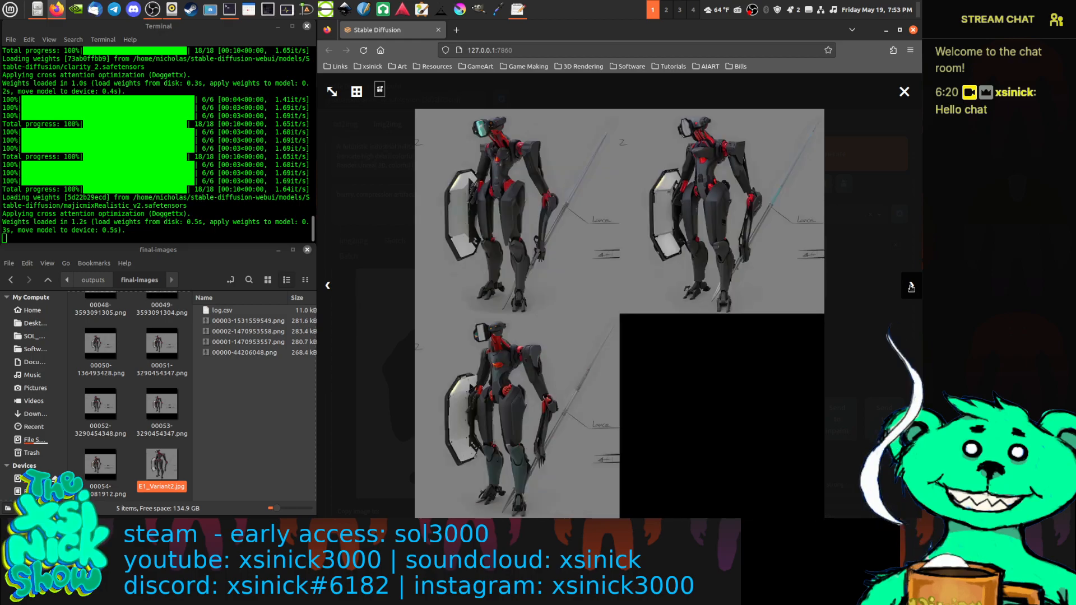
{"action": "left_click", "coordinate": [911, 286]}
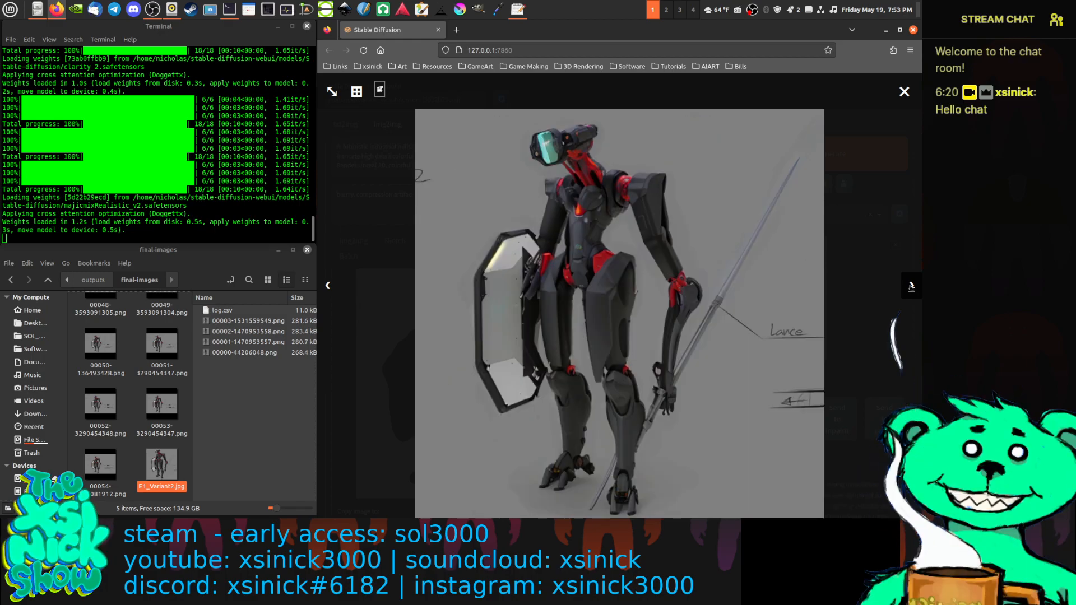
{"action": "left_click", "coordinate": [911, 286]}
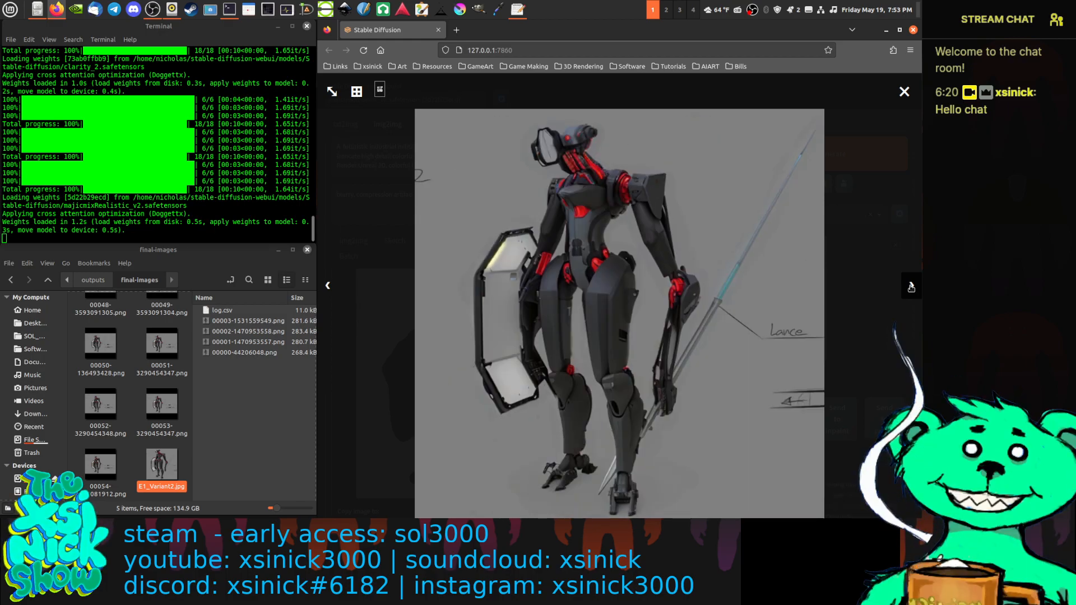
{"action": "left_click", "coordinate": [910, 287]}
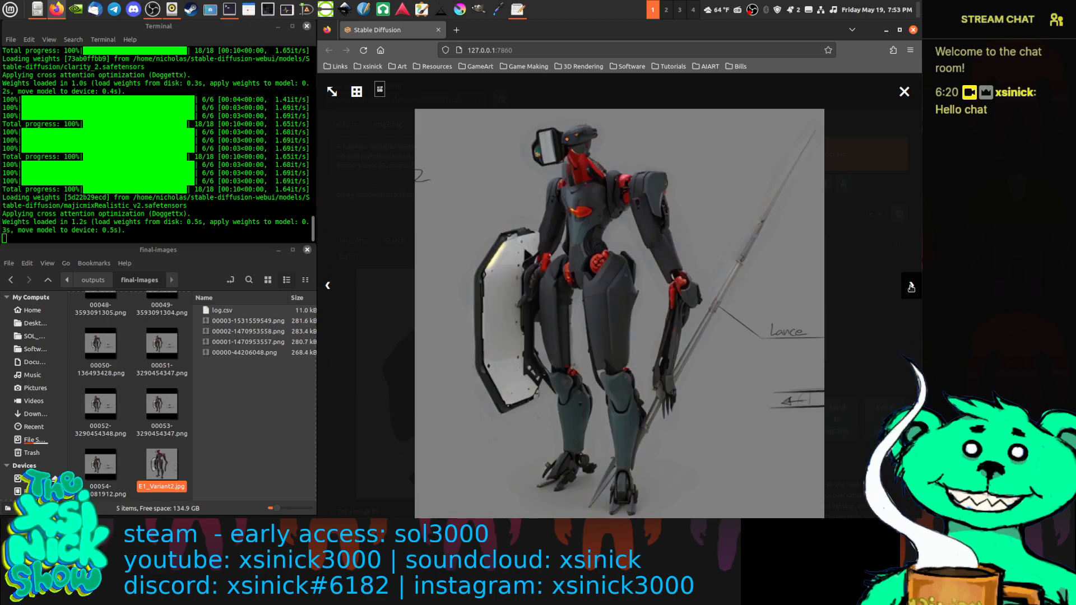
{"action": "left_click", "coordinate": [911, 287]}
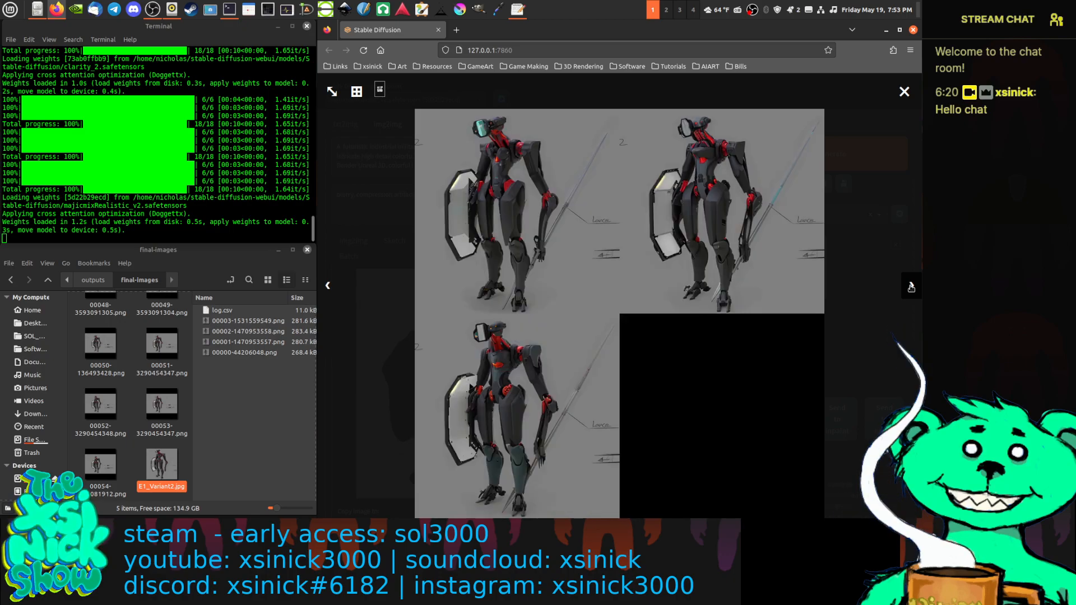
{"action": "left_click", "coordinate": [911, 286]}
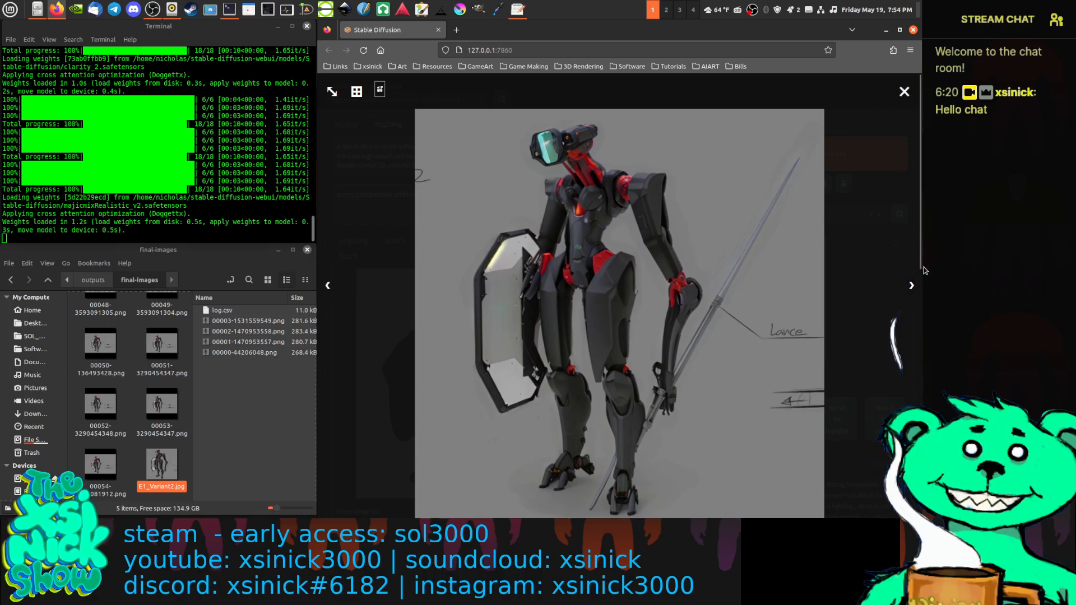
{"action": "left_click", "coordinate": [912, 285]}
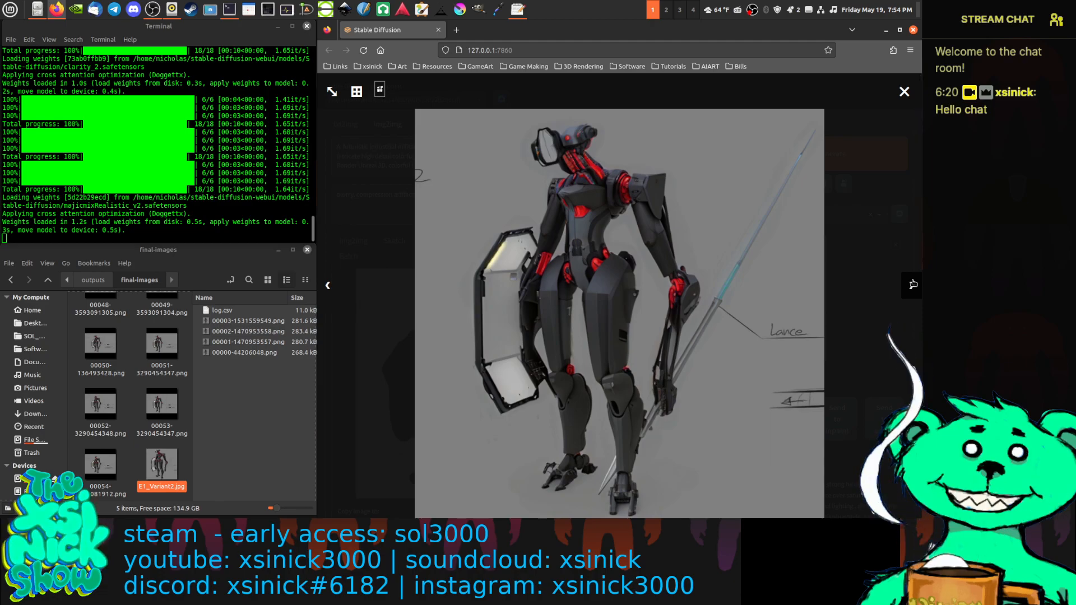
{"action": "left_click", "coordinate": [913, 284]}
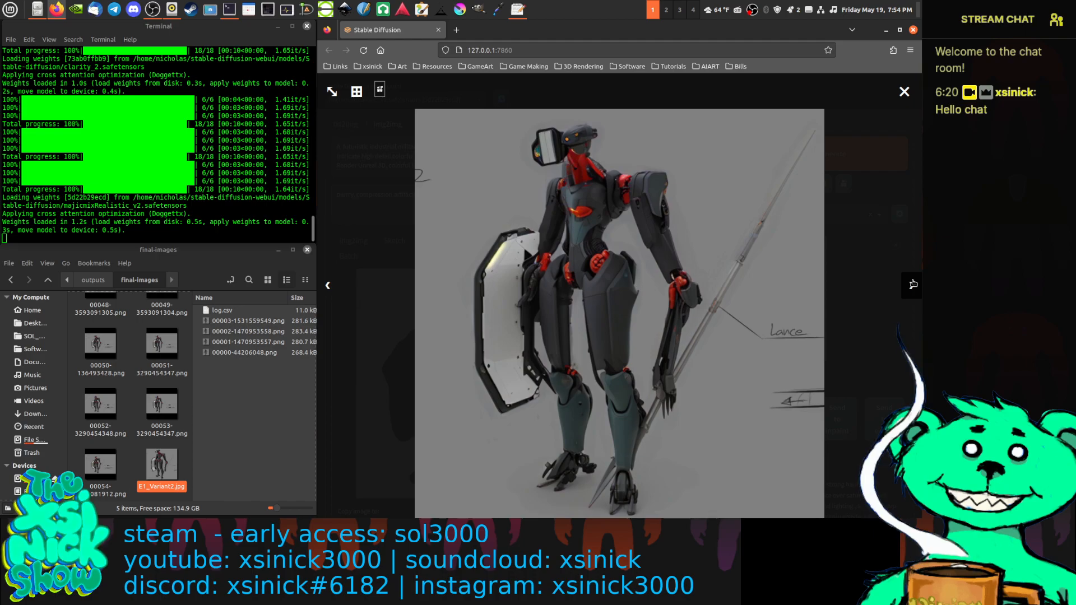
{"action": "left_click", "coordinate": [913, 284]}
{"action": "left_click", "coordinate": [914, 285]}
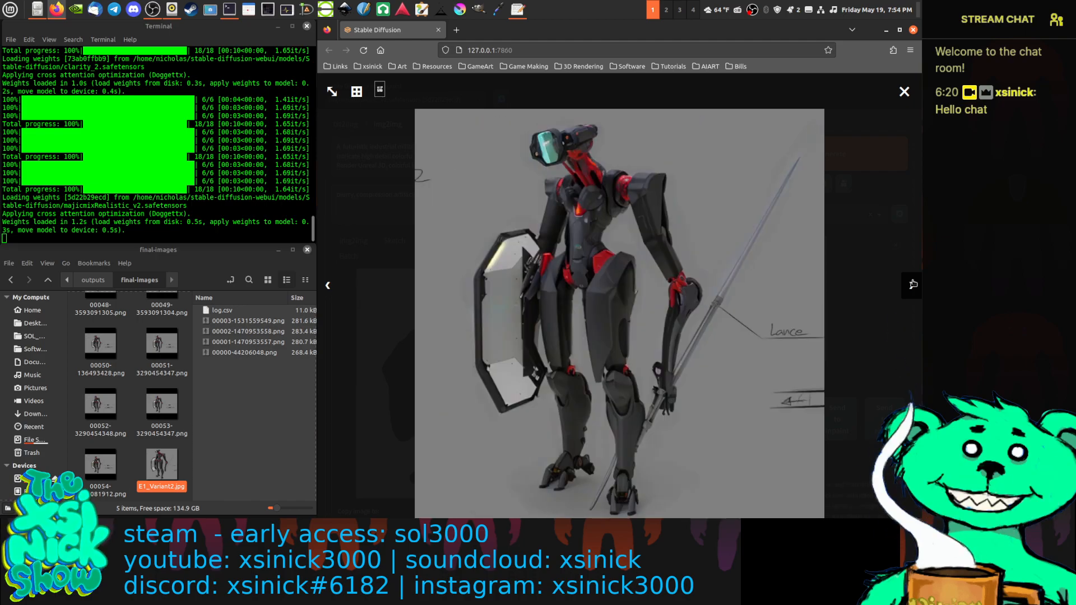
{"action": "left_click", "coordinate": [913, 284]}
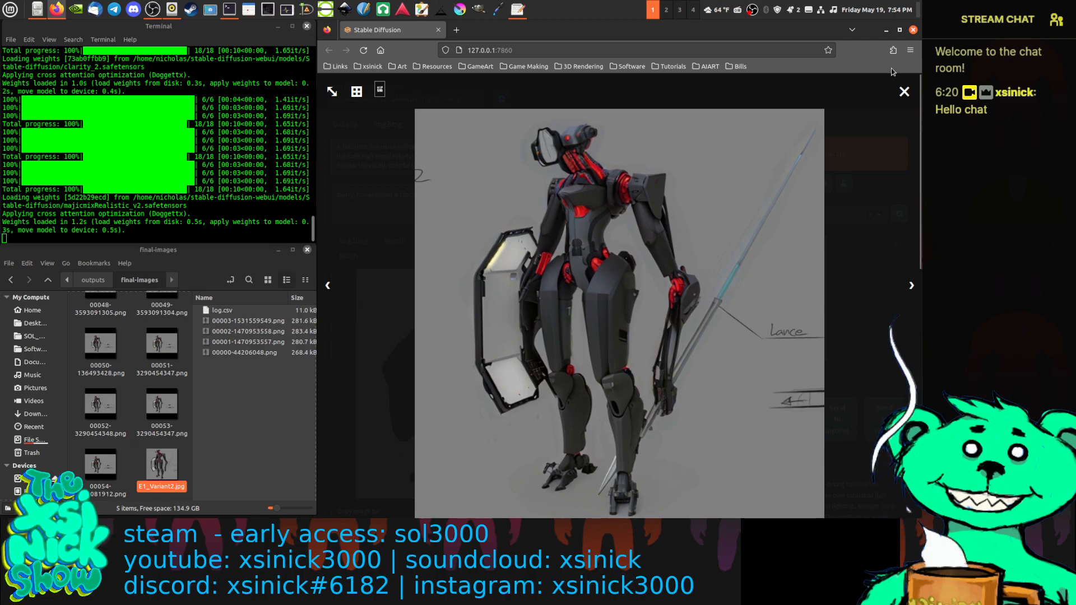
{"action": "left_click", "coordinate": [904, 91]}
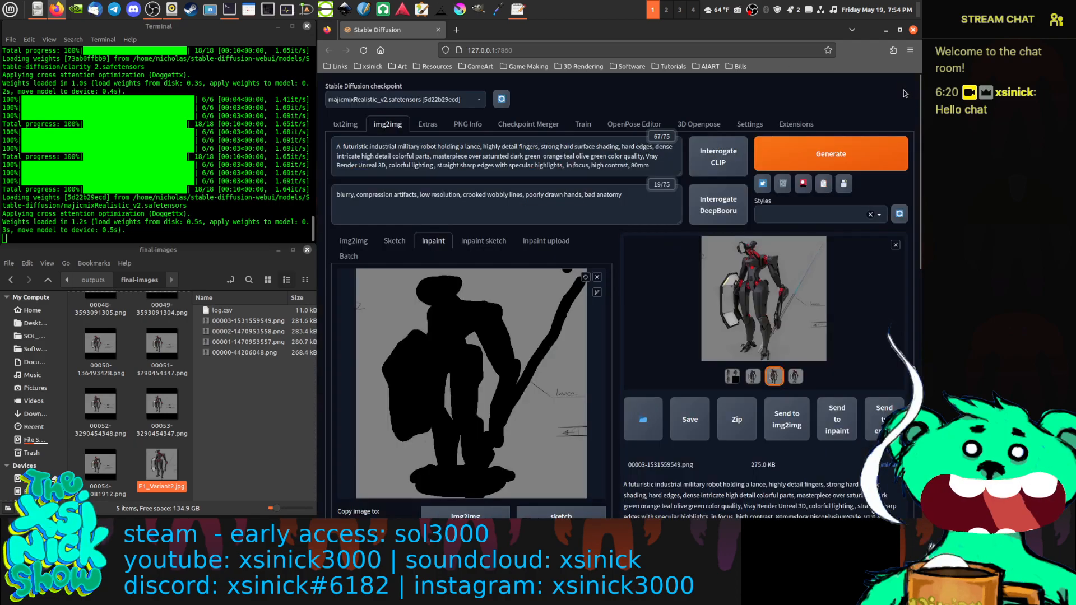
Generate an inpaint batch with the majicmixRealistic_v2 checkpoint and the teal prompt, and look through its three robot variants at full size.
{"action": "left_click", "coordinate": [852, 159]}
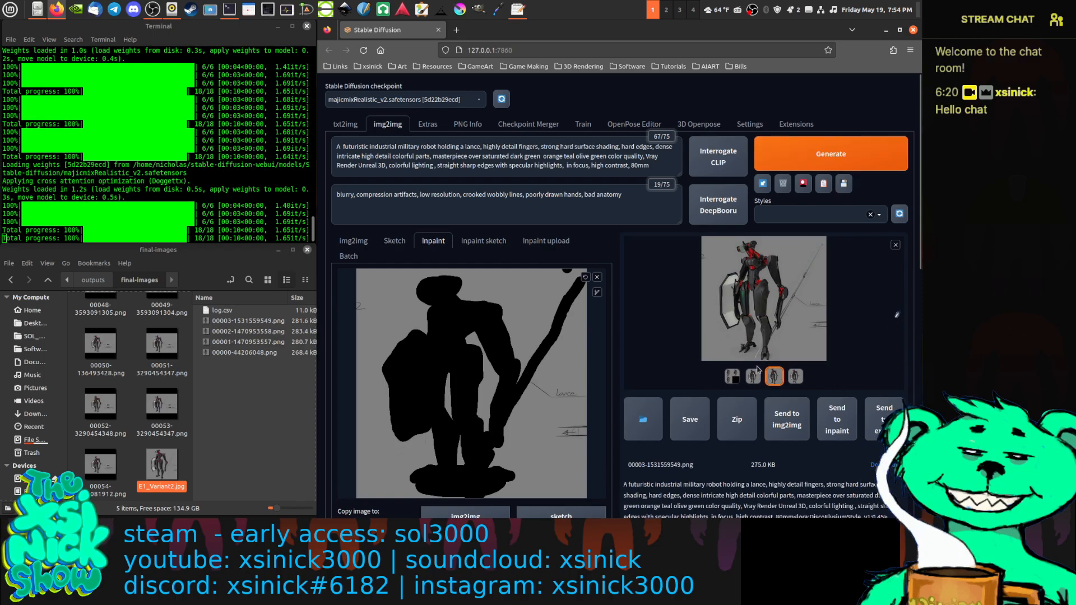
{"action": "left_click", "coordinate": [779, 335]}
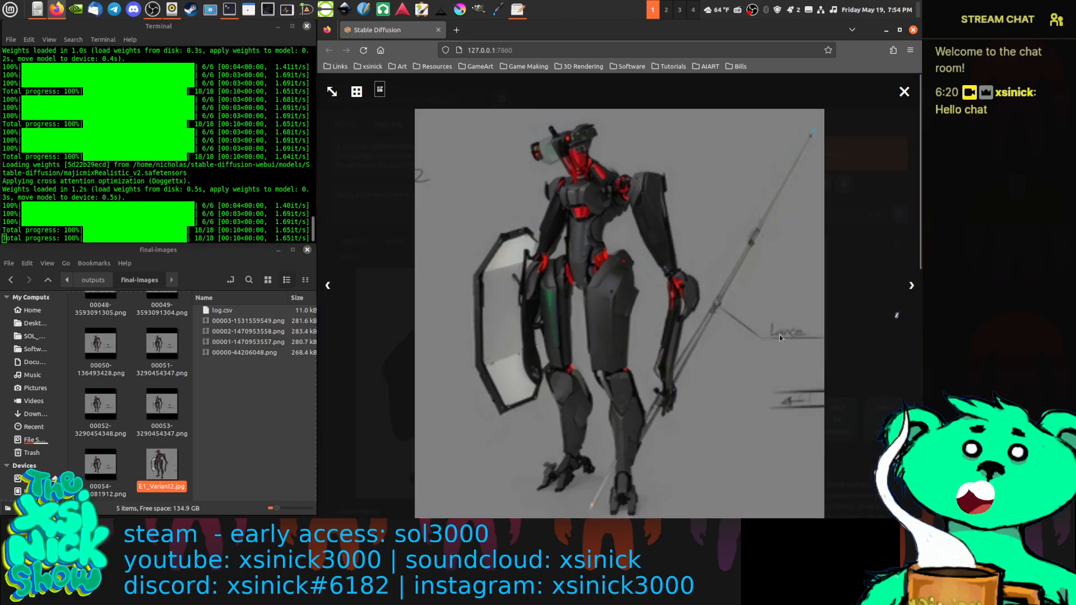
{"action": "left_click", "coordinate": [910, 286]}
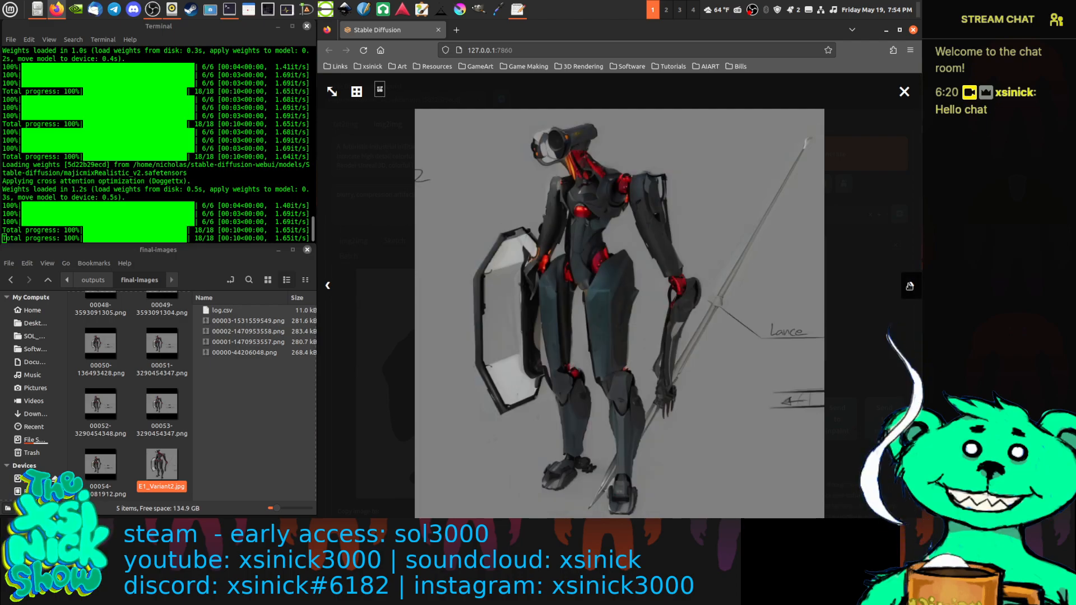
{"action": "left_click", "coordinate": [910, 286]}
{"action": "left_click", "coordinate": [910, 286]}
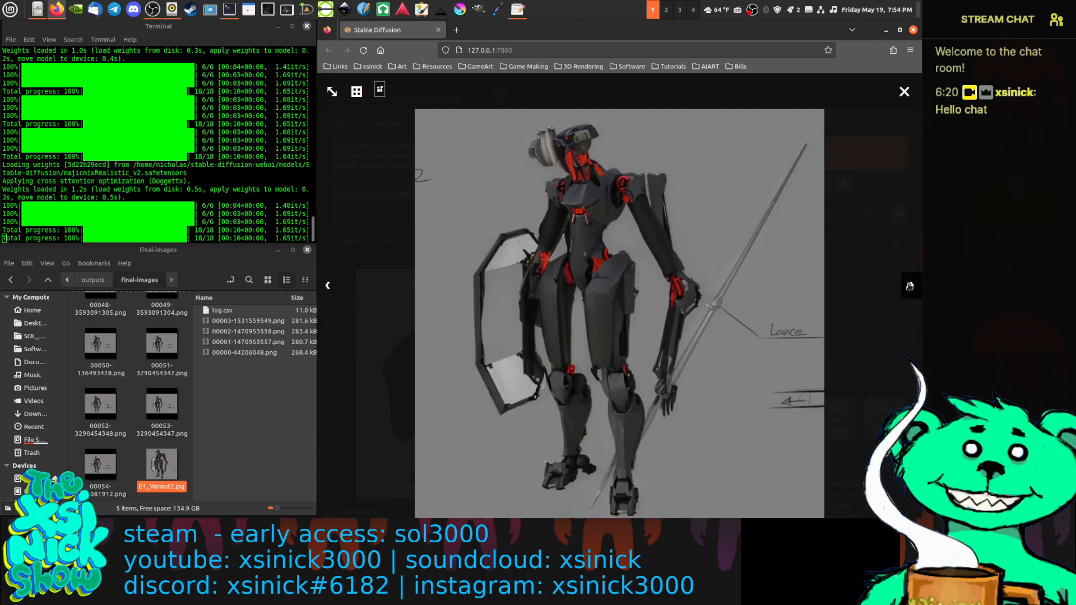
{"action": "left_click", "coordinate": [910, 286]}
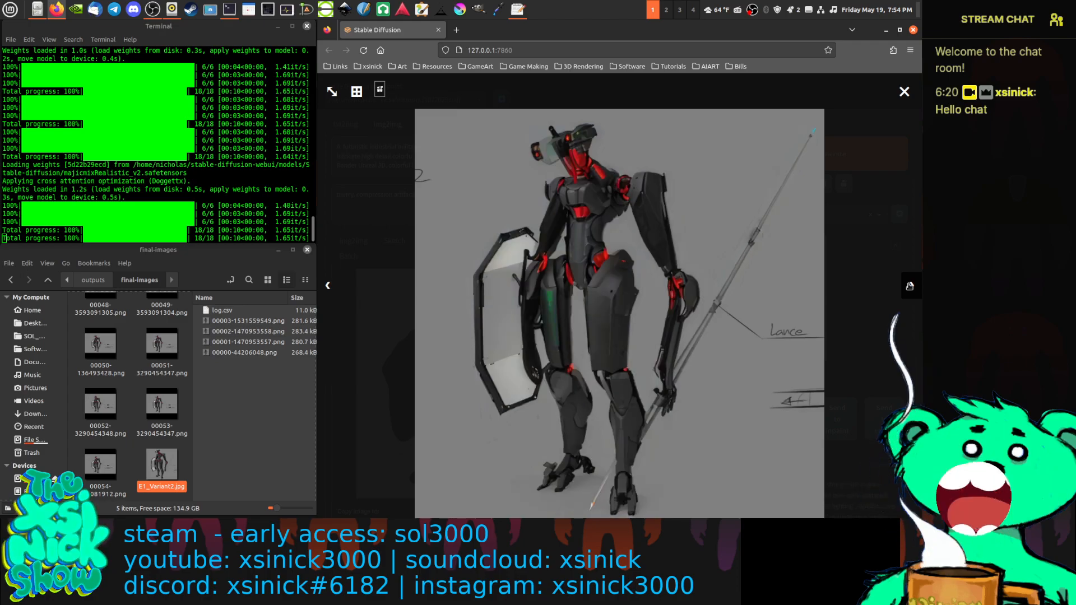
{"action": "left_click", "coordinate": [911, 286]}
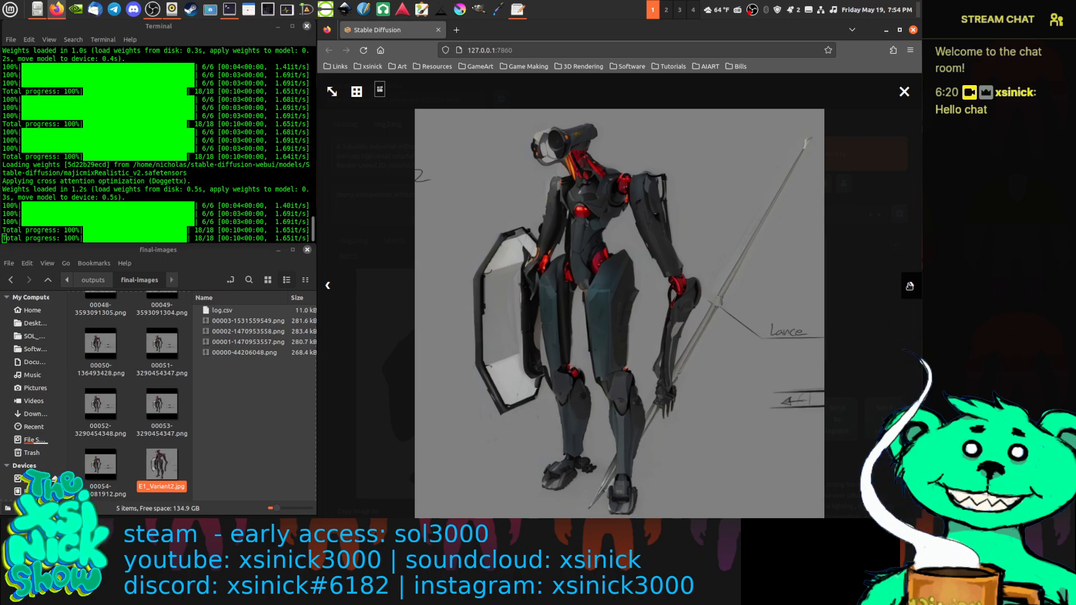
{"action": "left_click", "coordinate": [905, 91]}
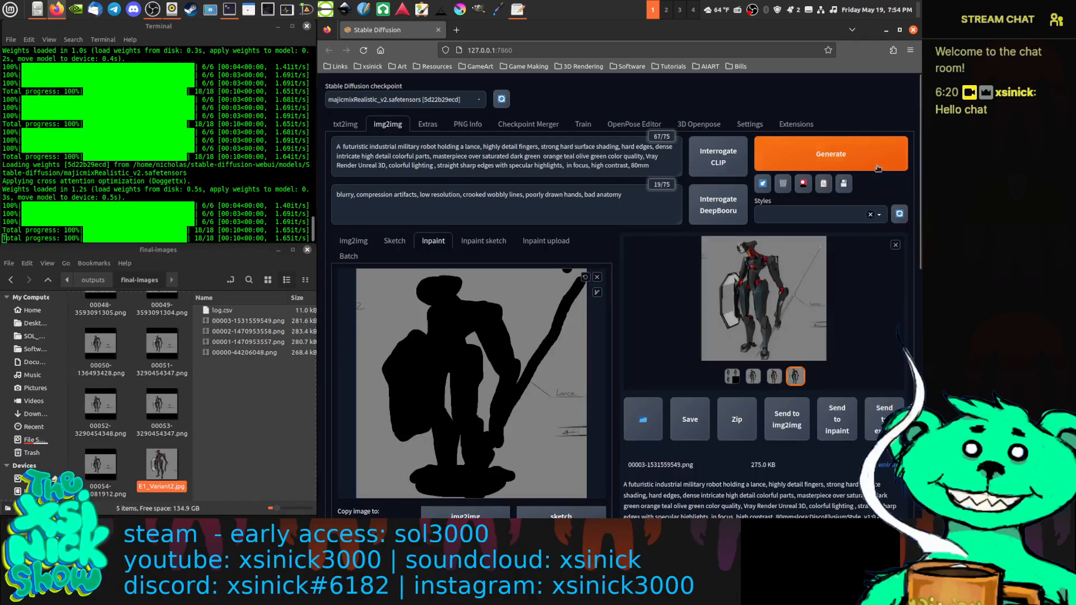
Generate a second majicmixRealistic_v2 inpaint batch with the same prompt and view its three robot variants and grid at full size.
{"action": "left_click", "coordinate": [878, 168]}
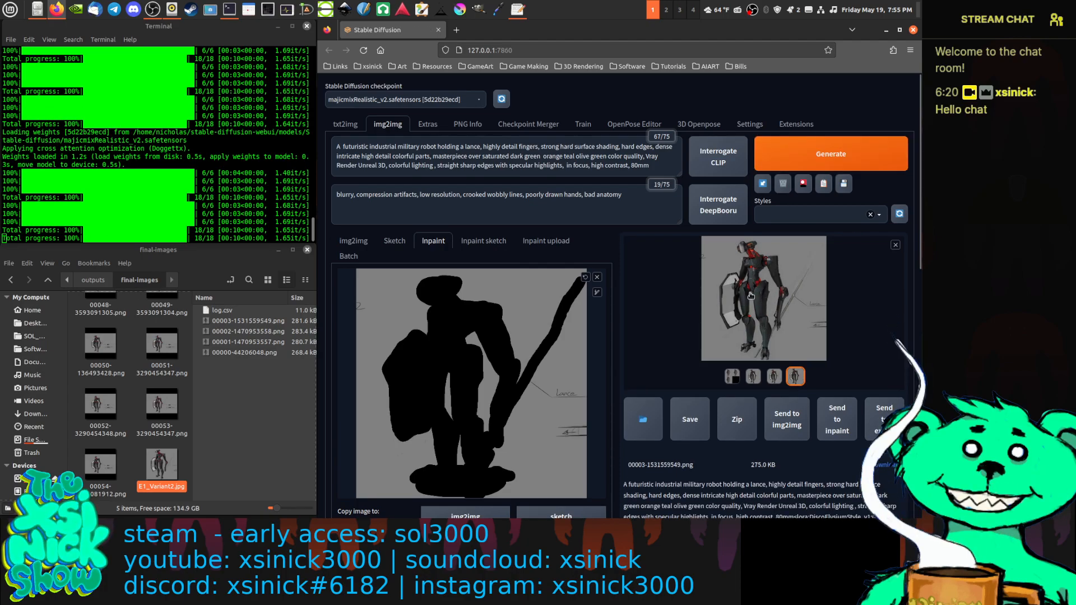
{"action": "left_click", "coordinate": [752, 295]}
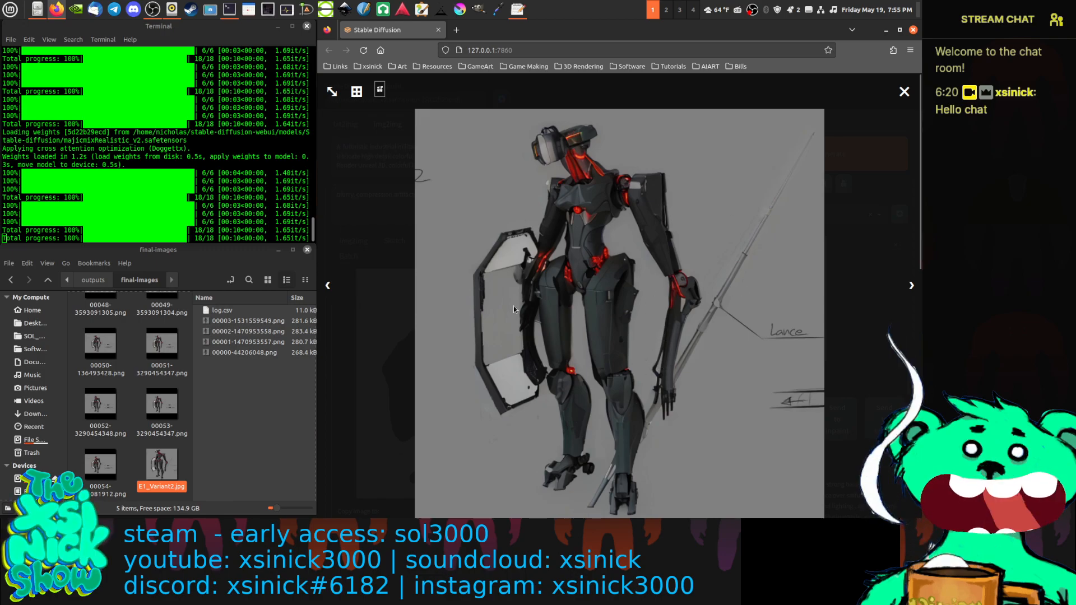
{"action": "left_click", "coordinate": [912, 287]}
{"action": "left_click", "coordinate": [912, 287]}
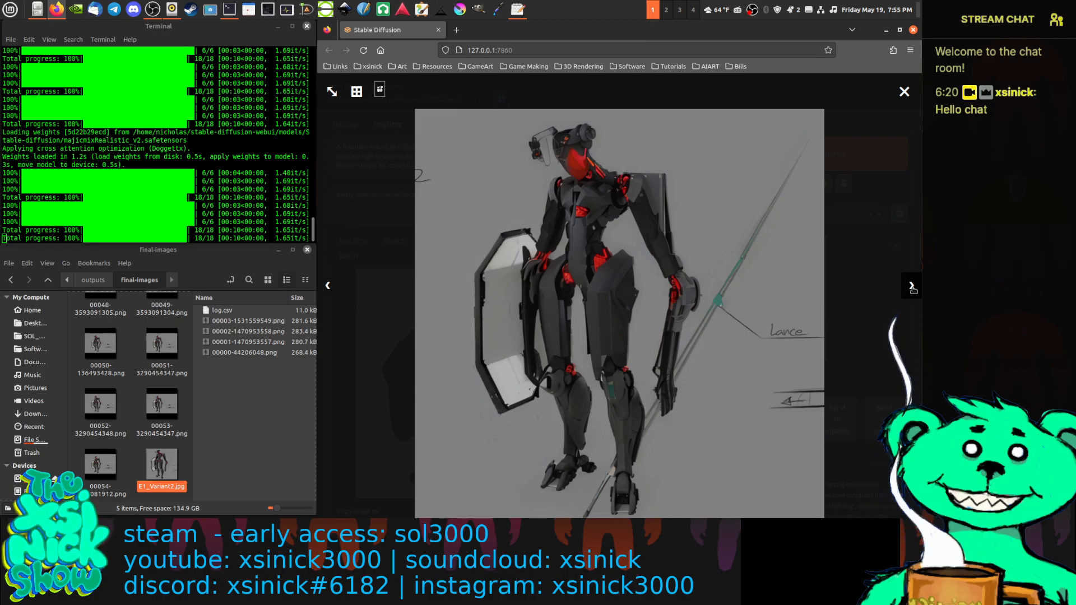
{"action": "left_click", "coordinate": [912, 286]}
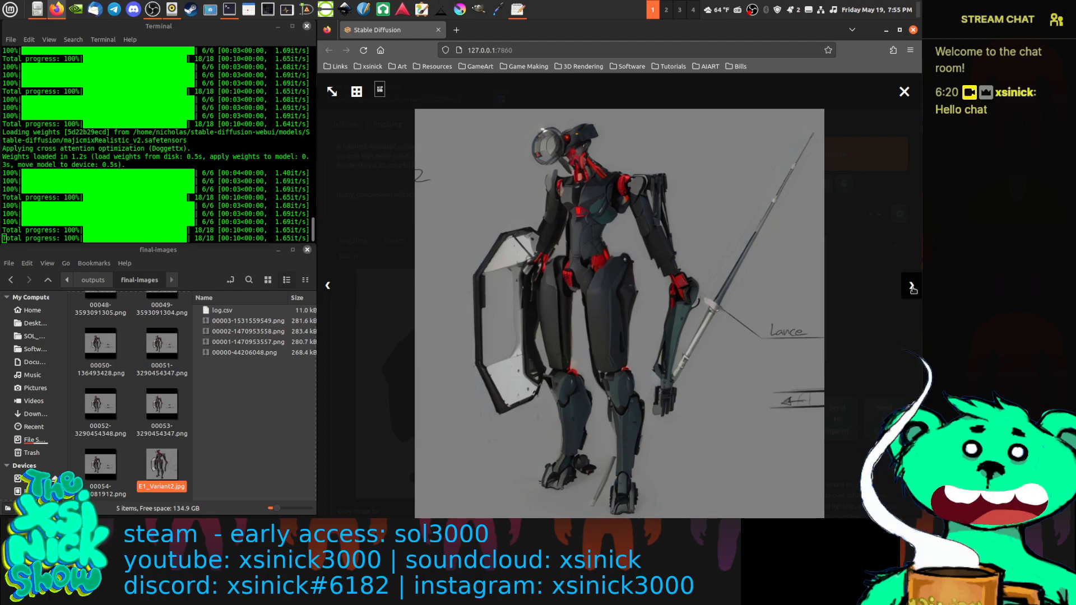
{"action": "left_click", "coordinate": [912, 286]}
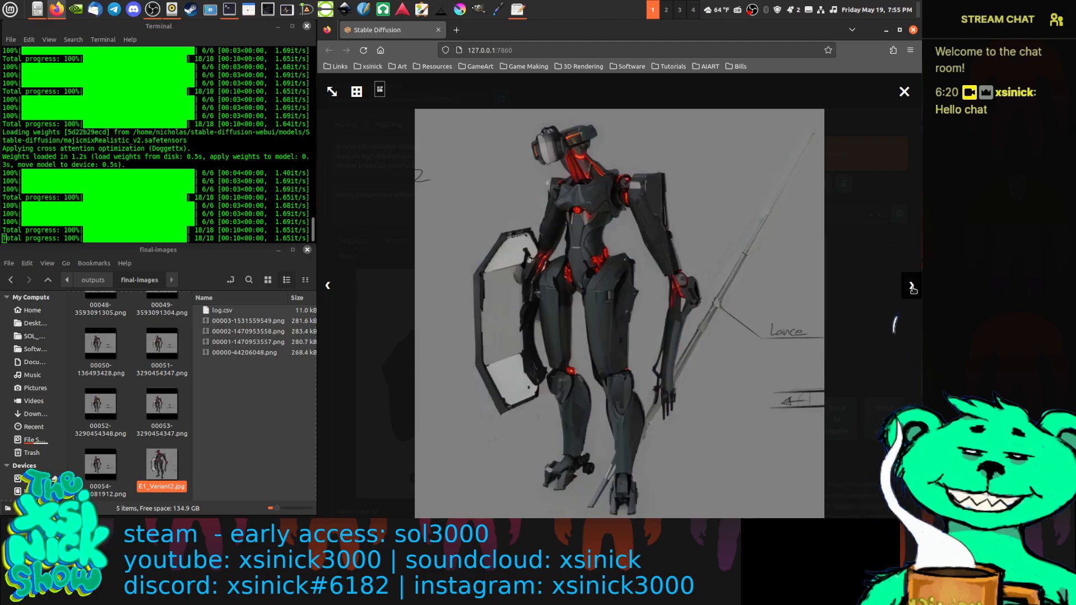
{"action": "left_click", "coordinate": [912, 287]}
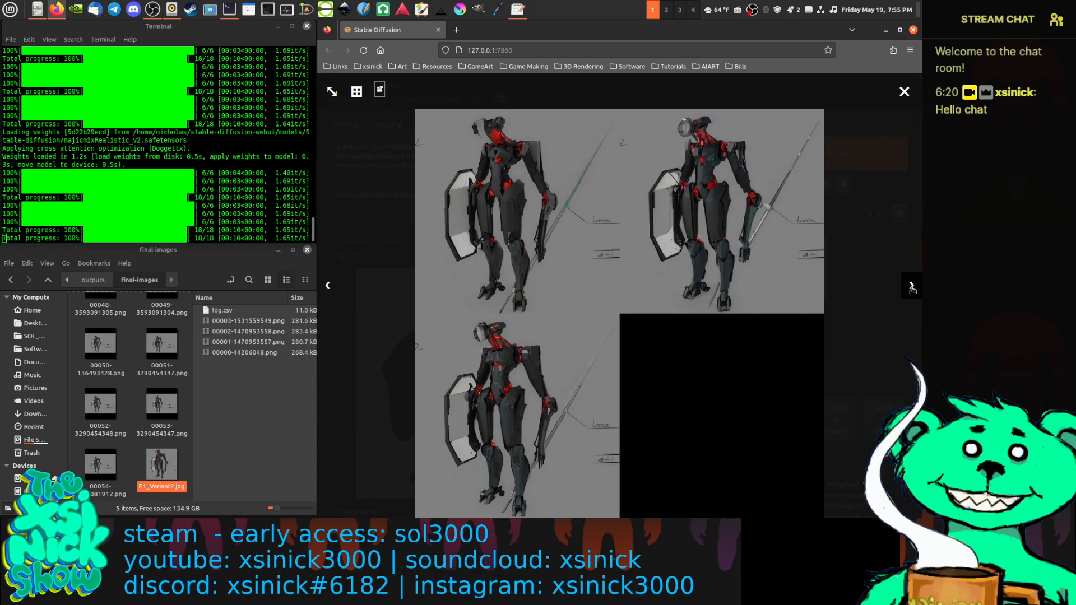
Compare the second majicmixRealistic_v2 batch's variants over two more rounds, examining head, body and lance details, and leave the view.
{"action": "left_click", "coordinate": [912, 286]}
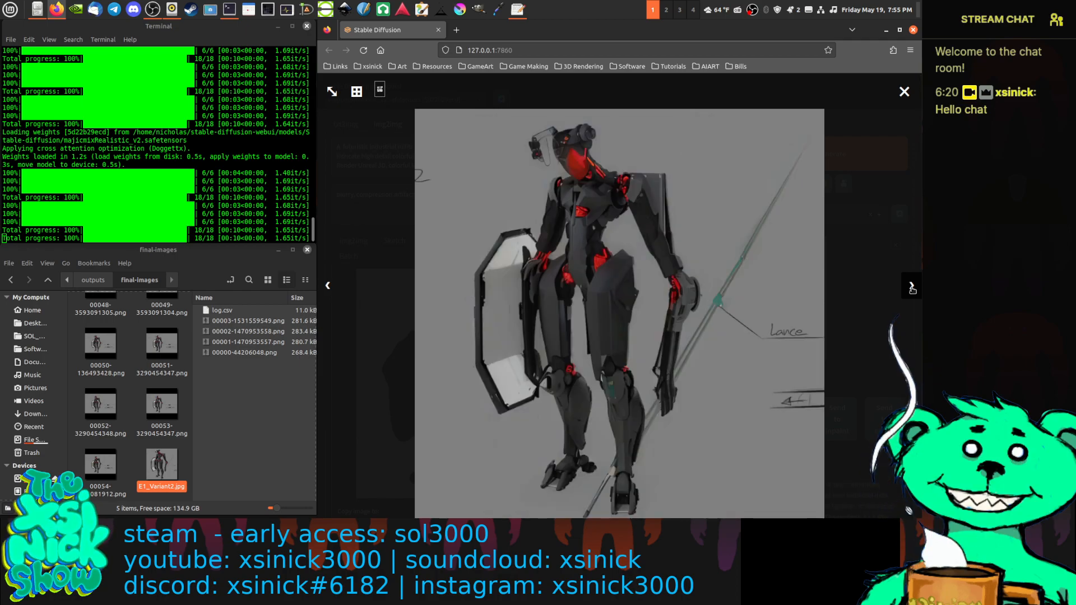
{"action": "left_click", "coordinate": [912, 286]}
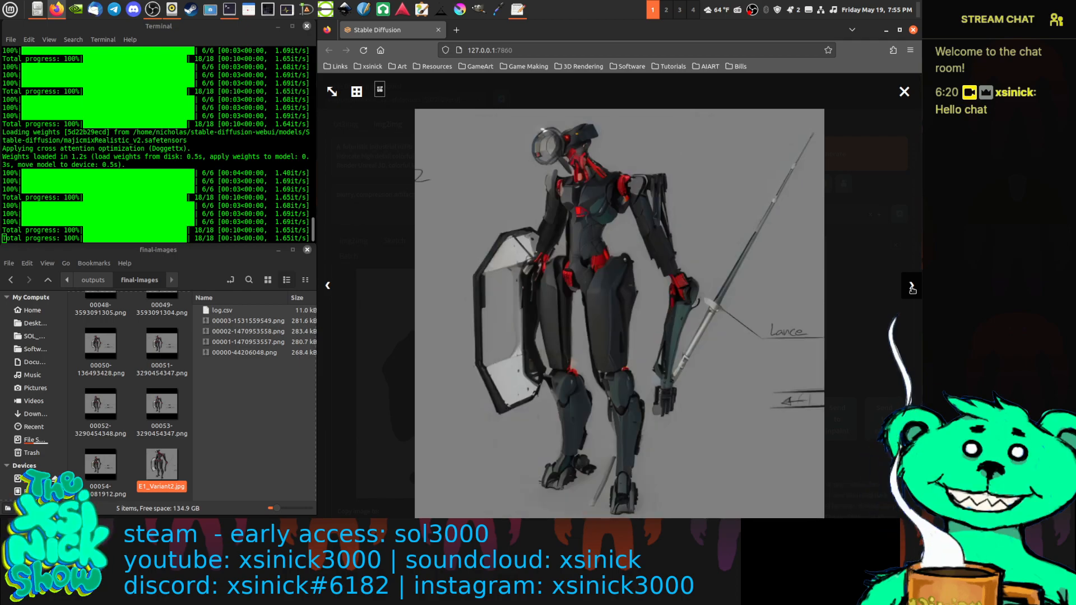
{"action": "left_click", "coordinate": [912, 287]}
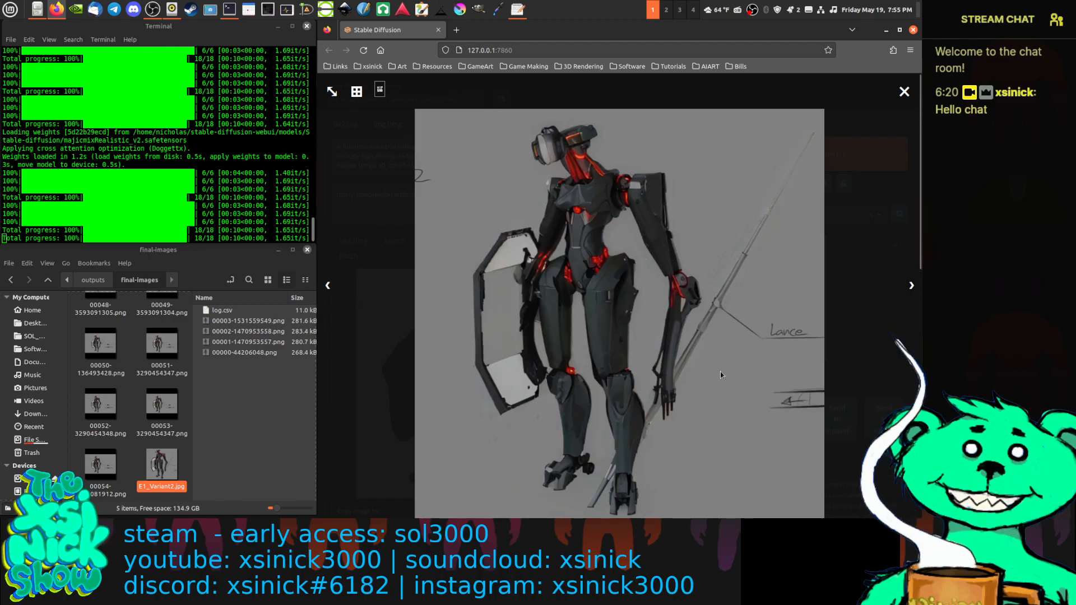
{"action": "left_click", "coordinate": [908, 287]}
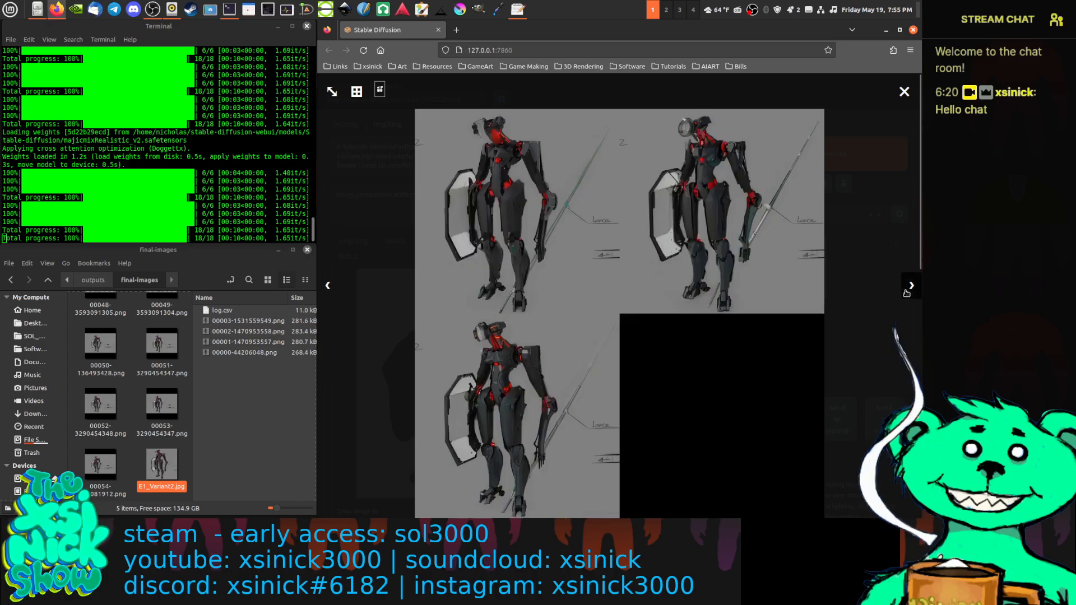
{"action": "left_click", "coordinate": [908, 287]}
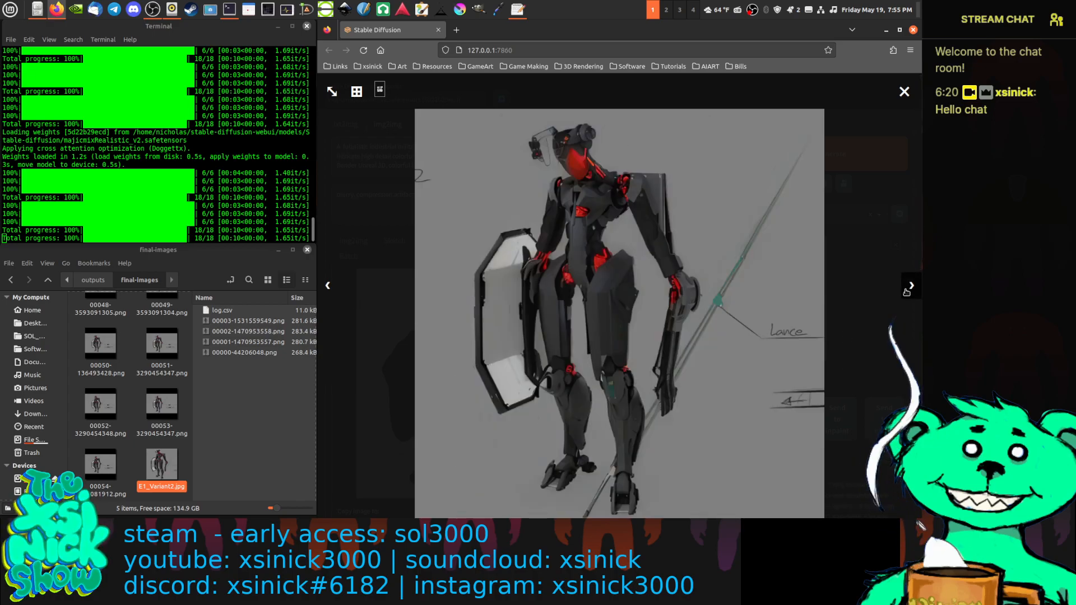
{"action": "left_click", "coordinate": [906, 289]}
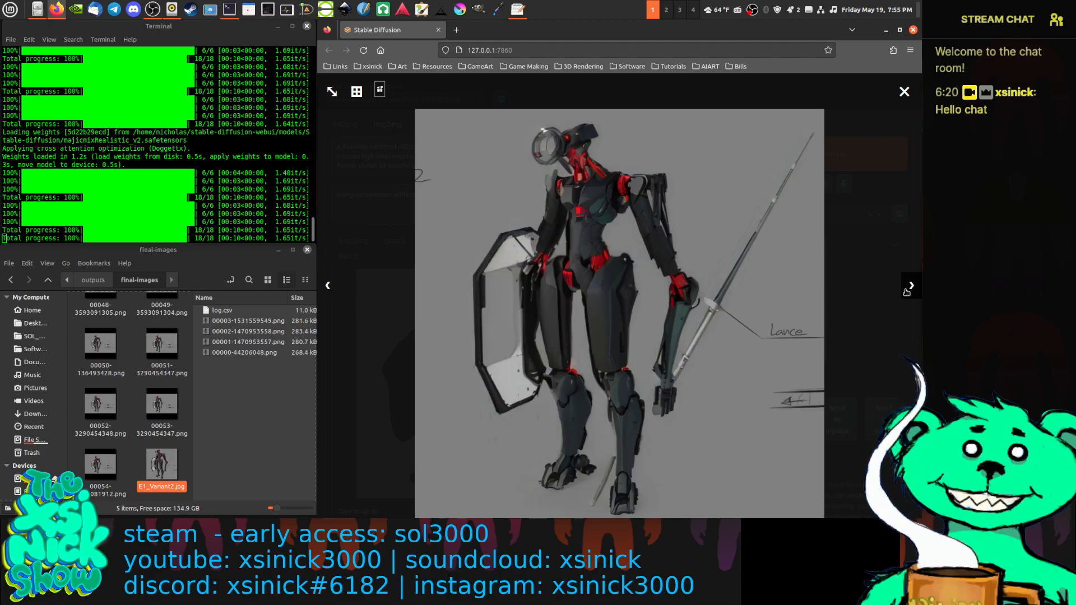
{"action": "left_click", "coordinate": [907, 289]}
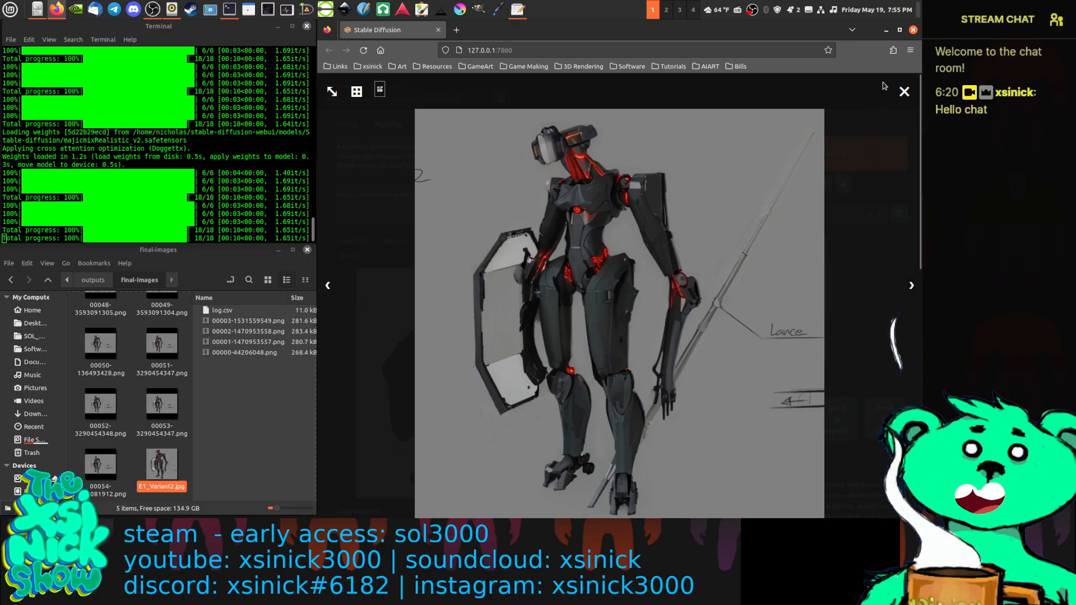
{"action": "left_click", "coordinate": [904, 92]}
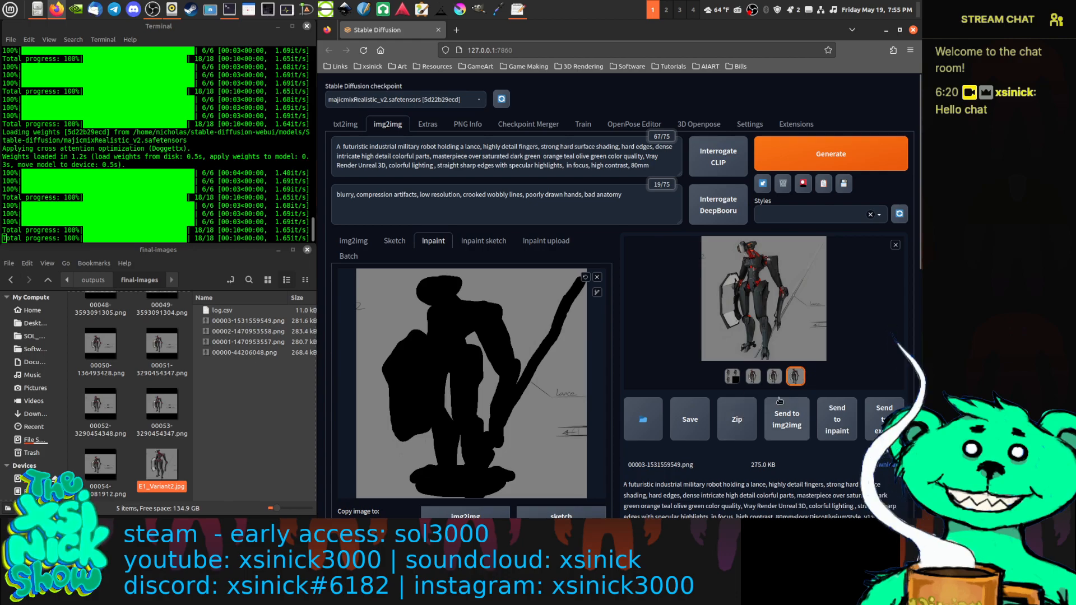
Save the selected majicmixRealistic_v2 variant, and generate an inpaint batch with the rpg_V4 checkpoint and the same prompt.
{"action": "left_click", "coordinate": [686, 420]}
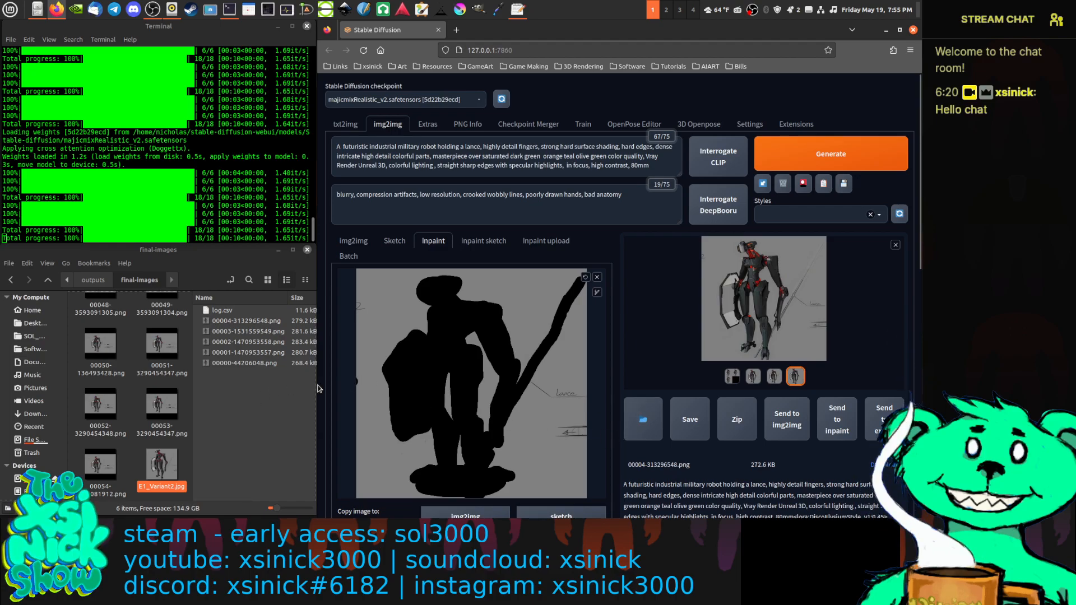
{"action": "left_click", "coordinate": [480, 103]}
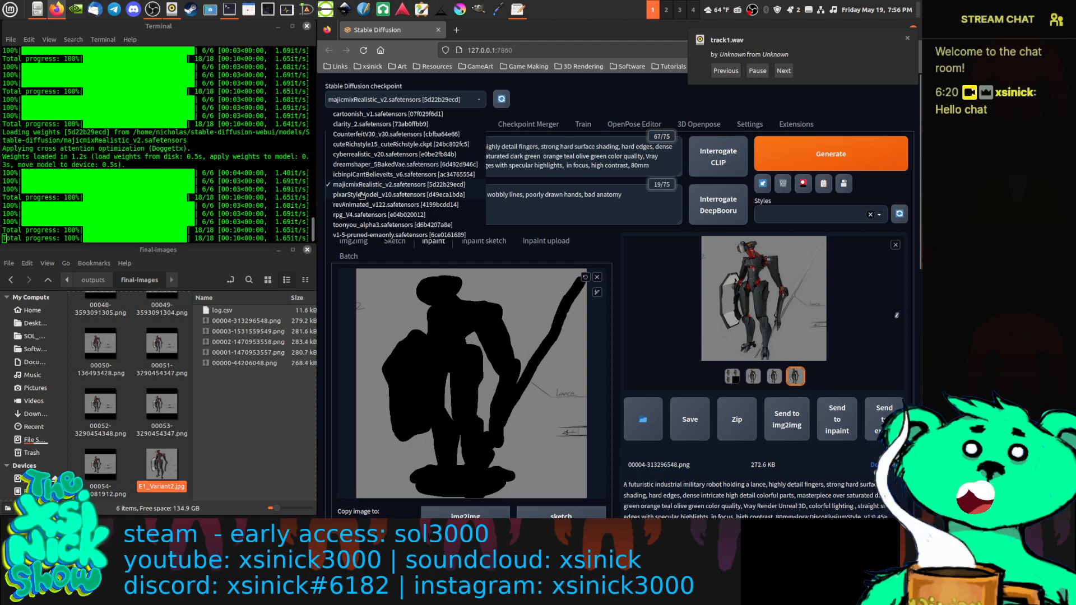
{"action": "left_click", "coordinate": [402, 216]}
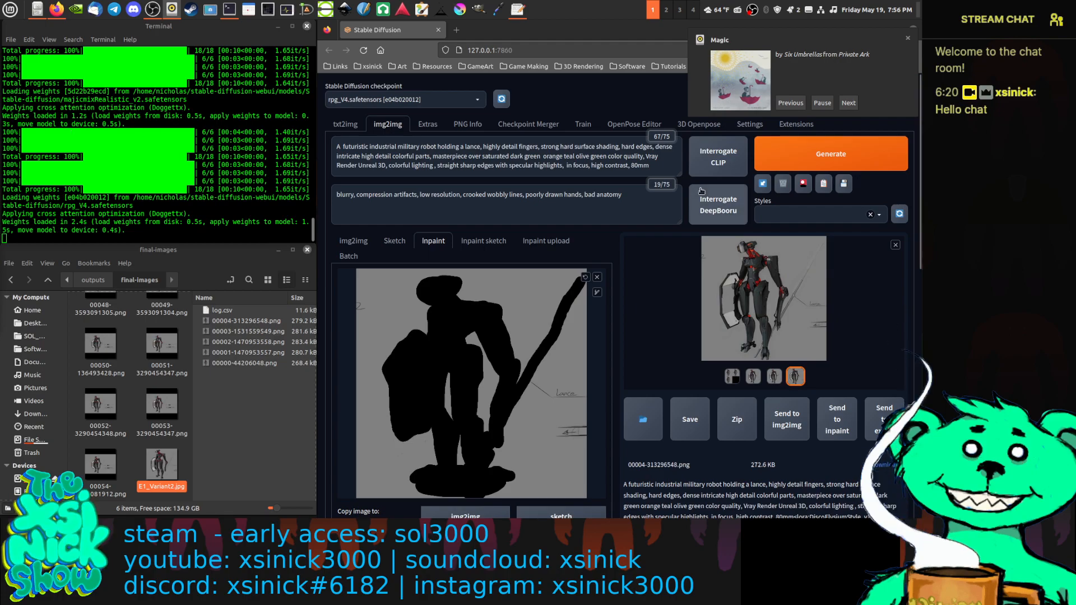
{"action": "left_click", "coordinate": [877, 160]}
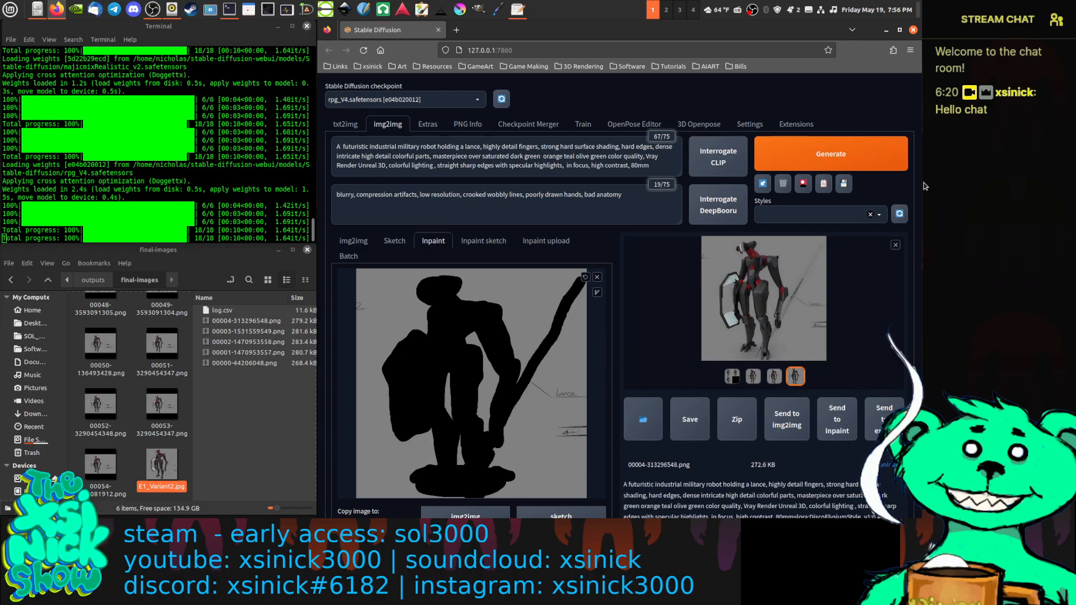
Generate a second rpg_V4 inpaint batch with the same prompt, viewing the first batch's variants and grid at full size meanwhile.
{"action": "left_click", "coordinate": [890, 168]}
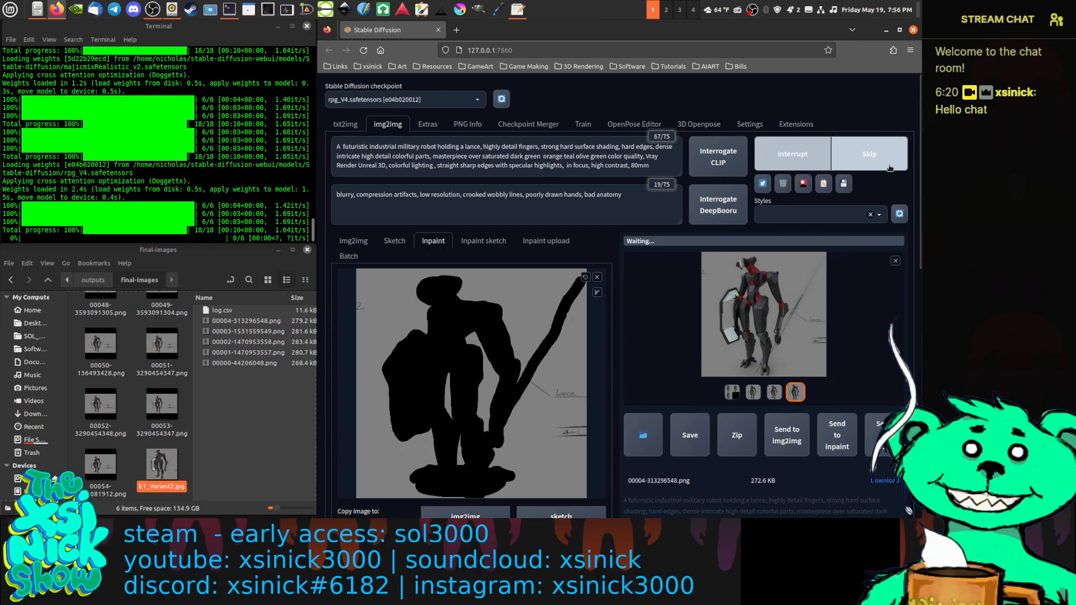
{"action": "left_click", "coordinate": [793, 274]}
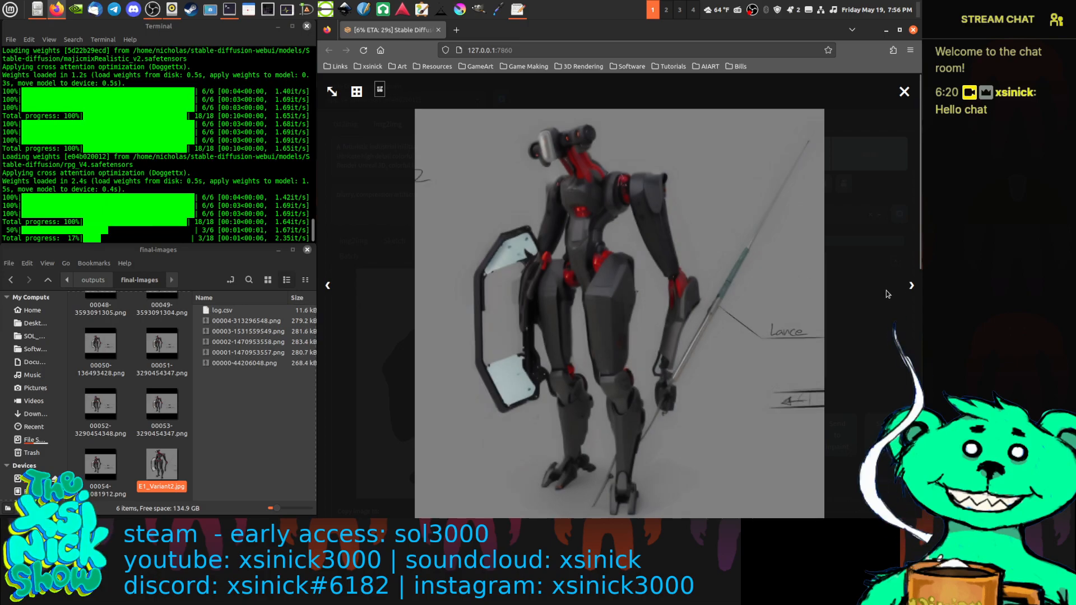
{"action": "left_click", "coordinate": [911, 287]}
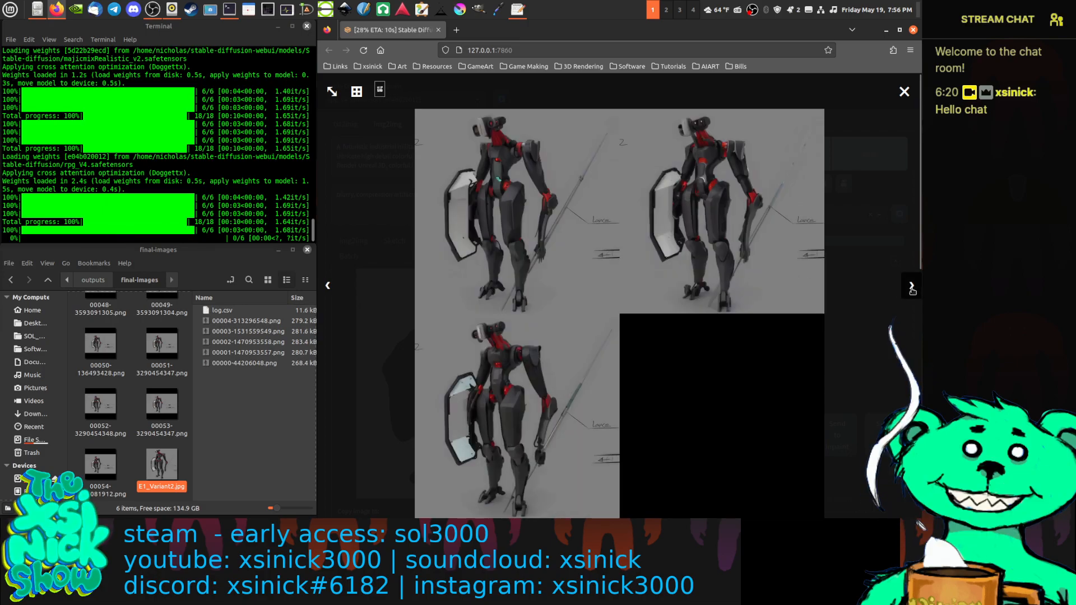
{"action": "left_click", "coordinate": [911, 287]}
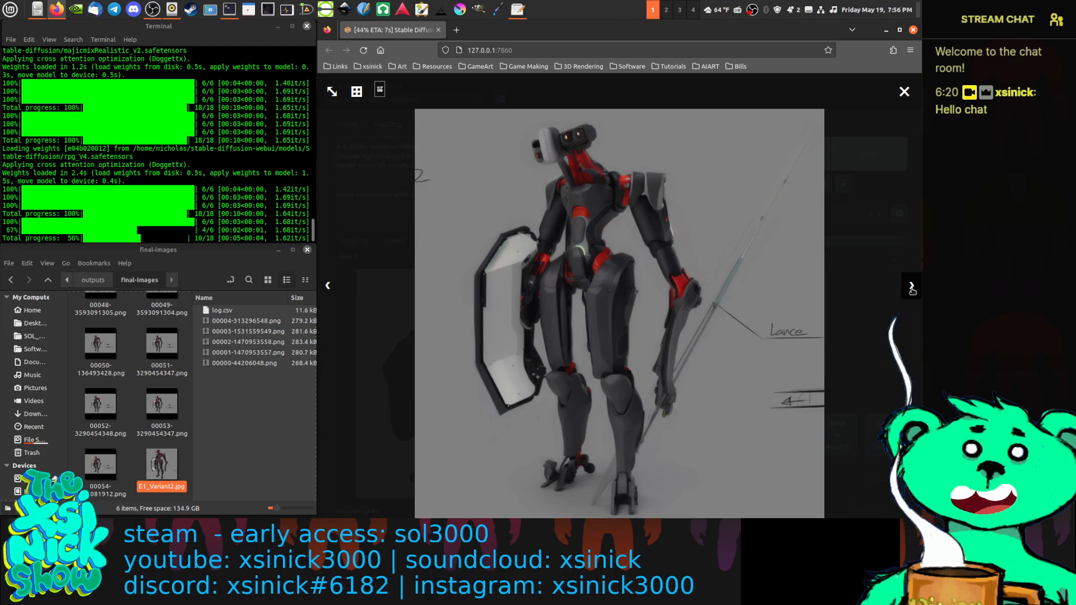
{"action": "left_click", "coordinate": [904, 91]}
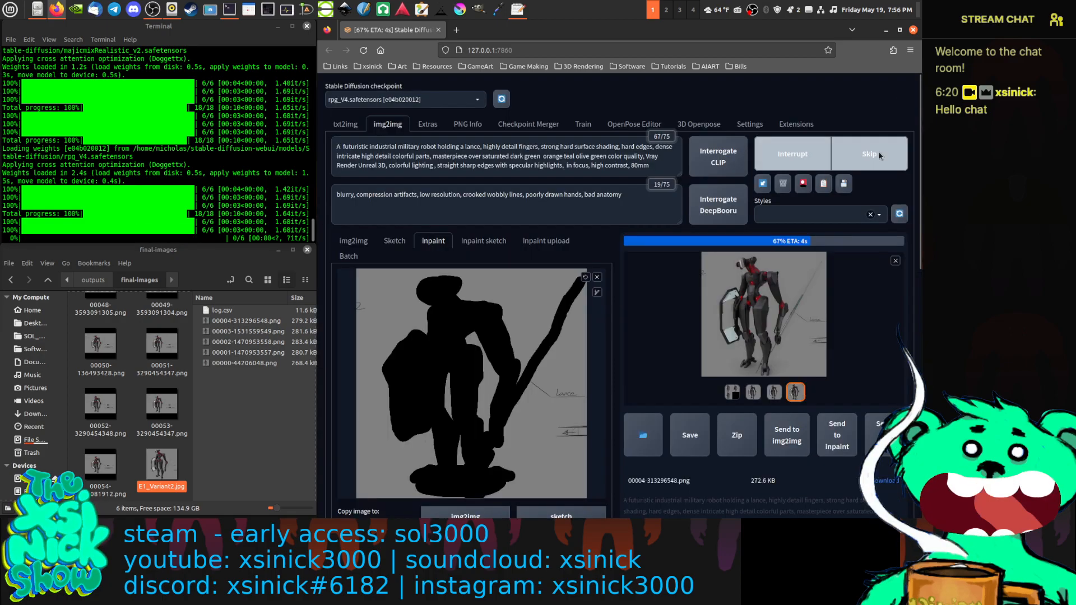
Open the saved image 00004-313296548.png and compare it with 00003-1531559549.png in the image viewer.
{"action": "left_click", "coordinate": [264, 320]}
{"action": "double_click", "coordinate": [264, 321]}
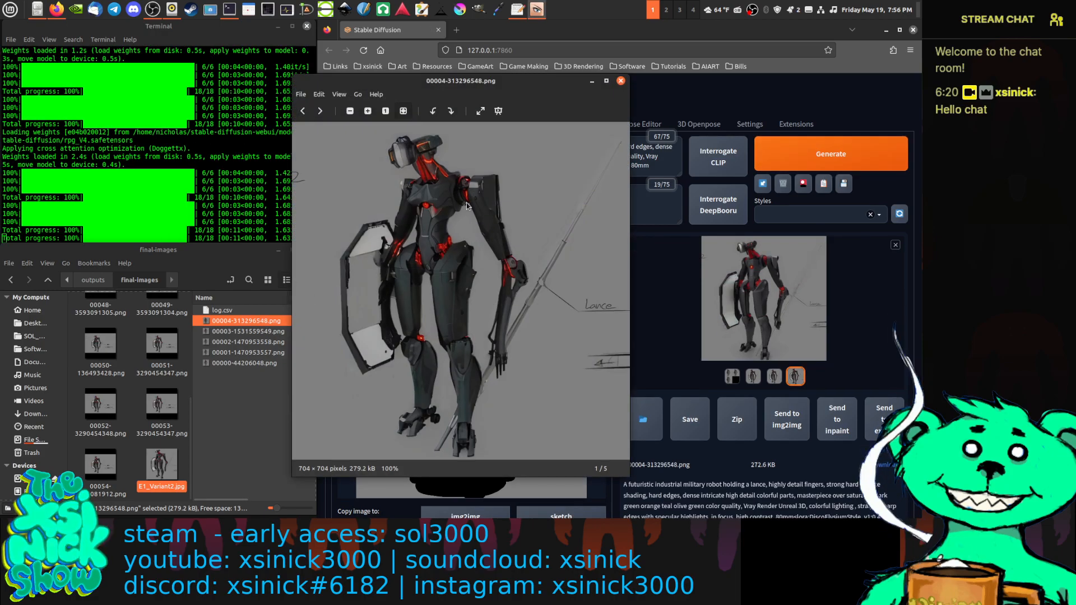
{"action": "key", "text": "Right"}
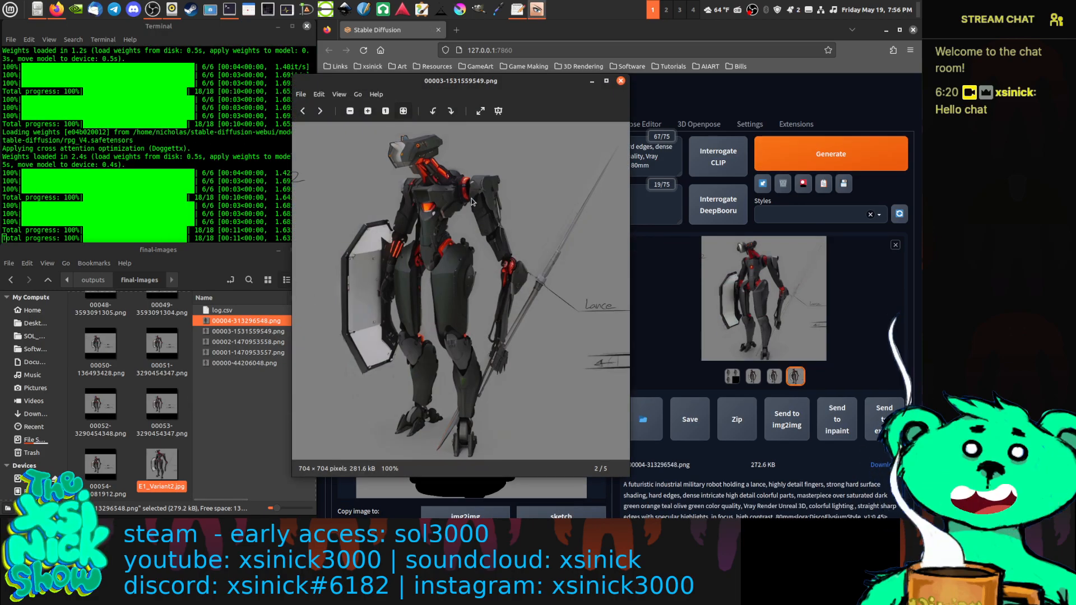
{"action": "key", "text": "Right"}
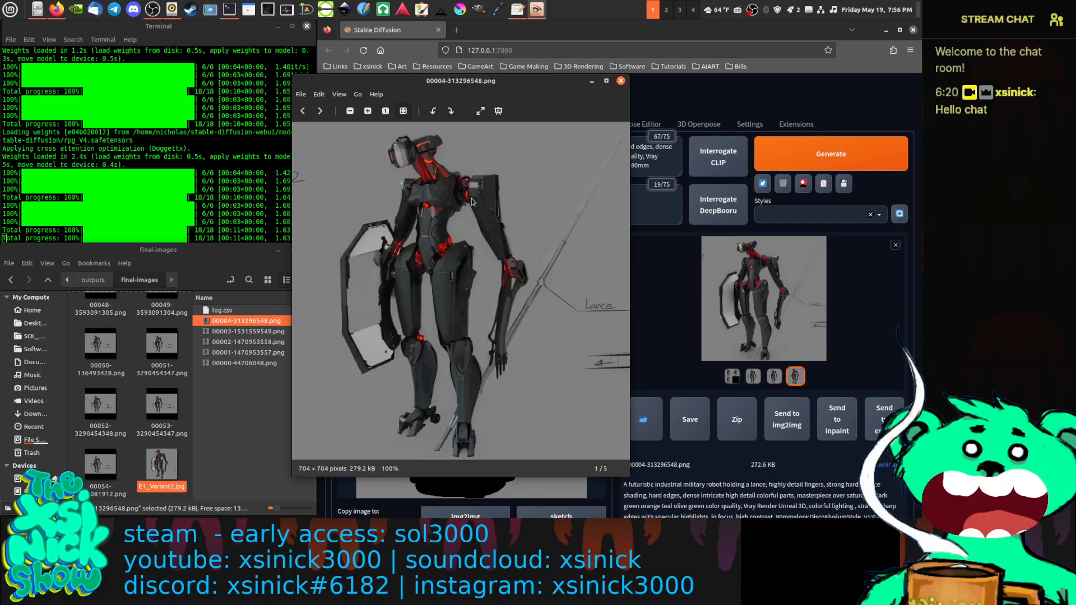
{"action": "key", "text": "Left"}
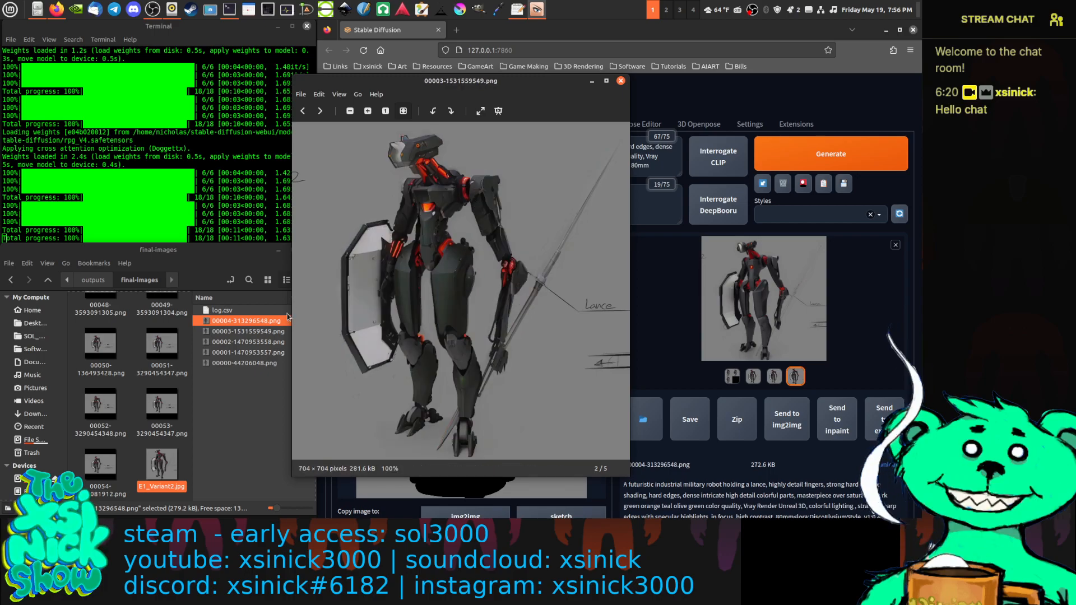
Open 00053-3290454347.png from folder c, examine its robot up close, and close both open images.
{"action": "left_click", "coordinate": [158, 351]}
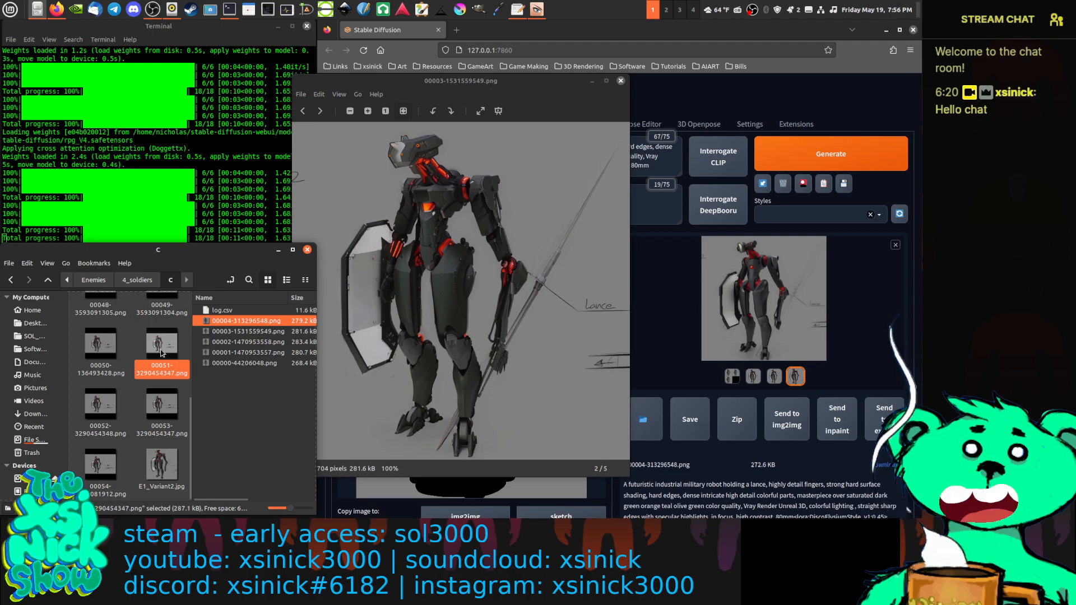
{"action": "double_click", "coordinate": [162, 404]}
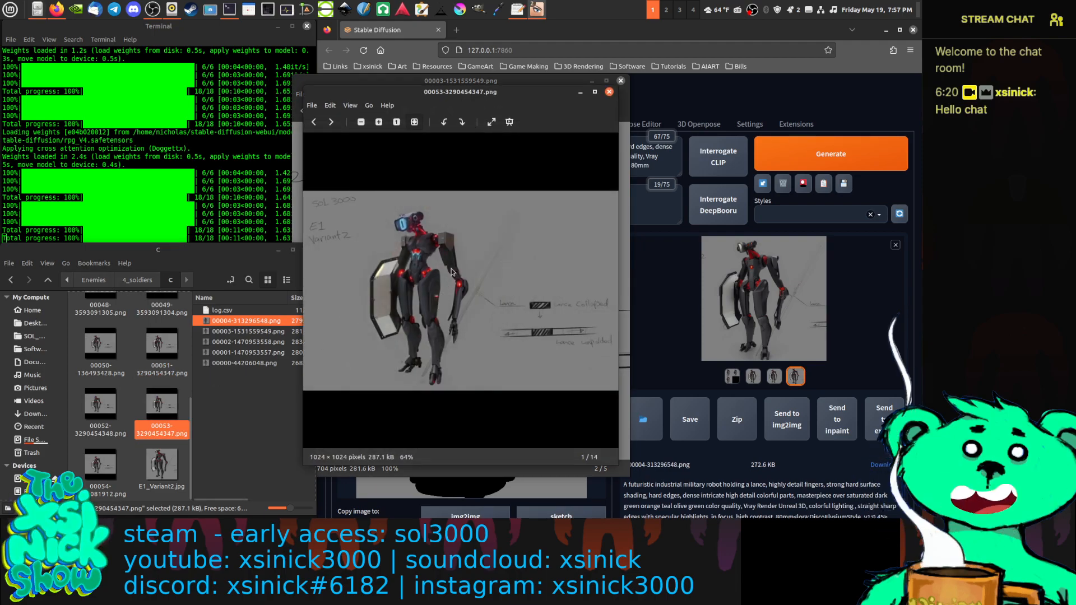
{"action": "scroll", "coordinate": [432, 286], "scroll_direction": "up", "scroll_amount": 3}
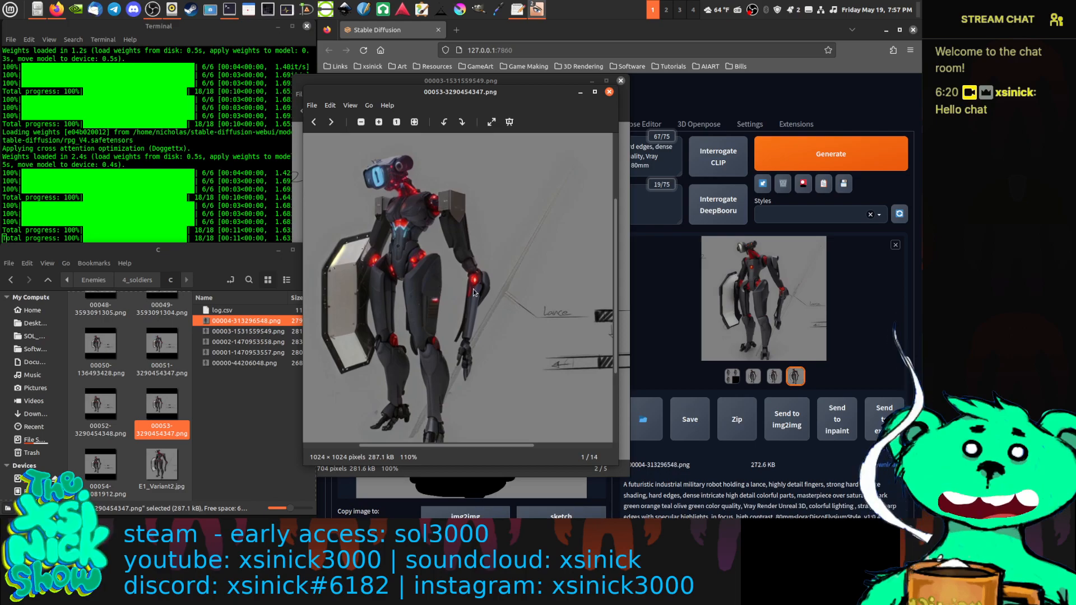
{"action": "left_click", "coordinate": [610, 91]}
{"action": "left_click", "coordinate": [620, 81]}
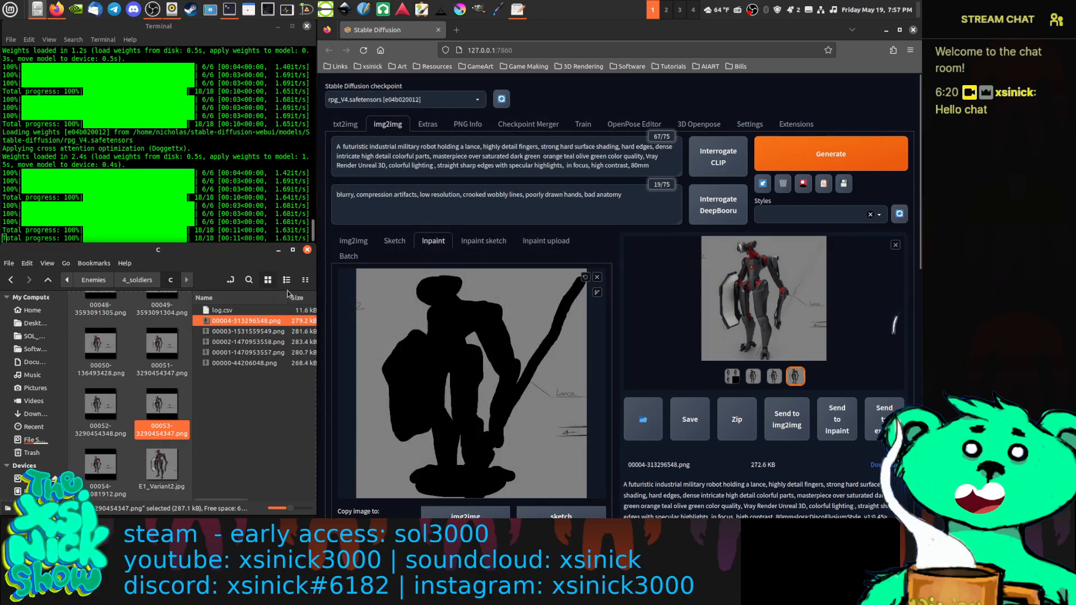
Copy the five saved PNG images from final-images into folder c, and permanently delete them from final-images.
{"action": "left_click", "coordinate": [240, 365]}
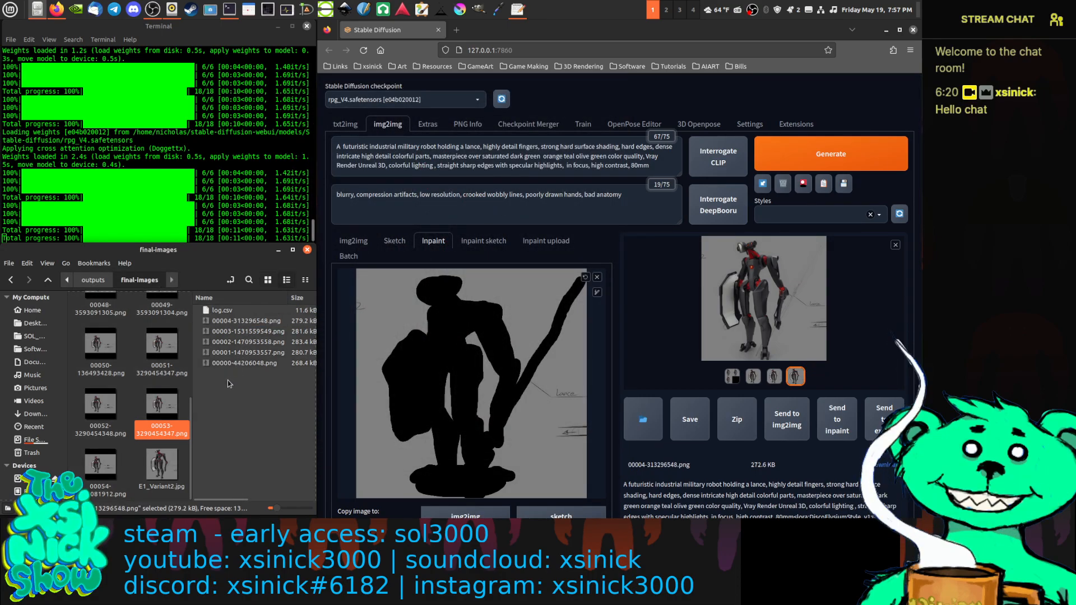
{"action": "left_click_drag", "start_coordinate": [227, 380], "coordinate": [136, 327]}
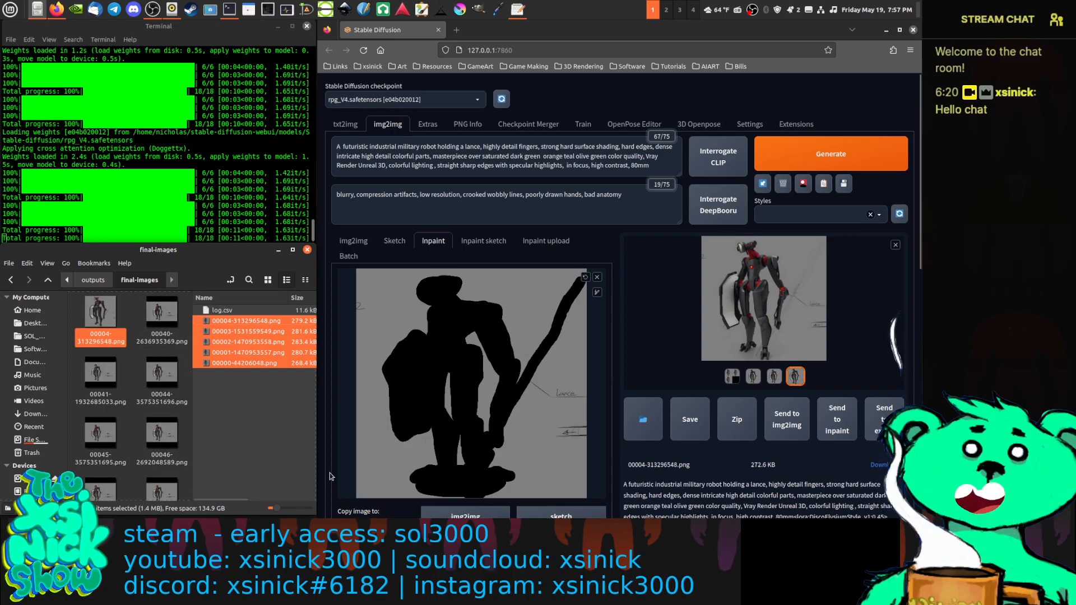
{"action": "scroll", "coordinate": [163, 432], "scroll_direction": "down", "scroll_amount": 5}
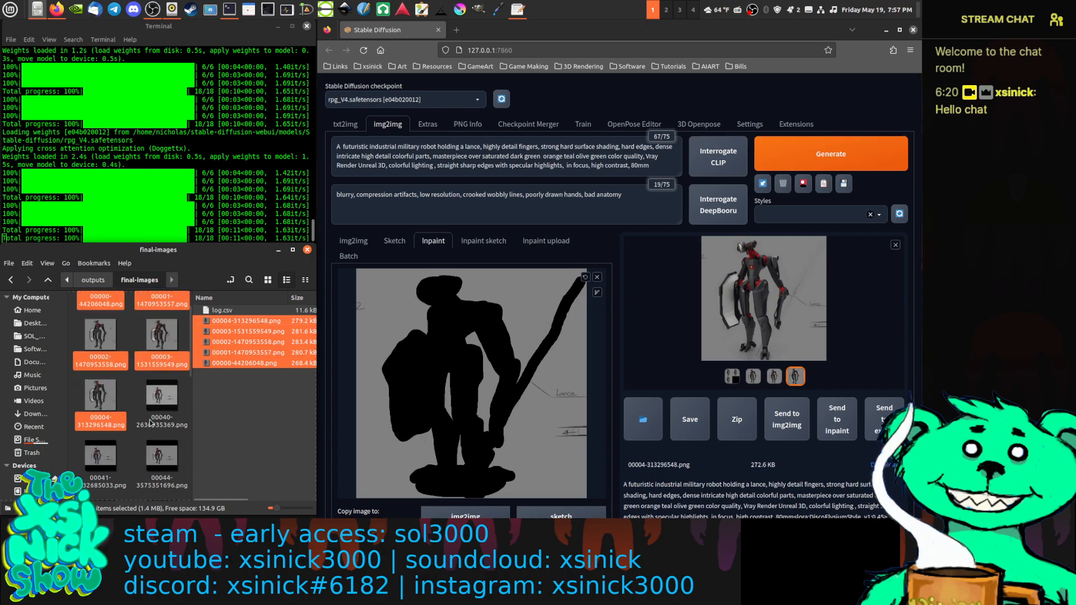
{"action": "left_click_drag", "start_coordinate": [230, 402], "coordinate": [282, 320]}
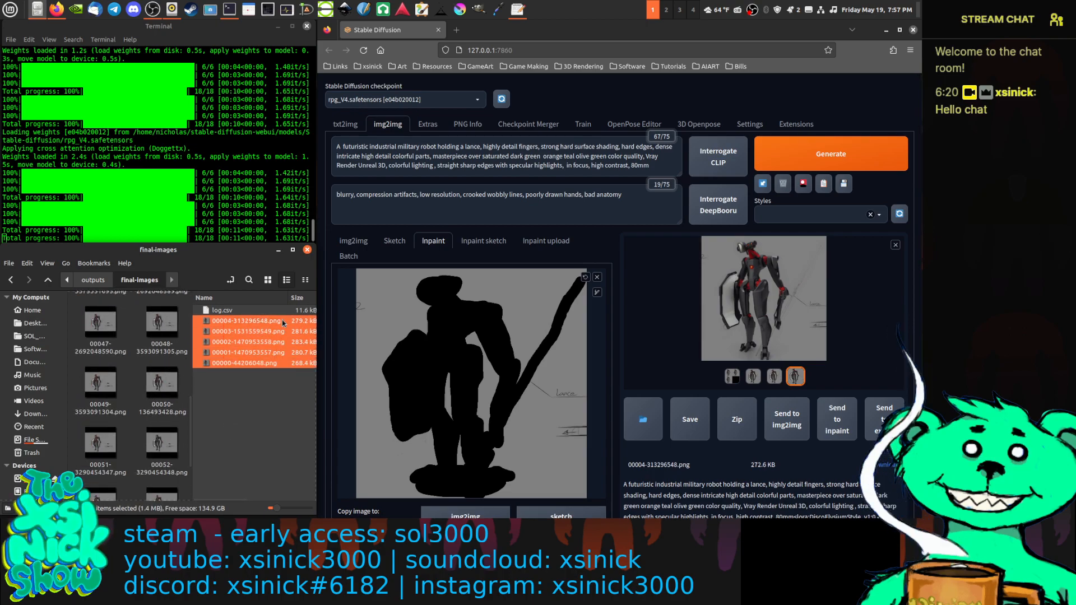
{"action": "key", "text": "shift+Delete"}
{"action": "key", "text": "Return"}
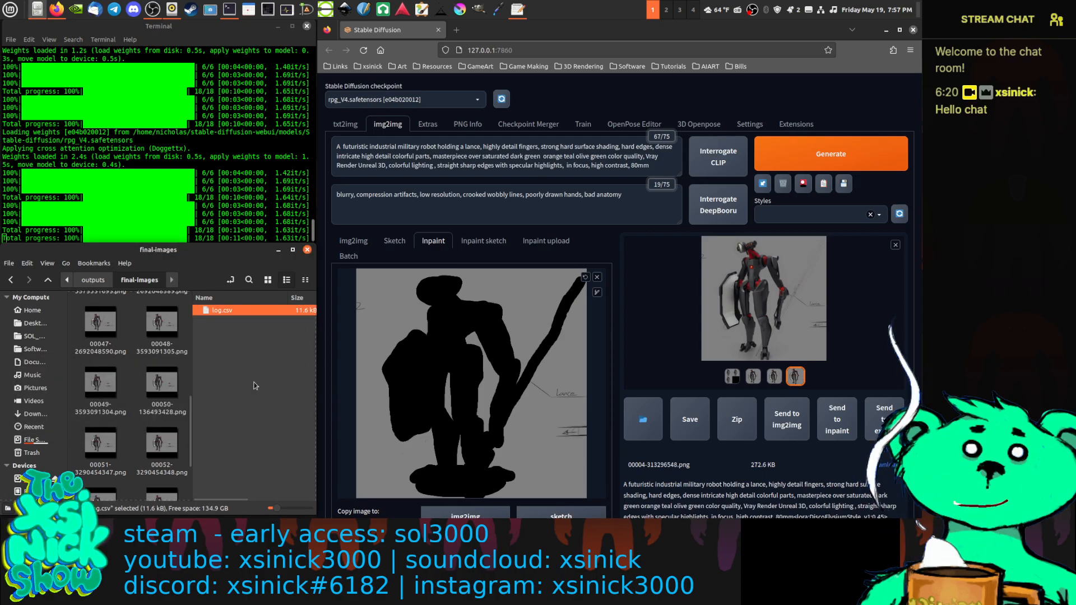
Browse folder c's renders from 00048-3593091305.png to 00052-3290454348.png, and examine 00051-3290454347.png enlarged in a bigger viewer window.
{"action": "left_click", "coordinate": [162, 325]}
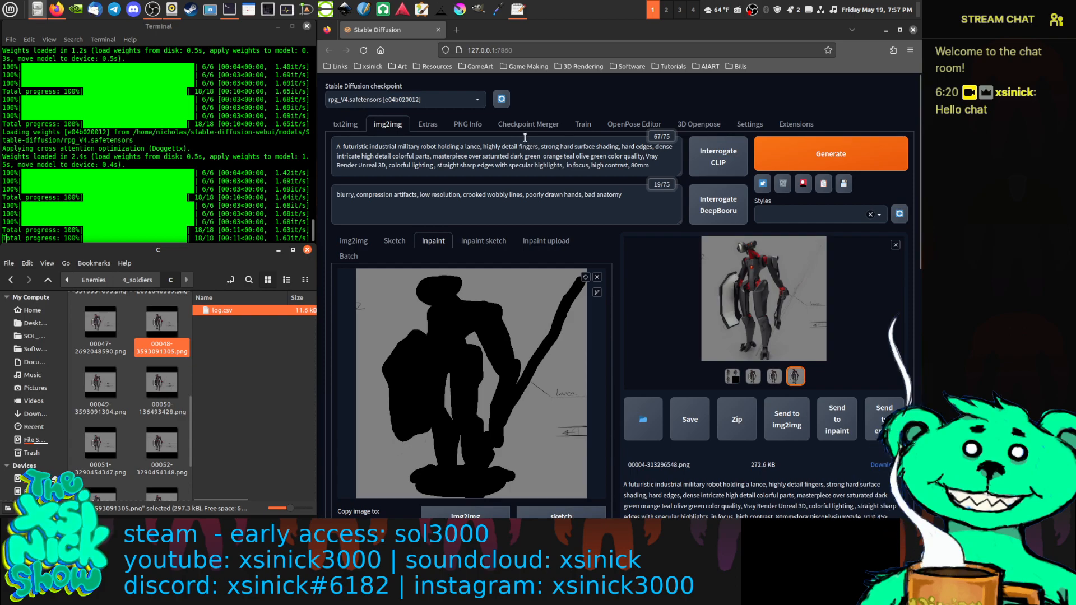
{"action": "key", "text": "Return"}
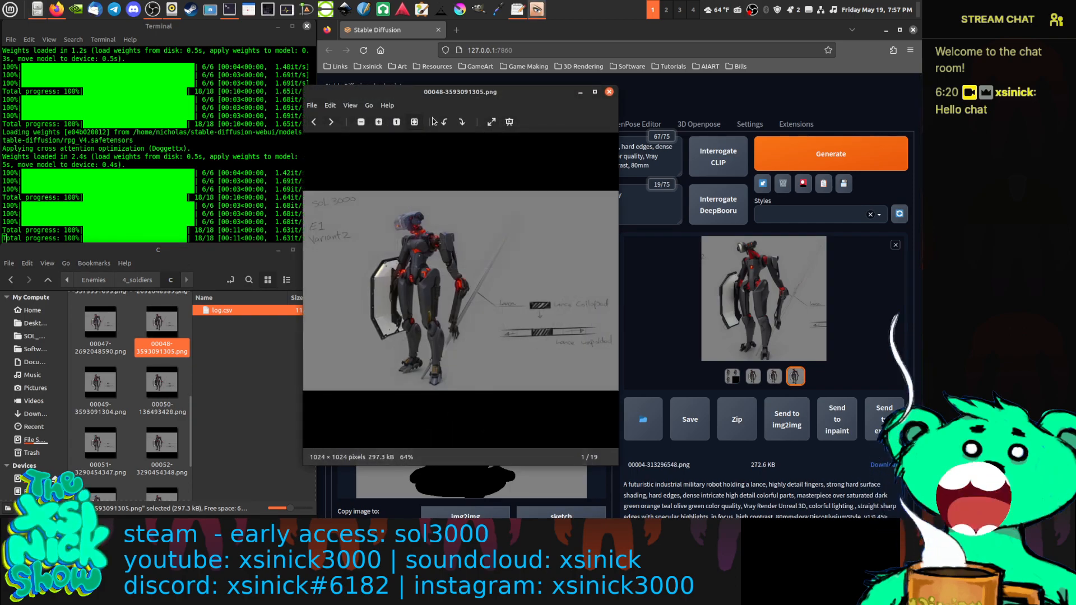
{"action": "left_click_drag", "start_coordinate": [496, 94], "coordinate": [511, 67]}
{"action": "key", "text": "Right"}
{"action": "key", "text": "Right"}
{"action": "key", "text": "Right"}
{"action": "key", "text": "Right"}
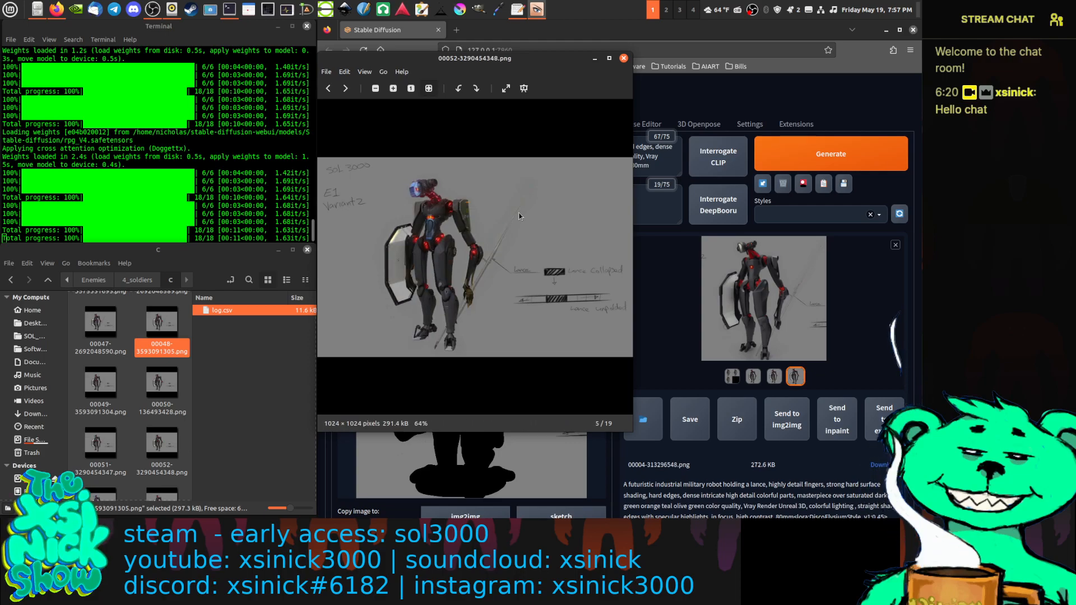
{"action": "key", "text": "Left"}
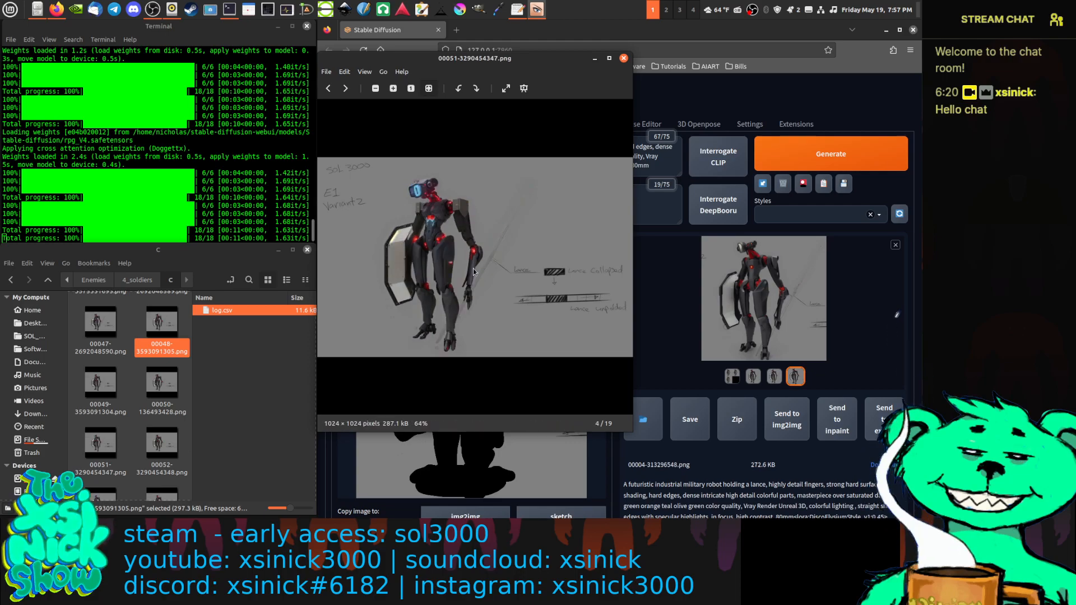
{"action": "scroll", "coordinate": [473, 272], "scroll_direction": "up", "scroll_amount": 4}
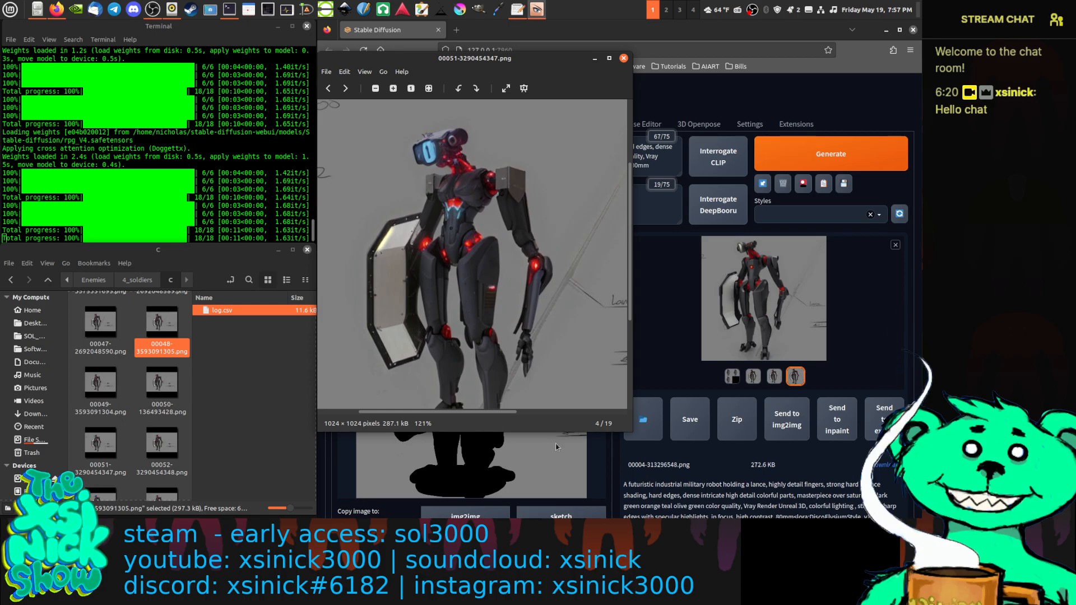
{"action": "left_click_drag", "start_coordinate": [630, 434], "coordinate": [768, 513]}
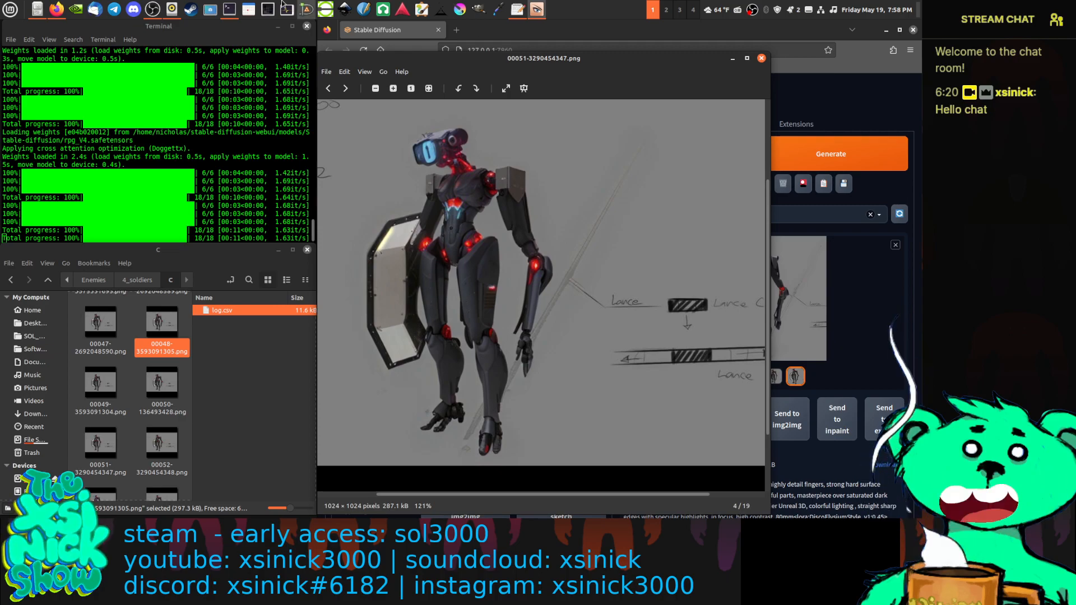
Launch Alchemy and lower the black drawing color's opacity to about half, leaving the canvas clear for sketching.
{"action": "left_click", "coordinate": [11, 9]}
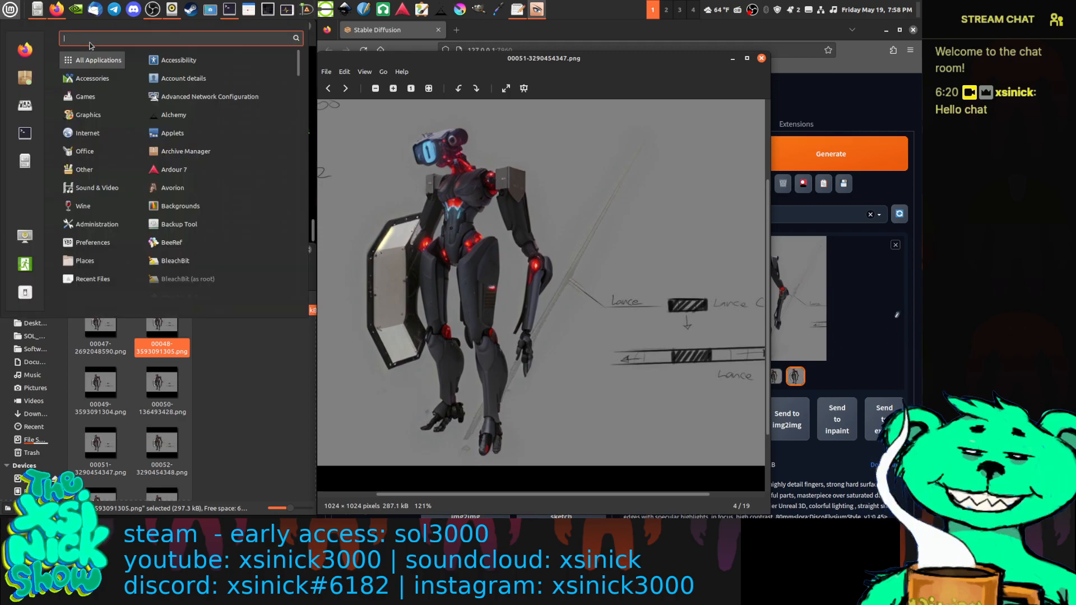
{"action": "type", "text": "all"}
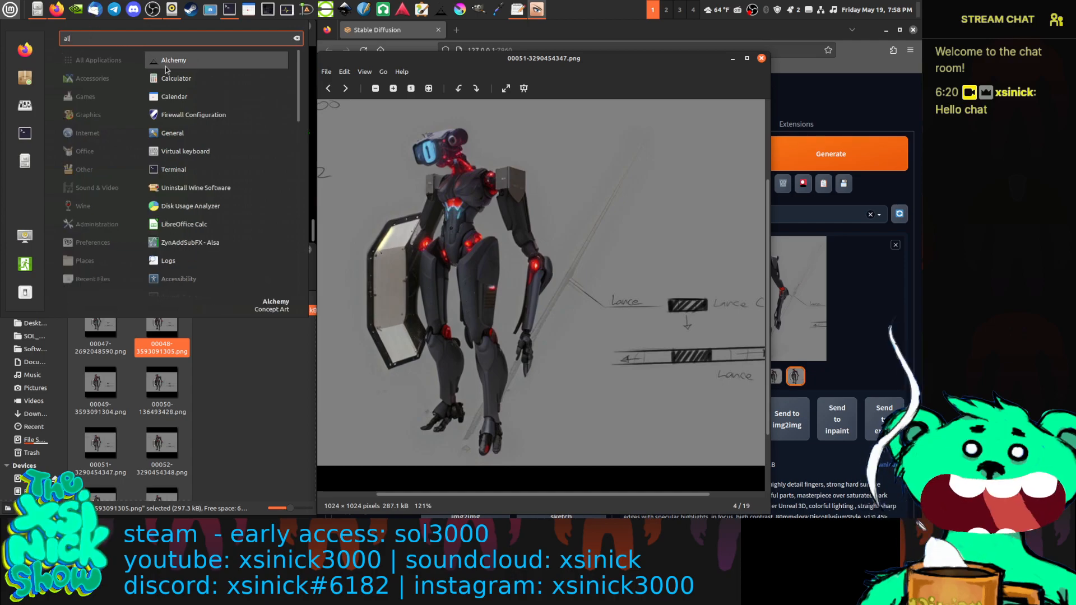
{"action": "key", "text": "ctrl+alt+t"}
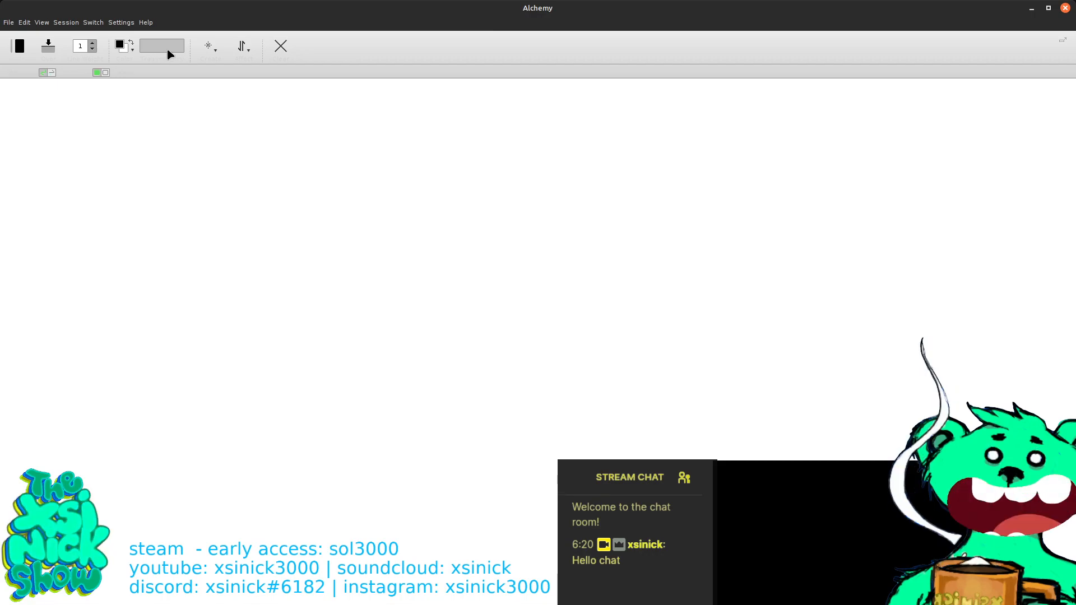
{"action": "left_click", "coordinate": [167, 49]}
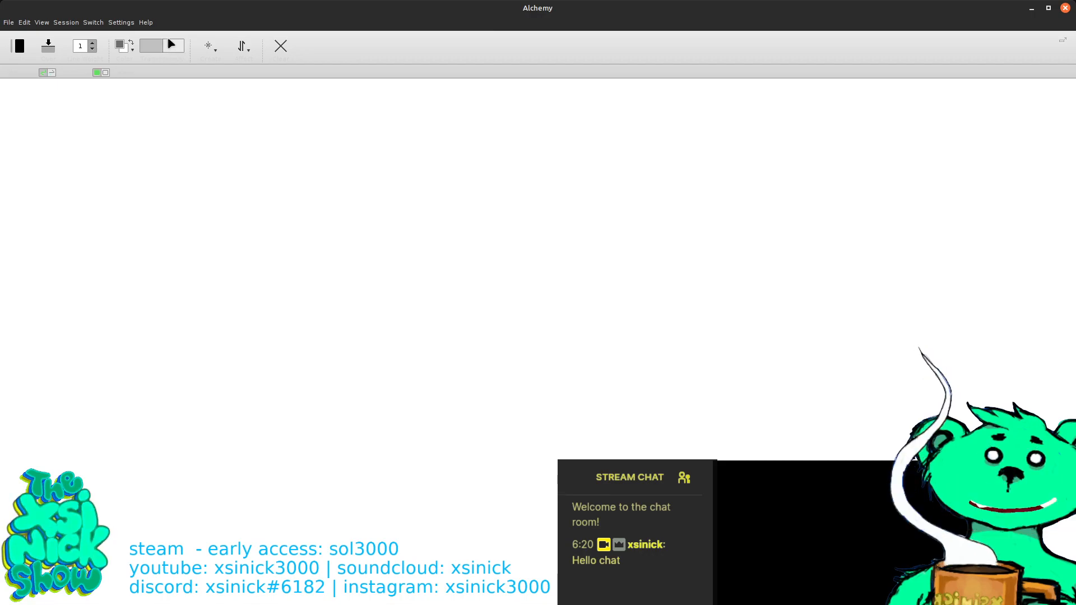
{"action": "key", "text": "space"}
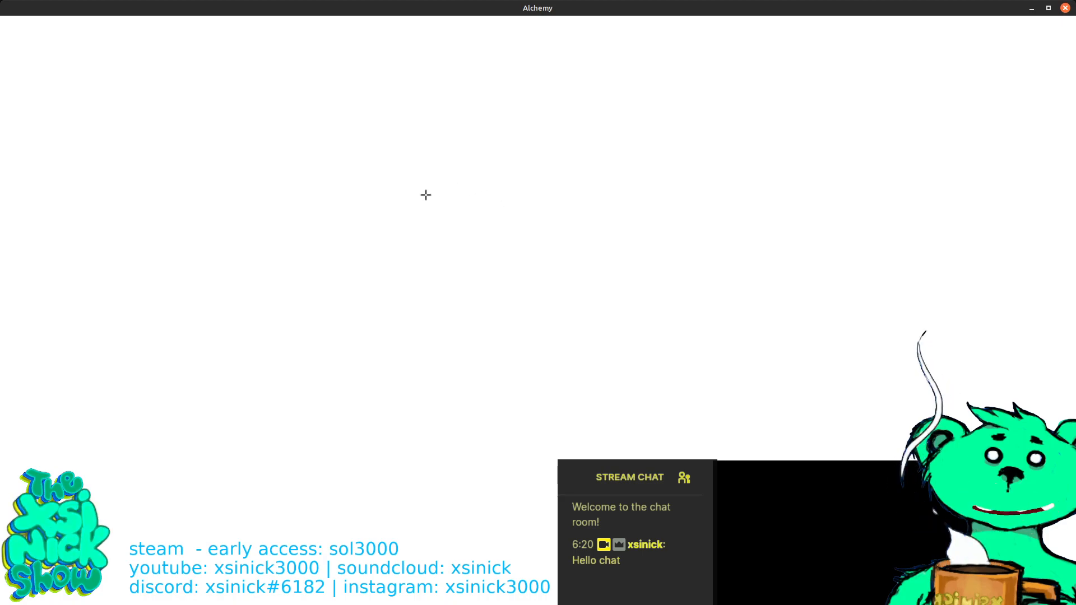
Sketch a wide grey body with overlapping leg shapes on the blank canvas, and return to the final-images folder.
{"action": "mouse_move", "coordinate": [431, 192]}
{"action": "left_mouse_down"}
{"action": "mouse_move", "coordinate": [422, 216]}
{"action": "mouse_move", "coordinate": [560, 228]}
{"action": "mouse_move", "coordinate": [478, 164]}
{"action": "mouse_move", "coordinate": [424, 176]}
{"action": "left_mouse_up"}
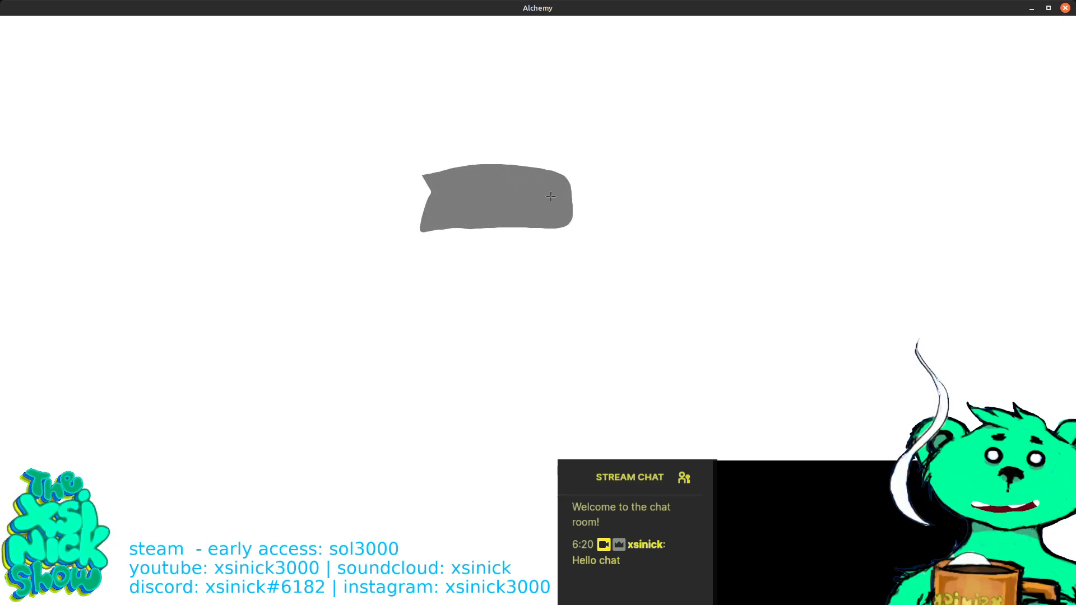
{"action": "mouse_move", "coordinate": [509, 203]}
{"action": "left_mouse_down"}
{"action": "mouse_move", "coordinate": [557, 255]}
{"action": "mouse_move", "coordinate": [554, 201]}
{"action": "left_mouse_up"}
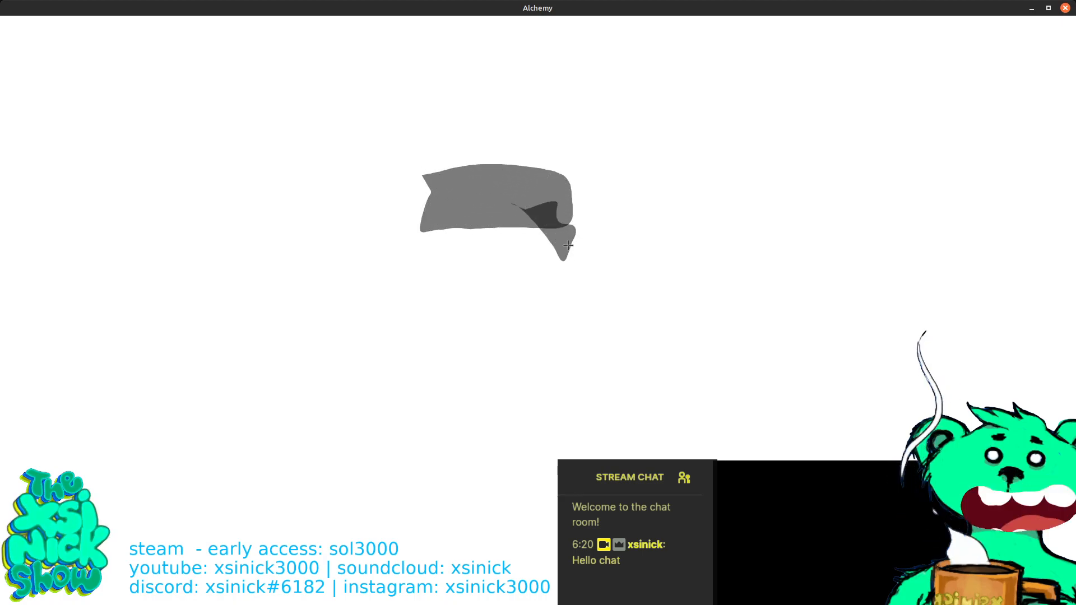
{"action": "mouse_move", "coordinate": [568, 246]}
{"action": "left_mouse_down"}
{"action": "mouse_move", "coordinate": [564, 278]}
{"action": "mouse_move", "coordinate": [593, 272]}
{"action": "mouse_move", "coordinate": [565, 247]}
{"action": "left_mouse_up"}
{"action": "mouse_move", "coordinate": [431, 228]}
{"action": "left_mouse_down"}
{"action": "mouse_move", "coordinate": [429, 268]}
{"action": "mouse_move", "coordinate": [449, 250]}
{"action": "mouse_move", "coordinate": [439, 219]}
{"action": "mouse_move", "coordinate": [432, 295]}
{"action": "mouse_move", "coordinate": [450, 289]}
{"action": "mouse_move", "coordinate": [443, 245]}
{"action": "left_mouse_up"}
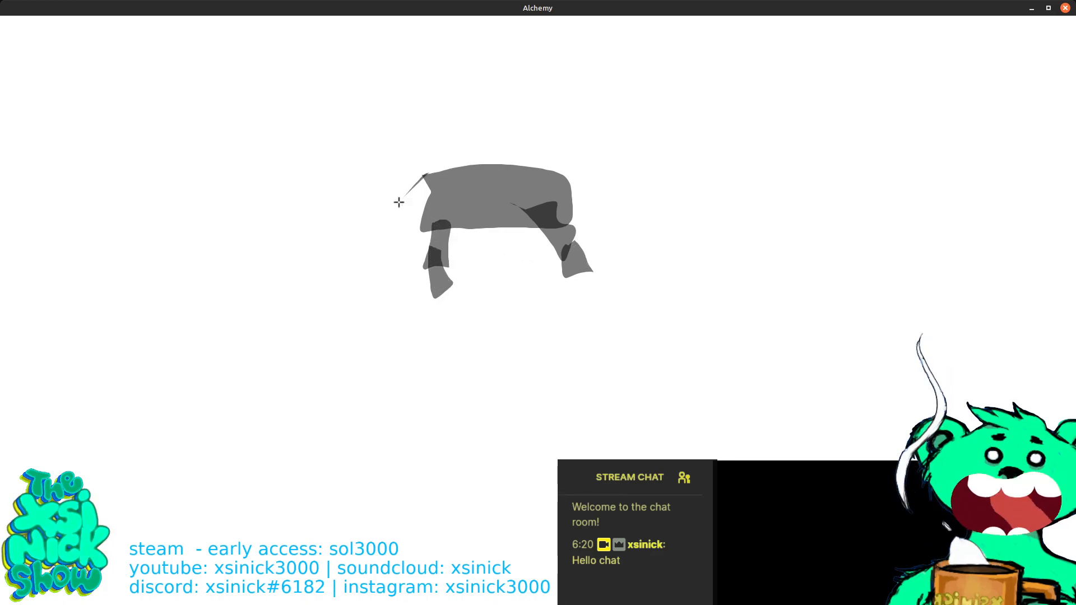
{"action": "left_click_drag", "start_coordinate": [399, 202], "coordinate": [426, 194]}
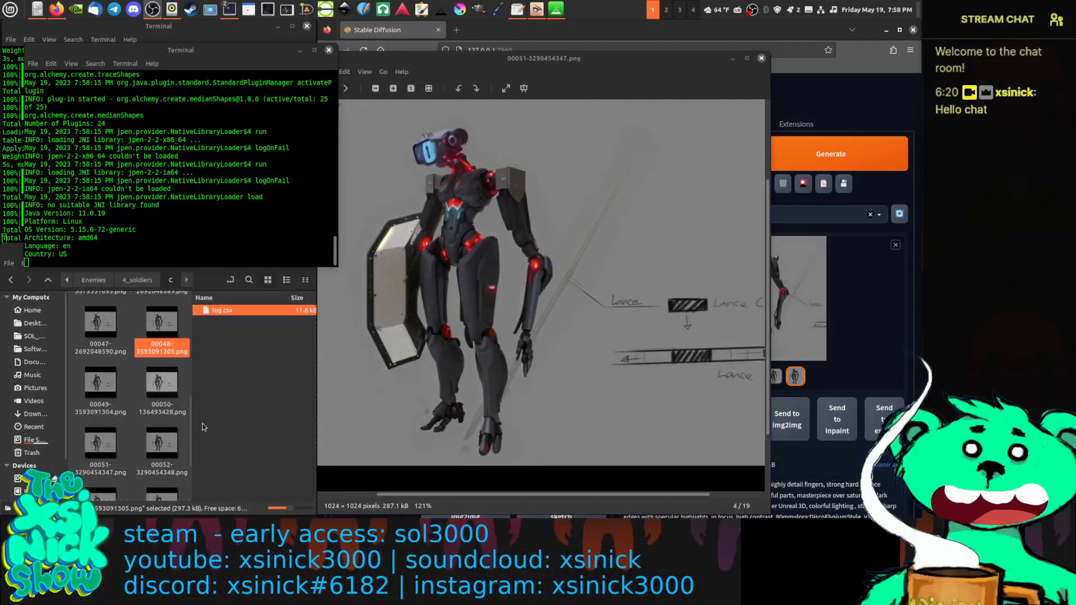
{"action": "left_click", "coordinate": [234, 397]}
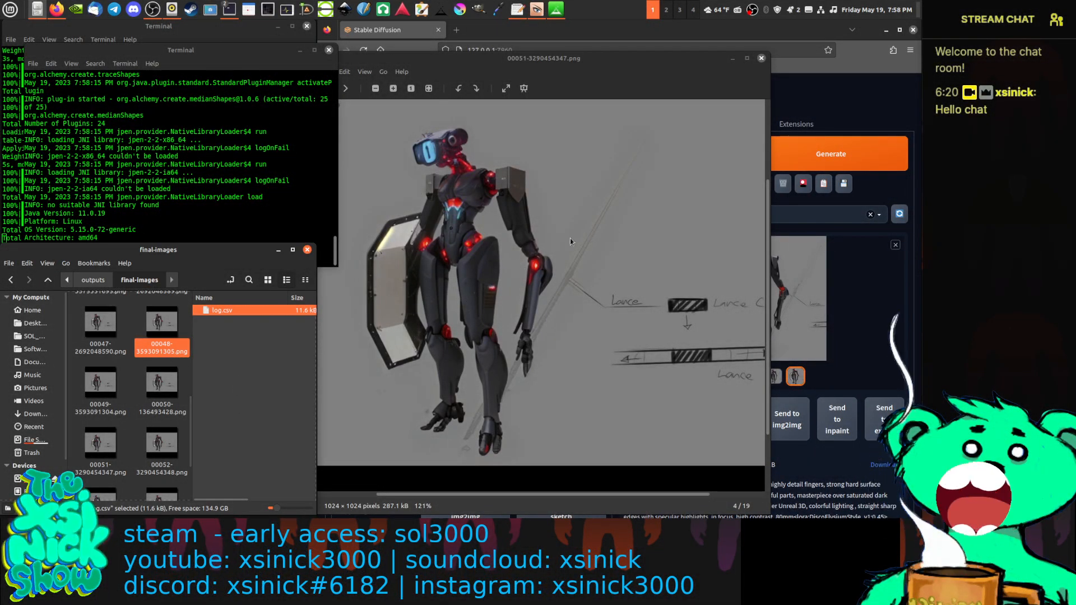